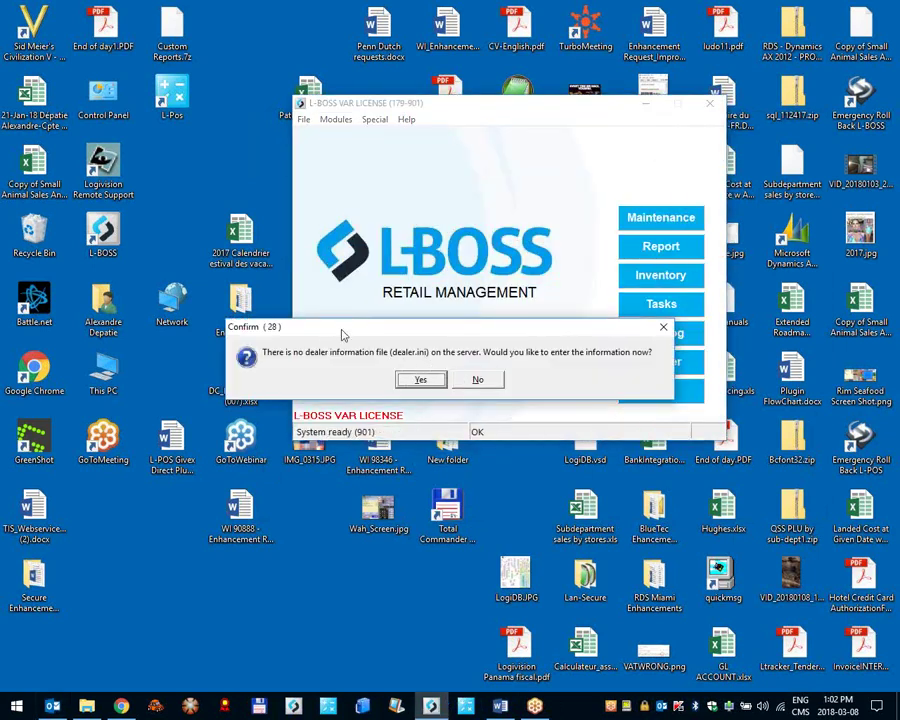
Step: Agree to enter dealer information now and save the dealer's name, phone and support e-mail
left_click_drag(340, 330, 410, 273)
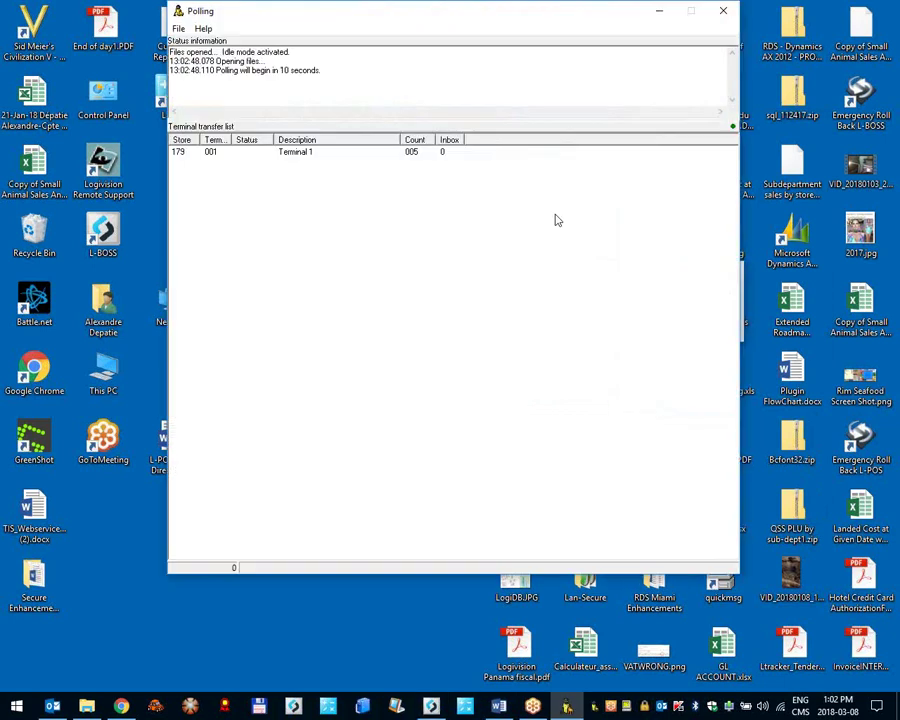
left_click(659, 10)
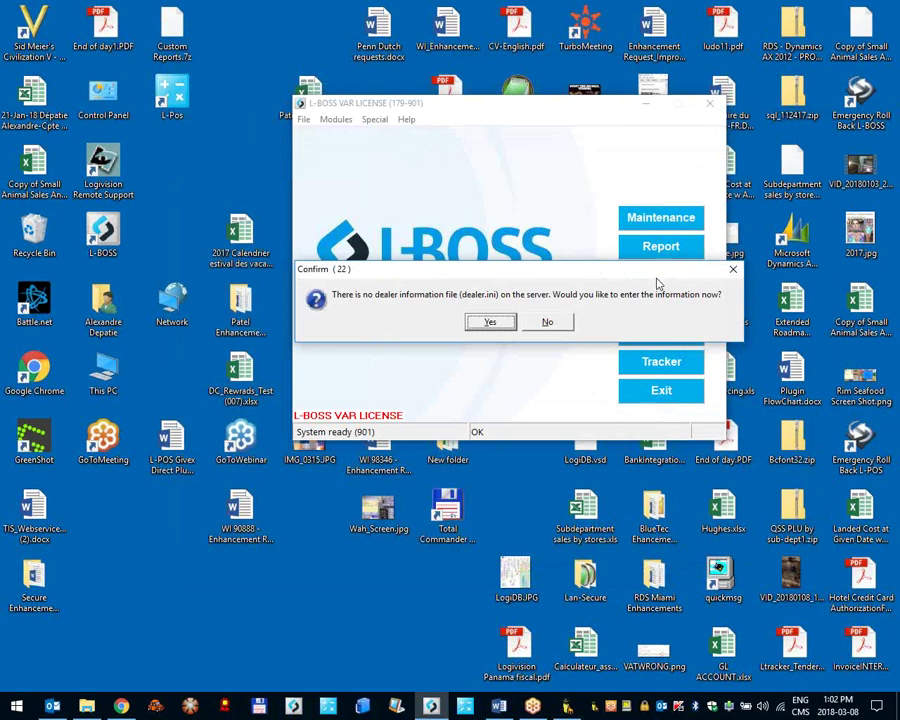
left_click(486, 322)
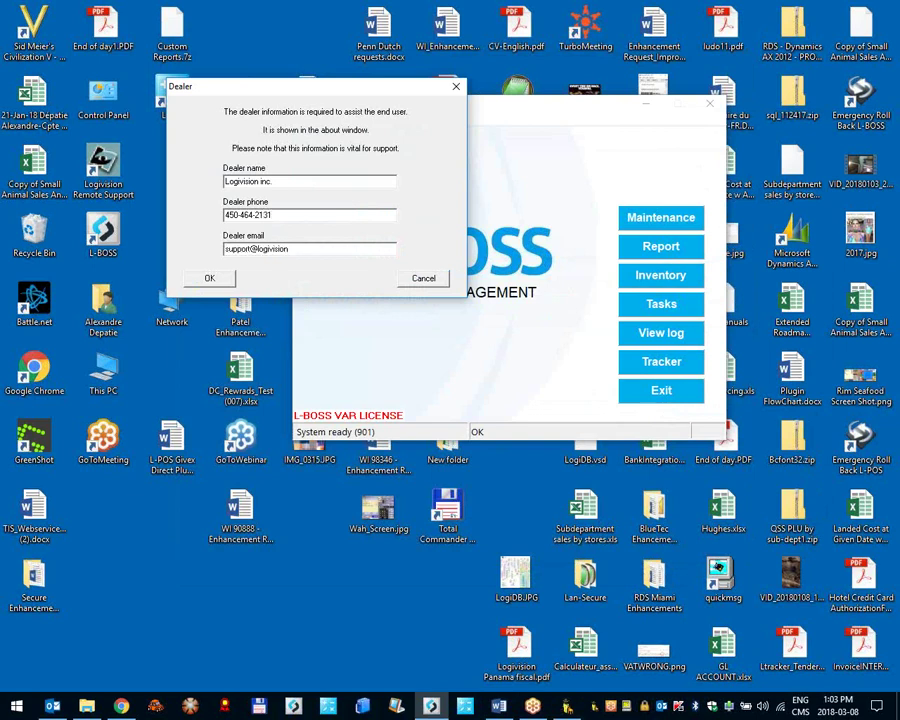
left_click(225, 274)
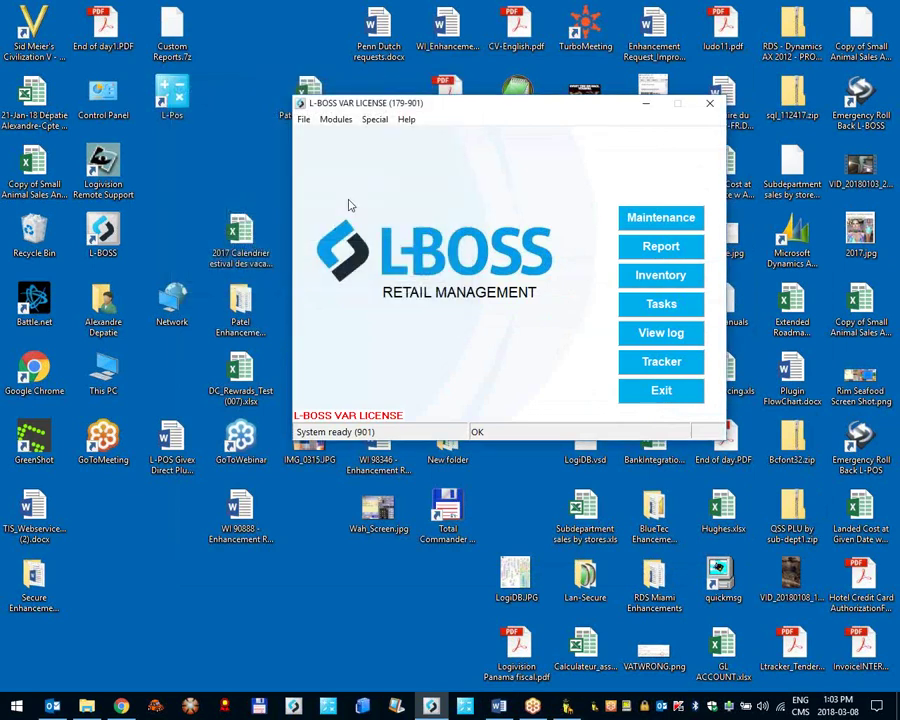
Step: Check that the dealer details appear in Help > About, then close it
left_click(409, 120)
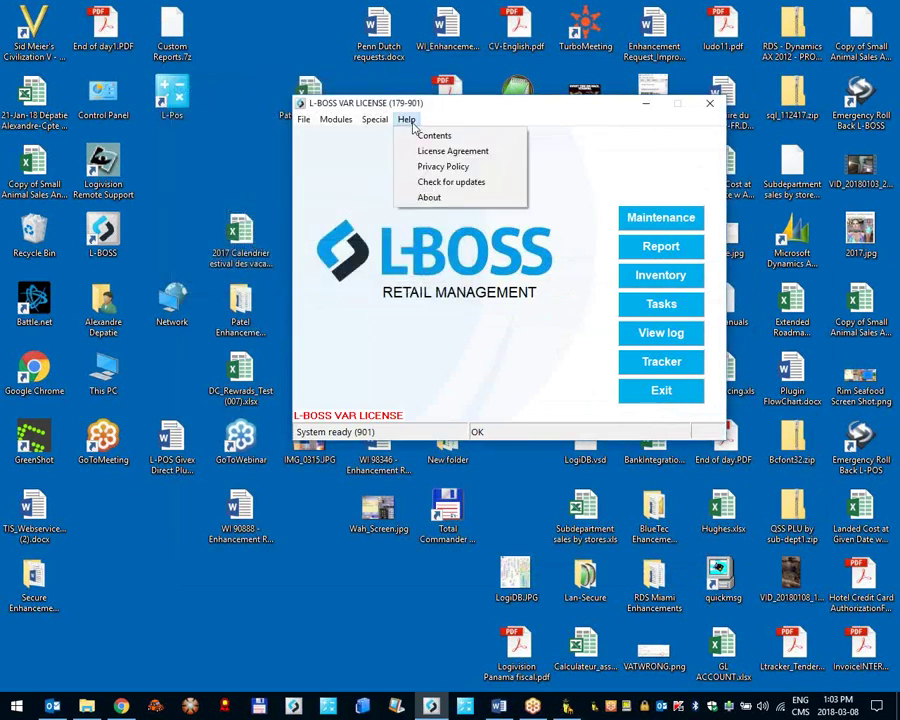
left_click(432, 198)
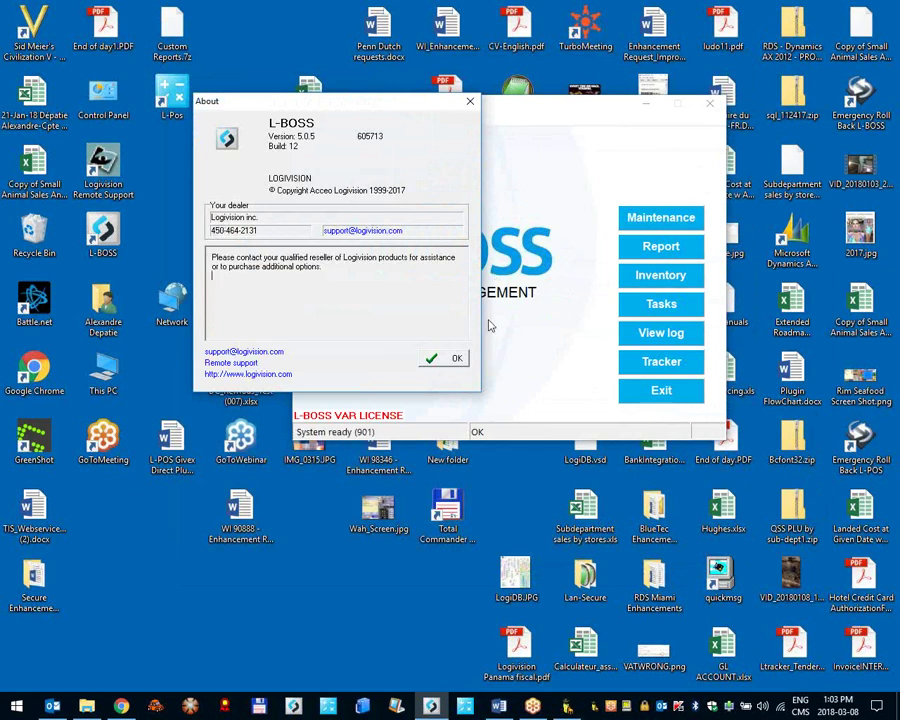
left_click(447, 359)
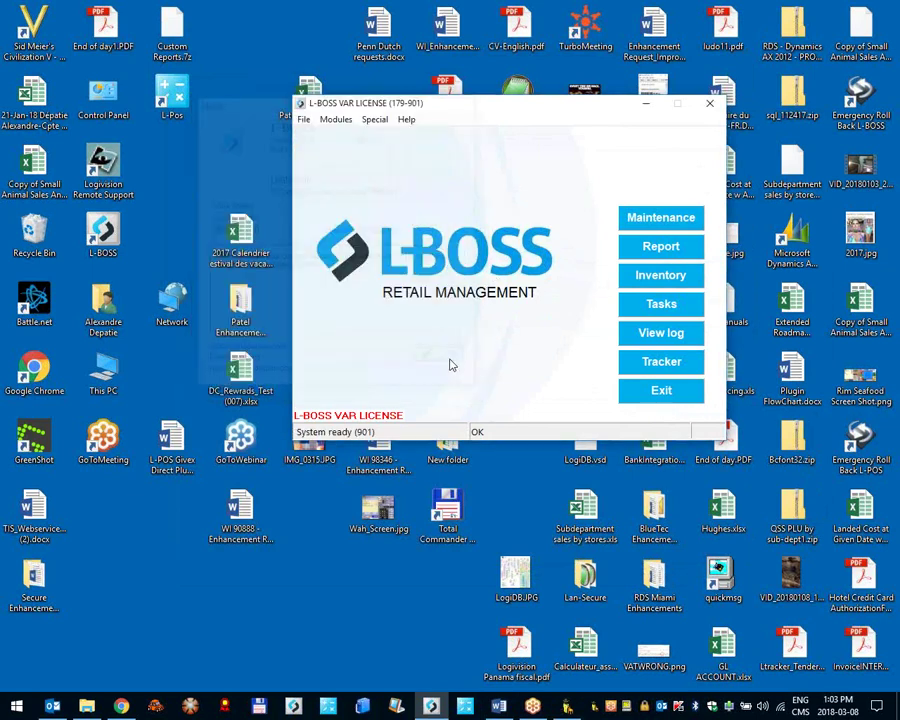
Step: Log in to Maintenance and open the PLU transaction completion deals
left_click(644, 222)
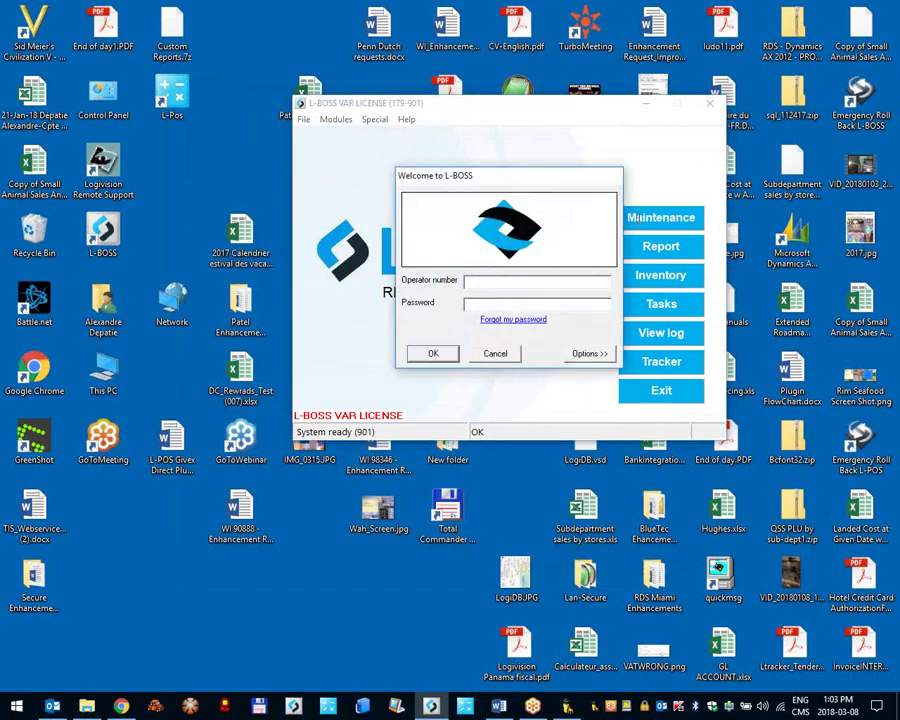
key("Return")
left_click(34, 23)
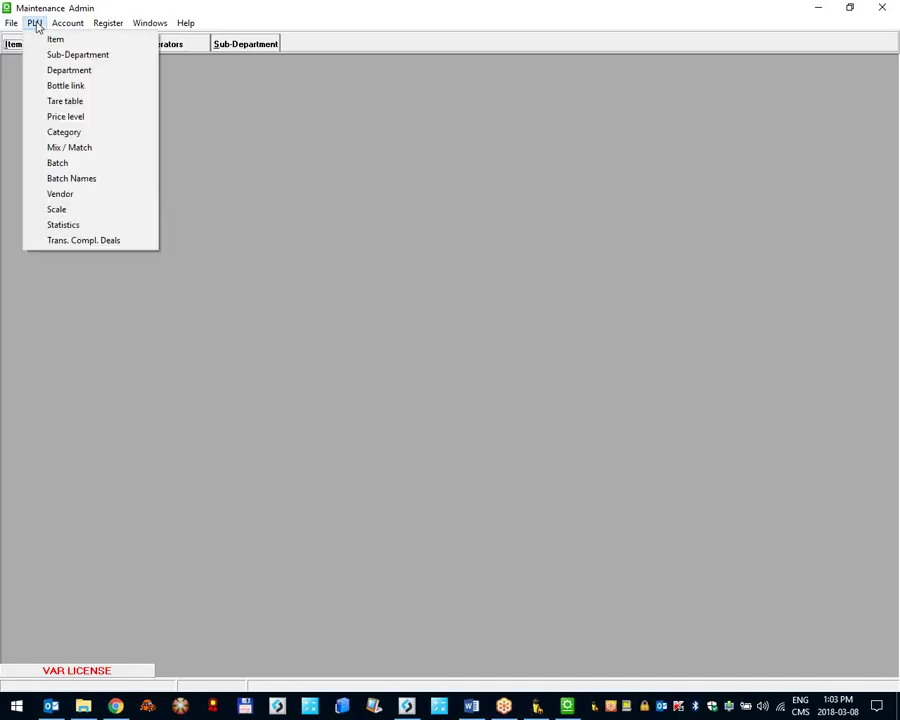
left_click(72, 241)
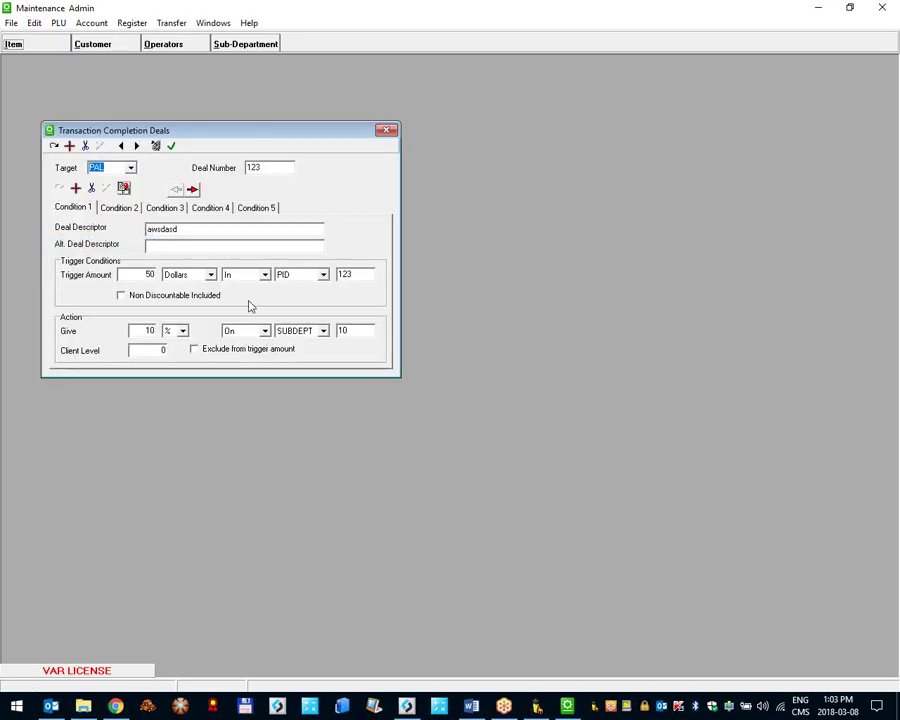
Step: Keep PID as the trigger target and view the item record's POS settings
left_click(293, 281)
left_click(292, 283)
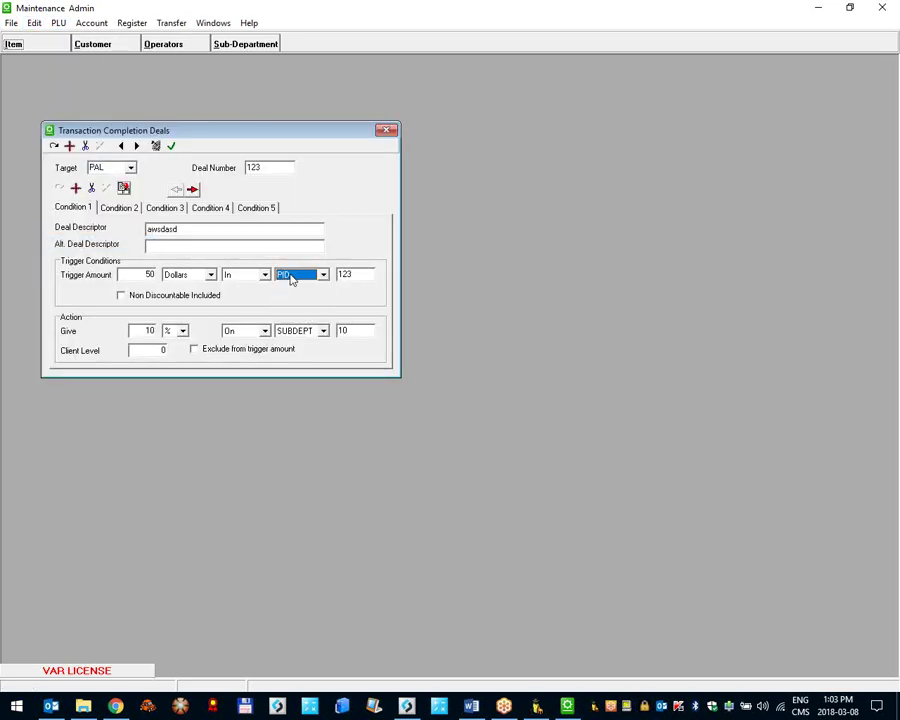
left_click(40, 46)
left_click(502, 325)
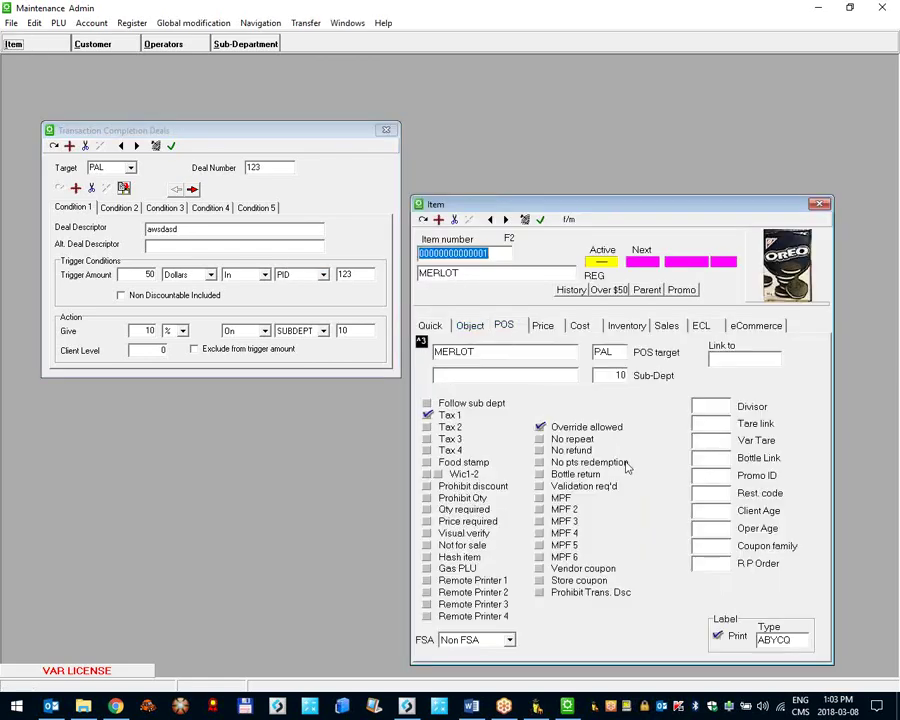
Step: Set deal 123's trigger to 3 Items In PID 123
left_click(140, 274)
key("BackSpace")
key("BackSpace")
type("2")
left_click(208, 274)
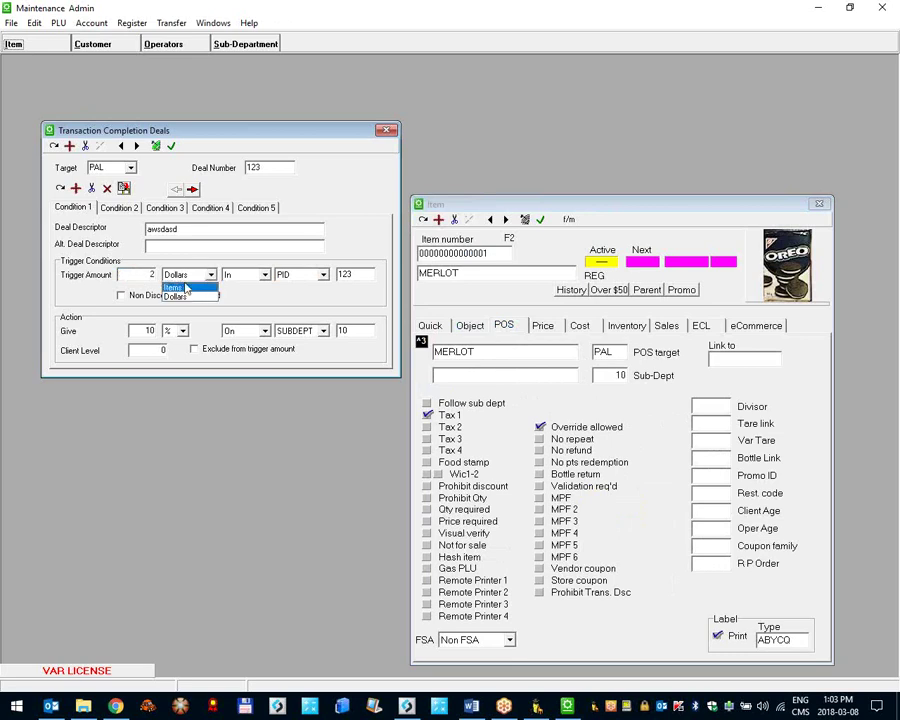
left_click(152, 276)
left_click(210, 274)
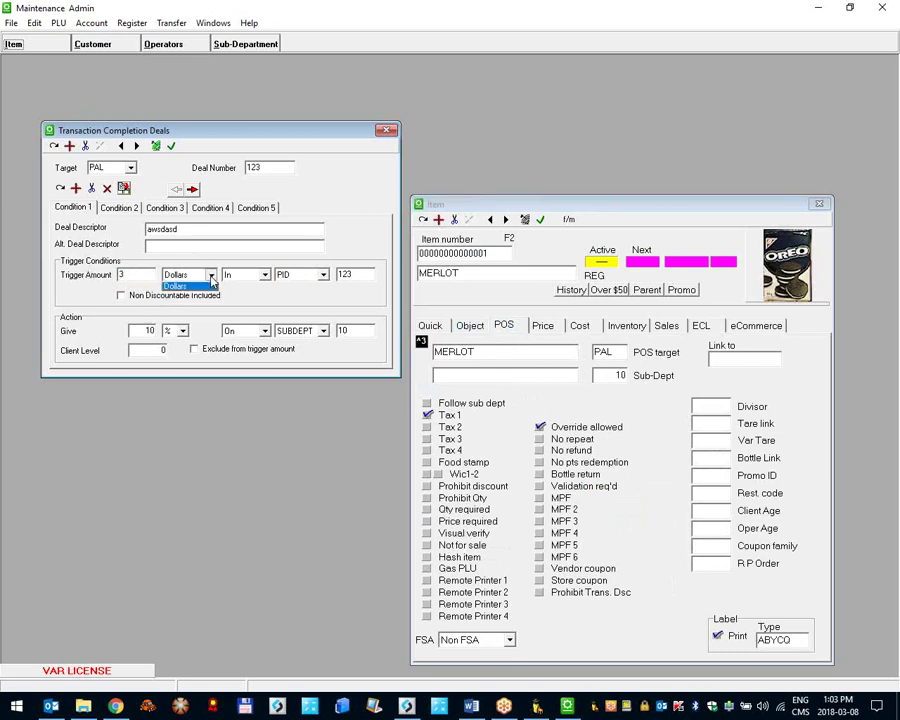
left_click(180, 285)
left_click(264, 275)
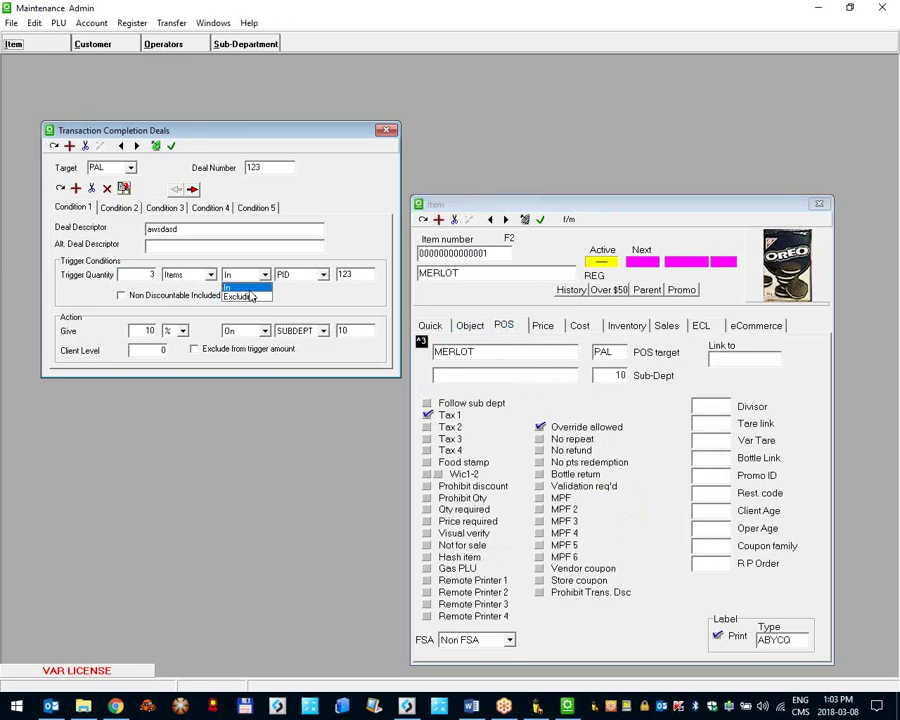
left_click(240, 285)
left_click(289, 276)
left_click(288, 278)
left_click(347, 274)
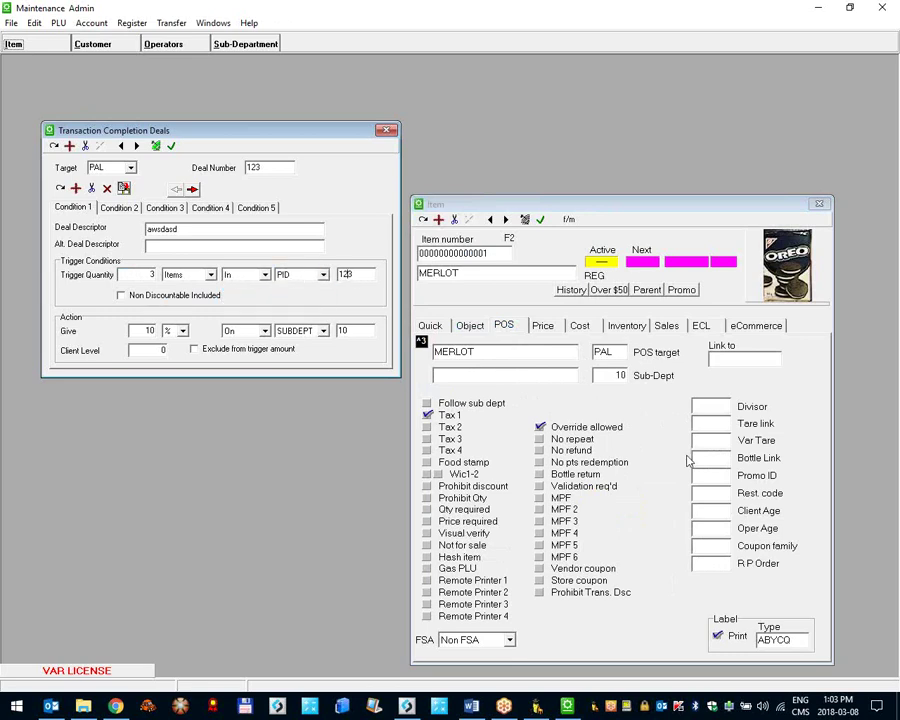
Step: Set the deal's Give unit to dollars for $10 off sub-department 10
left_click(690, 462)
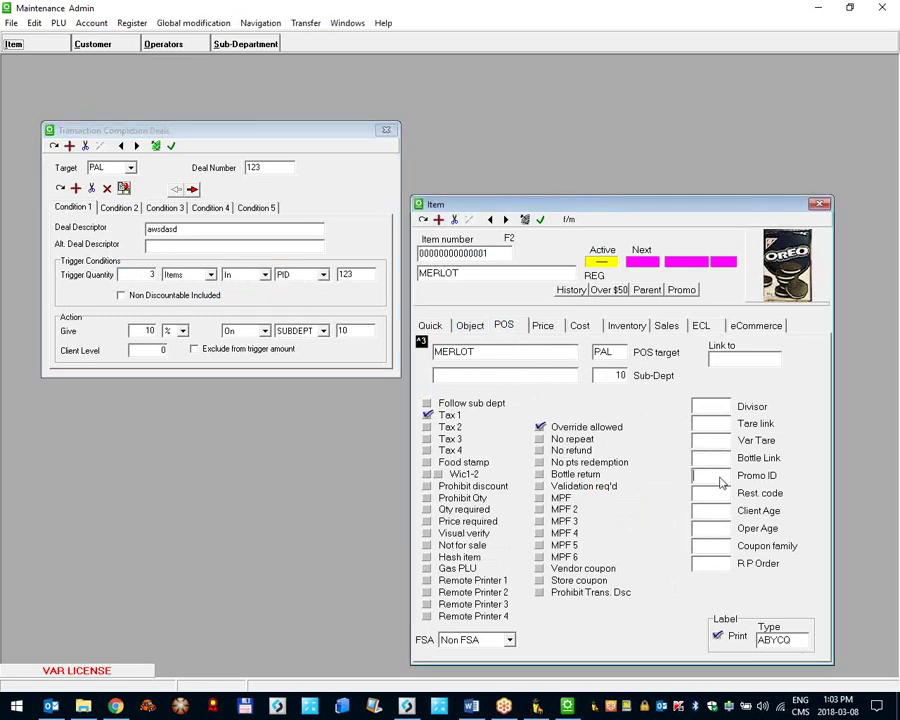
left_click(145, 333)
left_click(182, 331)
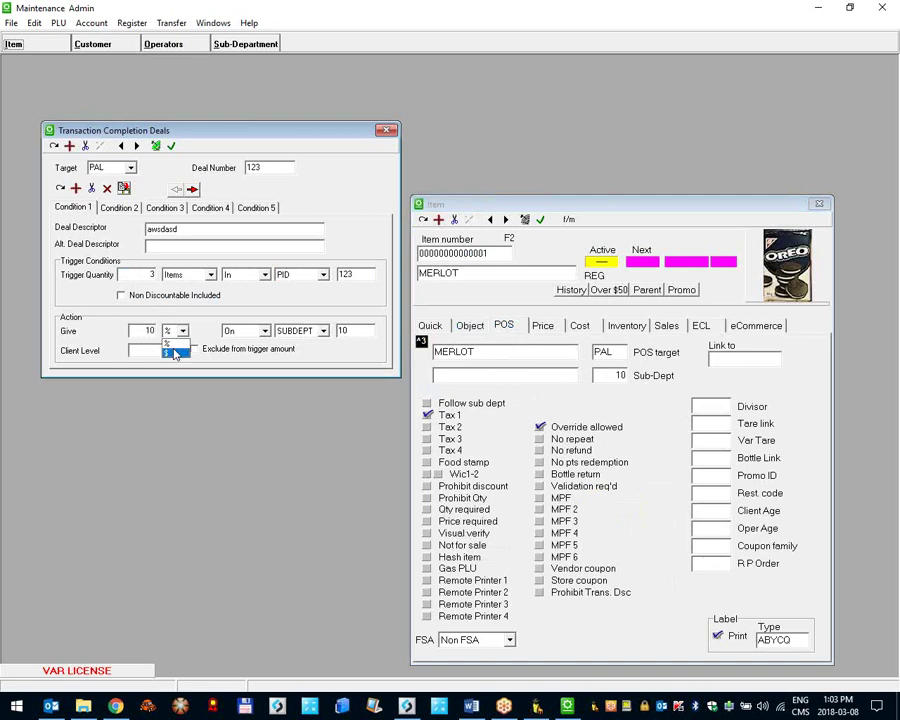
left_click(162, 345)
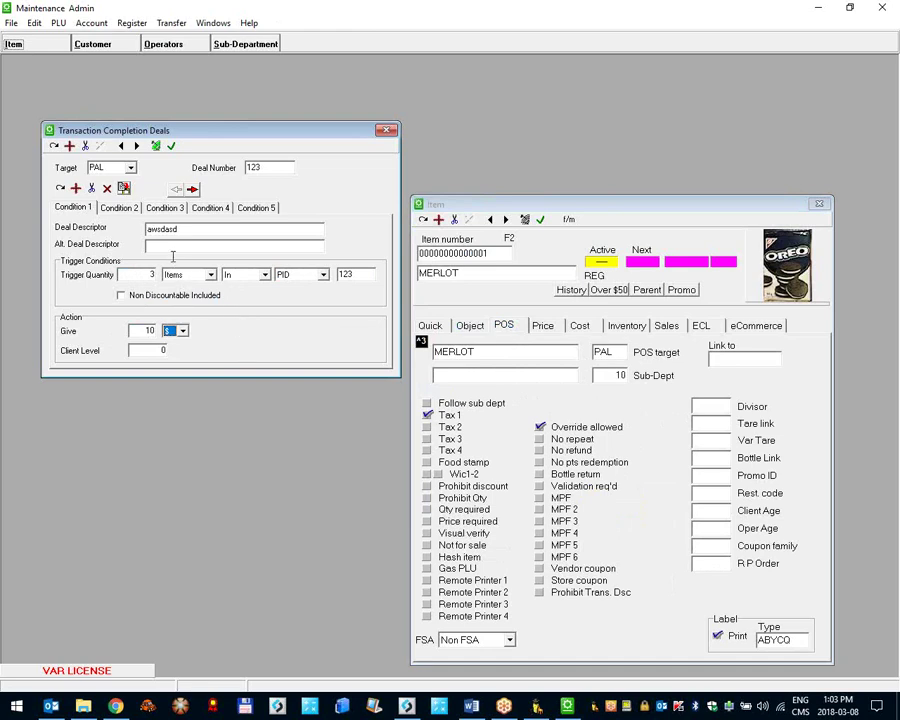
Step: Select the deal descriptor text
left_click(150, 229)
left_click(194, 229)
double_click(200, 230)
left_click(223, 236)
double_click(223, 234)
Step: Save deal 123 and reposition the MERLOT item record window
left_click(171, 147)
left_click_drag(586, 213, 338, 193)
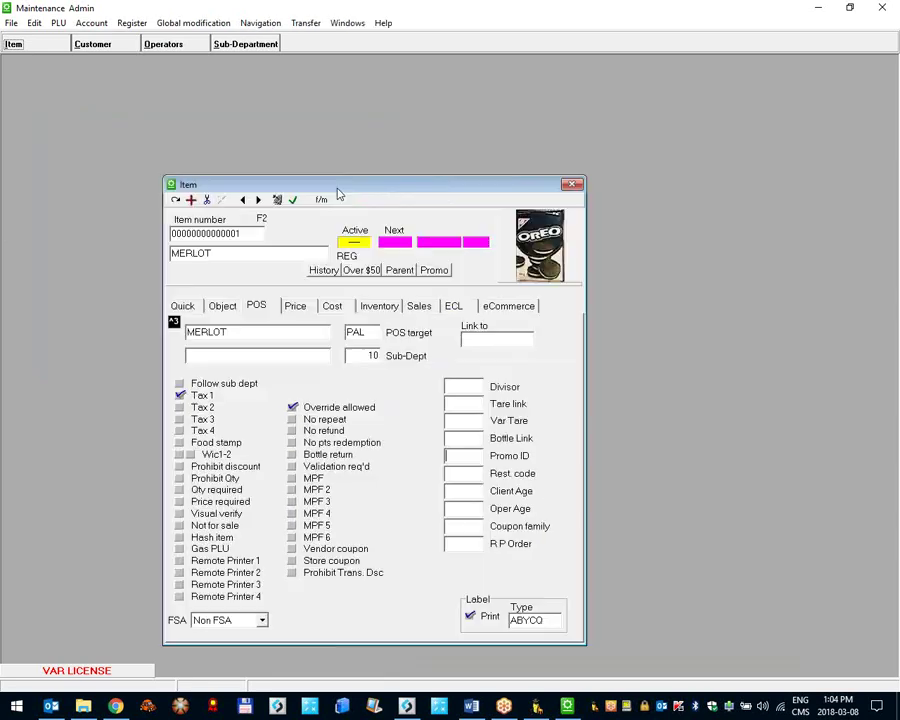
left_click_drag(190, 233, 243, 234)
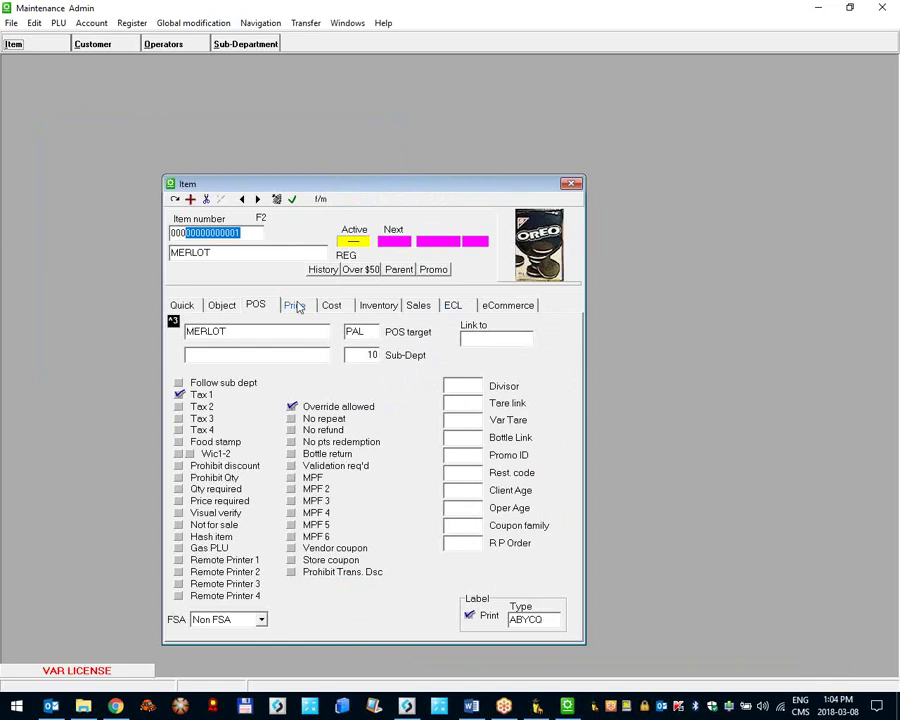
left_click(456, 308)
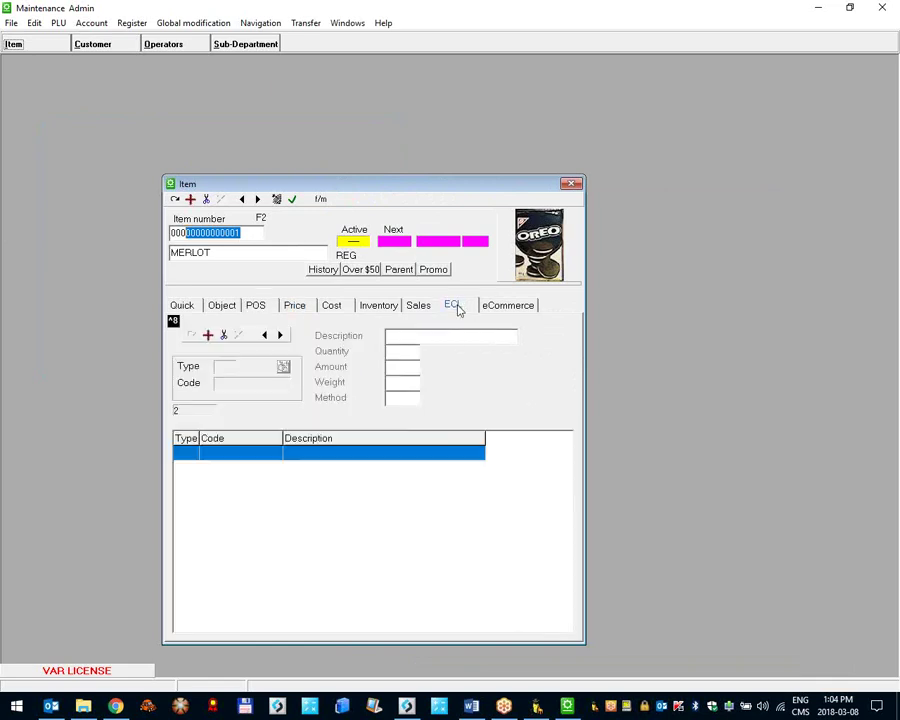
left_click(208, 335)
left_click(345, 394)
left_click(366, 411)
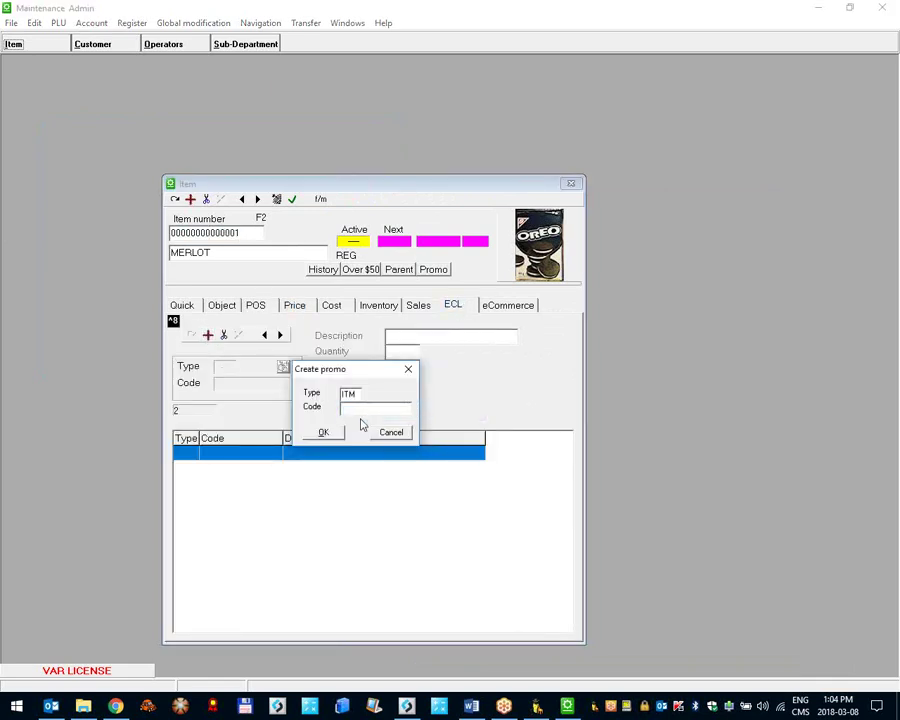
left_click(356, 410)
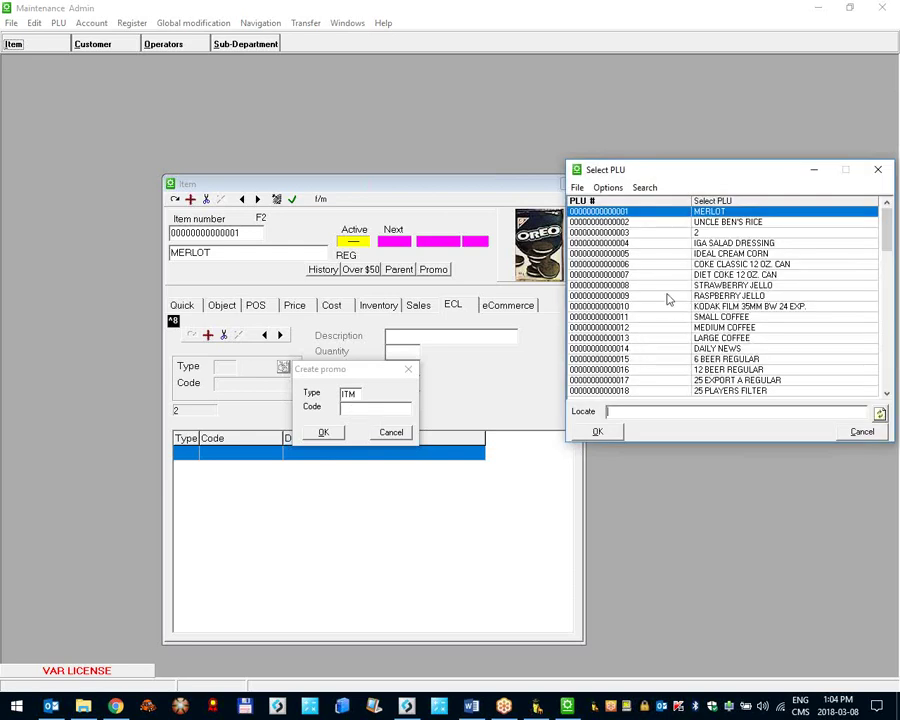
double_click(621, 330)
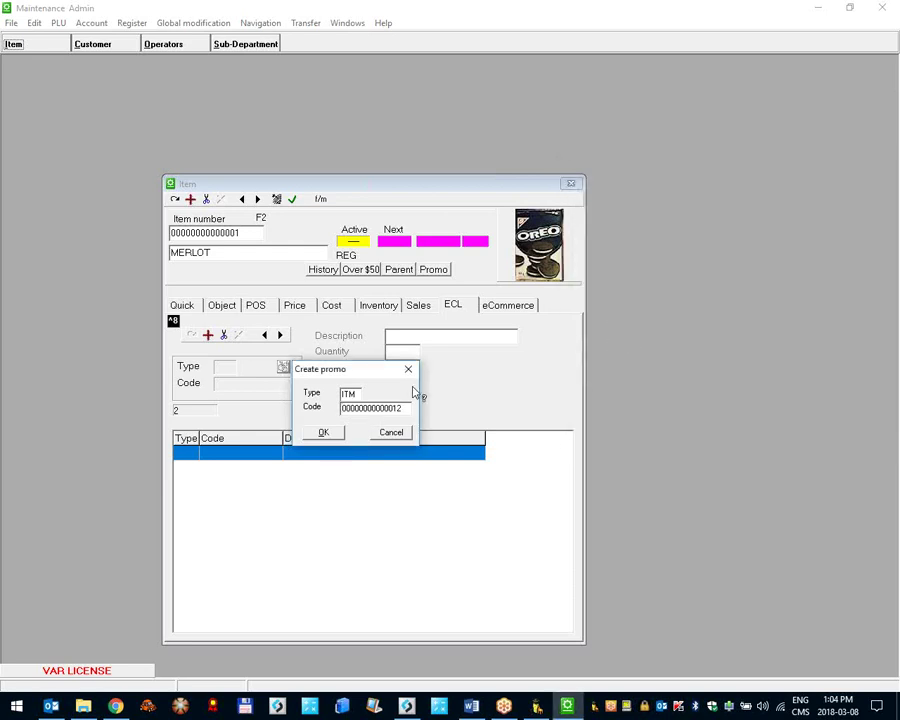
left_click(318, 430)
Step: Set the MEDIUM COFFEE quantity to 3, save the item record and close it
left_click(415, 353)
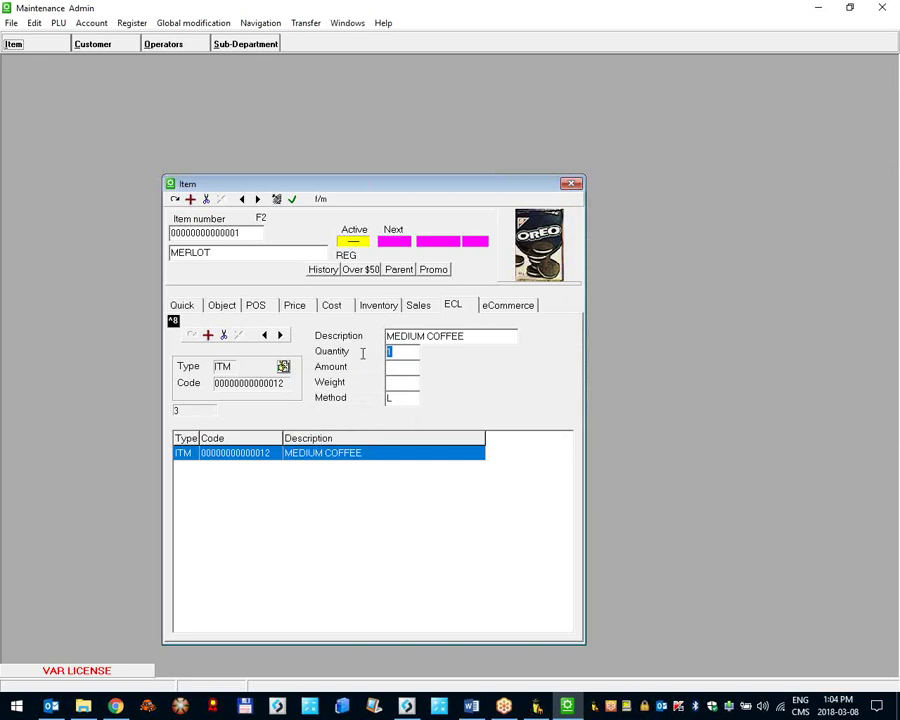
type("3")
left_click(330, 437)
left_click(293, 199)
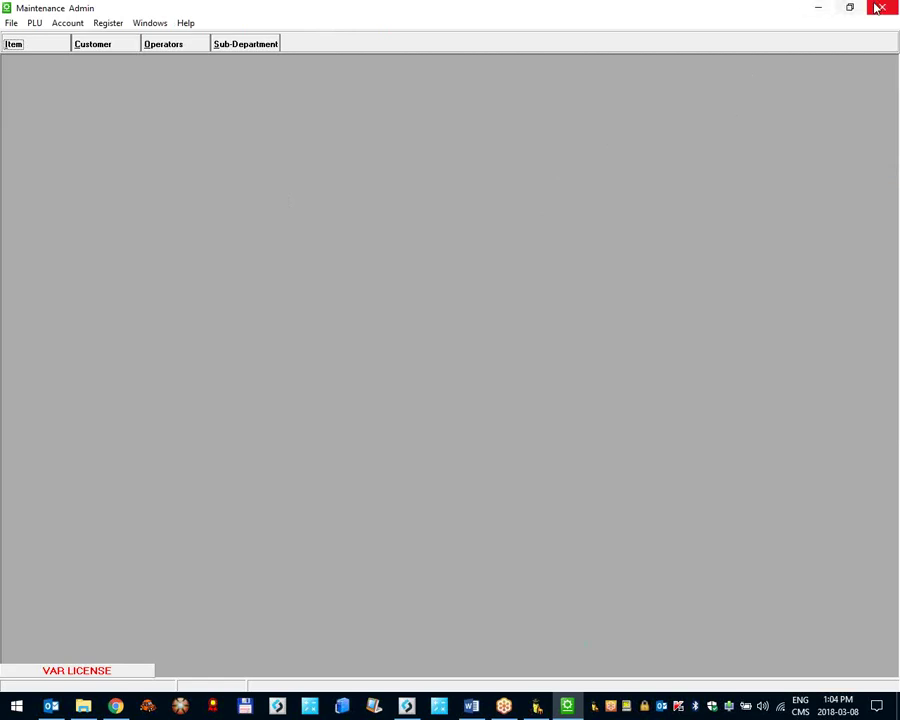
key("alt+F4")
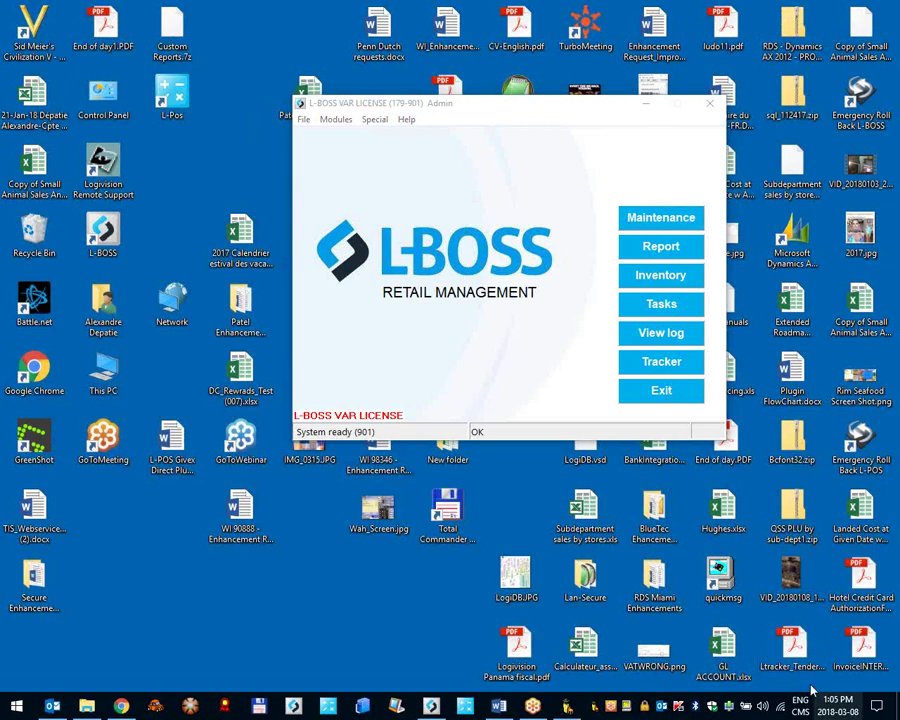
Step: Reopen Maintenance to view an item's price settings, close it, and open the launcher's File menu
left_click_drag(504, 117, 414, 153)
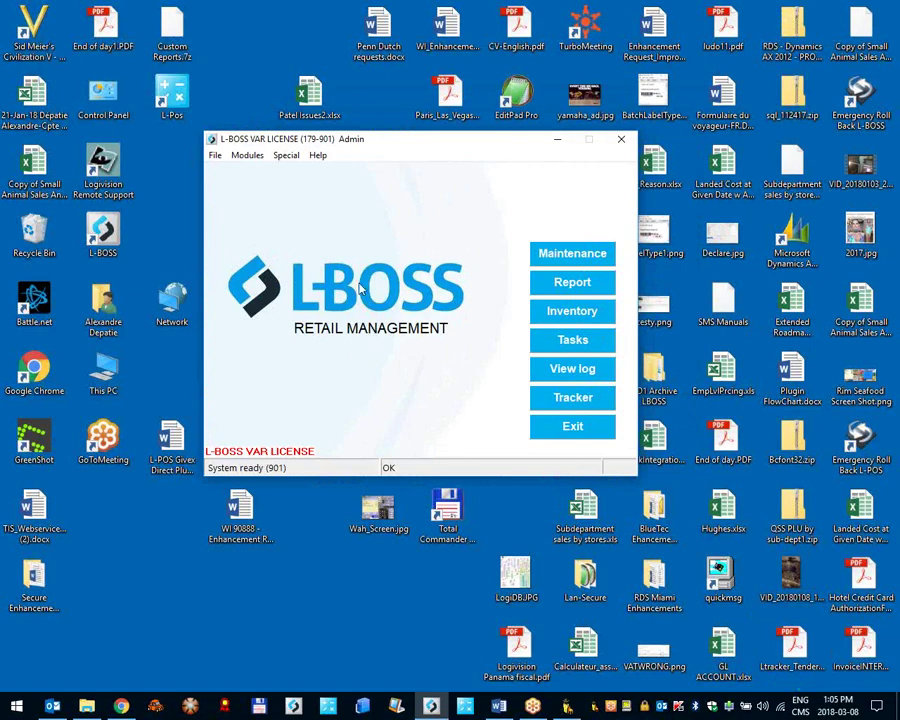
left_click(552, 258)
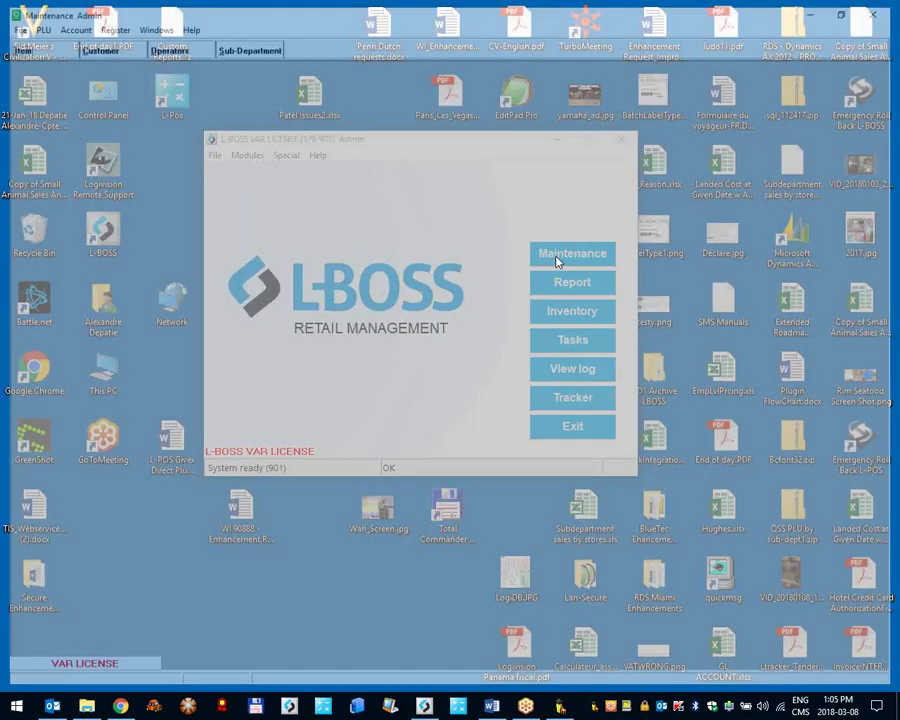
left_click(44, 50)
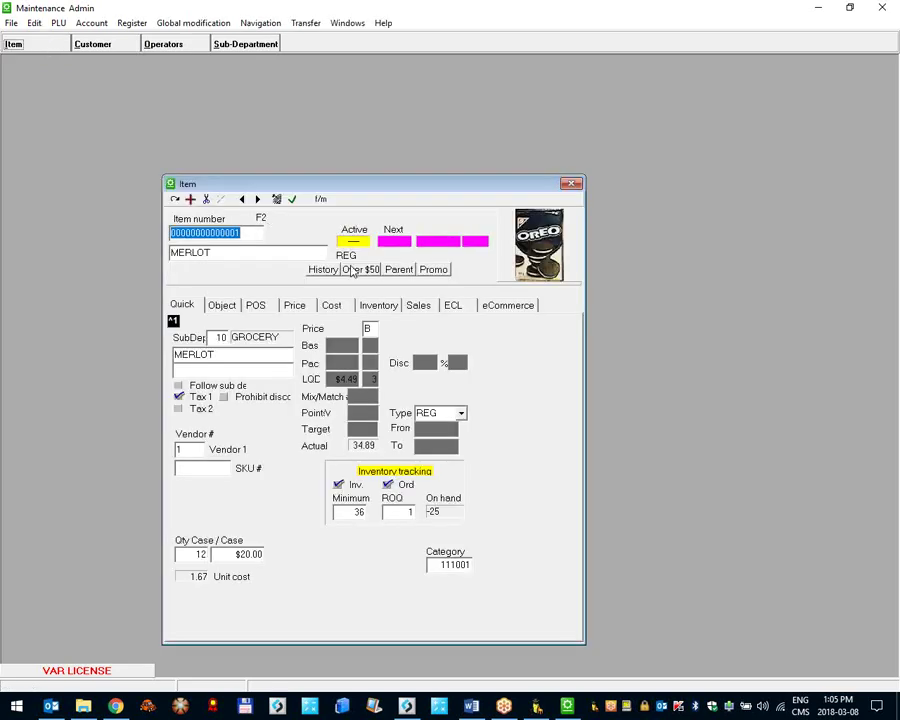
left_click(296, 306)
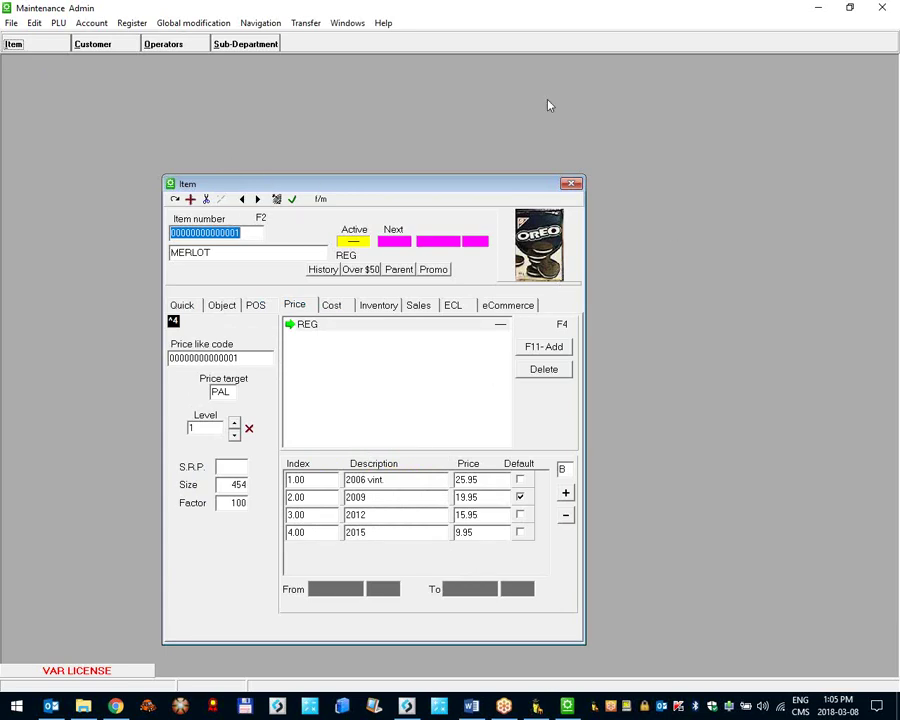
left_click(882, 7)
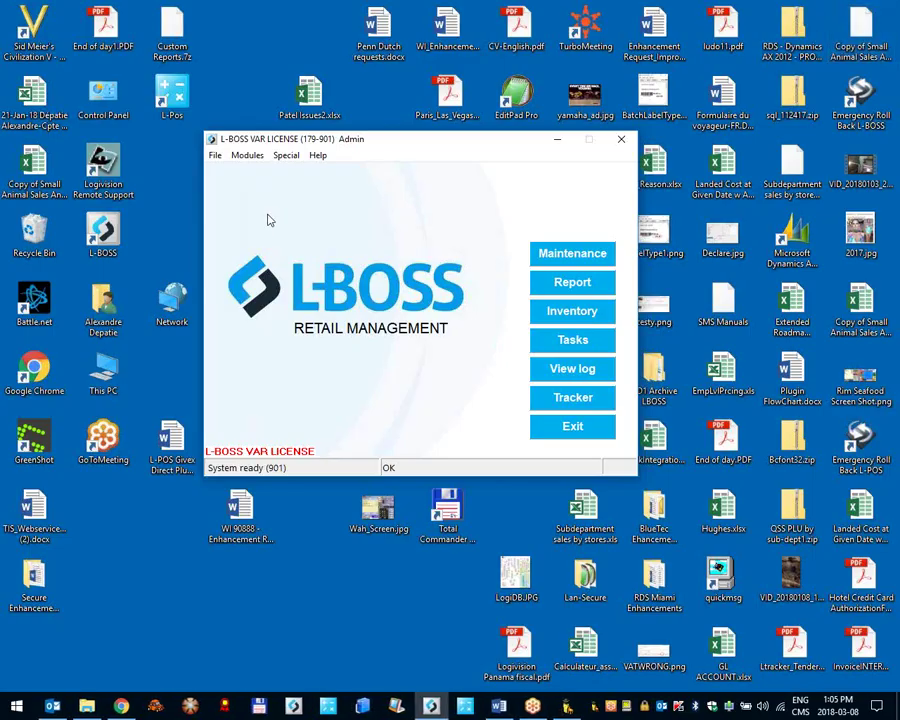
left_click(216, 157)
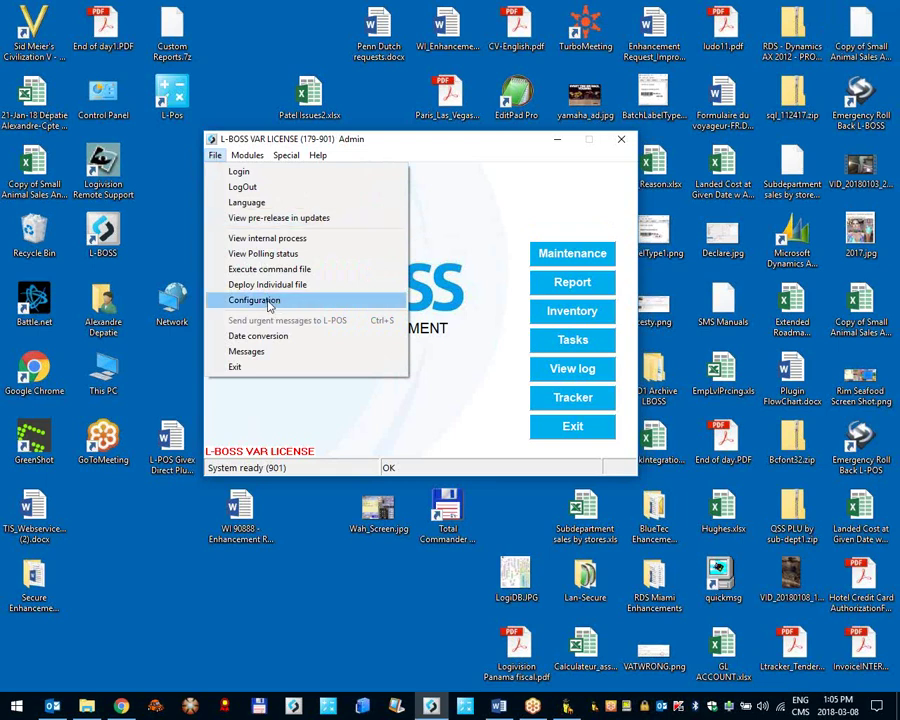
Step: Open File > Configuration's Load files tab and browse the available loads
left_click(268, 304)
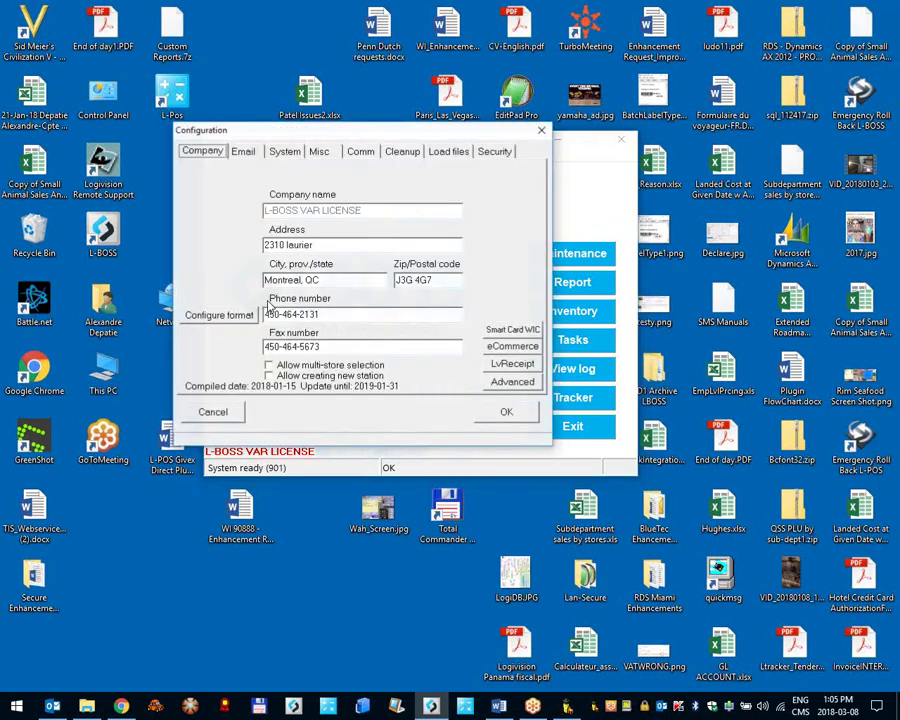
left_click(446, 153)
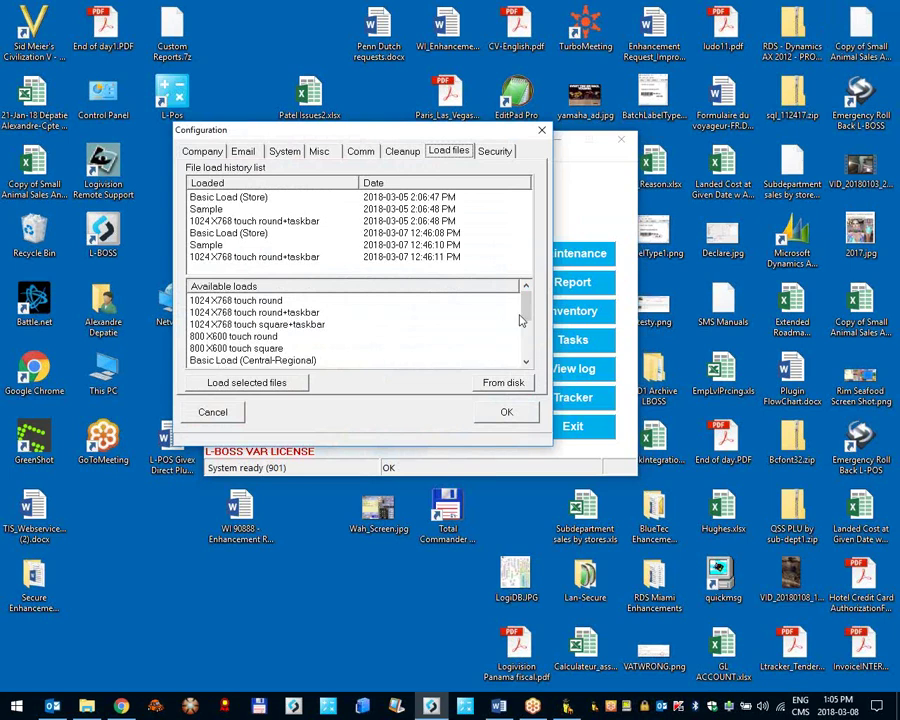
left_click(257, 303)
left_click(257, 313)
left_click(254, 325)
left_click(250, 337)
left_click(245, 349)
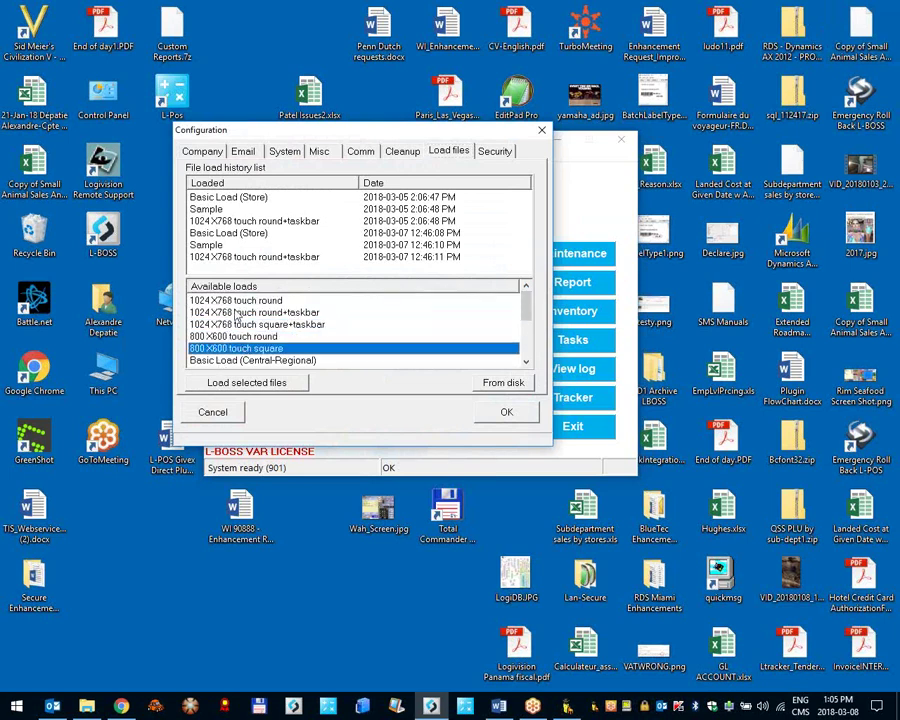
left_click(234, 303)
left_click(236, 313)
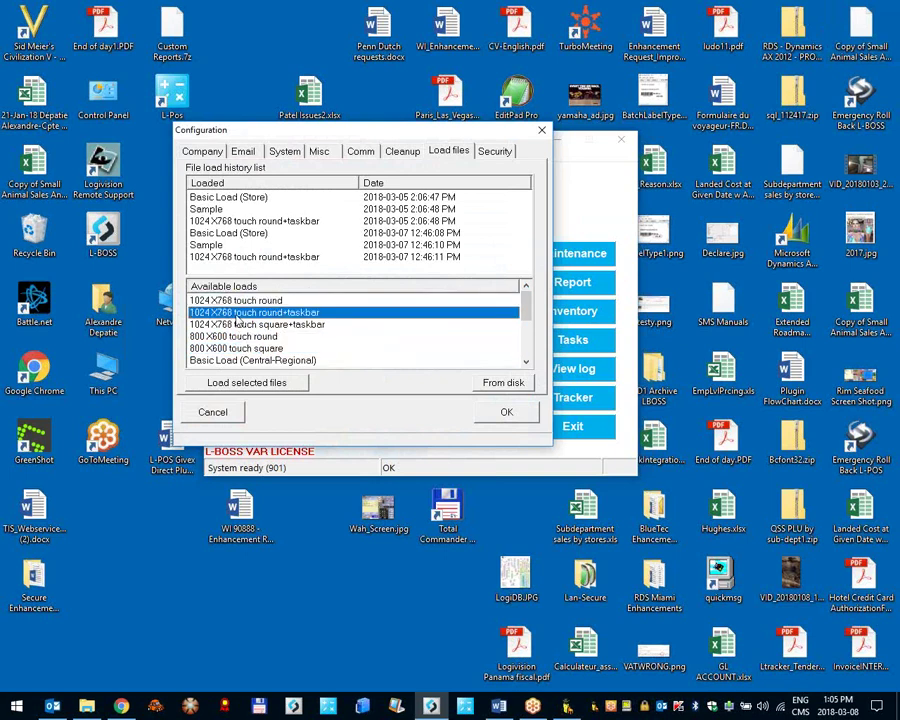
left_click(239, 324)
left_click(474, 336)
scroll(266, 350, "down", 3)
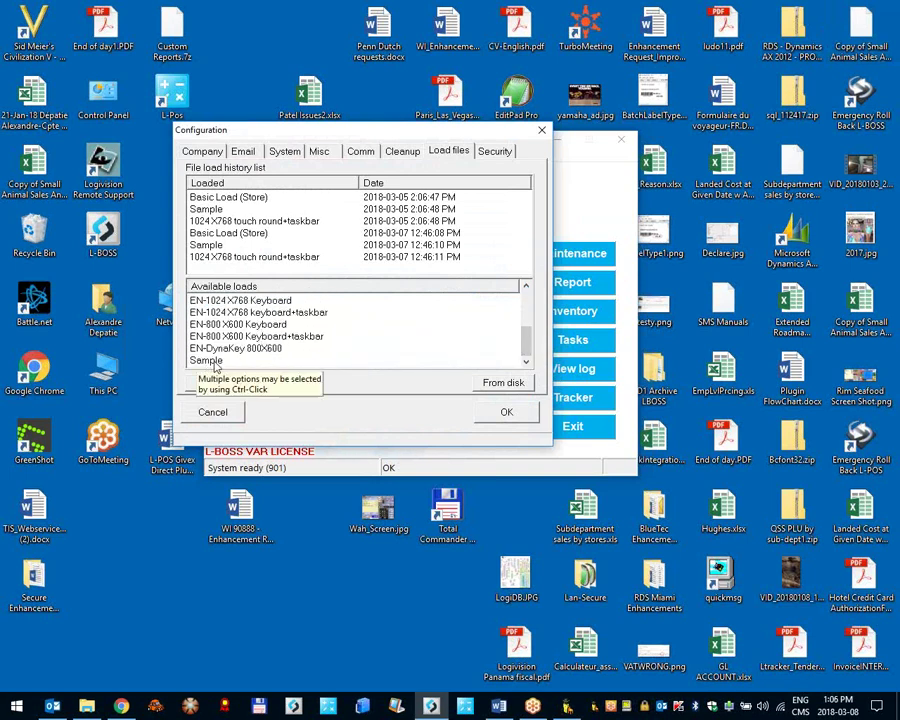
Step: Install the Sample load, confirming Yes, and close the Configuration with OK
left_click(209, 362)
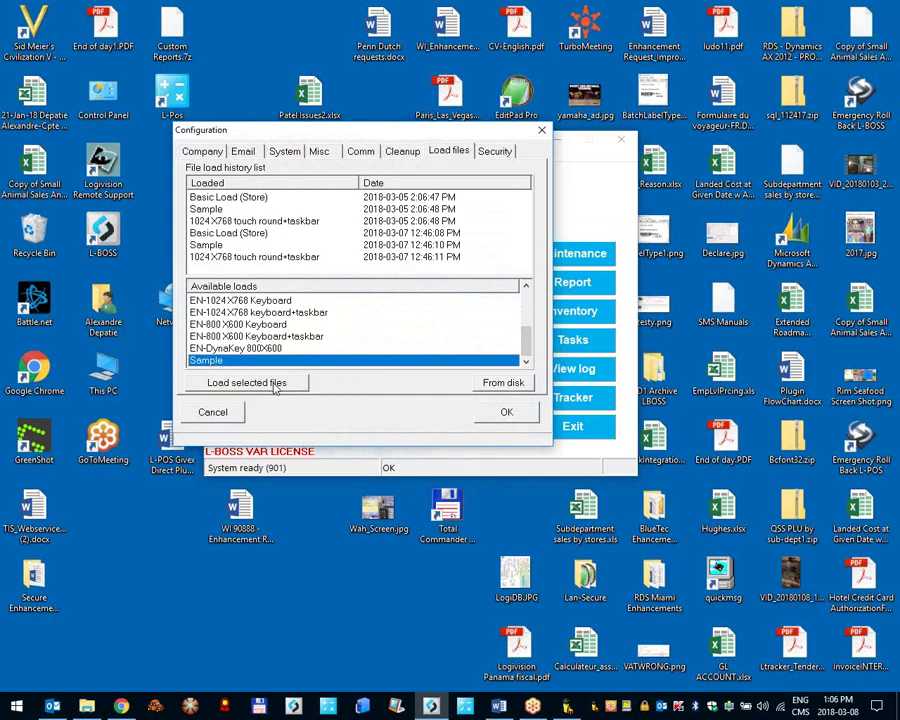
left_click(276, 381)
left_click(428, 386)
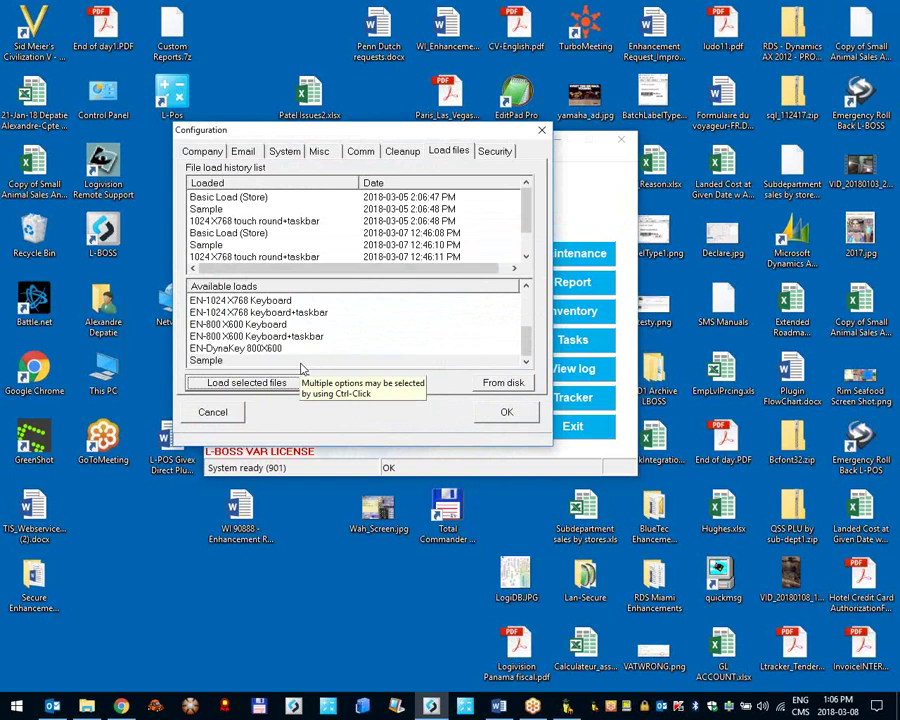
left_click(490, 412)
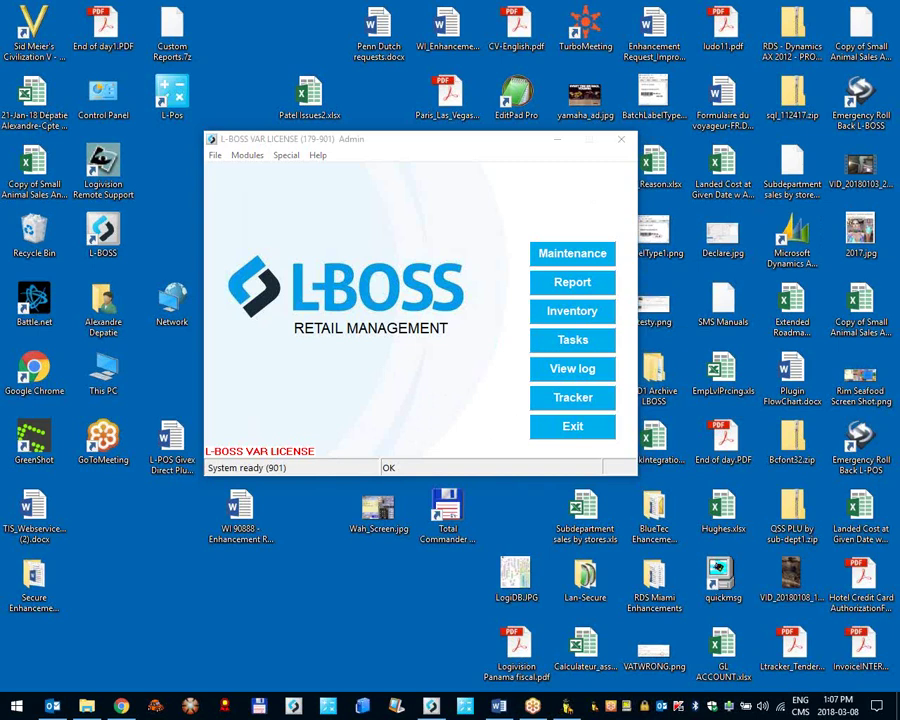
Step: Open the Maintenance workspace from the L-BOSS launcher
left_click(549, 253)
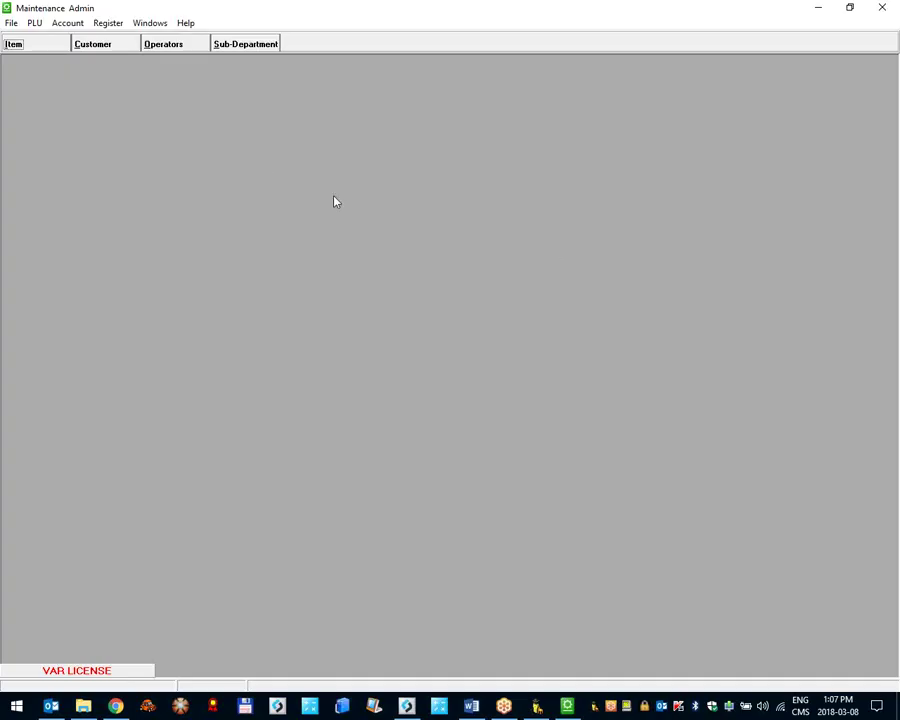
left_click(32, 44)
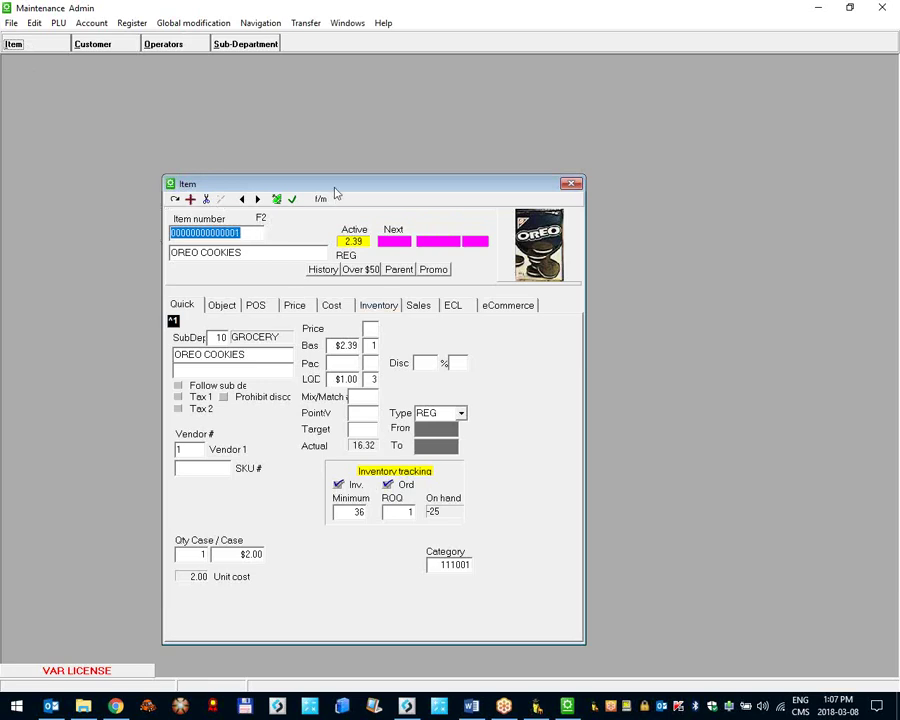
left_click_drag(336, 191, 464, 159)
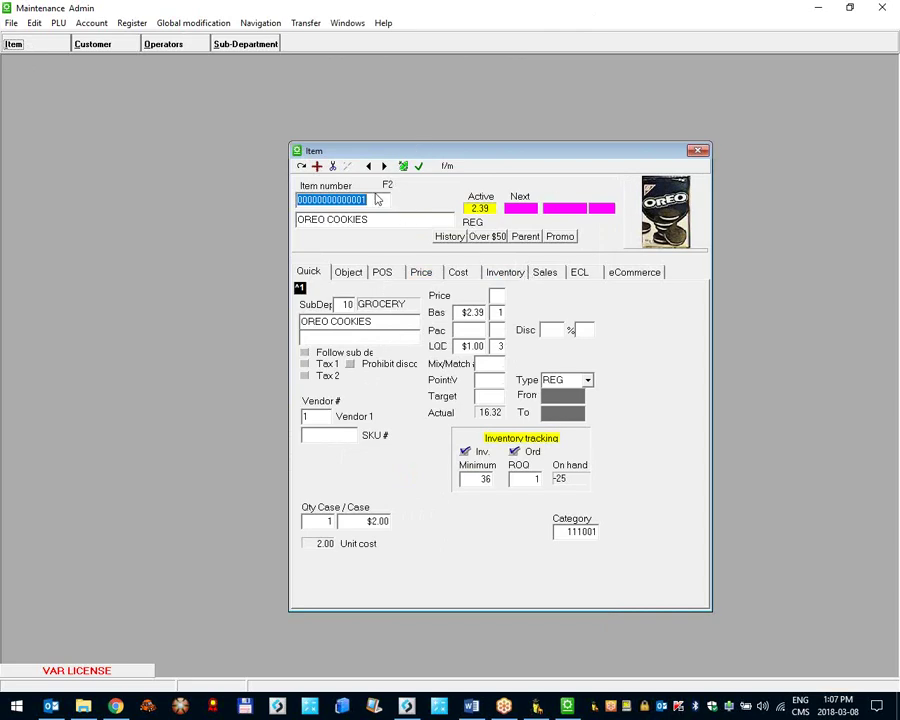
type("12345")
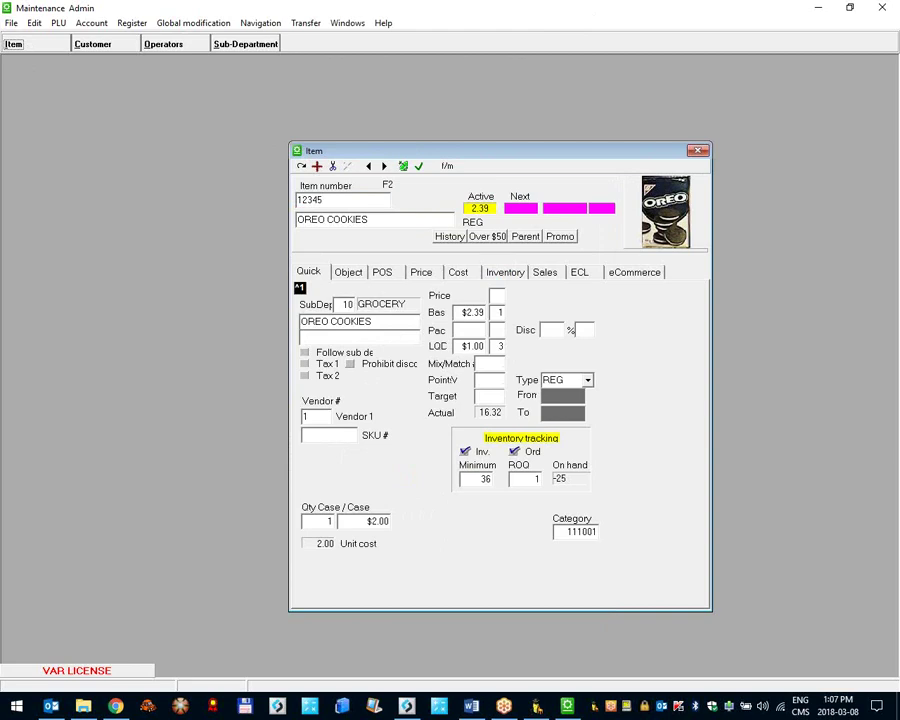
key("Return")
key("Return")
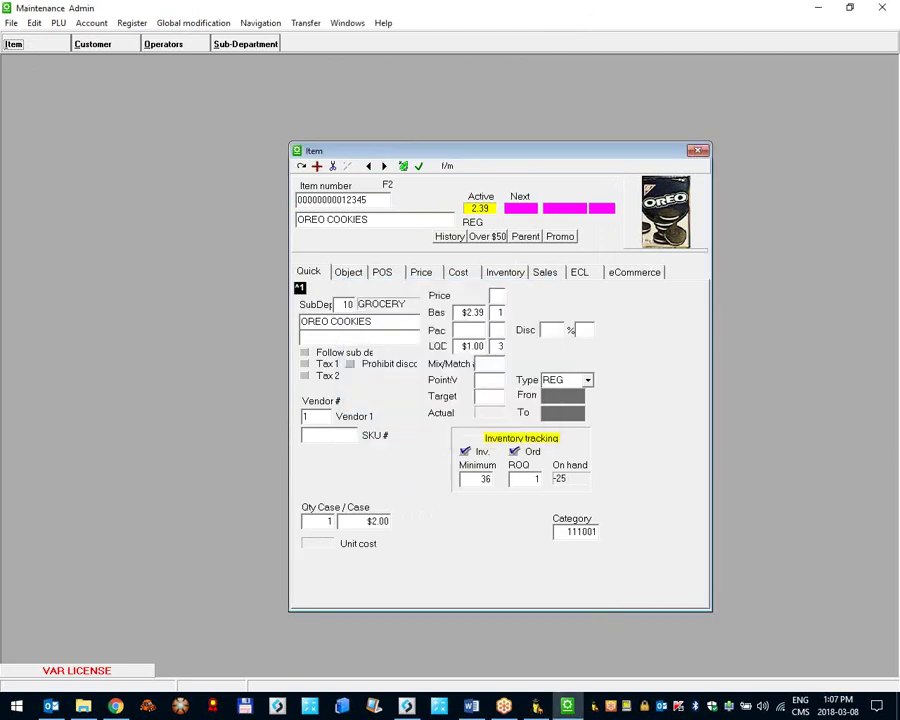
type("TEST ITEM")
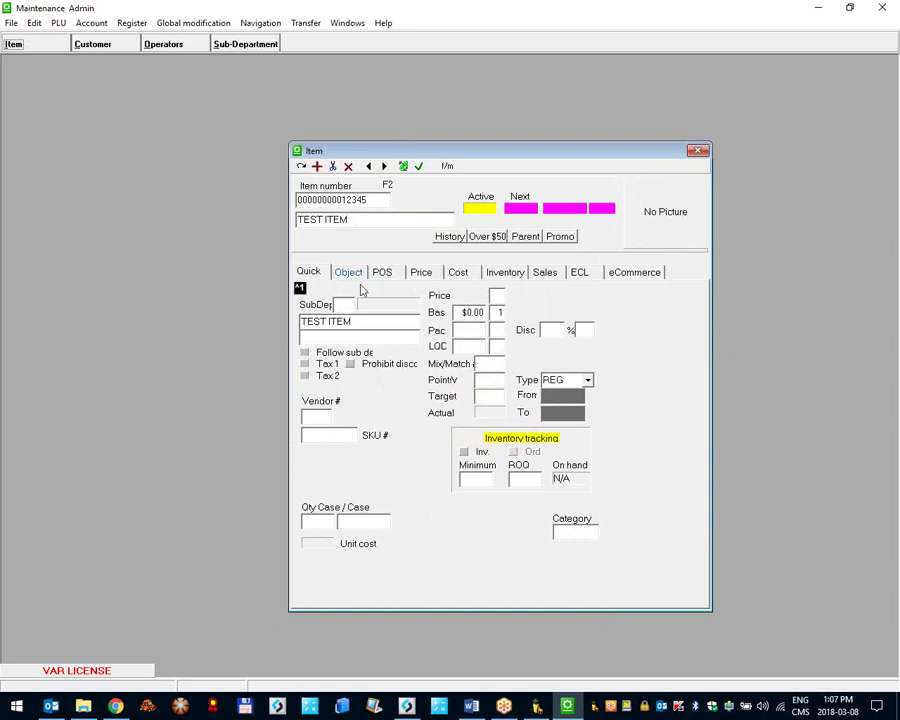
Step: Give TEST ITEM sub-department 10 GROCERY and a $1.99 base price, then view its cost details
left_click(352, 305)
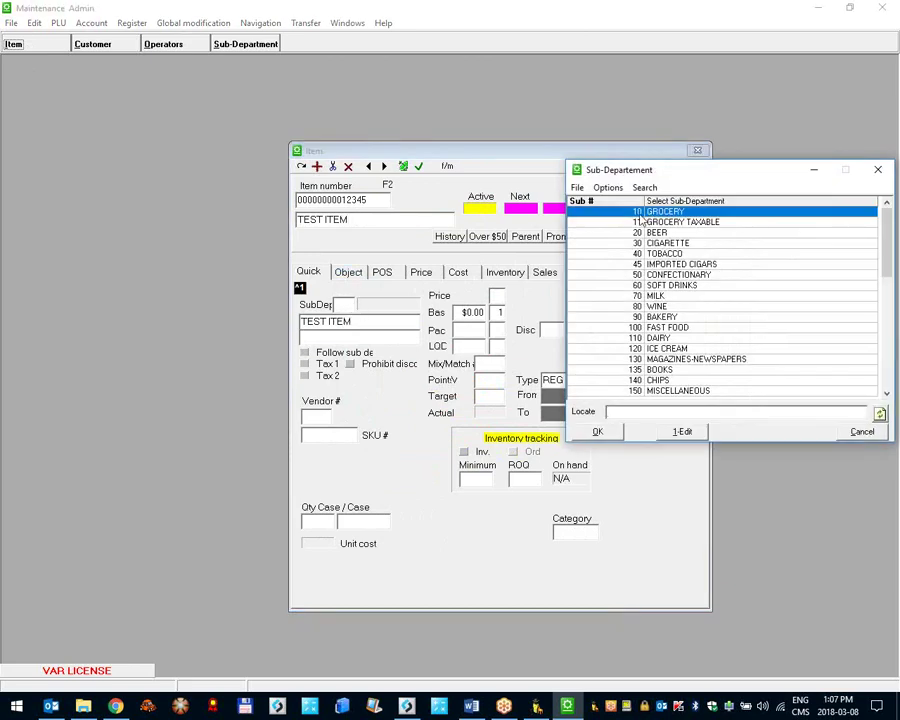
double_click(639, 212)
left_click(480, 316)
type("1.99")
key("Tab")
key("Tab")
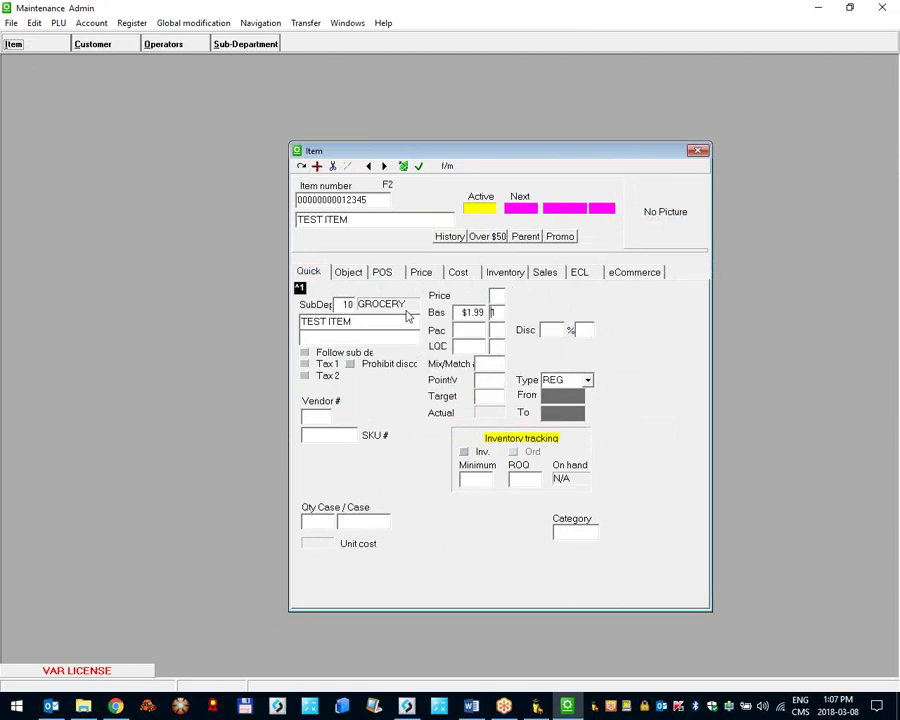
left_click(458, 272)
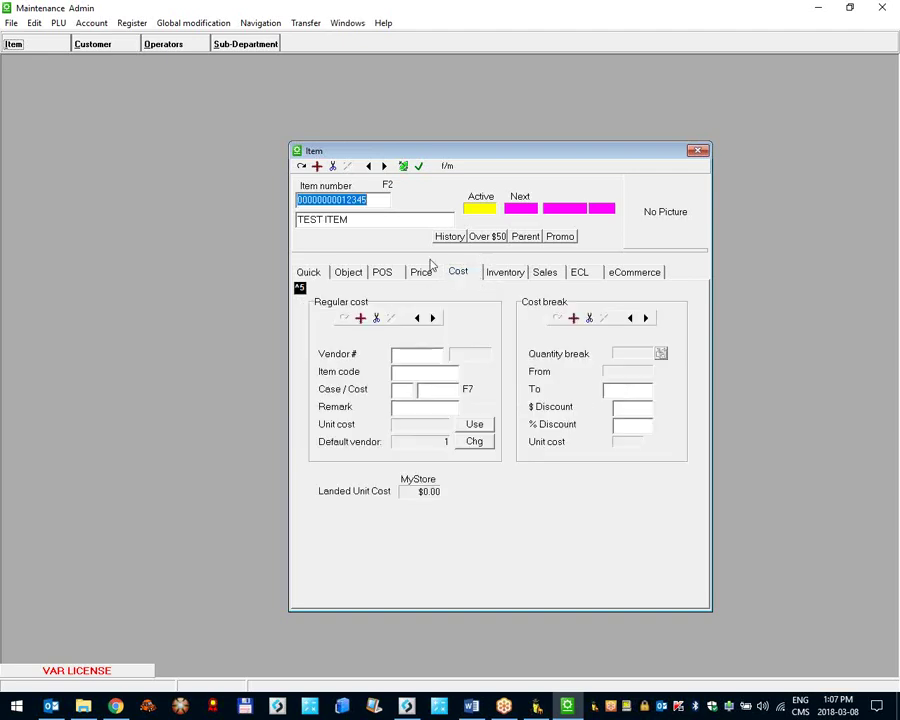
Step: Set TEST ITEM's regular-cost vendor to Vendor 1
left_click(427, 354)
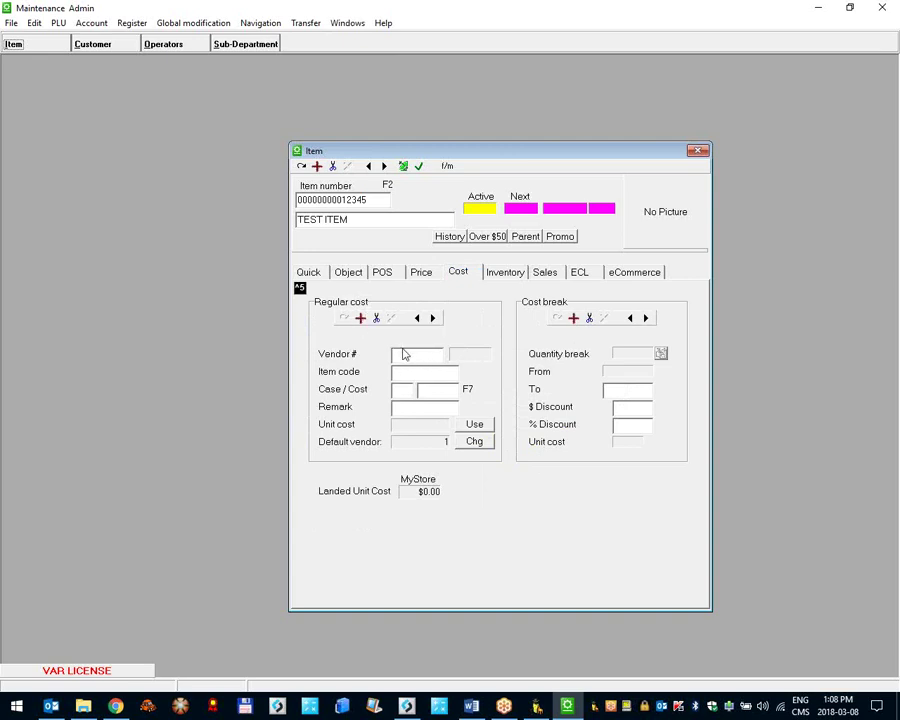
left_click(400, 355)
double_click(407, 356)
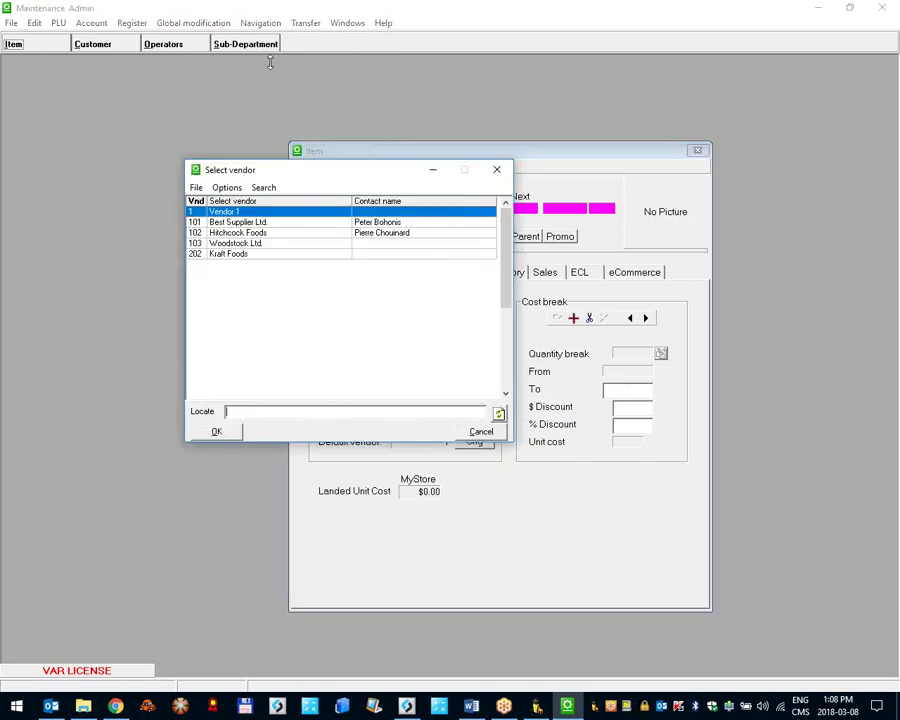
left_click(236, 222)
left_click(226, 256)
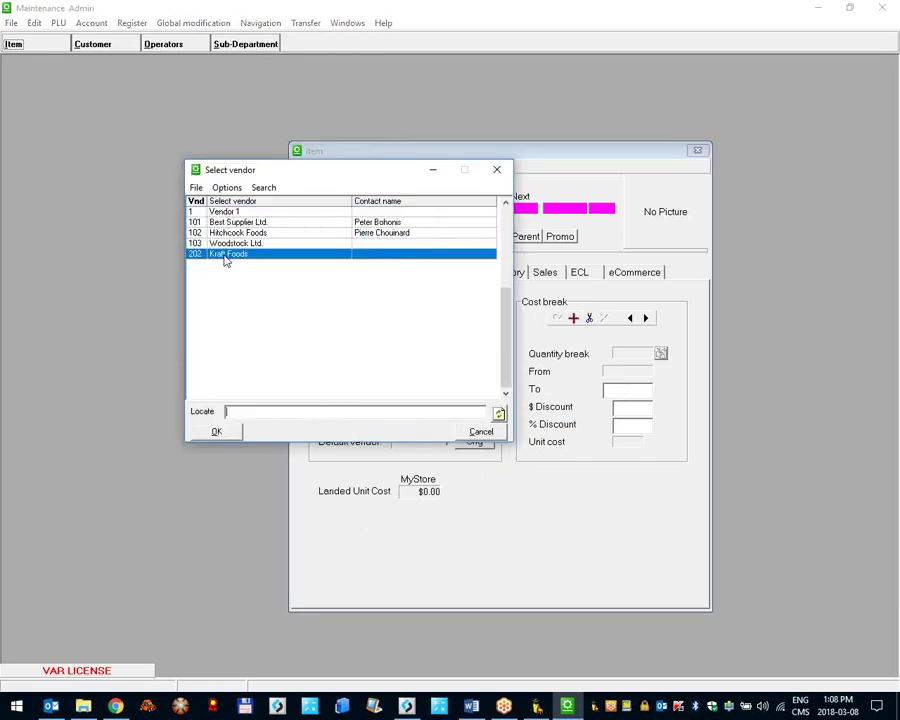
left_click(219, 213)
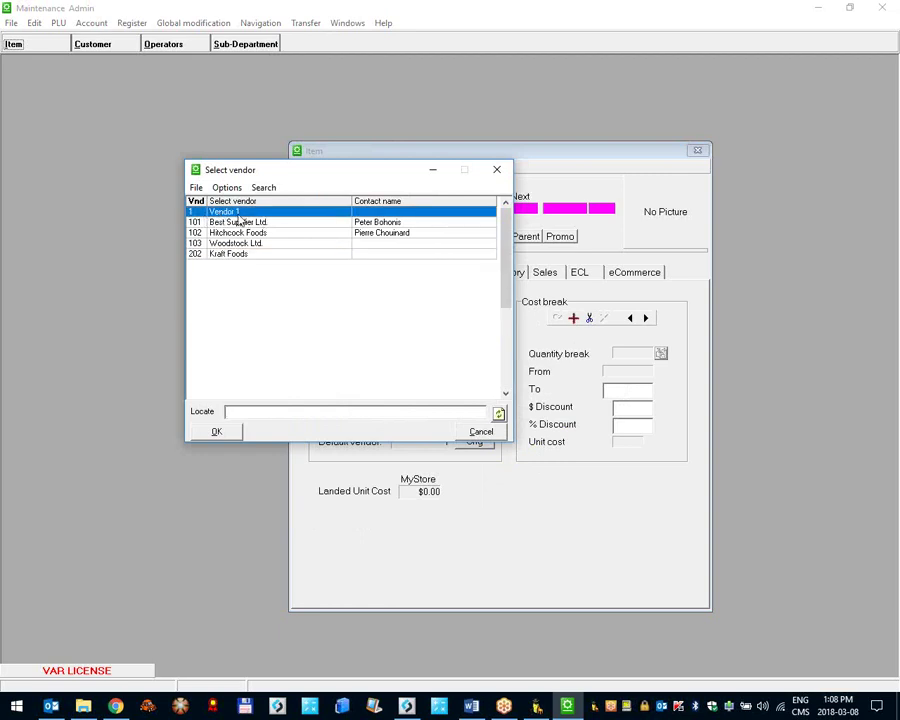
double_click(239, 215)
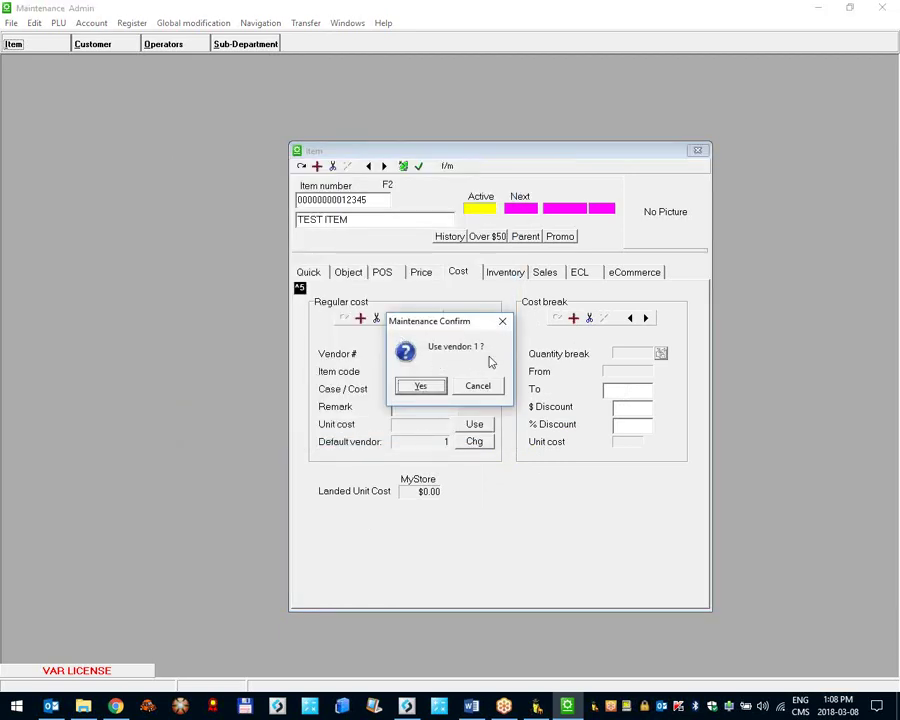
left_click(421, 387)
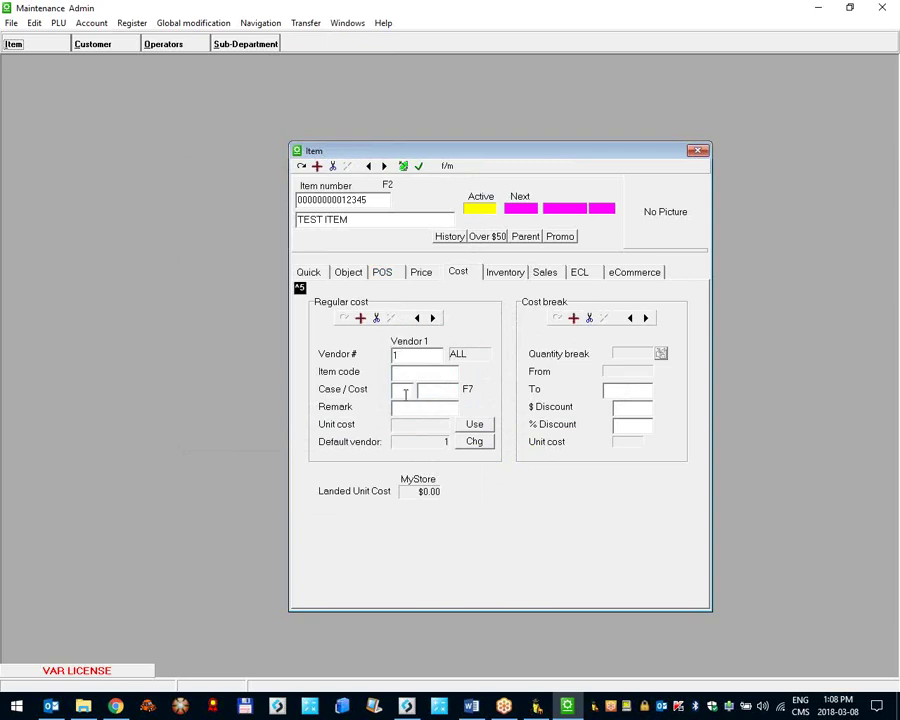
Step: Enter then clear a 12-per-case $12.00 cost, and open the PLU record-type list
left_click(425, 390)
type("12")
left_click(404, 392)
type("12")
double_click(394, 390)
key("Tab")
key("Delete")
key("shift+Tab")
key("Delete")
left_click(406, 356)
left_click(60, 23)
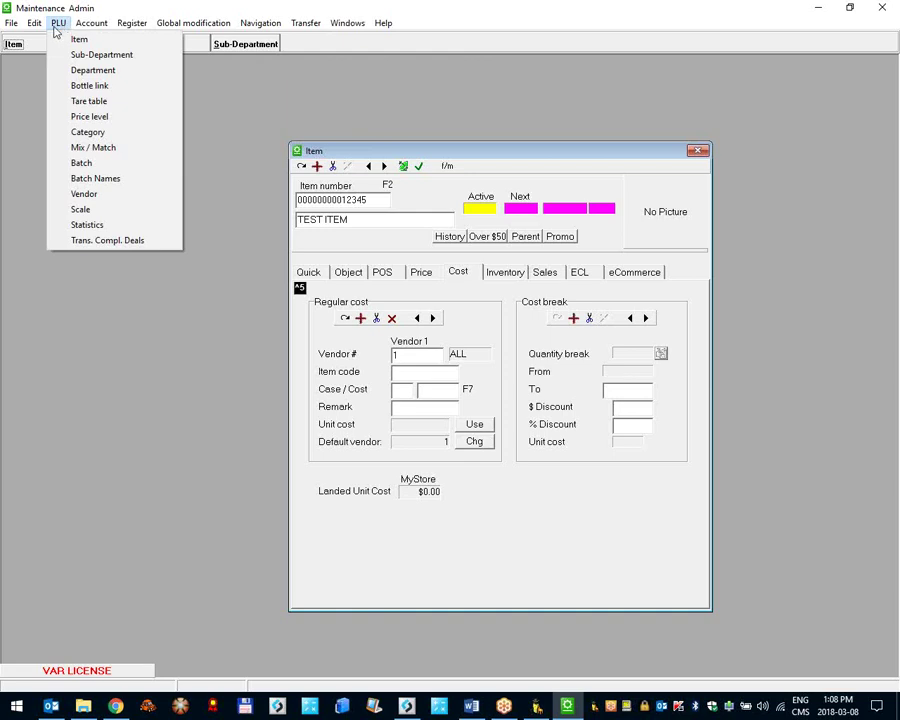
left_click(110, 199)
left_click_drag(366, 148, 472, 120)
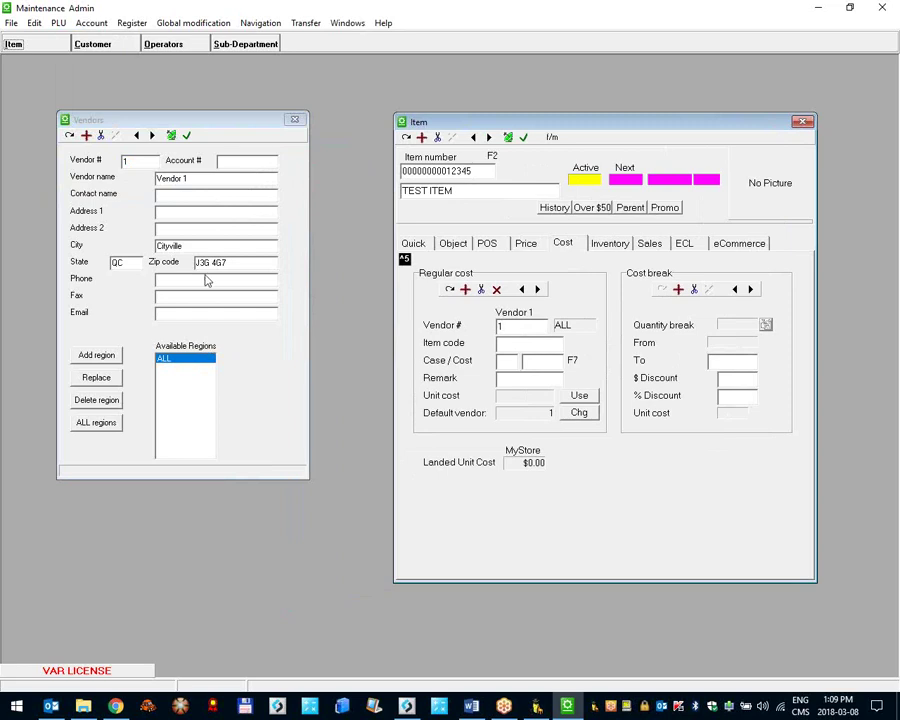
left_click(137, 164)
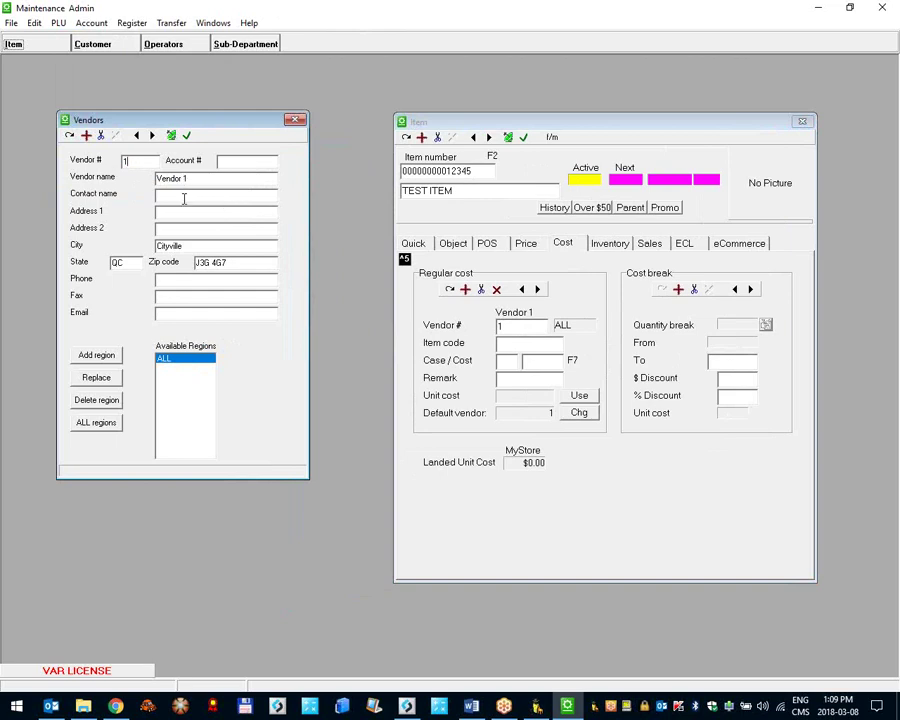
left_click(184, 311)
left_click_drag(194, 120, 221, 123)
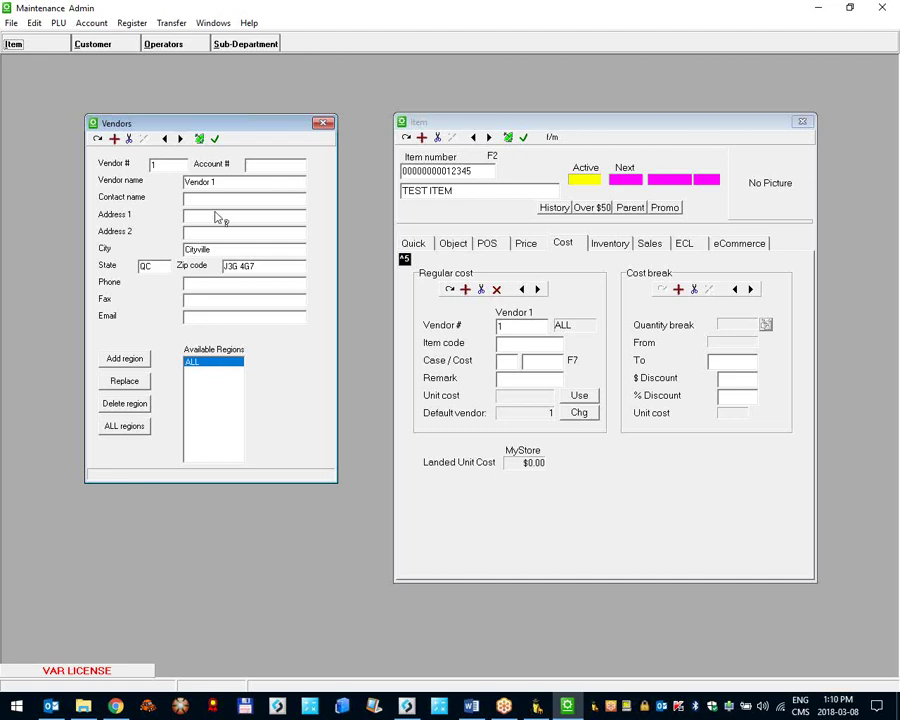
left_click_drag(158, 129, 145, 131)
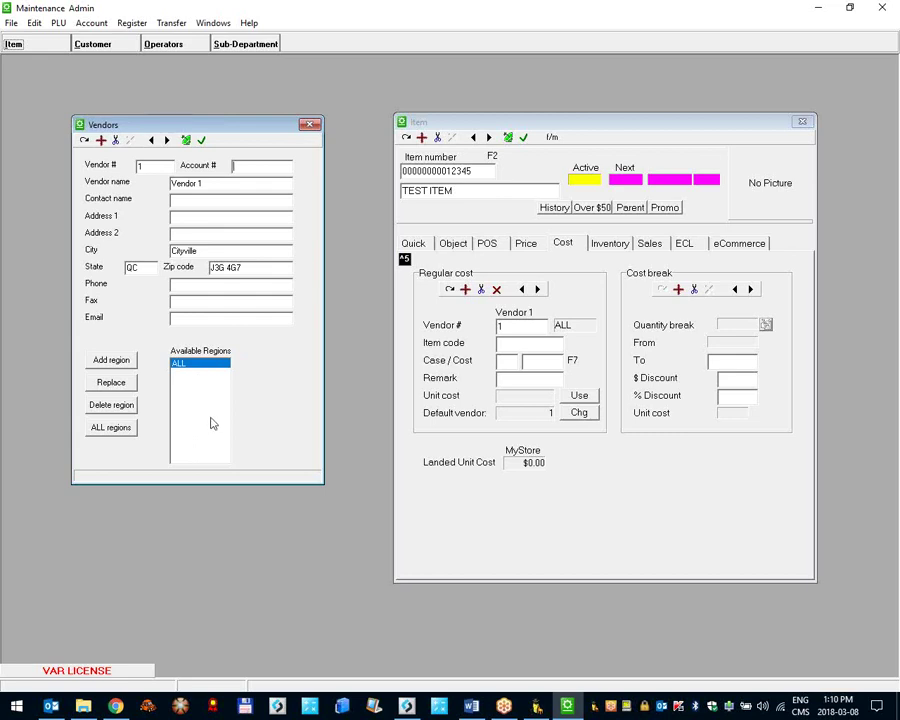
left_click(202, 141)
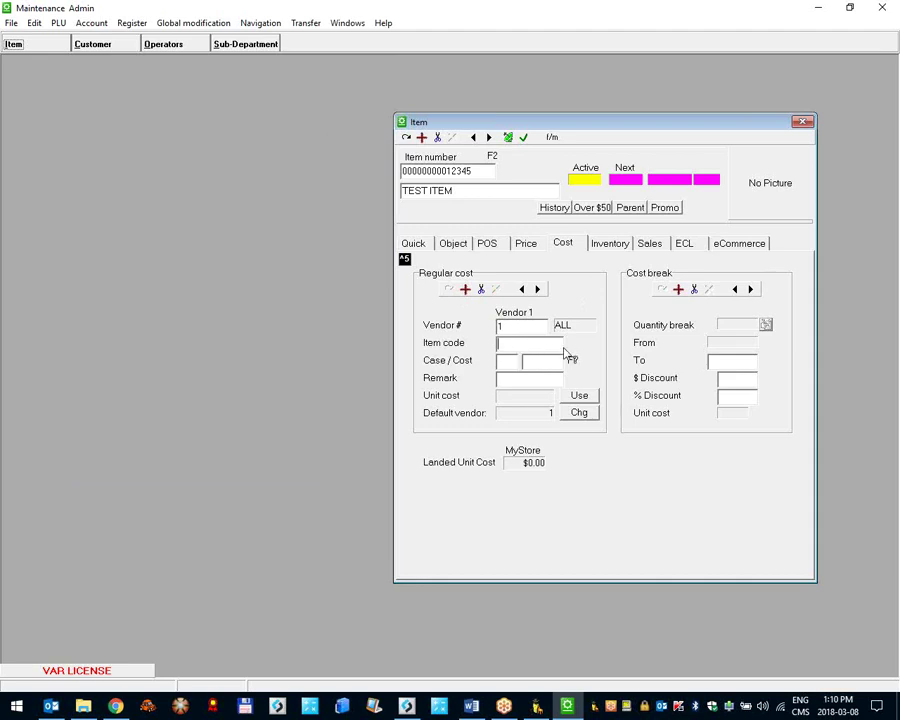
Step: Save abc123 as TEST ITEM's vendor item code
key("F2")
left_click(415, 173)
left_click(507, 345)
type("abc123")
left_click(450, 290)
Step: Save Vendor 1's cost as 12 per case at $20.00, then view the Price tab
left_click(510, 362)
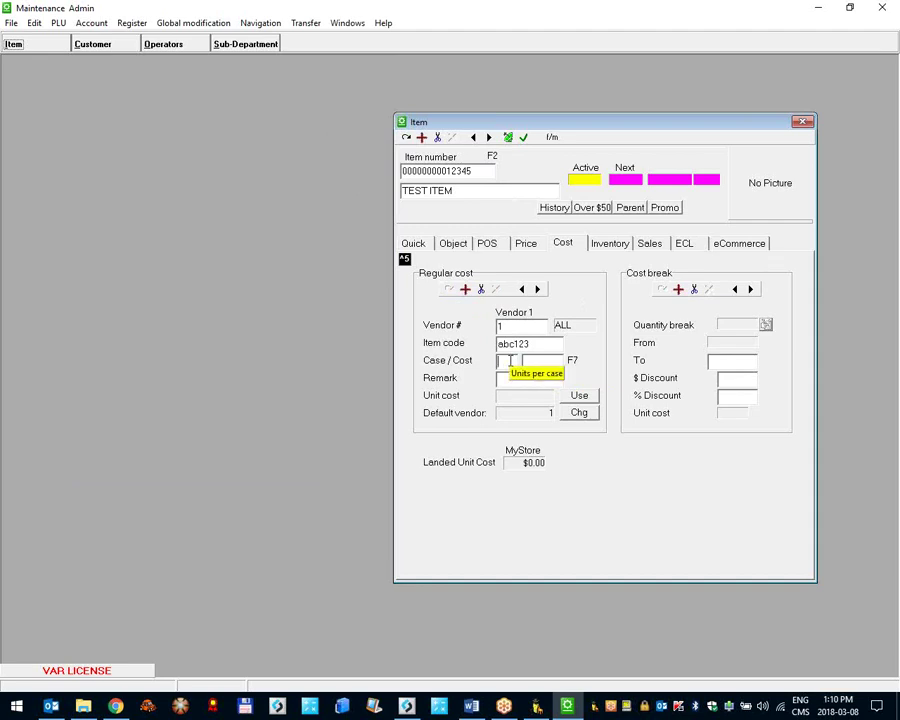
type("12")
key("Tab")
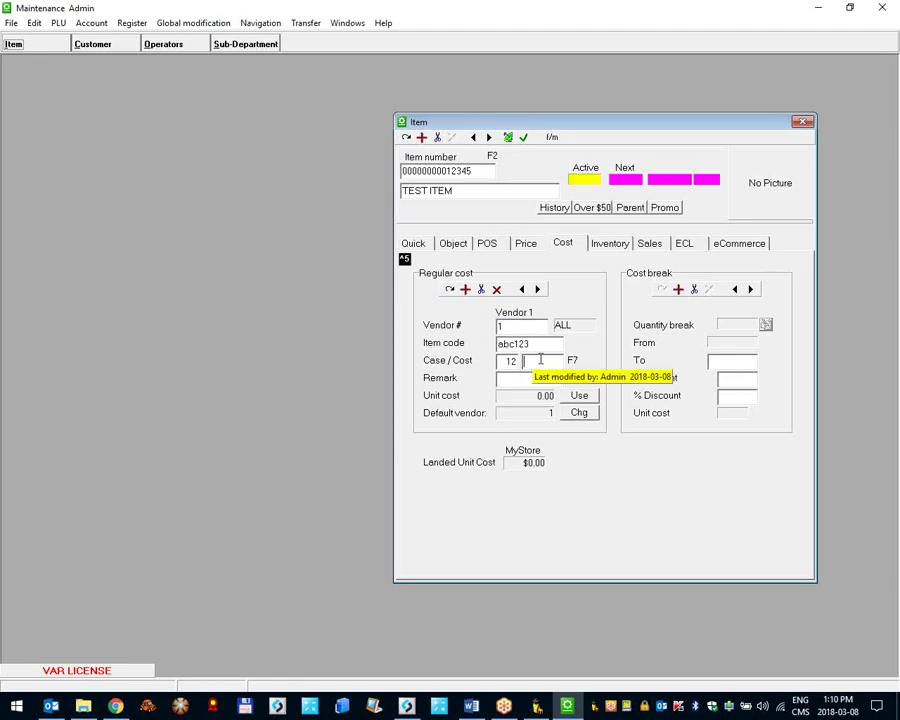
type("20.00")
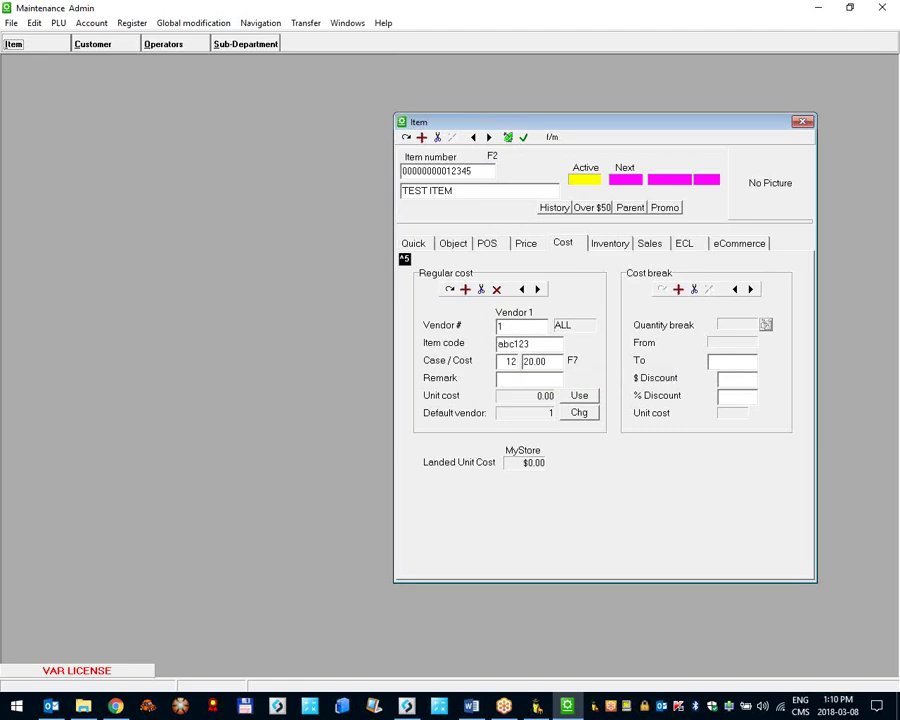
key("Tab")
left_click(449, 290)
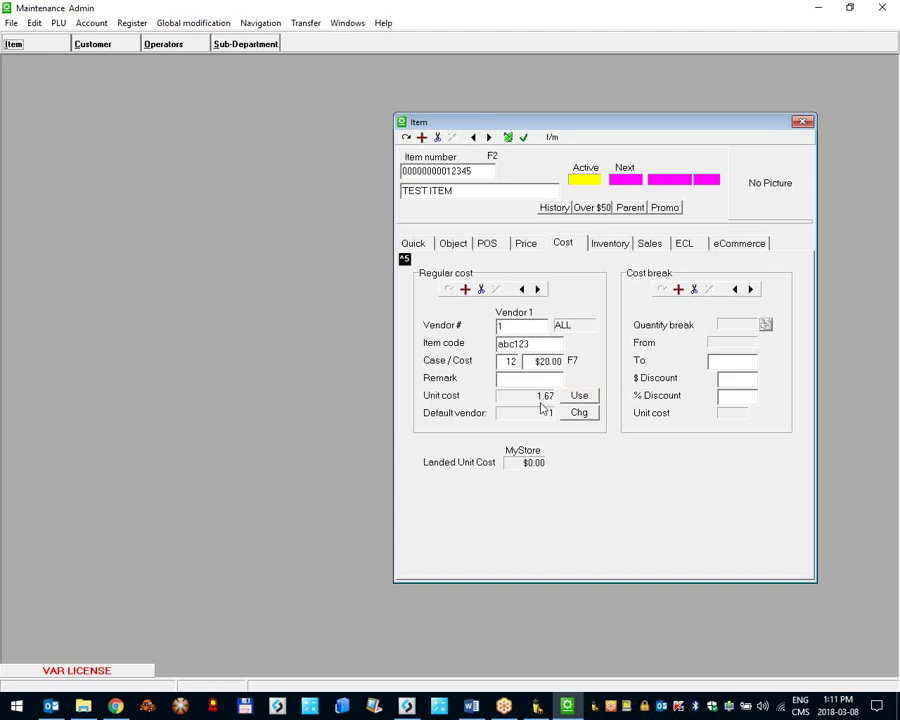
left_click(546, 409)
left_click(525, 243)
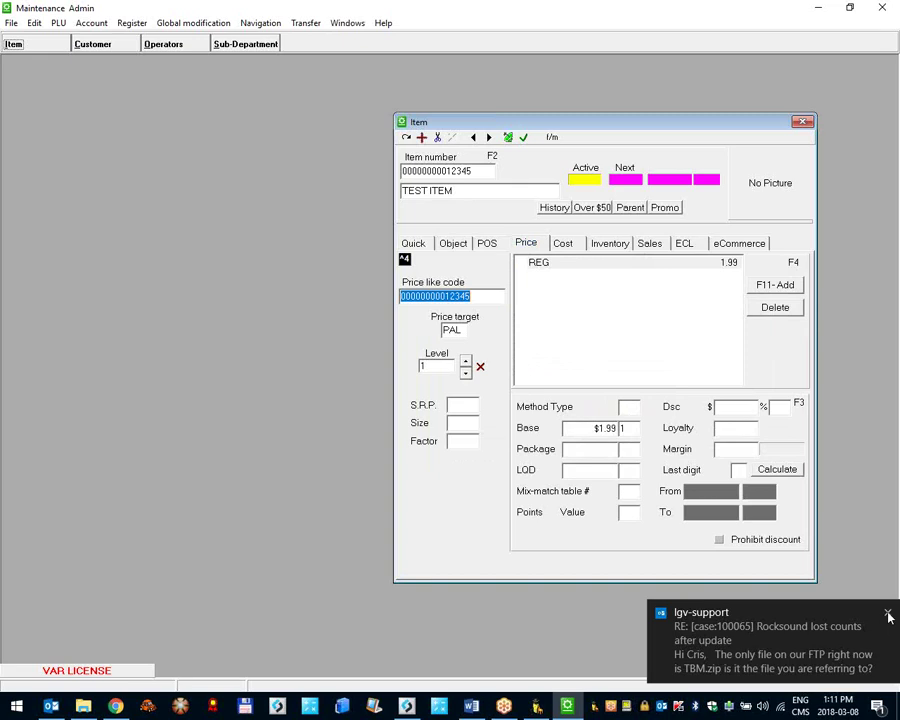
Step: Dismiss the support popup and return to TEST ITEM's cost: vendor 1, 12 per case at $20.00
left_click(886, 613)
left_click(731, 474)
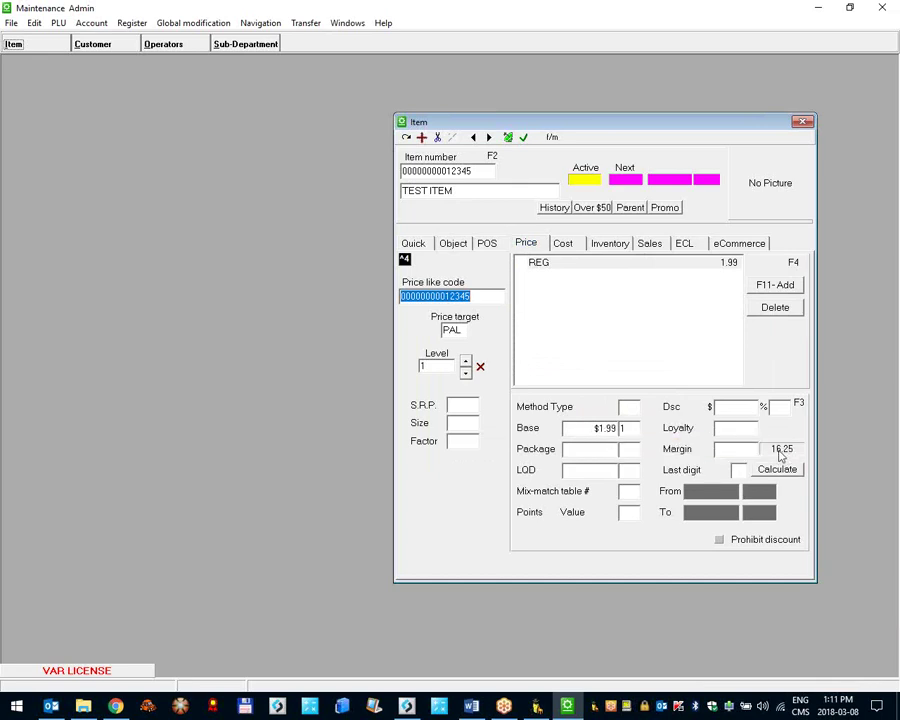
left_click(561, 246)
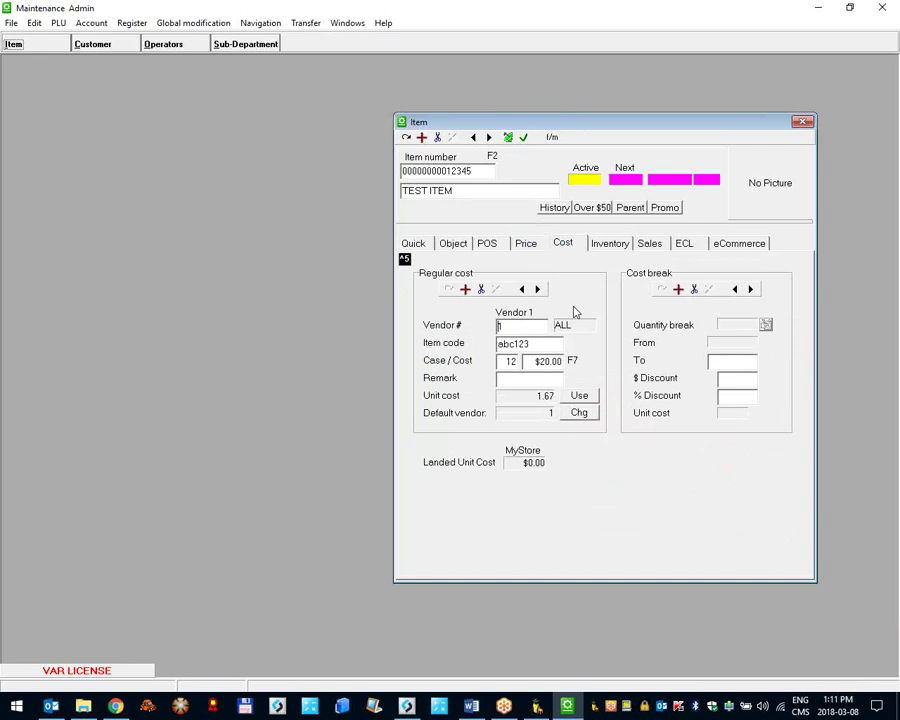
Step: Add a new regular cost record for TEST ITEM from Hitchcock Foods (vendor 102)
left_click(465, 289)
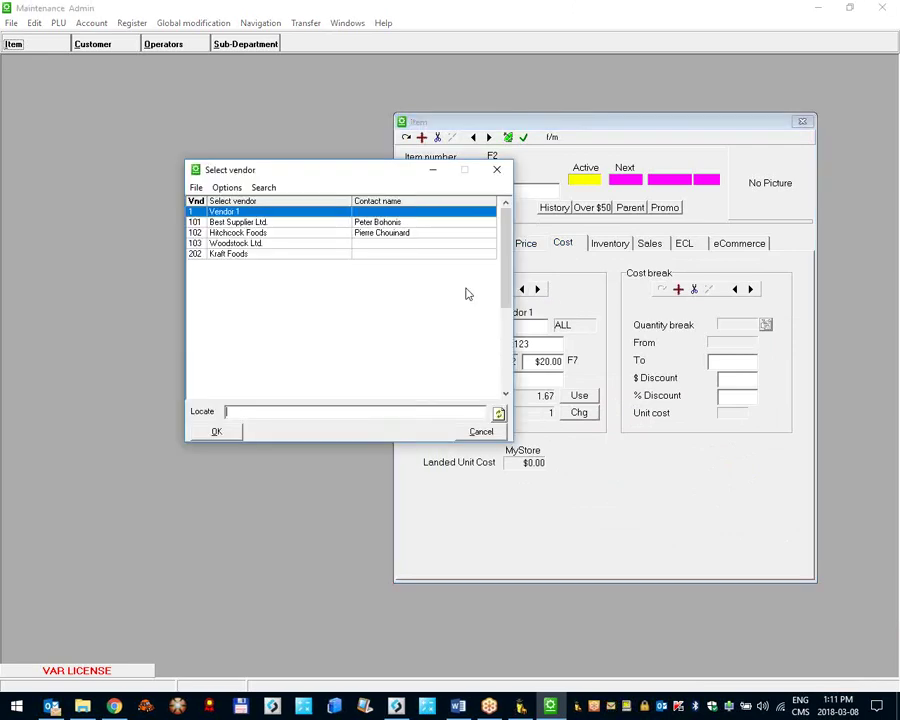
left_click(262, 234)
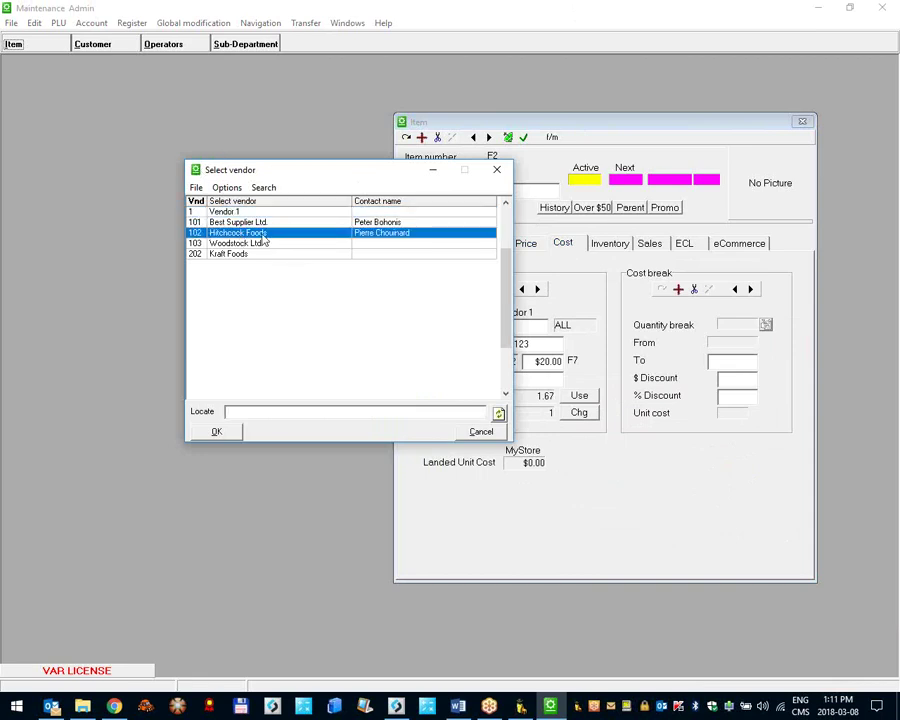
double_click(213, 236)
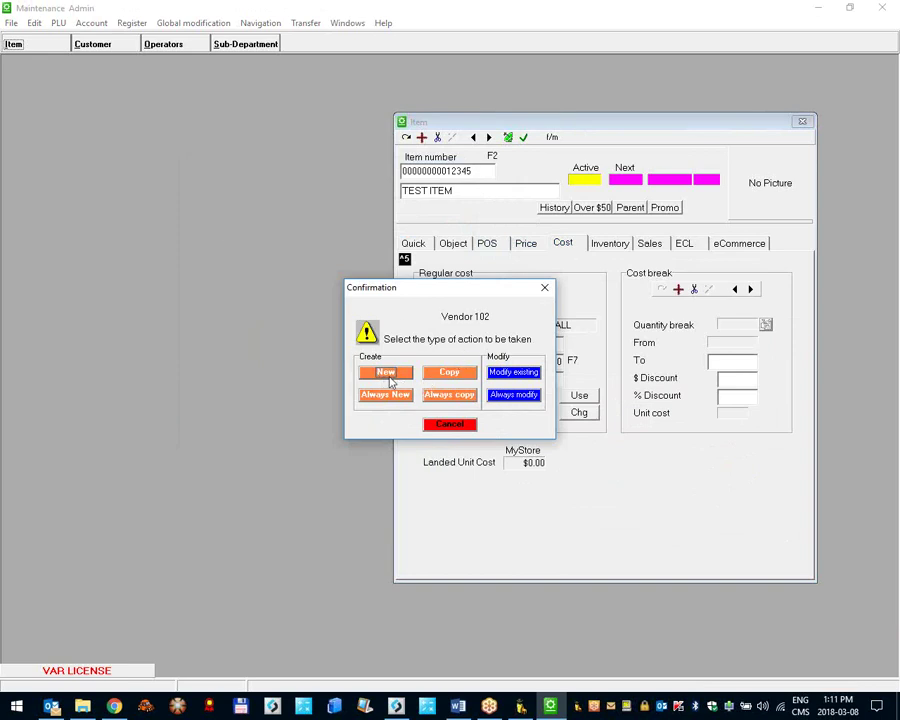
left_click(388, 373)
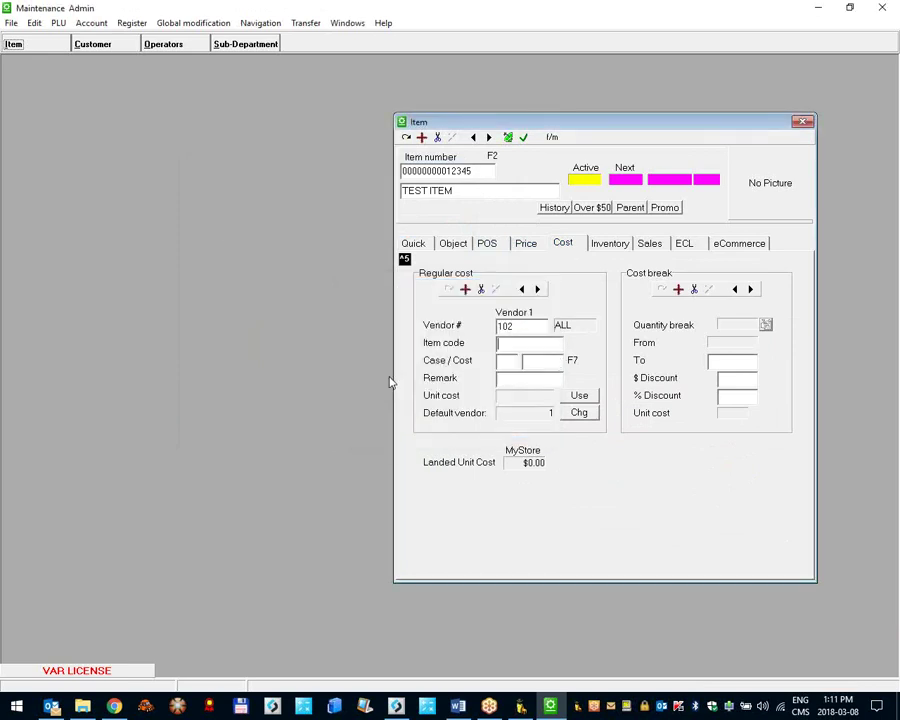
Step: Enter item code xyz456, 12 per case at $21.95, then return to Vendor 1's cost
left_click(517, 345)
type("xyz456")
left_click(510, 364)
type("12")
key("Tab")
type("21.95")
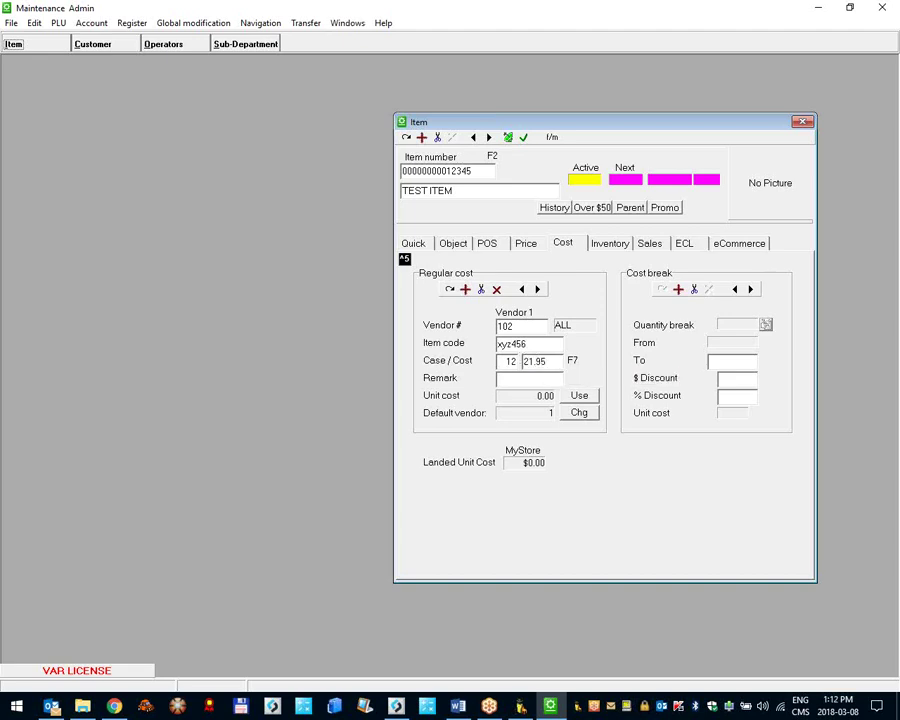
key("Tab")
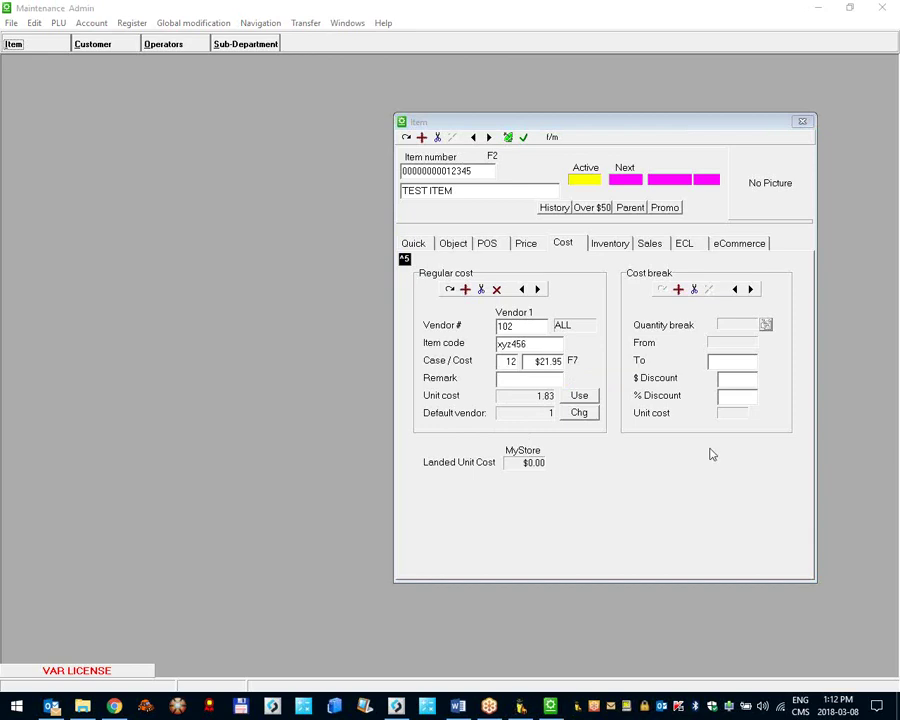
left_click_drag(545, 128, 374, 148)
left_click(352, 307)
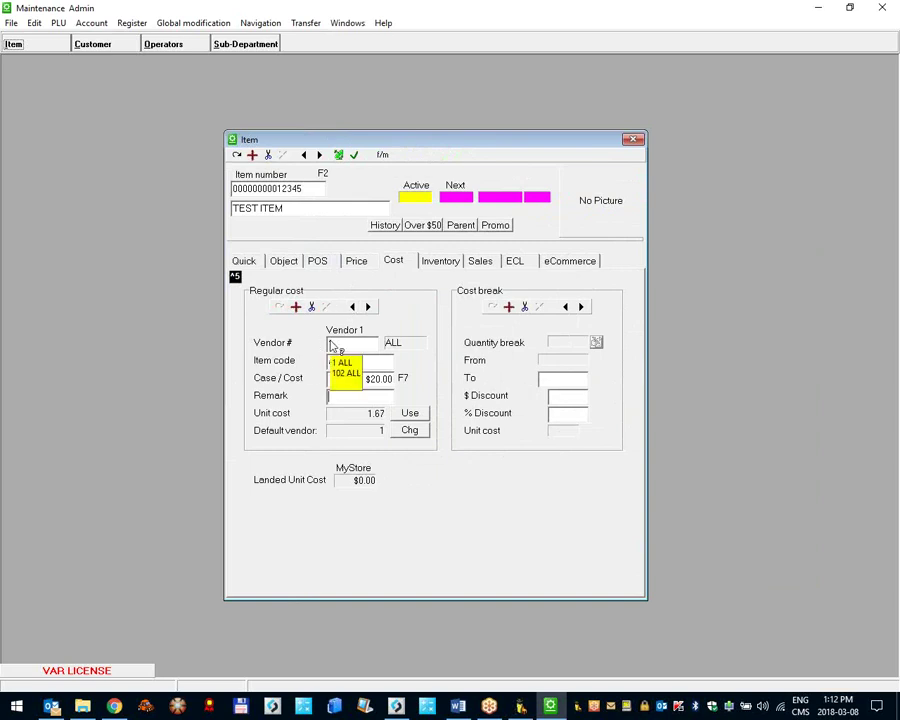
Step: Check the Hitchcock Foods cost, then copy Vendor 1's 1.67 unit cost into the landed cost
left_click(340, 378)
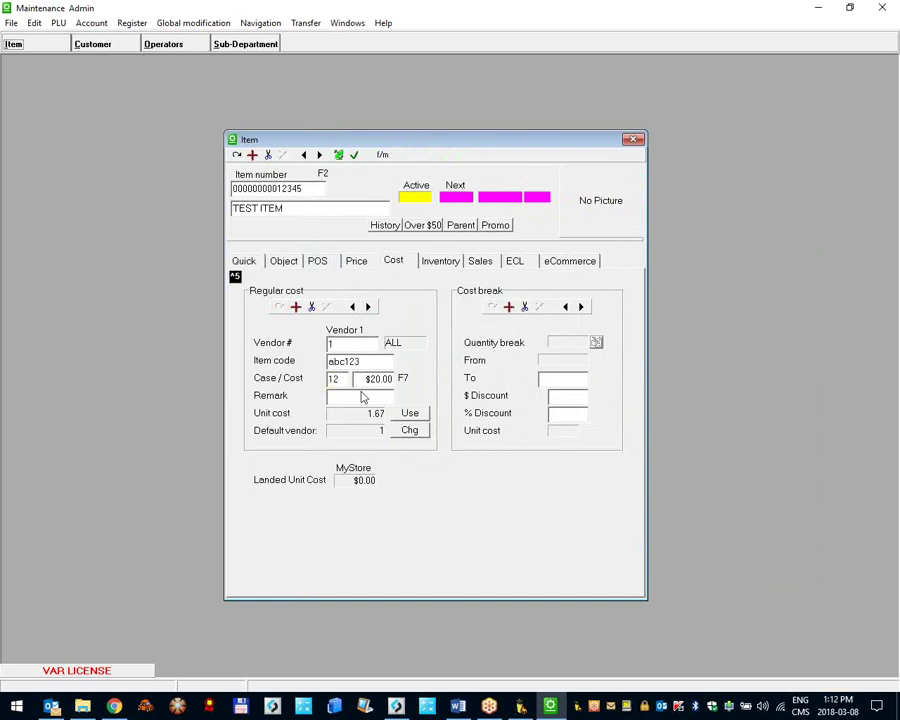
left_click(366, 306)
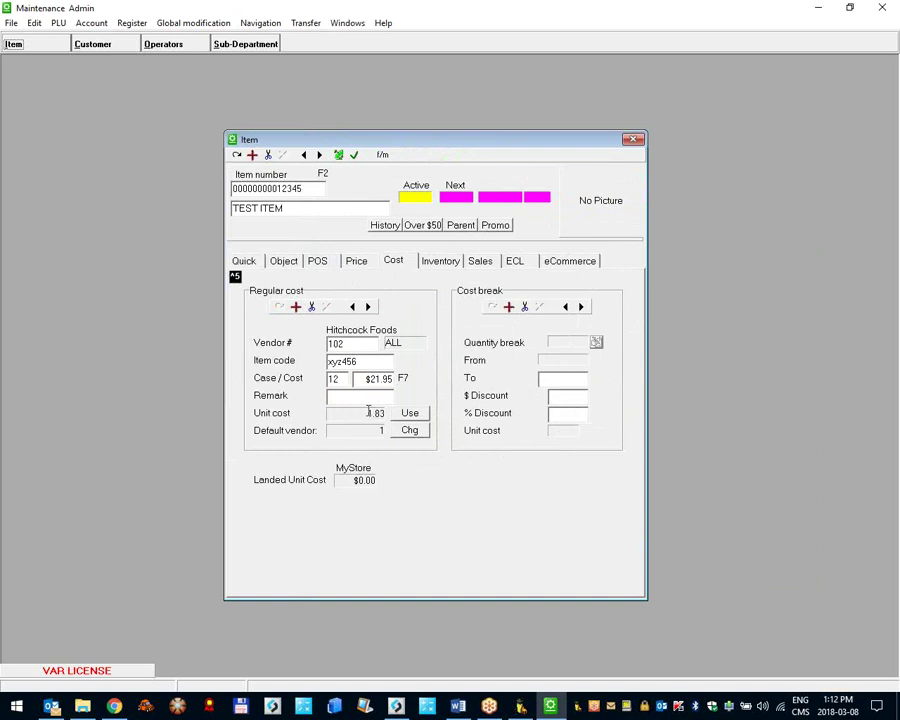
left_click(355, 308)
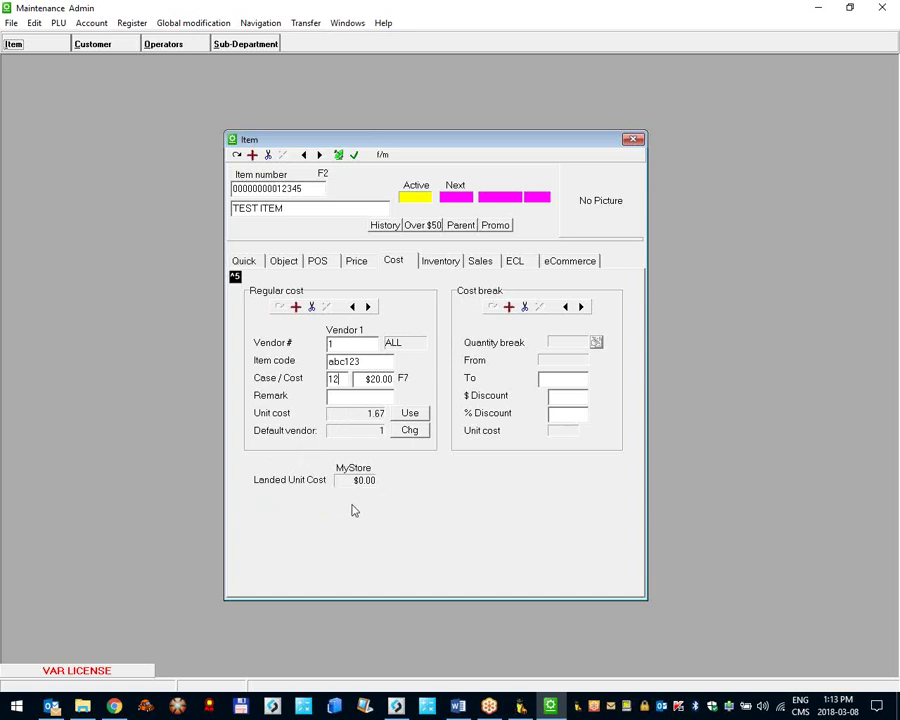
left_click(411, 416)
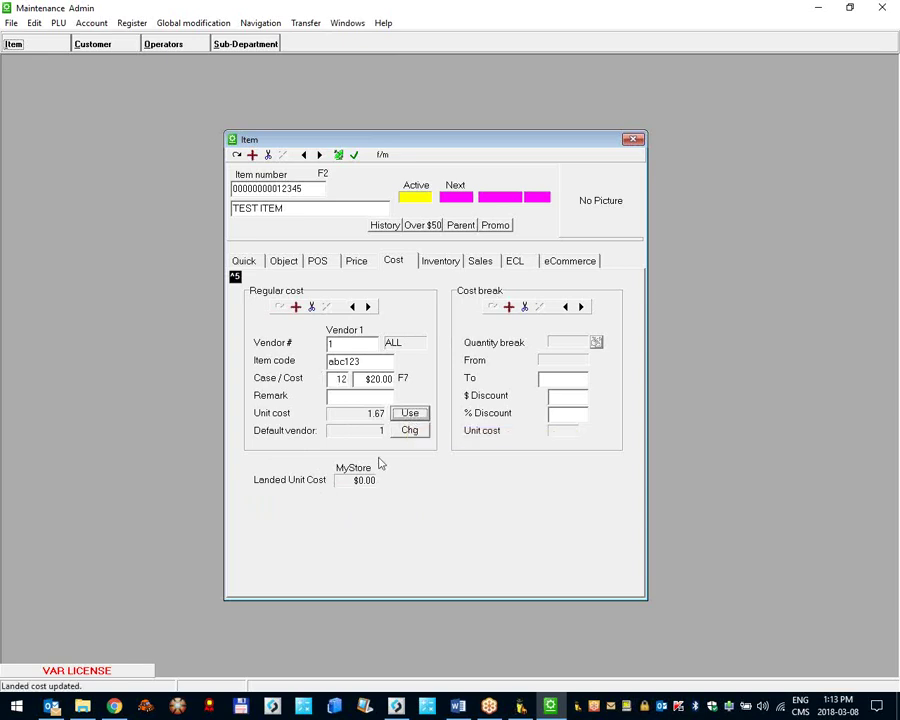
key("F2")
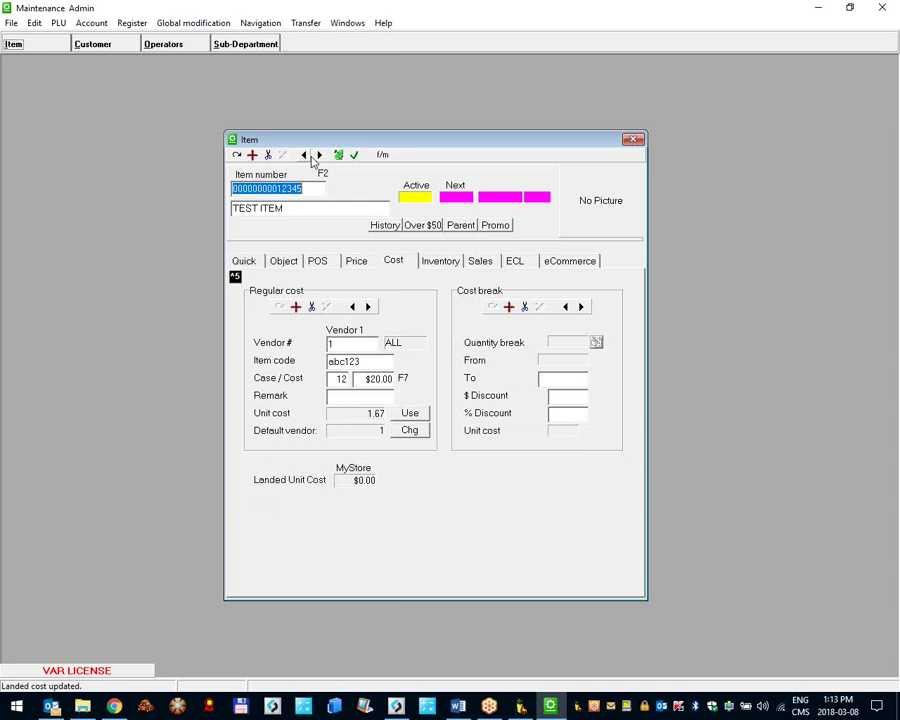
Step: Step to GREEN PEAS and back to TEST ITEM, showing its Hitchcock Foods xyz456 cost record
left_click(305, 156)
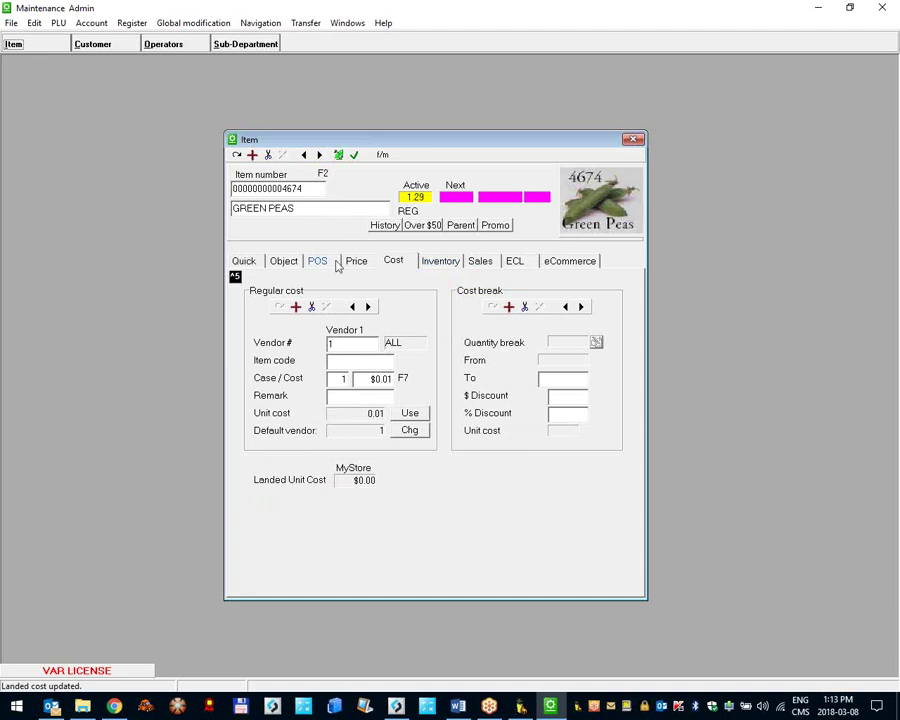
left_click(318, 156)
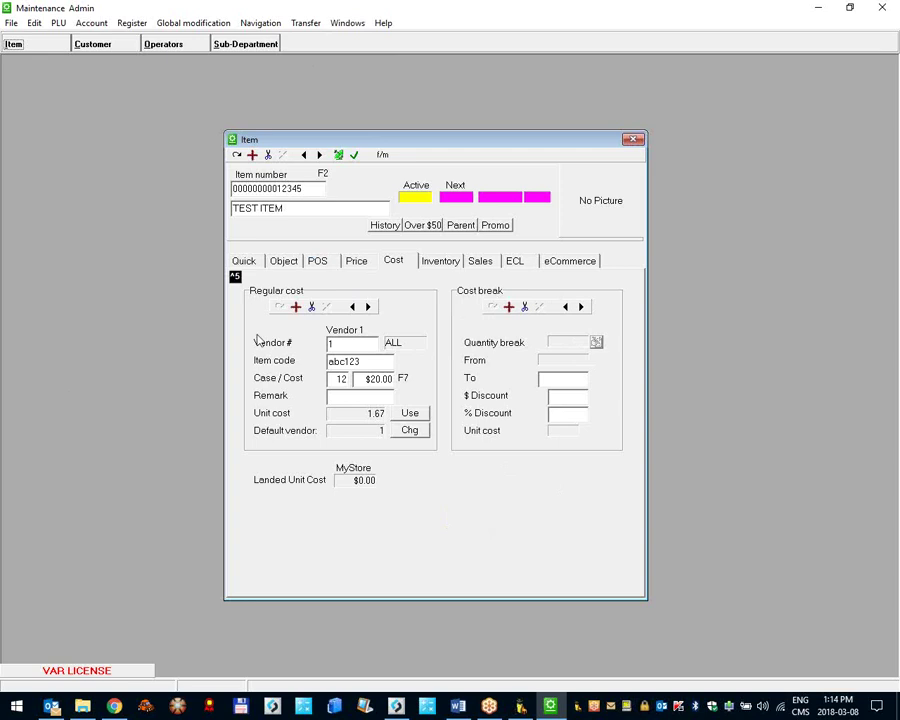
left_click(368, 306)
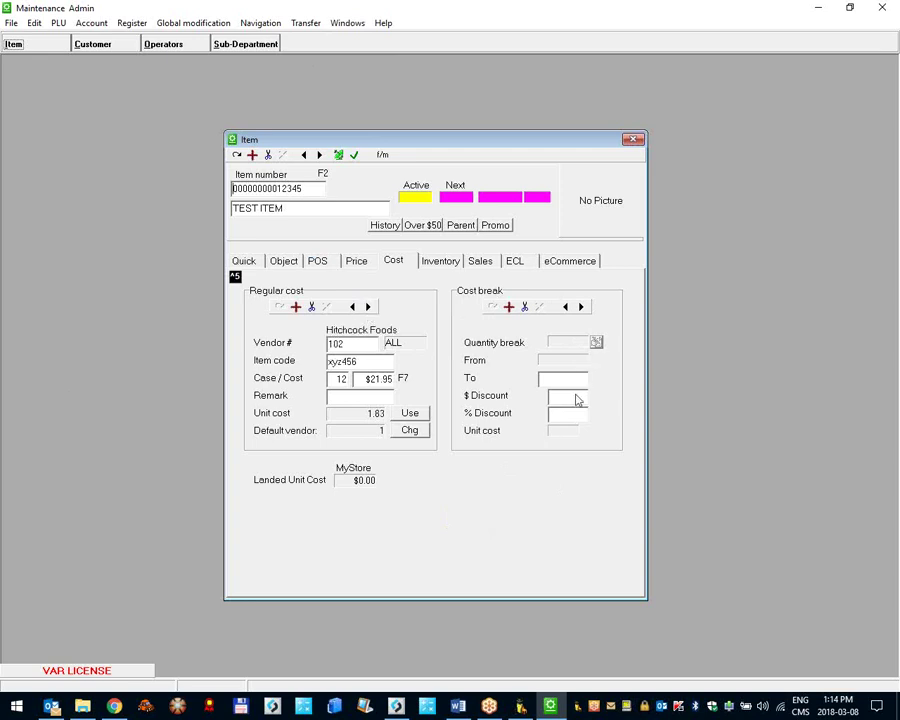
Step: Create a 10-unit cost break for Vendor 1 starting 2018-03-01
left_click(350, 306)
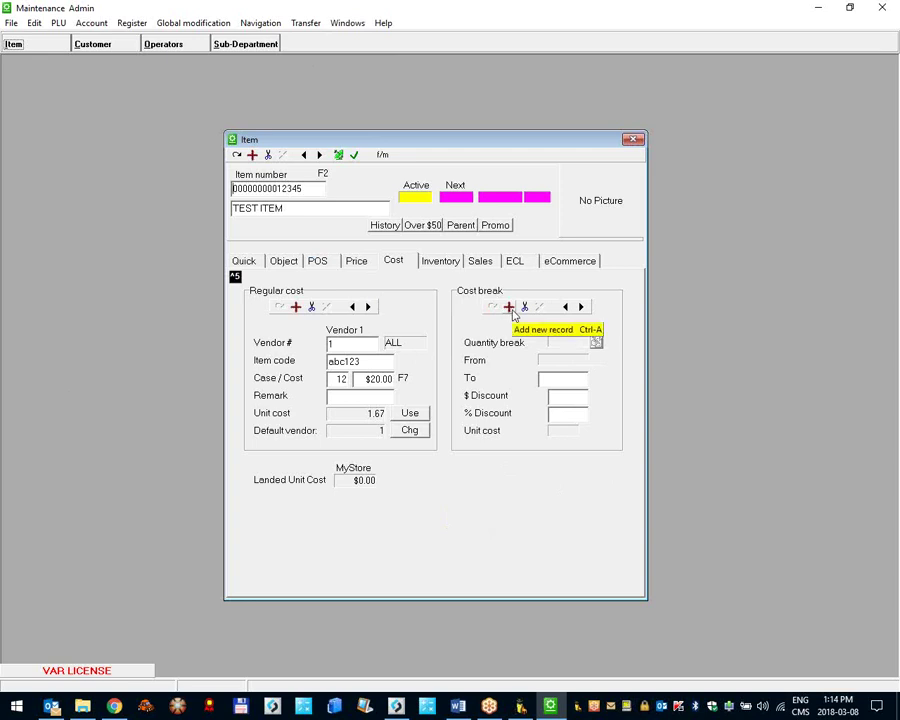
left_click(510, 308)
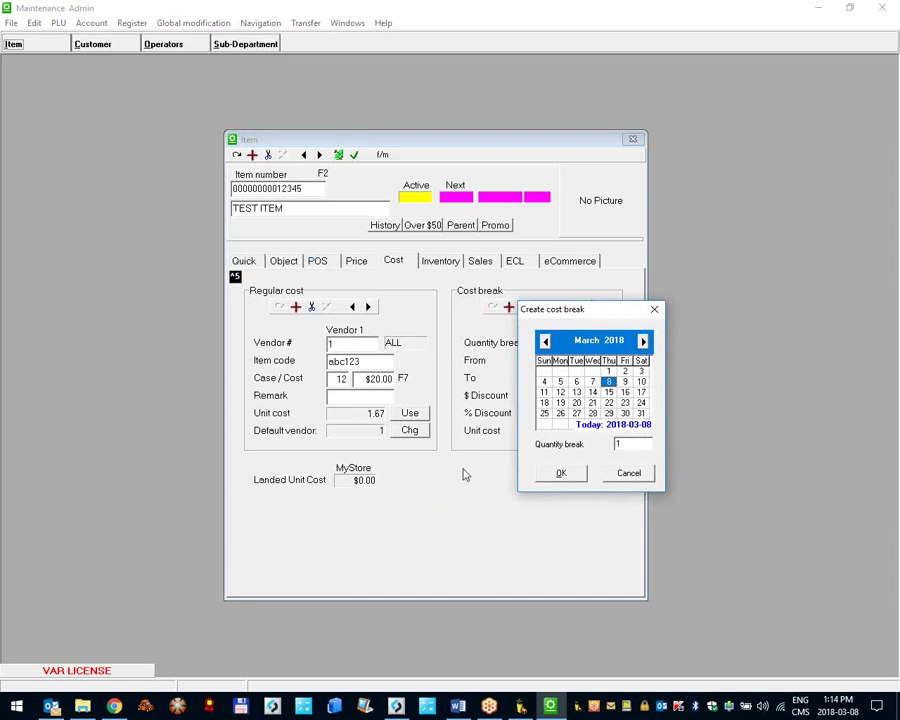
left_click(607, 372)
left_click(604, 445)
type("10")
left_click(560, 475)
Step: End the 10-unit break on 2018-03-31 with a 15% discount (unit cost 1.42)
left_click(563, 381)
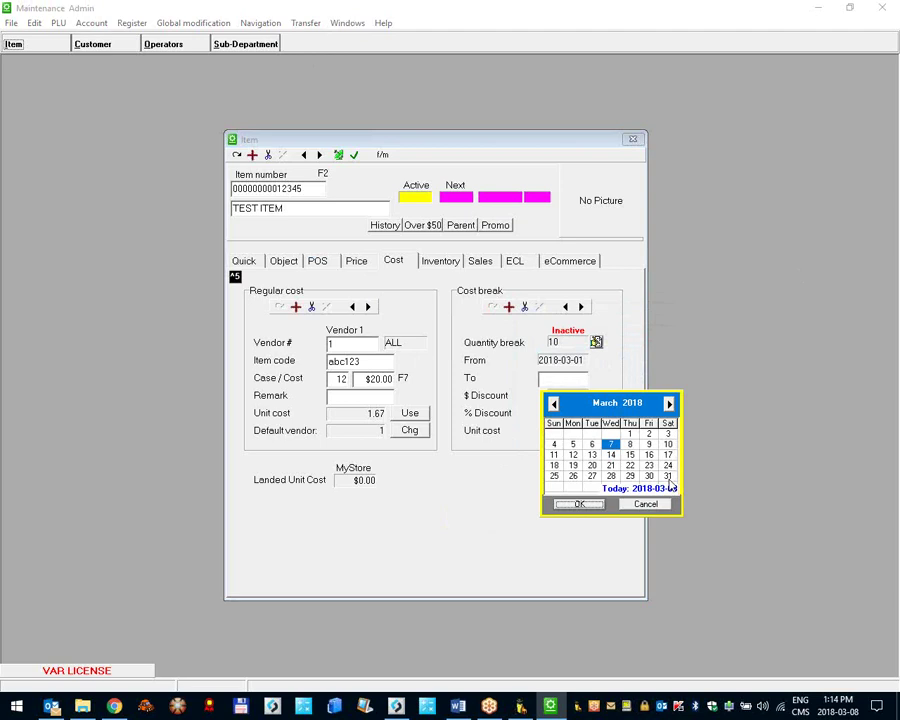
left_click(669, 481)
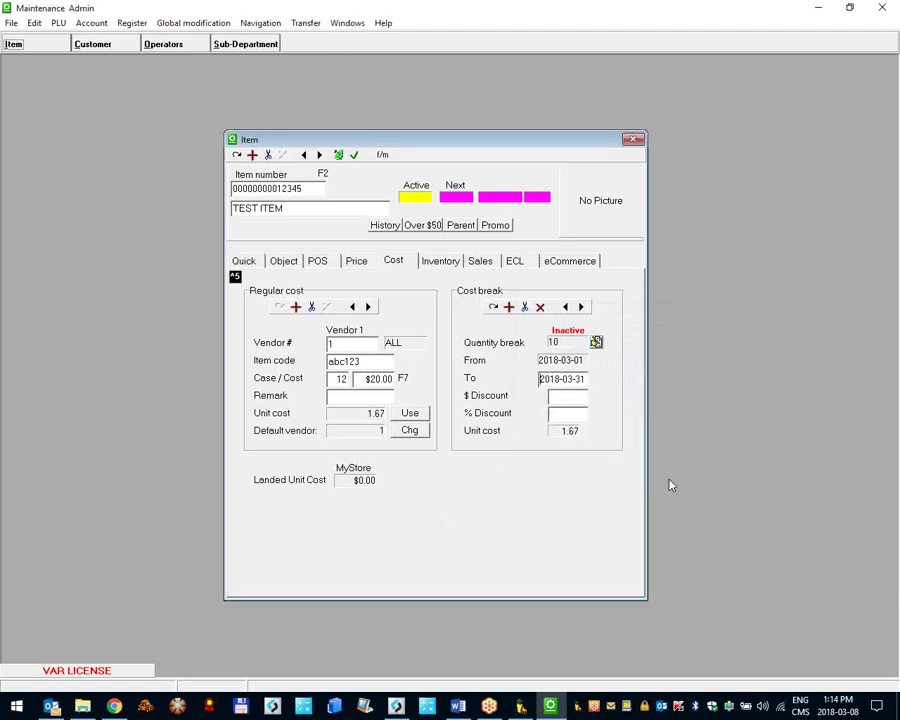
left_click(575, 418)
type("15")
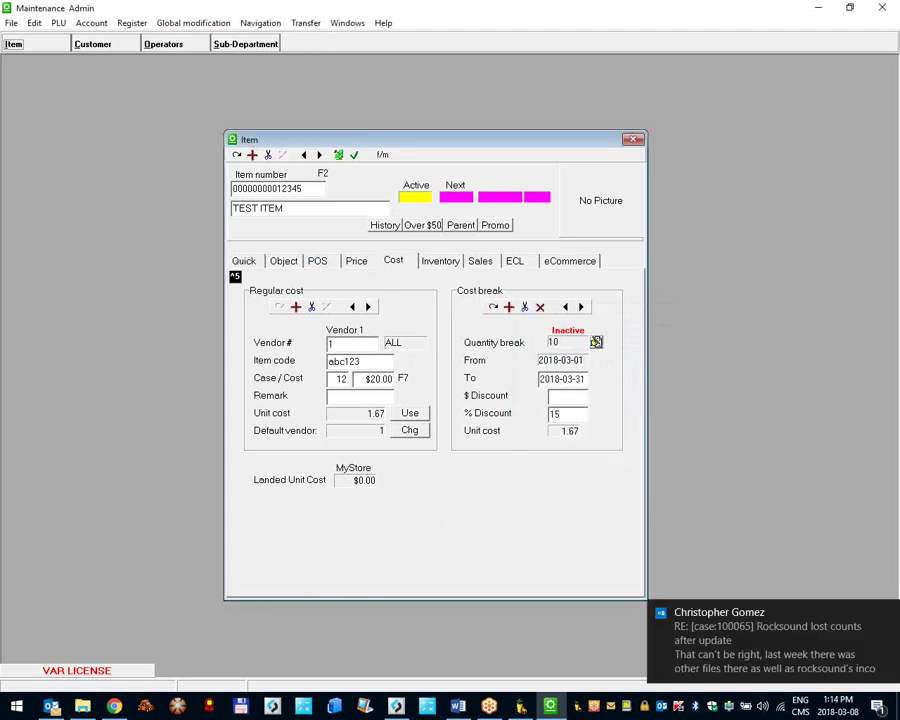
left_click(887, 612)
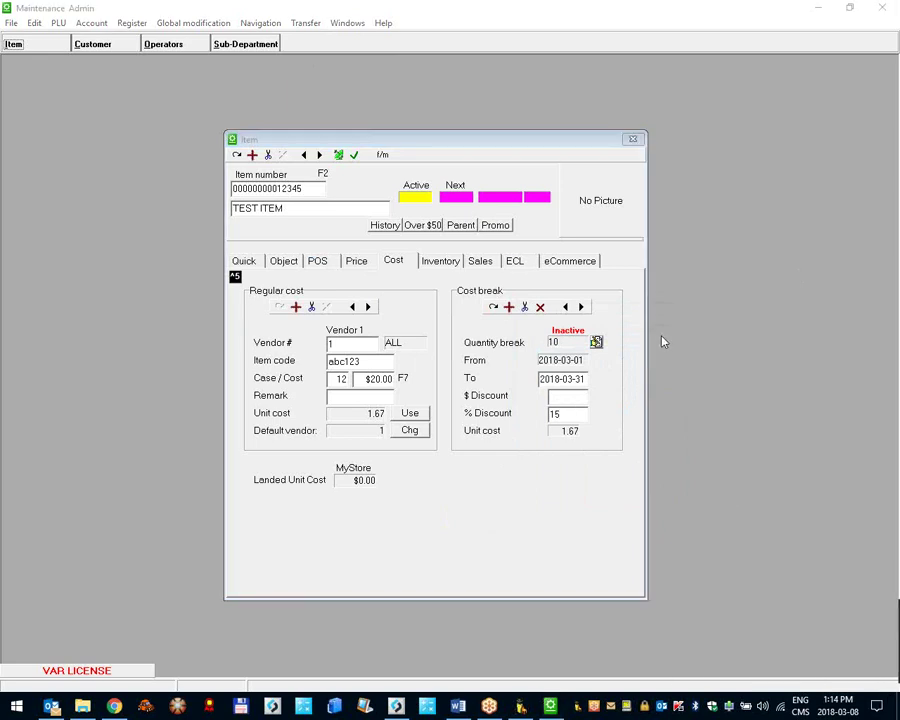
left_click(490, 305)
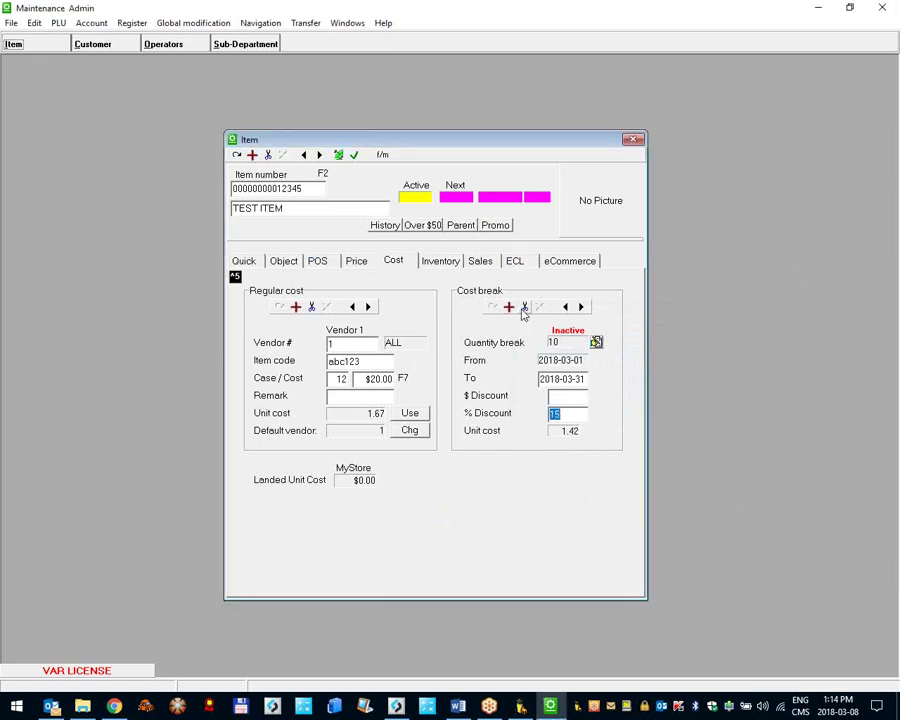
left_click(508, 307)
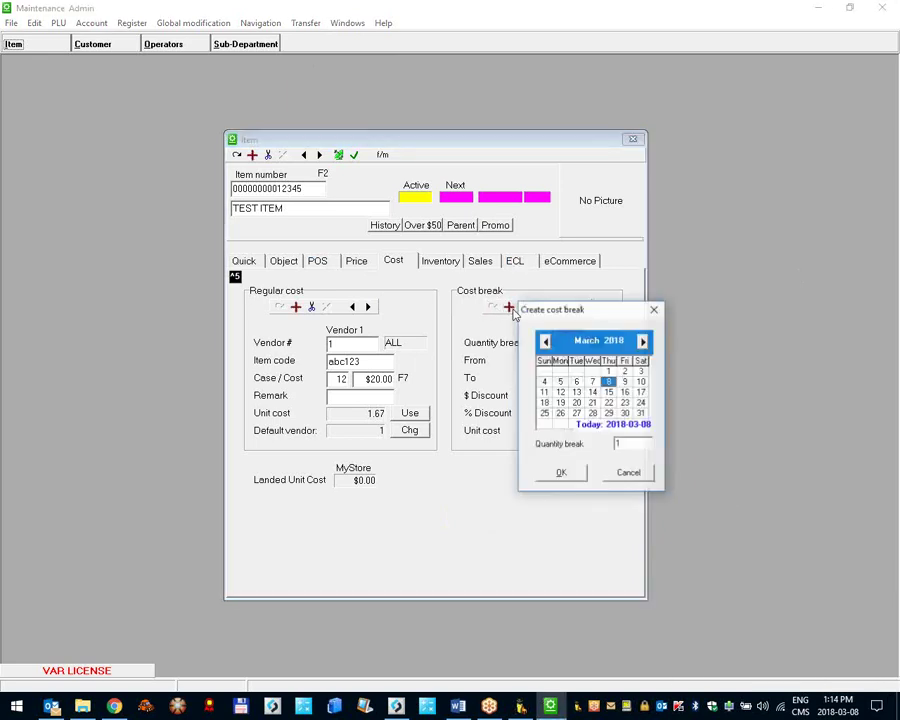
Step: Create a 25-unit cost break from 2018-03-01 to 2018-03-31 at 30% off (unit 1.17)
key("Up")
left_click(631, 446)
type("2")
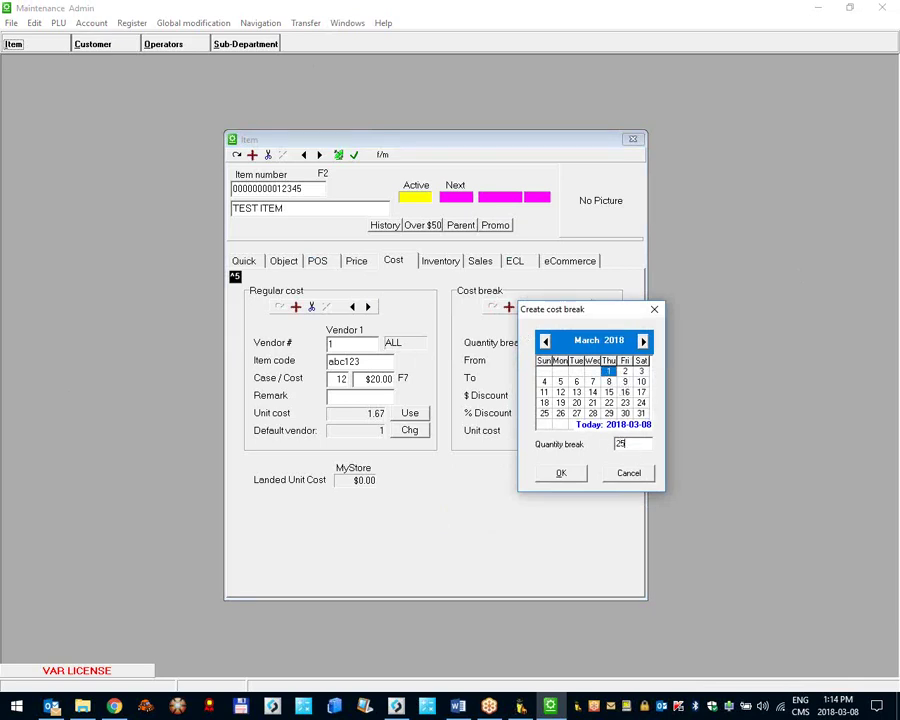
left_click(573, 475)
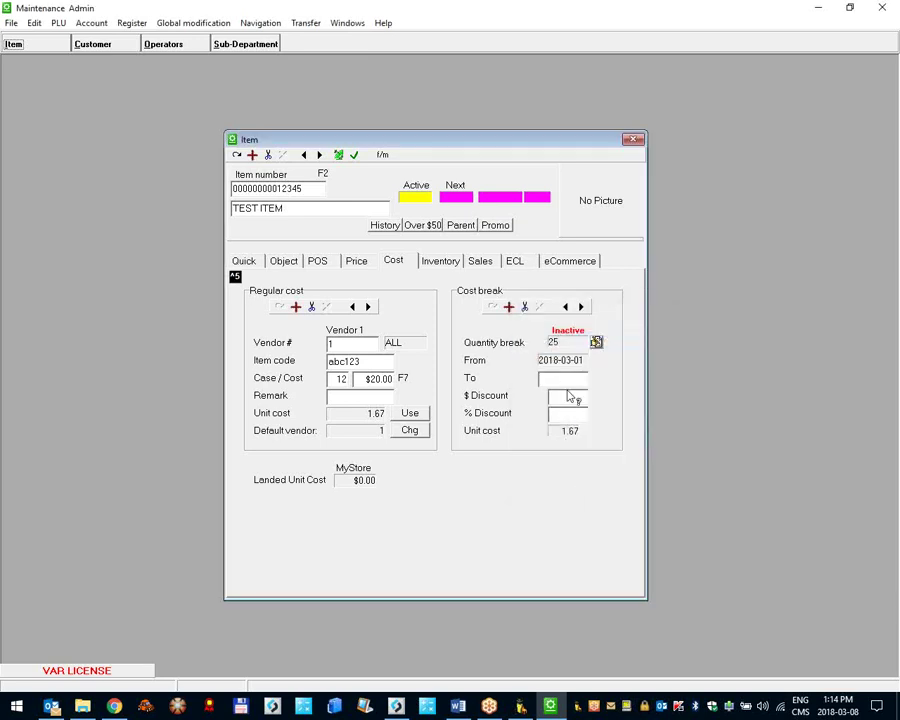
left_click(558, 382)
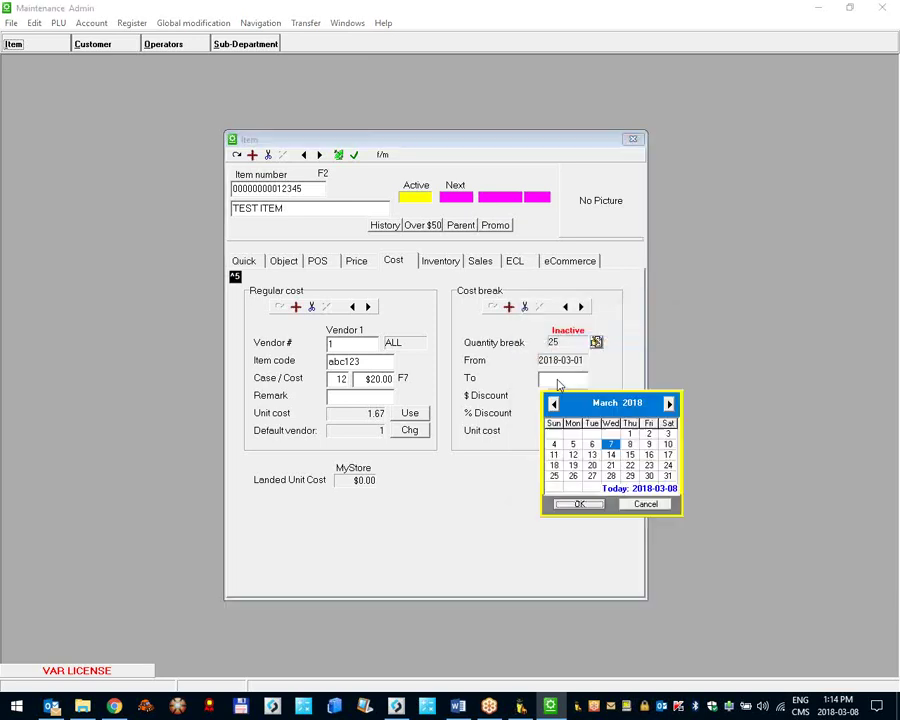
double_click(668, 478)
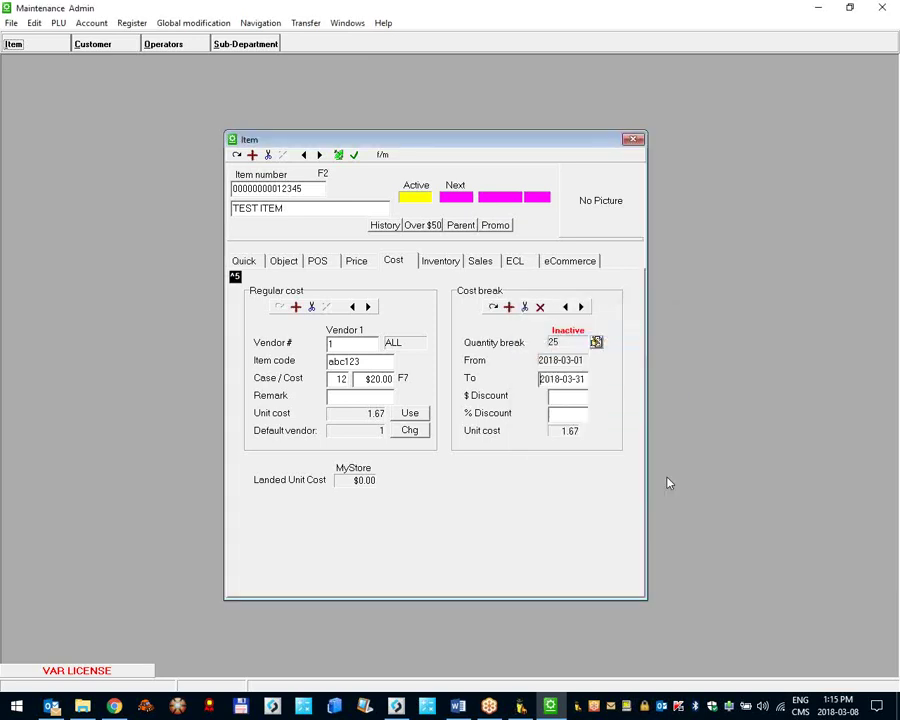
left_click(577, 415)
type("30")
left_click(490, 305)
Step: Browse between the 10- and 25-unit cost breaks and begin a third break
left_click(564, 307)
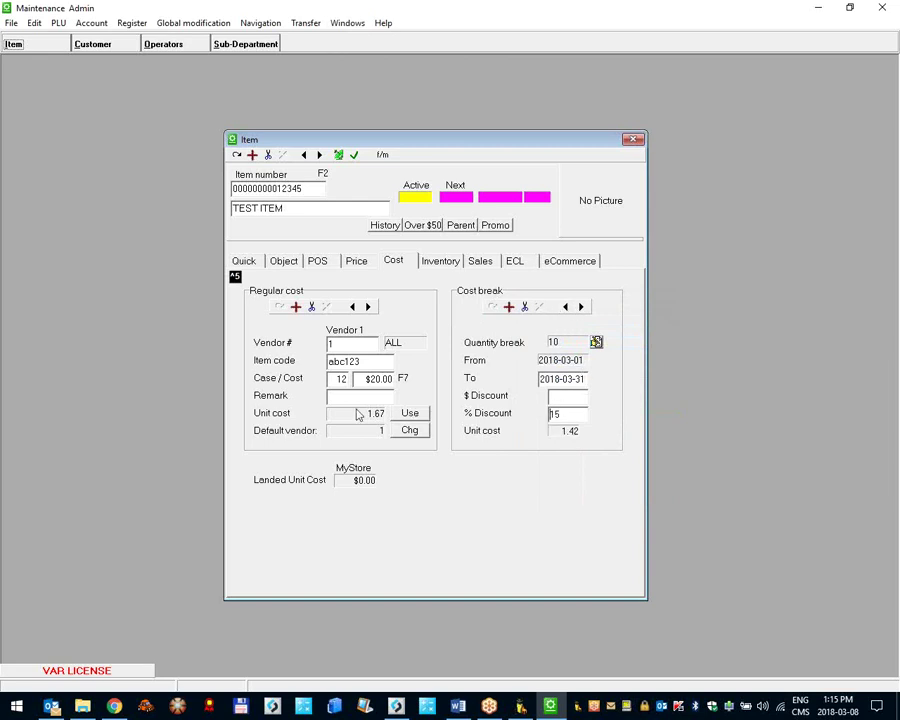
left_click(581, 307)
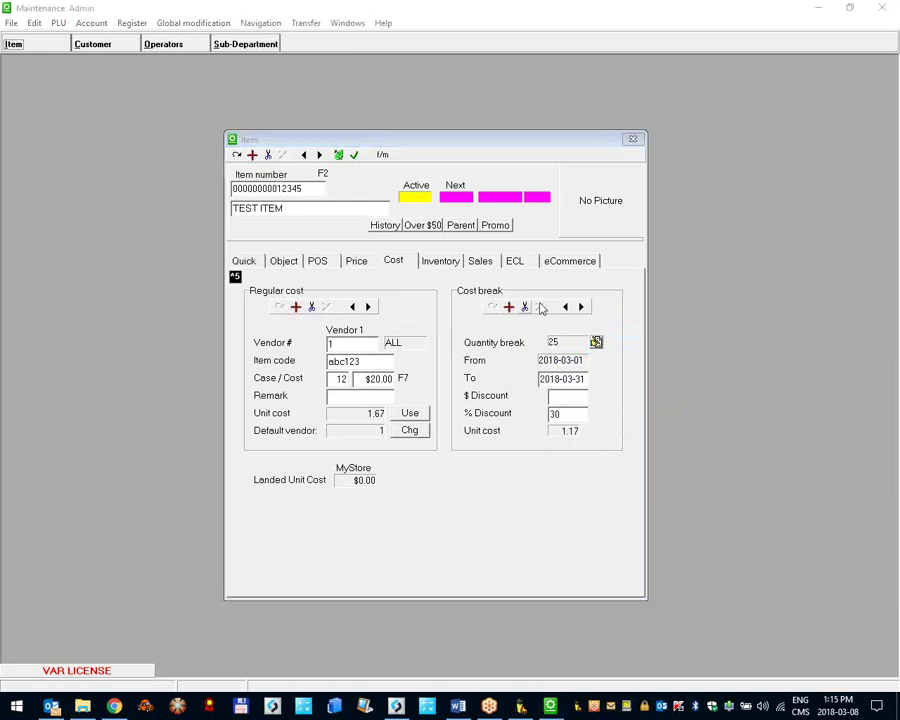
left_click(509, 308)
Step: Create a 45-unit cost break, 2018-03-01 to 2018-03-31, at 50% off (unit 0.83)
left_click(608, 371)
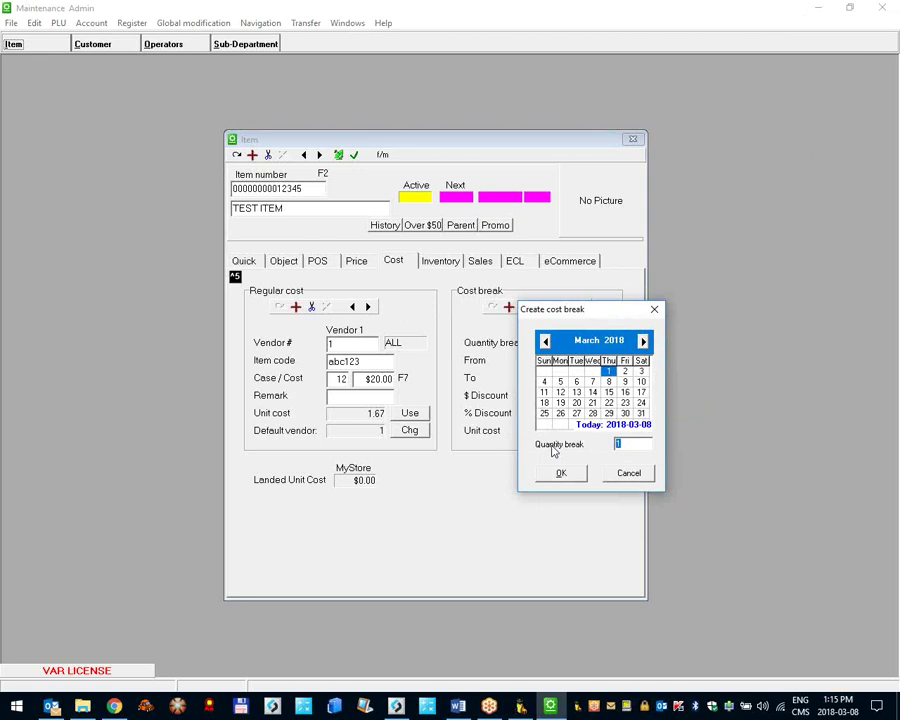
type("45")
left_click(563, 474)
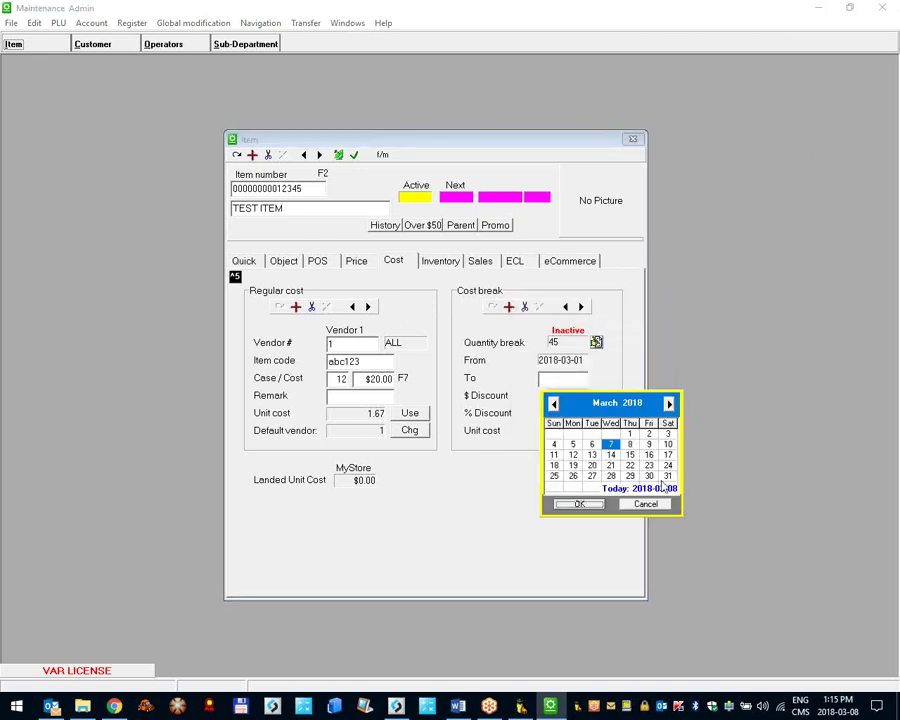
left_click(652, 438)
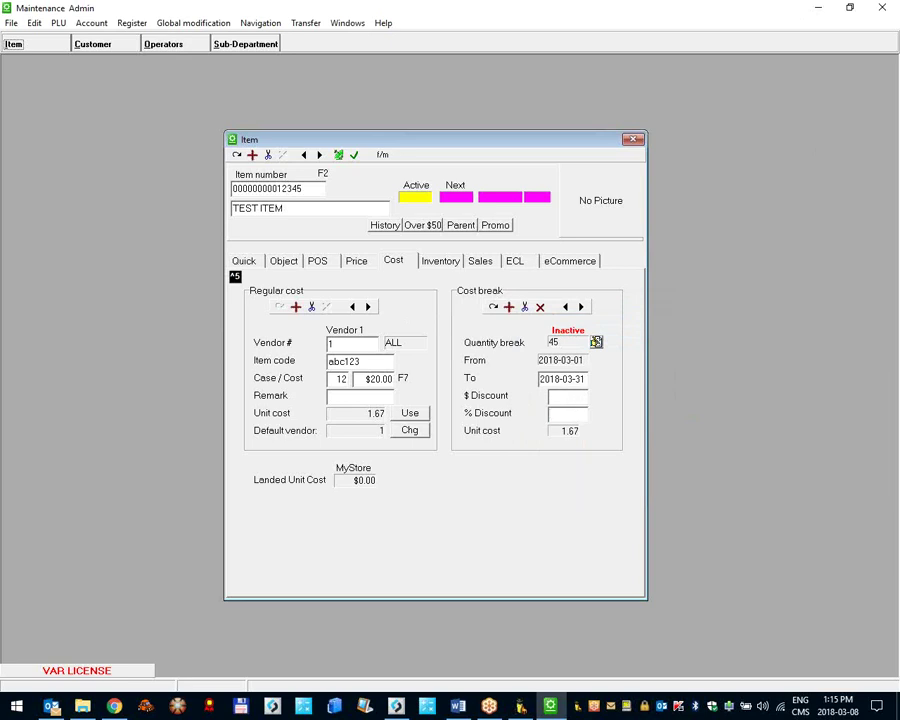
left_click(492, 306)
Step: Review the 25- and 45-unit breaks, then show TEST ITEM's MyStore inventory settings
left_click(580, 306)
left_click(570, 307)
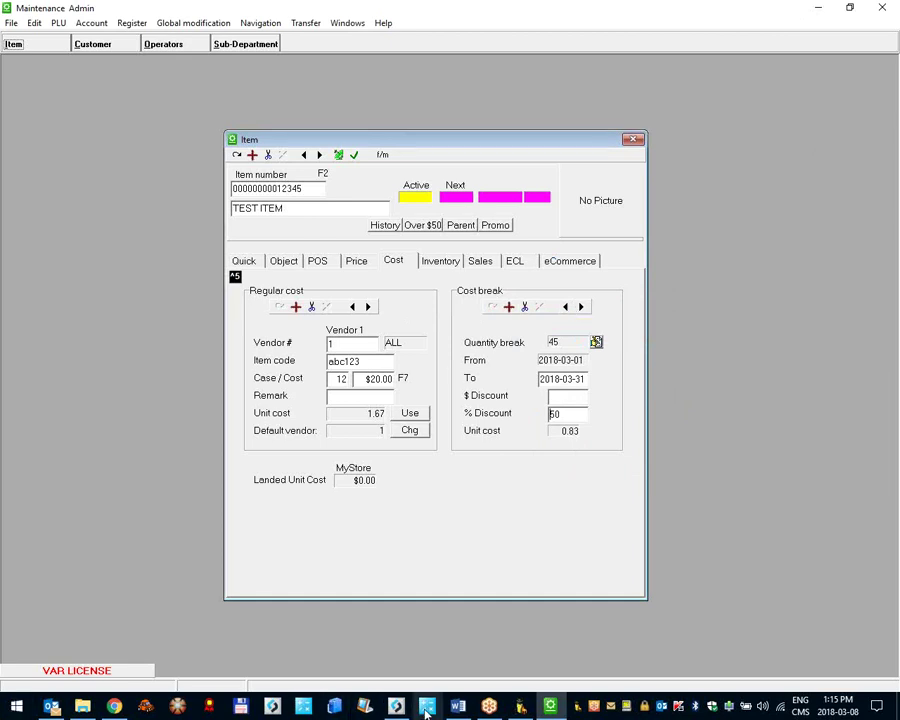
left_click(467, 708)
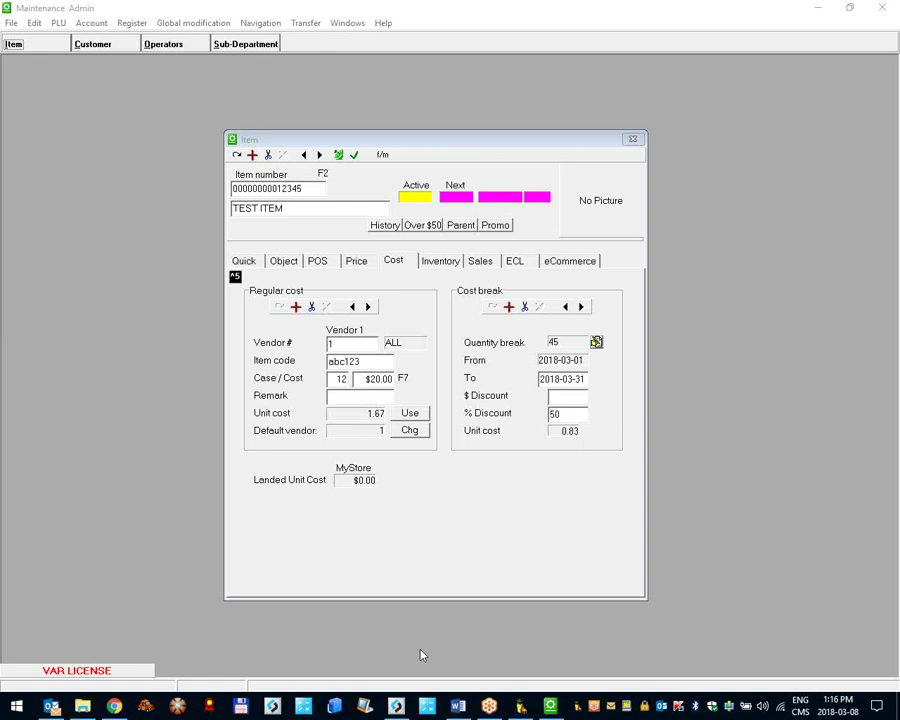
left_click(442, 265)
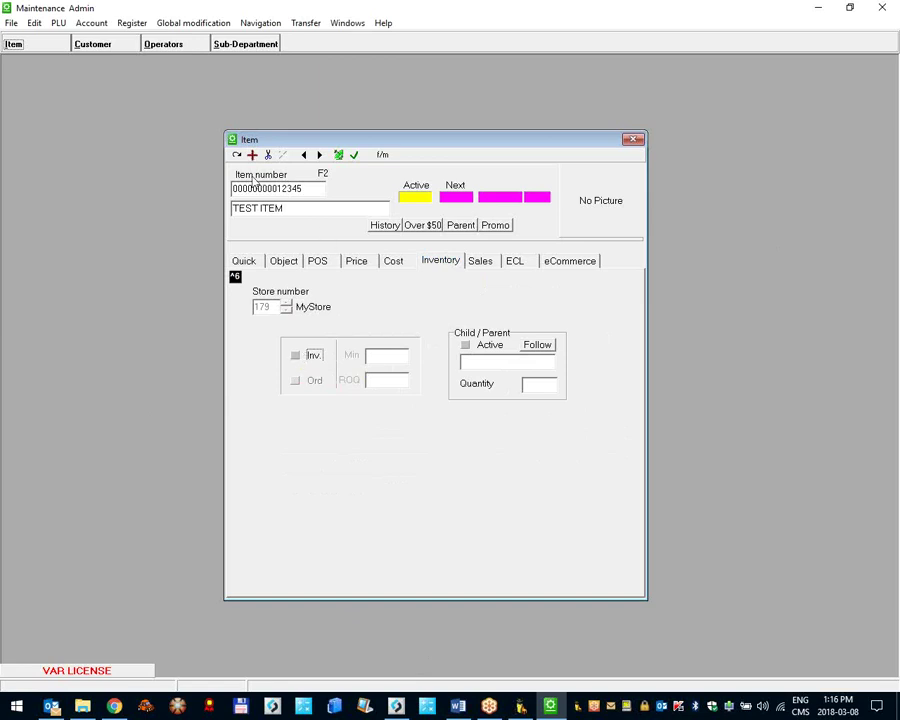
Step: Enable inventory tracking for TEST ITEM, rename it CIG PACK, and select the item number
left_click(296, 357)
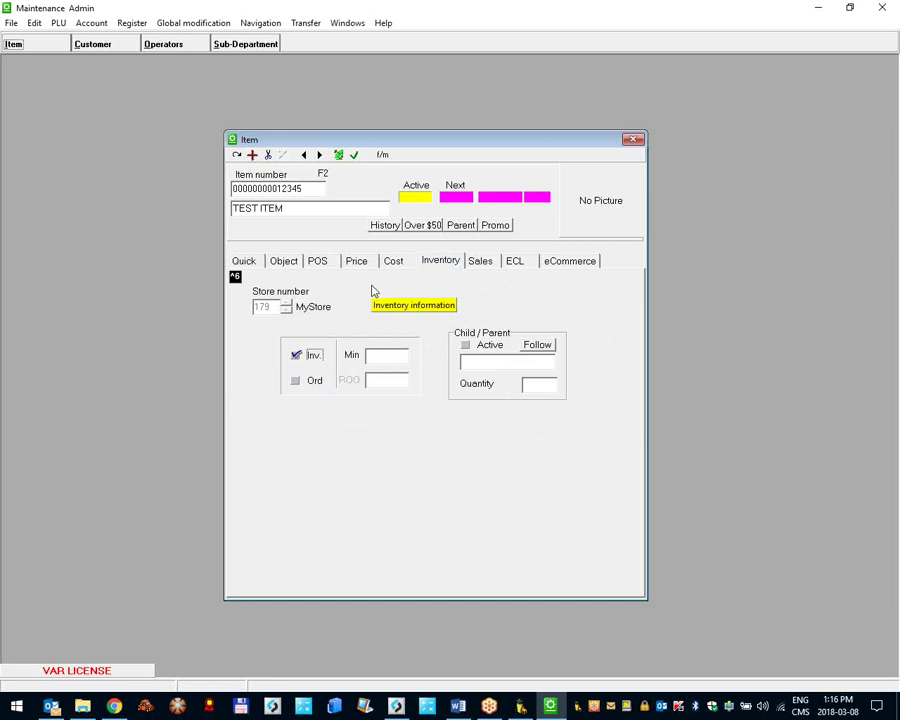
left_click(368, 355)
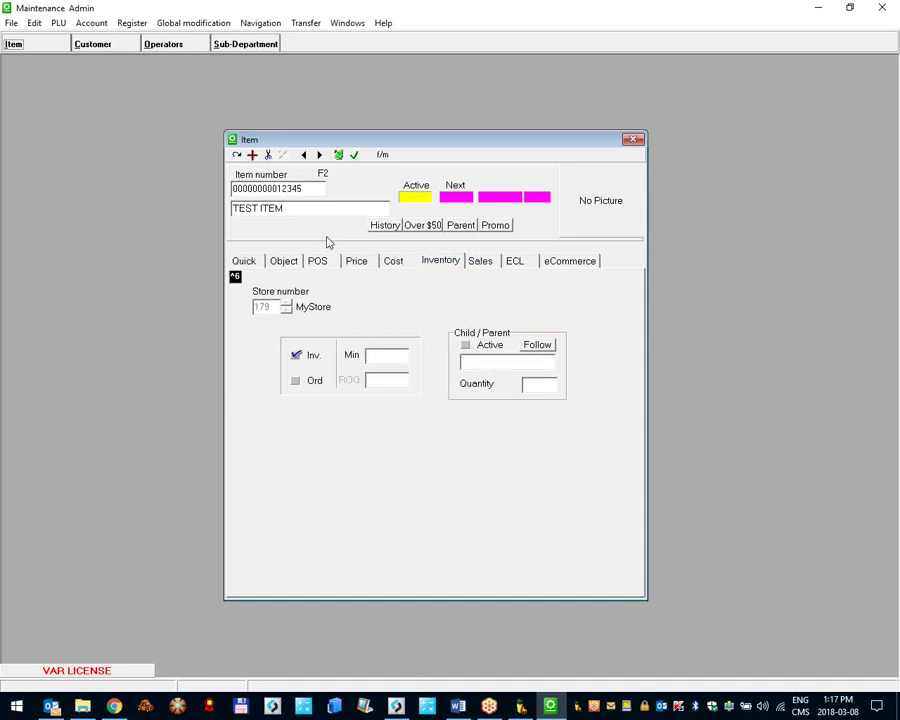
type("ClG PACK")
left_click_drag(297, 189, 322, 197)
type("6")
key("Return")
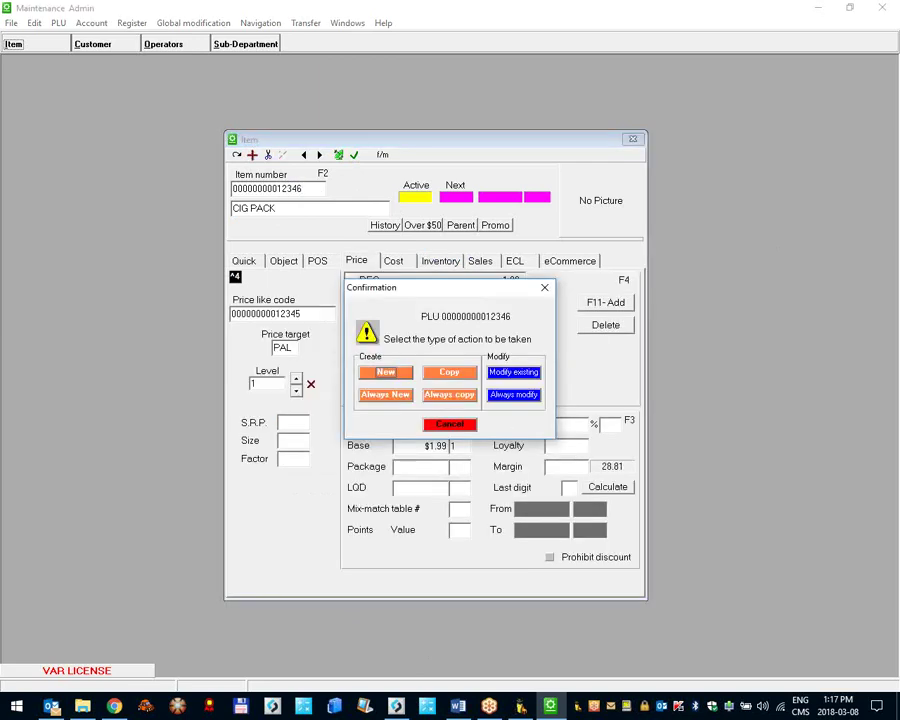
key("Return")
type("CIG CARTON")
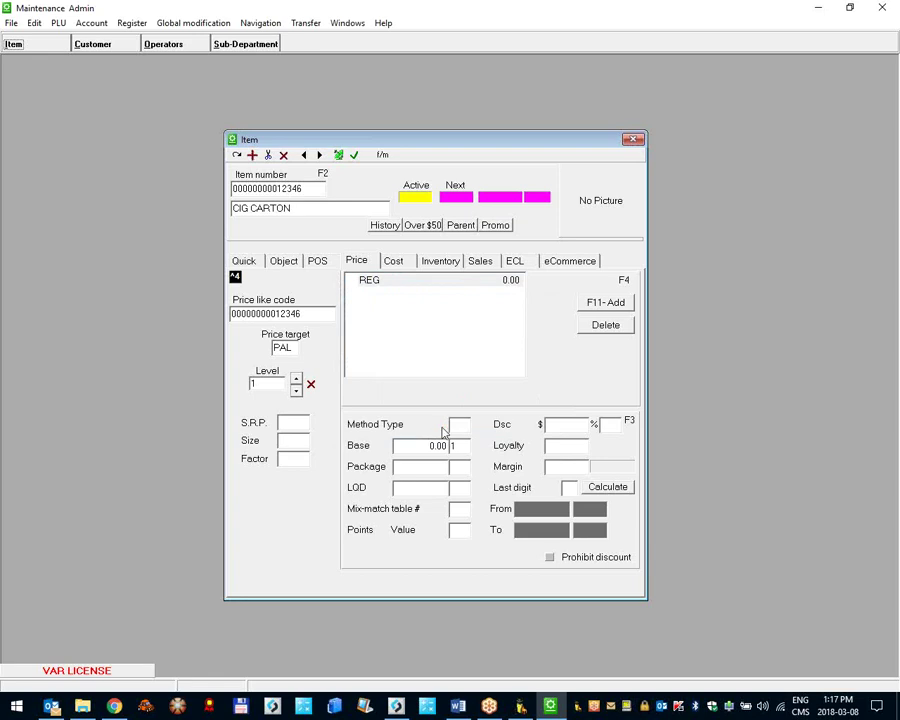
Step: Give CIG CARTON a $65.00 base price and POS sub-department 10
left_click(388, 448)
type("65.00")
key("Tab")
left_click(318, 261)
left_click(430, 318)
type("10")
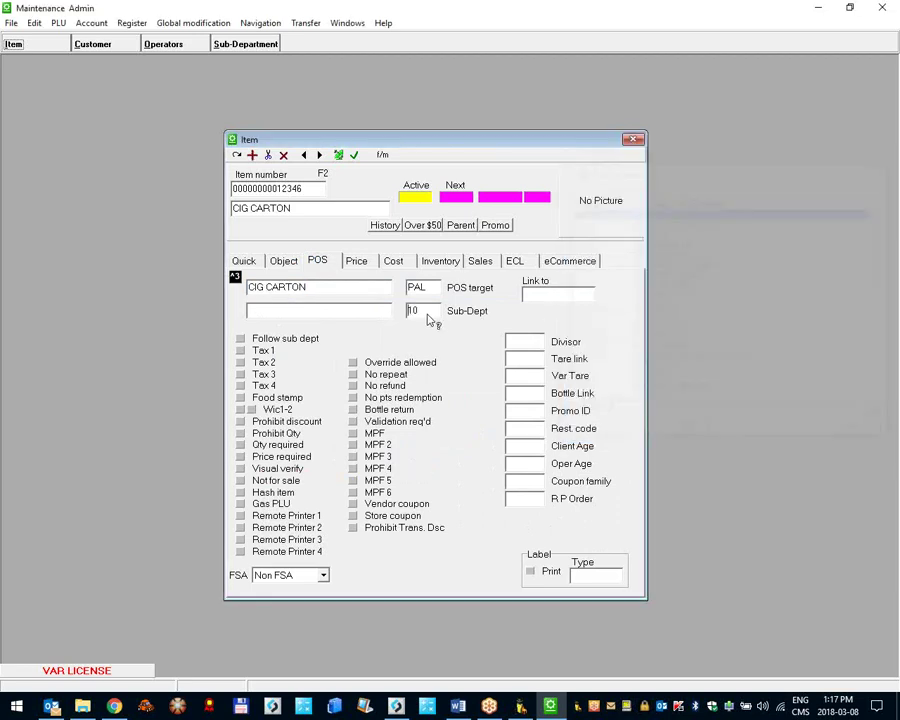
left_click(425, 263)
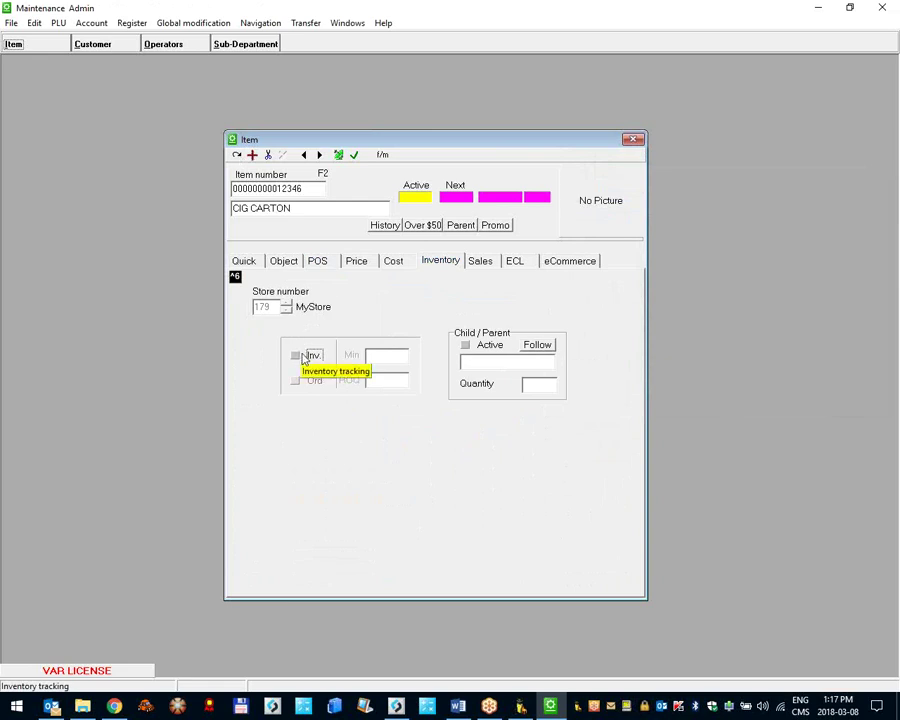
Step: Activate the Child/Parent option for CIG CARTON, dismissing the inventory-flag notices
left_click(466, 346)
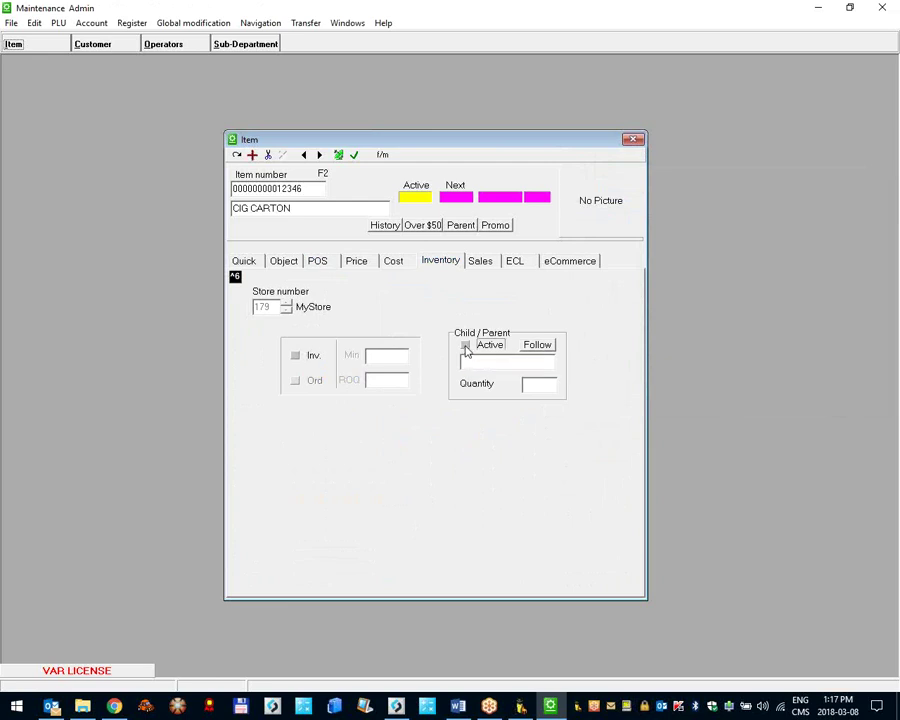
left_click(296, 357)
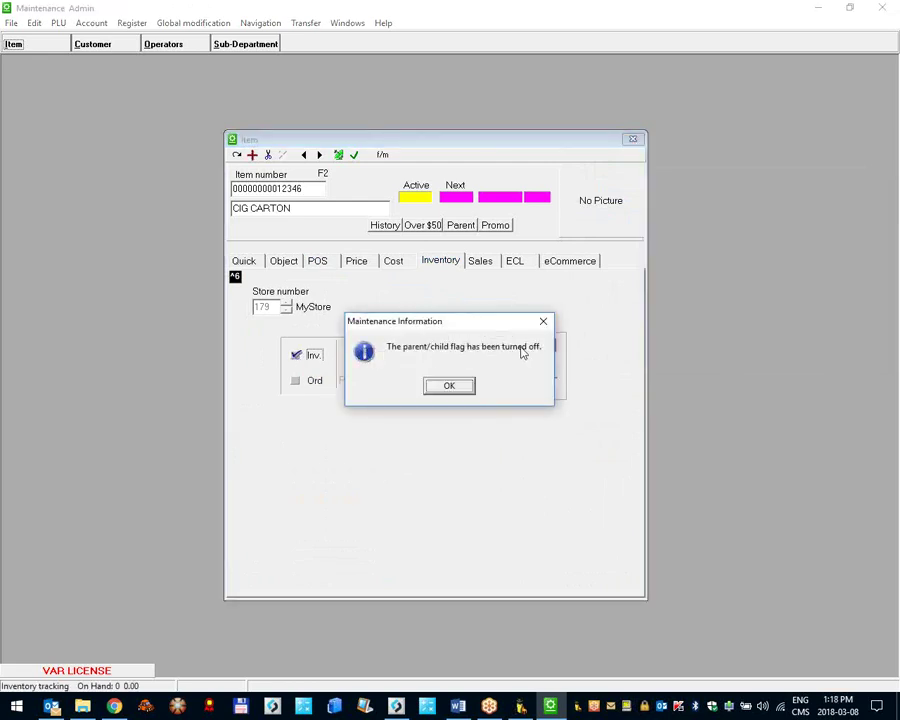
left_click(447, 390)
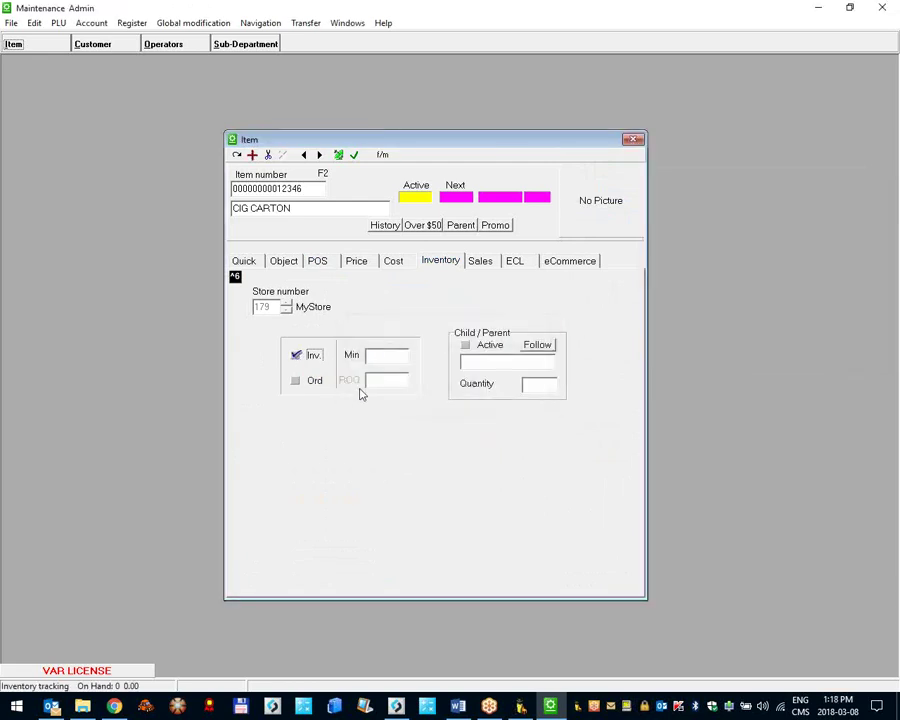
left_click(467, 347)
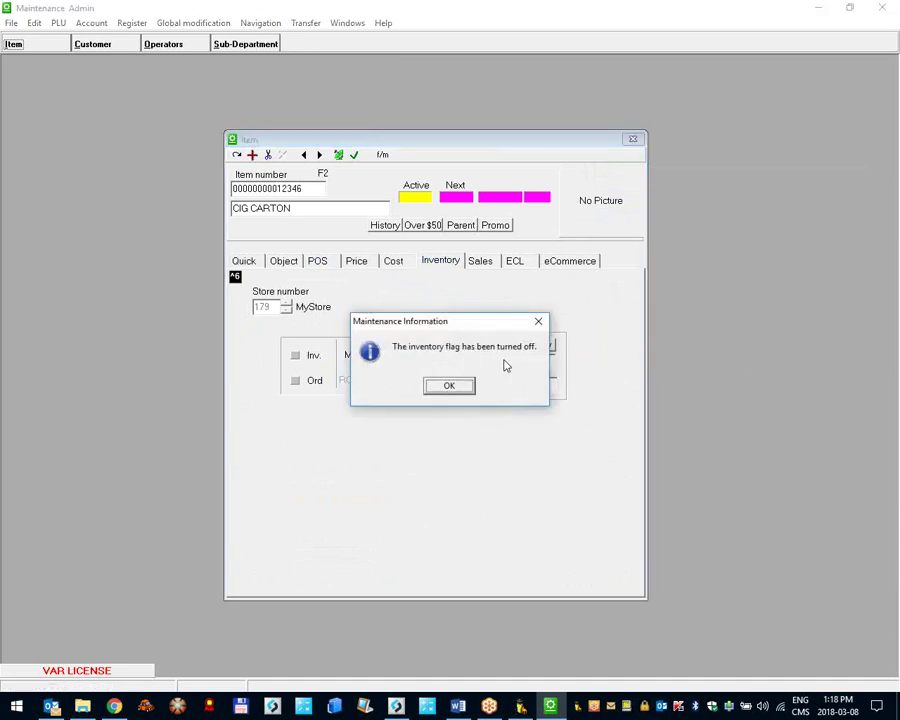
left_click_drag(458, 318, 464, 424)
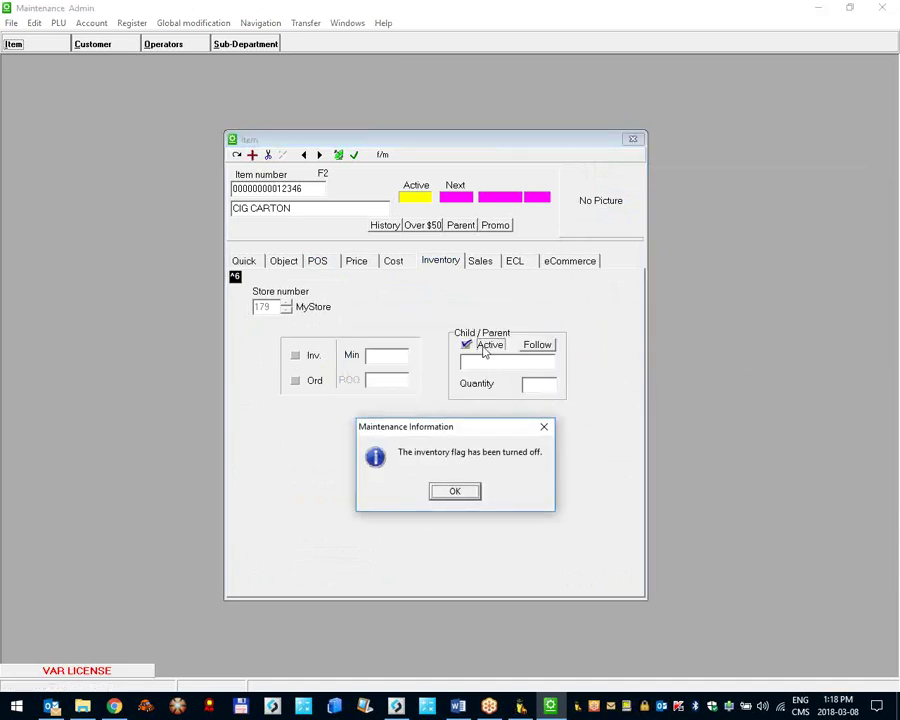
left_click(455, 490)
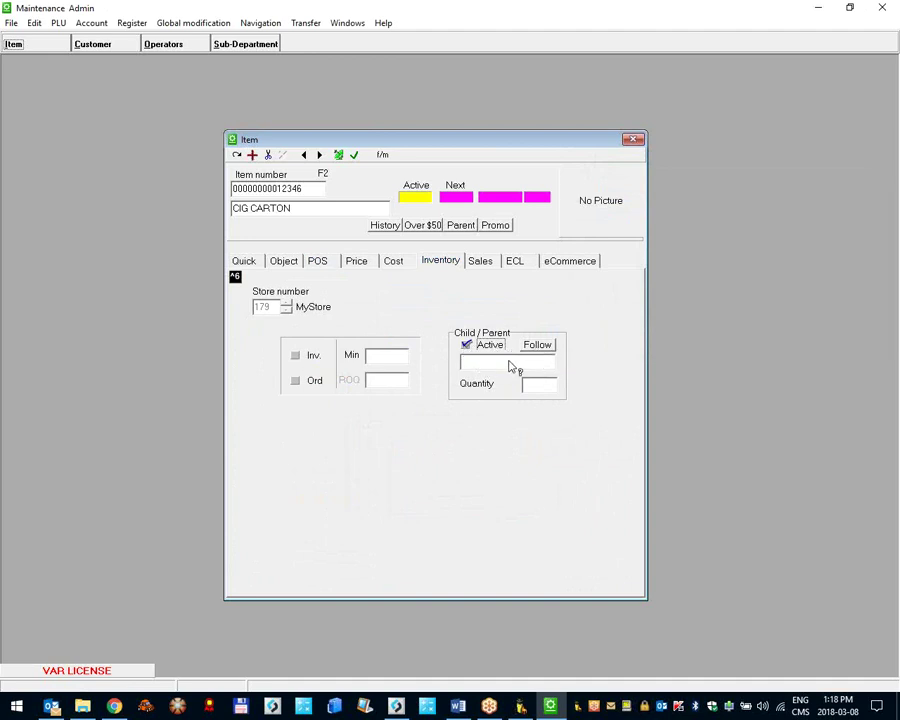
Step: Revisit CIG PACK, return to CIG CARTON, and open the Select PLU list for its parent
left_click(292, 209)
left_click(304, 155)
left_click(418, 384)
left_click(319, 155)
left_click(466, 346)
left_click(538, 364)
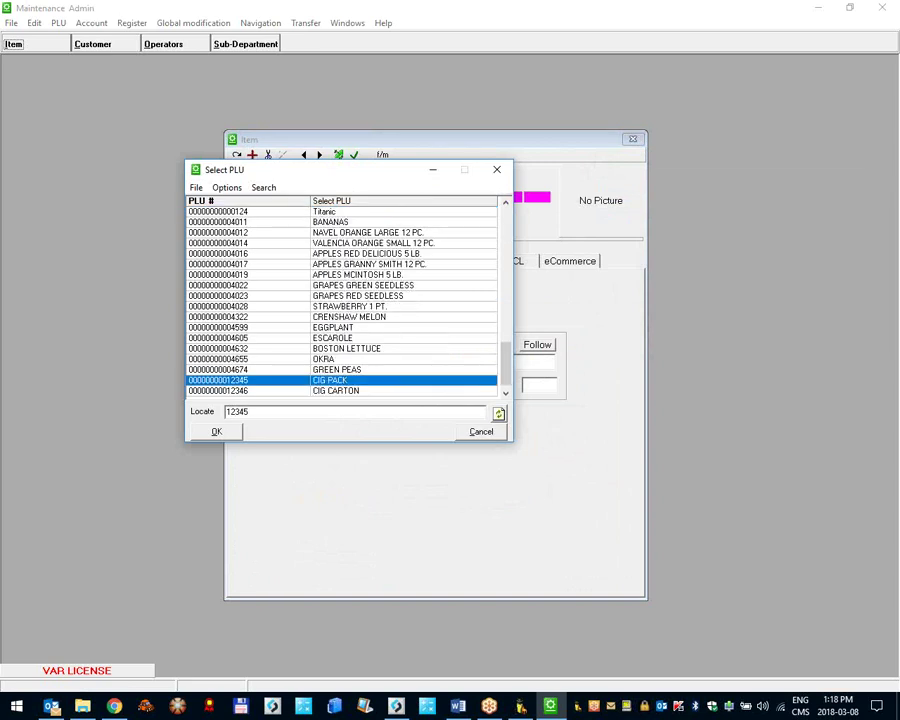
Step: Set CIG PACK as CIG CARTON's parent item with a parent-to-child quantity of 10
key("Return")
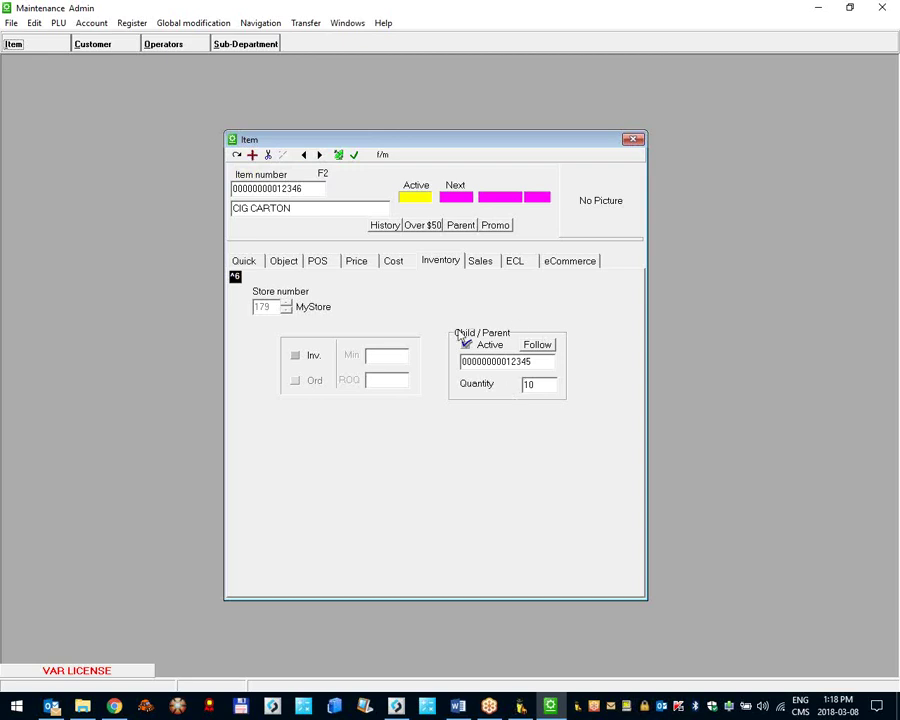
left_click_drag(311, 194, 225, 190)
left_click_drag(312, 192, 212, 190)
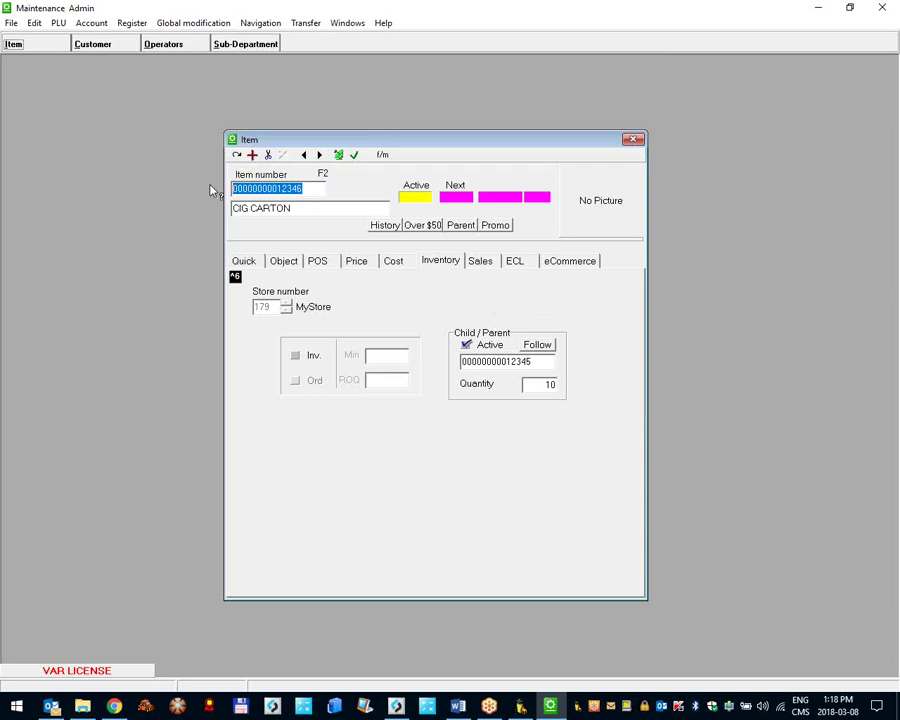
left_click(542, 358)
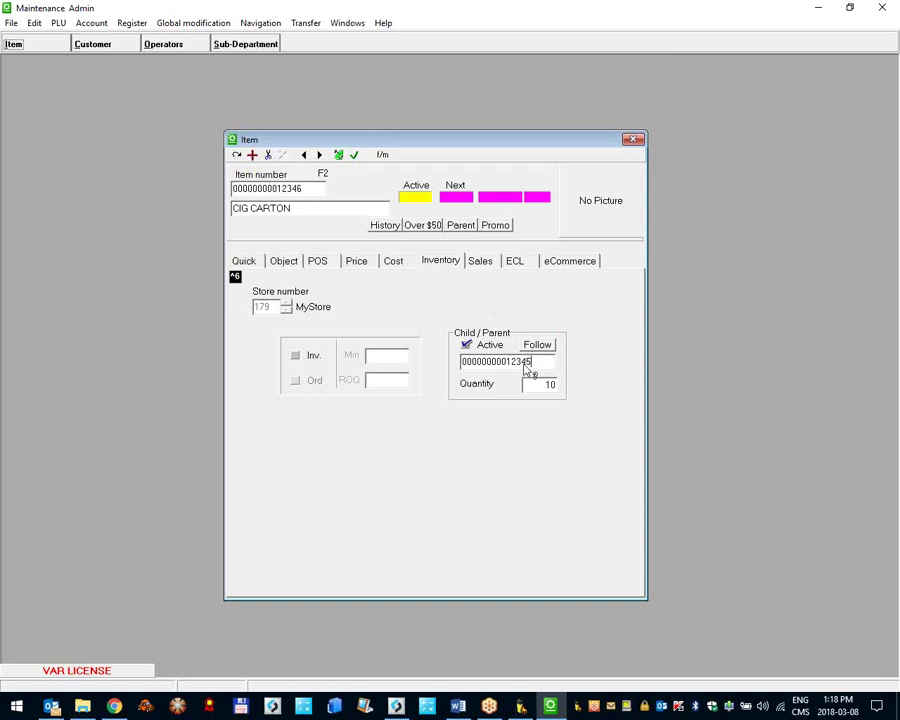
left_click_drag(464, 368, 536, 369)
left_click(535, 385)
left_click_drag(288, 208, 148, 210)
left_click(300, 208)
left_click(538, 388)
left_click(542, 364)
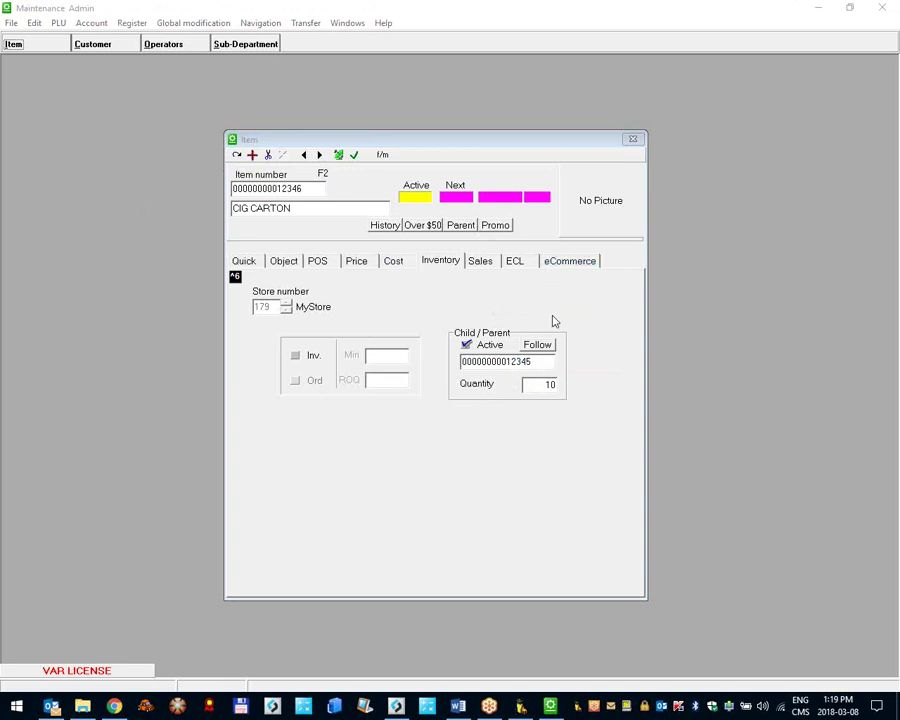
Step: Save CIG CARTON, step back to CIG PACK, and return to the main L-BOSS window
left_click(355, 157)
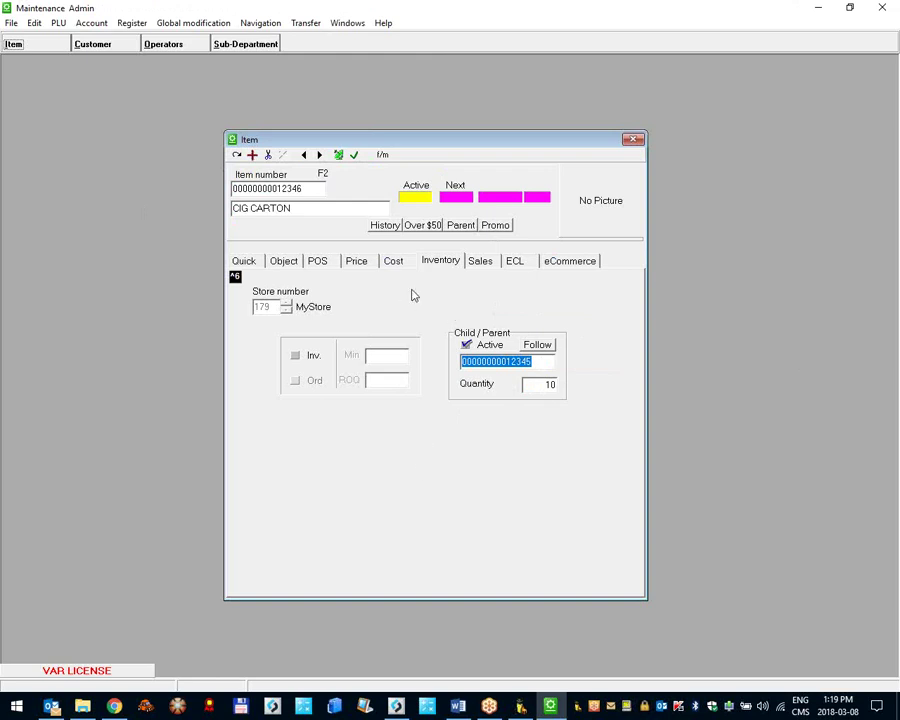
left_click(304, 155)
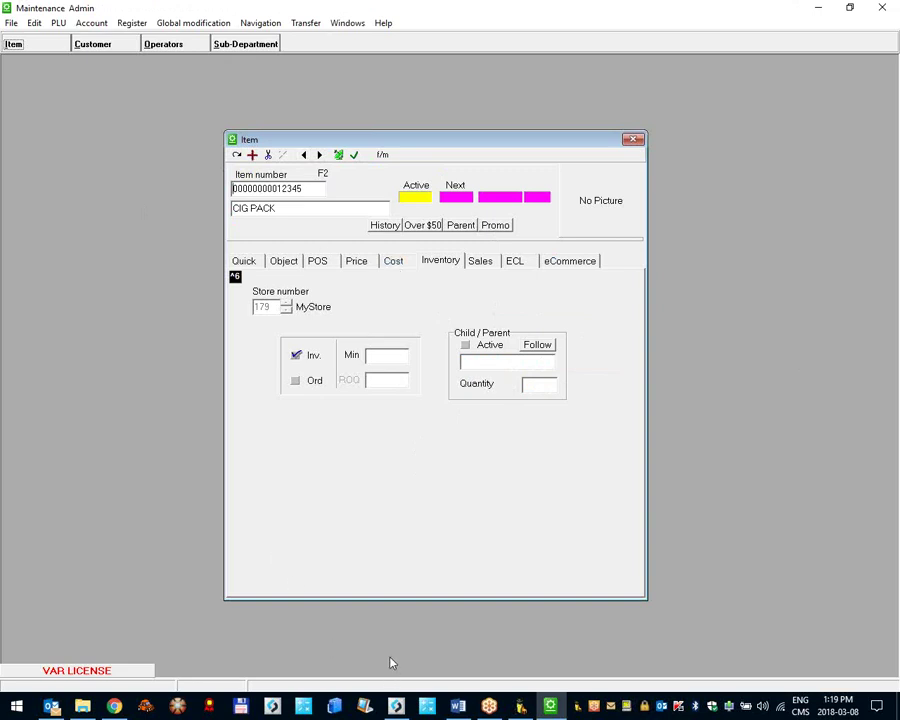
left_click(396, 706)
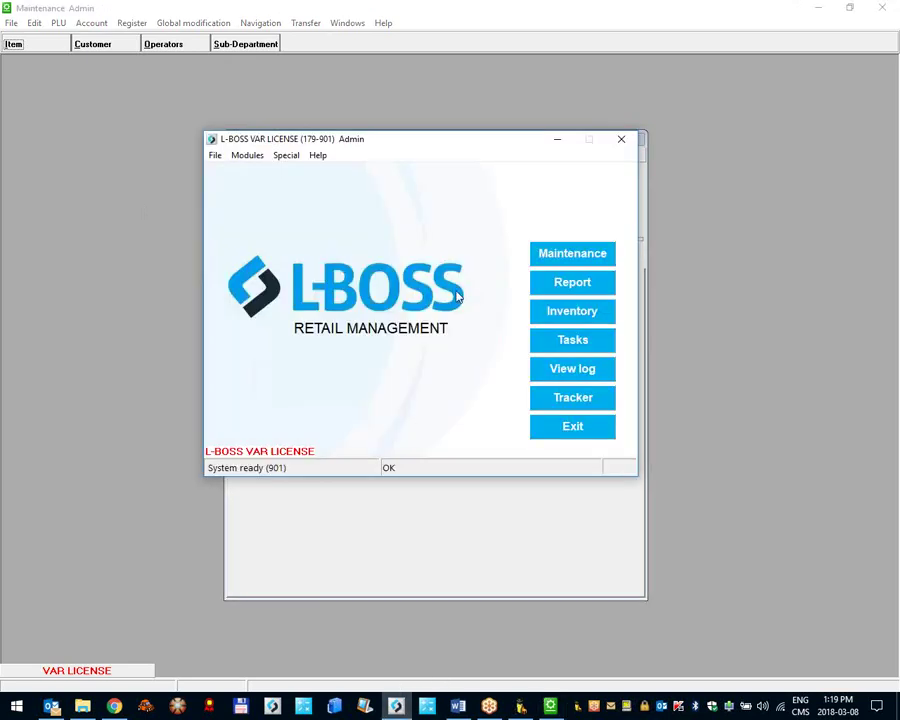
Step: Open the Inventory module and position its window on screen
left_click_drag(452, 152, 423, 146)
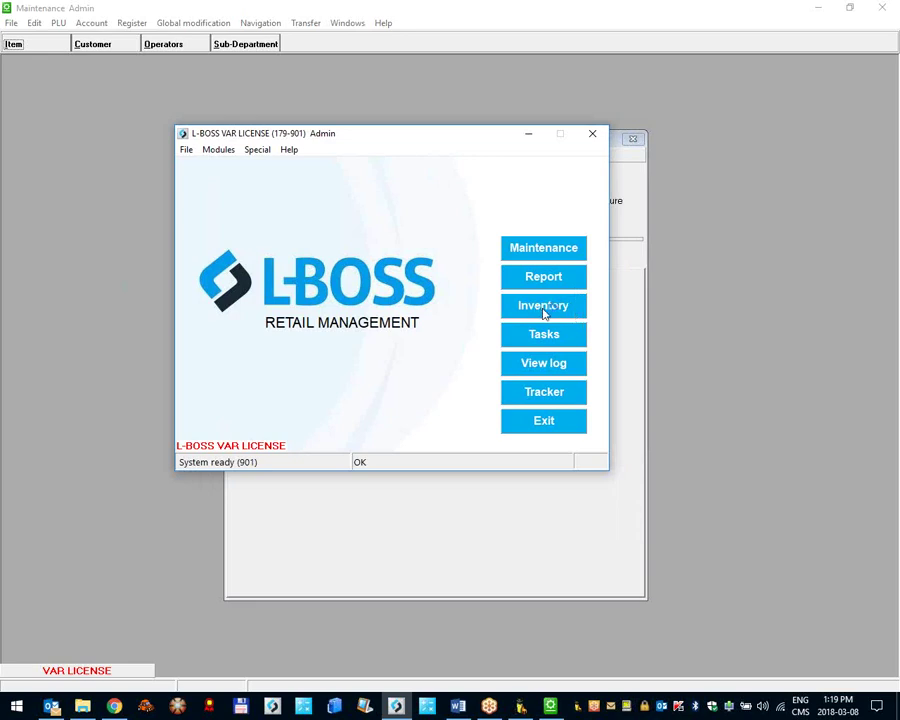
left_click(544, 310)
left_click_drag(500, 86, 610, 95)
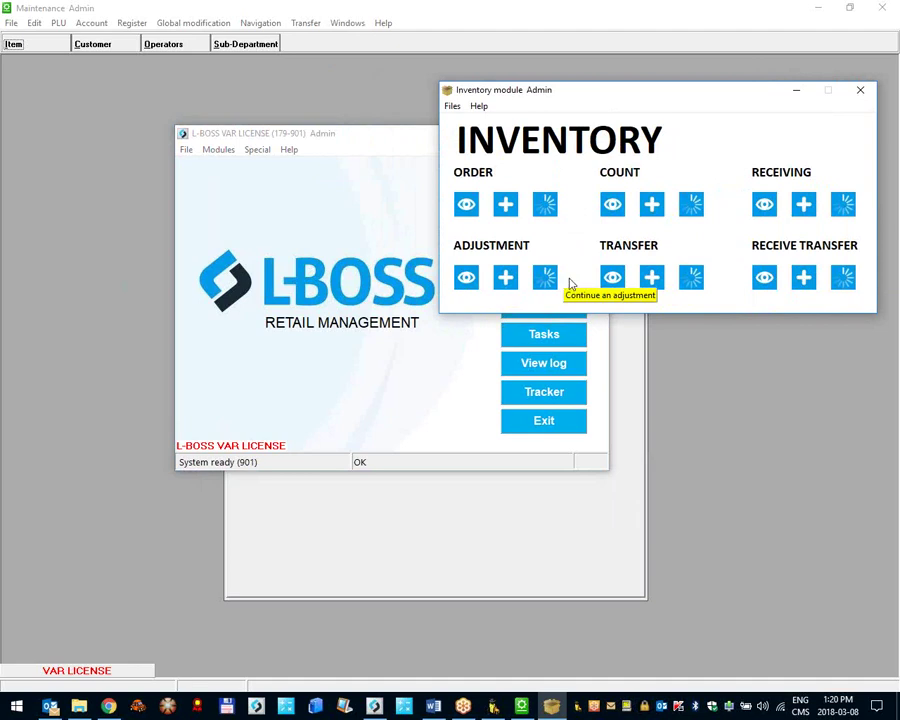
left_click_drag(617, 94, 565, 118)
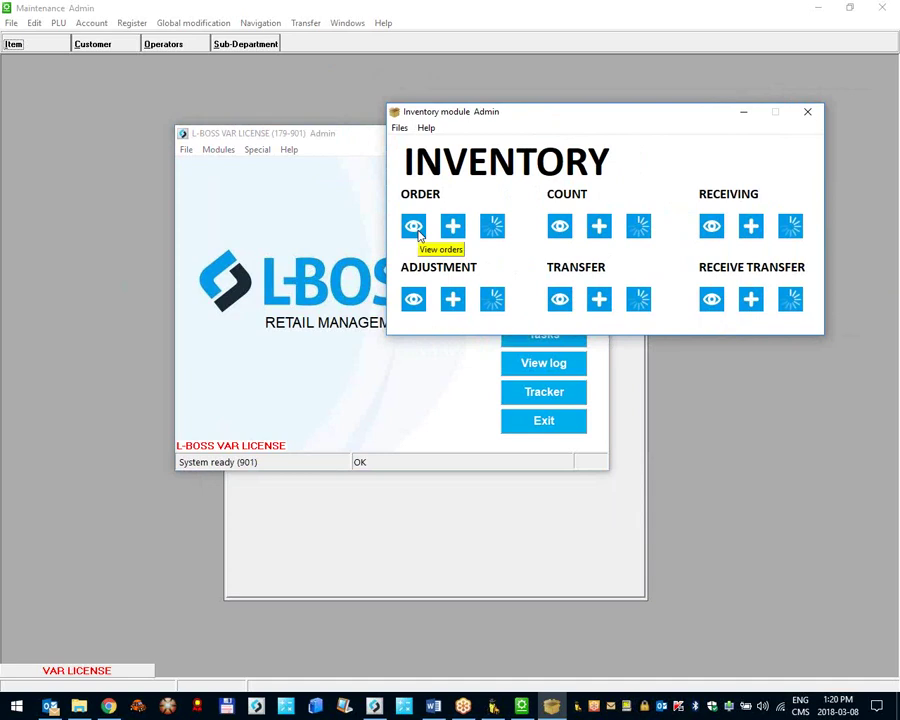
Step: Check the purchase order list and the receiving records, closing each
left_click(418, 233)
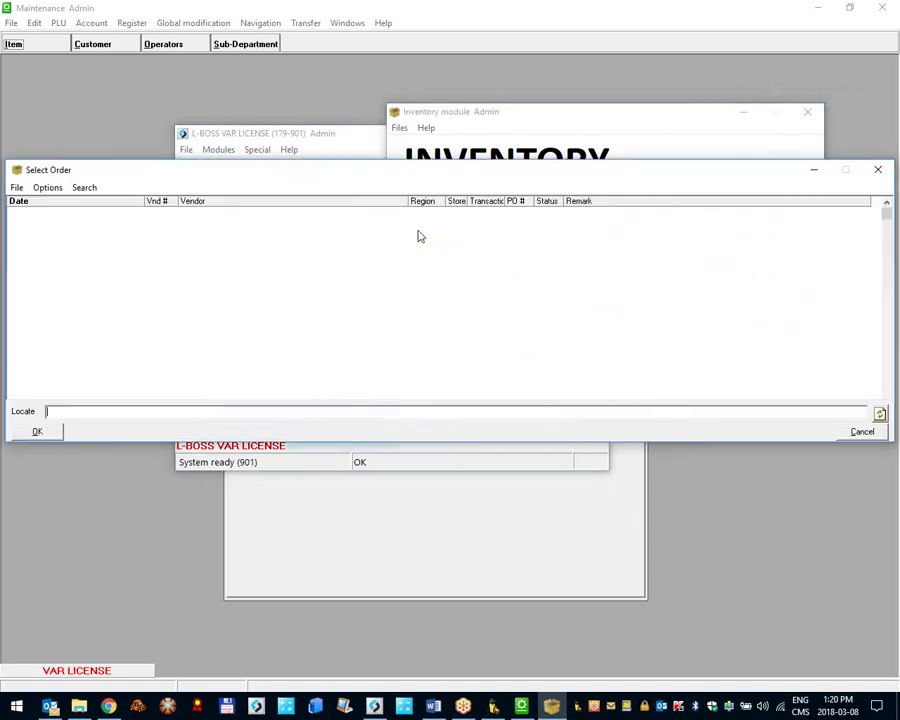
left_click(878, 170)
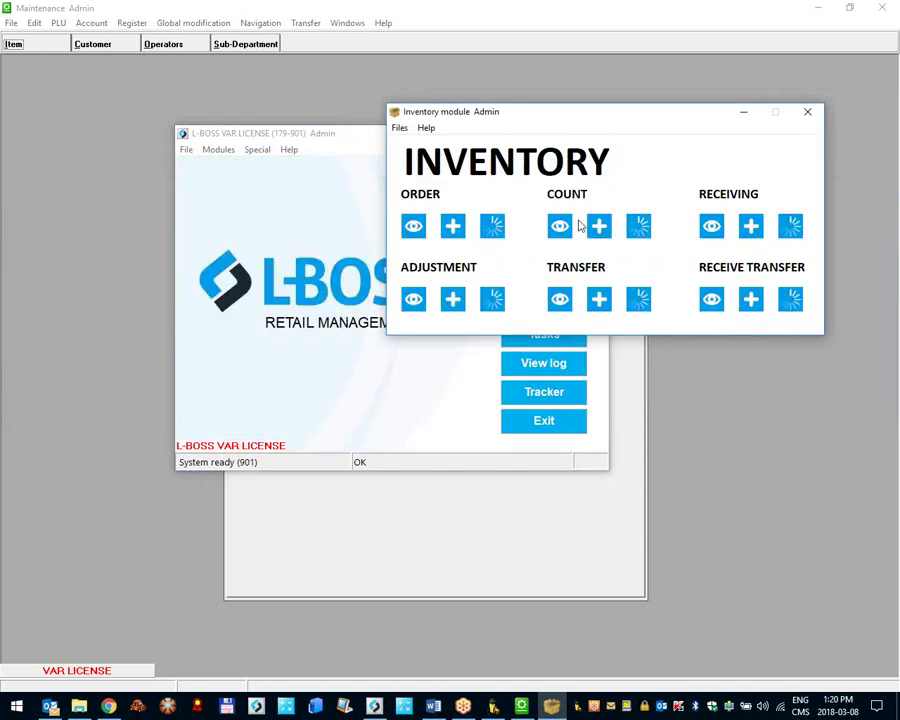
left_click(711, 226)
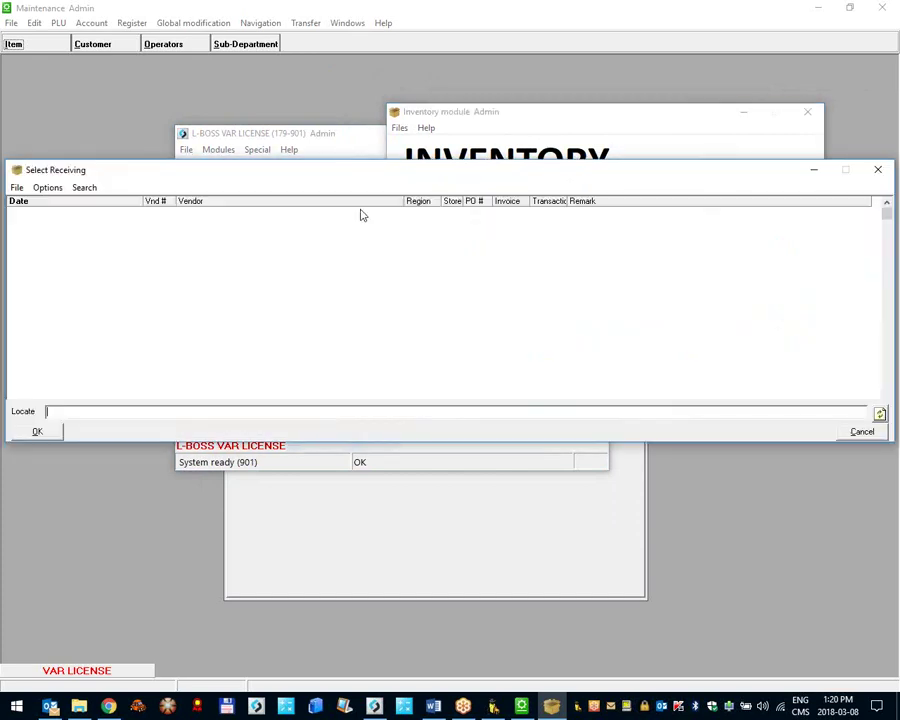
left_click(877, 170)
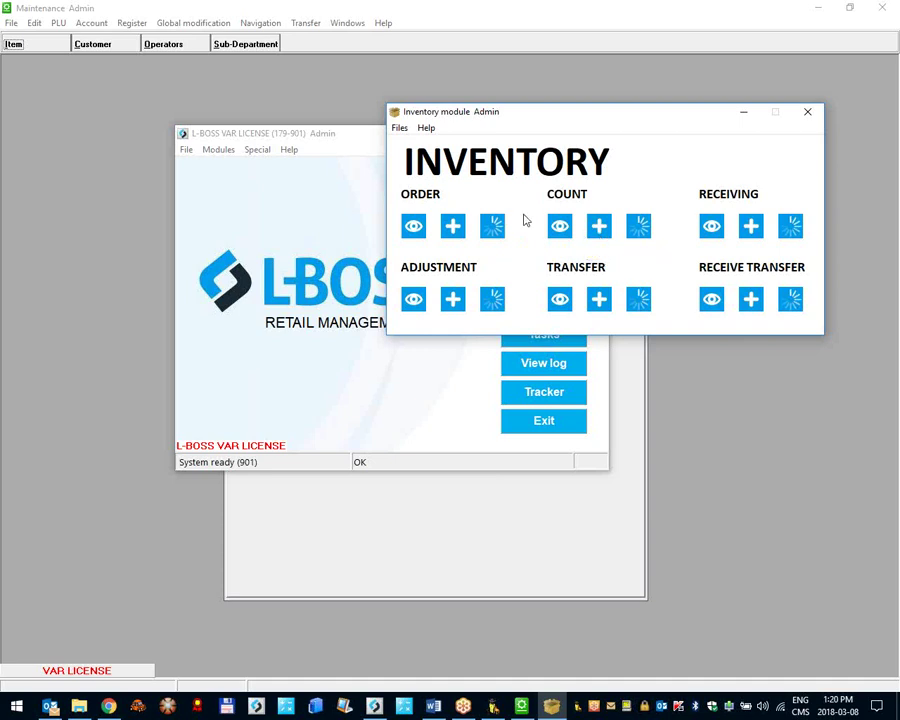
Step: Check for an existing order, then start a new order and centre the vendor list
left_click(494, 230)
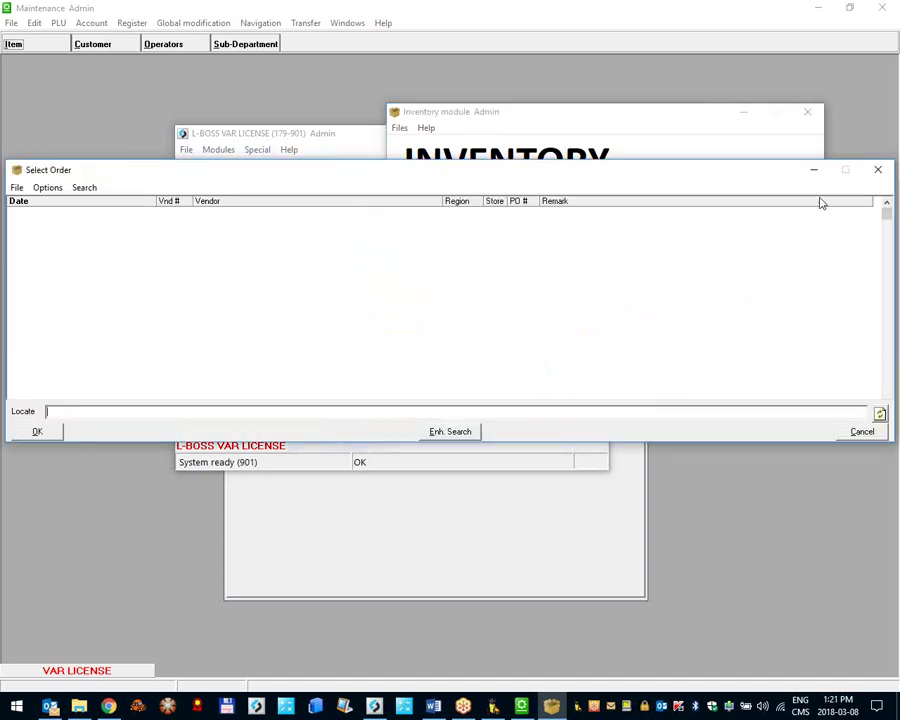
left_click(876, 170)
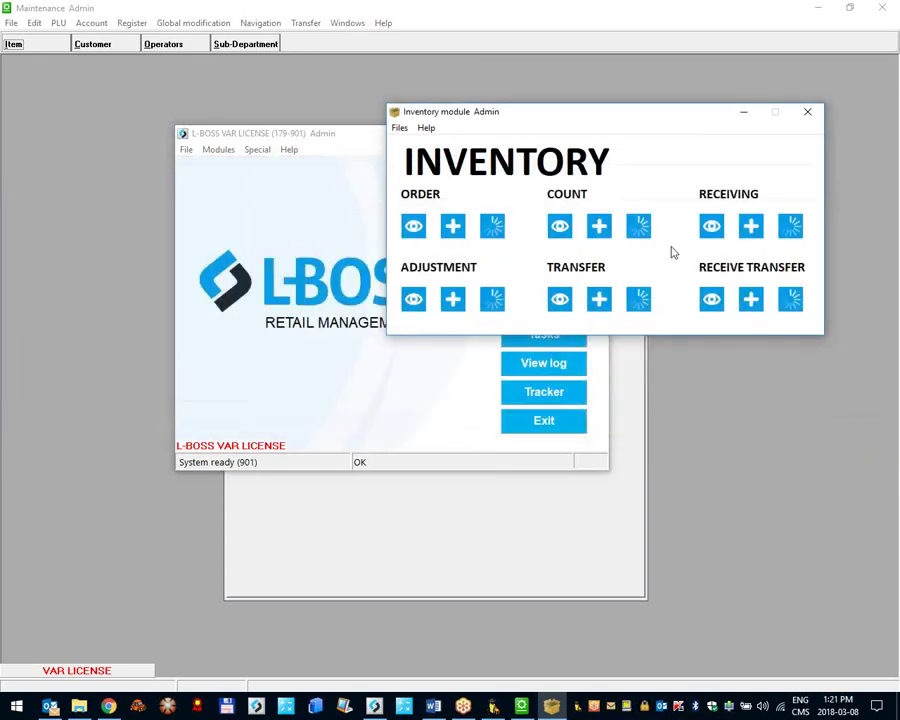
left_click(453, 228)
left_click_drag(140, 121, 309, 167)
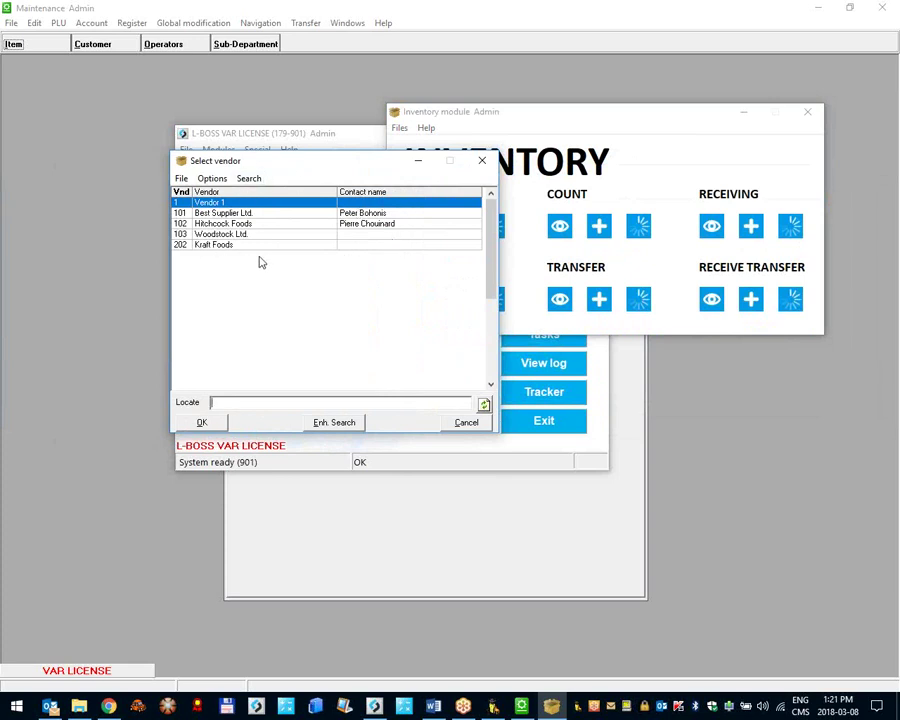
Step: Create a Vendor 1 order with a generated PO number suffixed -AD and maximize it
double_click(190, 204)
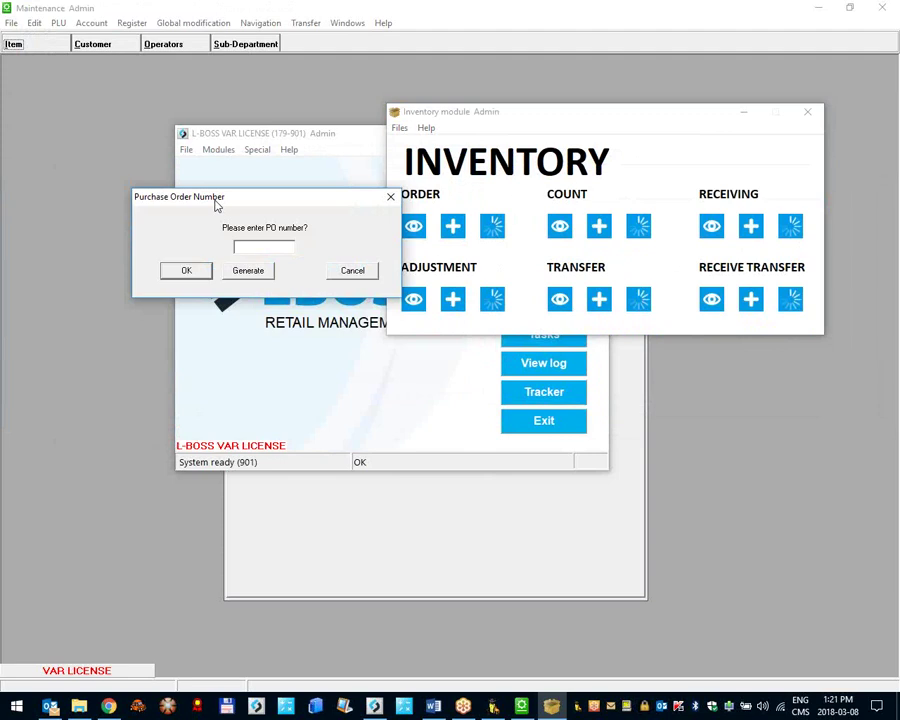
left_click(820, 9)
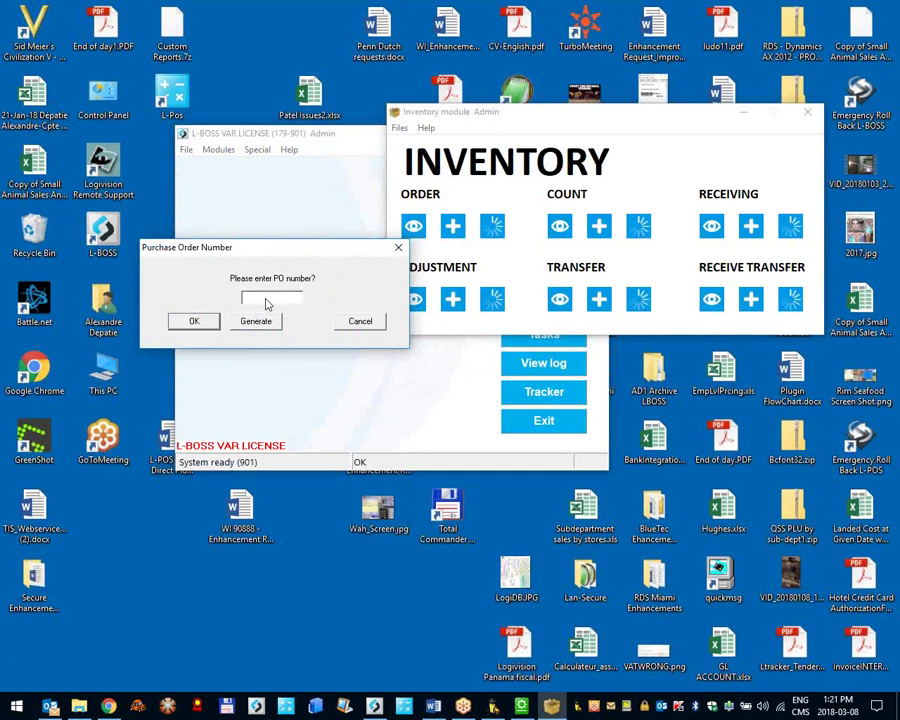
type("sdkjalk")
left_click(266, 327)
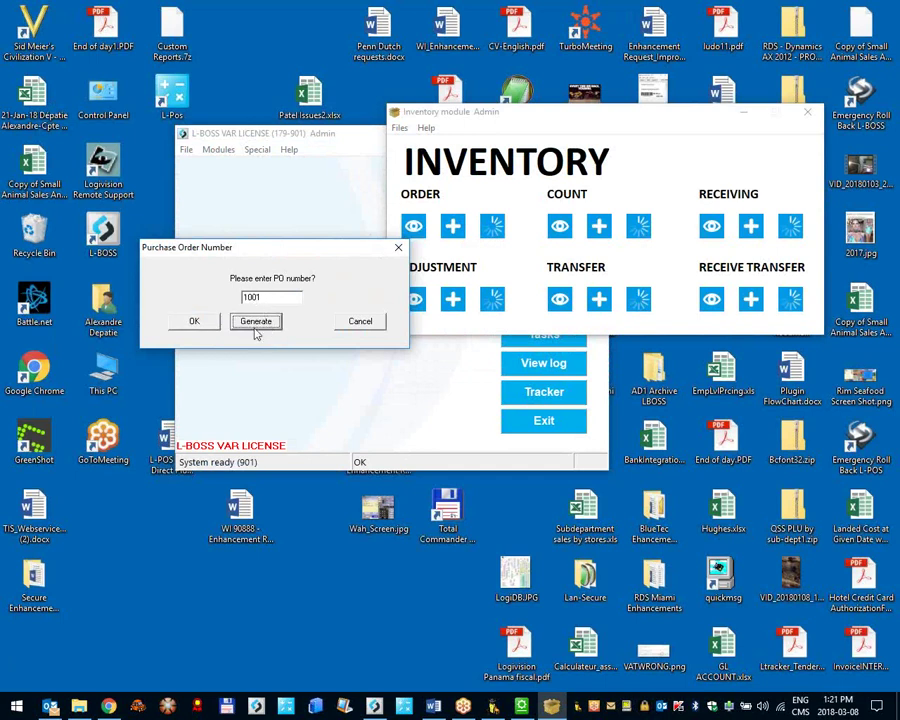
left_click(283, 297)
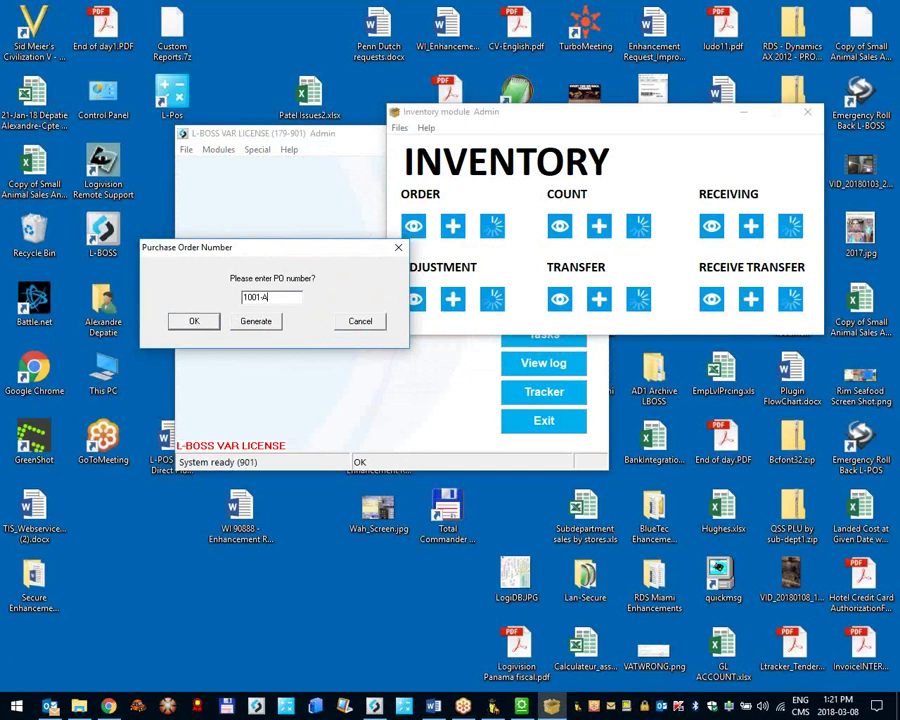
left_click(190, 325)
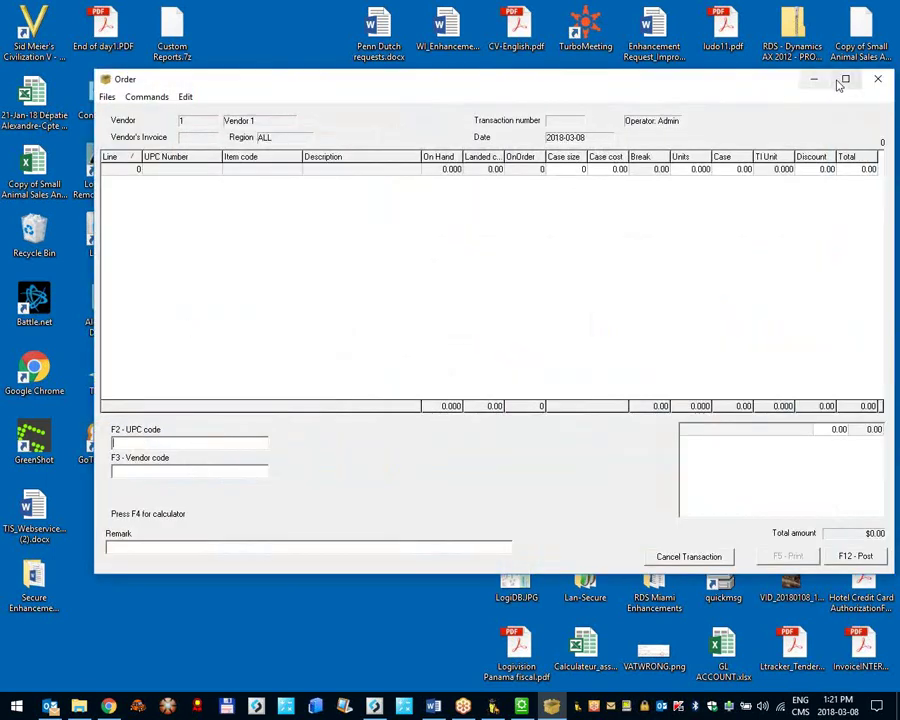
left_click(843, 81)
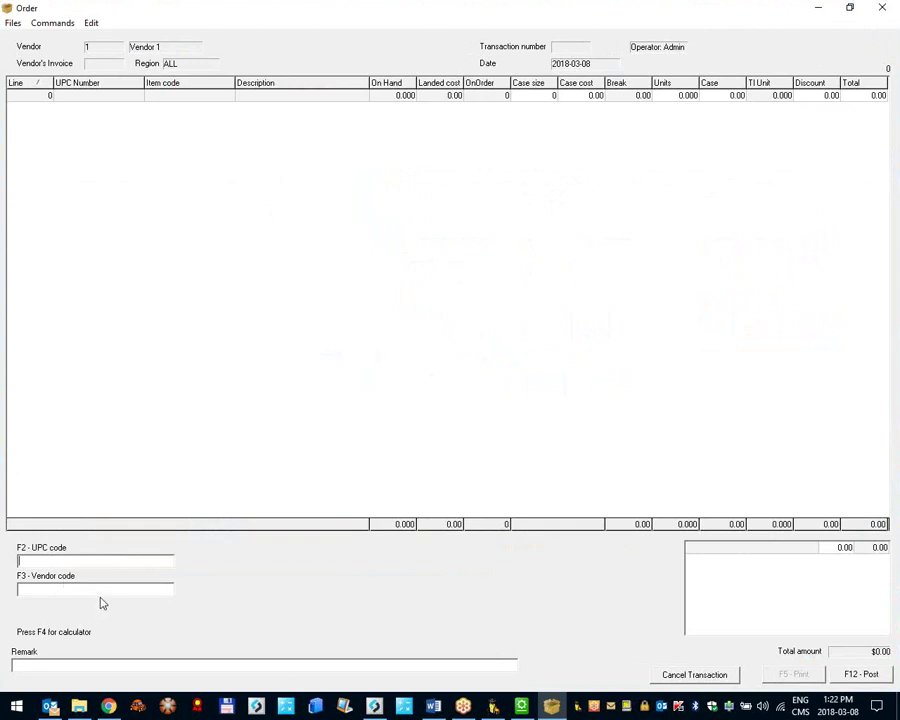
Step: Try the UPC and vendor-code item lookups, closing both without choosing an item
double_click(52, 564)
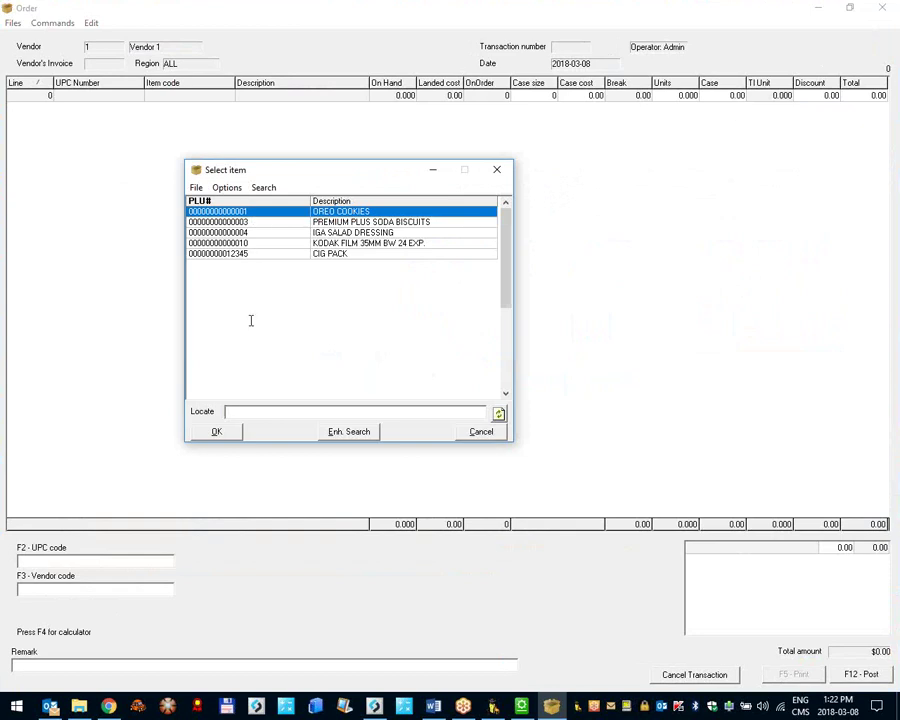
left_click(469, 434)
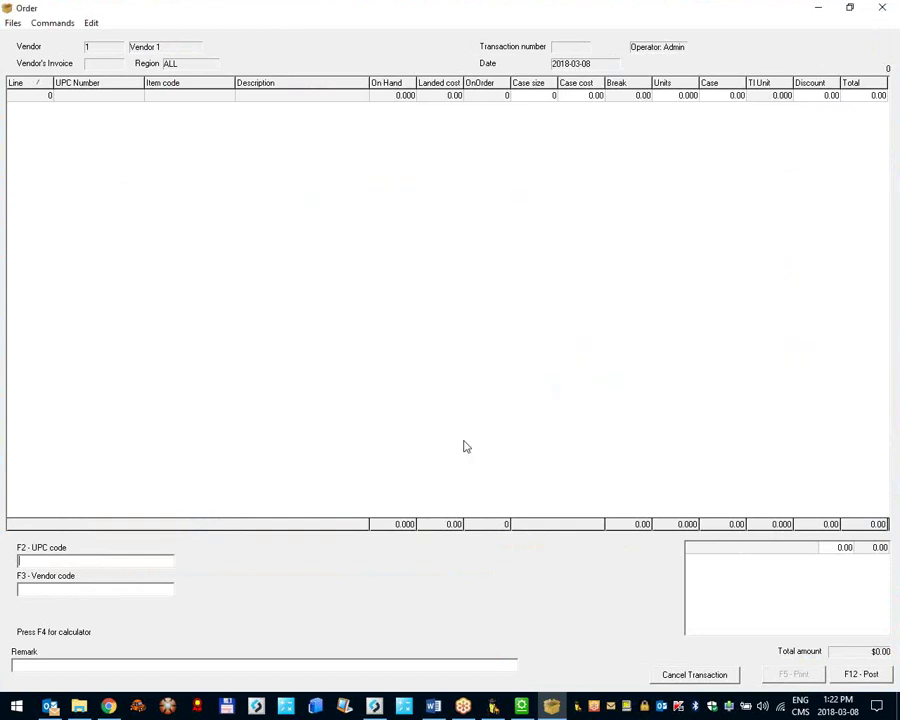
double_click(38, 594)
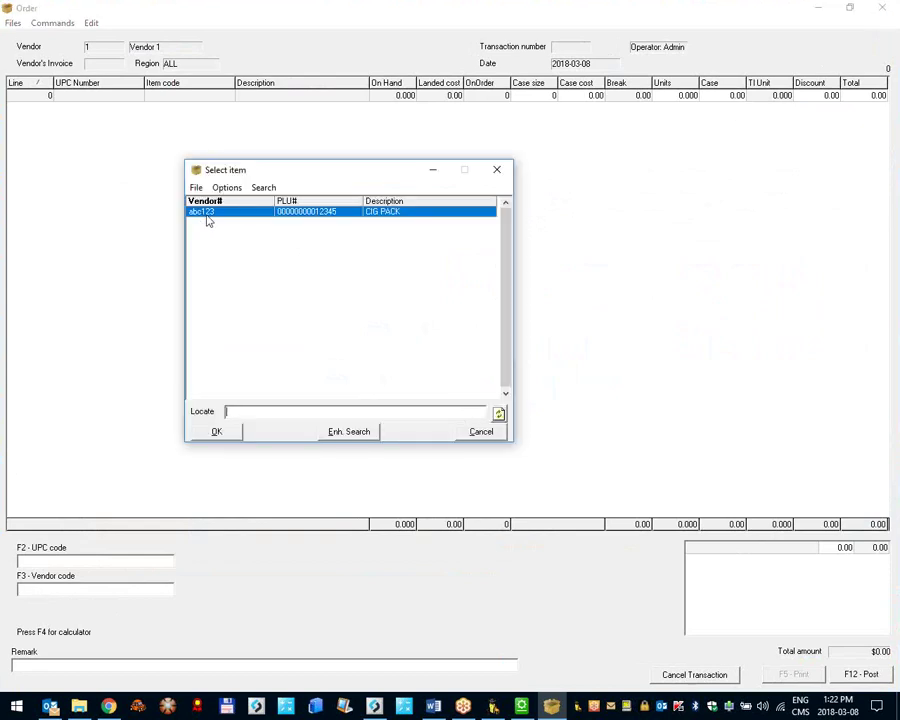
left_click(482, 432)
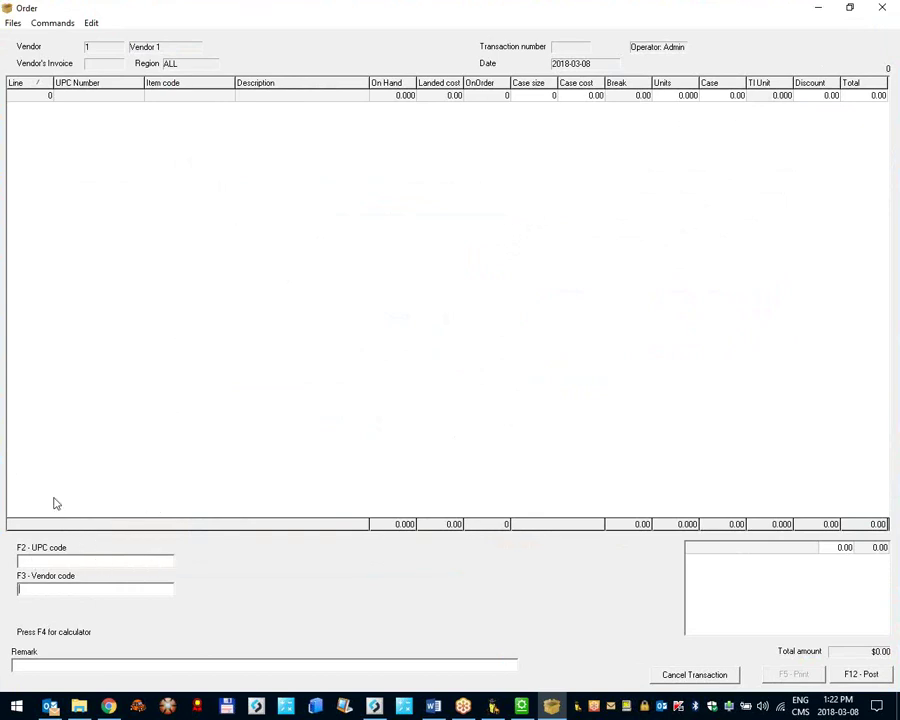
Step: Add OREO COOKIES to the order with a quantity of 3 cases
double_click(80, 562)
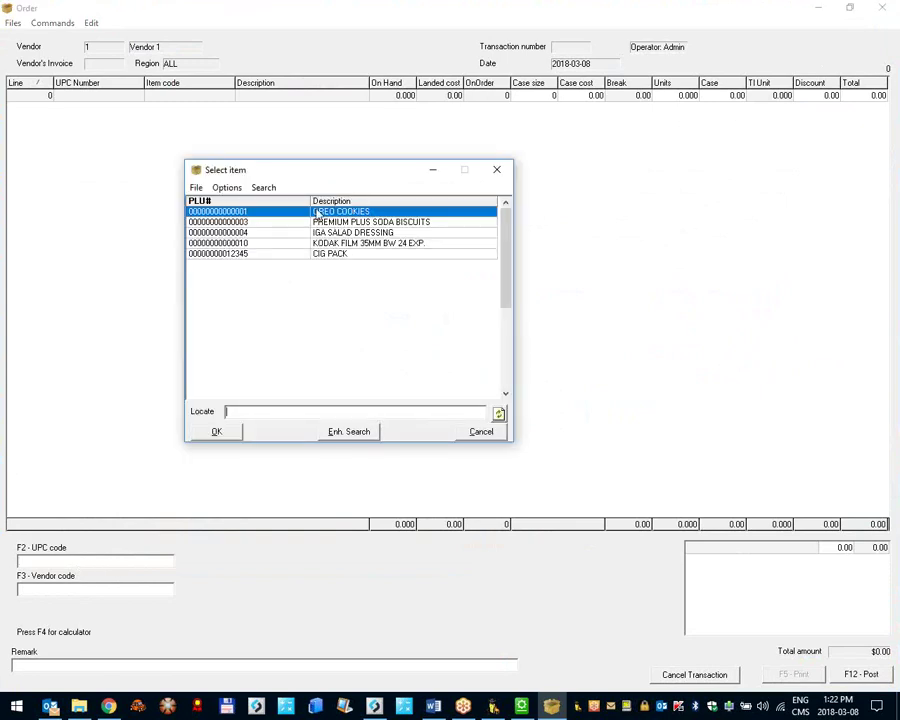
double_click(262, 214)
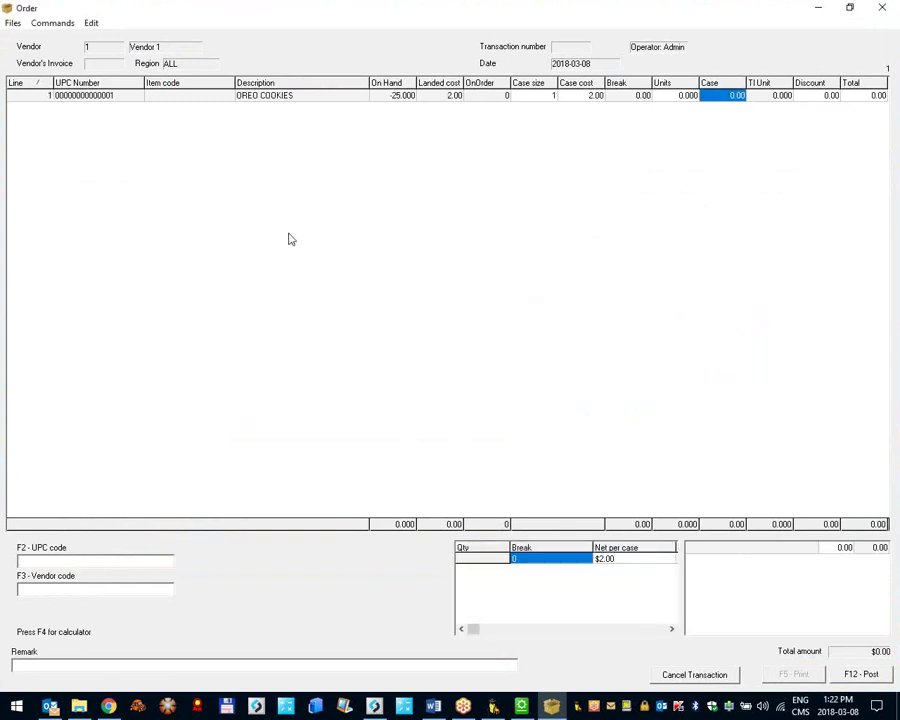
left_click(737, 95)
type("3")
key("Return")
Step: Add PREMIUM PLUS SODA BISCUITS to the order with 1 case
double_click(68, 565)
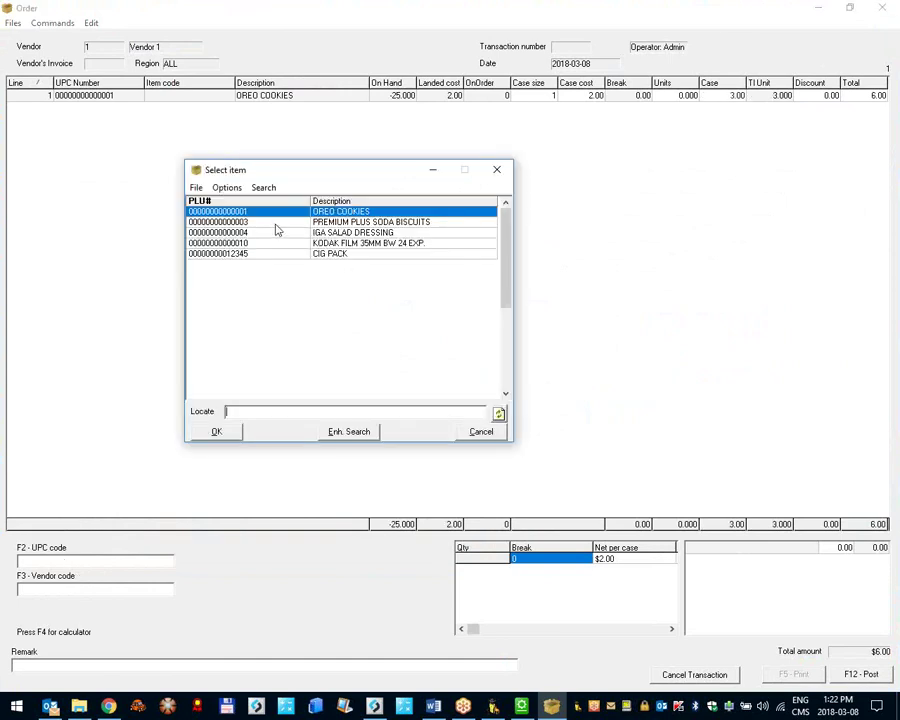
double_click(274, 223)
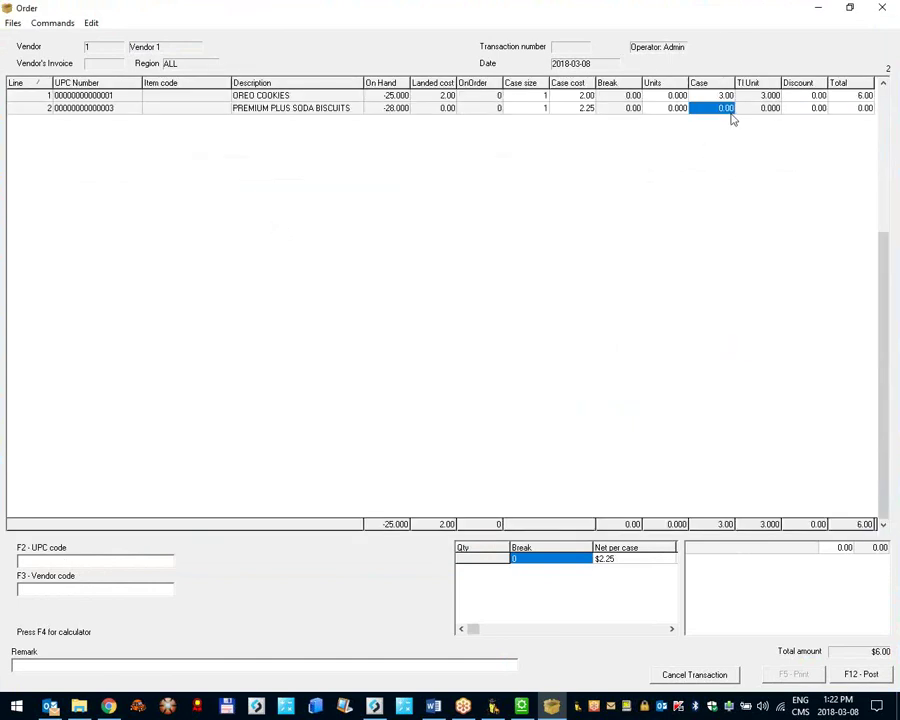
type("1")
key("Return")
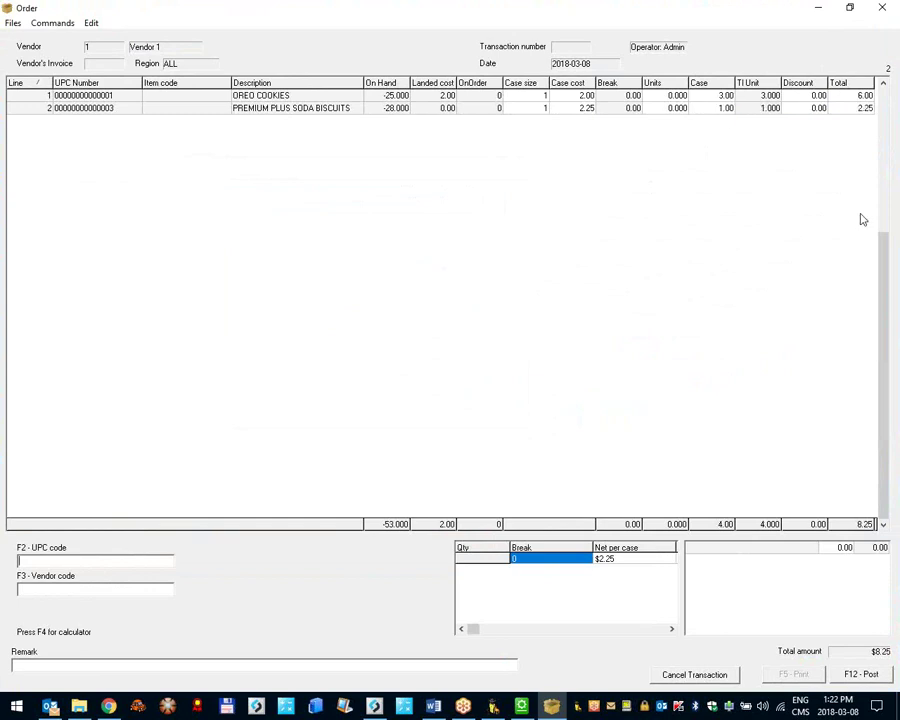
Step: Click through the OREO COOKIES case and units quantity cells
left_click(719, 96)
left_click(677, 95)
left_click(700, 95)
left_click(665, 95)
left_click(709, 96)
left_click(680, 96)
left_click(690, 97)
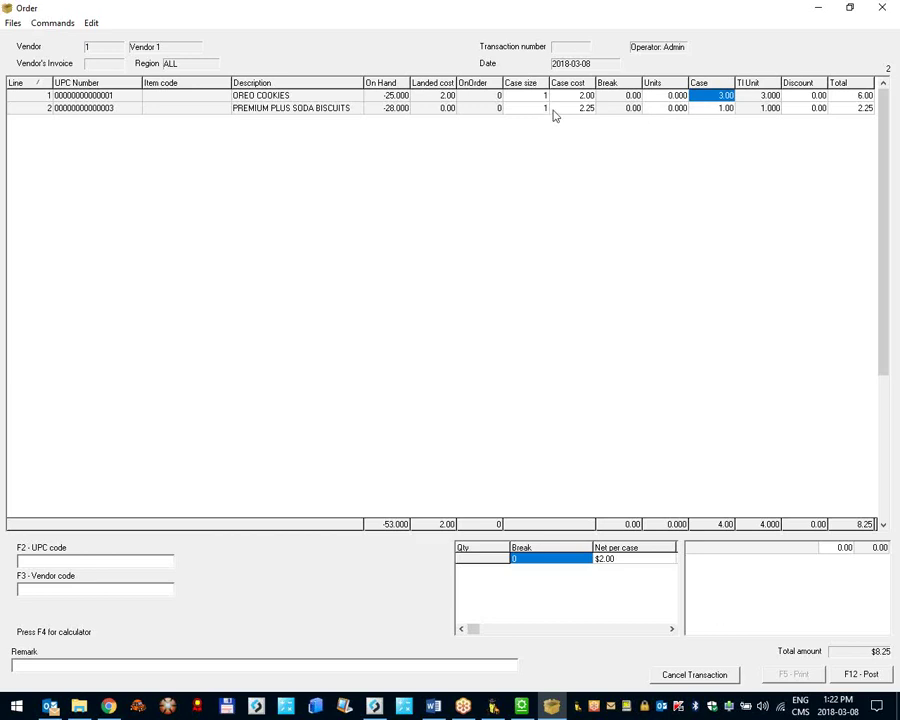
Step: Add CIG PACK by UPC 12345 and order 2 cases of it
left_click(75, 564)
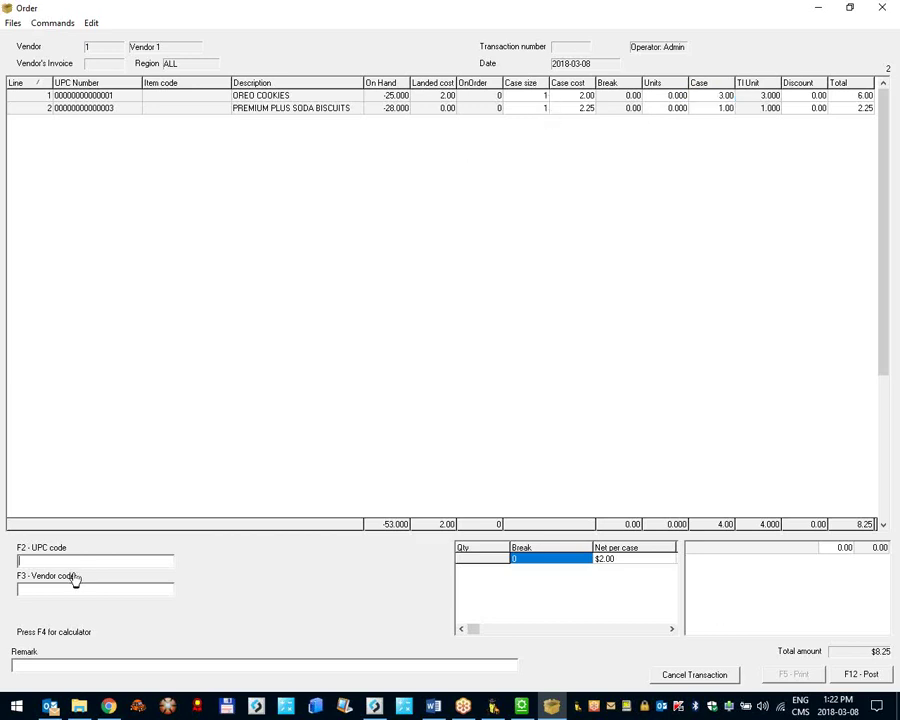
type("12345")
key("Return")
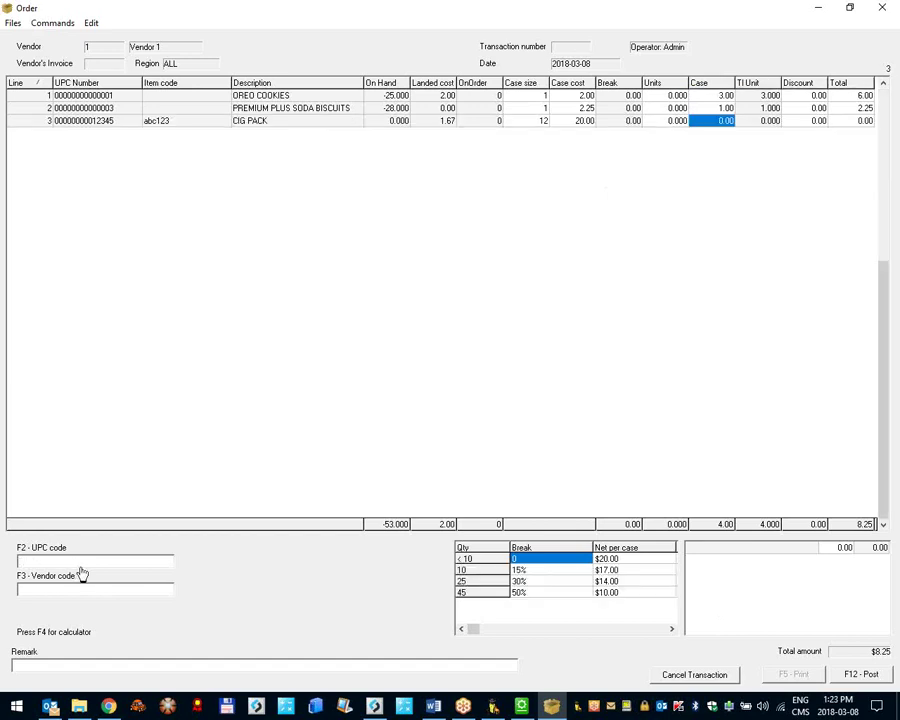
left_click(715, 124)
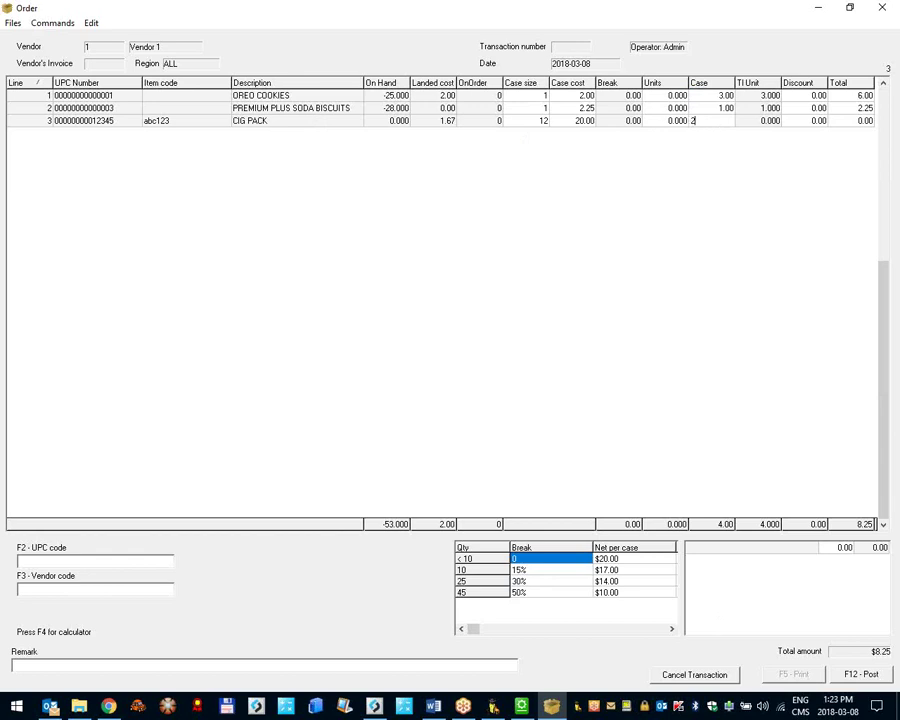
type("2")
key("Return")
Step: Set 5 units of PREMIUM PLUS SODA BISCUITS on line 2
left_click(686, 123)
left_click(676, 108)
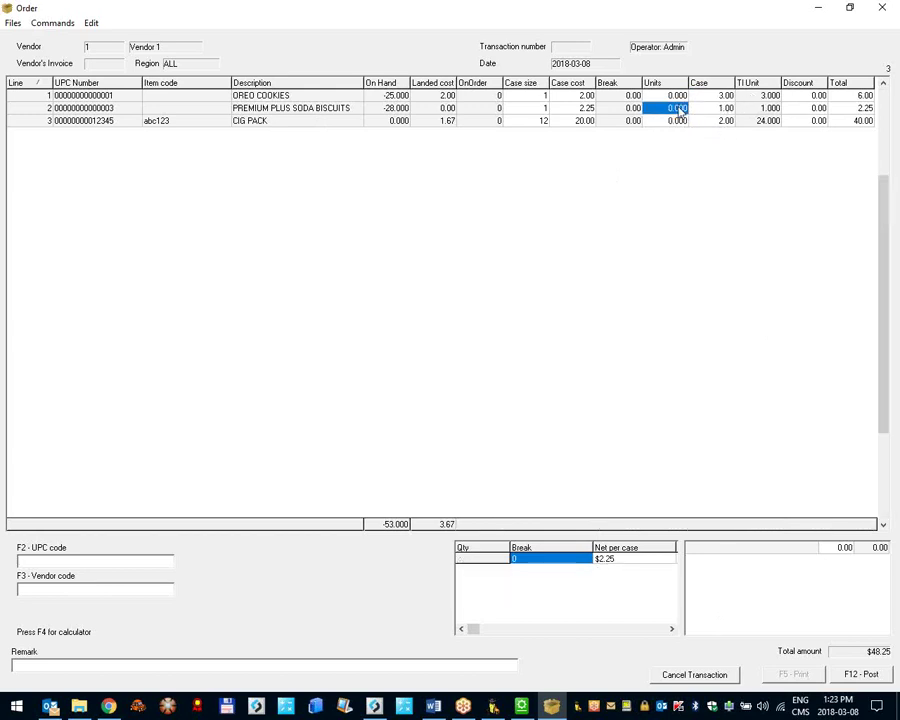
type("5")
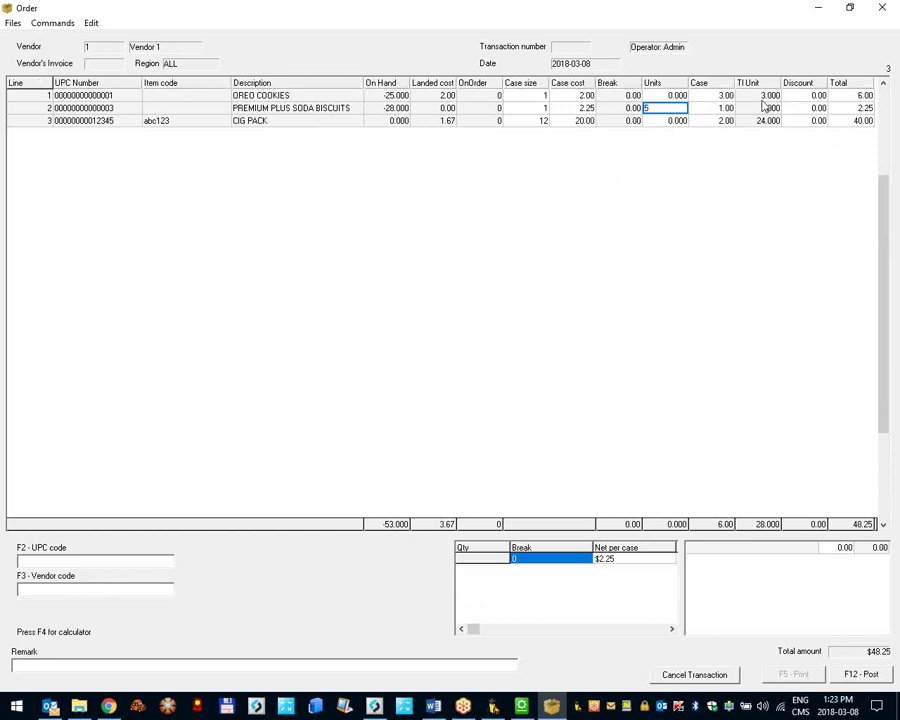
key("Return")
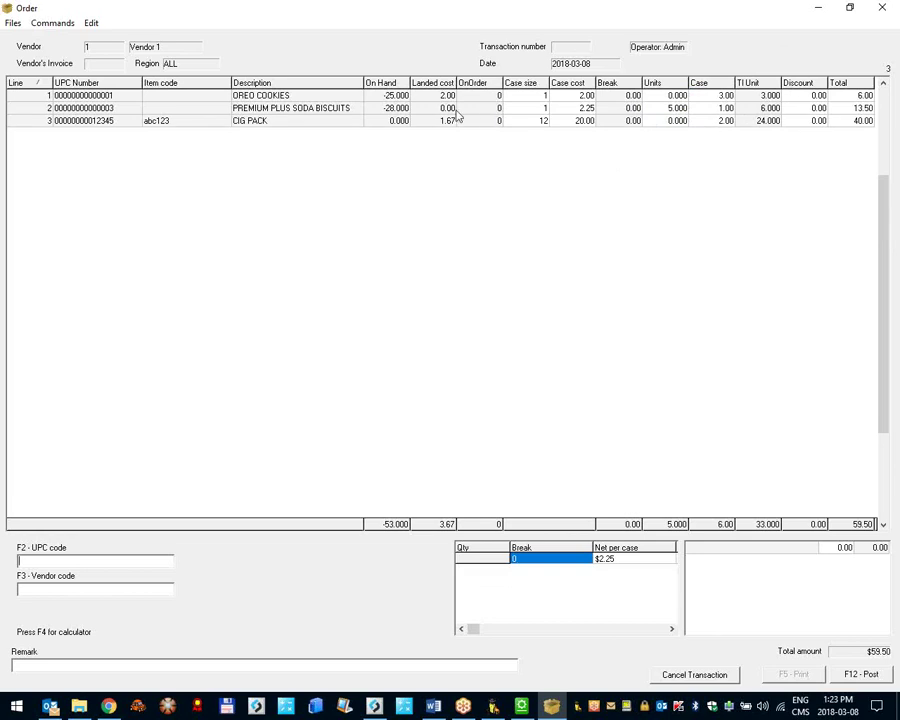
Step: Inspect the OREO COOKIES and CIG PACK lines, then restore the order window size
left_click(812, 95)
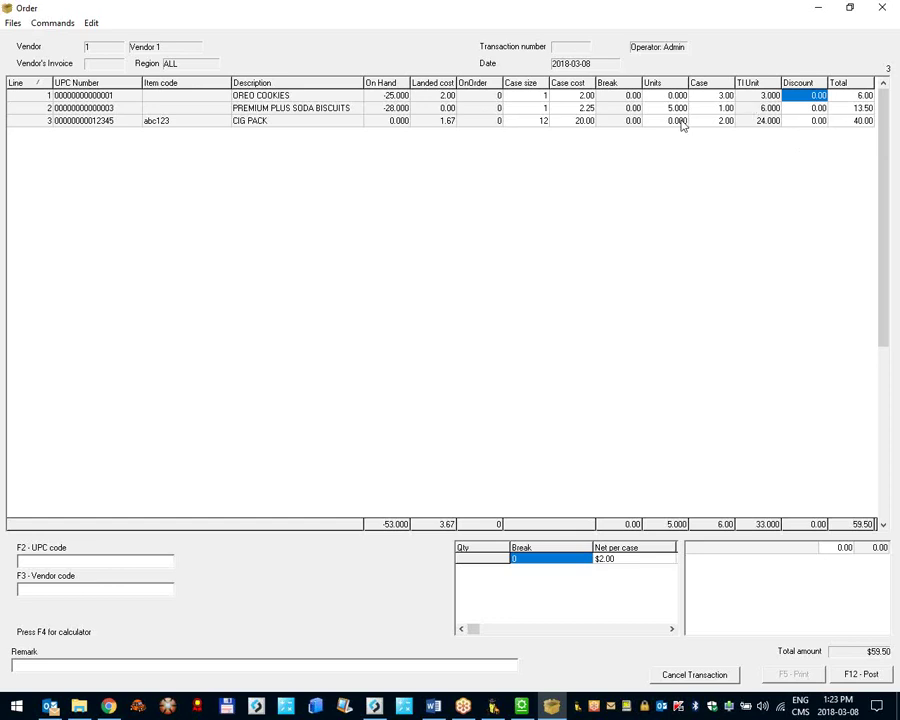
key("Left")
key("Left")
key("Left")
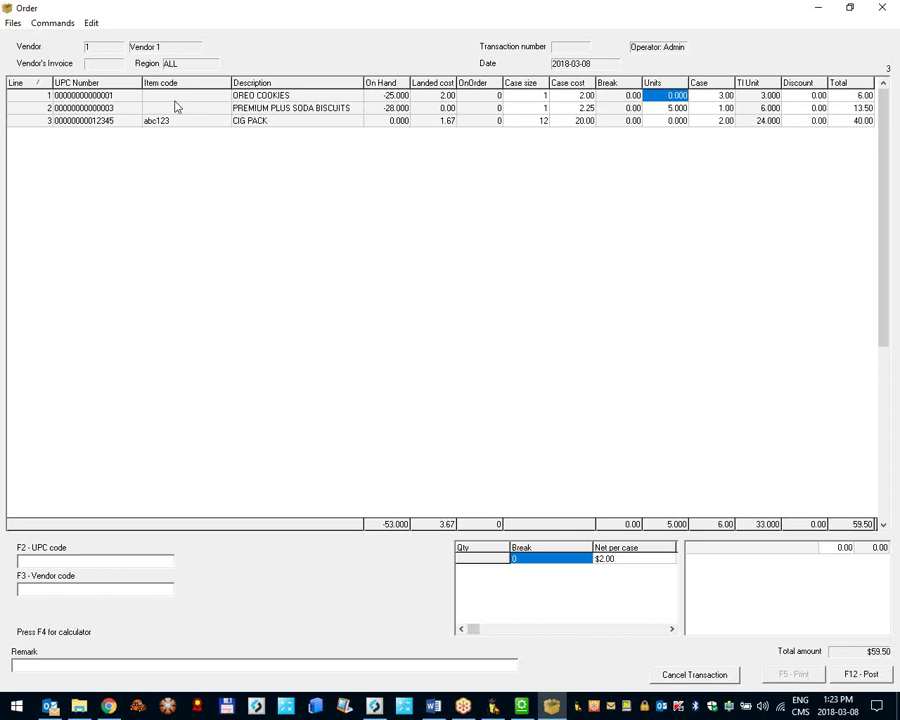
left_click(99, 123)
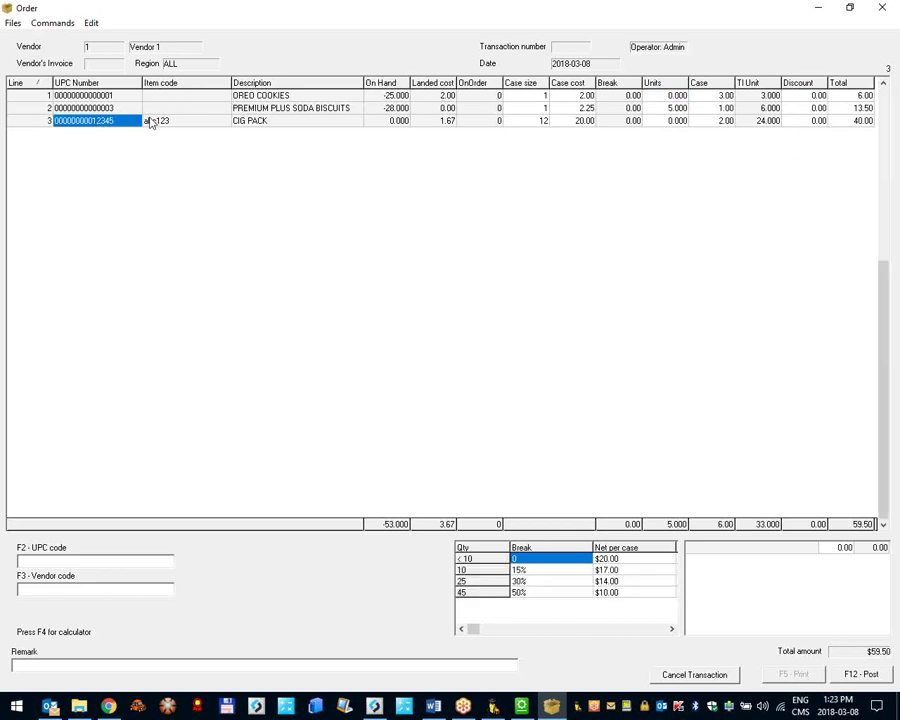
left_click_drag(338, 7, 432, 322)
Step: Open the CIG PACK and PREMIUM PLUS SODA BISCUITS item records, returning to the order
left_click(326, 184)
left_click(535, 250)
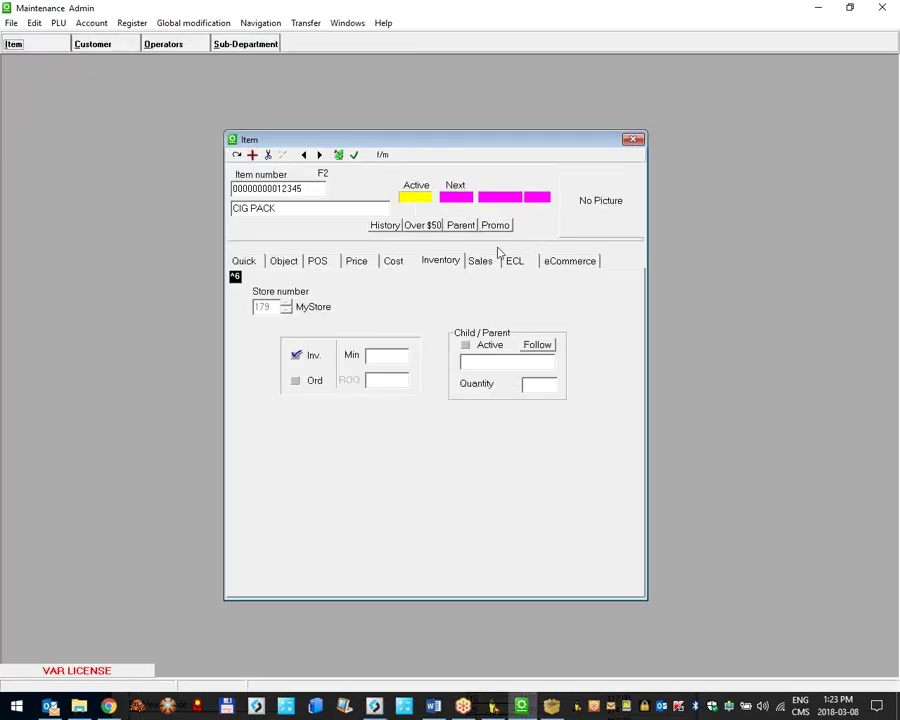
left_click(551, 707)
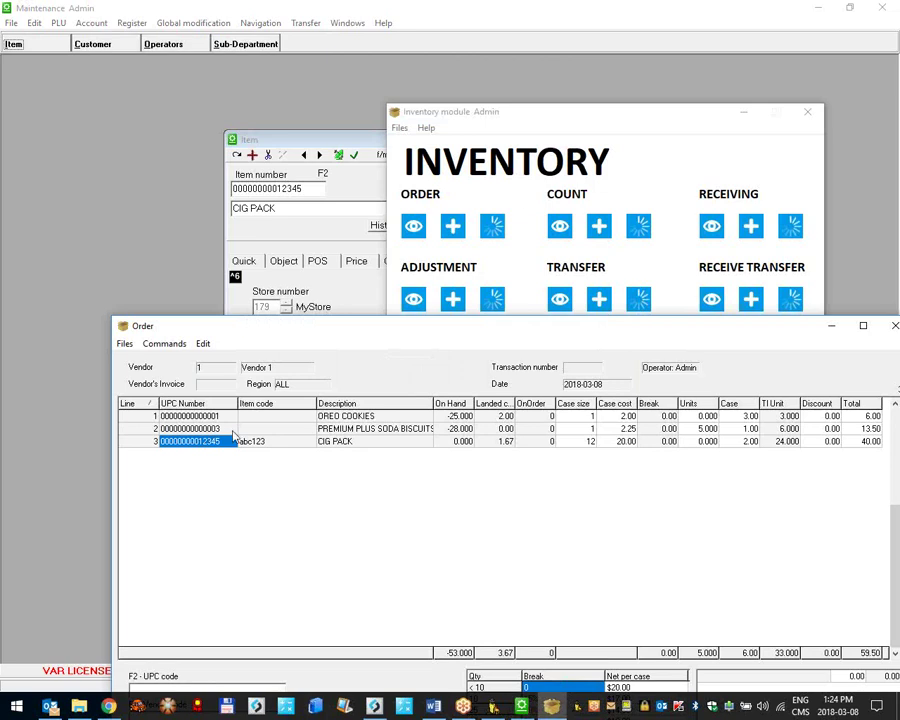
double_click(200, 428)
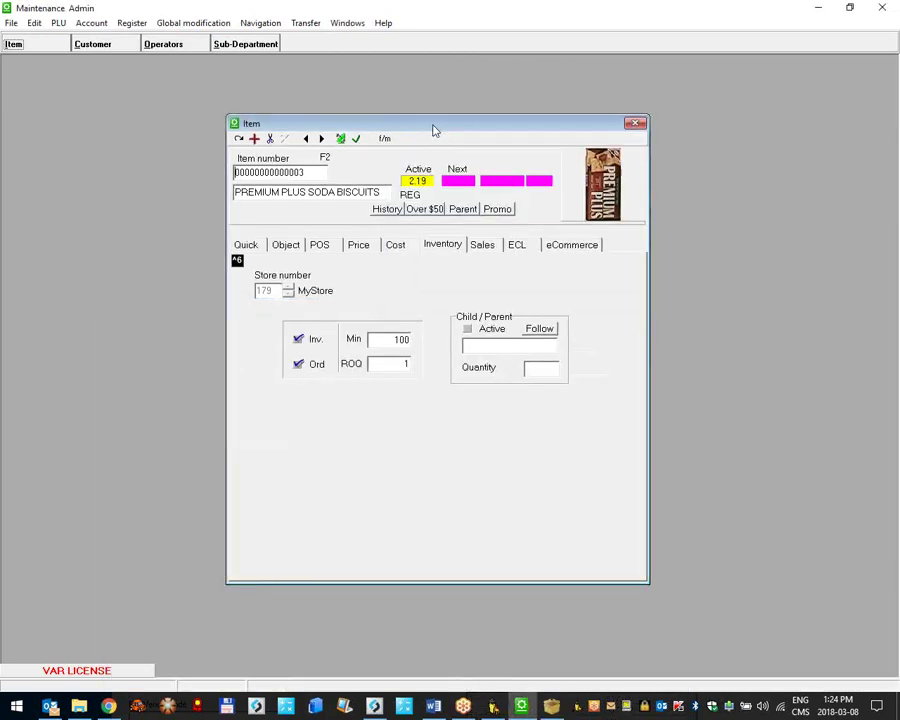
left_click(551, 707)
Step: Step through the OREO COOKIES, soda biscuits and CIG PACK lines to load each item's details
key("Up")
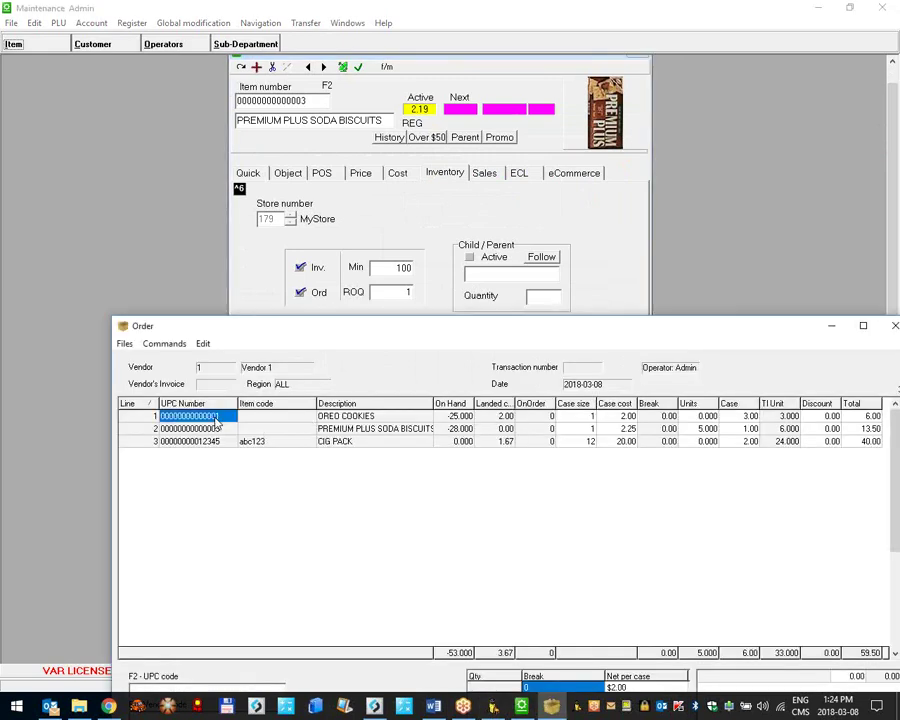
left_click(340, 429)
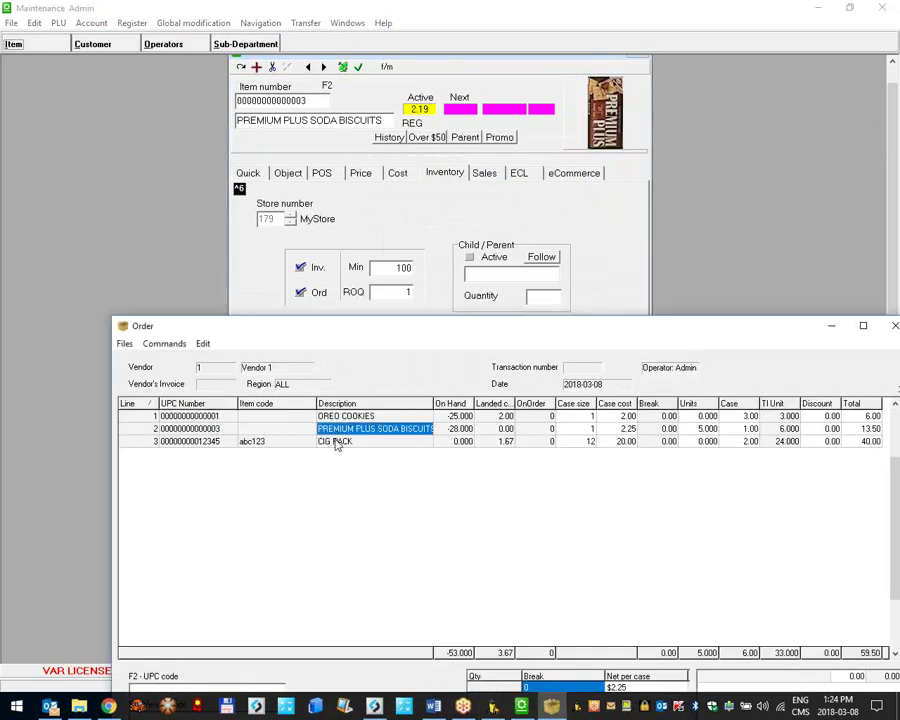
left_click(337, 443)
left_click(338, 429)
left_click(340, 416)
key("Down")
key("Down")
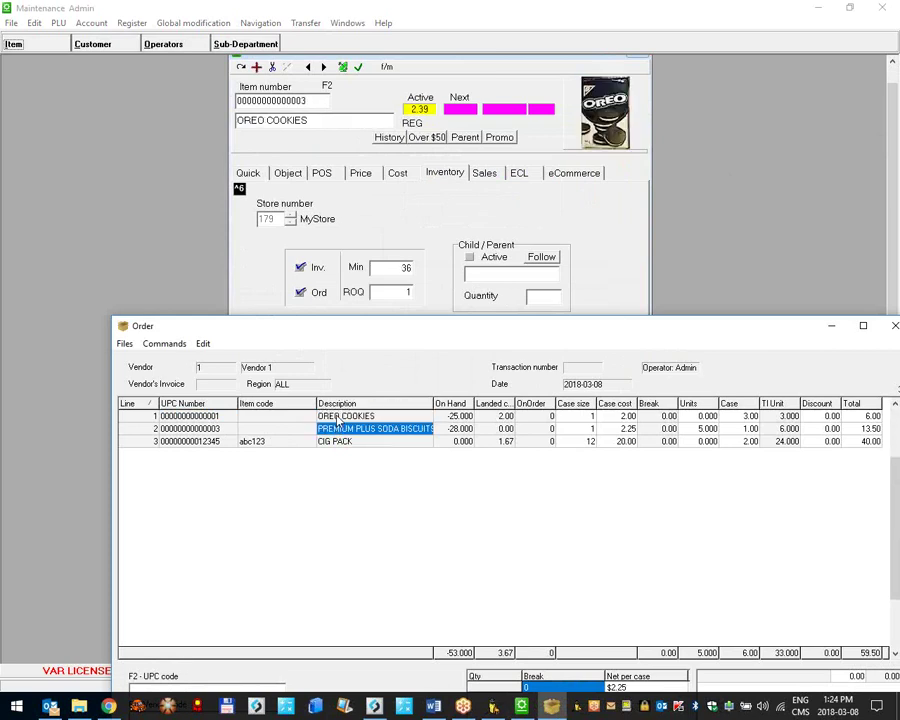
key("Up")
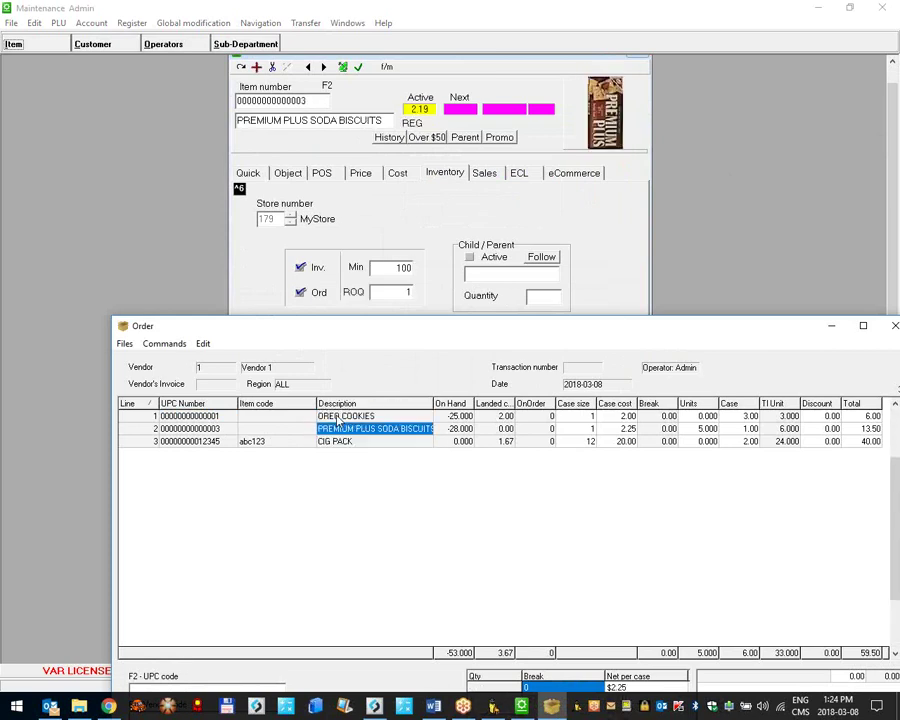
key("Up")
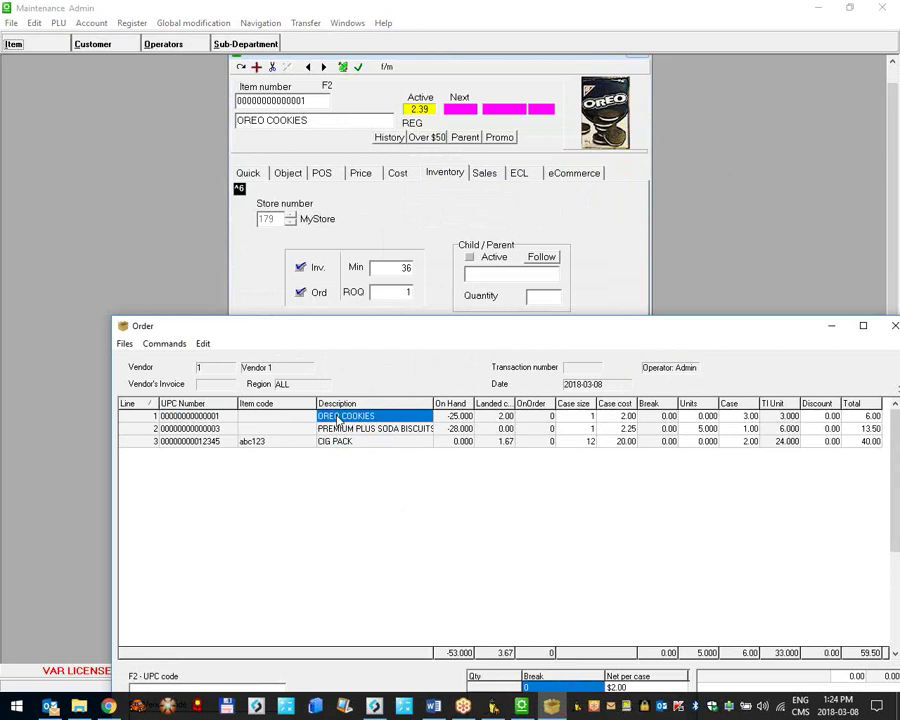
key("Down")
key("Down")
key("Up")
key("Up")
key("Down")
key("Down")
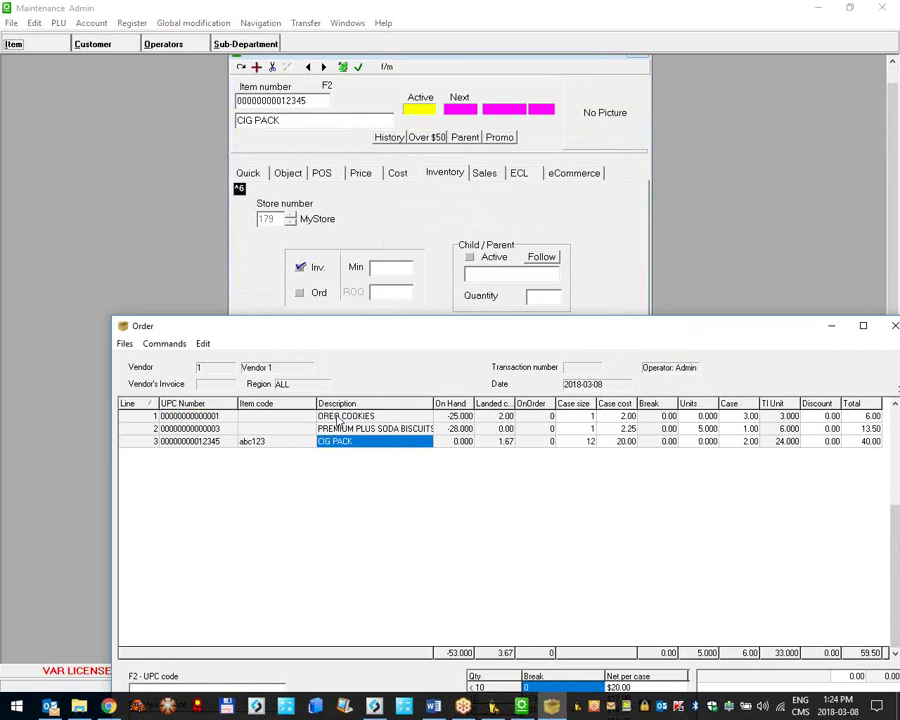
Step: Browse CIG PACK's cost breaks, including the 45-quantity break, and minimize Maintenance
left_click_drag(422, 322, 422, 377)
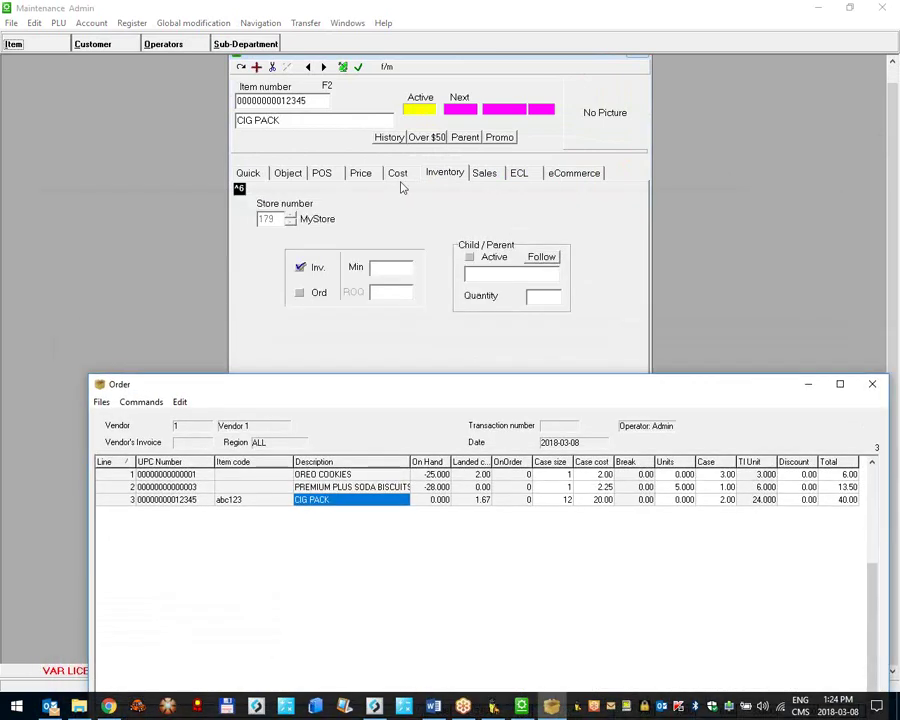
left_click(397, 172)
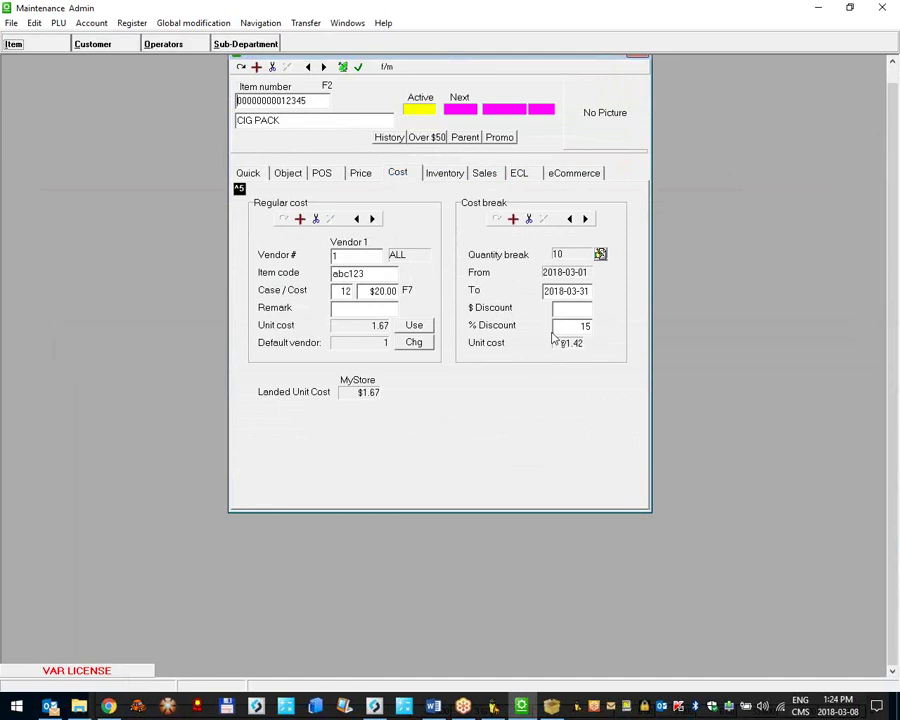
left_click(585, 218)
left_click(585, 219)
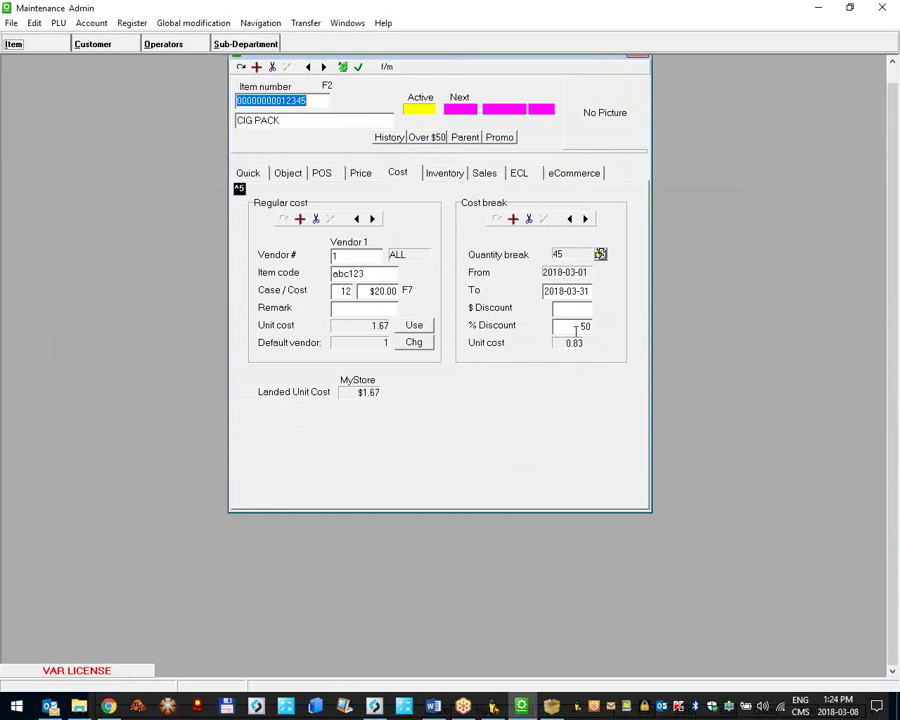
left_click(569, 219)
left_click(569, 219)
left_click(816, 7)
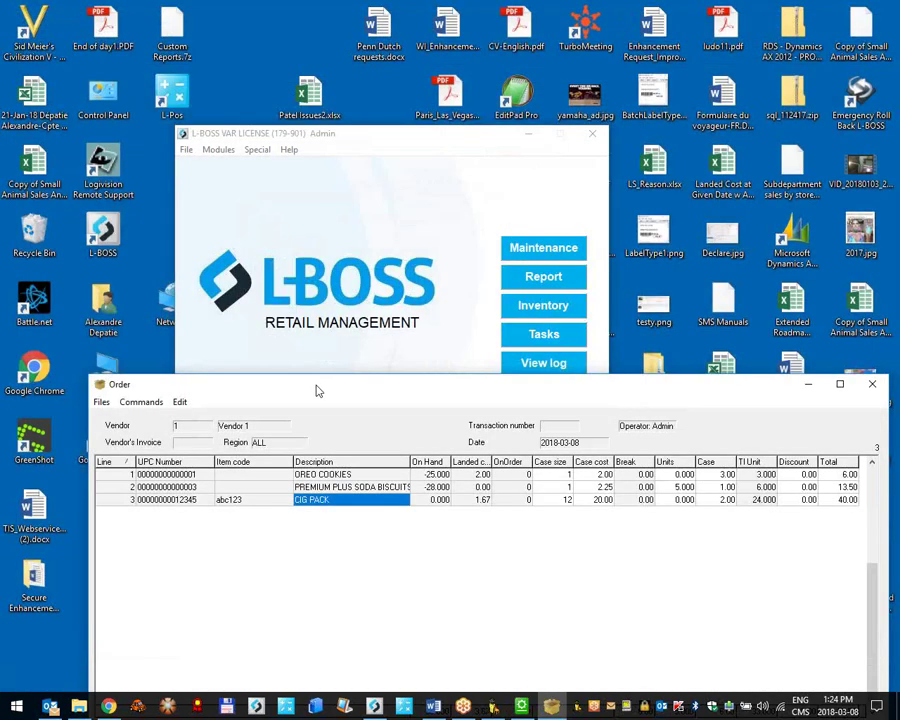
Step: Maximize the order and set CIG PACK to 30 cases plus 30 units
double_click(316, 390)
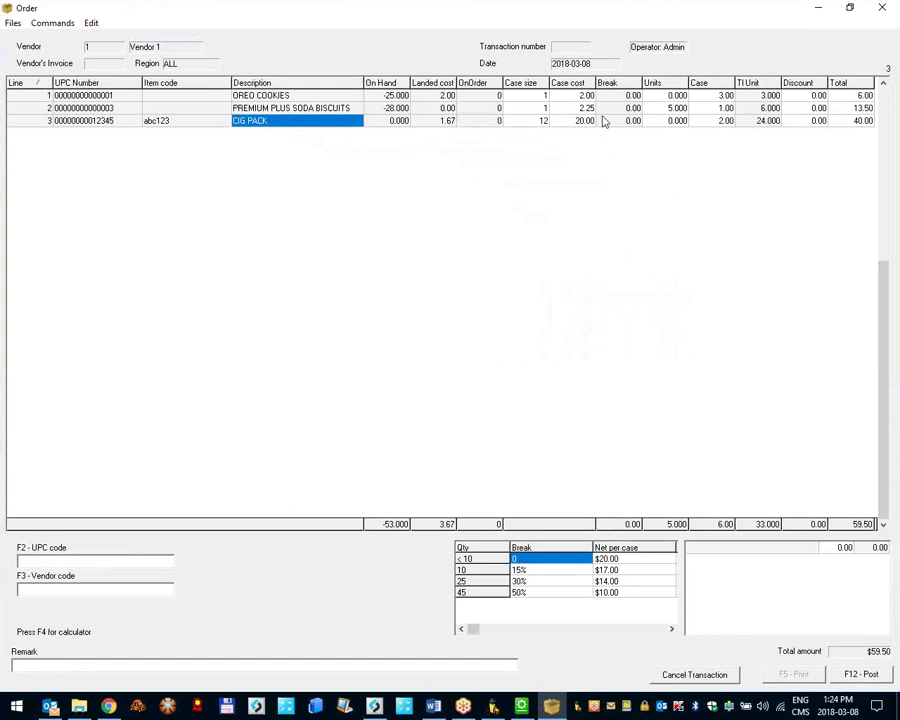
left_click(713, 122)
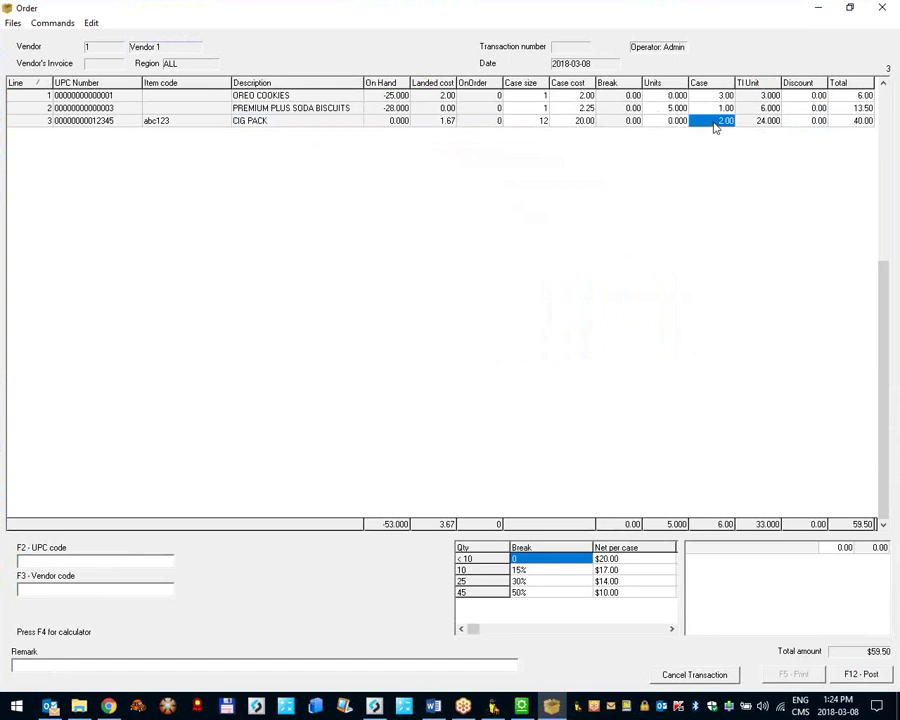
left_click(716, 122)
key("Return")
left_click(725, 96)
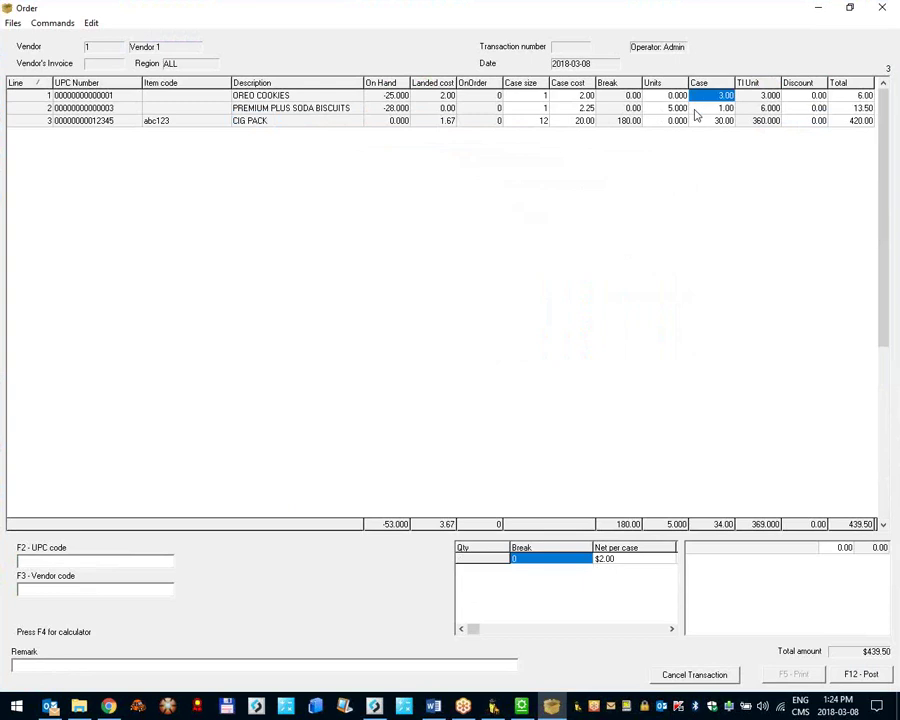
left_click(703, 121)
left_click(675, 121)
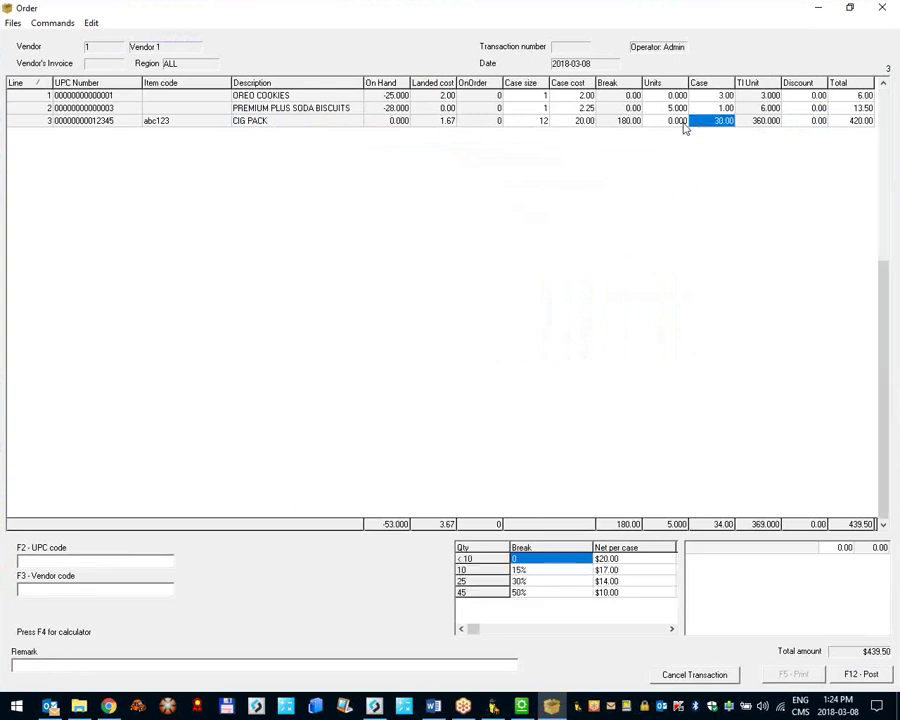
type("30")
key("Return")
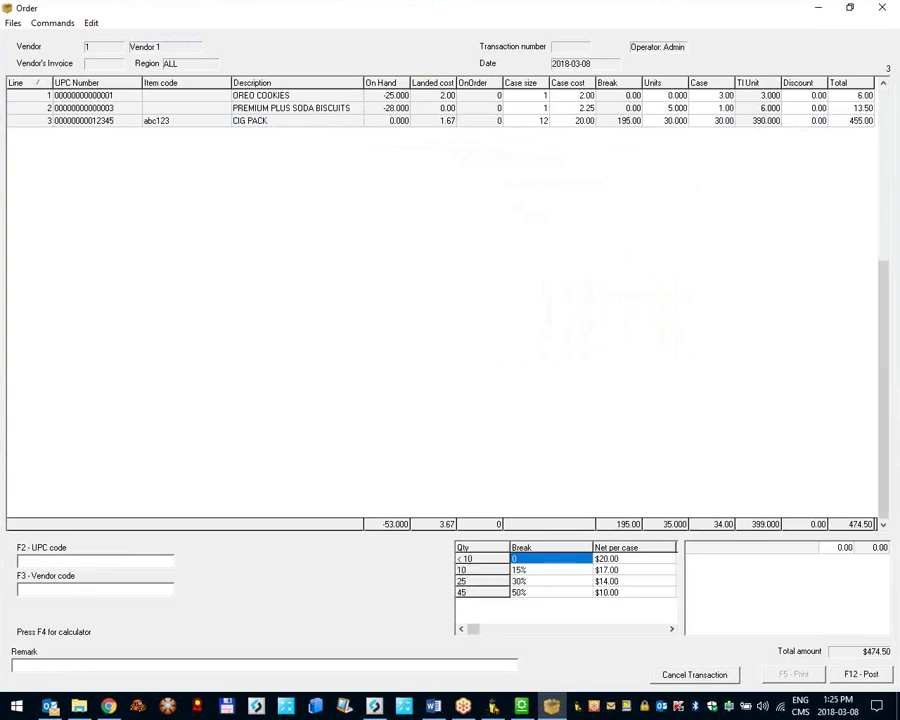
type("2")
key("Return")
left_click(859, 122)
Step: Add IGA SALAD DRESSING by UPC 4 with 5 cases
left_click(68, 562)
type("4")
key("Return")
type("5")
key("Return")
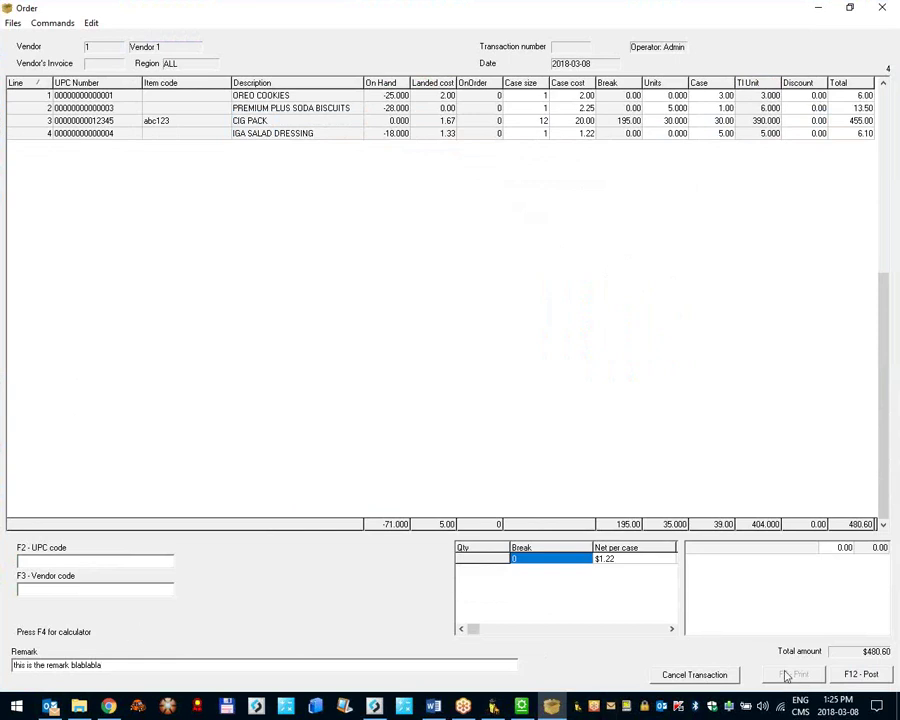
Step: Post the Vendor 1 order and check Vendor 1's account under PLU > Vendor
left_click(858, 674)
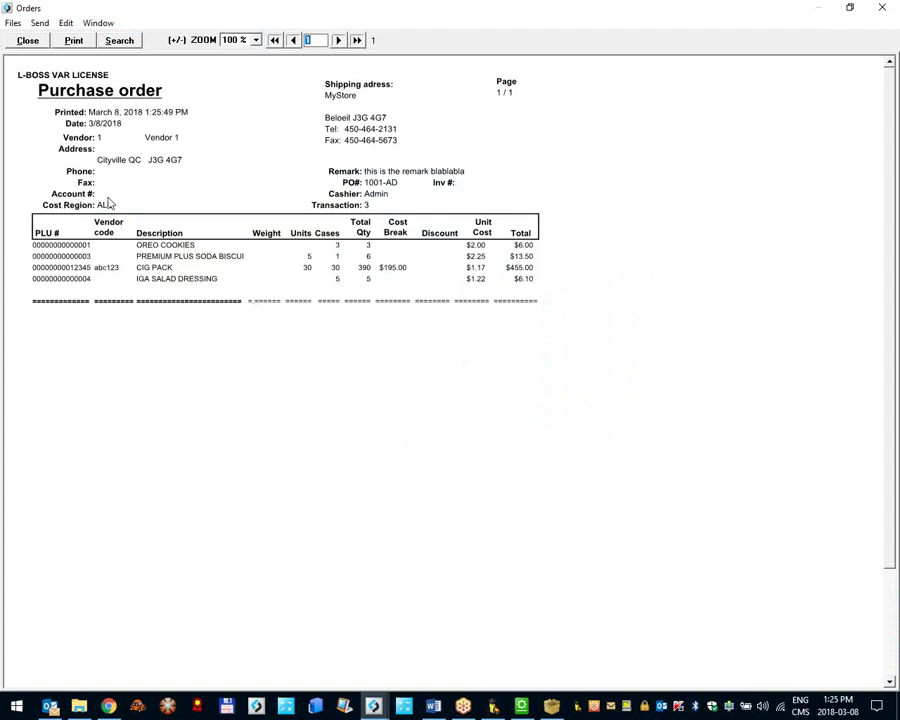
left_click(521, 706)
left_click(58, 24)
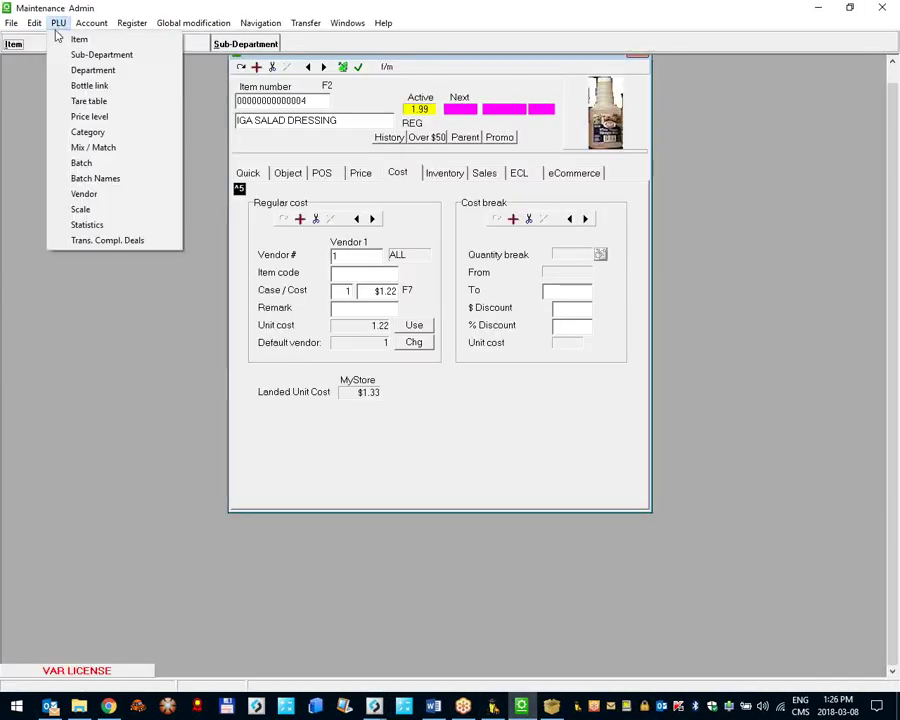
left_click(74, 194)
left_click(251, 168)
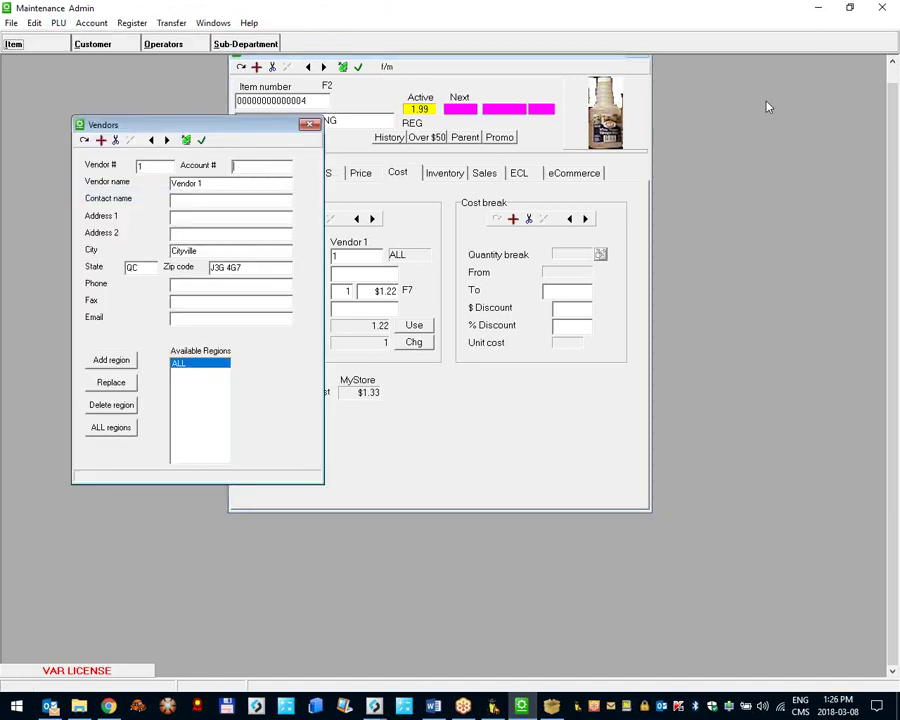
Step: Scroll through the PO 1001-AD purchase order preview totalling $480.60, then close it
left_click(816, 9)
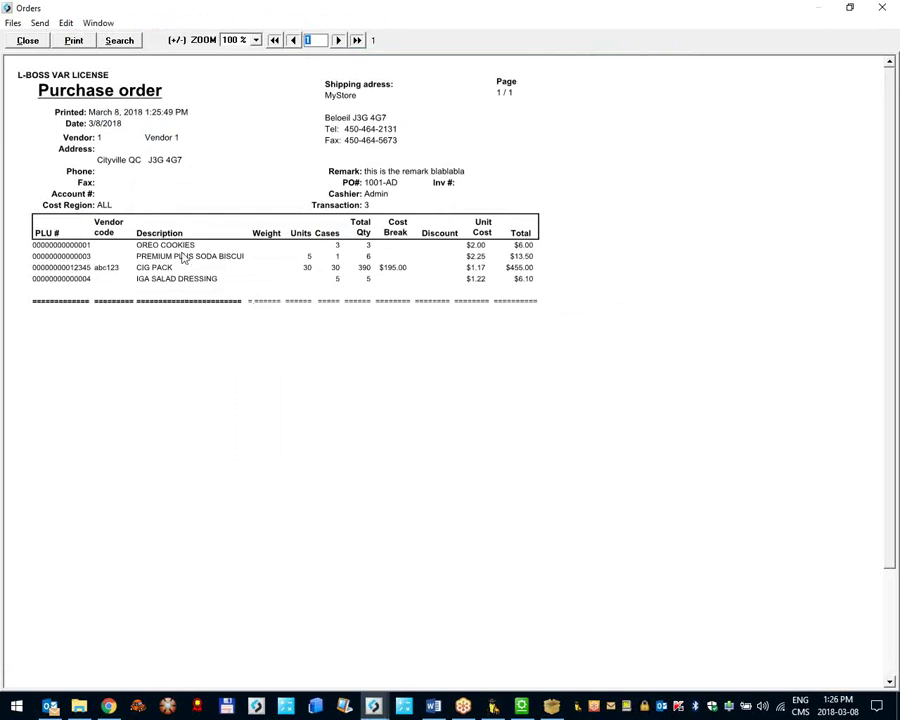
scroll(464, 372, "down", 3)
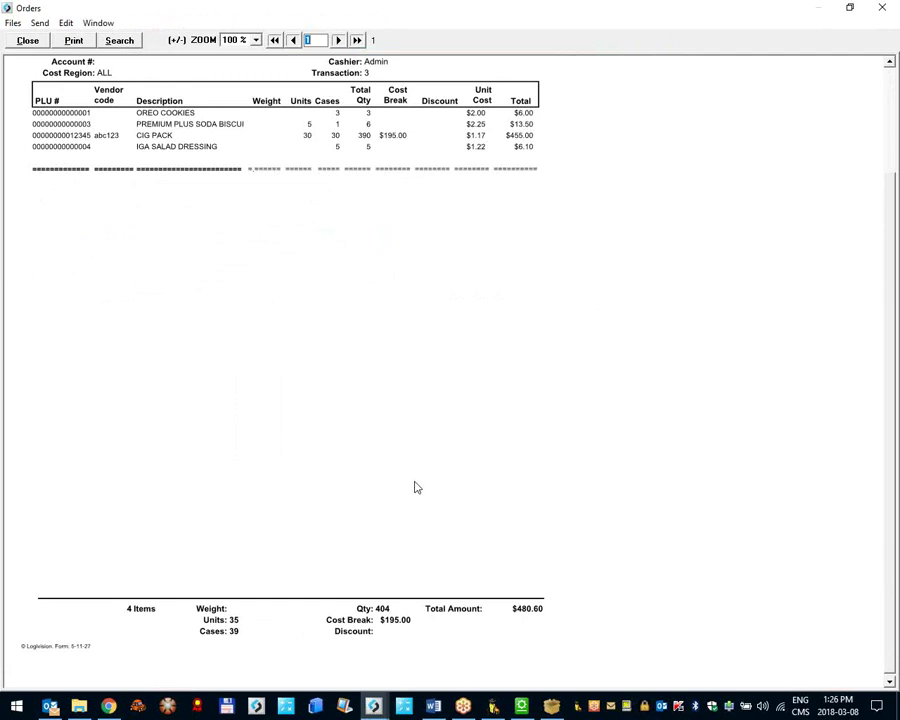
scroll(417, 487, "up", 3)
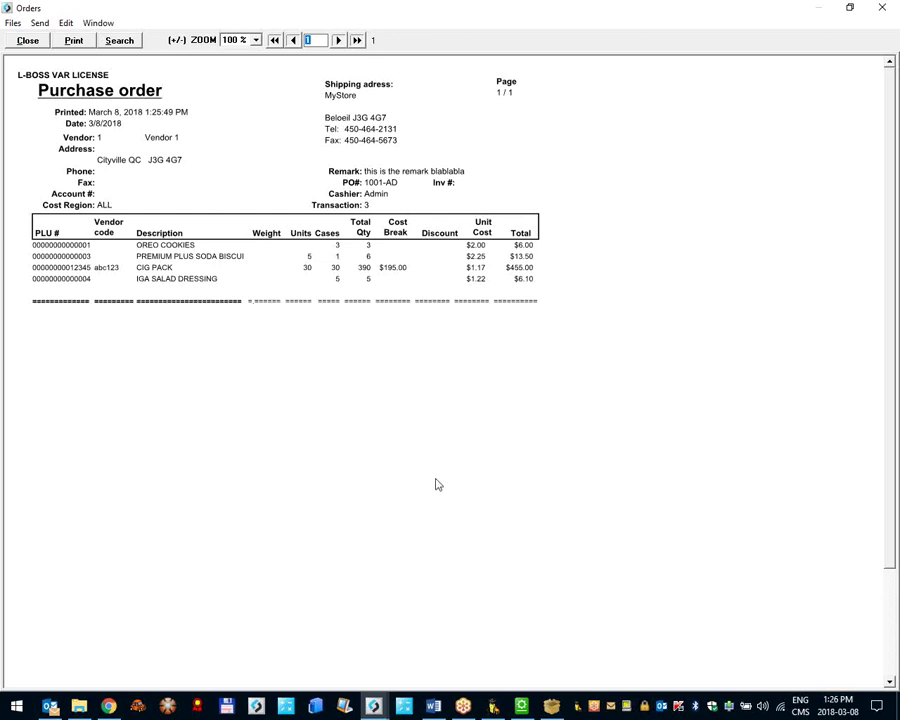
left_click(29, 41)
Step: Reopen posted order transaction 3, check CIG PACK quantities, and preview its purchase order
left_click(550, 316)
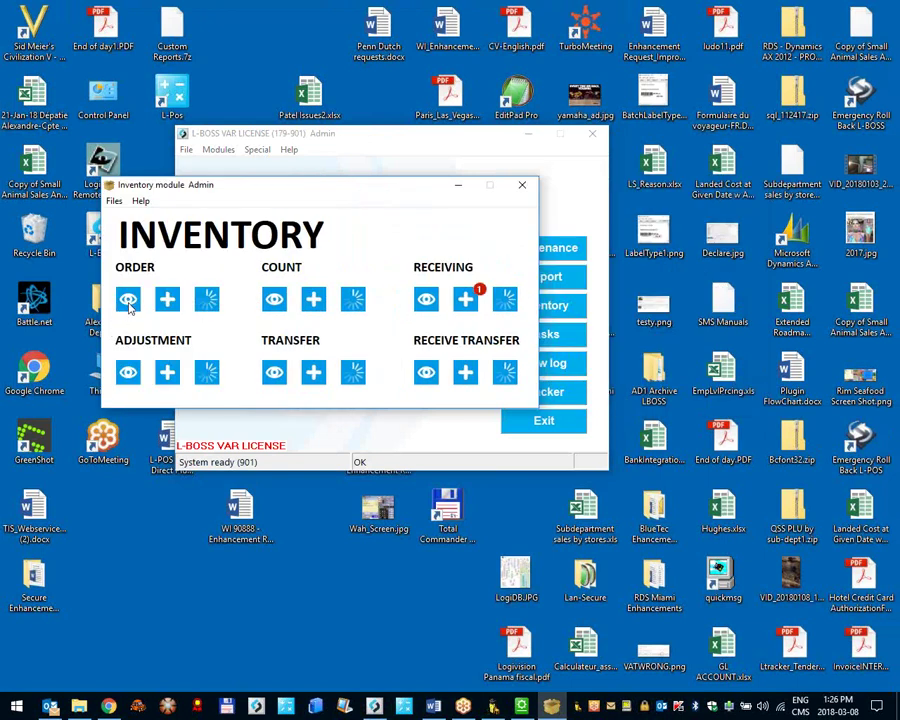
left_click(129, 301)
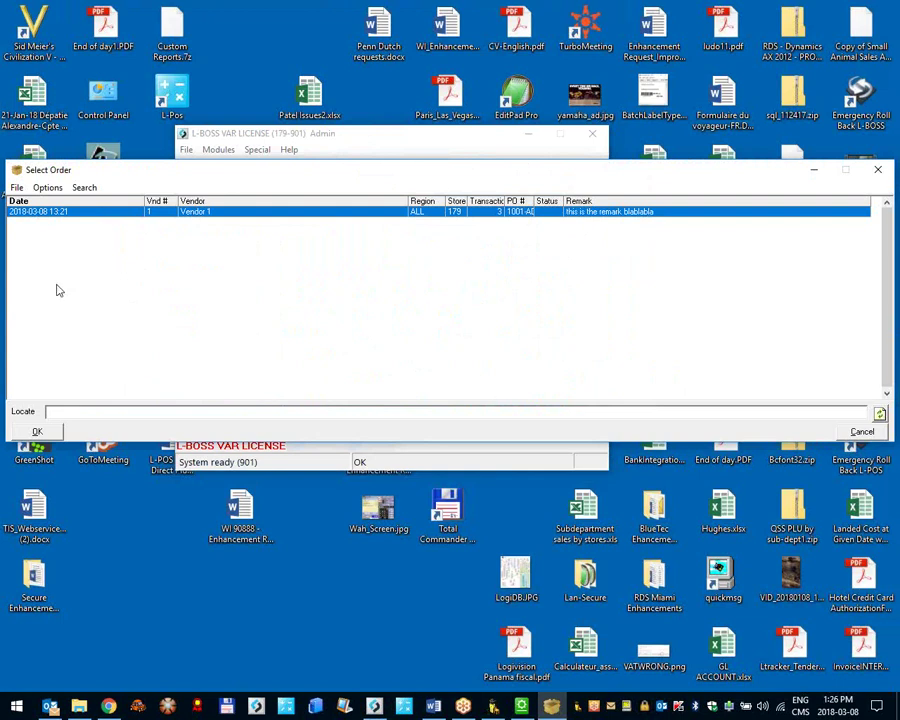
double_click(106, 214)
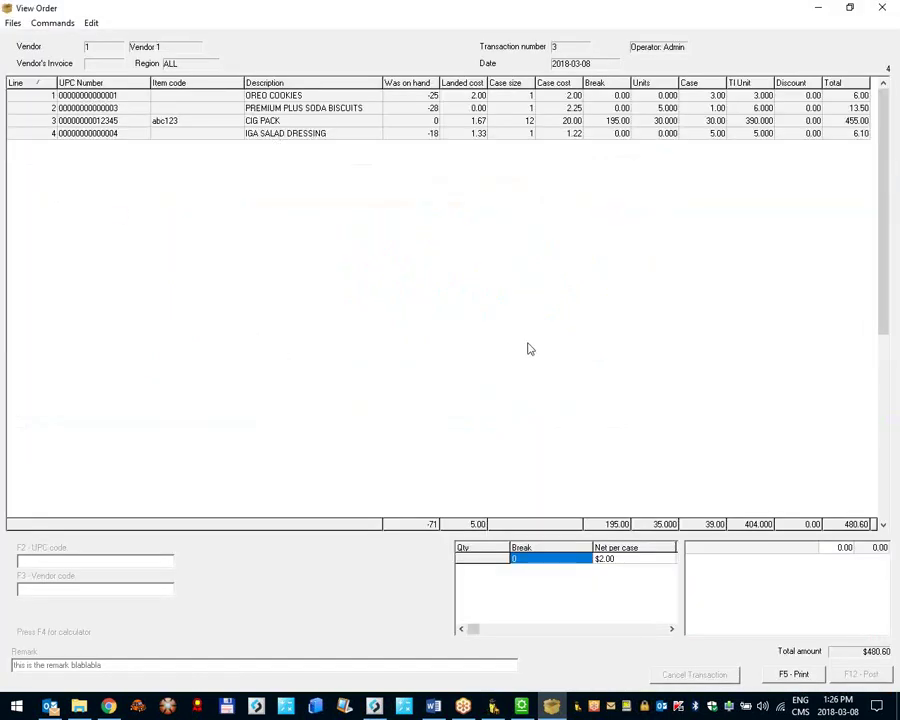
left_click(714, 121)
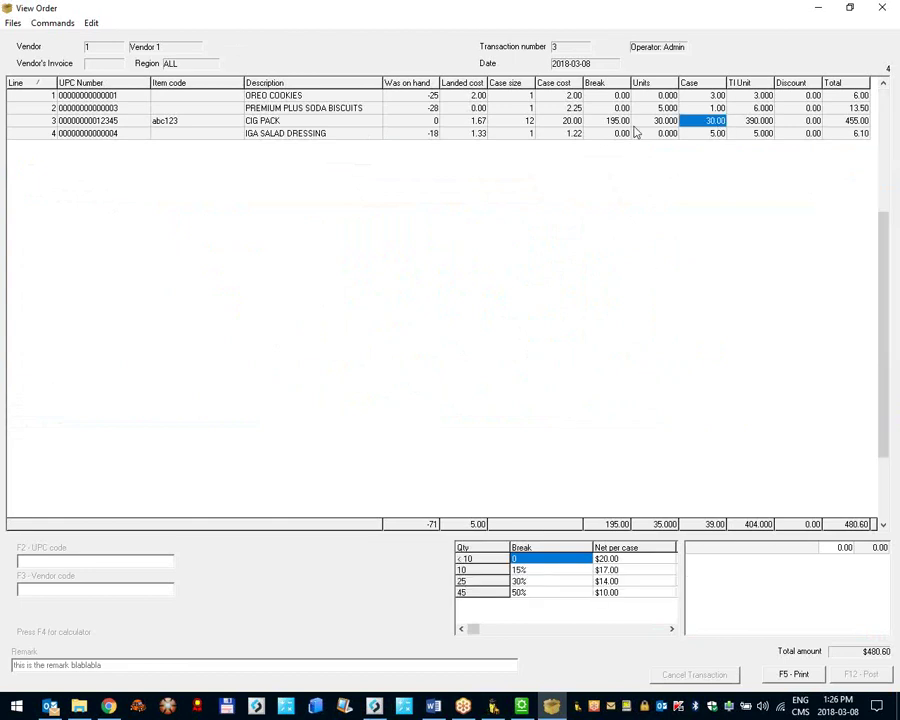
left_click(652, 121)
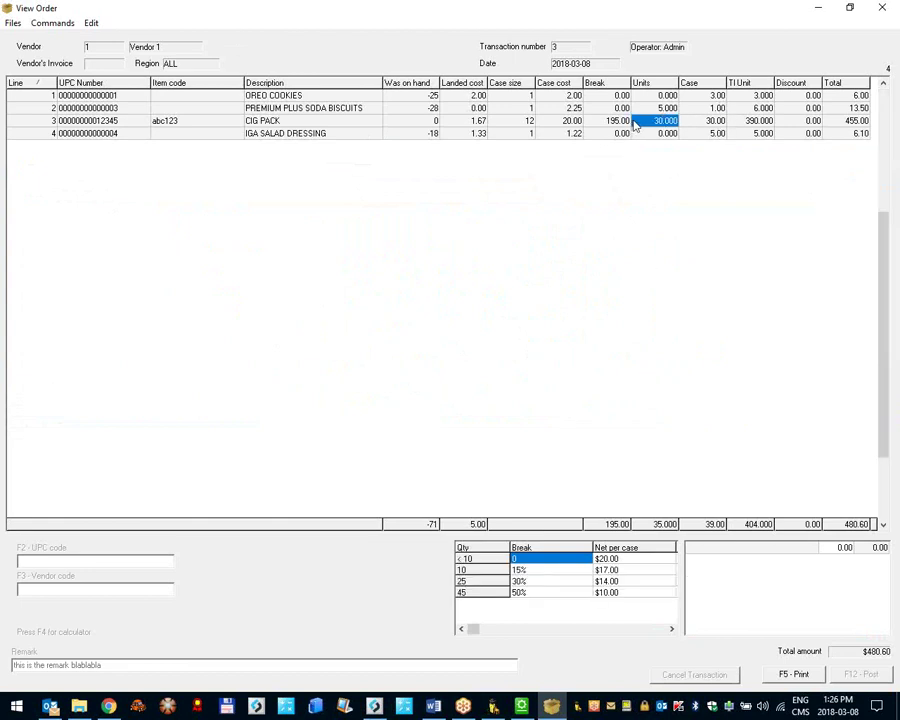
left_click(785, 679)
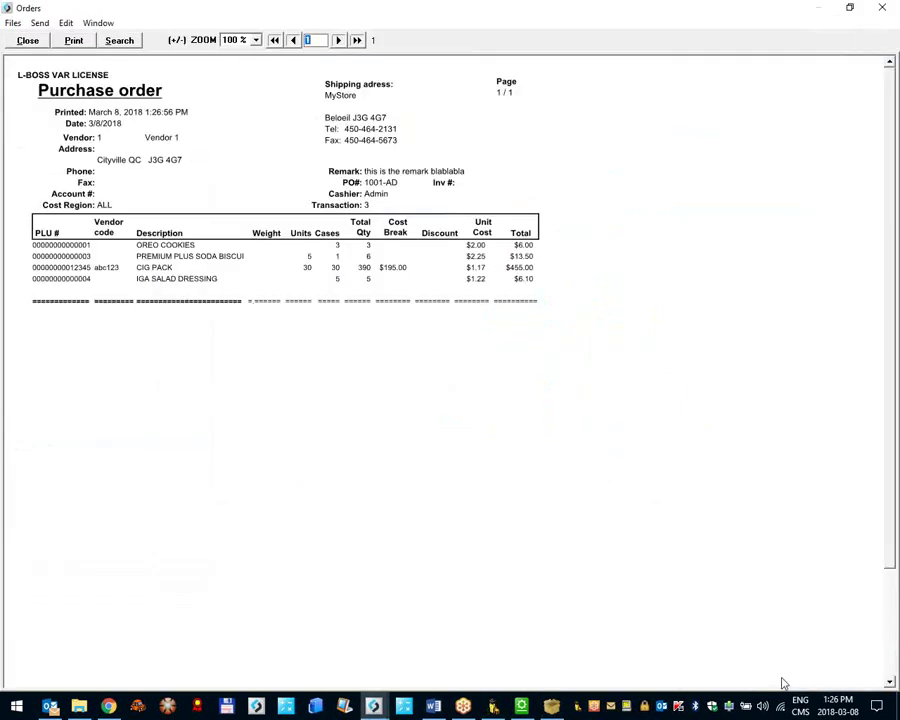
left_click(29, 40)
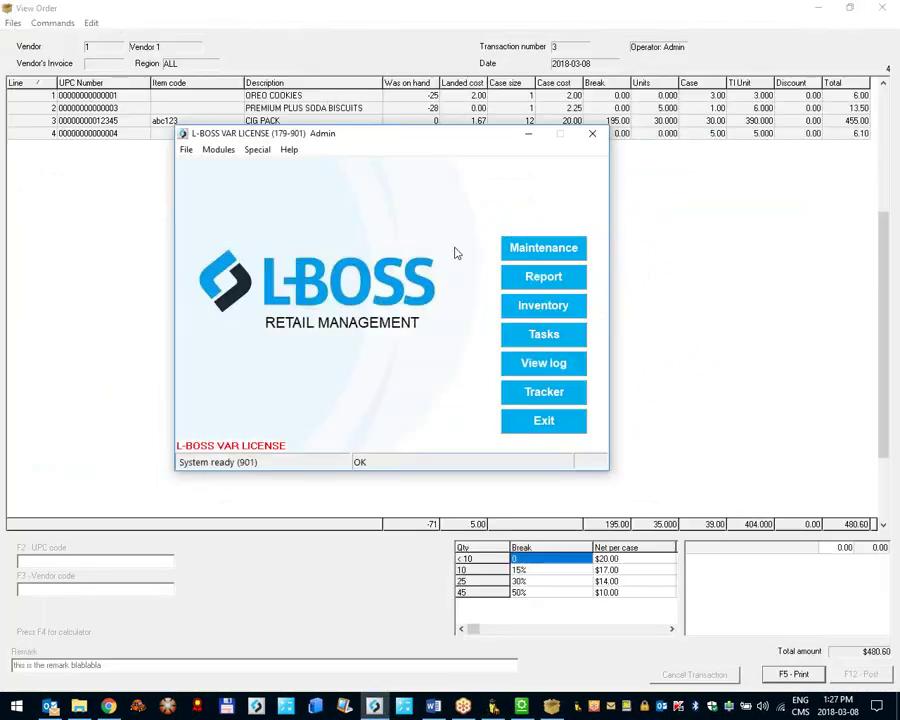
left_click(750, 245)
Step: Close the order and vendor windows, show CIG PACK's Inventory tab, and enter item number 4
left_click(880, 7)
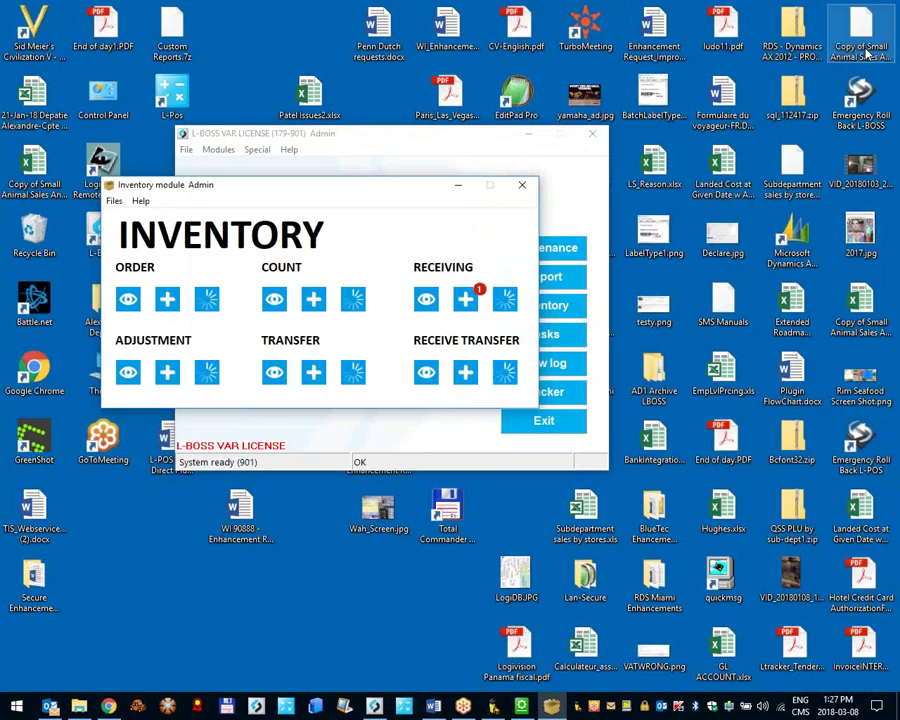
left_click(524, 185)
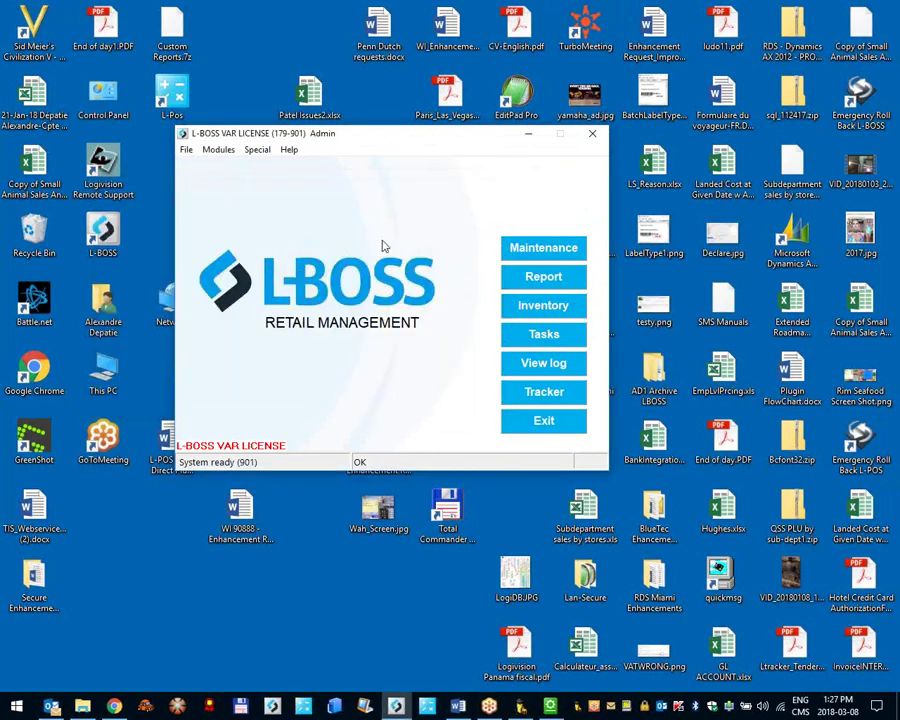
left_click(541, 247)
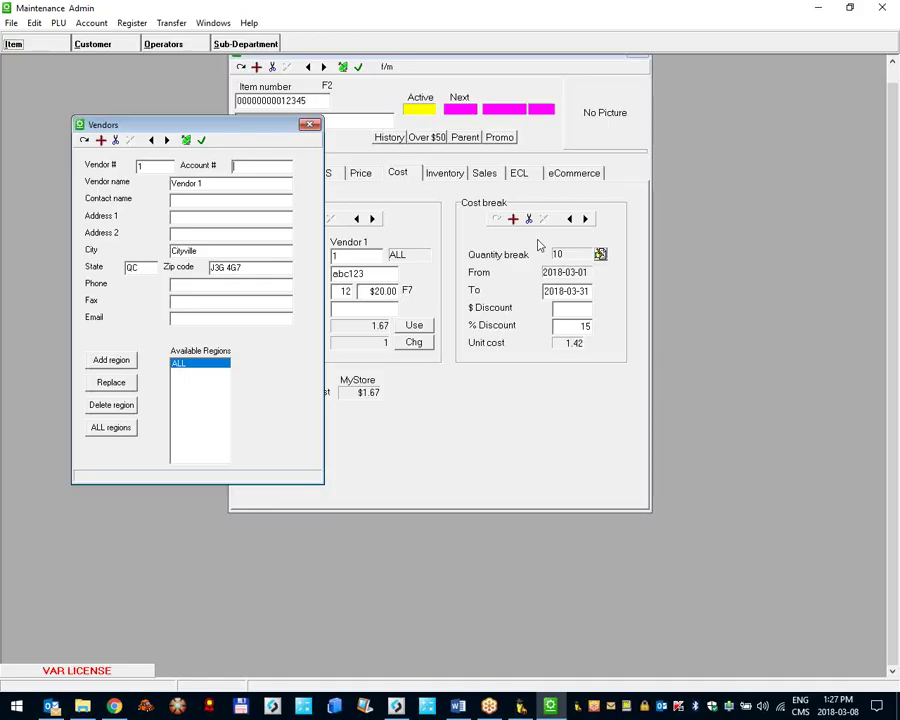
left_click(201, 140)
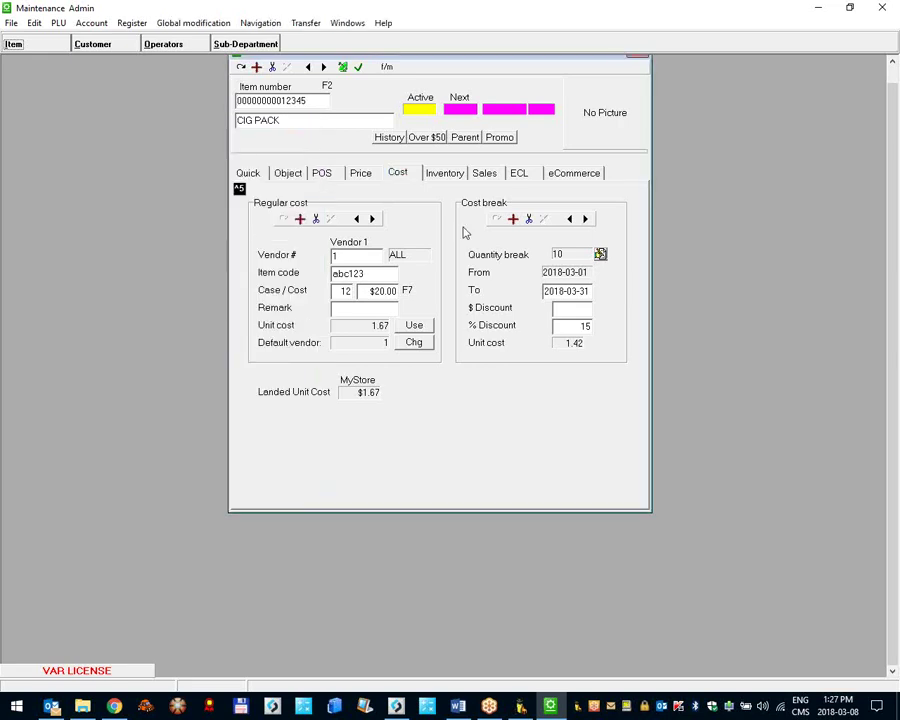
left_click_drag(538, 62, 542, 108)
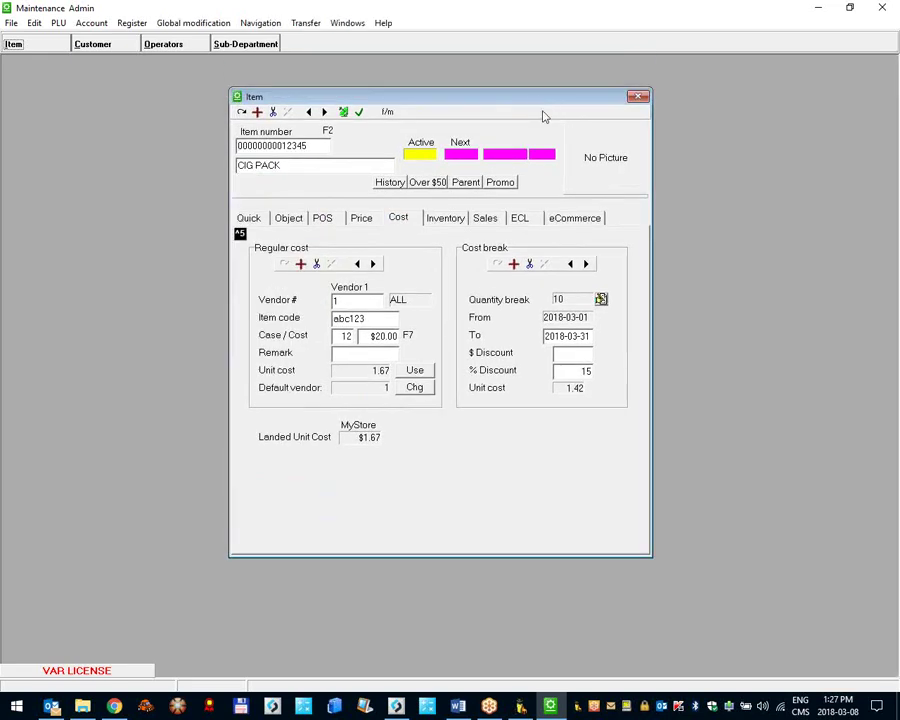
left_click(452, 221)
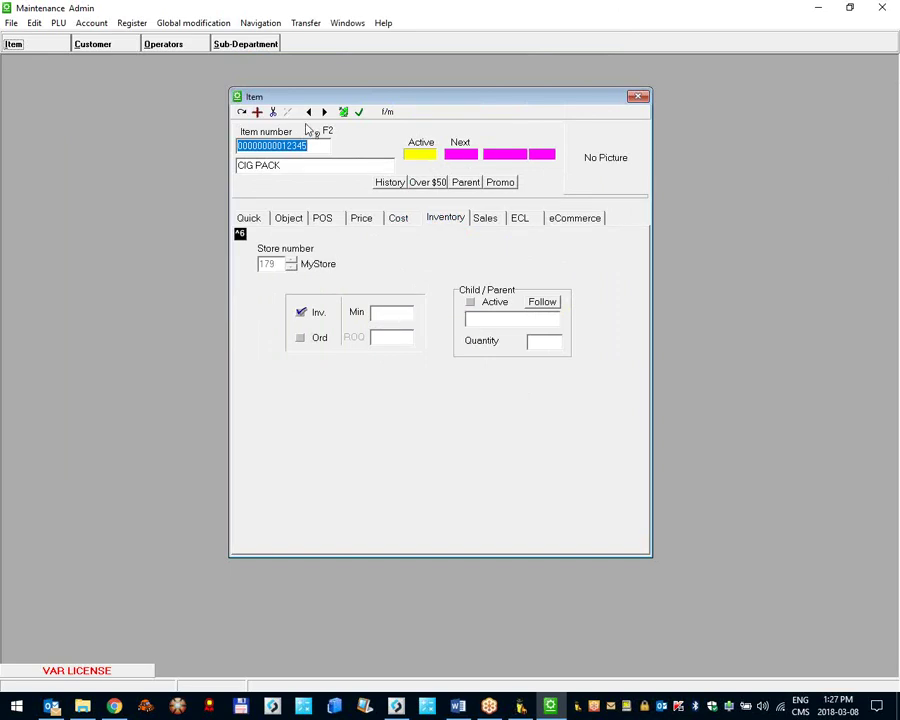
type("4")
key("Return")
Step: Open the IGA SALAD DRESSING record and review its minimum quantity 30 and reorder fields
left_click(441, 217)
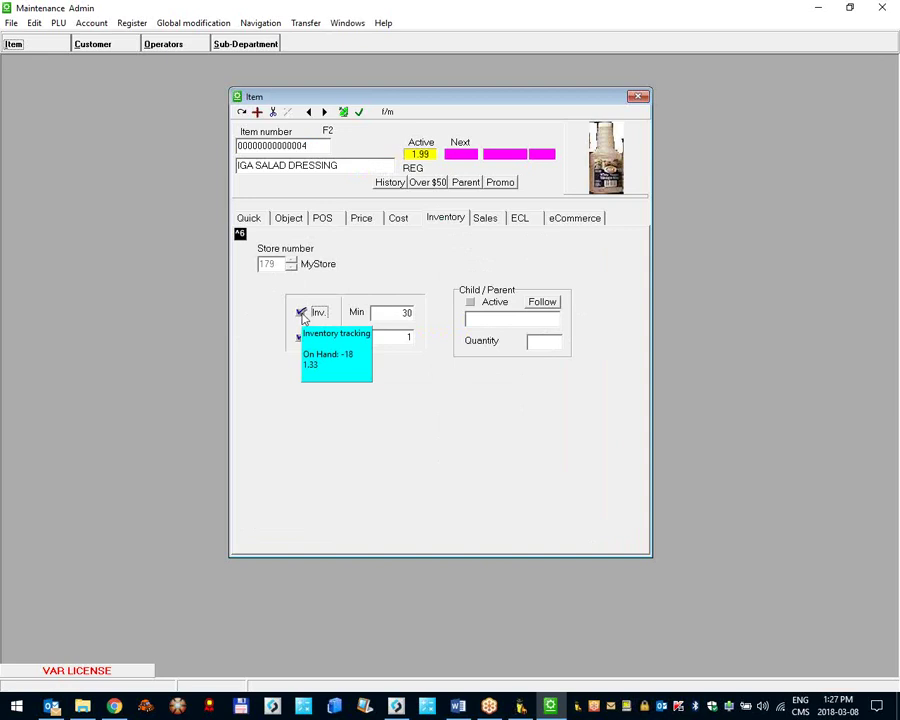
left_click(405, 313)
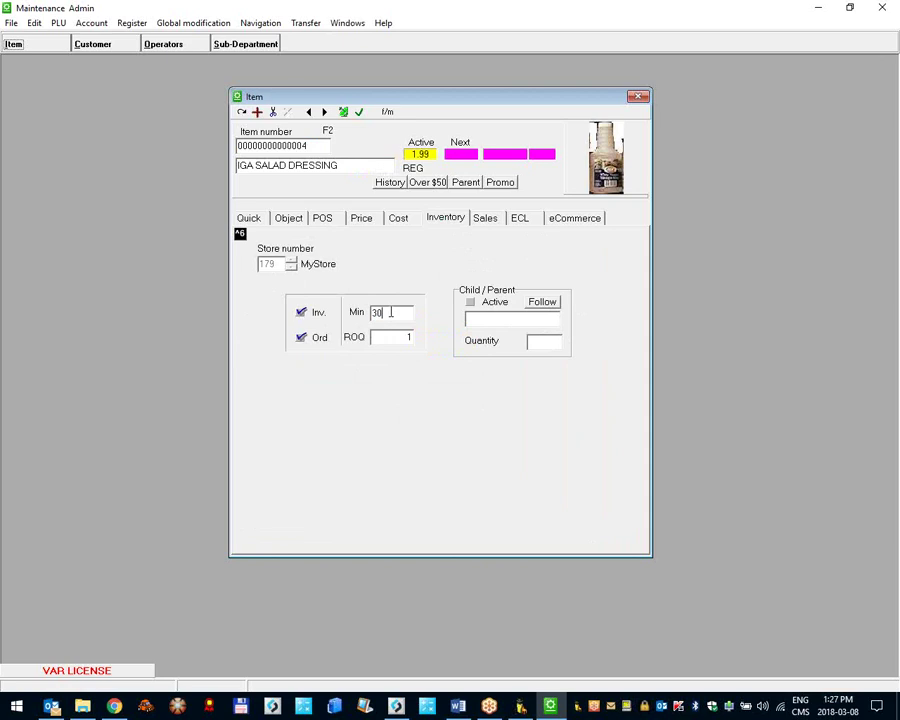
double_click(390, 313)
left_click(396, 340)
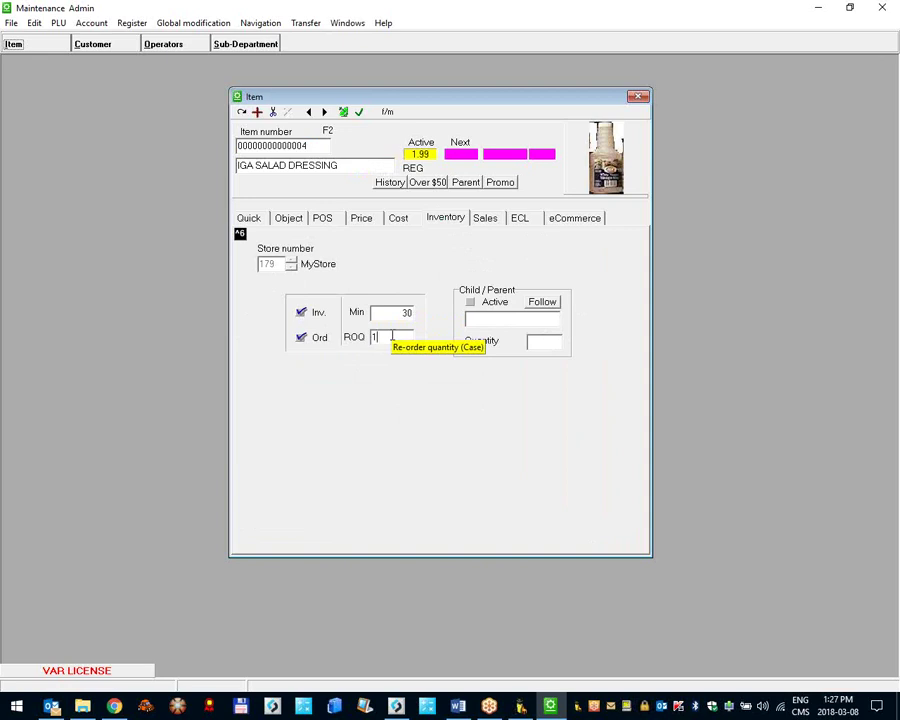
Step: Set the case size to 12 and the case cost to 11.22
left_click(406, 220)
left_click(345, 336)
type("2")
left_click(383, 338)
type("1")
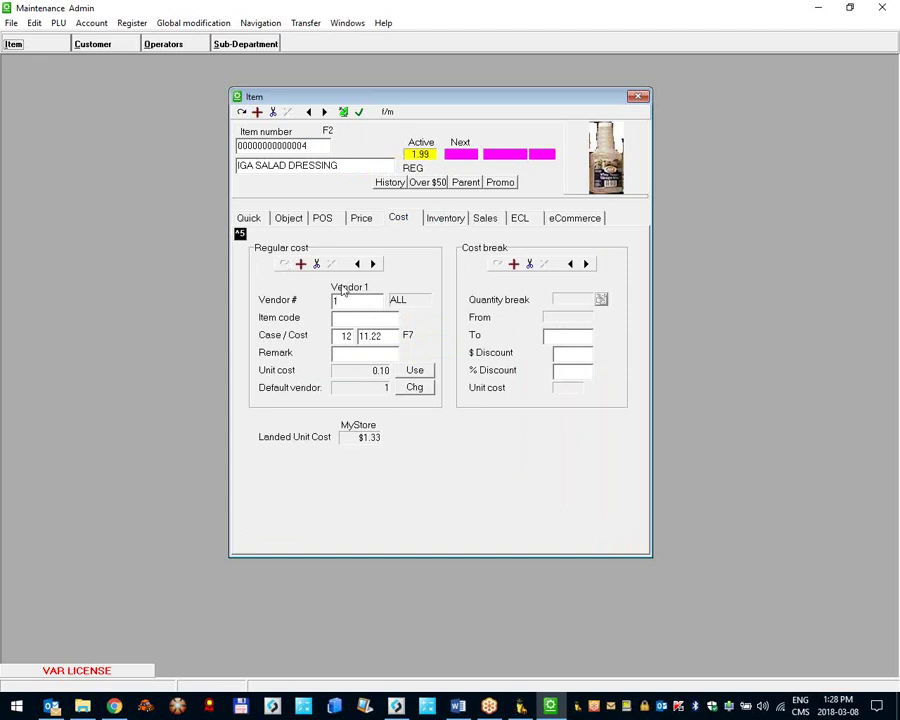
key("Return")
Step: Set the reorder quantity to 4, verify minimum 30, and minimize Maintenance
left_click(432, 221)
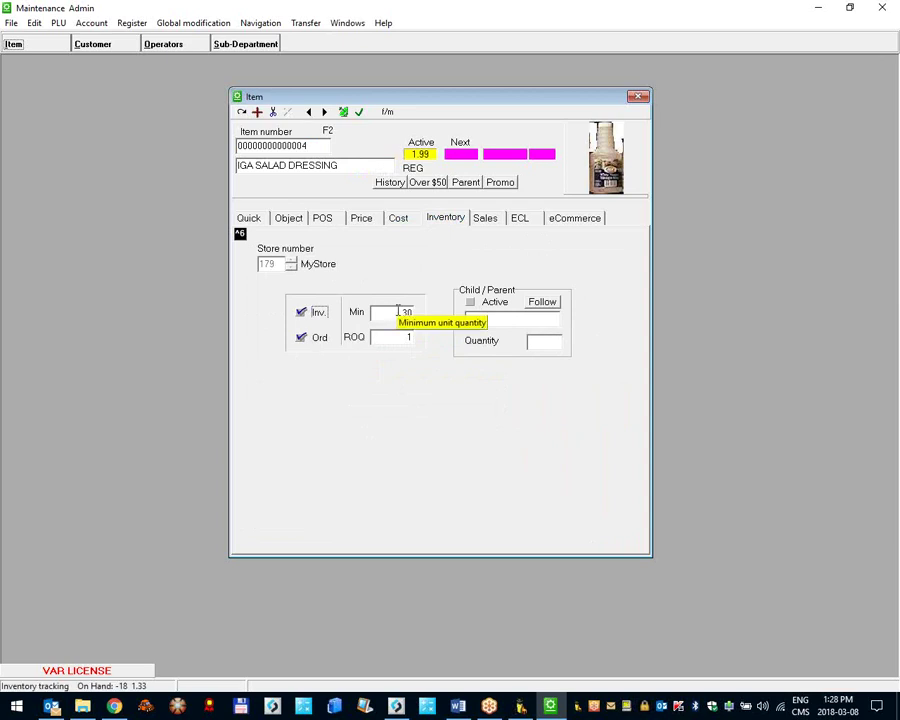
left_click(426, 335)
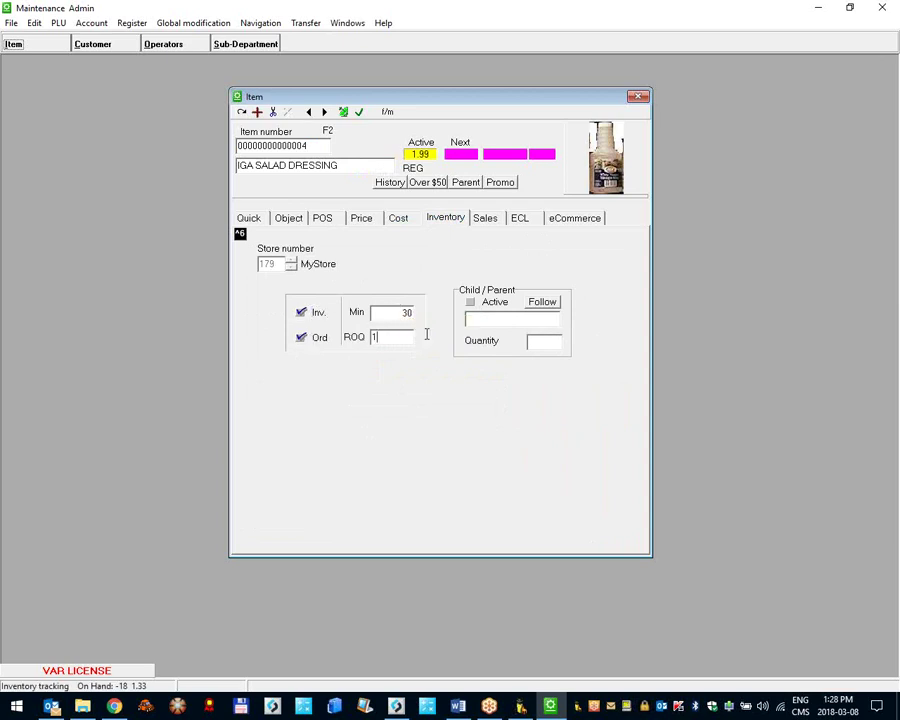
key("BackSpace")
key("Tab")
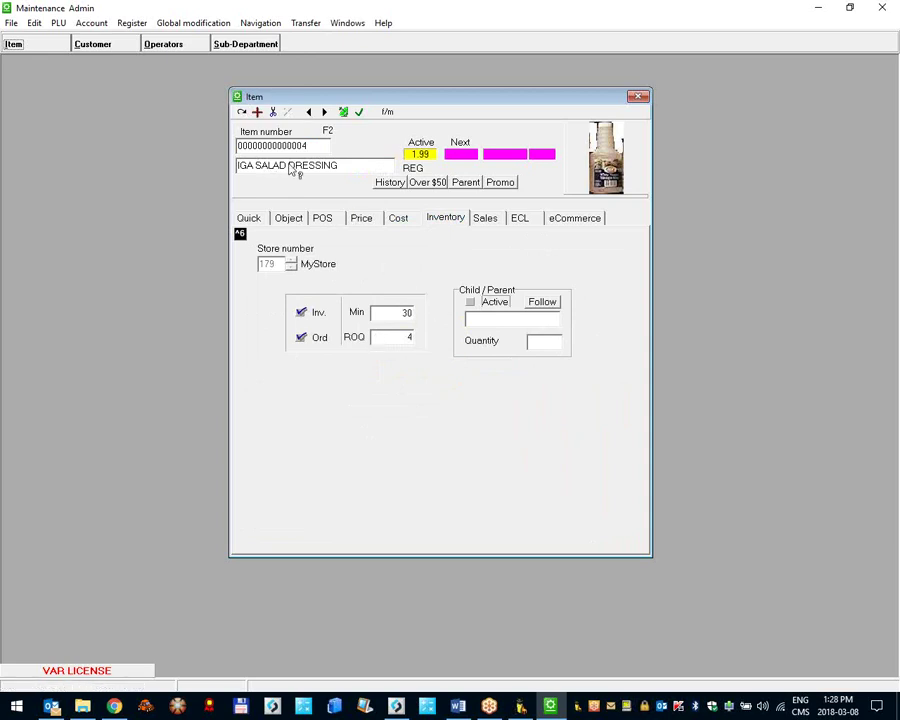
left_click(407, 310)
left_click(384, 340)
left_click(819, 7)
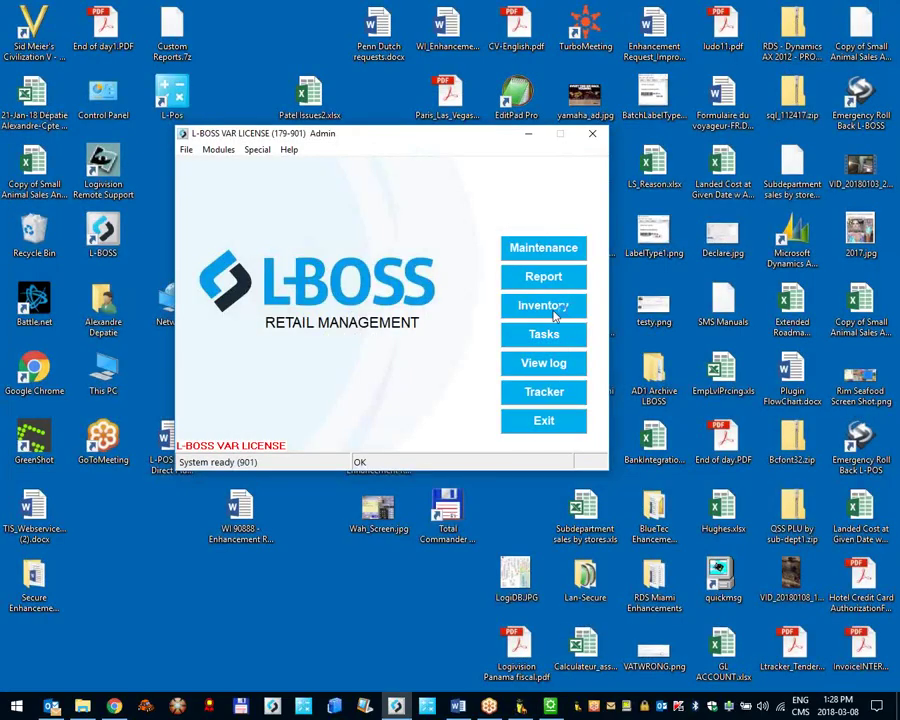
Step: Open the Inventory module and start a new purchase order with ORDER +
left_click(552, 307)
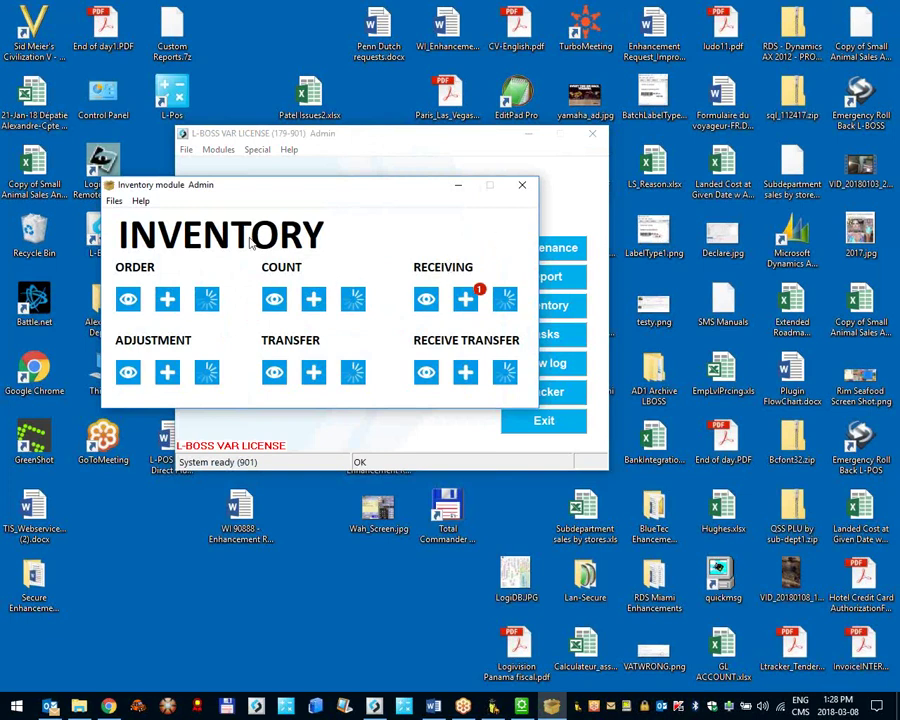
left_click(168, 304)
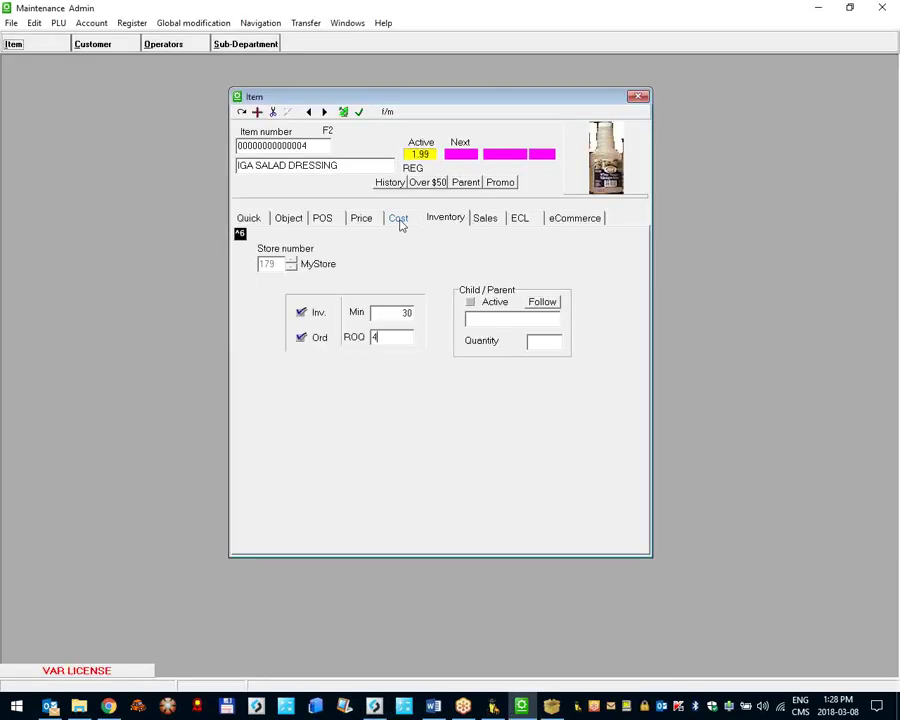
left_click(397, 219)
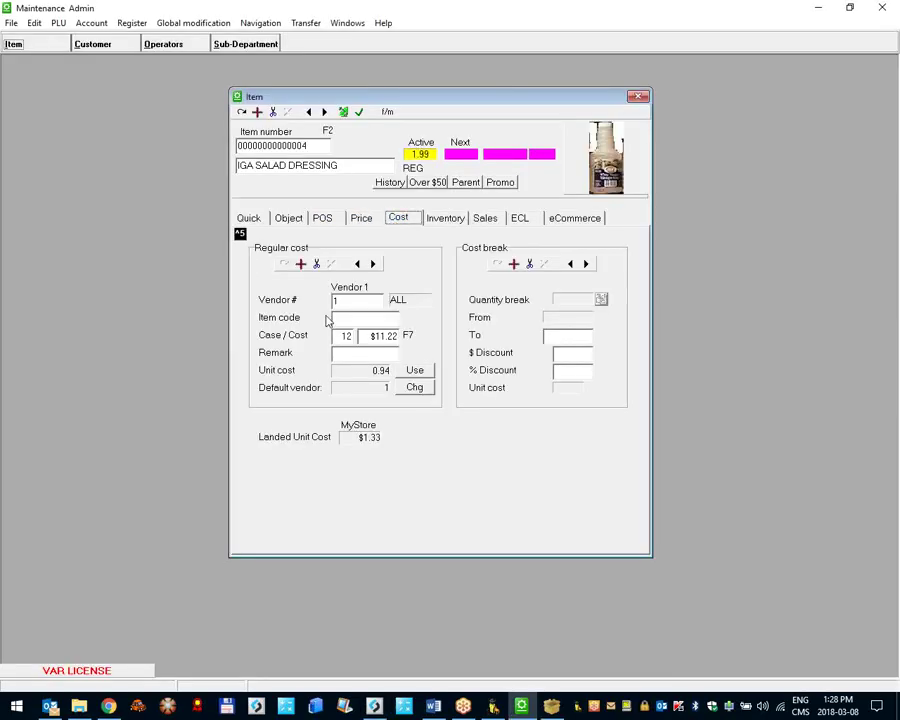
left_click(818, 7)
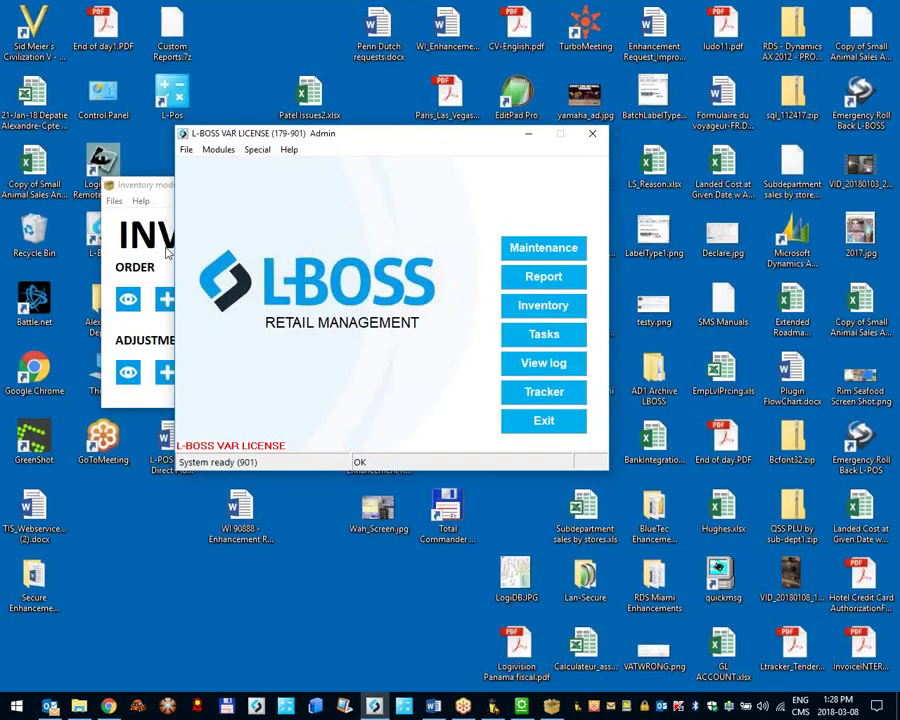
left_click(168, 300)
left_click(168, 301)
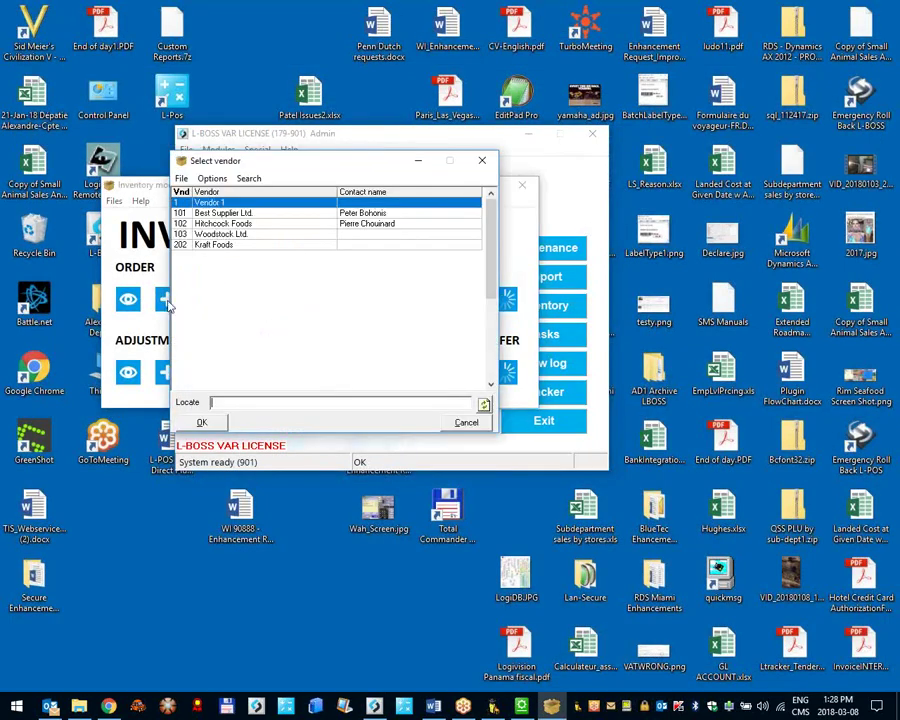
Step: Create purchase order 1003 for Vendor 1 and maximize the order window
double_click(196, 205)
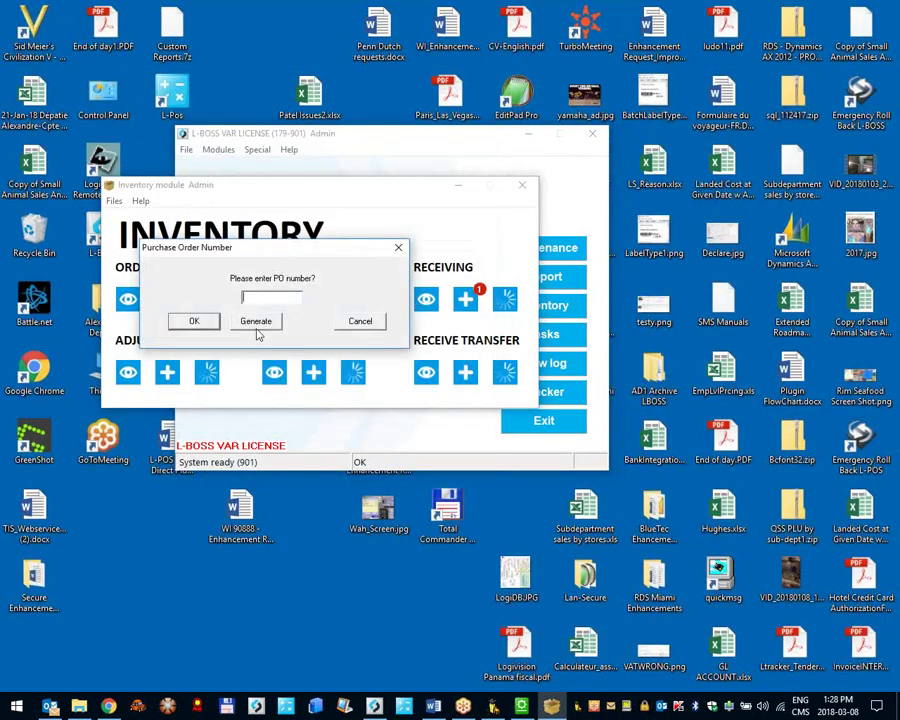
left_click(257, 322)
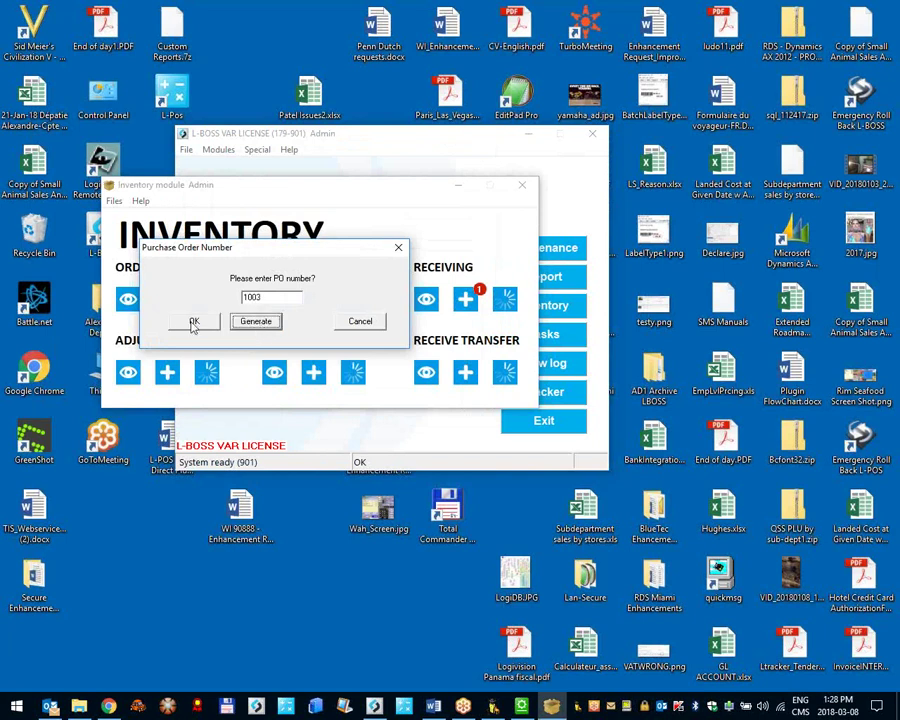
left_click(195, 323)
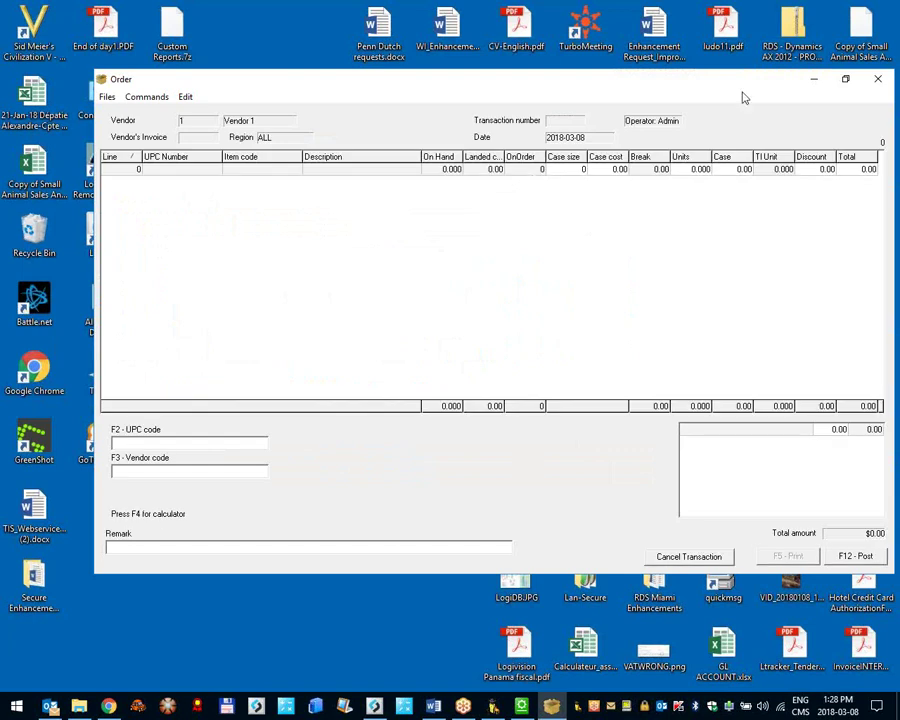
left_click(843, 79)
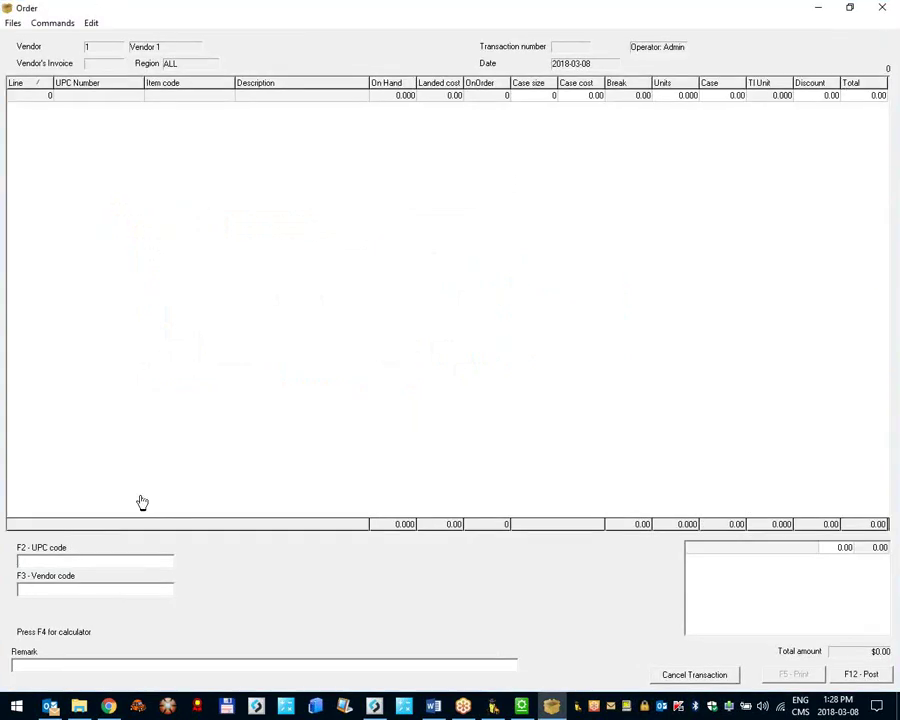
left_click(51, 23)
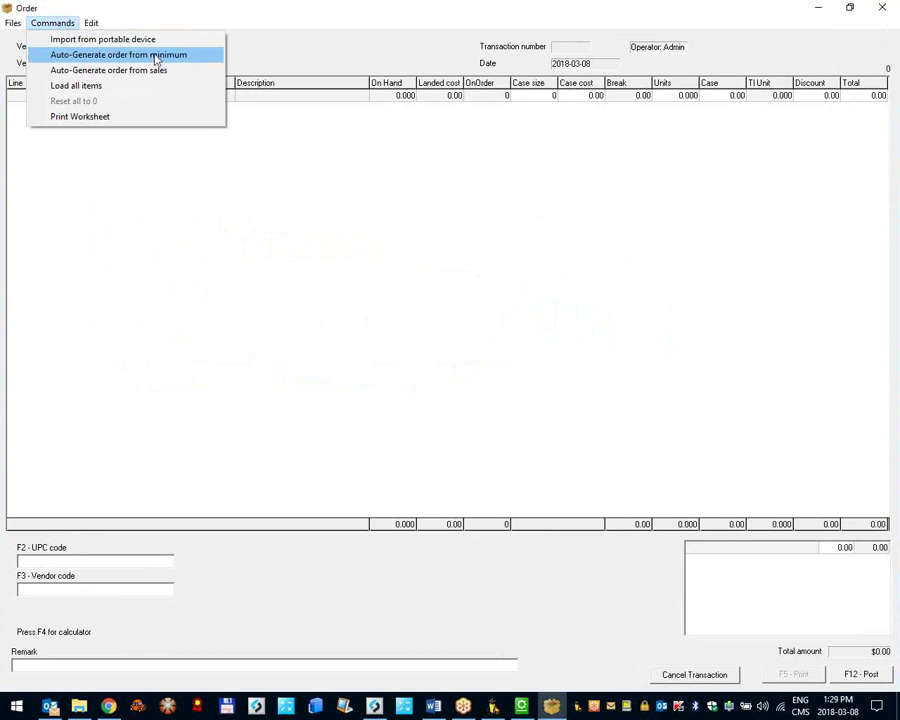
Step: Auto-generate the Vendor 1 order from item minimums and open the IGA SALAD DRESSING item record
left_click(155, 56)
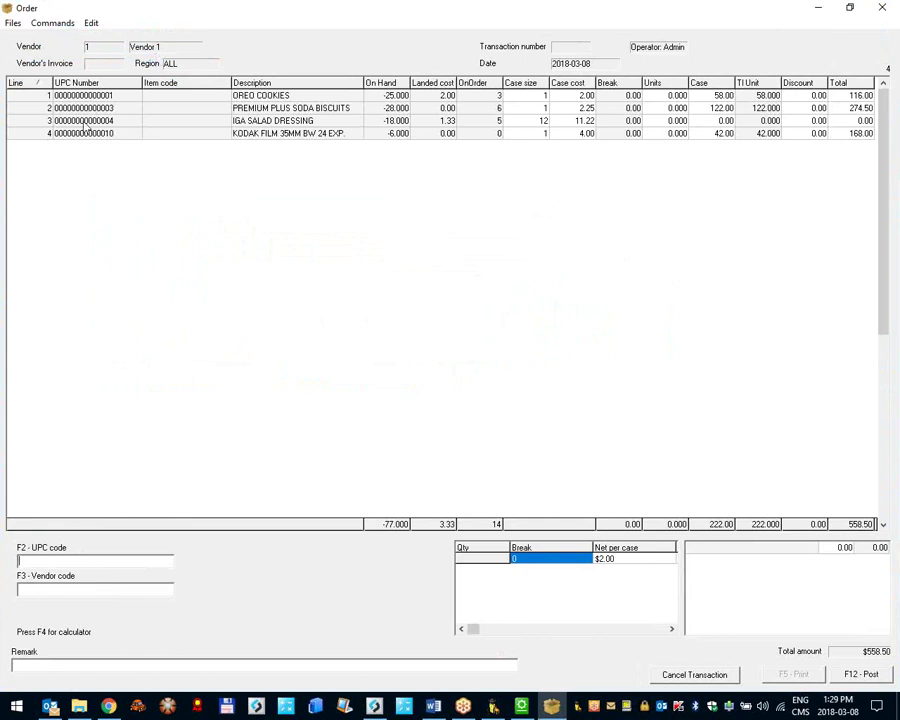
left_click(320, 121)
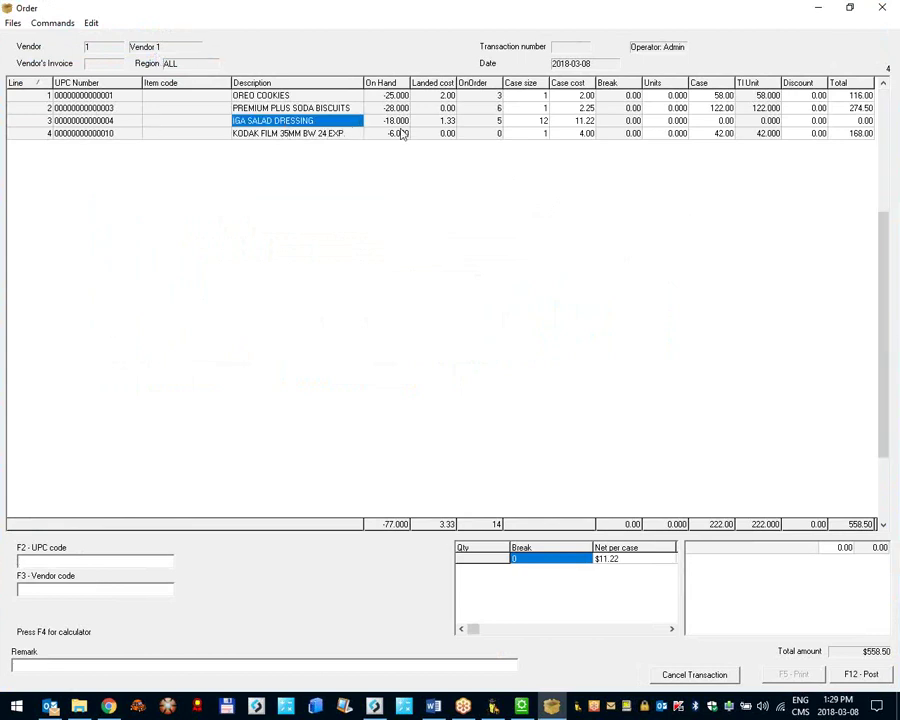
left_click(398, 122)
double_click(398, 122)
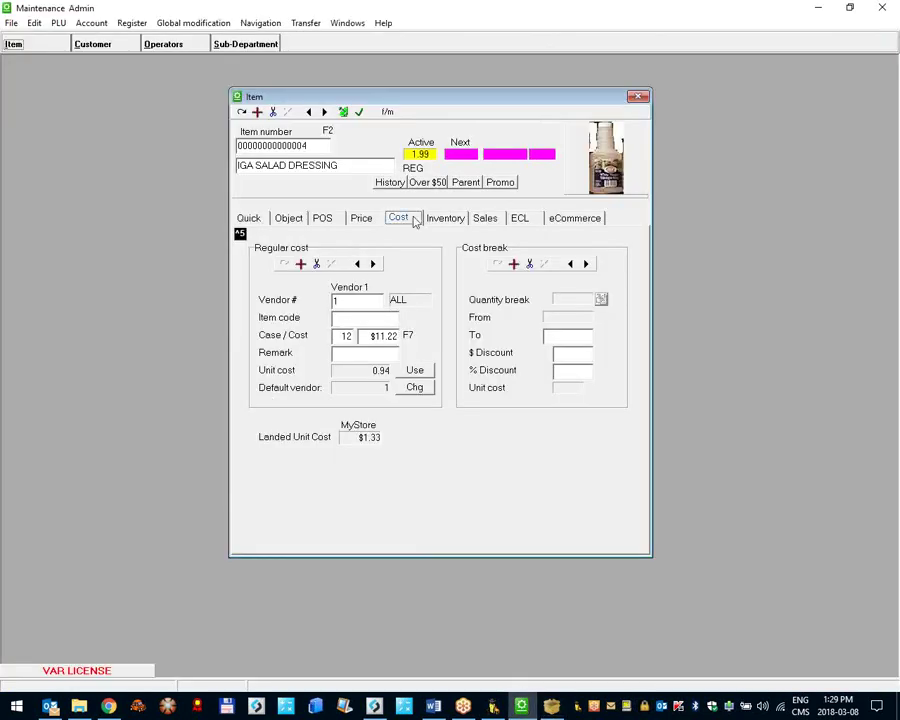
key("ctrl+6")
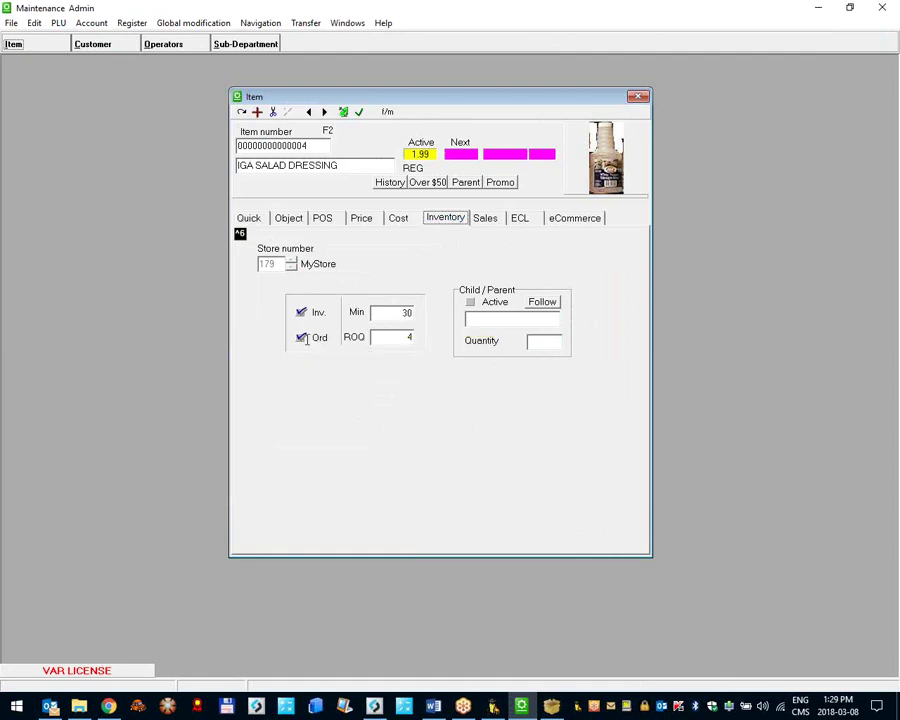
Step: Compare IGA SALAD DRESSING's case and TI Unit quantities with its item record, then close Maintenance
left_click(815, 12)
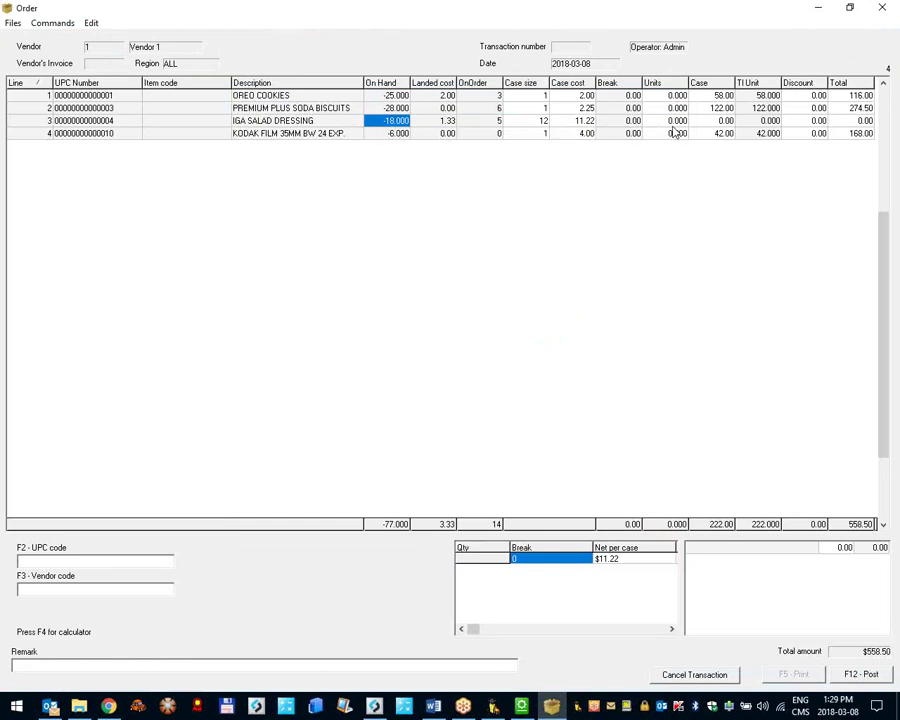
left_click(710, 123)
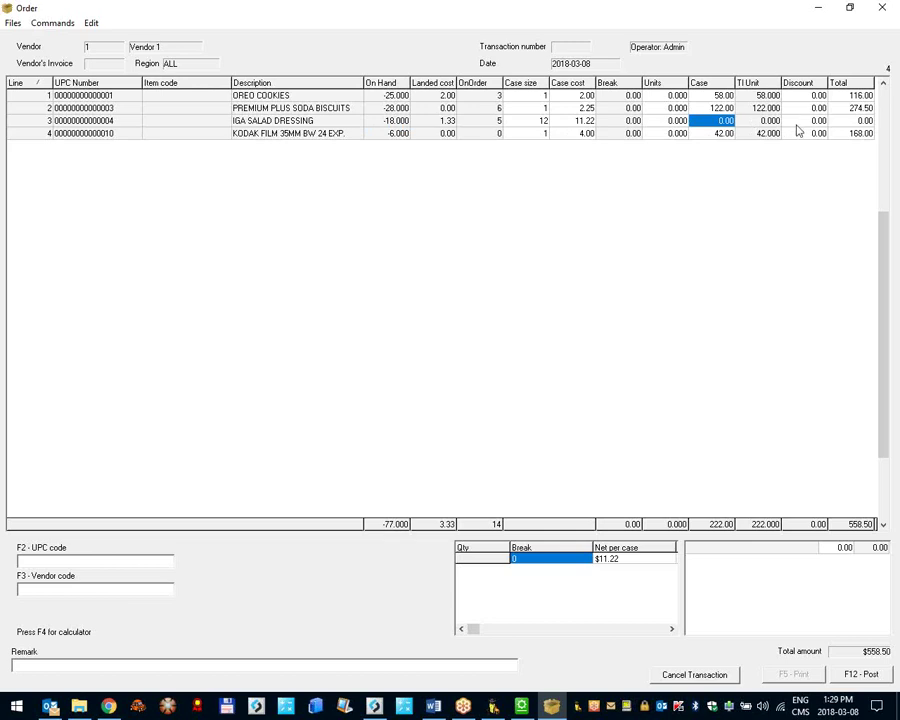
left_click(764, 124)
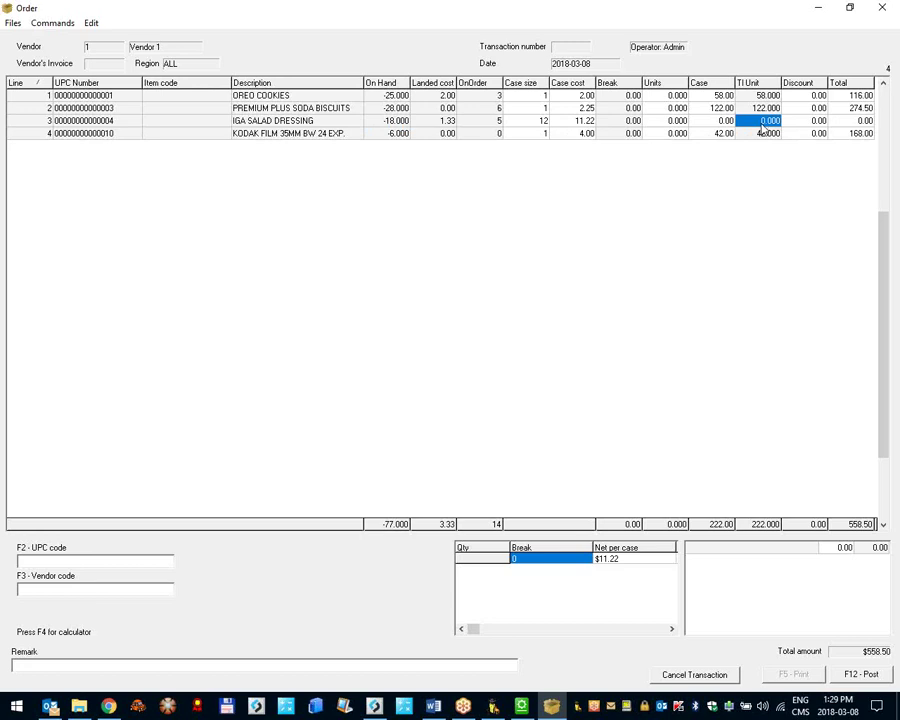
left_click(729, 126)
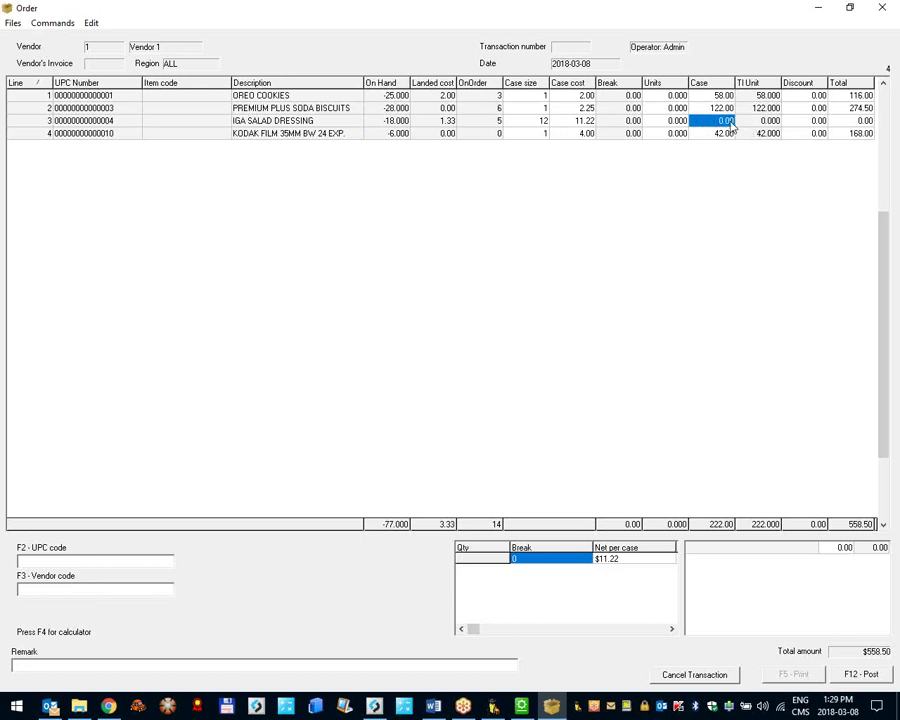
mouse_move(522, 707)
left_click(520, 707)
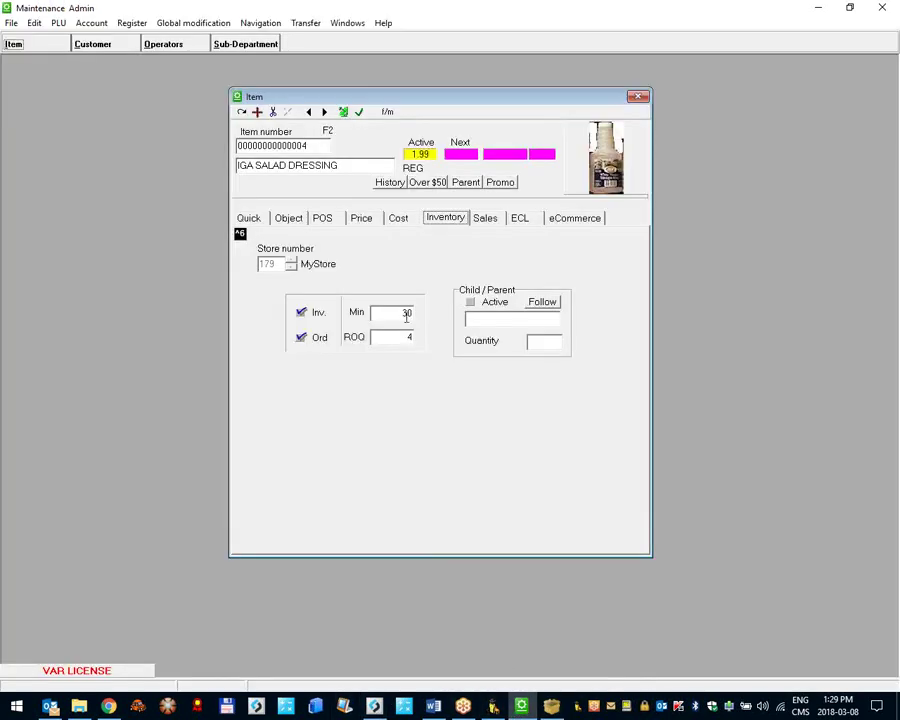
mouse_move(305, 316)
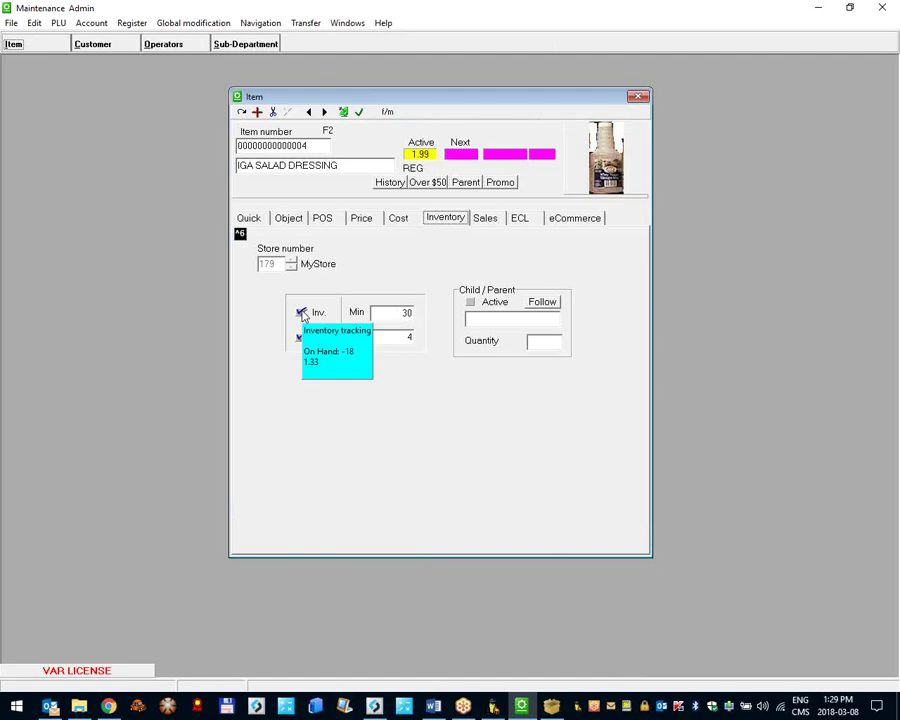
left_click(882, 8)
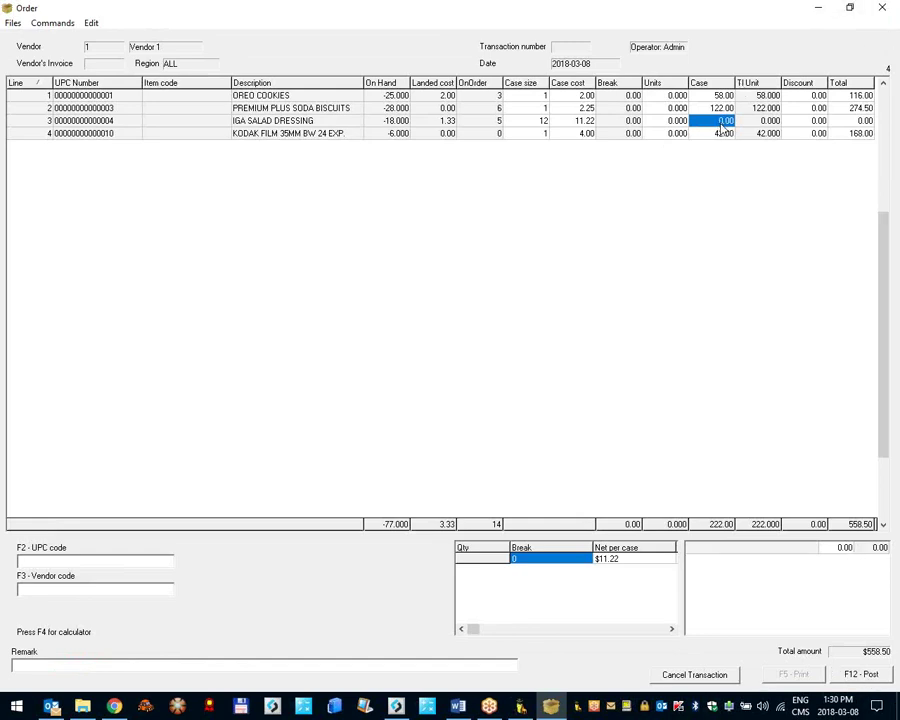
Step: Enter 20 units for IGA SALAD DRESSING and post the order, bringing it to $577.20
left_click(669, 122)
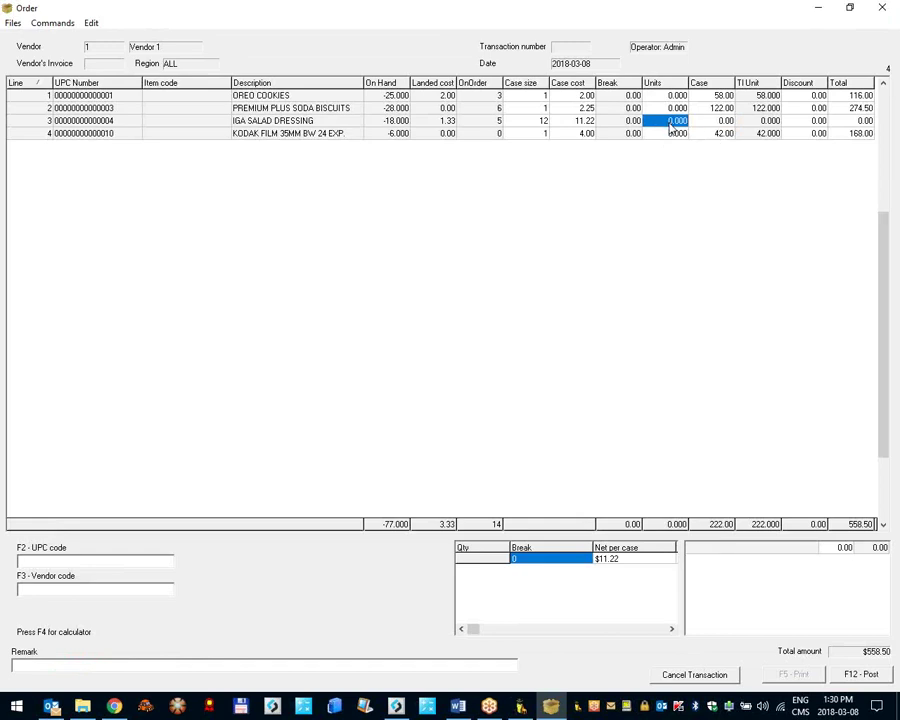
type("20")
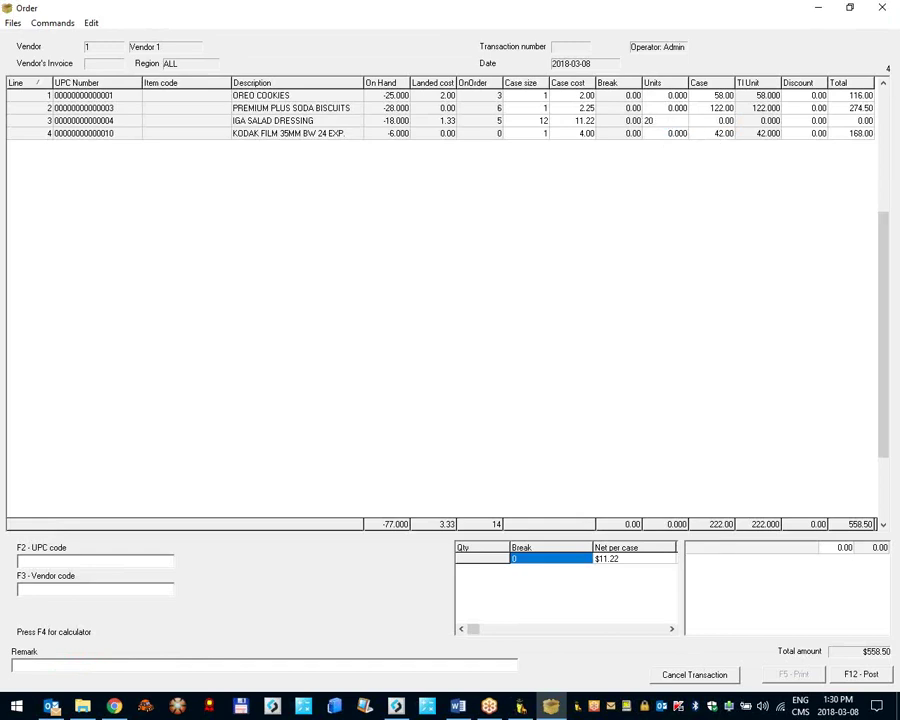
left_click(860, 674)
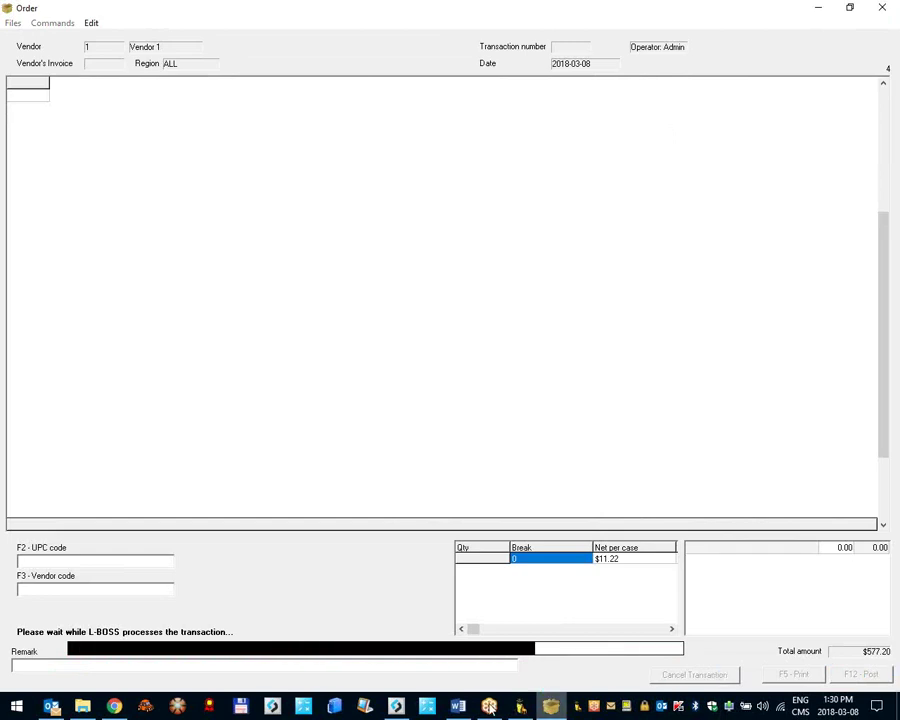
Step: Load item 4, IGA SALAD DRESSING, in Maintenance and view its inventory settings
left_click(408, 706)
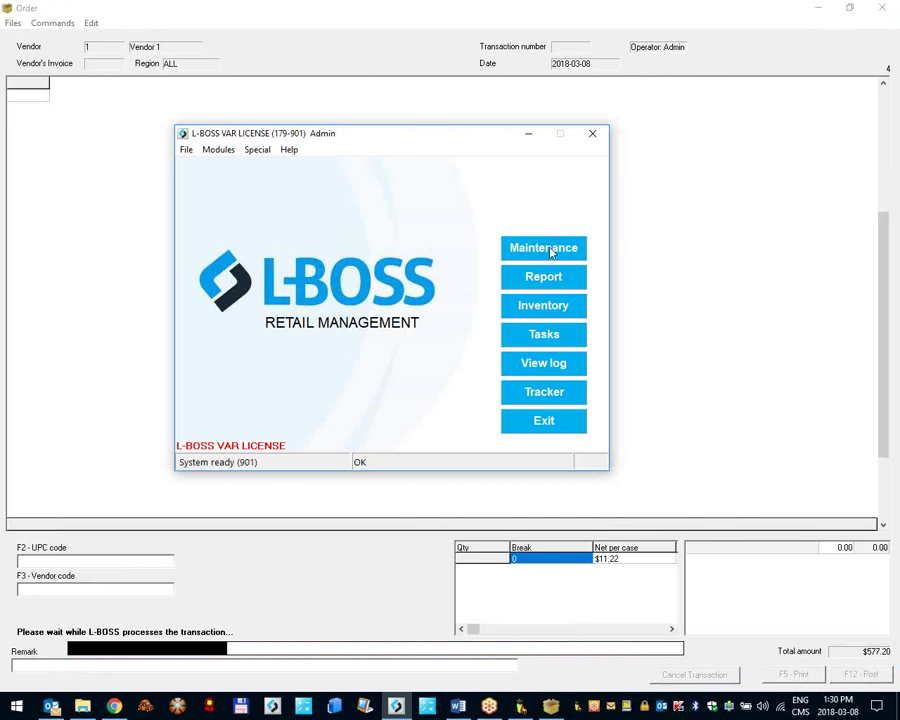
left_click(547, 248)
left_click(38, 45)
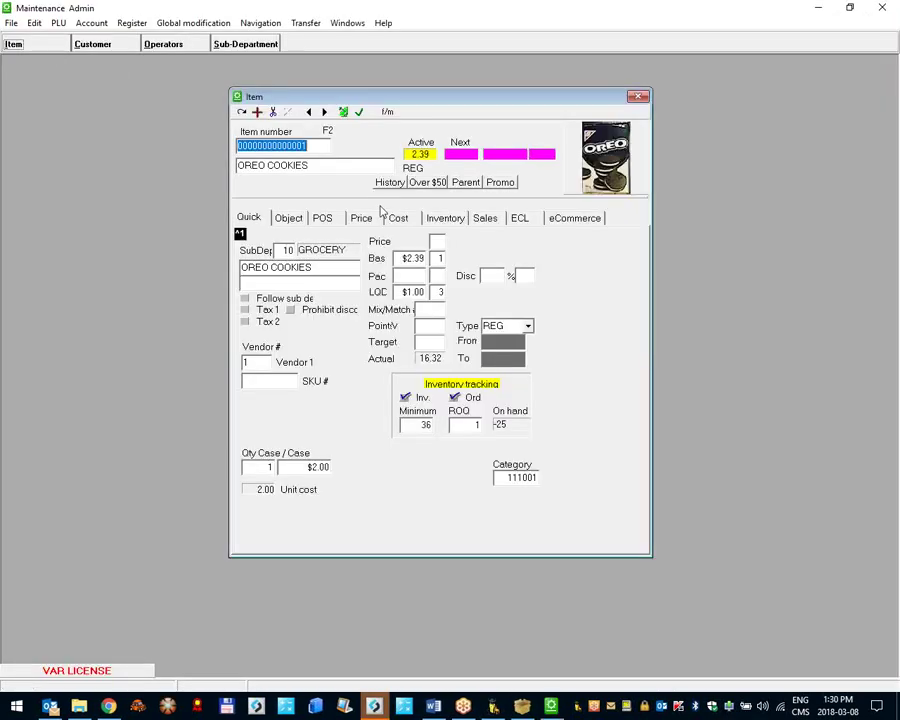
type("4")
key("Return")
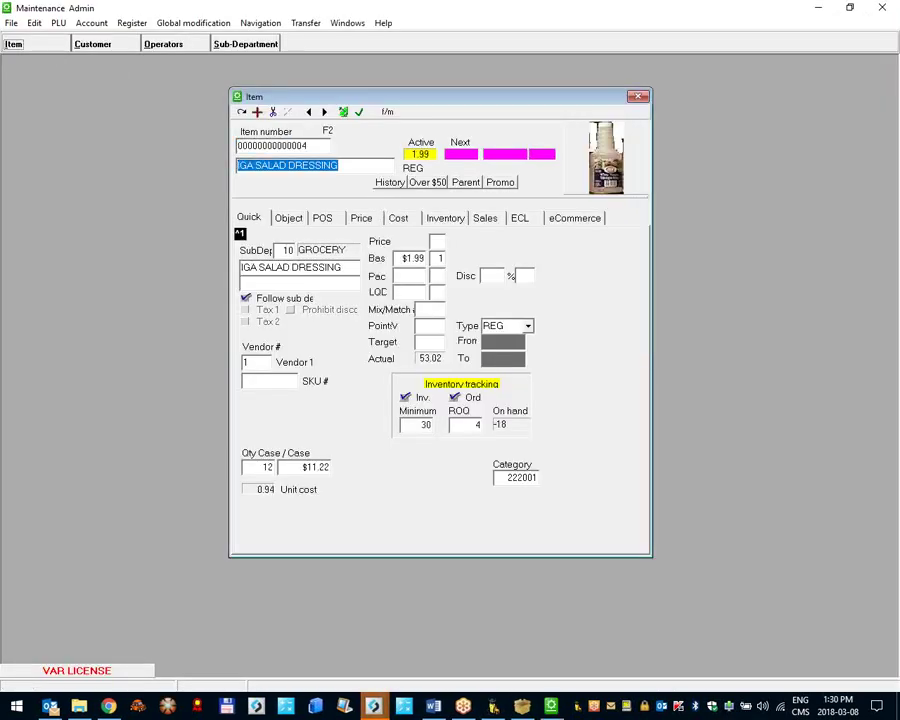
left_click(441, 218)
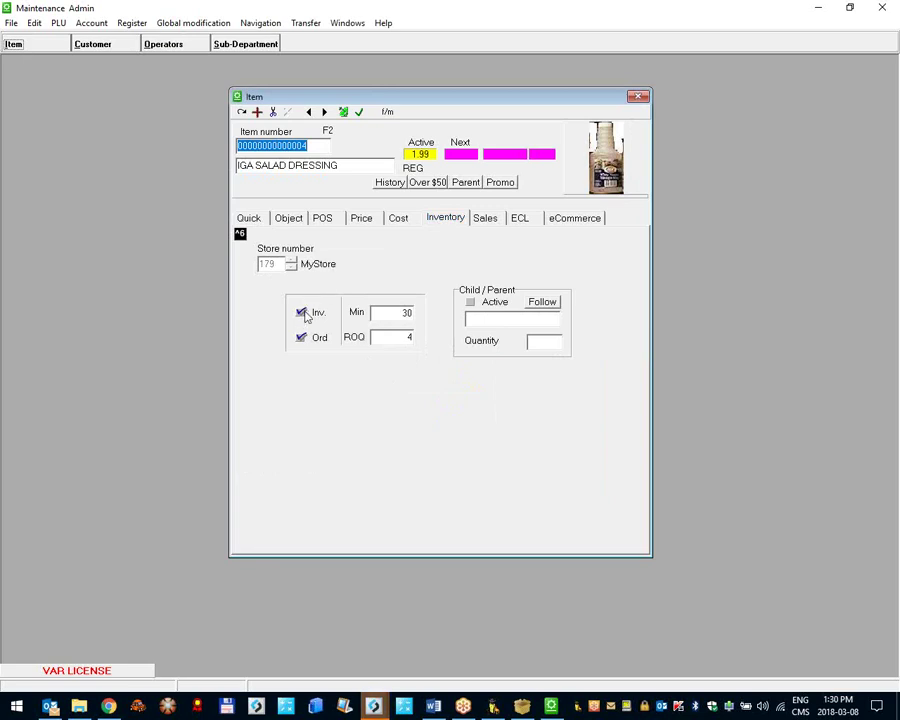
Step: Review the posted purchase order preview, then close it and the item record
mouse_move(307, 316)
mouse_move(373, 706)
left_click(448, 625)
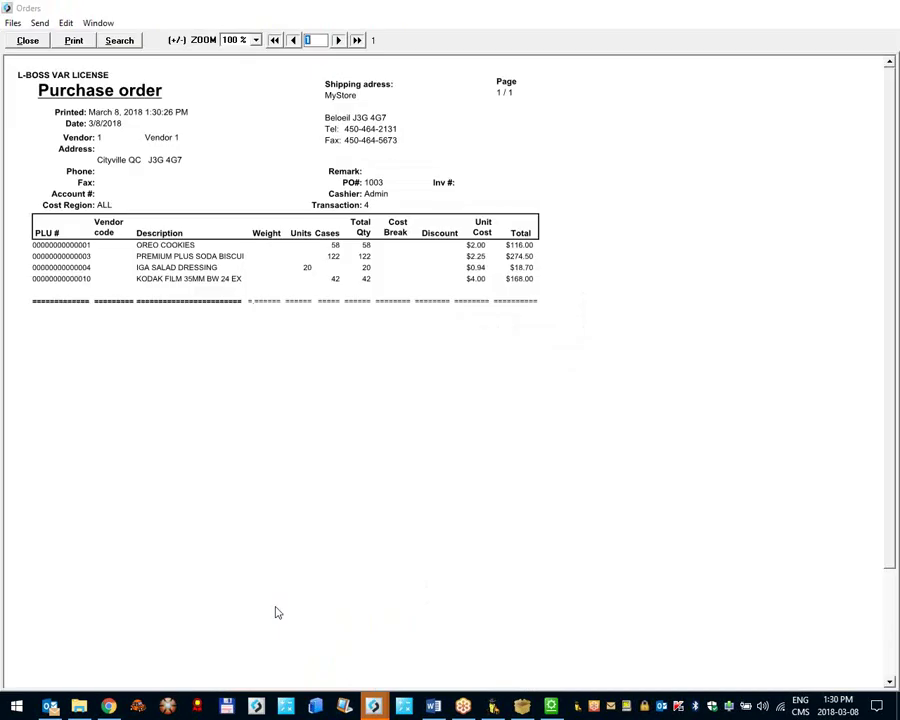
left_click(28, 41)
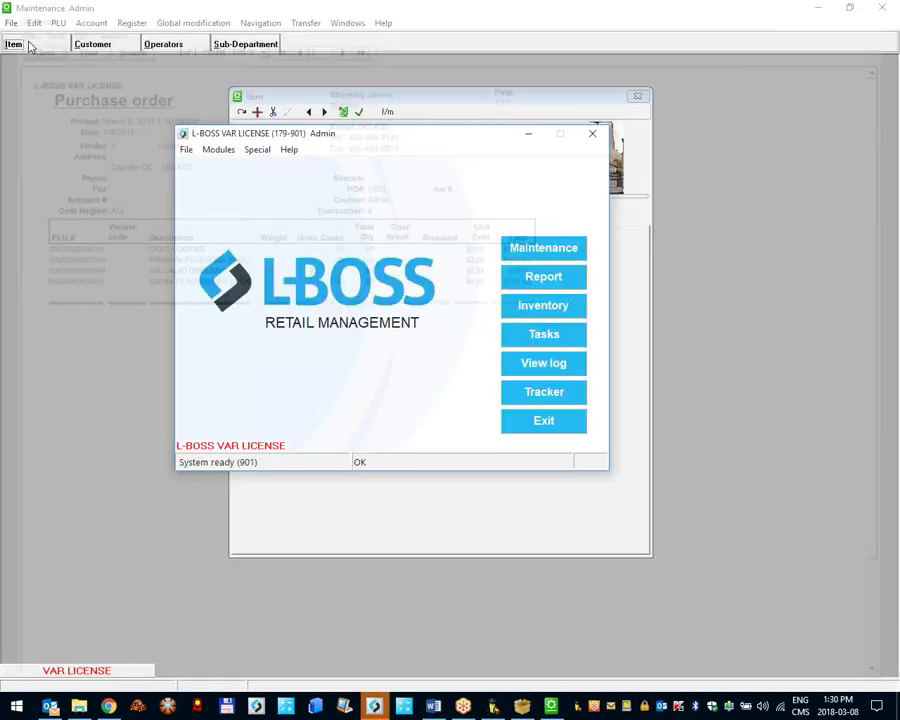
left_click(466, 106)
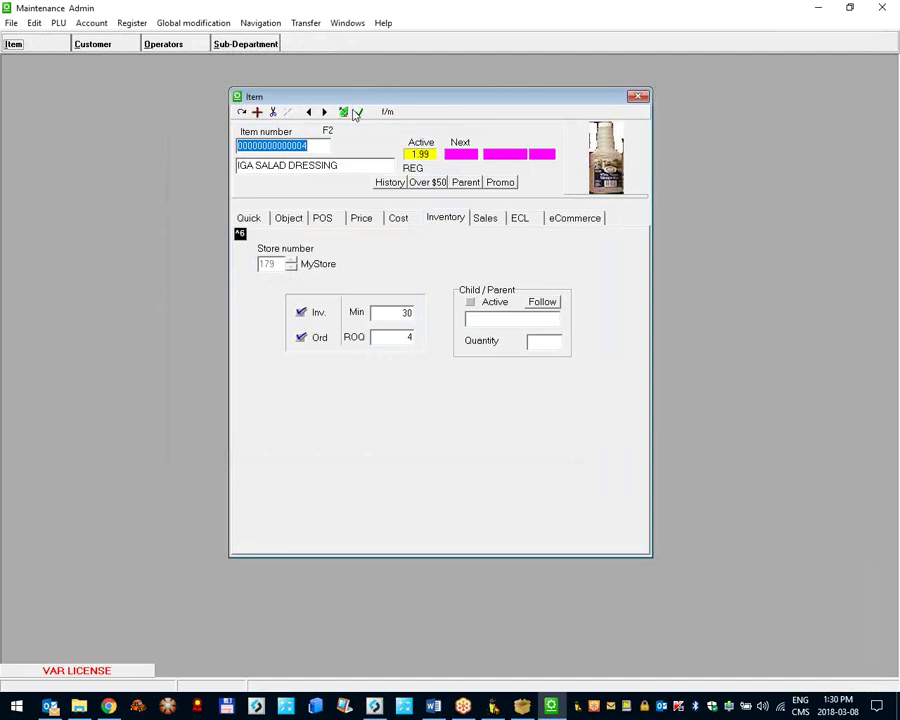
left_click(360, 112)
Step: Recheck the item's inventory settings, close Maintenance, and return to Inventory's reports
left_click(66, 44)
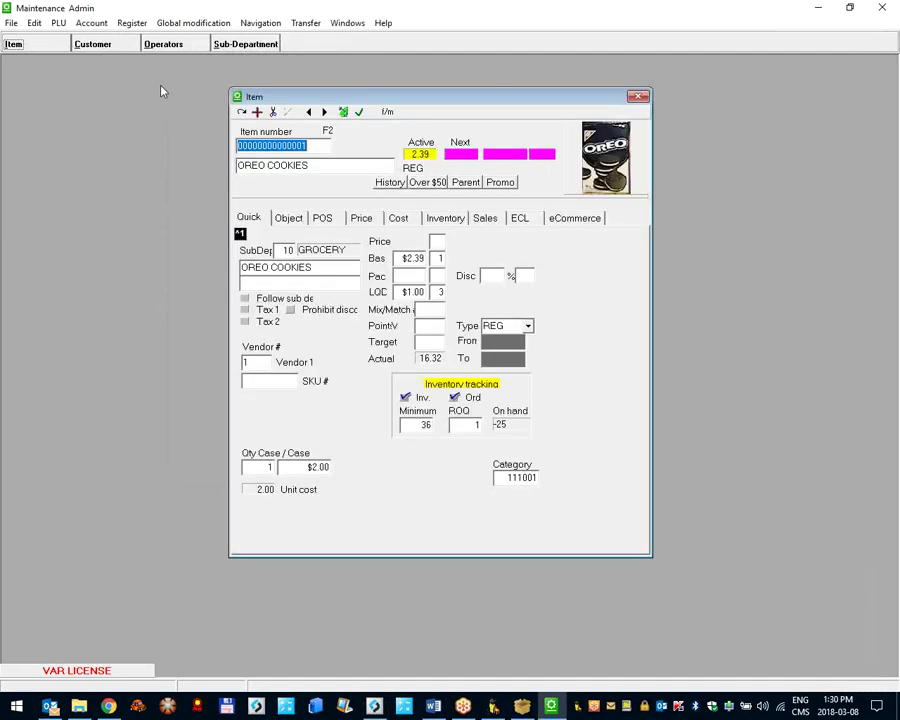
left_click(430, 217)
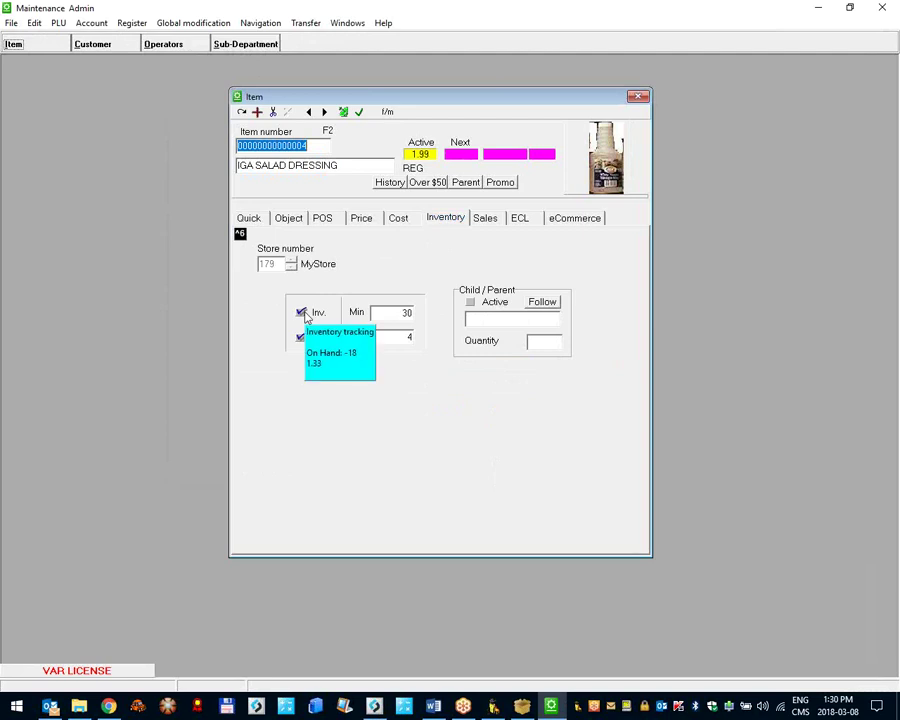
left_click(818, 7)
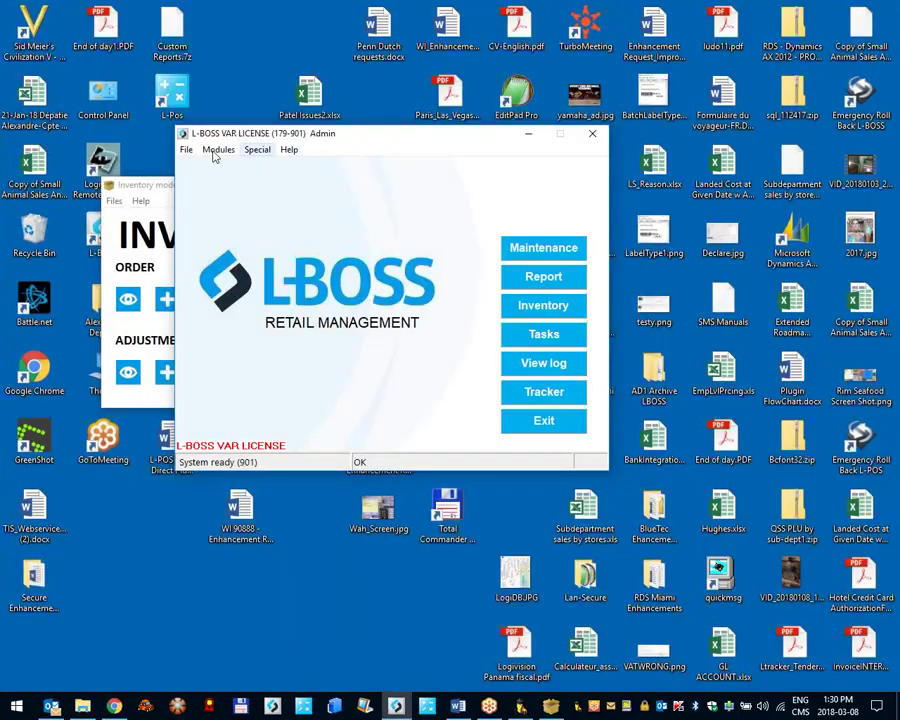
left_click(160, 185)
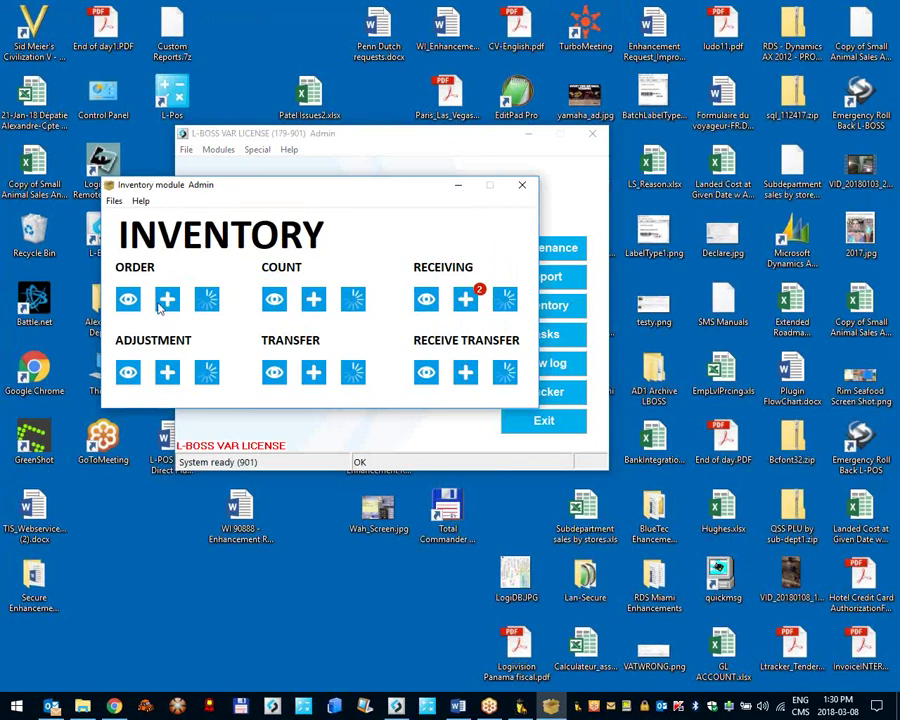
left_click(559, 279)
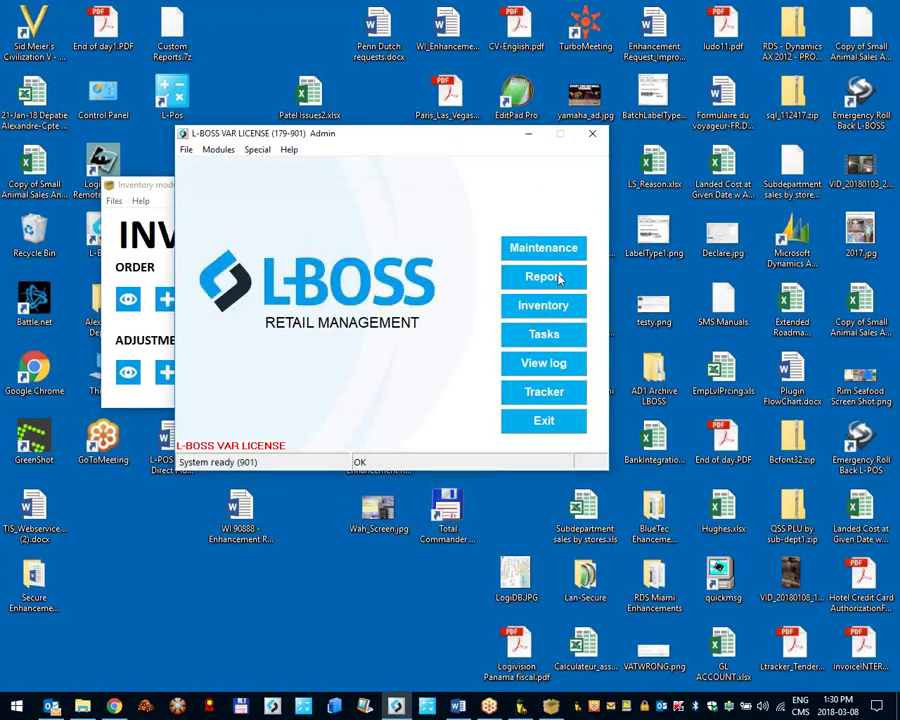
Step: Run 'select * from inv_cnh' in the End of day report's SQL file editor
key("End")
key("Return")
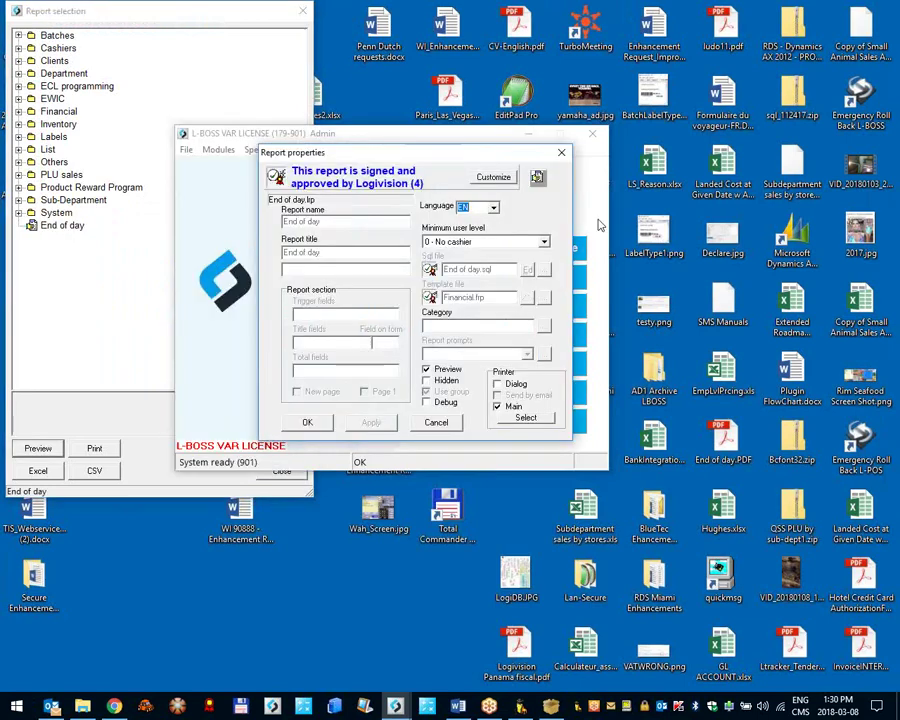
left_click(492, 178)
left_click(527, 269)
type("select * from inv_cnh")
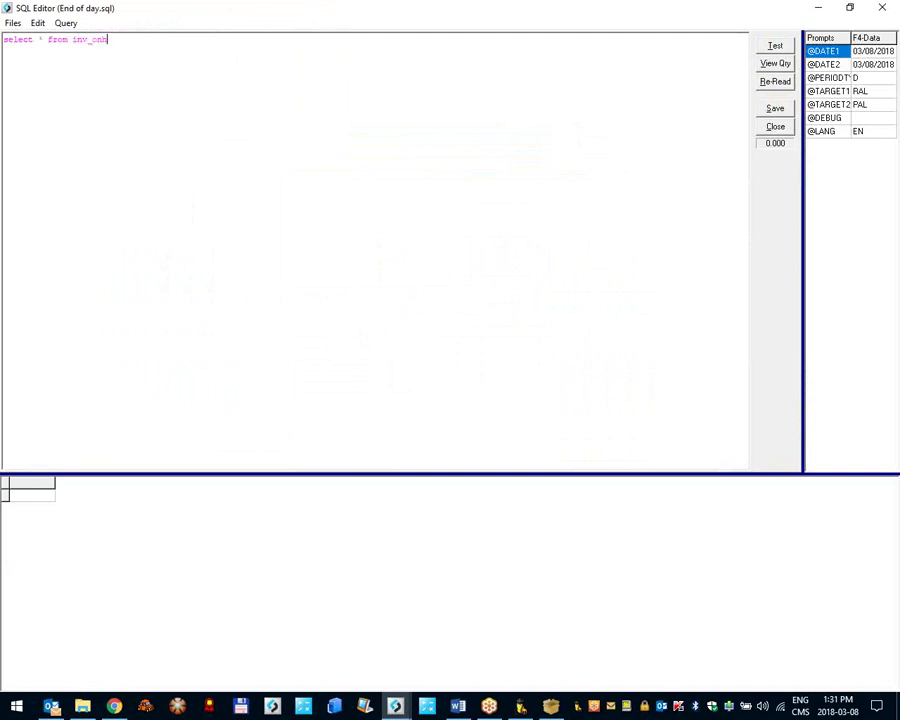
key("F5")
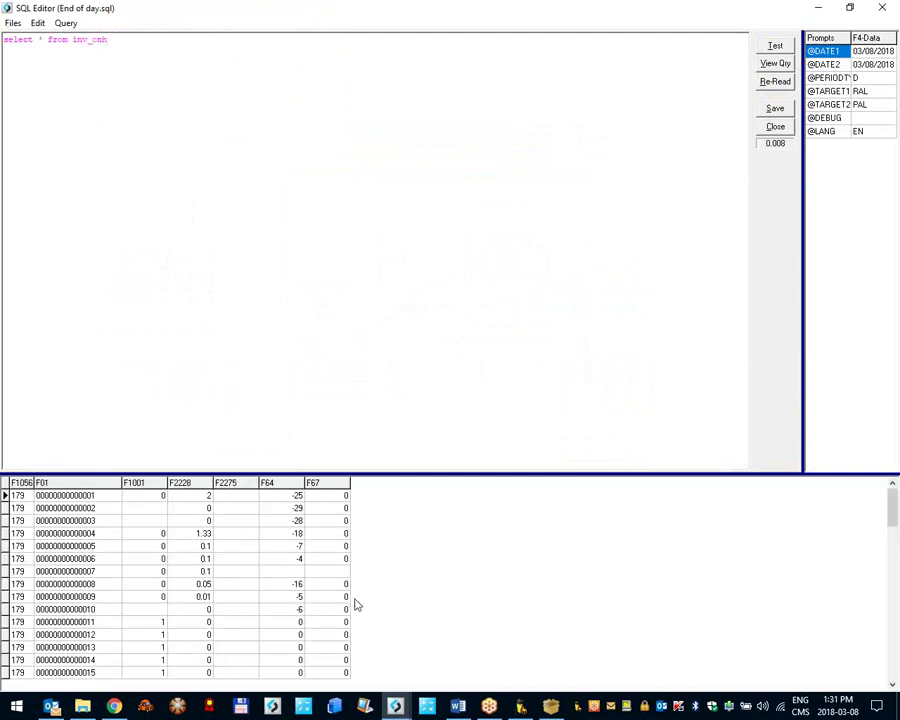
Step: Inspect item 4's on-hand and empty F2275 values, then reopen the Maintenance item records
left_click(97, 534)
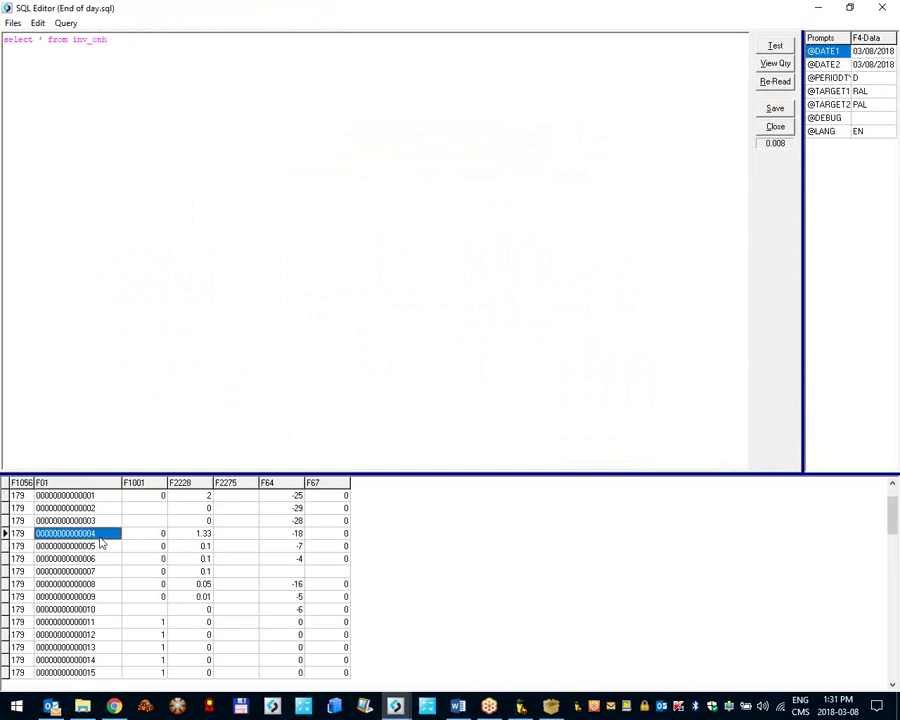
left_click(280, 535)
left_click(224, 534)
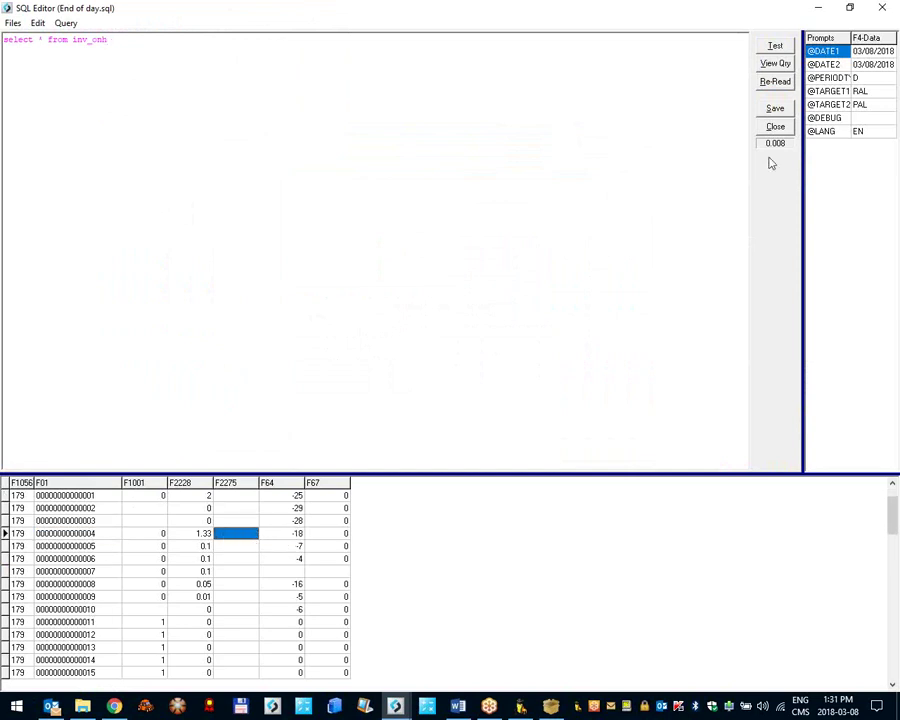
left_click(816, 9)
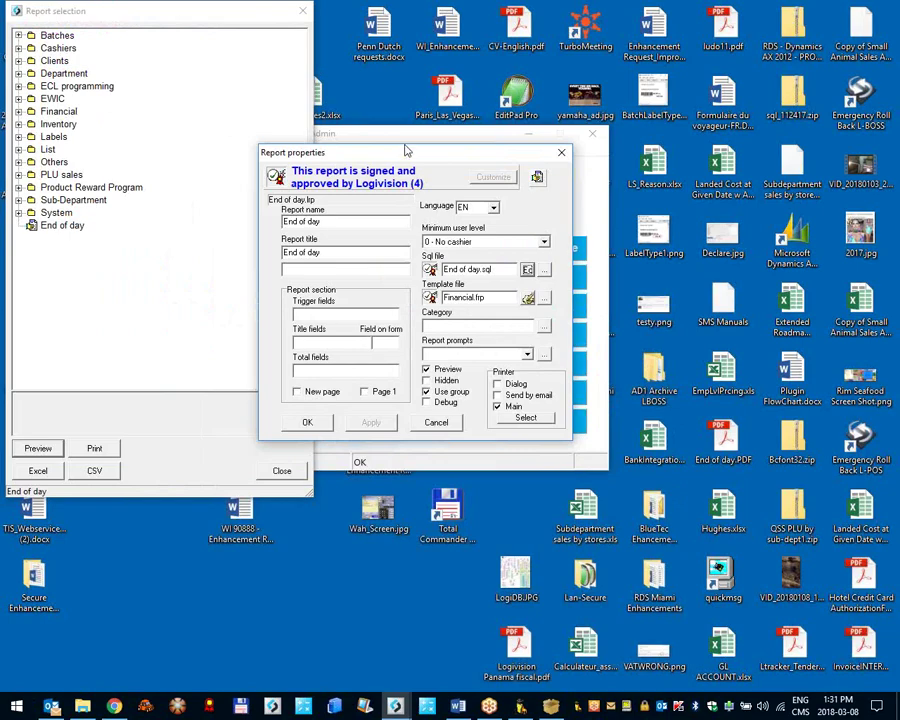
left_click(401, 145)
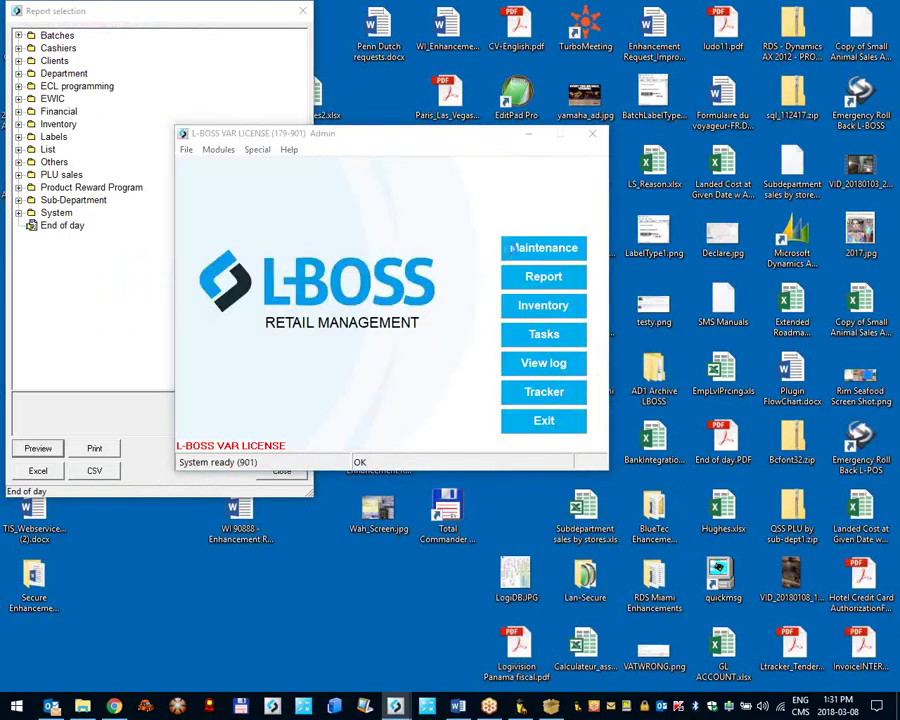
left_click(516, 247)
left_click(14, 43)
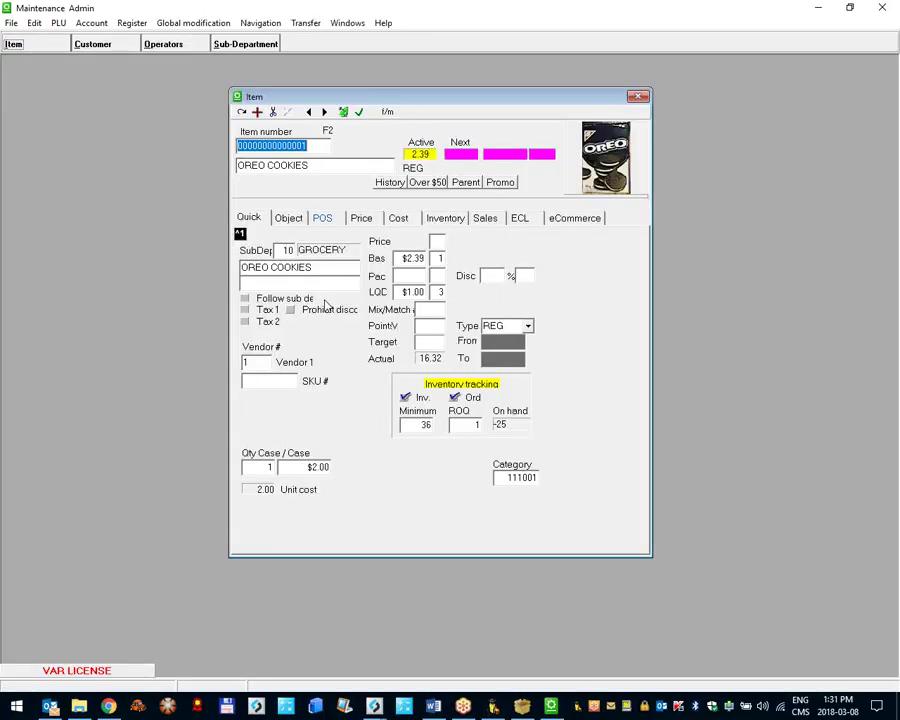
Step: View the current item's object and inventory tabs, then load item 4
left_click(292, 219)
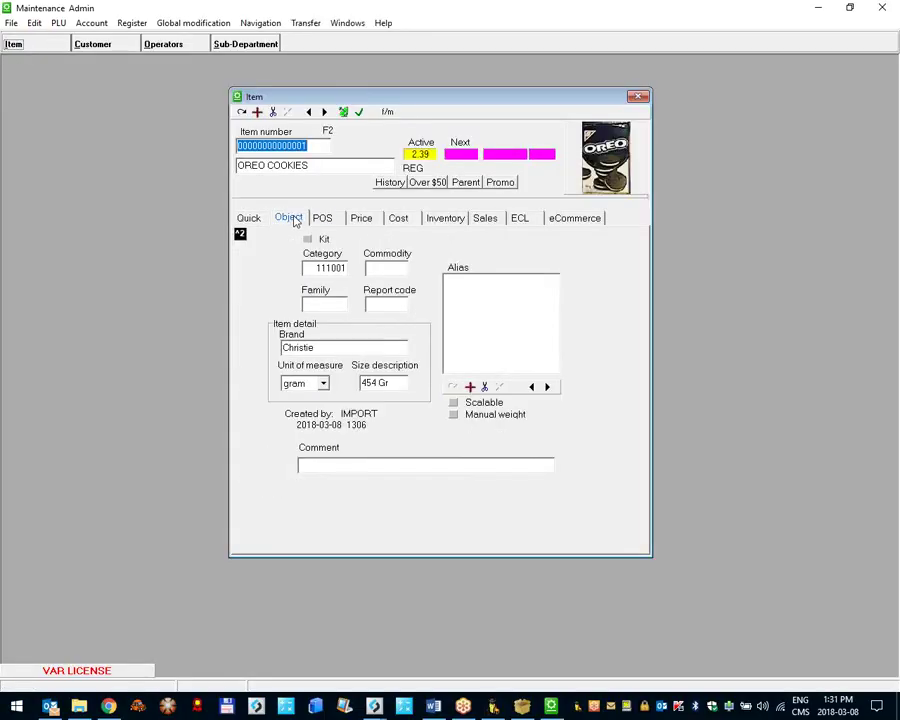
left_click(440, 219)
mouse_move(301, 312)
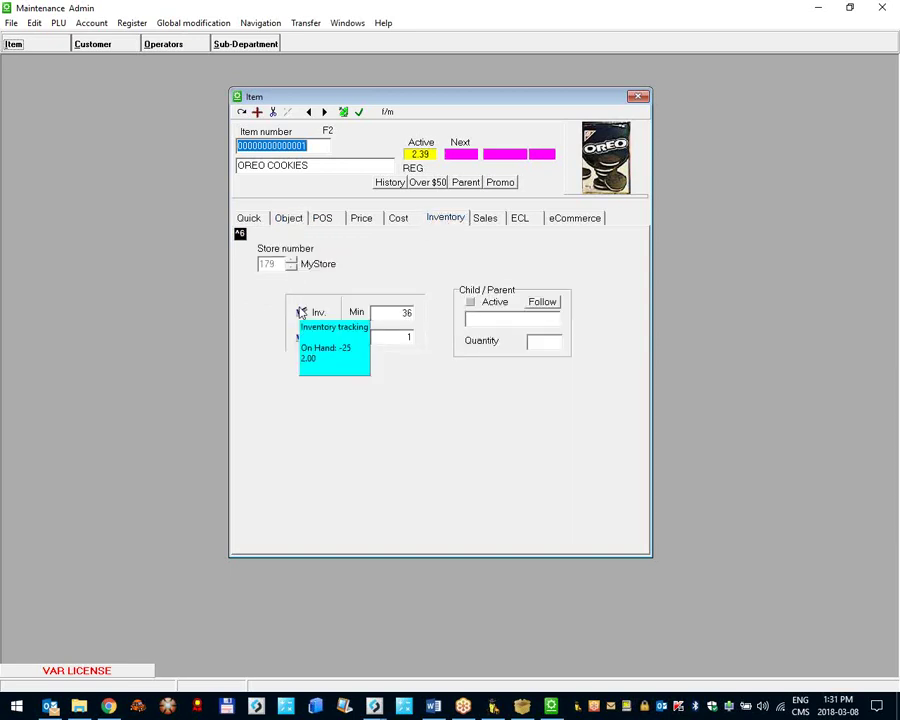
type("4")
key("Return")
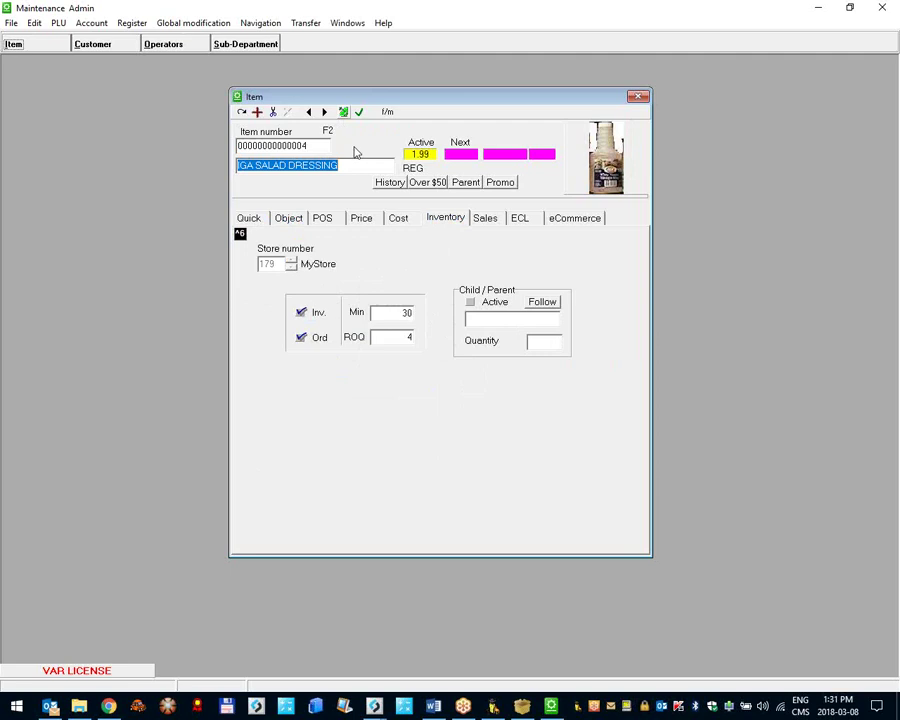
Step: Check IGA SALAD DRESSING's object, cost and inventory tabs, then reopen End of day properties
left_click(297, 221)
left_click(397, 219)
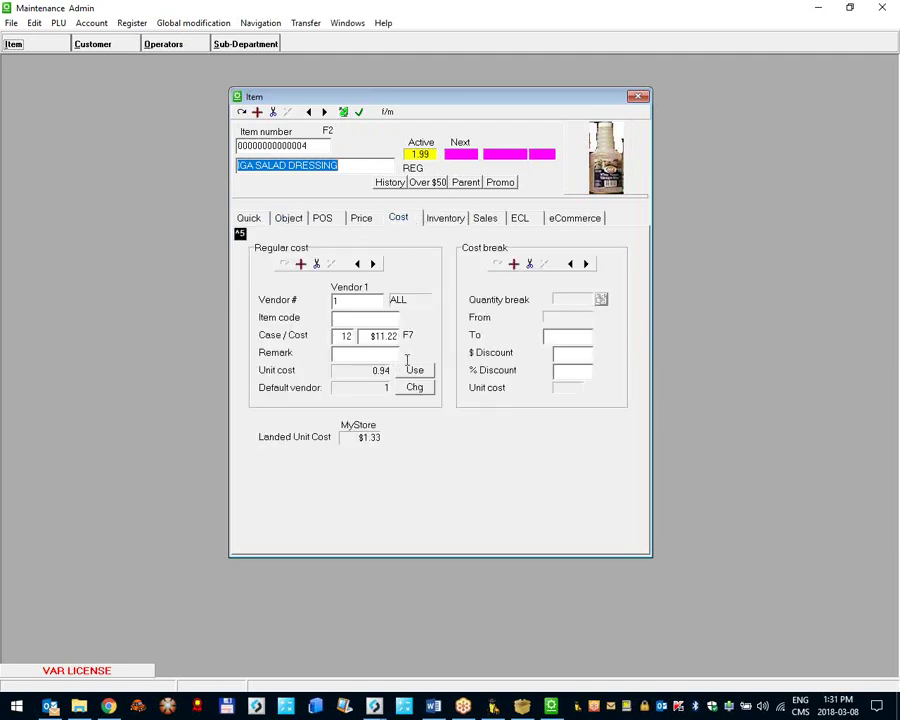
left_click(442, 221)
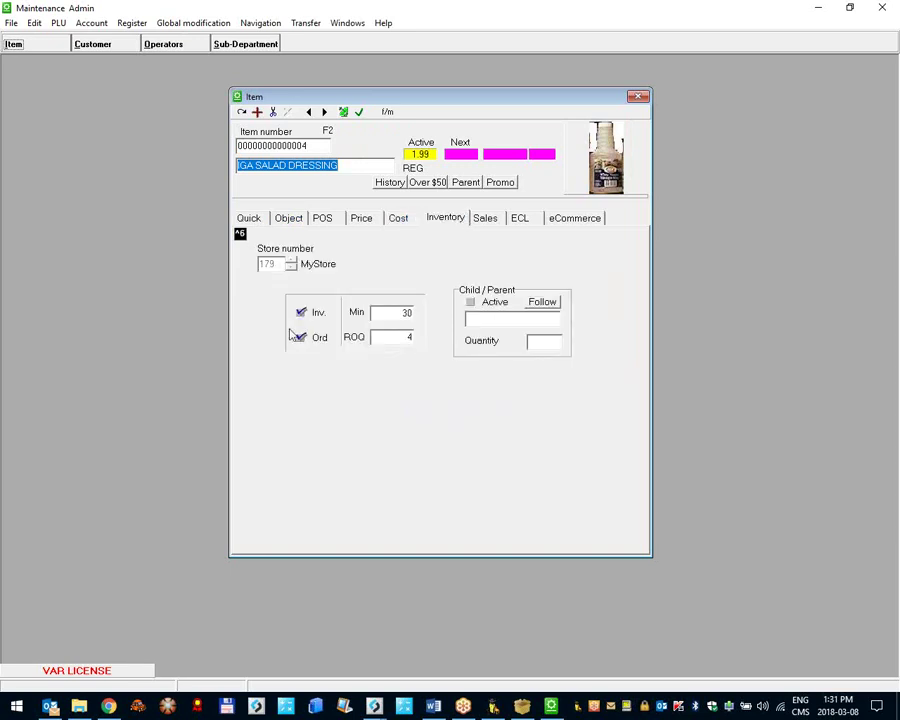
left_click(882, 7)
double_click(96, 221)
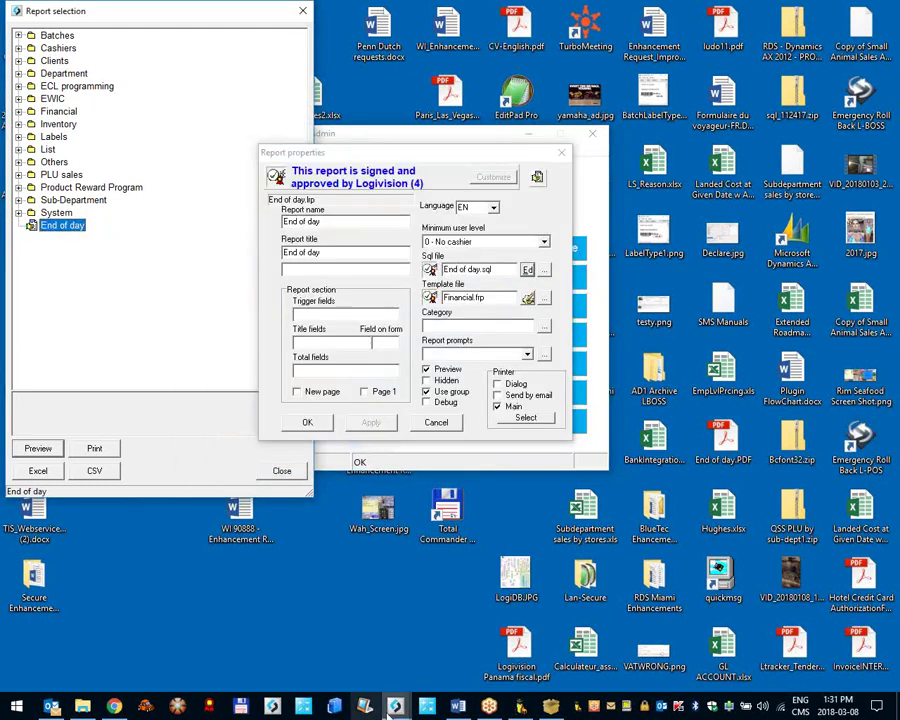
mouse_move(396, 706)
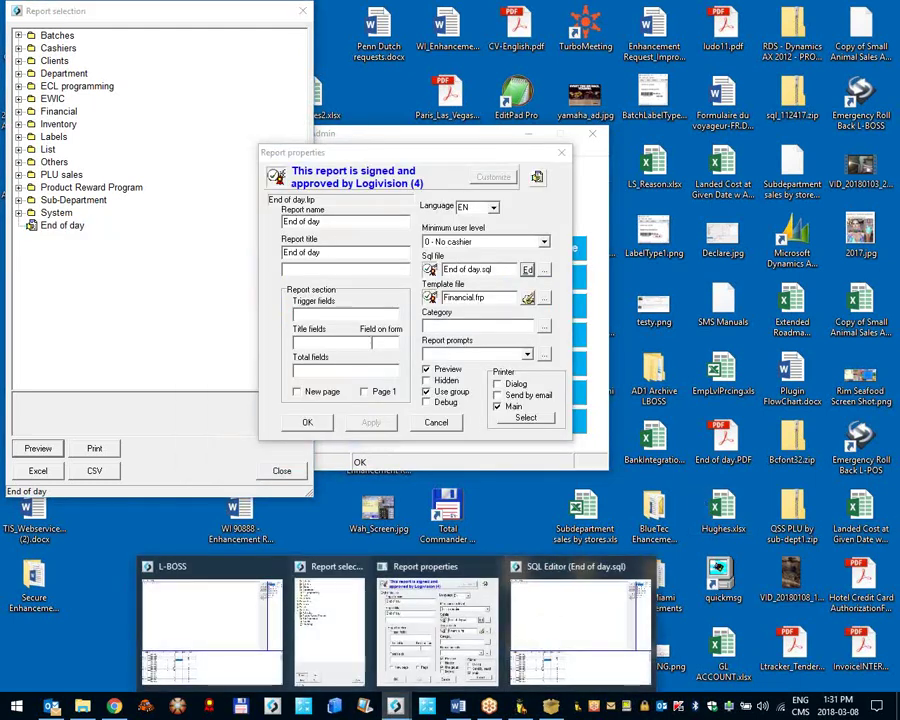
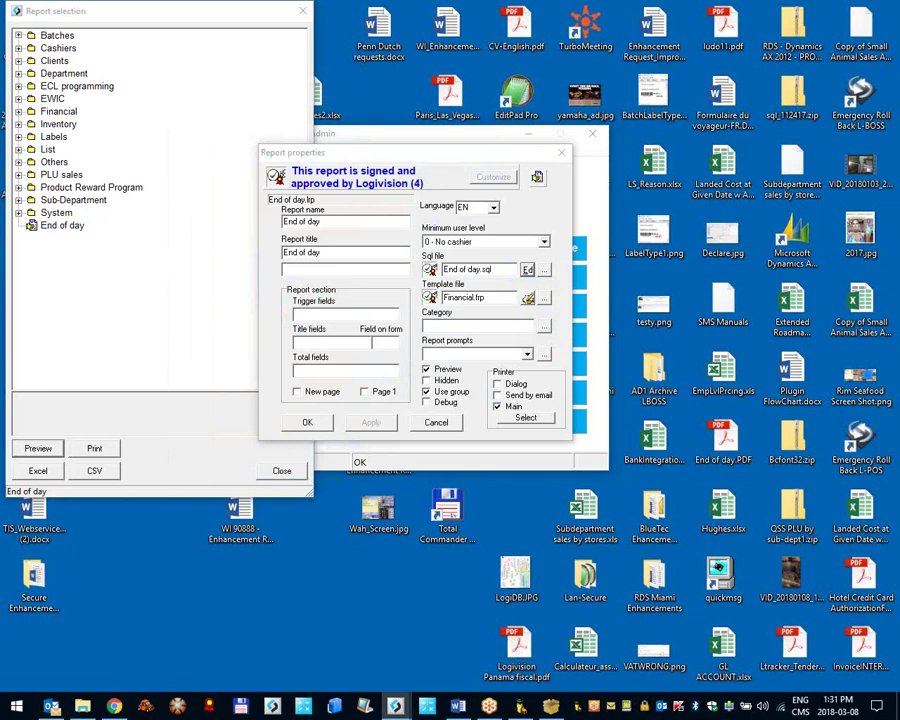
Step: Close the report properties and load item 4 in item maintenance
key("Escape")
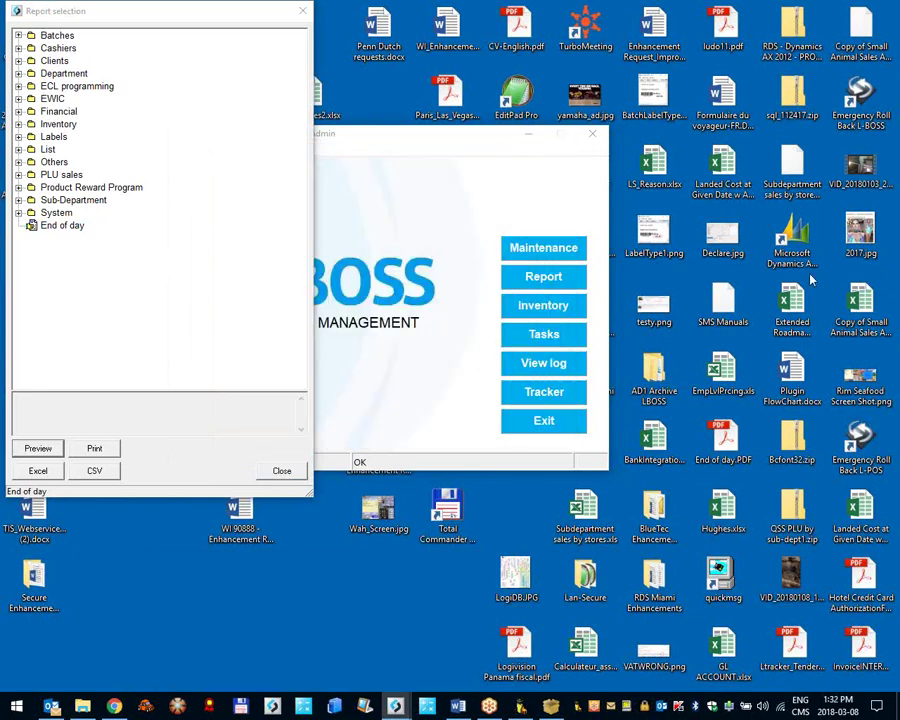
left_click(543, 247)
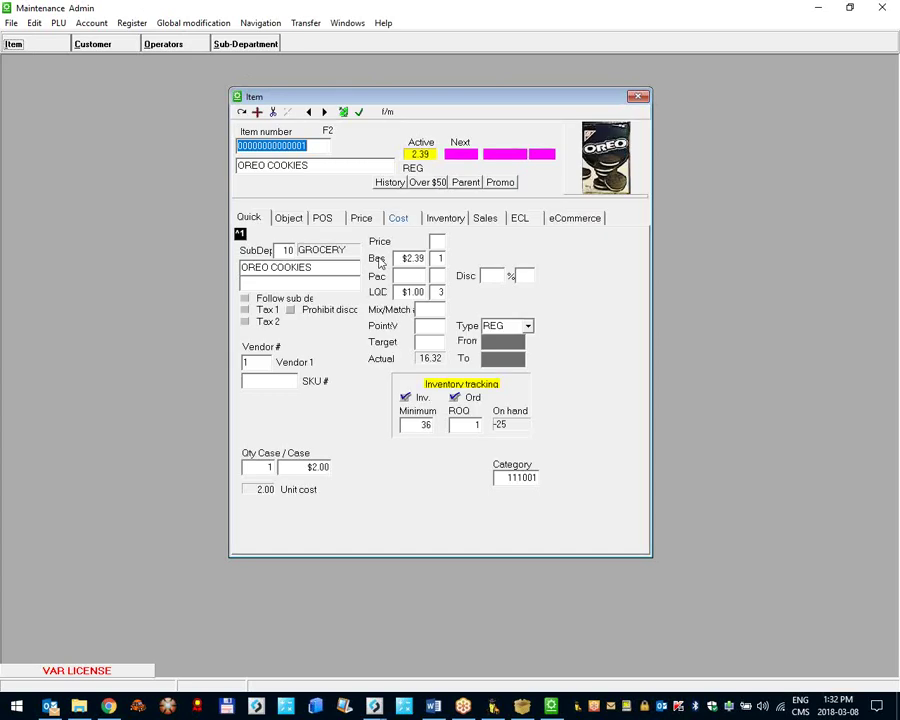
left_click(445, 217)
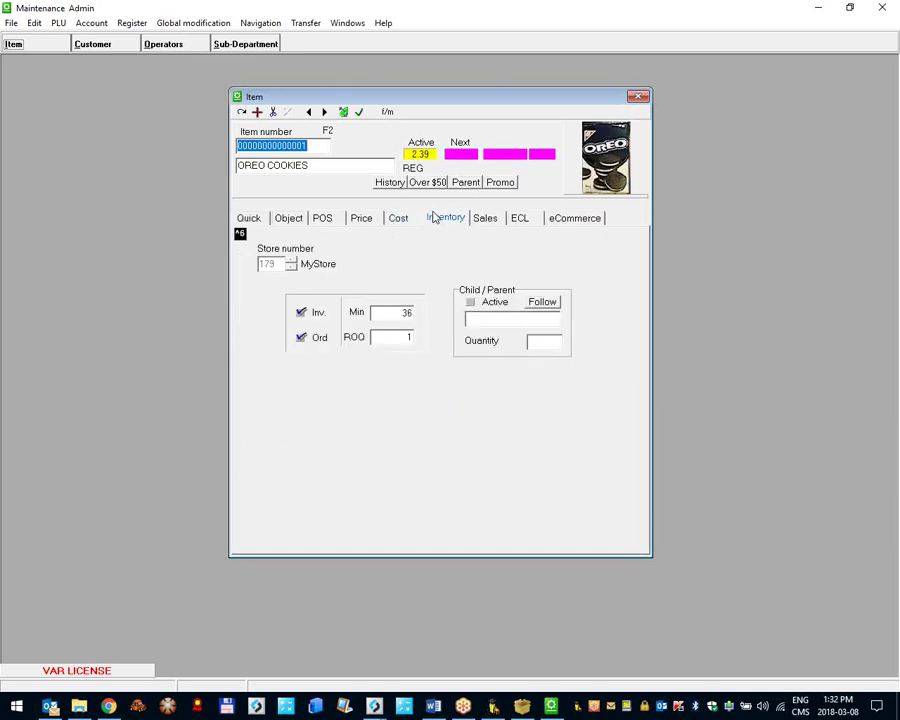
type("4")
key("Return")
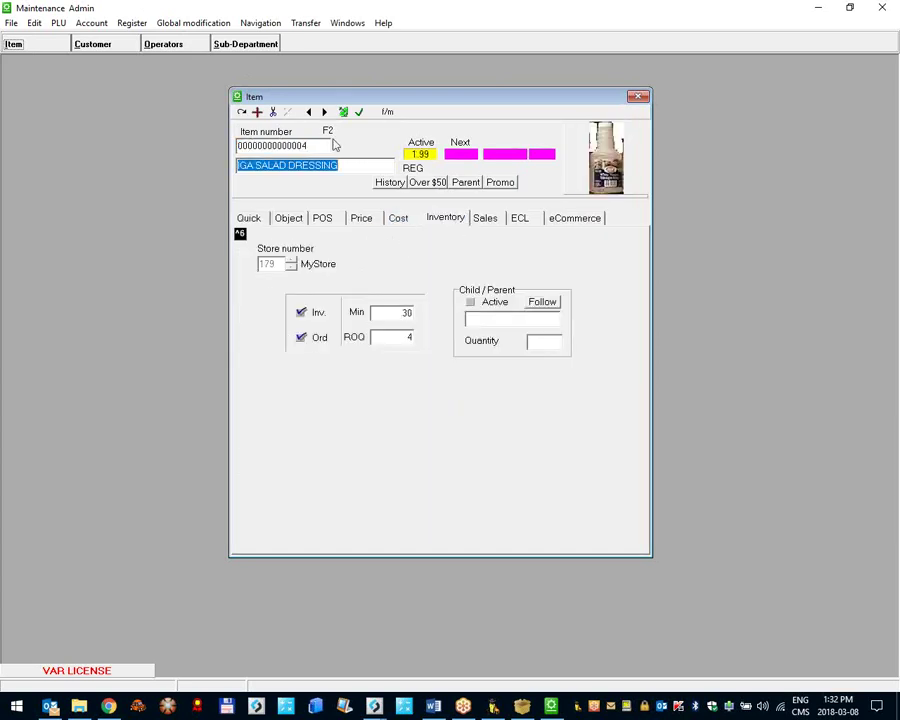
Step: Review IGA SALAD DRESSING's cost details and inventory minimum stock level
left_click(397, 222)
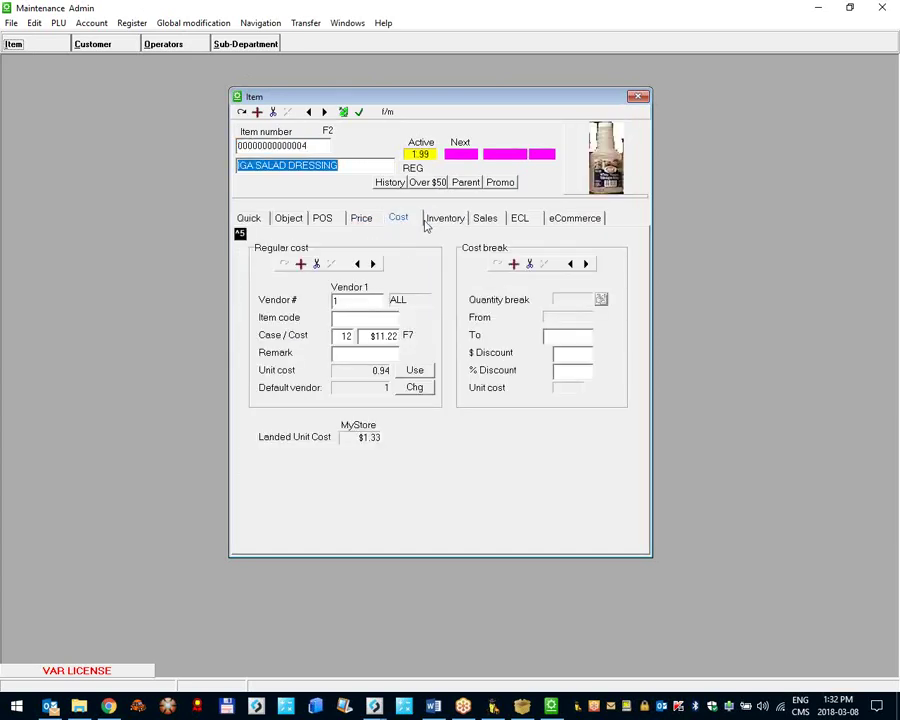
left_click(438, 226)
mouse_move(302, 313)
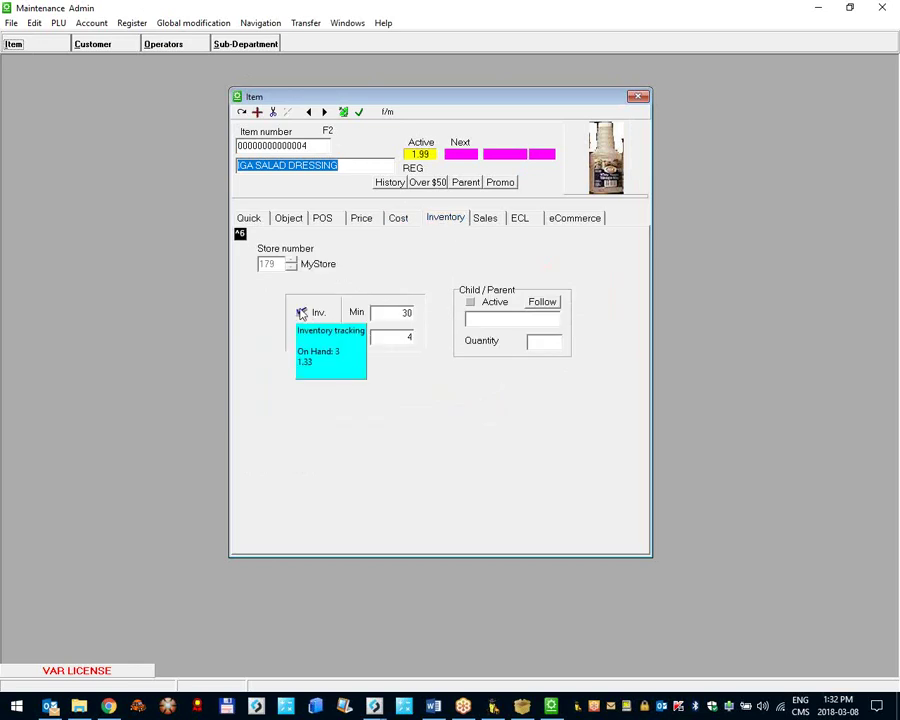
left_click(393, 313)
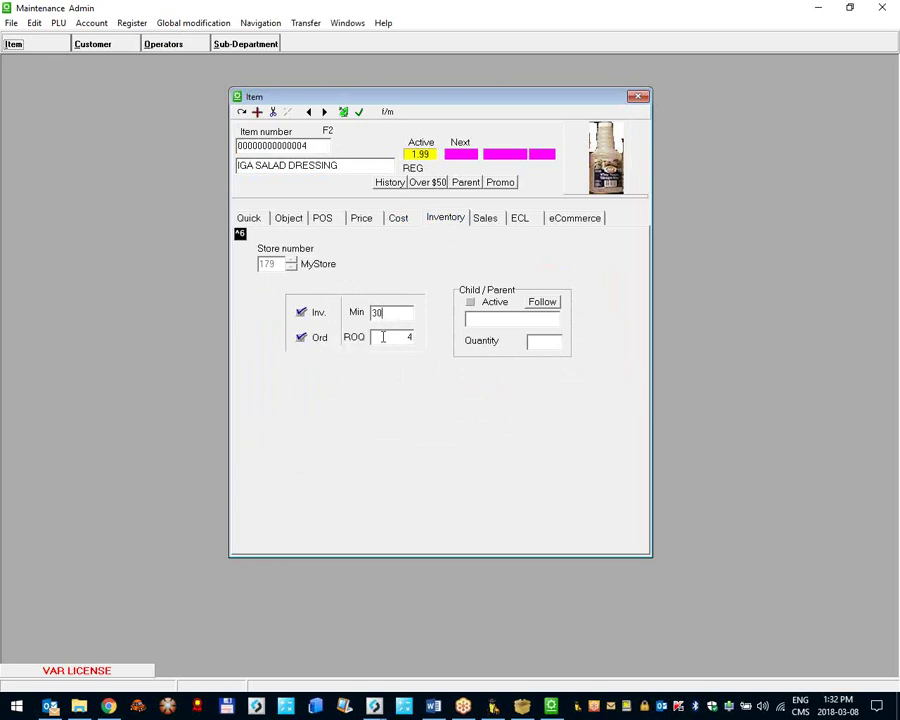
Step: Save the item, send it to the registers, and close item maintenance
left_click(344, 111)
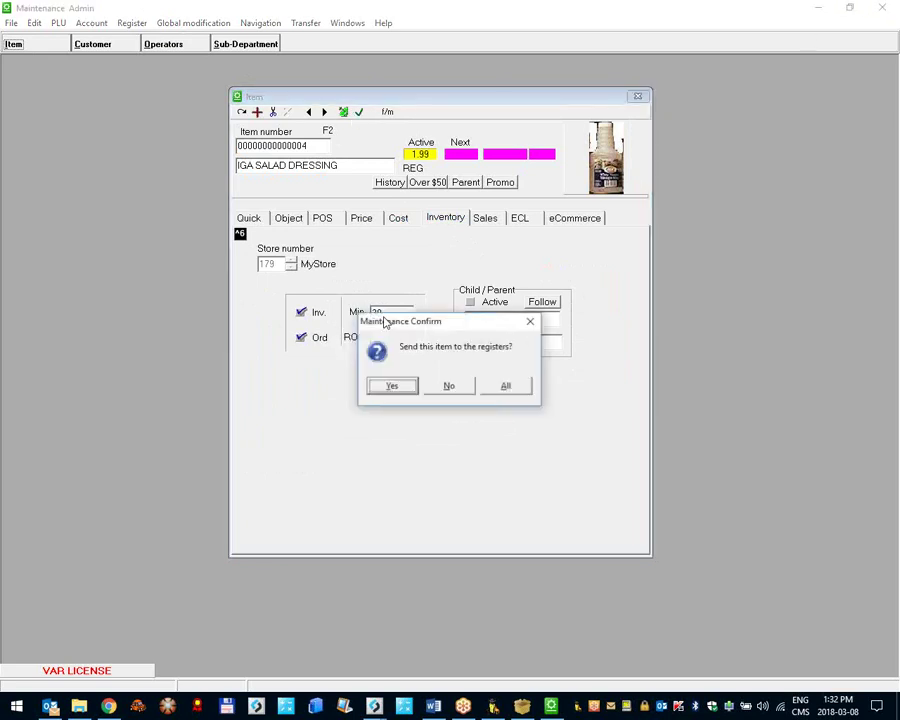
left_click(393, 390)
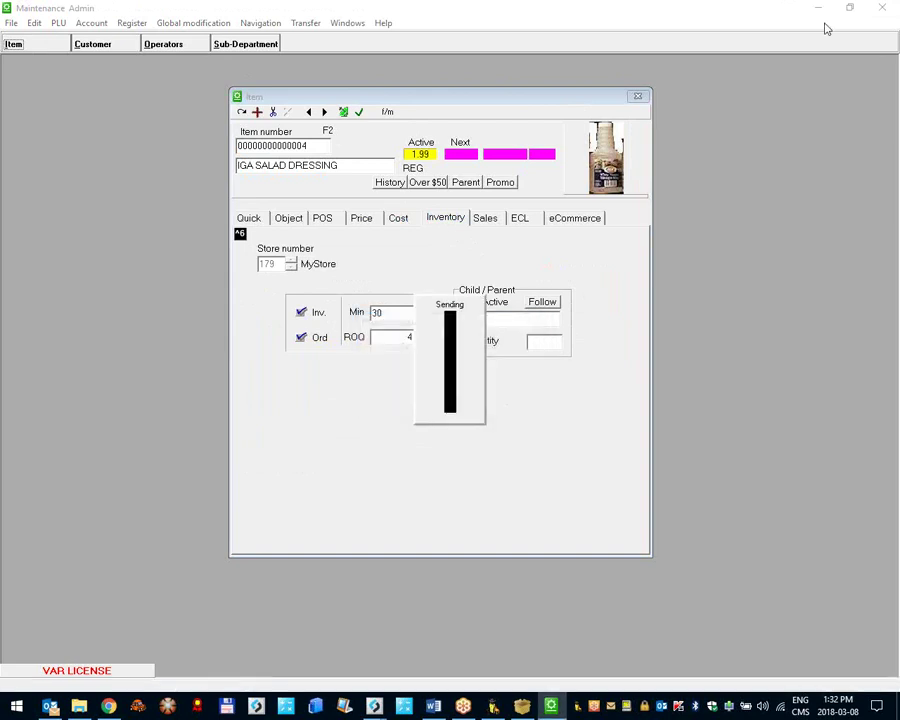
left_click(883, 9)
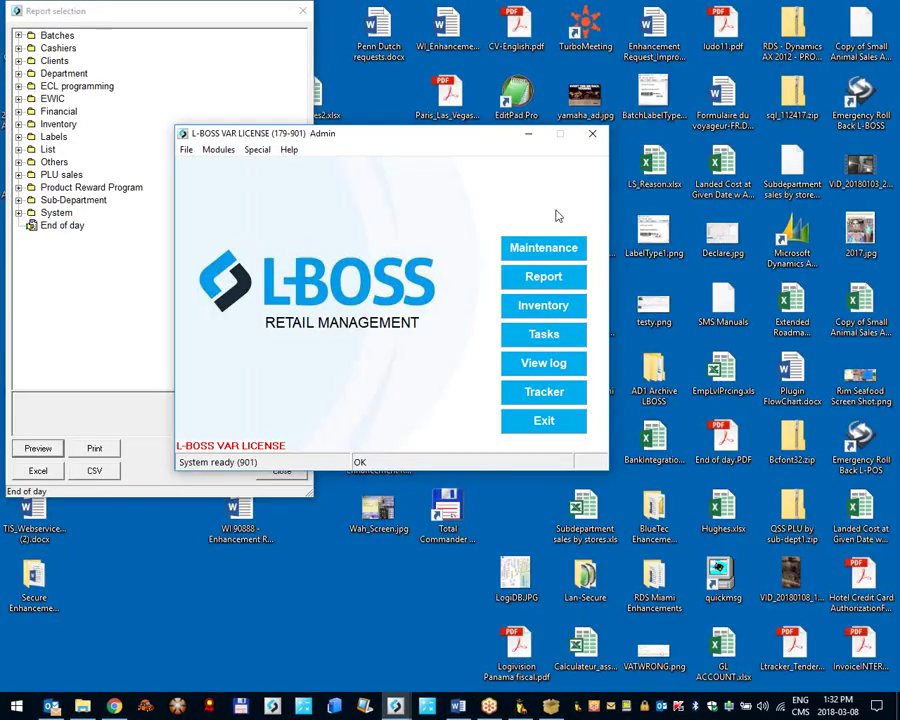
Step: Create a new Vendor 1 purchase order with generated number 1004
left_click(550, 314)
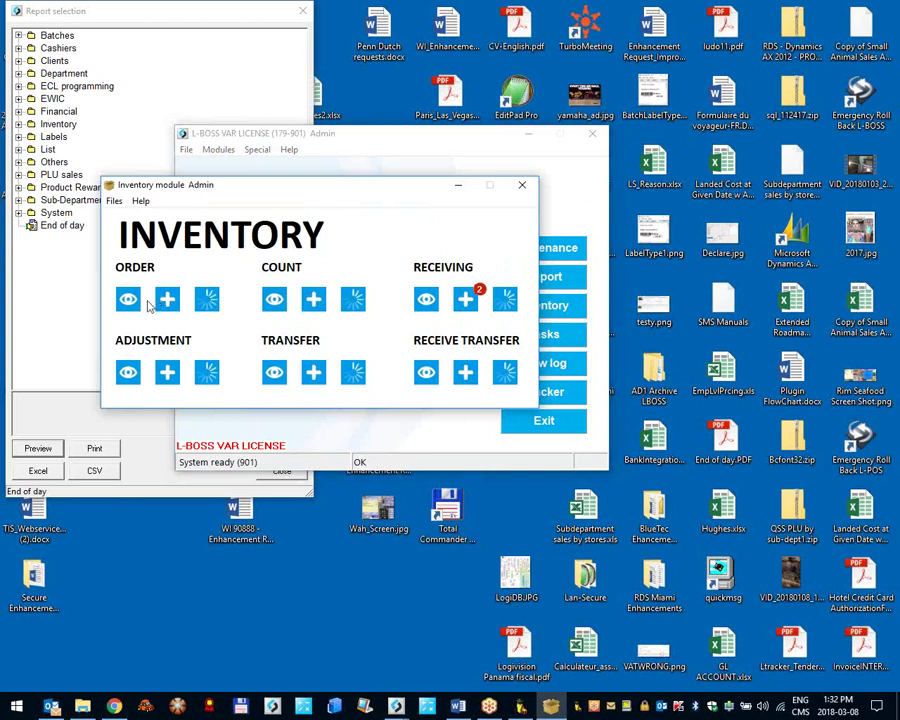
left_click(162, 300)
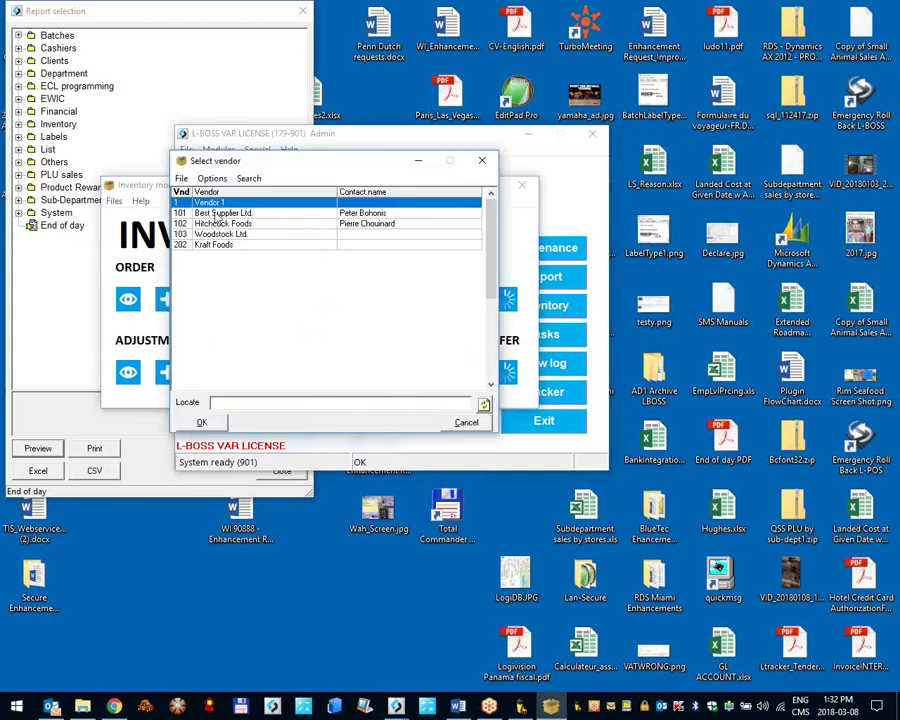
double_click(192, 204)
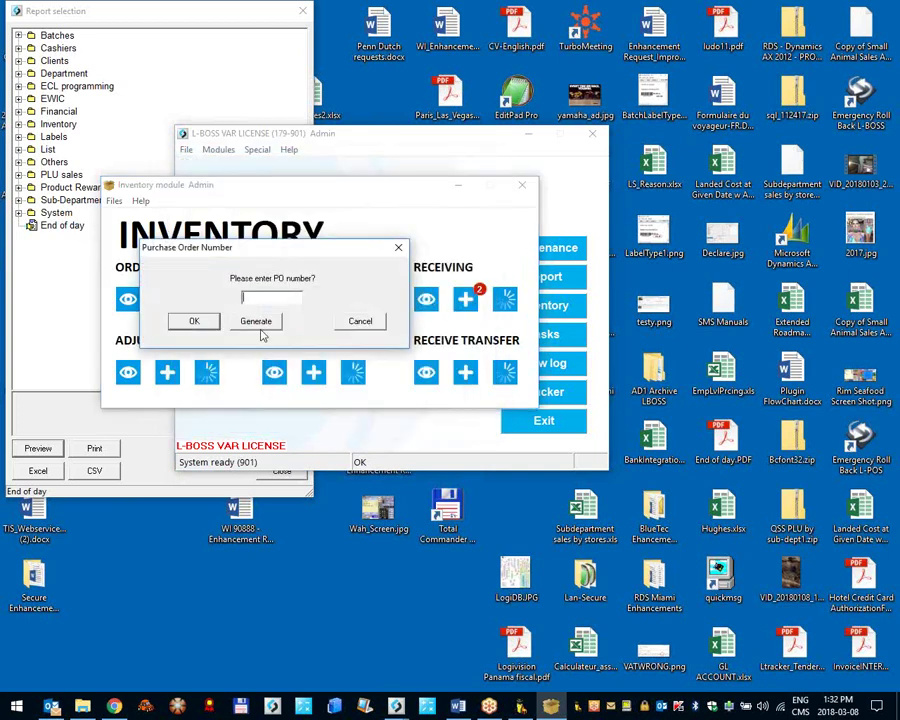
left_click(259, 324)
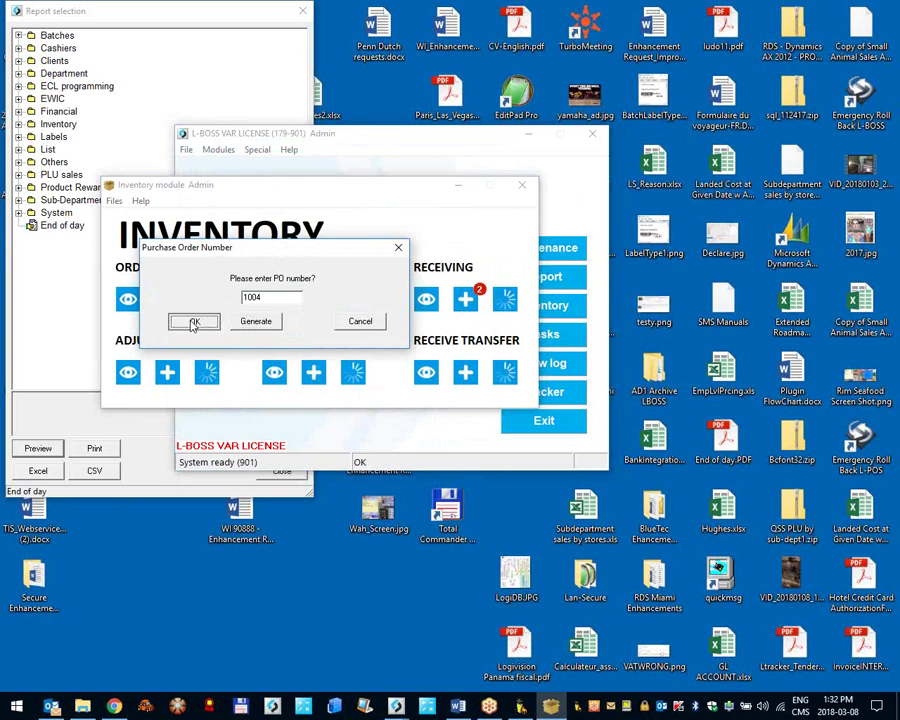
left_click(193, 323)
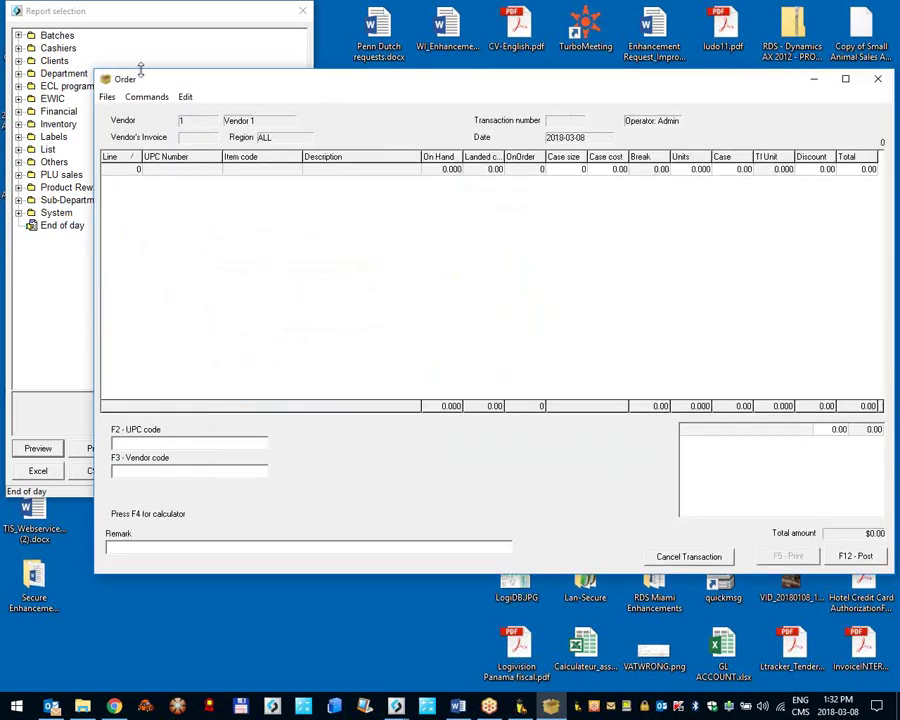
Step: Maximize the order and auto-generate its lines from minimum levels
double_click(195, 80)
left_click(33, 28)
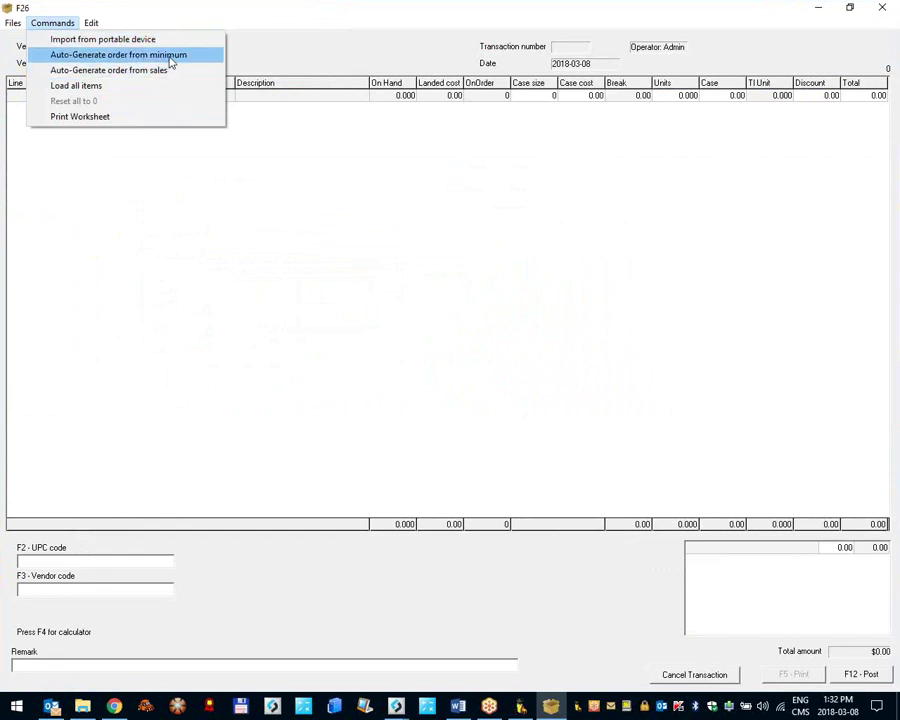
left_click(170, 58)
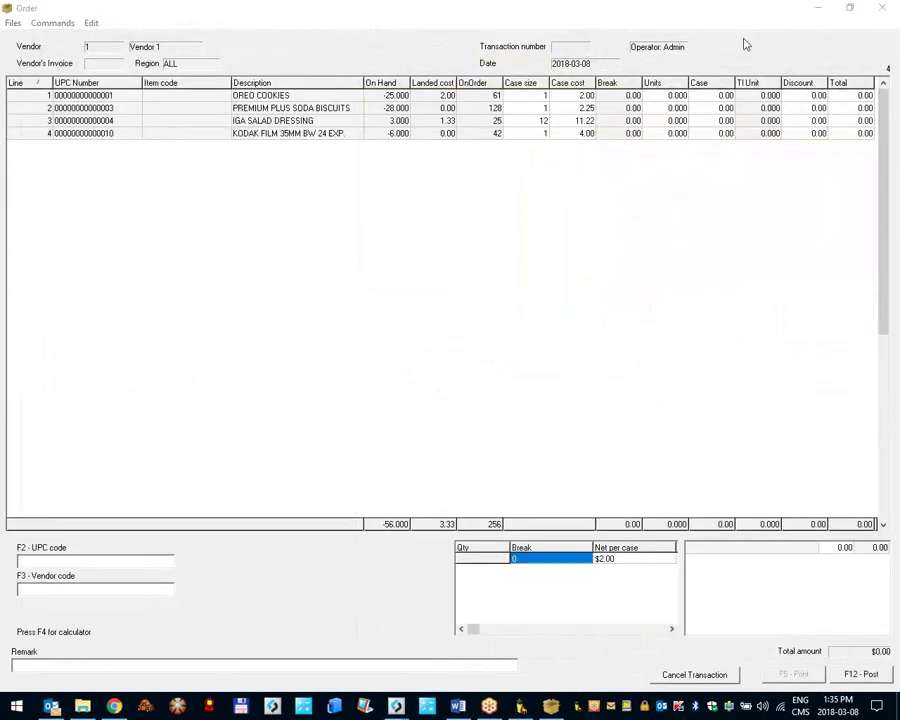
Step: Find the case rounding factor setting by searching 'order' in Advanced configuration
left_click(818, 7)
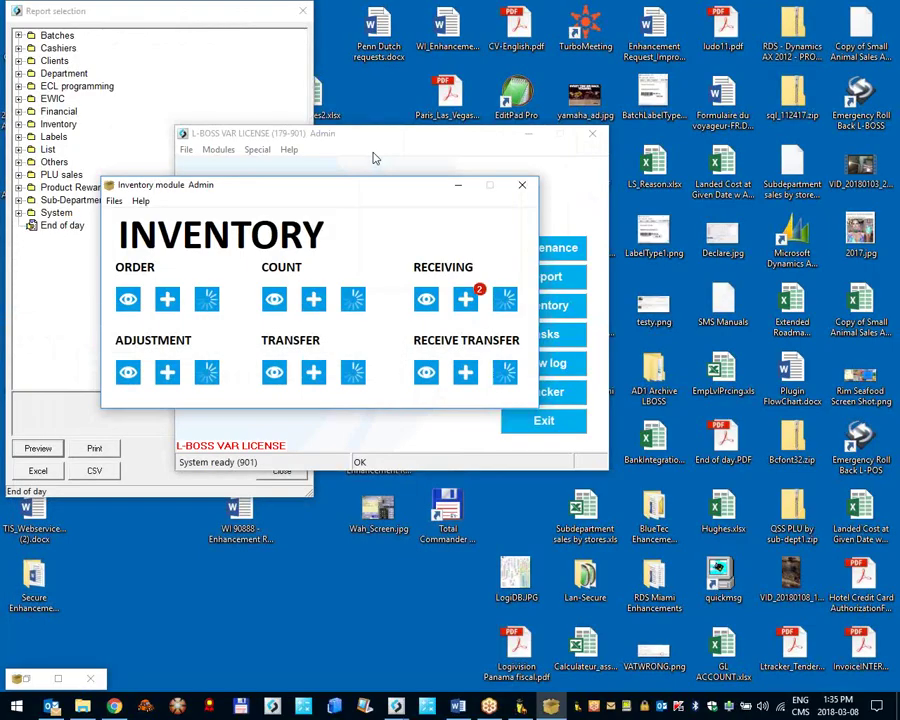
left_click(186, 149)
left_click(210, 294)
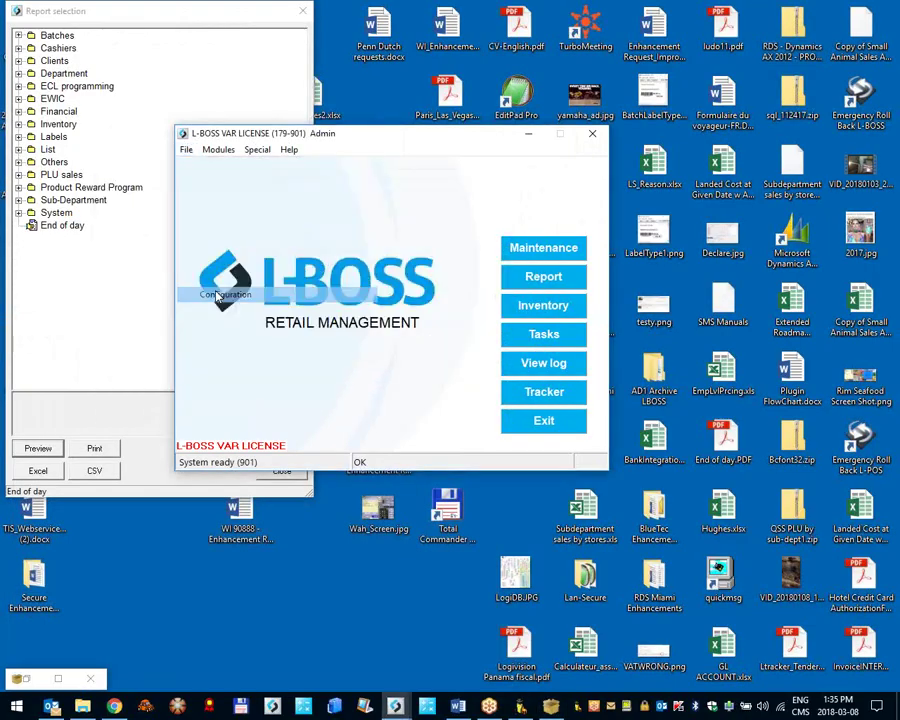
left_click(510, 381)
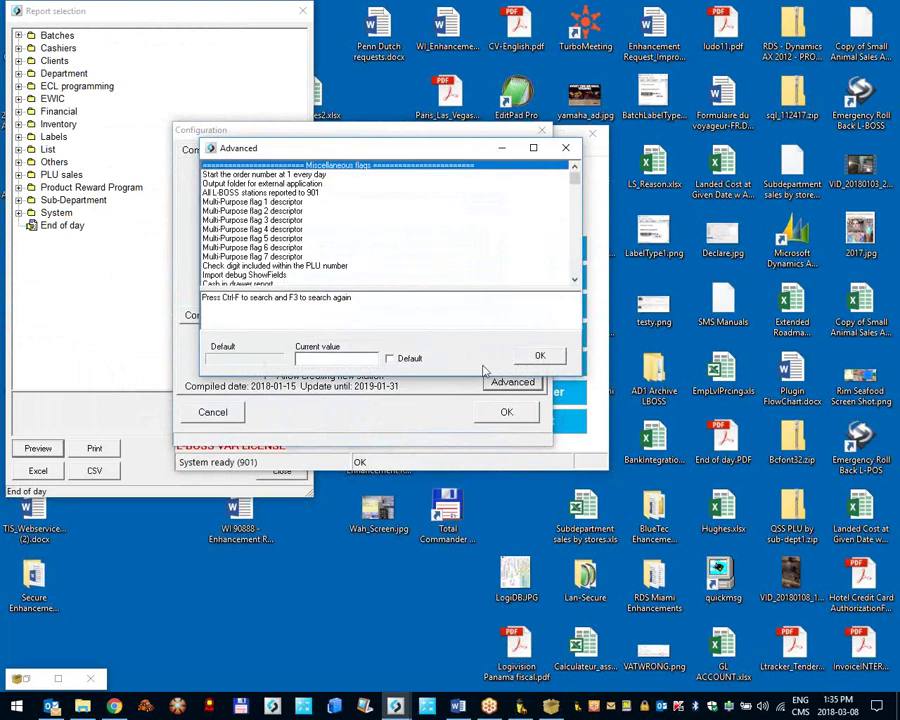
key("ctrl+f")
type("order")
key("Return")
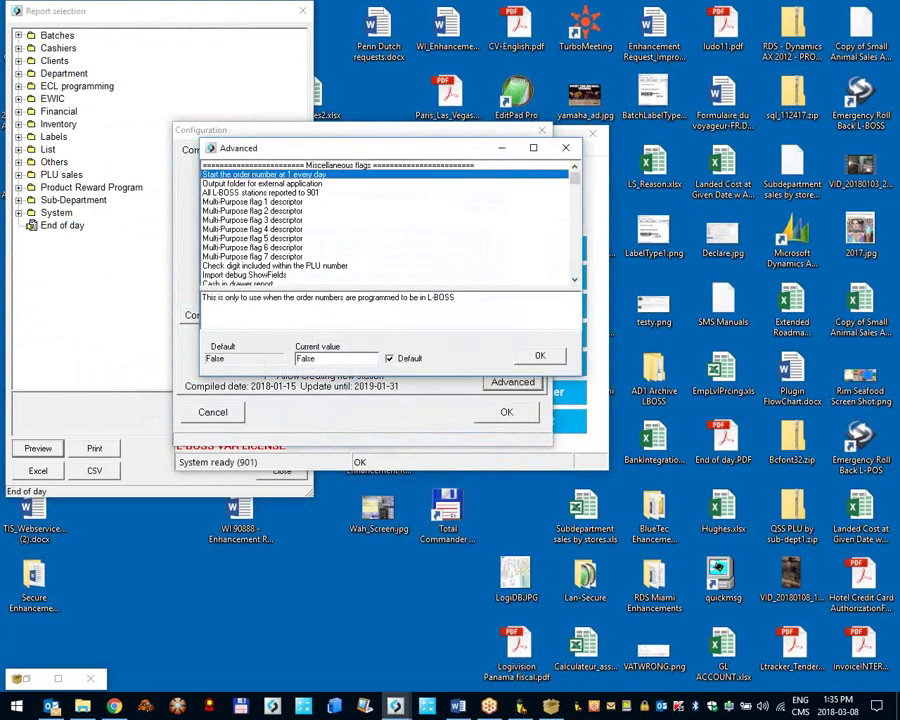
key("F3")
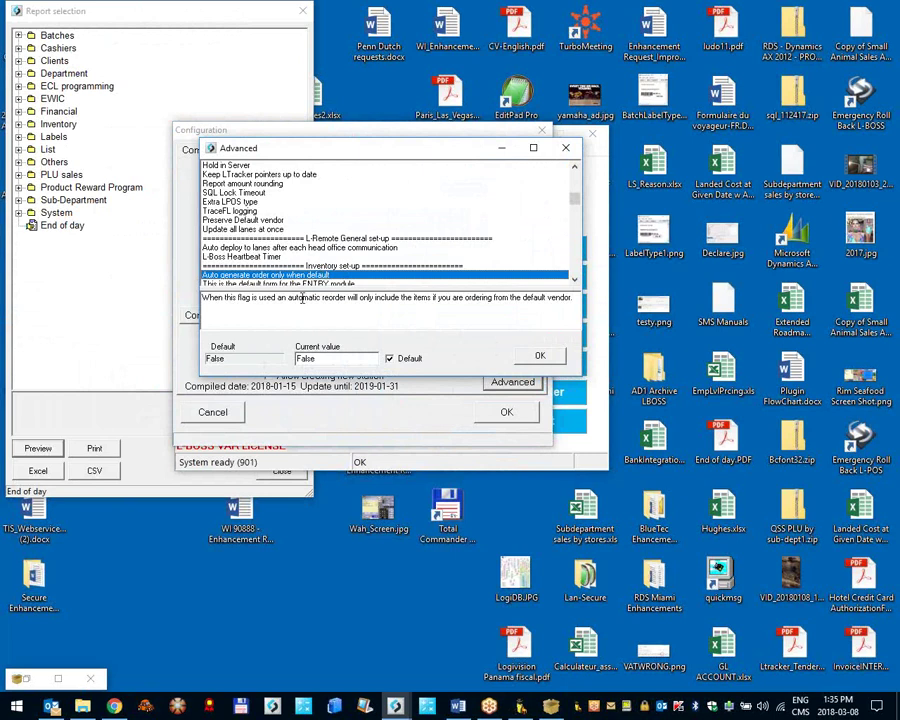
key("F3")
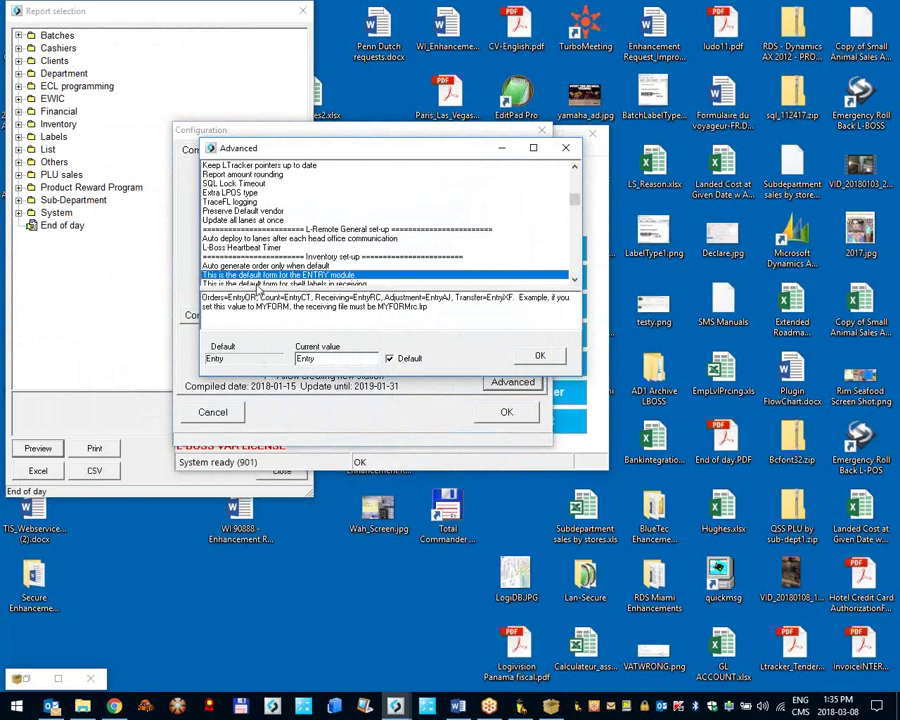
key("F3")
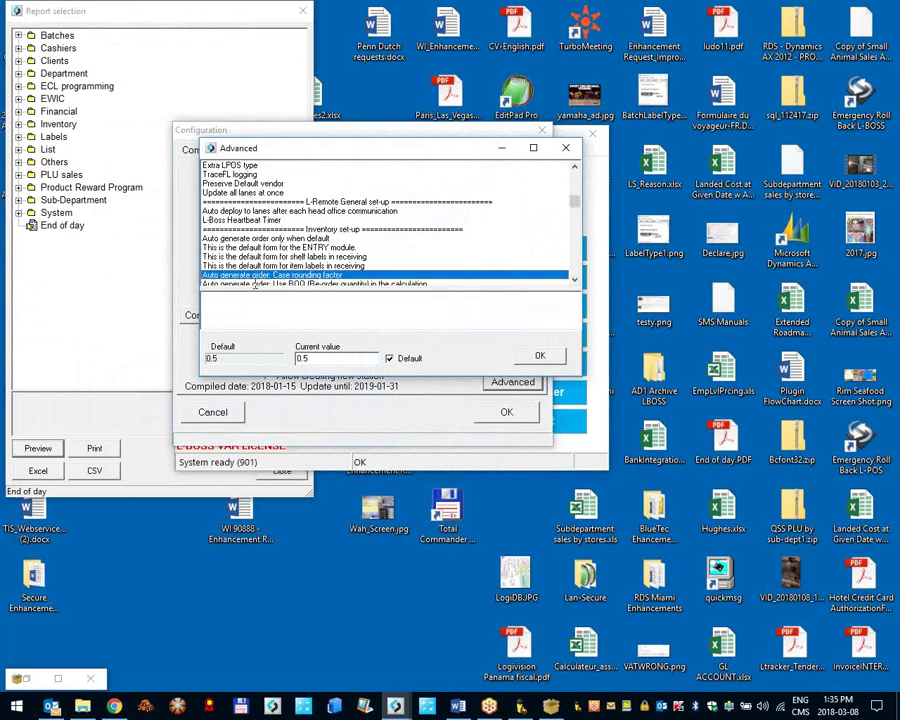
Step: Change the case rounding factor to 0.9, save, and exit L-BOSS
double_click(349, 357)
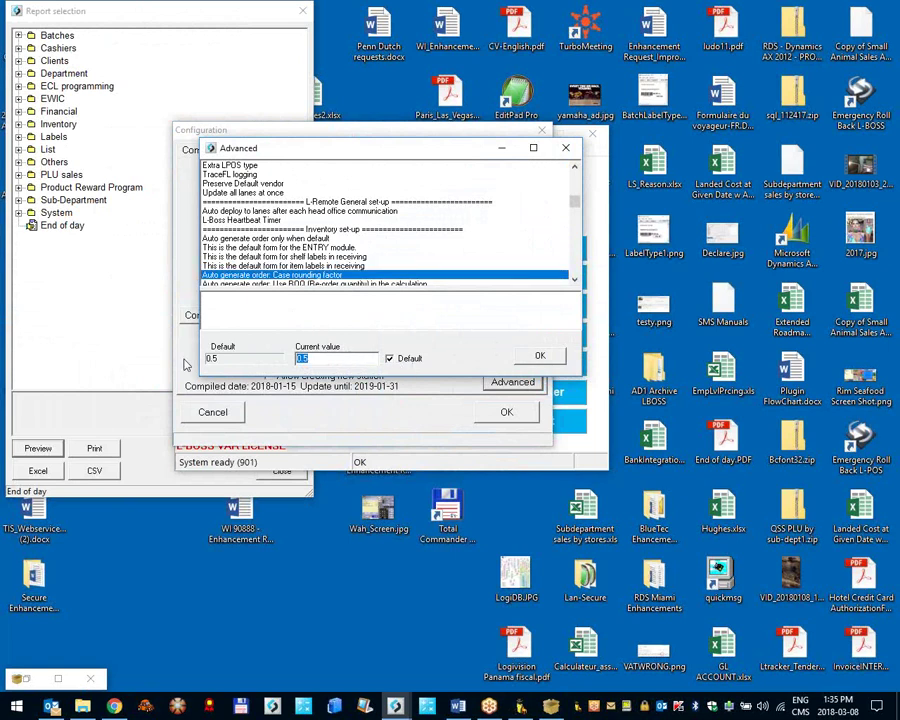
type("0.9")
left_click(533, 356)
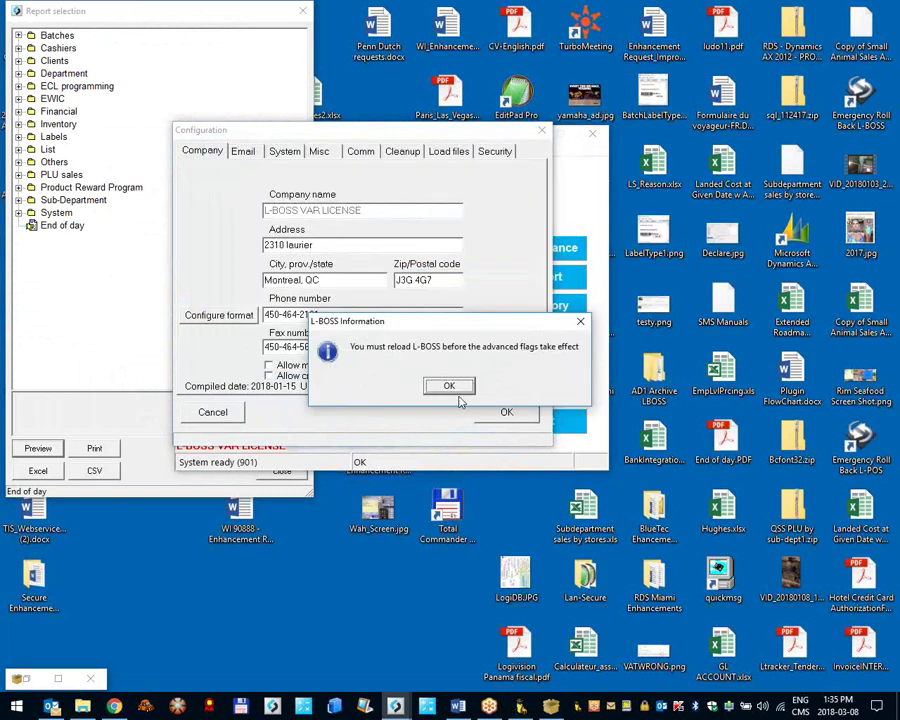
left_click(455, 388)
left_click(507, 413)
left_click(507, 420)
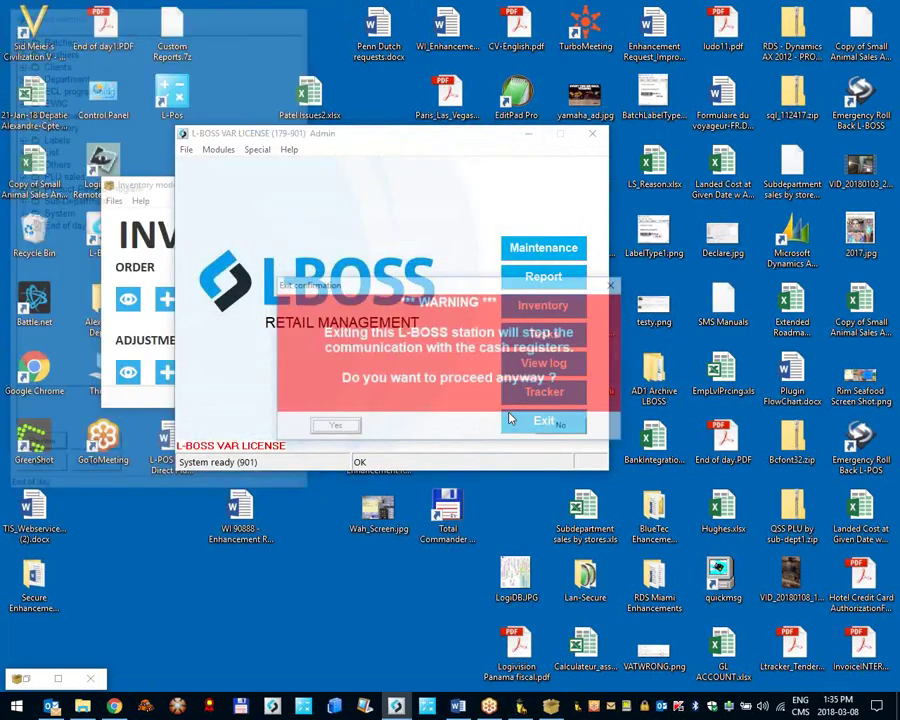
left_click(327, 425)
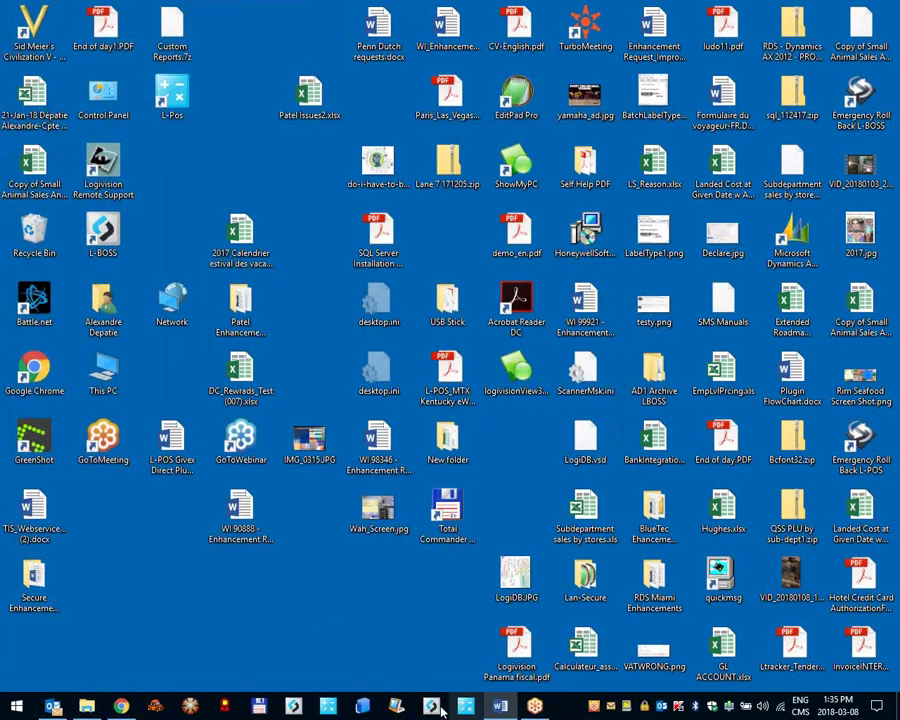
Step: Relaunch L-BOSS and log in to Maintenance with the user number and password
left_click(431, 706)
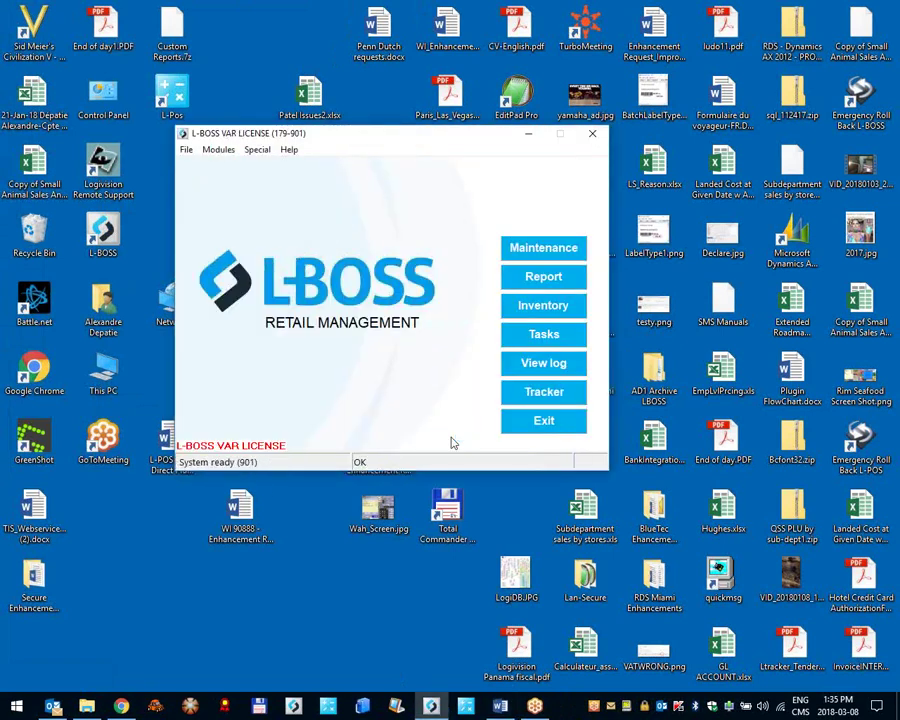
left_click(576, 249)
type("7")
key("Tab")
type("######")
key("Return")
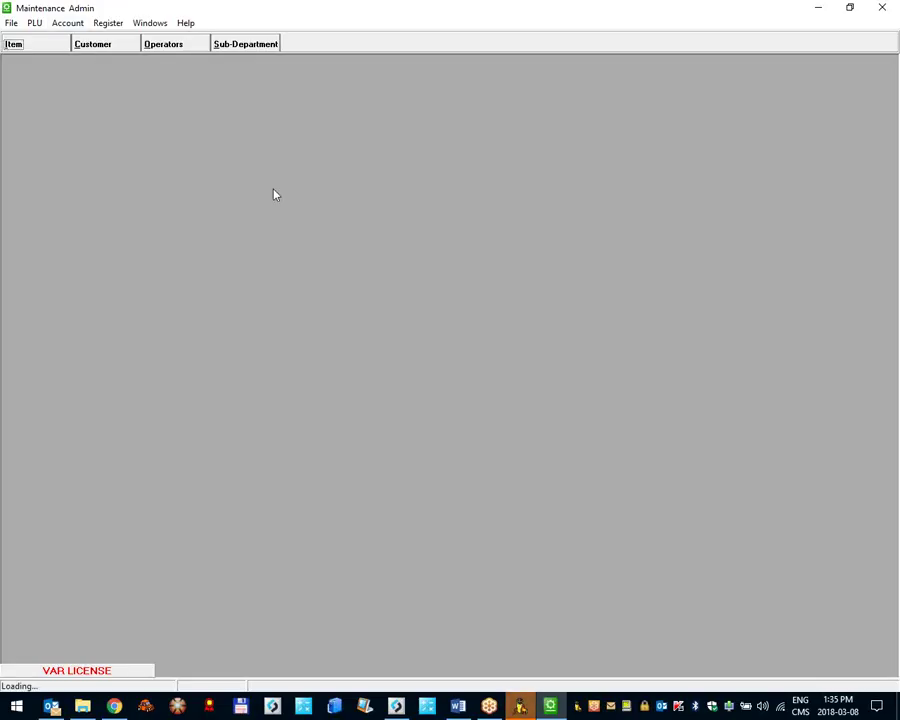
Step: Load item 4 and check its cost and inventory settings, Min 30 and ROQ 4
type("4")
key("Return")
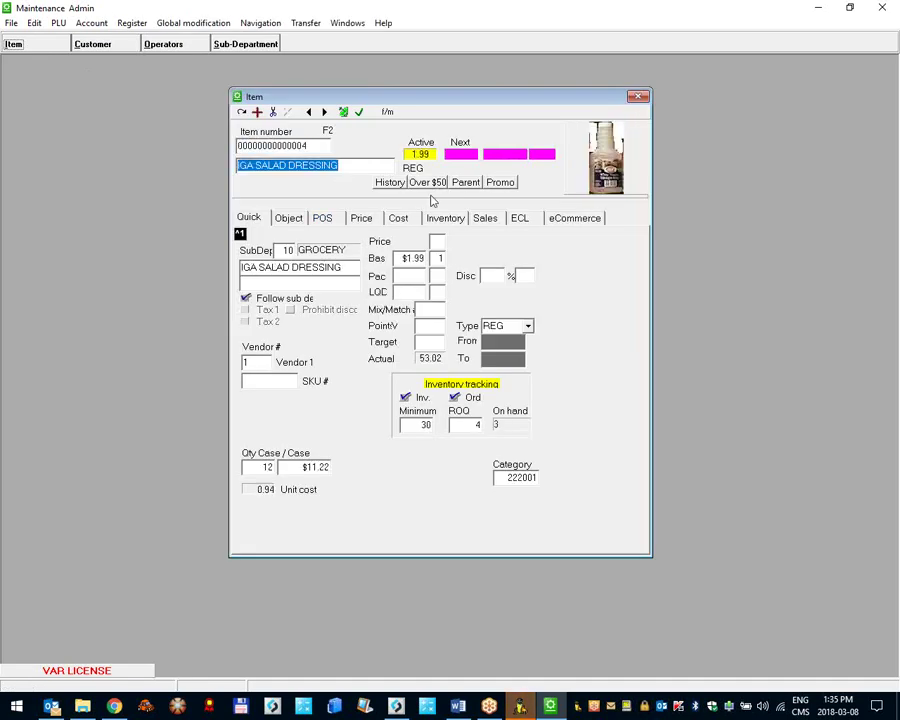
left_click(400, 219)
left_click(446, 219)
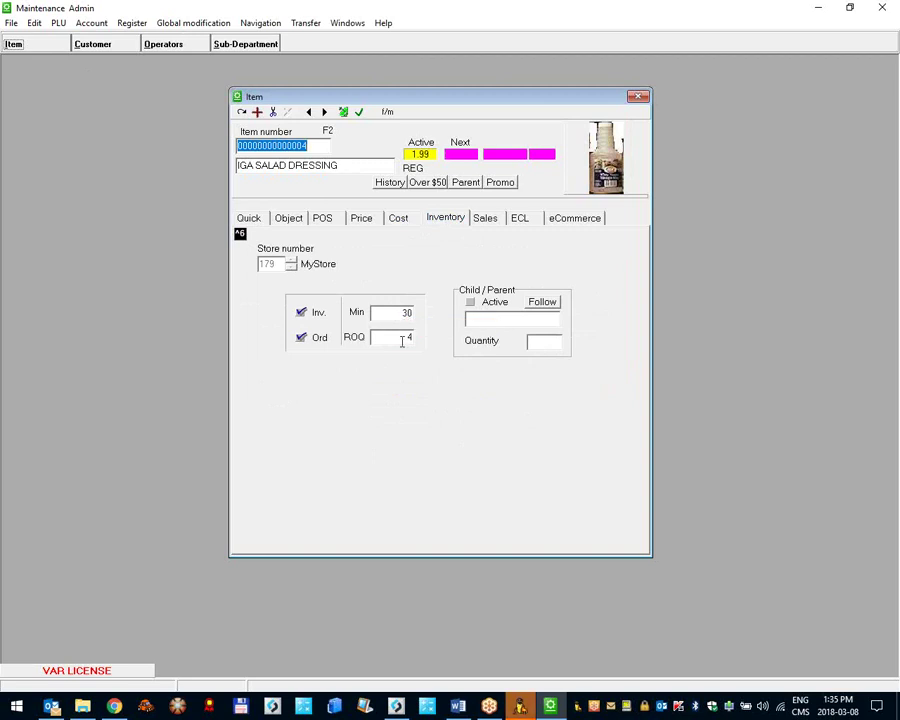
left_click(400, 312)
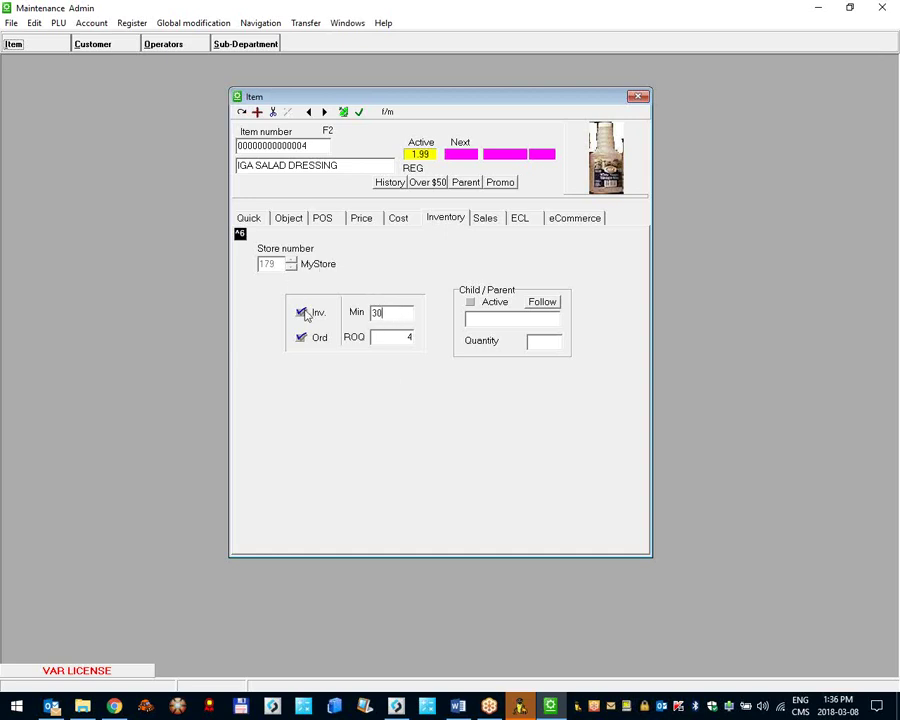
Step: Close maintenance and start Vendor 1 purchase order number 1005
mouse_move(305, 314)
left_click(882, 7)
left_click(543, 305)
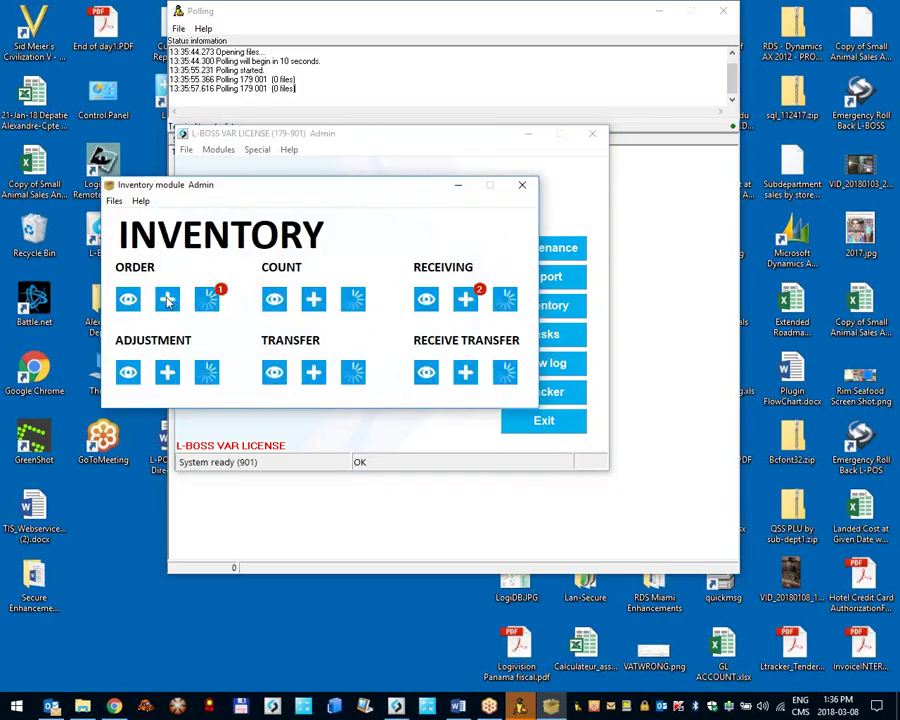
left_click(167, 299)
key("Return")
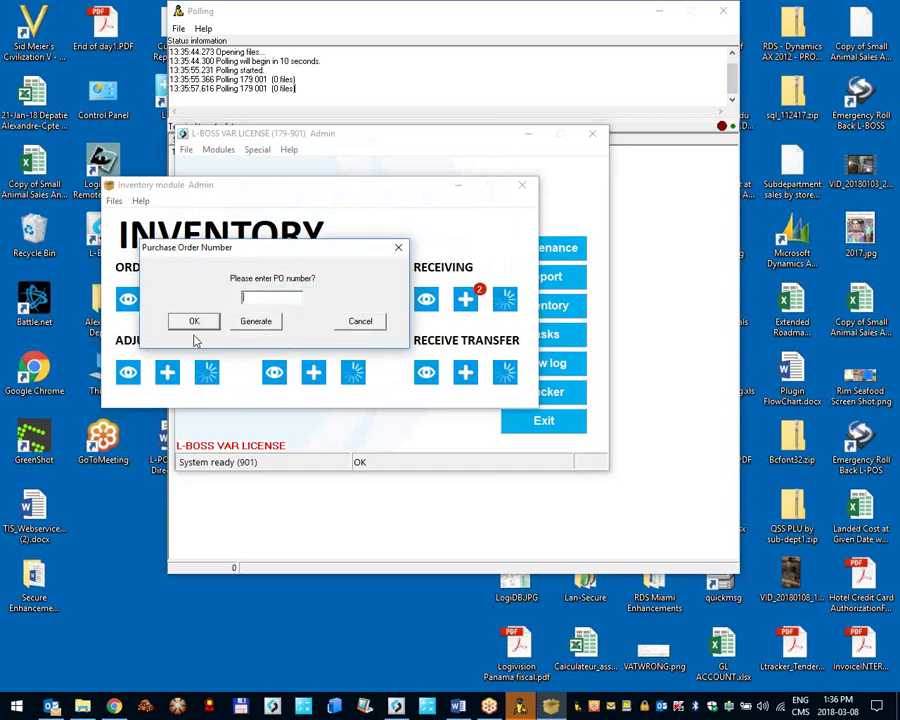
left_click(248, 325)
left_click(196, 322)
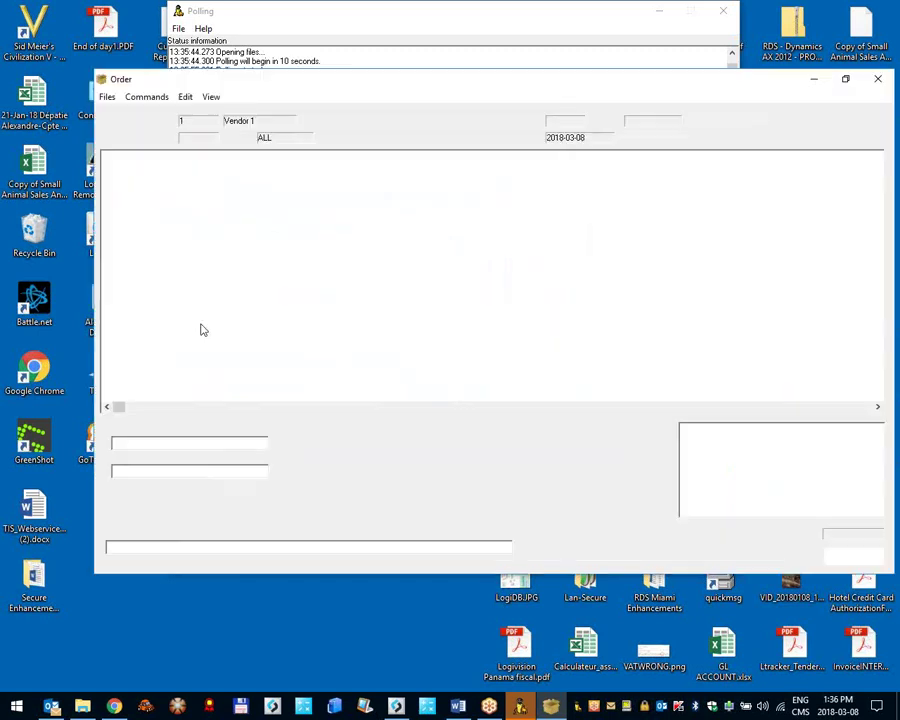
Step: Auto-generate the order from minimum and inspect the salad dressing line's costs and units
left_click(135, 97)
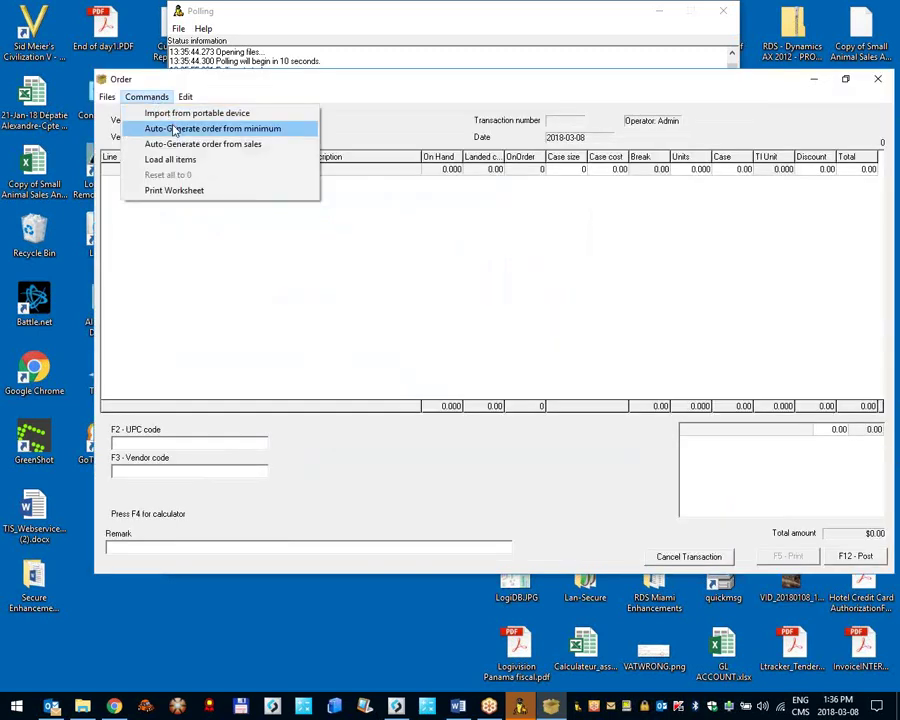
left_click(174, 131)
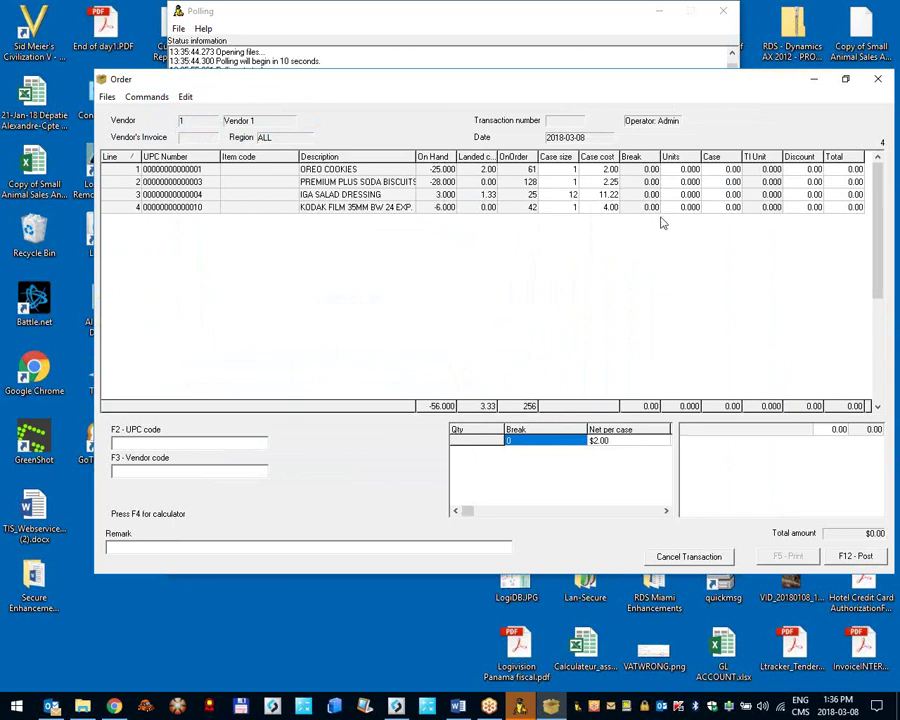
left_click(760, 208)
left_click(605, 194)
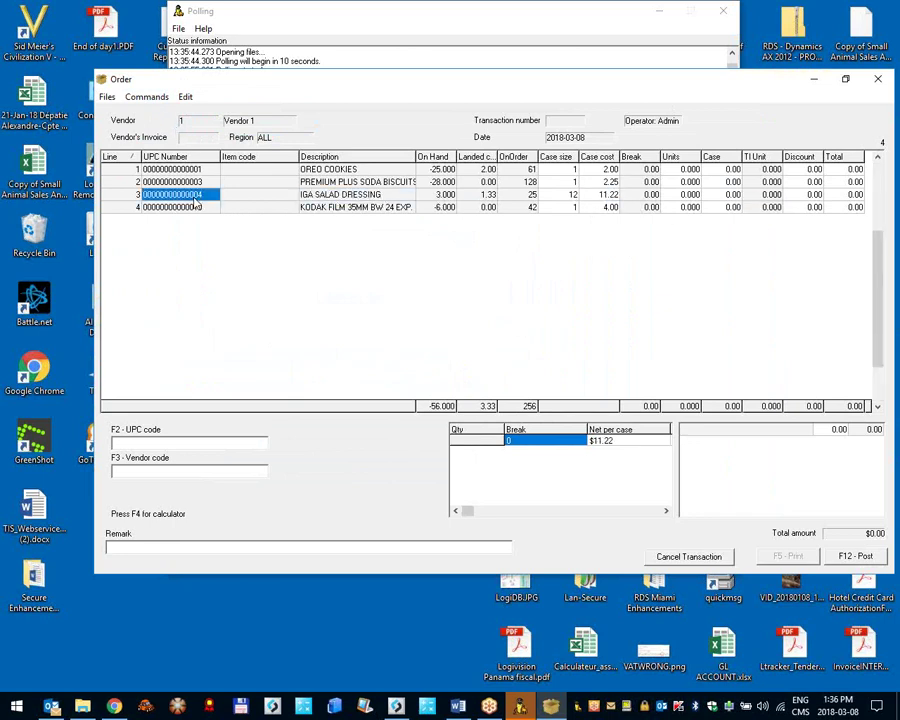
left_click(640, 207)
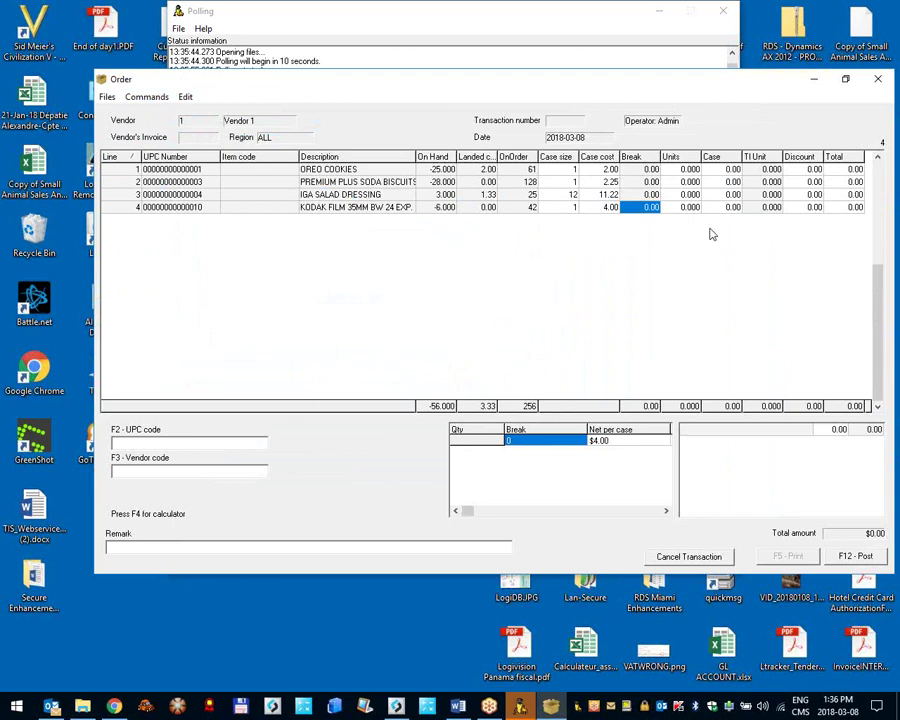
left_click(690, 194)
left_click(776, 195)
key("Tab")
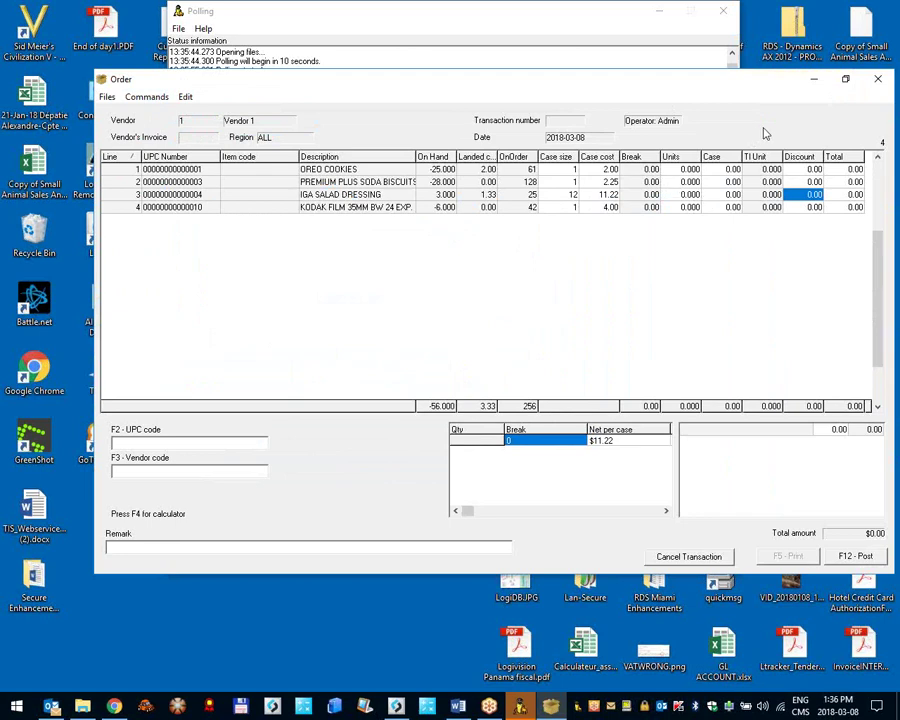
Step: Step through the units of each order line, from OREO COOKIES down, then close the order
key("Up")
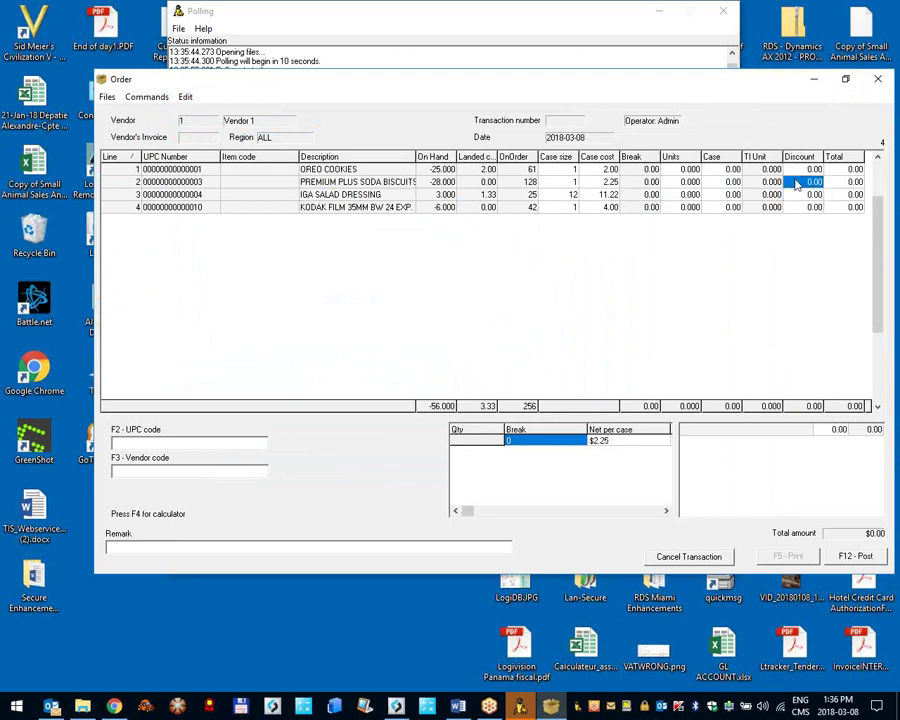
key("Down")
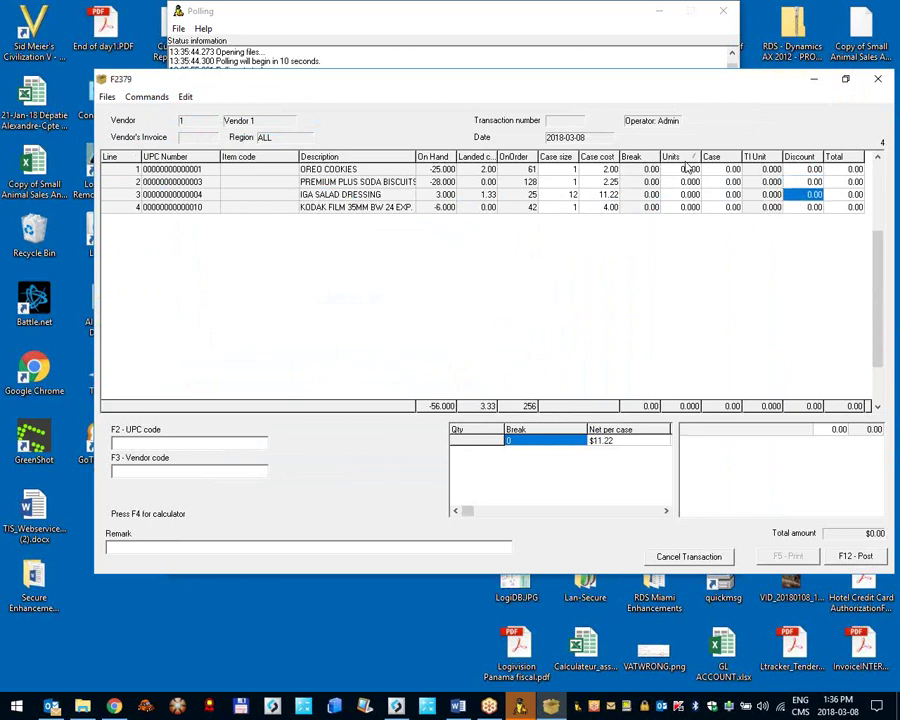
left_click(692, 172)
key("Down")
key("Down")
key("Down")
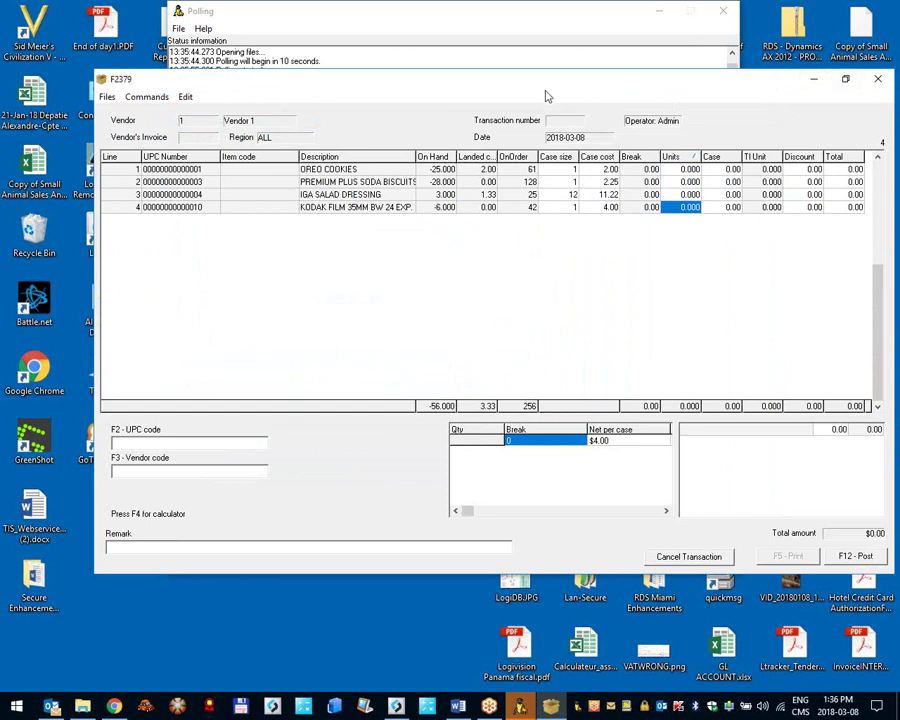
left_click(690, 169)
key("Down")
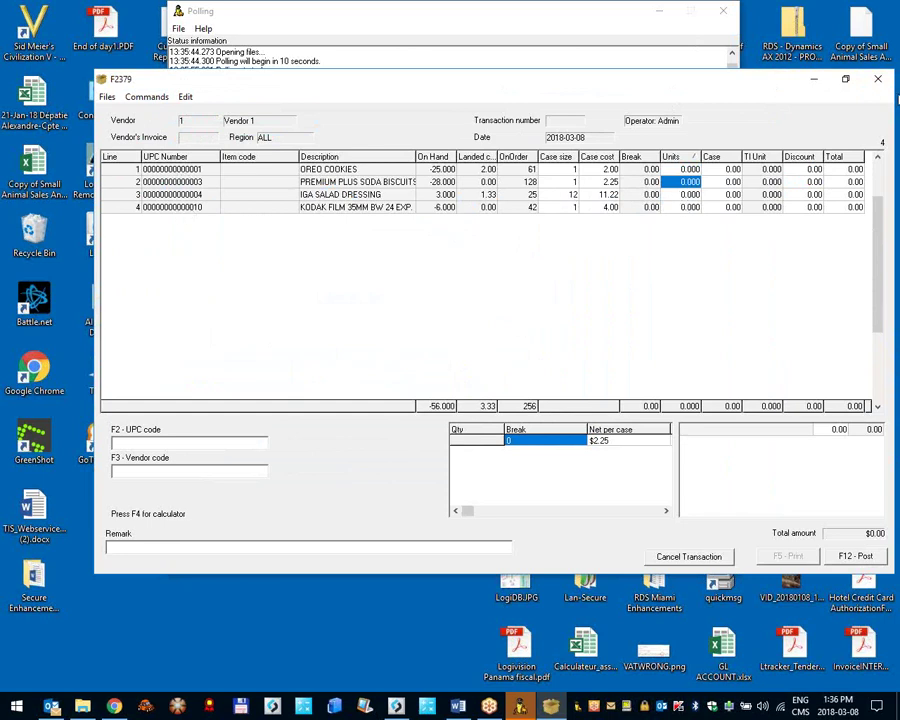
left_click(878, 87)
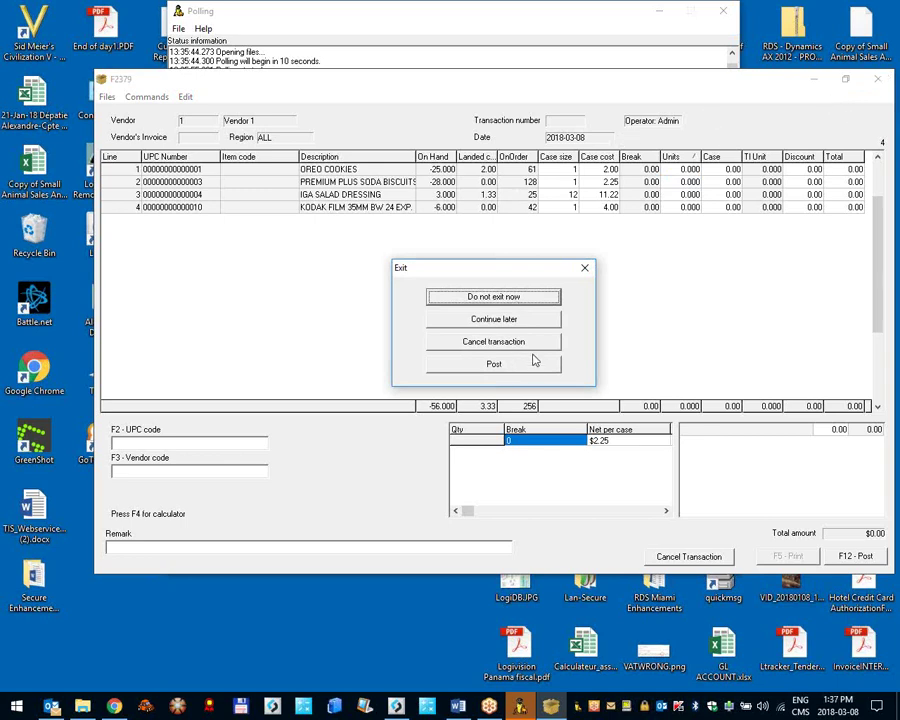
Step: Save the Vendor 1 order for later, reopen it from pending orders, and set it aside again
left_click(479, 324)
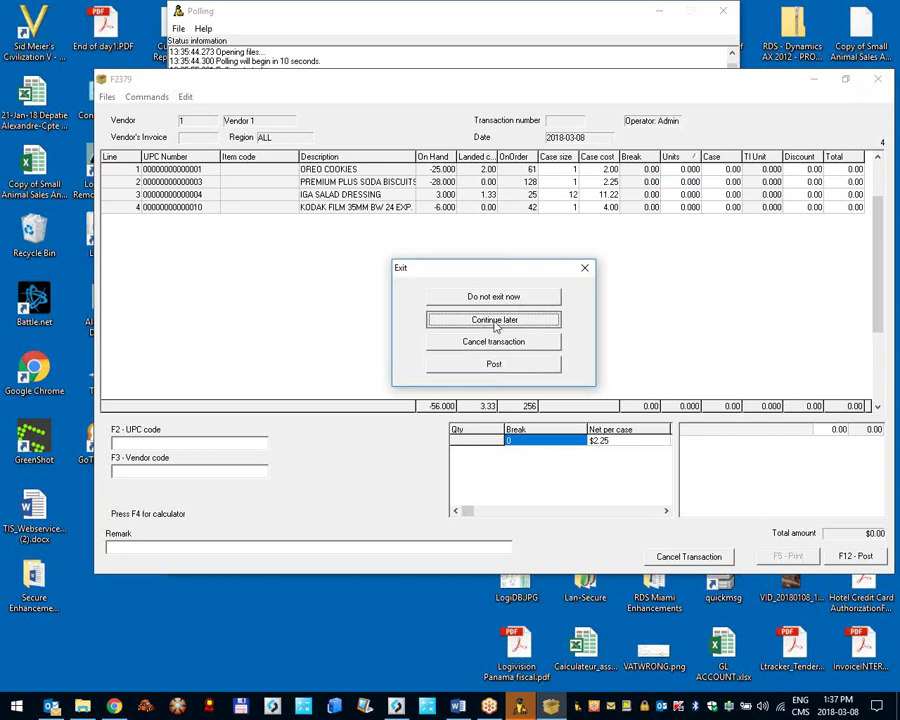
left_click(497, 322)
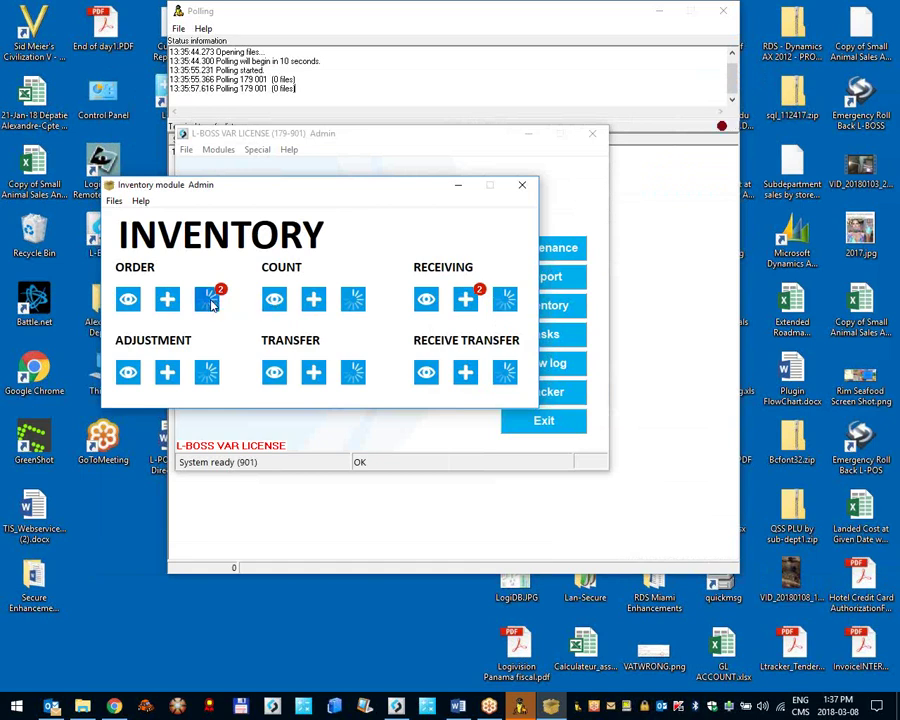
left_click(211, 303)
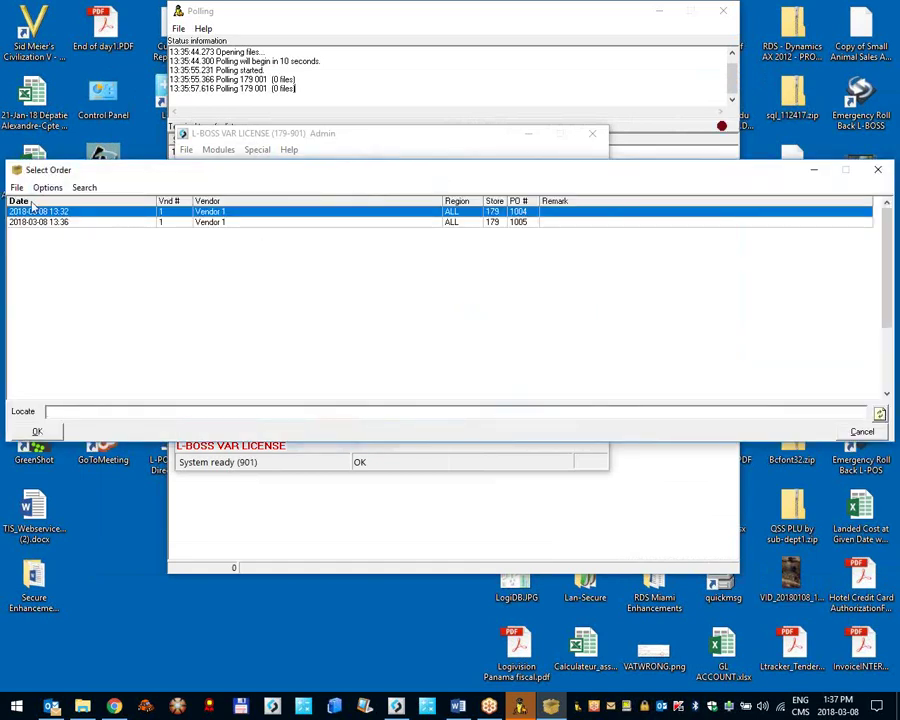
double_click(89, 223)
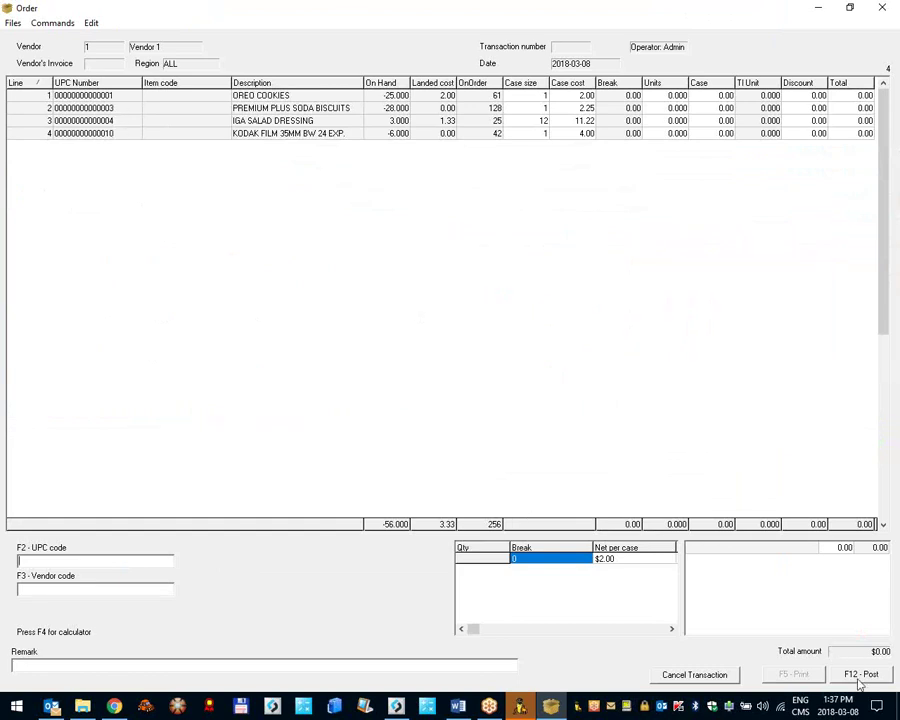
left_click(882, 8)
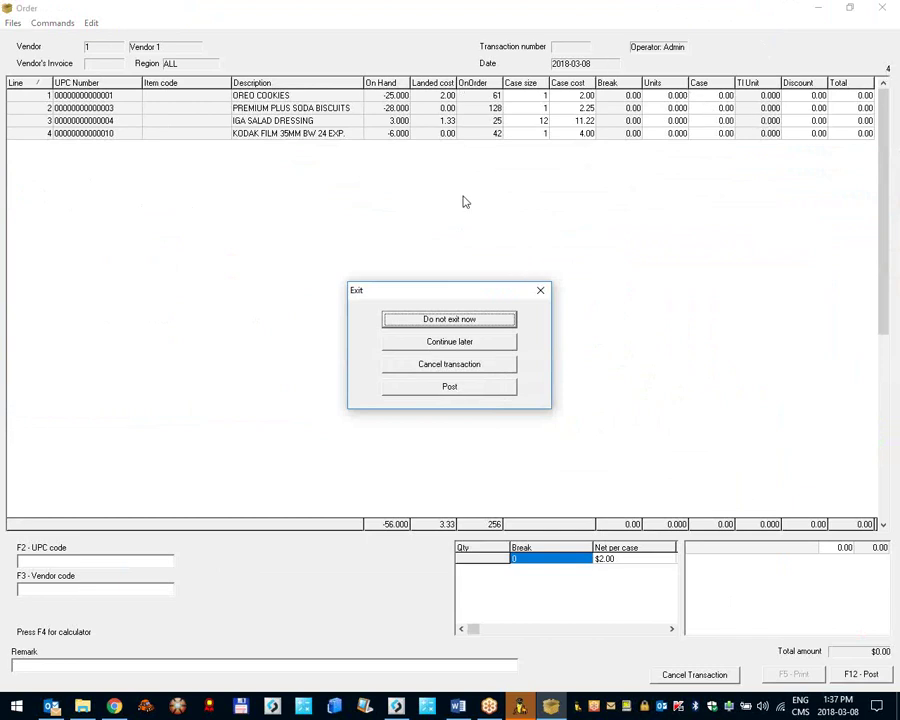
left_click(439, 347)
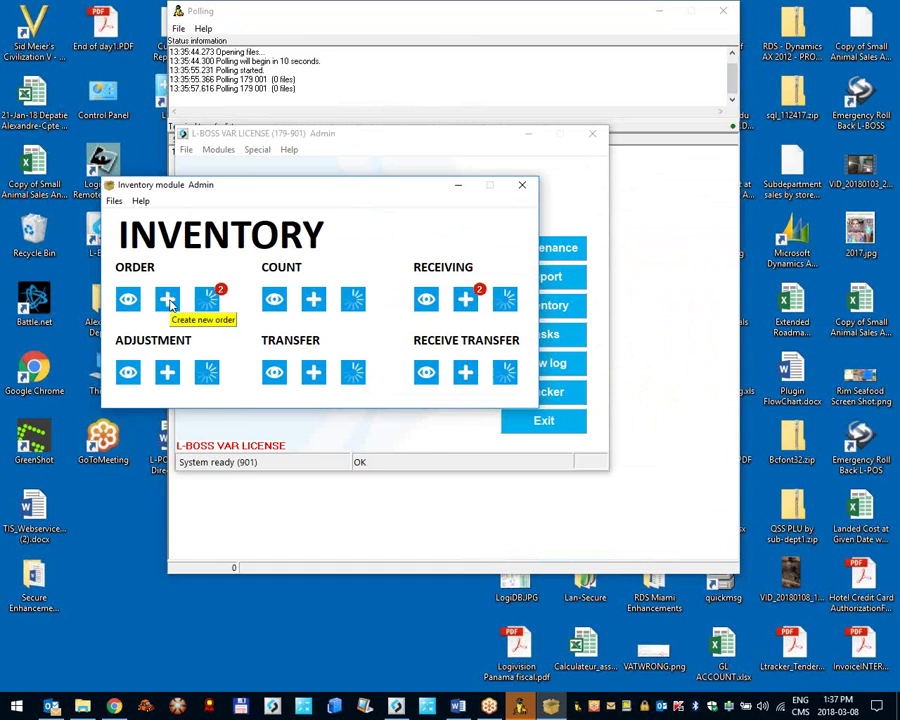
Step: Open another empty Vendor 1 purchase order with generated PO number 1006
left_click(170, 303)
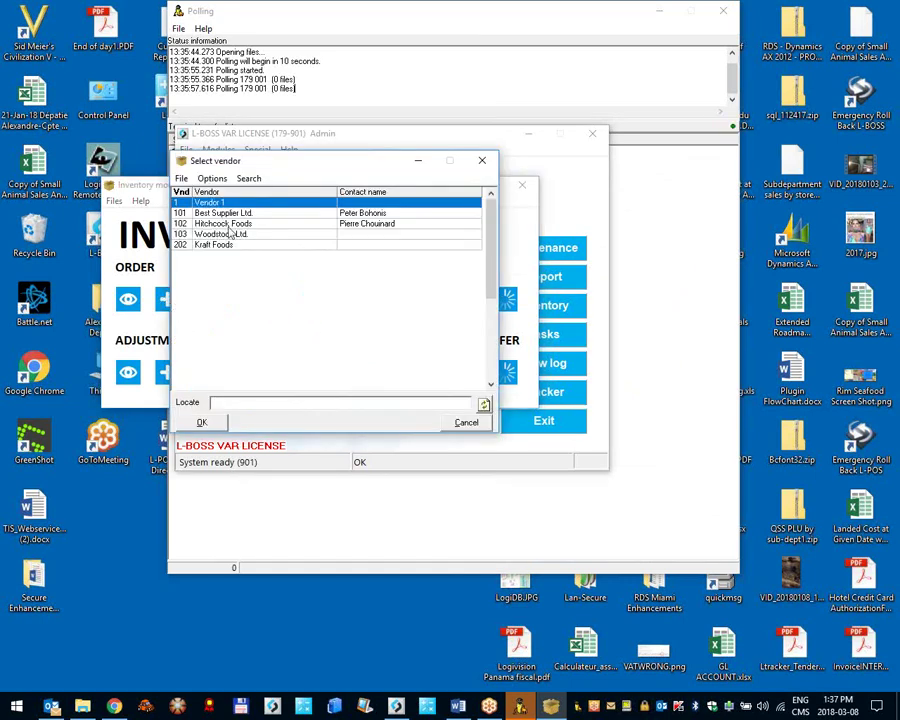
double_click(195, 206)
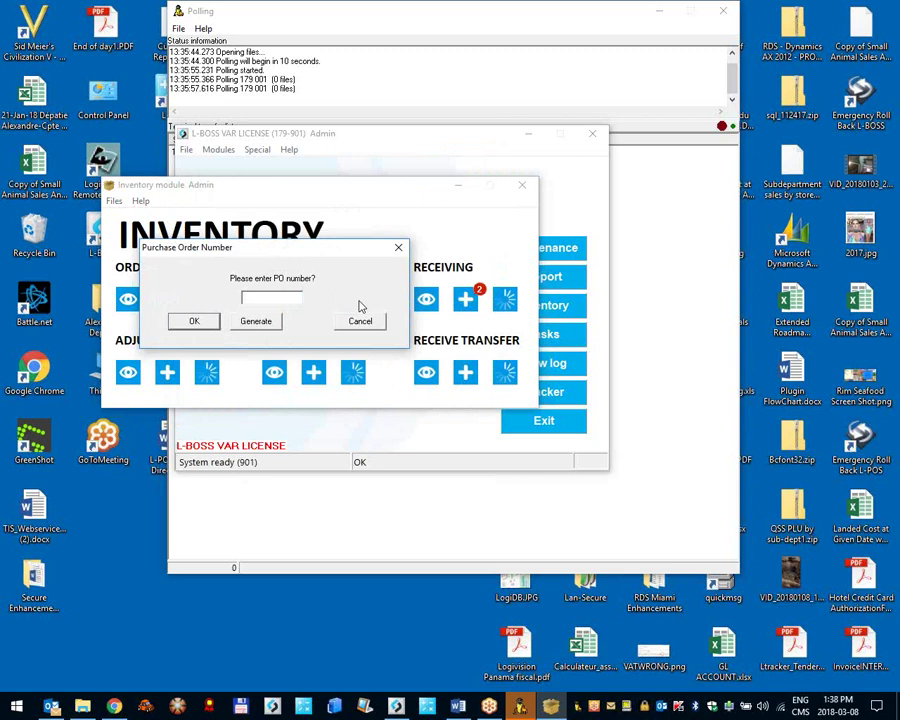
left_click(256, 320)
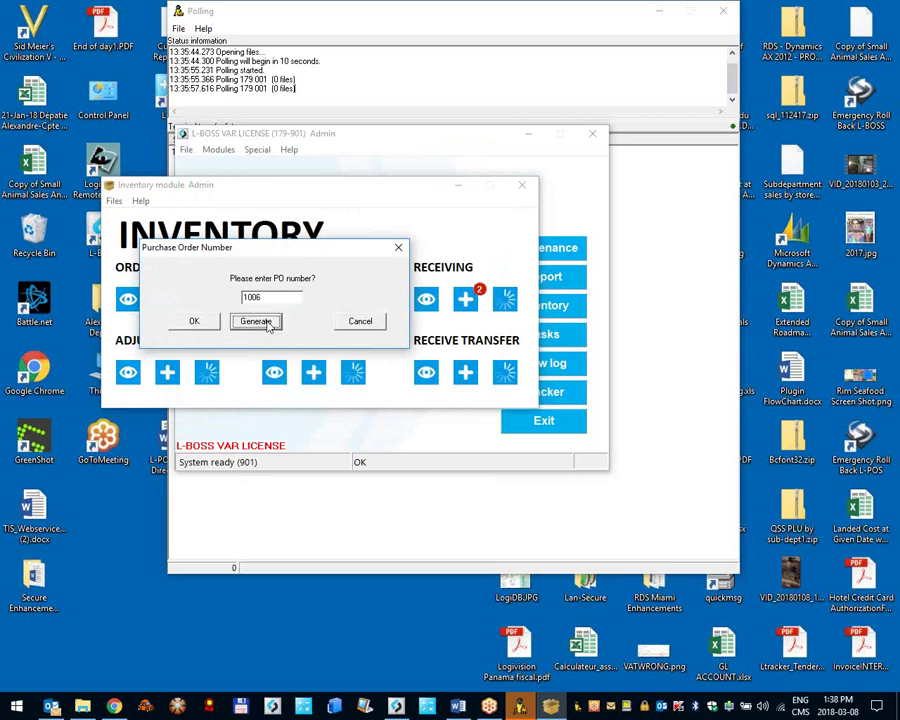
left_click(204, 322)
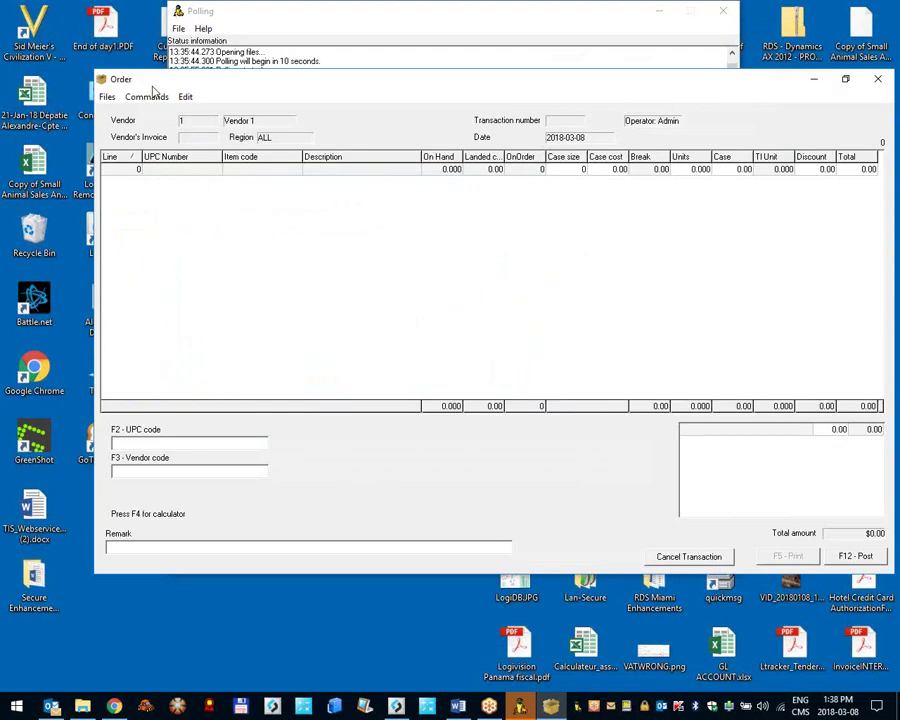
left_click(150, 96)
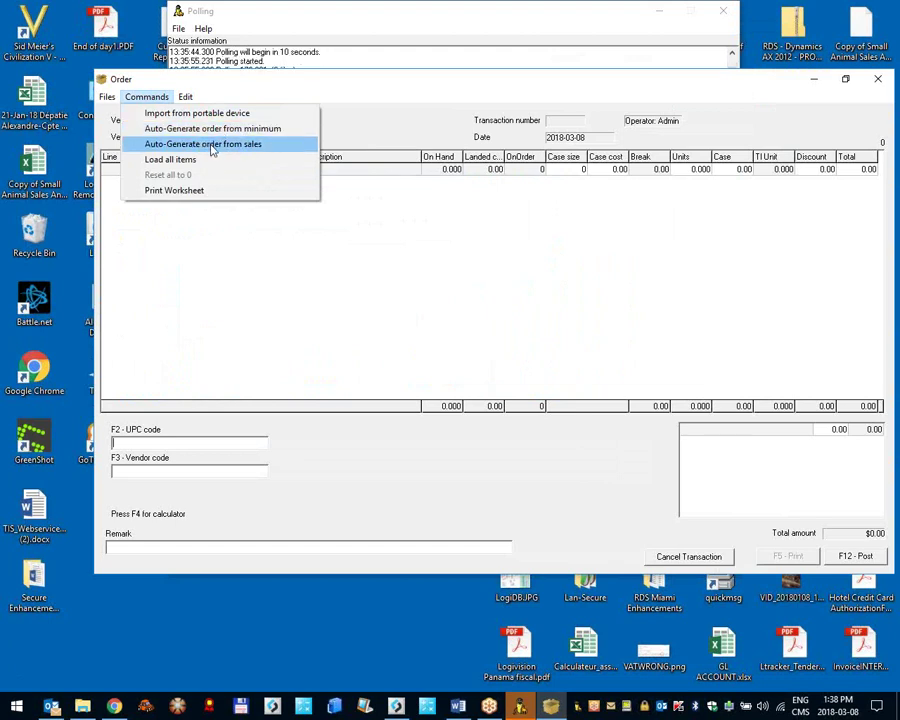
Step: Auto-generate order lines from total sales since March 1 with factor 1
left_click(212, 146)
left_click_drag(386, 144, 317, 99)
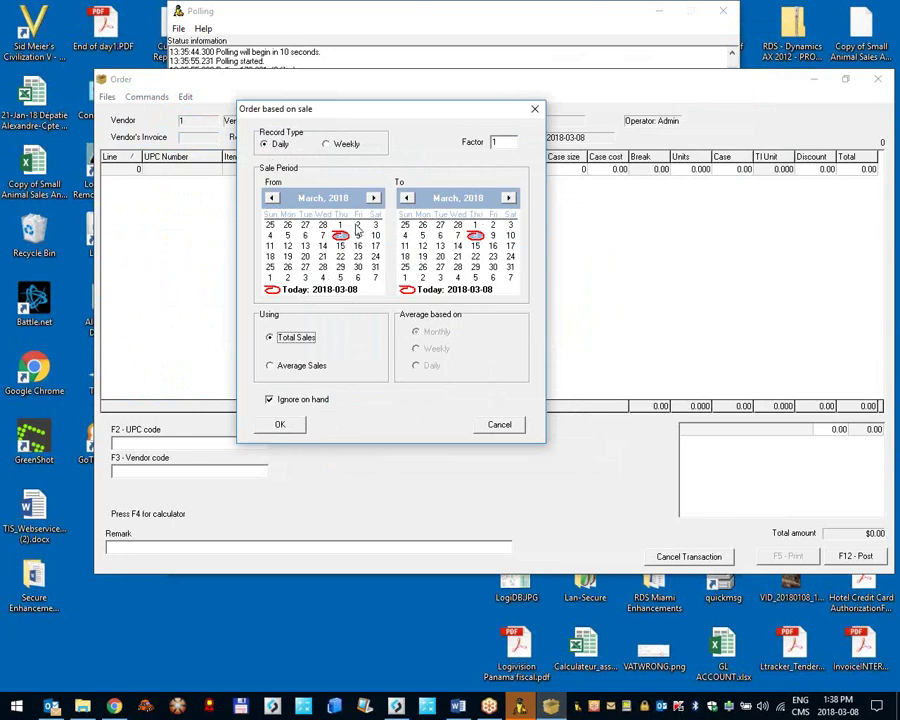
left_click(341, 225)
left_click(516, 142)
left_click(271, 338)
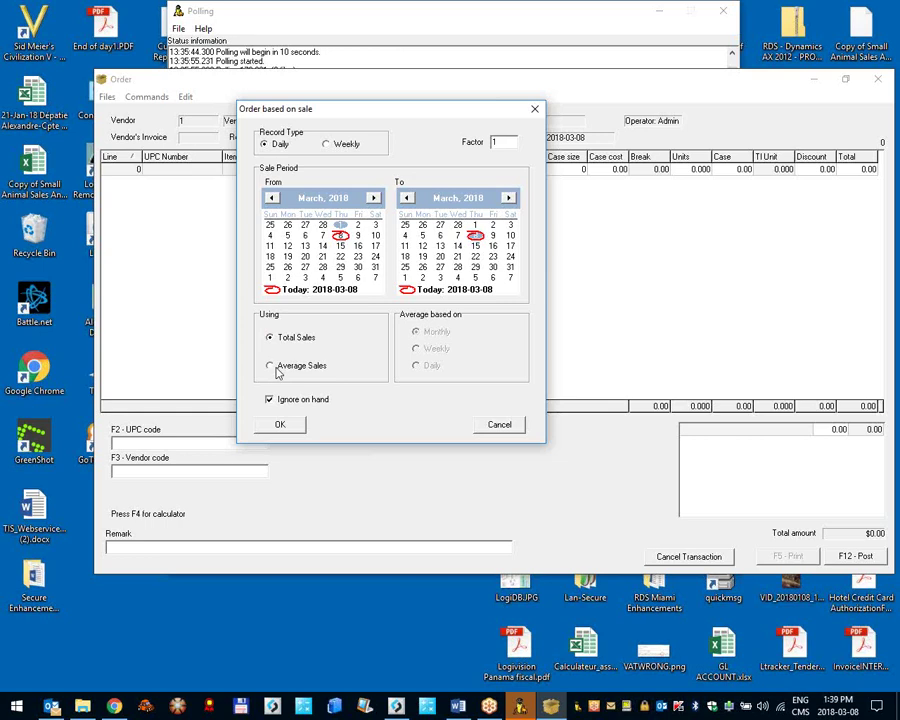
left_click(284, 425)
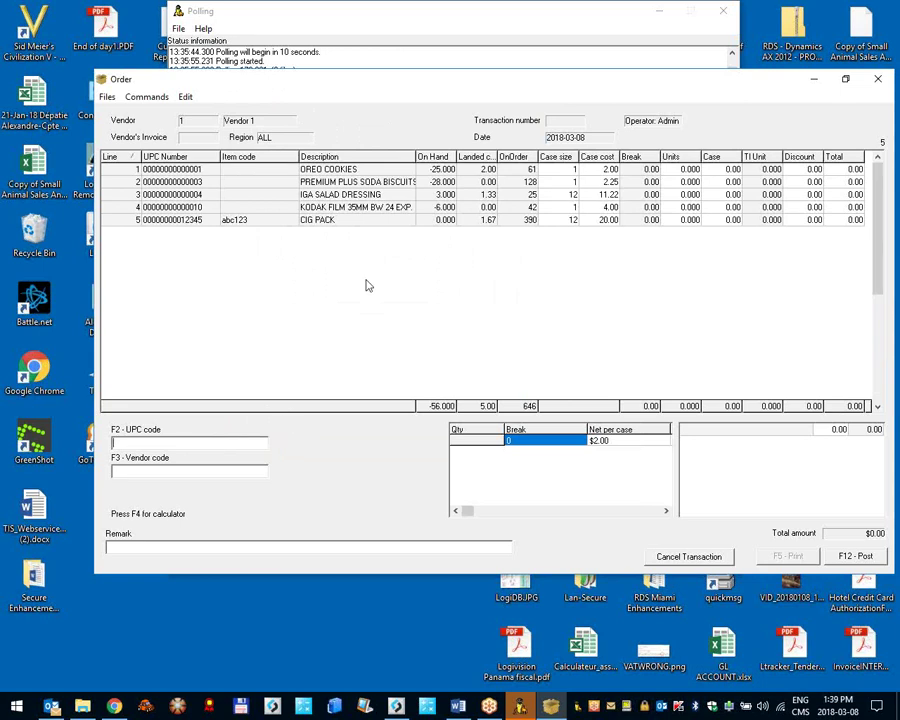
Step: Review the five order lines and move the order window toward the top-left
left_click(603, 184)
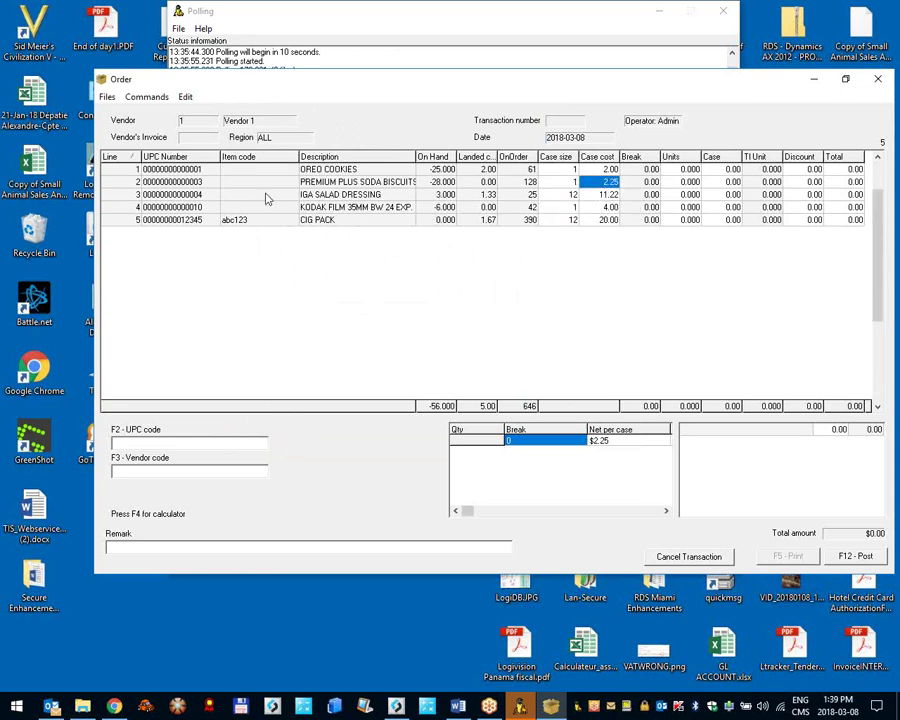
key("ctrl+Home")
key("Down")
key("Down")
key("Up")
left_click(193, 220)
left_click(186, 176)
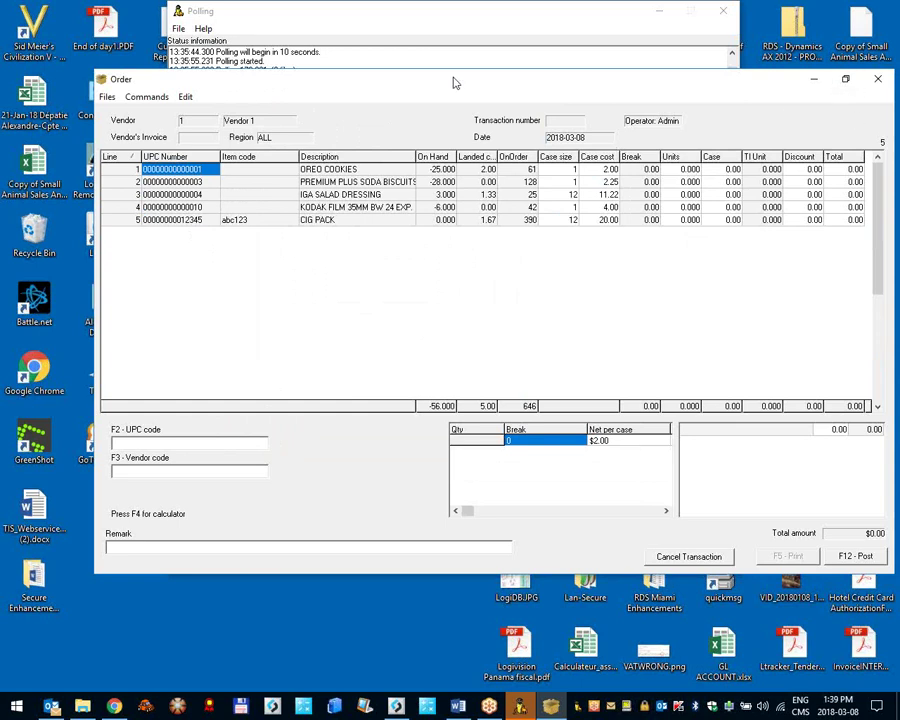
left_click_drag(453, 83, 370, 30)
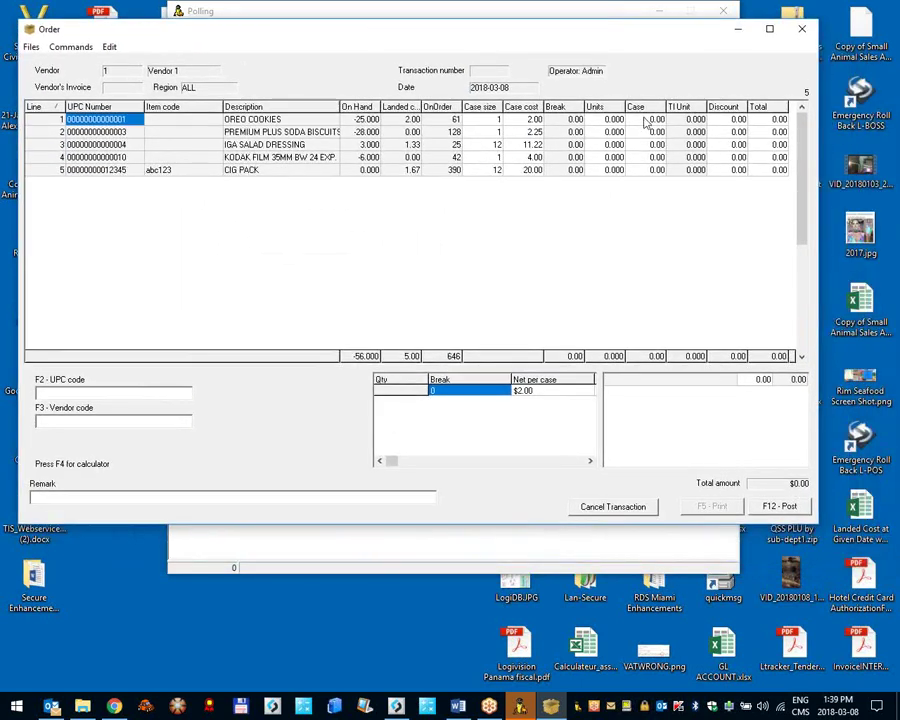
Step: Enter case quantities 3, 4, 5, 6 and 21 on the five lines and post the order
left_click(646, 119)
type("3")
key("Down")
type("4")
key("Down")
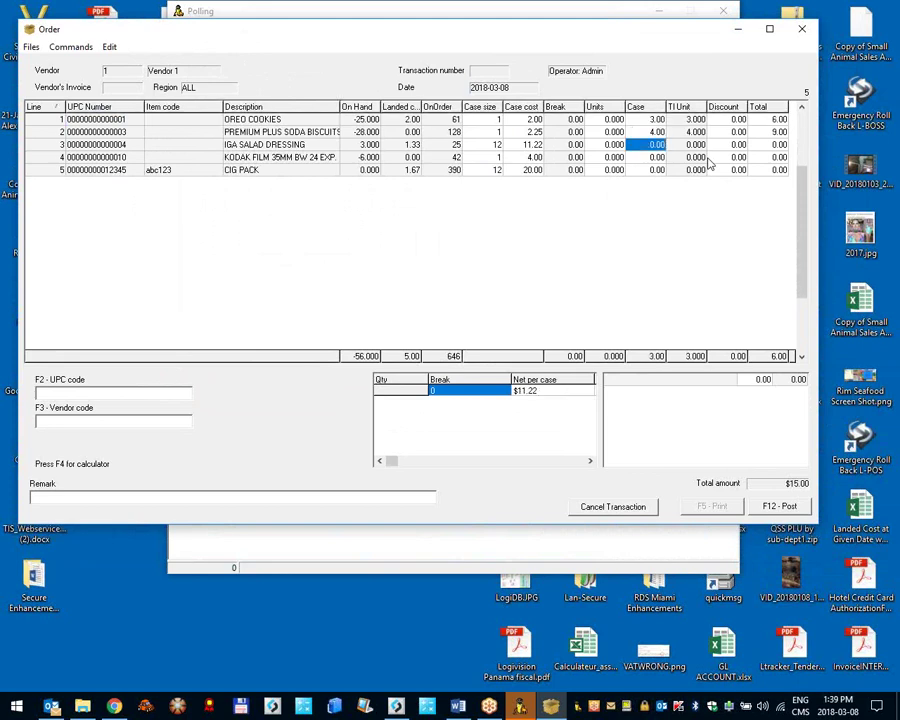
type("5")
key("Down")
type("6")
key("Down")
type("21")
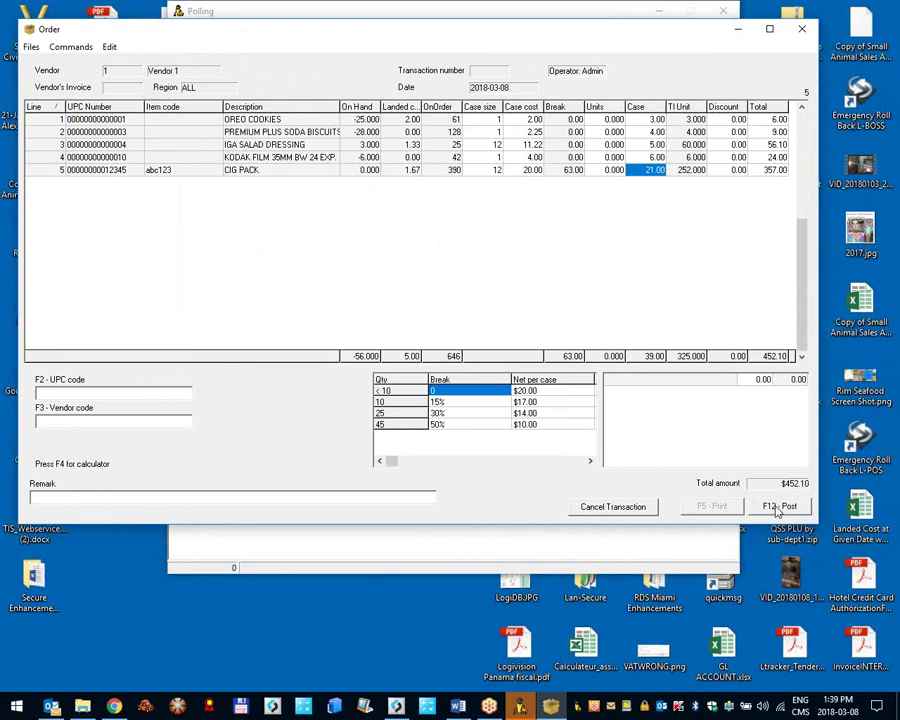
left_click(778, 507)
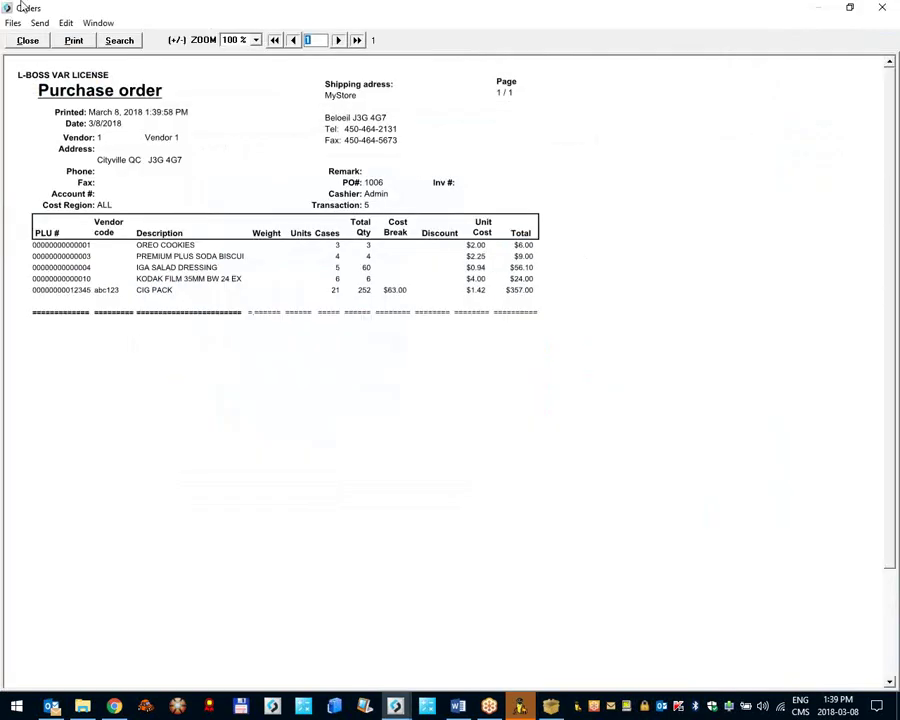
Step: Close the PO preview and bring the Inventory module, showing two orders pending, forward
left_click(27, 40)
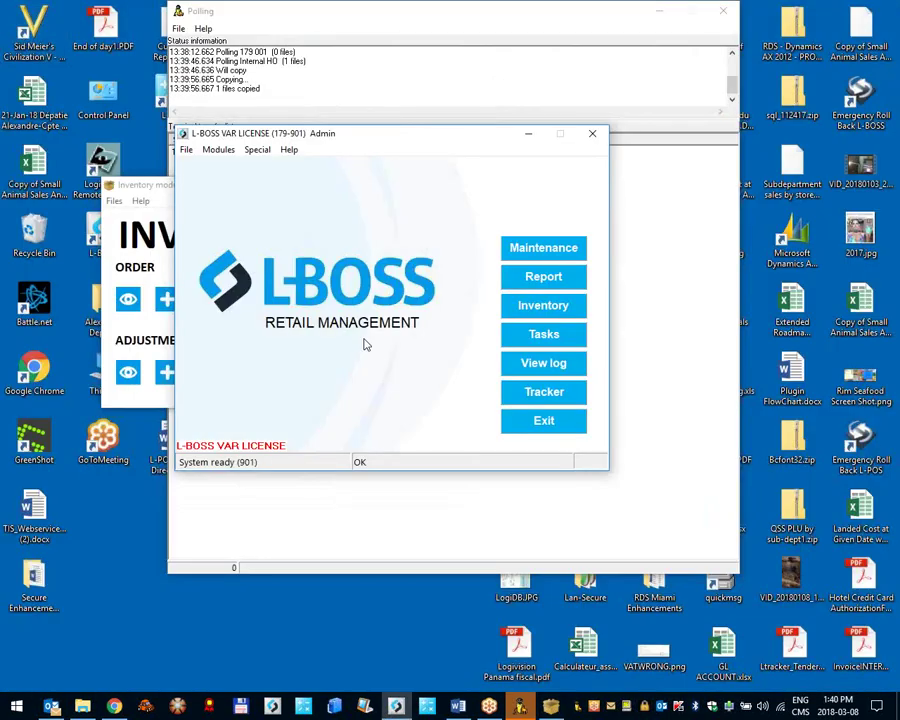
left_click(146, 194)
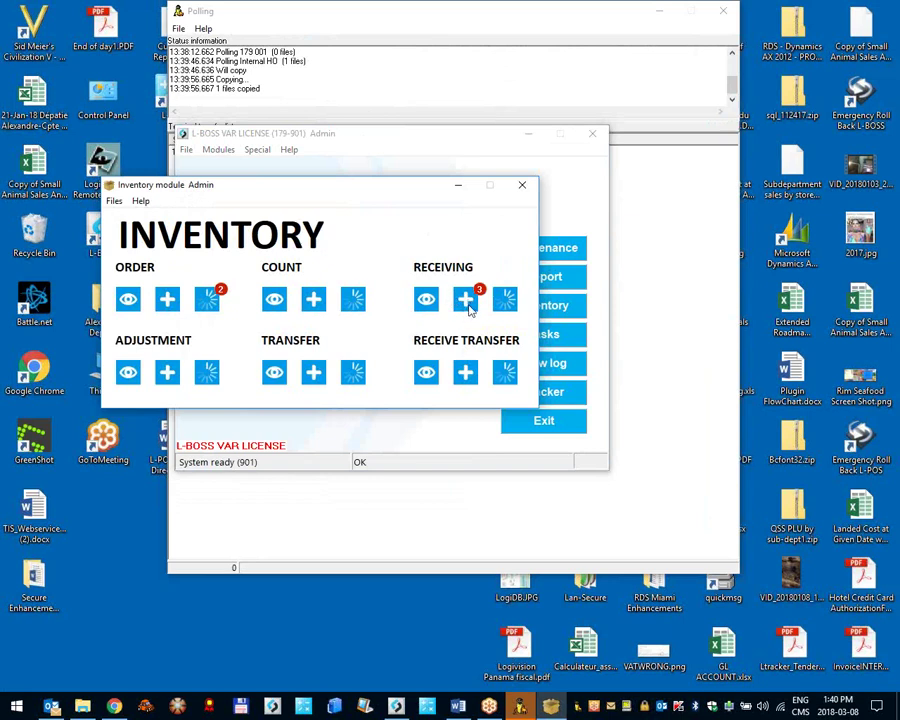
Step: Start a Vendor 1 receiving from the first open order ($480.60, four items) and enter the invoice number
left_click(466, 302)
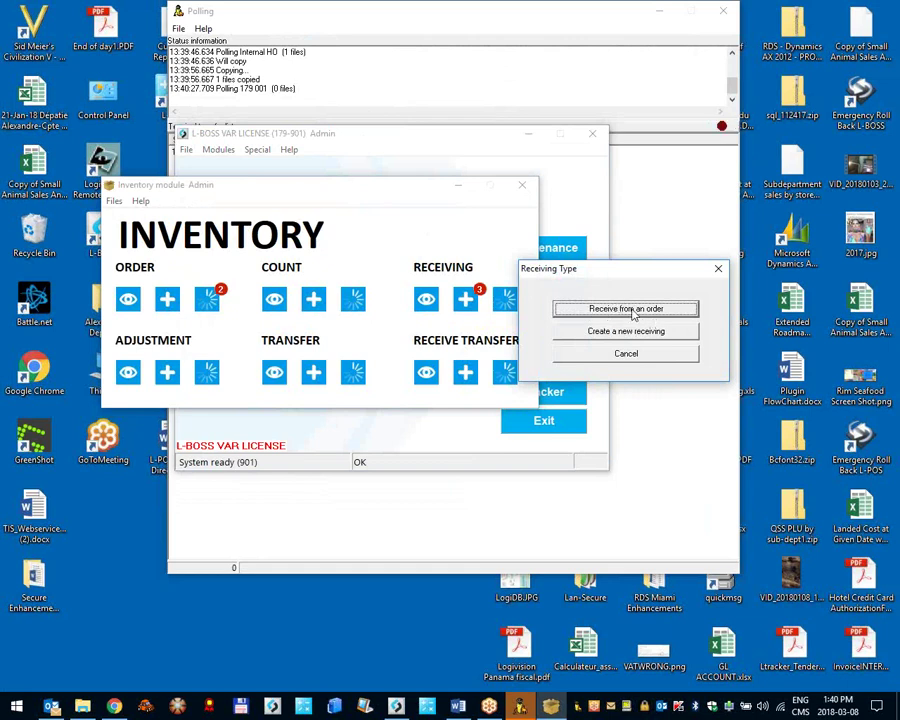
left_click(624, 309)
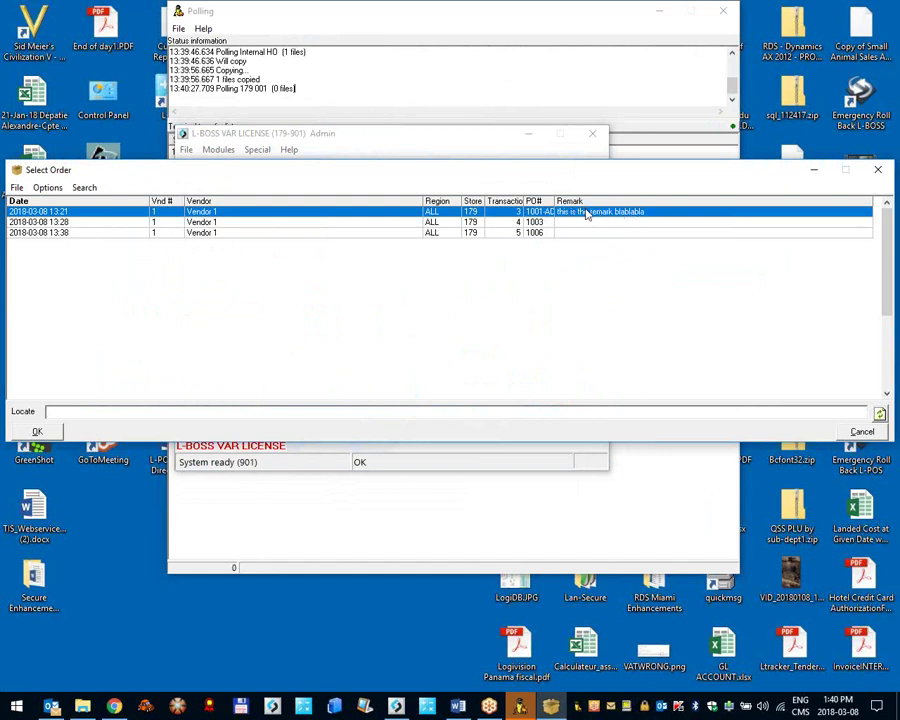
left_click_drag(555, 200, 587, 197)
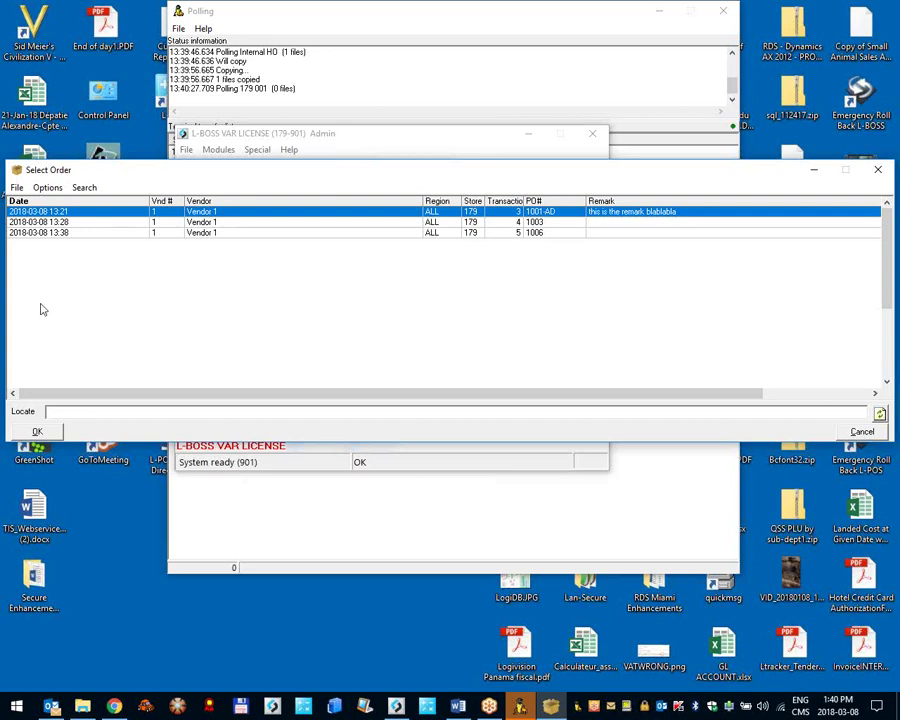
double_click(622, 222)
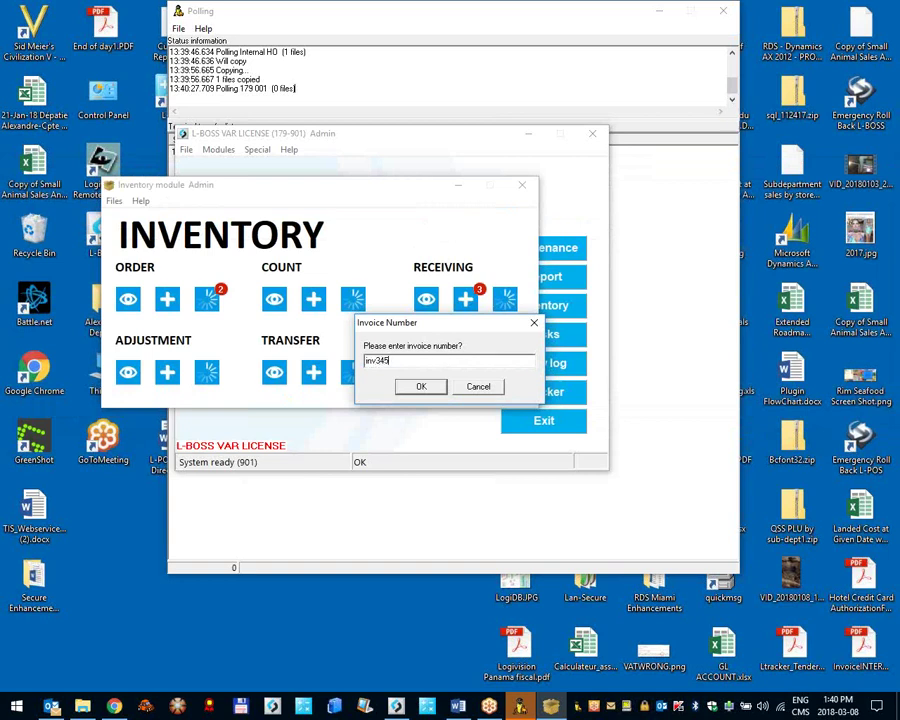
left_click(418, 388)
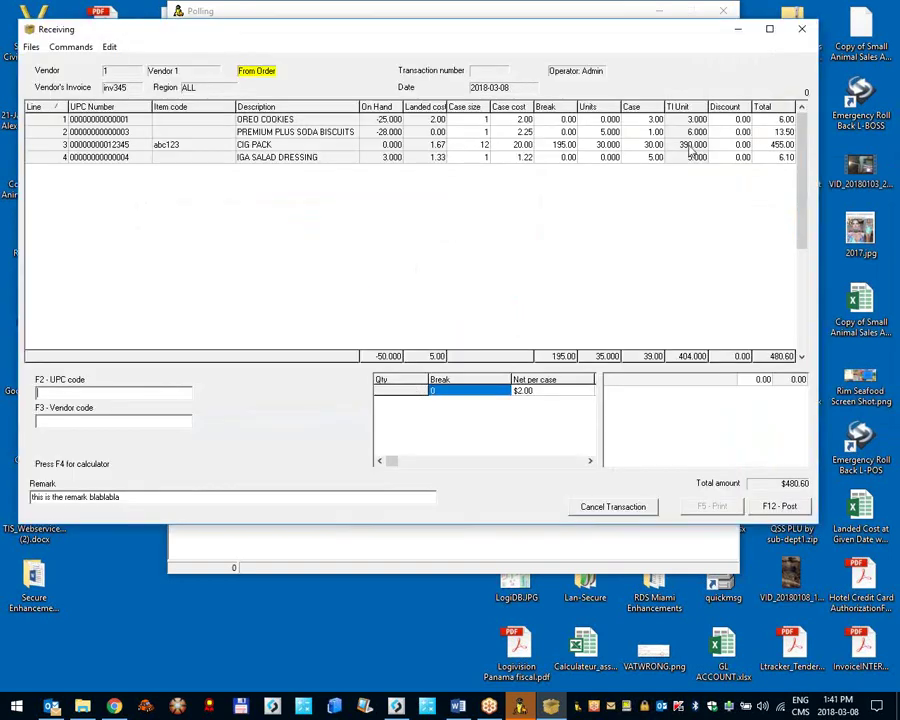
Step: Enter 23 received units for CIG PACK in the maximized receiving
left_click(769, 28)
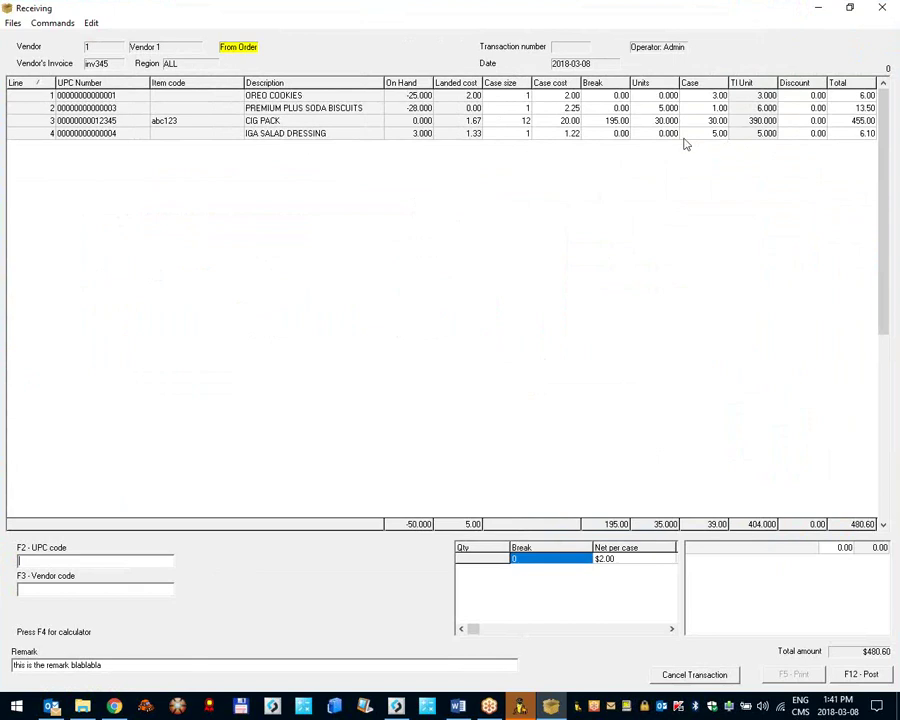
left_click(659, 122)
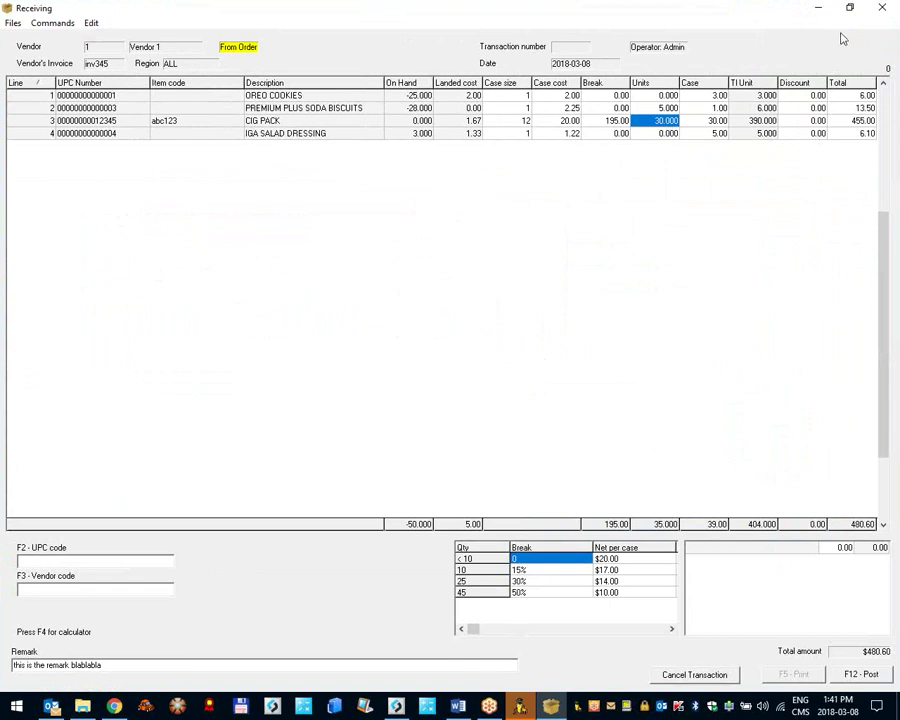
type("23")
key("Return")
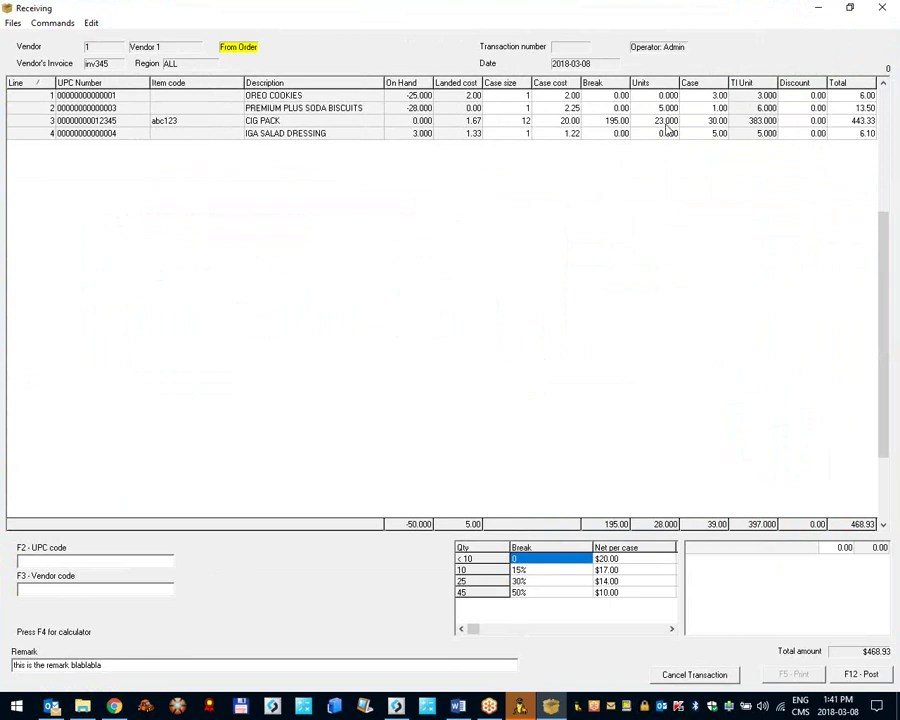
Step: Change IGA SALAD DRESSING's case cost to 1.39 and update the item file's stored cost
left_click(748, 137)
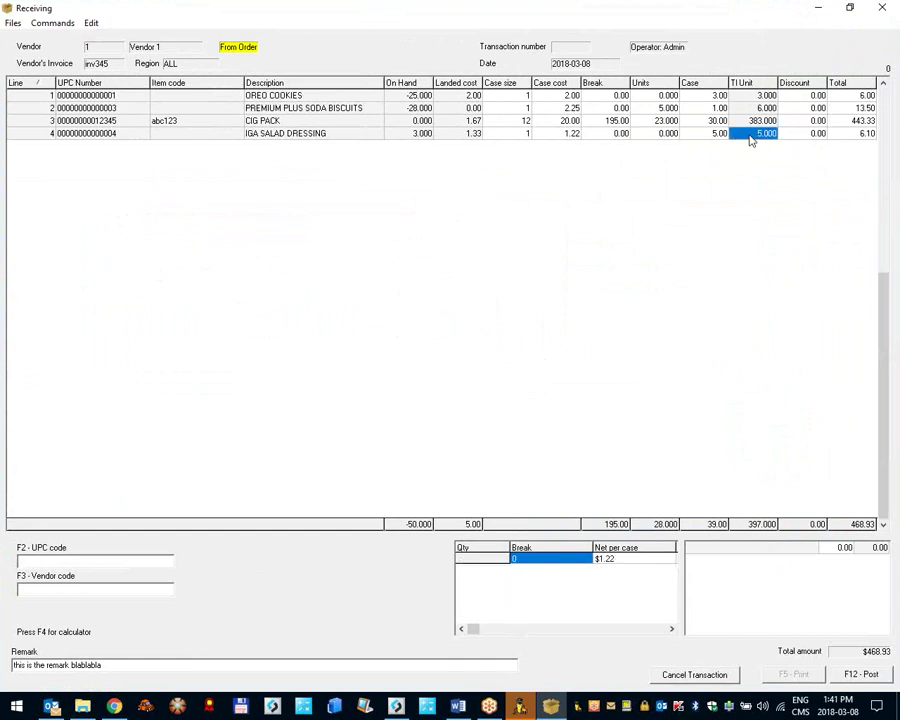
left_click(573, 135)
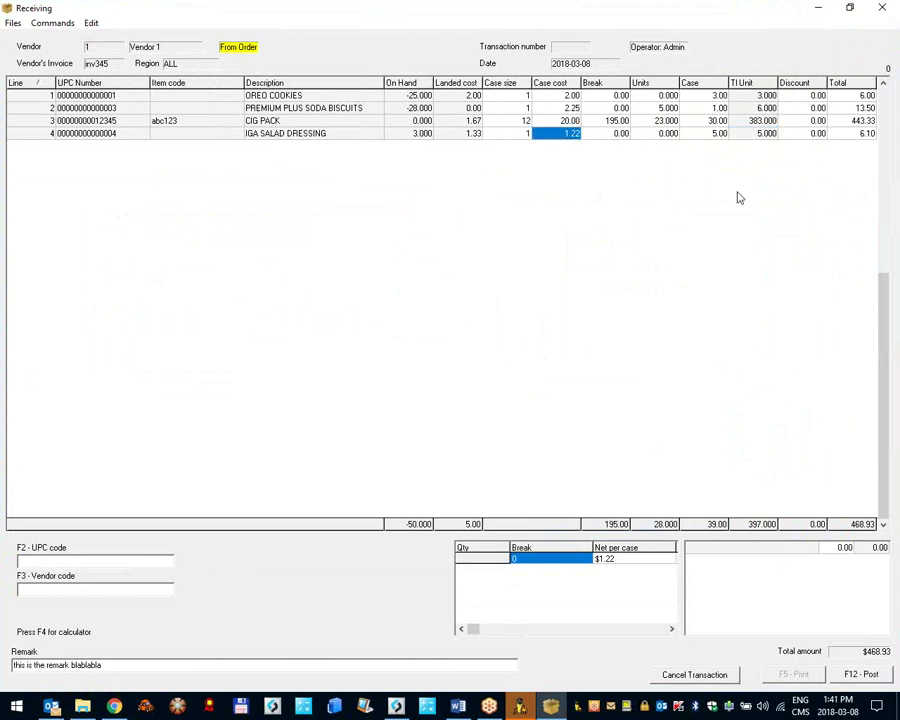
type("1")
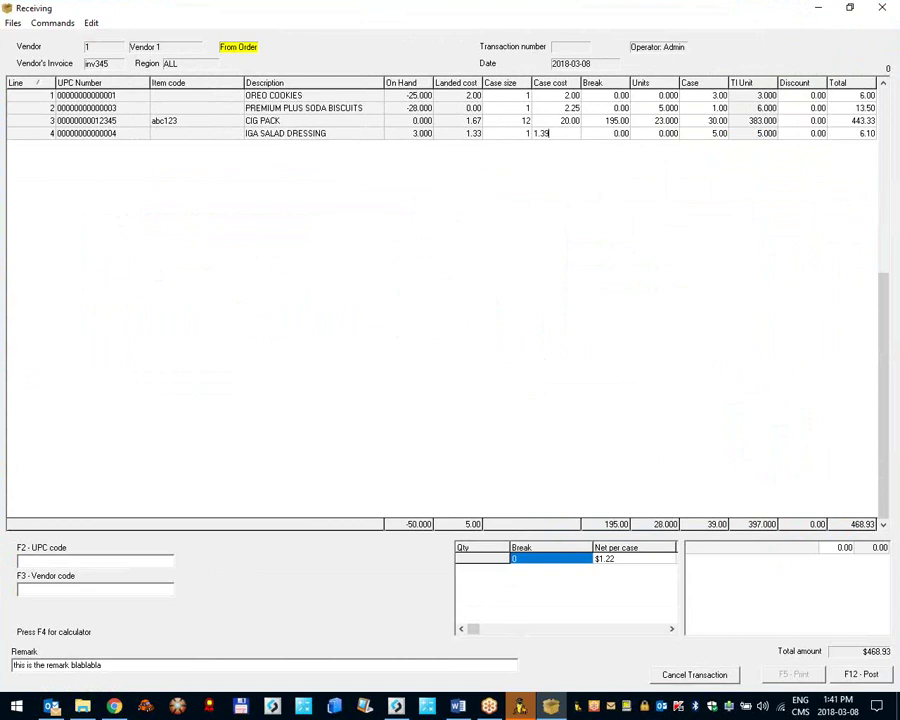
key("Return")
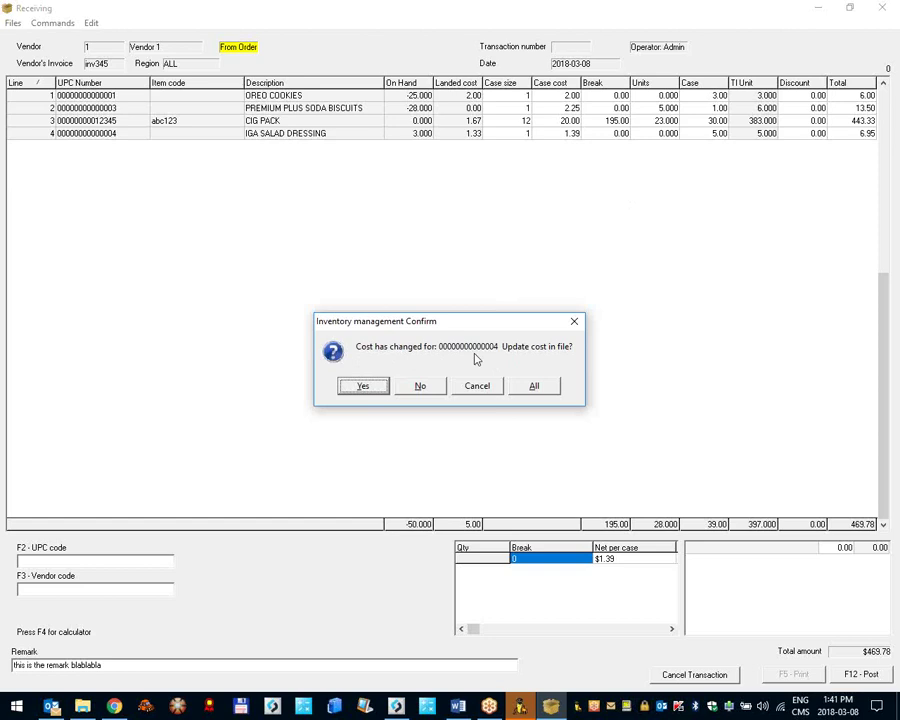
left_click(360, 387)
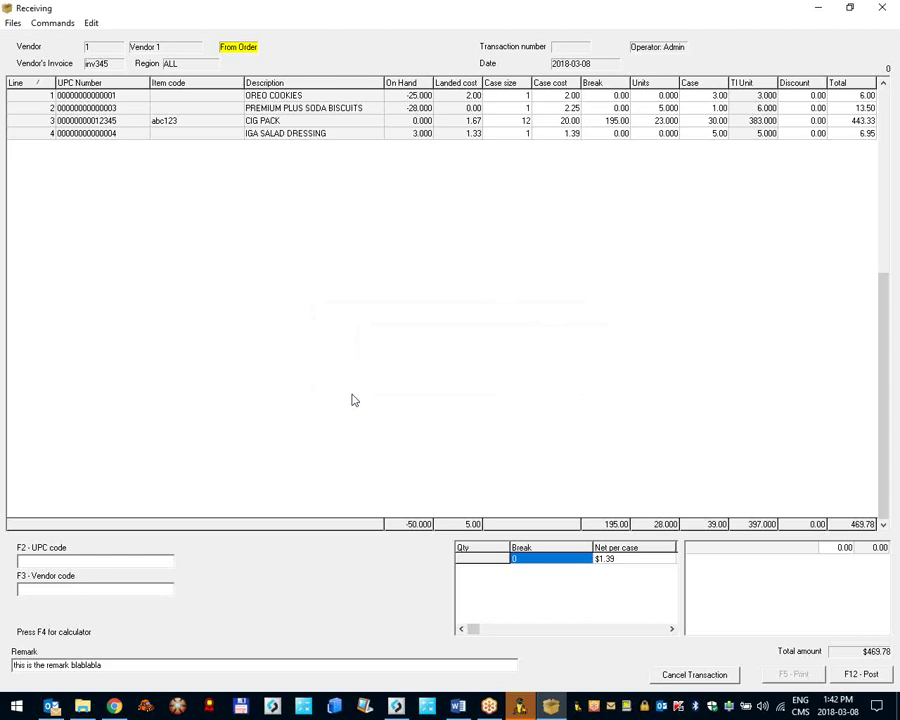
double_click(462, 7)
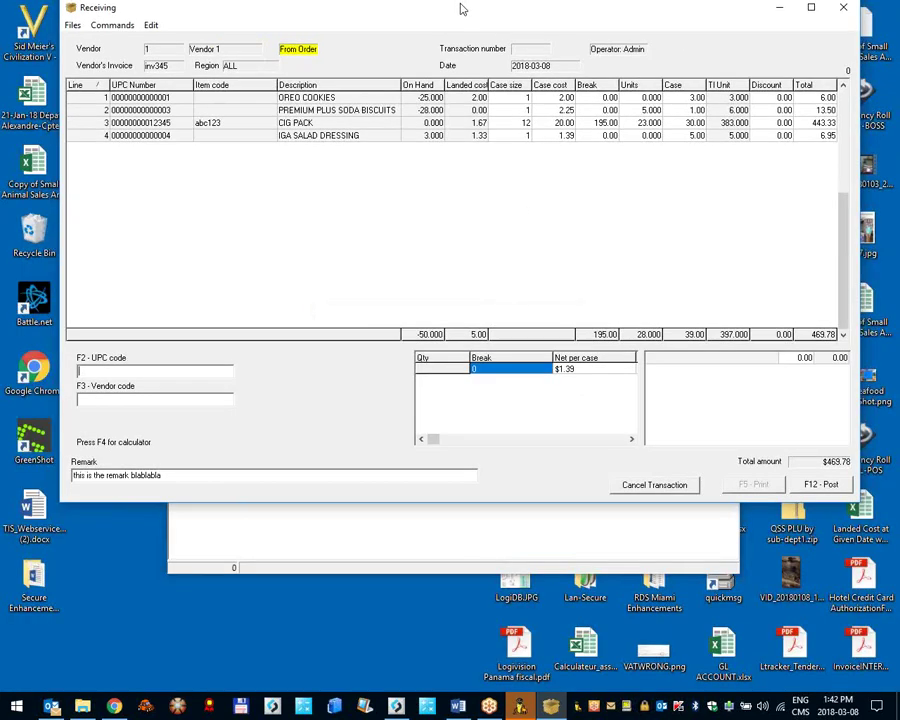
left_click(561, 257)
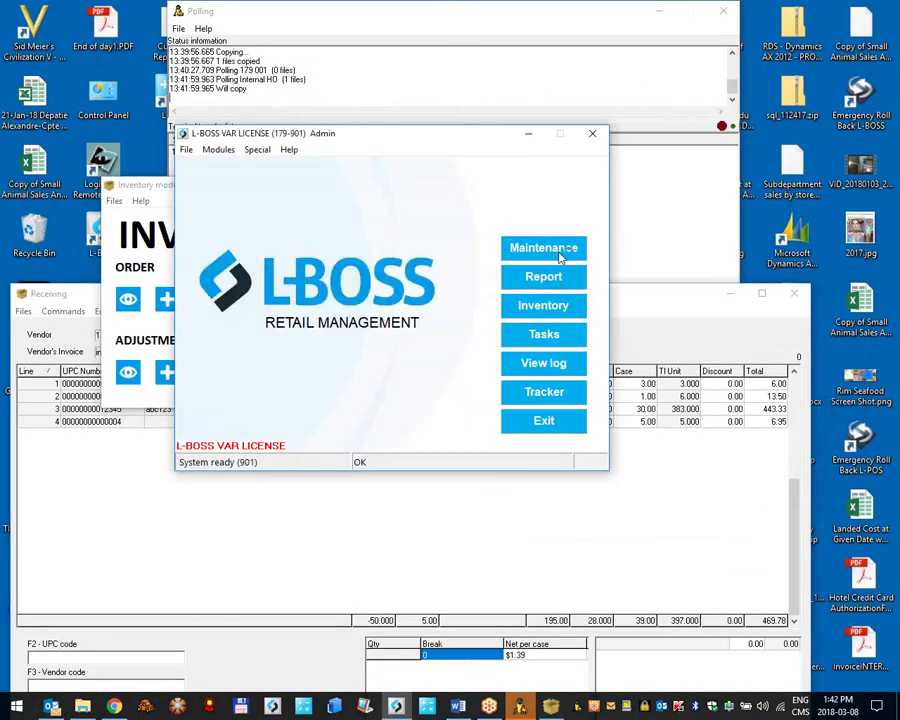
left_click(564, 253)
left_click(20, 50)
type("4")
key("Return")
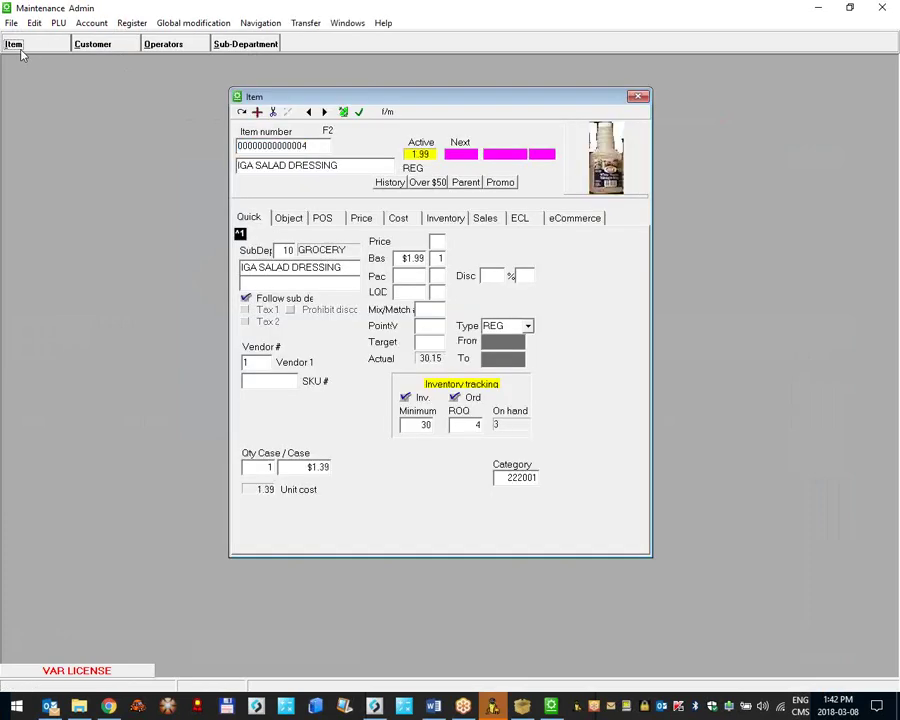
left_click(399, 220)
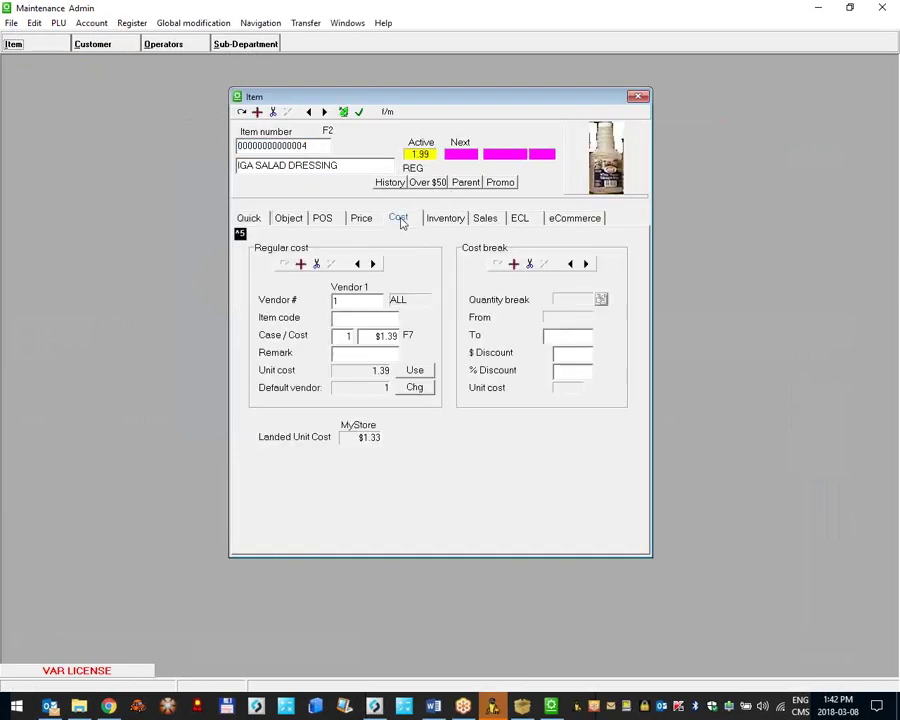
left_click(380, 336)
left_click(637, 97)
left_click(881, 8)
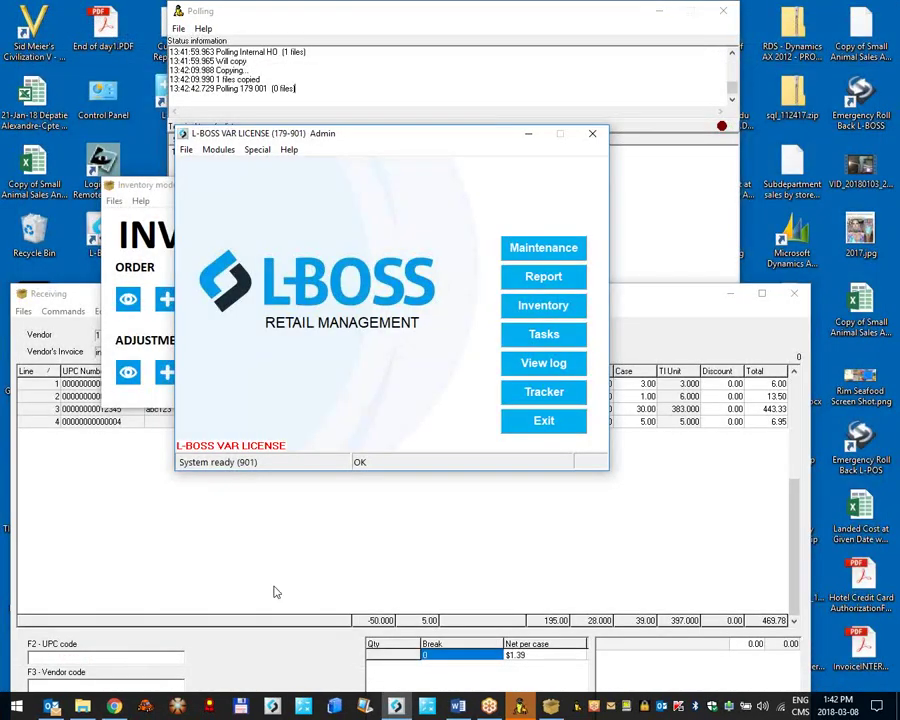
left_click(275, 589)
Step: Post the maximized Vendor 1 receiving, producing the report for transaction 6
left_click(762, 293)
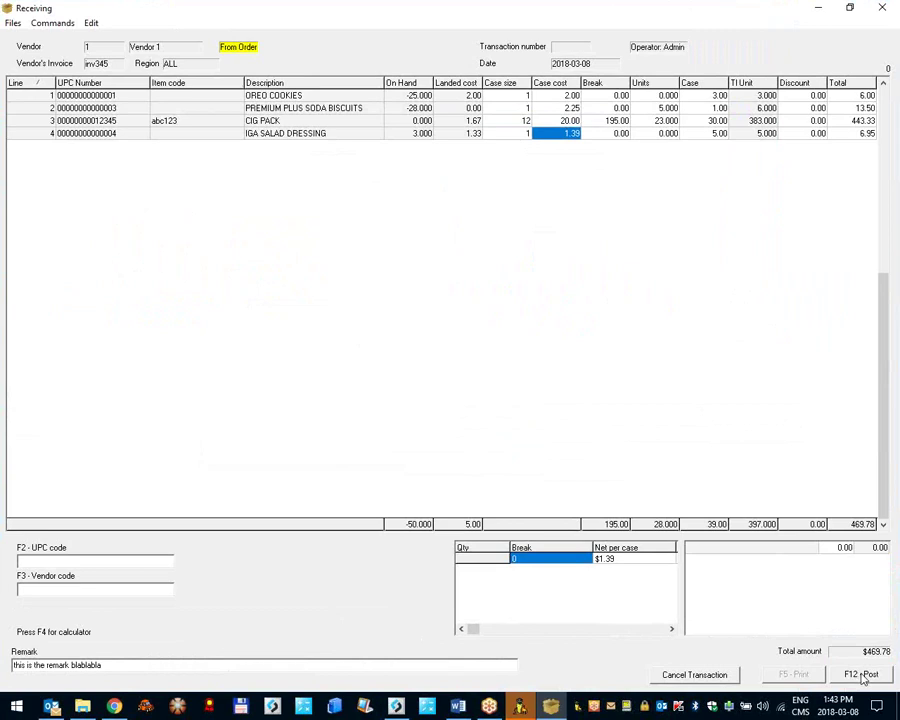
left_click(862, 675)
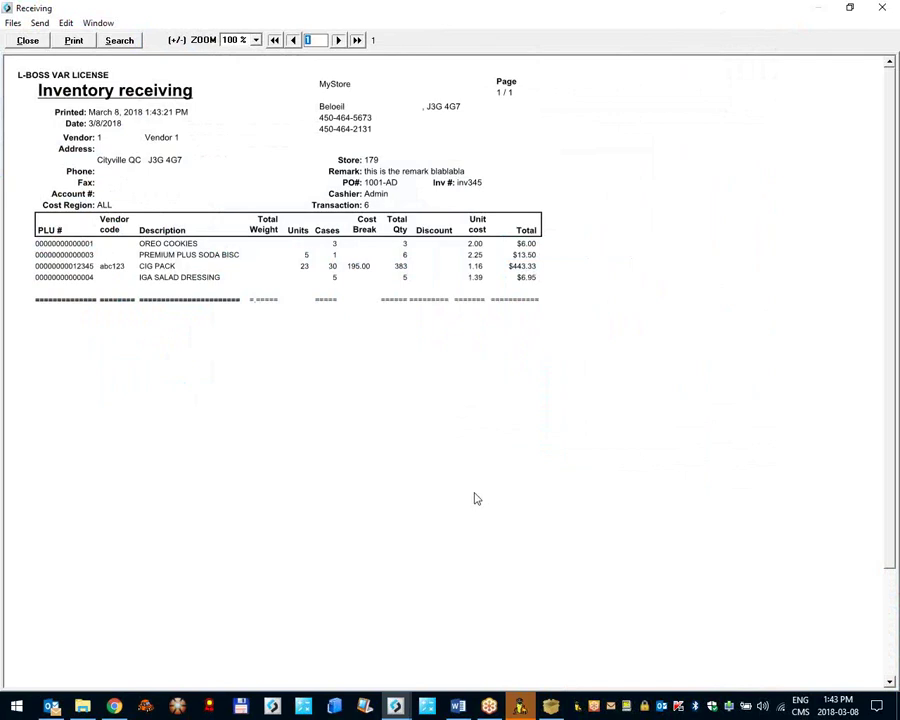
Step: Close the transaction 6 inventory receiving report preview
left_click_drag(199, 24, 415, 245)
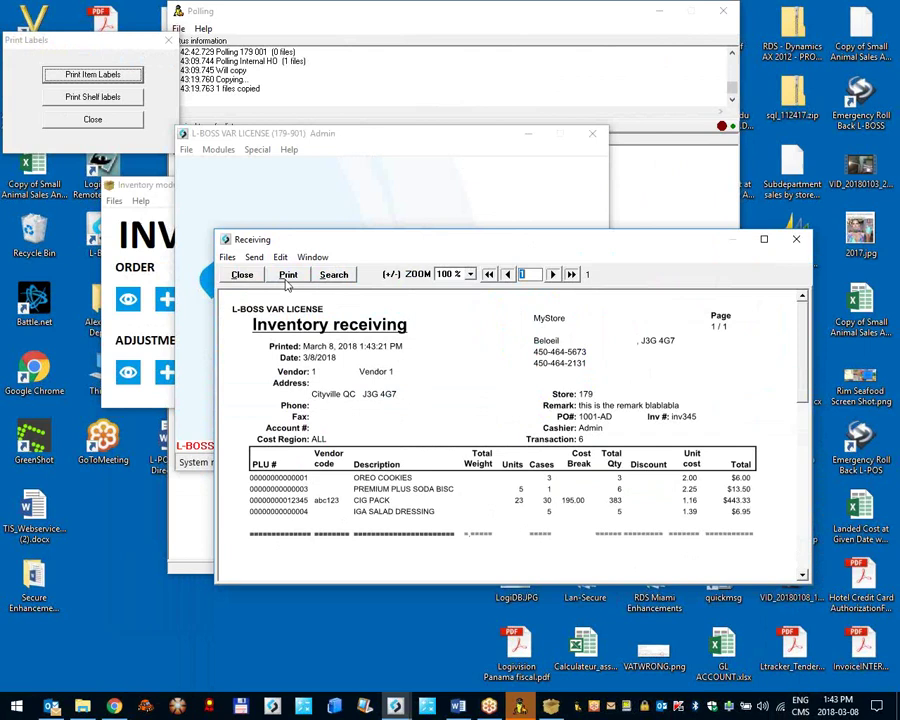
left_click(241, 276)
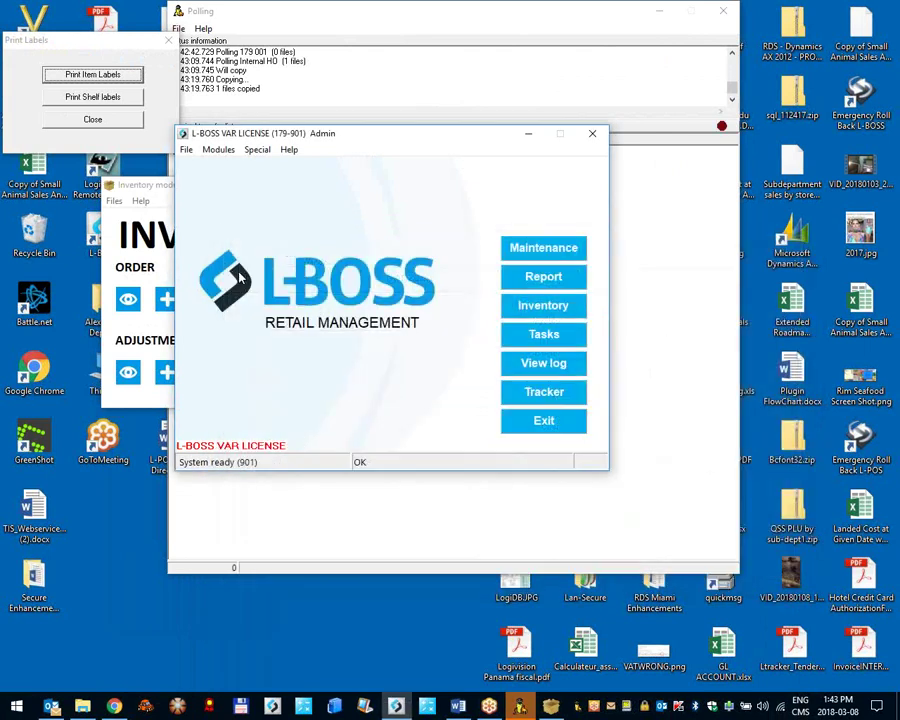
Step: Print shelf labels on C - Shelf Label Type C (Avery 5160), starting at label 1
left_click(140, 125)
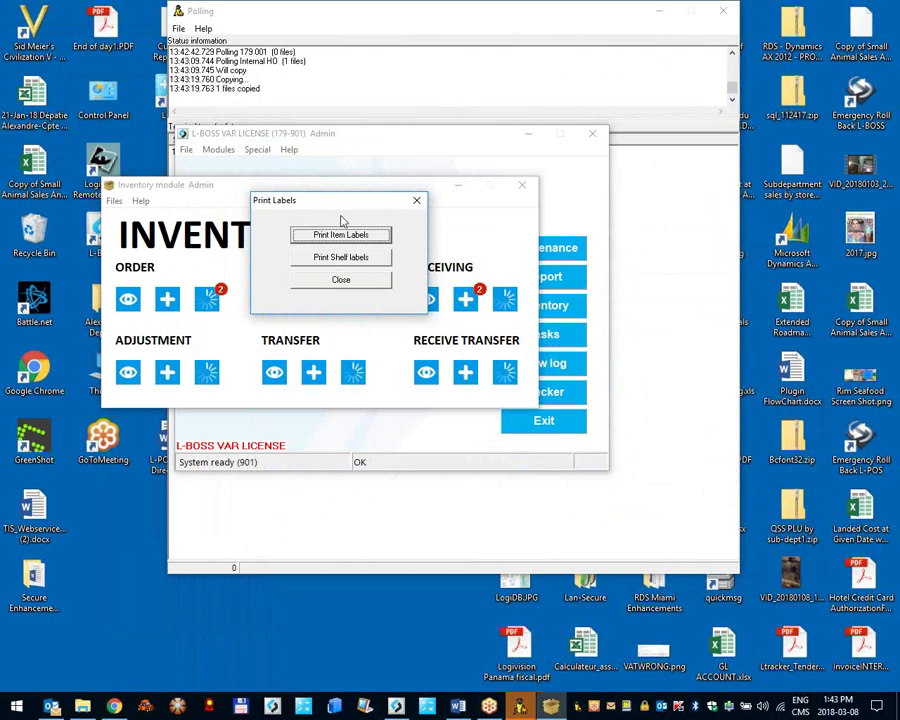
left_click(343, 259)
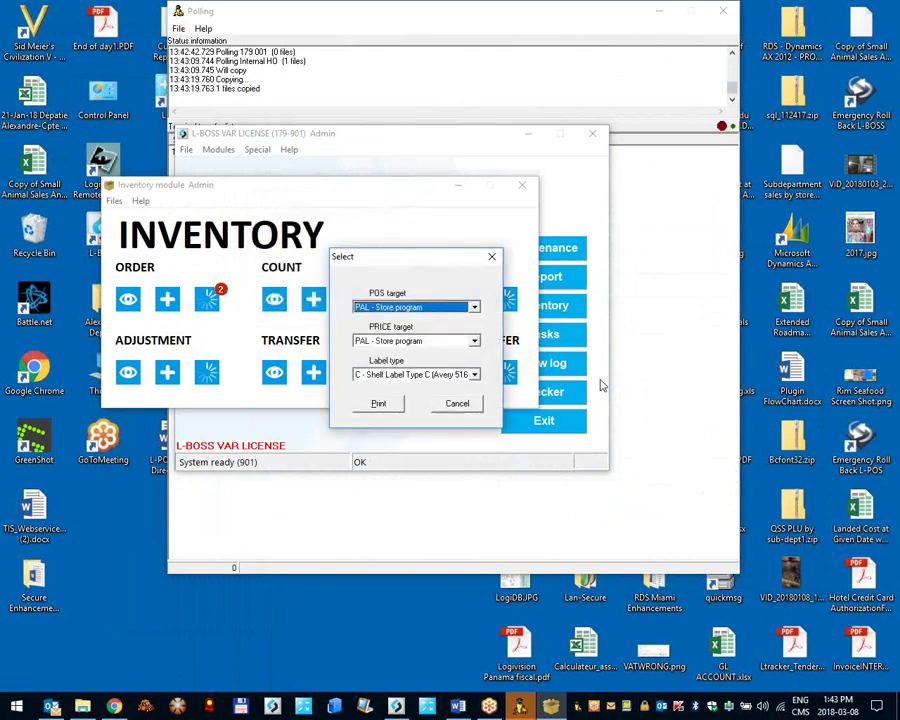
left_click(432, 376)
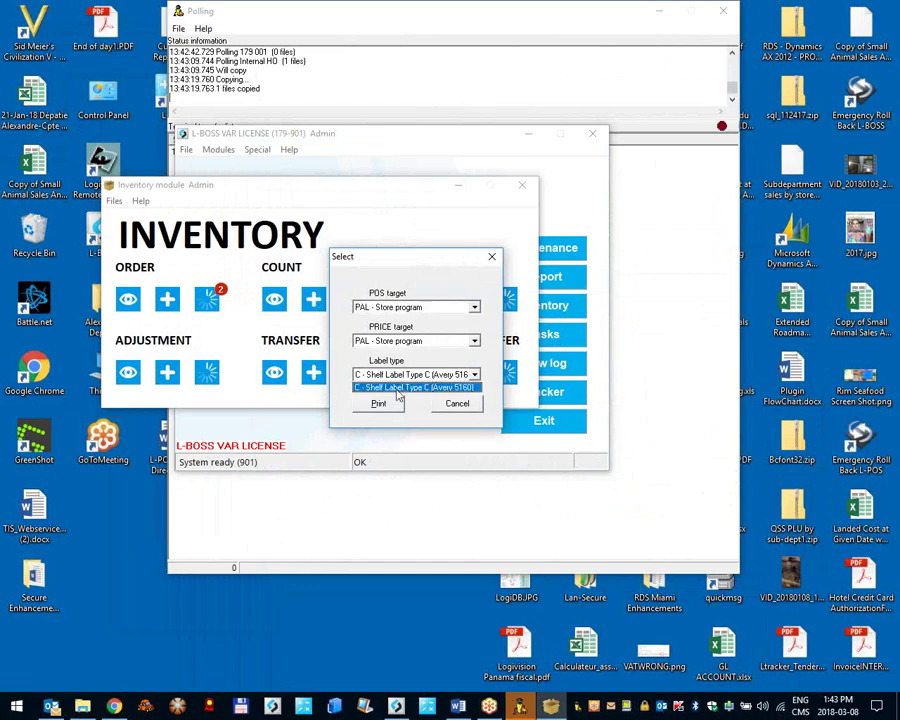
left_click(420, 375)
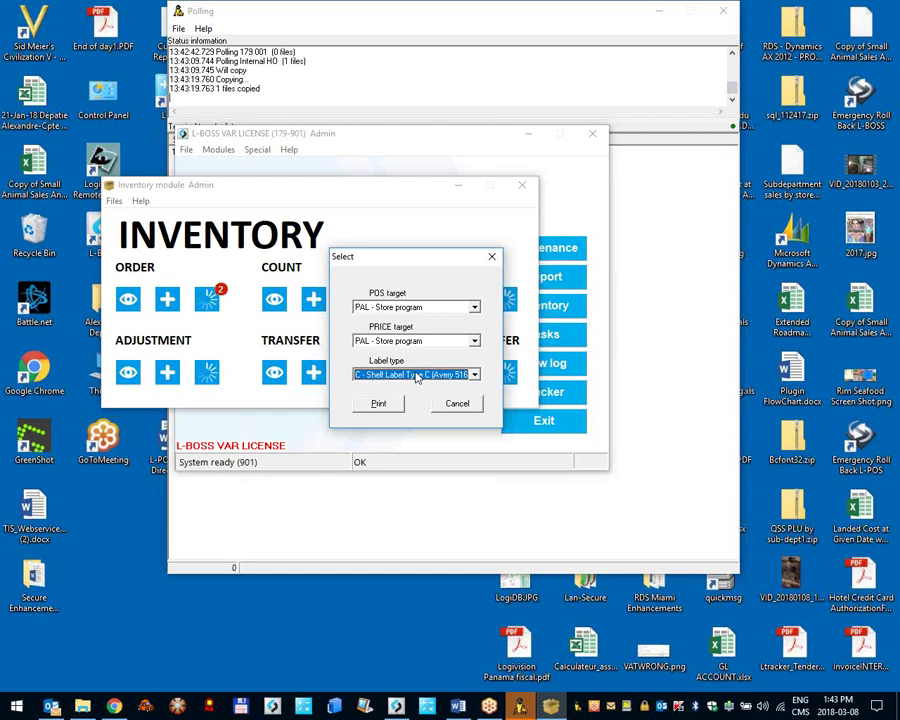
left_click(393, 406)
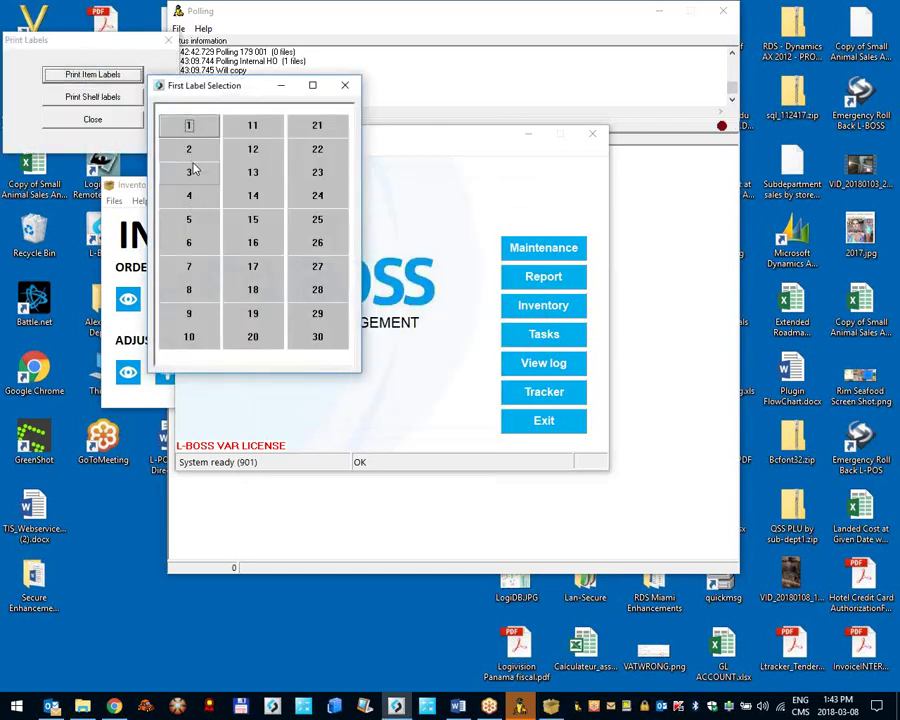
left_click(193, 171)
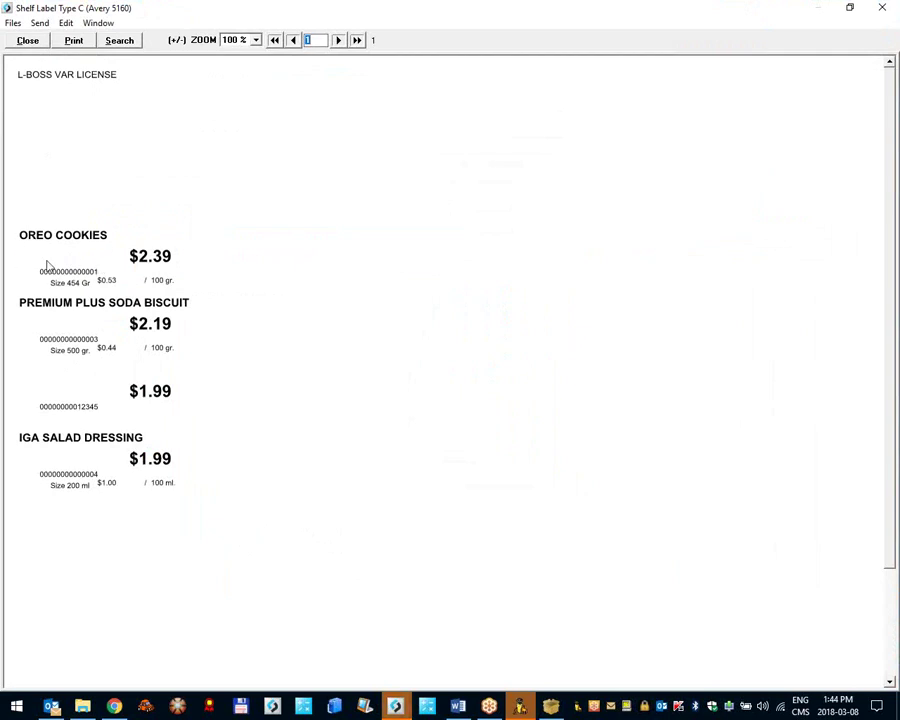
Step: Close the shelf label preview keeping label flags, and delete urgent message E0003179.901 about bcfont32.dll
left_click(21, 43)
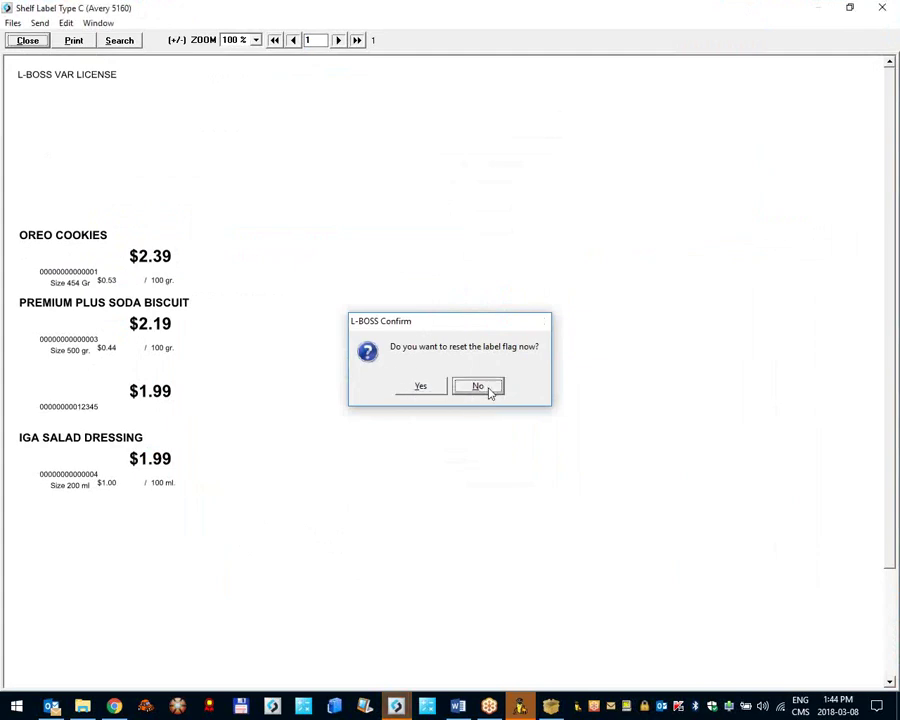
left_click(484, 387)
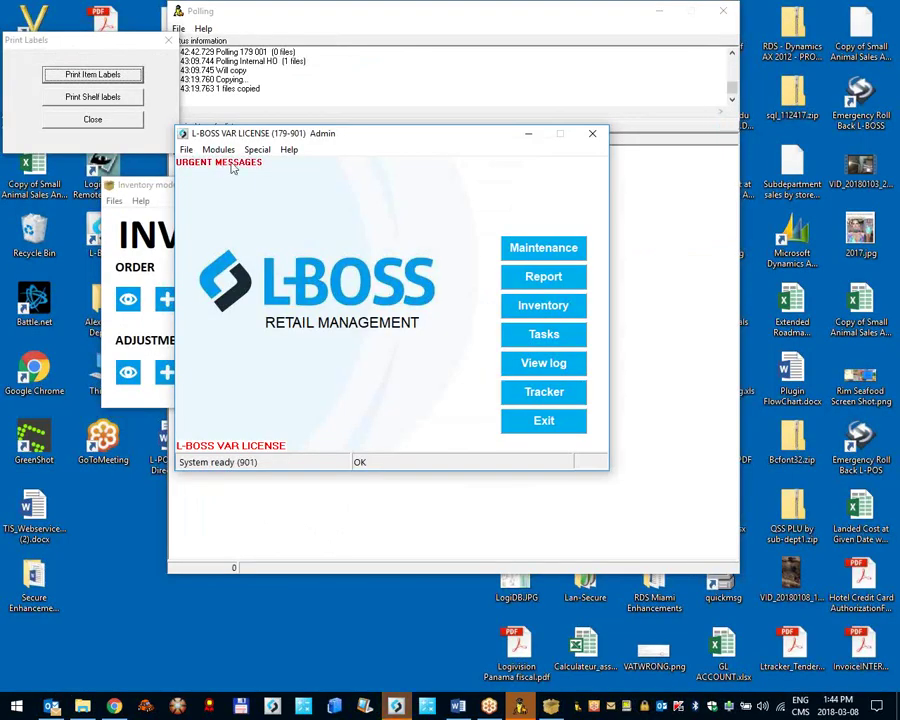
left_click(230, 163)
left_click_drag(152, 228, 521, 257)
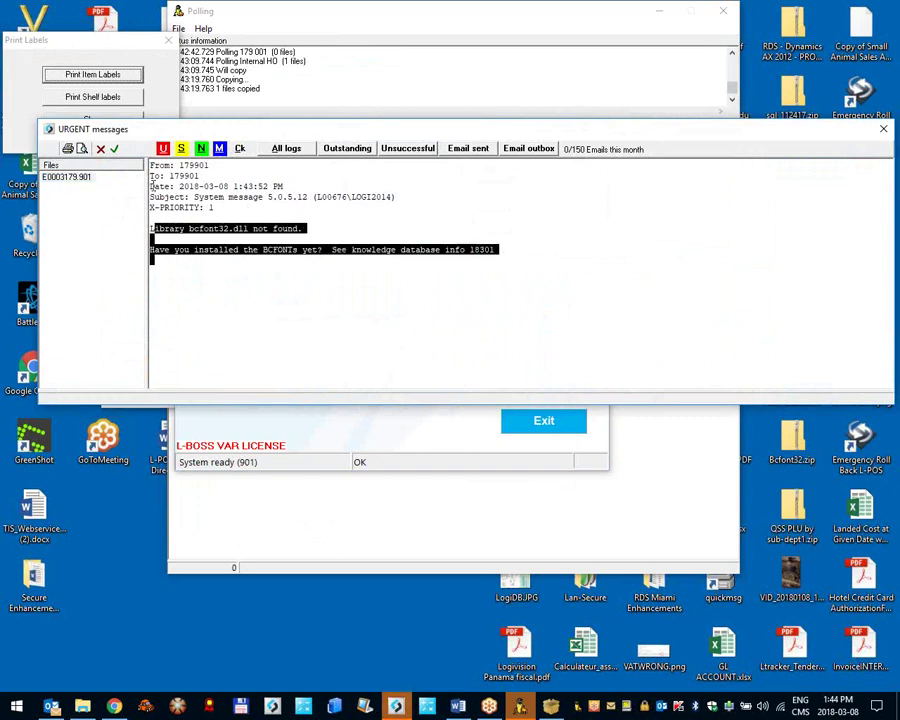
left_click(66, 176)
left_click(100, 148)
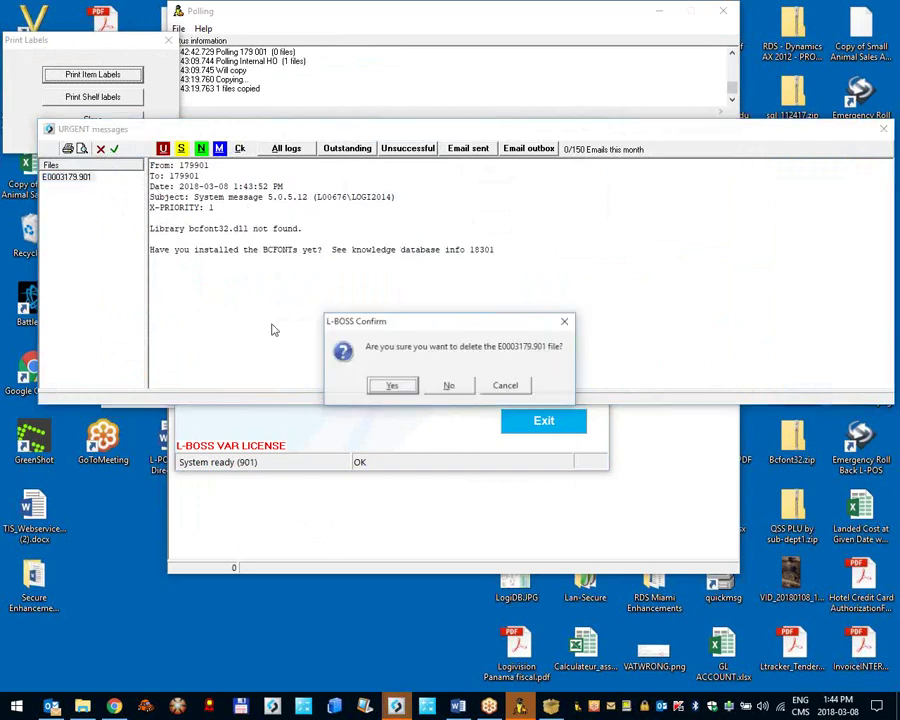
left_click(400, 391)
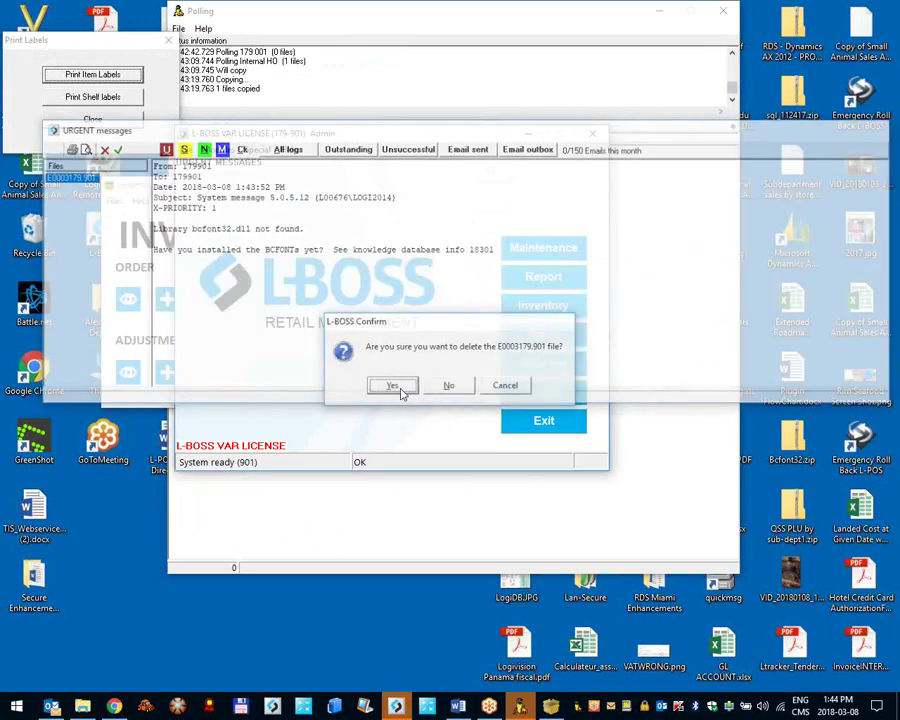
left_click(117, 104)
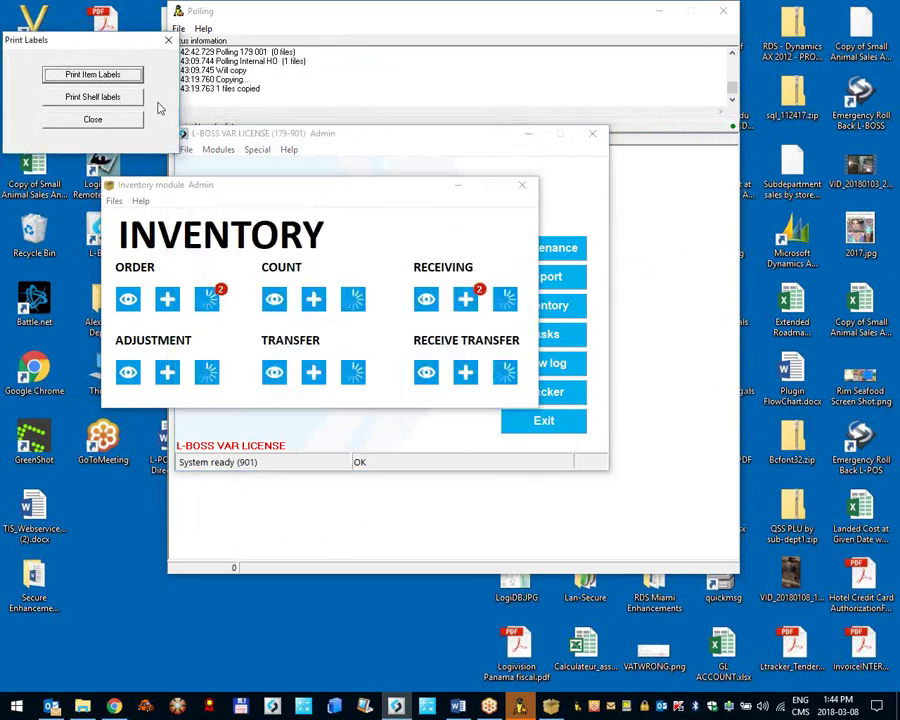
Step: Preview item labels on C - Item Label Type C (Avery 5160), starting at label 1
left_click(72, 74)
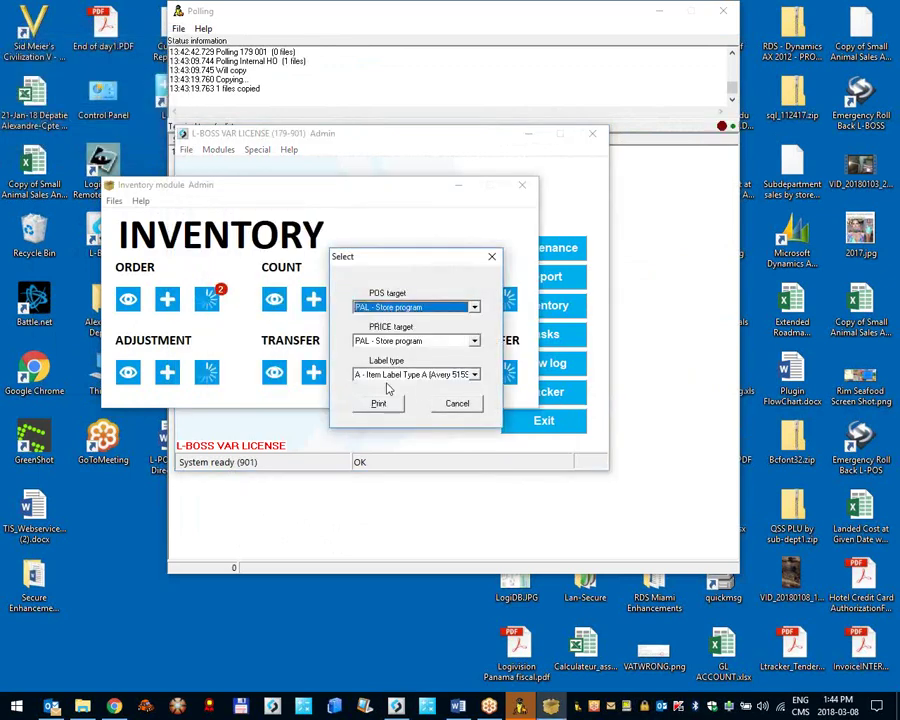
left_click(412, 374)
left_click(372, 410)
left_click(376, 404)
left_click(193, 131)
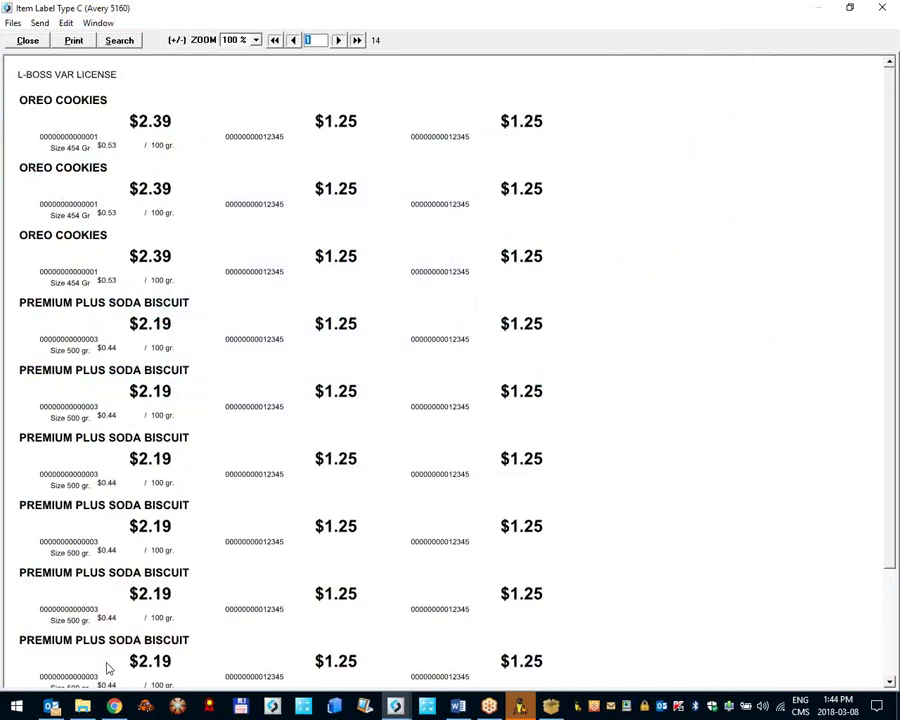
scroll(592, 518, "down", 3)
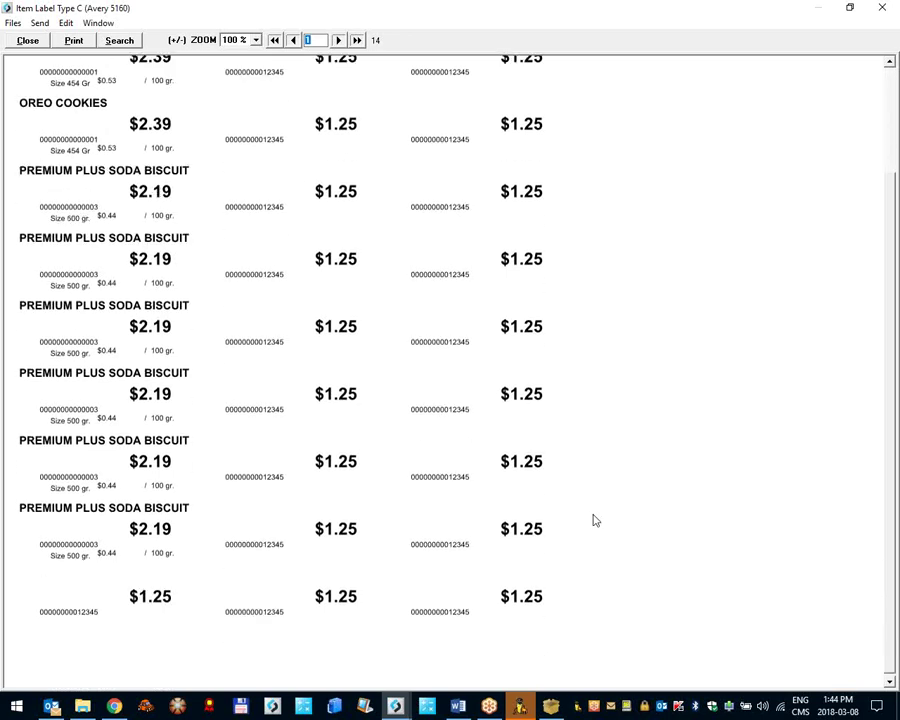
scroll(593, 518, "up", 3)
Step: Close the item label preview, answer the reset-flag prompt, and leave the label printing choices
left_click(29, 40)
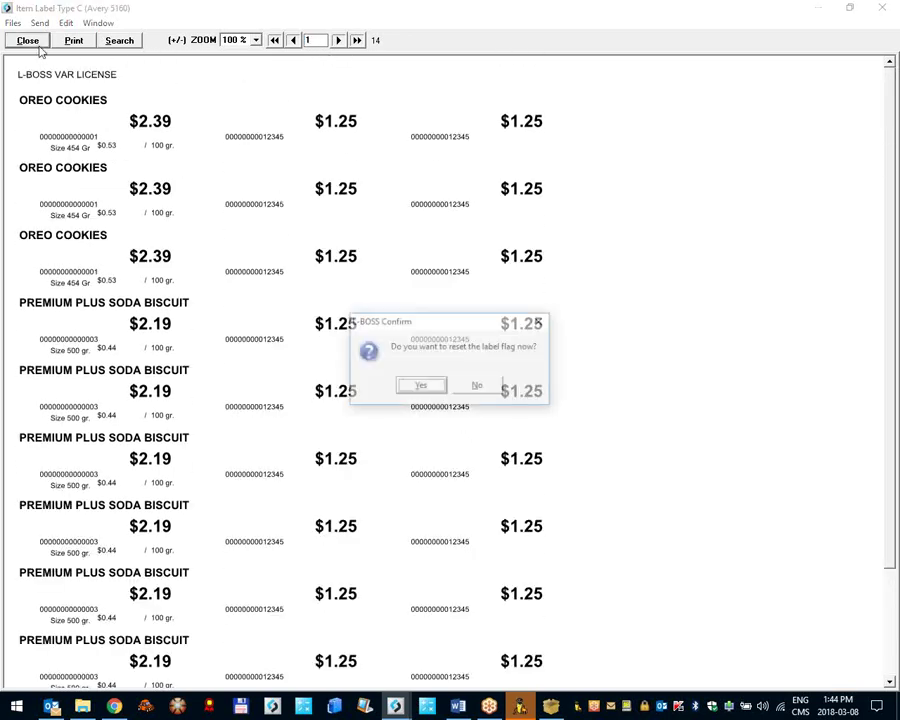
left_click(442, 385)
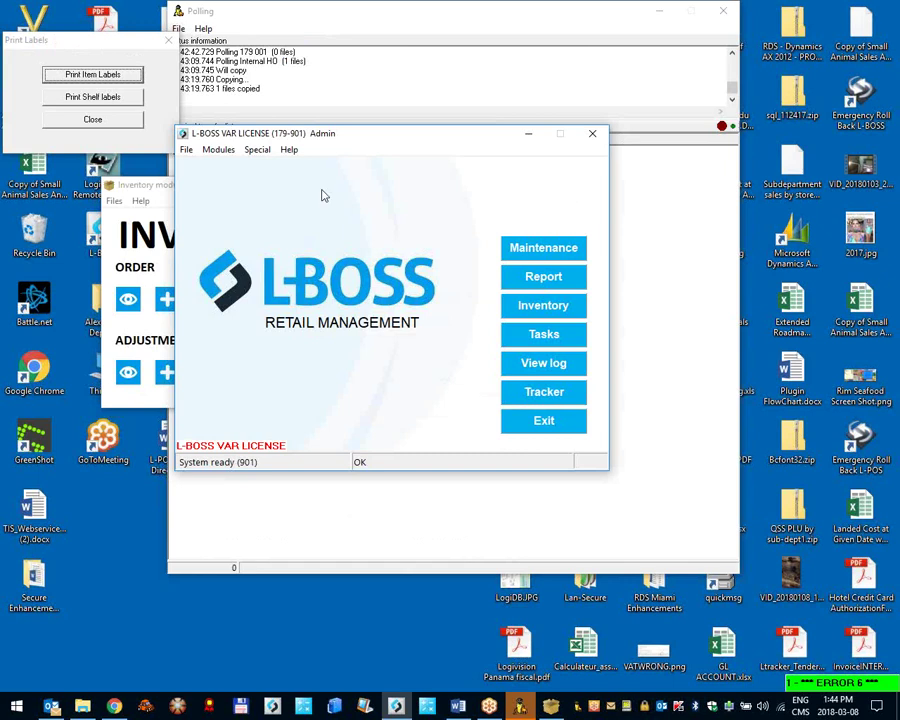
left_click(108, 119)
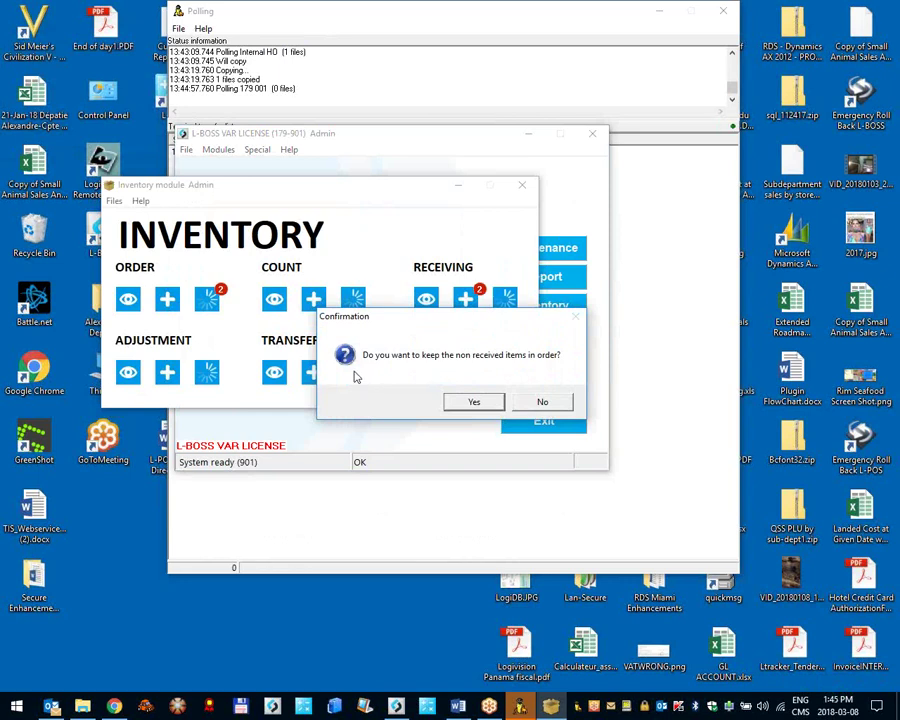
Step: Keep the non-received items and post the back order for 7 CIG PACK units ($11.67)
left_click(474, 403)
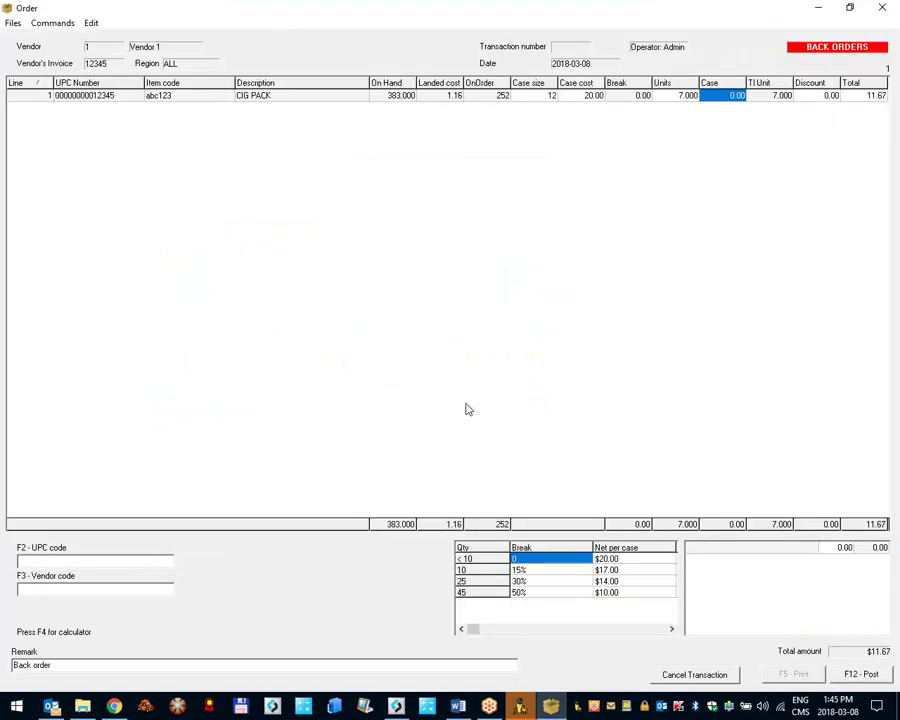
double_click(478, 18)
double_click(465, 38)
key("Left")
key("Right")
key("Right")
key("Right")
key("Left")
key("Left")
key("Left")
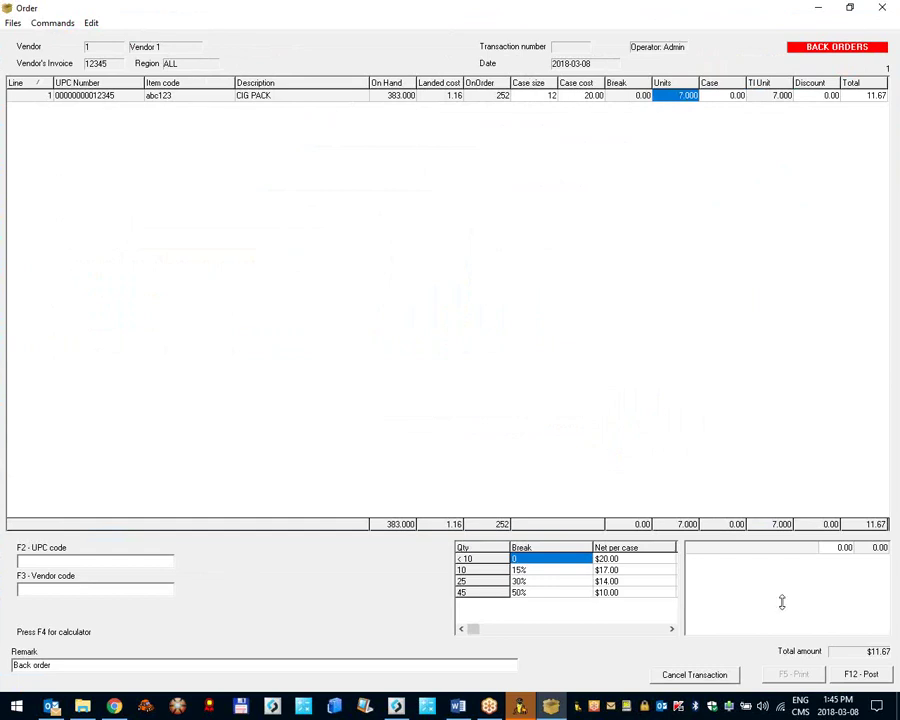
left_click(859, 675)
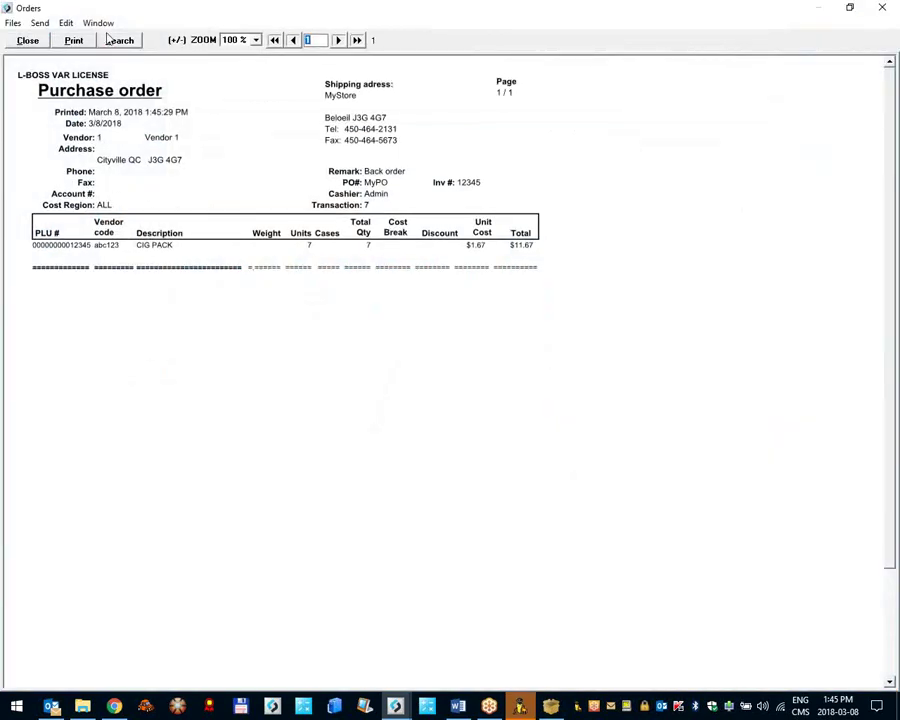
Step: Close the purchase order 7 preview, move the Inventory module aside, and return to the main window
left_click(42, 40)
left_click(135, 188)
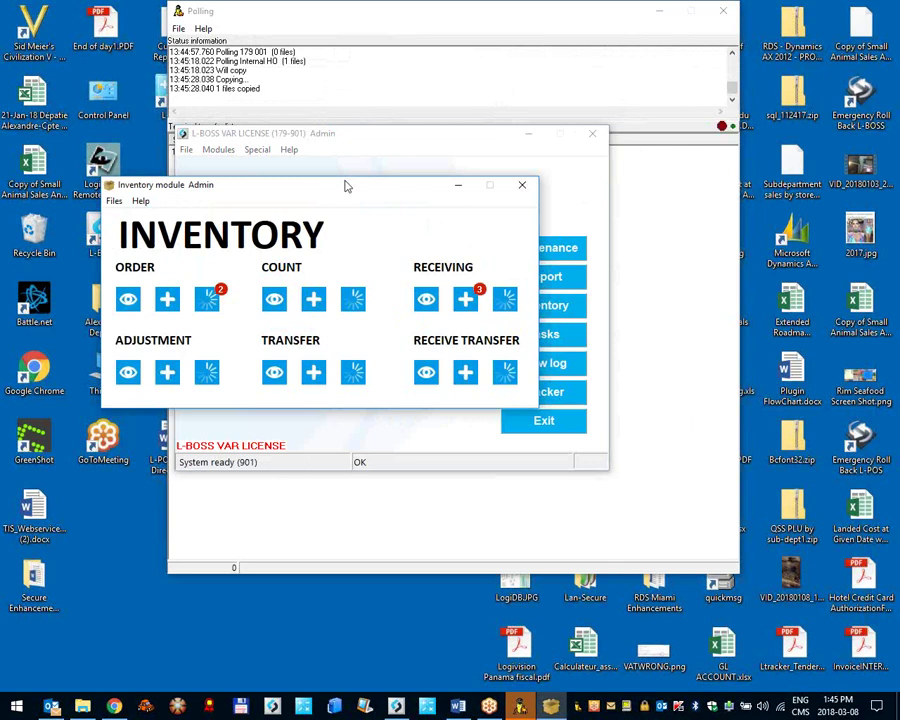
left_click_drag(346, 187, 428, 335)
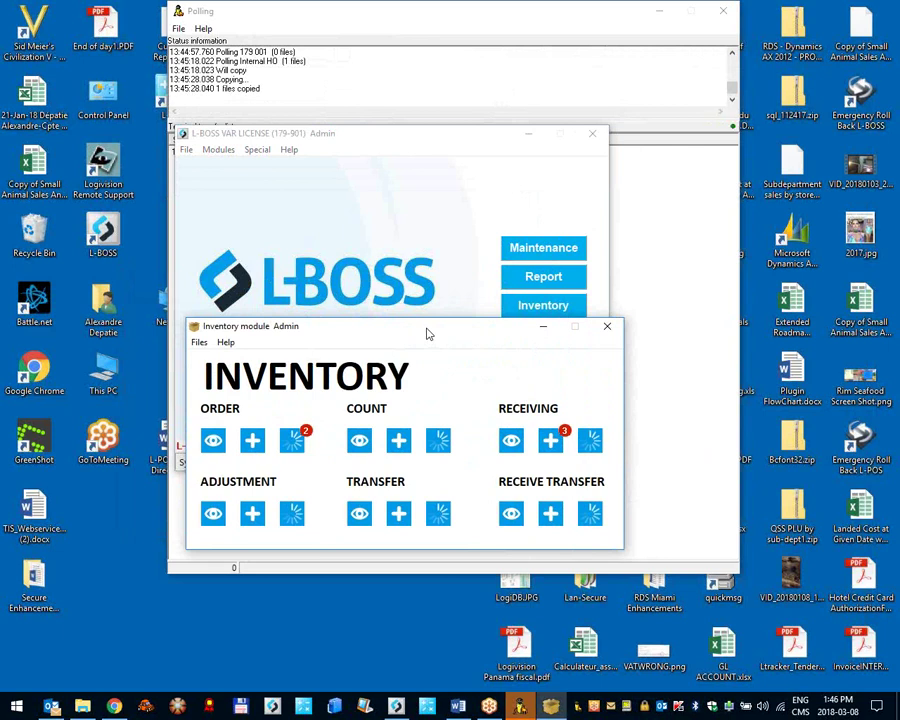
left_click(378, 248)
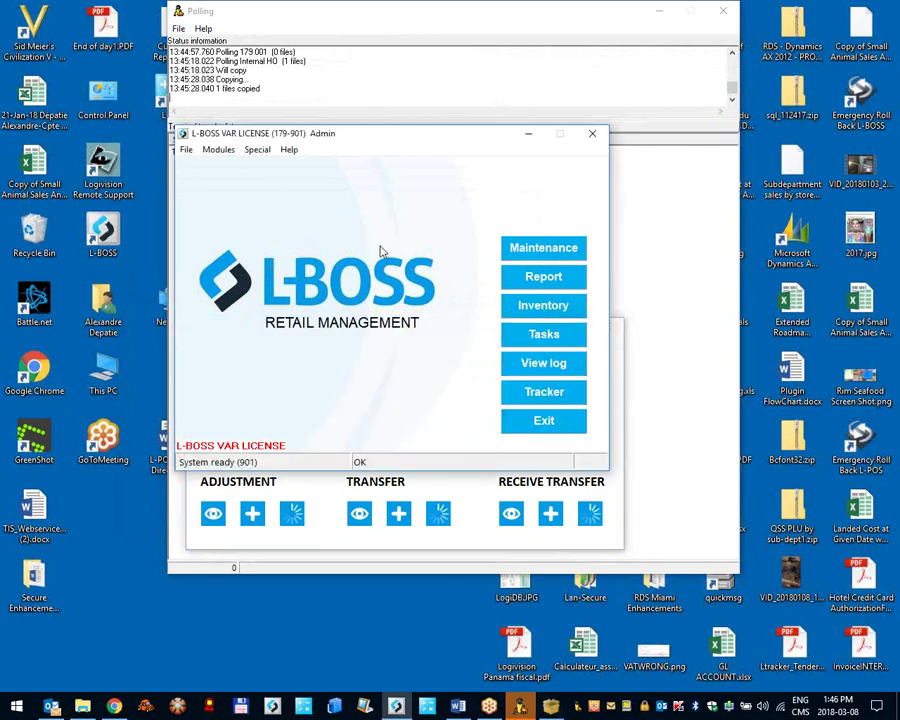
Step: Open Register > Inventory charges in Maintenance and move its window toward the centre
left_click(544, 249)
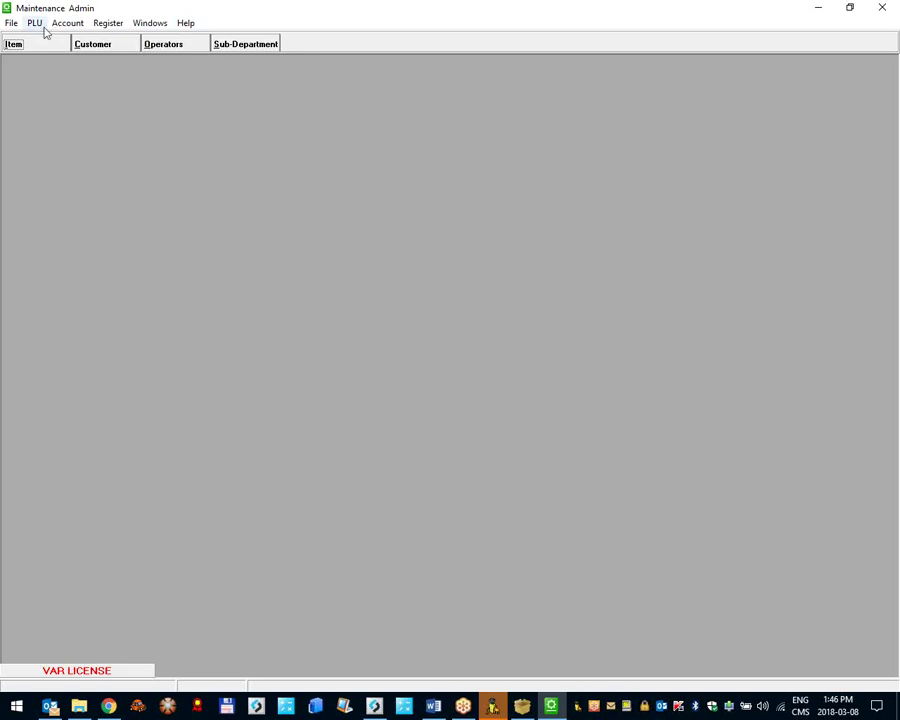
left_click(108, 23)
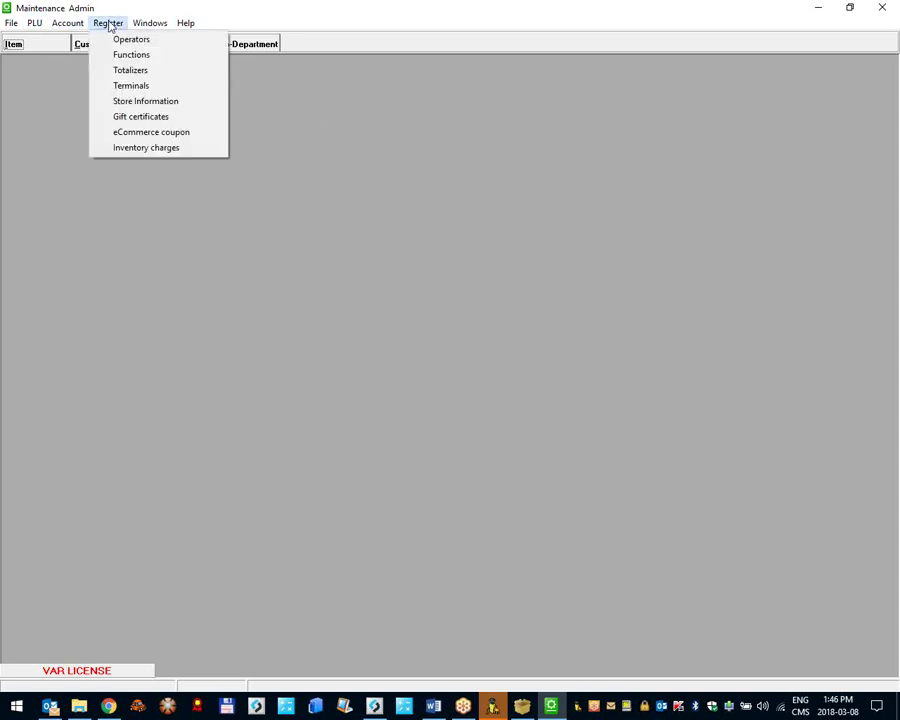
left_click(172, 152)
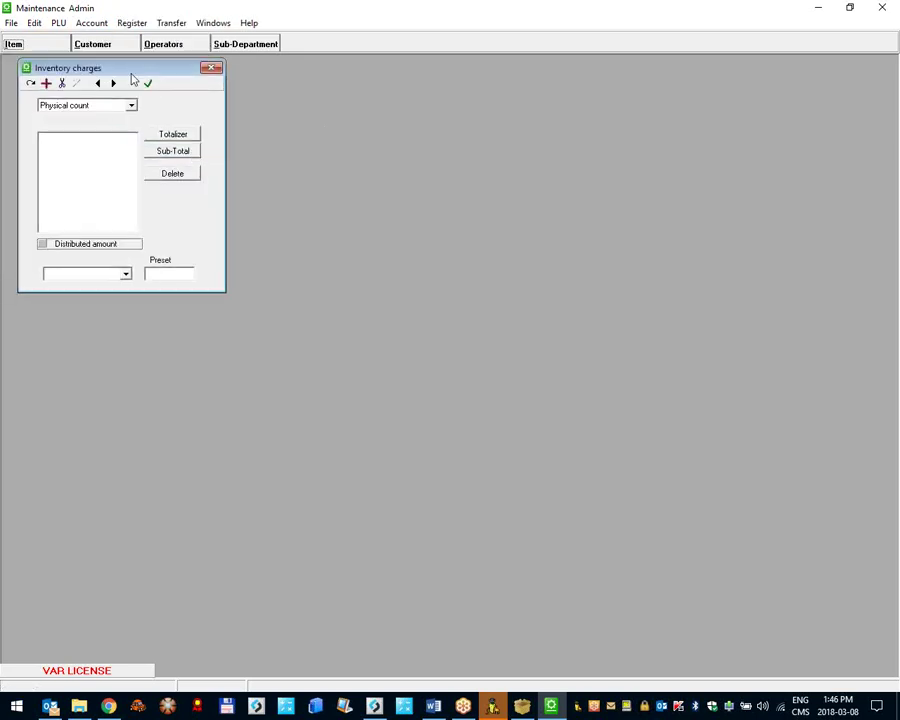
left_click_drag(131, 79, 302, 123)
Step: Add Shipping (3903) and Duties (3905) as Receiving inventory charges
left_click(281, 152)
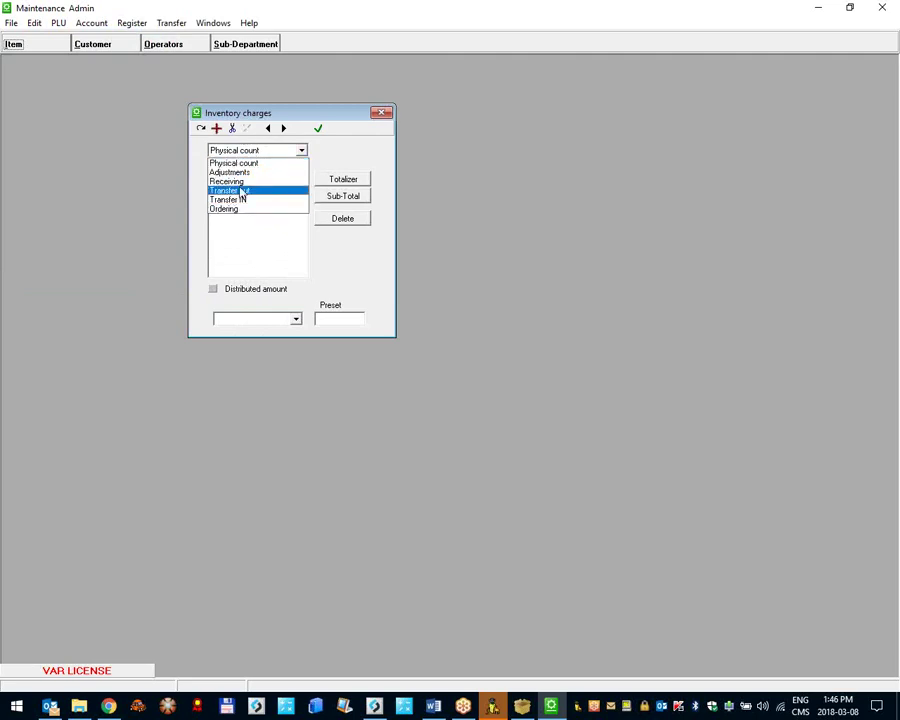
left_click(243, 183)
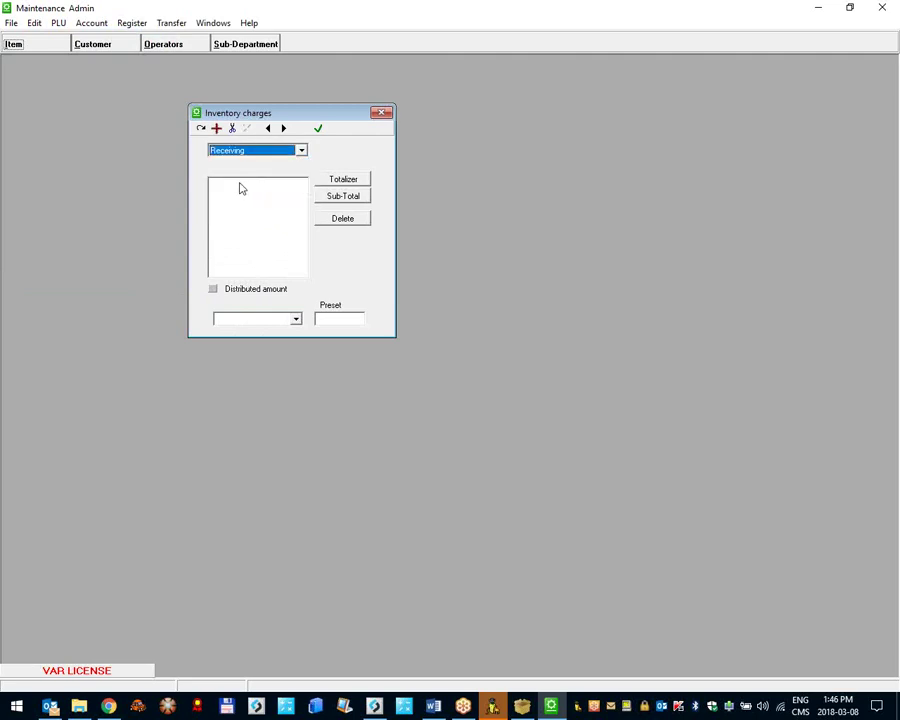
left_click(237, 189)
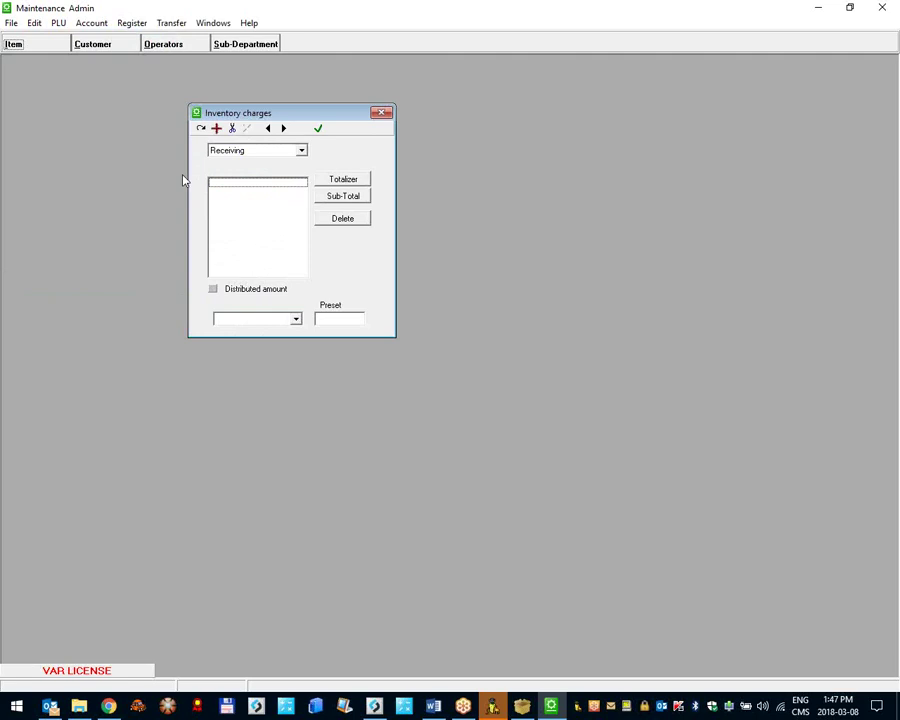
left_click(338, 183)
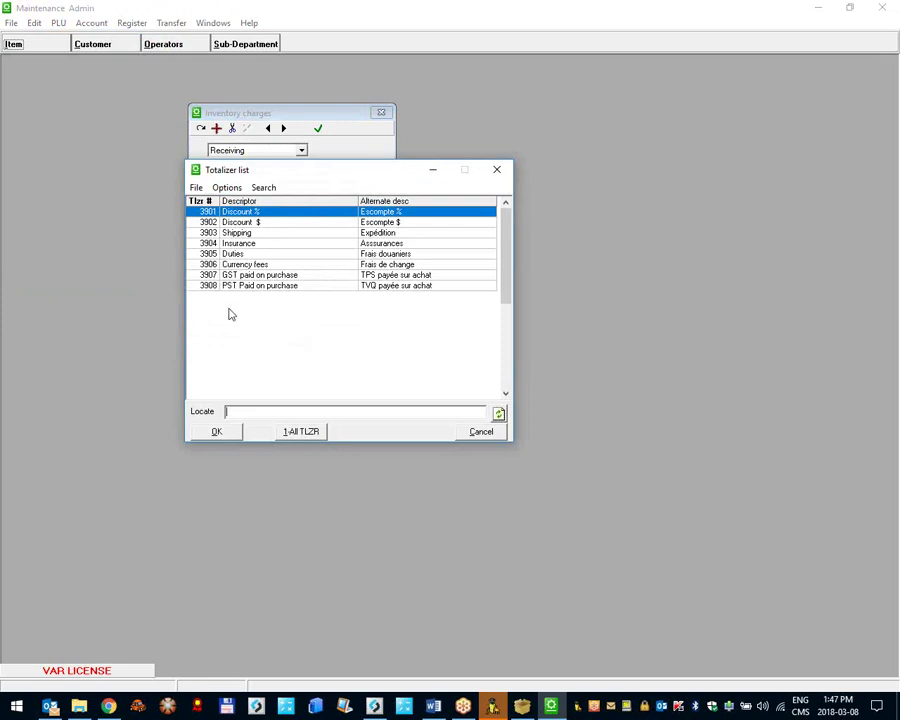
left_click(240, 236)
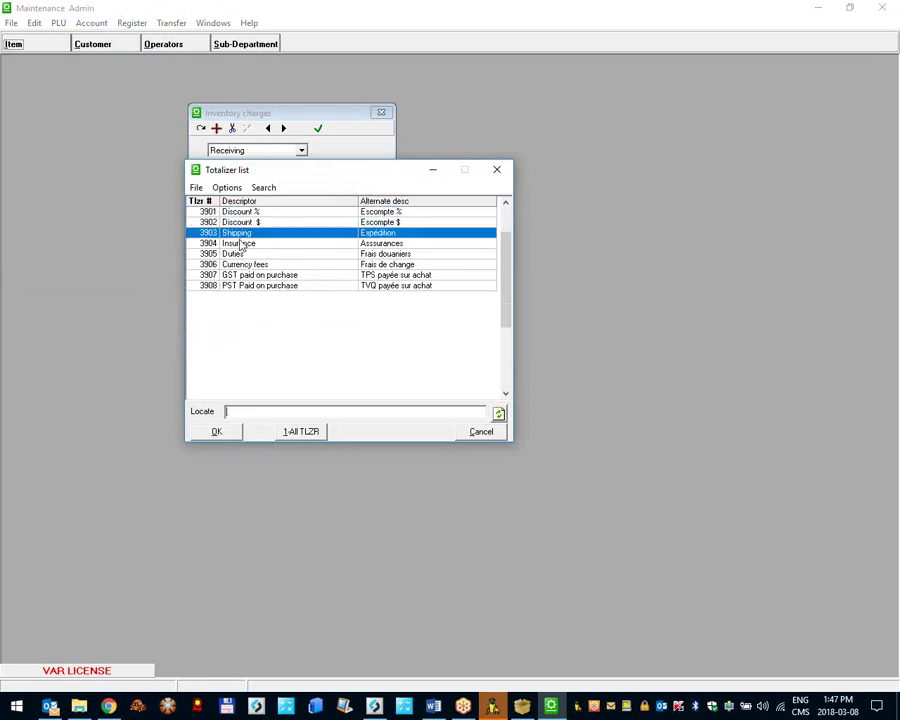
left_click(236, 254)
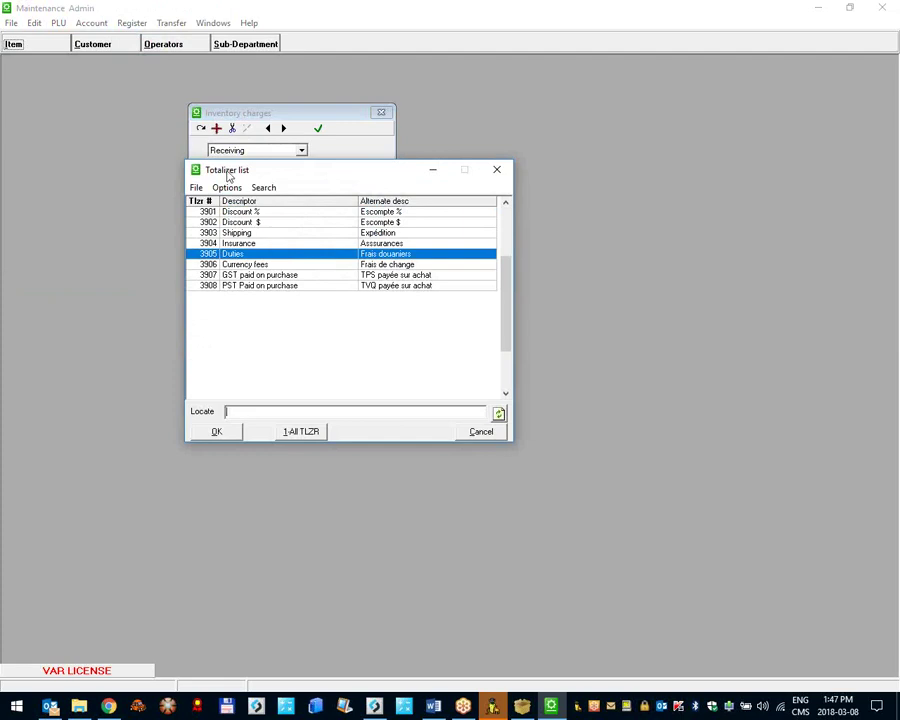
left_click(227, 233)
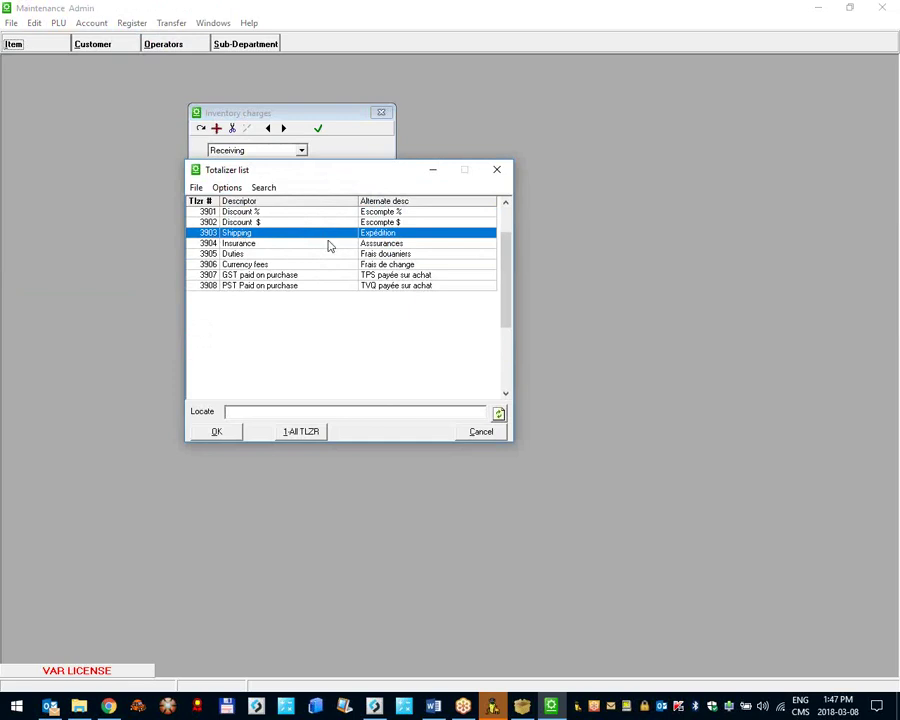
double_click(276, 236)
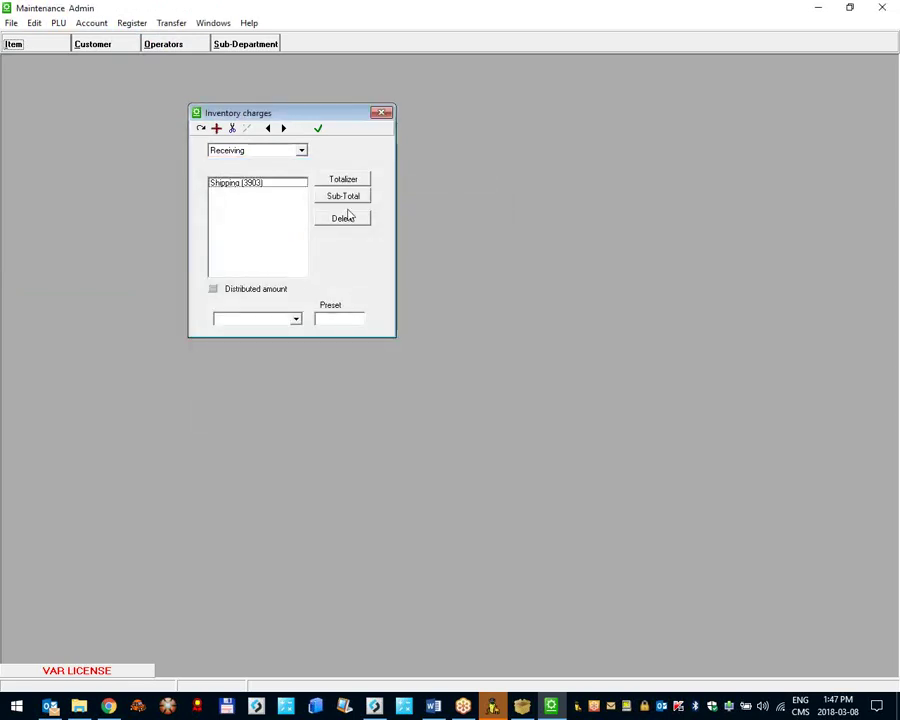
left_click(341, 180)
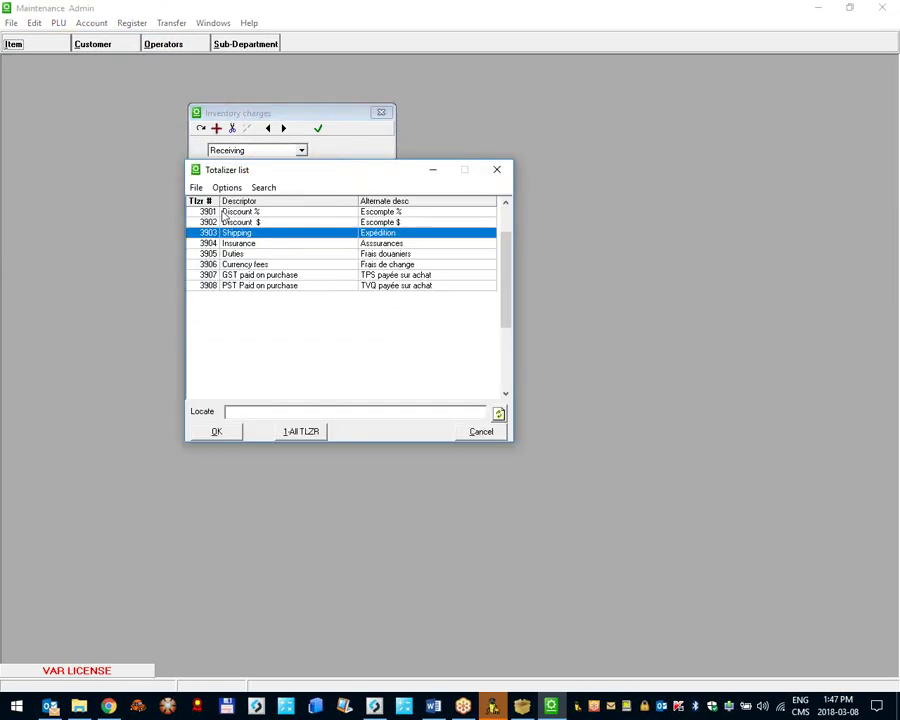
left_click(258, 255)
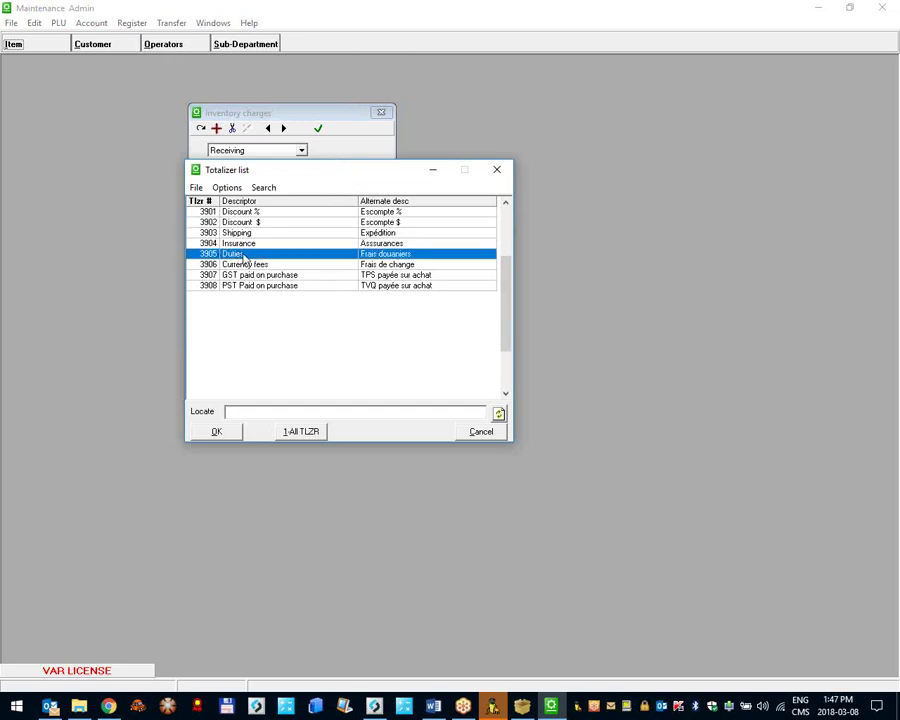
double_click(252, 256)
Step: Insert a Sub-Total line after Shipping and re-add Duties (3905) below it
left_click(236, 191)
left_click(236, 184)
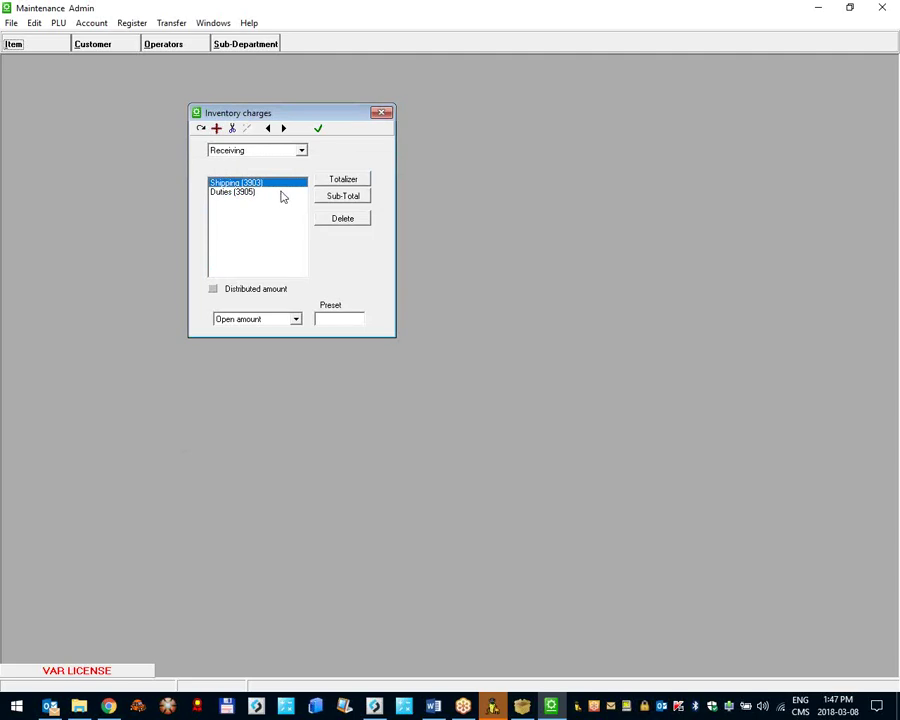
left_click(338, 196)
left_click(243, 201)
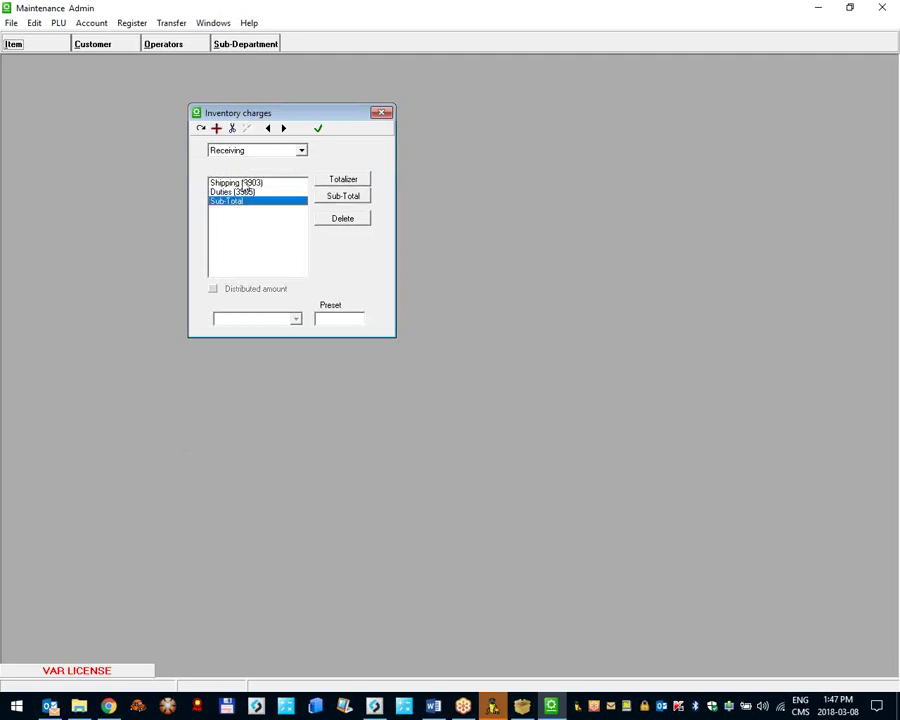
left_click(247, 192)
left_click(333, 218)
left_click(338, 184)
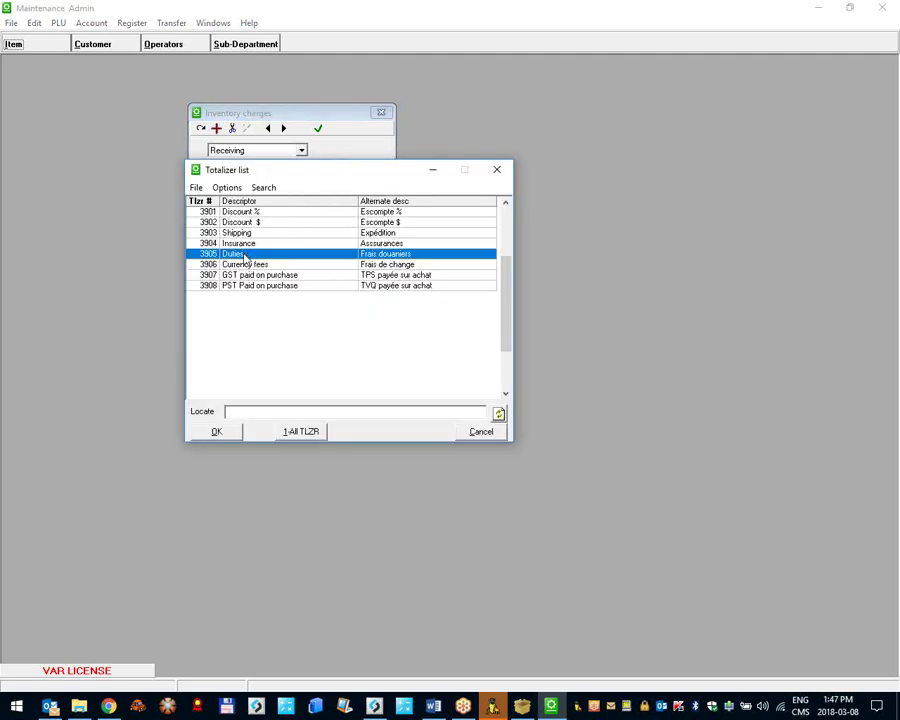
double_click(206, 252)
left_click(245, 183)
left_click(245, 192)
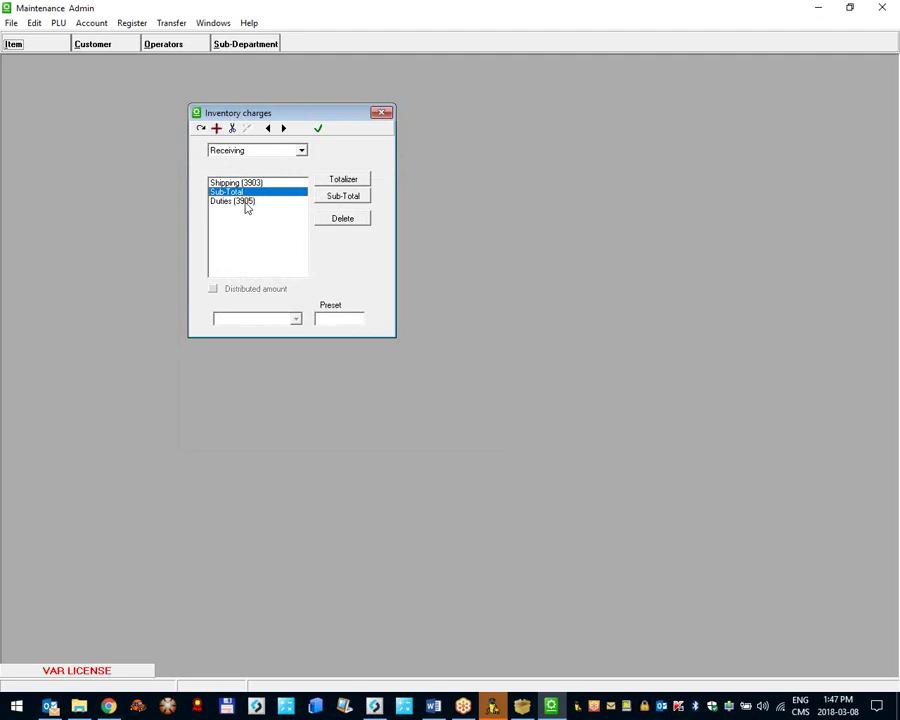
left_click(247, 202)
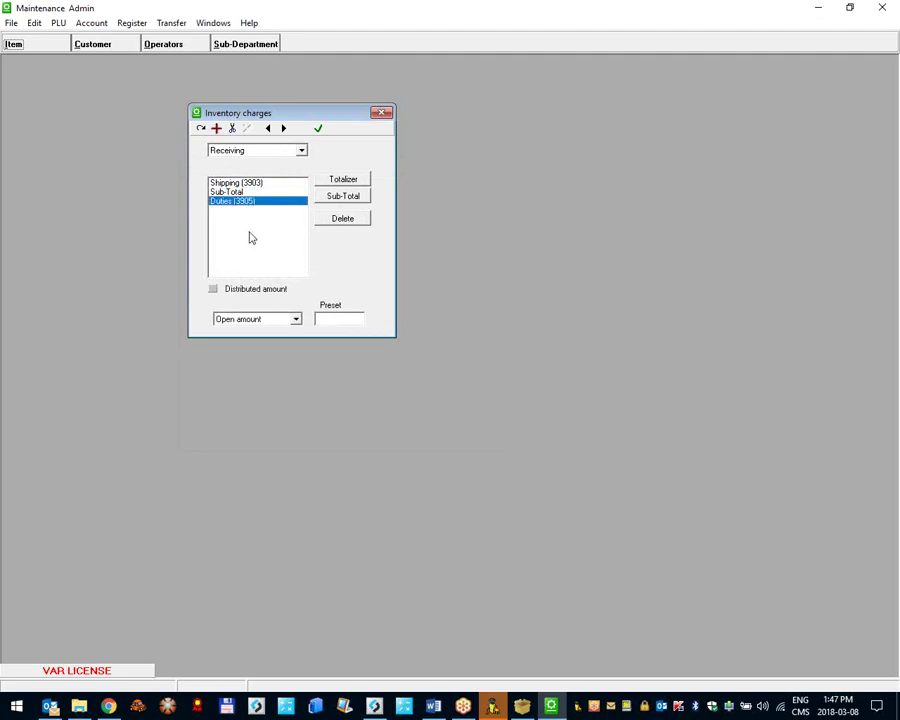
Step: Make Shipping a Preset amount charge of 25.00
key("Up")
key("Up")
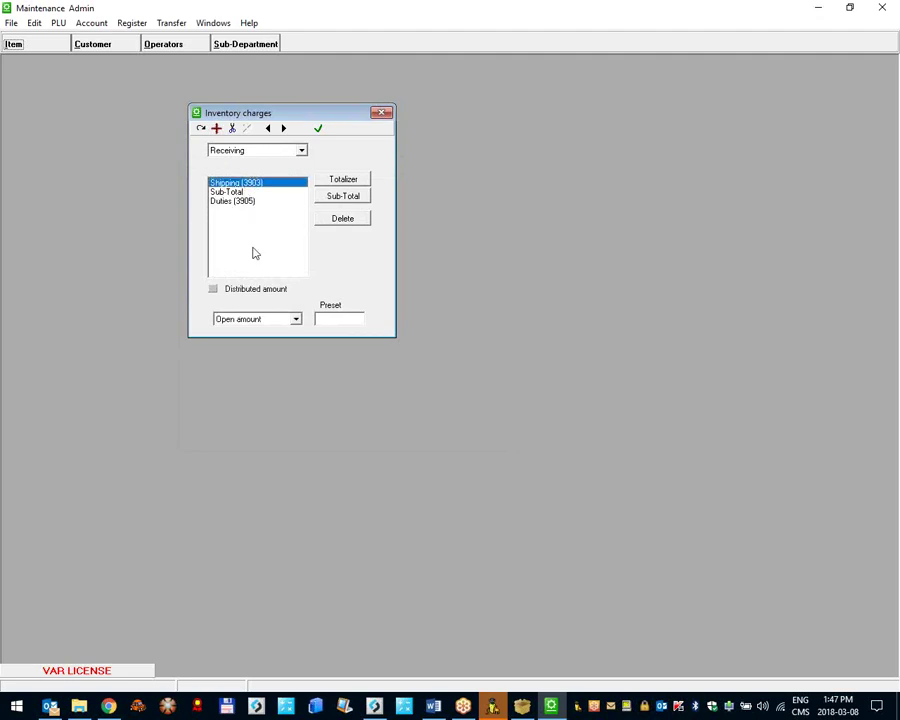
left_click(295, 319)
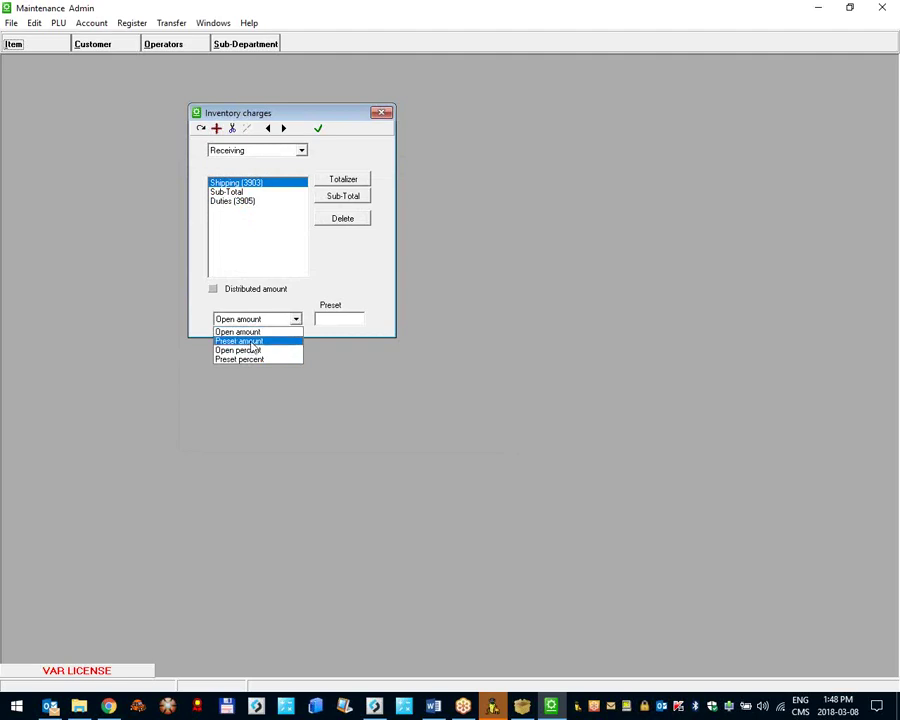
left_click(249, 341)
left_click(328, 318)
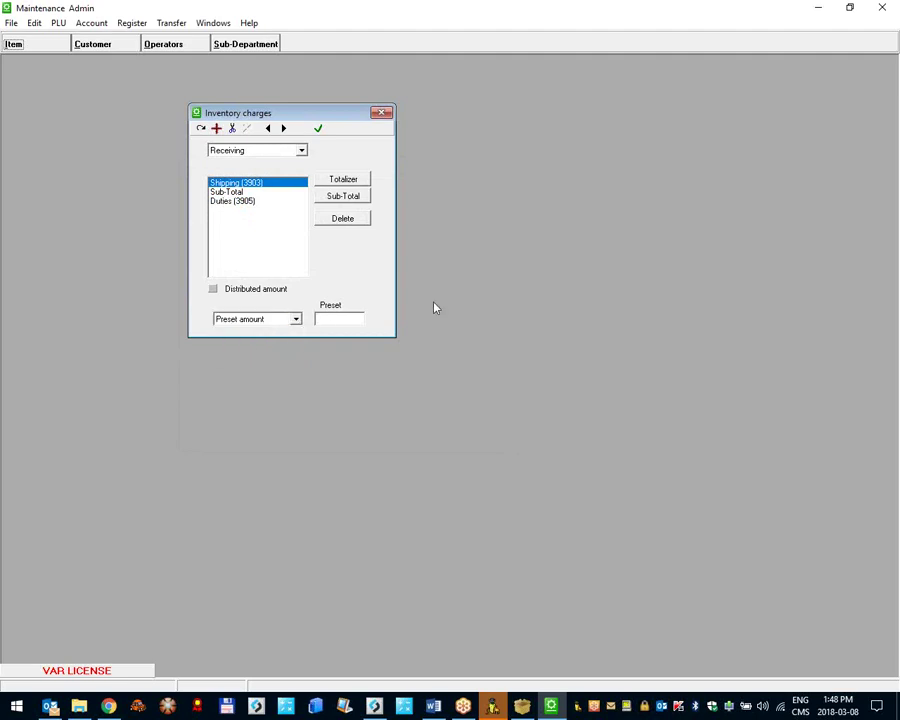
type("25.00")
left_click(201, 128)
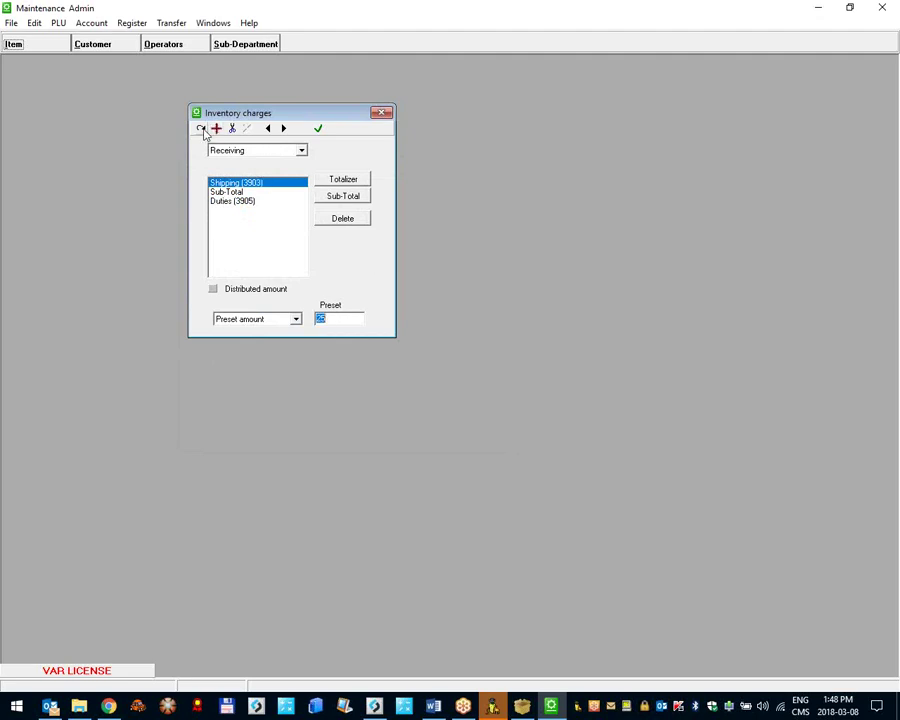
Step: Make Duties a Preset percent charge of 15
left_click(244, 202)
left_click(296, 319)
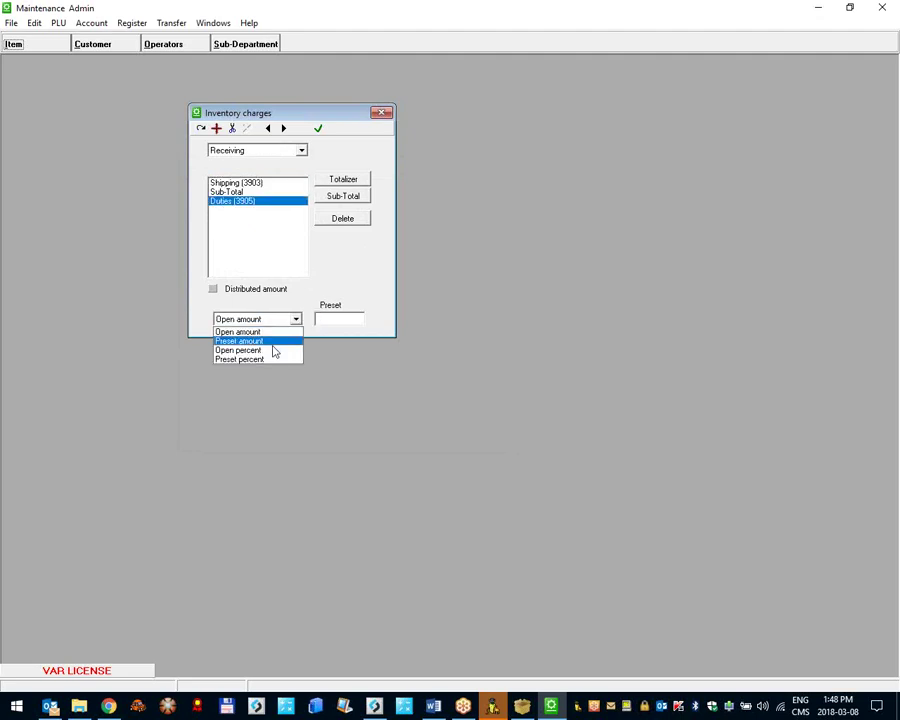
left_click(268, 359)
left_click(335, 320)
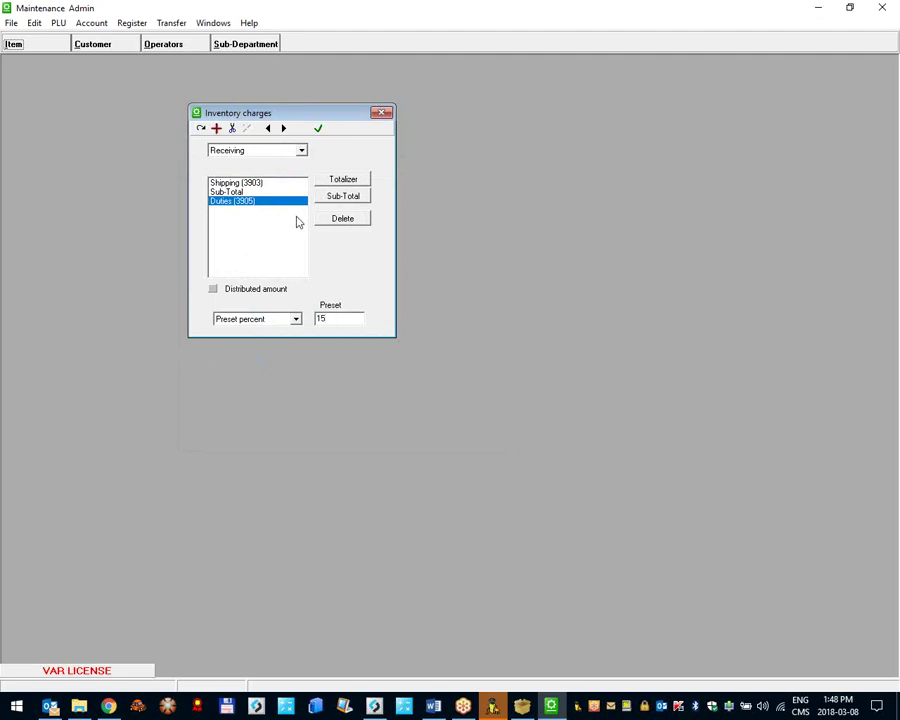
left_click(201, 129)
Step: Recheck the Receiving charges list and minimise the Maintenance window
left_click(248, 152)
left_click(232, 181)
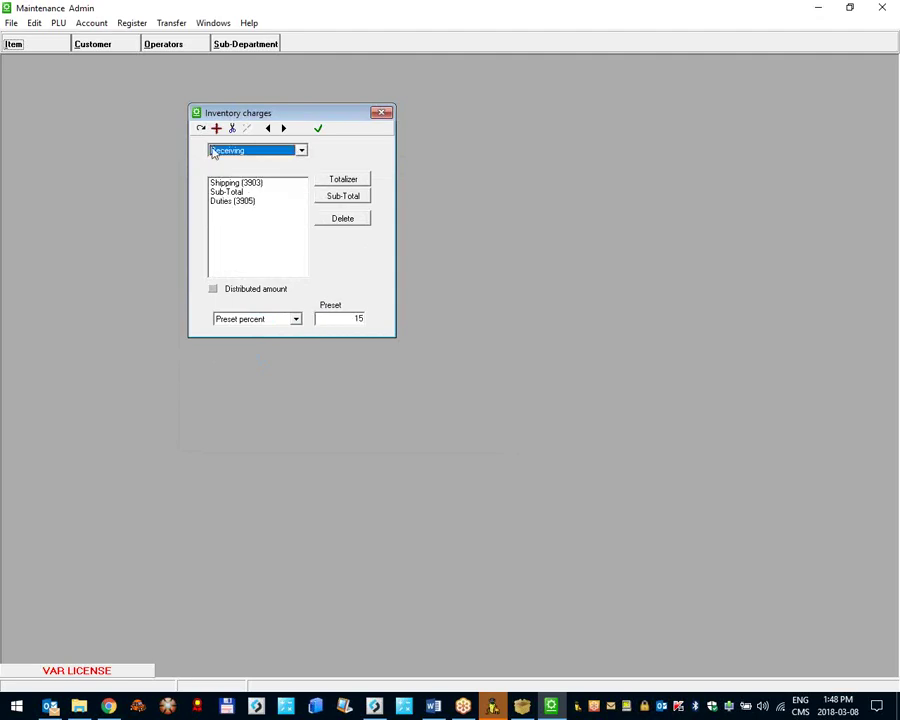
left_click(238, 192)
left_click(234, 202)
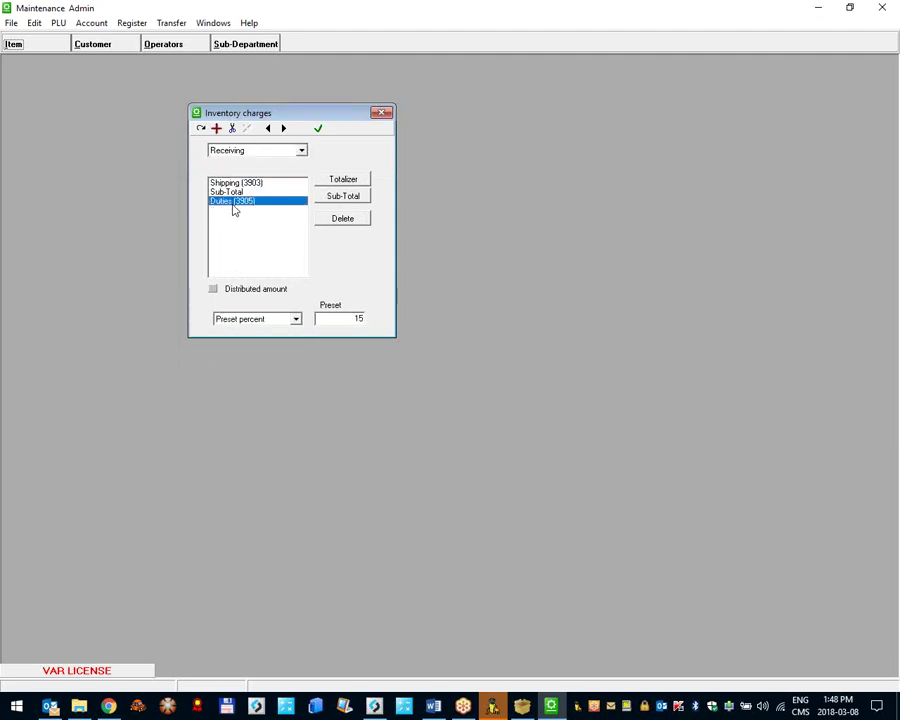
left_click(818, 8)
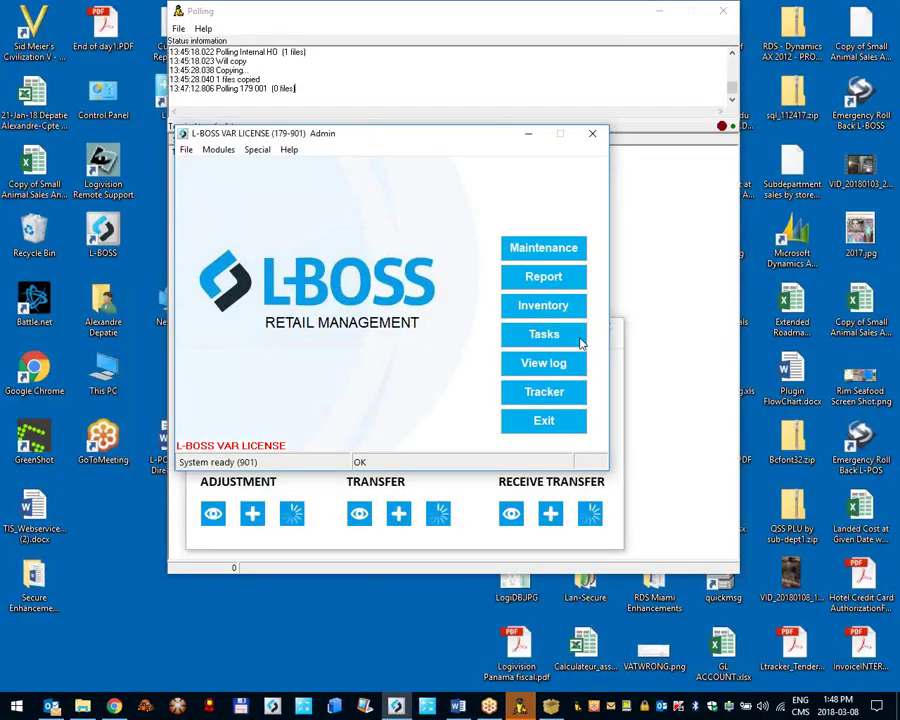
Step: Open Inventory and start a receiving, viewing the MyPO back order without choosing it
left_click(612, 330)
left_click(613, 326)
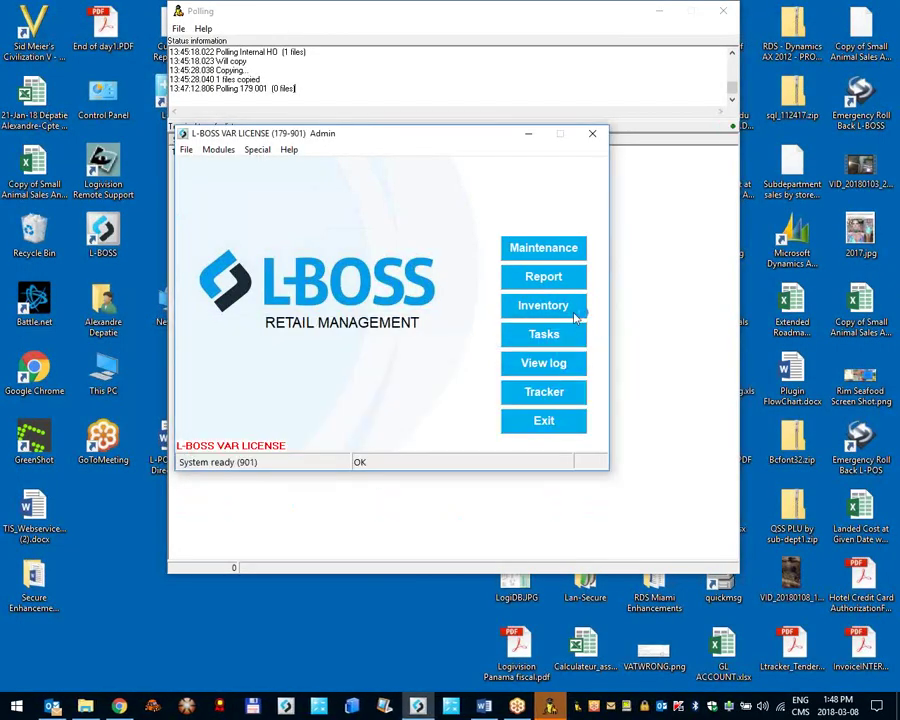
left_click(543, 305)
left_click(552, 440)
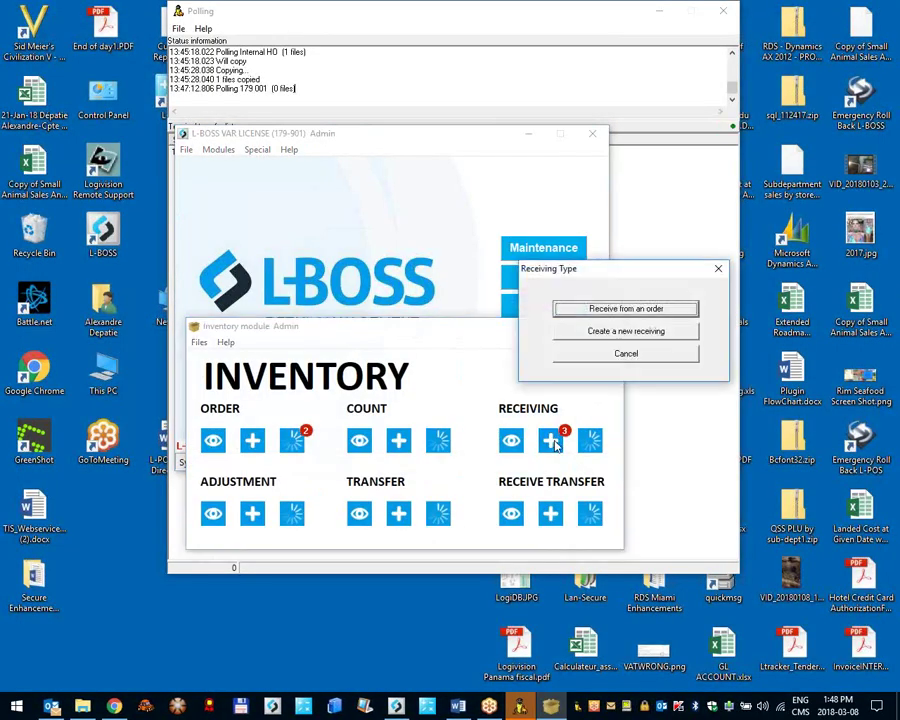
left_click(615, 310)
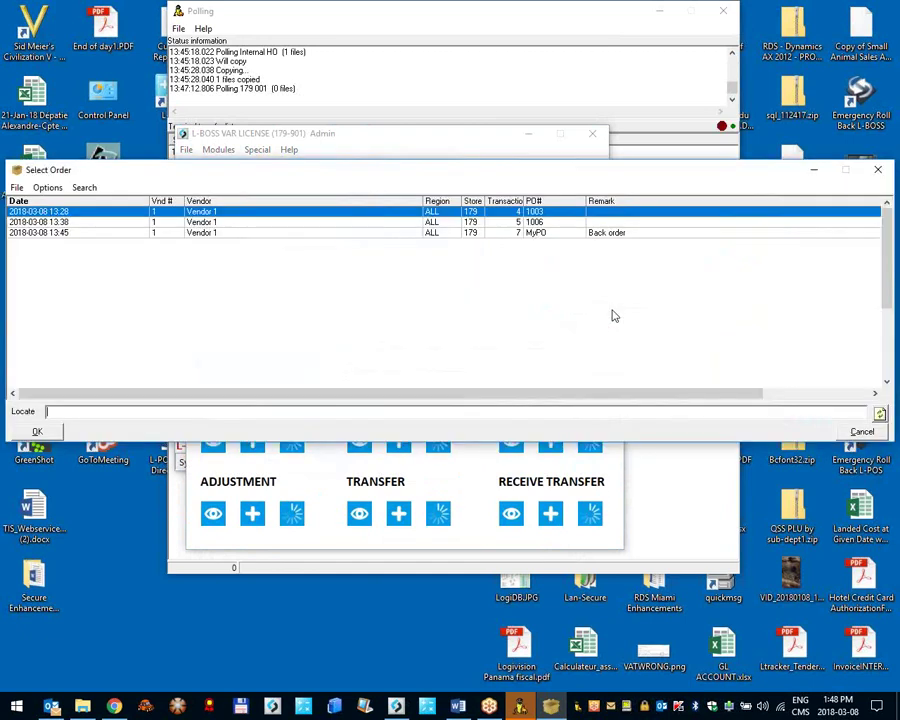
left_click(615, 234)
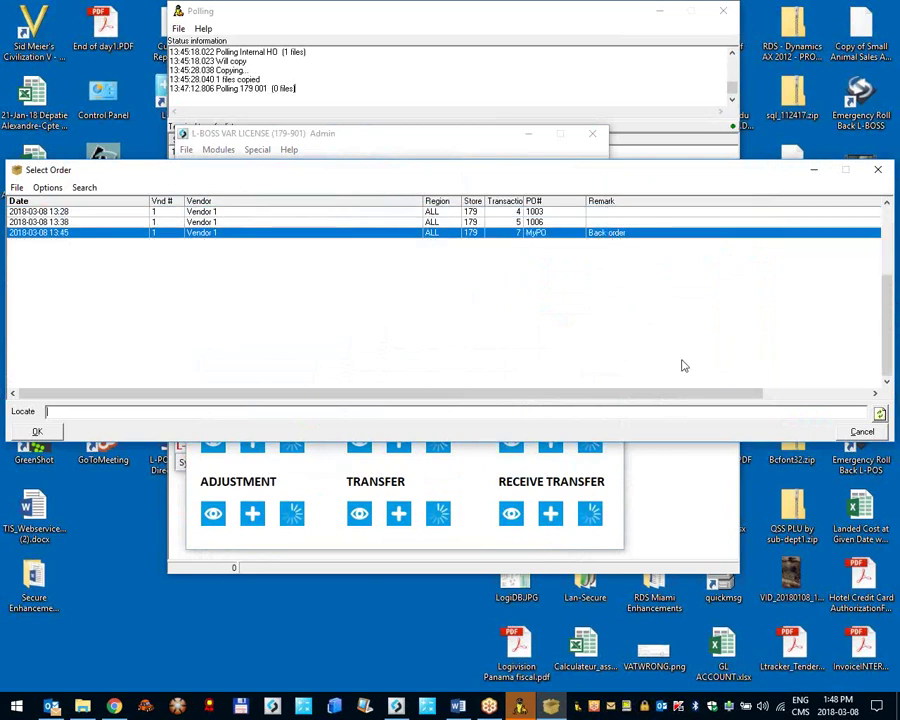
key("Return")
Step: Create a new receiving from Vendor 1 and enter the vendor invoice number
left_click(550, 440)
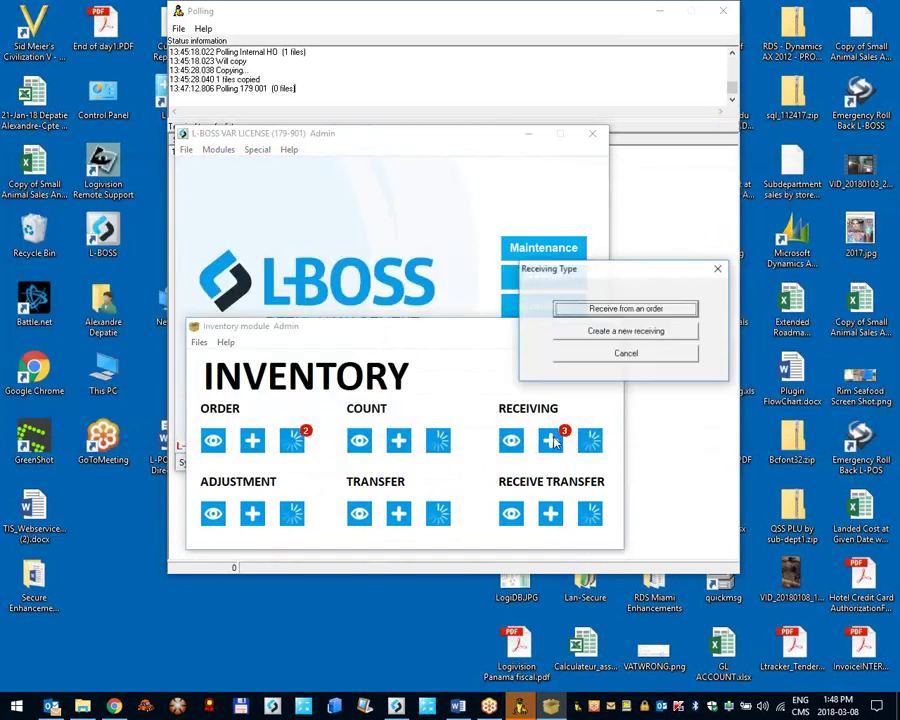
left_click(608, 337)
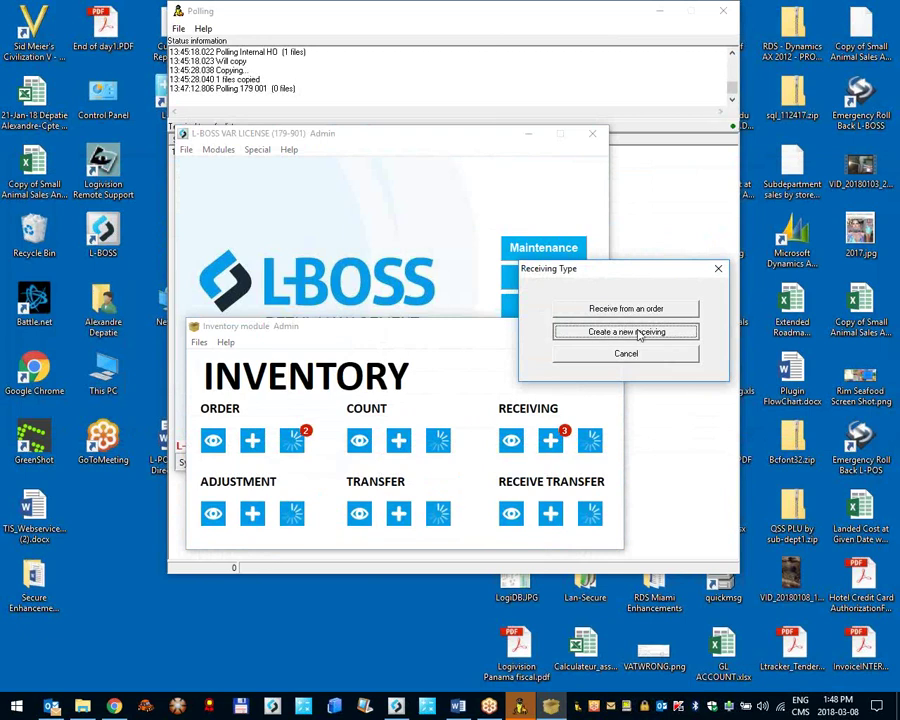
left_click(661, 337)
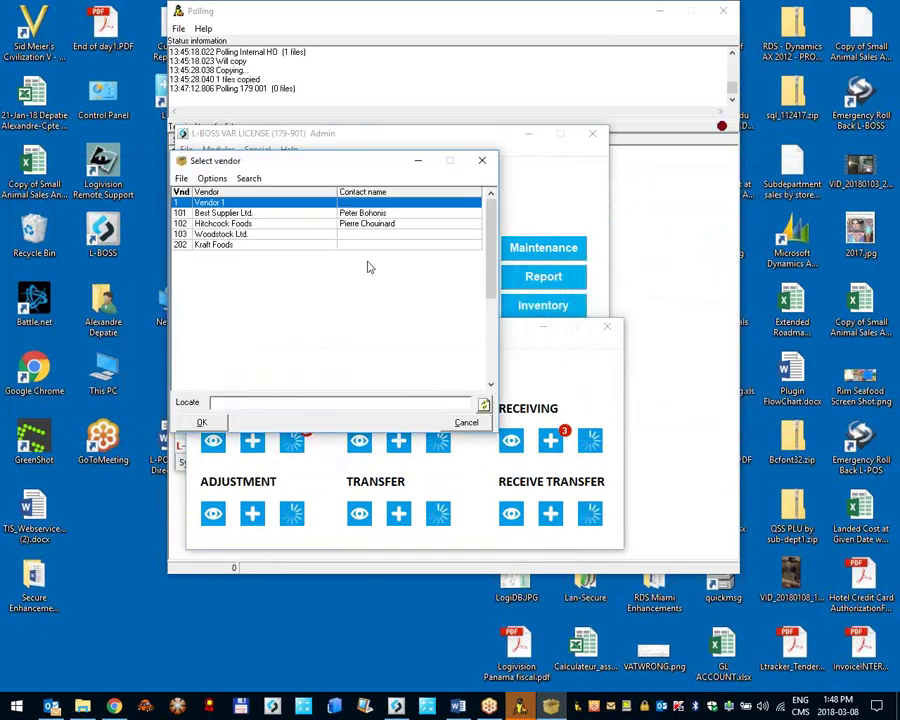
double_click(211, 203)
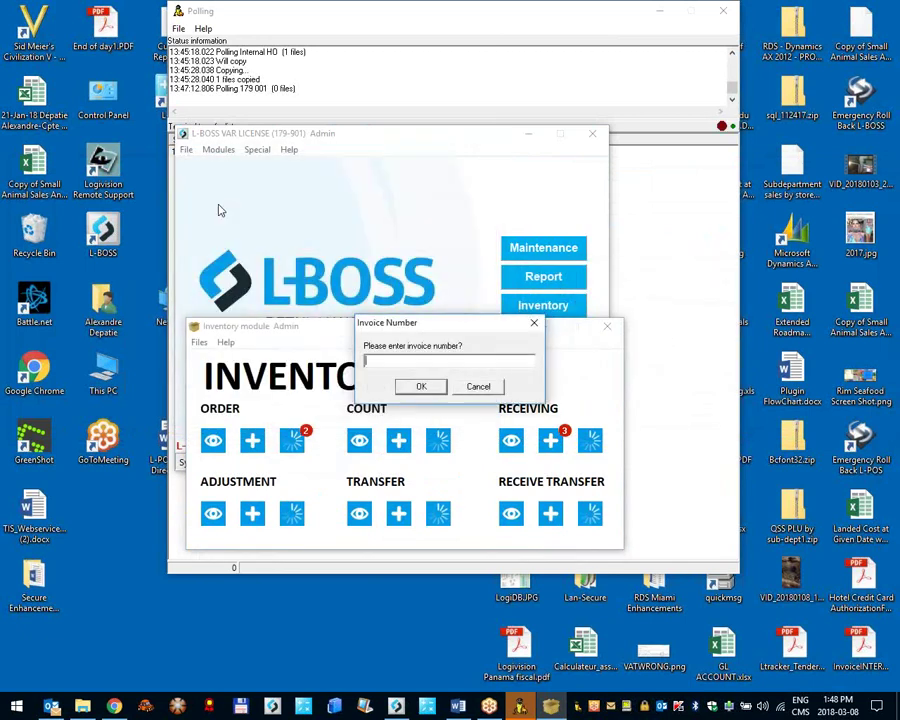
type("asbd:211")
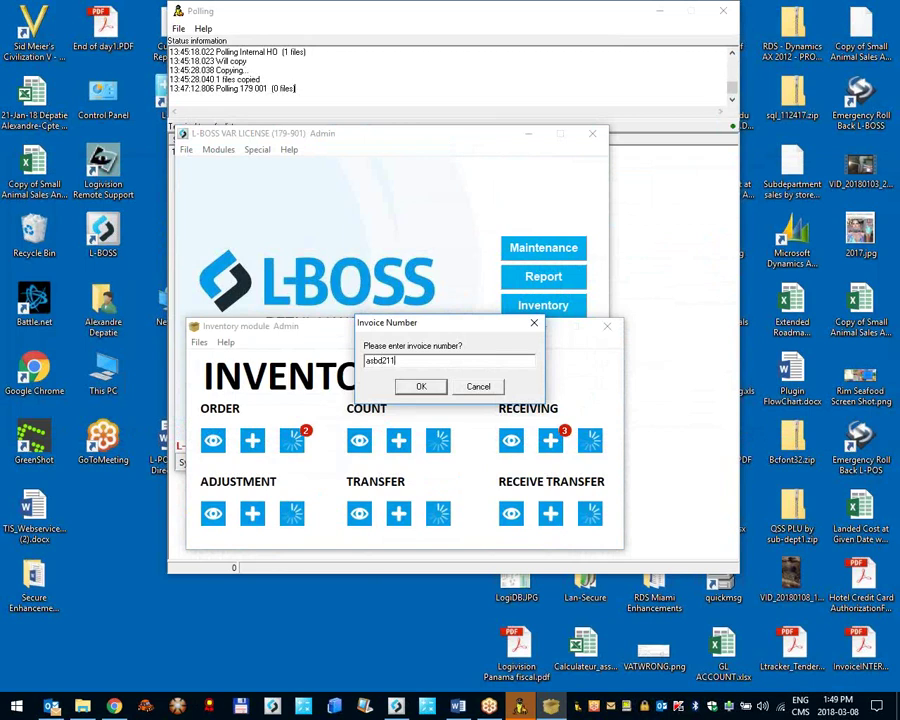
key("Return")
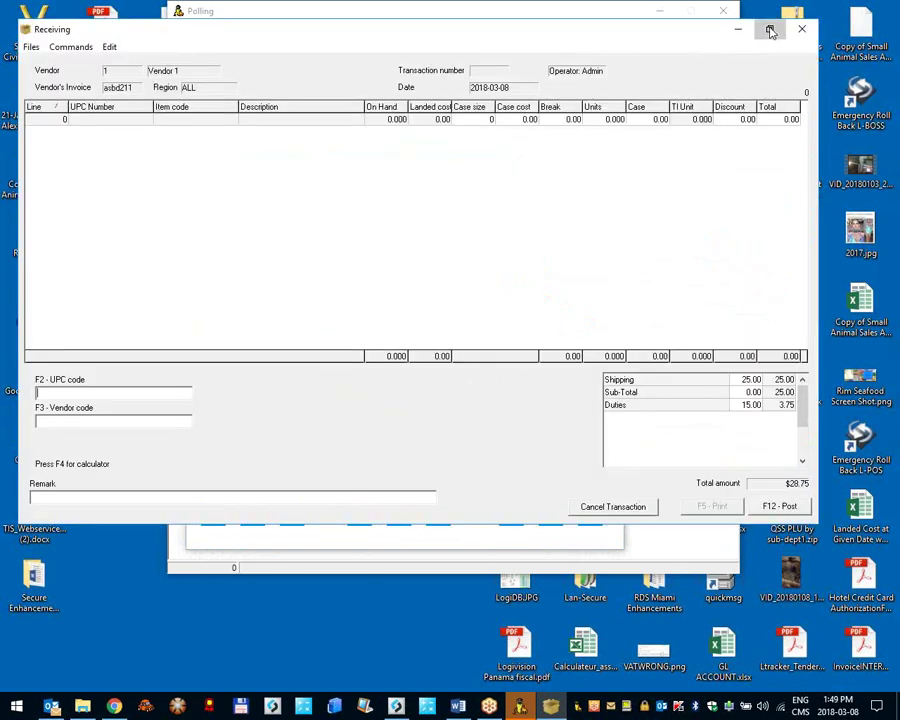
Step: Maximise the receiving window and review the Shipping, Sub-Total and Duties charge amounts
left_click(771, 31)
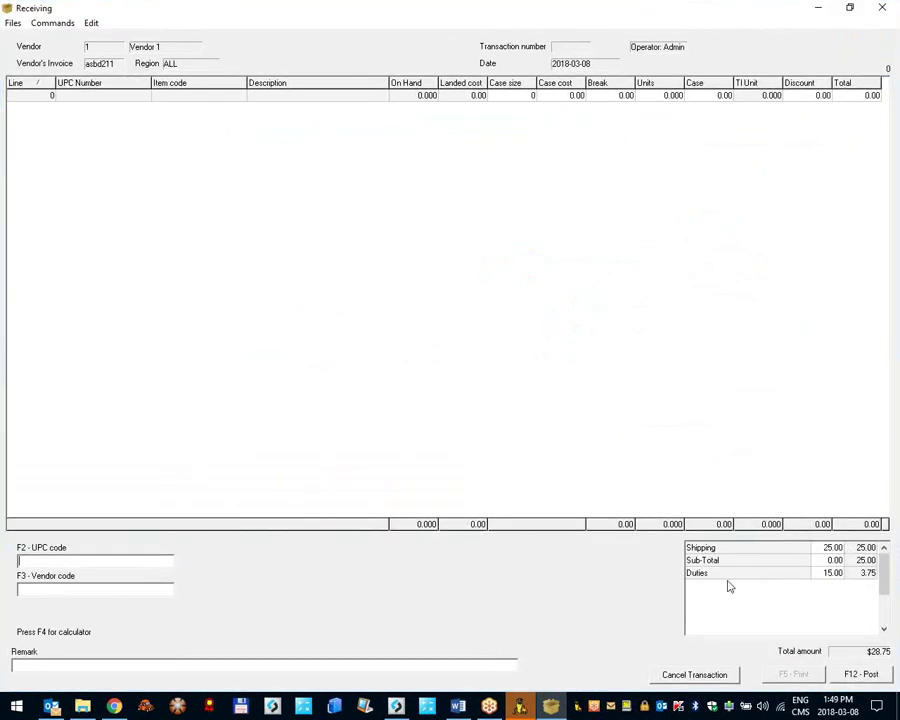
left_click(820, 549)
left_click(820, 562)
left_click(822, 573)
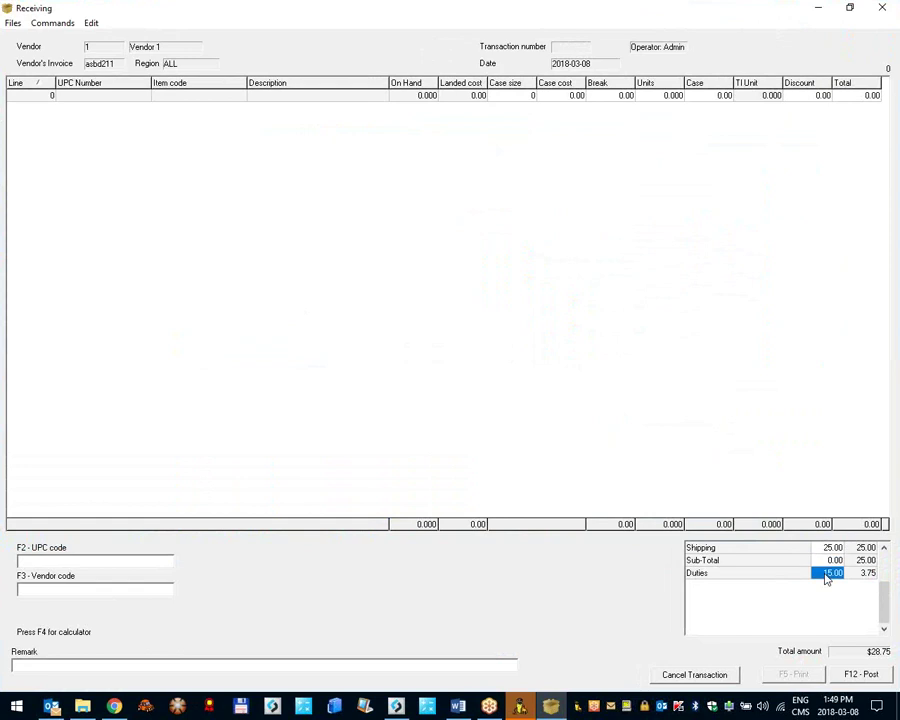
left_click(818, 561)
left_click(827, 573)
left_click(835, 548)
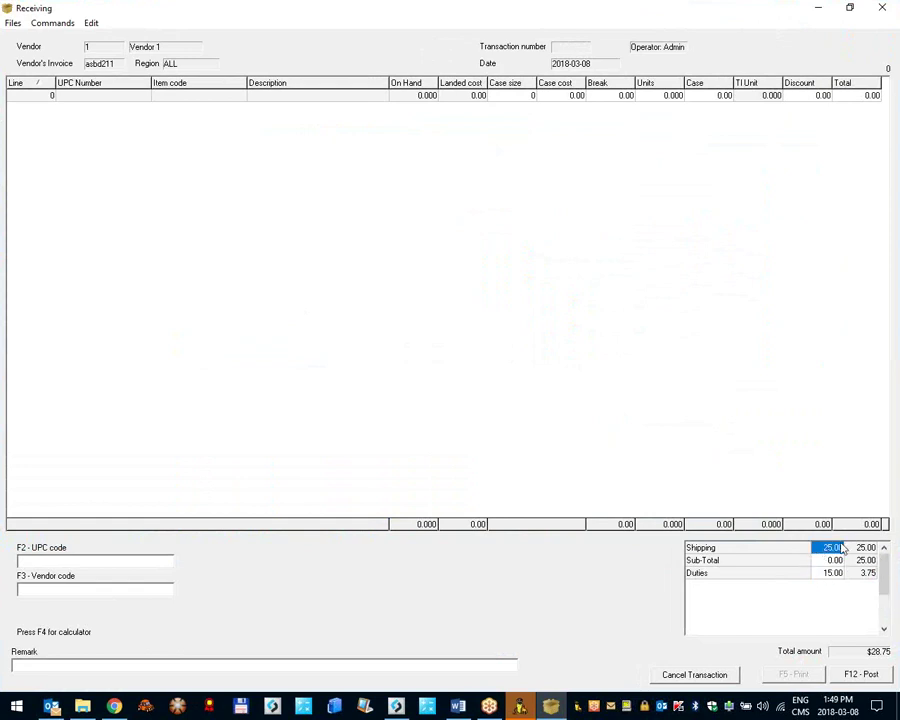
left_click(862, 548)
left_click(830, 549)
left_click(862, 560)
left_click(830, 560)
left_click(830, 573)
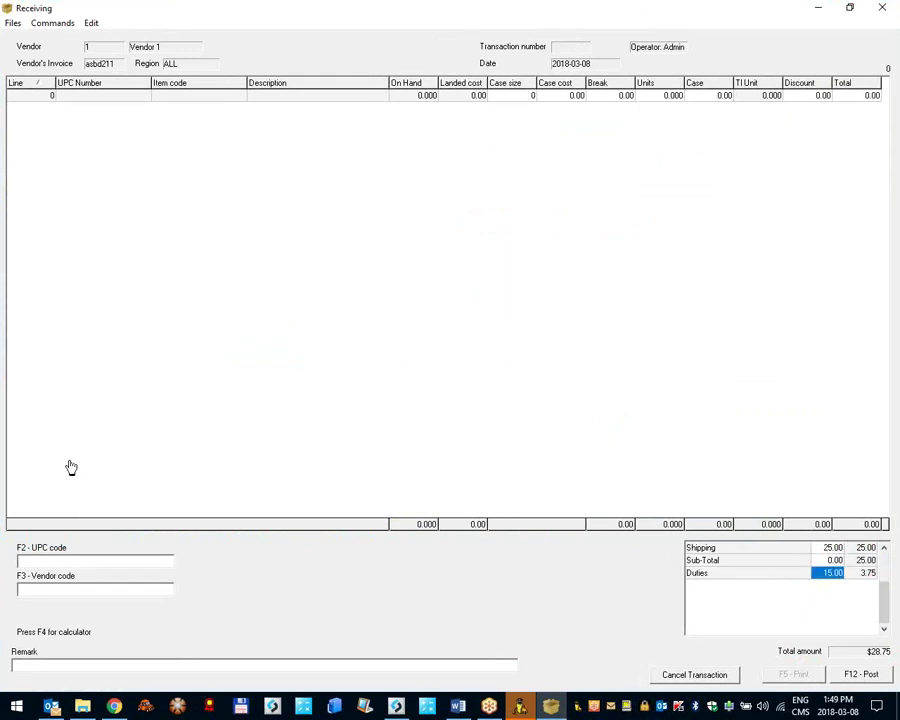
Step: Receive 1 case of UPC 4 salad dressing, 15 of UPC 10 Kodak film, 5 of UPC 3 biscuits
left_click(64, 562)
type("4")
key("Return")
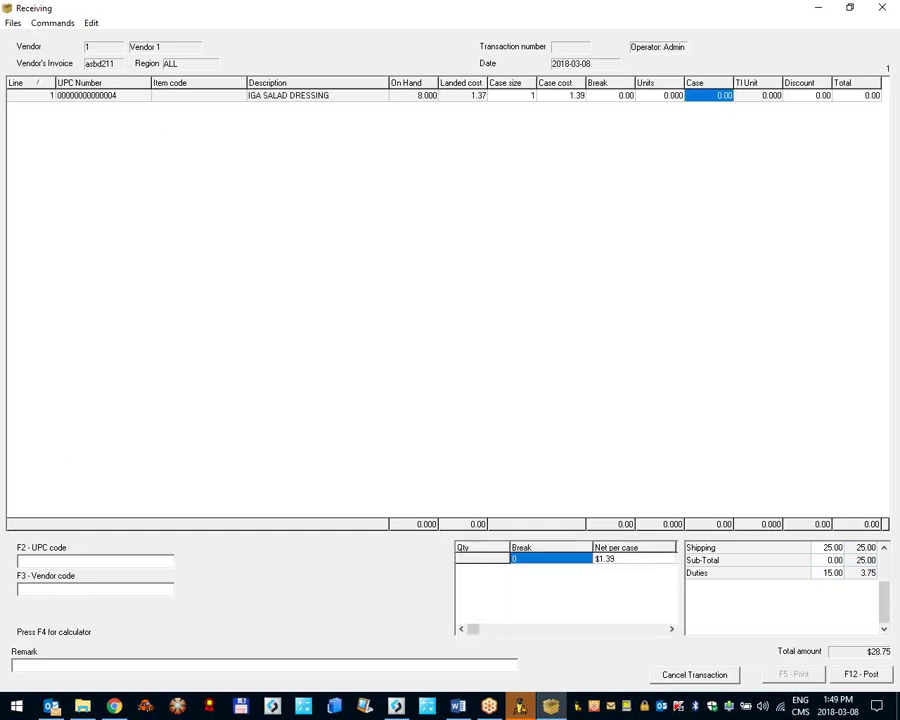
type("1")
key("Return")
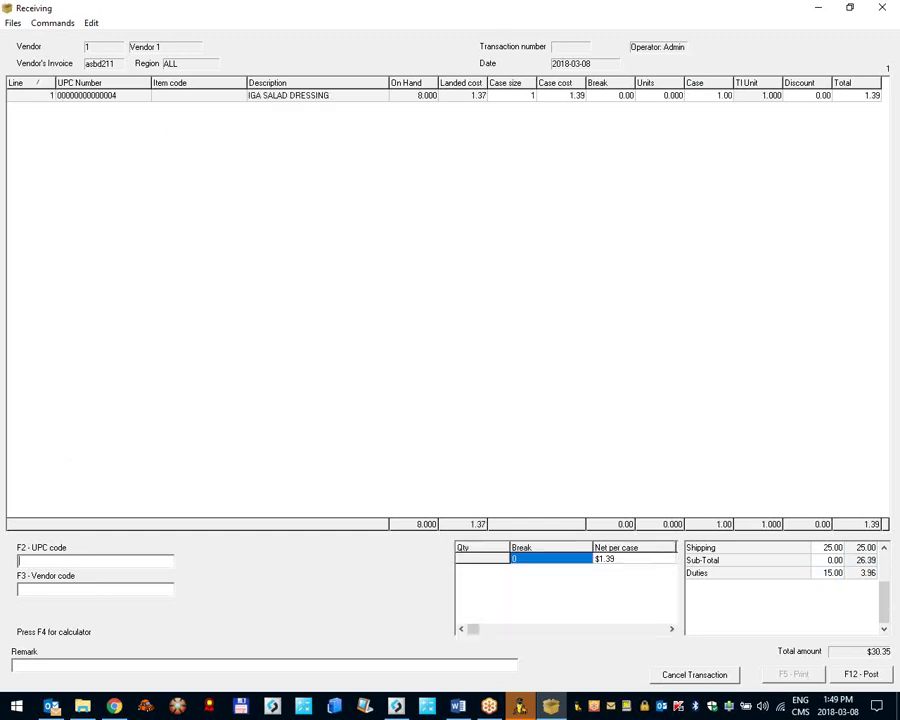
type("10")
key("Return")
type("15")
key("Return")
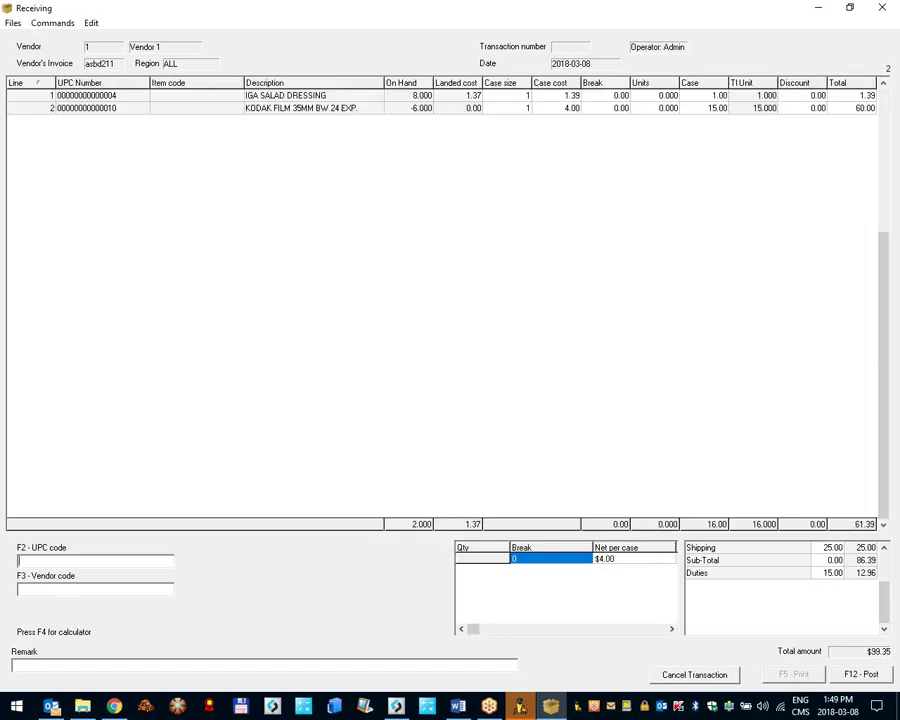
type("3")
key("Return")
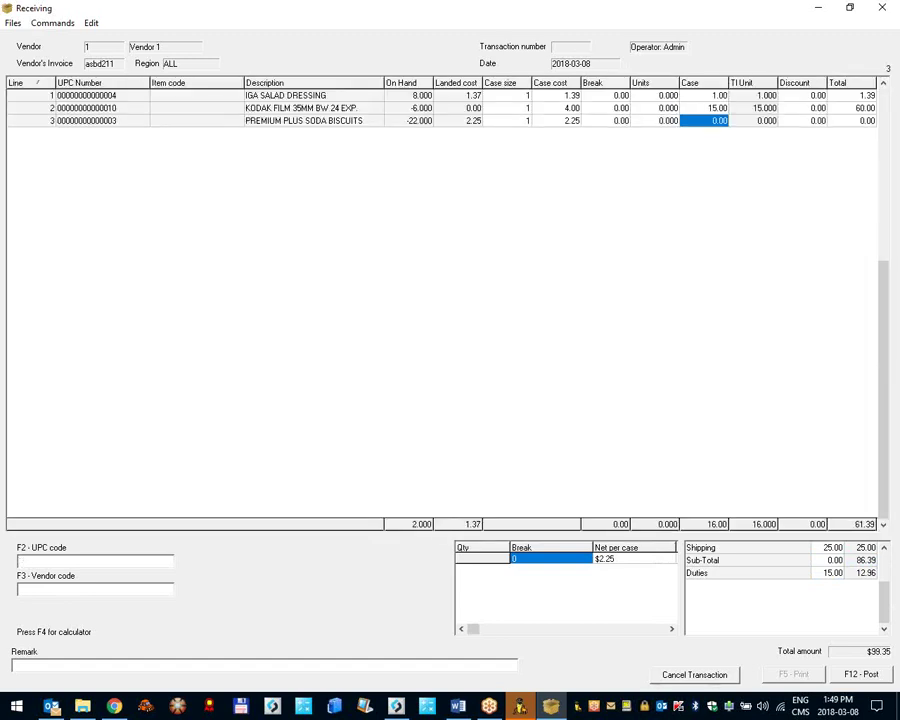
type("5")
key("Return")
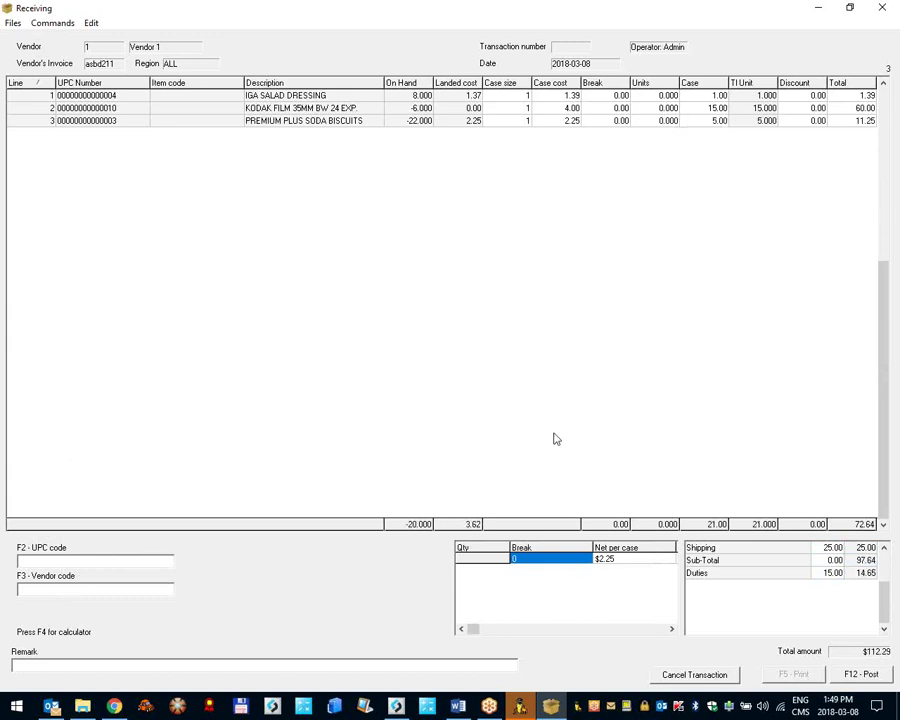
Step: Verify the three case quantities and post the receiving totalling $112.29
left_click(698, 95)
left_click(711, 111)
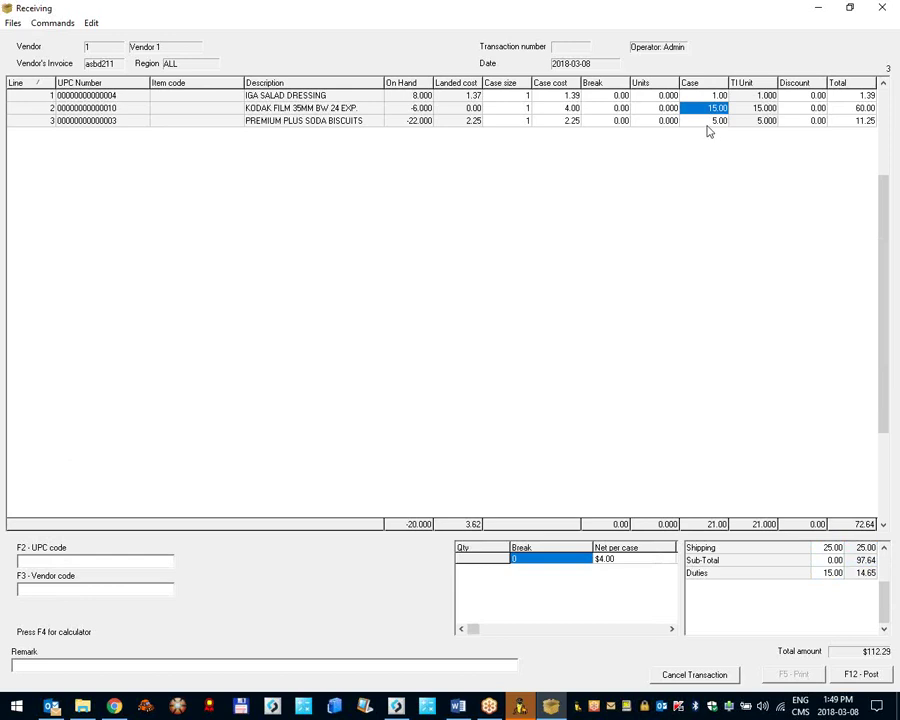
left_click(707, 125)
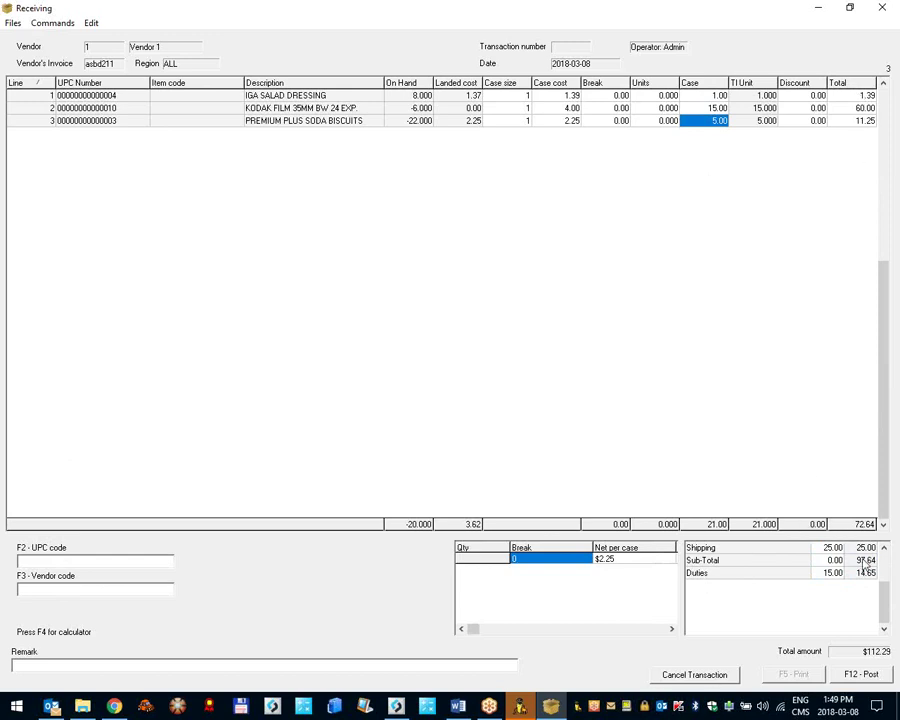
left_click(860, 674)
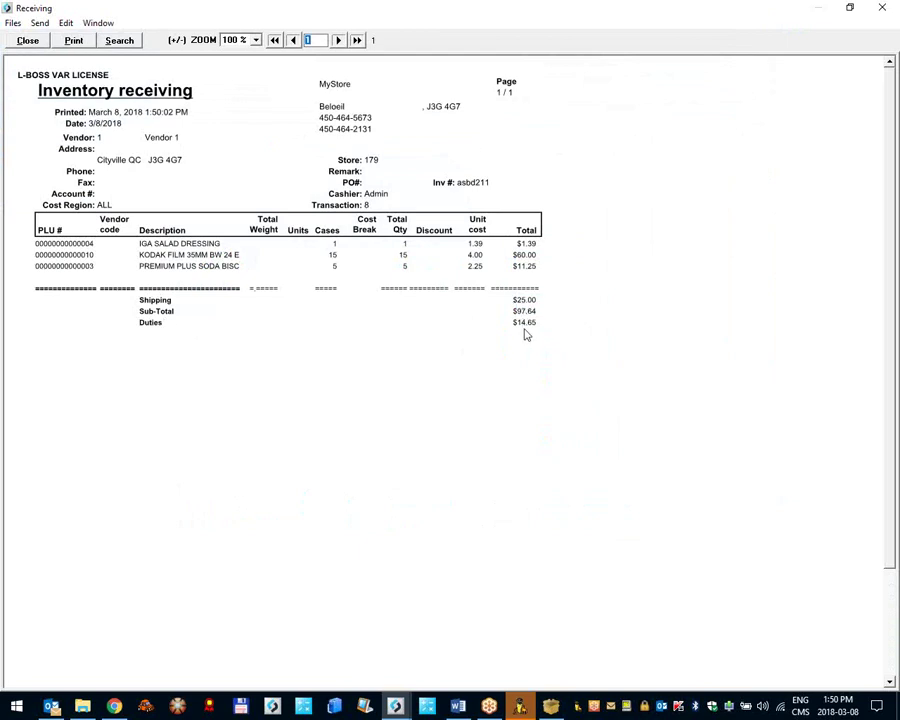
Step: Scroll the transaction 8 receiving report to its $112.29 total and back, then close it
scroll(535, 345, "down", 3)
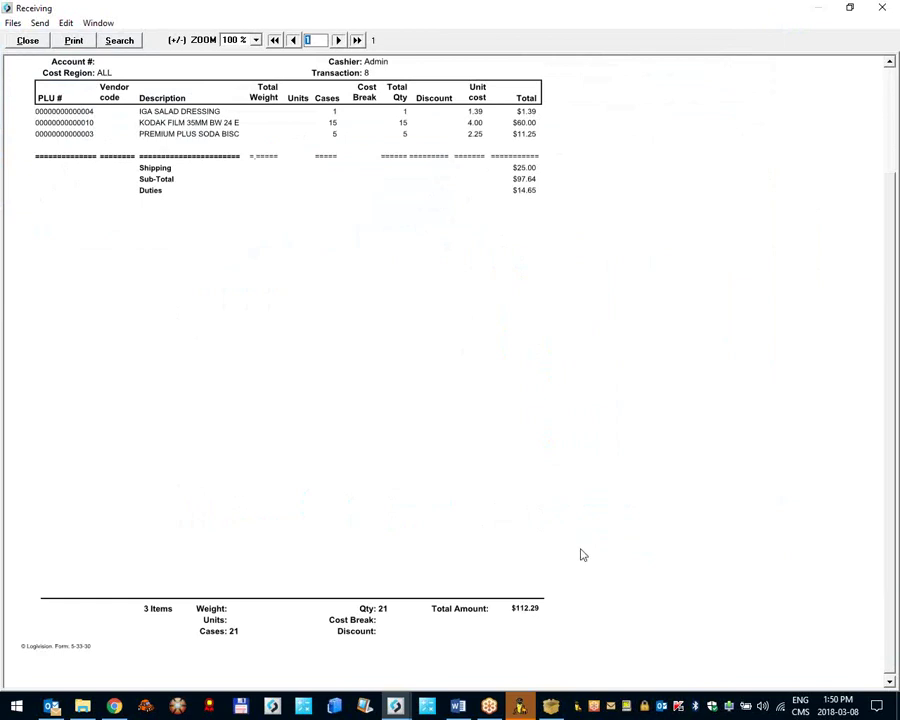
scroll(596, 540, "up", 3)
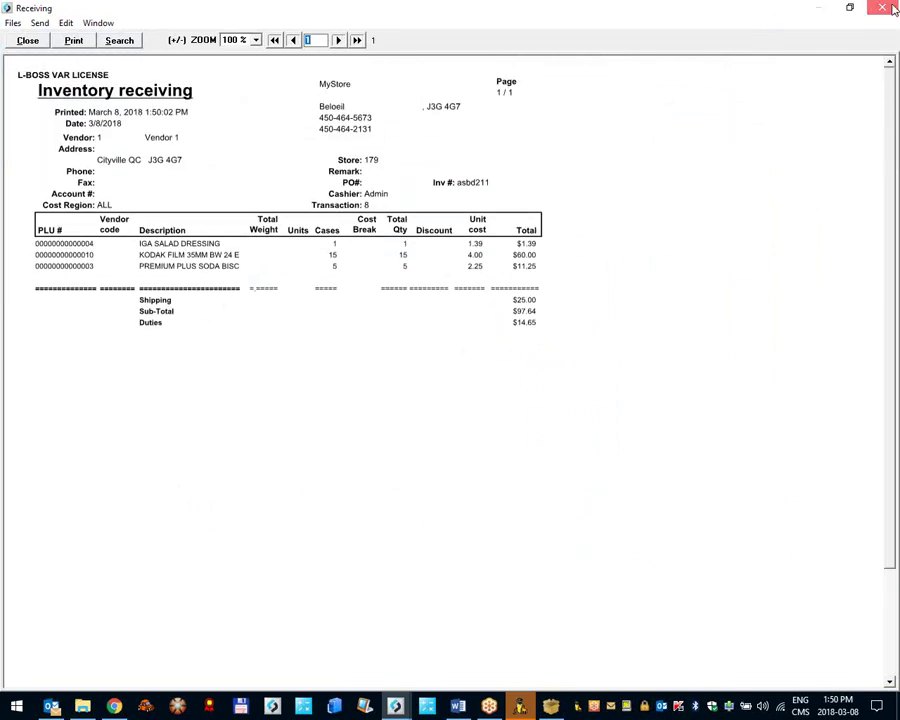
left_click(882, 7)
left_click(196, 147)
key("Return")
left_click(107, 23)
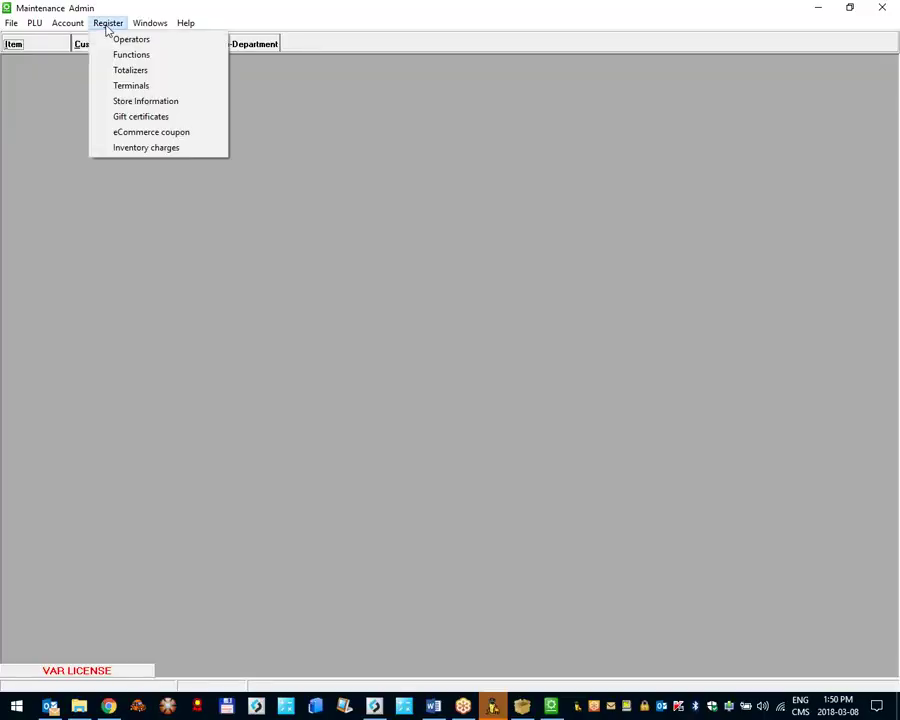
left_click(145, 148)
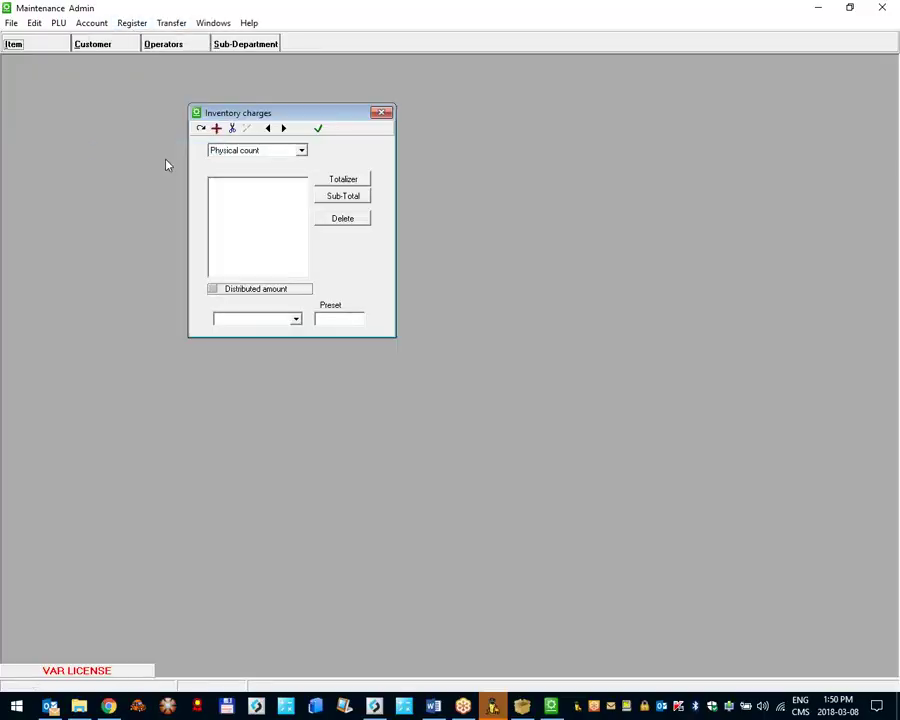
left_click(251, 151)
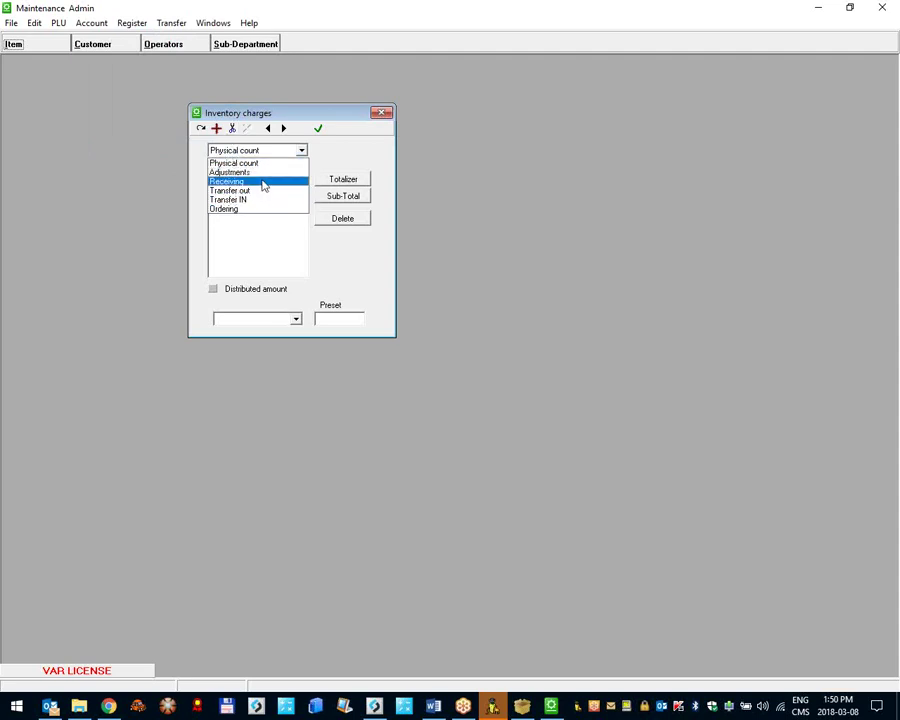
left_click(337, 121)
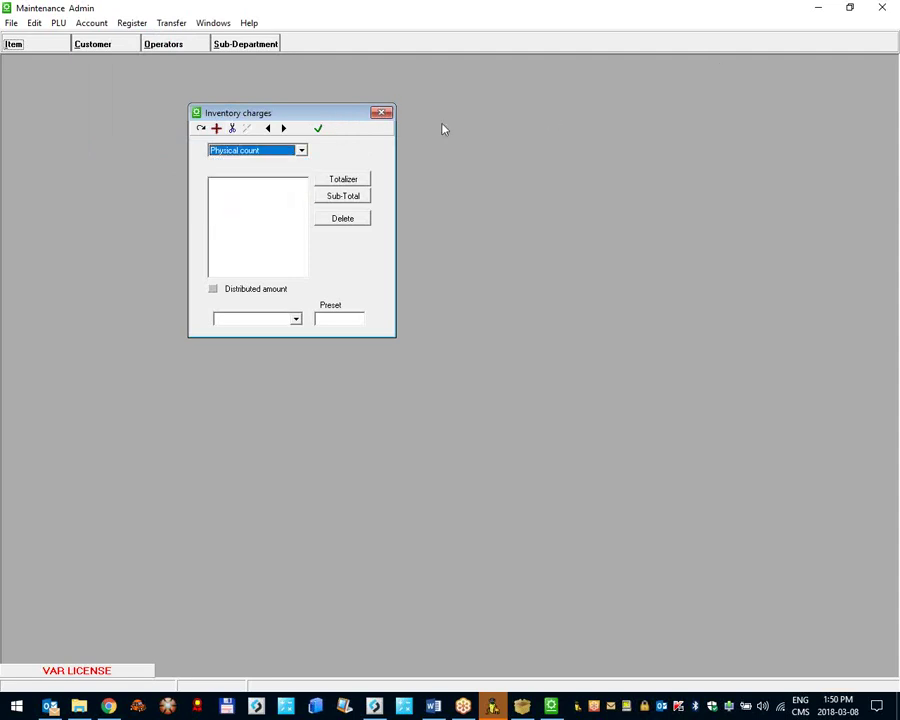
left_click(383, 112)
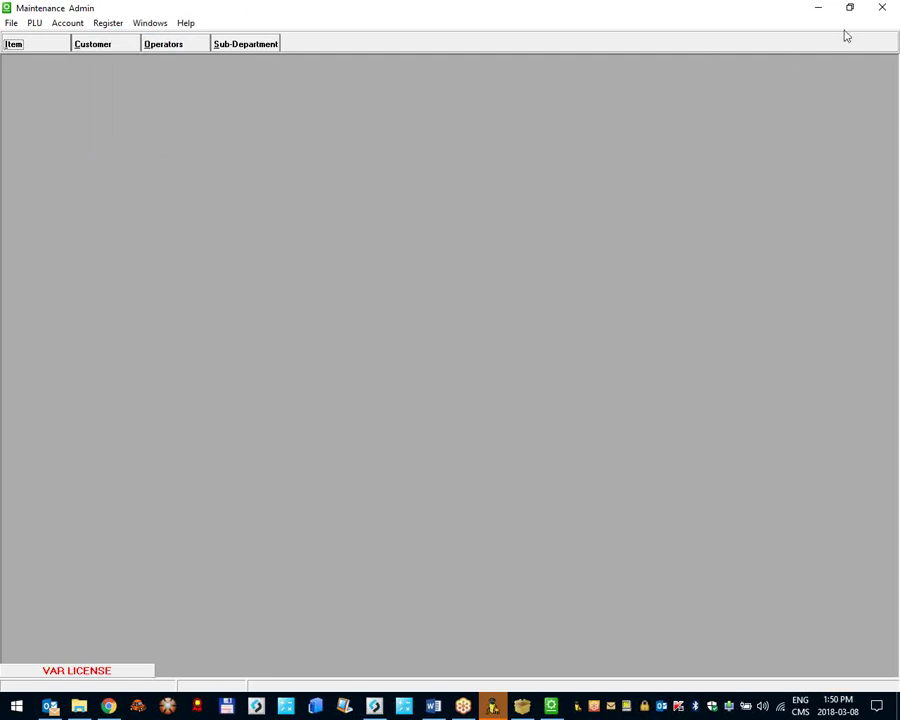
left_click(890, 8)
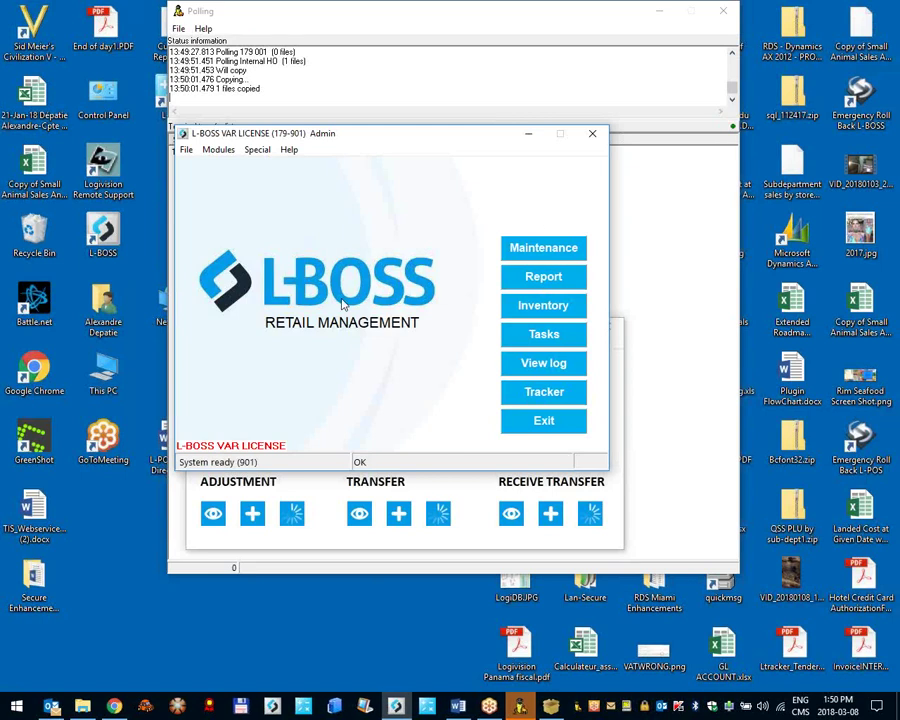
left_click(616, 450)
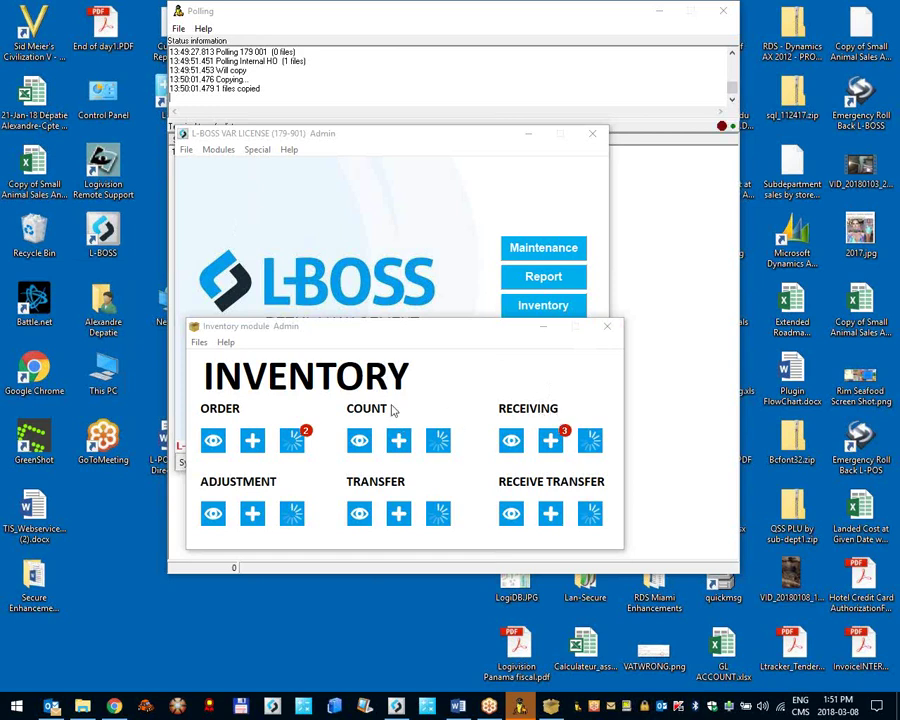
left_click(400, 442)
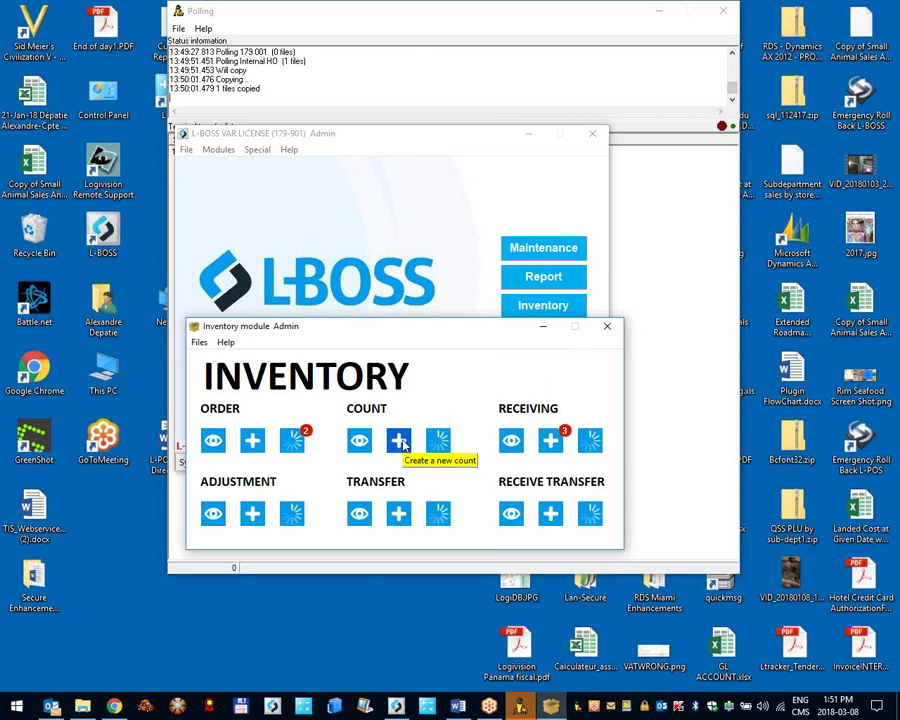
Step: Start a new count with 10 OREO COOKIES (UPC 1) and 4 UNCLE BEN'S RICE (UPC 2)
left_click(400, 442)
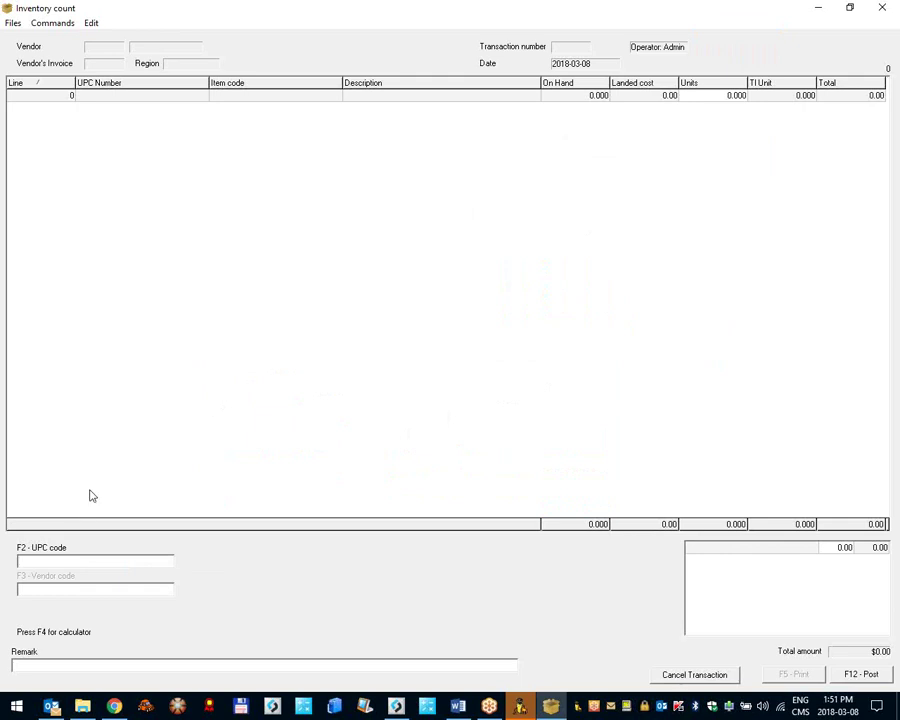
type("0000000000001")
key("Return")
type("10")
key("Return")
type("2")
key("Return")
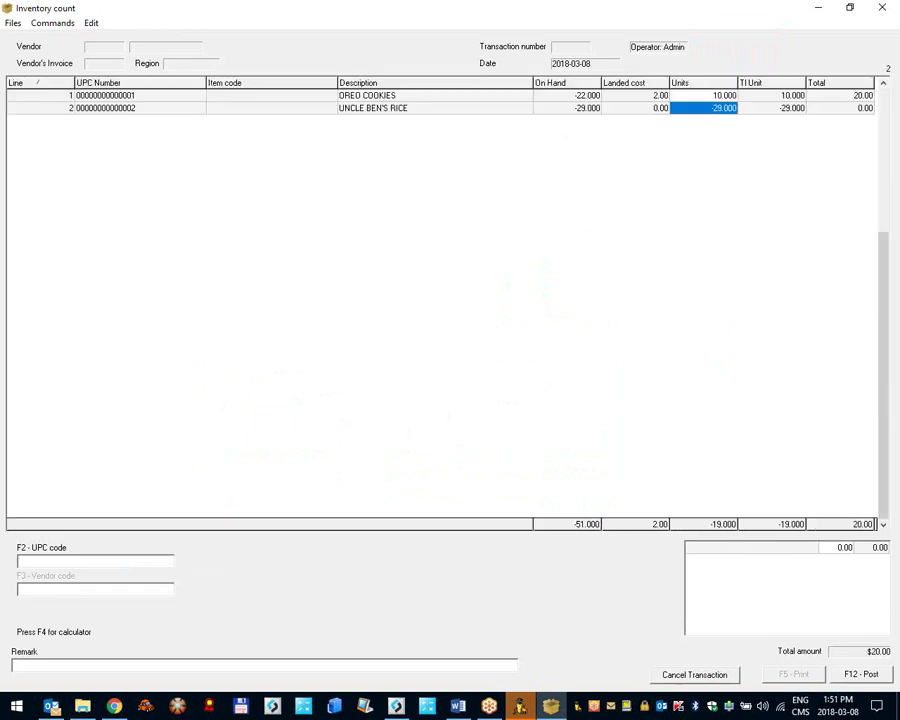
type("4")
key("Return")
Step: Add 5 soda biscuits (UPC 3) and 10 salad dressing (UPC 4), post, and close the report
type("3")
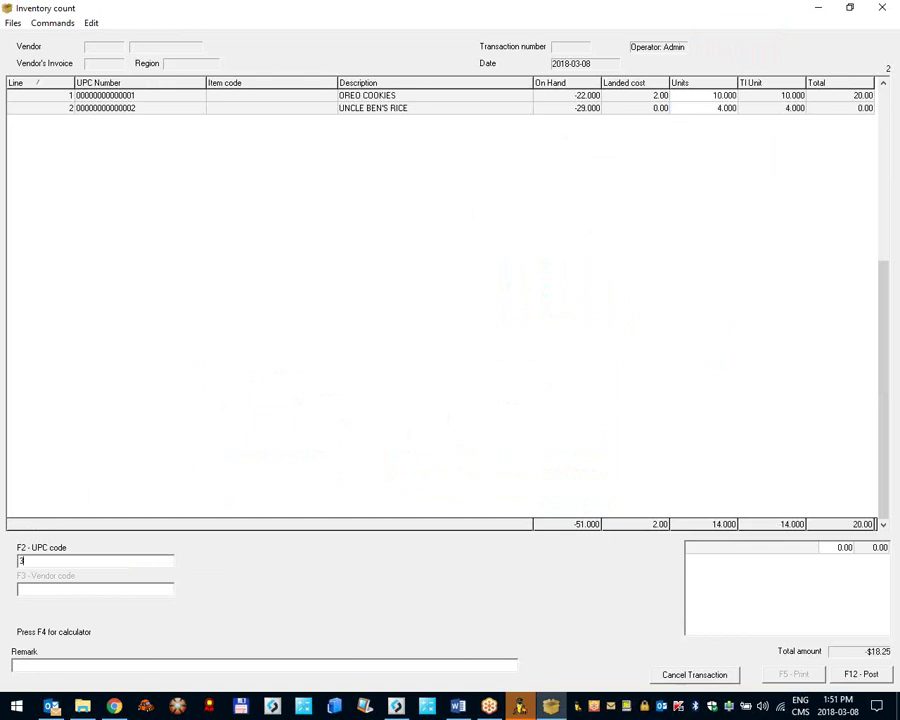
key("Return")
type("5")
key("Return")
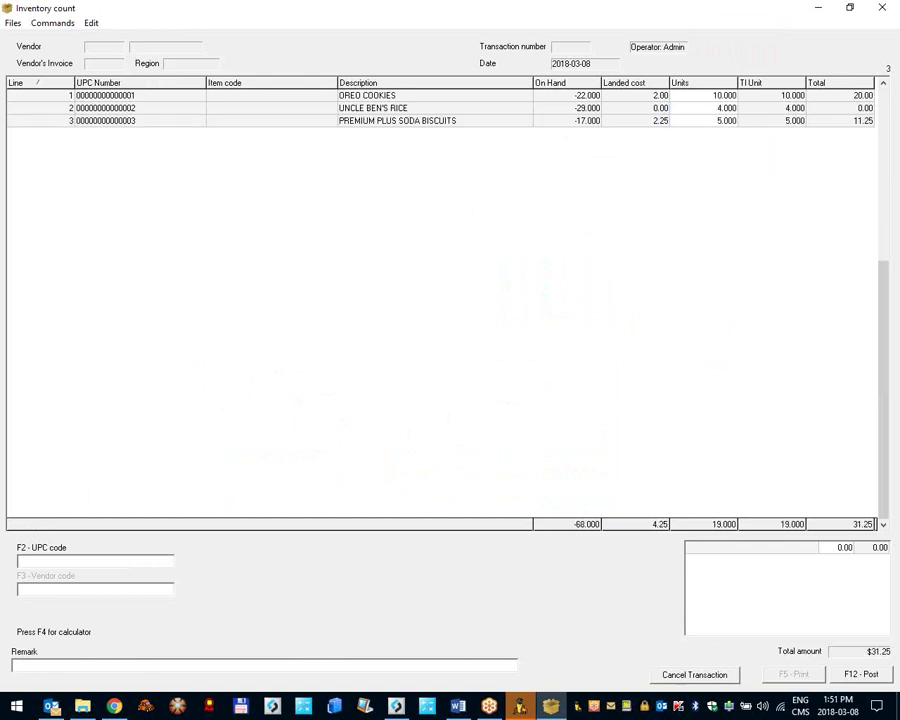
type("4")
key("Return")
type("10")
key("Return")
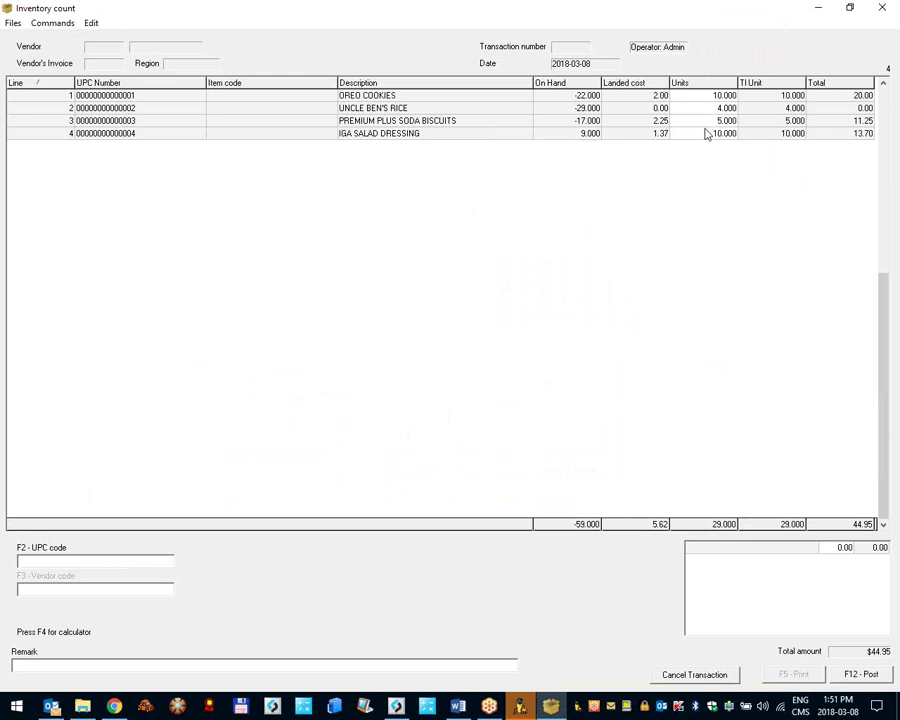
left_click(876, 676)
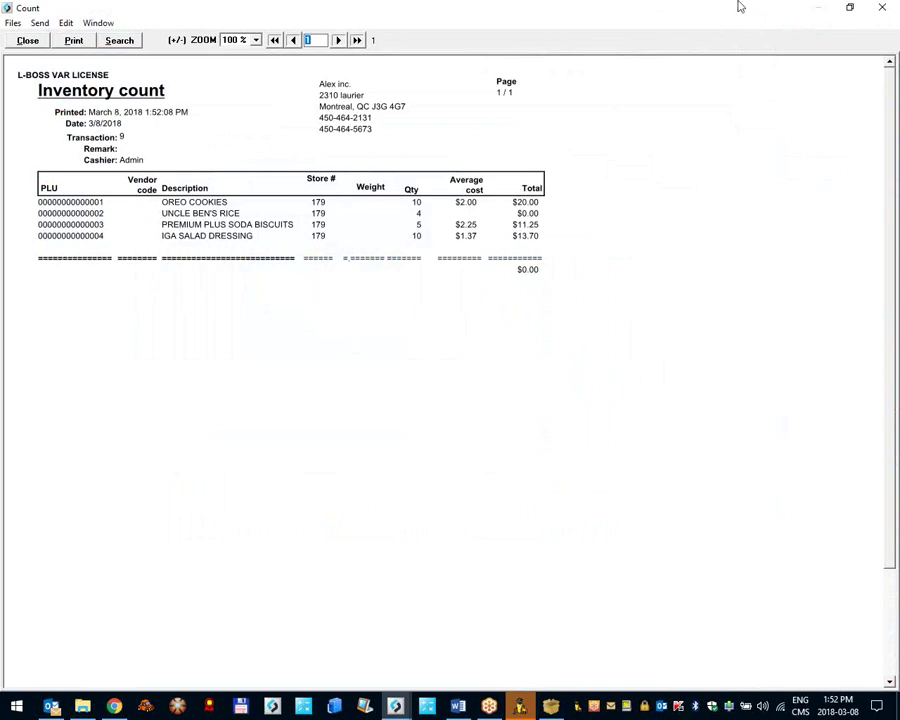
left_click(882, 7)
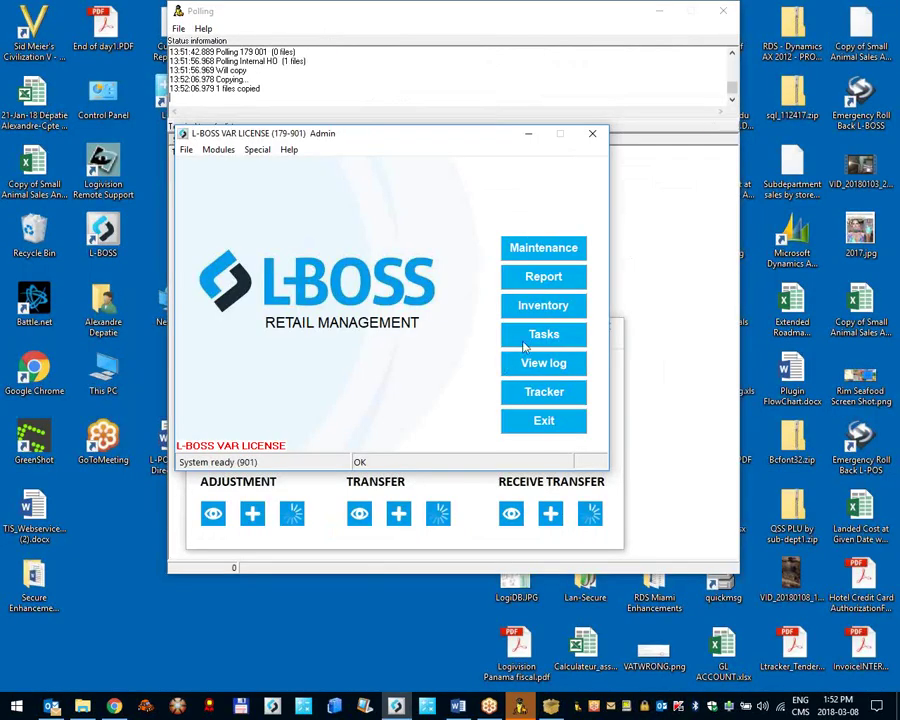
Step: Start a new inventory count with KODAK FILM (UPC 10) and select its On Hand cell
left_click(536, 310)
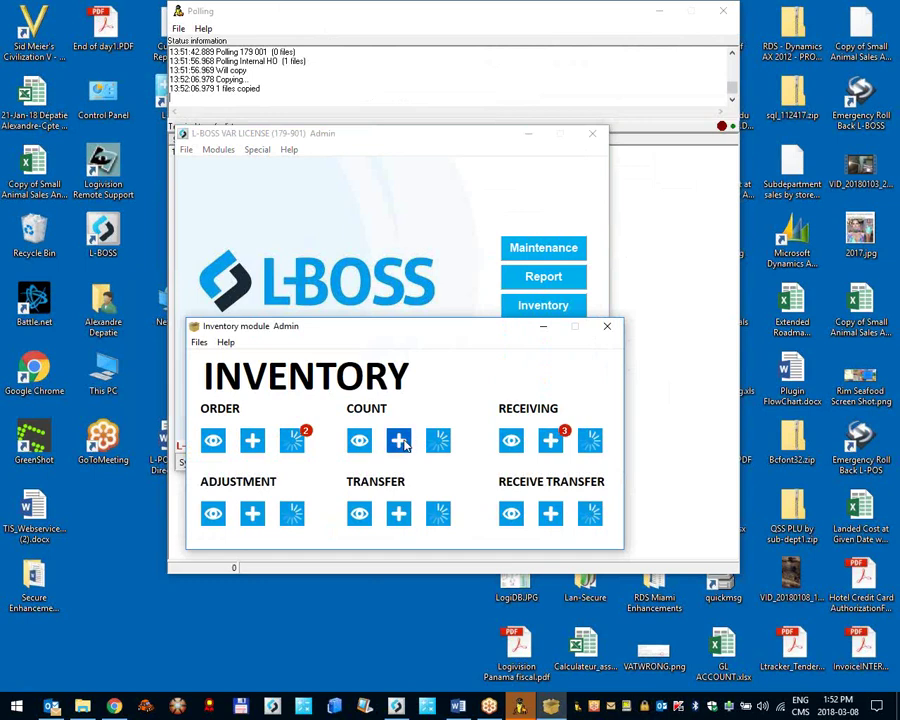
left_click(399, 440)
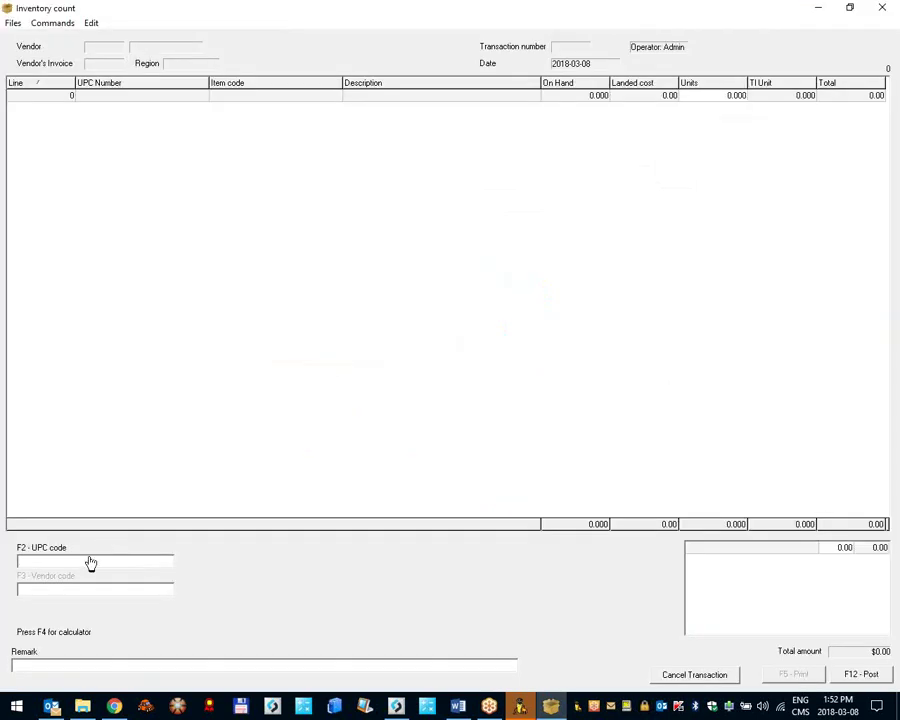
type("10")
key("Return")
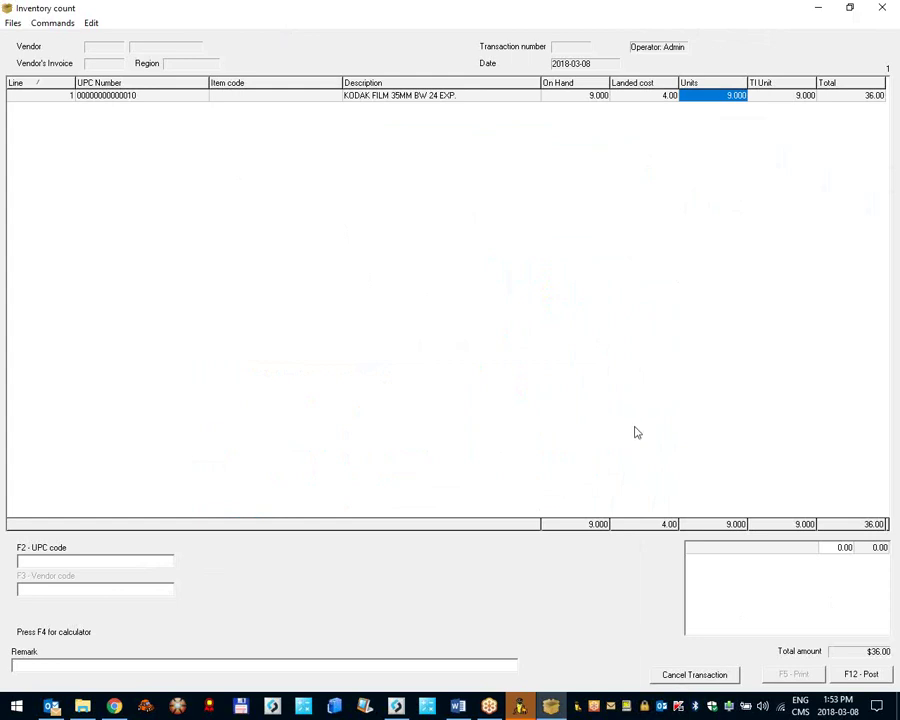
left_click(565, 97)
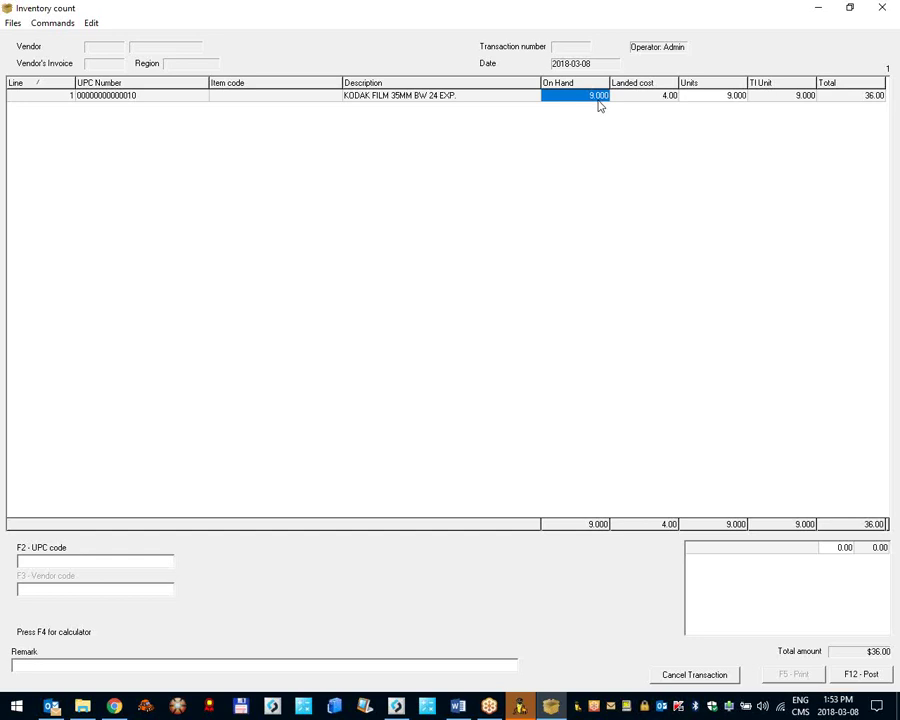
Step: Set the Kodak film On Hand to 9, post the count, and reposition the report window
left_click(560, 96)
type("9")
key("shift+Home")
left_click(852, 676)
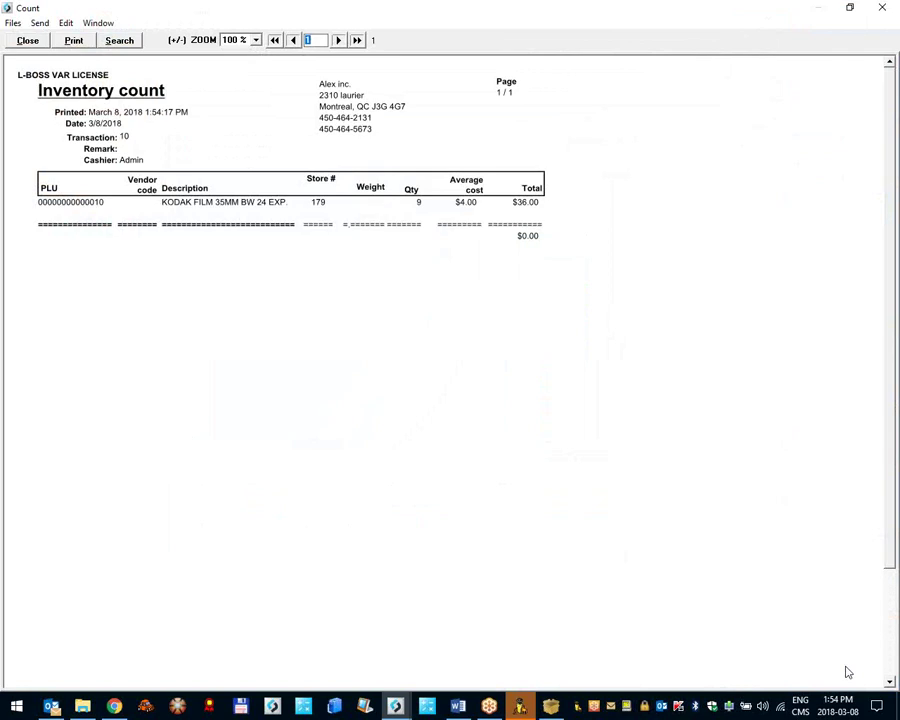
double_click(392, 8)
left_click_drag(417, 70, 423, 112)
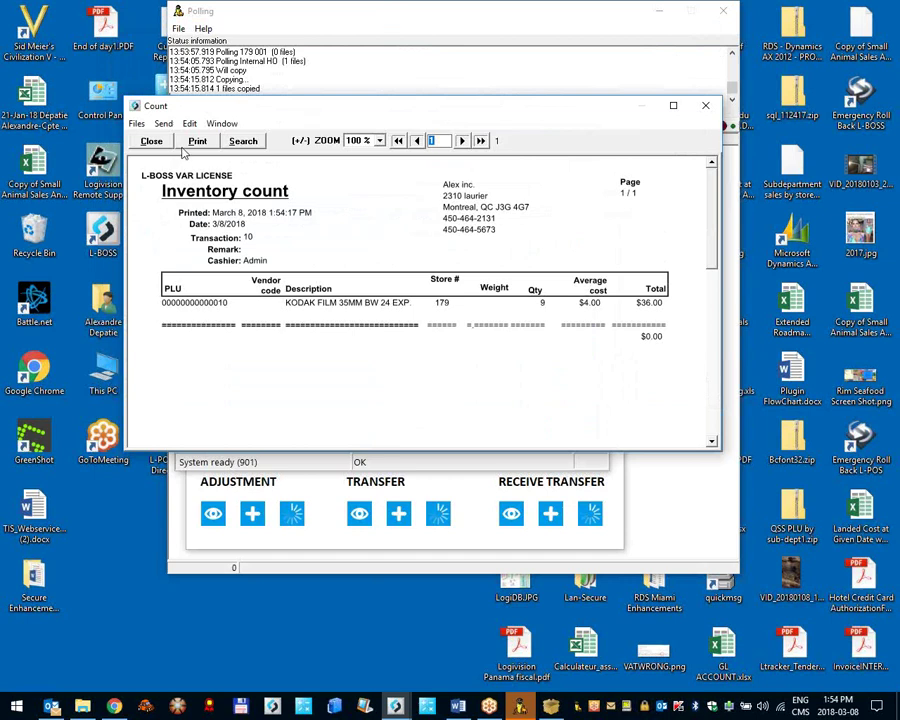
Step: Close the count report and start an adjustment of -12 COKE CLASSIC 12 OZ. CAN (UPC 6)
left_click(151, 141)
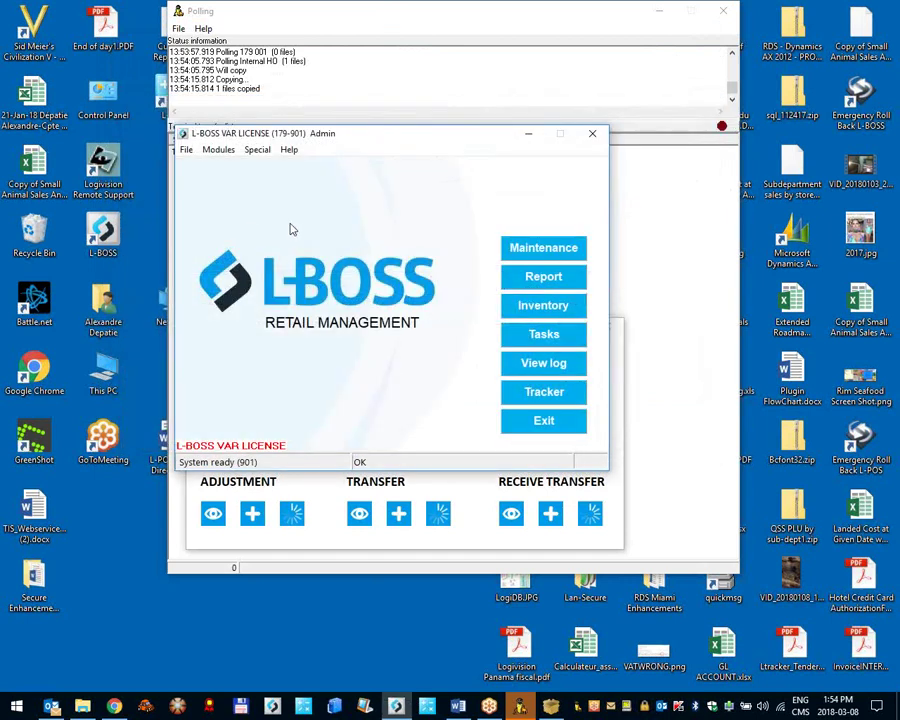
left_click(291, 540)
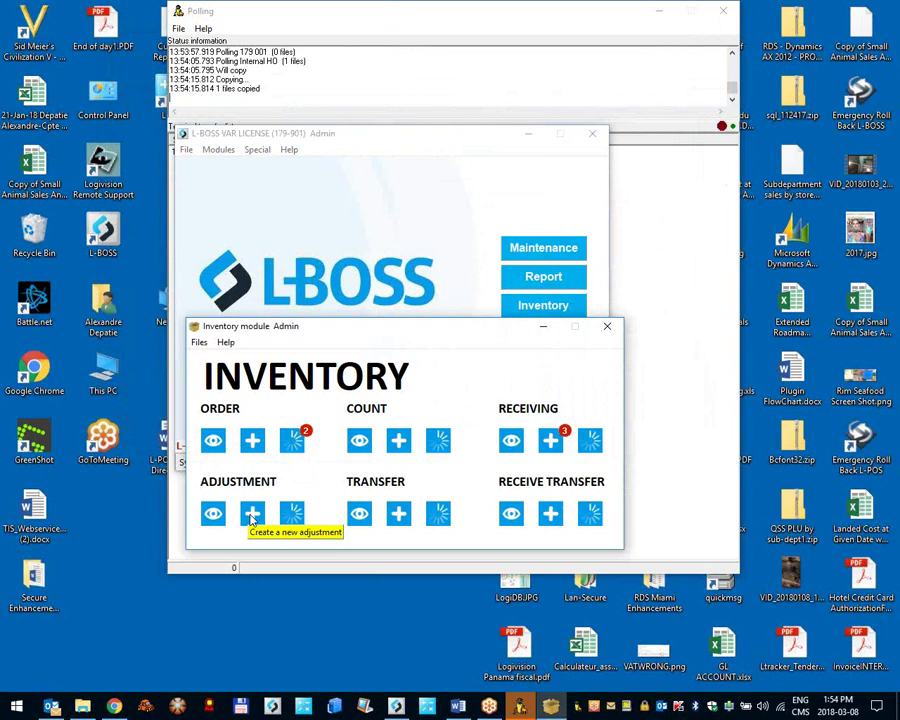
left_click(254, 519)
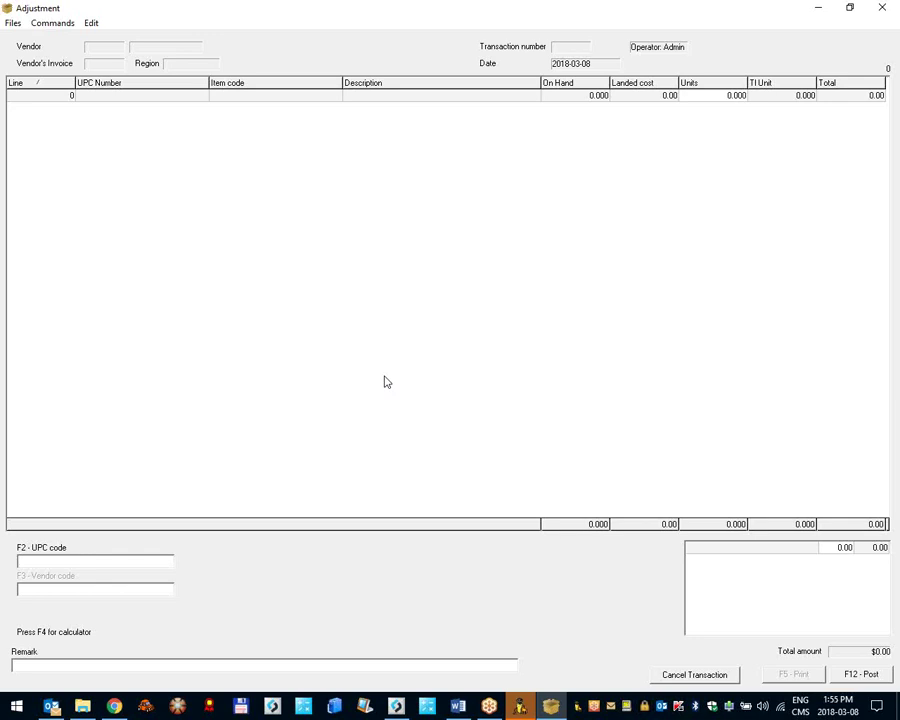
type("6")
key("Return")
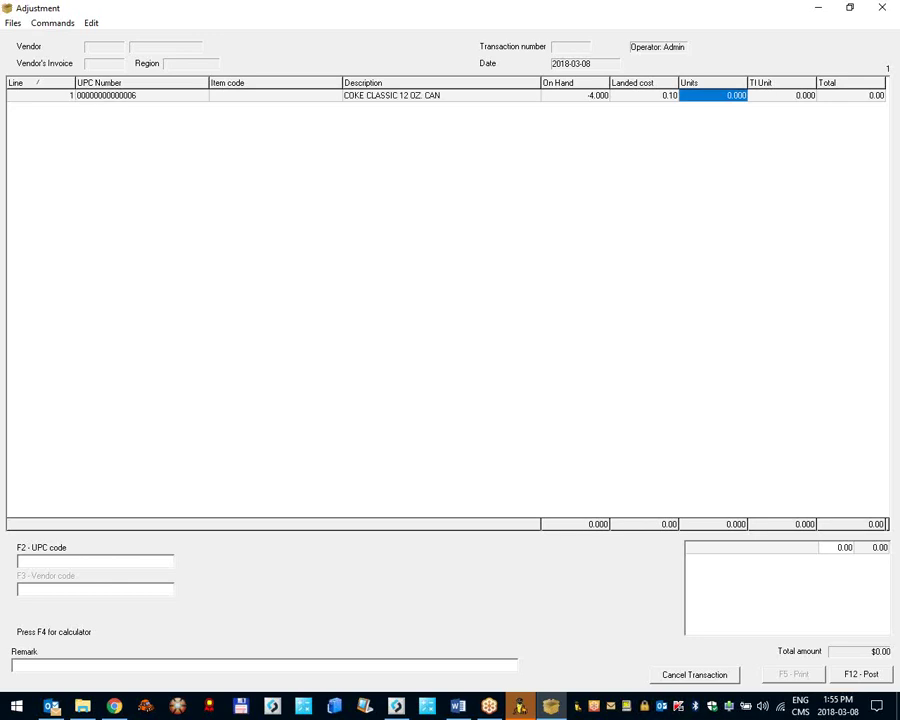
left_click(645, 95)
left_click(713, 95)
type("-12")
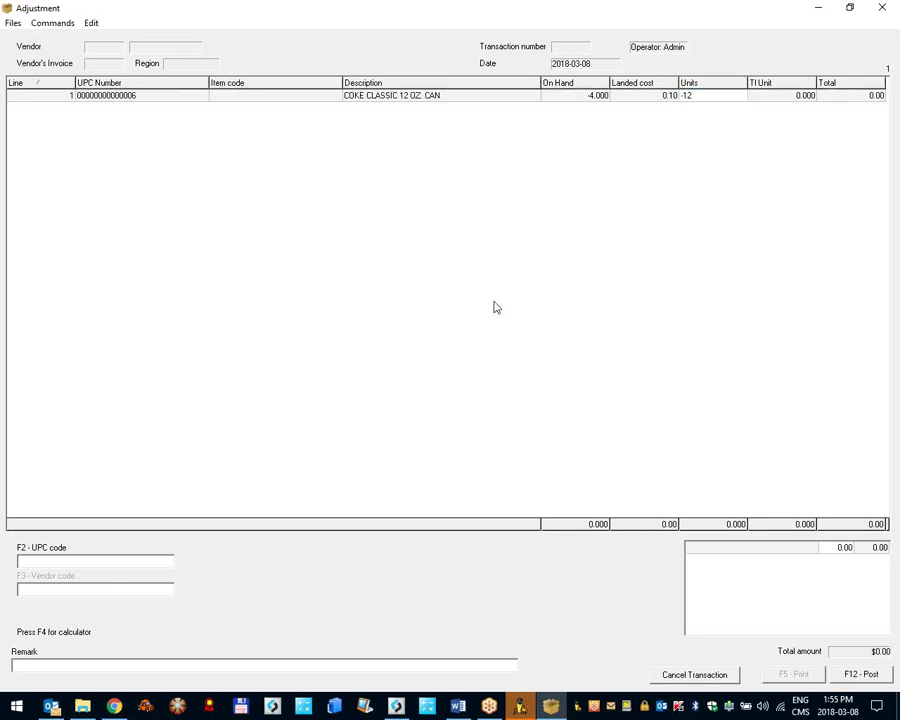
left_click(90, 565)
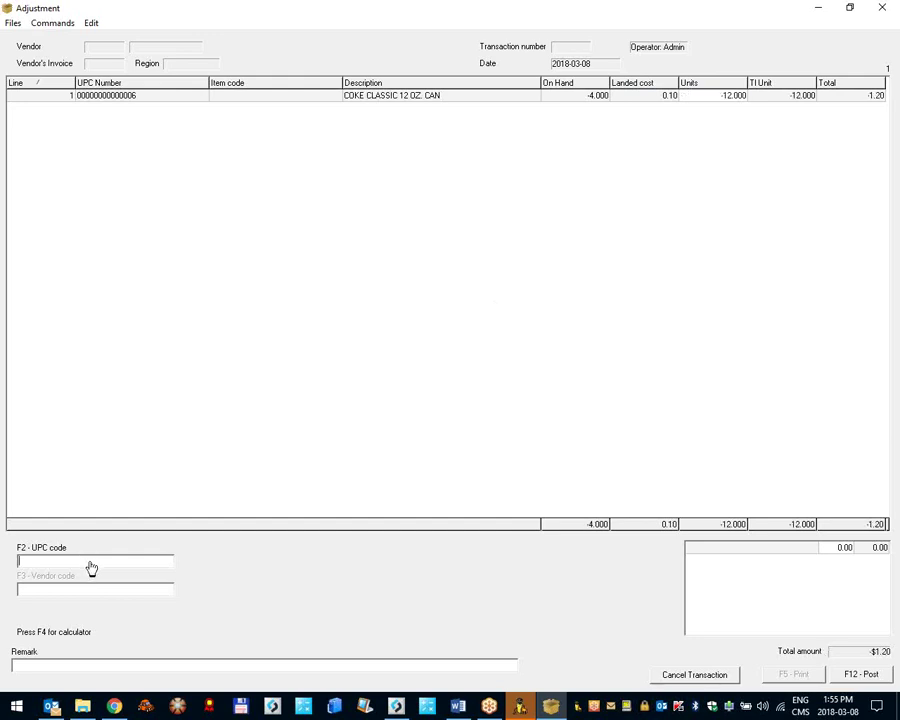
Step: Adjust IDEAL CREAM CORN (UPC 5) by -6, add the remark 'spoilage', and post
type("13")
key("Return")
key("Return")
type("5")
key("Return")
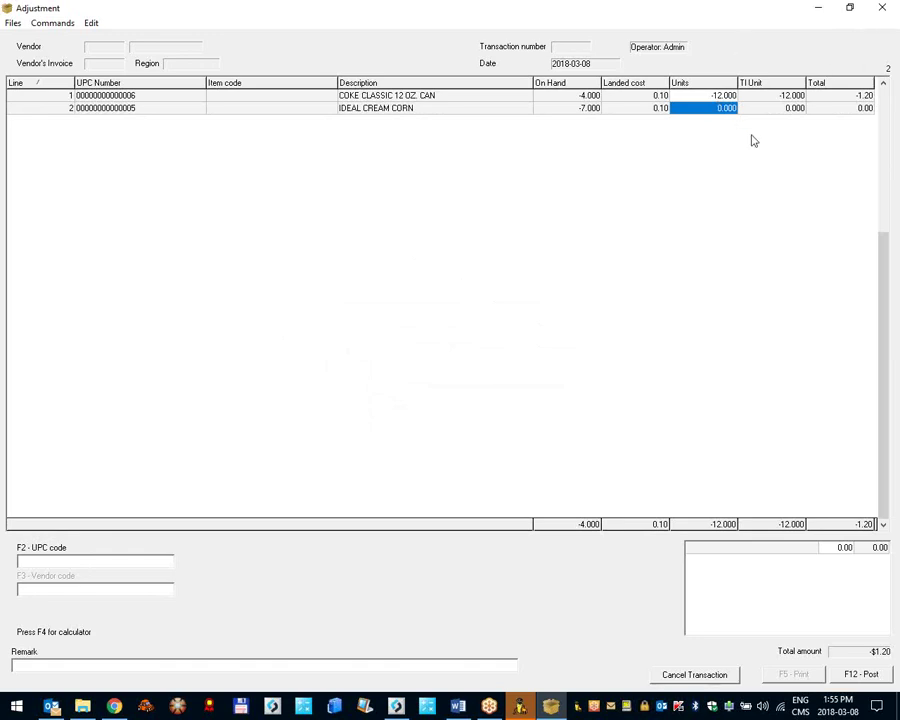
type("-6")
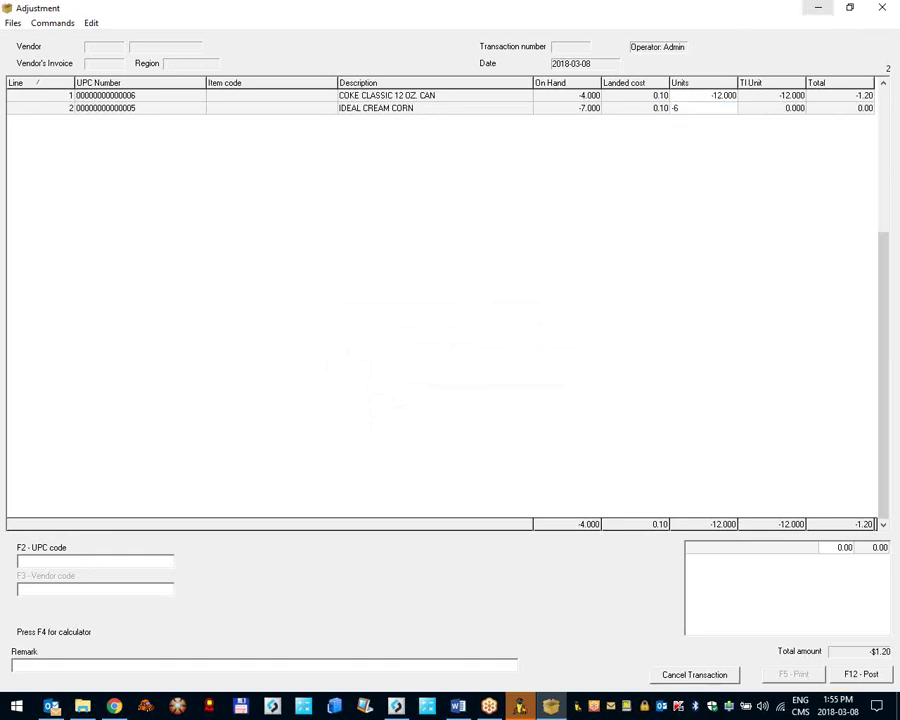
key("Return")
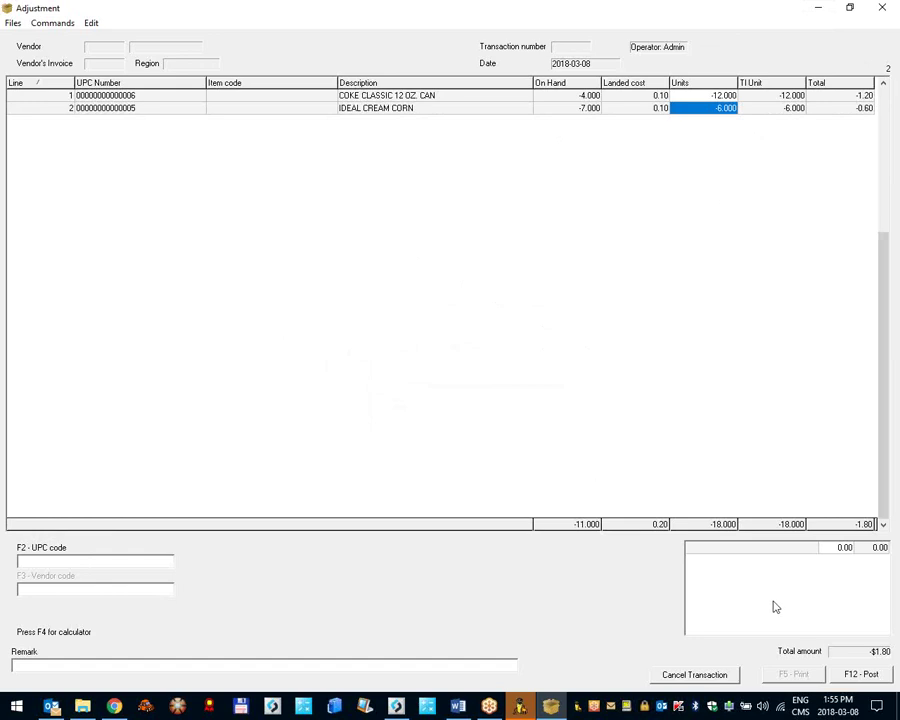
left_click(252, 666)
type("spoilage")
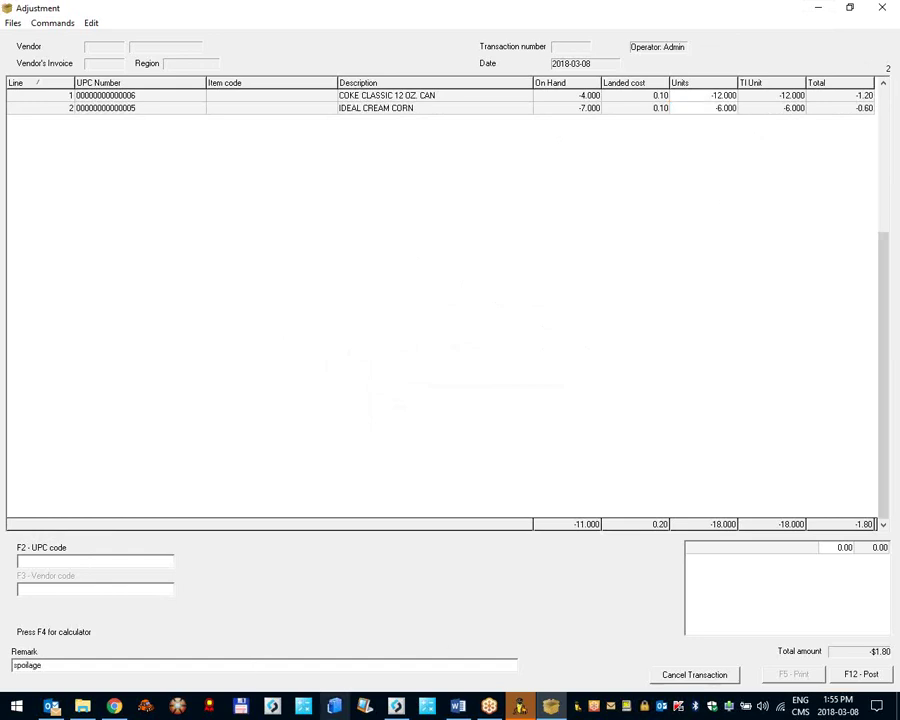
left_click(860, 674)
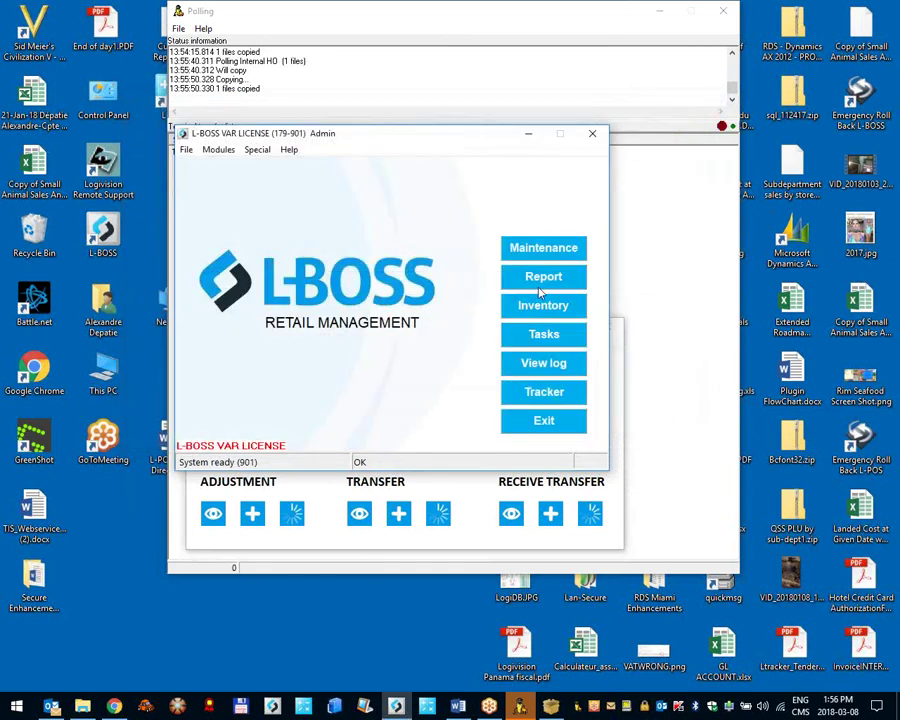
Step: Reopen count transaction 9, preview its printed report full screen, then close it
left_click(549, 314)
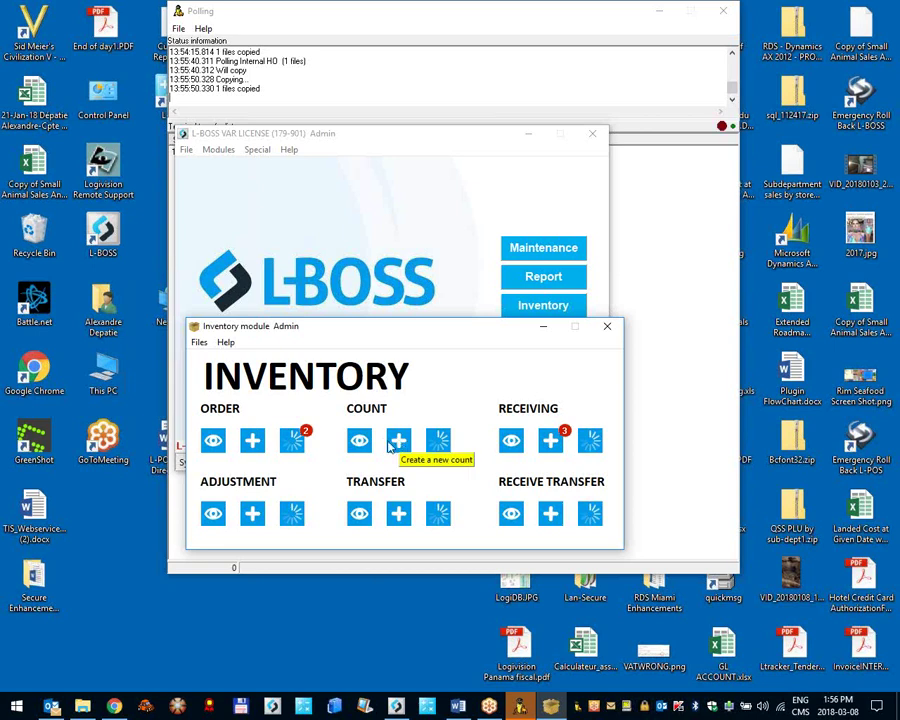
left_click(366, 446)
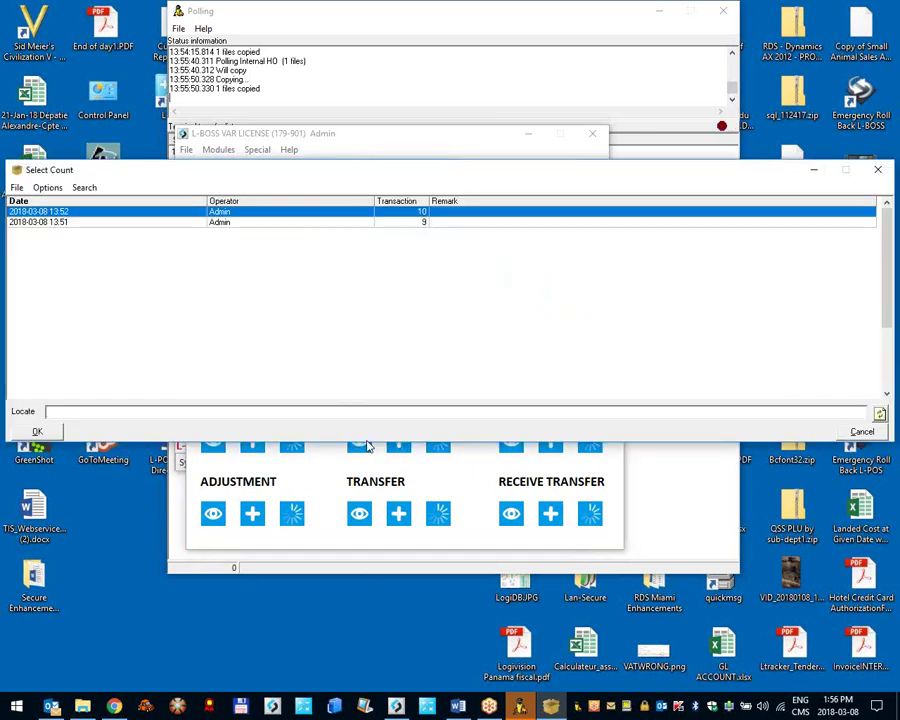
left_click_drag(405, 176, 422, 16)
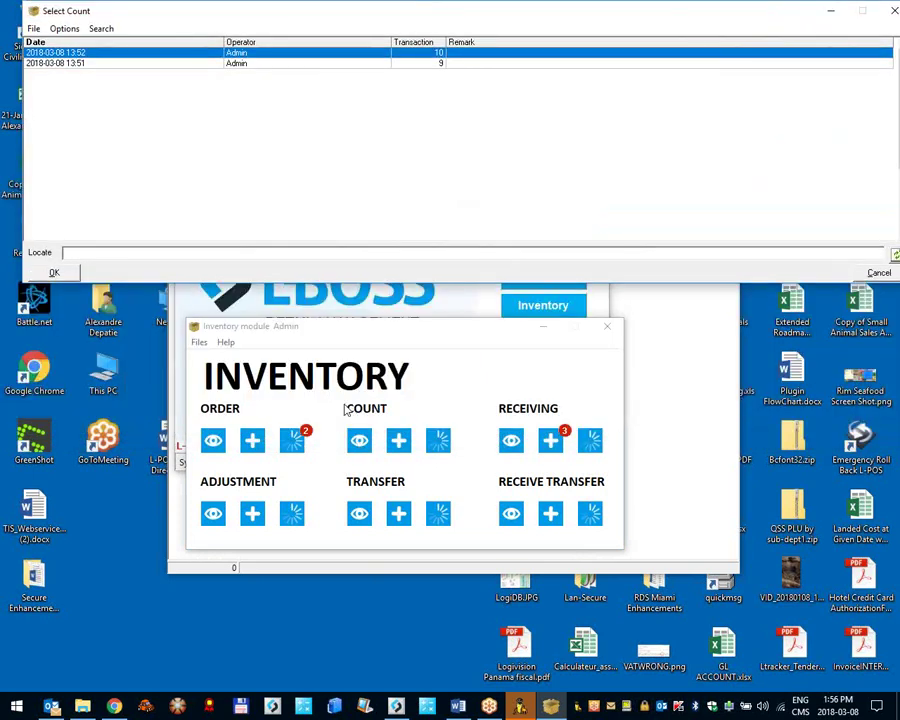
double_click(140, 63)
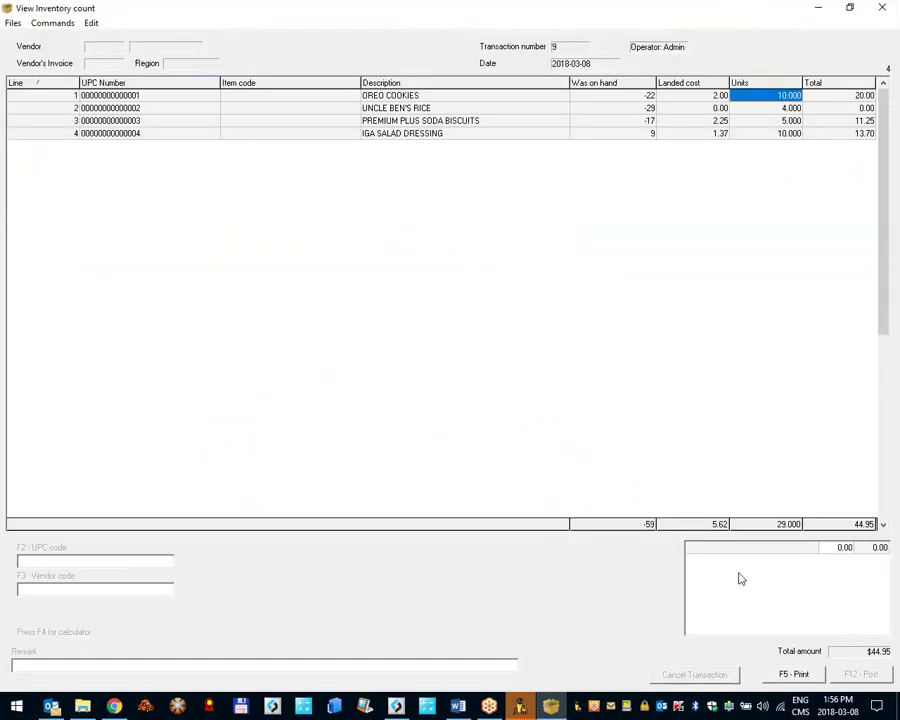
left_click(797, 675)
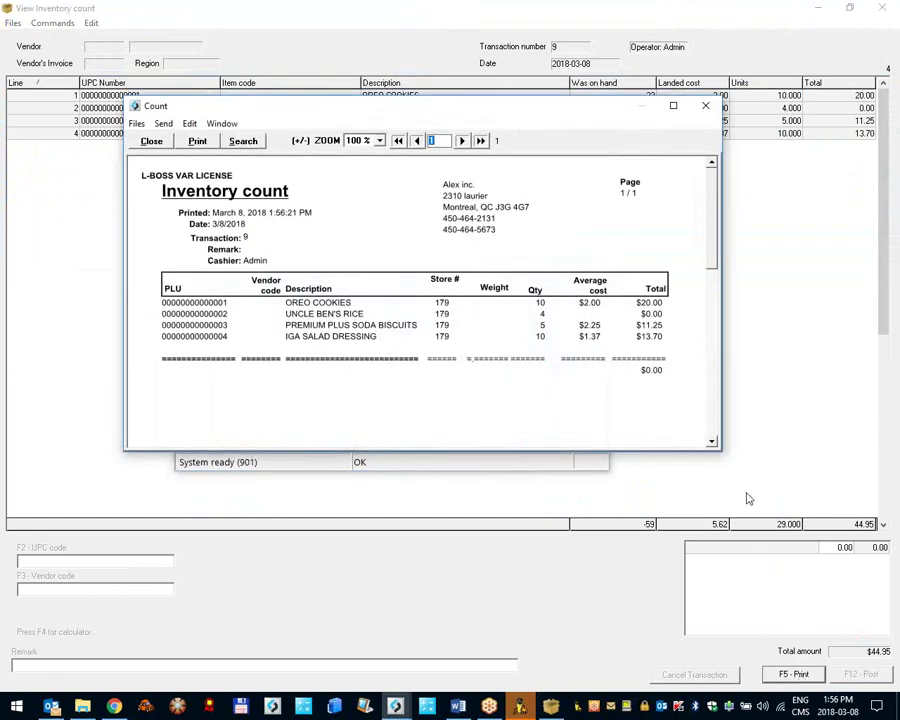
left_click(673, 105)
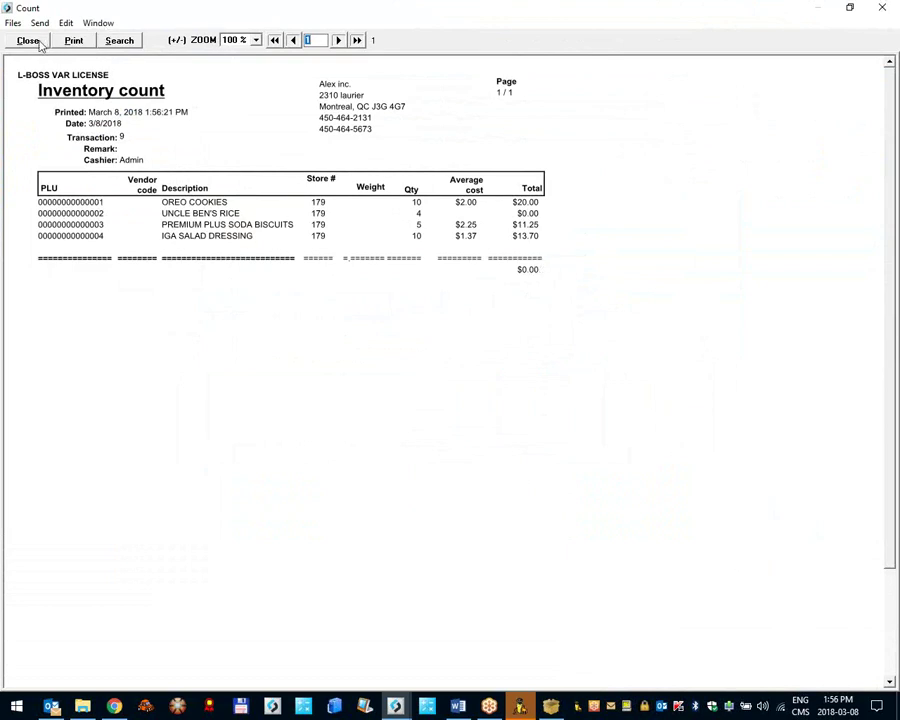
left_click(38, 42)
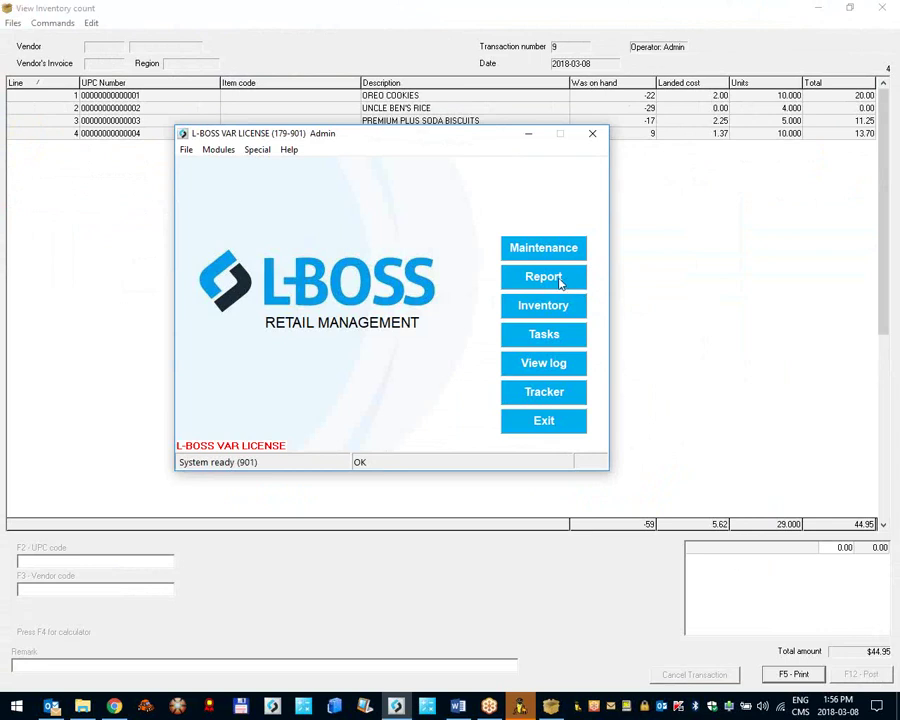
Step: Preview the Count Variance report for count 9, showing variances 32, 33, 22 and 1, then close it
left_click(560, 282)
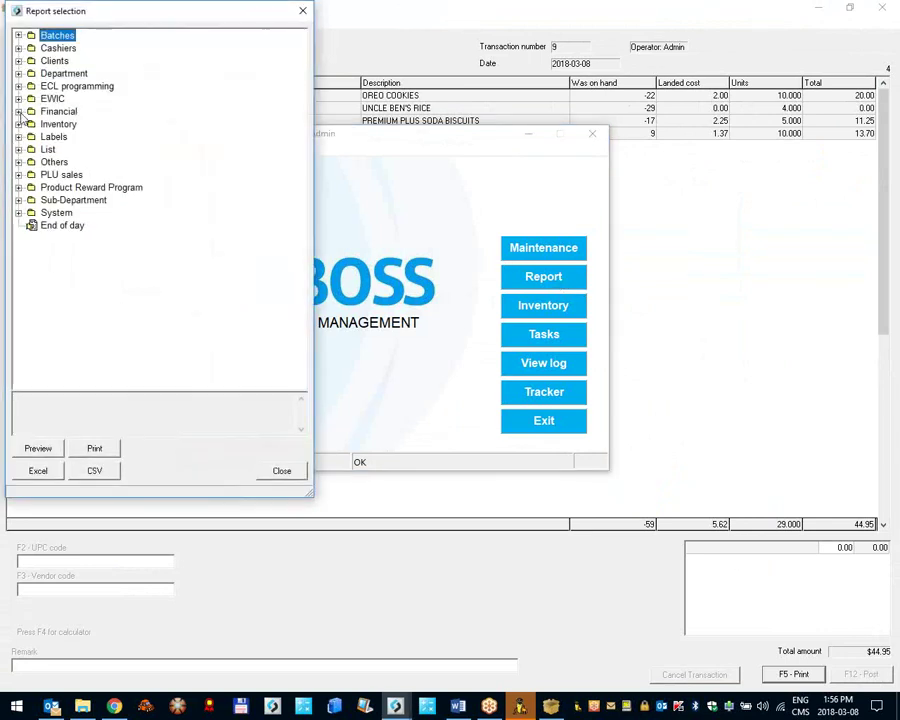
left_click(19, 124)
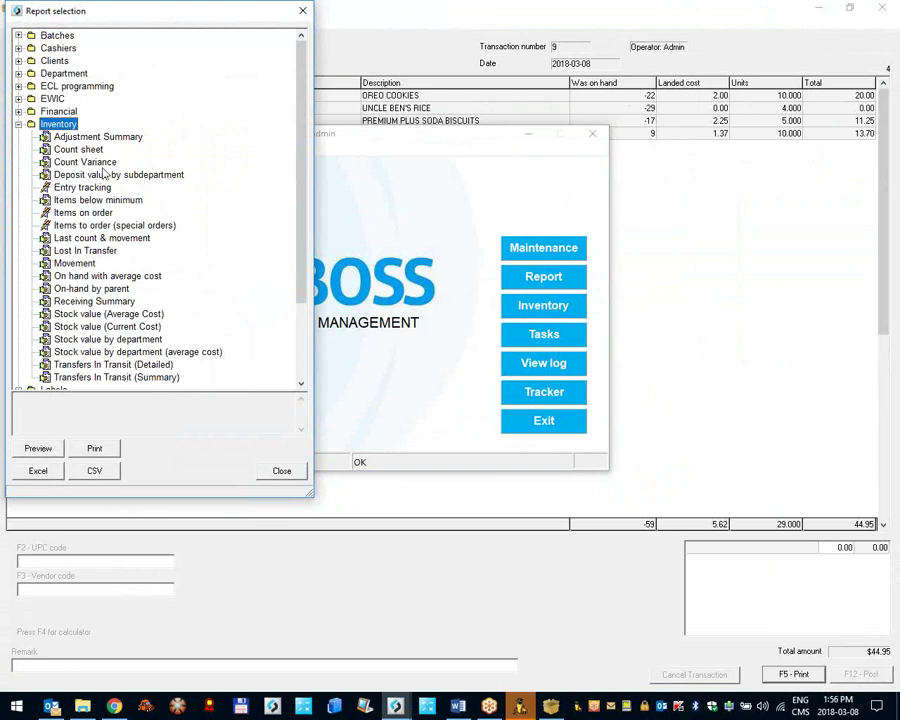
double_click(103, 168)
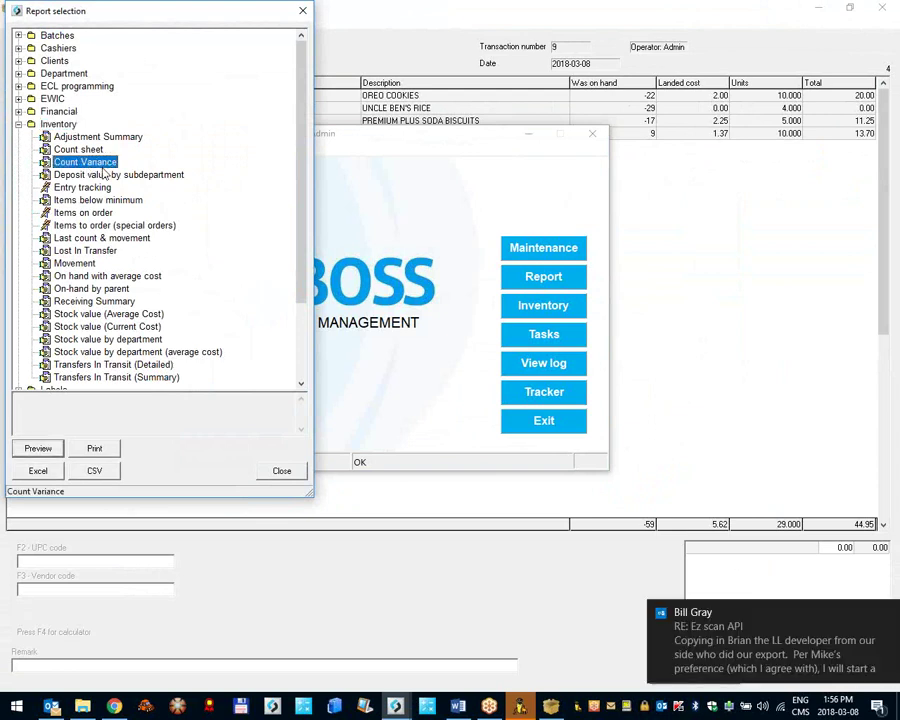
left_click(886, 614)
double_click(602, 201)
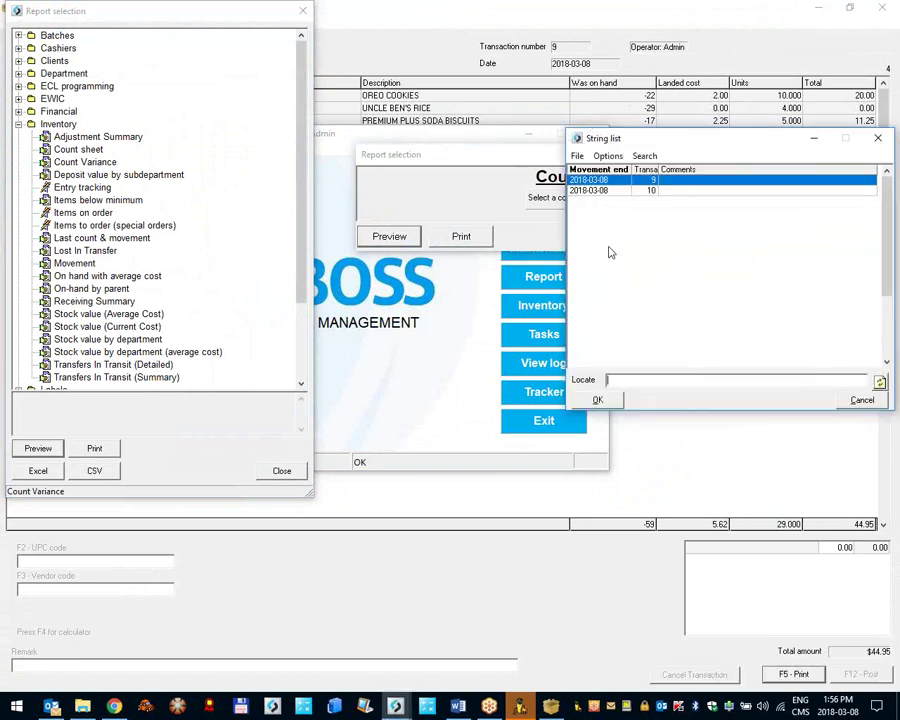
double_click(600, 188)
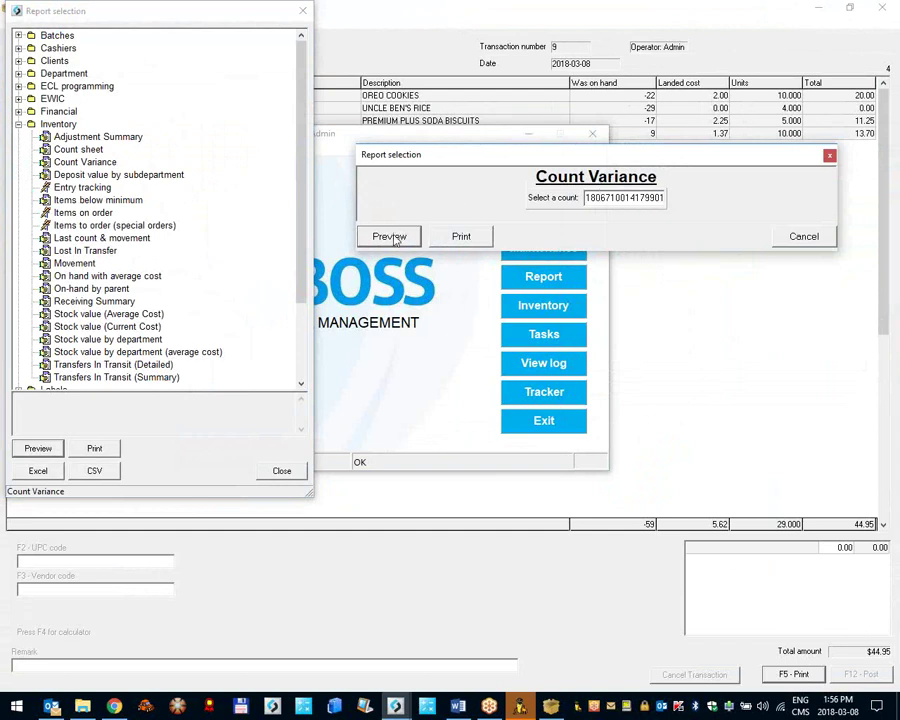
left_click(400, 238)
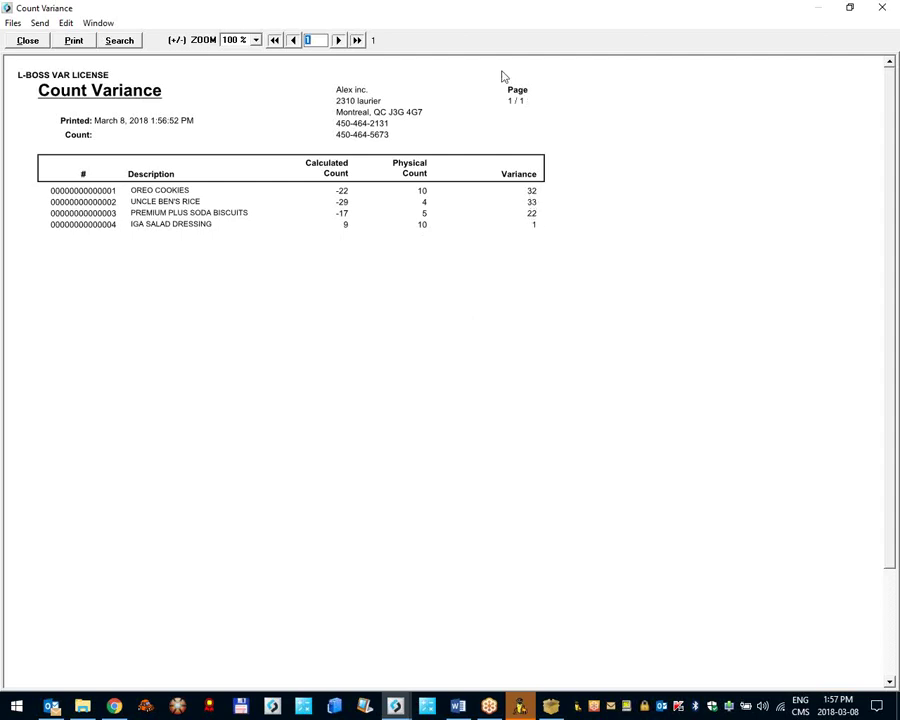
left_click(38, 44)
scroll(97, 257, "down", 2)
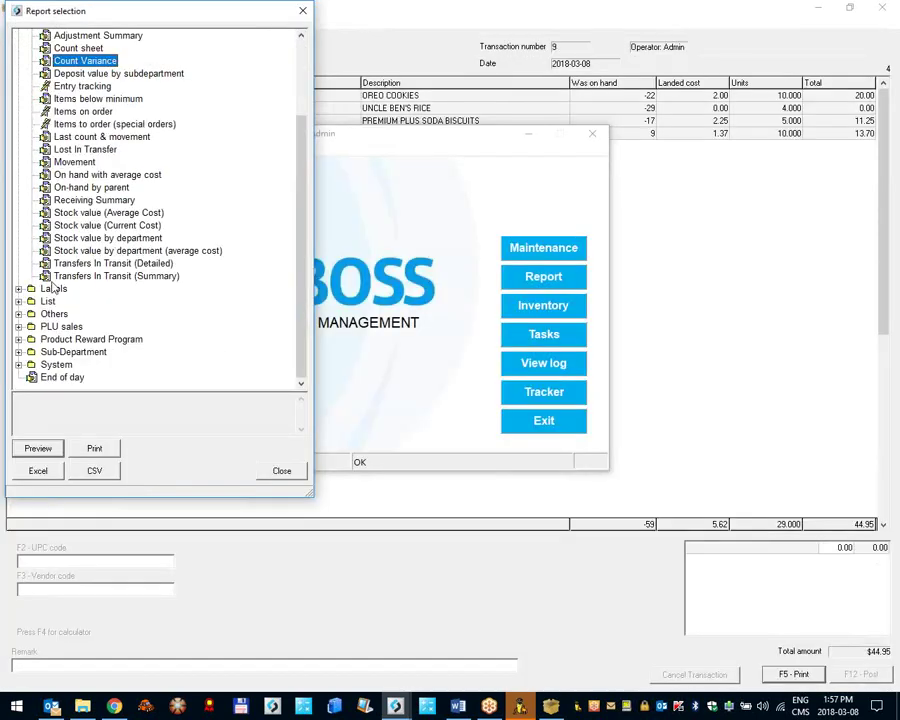
Step: Preview the Movement report for March 1–8 across all vendors, then return to the transaction 9 count
double_click(78, 163)
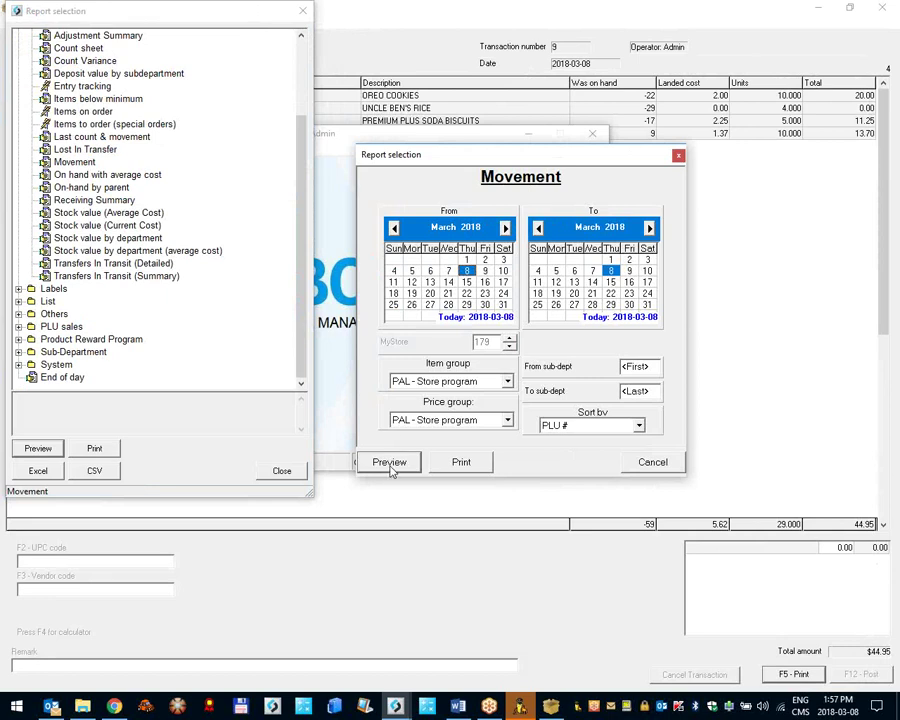
left_click(466, 259)
left_click(372, 463)
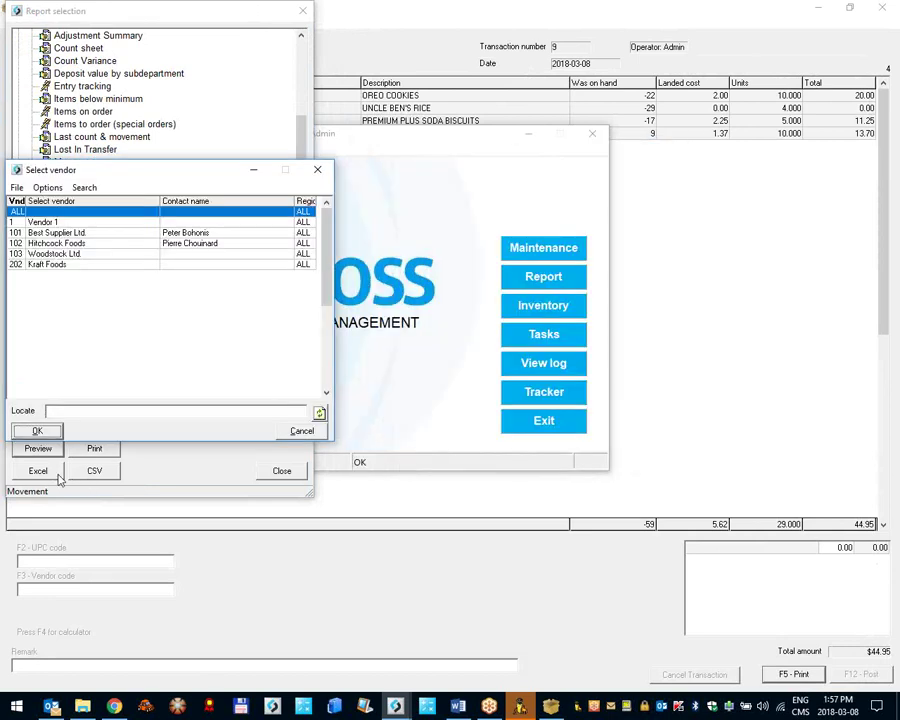
key("Return")
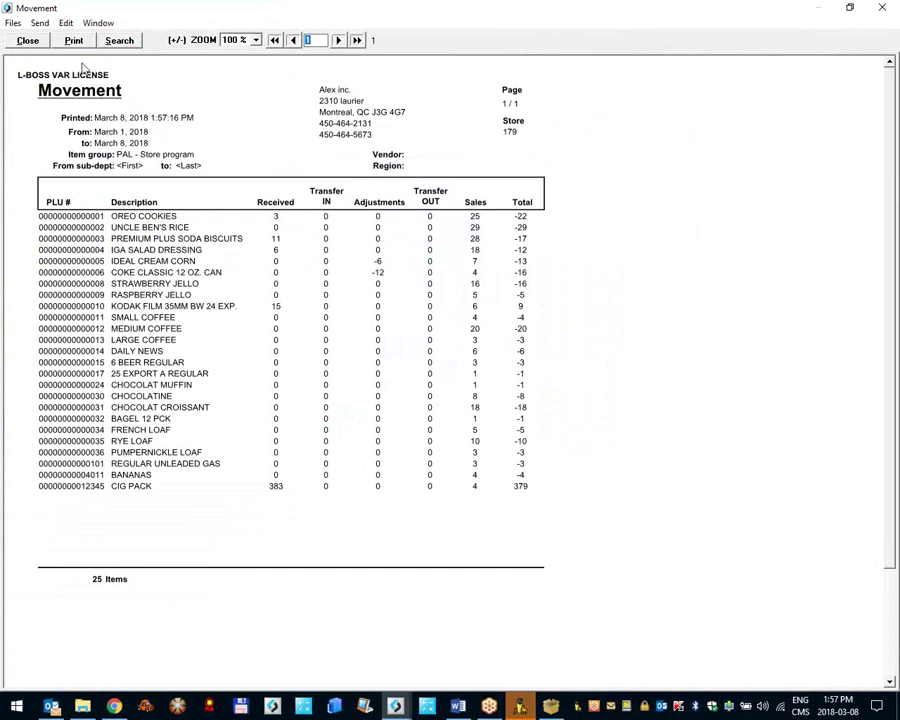
left_click(35, 41)
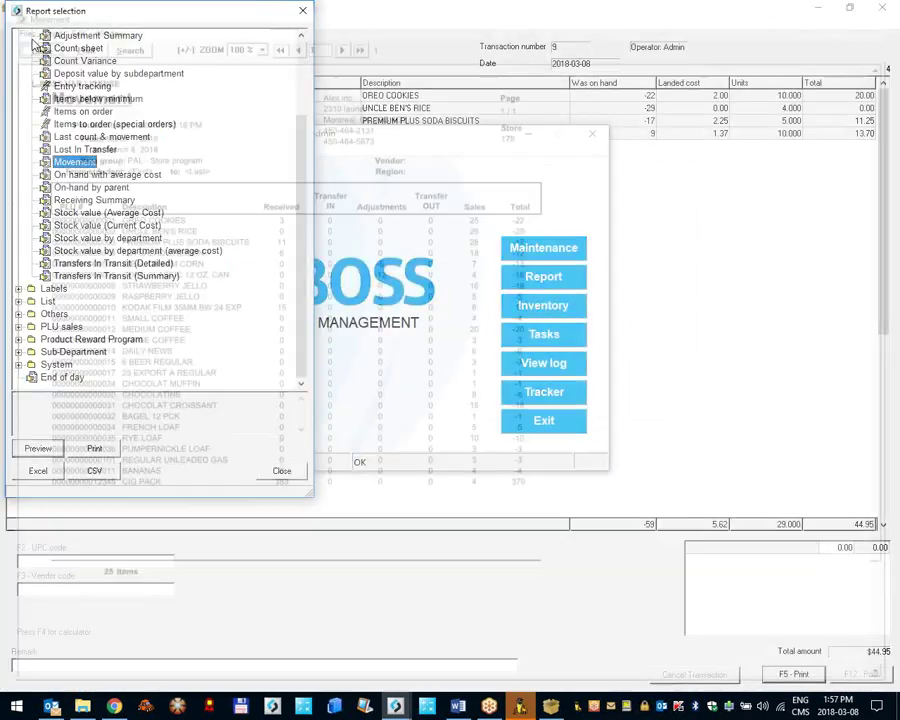
left_click(710, 472)
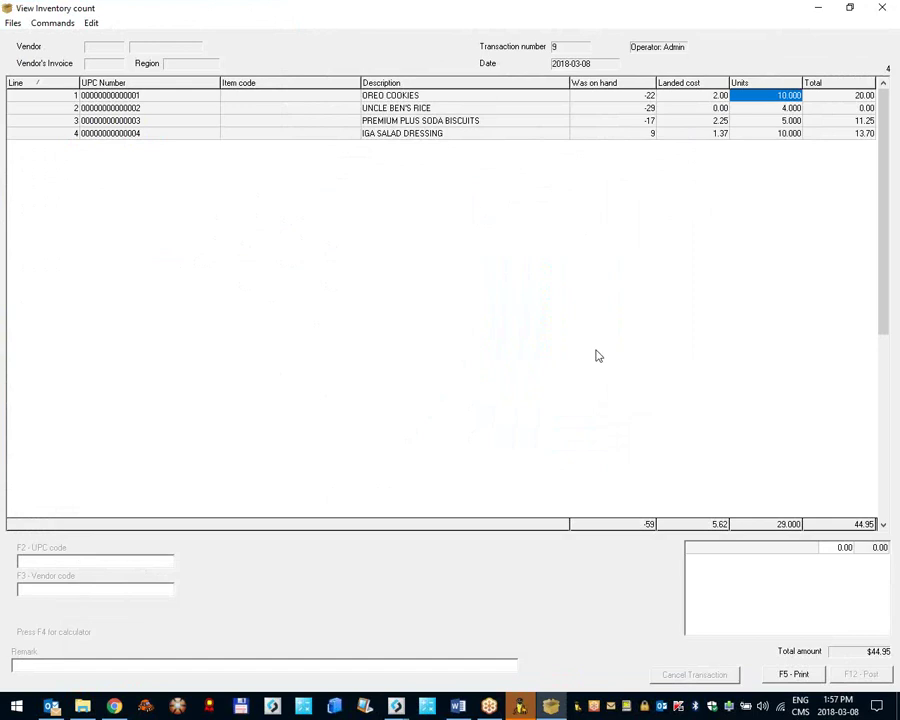
Step: Close the transaction 9 count and Report selection, leaving the Inventory module in front
left_click(883, 9)
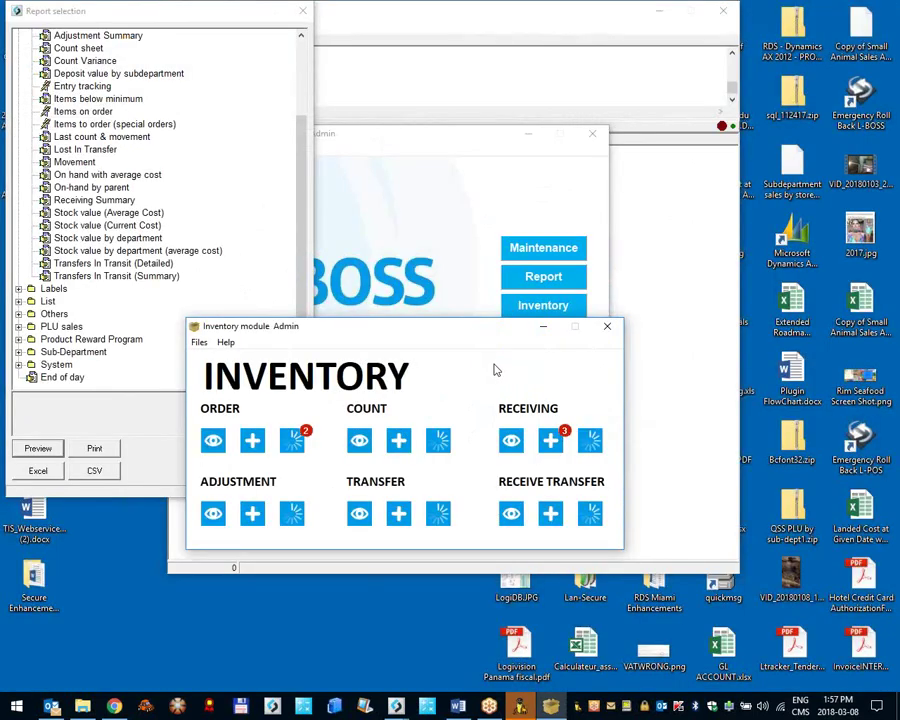
left_click_drag(349, 327, 424, 288)
left_click(301, 12)
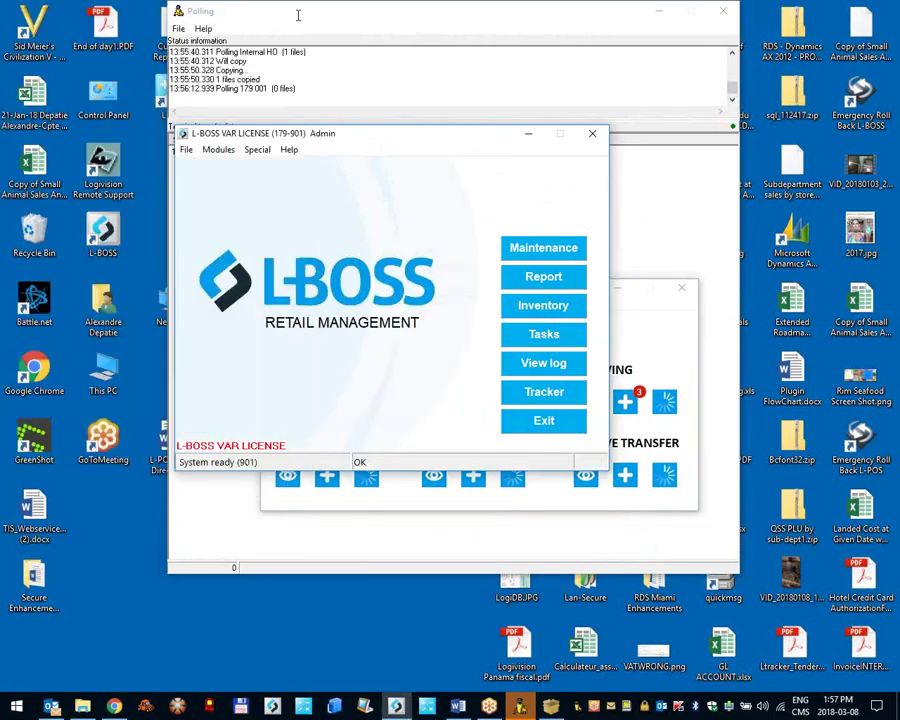
left_click(642, 350)
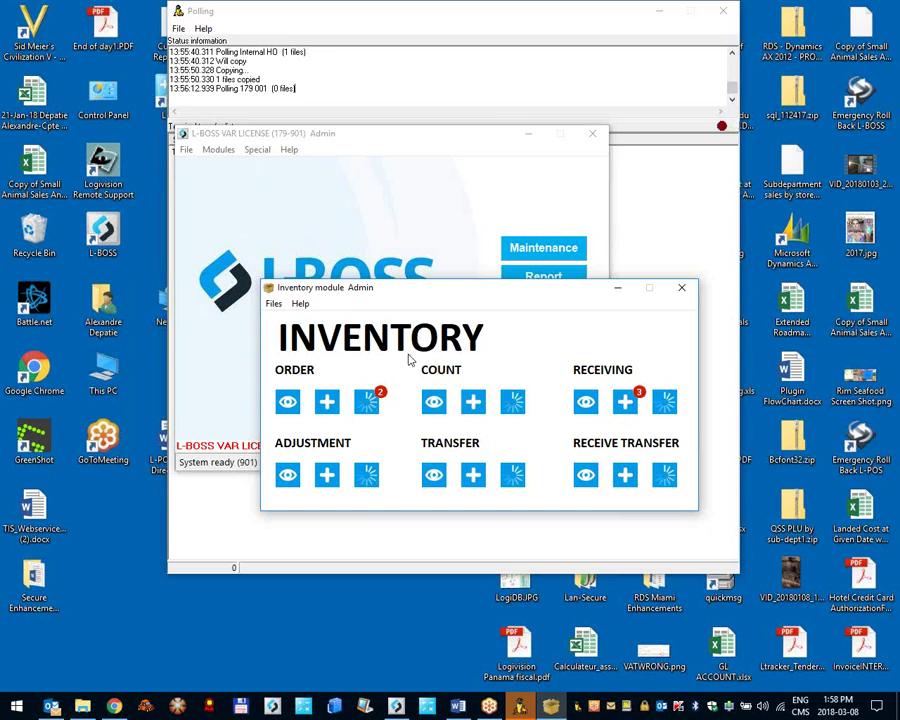
Step: Create a new Vendor 1 purchase order with PO number 1238
left_click(327, 402)
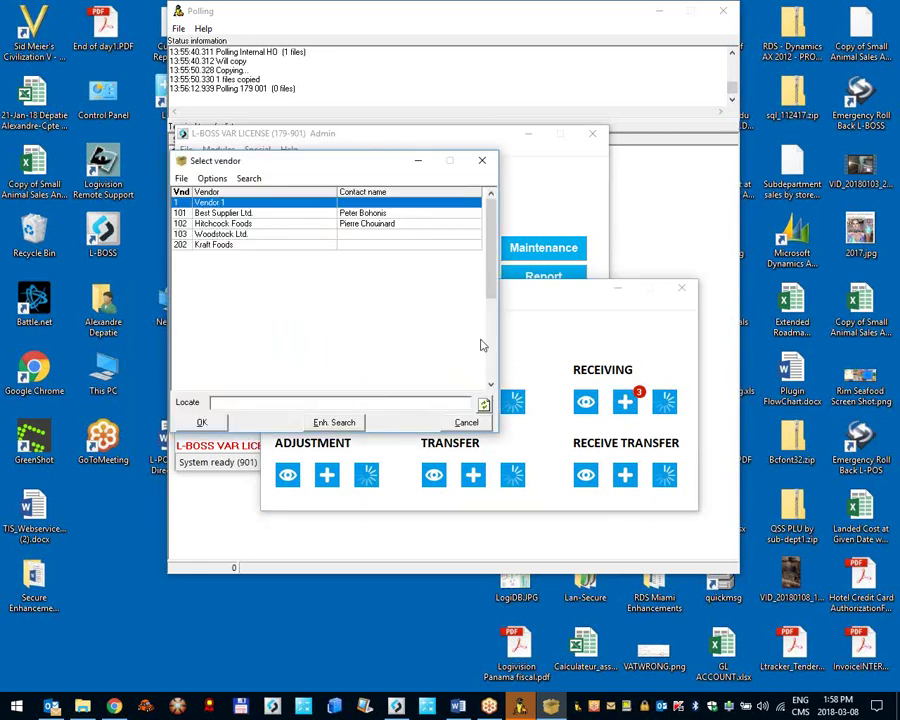
key("Return")
type("1238")
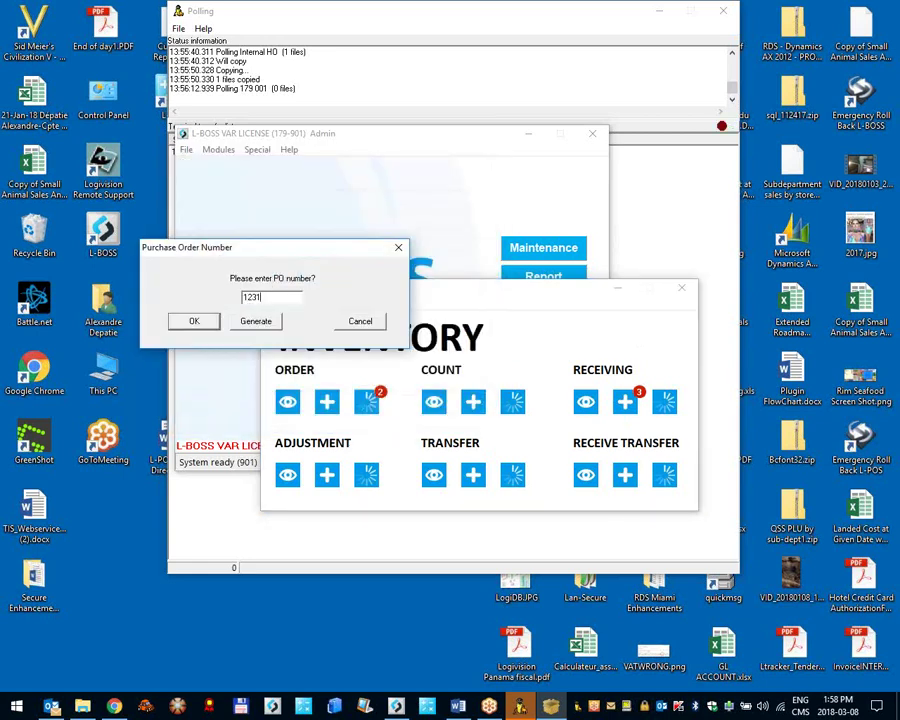
key("Return")
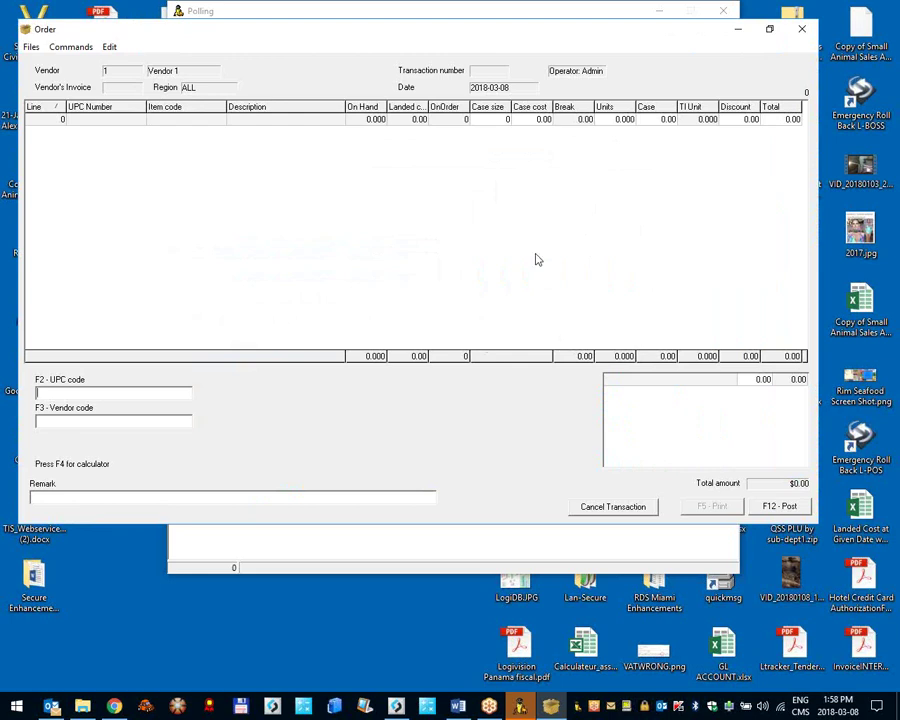
left_click_drag(476, 34, 579, 436)
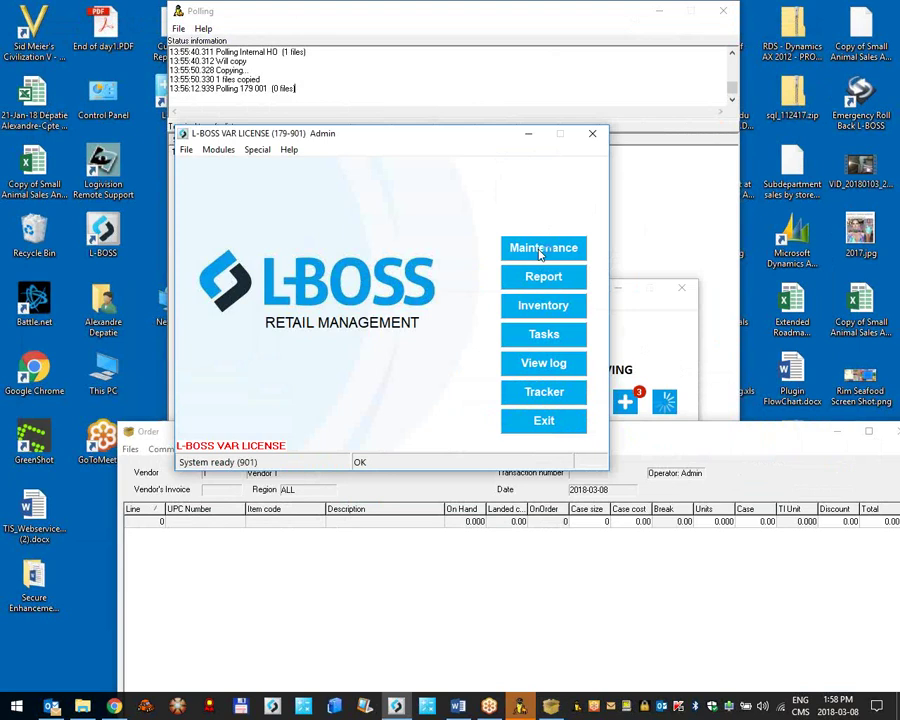
Step: Load item 12346 (CIG CARTON) and confirm it is a child of parent 12345 with quantity 10
left_click(540, 248)
left_click(20, 43)
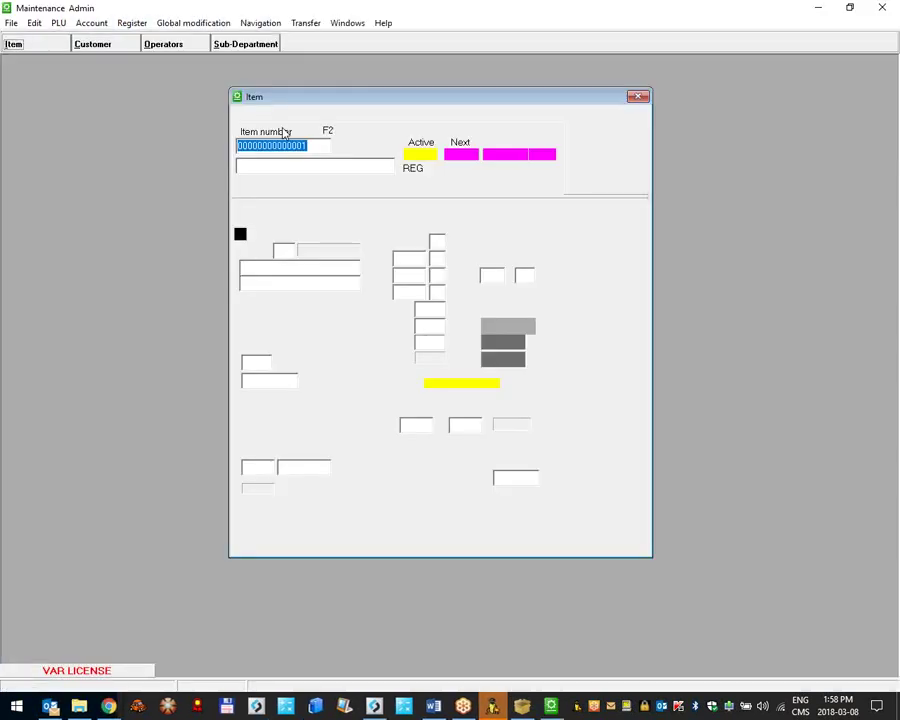
type("12346")
key("Return")
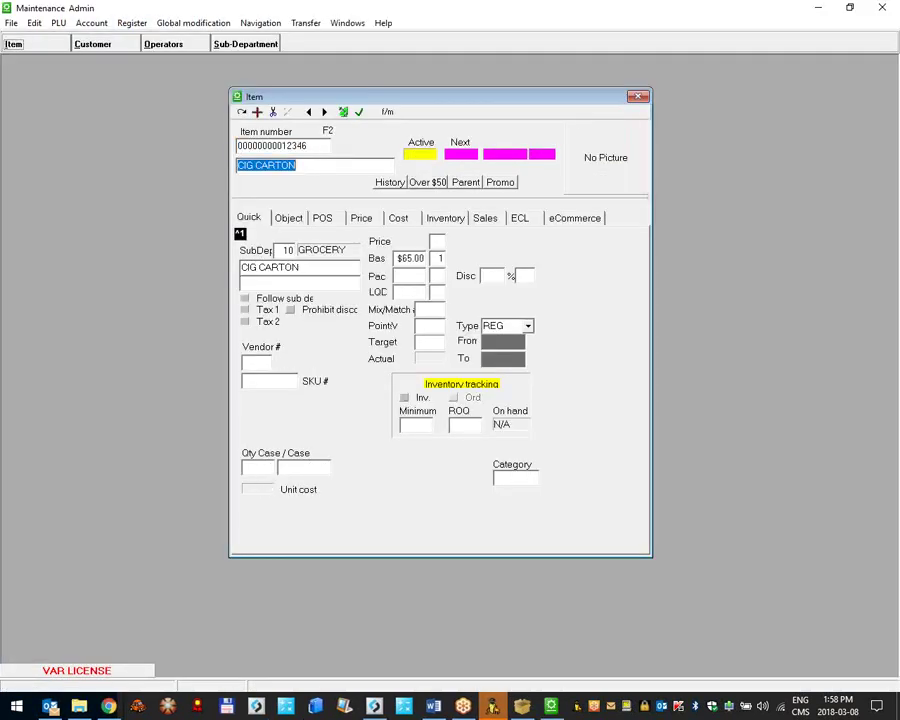
left_click(445, 219)
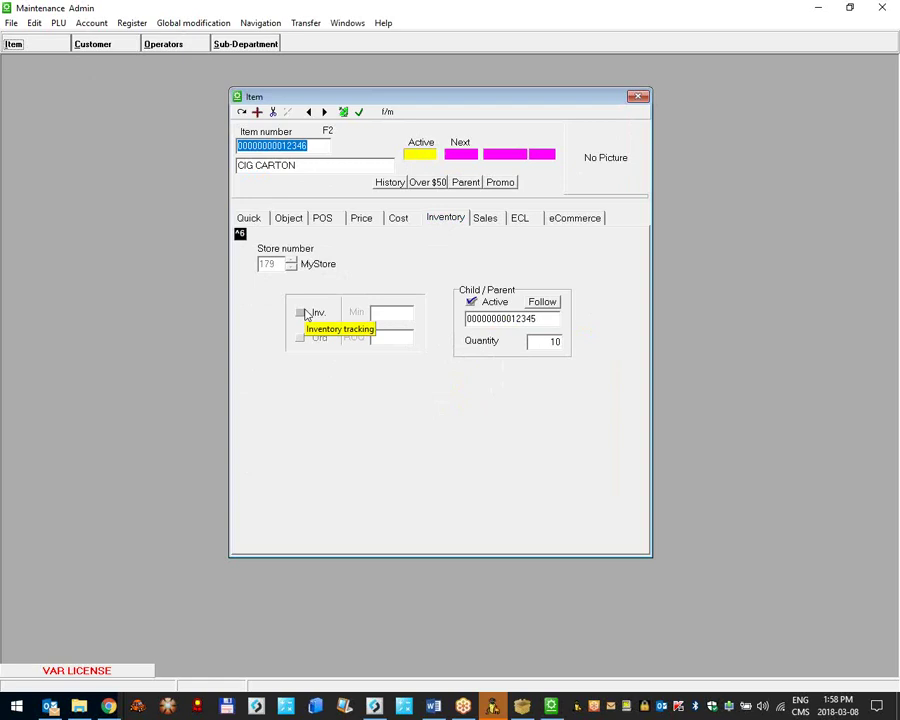
left_click(530, 319)
key("End")
key("shift+Left")
key("shift+Left")
key("shift+Left")
key("shift+Left")
key("shift+Left")
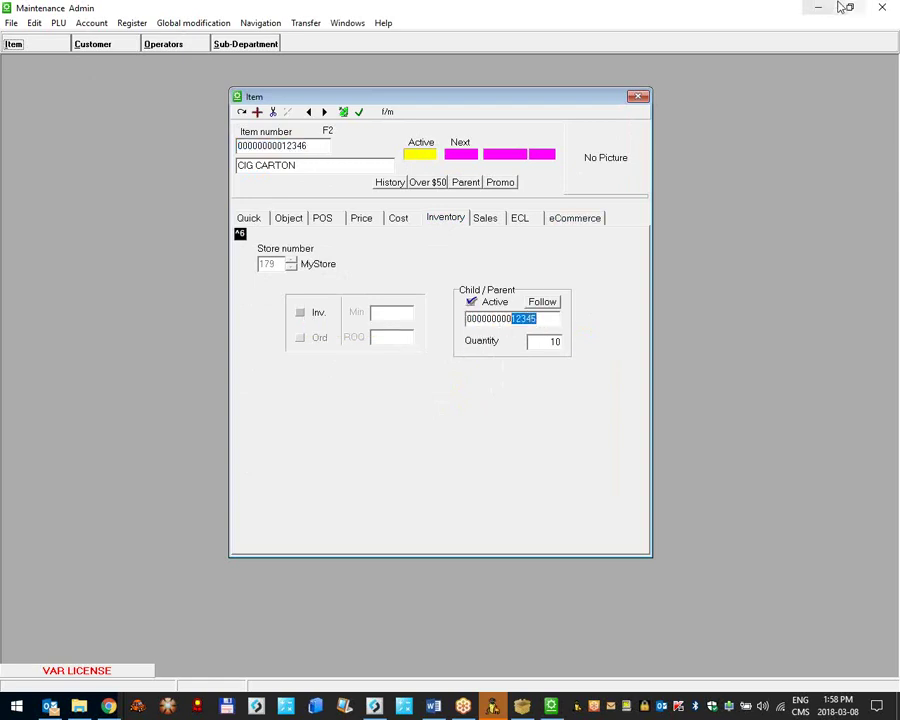
left_click(822, 10)
Step: Try adding UPC 12346 to the order, dismiss Item Not Found, and close the empty order
left_click(692, 438)
left_click_drag(692, 438, 585, 137)
type("12")
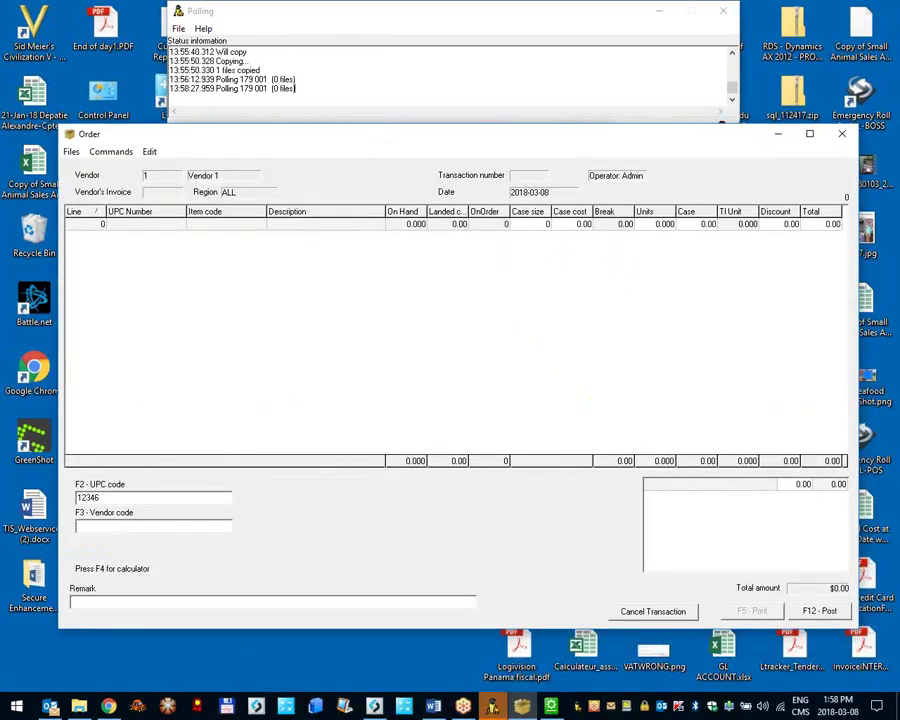
type("346")
key("Return")
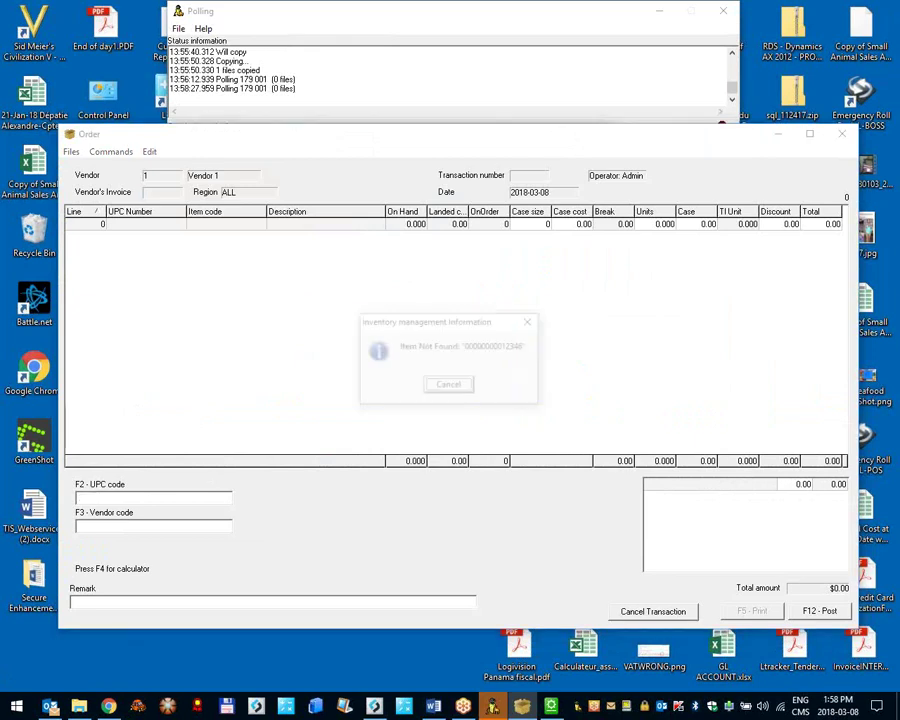
left_click(450, 386)
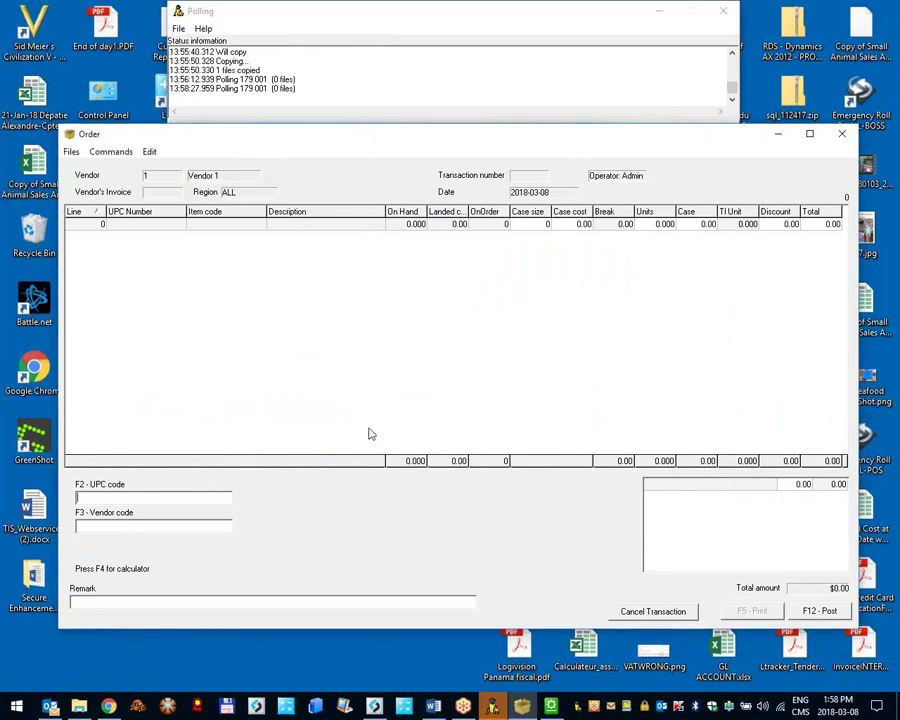
left_click(843, 135)
key("alt+Tab")
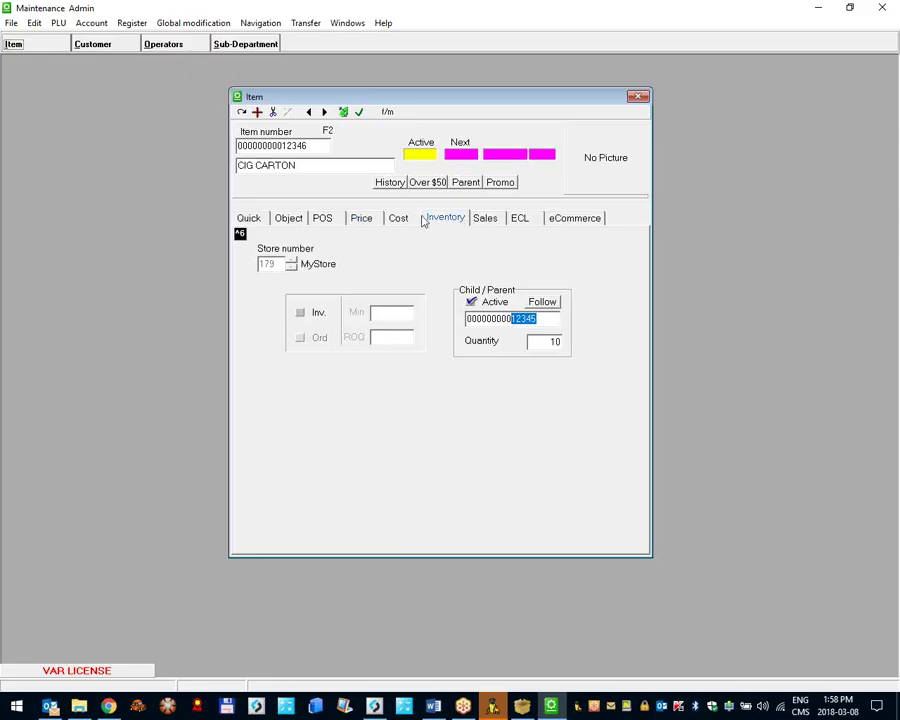
Step: Add a Vendor 1 cost line to CIG CARTON: case of 12 at $500.00, saved and sent to registers
left_click(398, 218)
left_click(344, 302)
type("1")
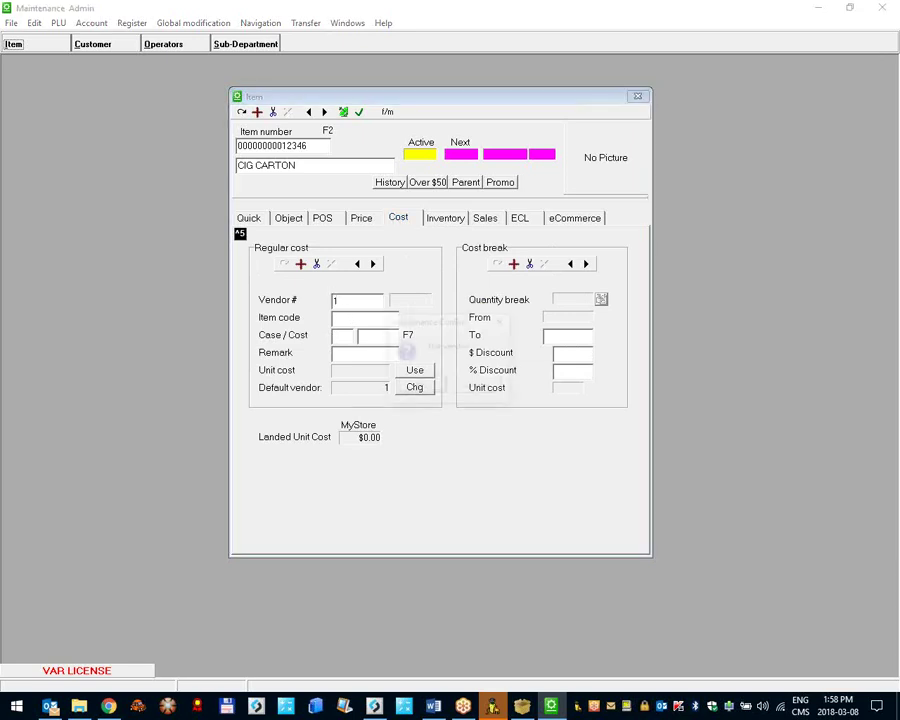
left_click(418, 382)
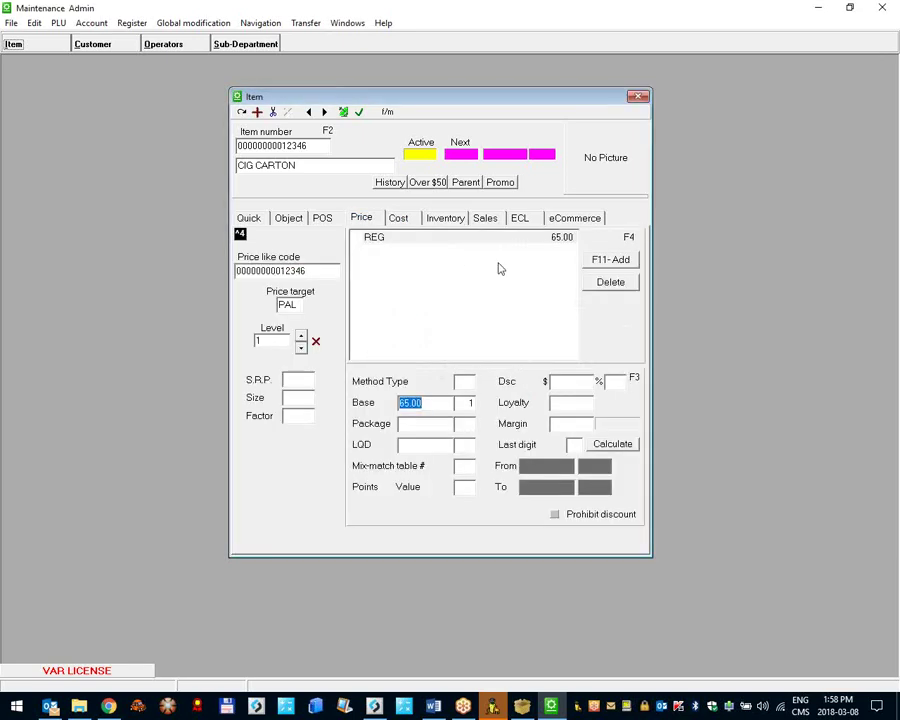
left_click(400, 220)
type("12")
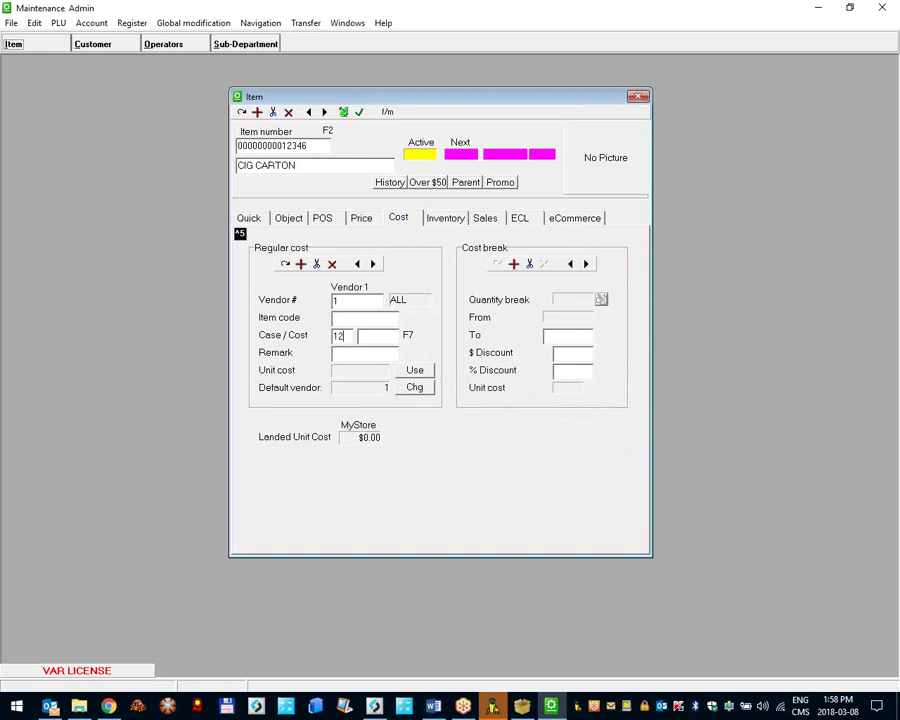
left_click(365, 336)
type("500")
left_click(286, 263)
left_click(359, 111)
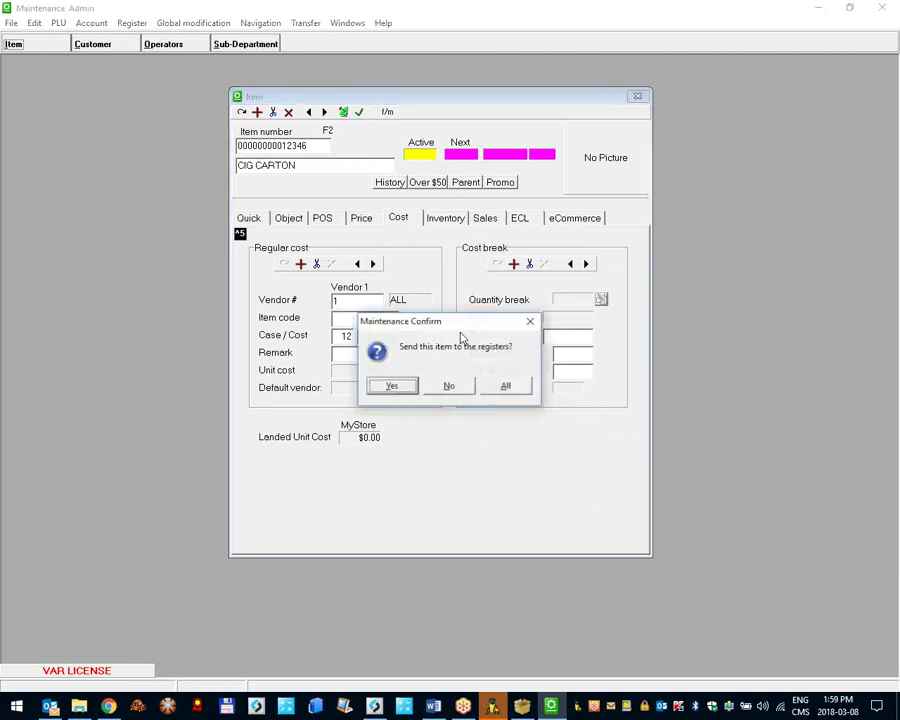
left_click(414, 388)
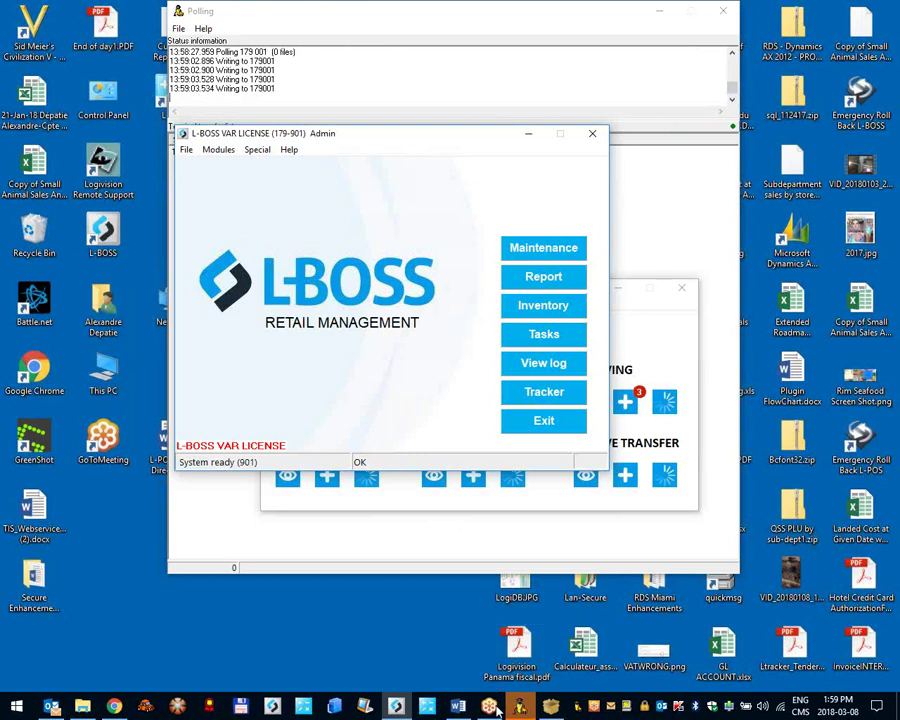
Step: Start another Vendor 1 purchase order with PO number w00
left_click(390, 495)
left_click(327, 405)
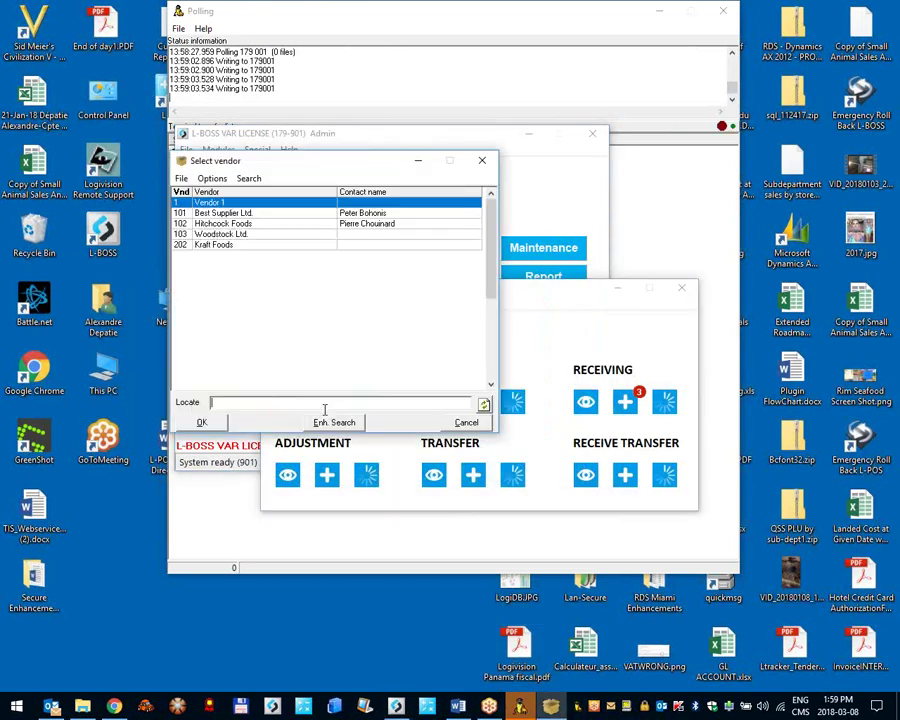
key("Return")
type("w00")
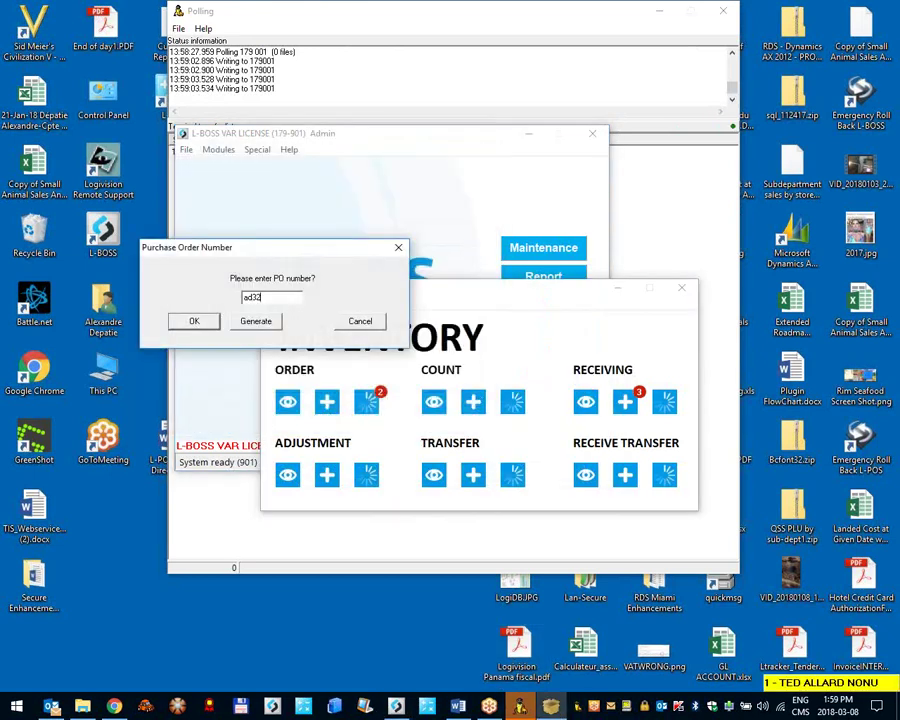
key("Return")
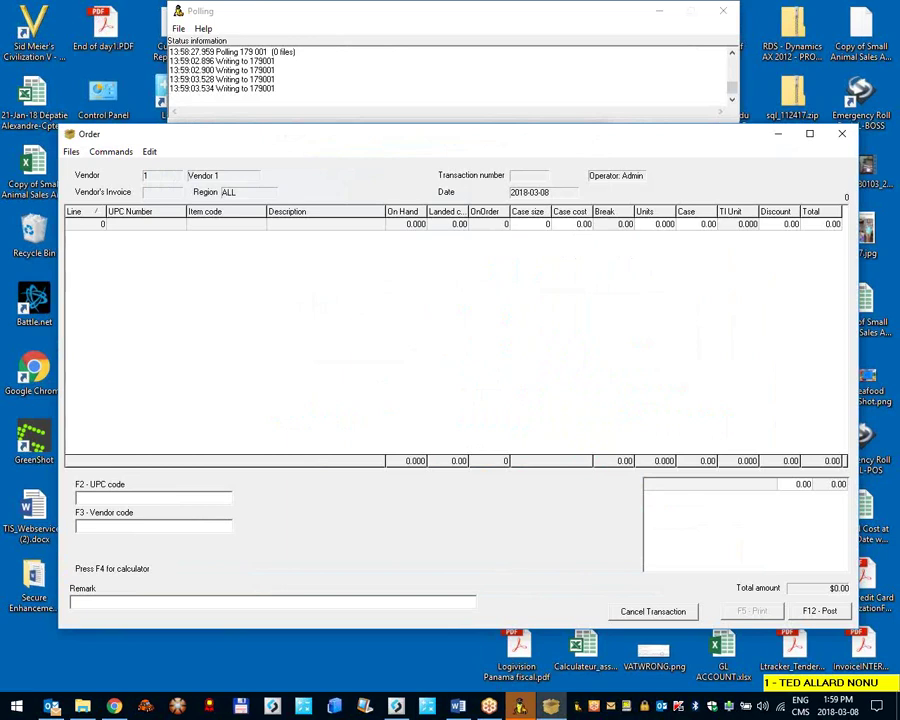
Step: Add CIG PACK (123) to the order, accepting the parent notice, then close and post it
type("12346")
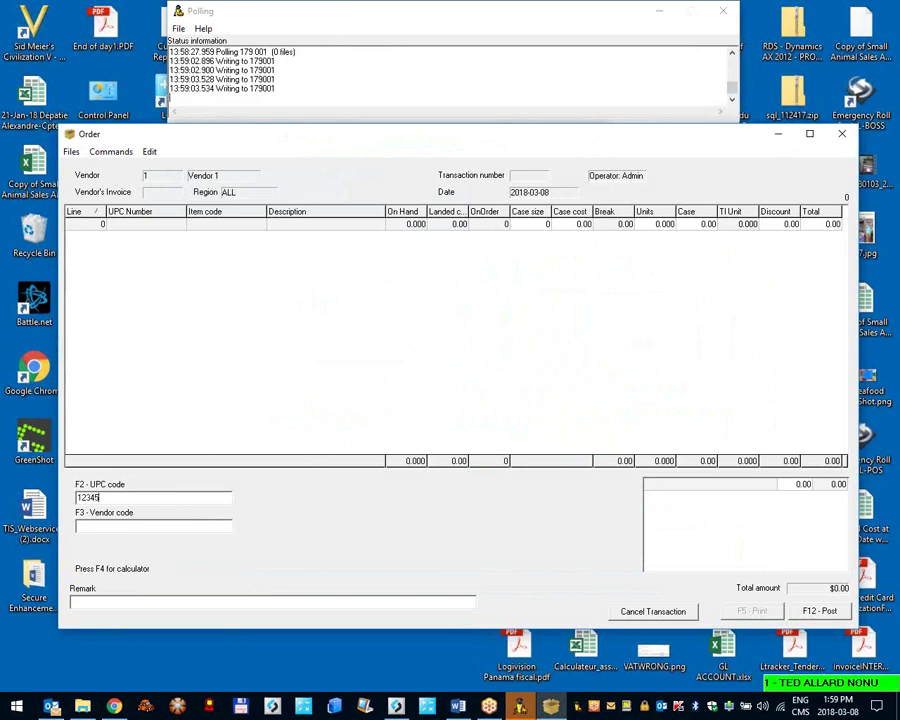
key("Return")
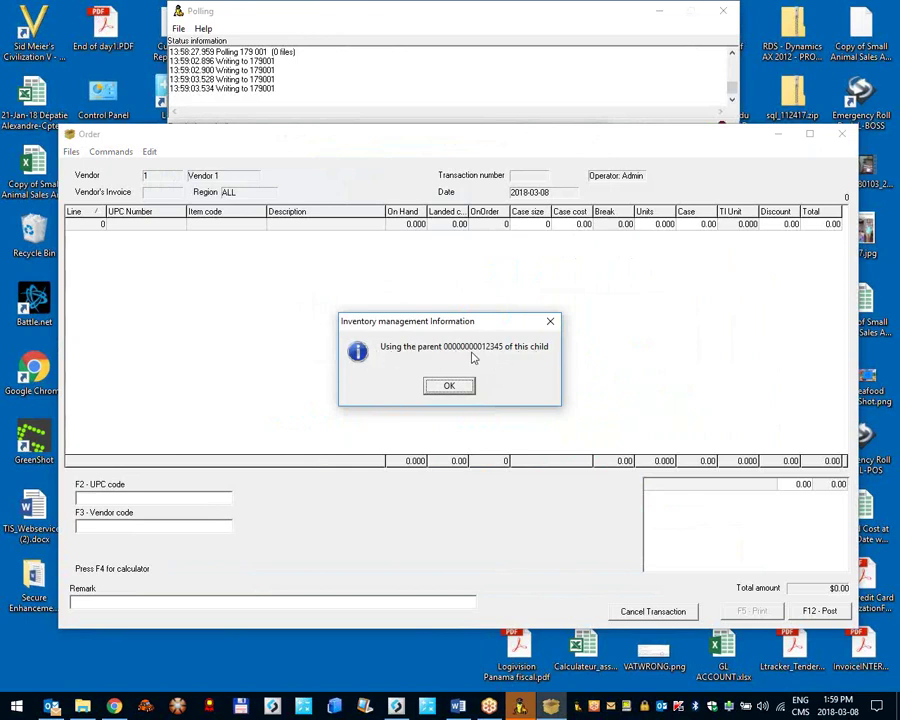
mouse_move(415, 656)
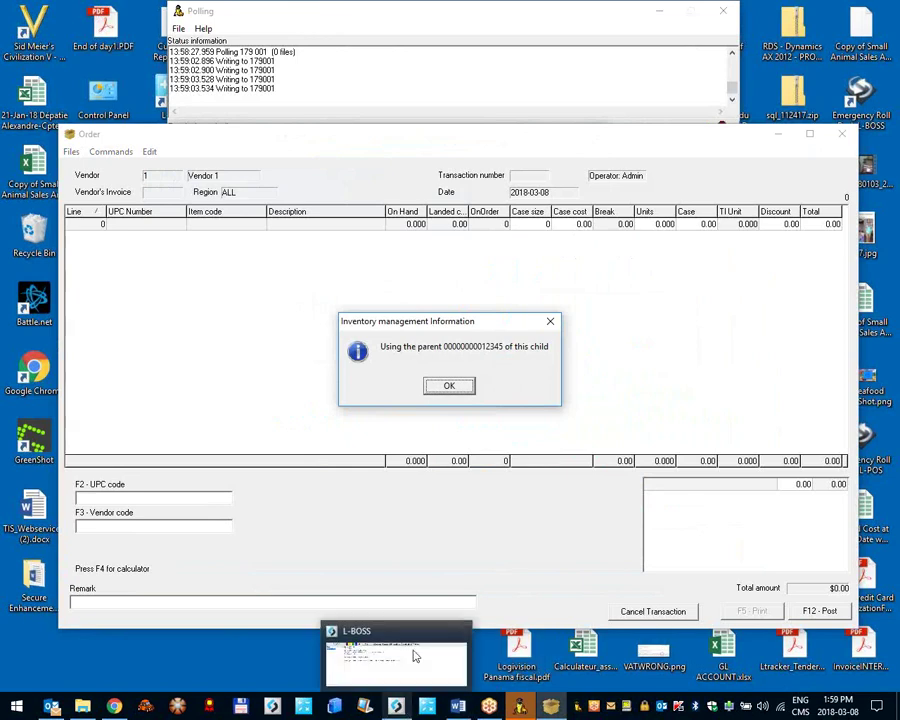
left_click(450, 387)
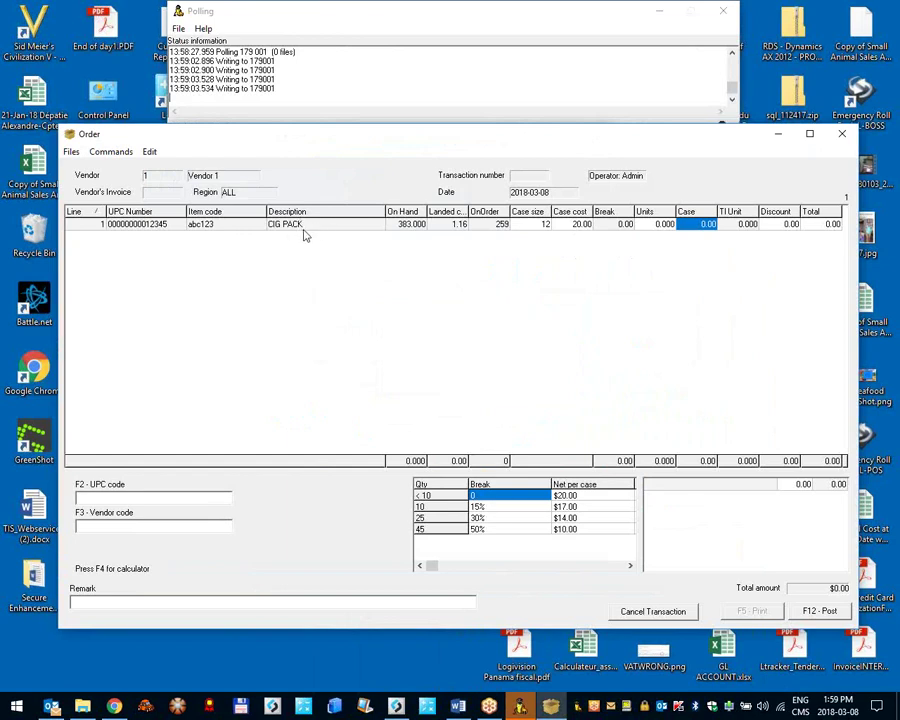
left_click(114, 500)
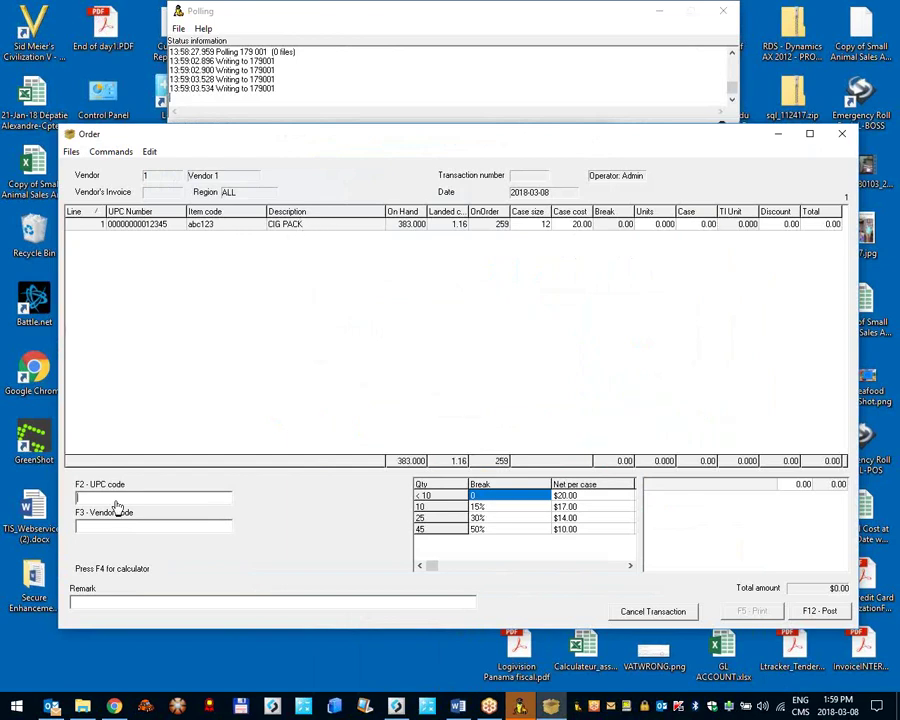
left_click(305, 228)
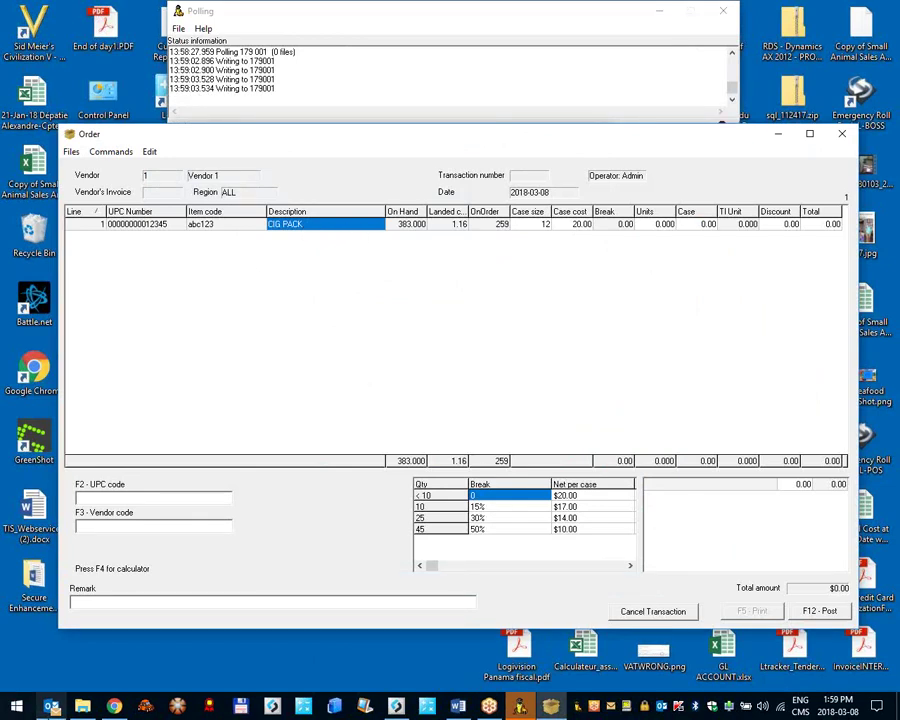
mouse_move(52, 706)
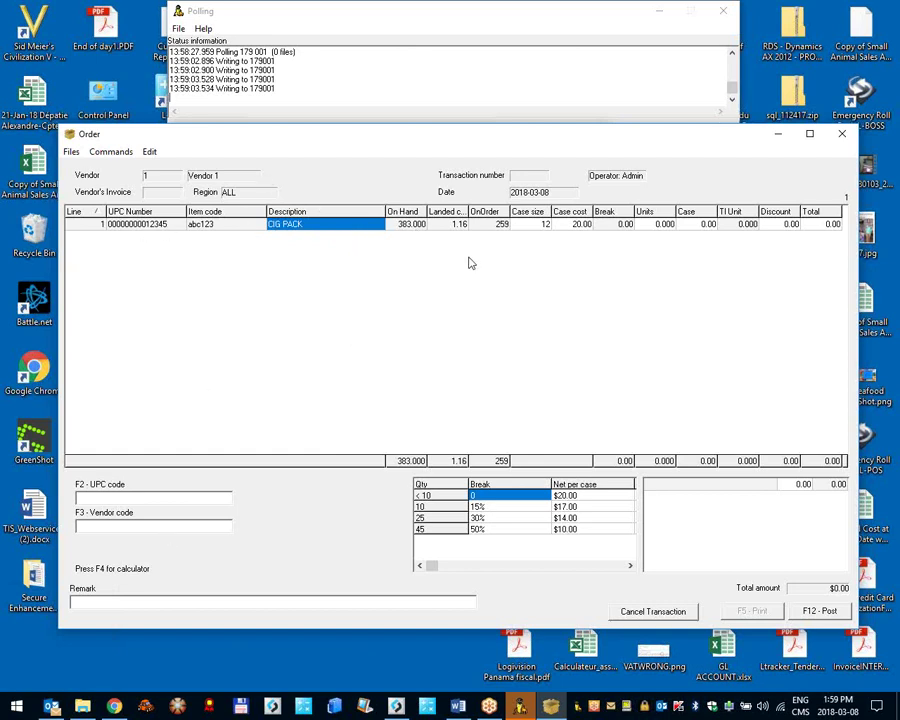
left_click(842, 136)
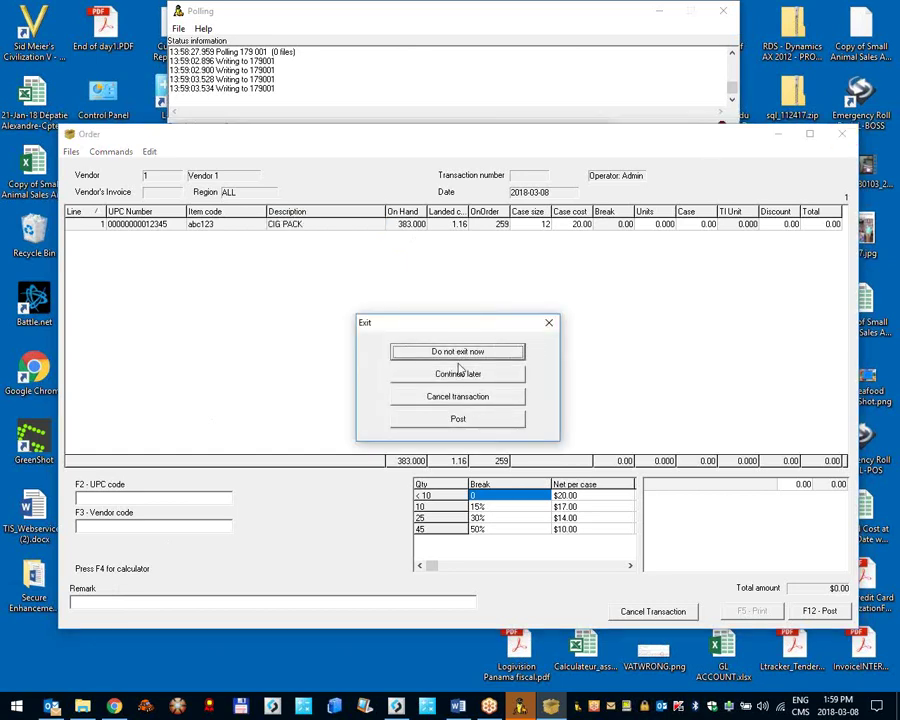
left_click(458, 419)
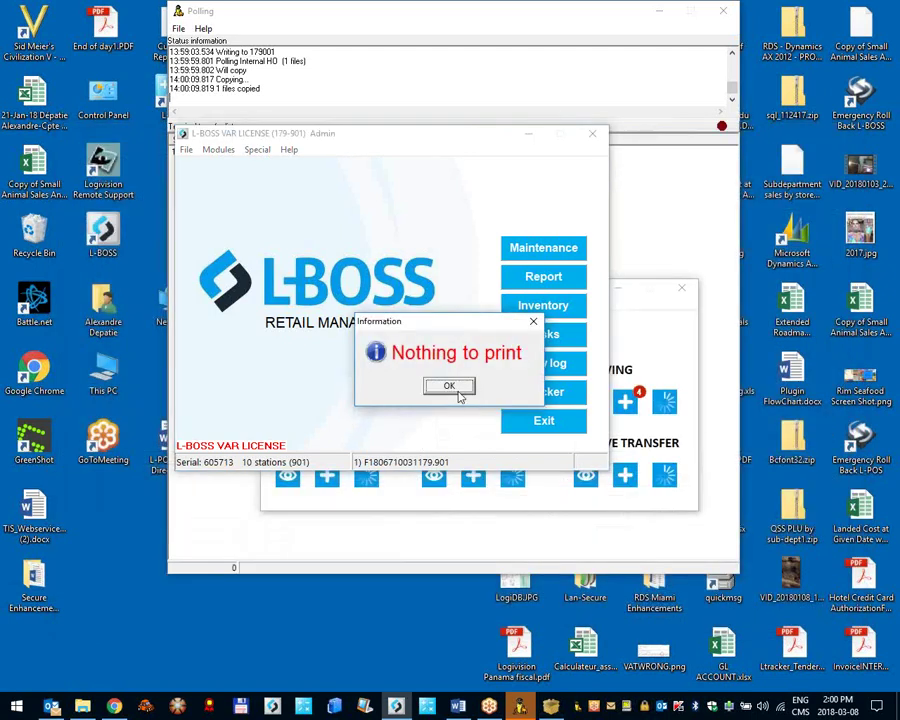
Step: Dismiss the nothing-to-print notices and try a transfer to MyStore, cancelling after the self-transfer error
left_click(458, 390)
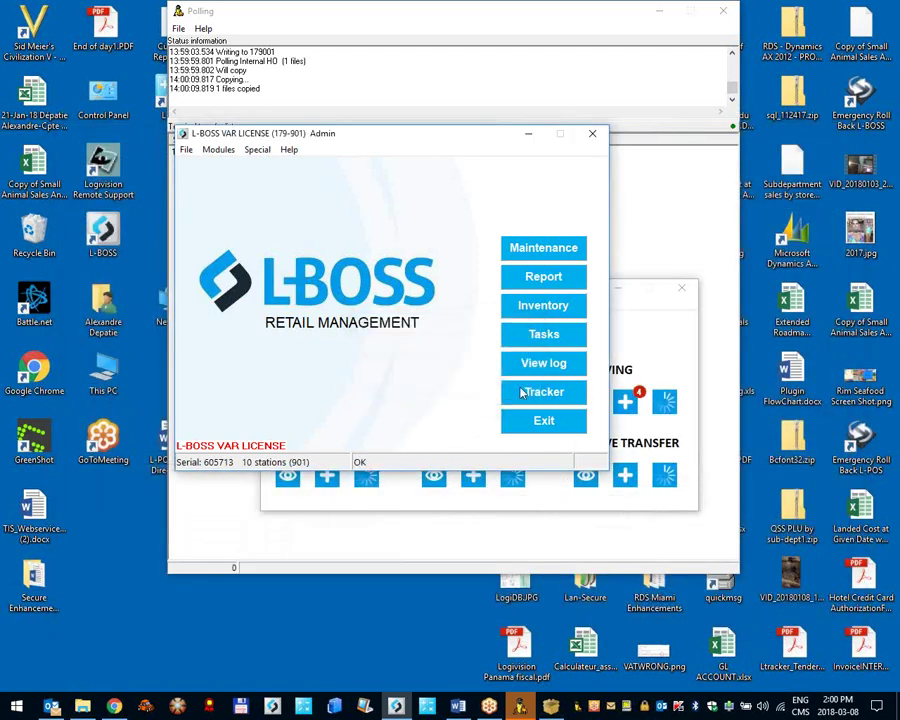
left_click(647, 349)
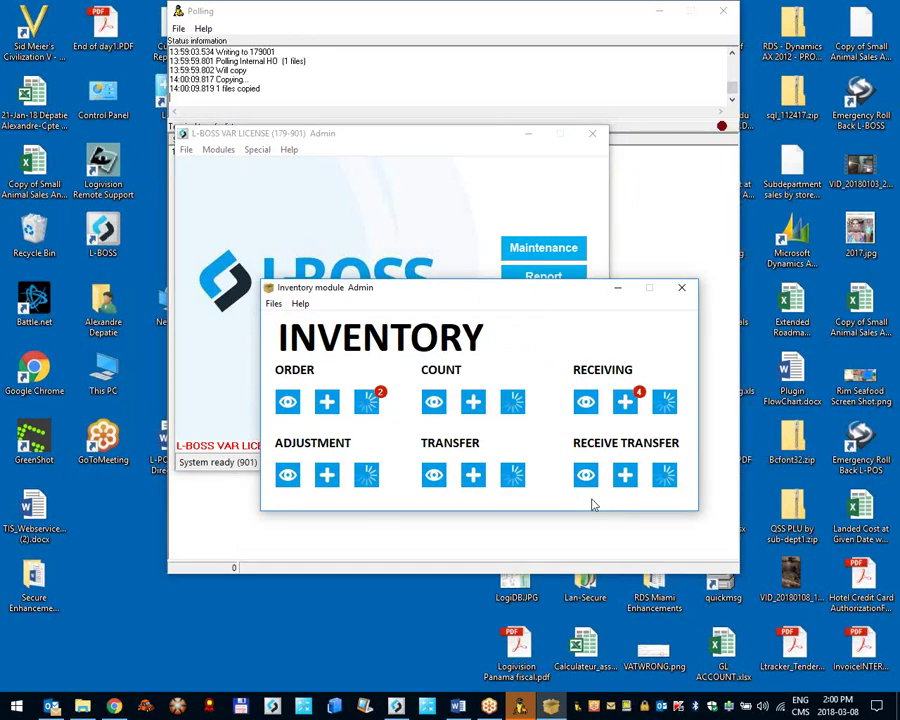
left_click(474, 476)
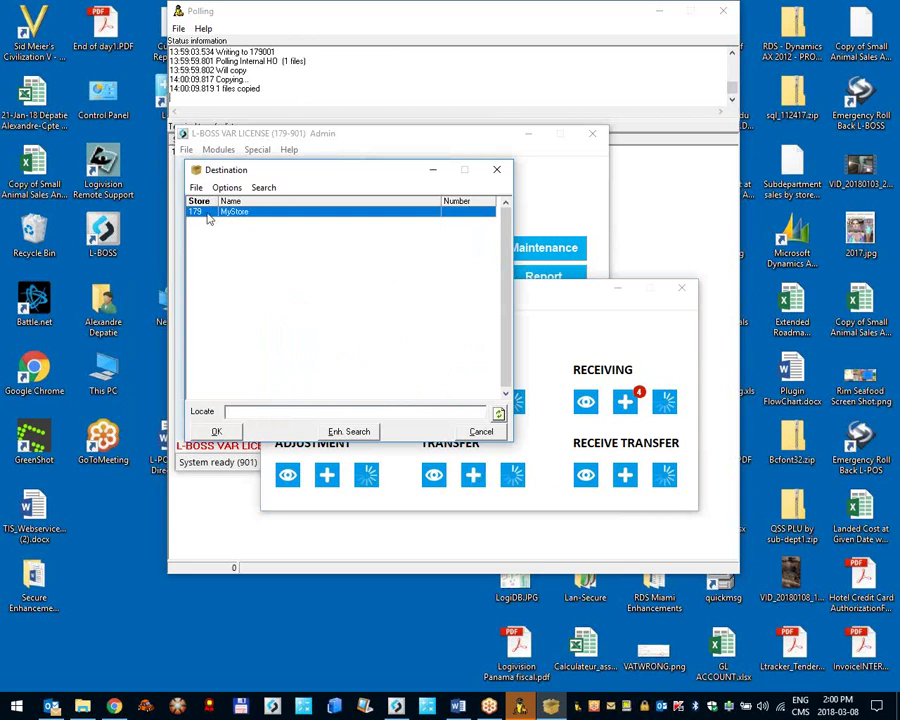
left_click(216, 430)
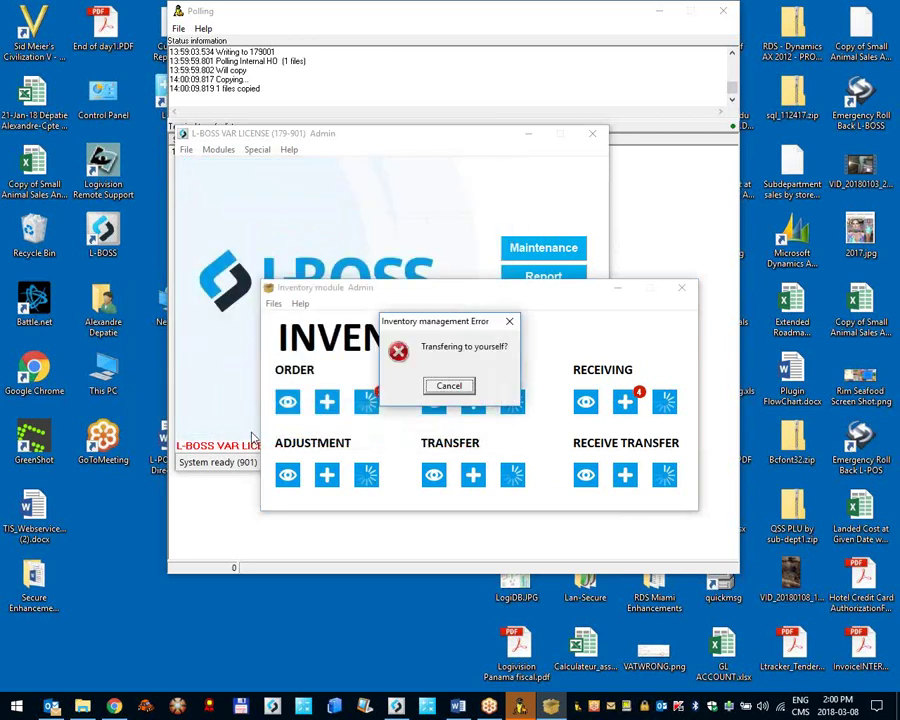
left_click(450, 387)
left_click(473, 402)
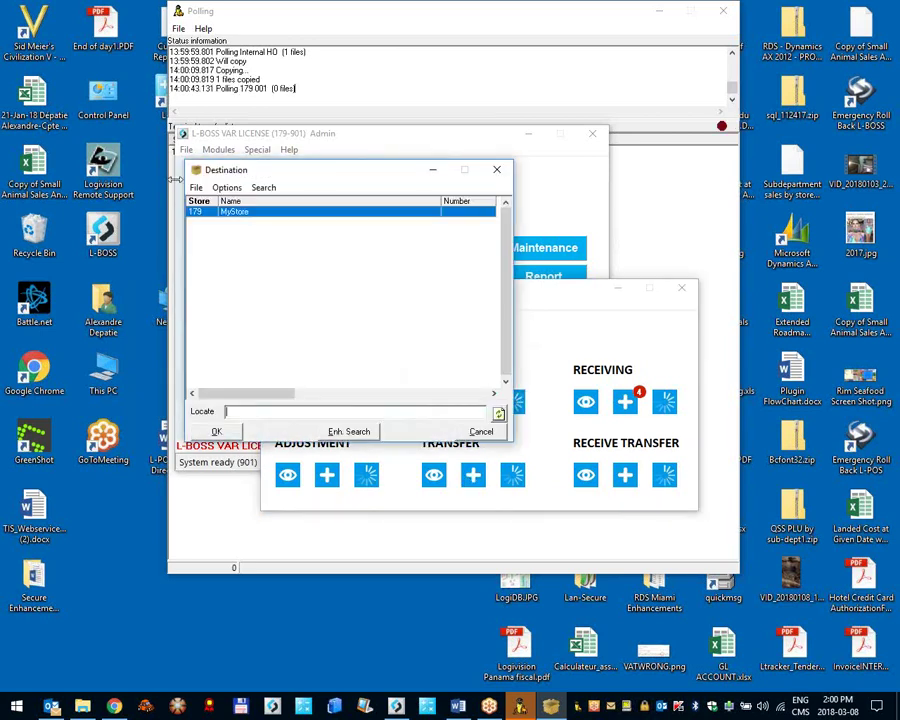
left_click(472, 433)
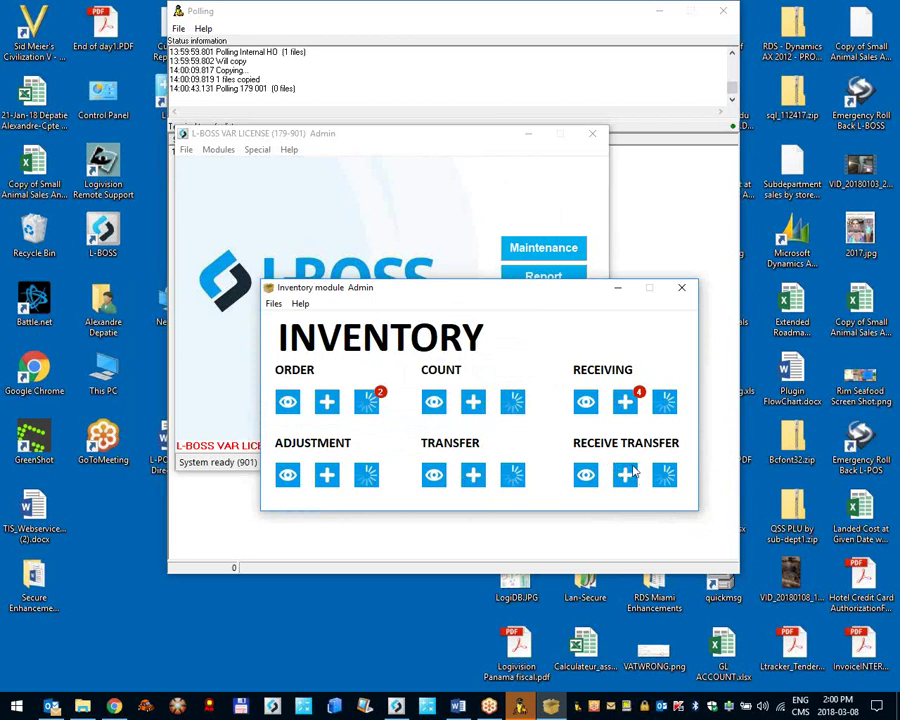
Step: Check Receive Transfer, close the empty transfer list, and close the Inventory module
left_click(628, 477)
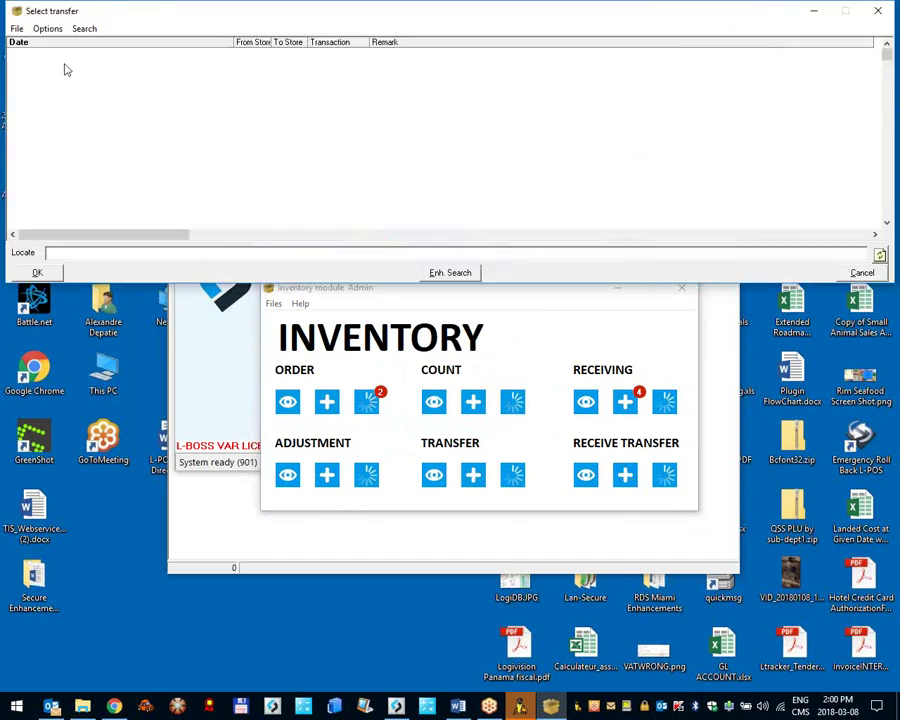
key("Escape")
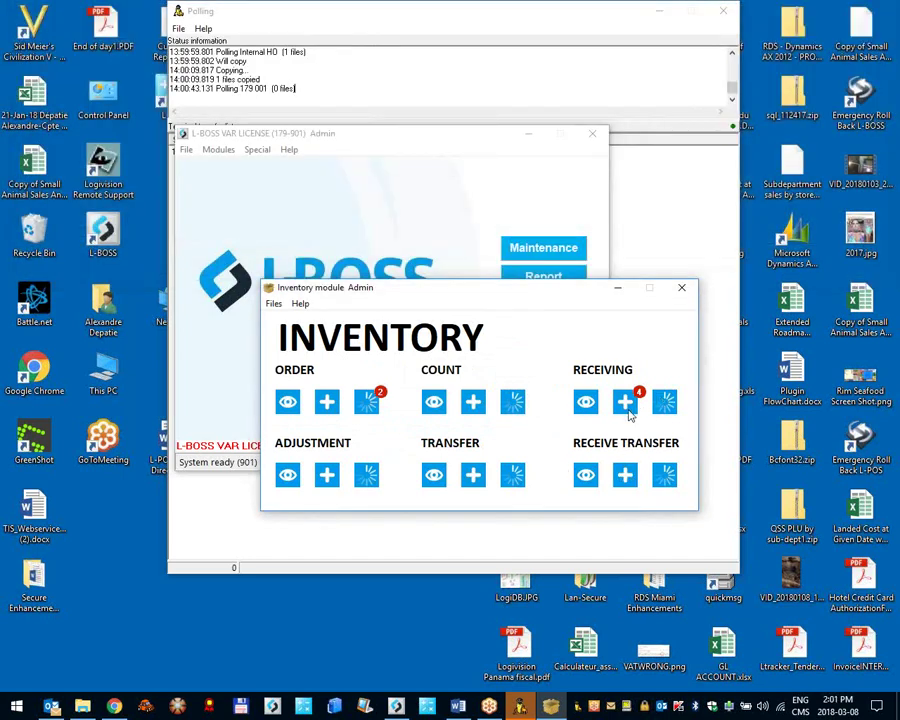
left_click(631, 416)
left_click(678, 290)
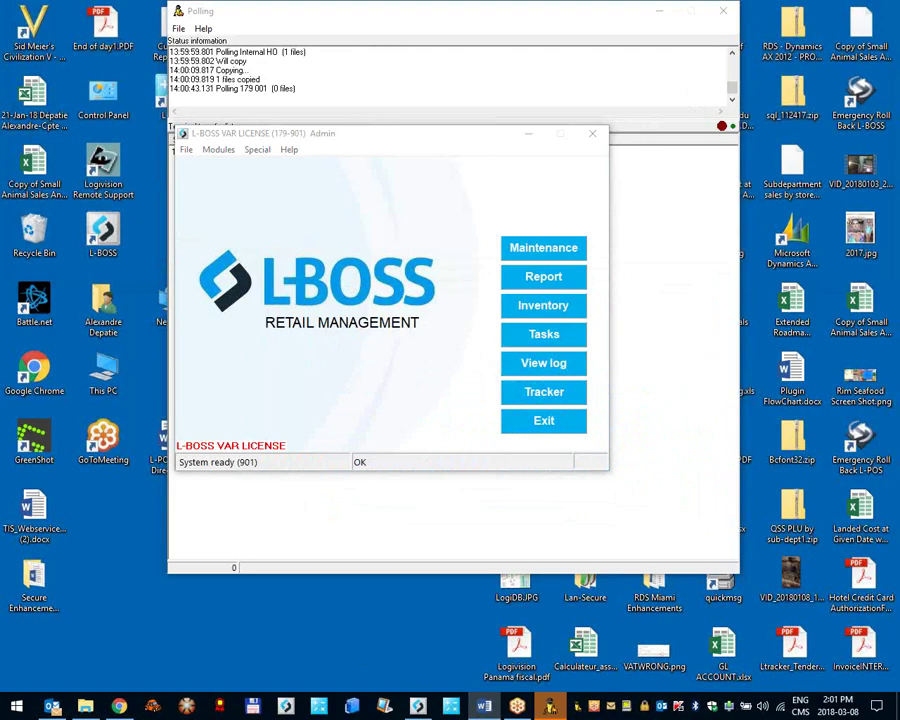
Step: Open item maintenance's Cost tab and page forward three records to IGA SALAD DRESSING's $2.25 cost
left_click(546, 252)
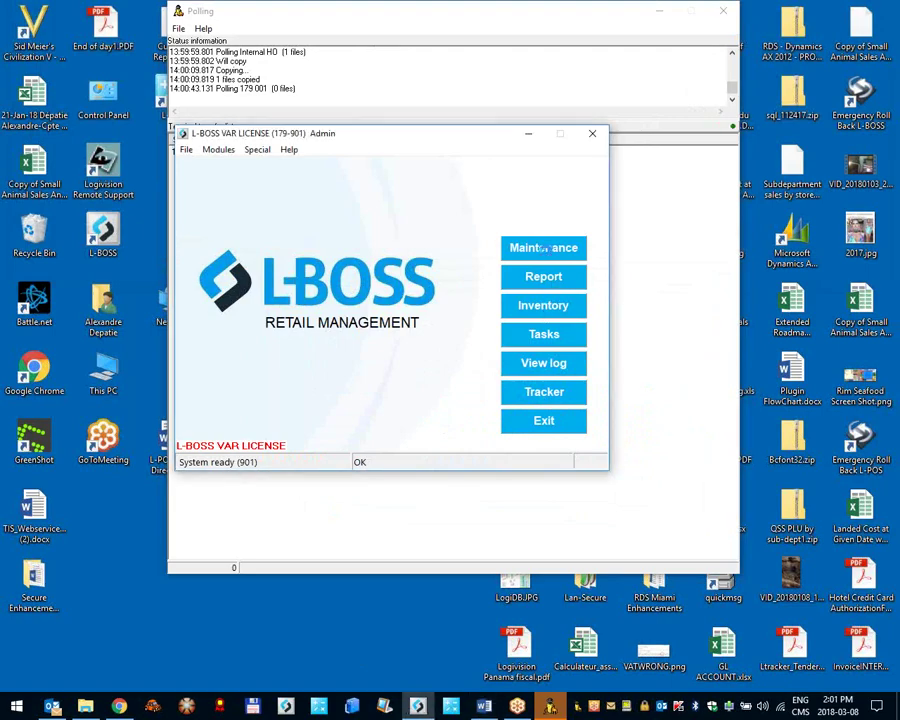
left_click(40, 45)
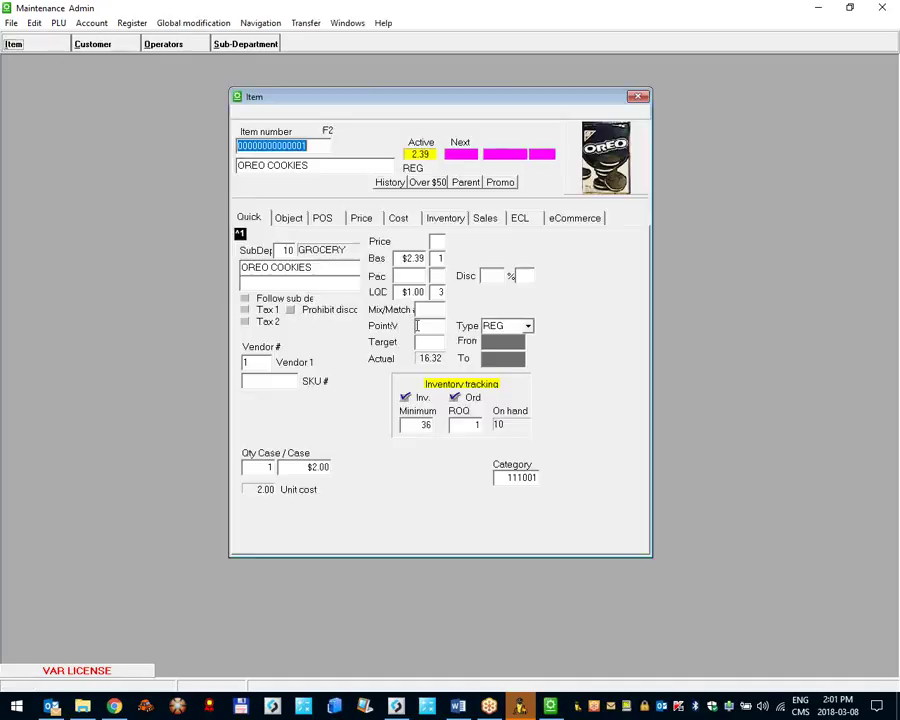
left_click(399, 219)
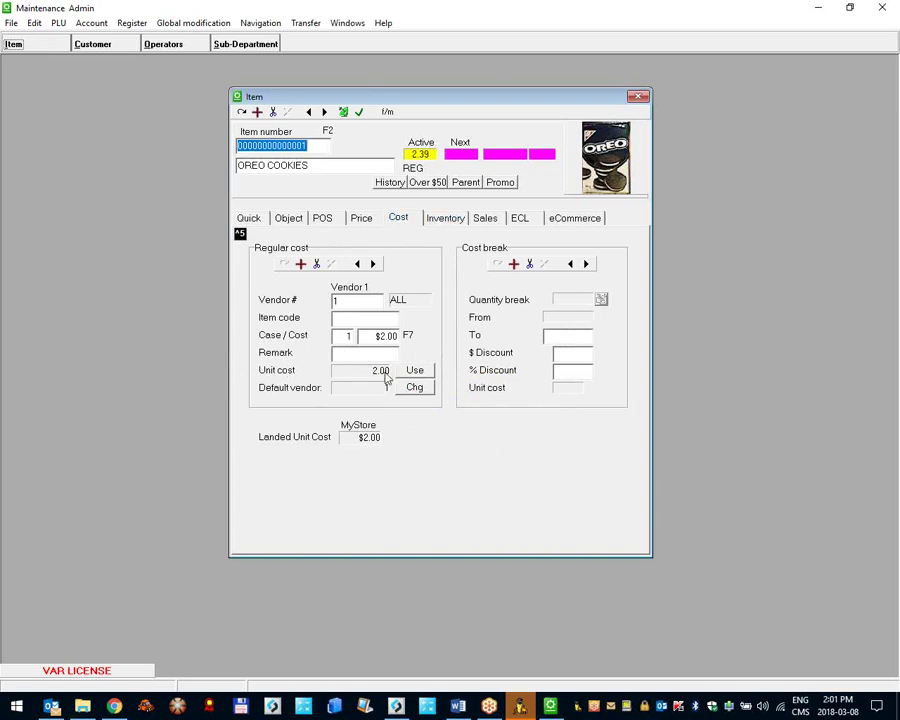
left_click(326, 112)
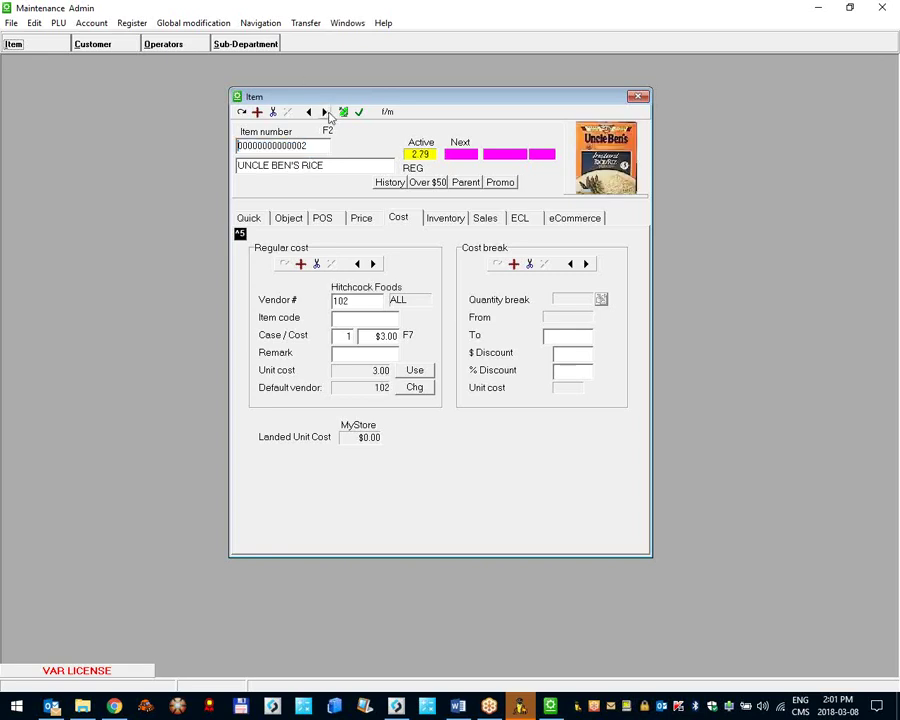
left_click(326, 112)
left_click(326, 112)
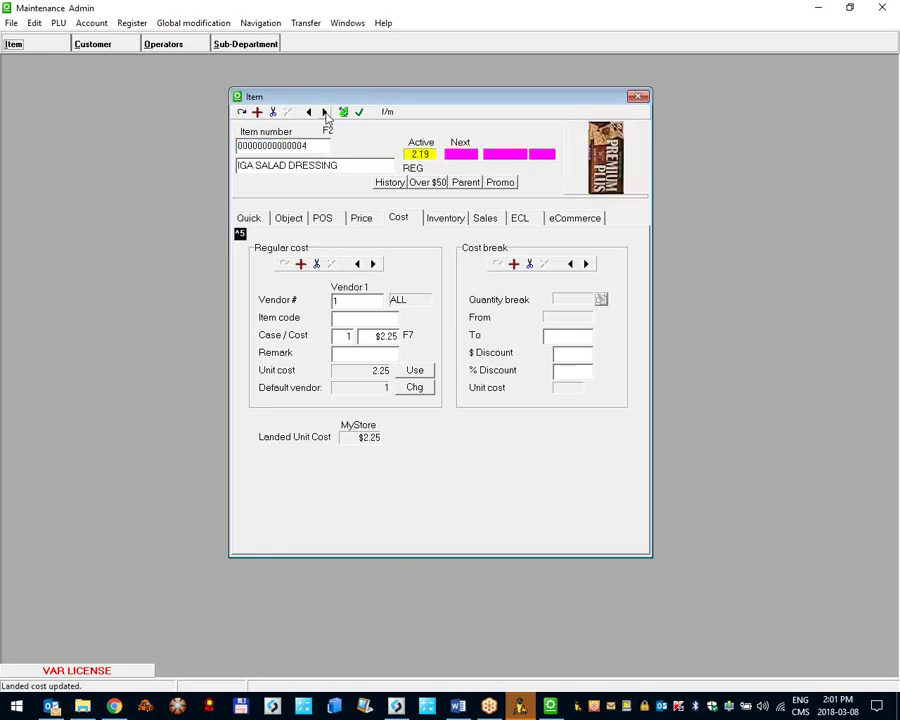
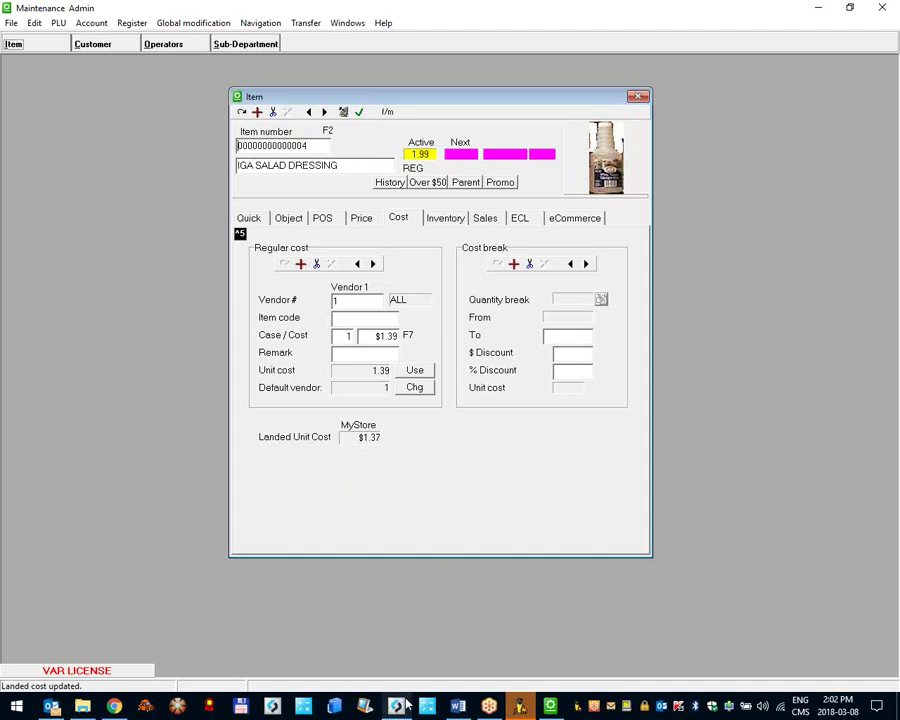
Step: Show the IGA SALAD DRESSING Inventory tab, with inventory and ordering enabled, Min 30 and ROQ 4
left_click(460, 707)
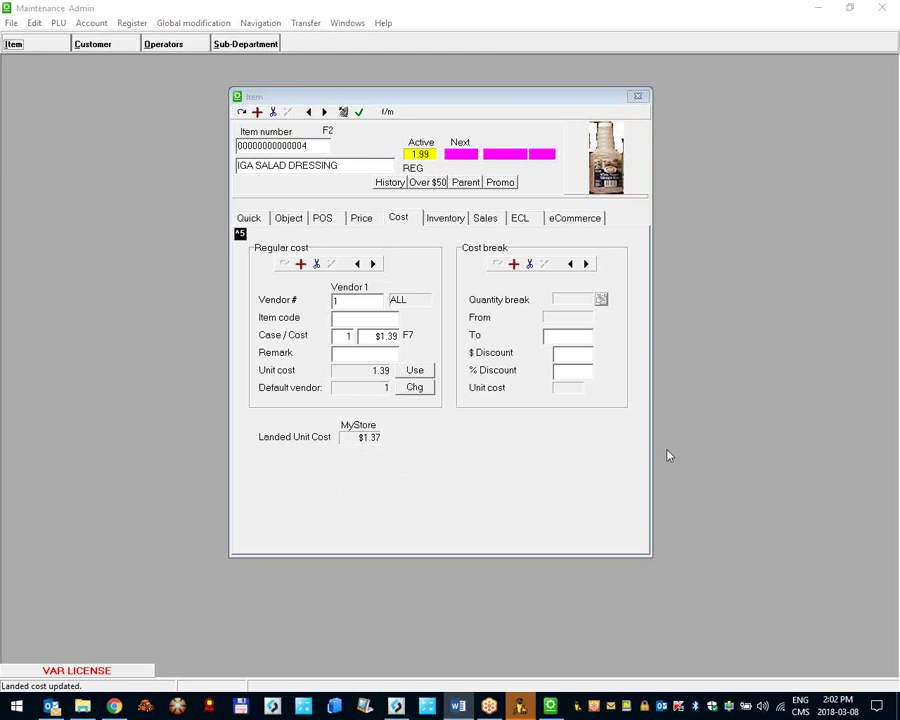
left_click(452, 222)
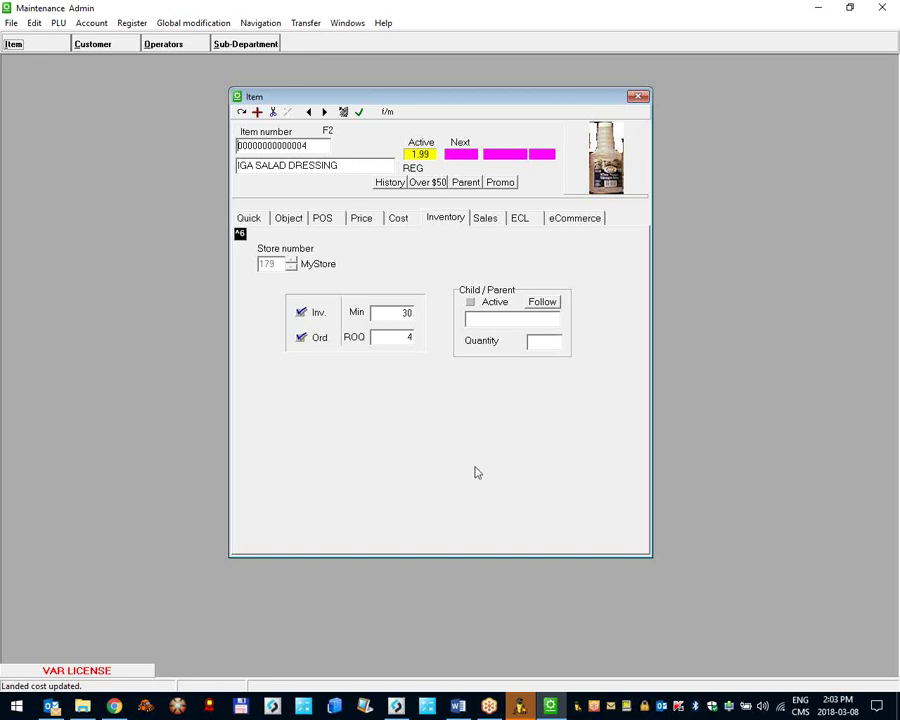
Step: Return to the IGA SALAD DRESSING Cost tab: vendor 1, case cost $1.39
left_click(458, 706)
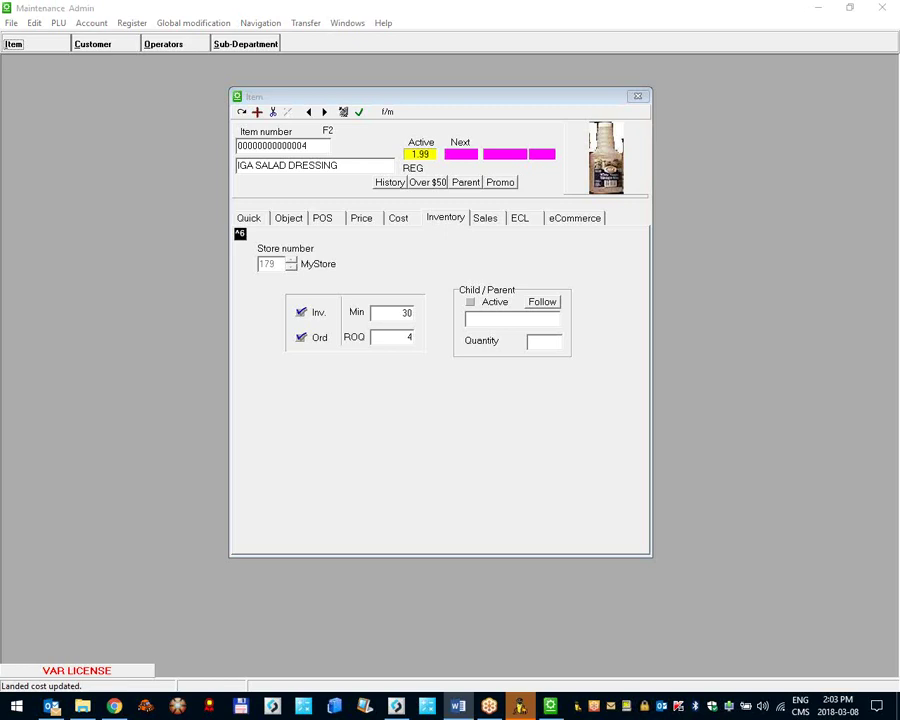
left_click(399, 219)
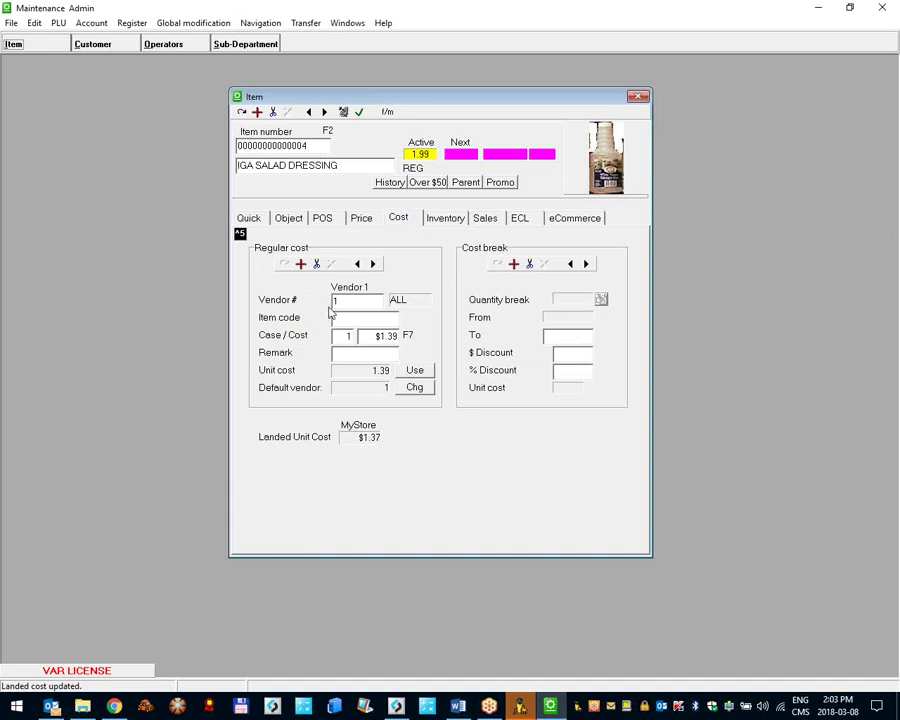
Step: Step back to OREO COOKIES and enter vendor item code 1235asv
left_click(308, 112)
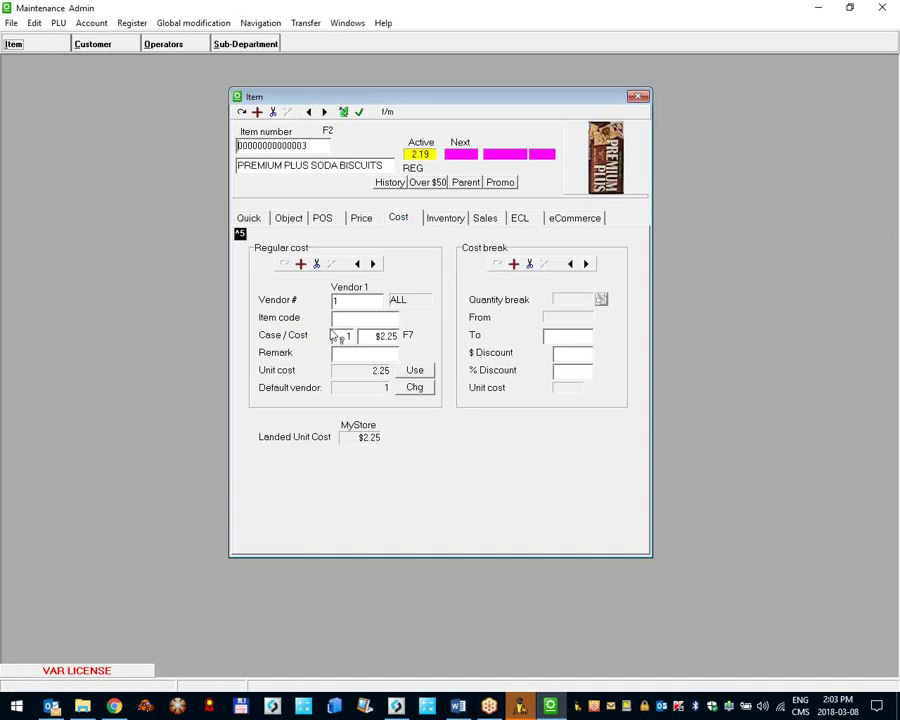
left_click(308, 112)
left_click(308, 112)
left_click(348, 318)
type("123")
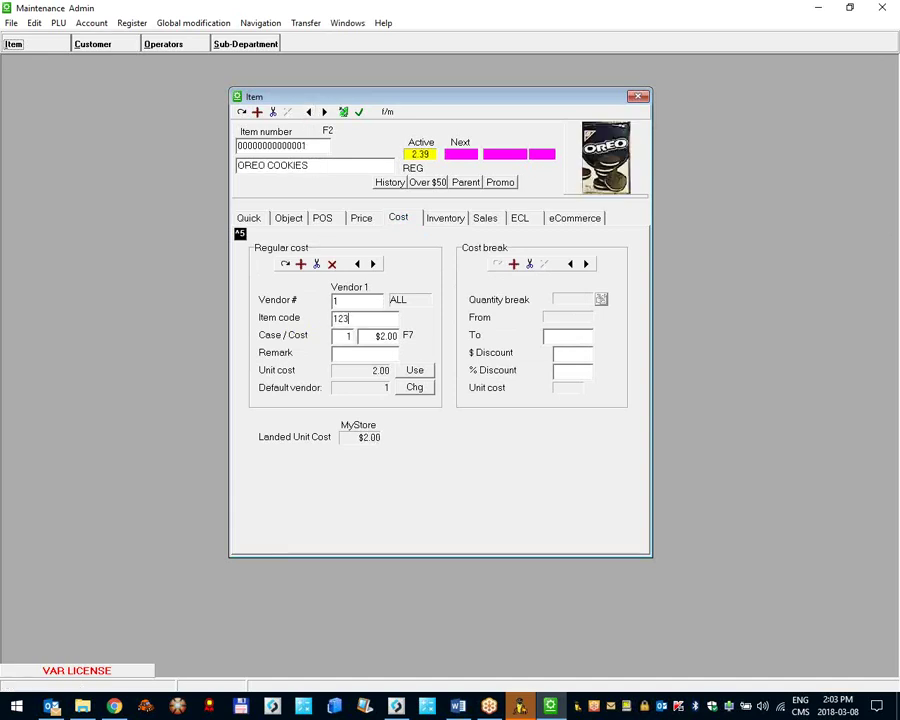
type("5asv")
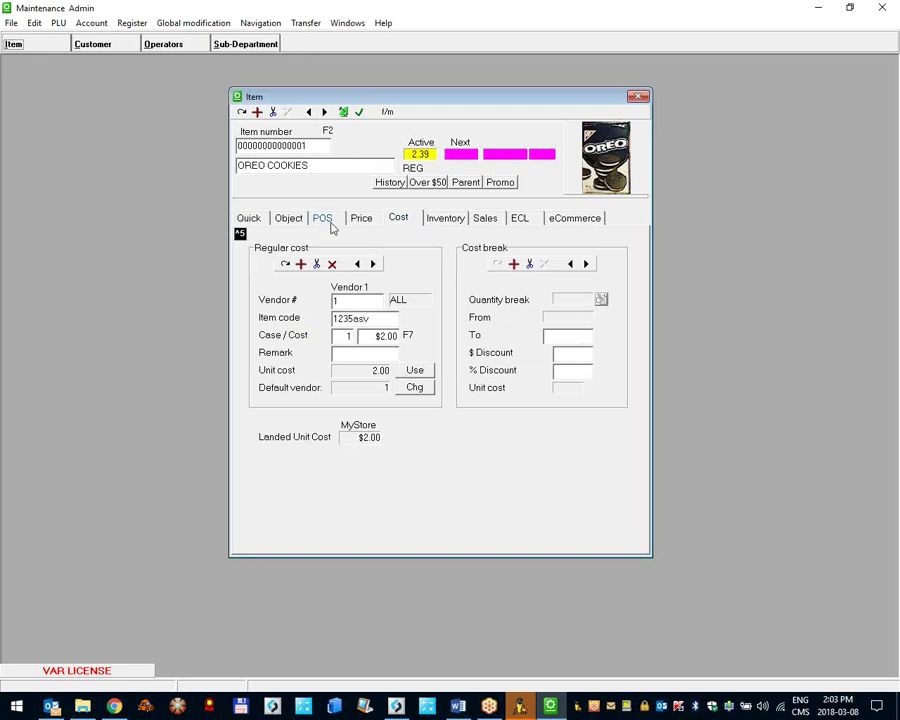
Step: Give UNCLE BEN'S RICE vendor item code xx123 and save the change
left_click(324, 112)
left_click(336, 318)
type("xx123")
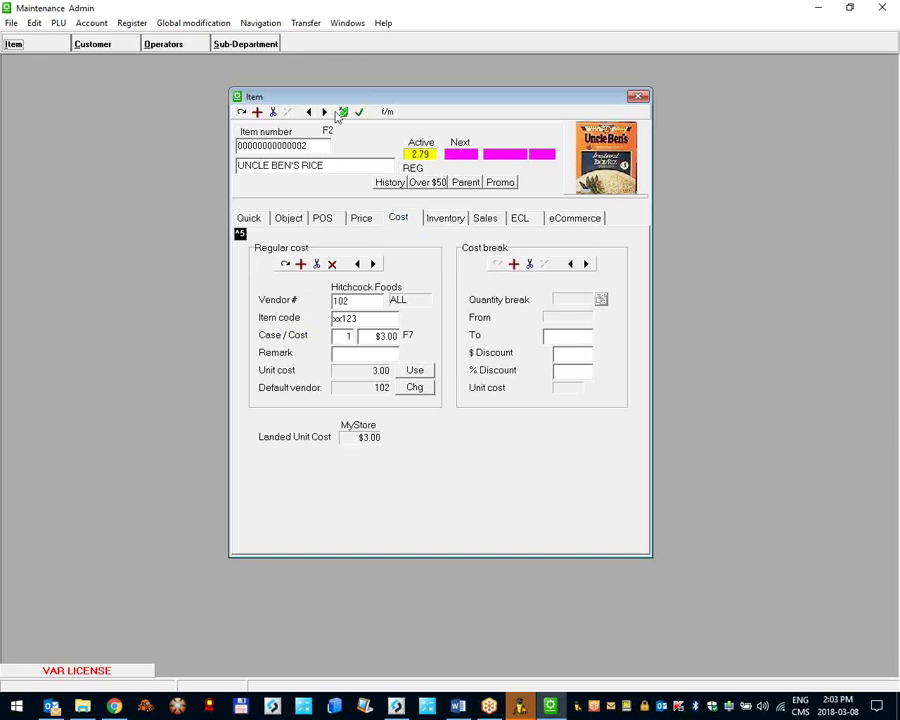
key("Return")
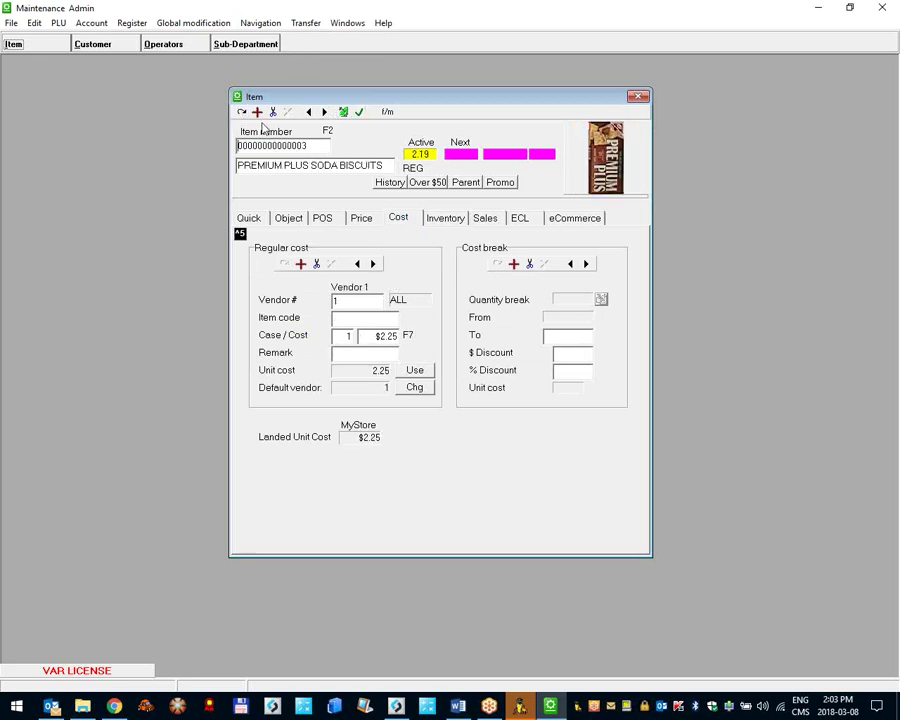
left_click_drag(321, 150, 75, 130)
left_click(35, 24)
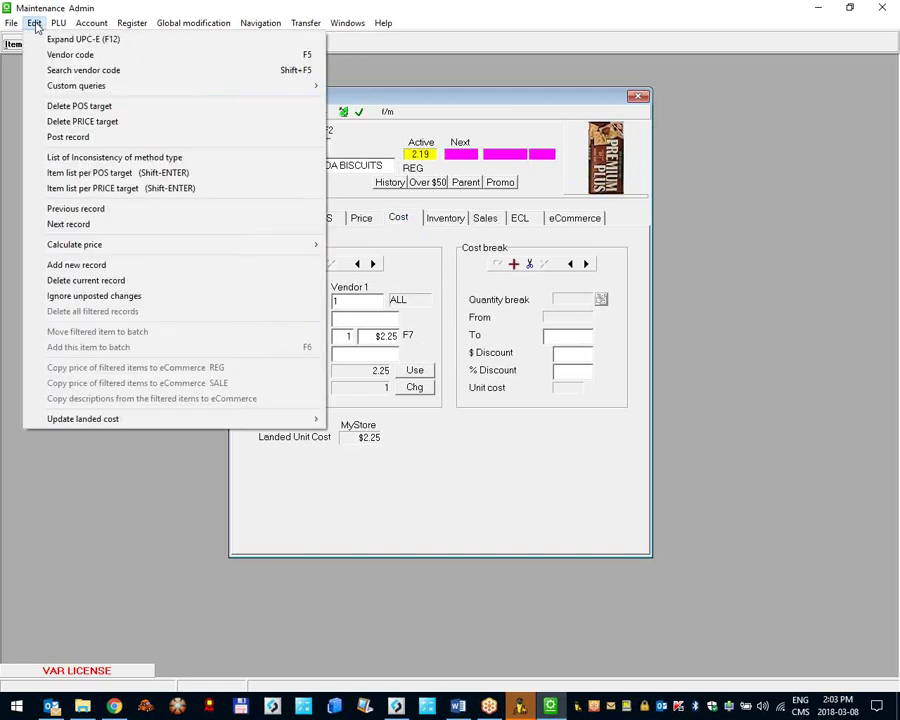
Step: Search by vendor code xx123 via Edit > Vendor code and check the found item's code
left_click(83, 55)
type("xx123")
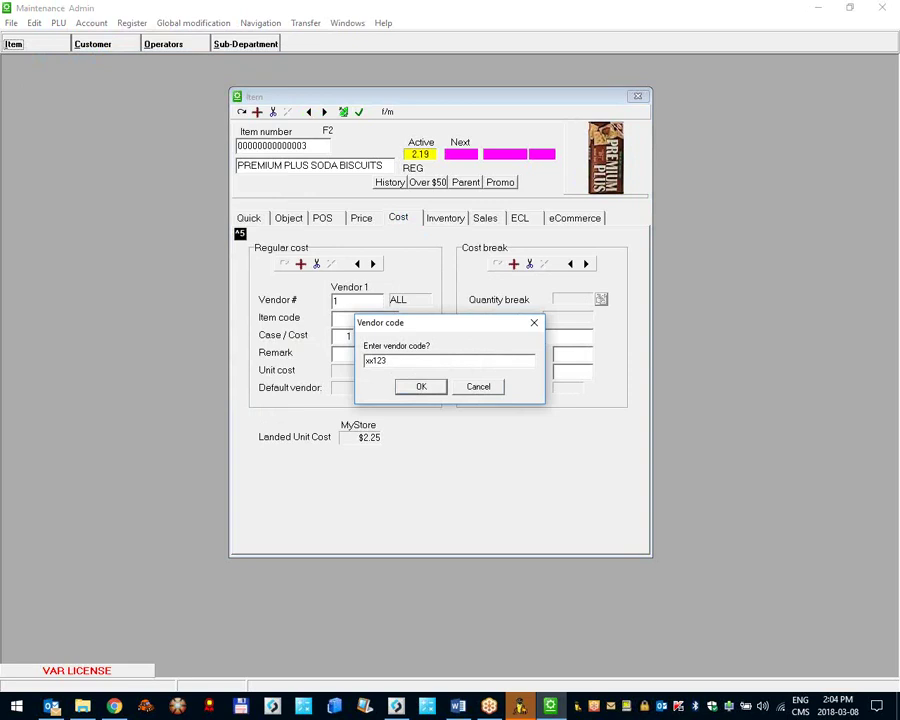
key("Return")
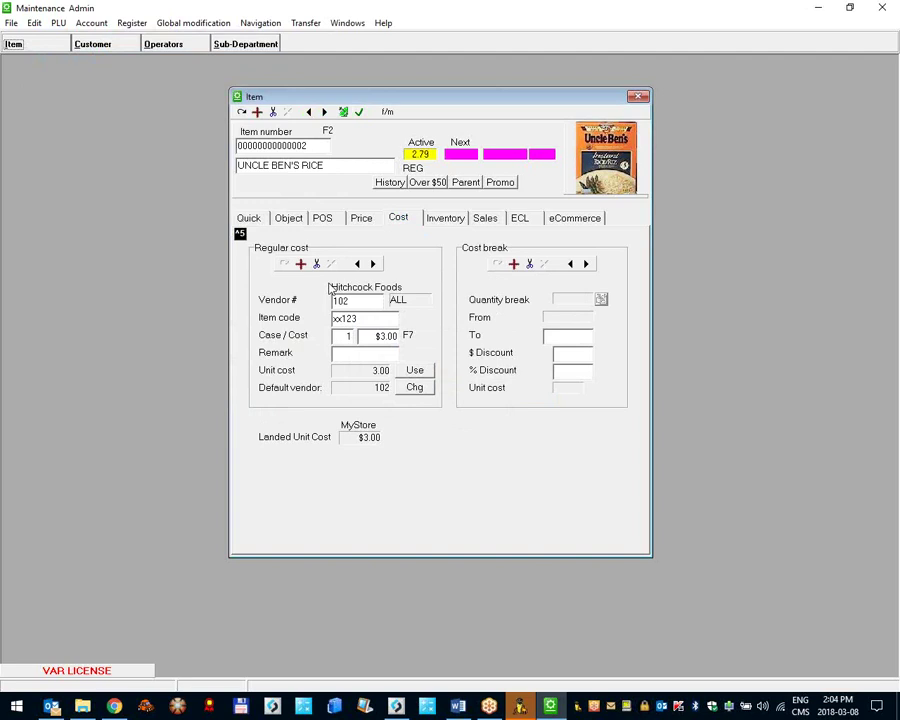
left_click(364, 319)
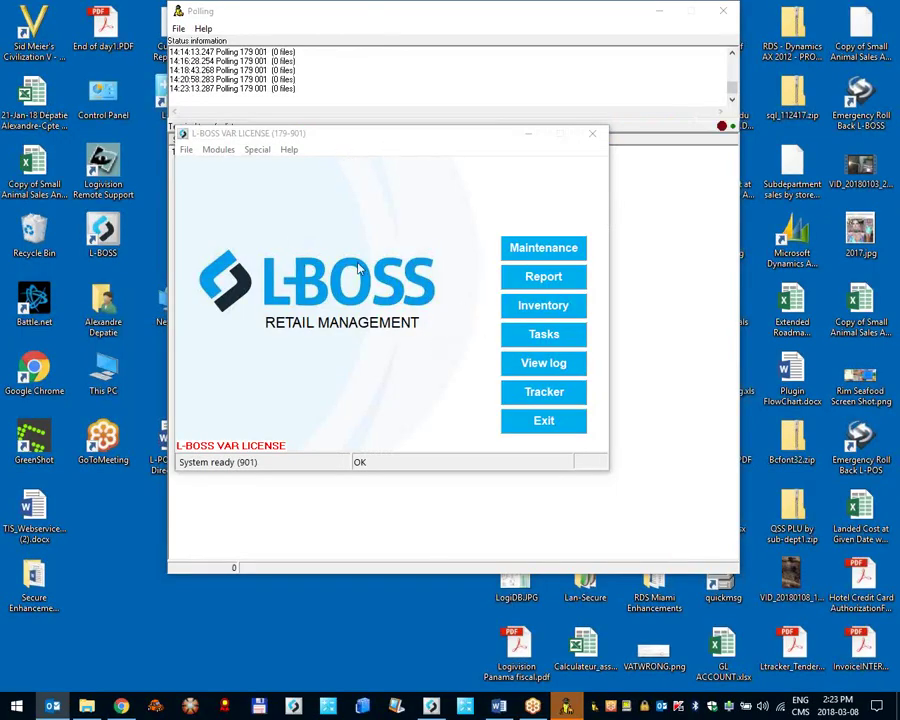
Step: Move the L-BOSS launcher aside and back, then bring up the L-POS register 179 - 001
left_click_drag(317, 140, 382, 235)
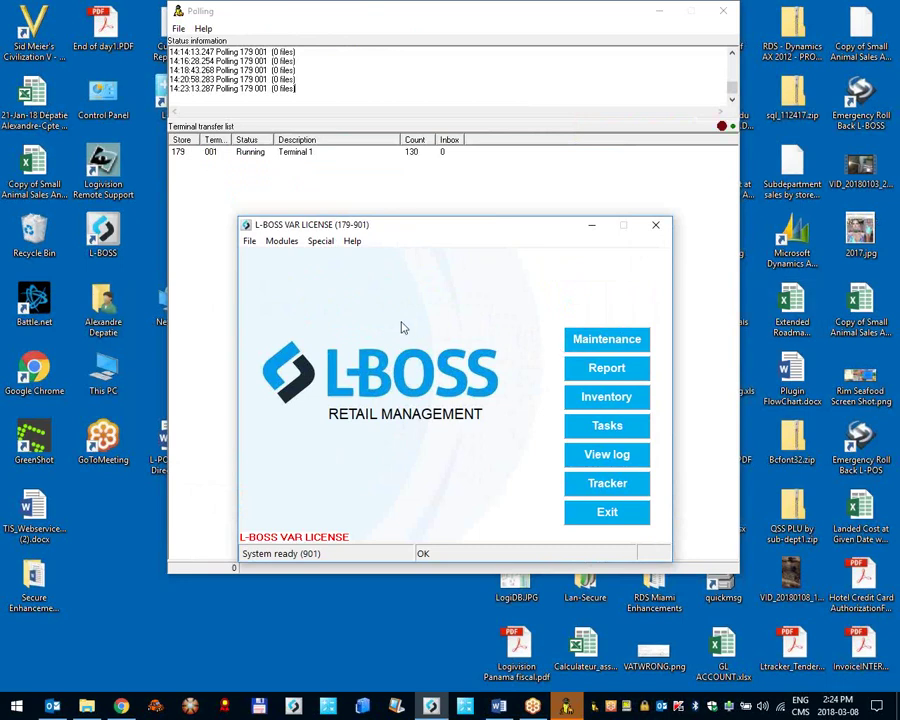
left_click_drag(376, 228, 424, 146)
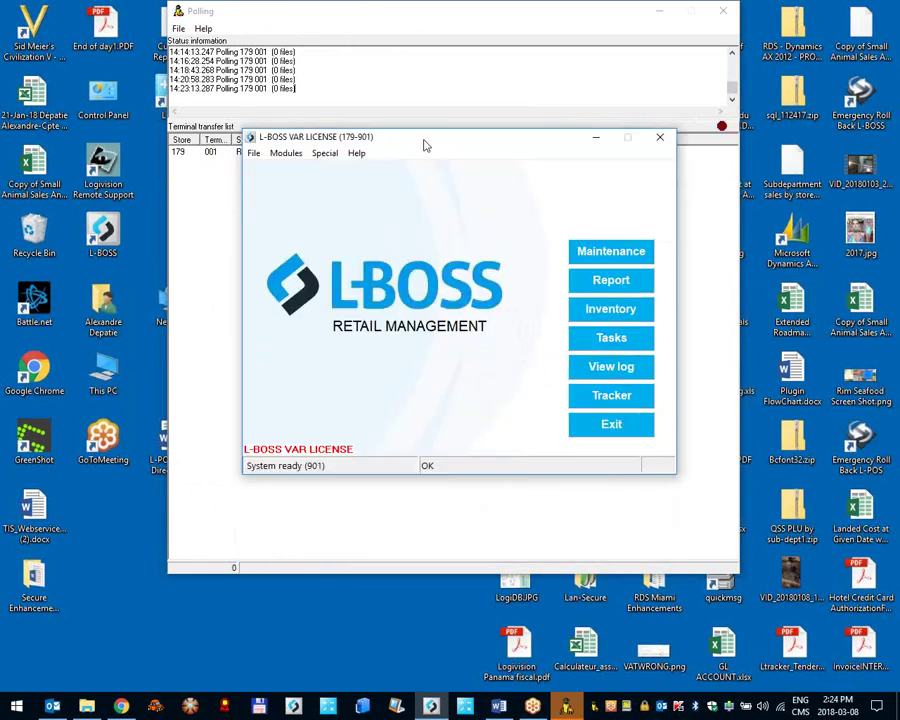
left_click(470, 710)
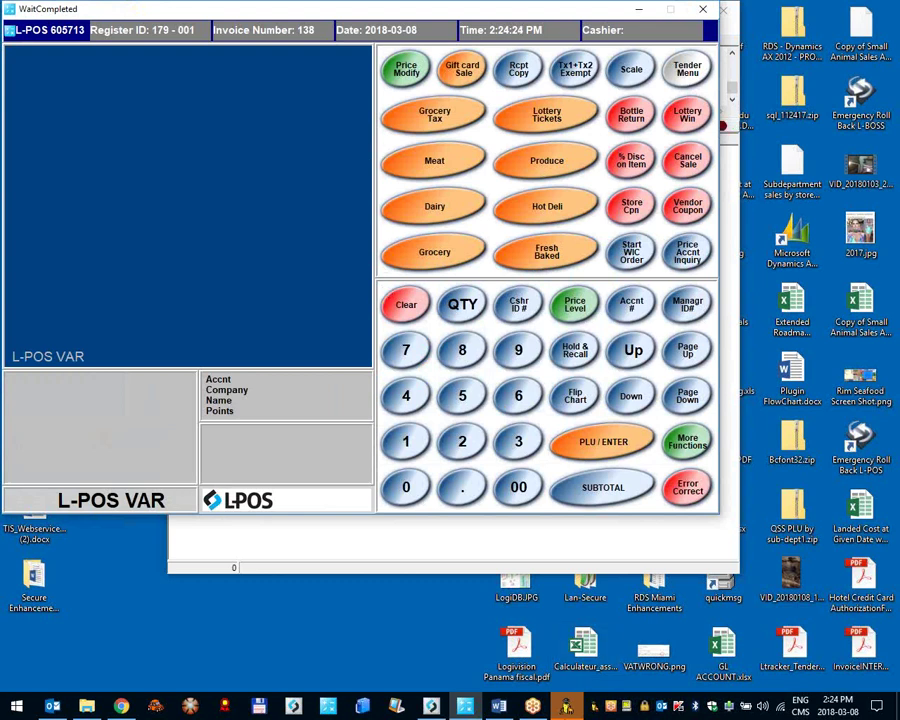
Step: Close the leftover grey window, reposition the register, check its version, then return to L-BOSS
right_click(565, 705)
left_click(540, 676)
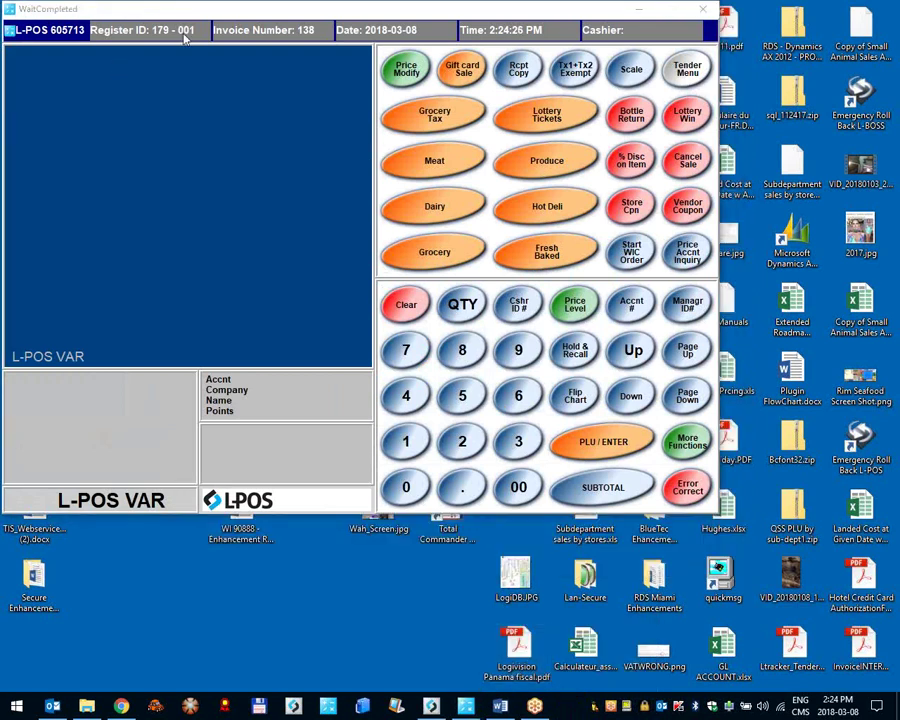
left_click_drag(144, 31, 170, 62)
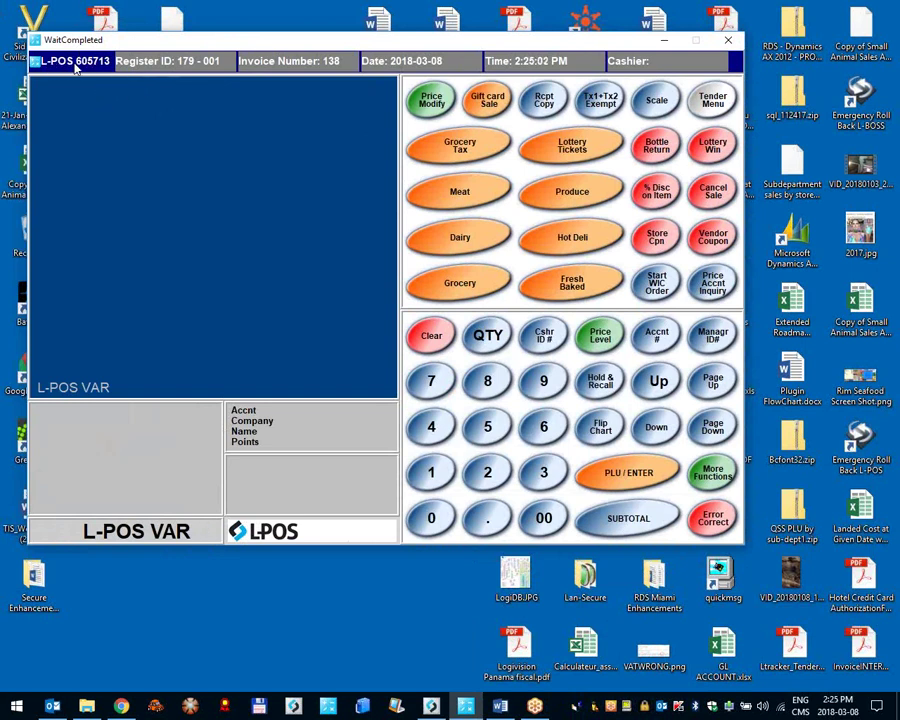
left_click(62, 67)
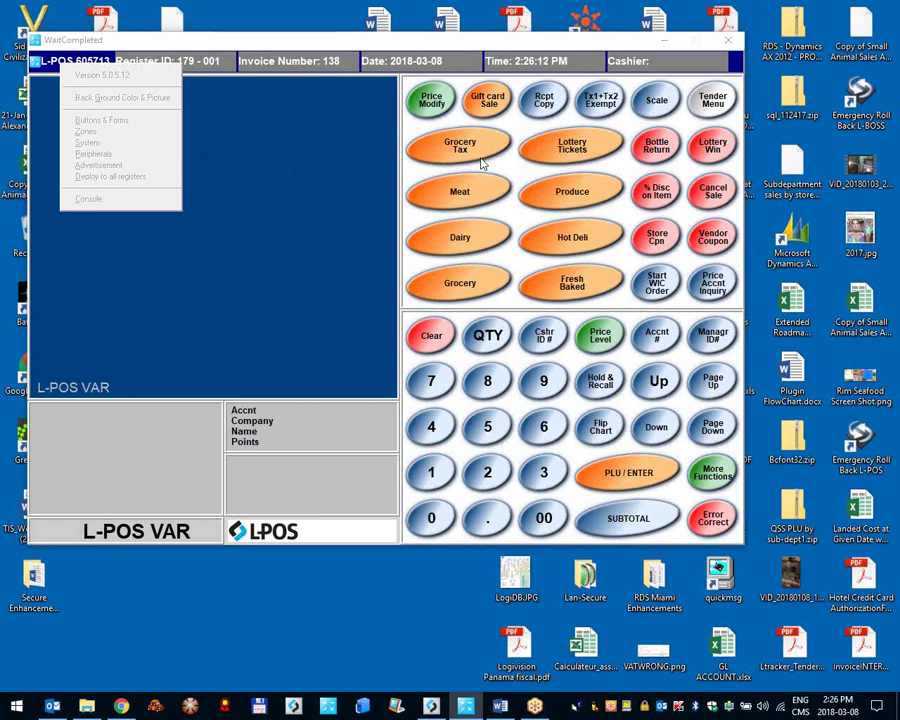
left_click(429, 706)
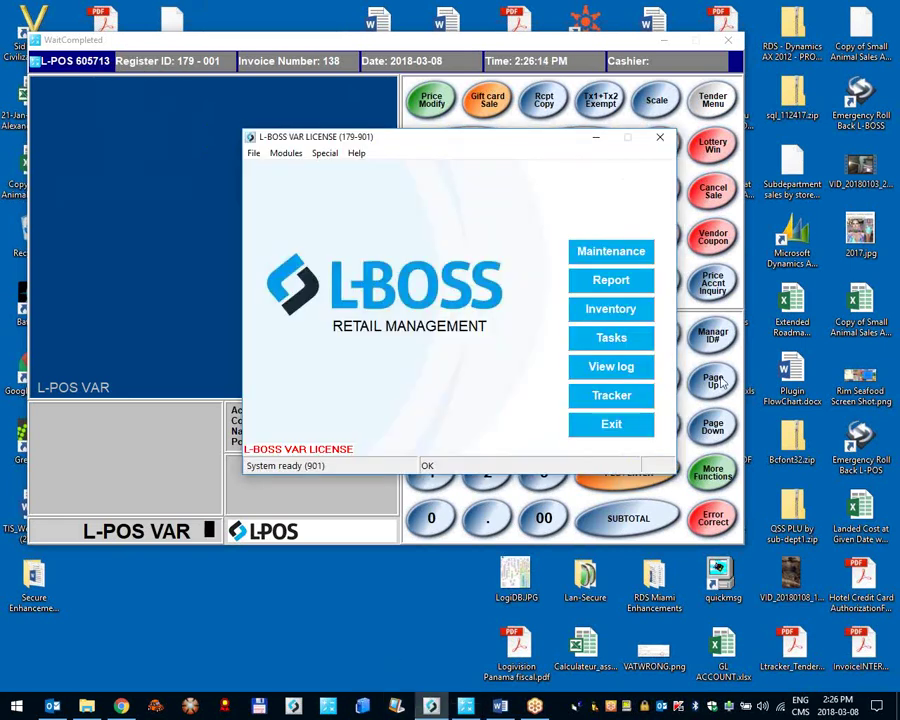
Step: Sign in with the operator number and password to open the L-BOSS task list
left_click(612, 340)
type("7######")
key("Return")
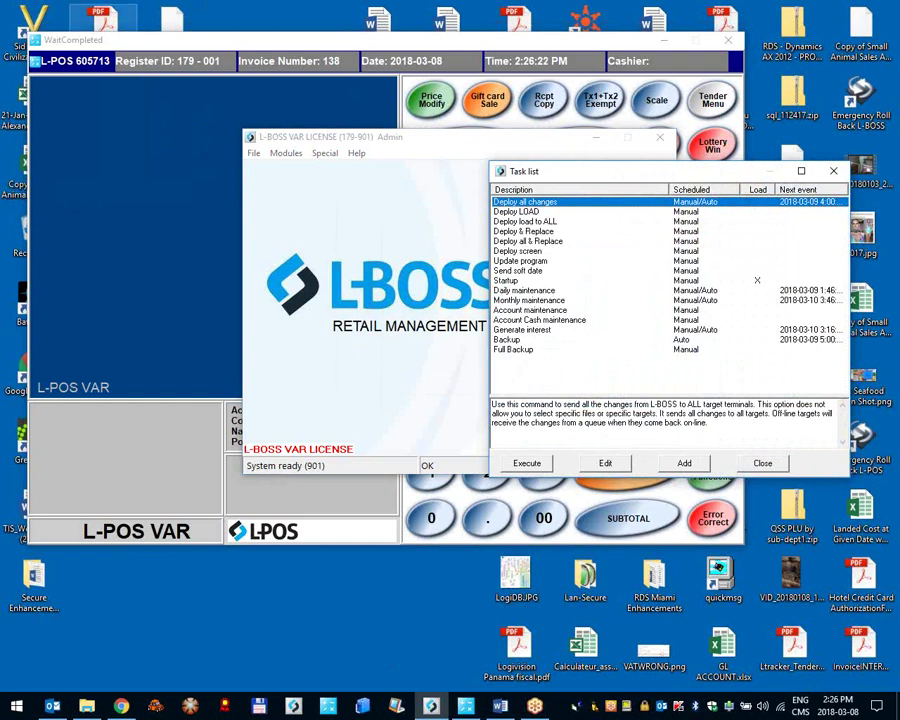
Step: Close the deployment task list and return to the L-POS register
left_click(90, 63)
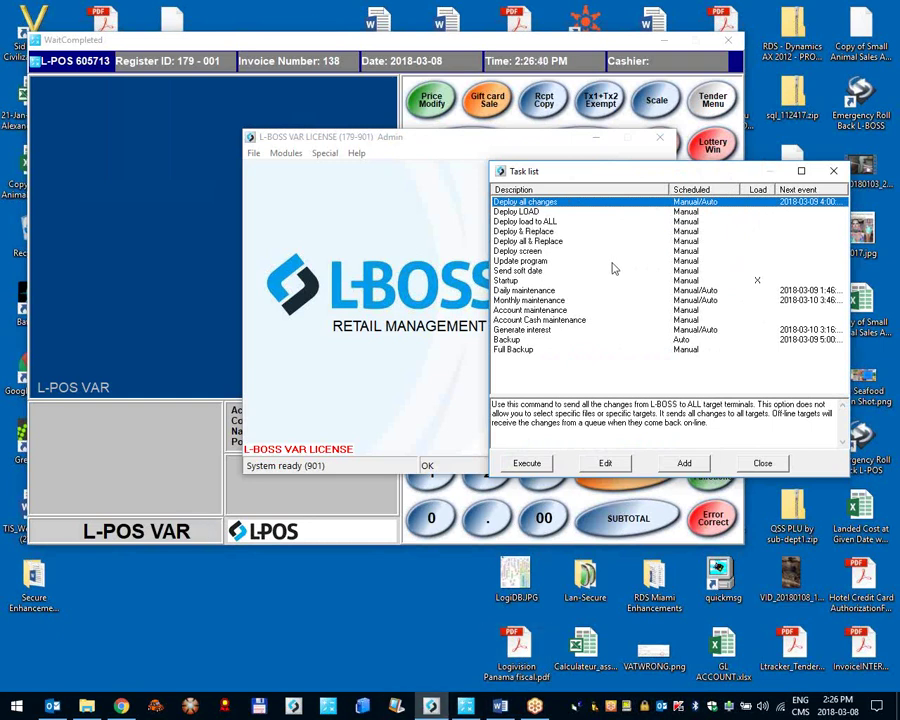
left_click_drag(424, 139, 336, 141)
left_click(760, 458)
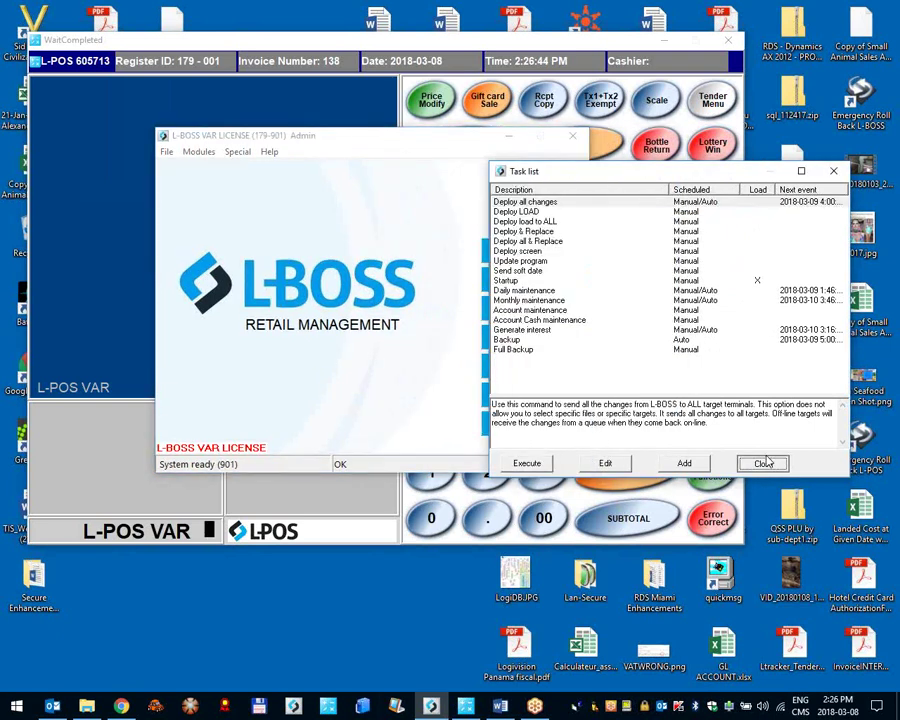
left_click(762, 463)
left_click(75, 193)
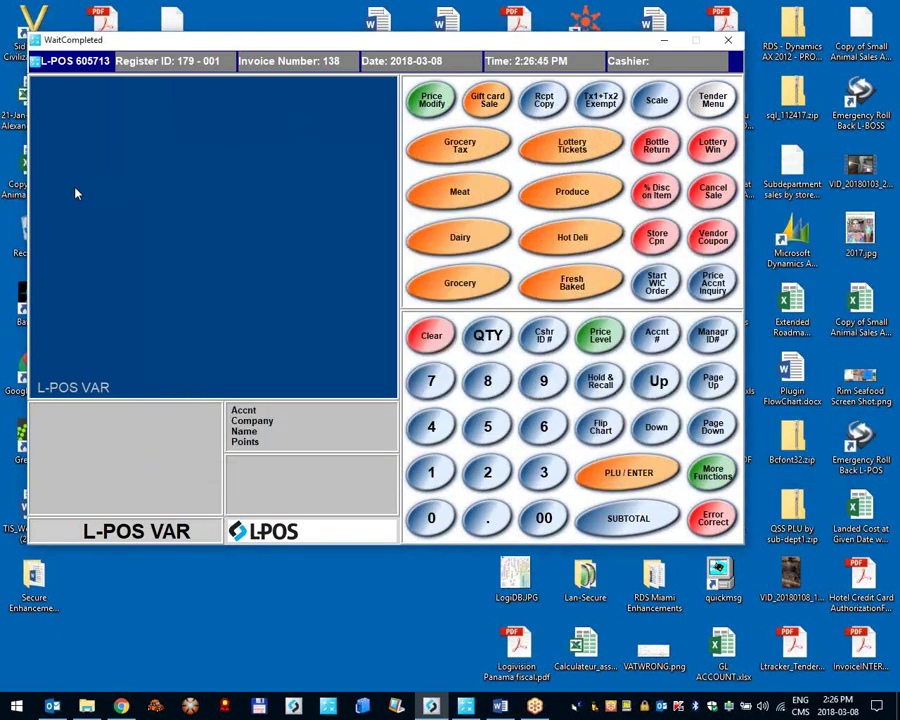
Step: Sign in as cashier with operator number and password, and answer 0-NO to the soft-date prompt
left_click(434, 388)
left_click(540, 337)
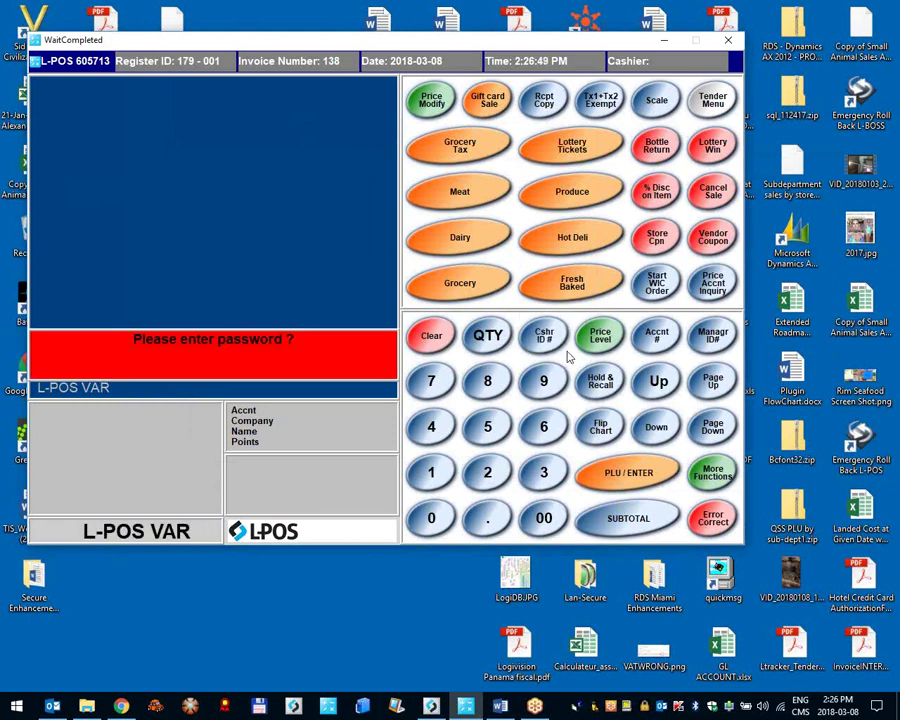
type("#####")
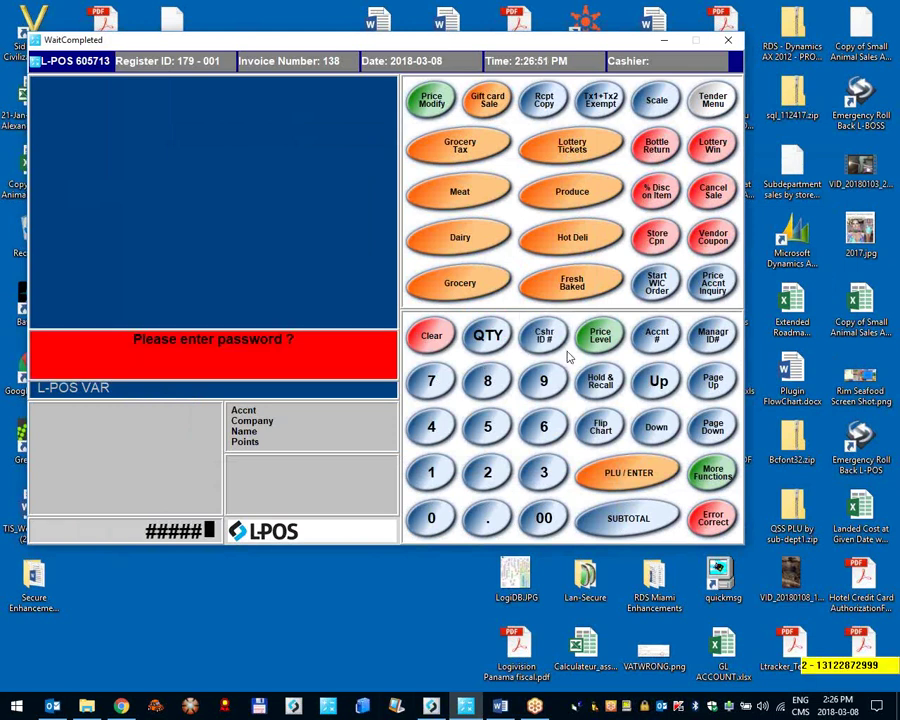
key("Return")
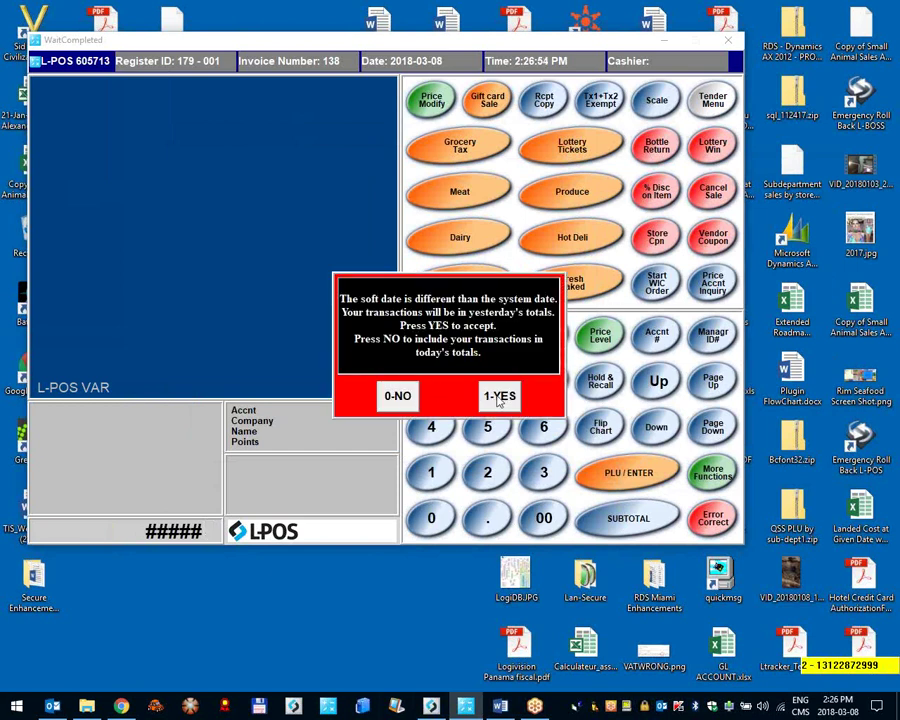
left_click(406, 400)
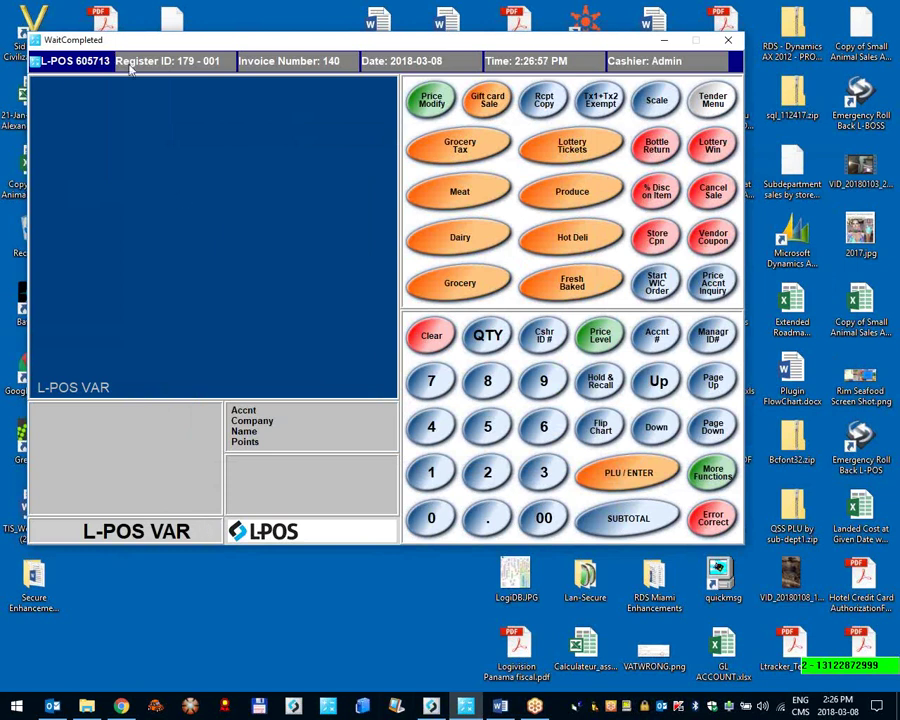
Step: Open System settings from the Set-up menu, showing store The Store, number 179, terminal 001
right_click(71, 66)
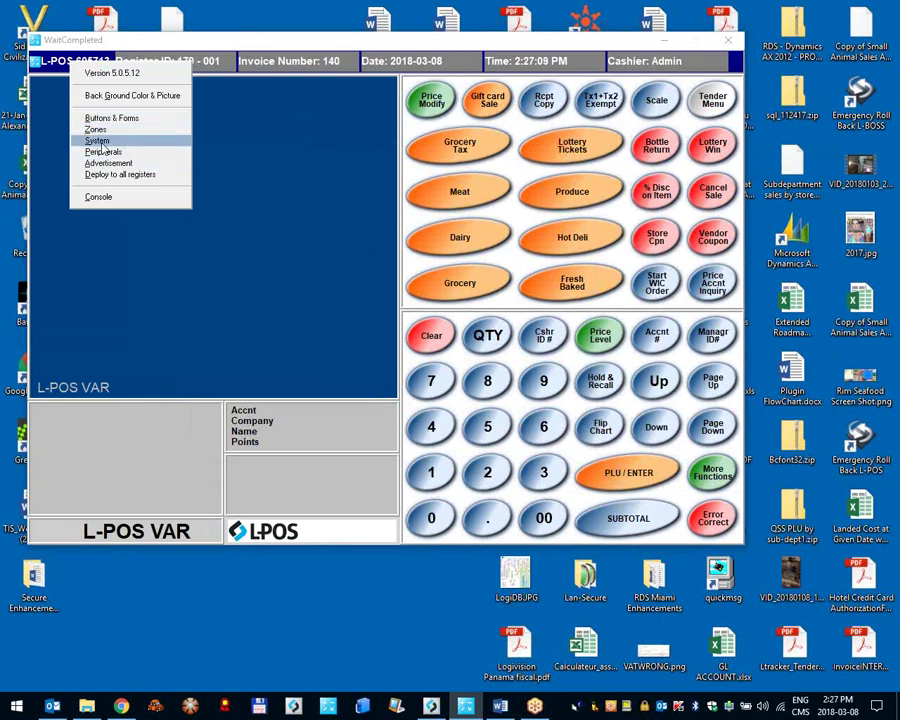
left_click(100, 142)
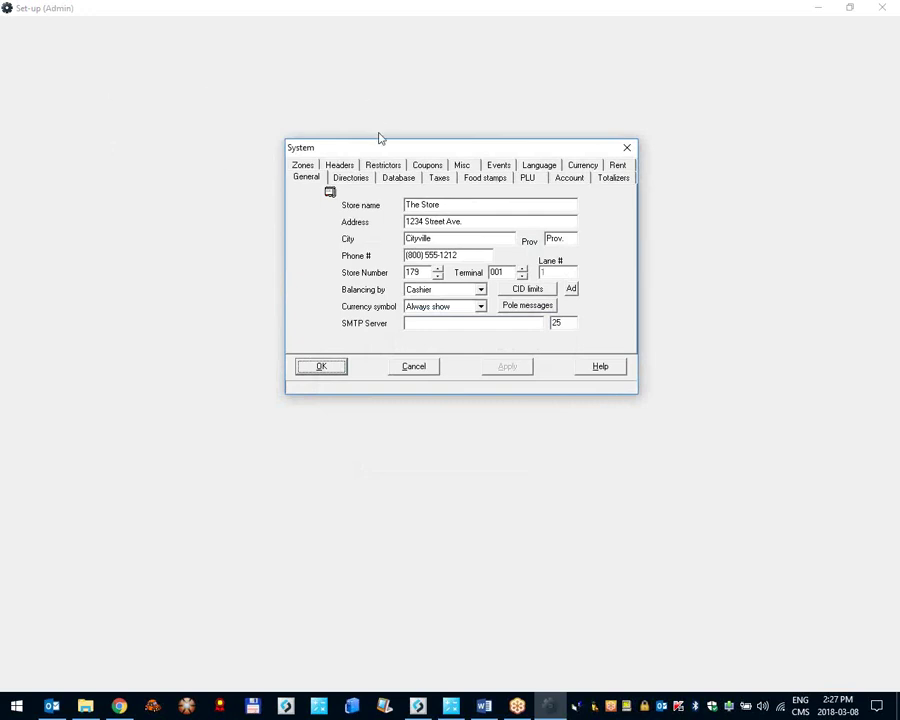
Step: Open the Pole messages editor listing the Welcome, Closed and Training messages
left_click(310, 179)
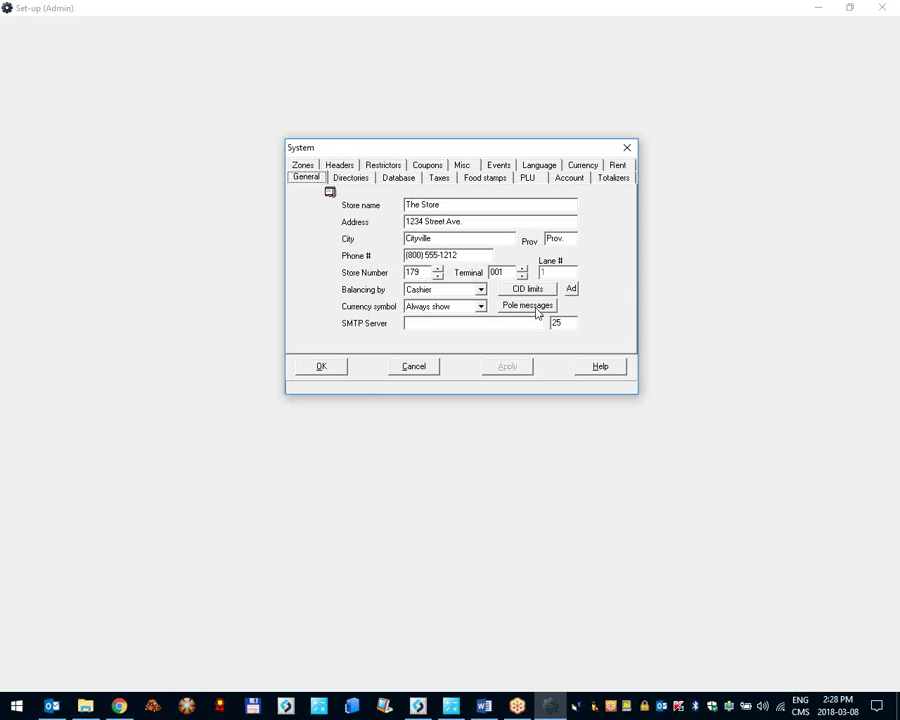
left_click(537, 311)
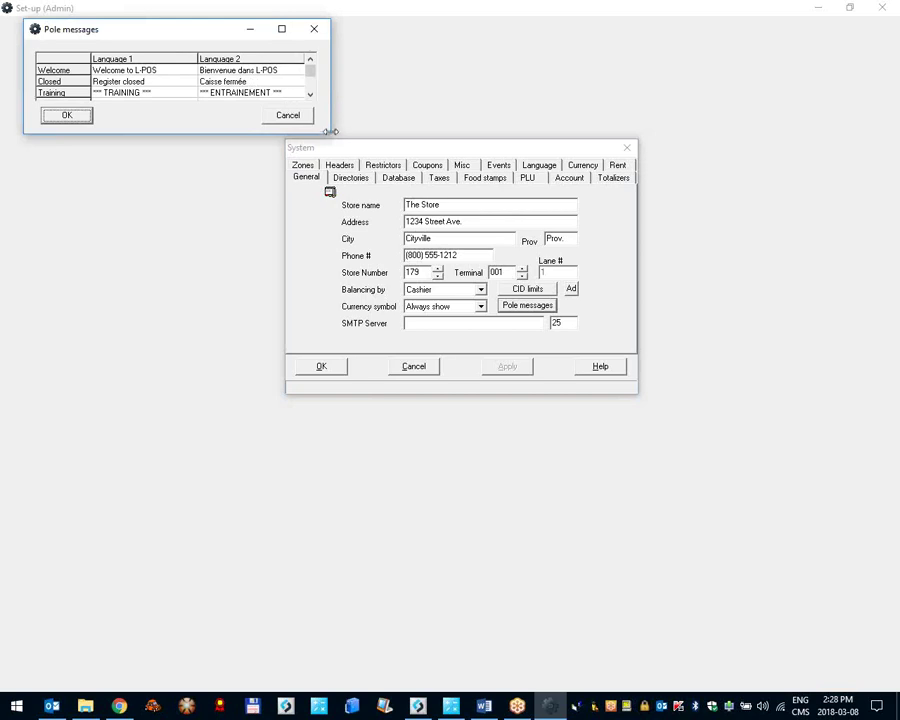
Step: Enlarge the Pole messages window through Custom 29 and review the Welcome, Register closed and Training rows
left_click_drag(329, 135, 499, 503)
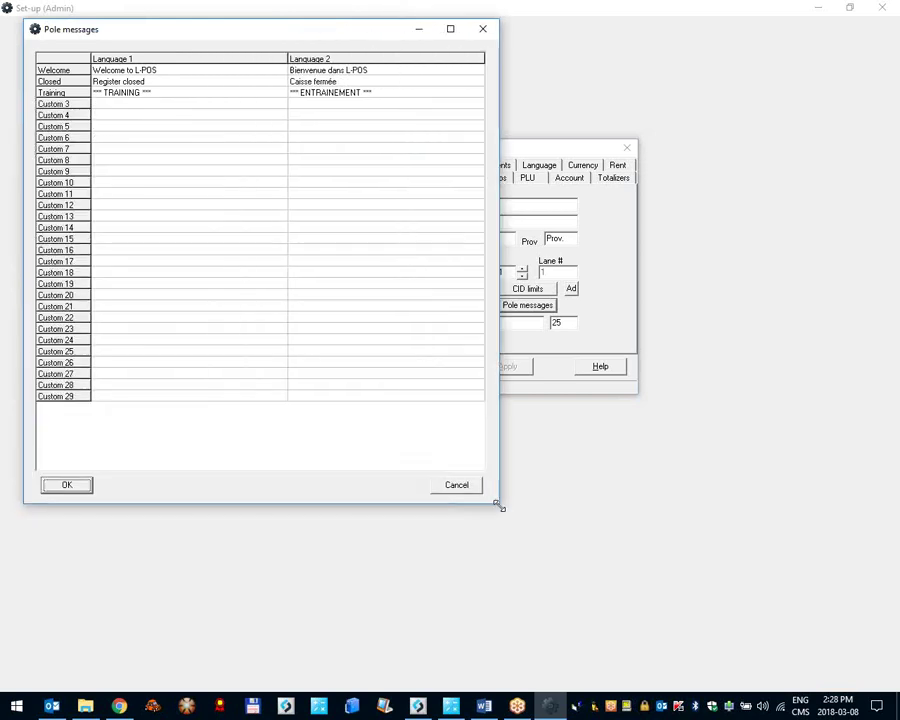
left_click(177, 69)
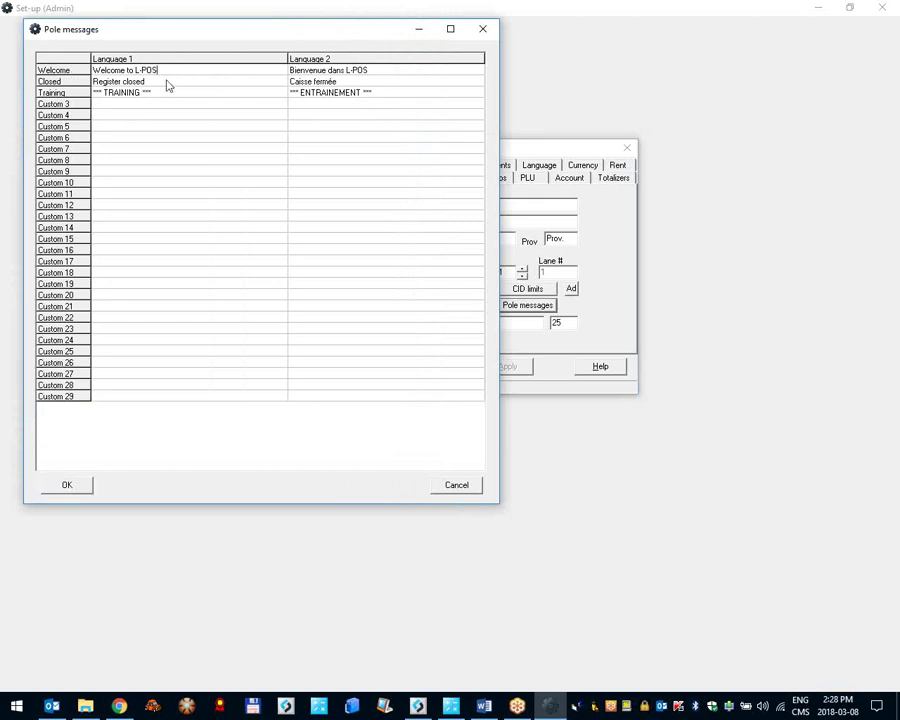
left_click(161, 81)
left_click(168, 93)
left_click(163, 83)
left_click(167, 74)
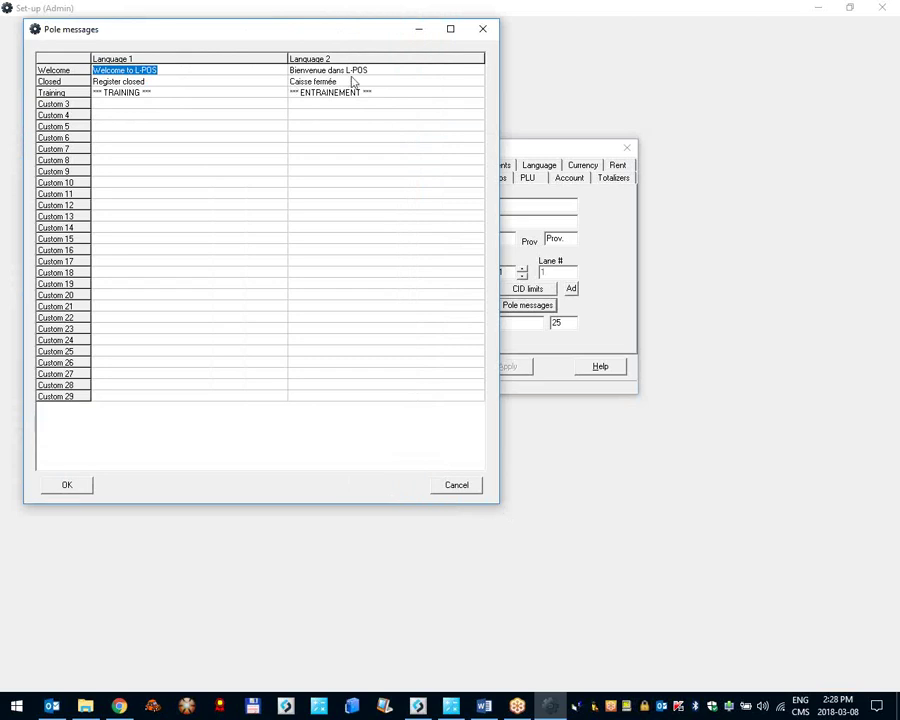
Step: Compare the English 'Welcome to L-POS' and French 'Bienvenue dans L-POS' messages
left_click(384, 70)
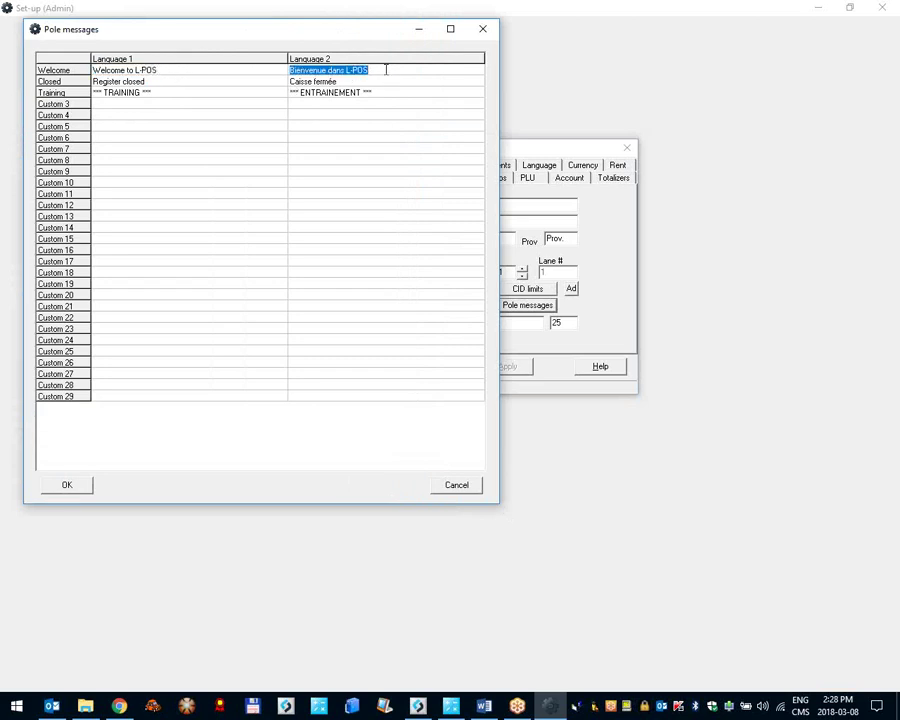
left_click(194, 75)
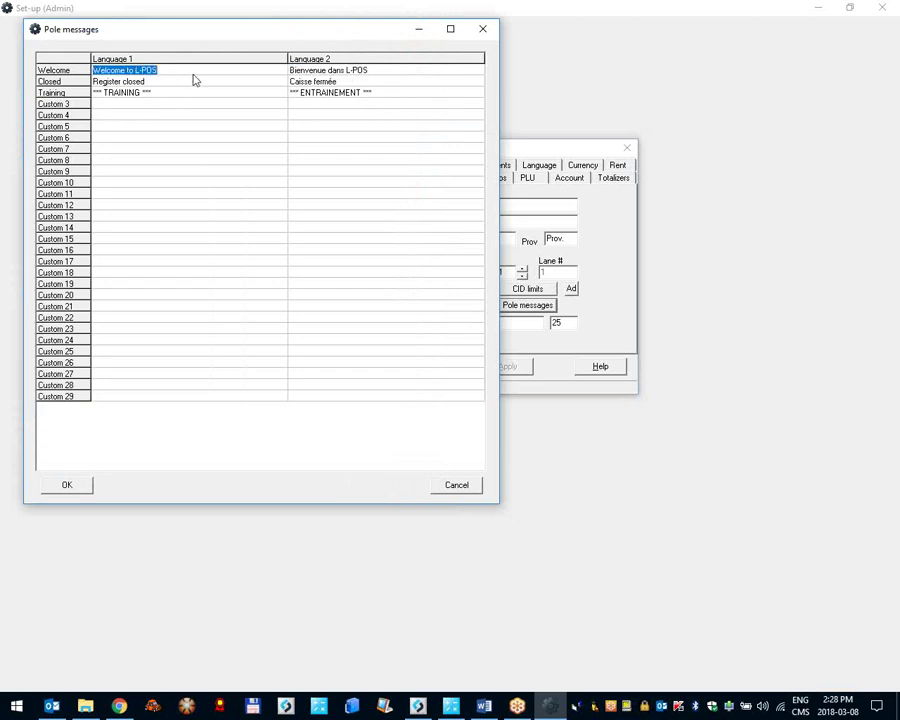
left_click(377, 74)
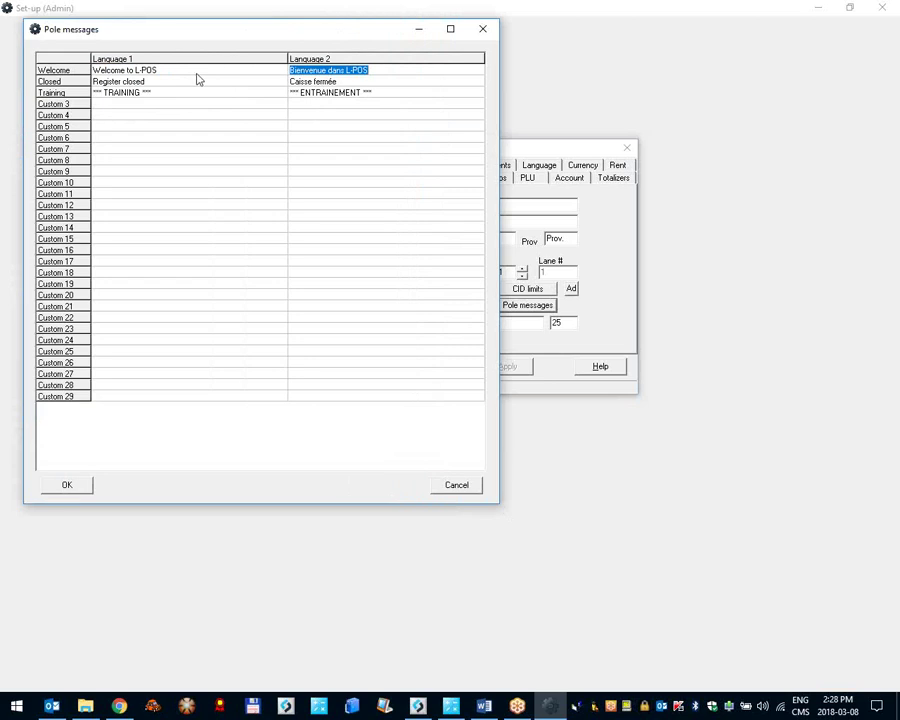
left_click(196, 72)
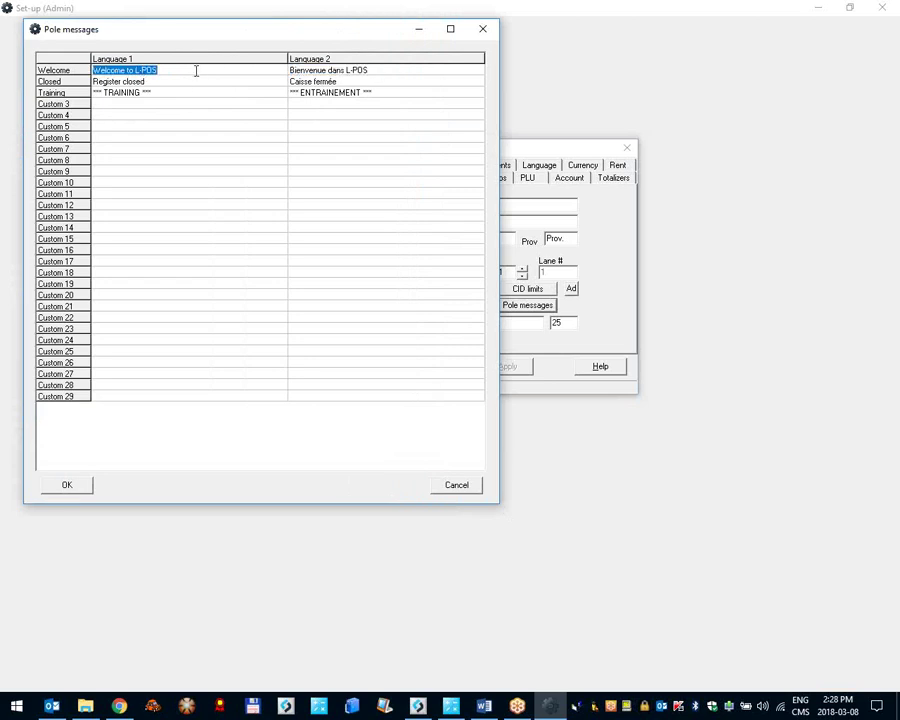
left_click(196, 71)
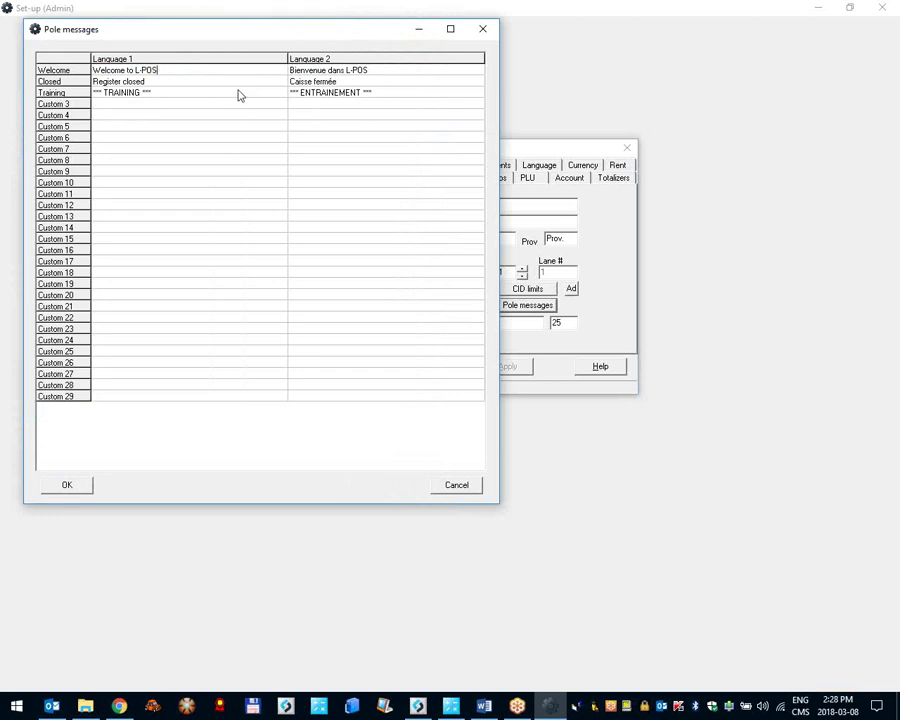
Step: Enter CONGRATULATIONS!!! as Custom 5 Language 1 text, then move to its Language 2 cell
left_click(177, 82)
left_click(174, 81)
left_click(193, 93)
left_click(121, 105)
type("CONGRATULATIONS!!!")
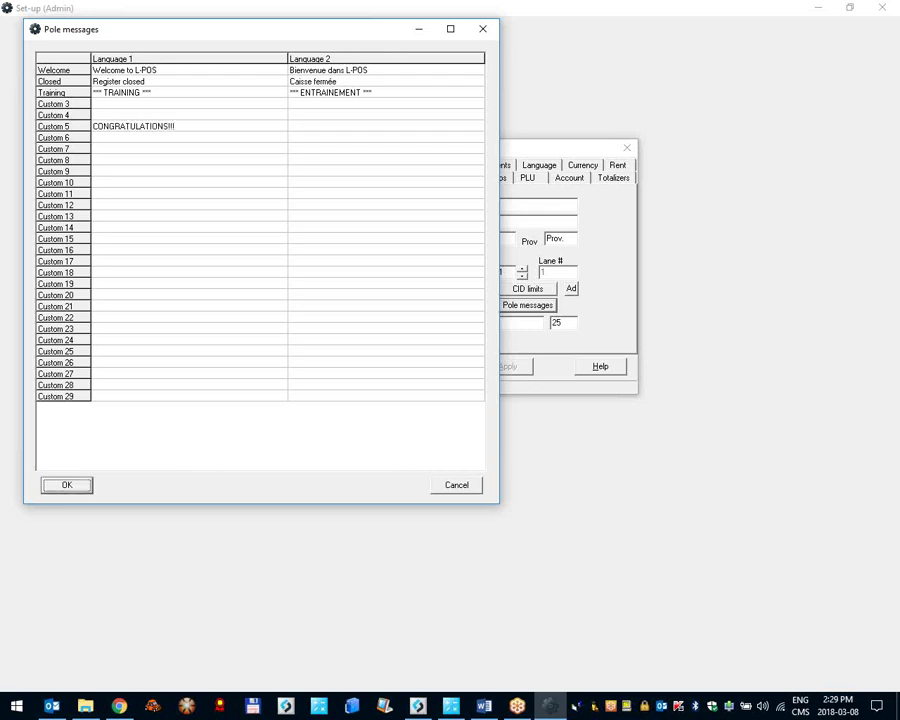
left_click(327, 126)
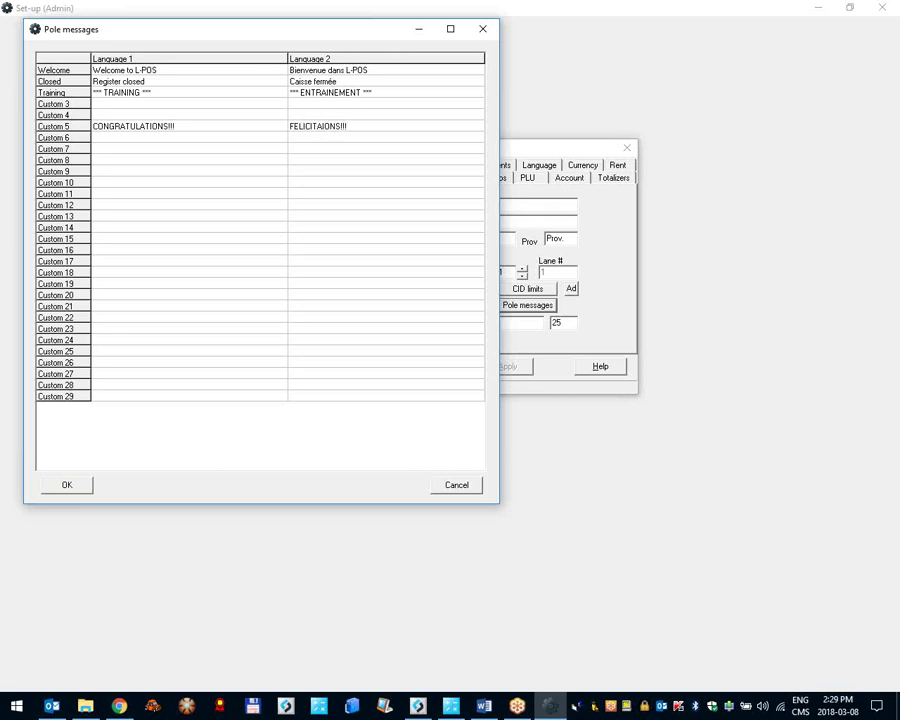
Step: Confirm the pole messages and System set-up with OK, then bring up the L-POS menu
left_click(84, 483)
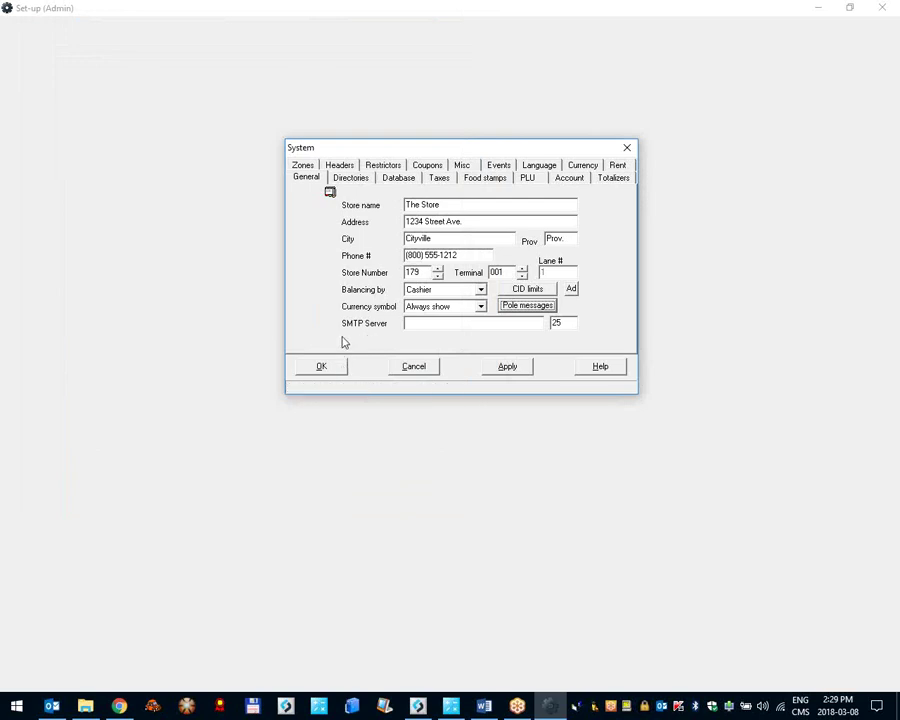
left_click(326, 367)
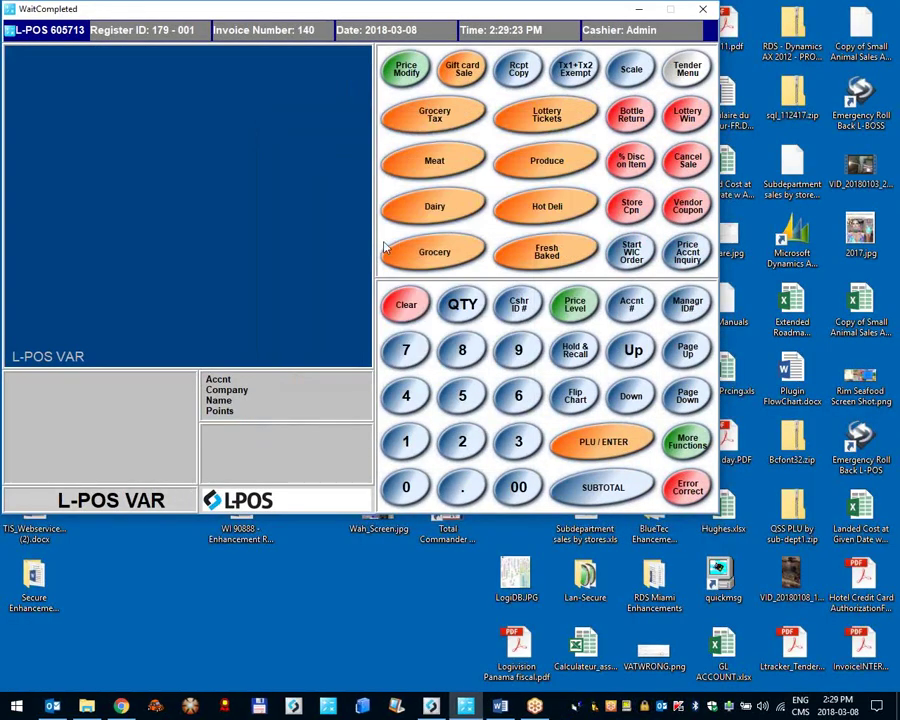
left_click(66, 32)
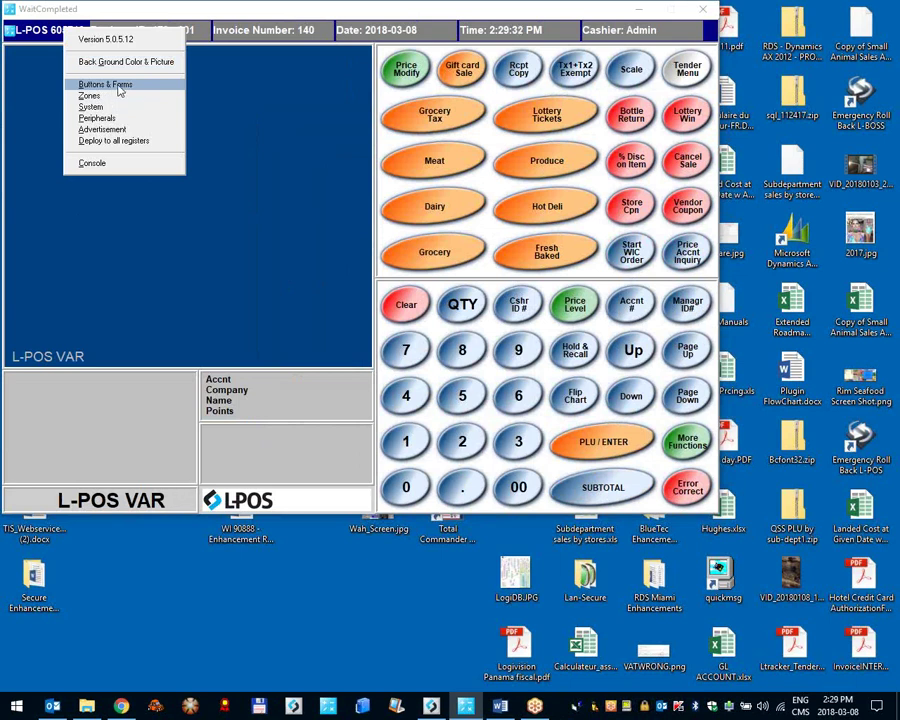
Step: In Buttons & Forms, find the Lottery Win button and show its function properties
left_click(130, 87)
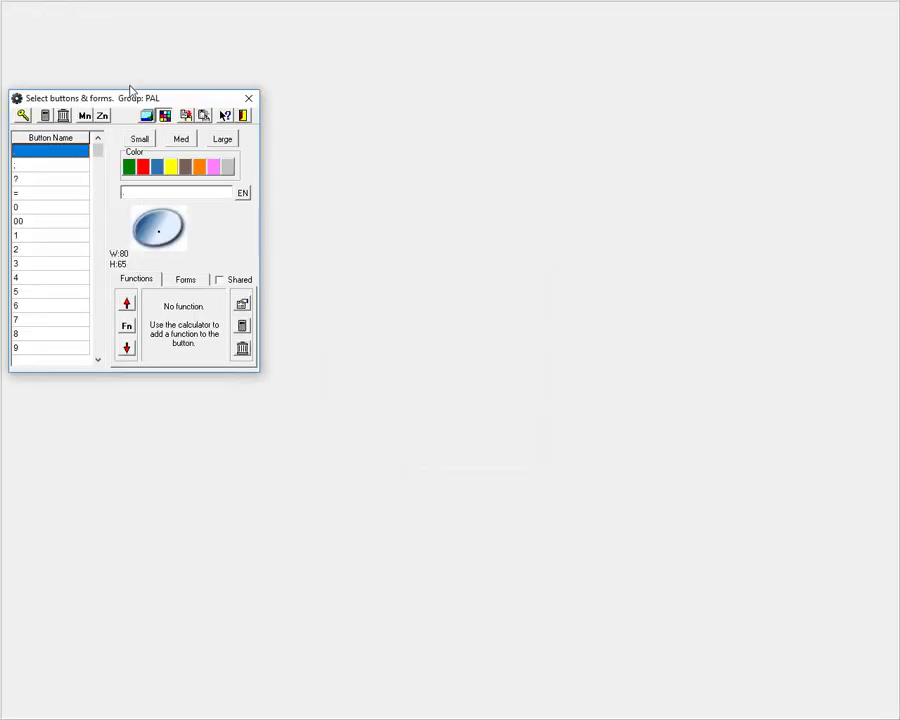
key("Down")
key("Down")
key("Down")
key("Down")
key("Down")
key("Down")
key("Down")
key("Down")
key("Down")
key("Down")
key("Down")
key("Down")
key("Down")
key("Down")
key("Down")
key("Down")
key("Down")
key("Down")
key("Down")
key("Down")
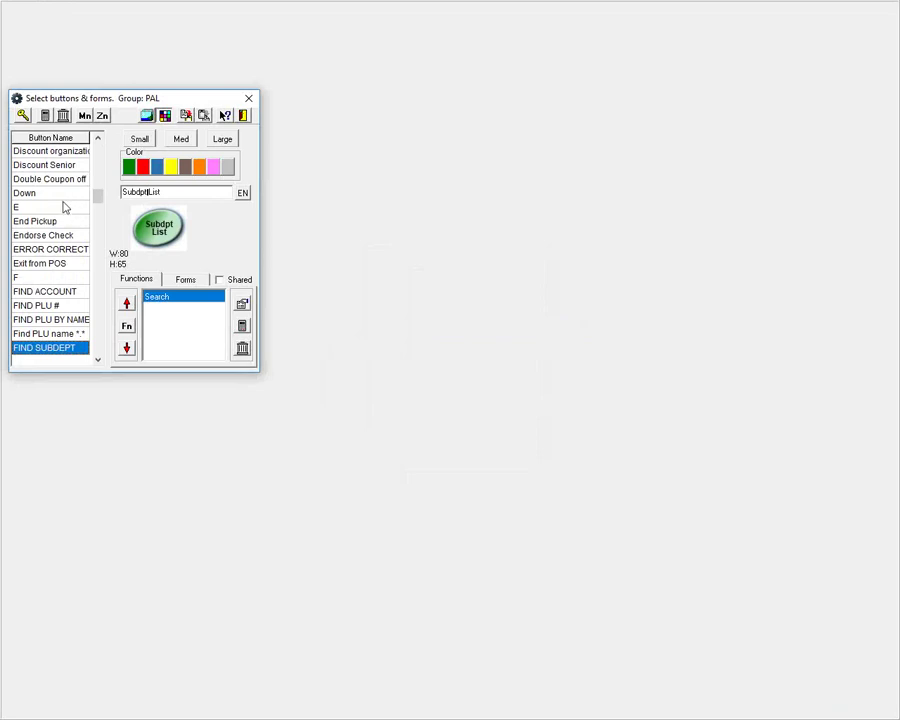
key("Up")
key("Up")
key("Up")
key("Up")
key("Up")
key("Up")
key("Up")
key("Up")
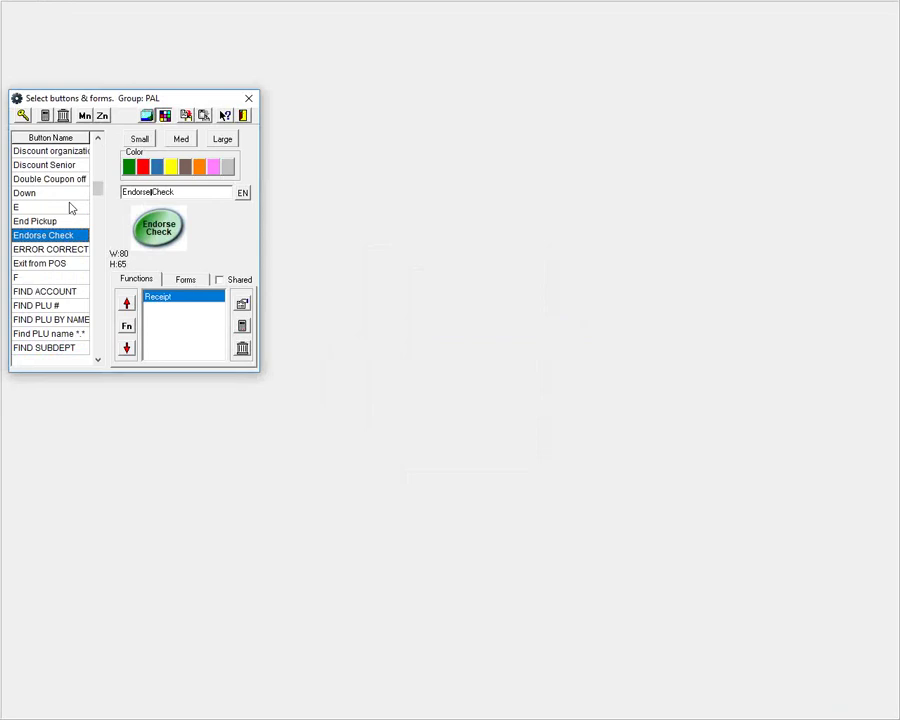
key("l")
key("o")
key("t")
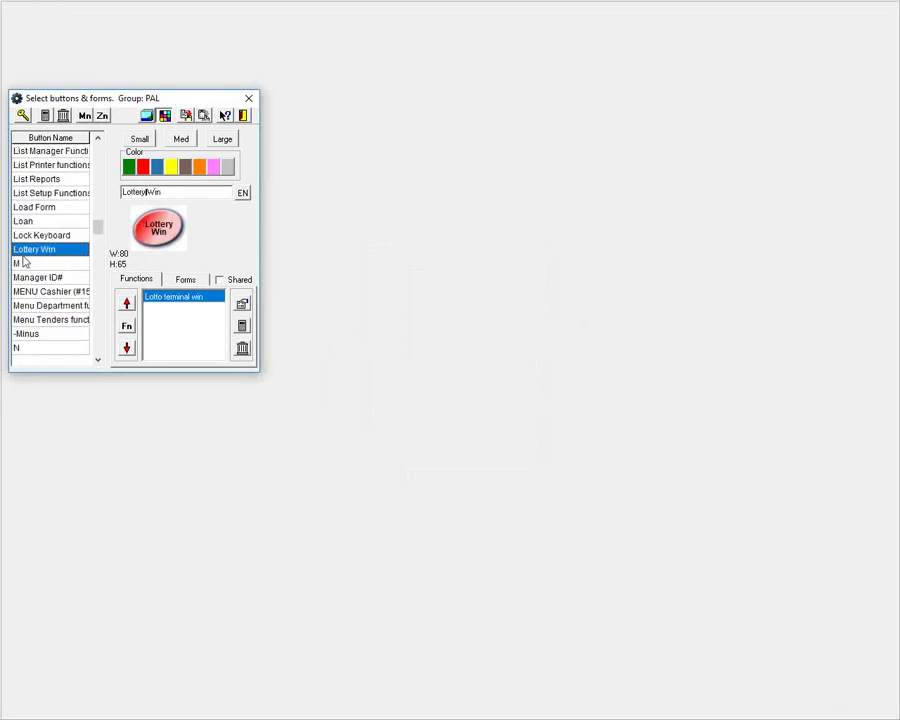
left_click(243, 305)
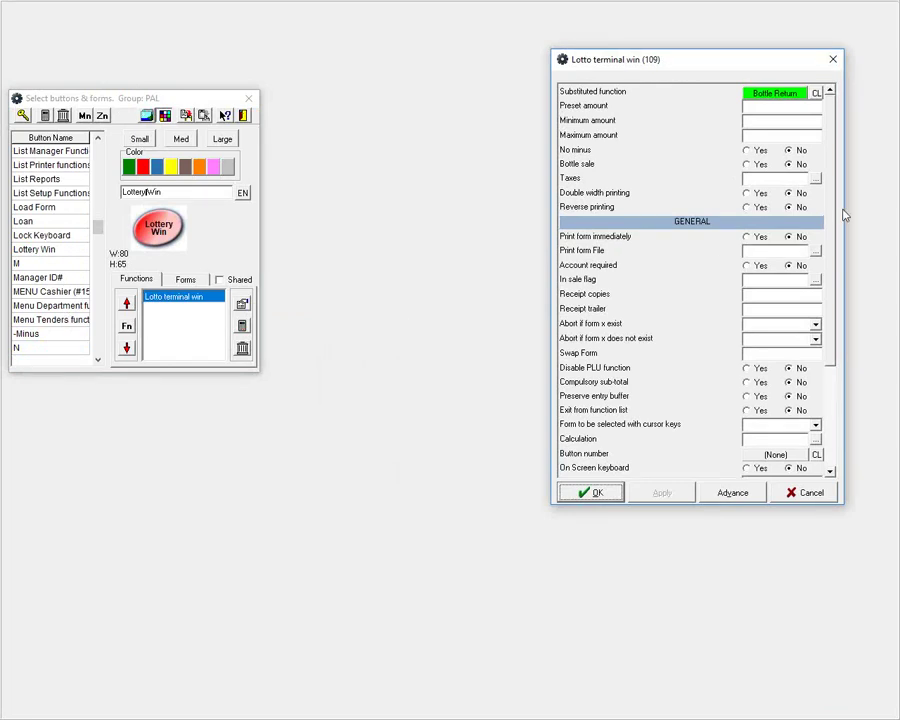
Step: Browse the Loan, Keybd Lev 2 and Layaway button properties, then return to Lottery Win
left_click_drag(834, 215, 835, 262)
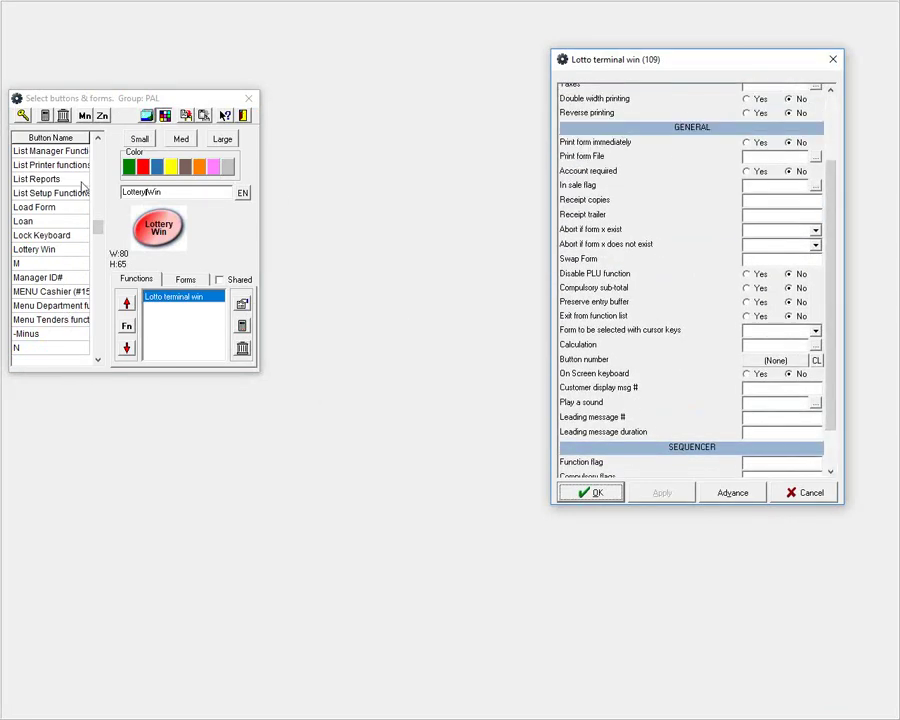
left_click(66, 222)
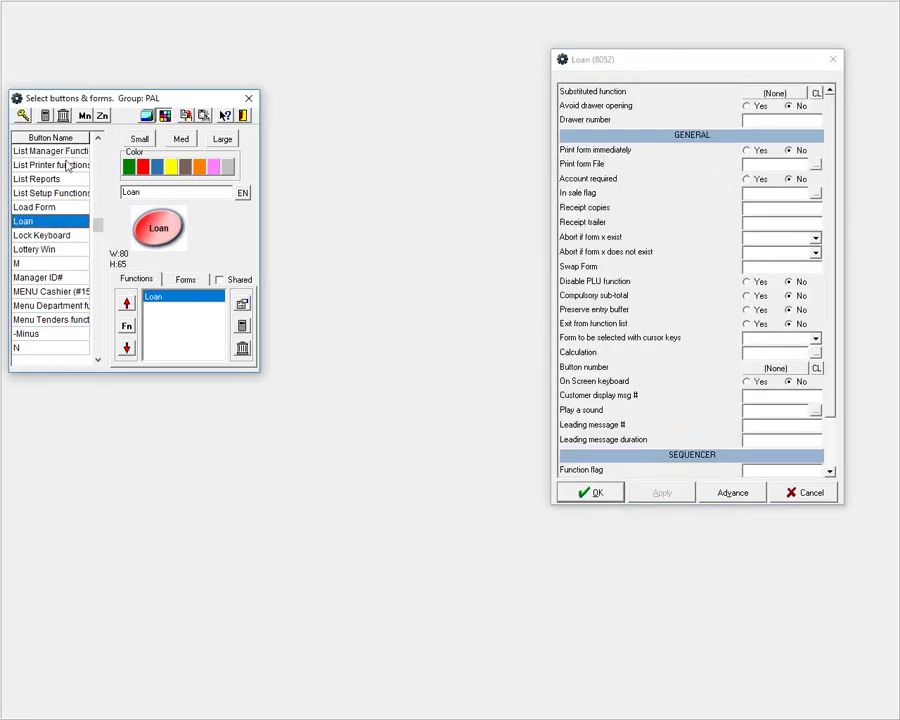
scroll(67, 165, "up", 3)
left_click(85, 150)
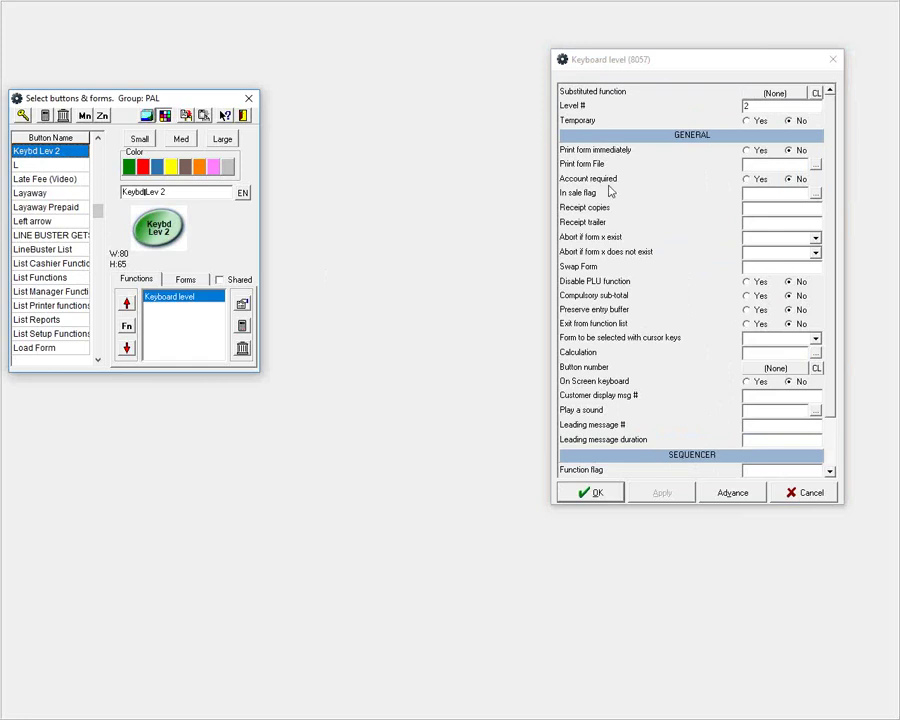
left_click(58, 194)
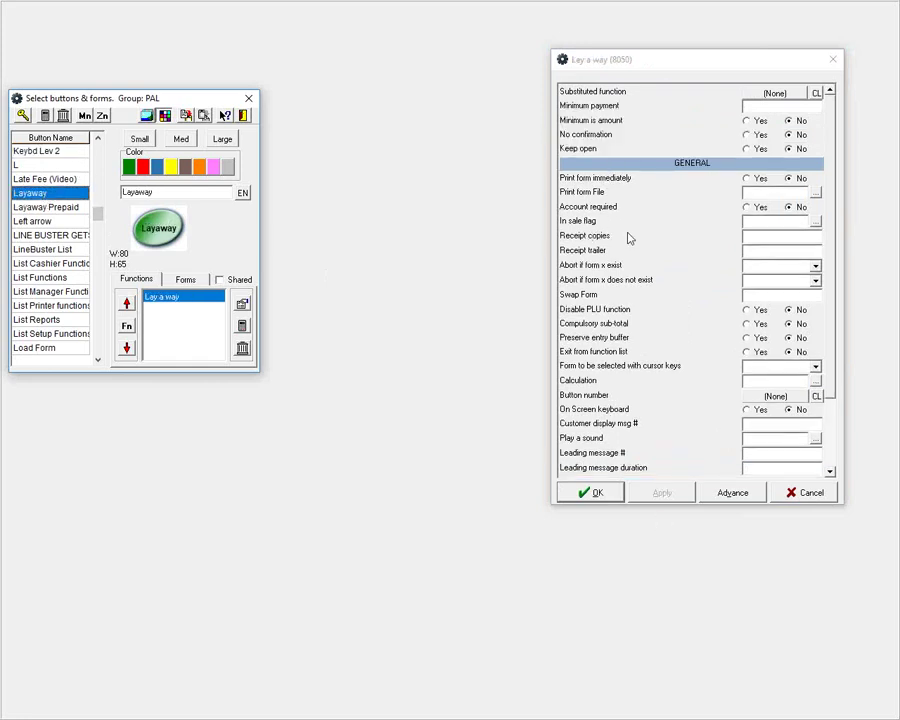
left_click(93, 358)
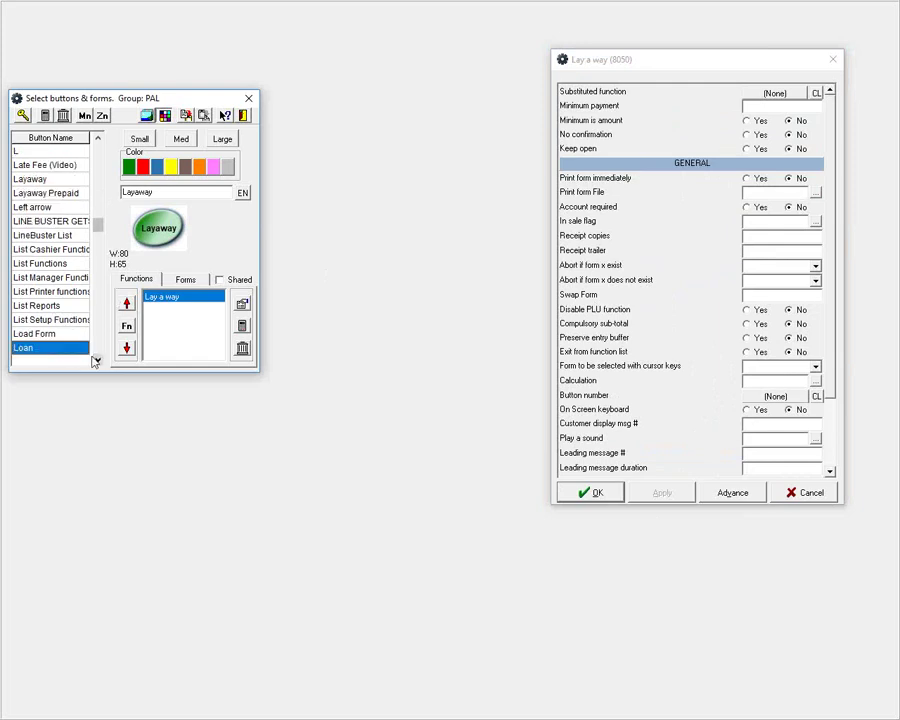
left_click(95, 358)
left_click(95, 358)
left_click(95, 358)
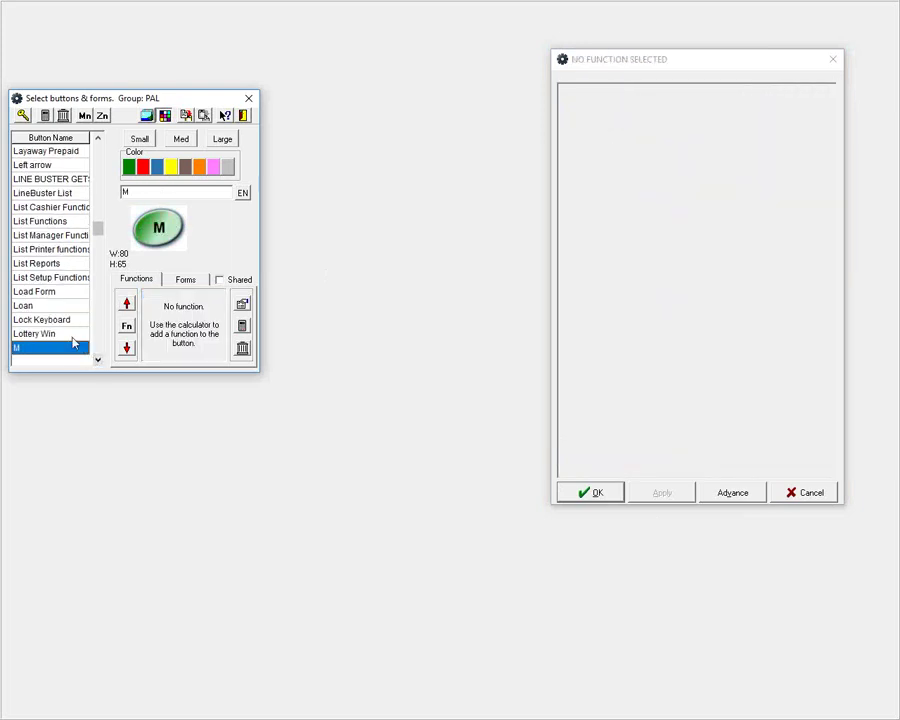
left_click(76, 336)
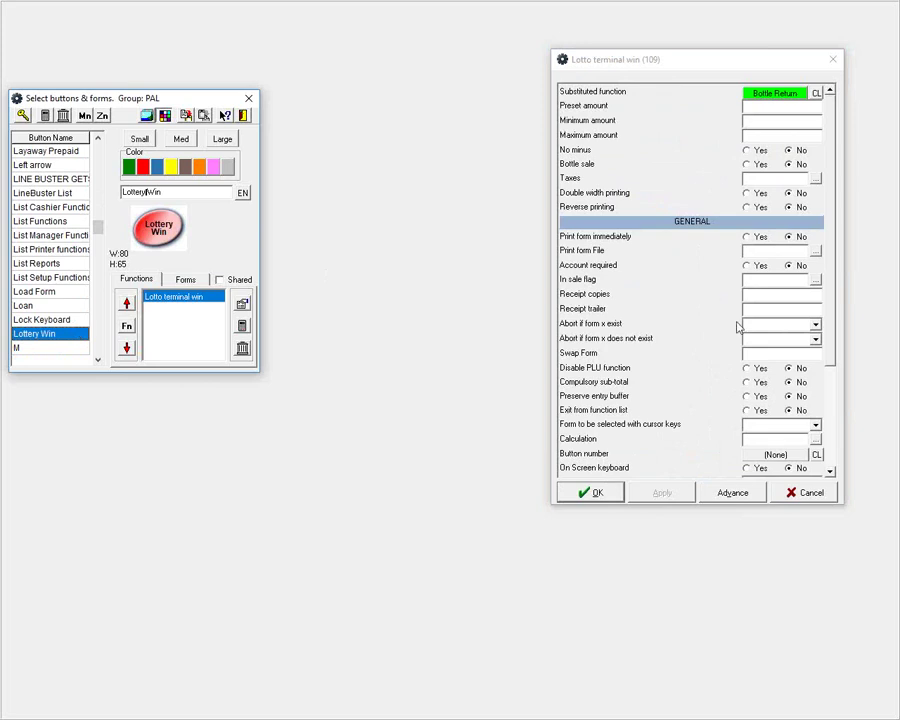
Step: Set Lotto terminal win's leading message to 5 with duration 10 and save
left_click_drag(830, 297, 835, 401)
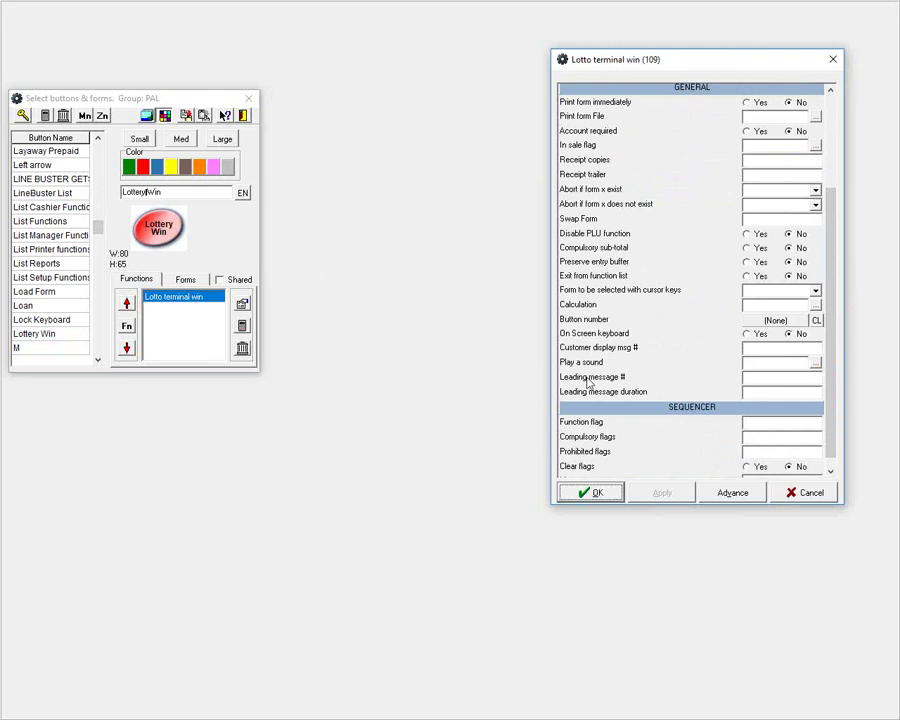
mouse_move(588, 382)
left_click(768, 376)
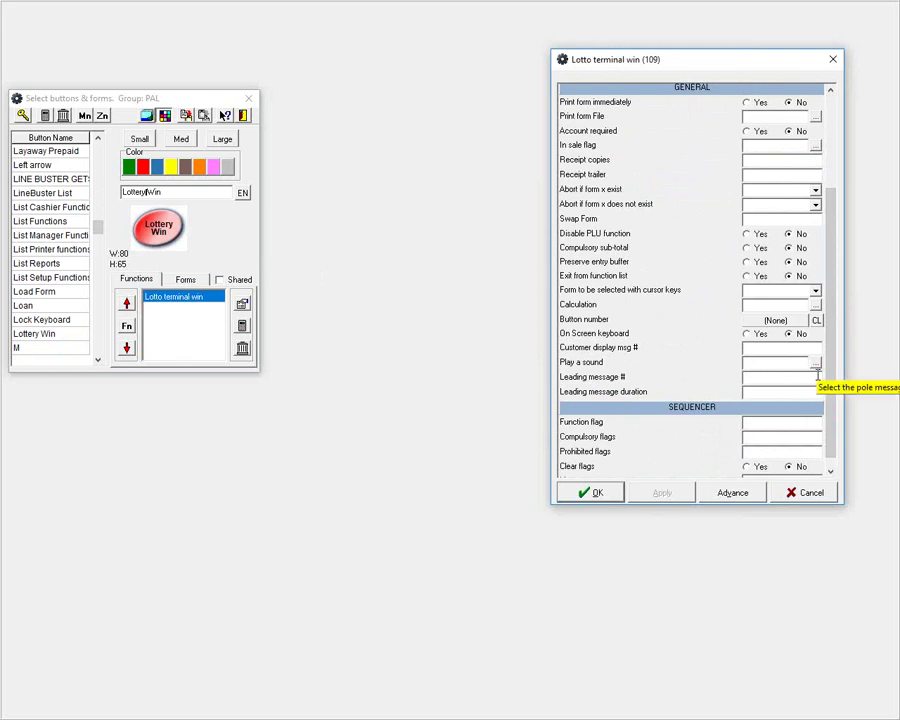
type("5")
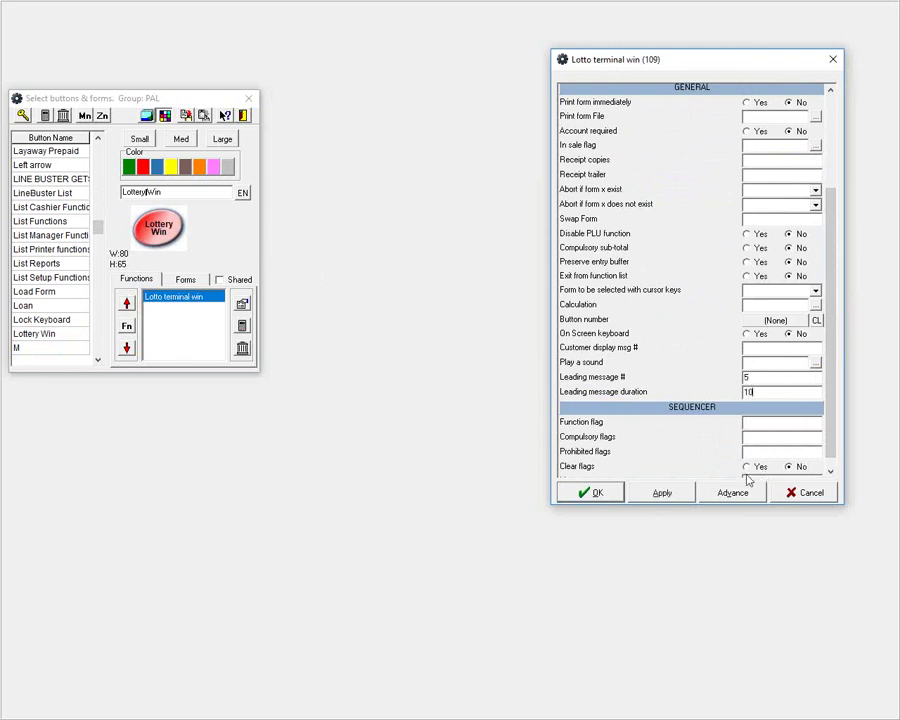
left_click(588, 493)
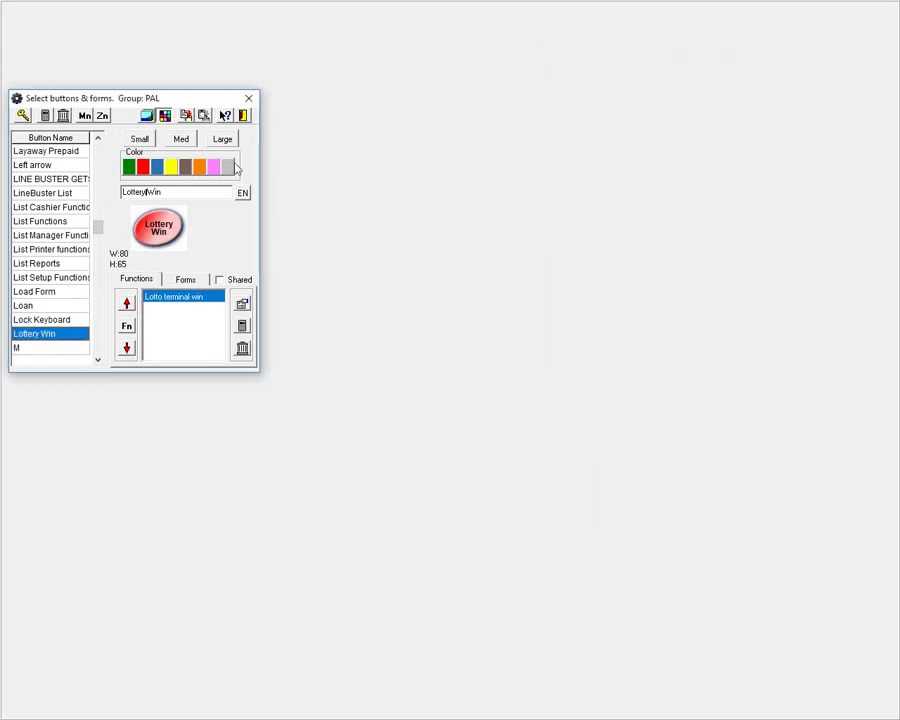
Step: Ring up a test sale and apply a $10.00 Lottery Win, displaying CONGRATULATIONS!!!
left_click(243, 115)
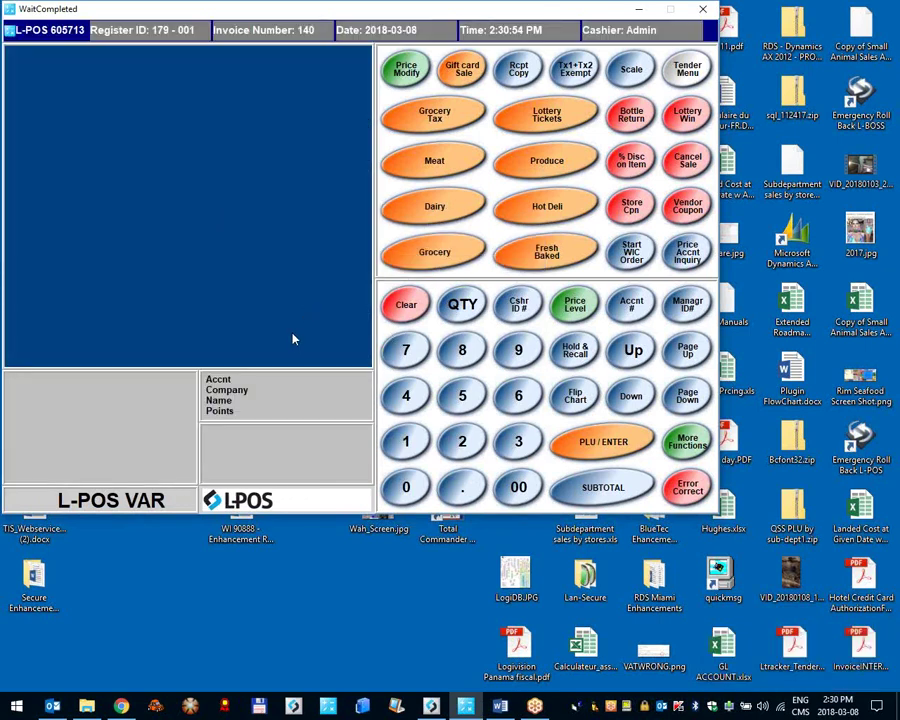
left_click_drag(308, 16, 334, 78)
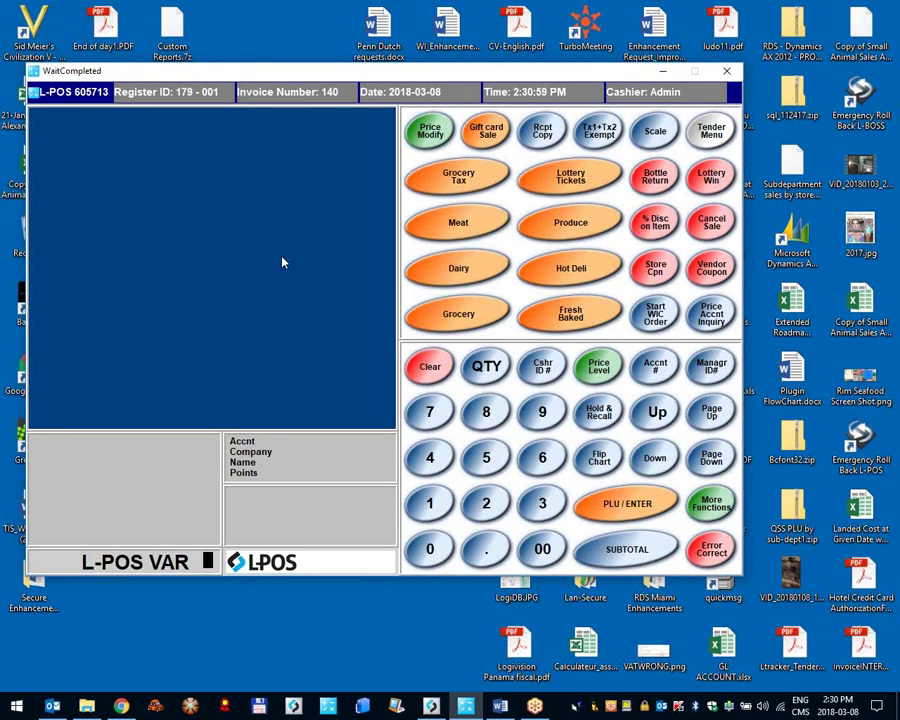
type("1")
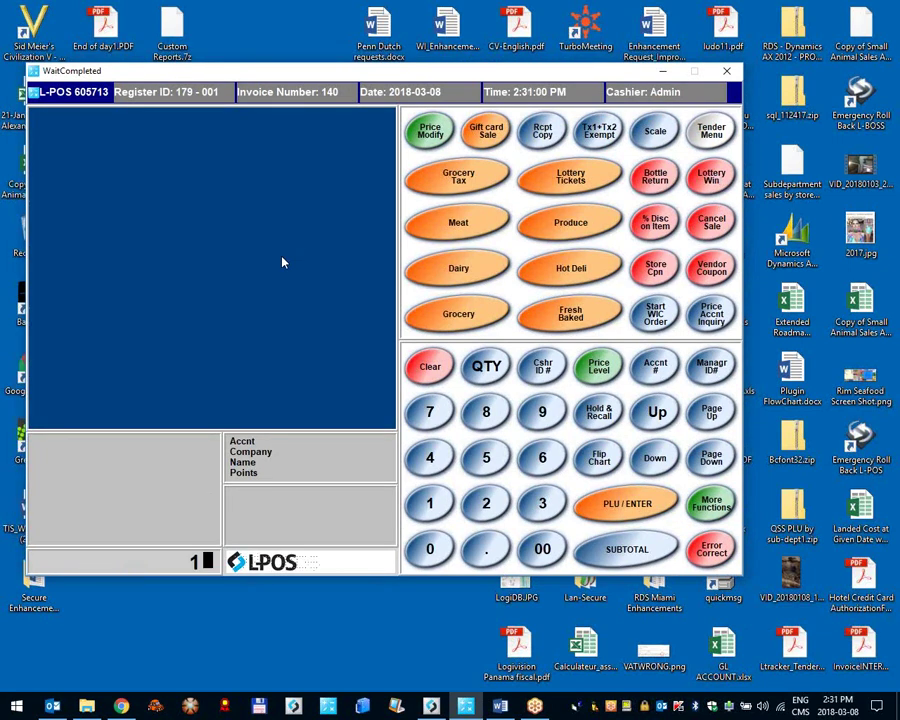
key("Return")
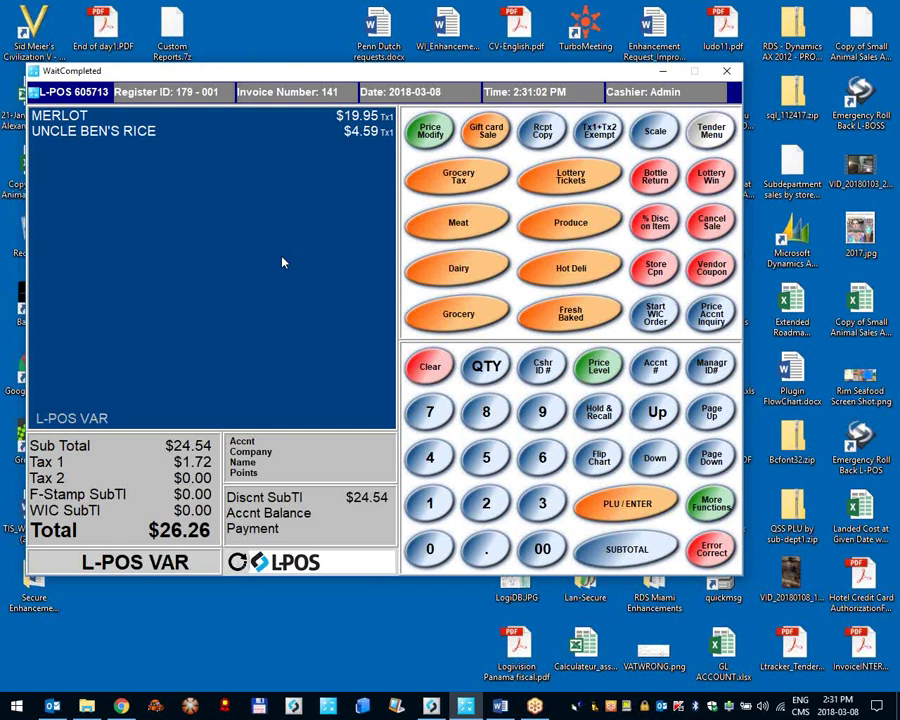
type("10.00")
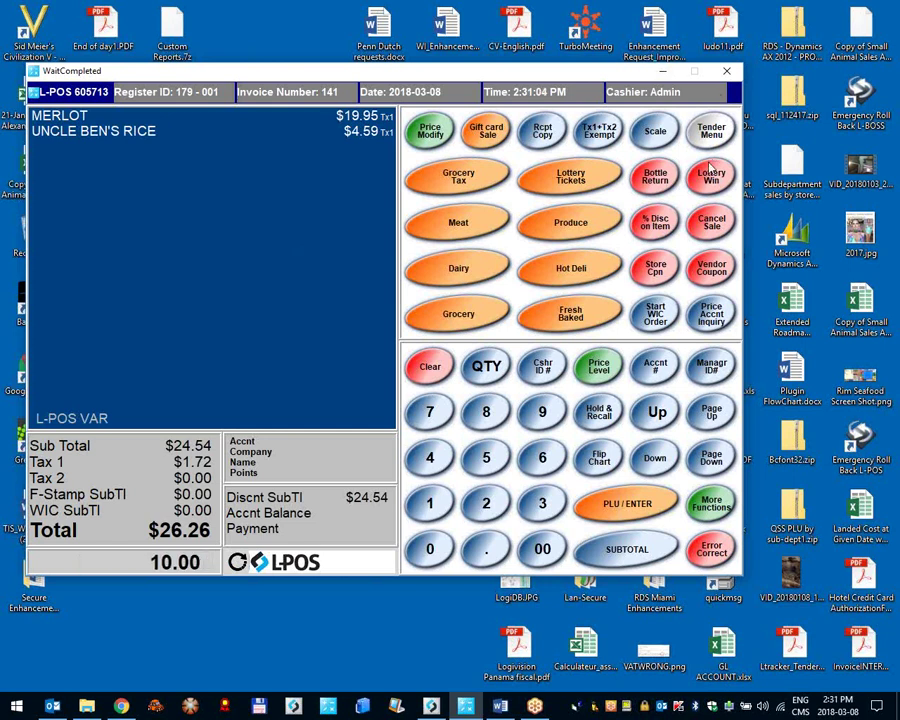
left_click(710, 170)
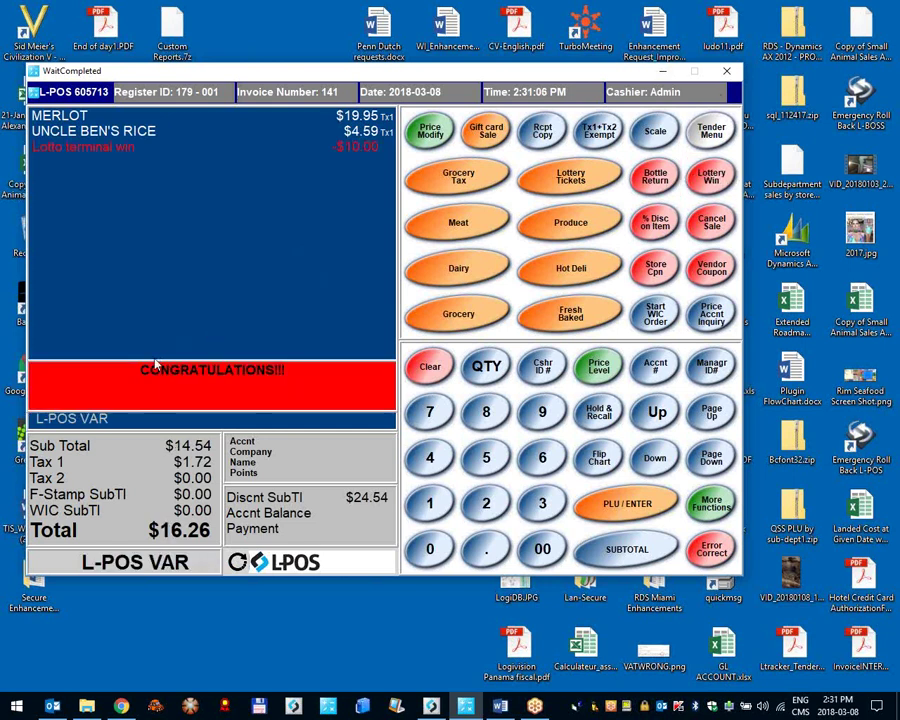
left_click_drag(140, 370, 293, 372)
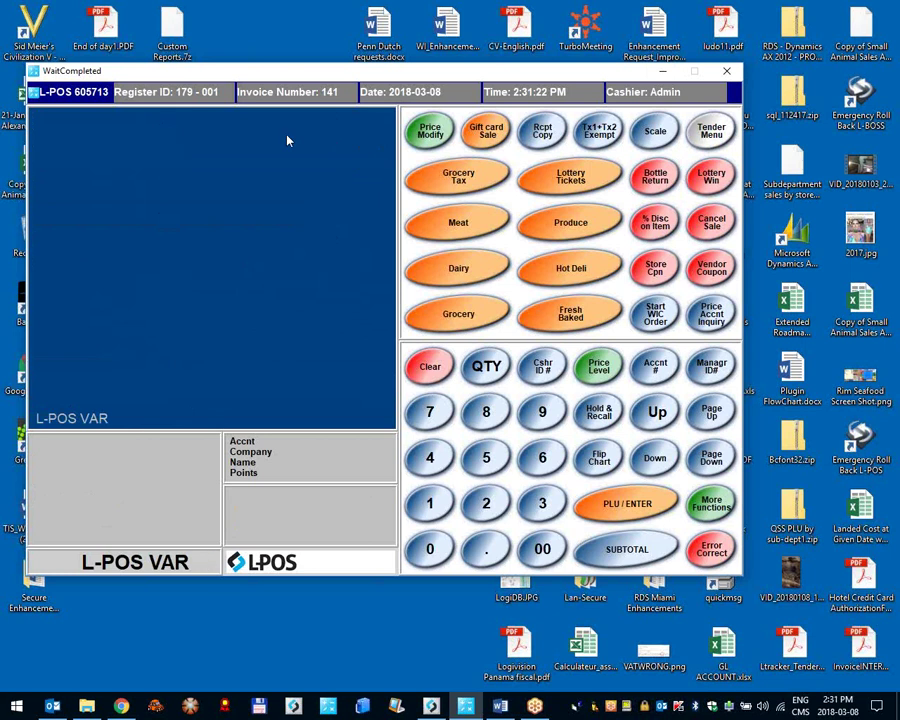
Step: Reopen System pole messages to confirm Custom 5 reads CONGRATULATIONS!!!, then close them
right_click(92, 92)
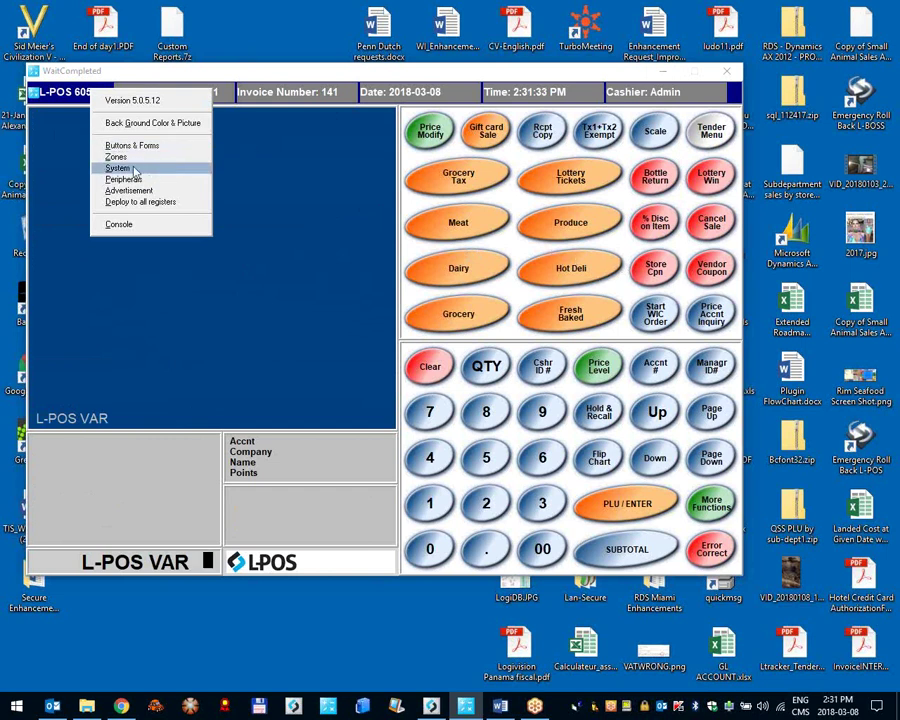
left_click(133, 170)
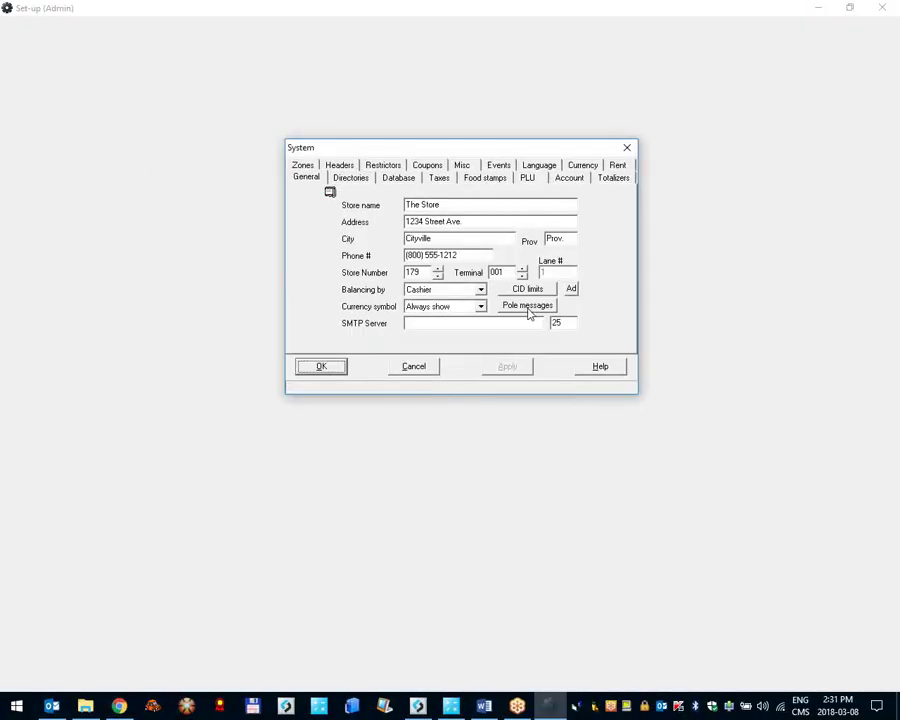
left_click(529, 310)
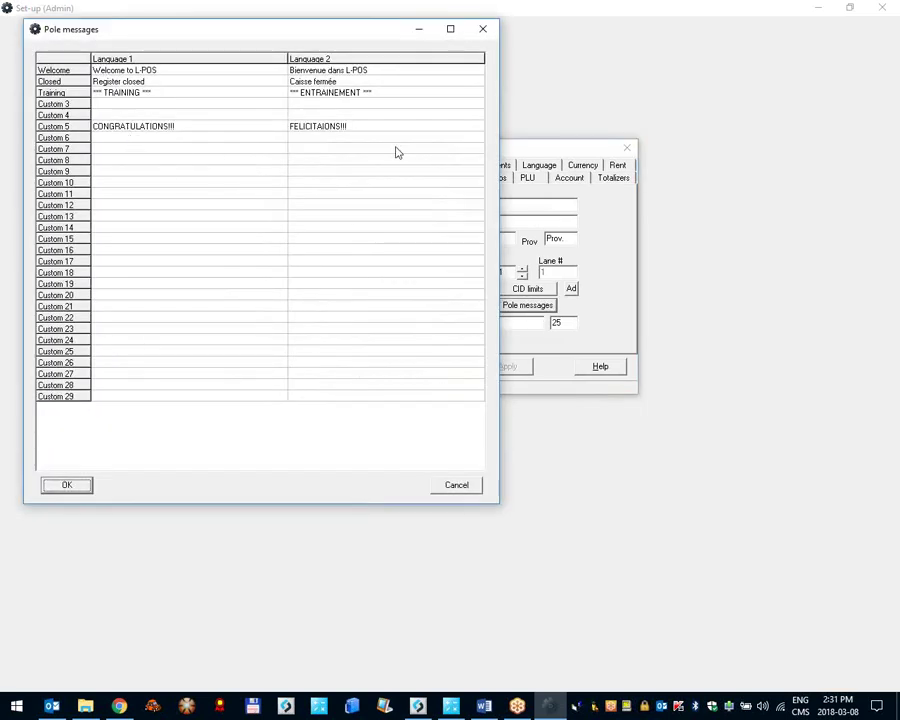
left_click(482, 29)
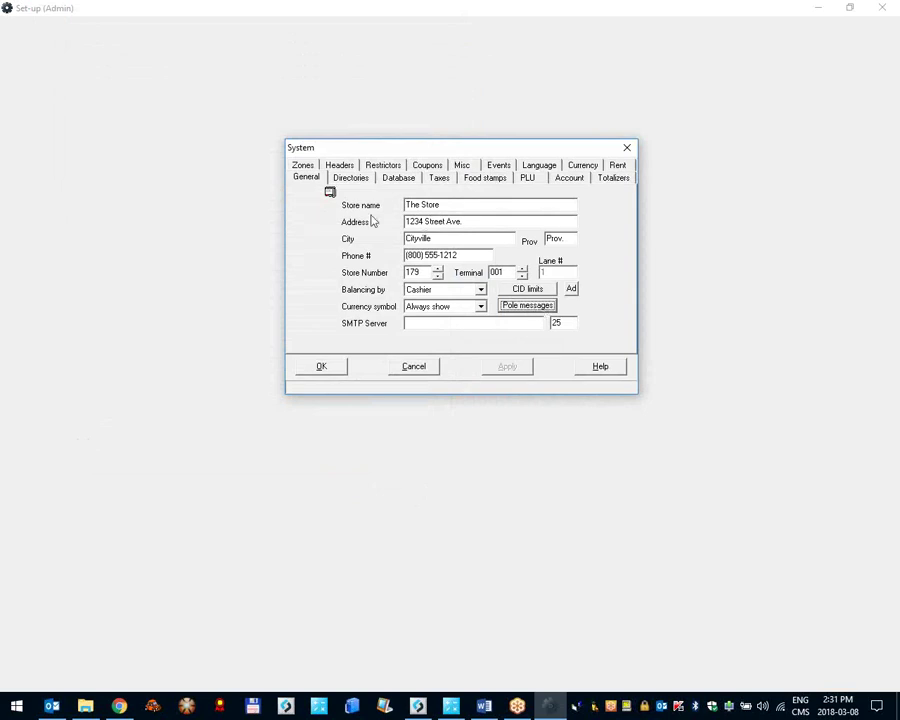
Step: Glance at the Directories tab, return to General, and bring up CID limits
left_click(358, 180)
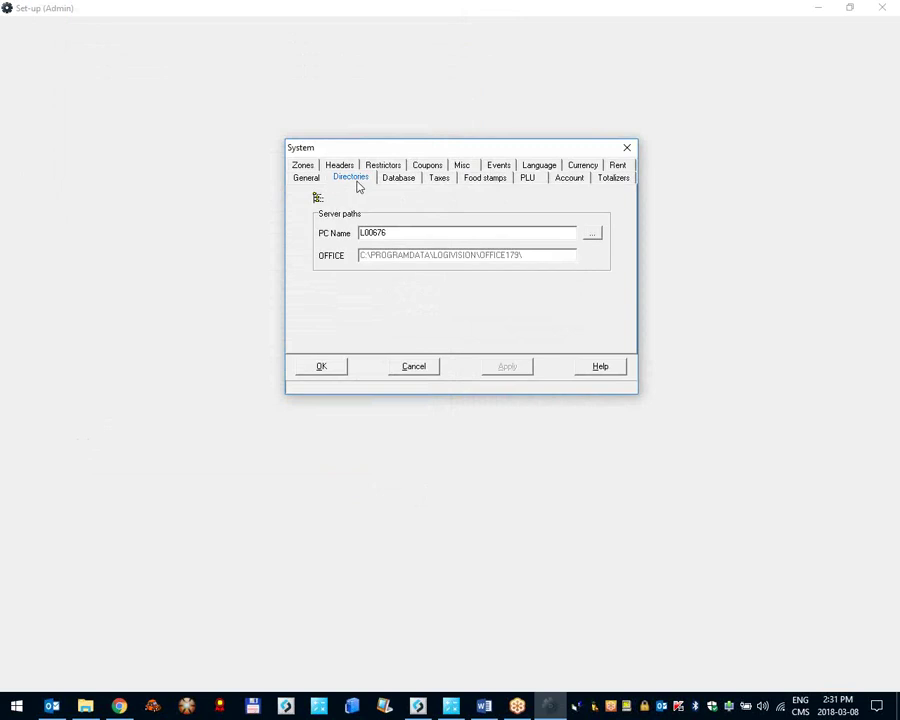
left_click(314, 181)
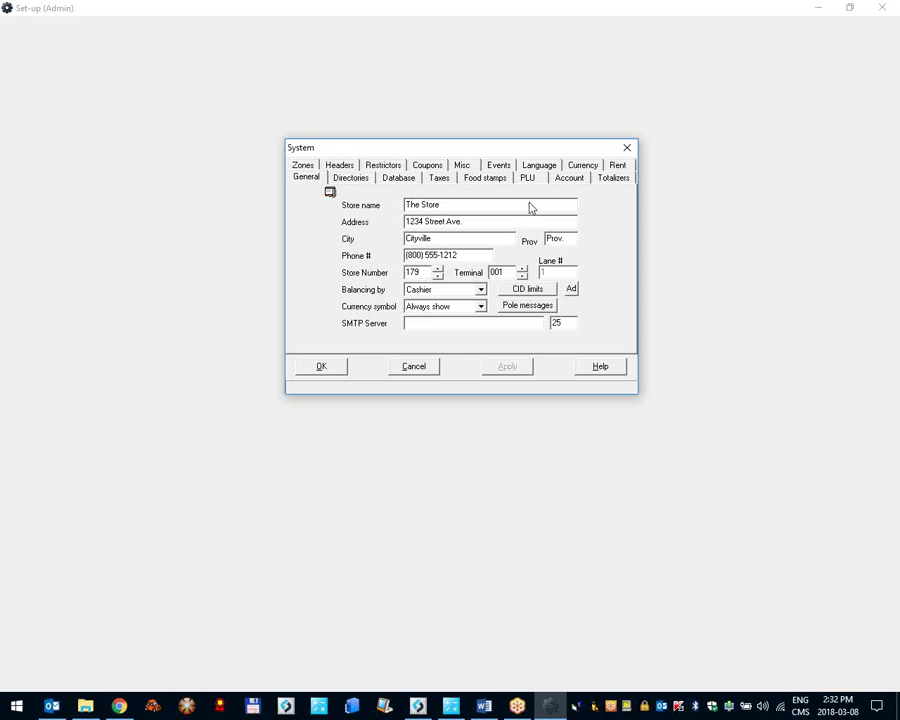
left_click(542, 291)
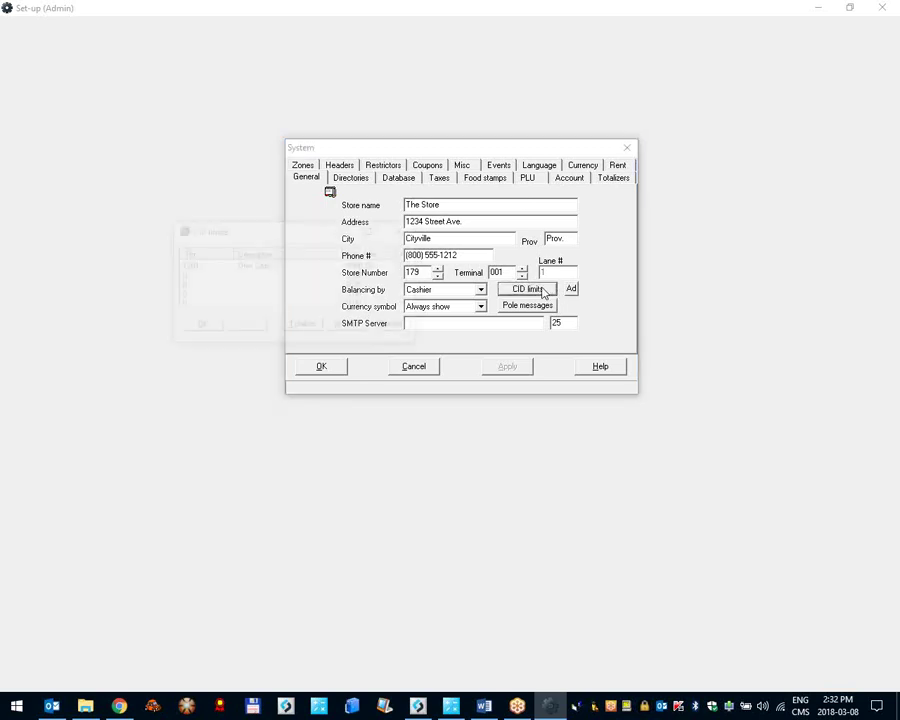
Step: Change the Drwr Cash drawer limit from 1000.00 to 500 and save the CID limits
left_click_drag(418, 344, 545, 446)
left_click(300, 270)
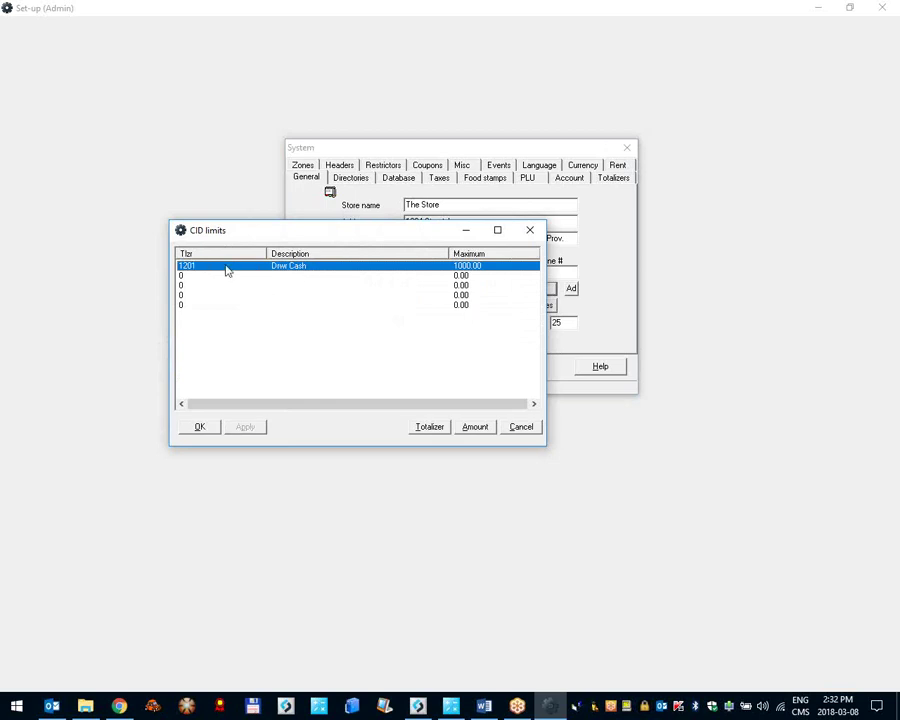
double_click(299, 268)
key("Return")
left_click(476, 427)
left_click(440, 361)
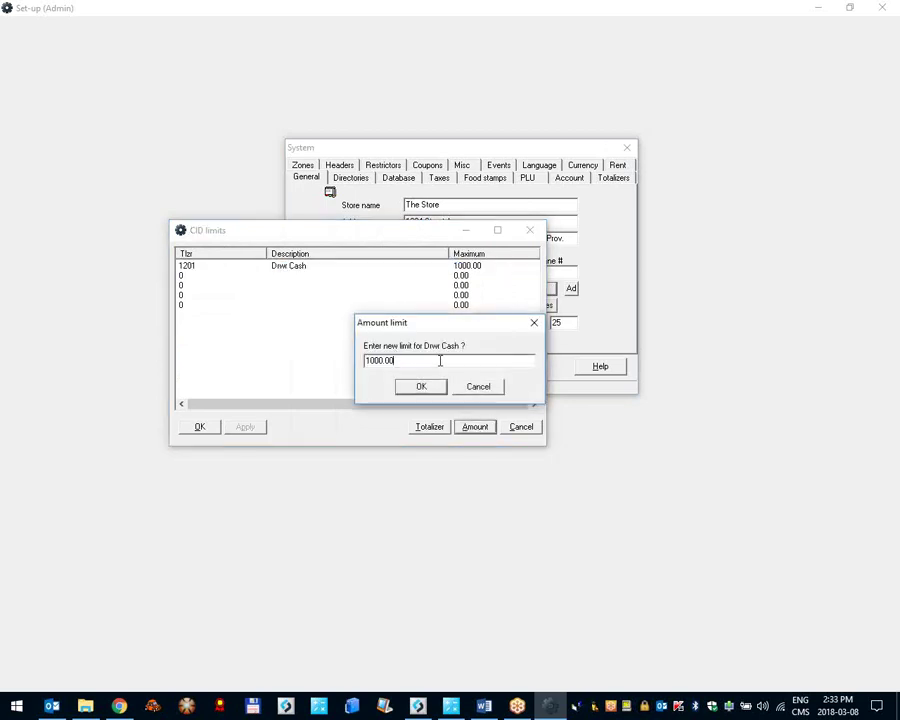
left_click_drag(440, 361, 280, 368)
type("500")
left_click(416, 388)
left_click(199, 427)
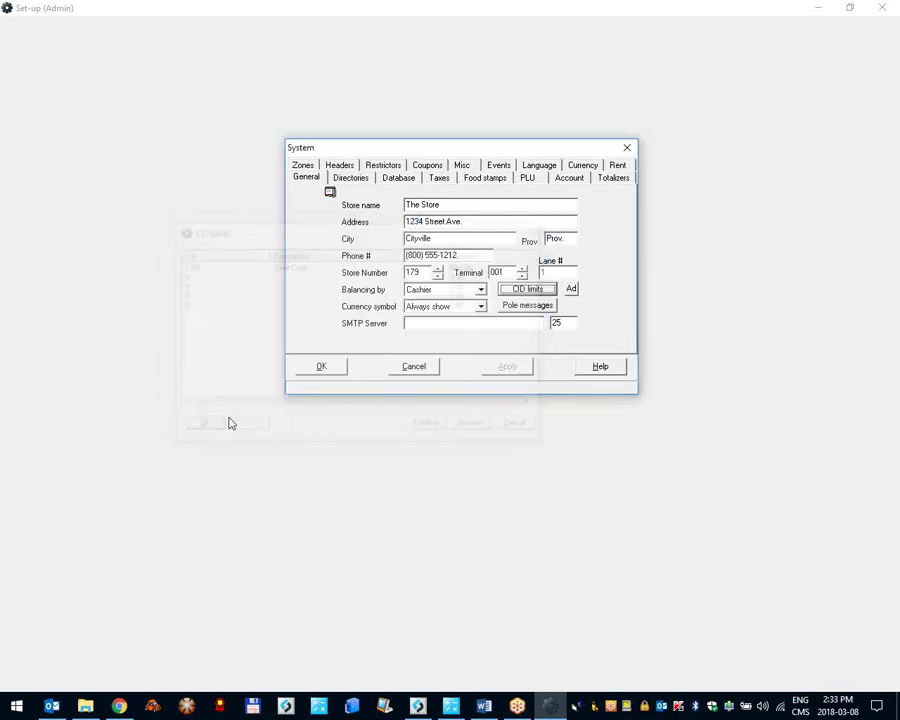
Step: Sell 85 KODAK FILM 35MM BW items via PLU 10, tender $582.98 cash, then switch to L-BOSS
left_click(321, 367)
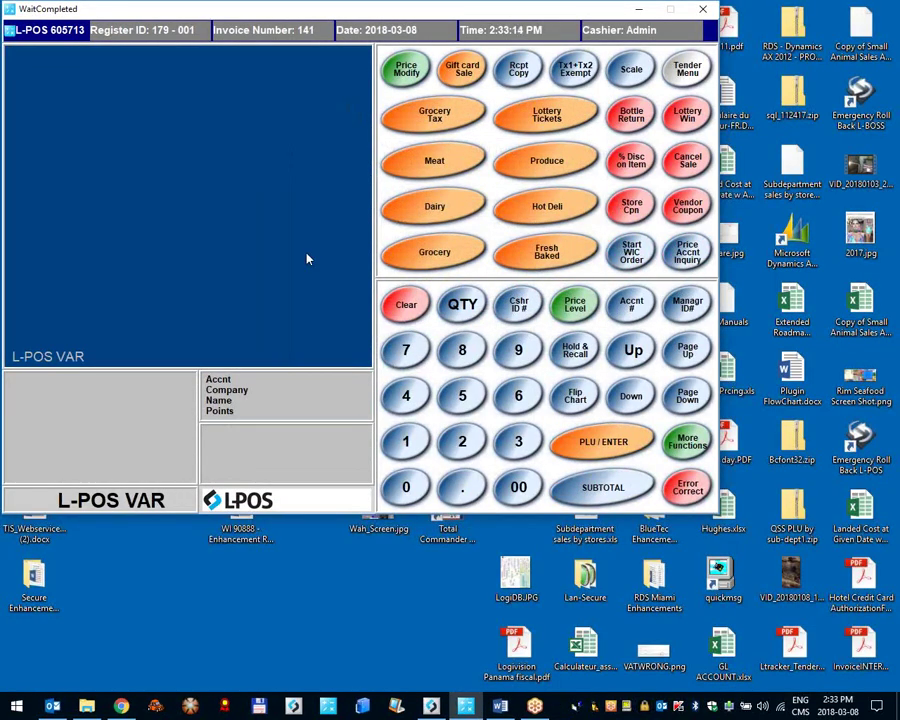
type("10")
key("Return")
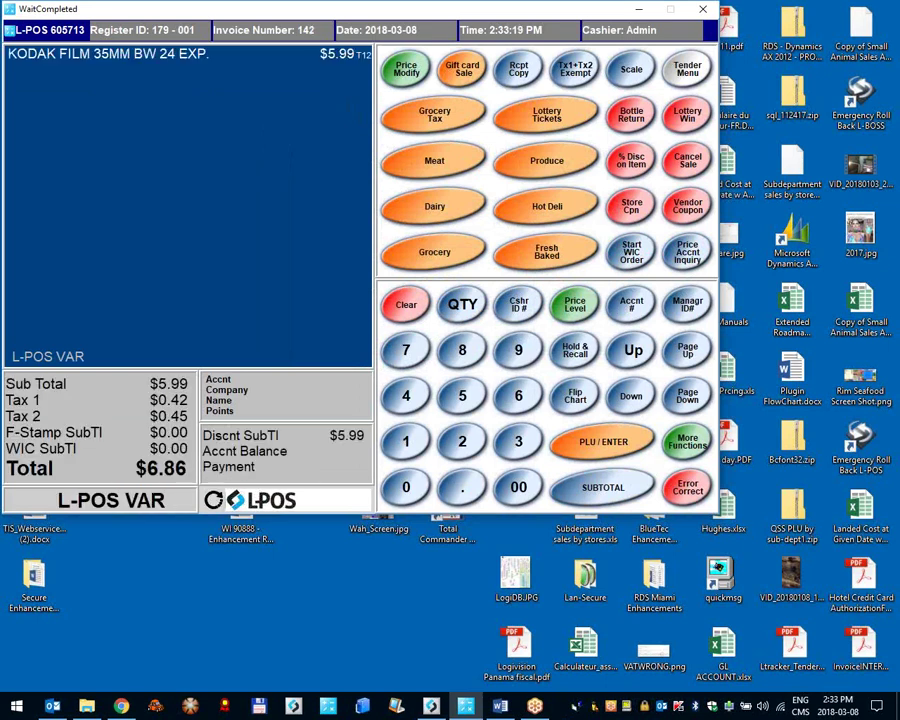
key("Return")
key("Return")
key("Return")
key("Return")
key("Return")
key("Return")
key("Return")
key("Return")
key("Return")
key("Return")
key("Return")
key("Return")
key("Return")
key("Return")
key("Return")
key("Return")
key("Return")
key("Return")
key("Return")
key("Return")
key("Return")
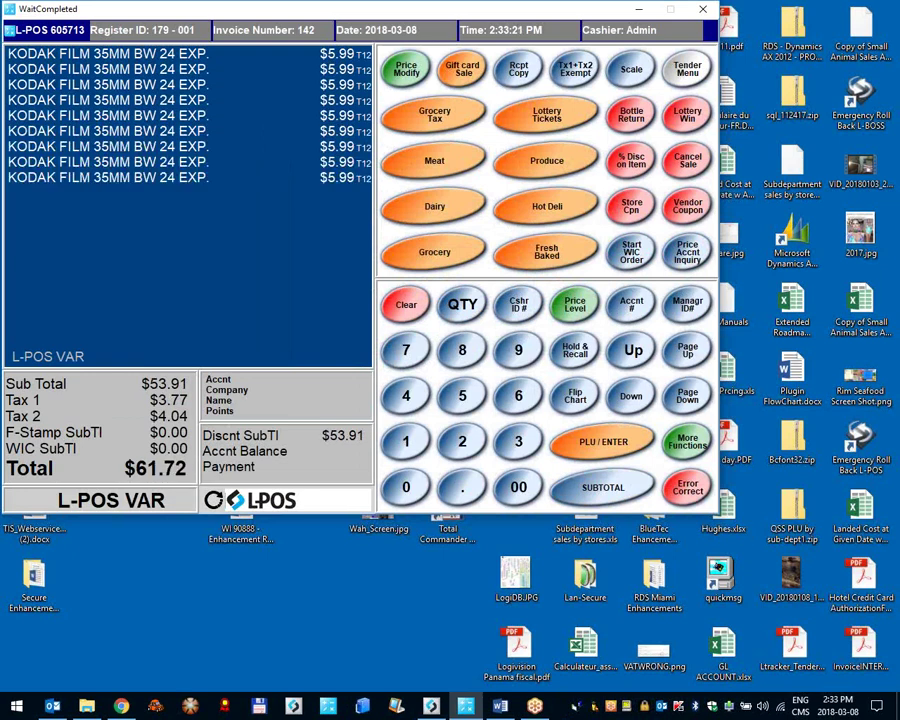
key("Return")
key("Return")
key("Return")
key("Return")
key("Return")
key("Return")
key("Return")
key("Return")
key("Return")
key("Return")
key("Return")
key("Return")
key("Return")
key("Return")
key("Return")
key("Return")
key("Return")
key("Return")
key("Return")
key("Return")
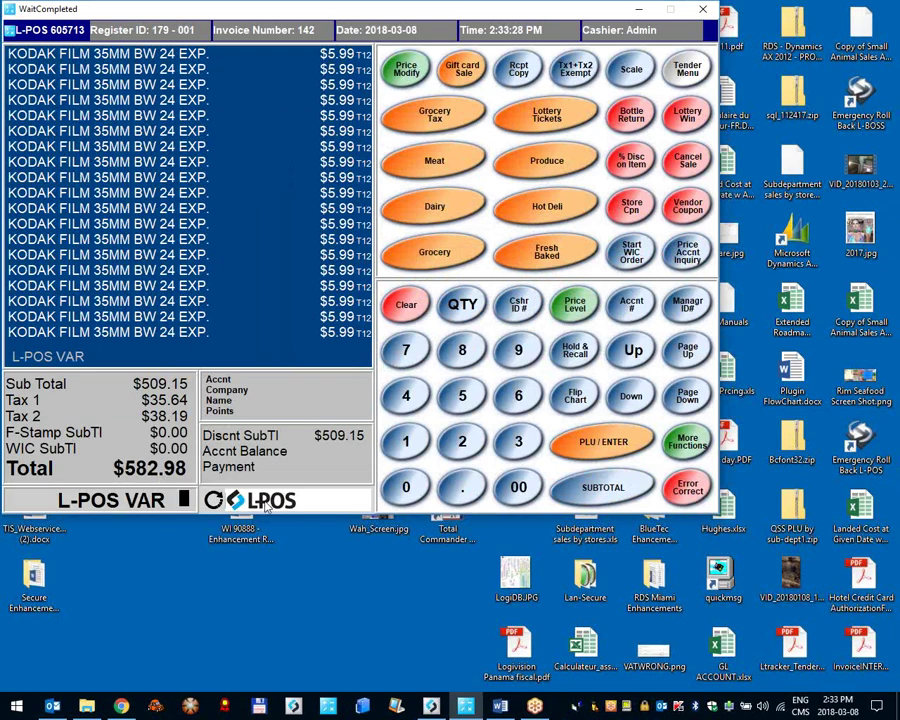
key("F12")
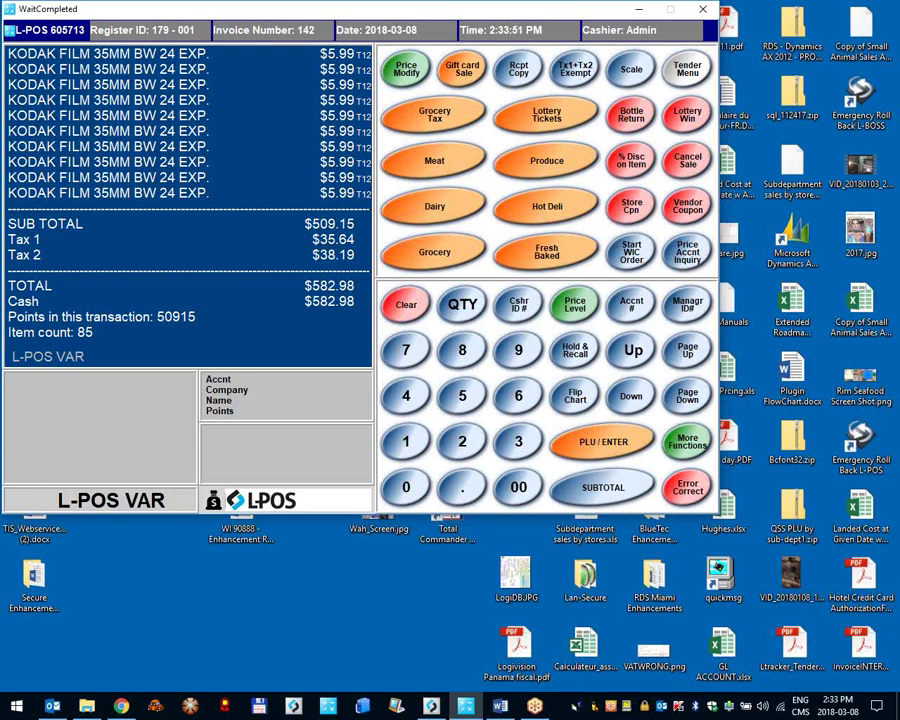
left_click(430, 706)
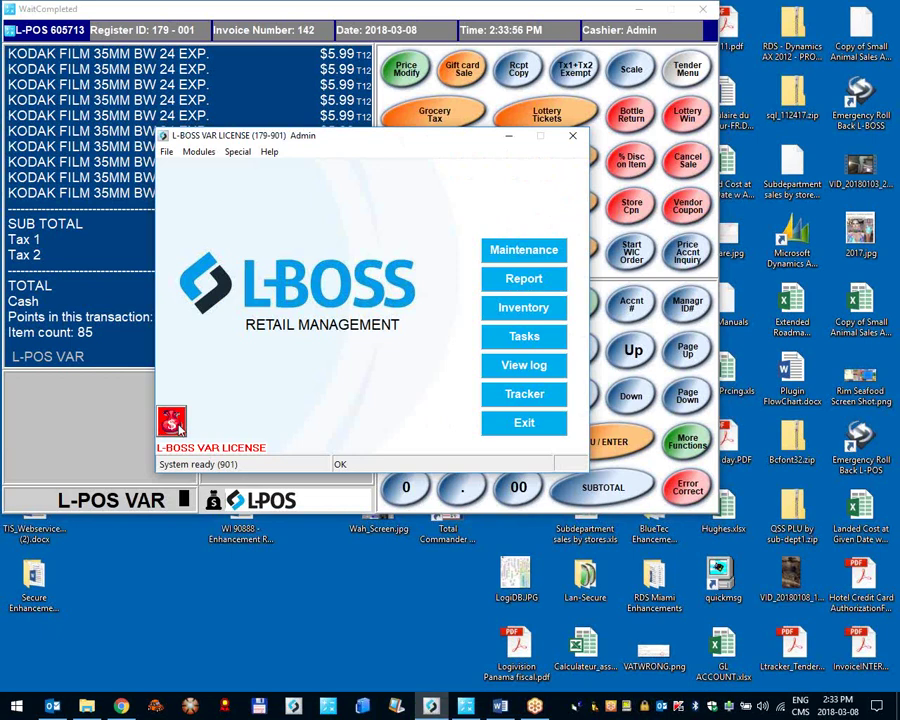
Step: Check the active register's drawer amounts ($599.24 cash), then bring L-POS and L-BOSS back to the front
left_click(636, 10)
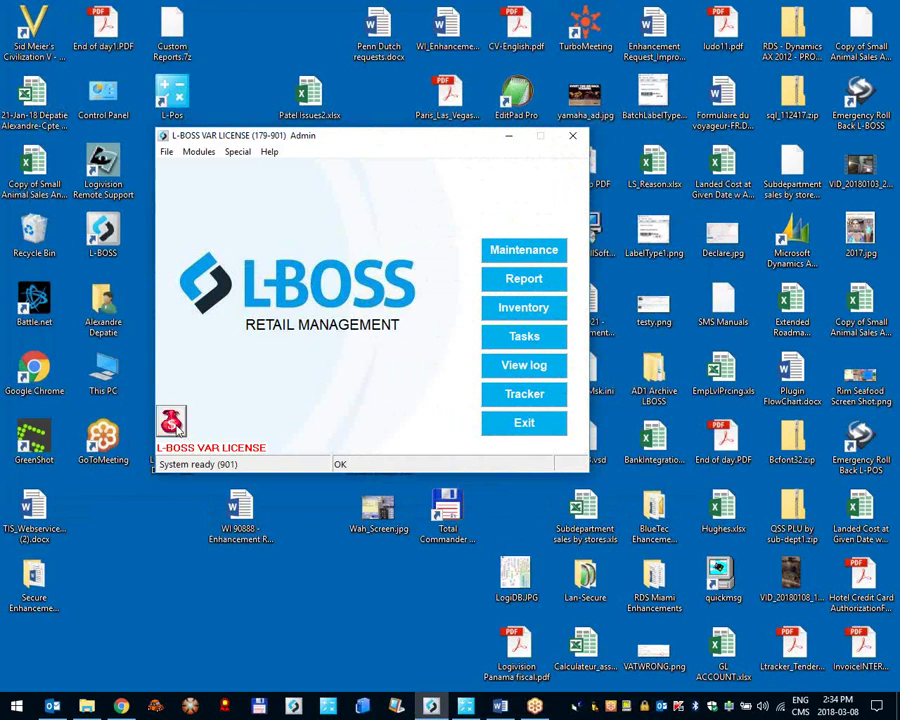
left_click(171, 422)
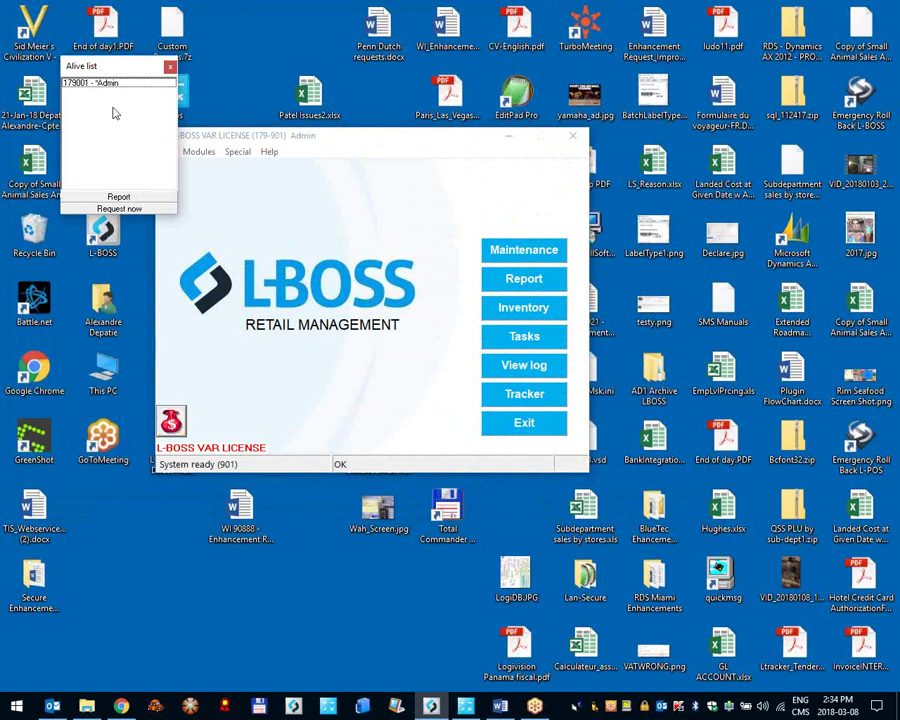
left_click(76, 84)
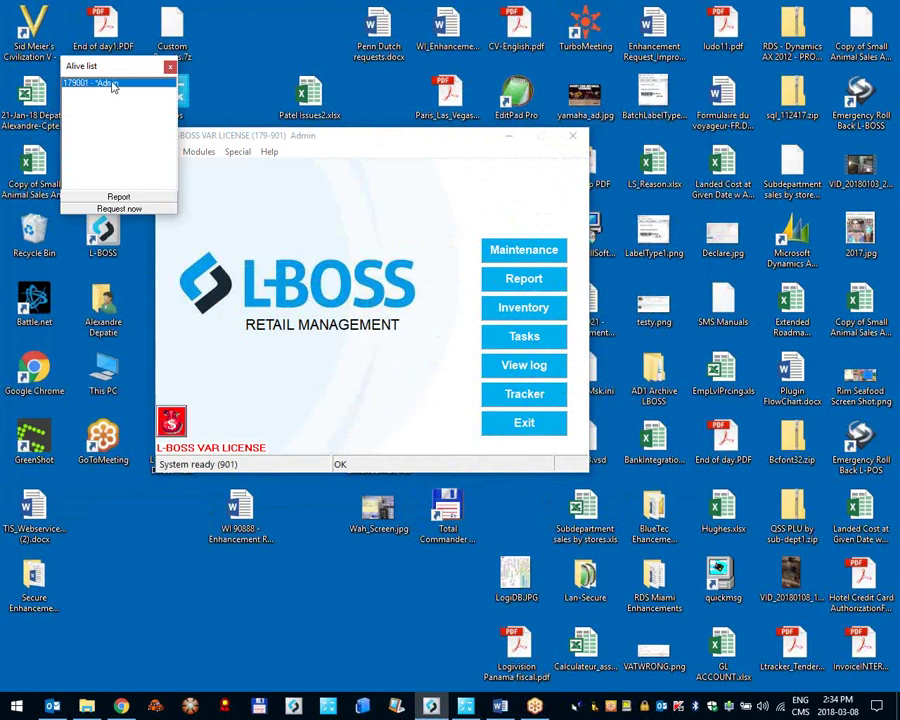
left_click(110, 197)
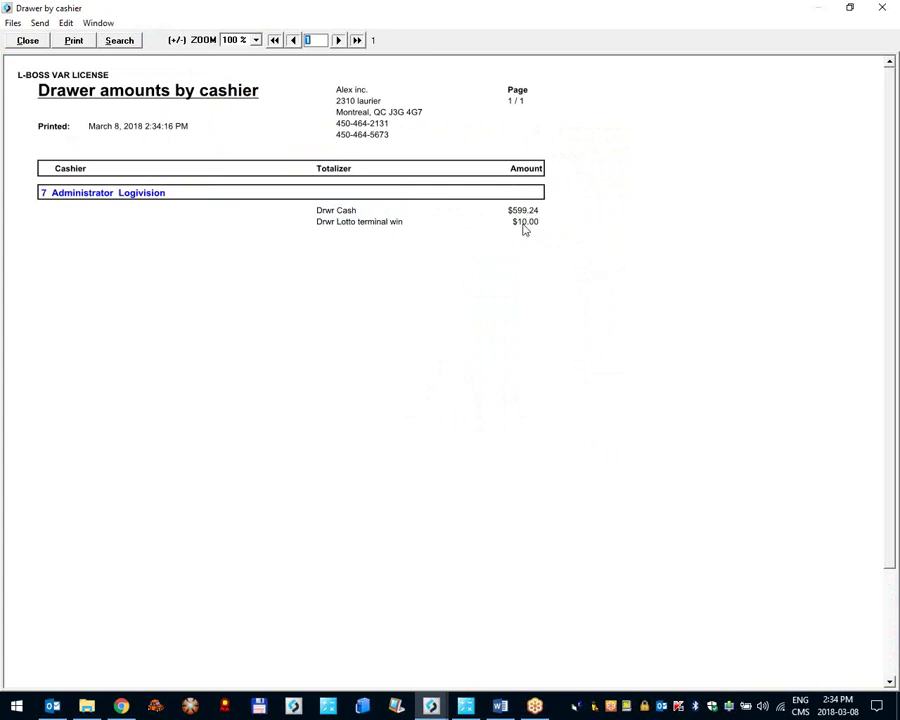
left_click(27, 40)
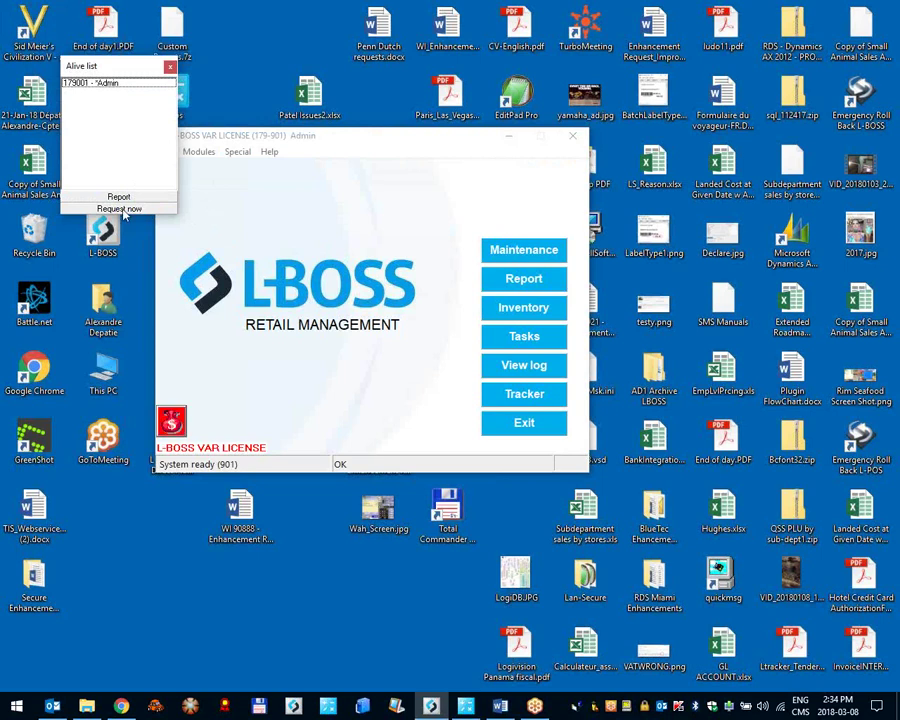
left_click(466, 706)
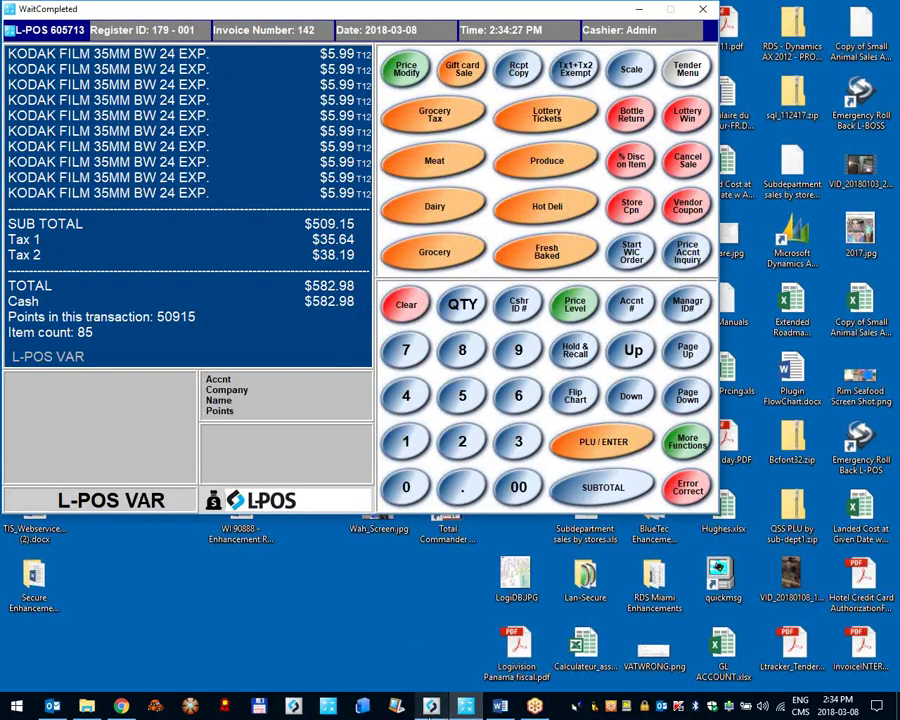
left_click(430, 706)
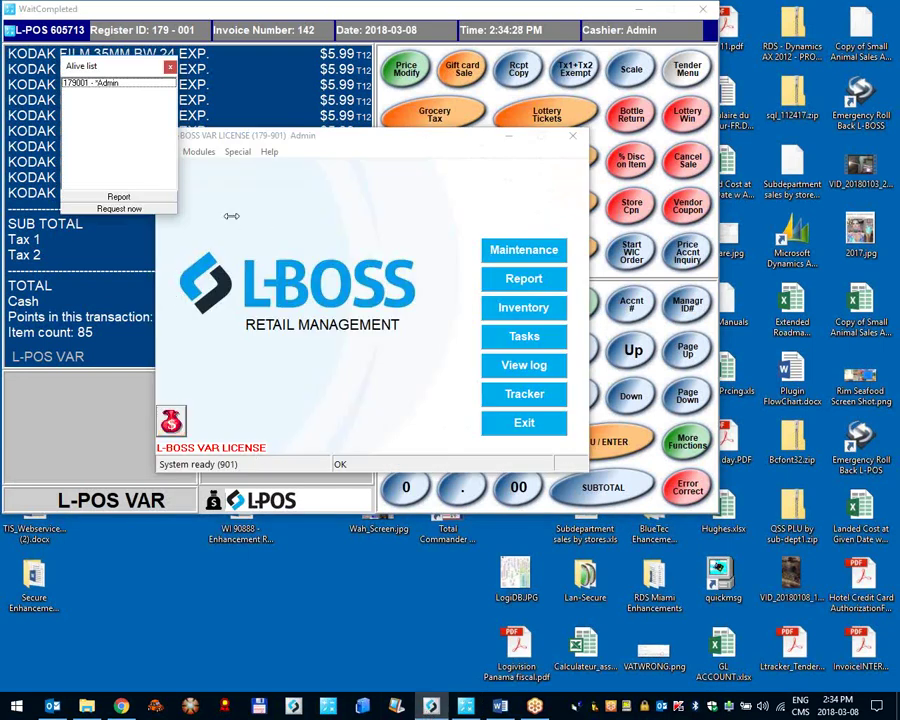
Step: Send register 179001 the message 'Go do a pickup NOWWW!!!!!' from File > Messages
left_click(168, 152)
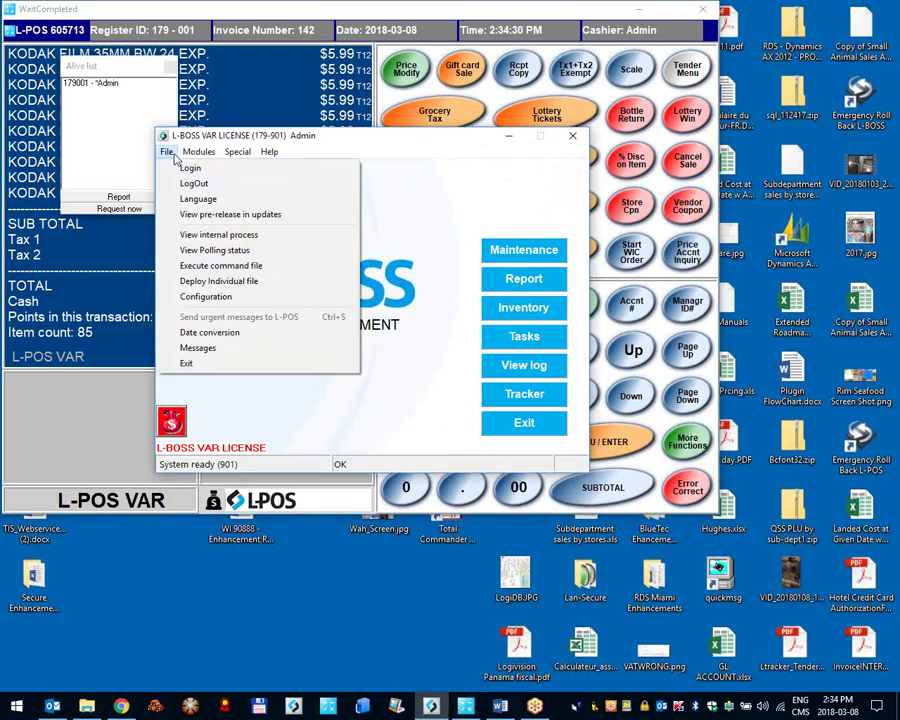
left_click(204, 352)
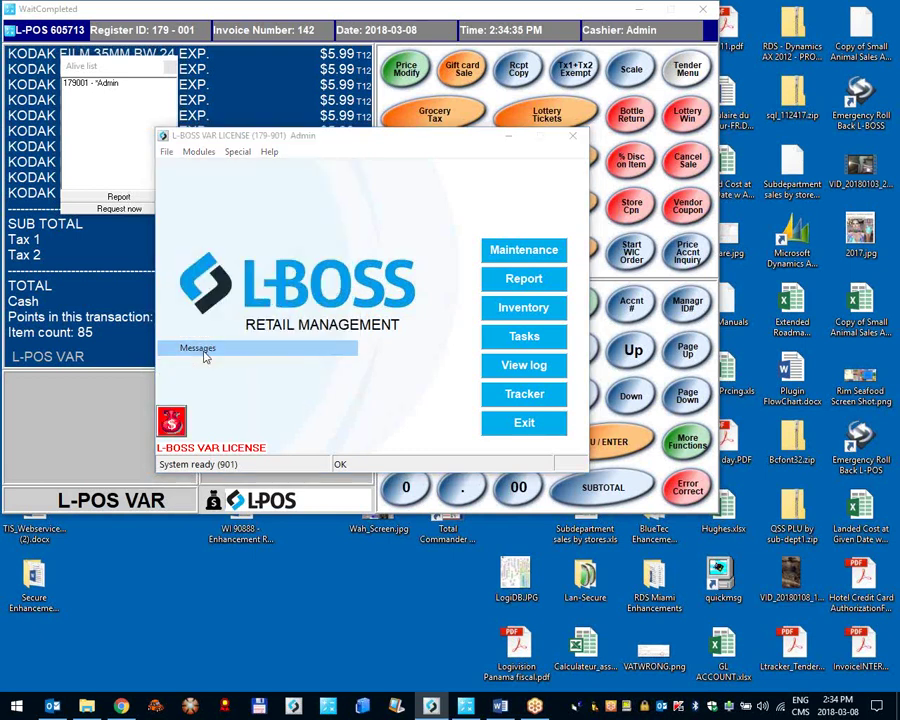
left_click(452, 232)
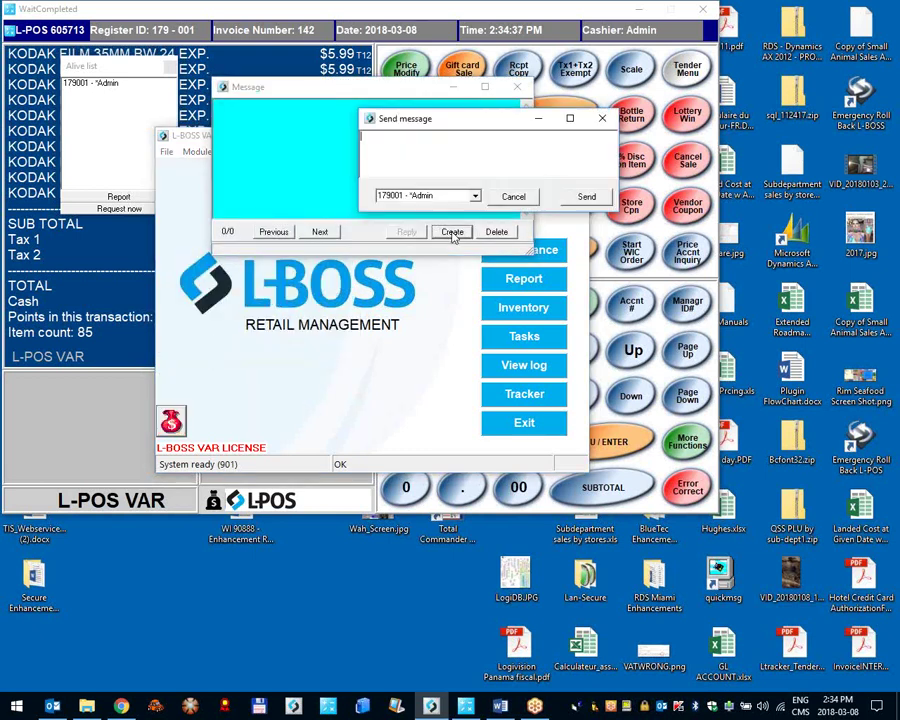
type("Go do a pickup NOWWW!!!!!!")
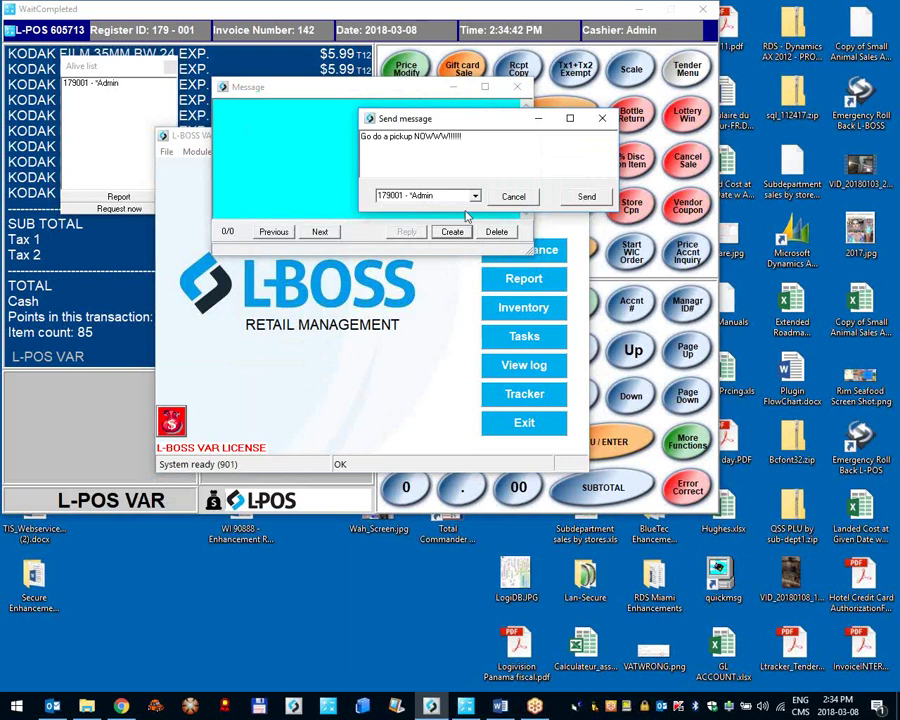
left_click(586, 196)
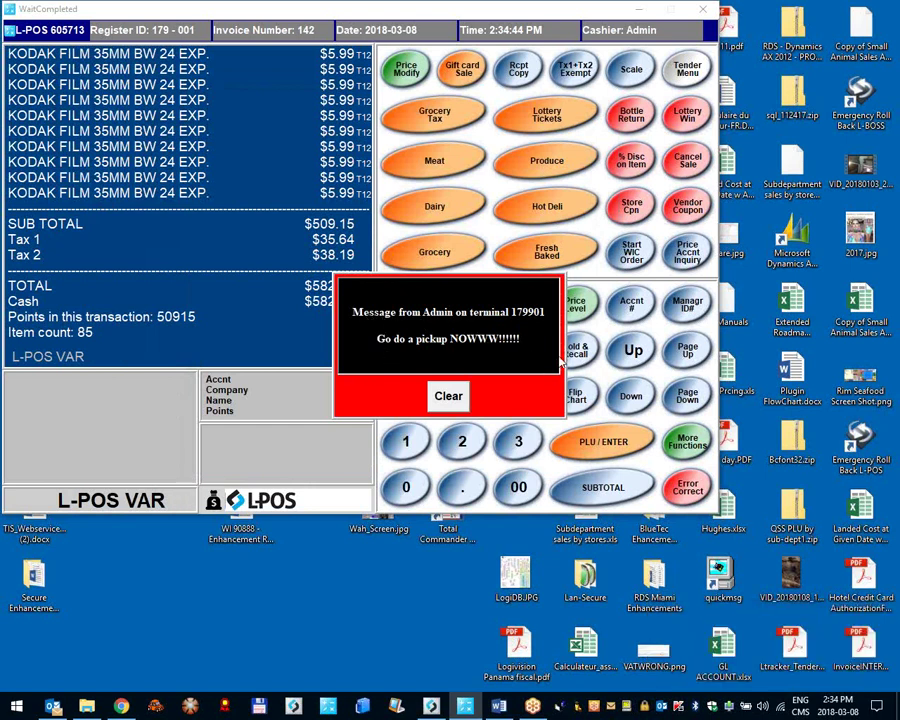
Step: Dismiss the admin message and open the Cash pickup menu from Tender Menu > Pickup
left_click(434, 401)
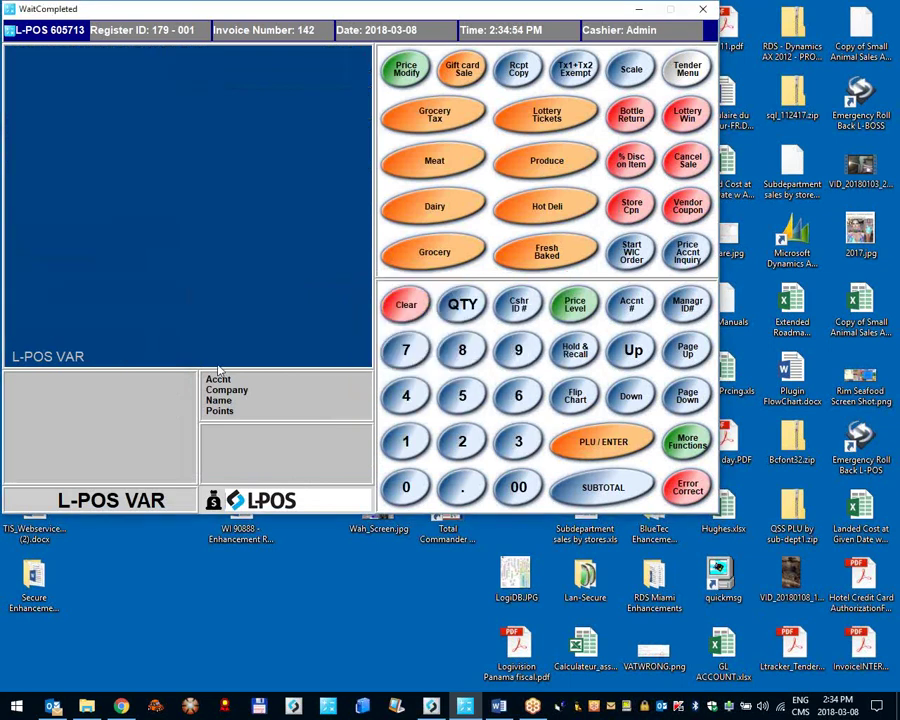
left_click(688, 70)
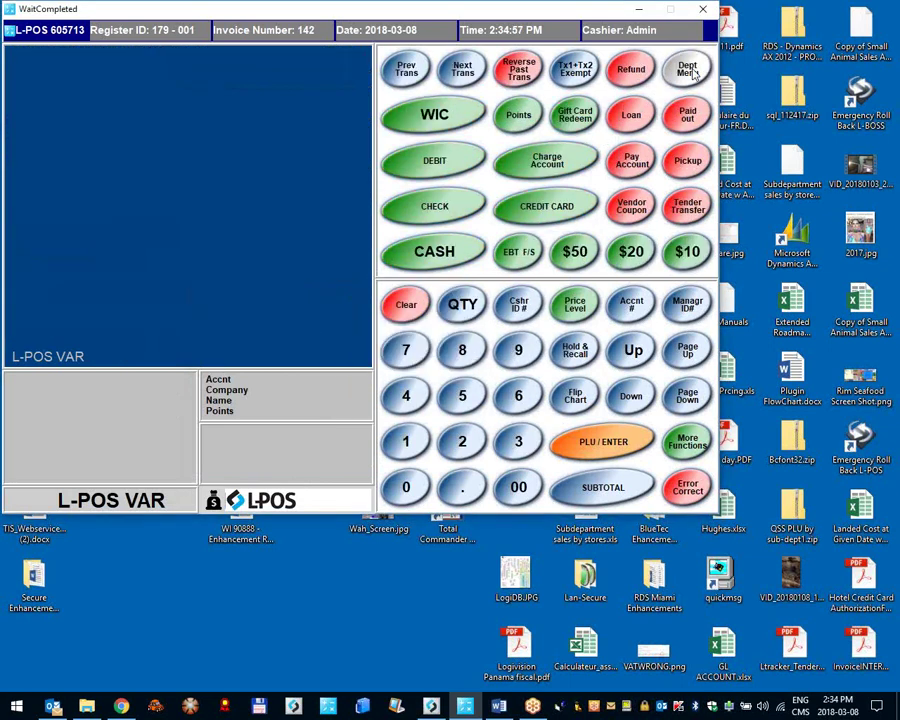
left_click(688, 164)
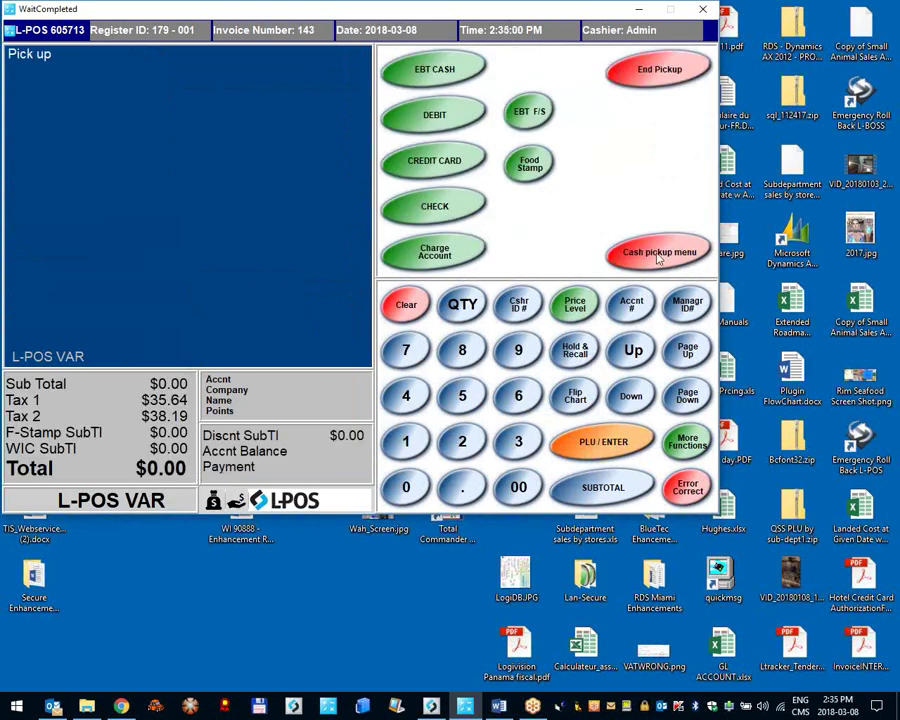
left_click(661, 255)
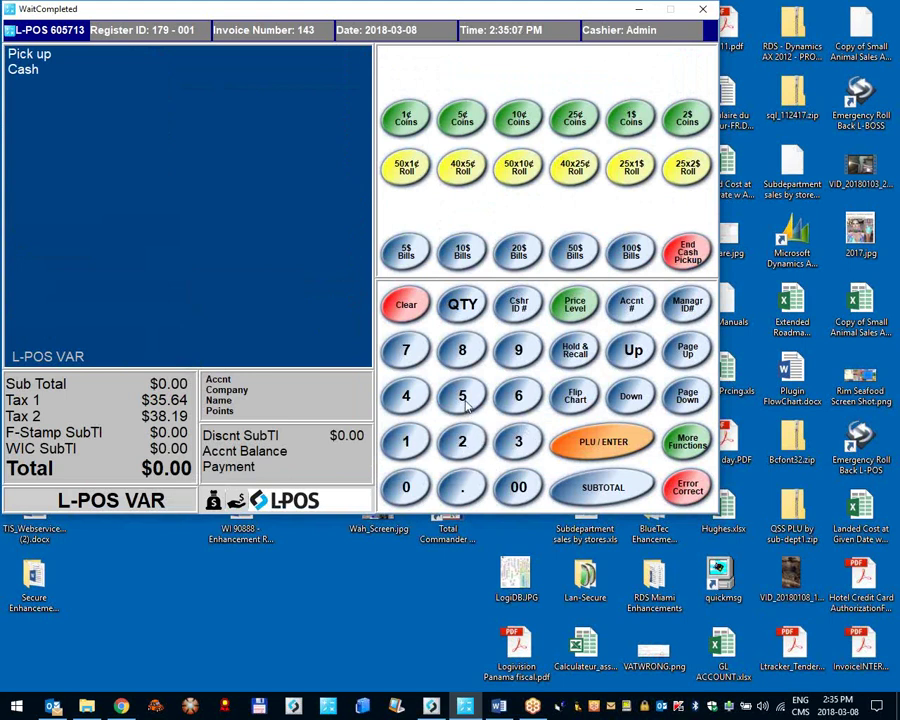
Step: Record five 50$ bills ($250.00) in the cash pickup and end the pickup
left_click(464, 400)
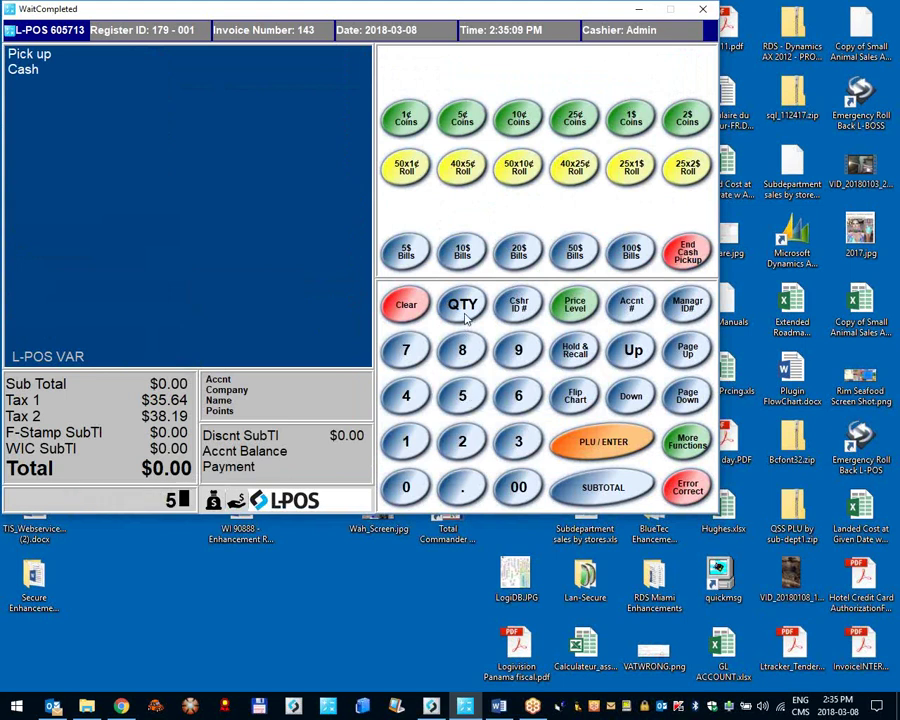
left_click(464, 312)
left_click(575, 252)
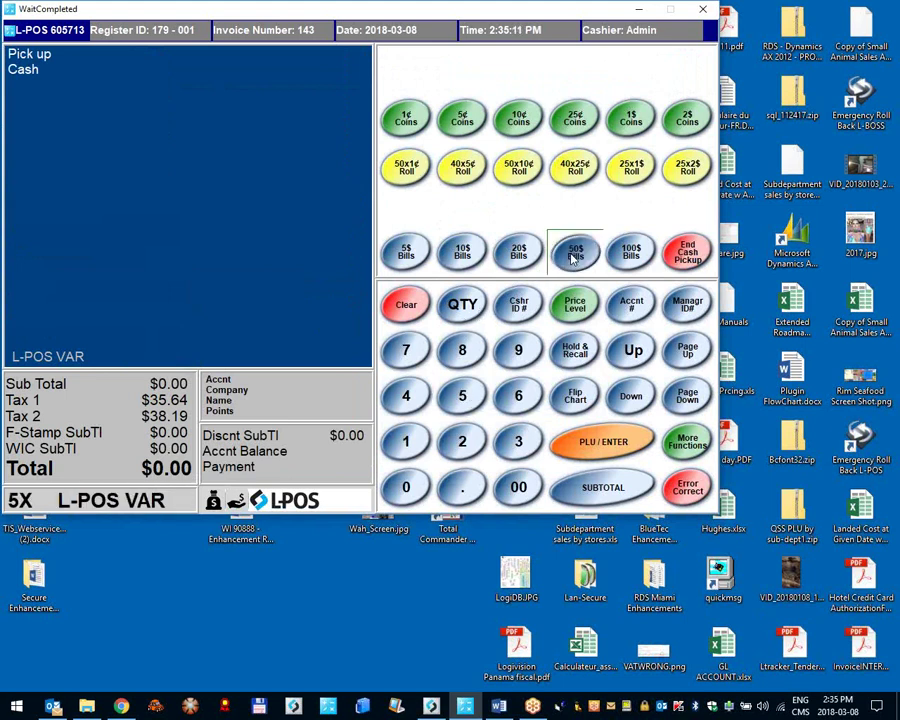
left_click(454, 408)
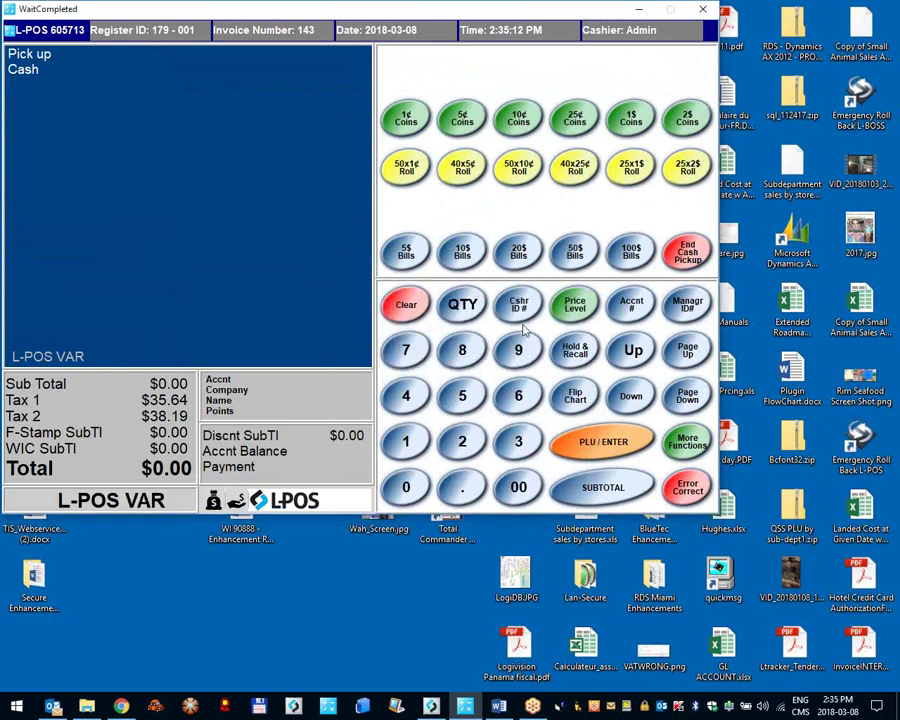
left_click(575, 270)
left_click(450, 394)
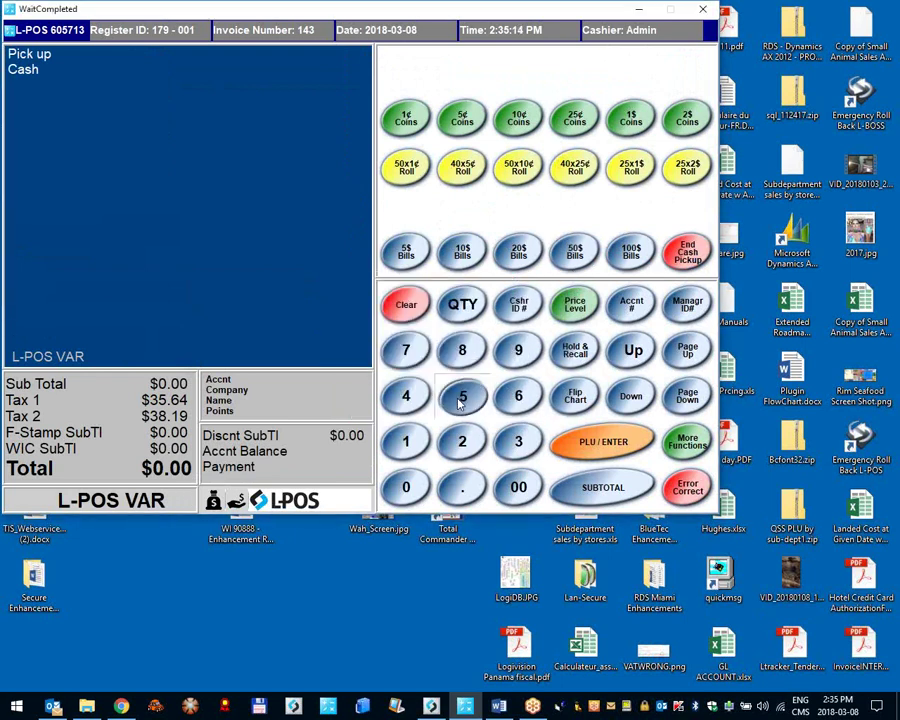
left_click(460, 396)
left_click(576, 256)
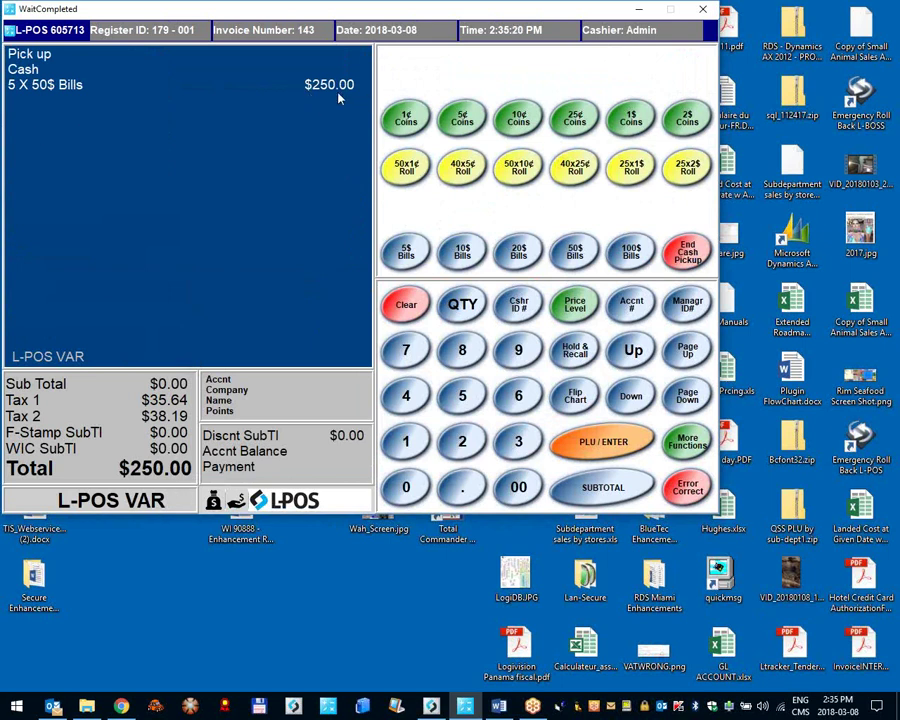
left_click(686, 252)
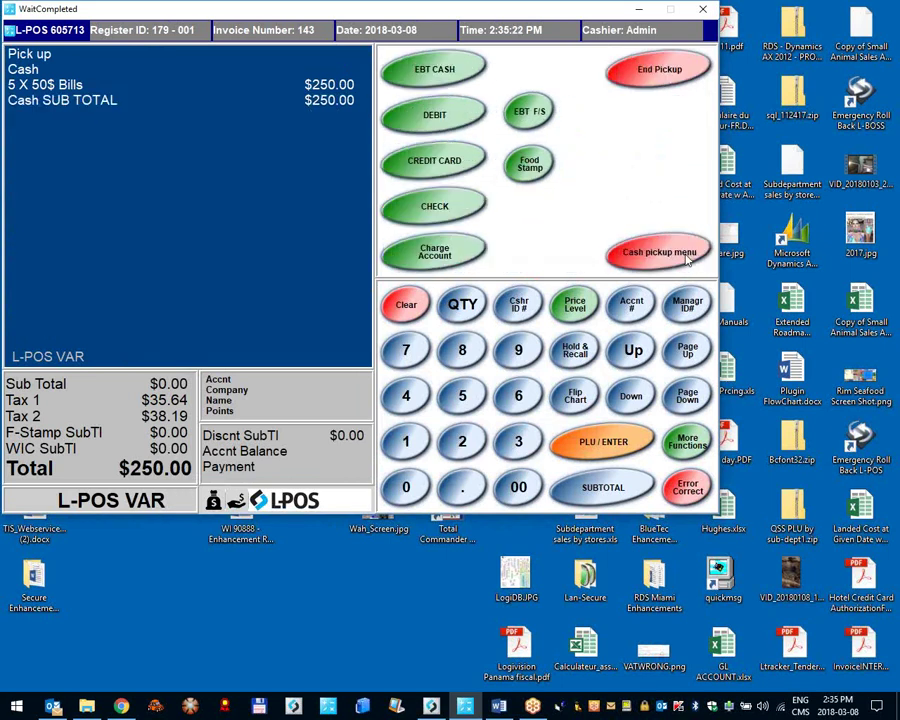
left_click(680, 68)
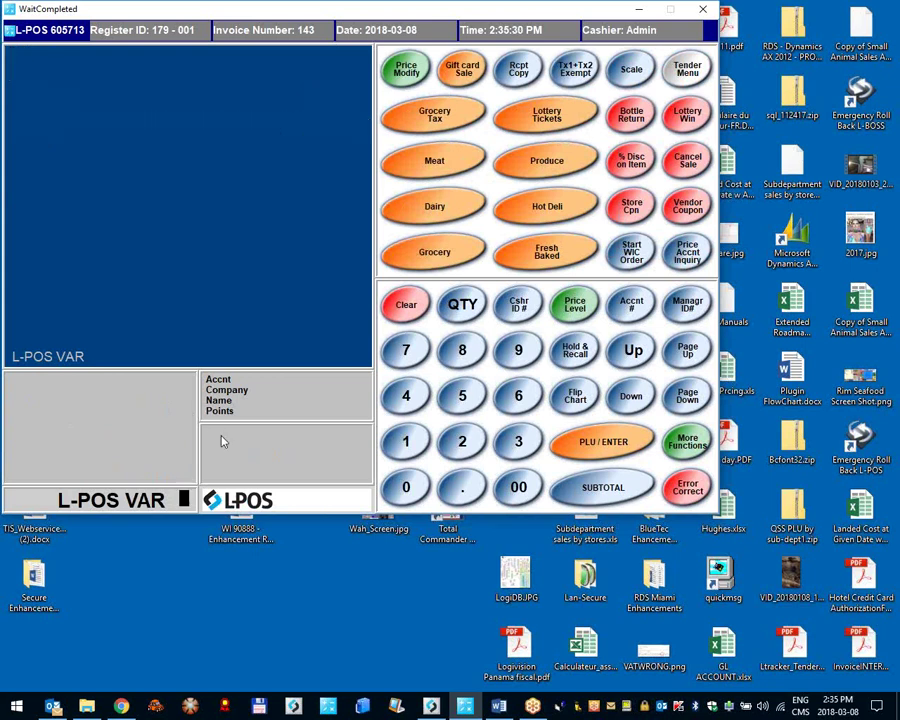
Step: Close the message window, preview the Cashiers sales report showing the $250.00 pickup, and return to L-POS
left_click(431, 706)
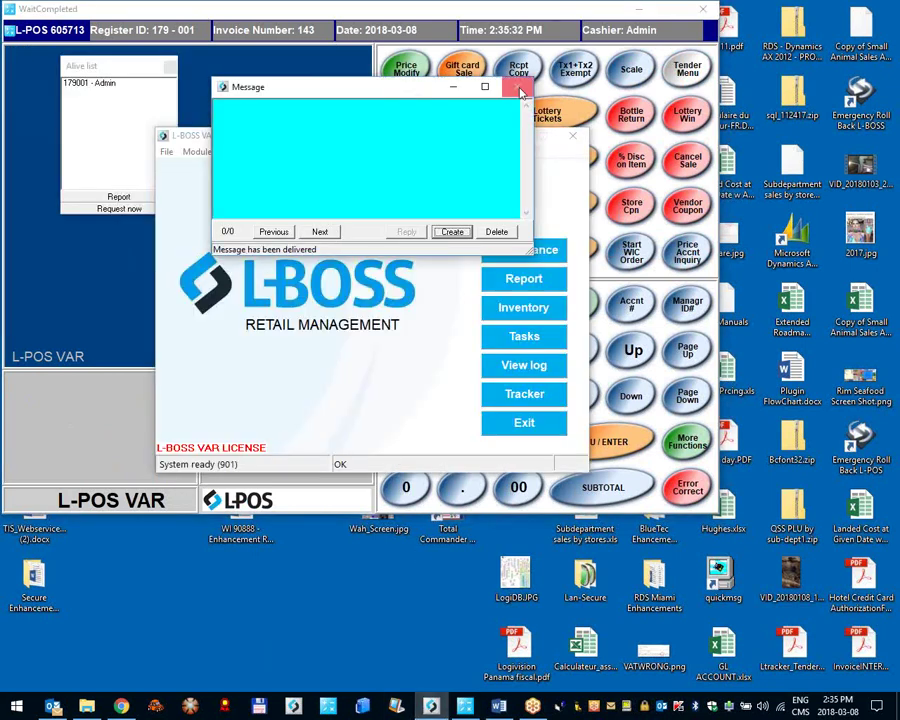
left_click(517, 87)
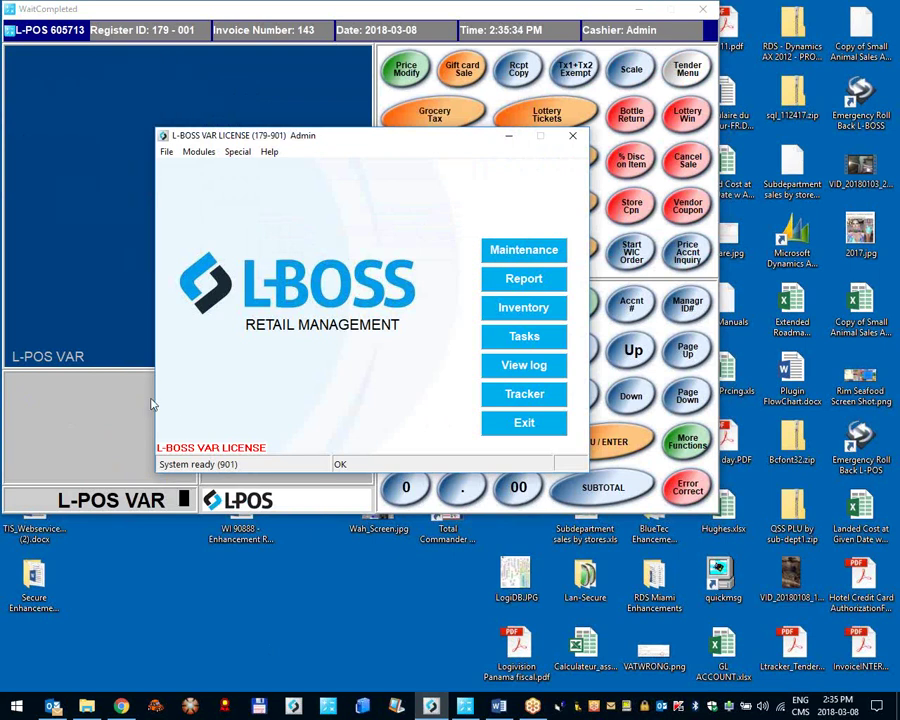
left_click(530, 278)
left_click(43, 48)
double_click(44, 49)
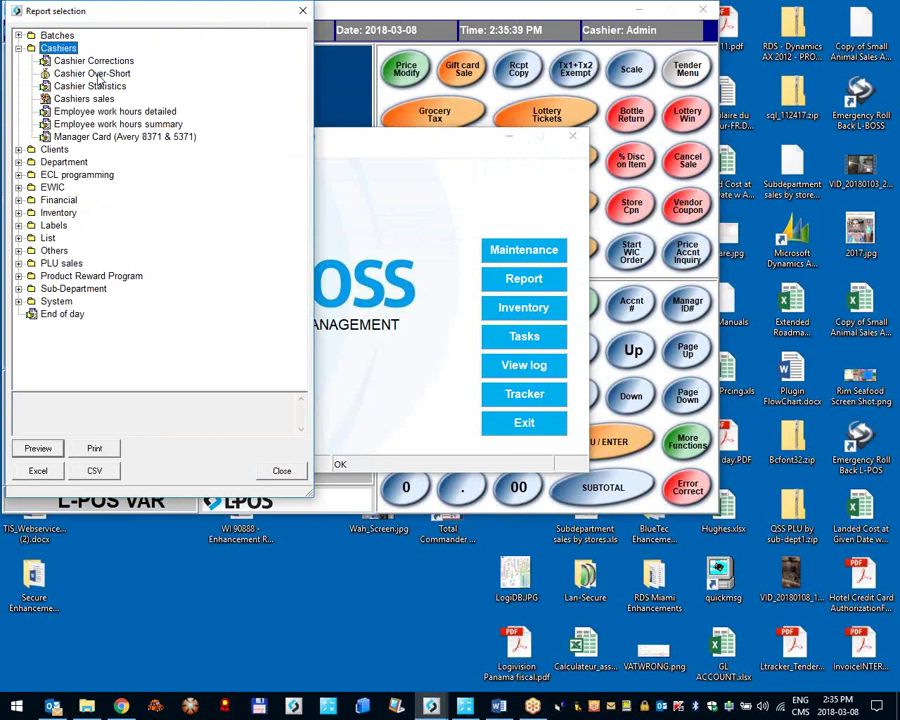
double_click(90, 100)
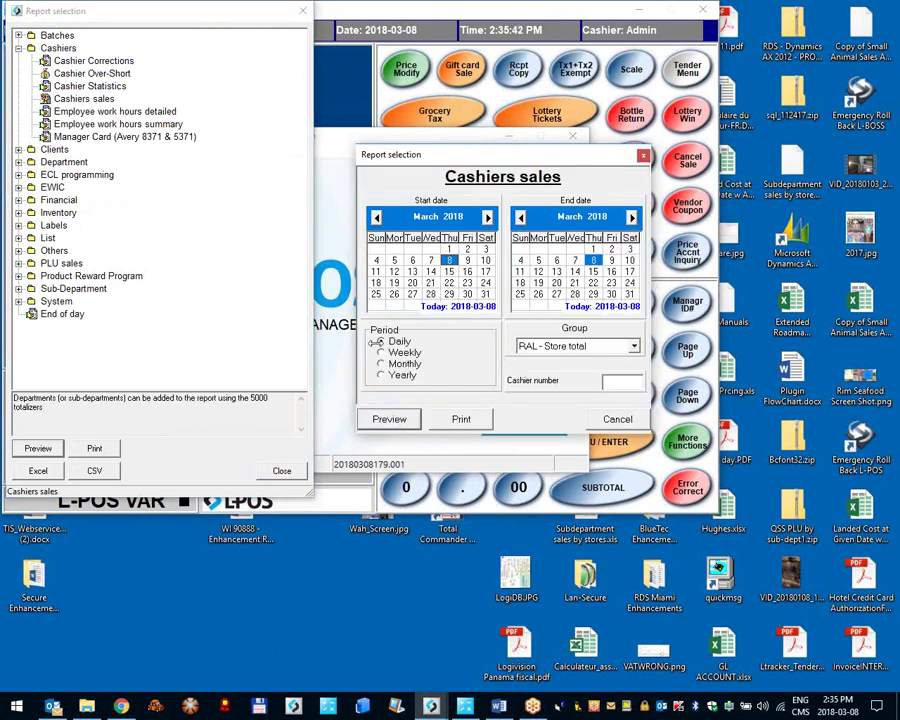
left_click(403, 419)
scroll(352, 416, "down", 2)
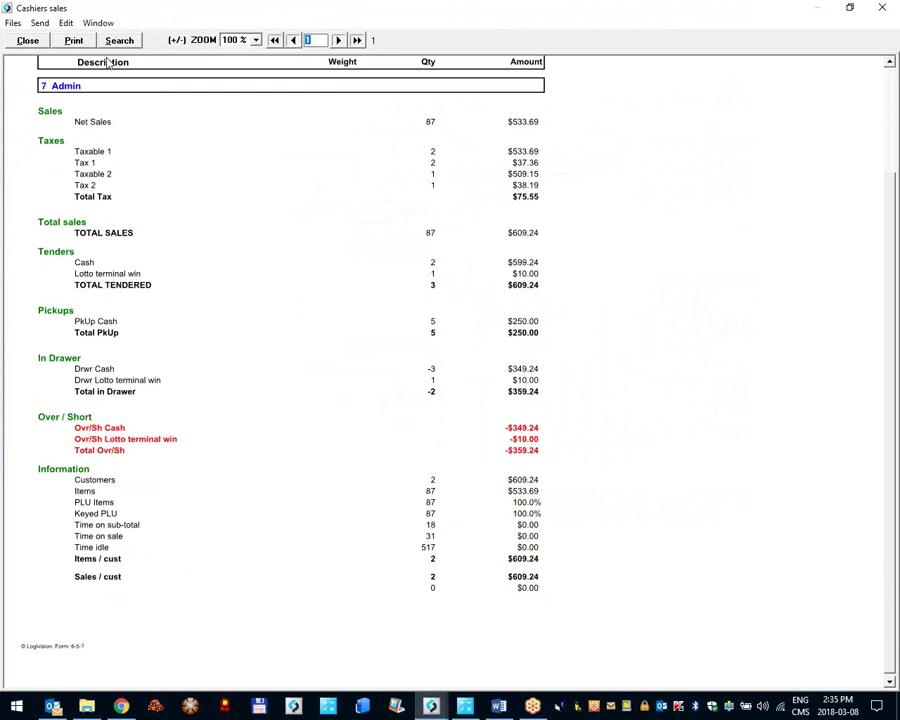
left_click(28, 41)
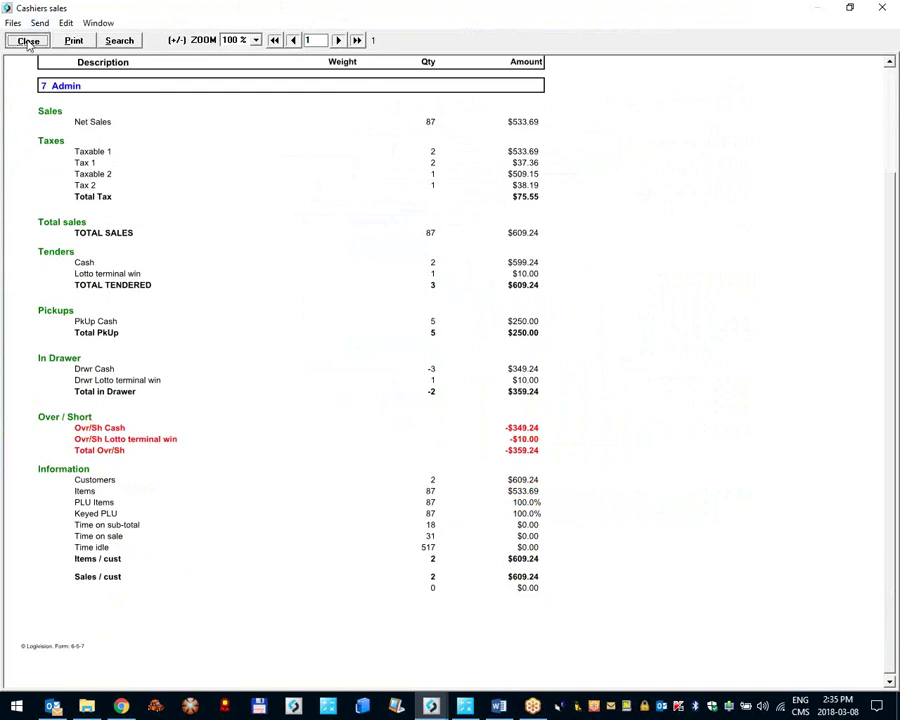
left_click(340, 125)
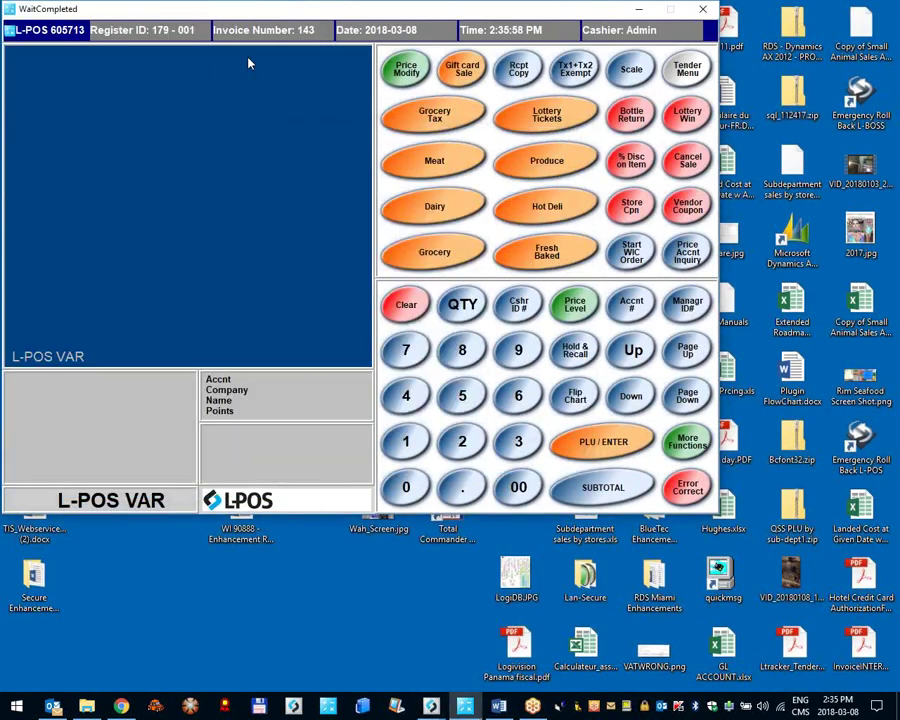
left_click(38, 28)
Step: Open System set-up, browse the Directories and Database tabs, and end on Taxes with Tax 1 at 7.000
left_click(104, 113)
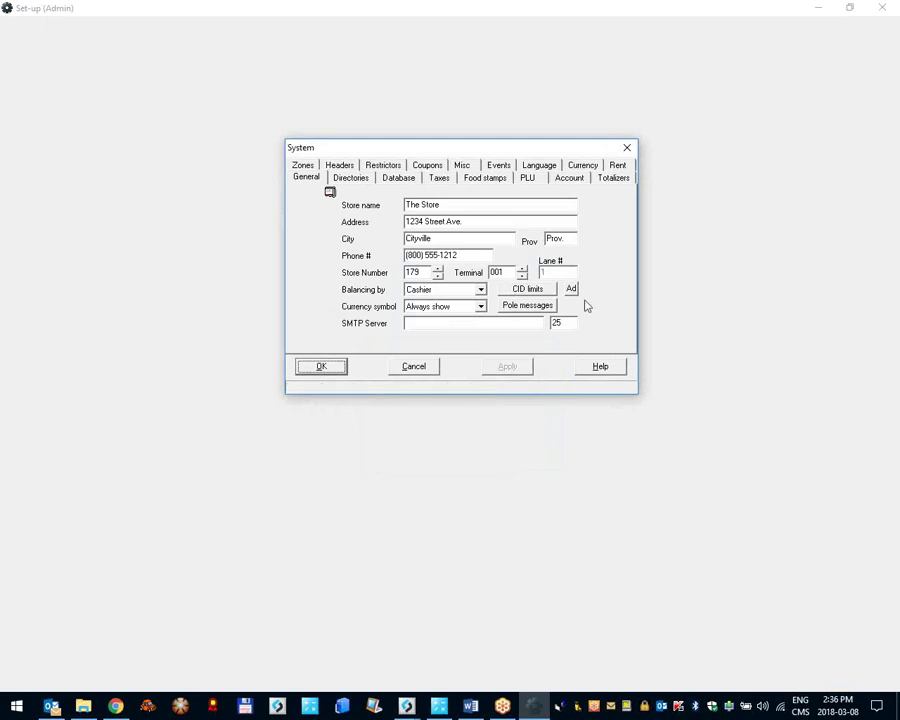
left_click(354, 181)
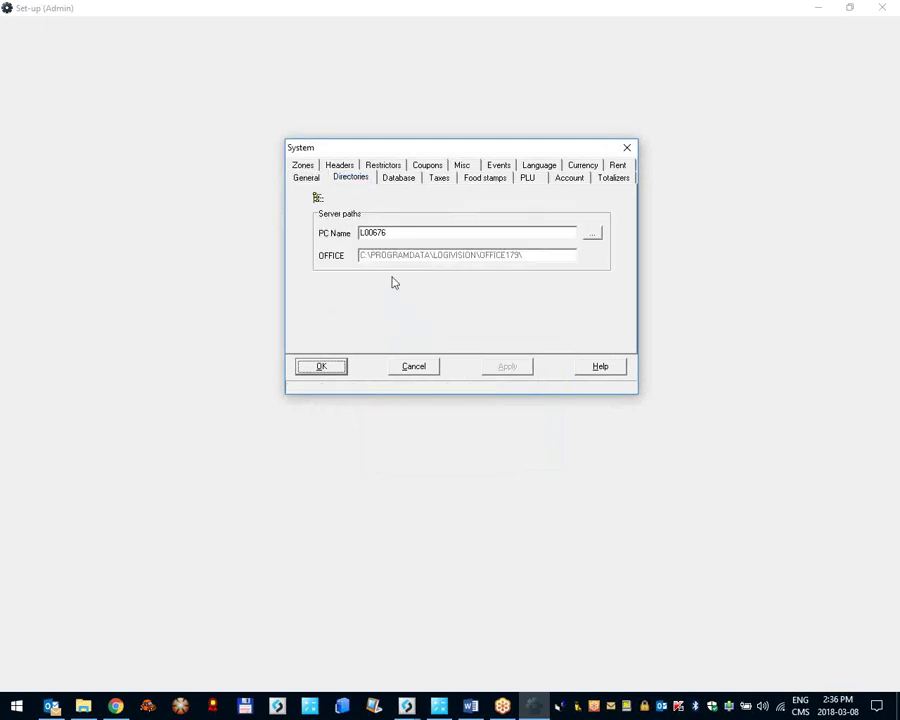
left_click(401, 181)
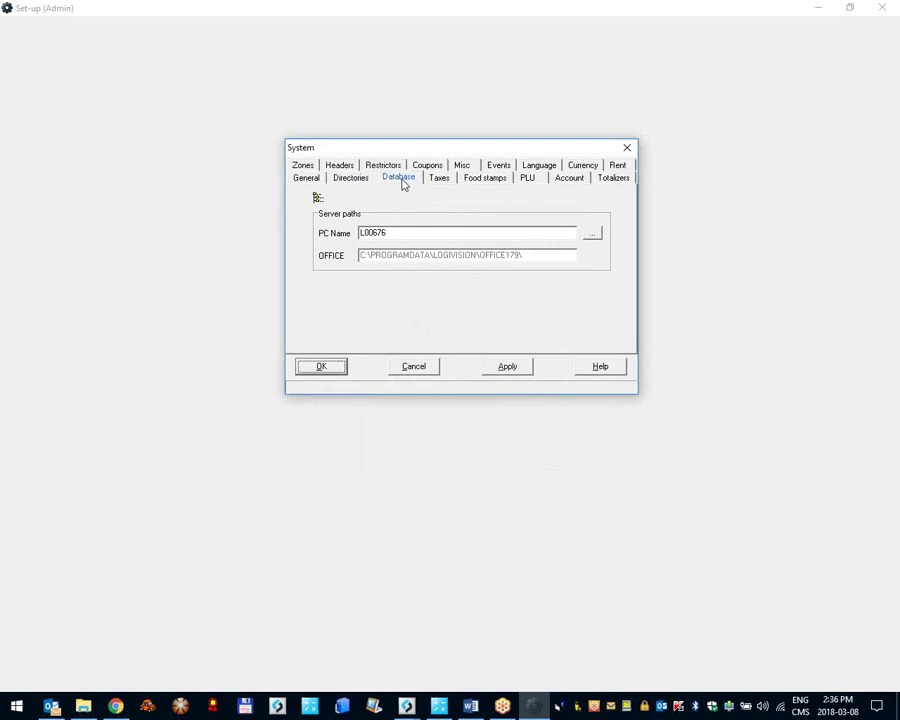
left_click(348, 181)
left_click(398, 180)
left_click(368, 181)
left_click(400, 178)
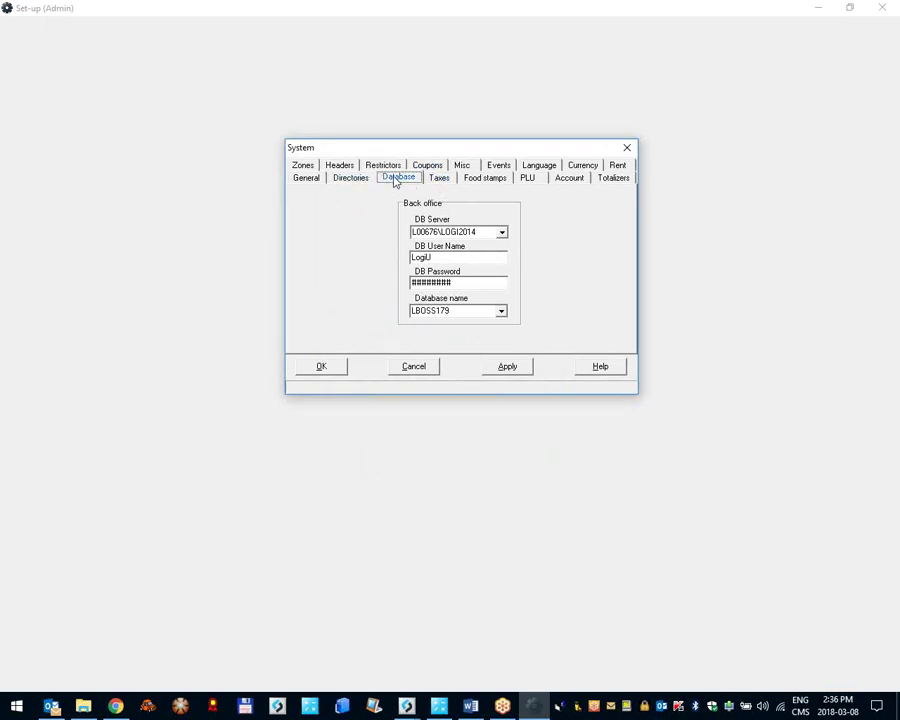
left_click(428, 182)
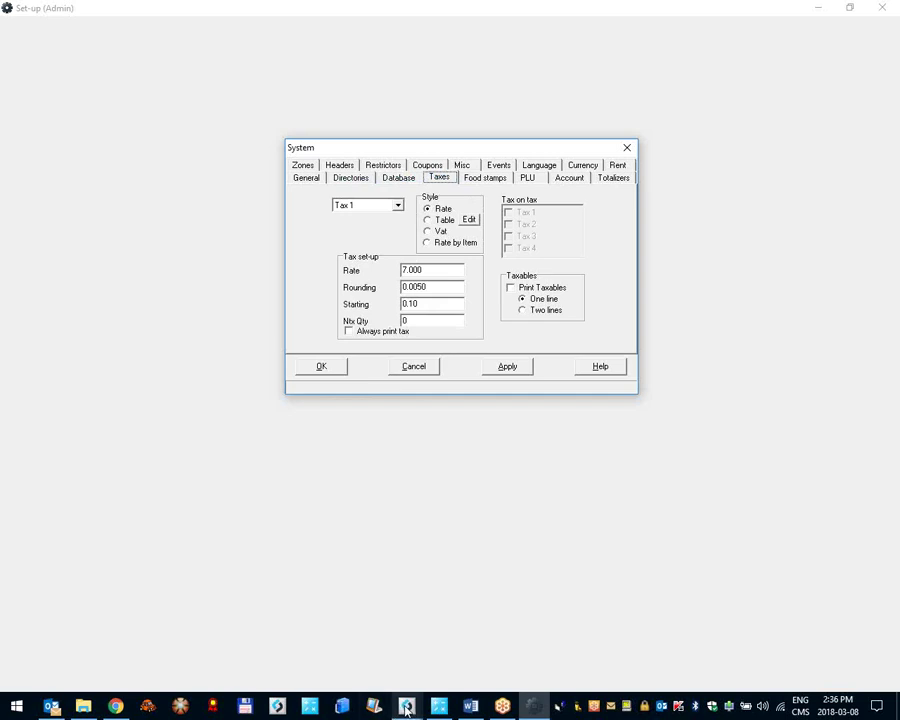
Step: In L-BOSS item maintenance, tick Tax 1 and Tax 2 for OREO COOKIES on the POS tab
mouse_move(406, 711)
left_click(388, 653)
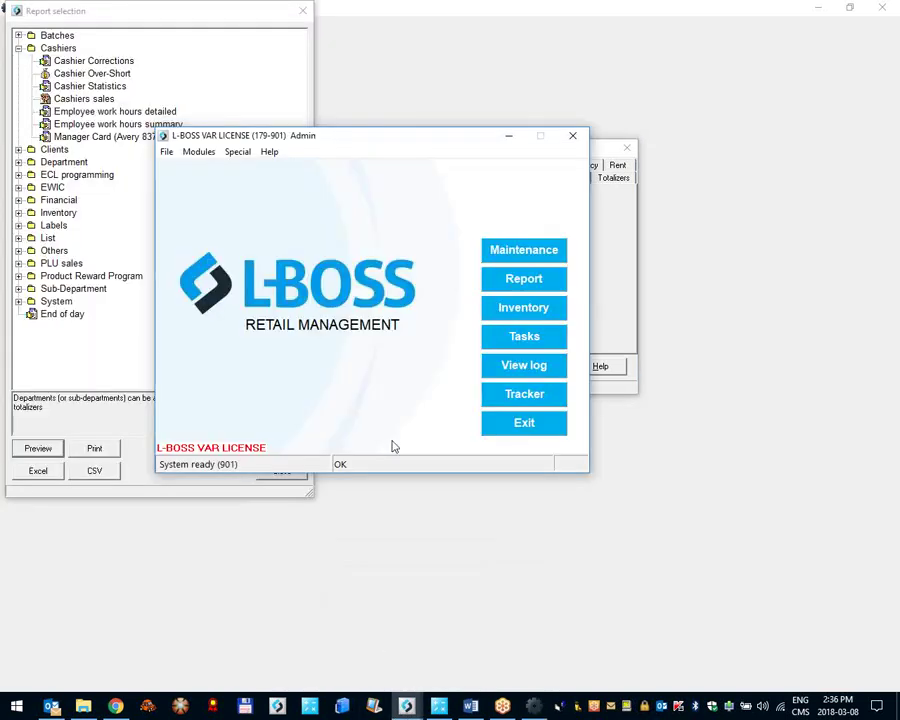
left_click(513, 252)
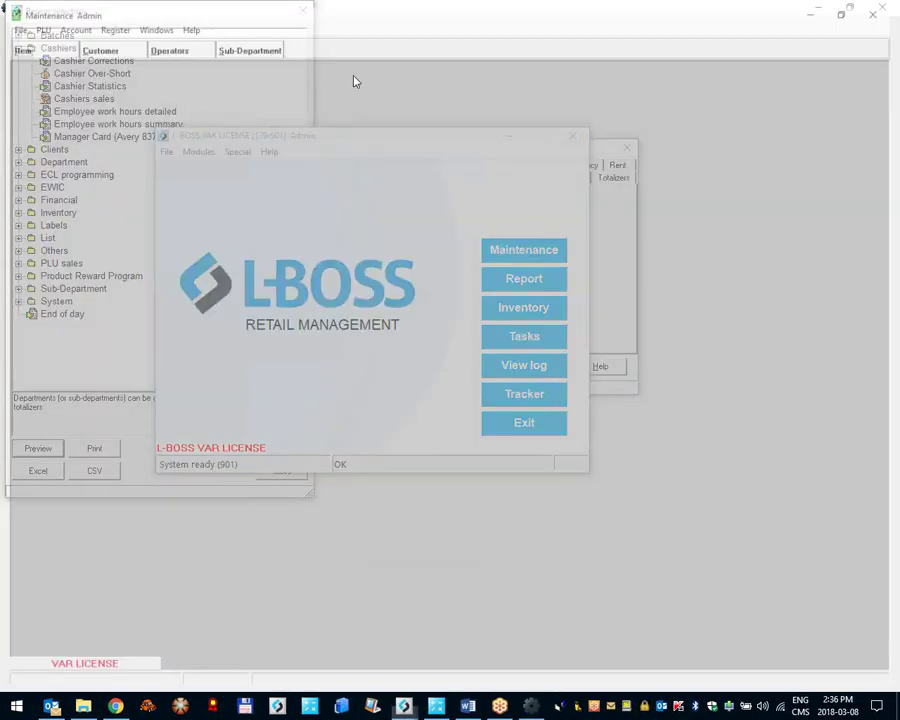
left_click(26, 48)
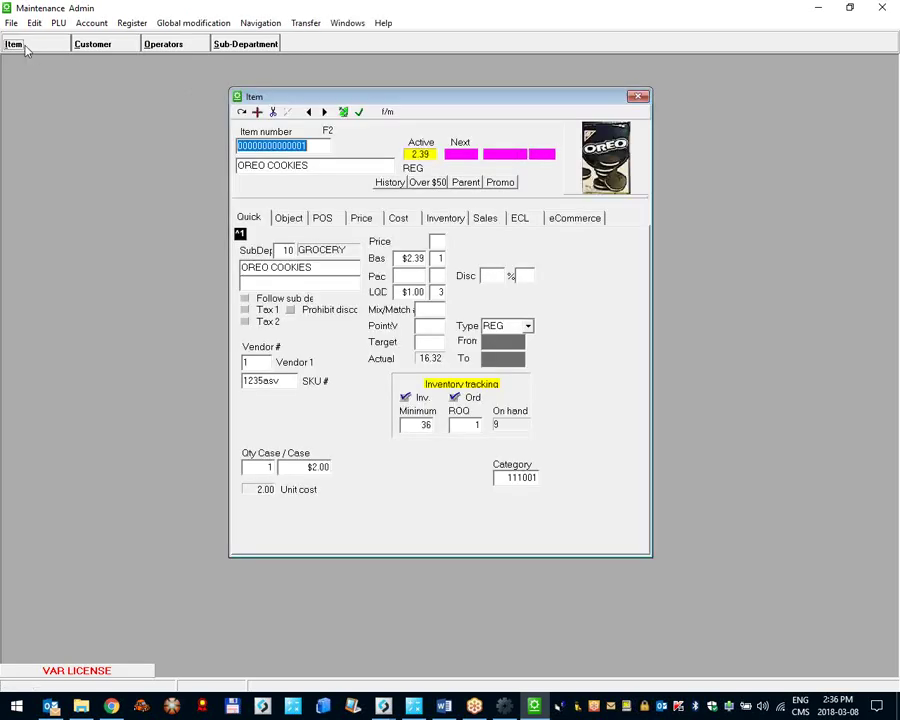
left_click(320, 224)
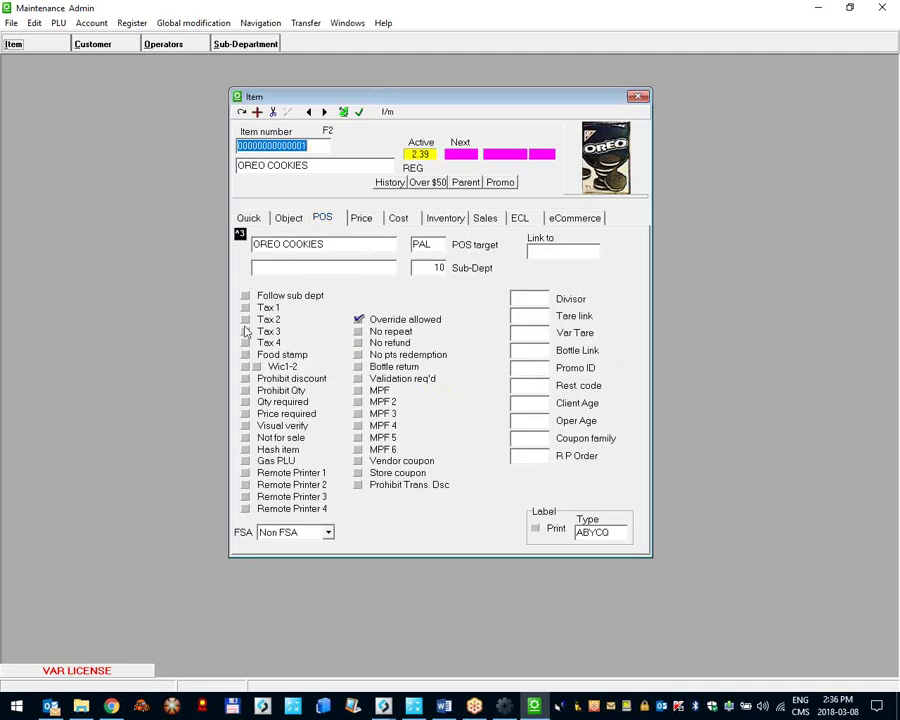
left_click(246, 307)
left_click(246, 319)
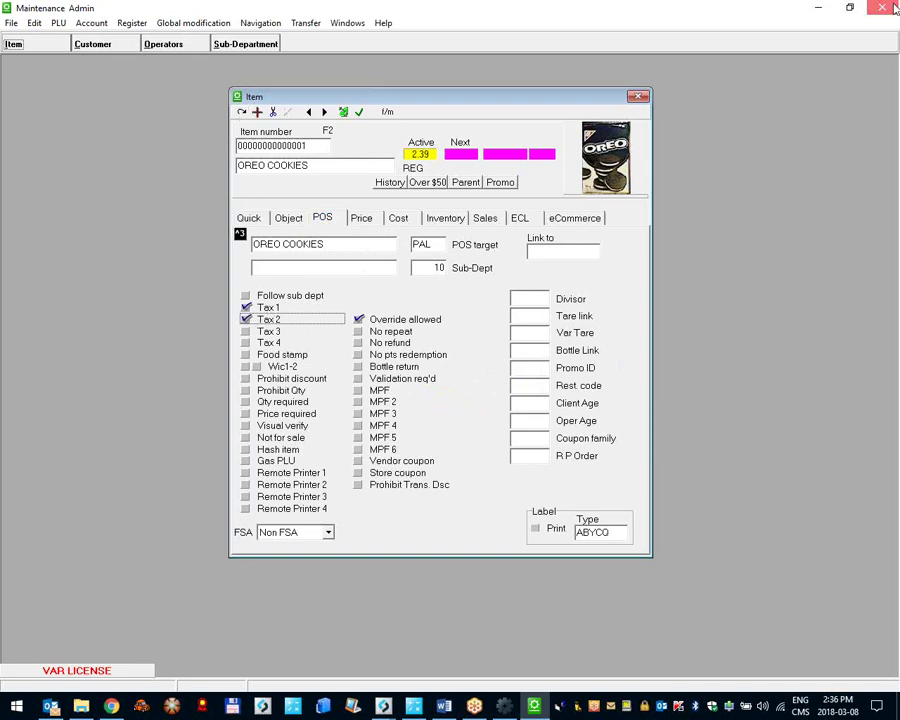
Step: Close item maintenance and show the L-POS Taxes tab with its tax table list
left_click(893, 8)
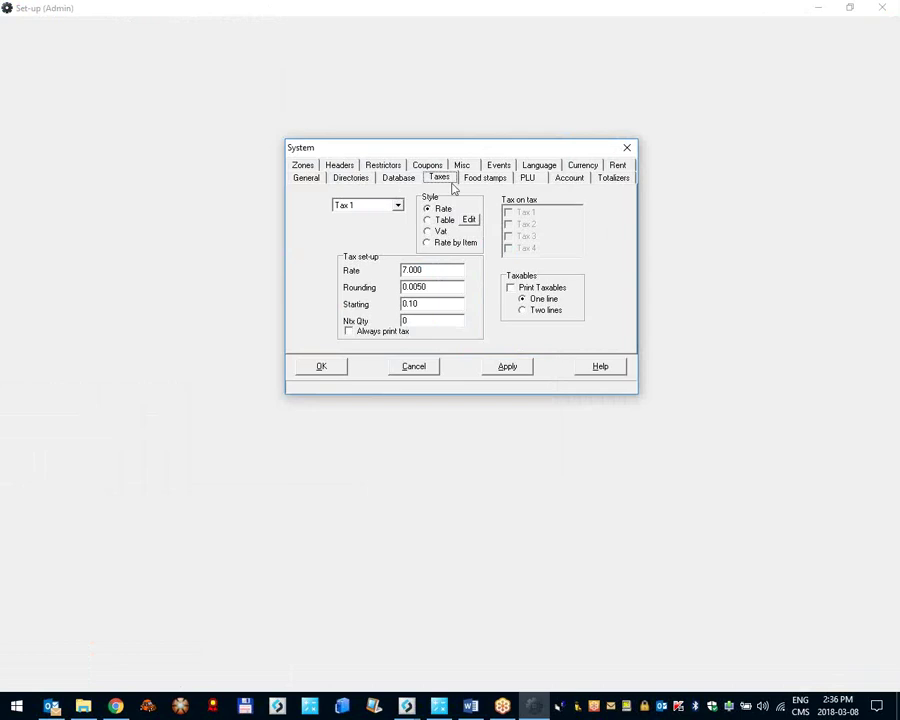
left_click(446, 181)
left_click(356, 206)
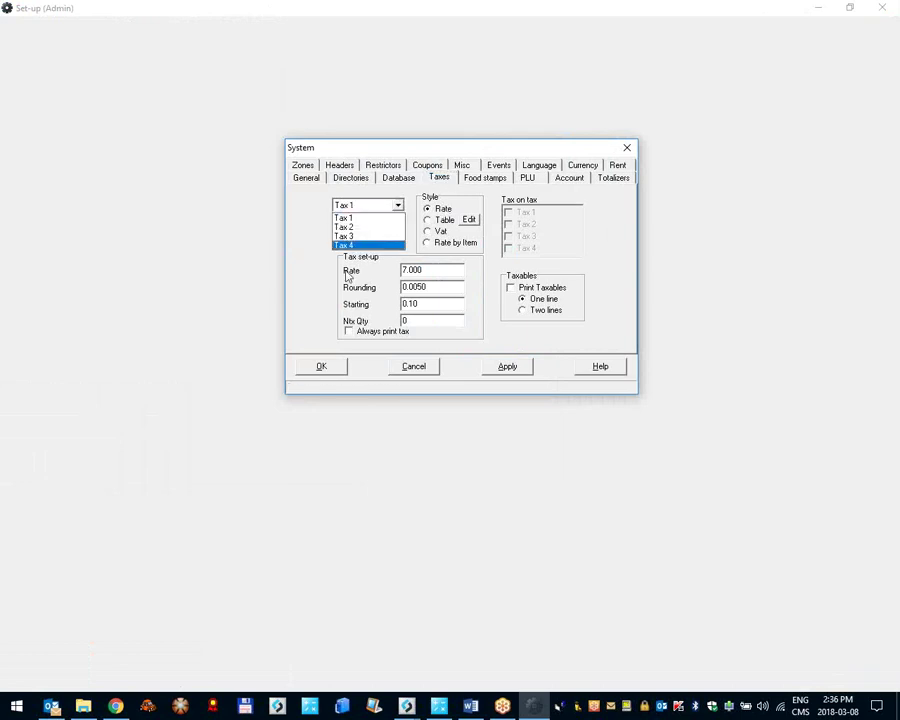
Step: Try Tax 1 and Tax 2 options, leaving Tax 1 an add-on rate and Tax 2 not charged on Tax 1
left_click(347, 219)
left_click(439, 210)
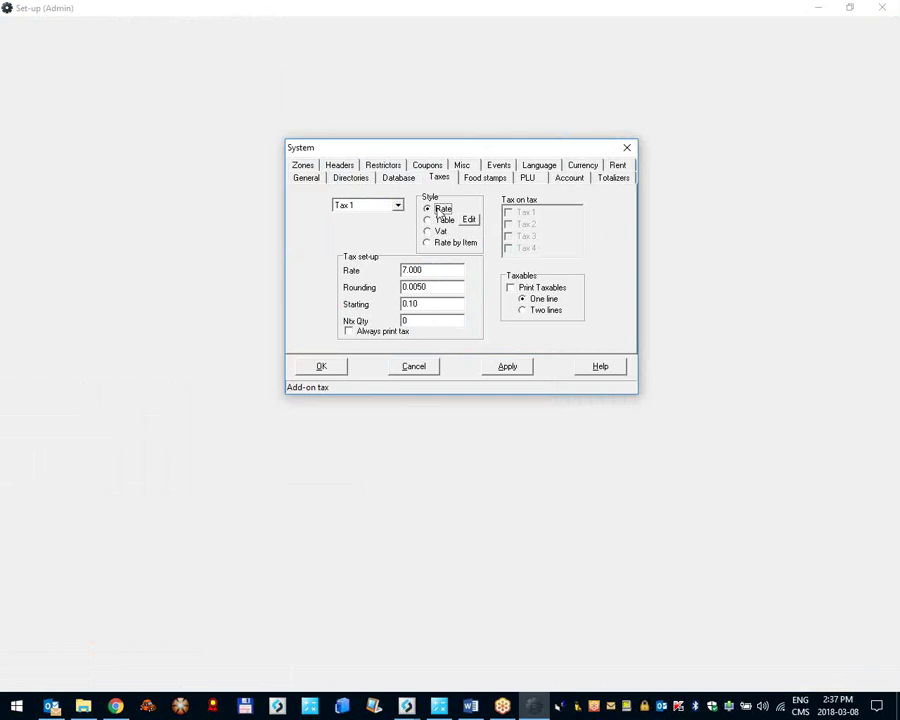
left_click(431, 233)
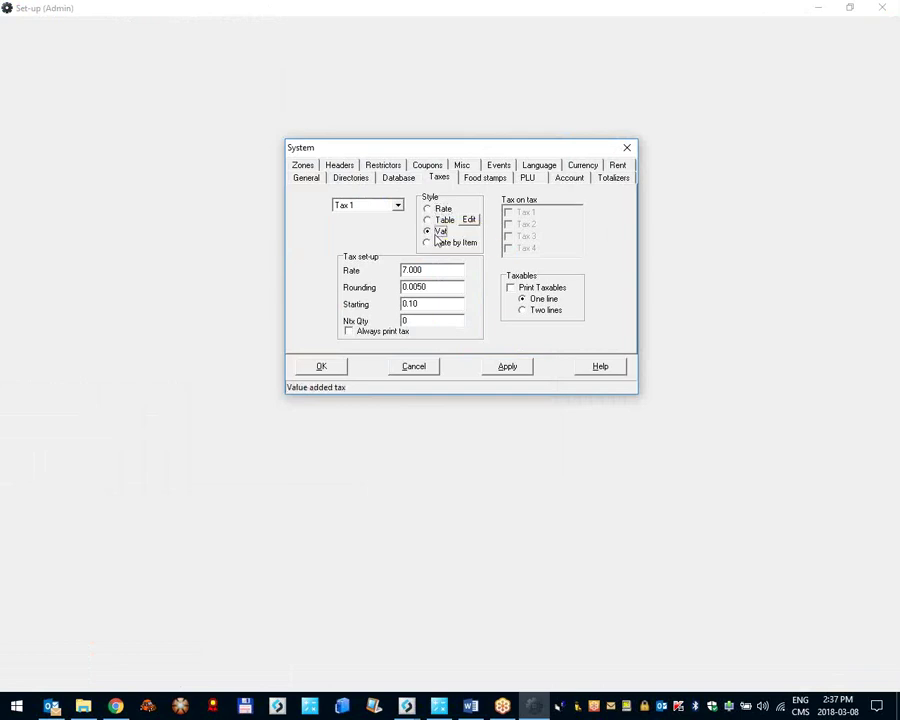
left_click(430, 210)
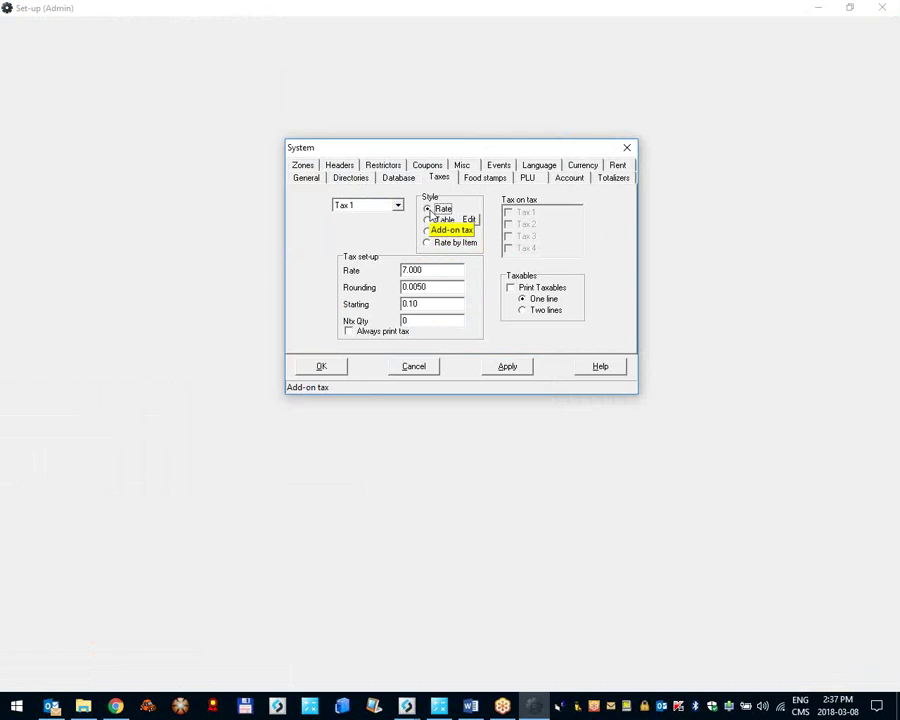
left_click(379, 208)
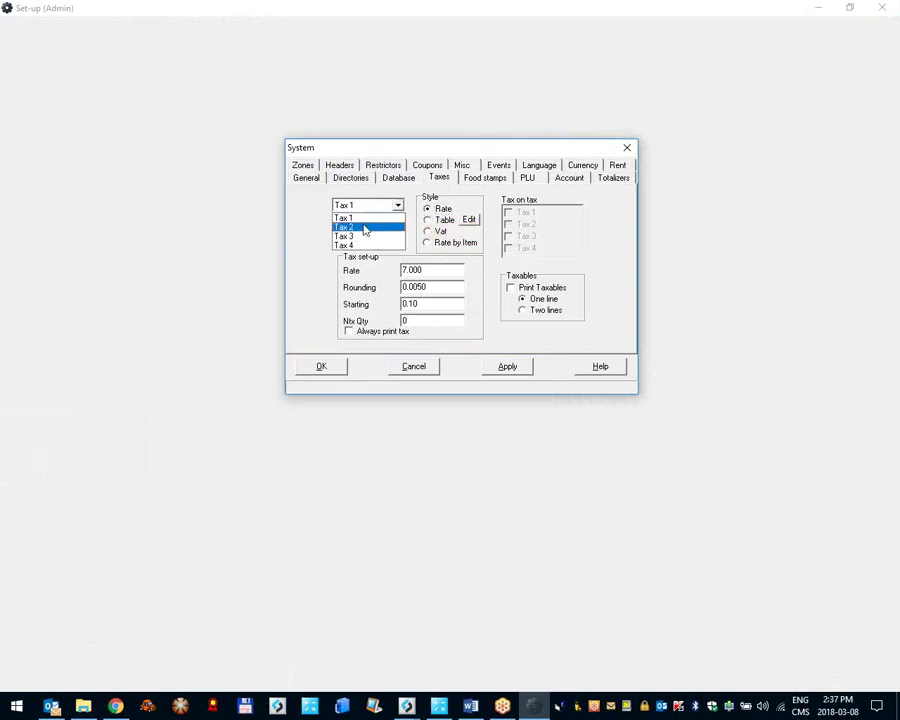
left_click(360, 227)
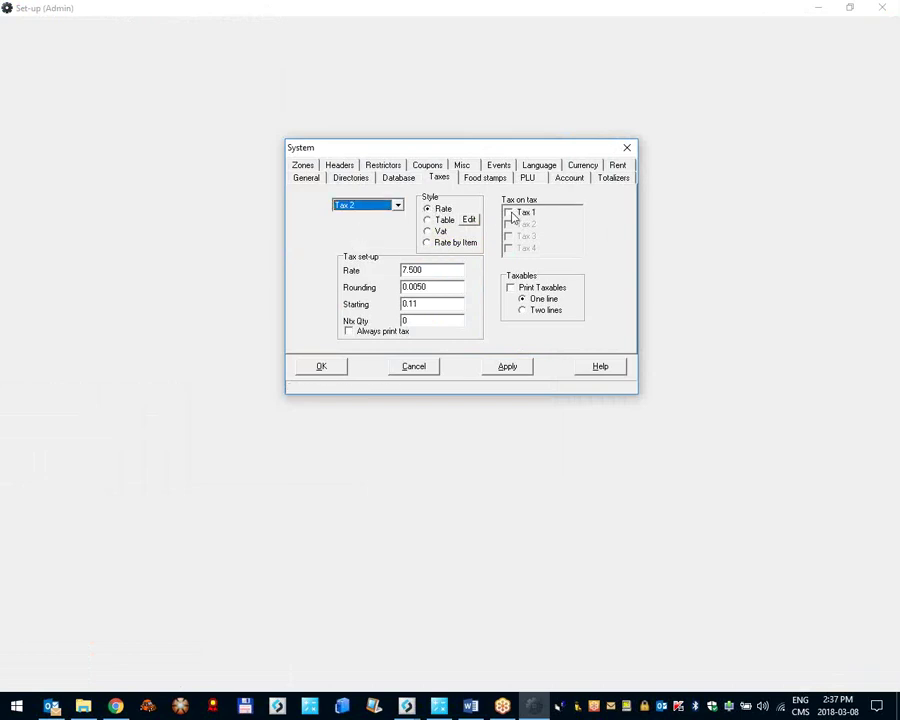
left_click(511, 213)
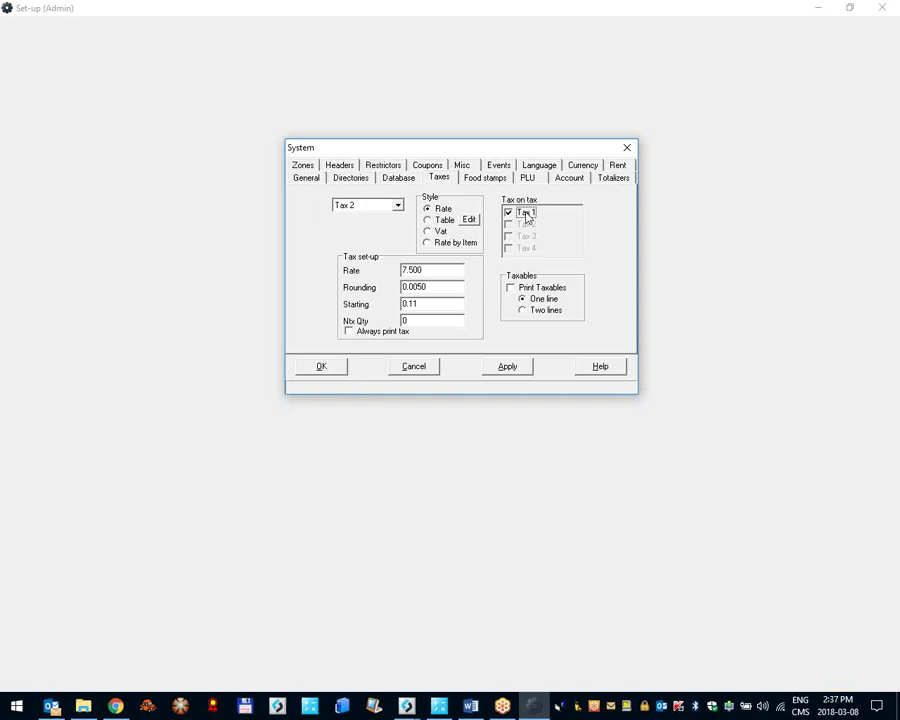
left_click(526, 214)
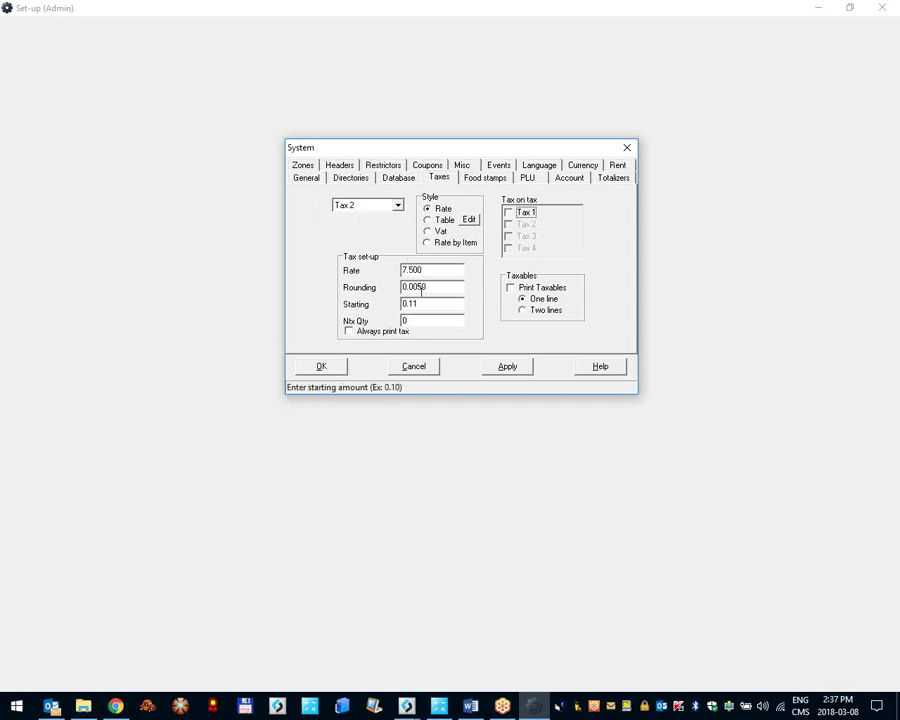
left_click(428, 232)
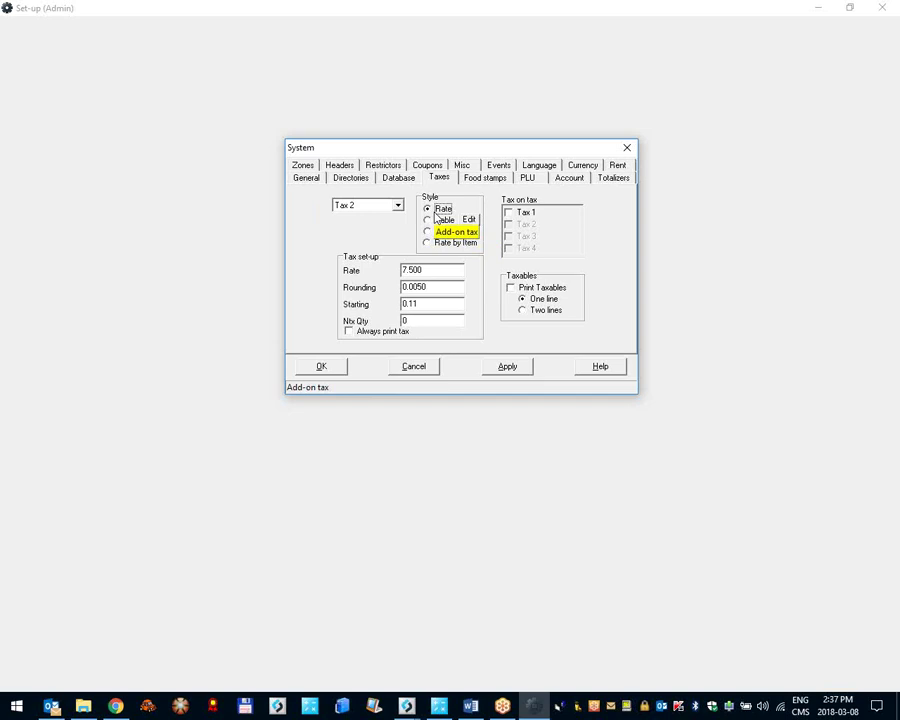
Step: Make Tax 3 a Vat style tax with a 9.500 rate and apply it
left_click(380, 207)
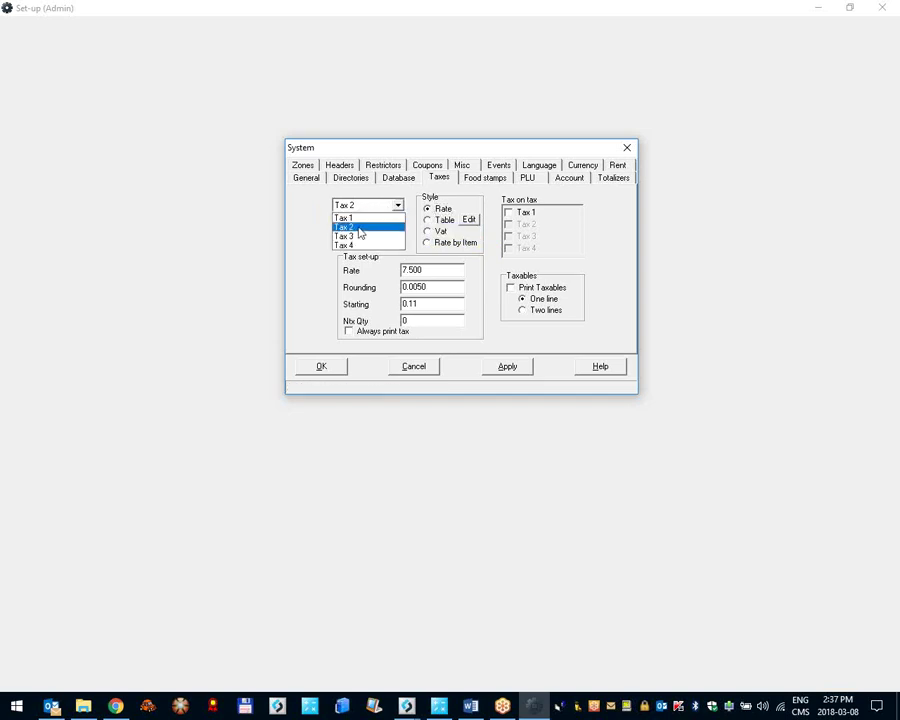
left_click(360, 237)
left_click(427, 231)
left_click_drag(440, 270, 316, 276)
type("9.5")
key("Tab")
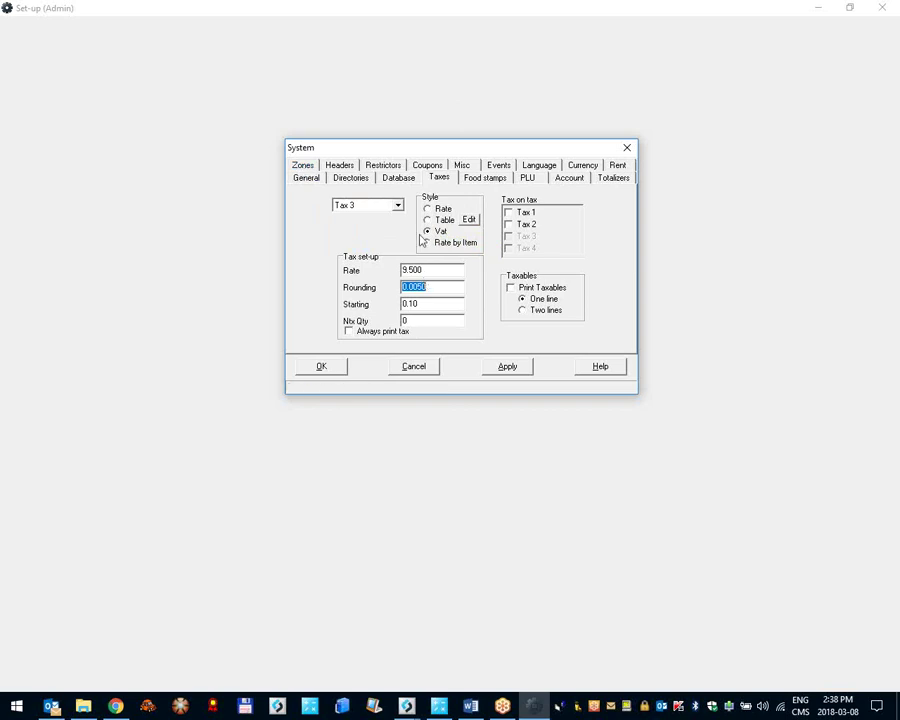
left_click(509, 368)
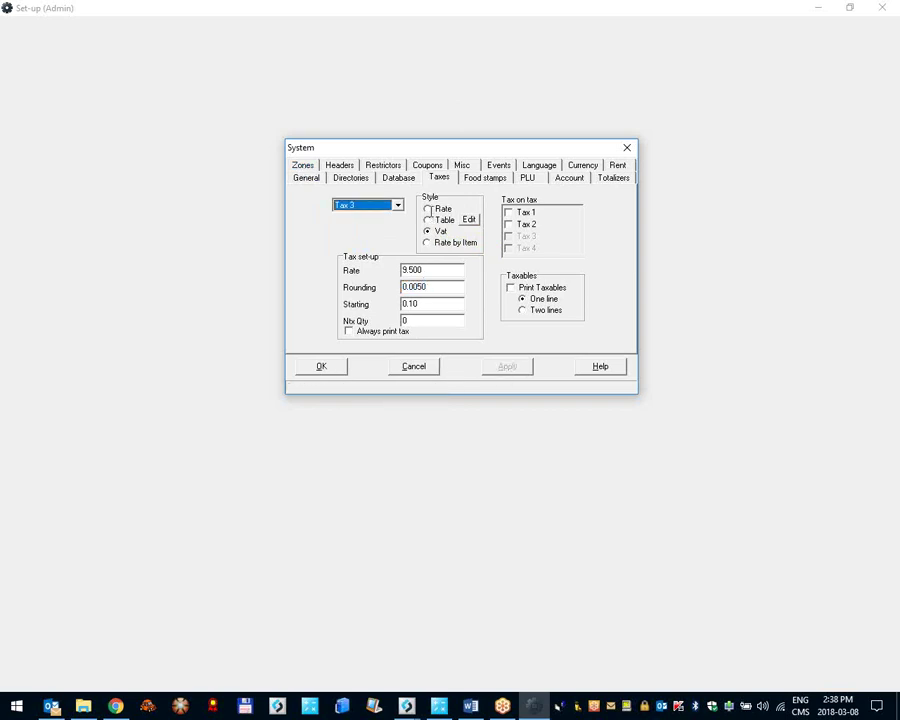
Step: Switch the Taxes tab back to Tax 1 and close the set-up with OK
left_click(352, 205)
left_click(346, 216)
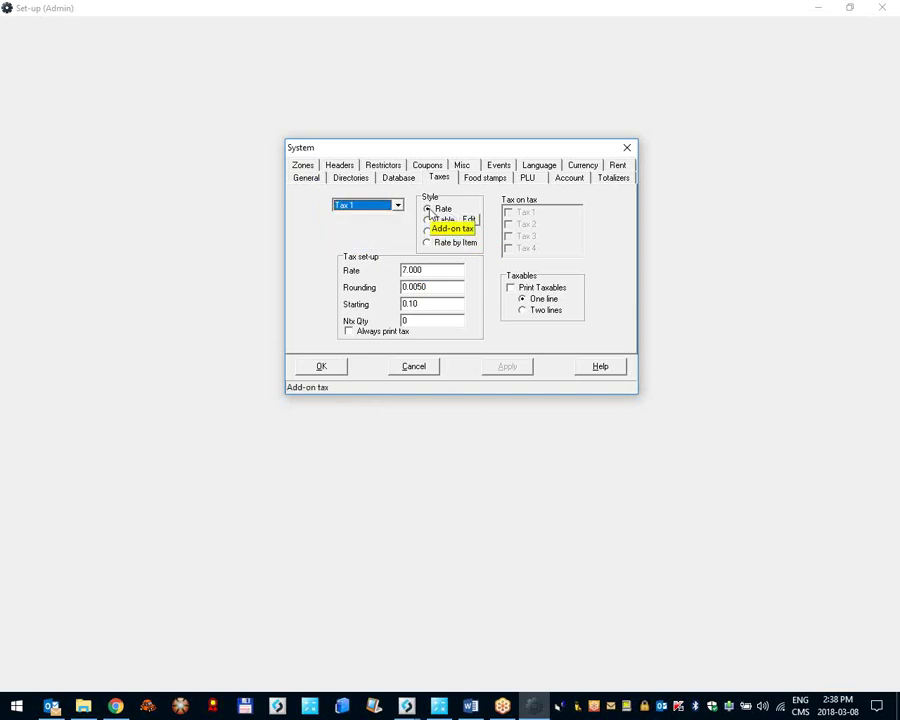
left_click(324, 366)
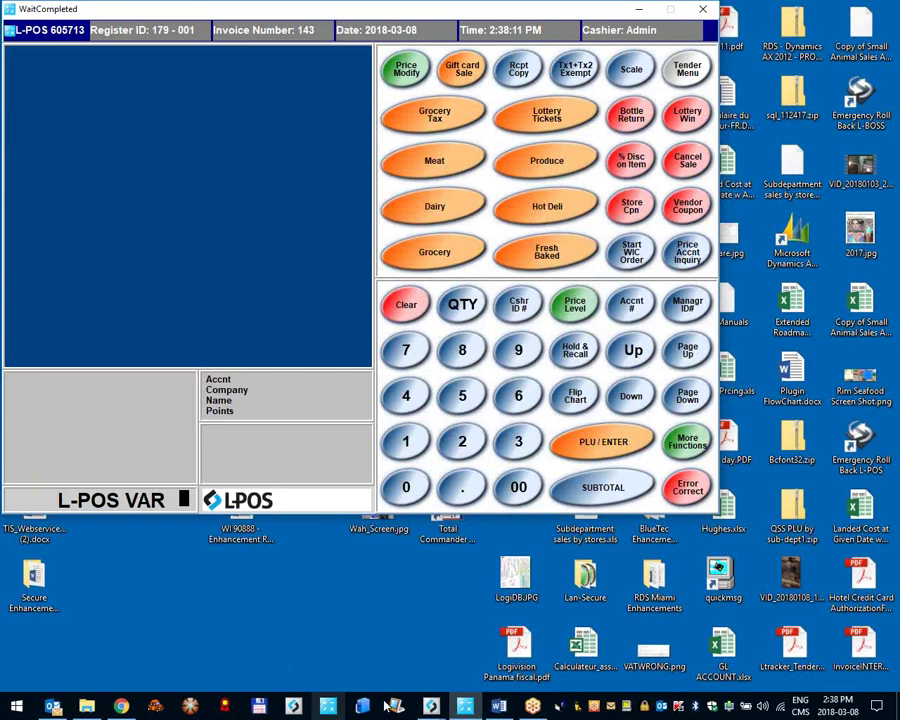
Step: Tick Tax 3 on item 101 REGULAR UNLEADED GAS's POS tab and send the item to the register
left_click(390, 660)
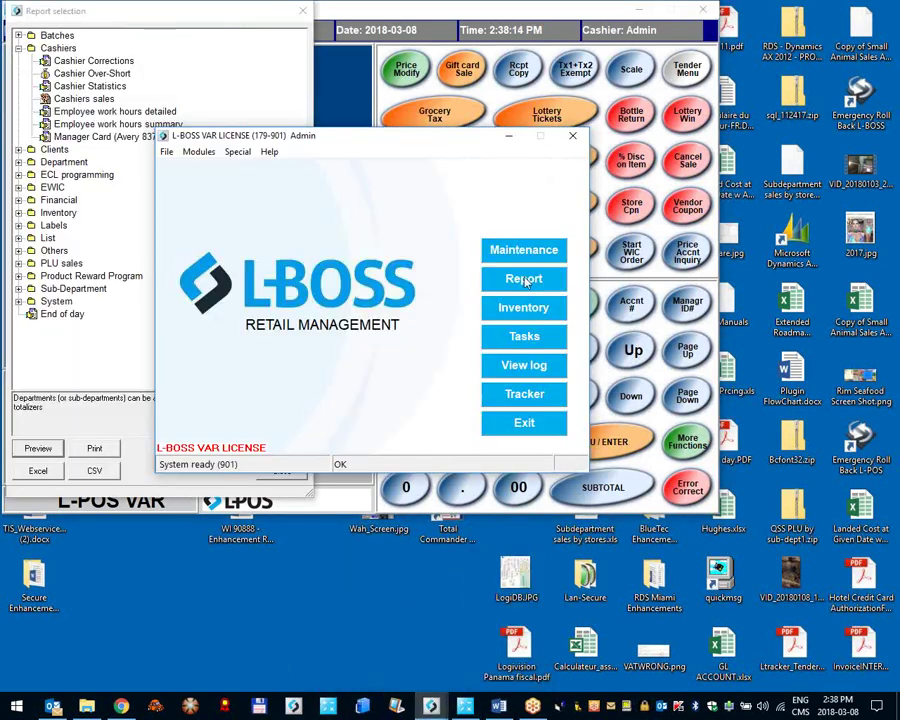
left_click(515, 249)
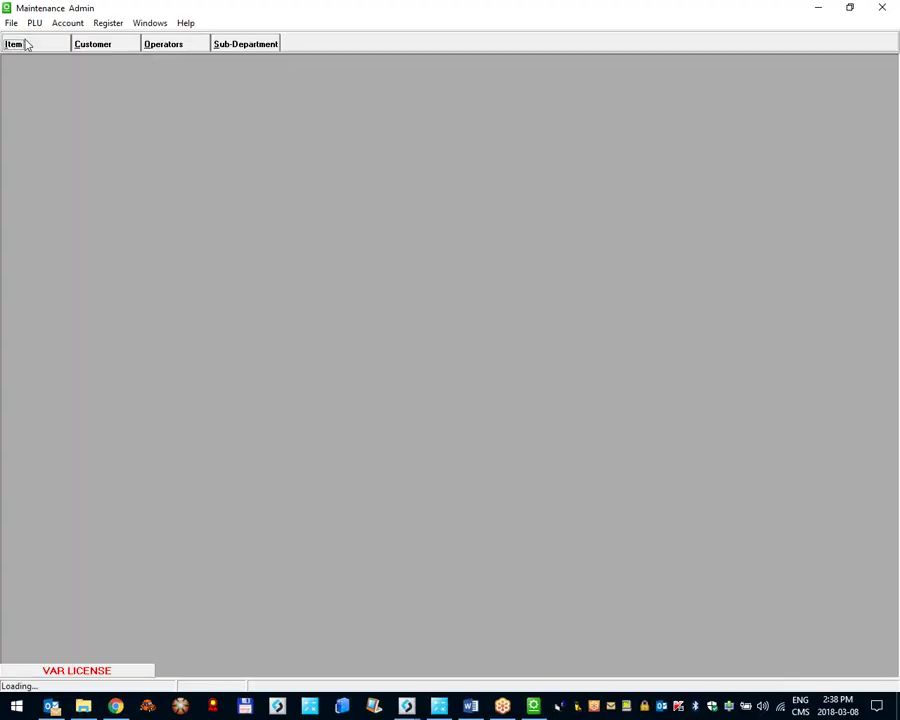
left_click(27, 44)
type("101")
key("Return")
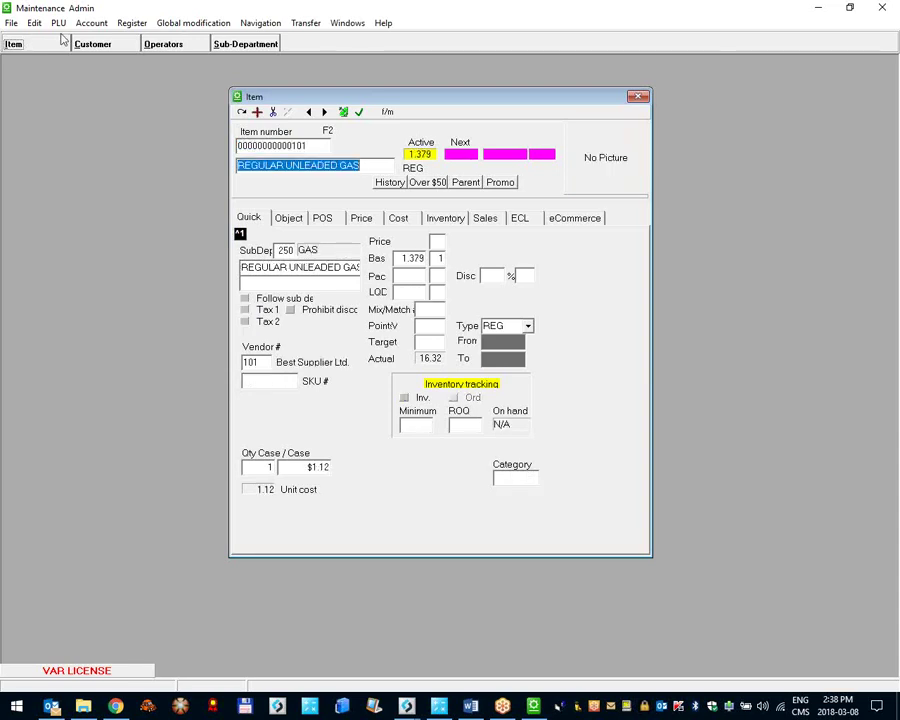
left_click(324, 219)
left_click(246, 331)
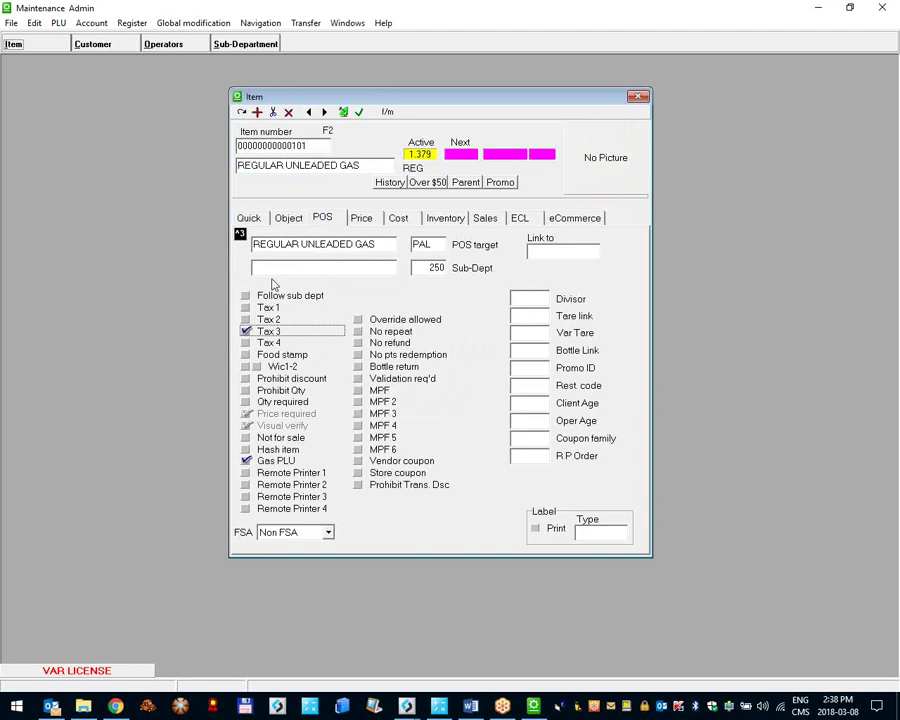
left_click(344, 113)
left_click(398, 383)
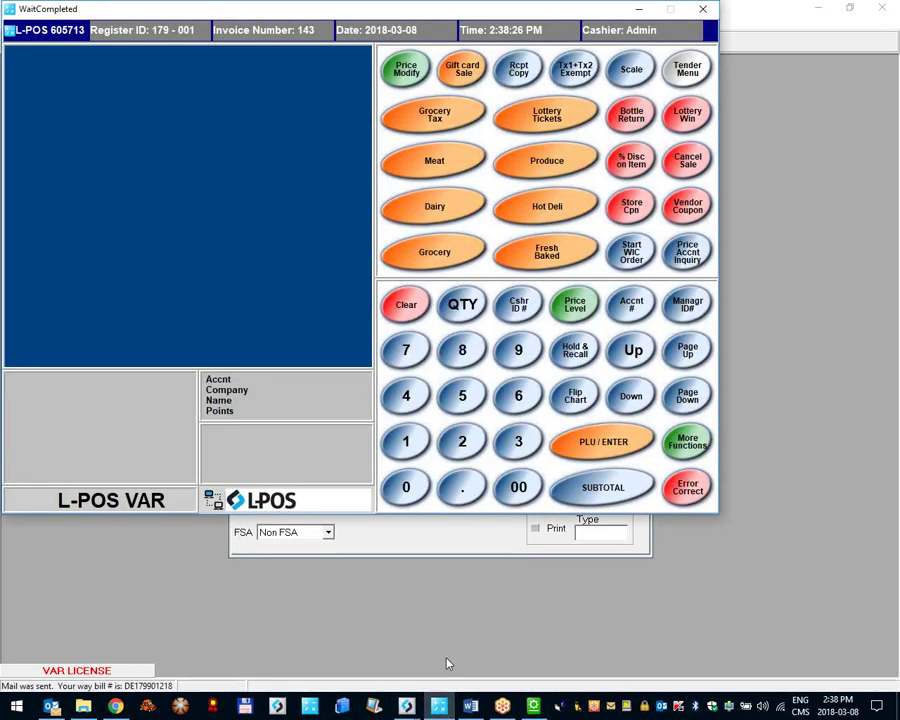
Step: Ring up item 101 for $40.00 cash, selling 29.006 liters with Tax 3 included at 3.47
type("101")
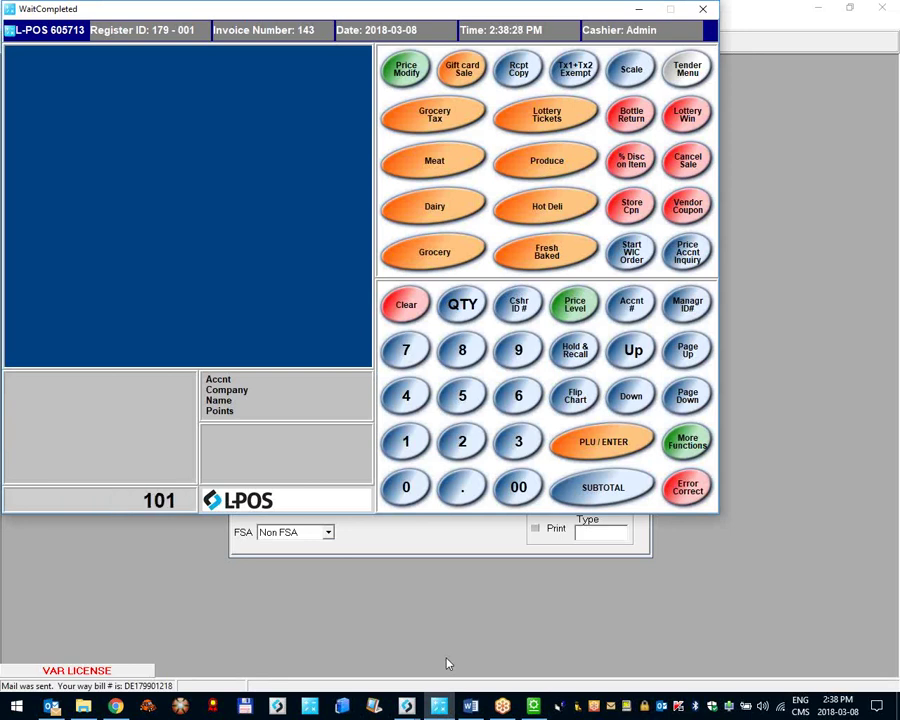
key("Return")
type("40.00")
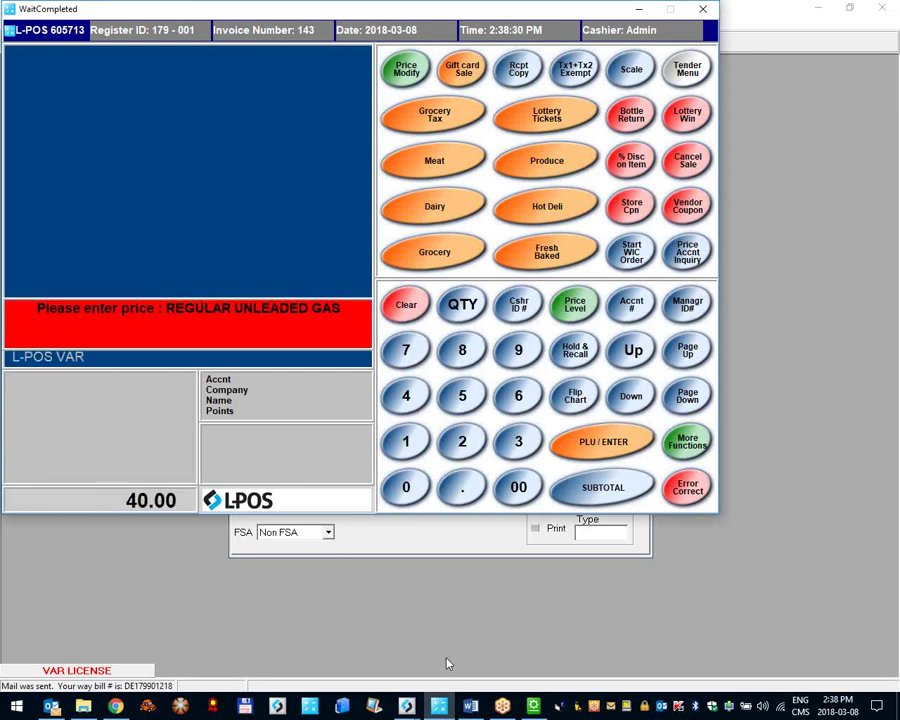
key("Return")
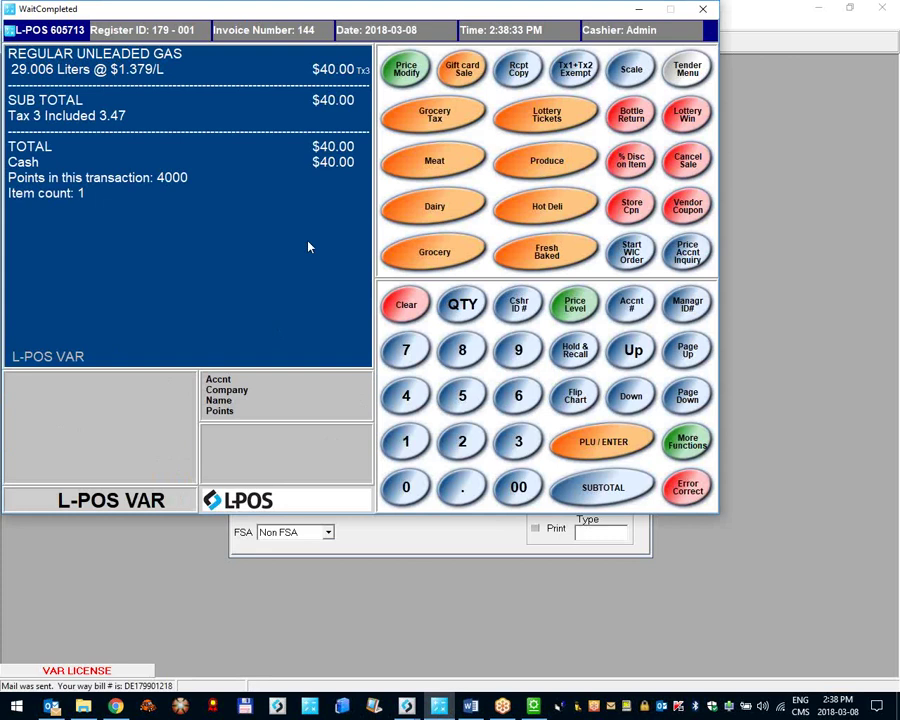
left_click(24, 120)
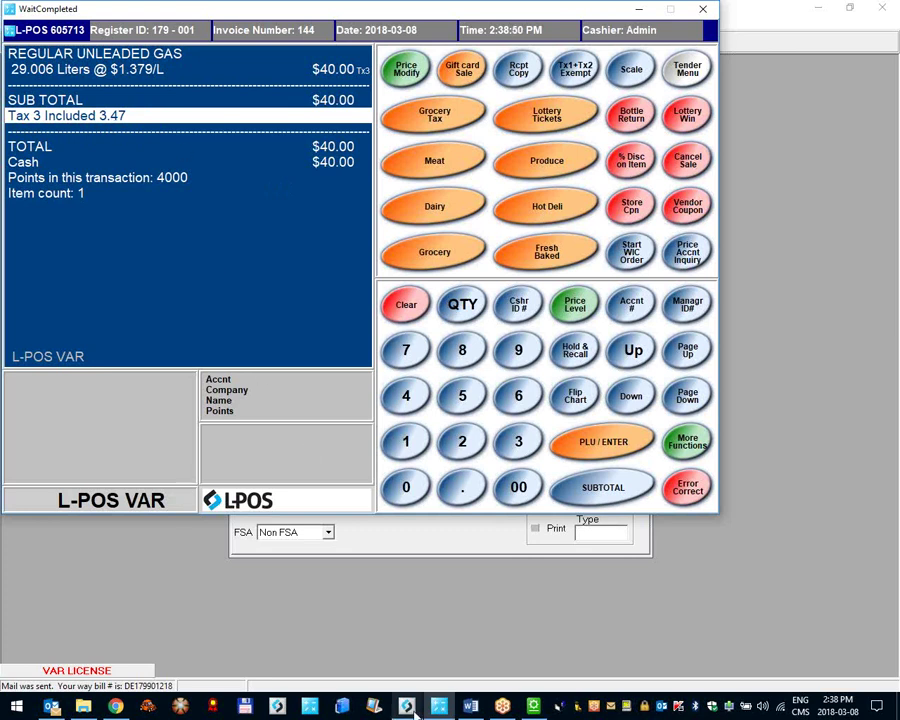
mouse_move(411, 710)
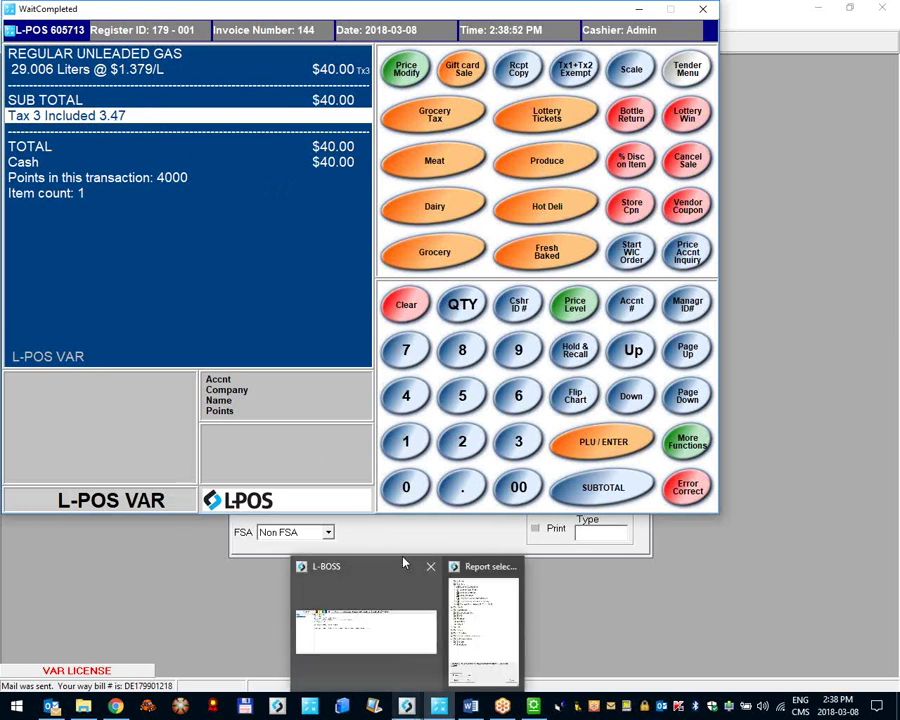
Step: Close the gas item record and open L-POS System set-up on the Taxes tab
left_click(365, 600)
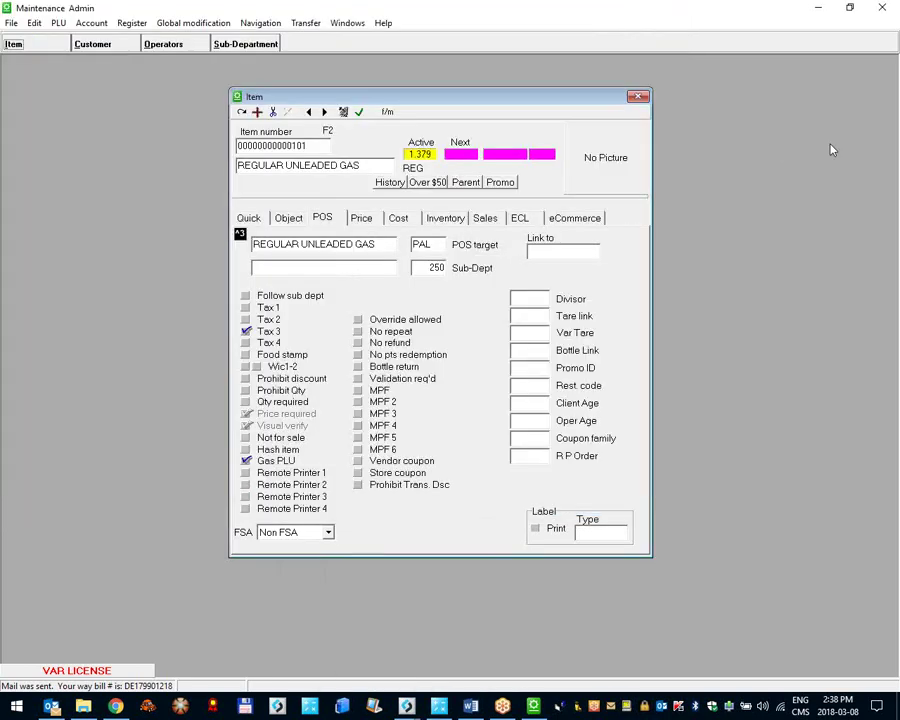
key("Escape")
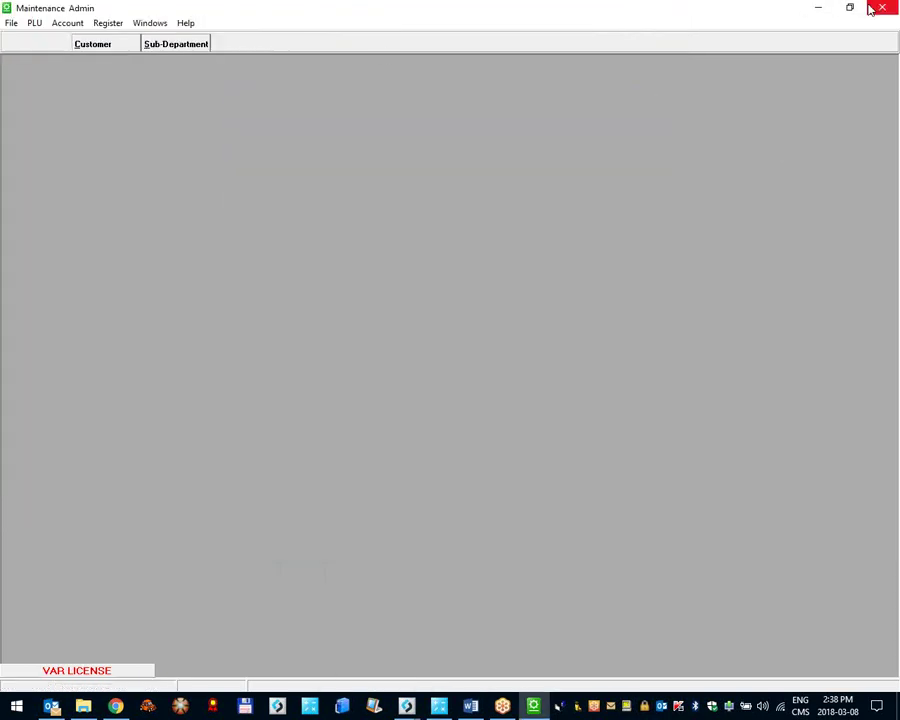
left_click(45, 30)
left_click(90, 85)
left_click(437, 181)
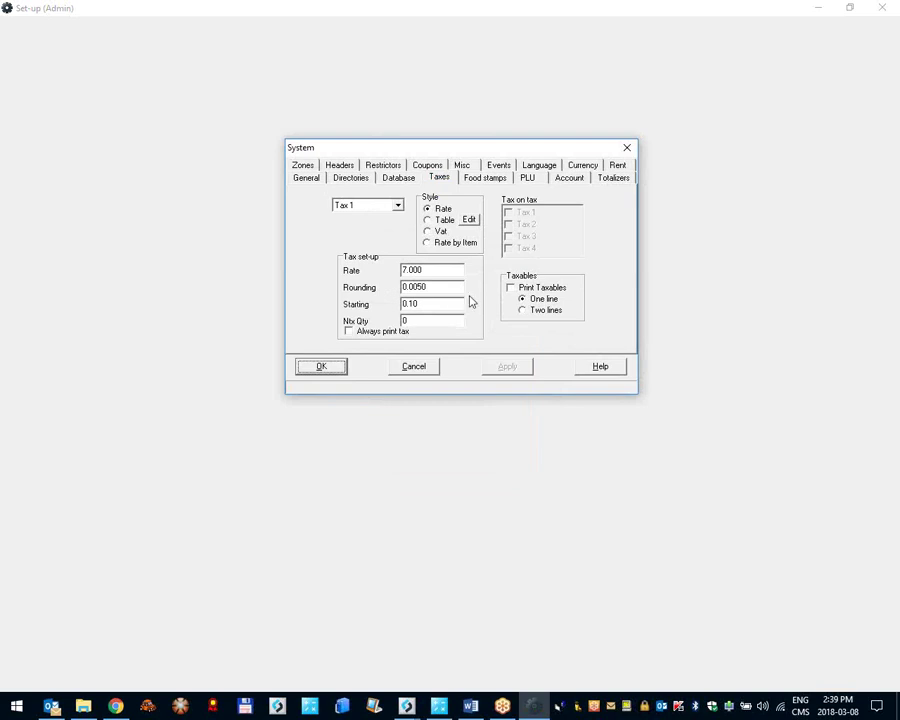
Step: Preview the WV 6% tax table for Tax 1, cancel it, and set Tax 1 back to Rate
left_click(429, 221)
left_click(470, 220)
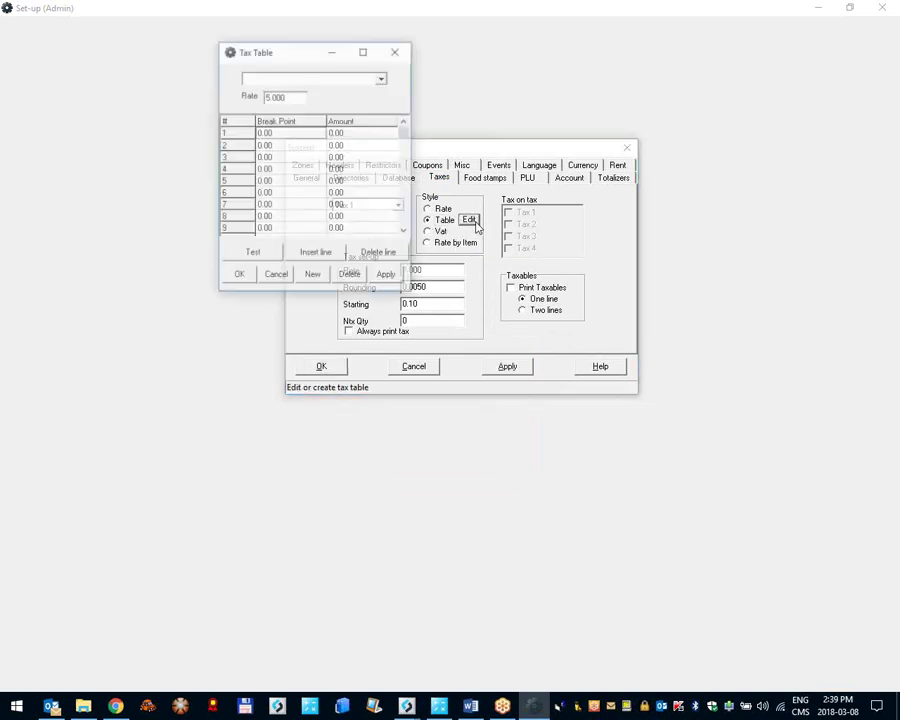
left_click(310, 77)
left_click(305, 88)
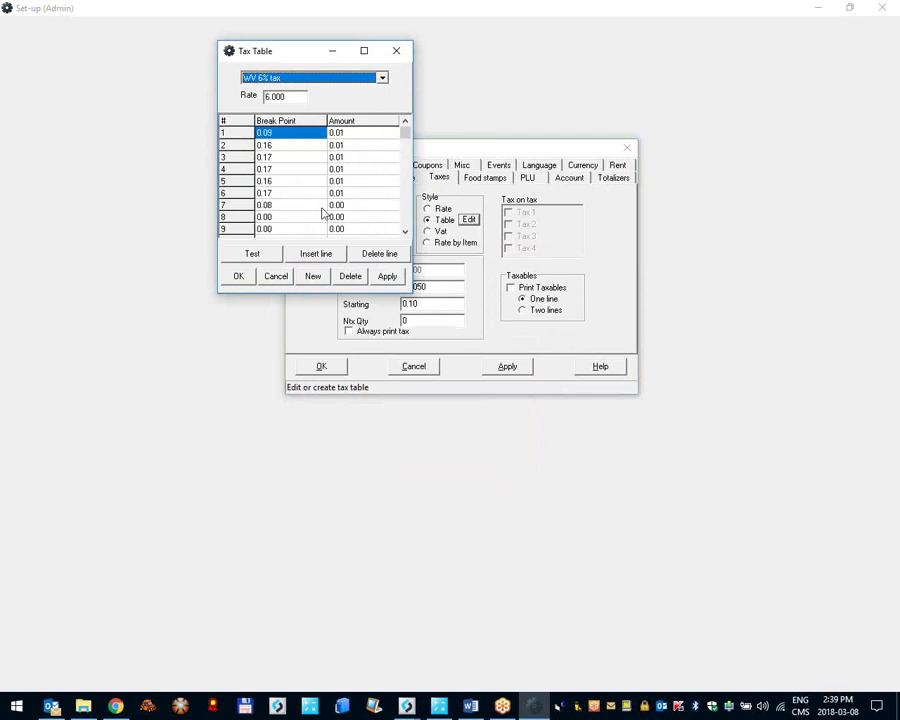
left_click(284, 278)
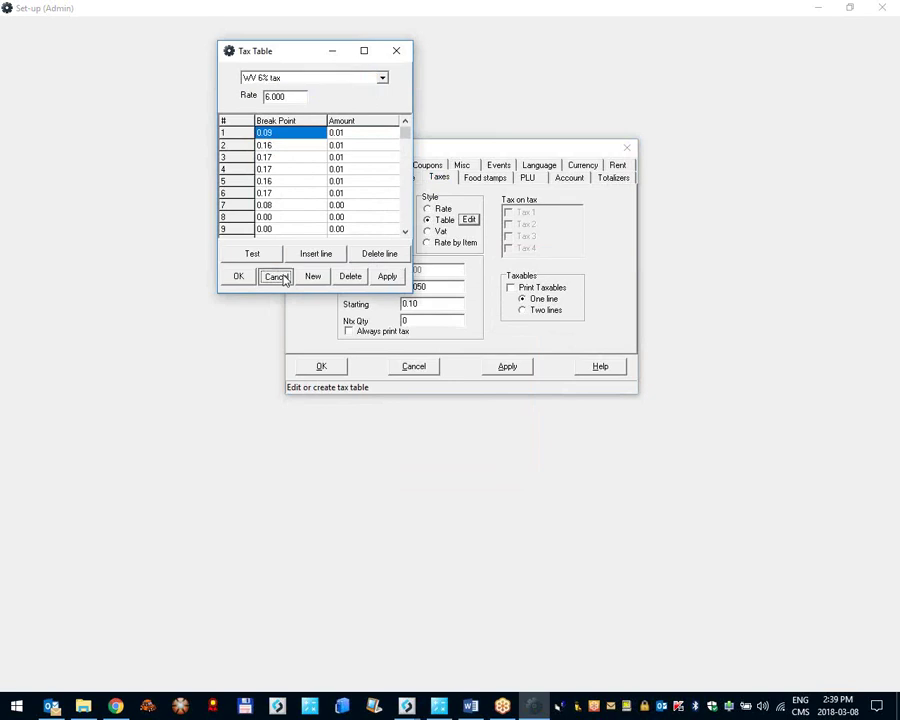
left_click(428, 209)
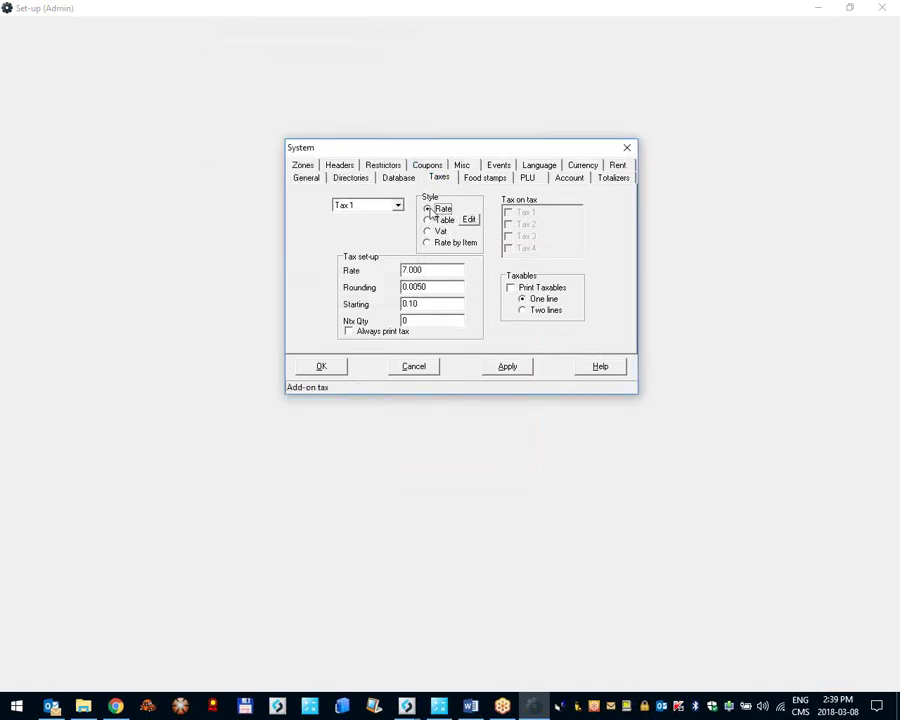
left_click(495, 368)
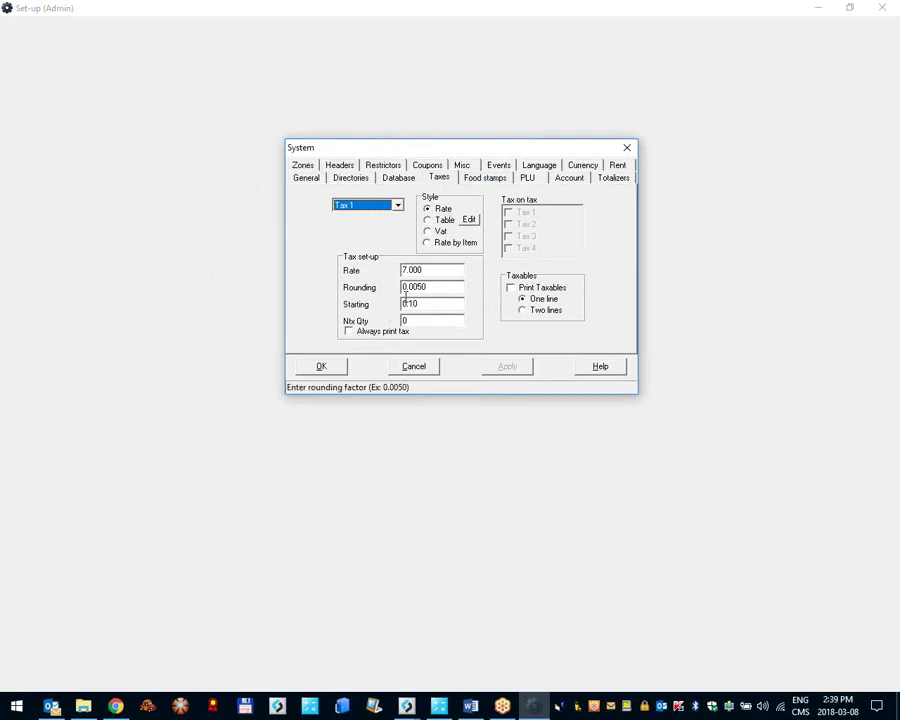
left_click_drag(442, 270, 361, 271)
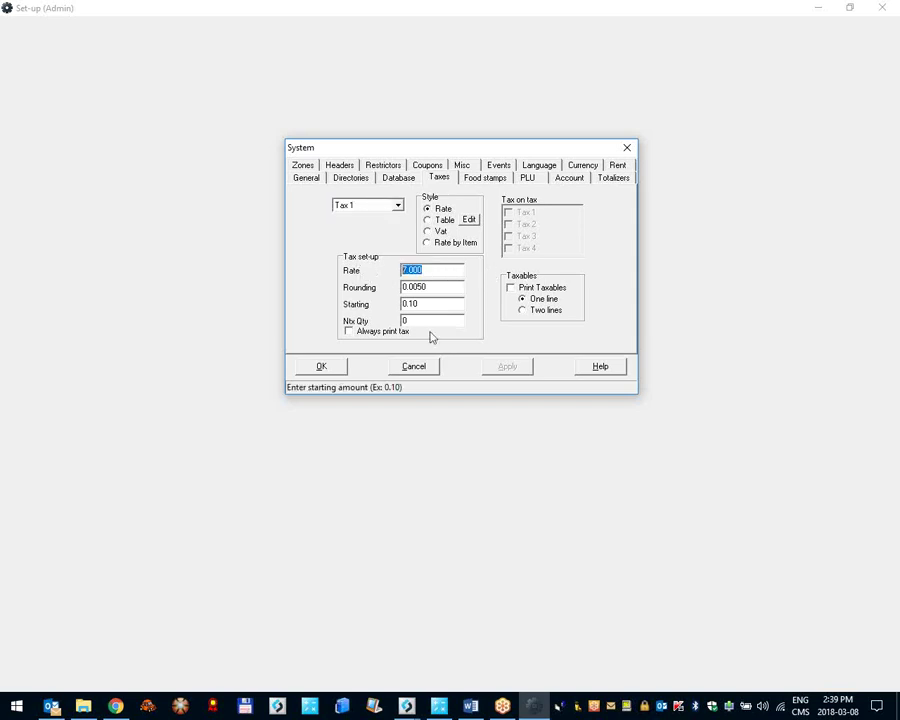
left_click(430, 304)
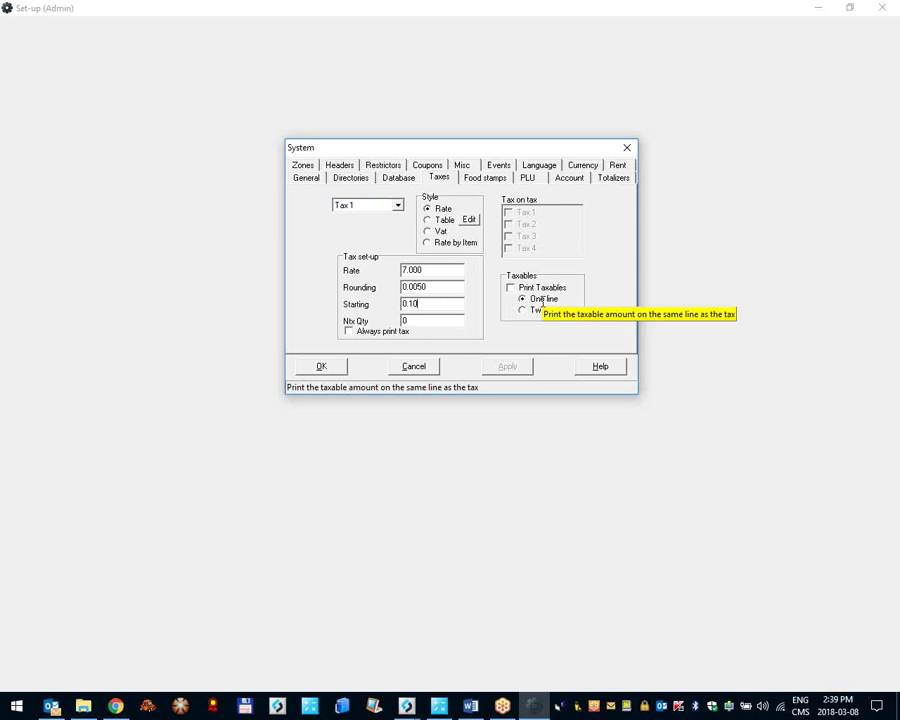
left_click_drag(466, 305, 381, 298)
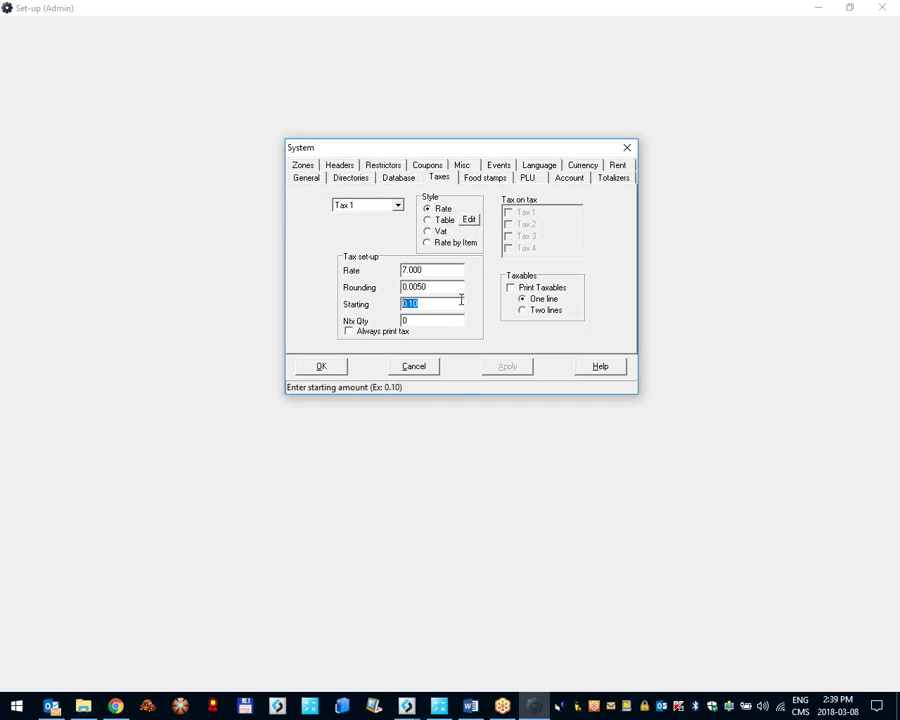
left_click(428, 305)
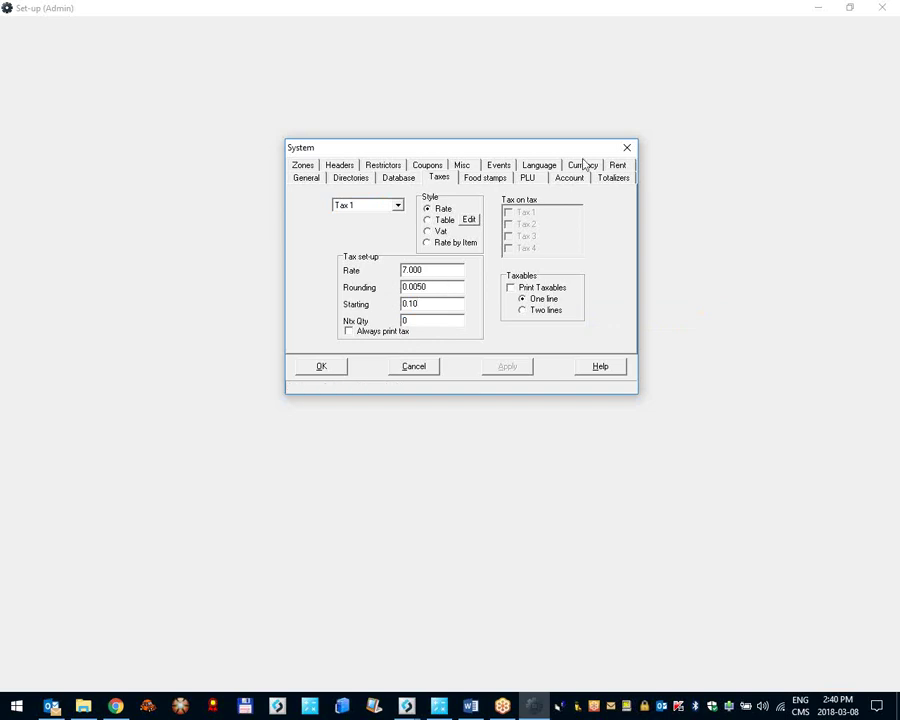
Step: Compare the Illinois and New Jersey food stamp styles, keep Illinois, and close System set-up
left_click(490, 178)
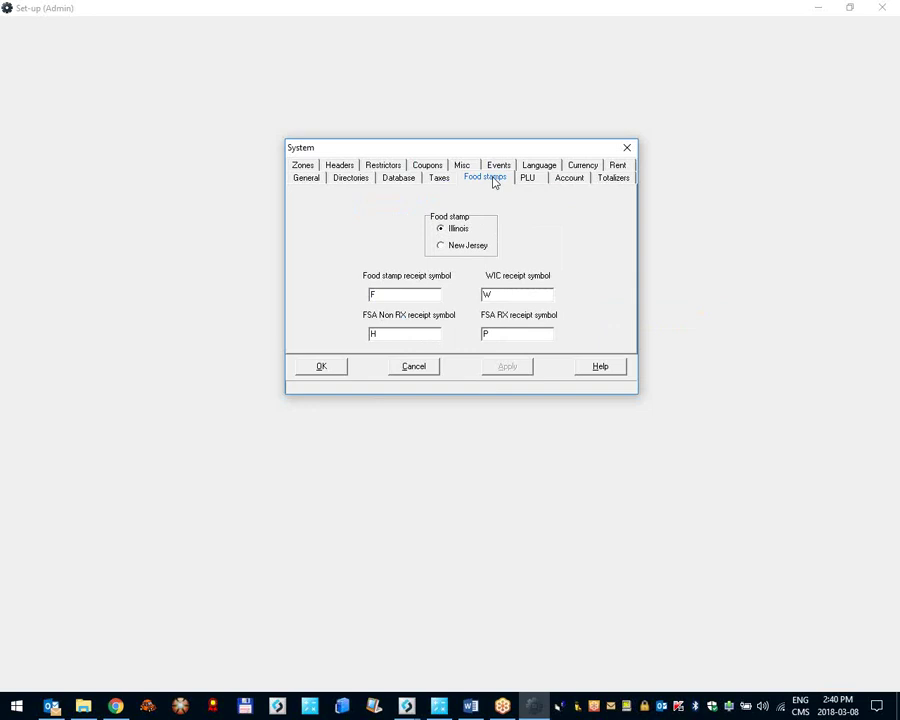
mouse_move(455, 233)
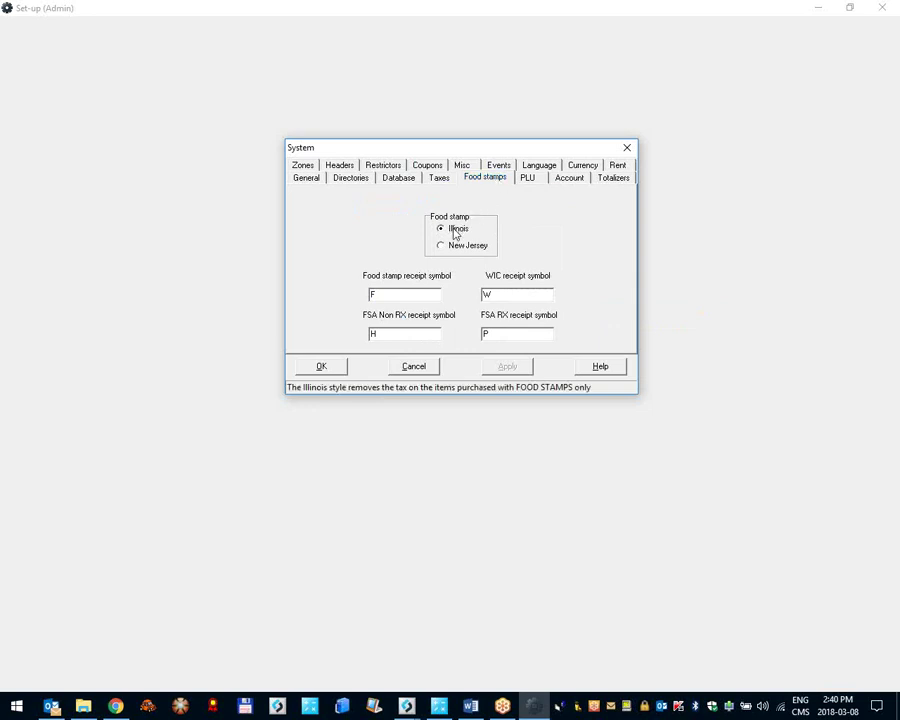
left_click(455, 250)
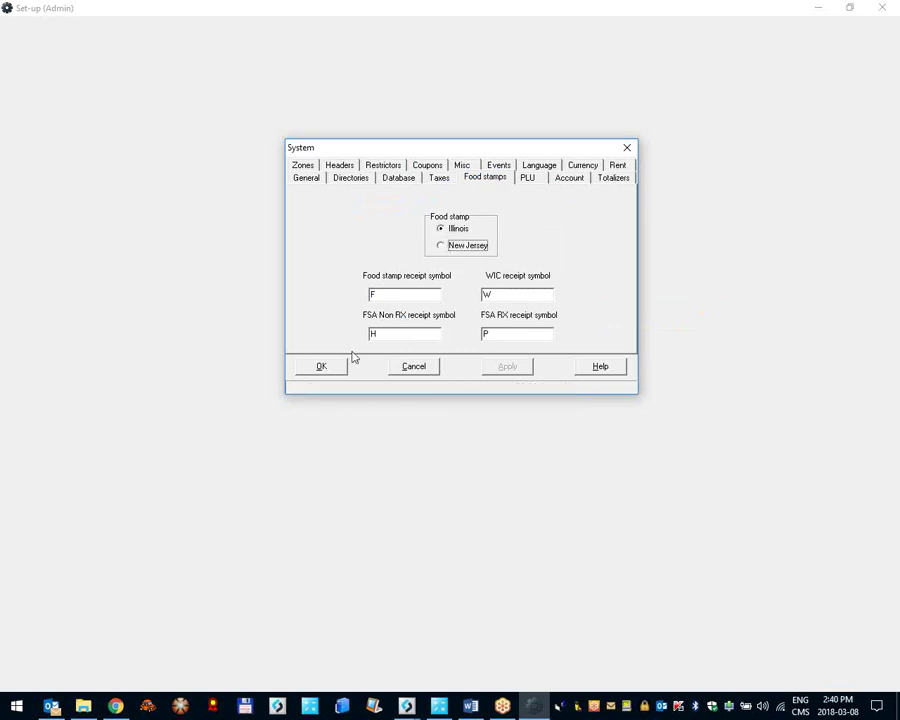
left_click(321, 366)
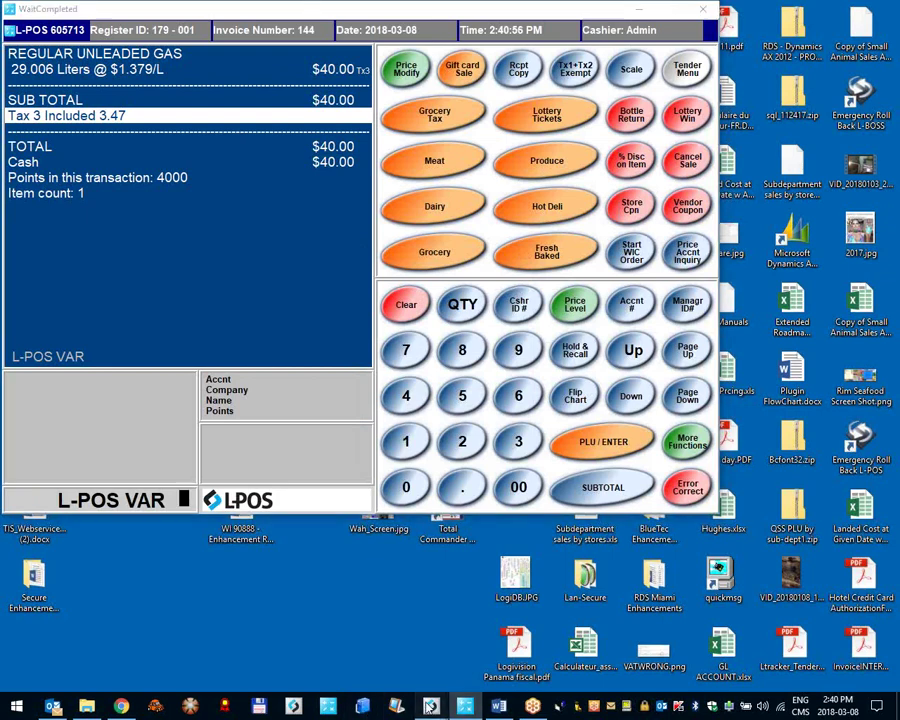
Step: Tick Food stamp on the OREO COOKIES POS tab and send the item to the registers
mouse_move(430, 706)
left_click(385, 645)
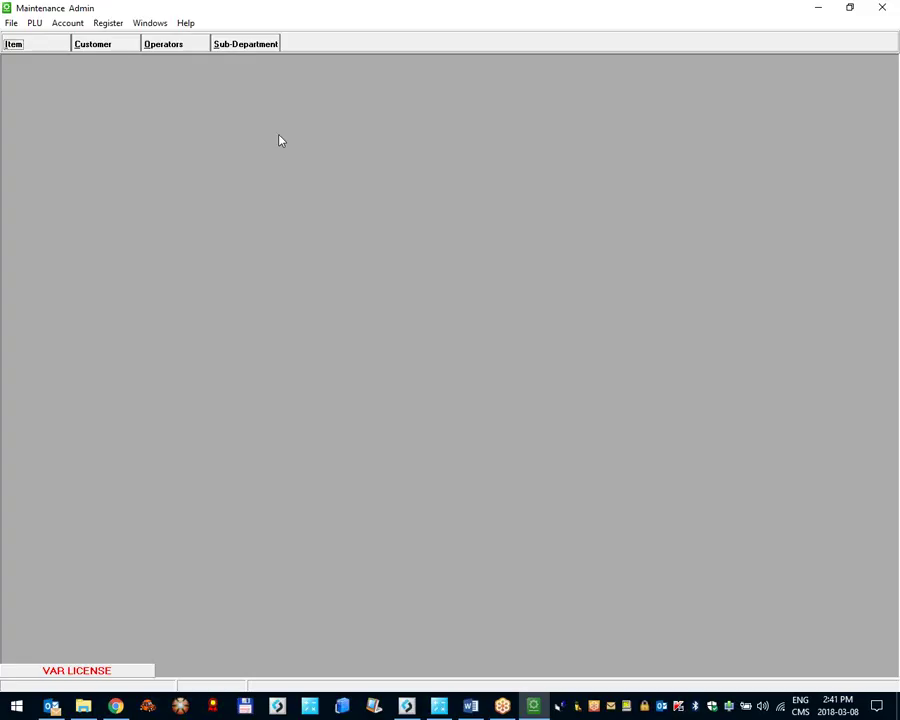
left_click(36, 44)
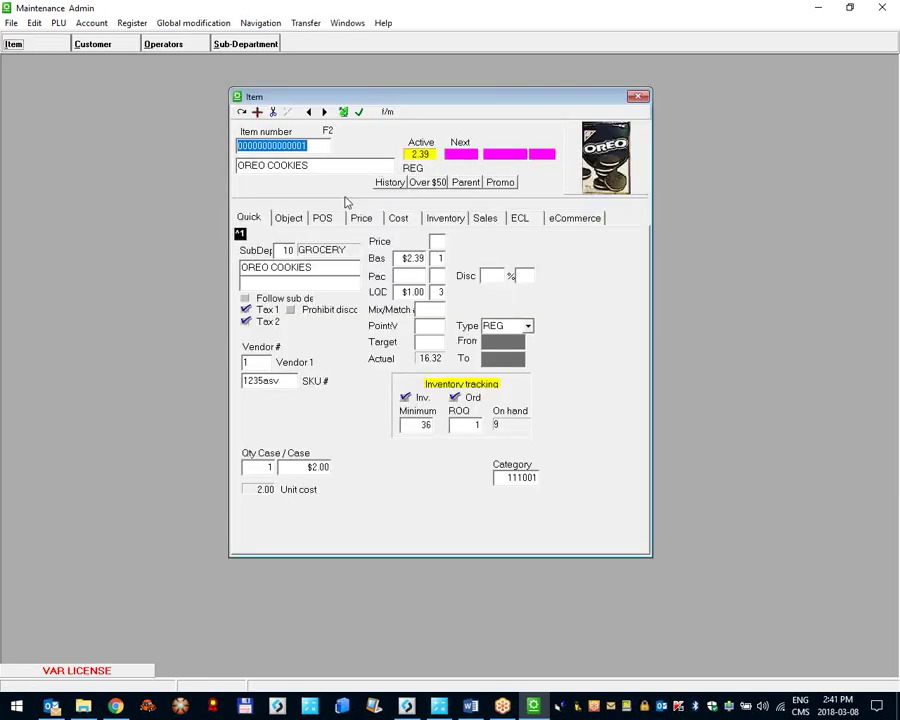
left_click(328, 219)
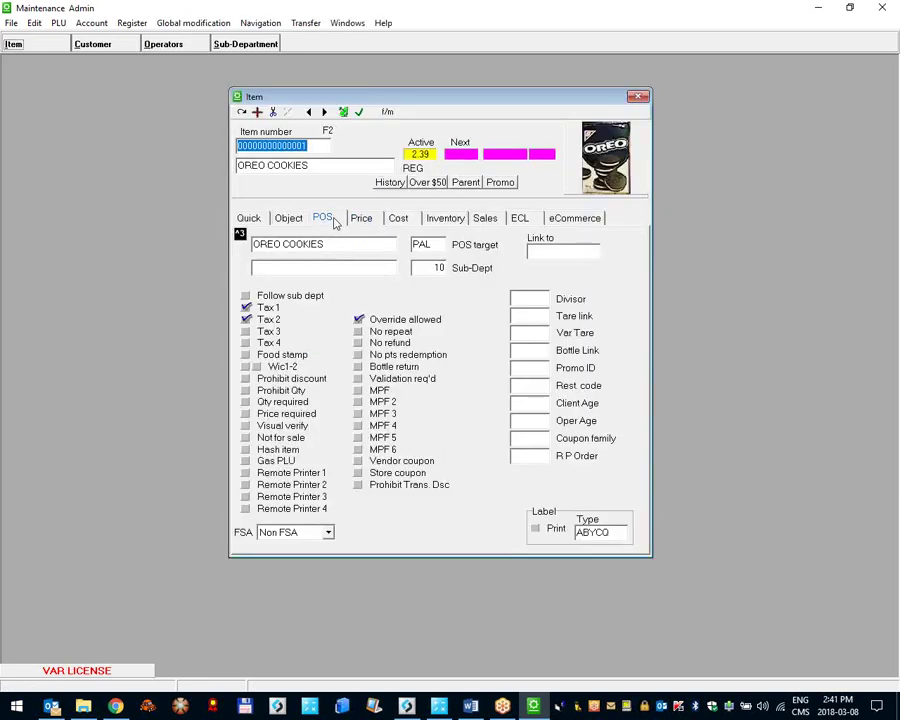
left_click(246, 356)
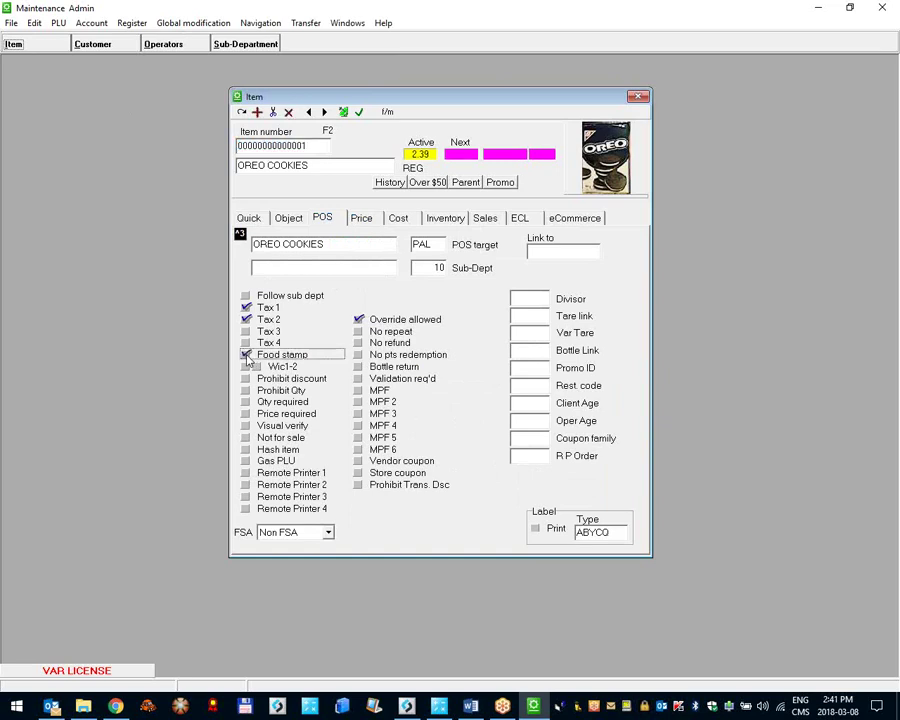
left_click(343, 112)
left_click(390, 384)
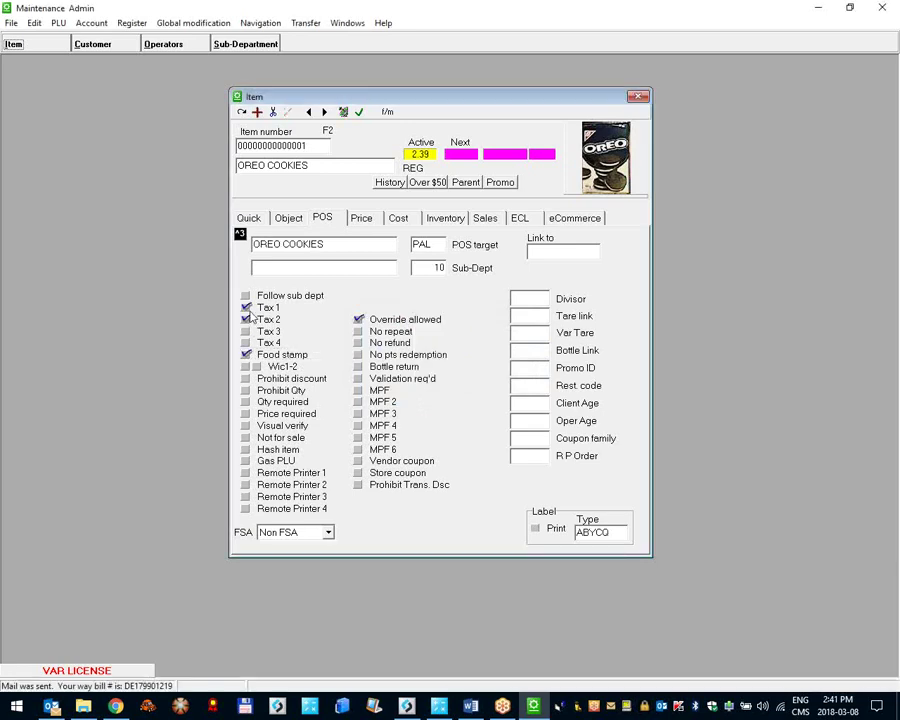
Step: Delete the MEDIUM COFFEE ECL entry from OREO COOKIES and resend the item to the registers
left_click(438, 706)
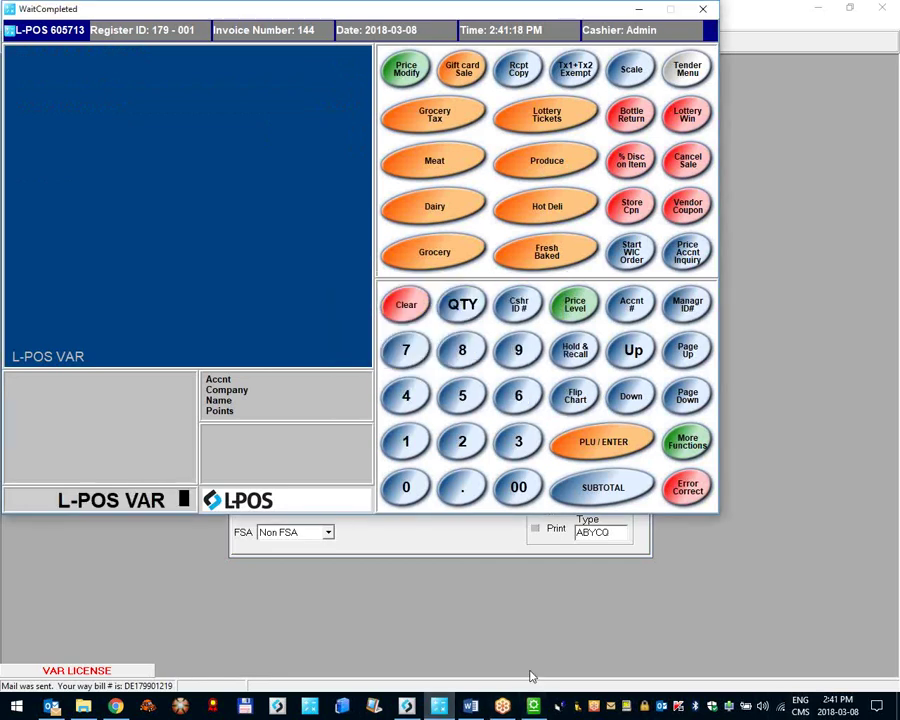
left_click(533, 706)
left_click(519, 218)
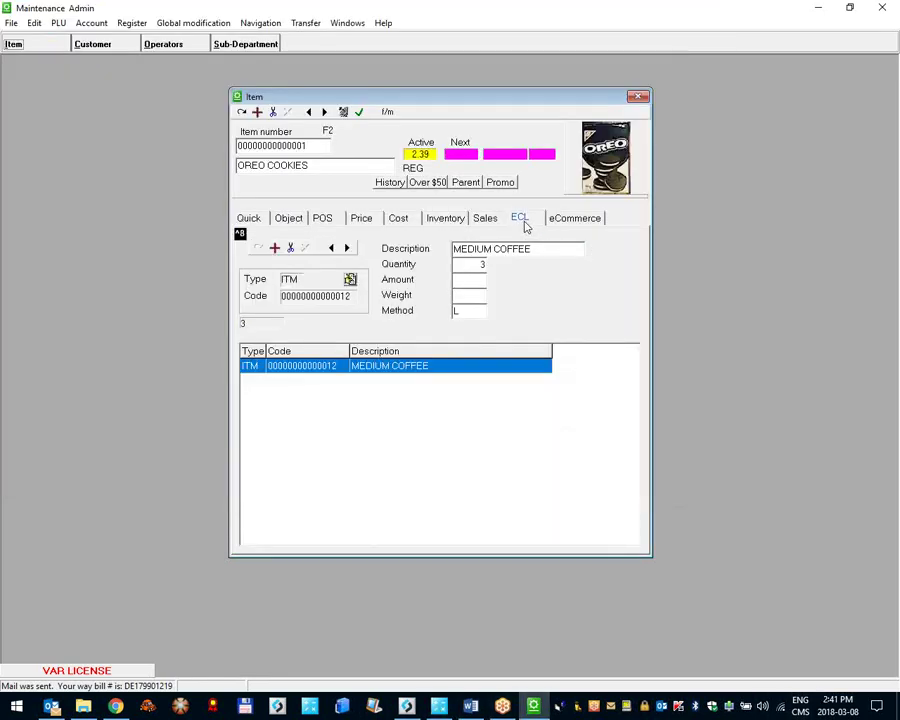
left_click(290, 248)
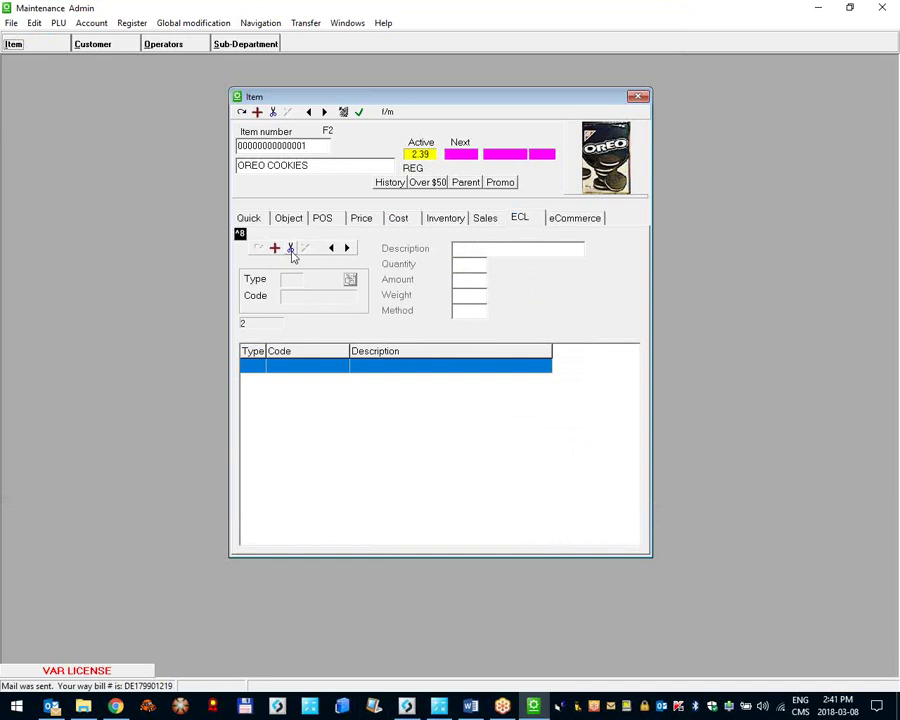
left_click(241, 112)
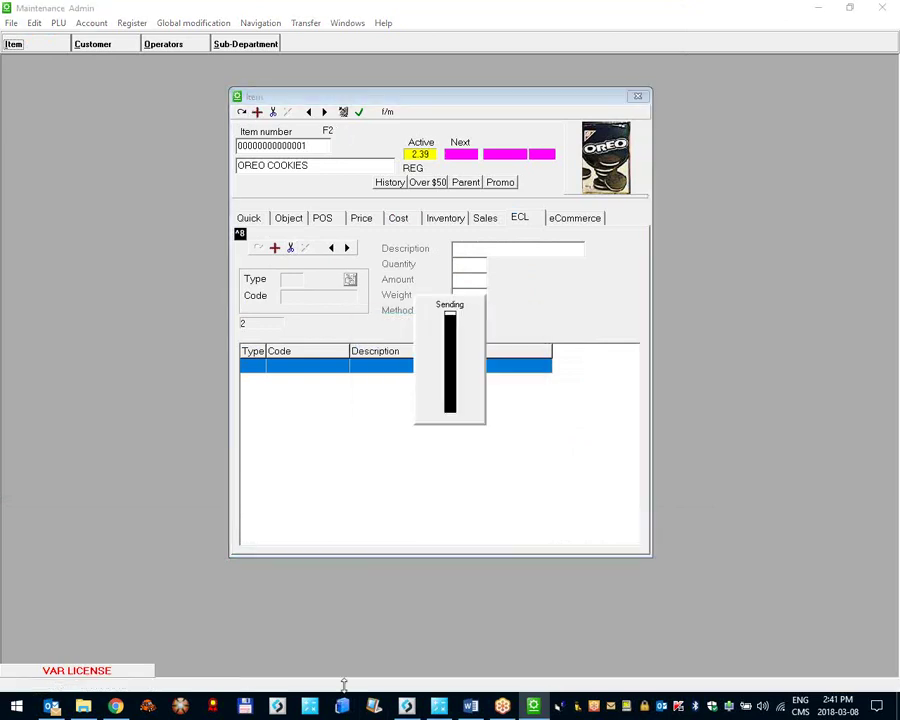
Step: Tender $1.00 of the Oreo and soda biscuit sale as EBT food stamps
left_click(441, 708)
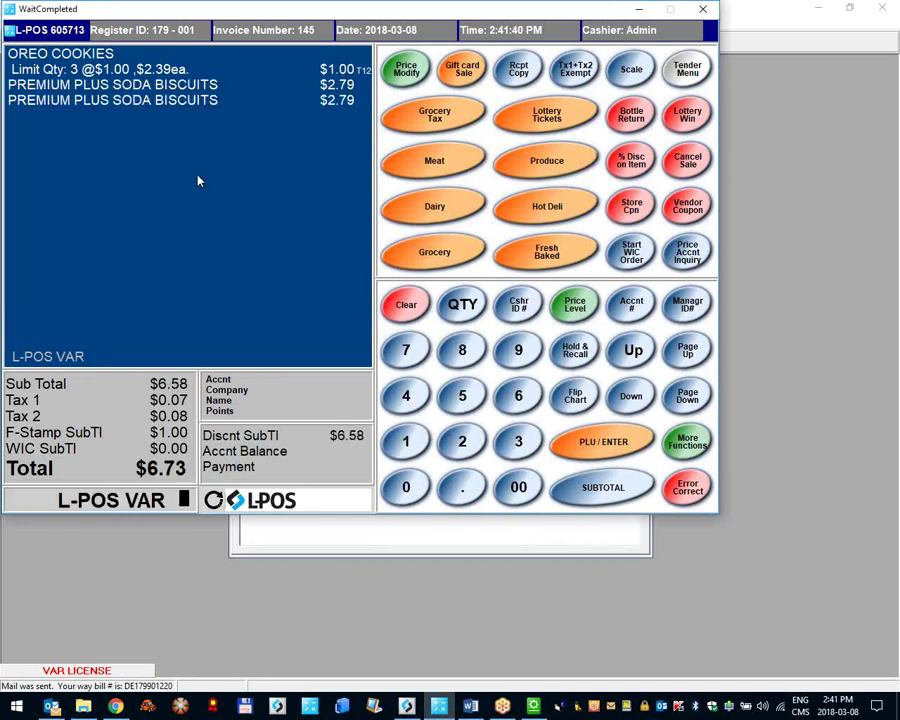
left_click(212, 87)
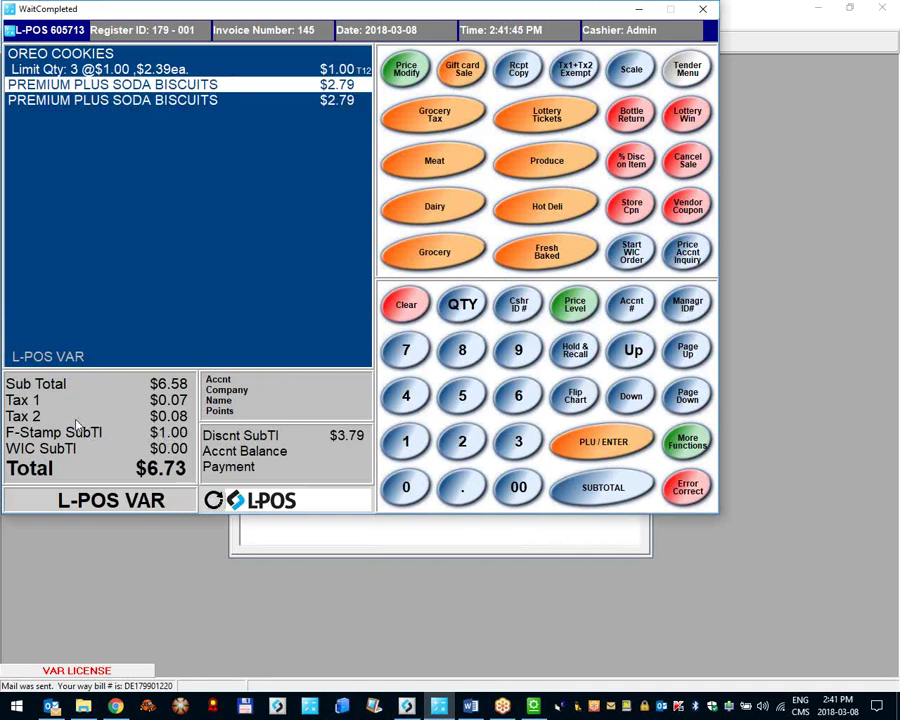
left_click(55, 280)
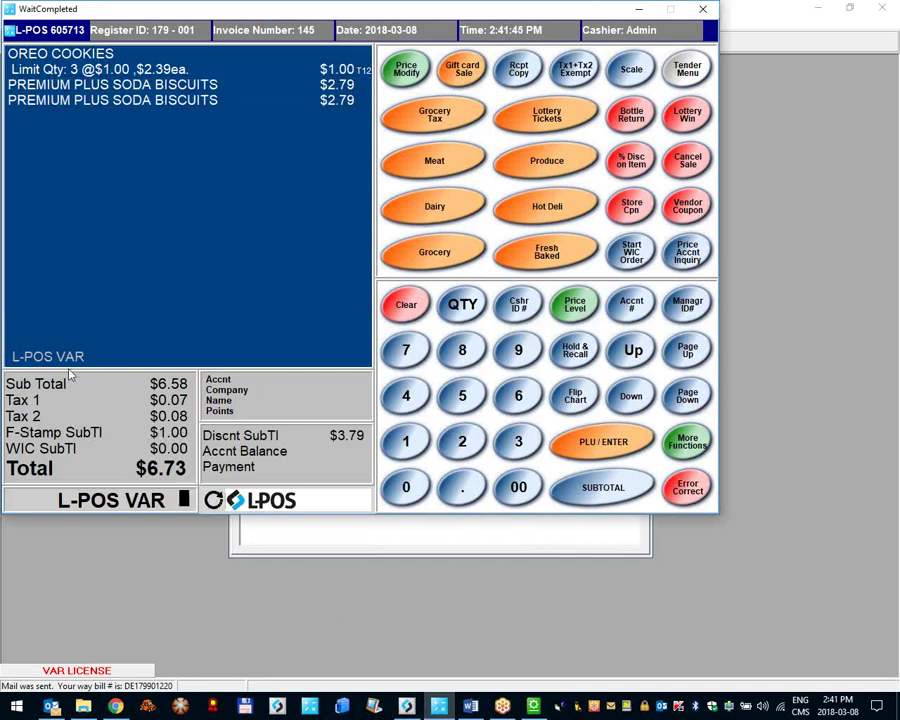
left_click(688, 72)
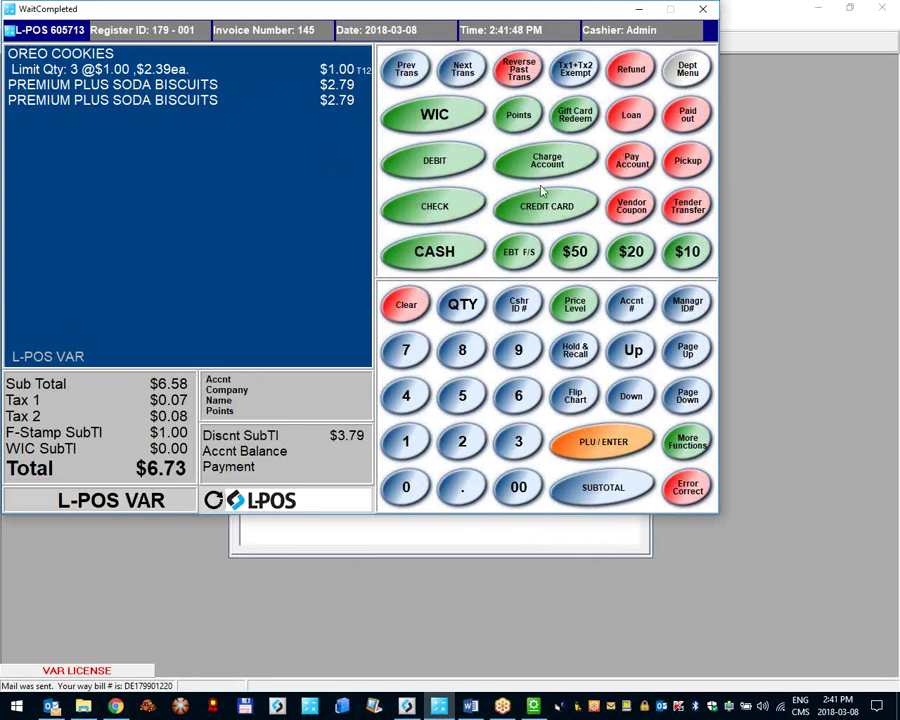
left_click(406, 442)
type(".00")
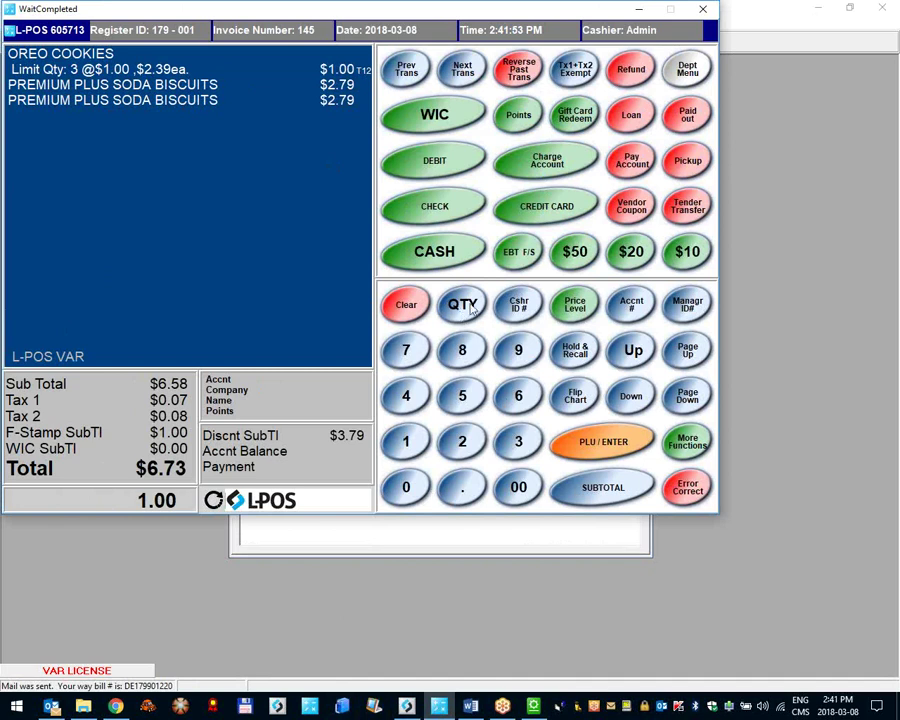
left_click(516, 255)
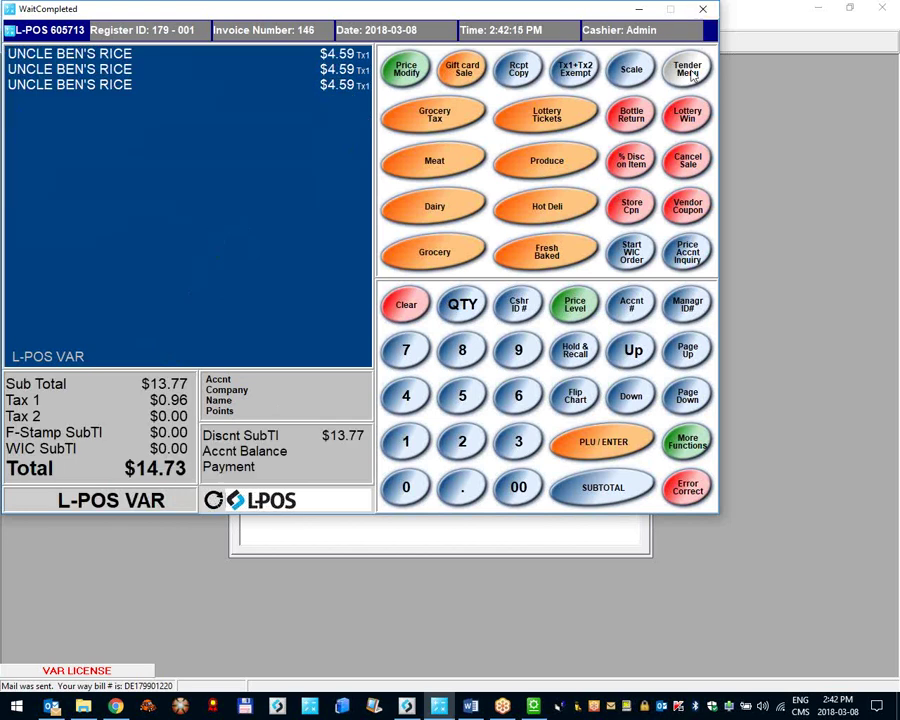
Step: Try a 200 EBT F/S tender, dismiss the warning, and ring up three Oreo cookies (PLU 1)
left_click(464, 441)
double_click(412, 482)
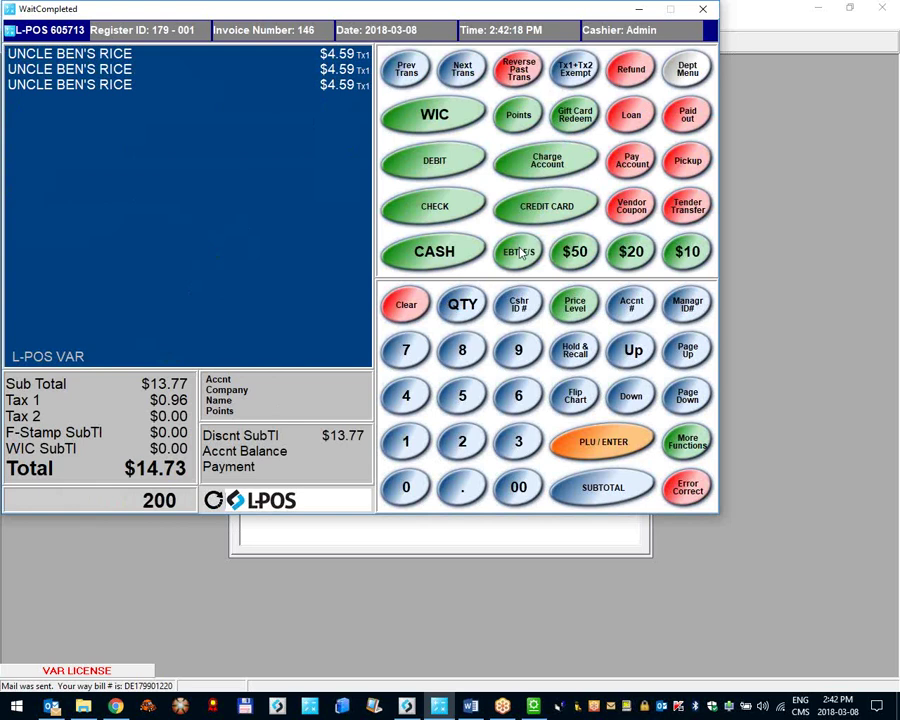
left_click(520, 253)
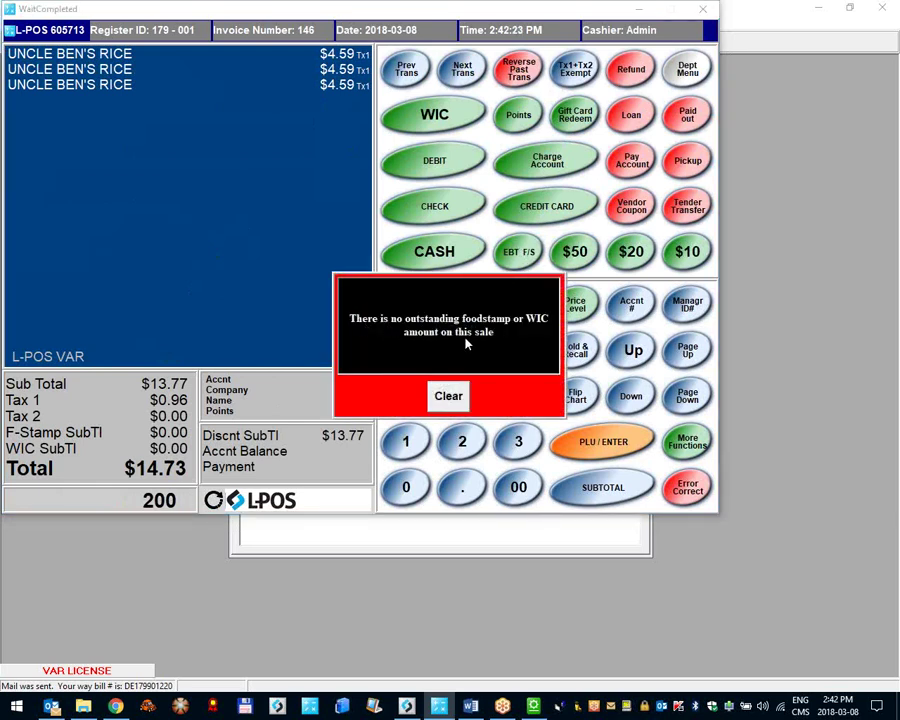
key("Escape")
type("1")
key("Return")
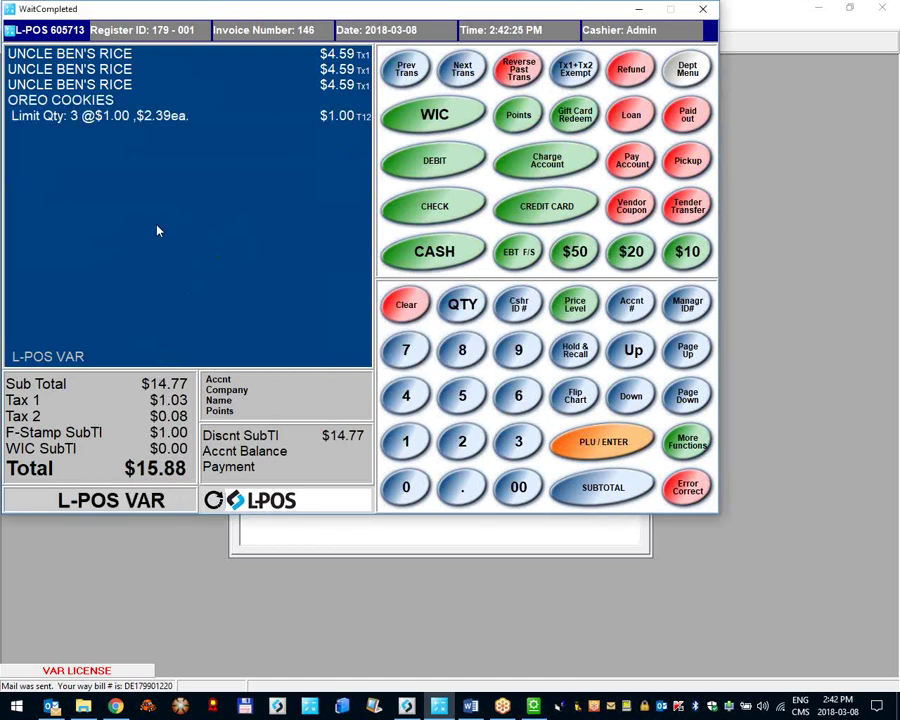
key("Return")
key("Return")
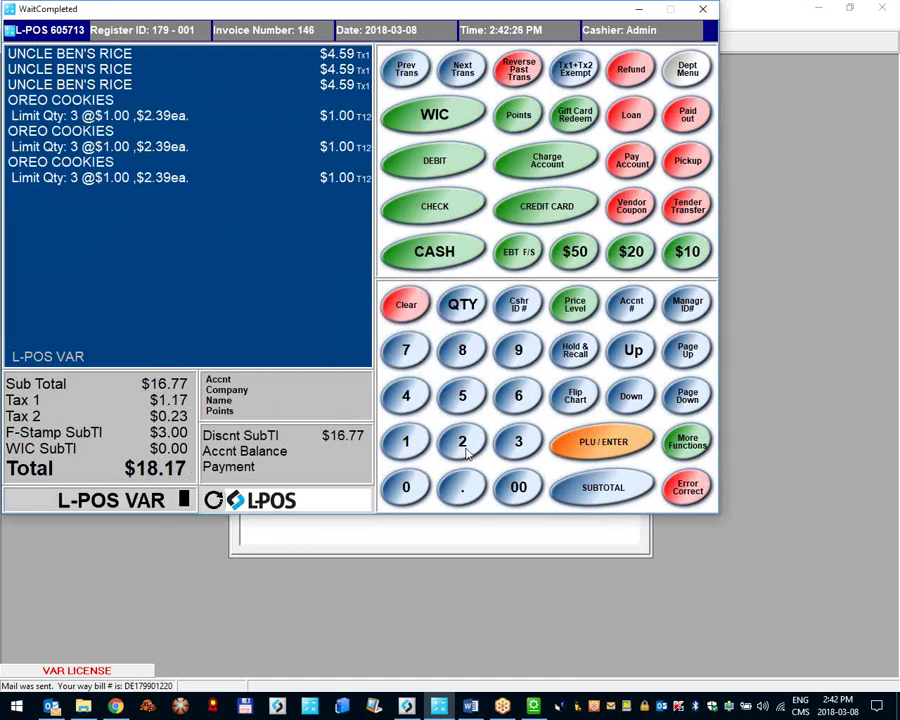
Step: Tender $5.00 in EBT food stamps and pay the remaining $14.73 in cash
left_click(462, 395)
left_click(456, 484)
left_click(518, 487)
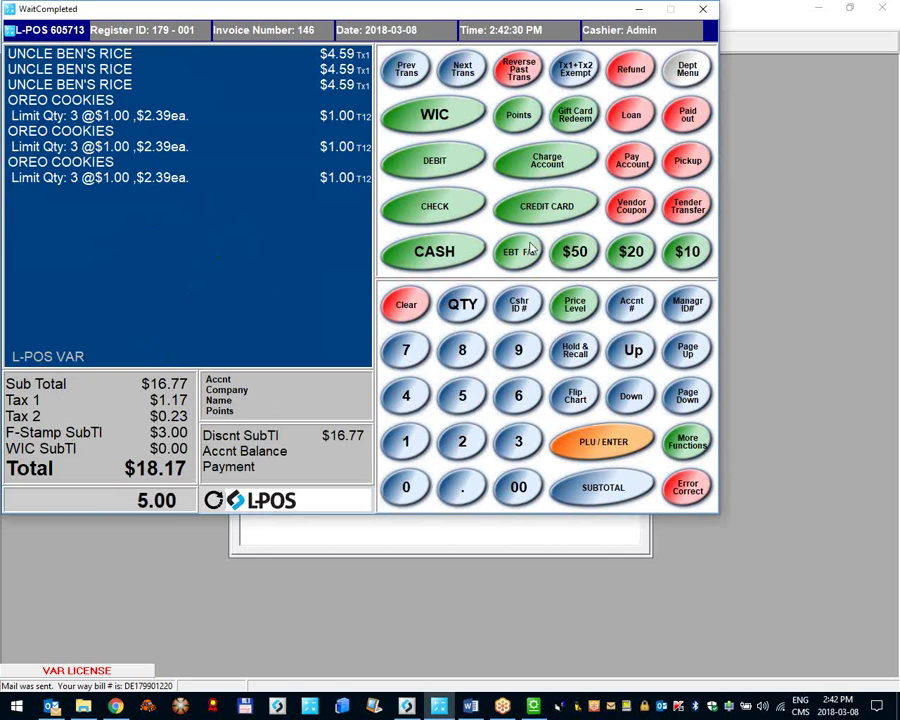
left_click(522, 253)
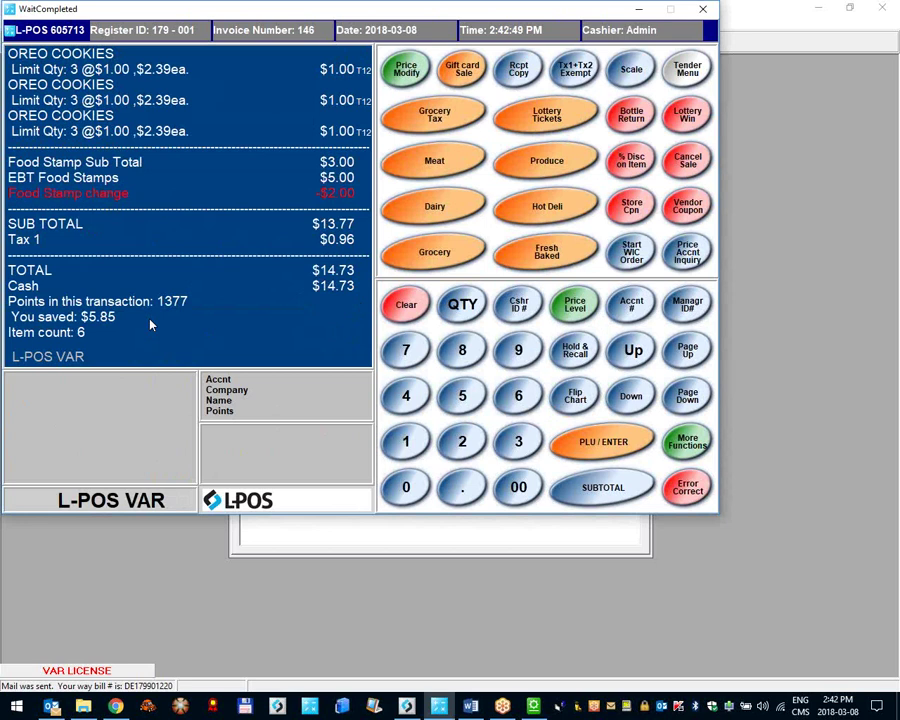
left_click(343, 288)
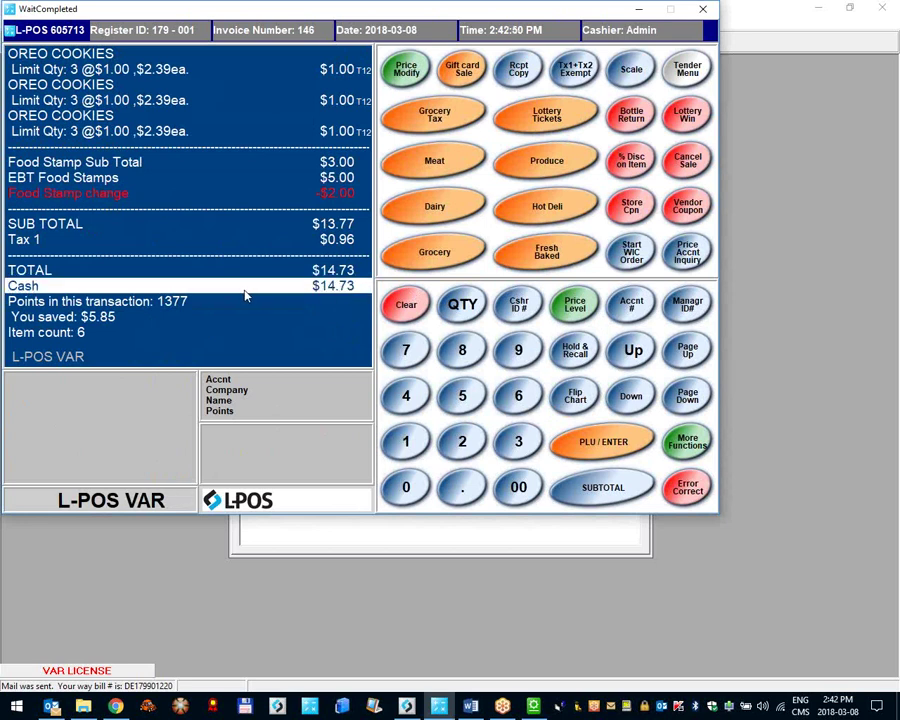
left_click(343, 538)
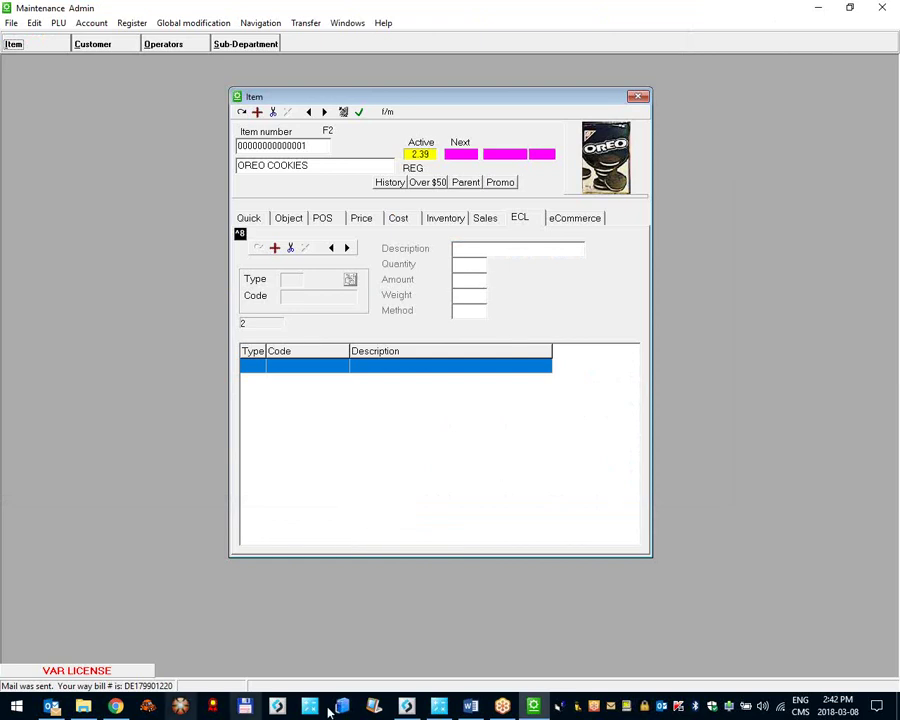
Step: Turn on PLU Number, S.R.P. and You saved (based on S.R.P.) in the PLU printing settings
left_click(880, 8)
right_click(18, 14)
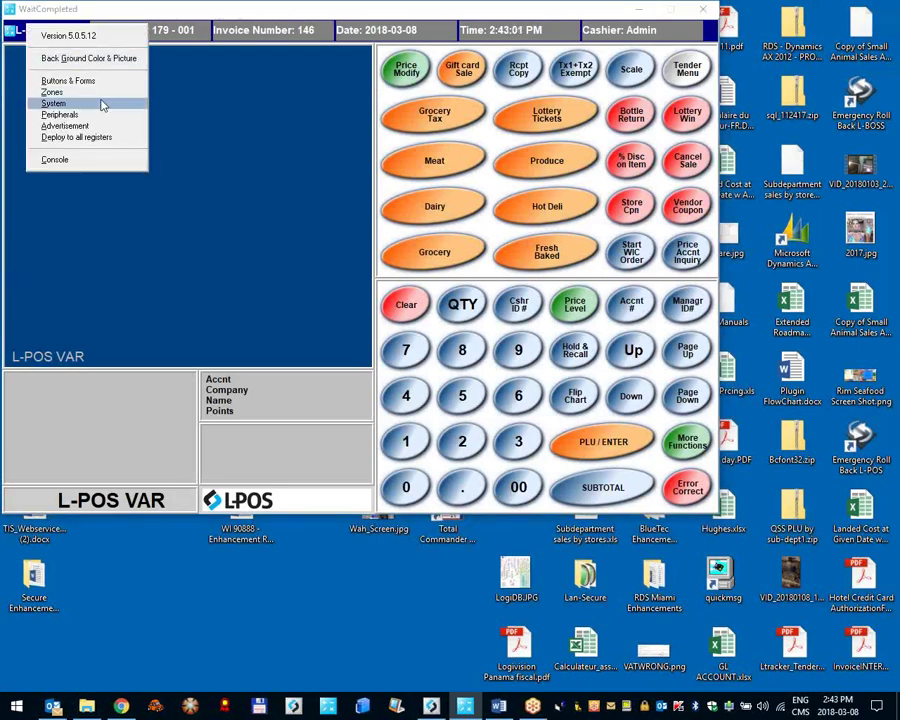
left_click(70, 69)
left_click(500, 180)
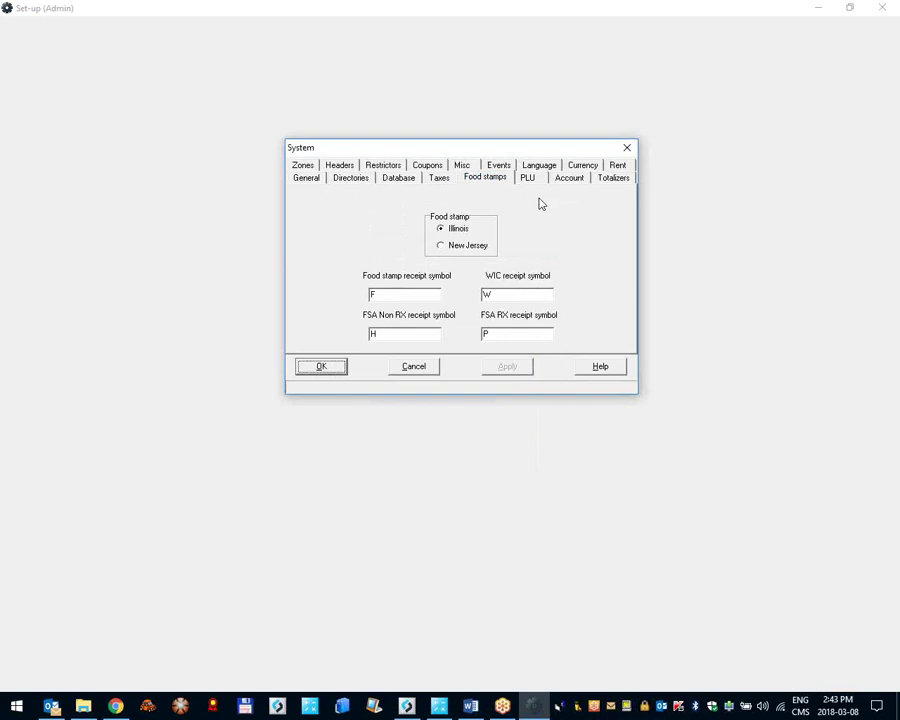
left_click(537, 182)
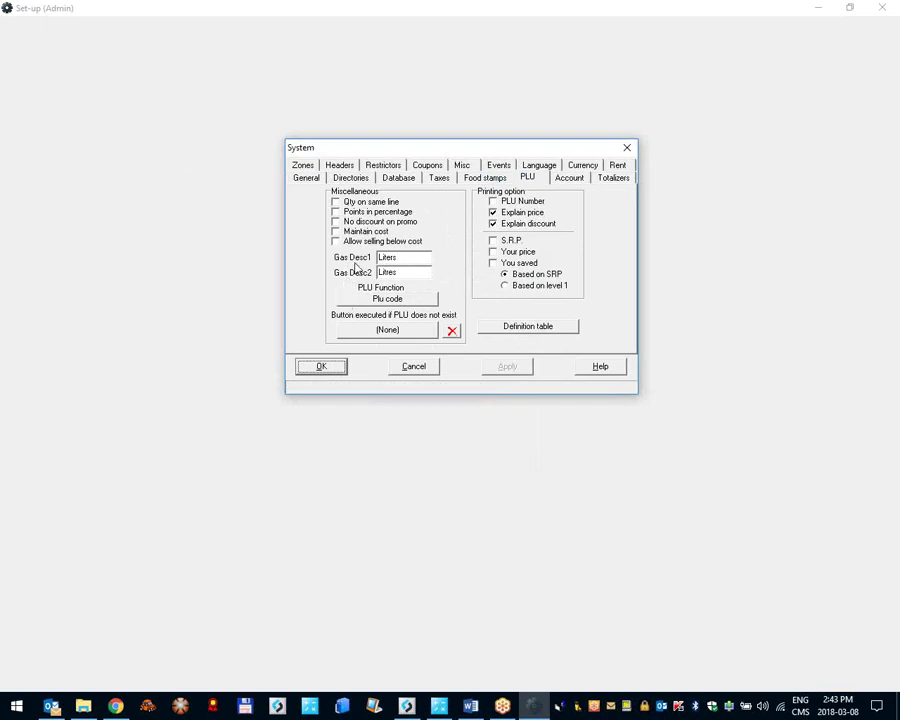
left_click(494, 201)
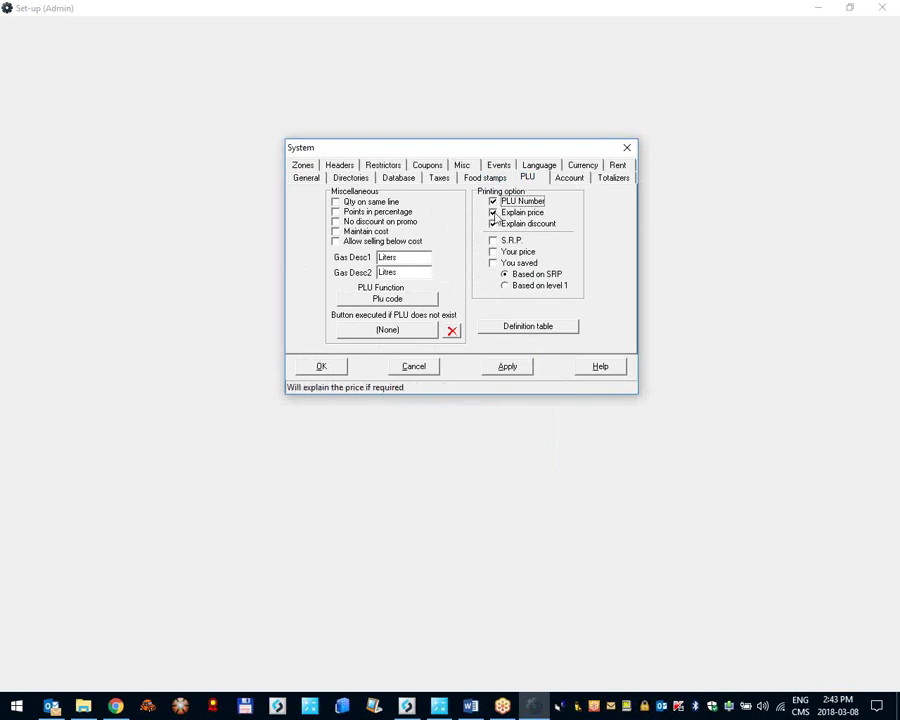
left_click(493, 240)
left_click(499, 261)
left_click(505, 274)
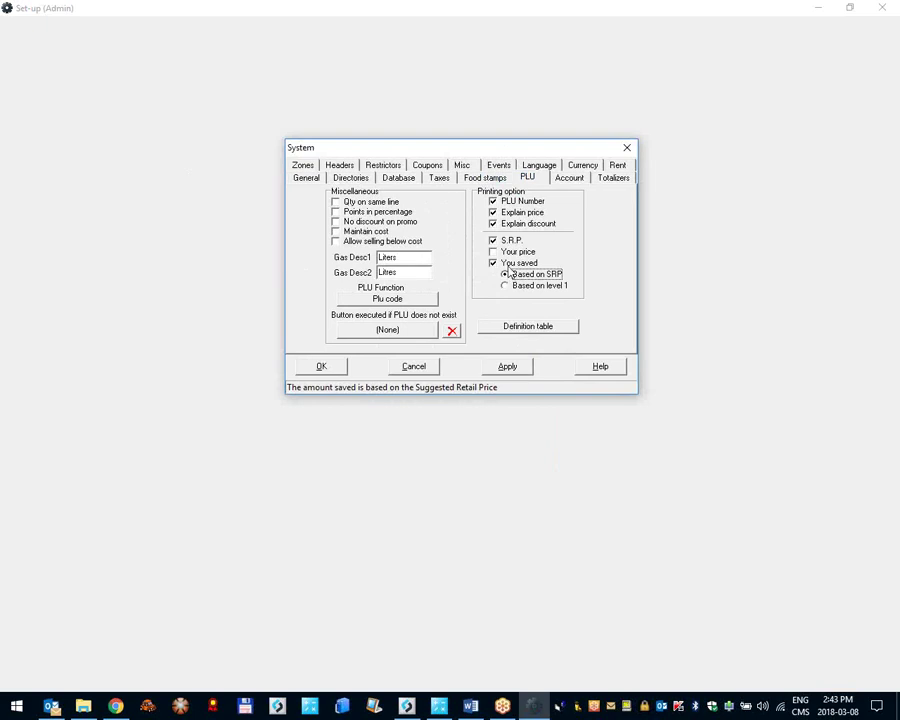
left_click(319, 369)
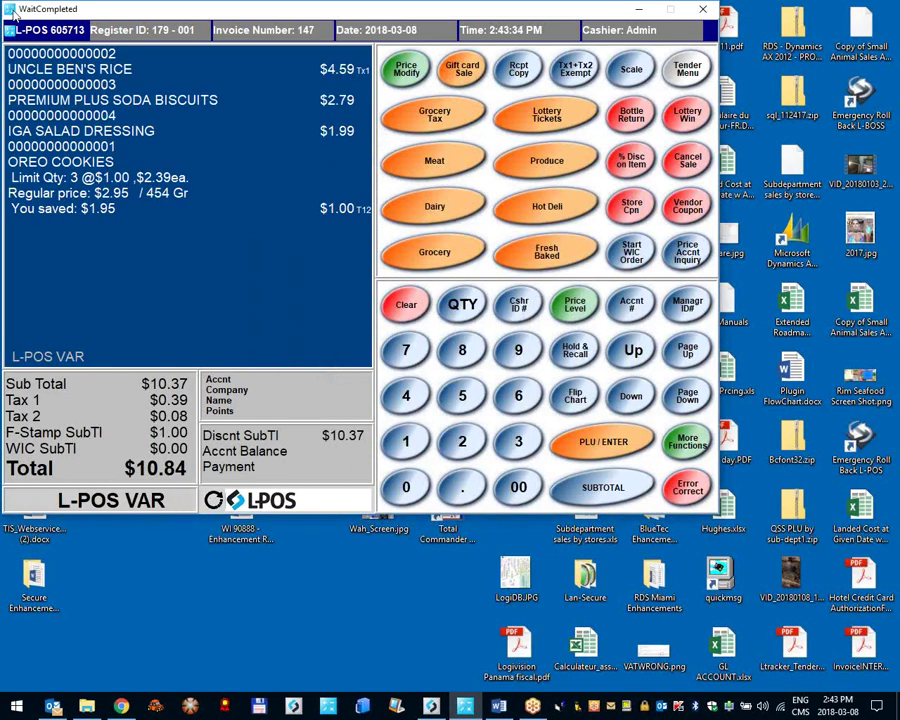
Step: Settle invoice 147 for $10.84 cash, then uncheck all five PLU receipt printing options
left_click(98, 64)
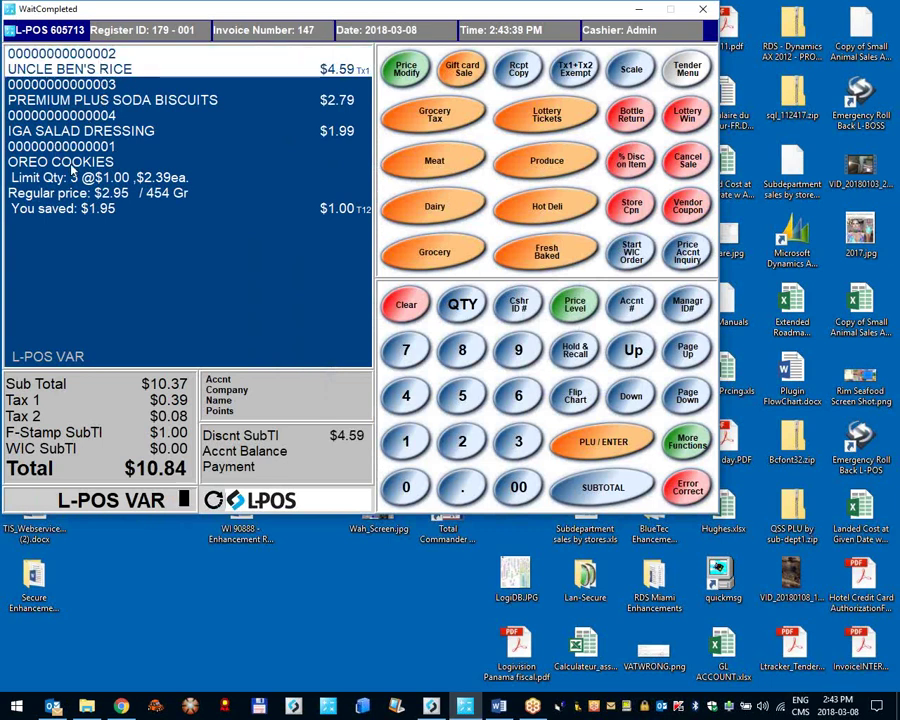
left_click(37, 209)
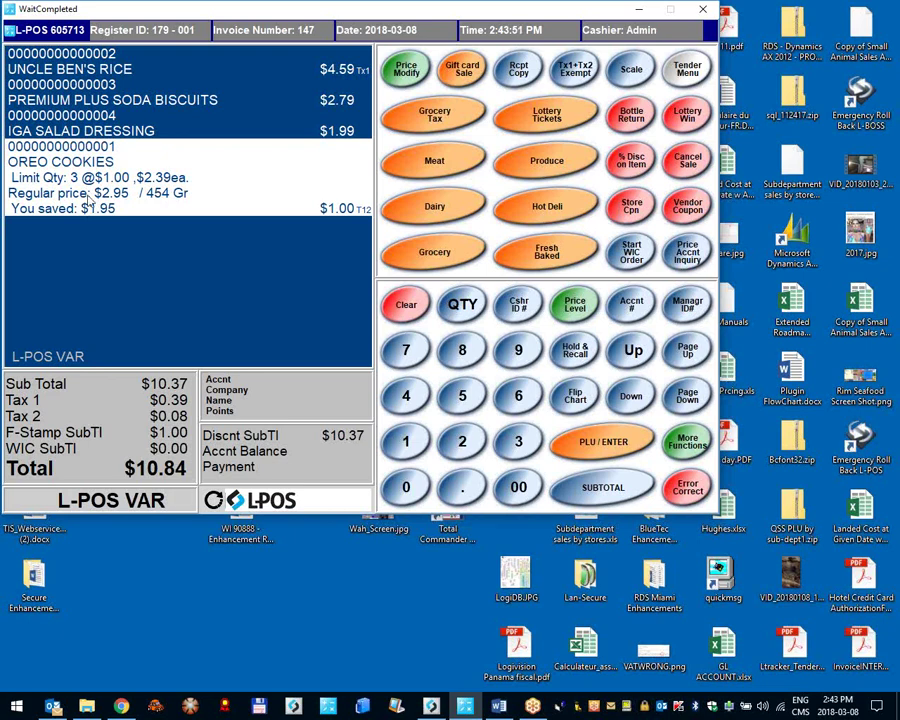
right_click(53, 24)
left_click(107, 117)
left_click(528, 178)
left_click(492, 262)
left_click(492, 240)
left_click(492, 201)
left_click(492, 212)
left_click(492, 223)
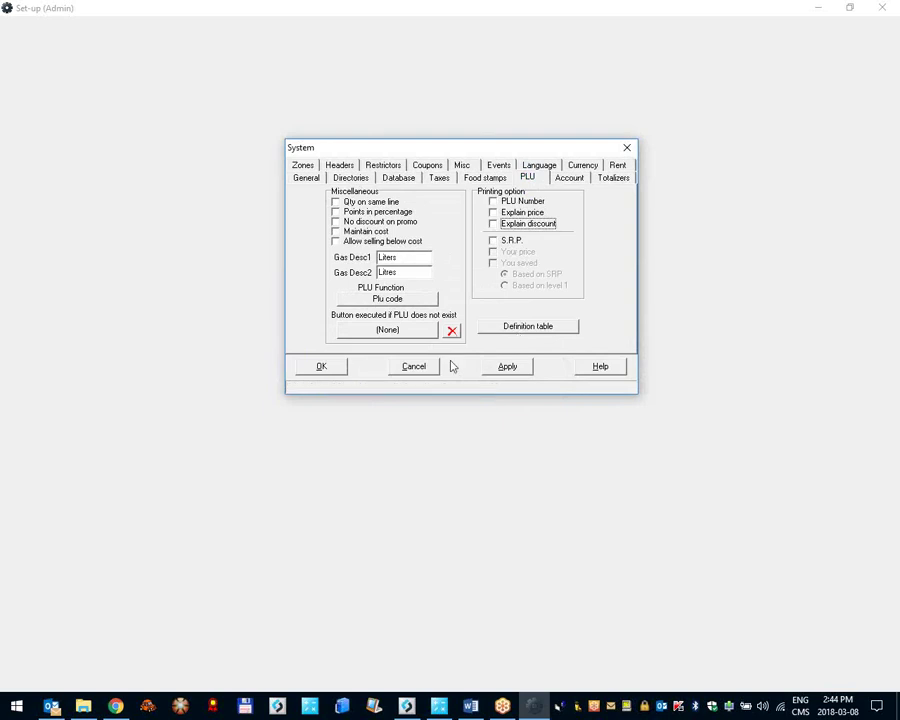
Step: Apply the cleared options, then re-enable Explain price and Explain discount and apply again
left_click(502, 368)
left_click(503, 212)
left_click(507, 223)
left_click(515, 367)
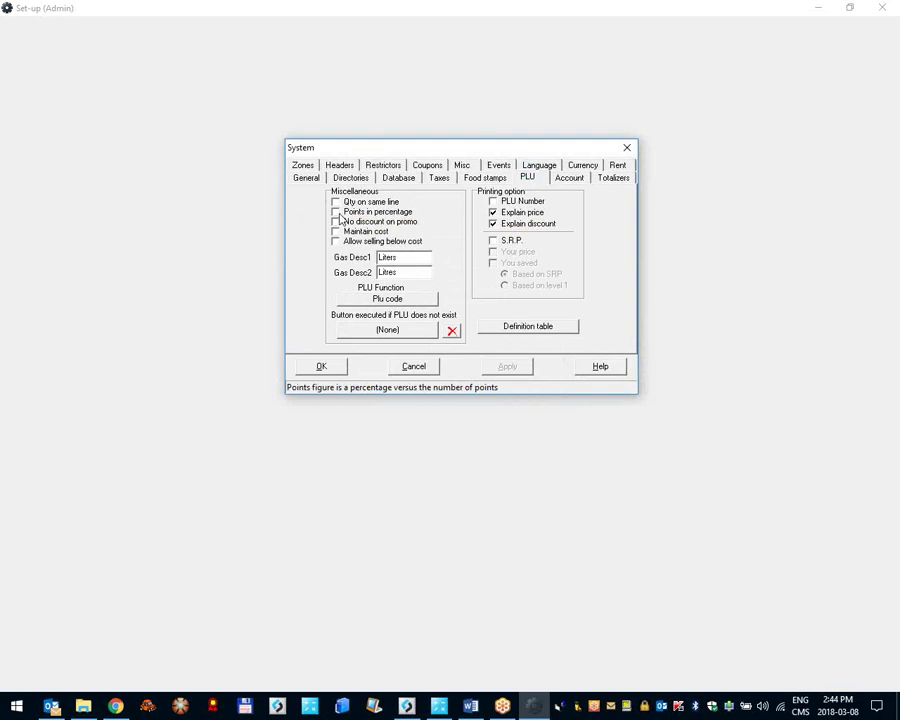
left_click(397, 707)
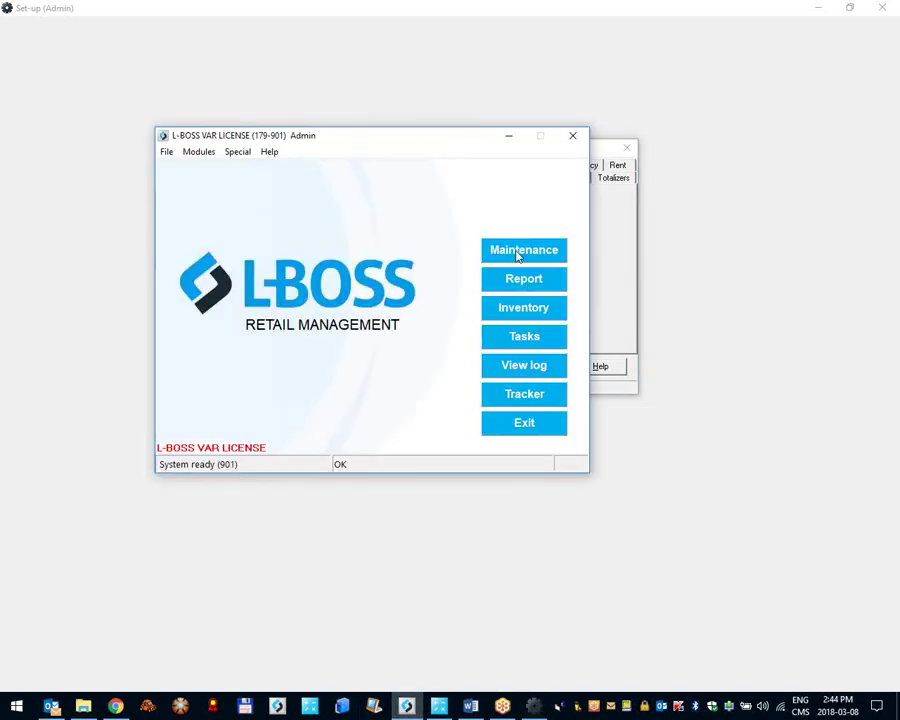
Step: Enter 30 as the OREO COOKIES Points Value on the Price tab and save the item
left_click(518, 251)
left_click(33, 46)
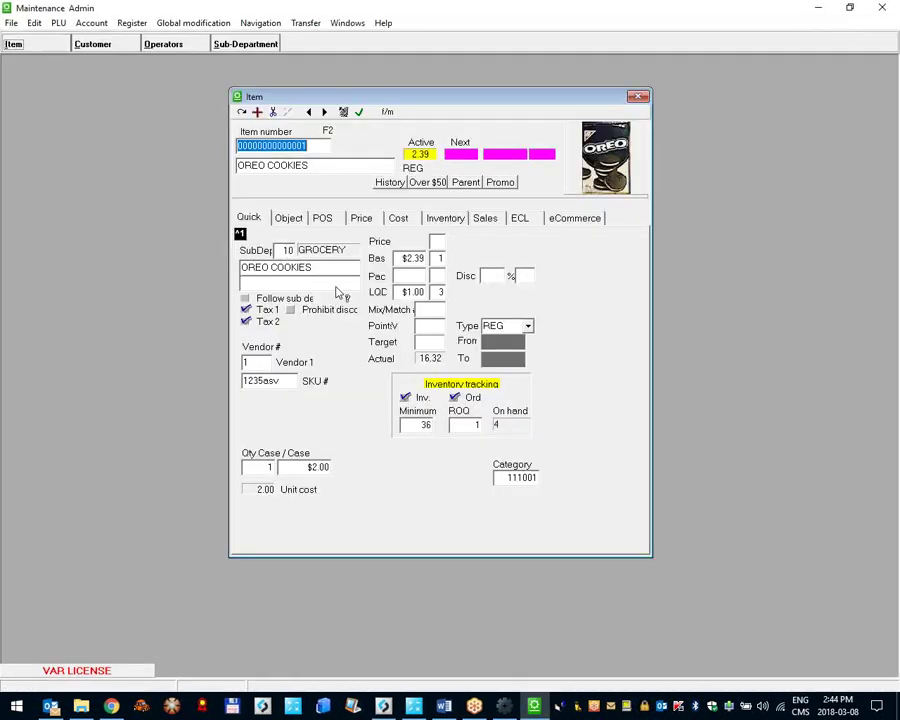
left_click(362, 219)
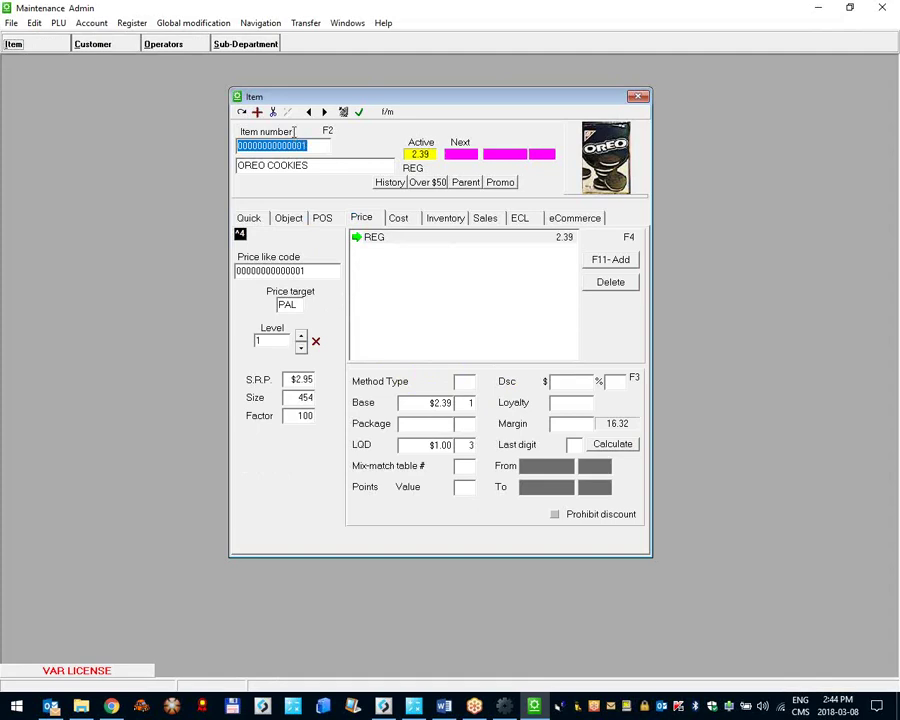
left_click(437, 446)
left_click(462, 487)
type("30")
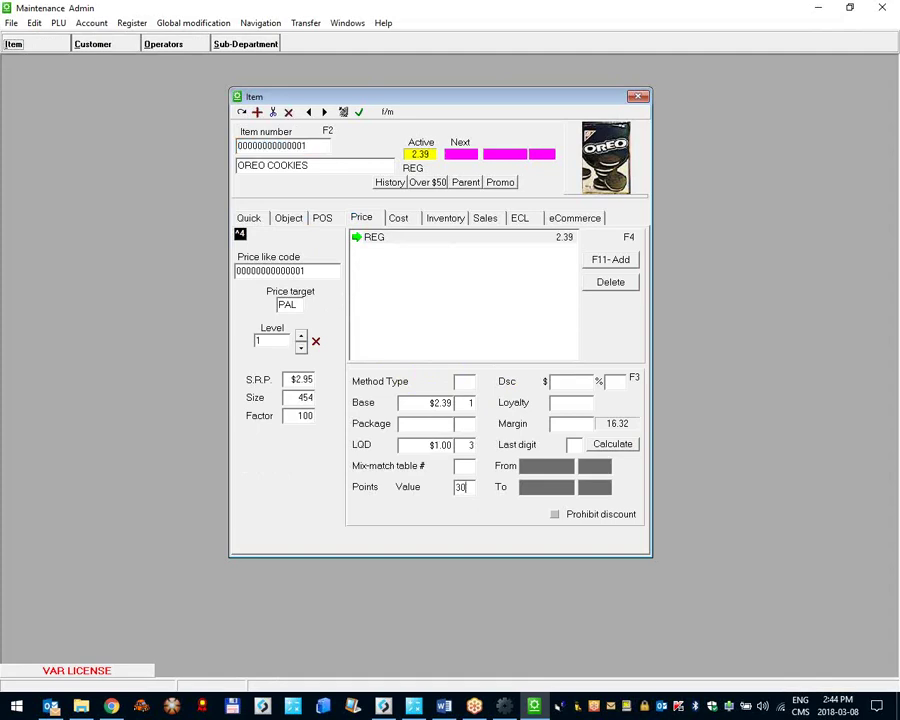
left_click(257, 112)
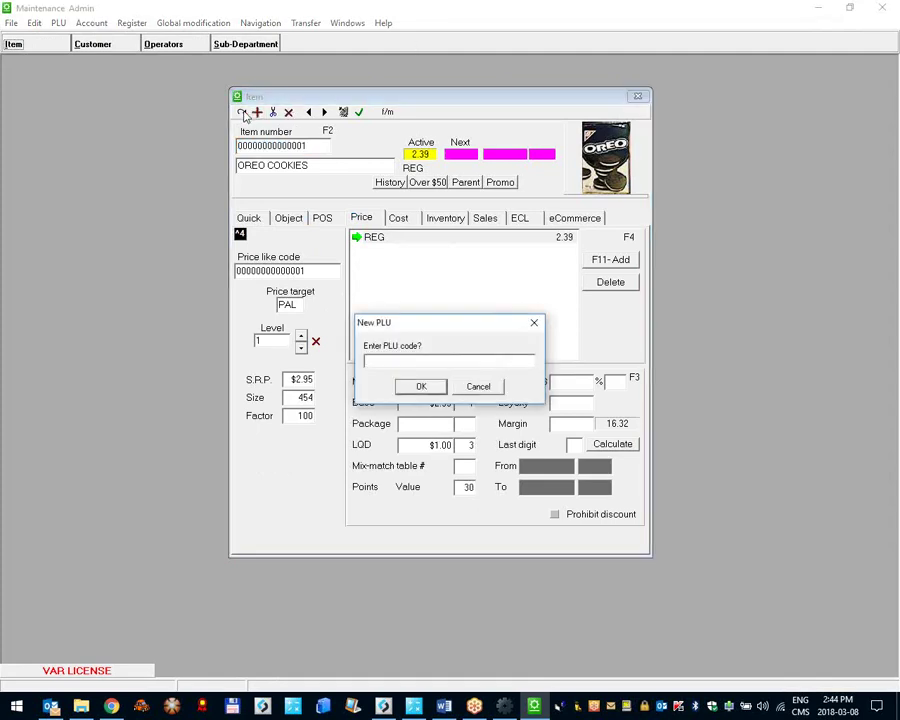
key("Escape")
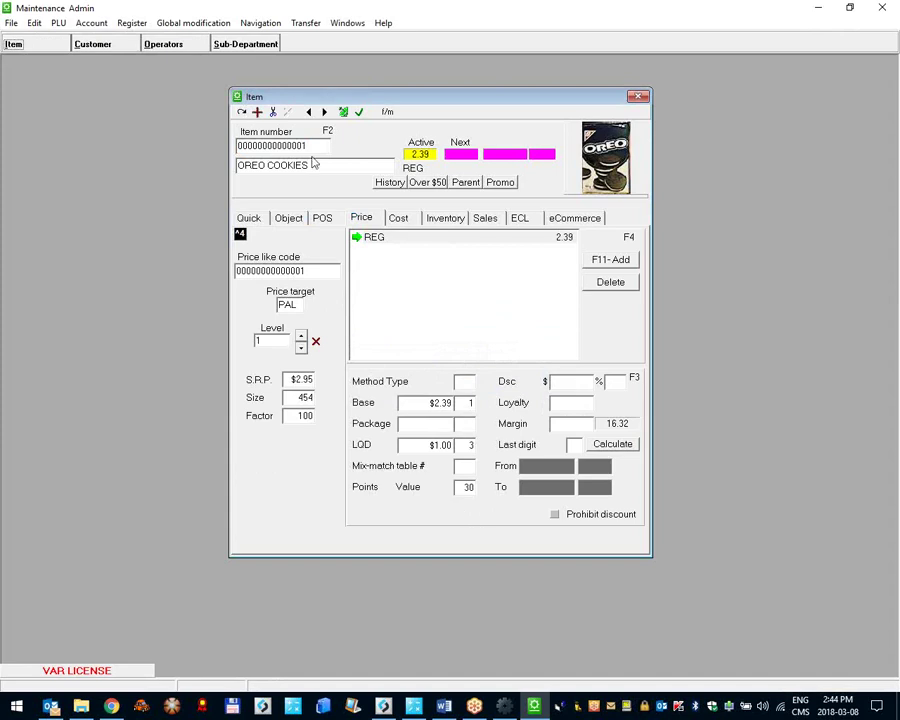
left_click(469, 487)
left_click(458, 487)
left_click(880, 8)
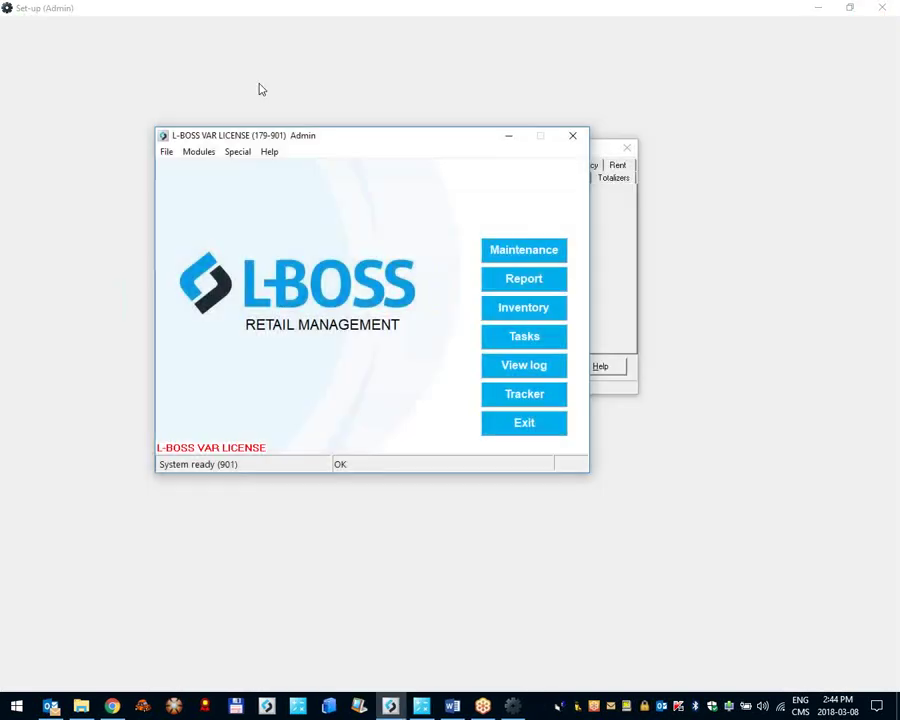
left_click(634, 220)
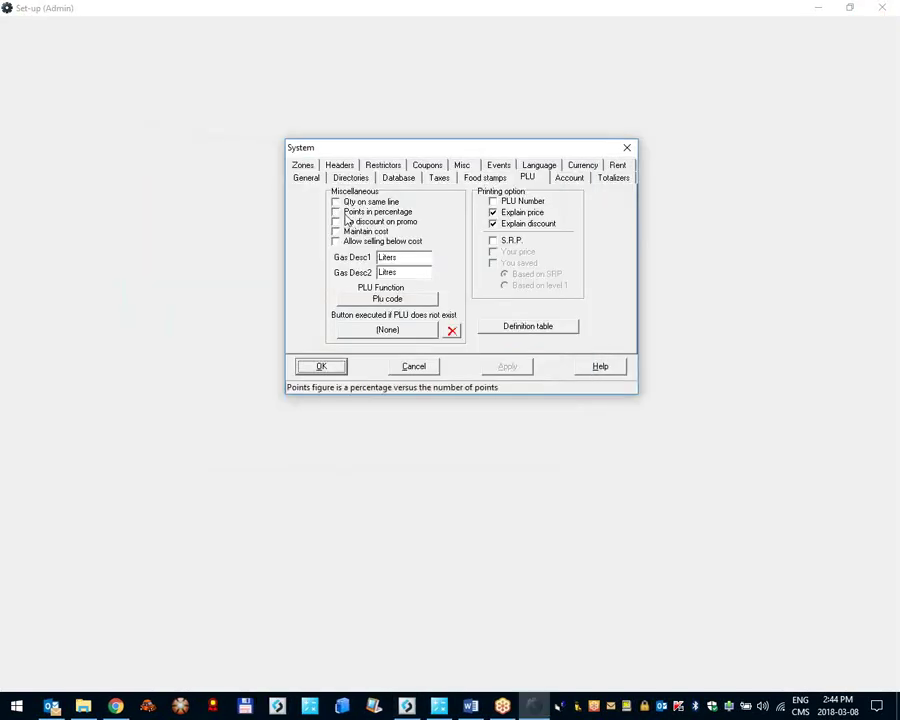
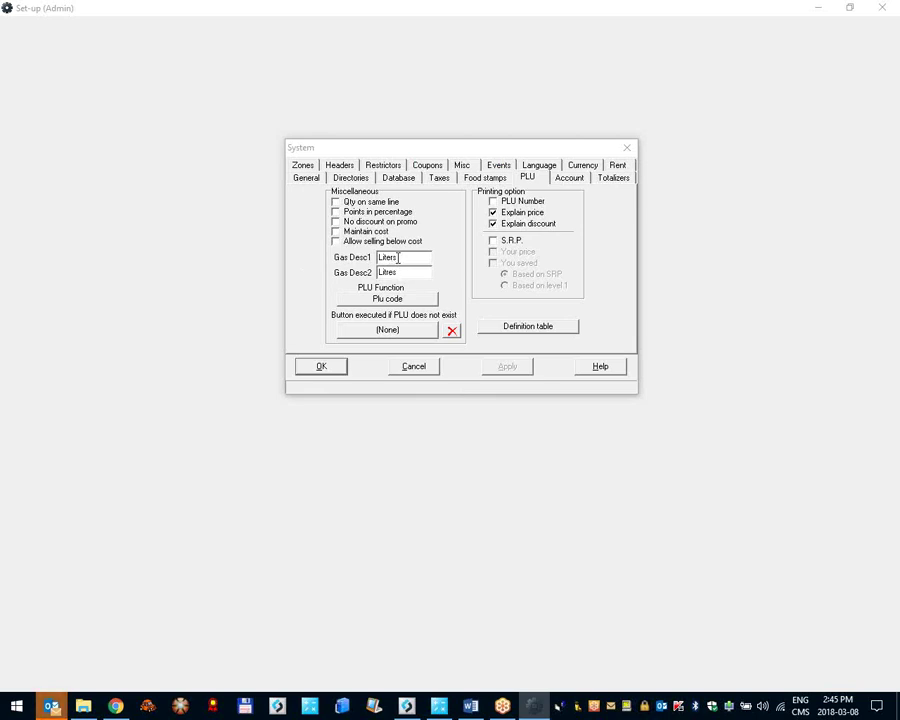
Step: Select the 'Liters' Gas Desc1 text, then bring the L-BOSS main window to the front
double_click(404, 257)
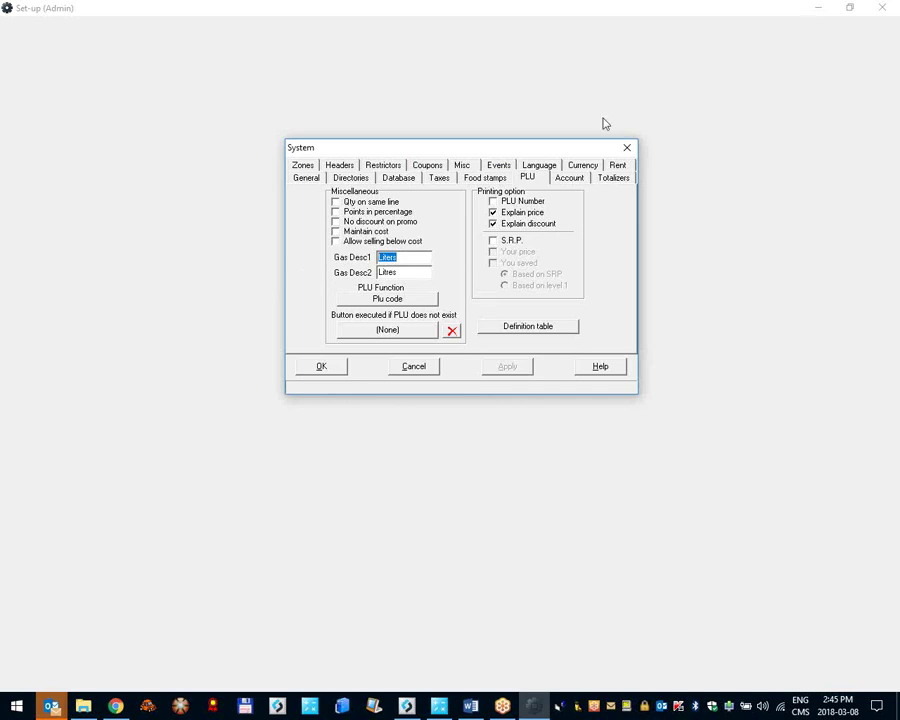
key("alt+Tab")
key("alt+Tab")
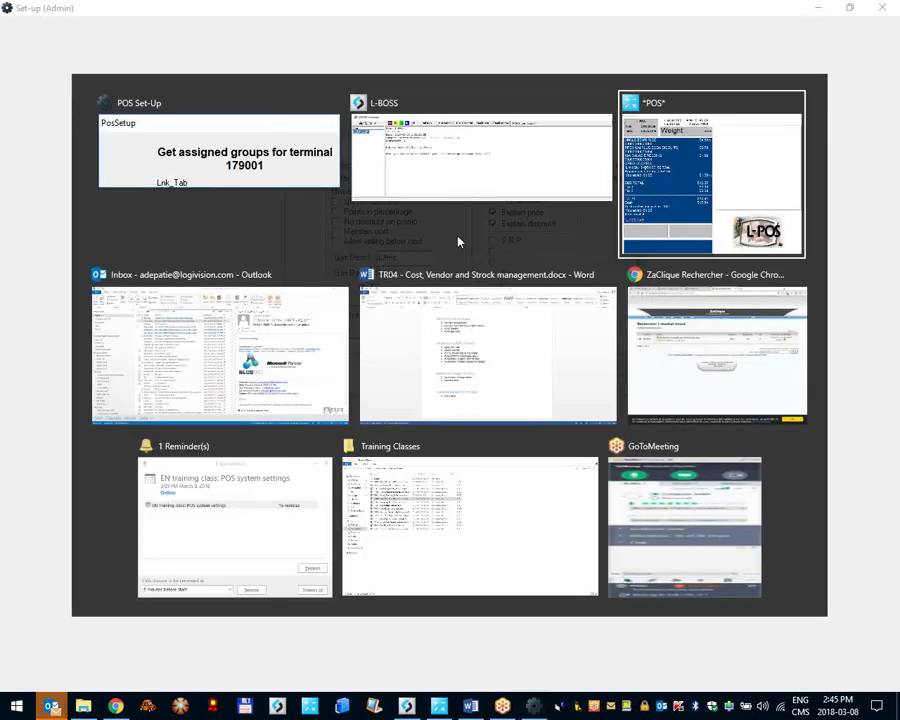
key("alt+Tab")
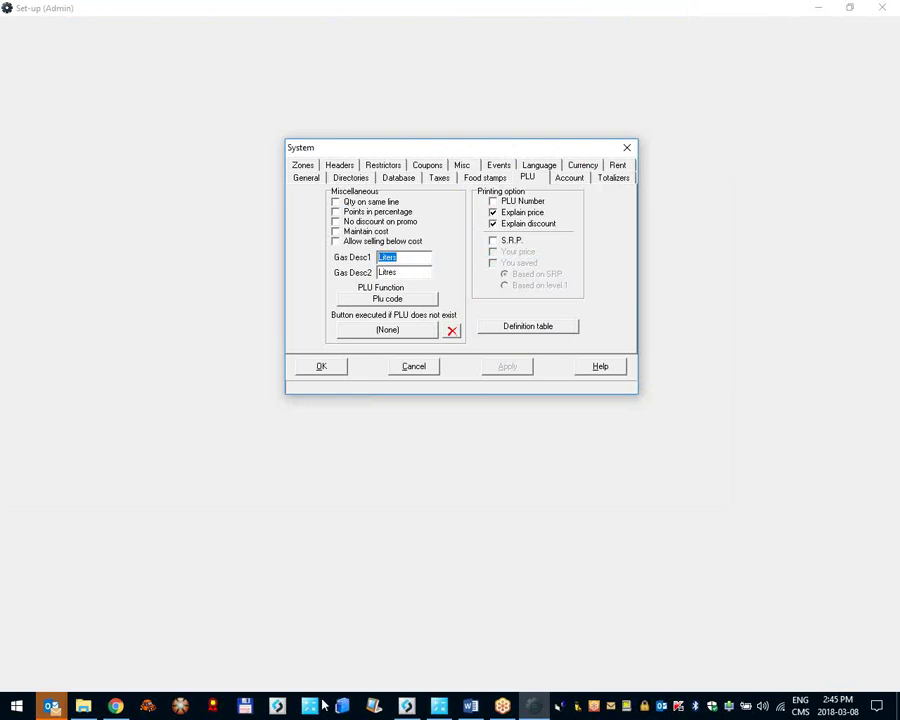
key("alt+Tab")
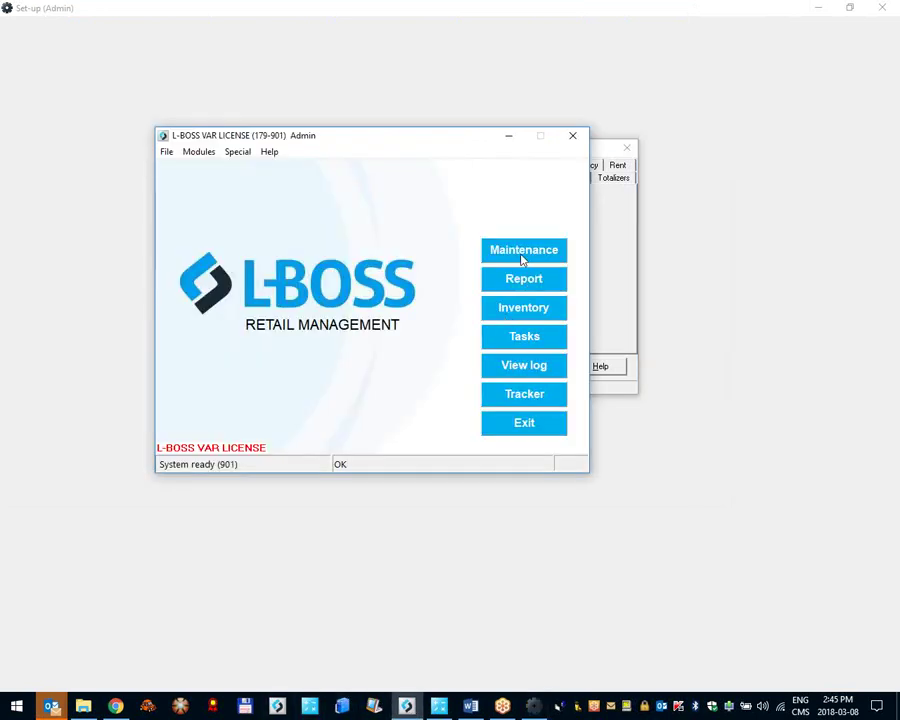
left_click(521, 258)
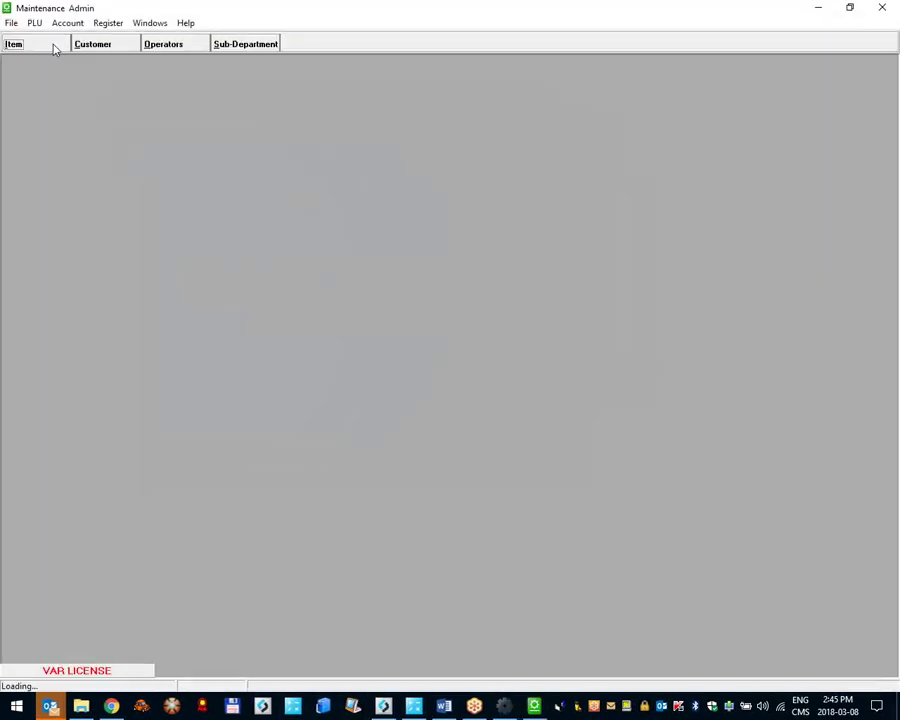
type("101")
key("Return")
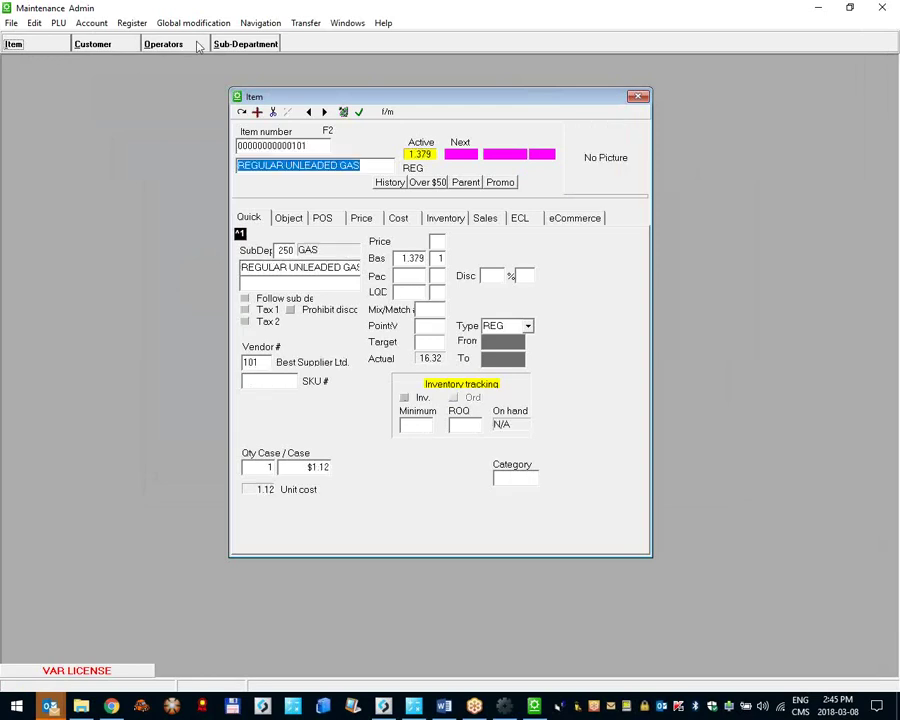
left_click(322, 218)
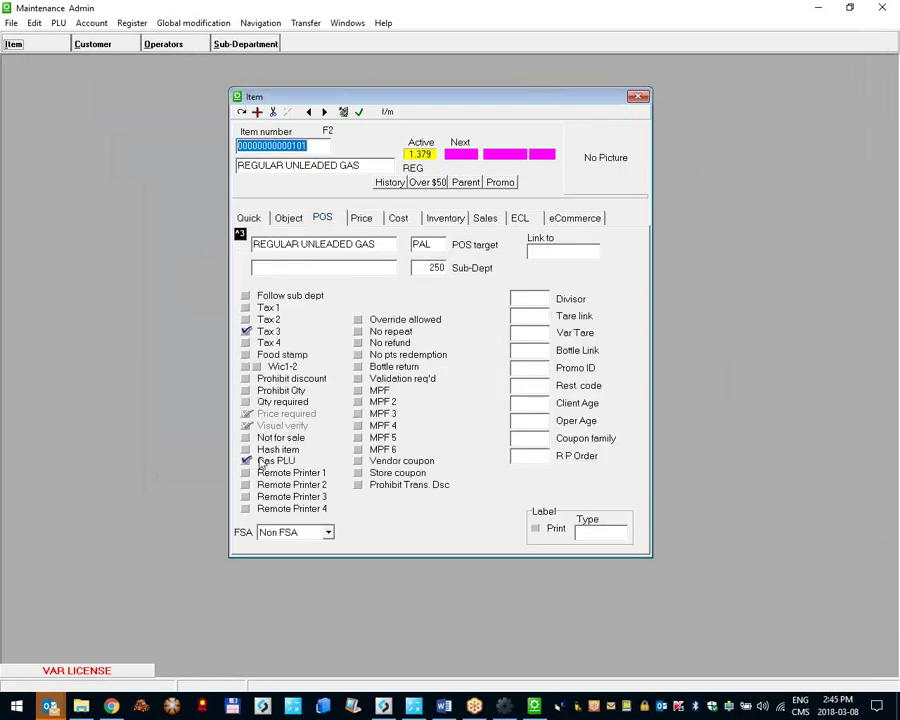
left_click(362, 218)
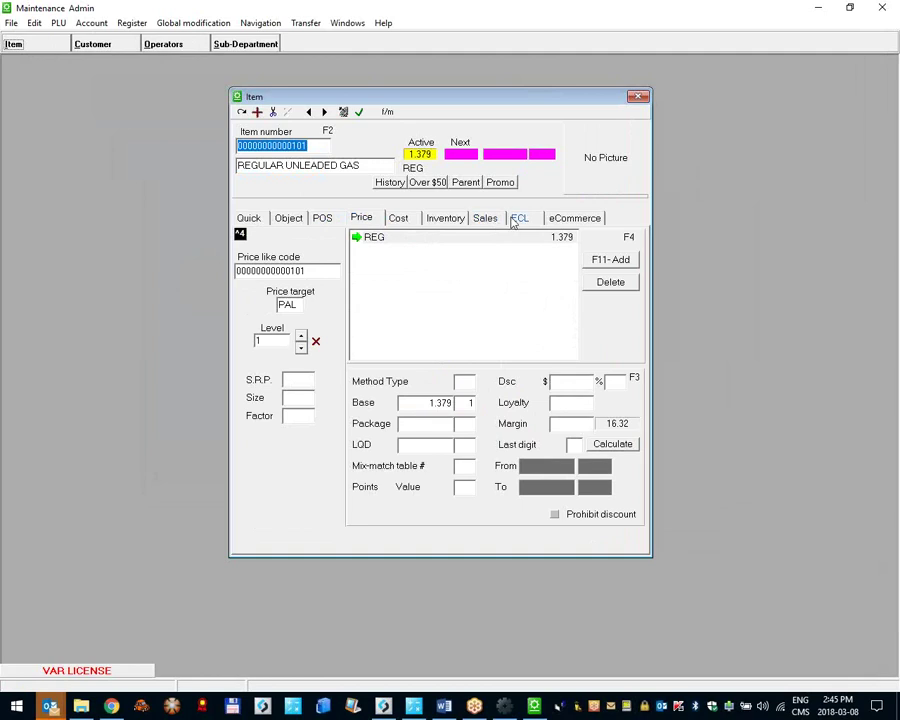
left_click(437, 403)
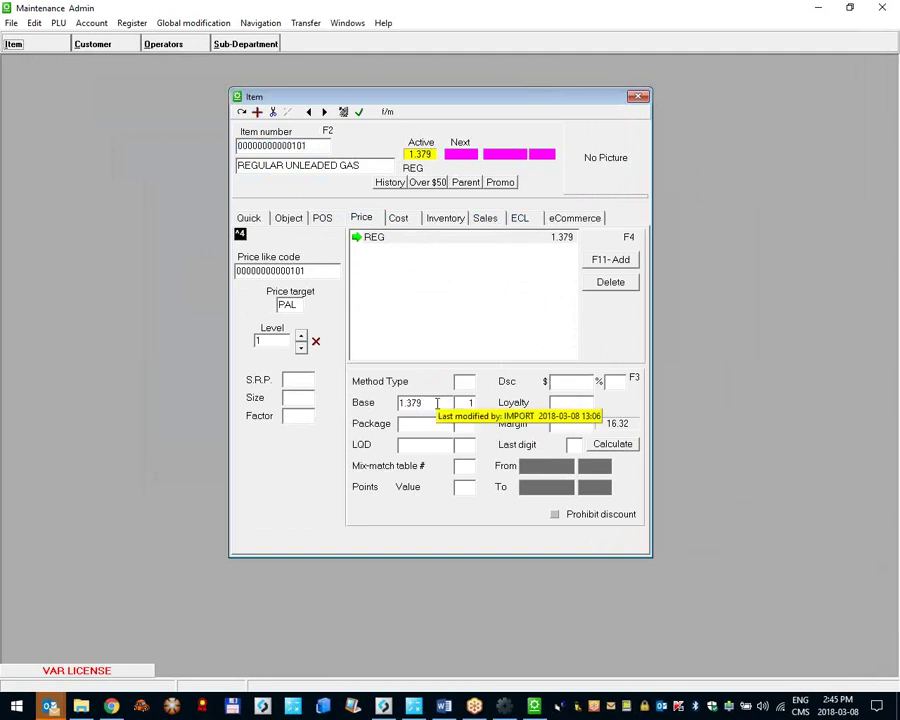
left_click_drag(428, 401, 322, 398)
left_click(428, 401)
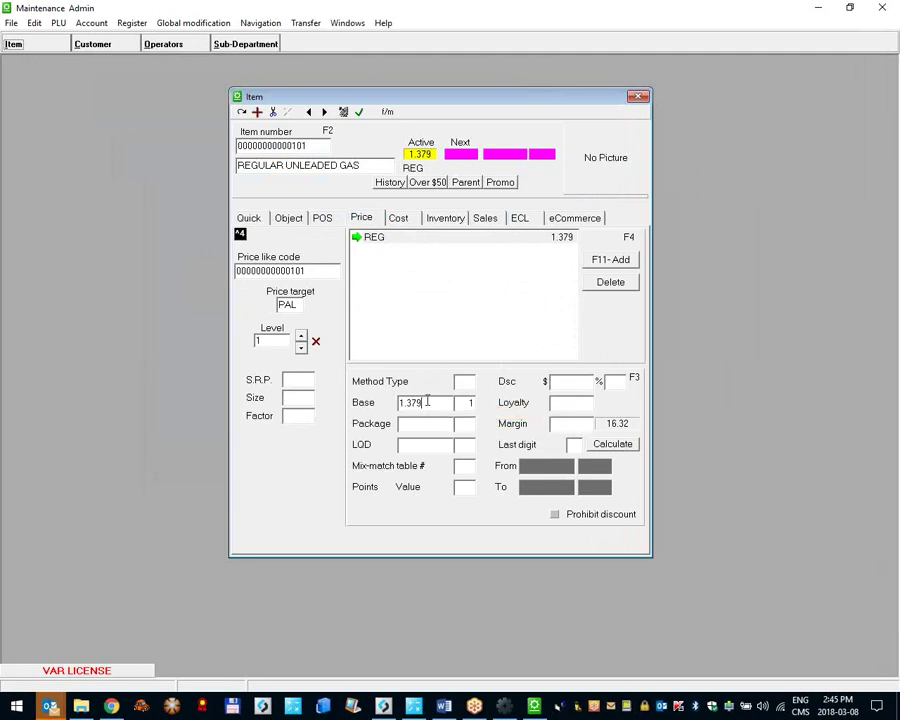
left_click(882, 7)
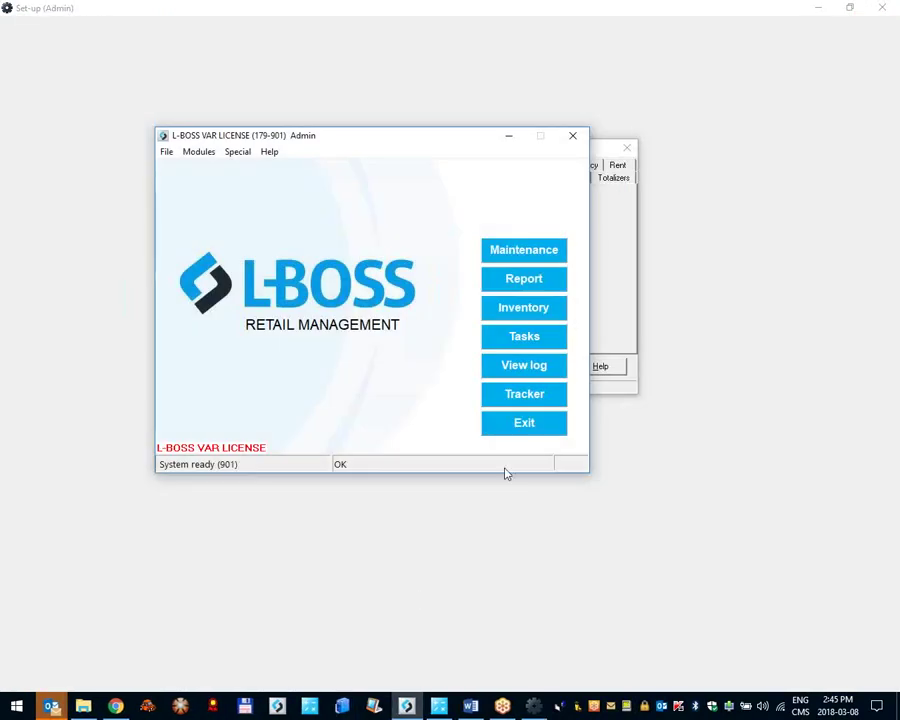
Step: Confirm the System settings and ring up PLU 101 regular unleaded gas for $50.00
left_click(629, 205)
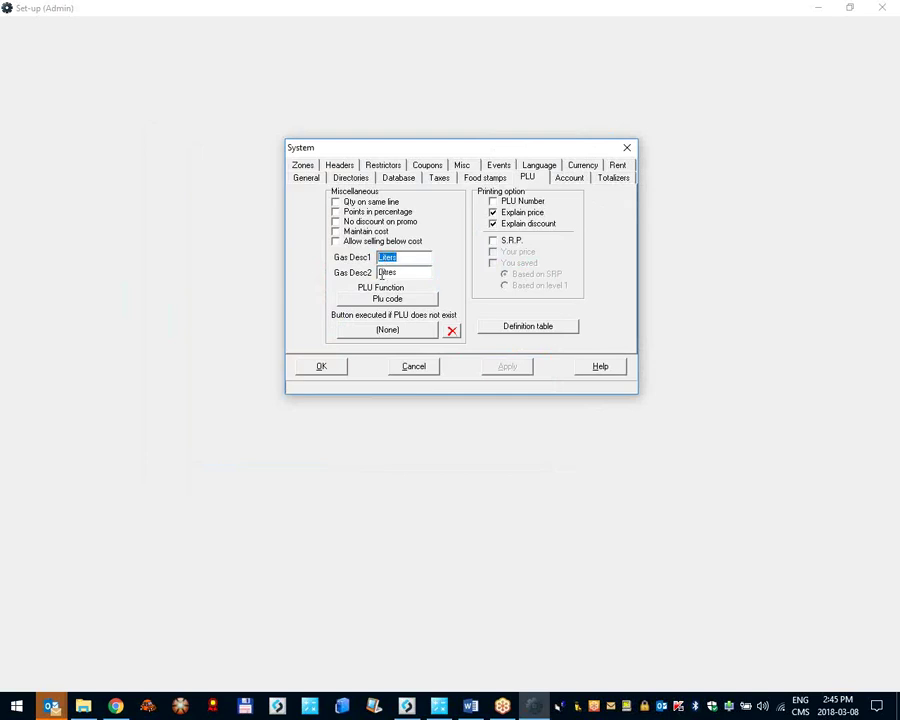
left_click(323, 368)
type("101")
key("Return")
type("50.00")
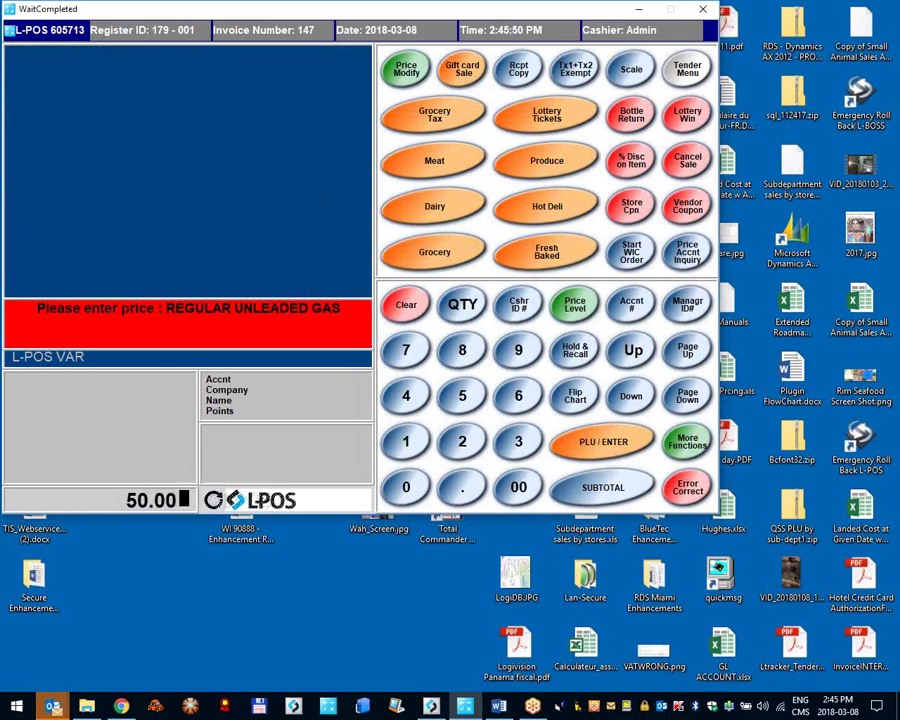
key("Return")
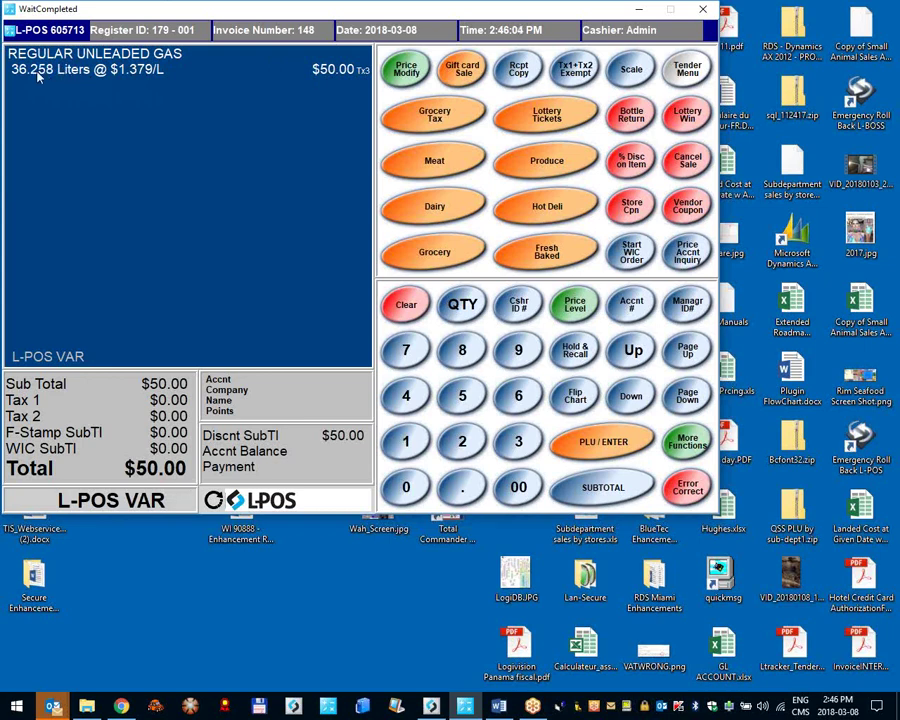
Step: Open System settings from the L-POS menu and show the PLU Definition table
left_click(68, 36)
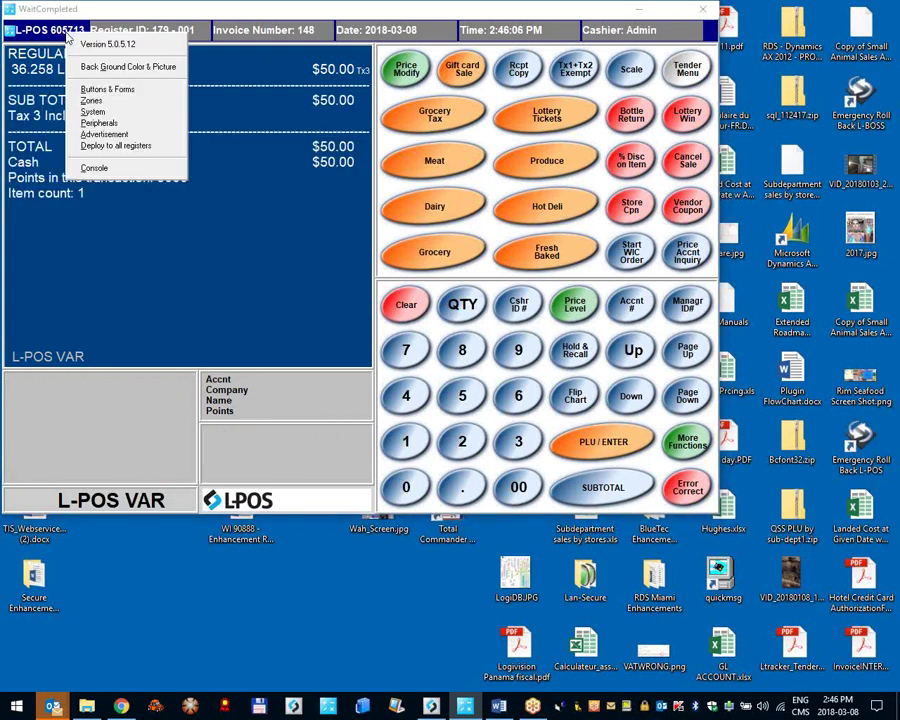
left_click(120, 114)
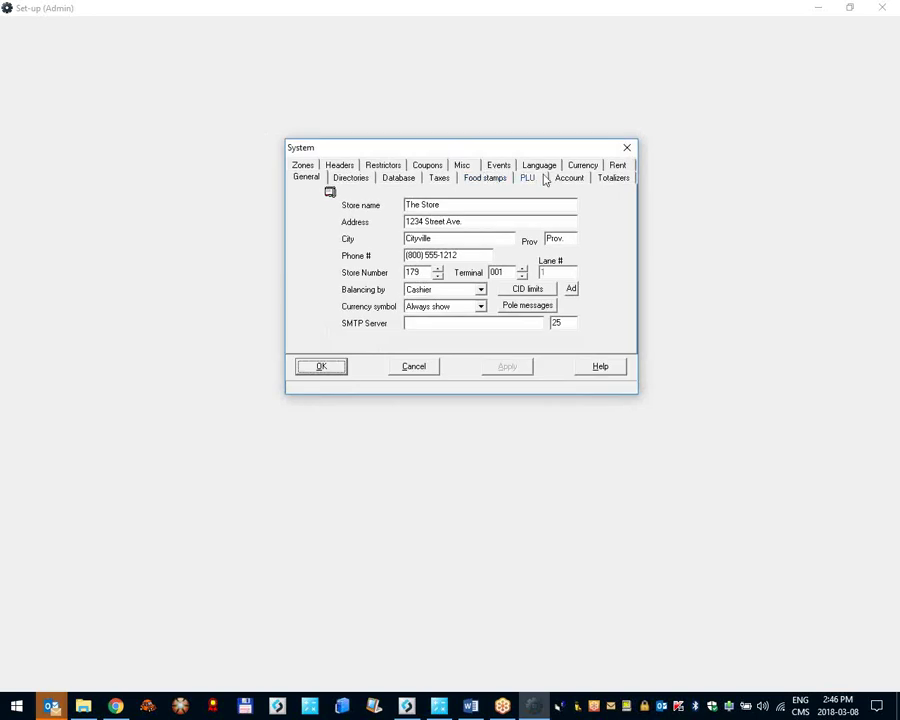
left_click(532, 177)
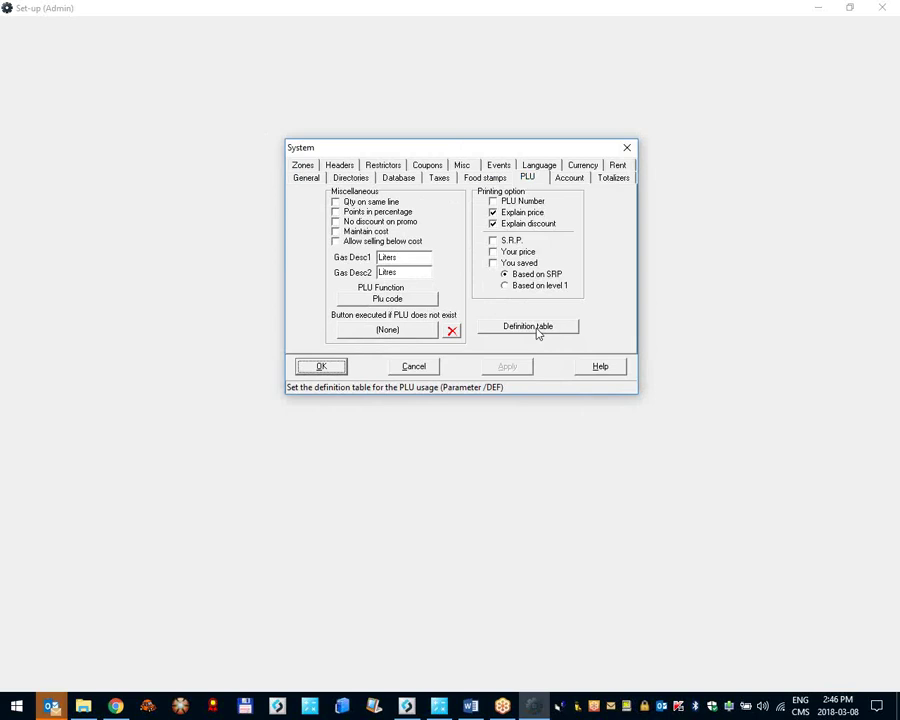
left_click(538, 332)
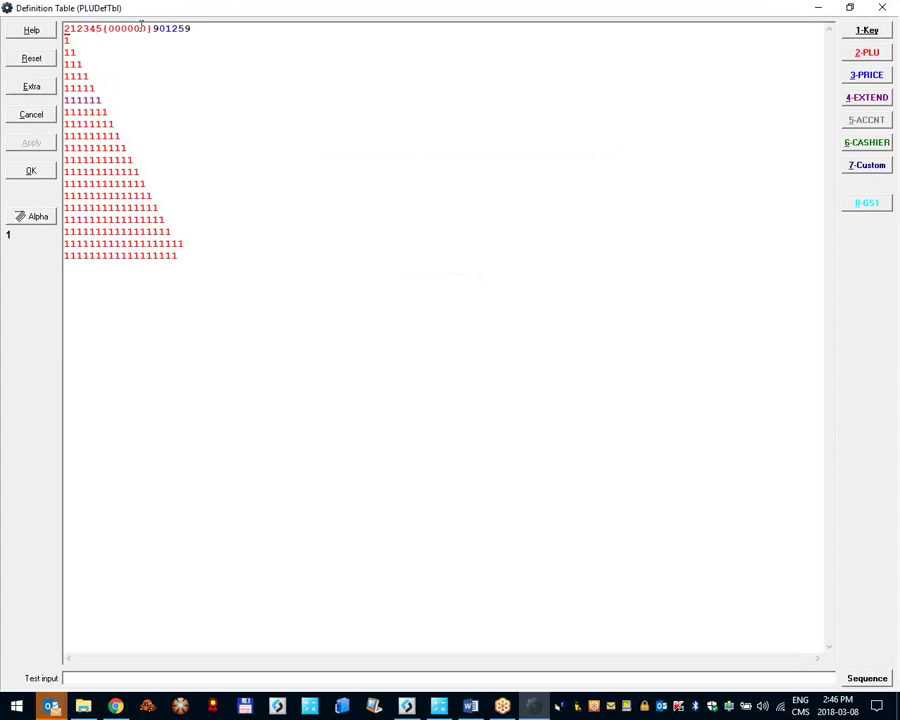
Step: Insert a new top entry 123456, marking digits 56 as price and 234 as PLU
key("Return")
type("123456")
key("shift+Home")
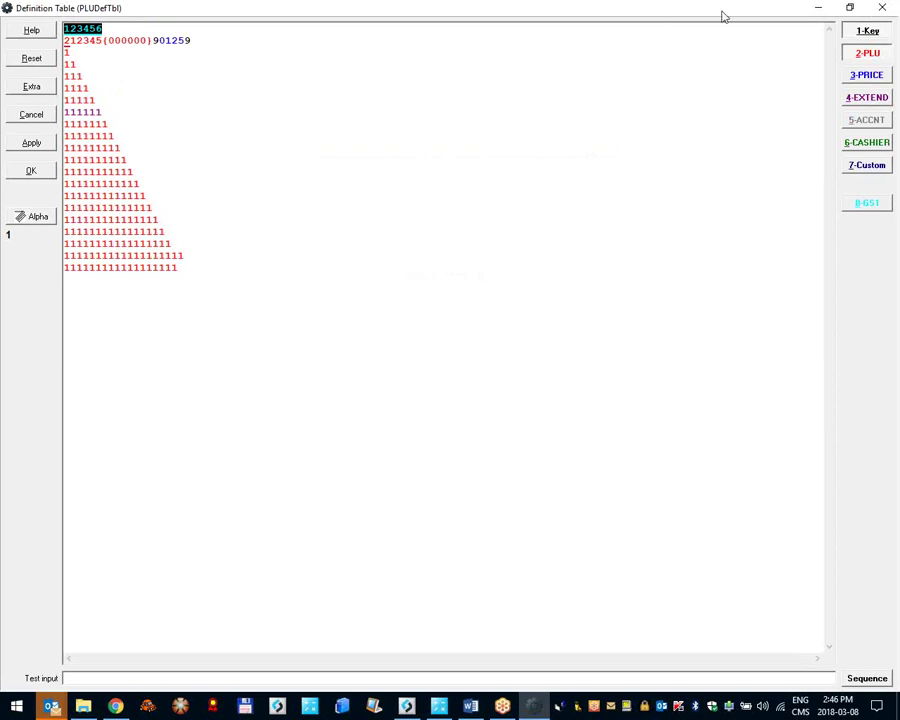
left_click(866, 52)
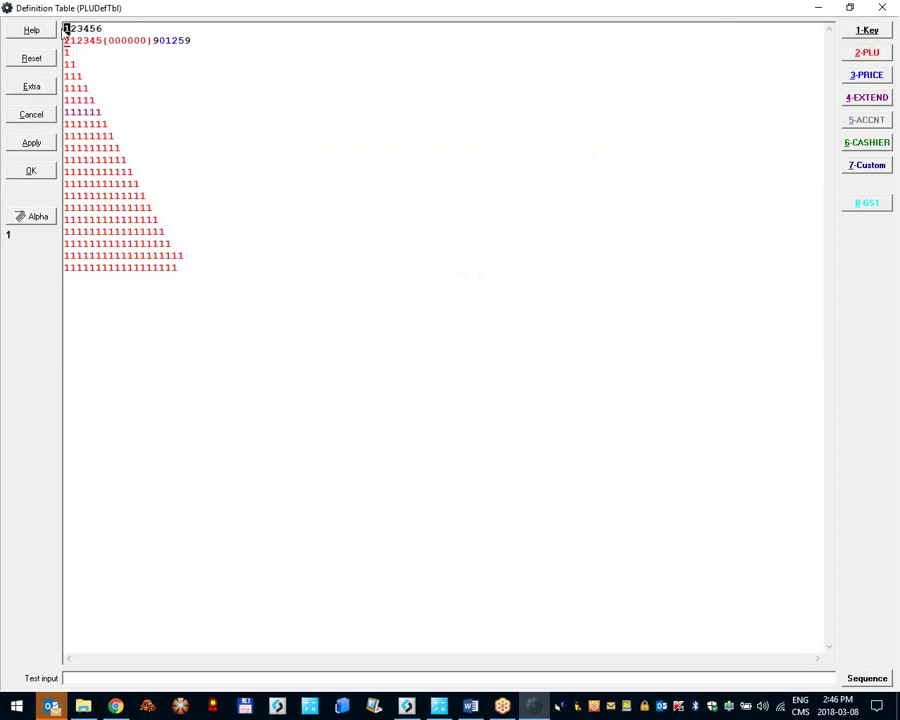
left_click_drag(103, 28, 64, 28)
key("alt+3")
left_click(870, 54)
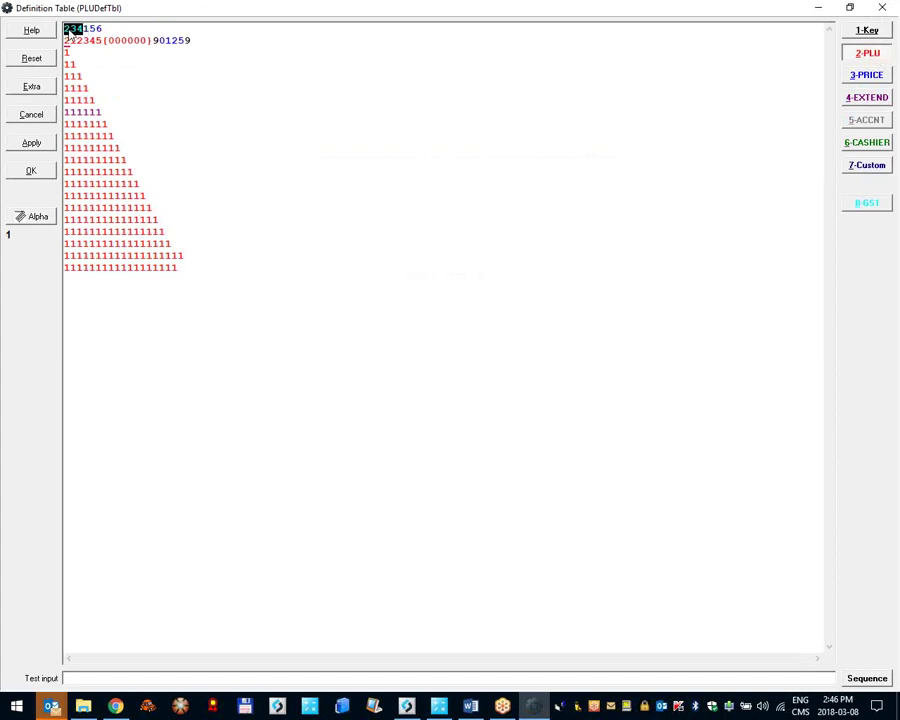
Step: Reselect the digits on line 1 and mark the whole 234156 entry as price
left_click(92, 28)
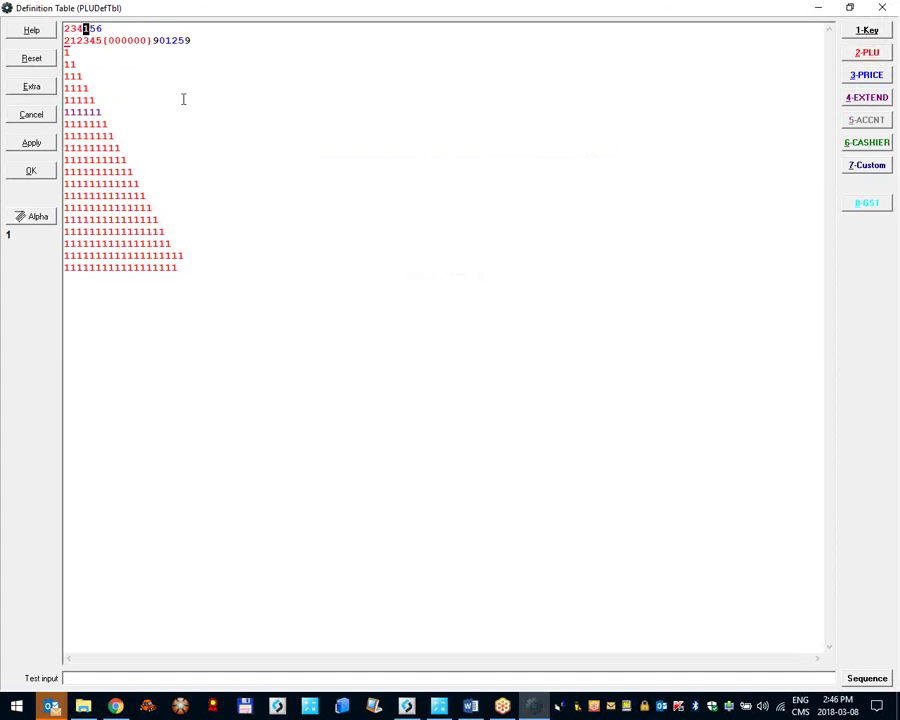
key("Right")
key("Home")
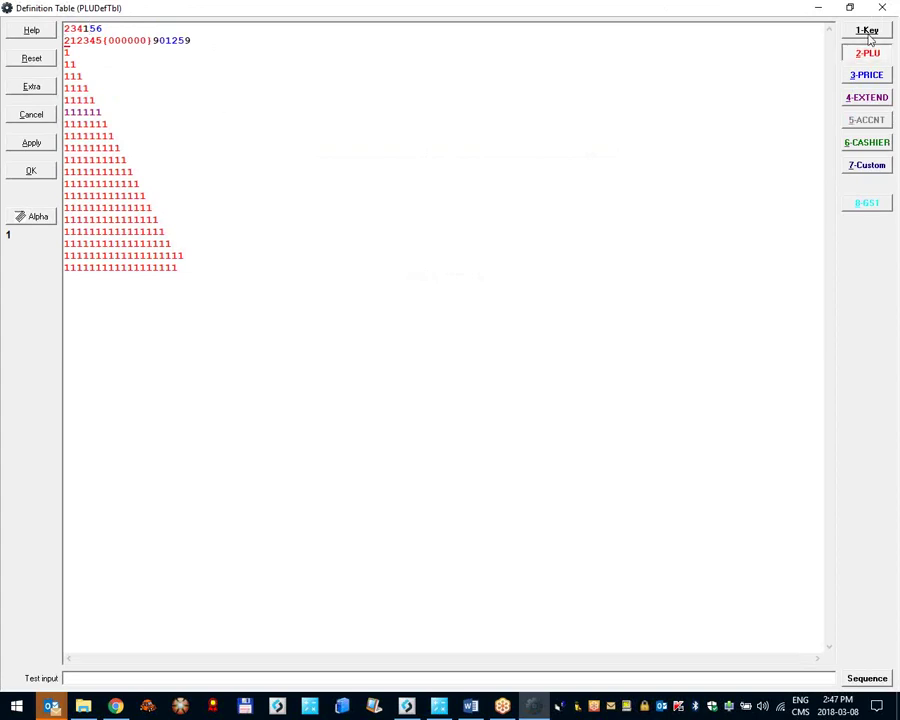
key("shift+Right")
key("shift+Right")
left_click(206, 78)
left_click(75, 28)
key("shift+Home")
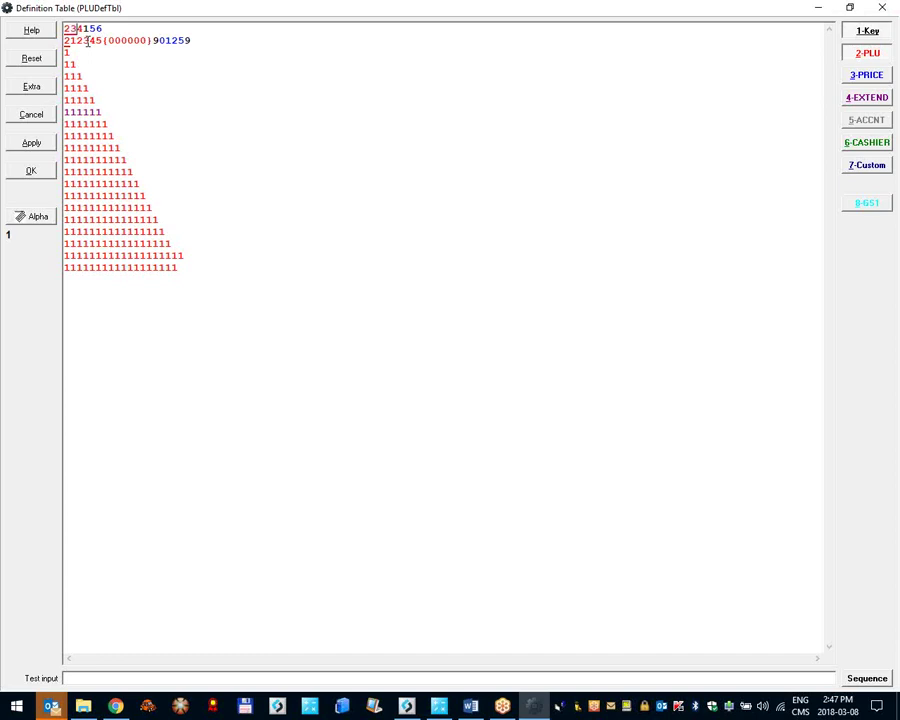
key("shift+End")
key("alt+3")
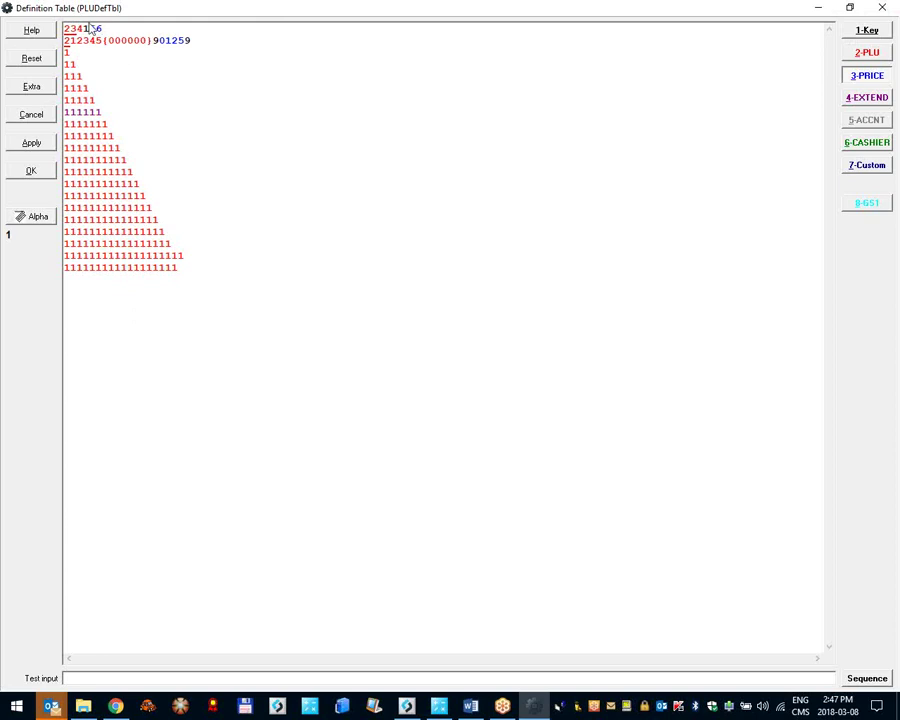
Step: Select digits 23 on the first line, then cancel out of the Definition Table
left_click_drag(64, 28, 77, 28)
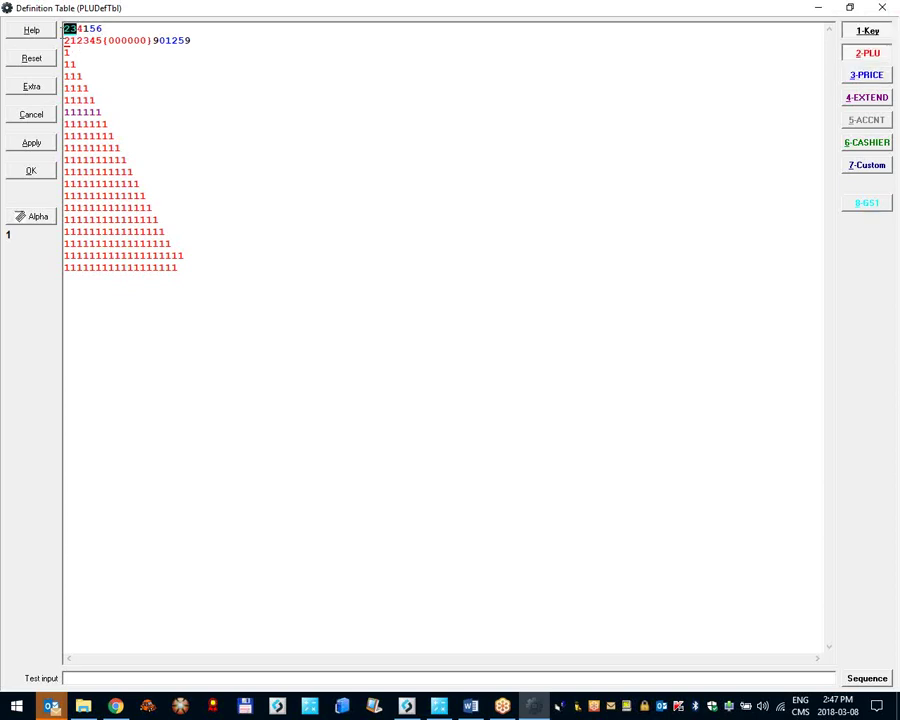
left_click(70, 40)
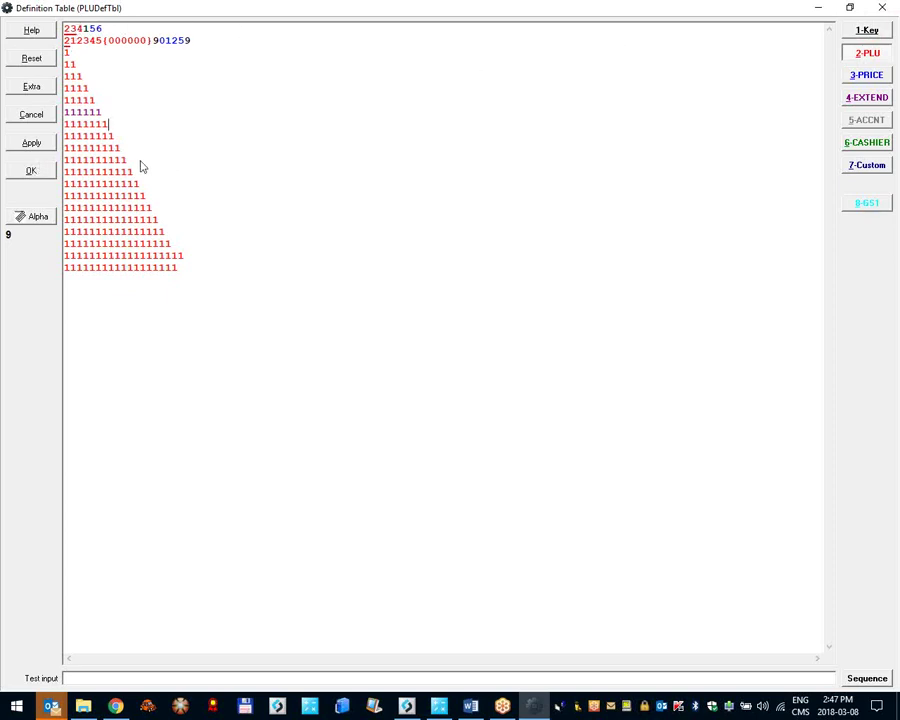
left_click(41, 116)
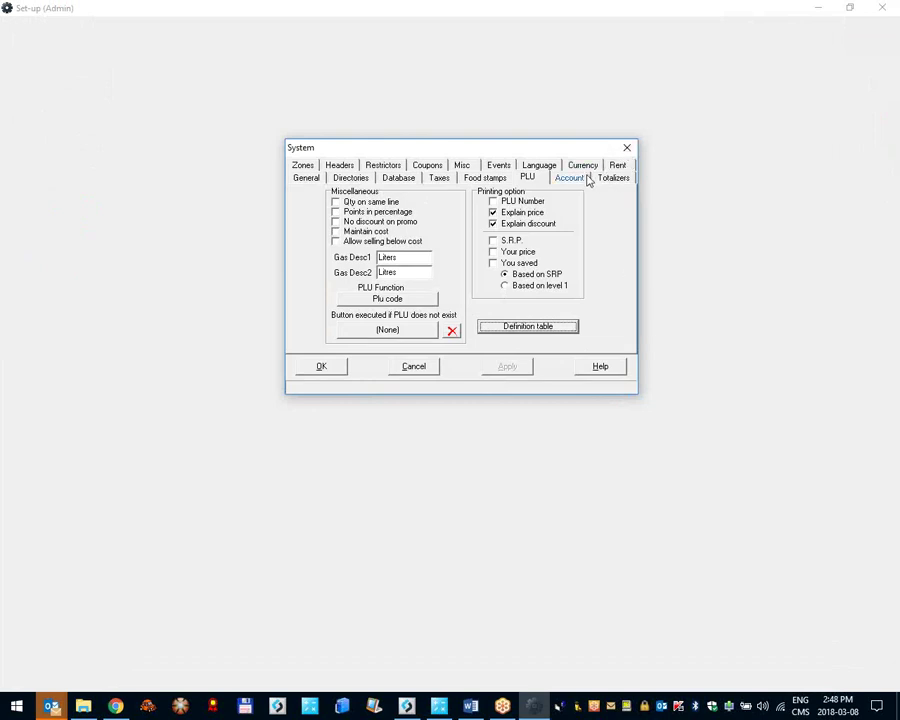
Step: On the Account page, enable printing of full address, account comment and points balance, then apply and save
left_click(540, 180)
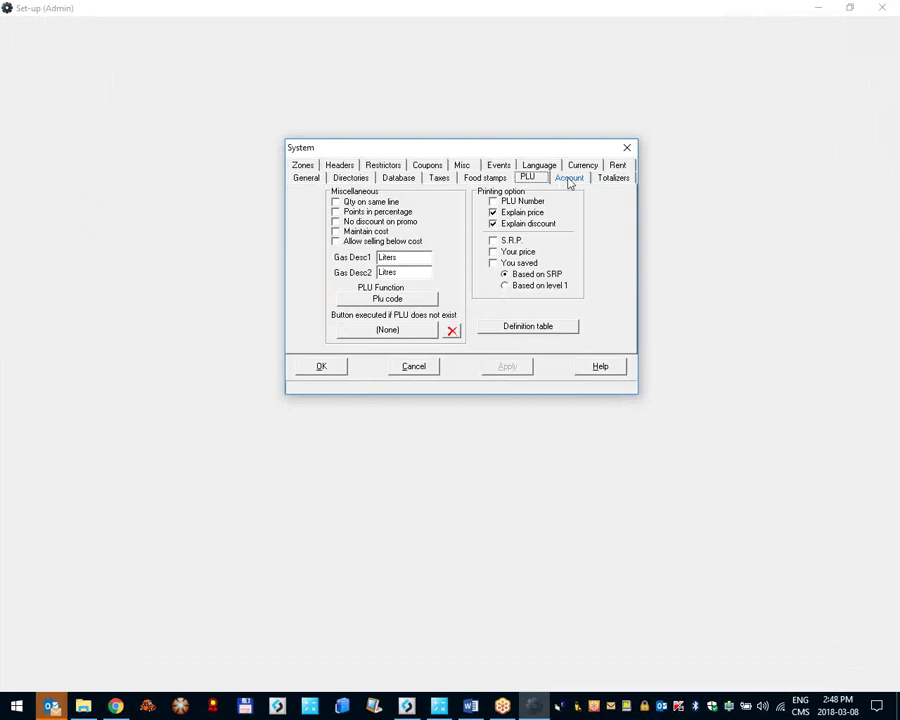
left_click(569, 180)
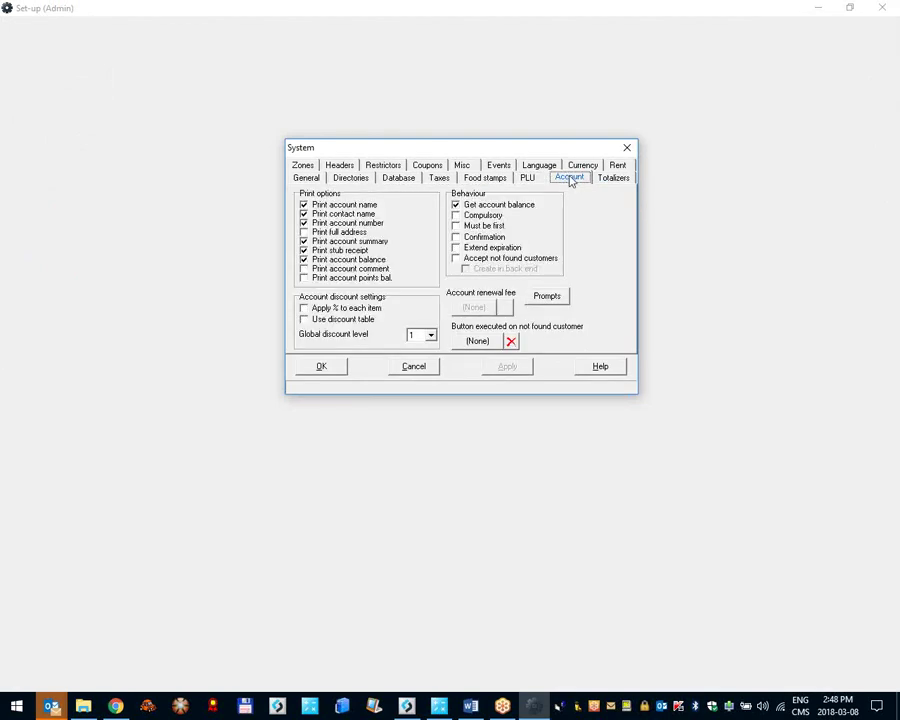
left_click(304, 231)
left_click(304, 268)
left_click(304, 277)
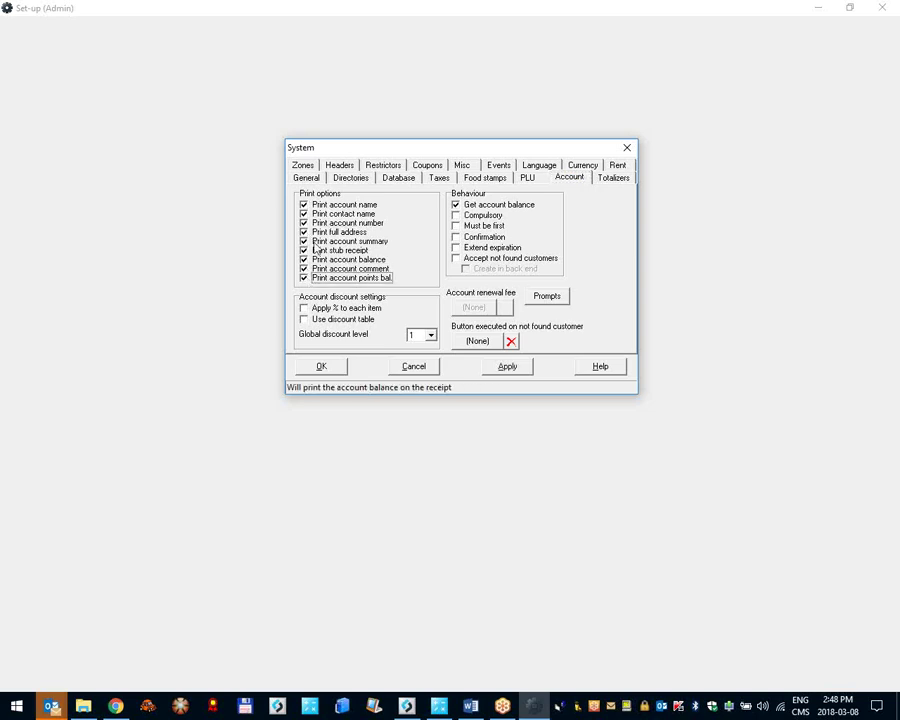
left_click(510, 367)
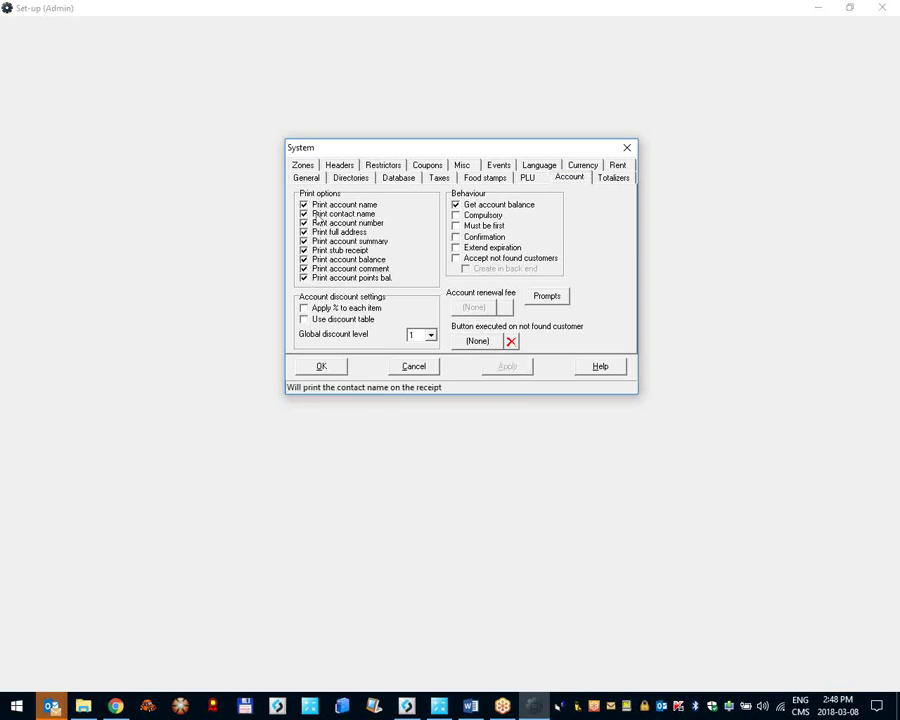
left_click(330, 367)
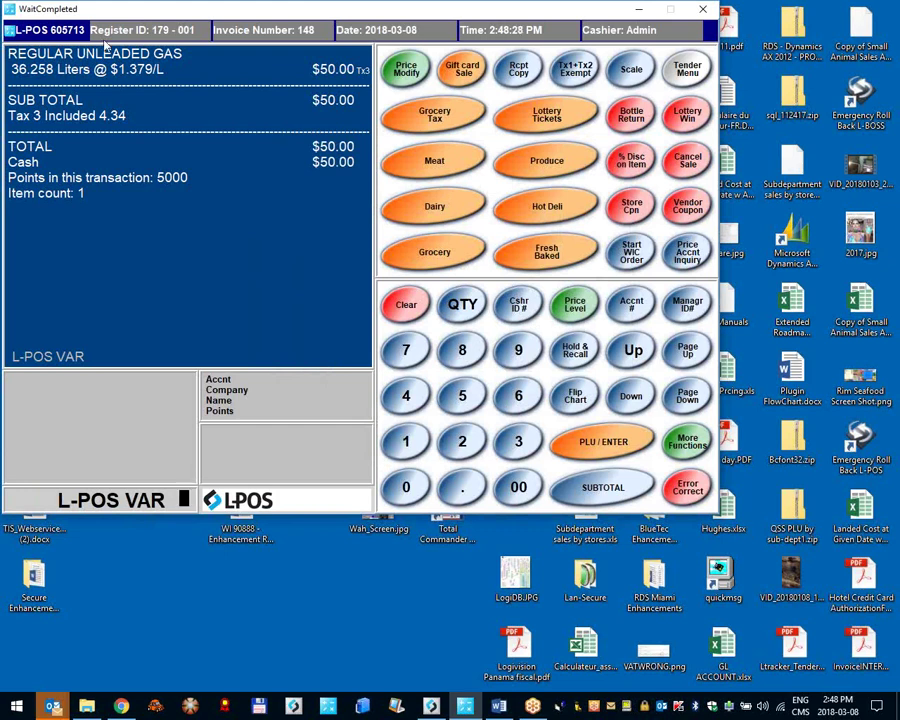
Step: Set the receipt printer's Comment to C:\Temp\RECEIPT.TXT under Peripherals and apply the change
left_click(36, 26)
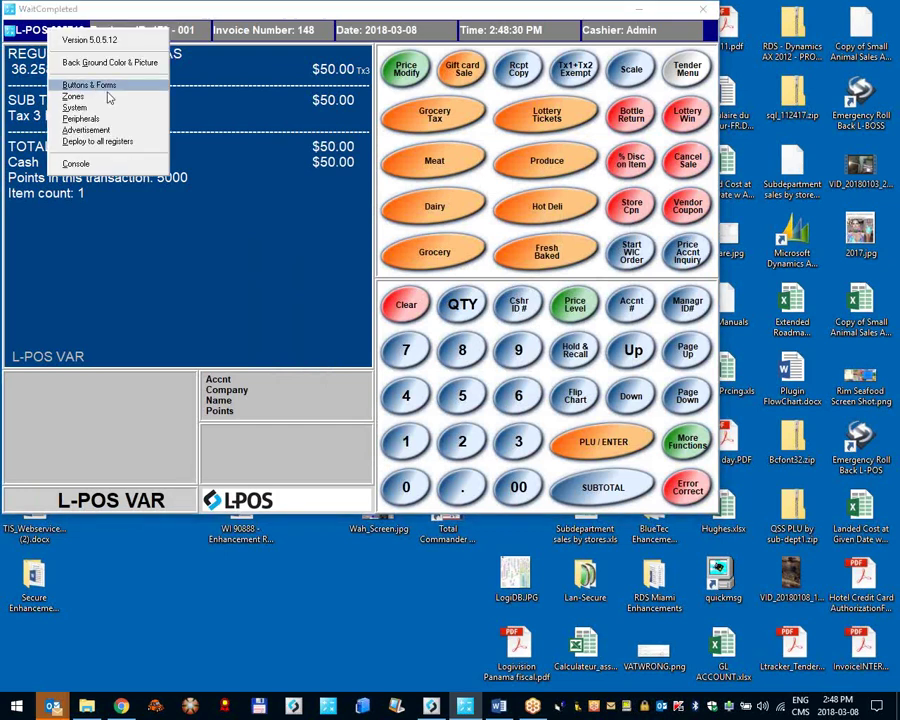
left_click(82, 118)
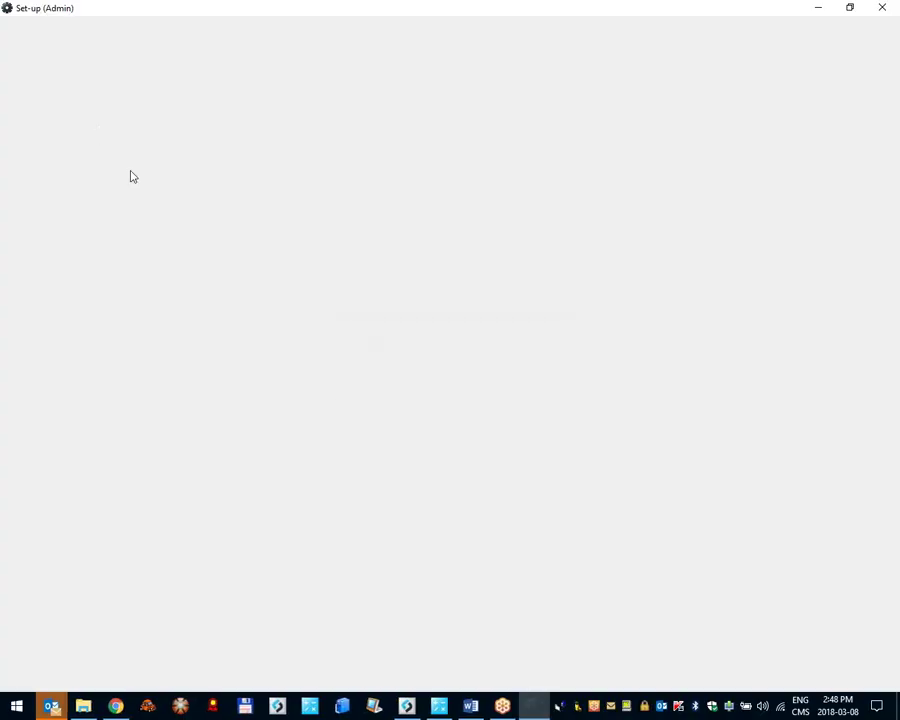
left_click(366, 219)
left_click(377, 228)
type("C:\\Temp\\RECEIPT.TXT")
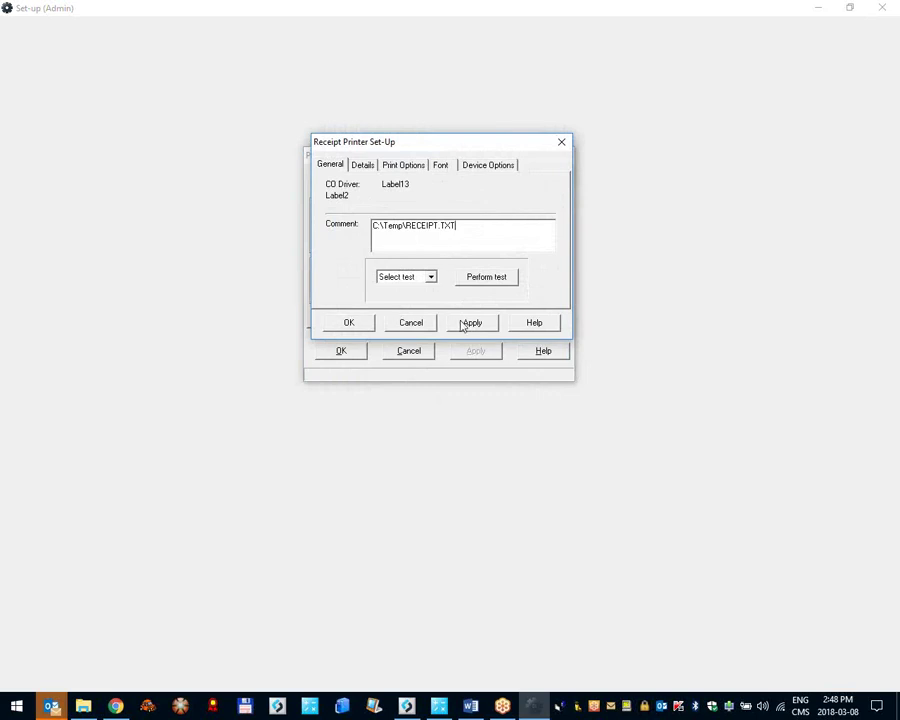
left_click(472, 322)
left_click(349, 322)
left_click(341, 350)
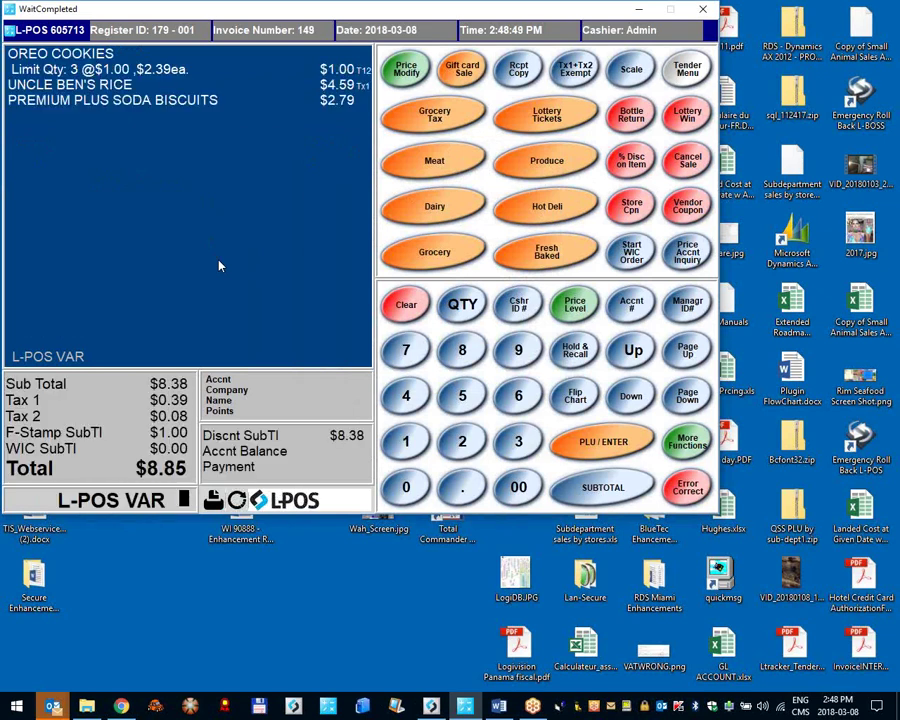
Step: In Total Commander, view C:\Temp\RECEIPT.TXT and check the latest receipt's date
left_click(264, 706)
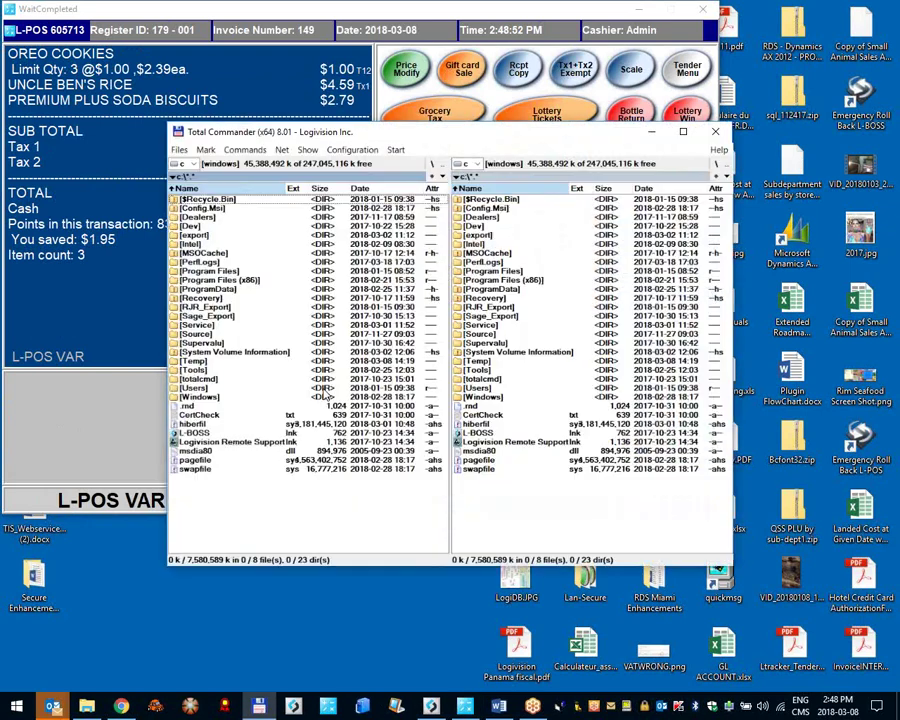
key("Up")
key("Up")
key("Up")
key("Return")
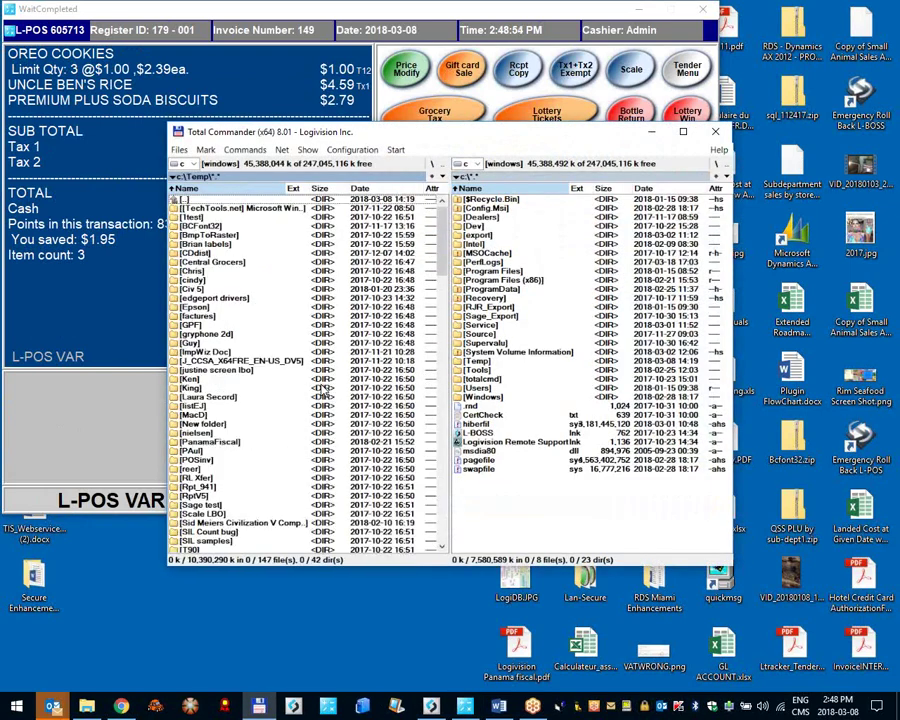
key("End")
key("Up")
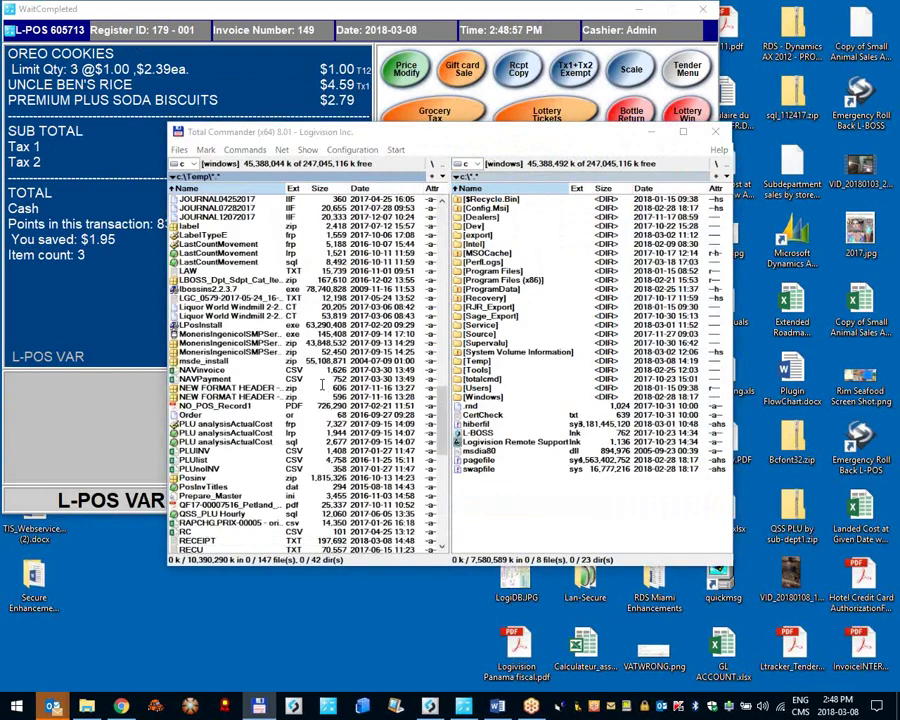
key("F3")
scroll(319, 327, "down", 15)
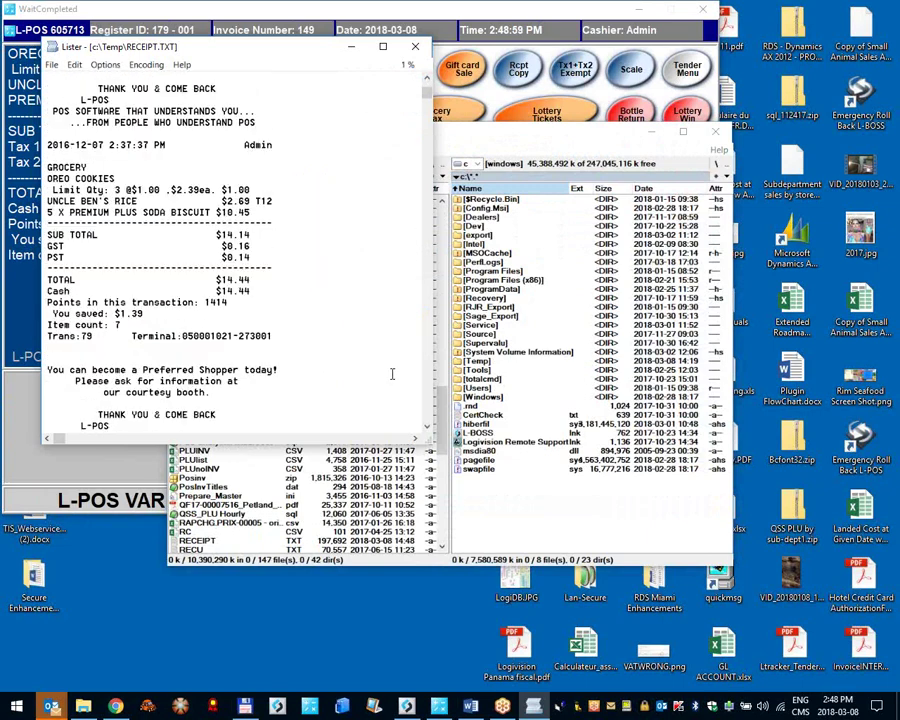
key("End")
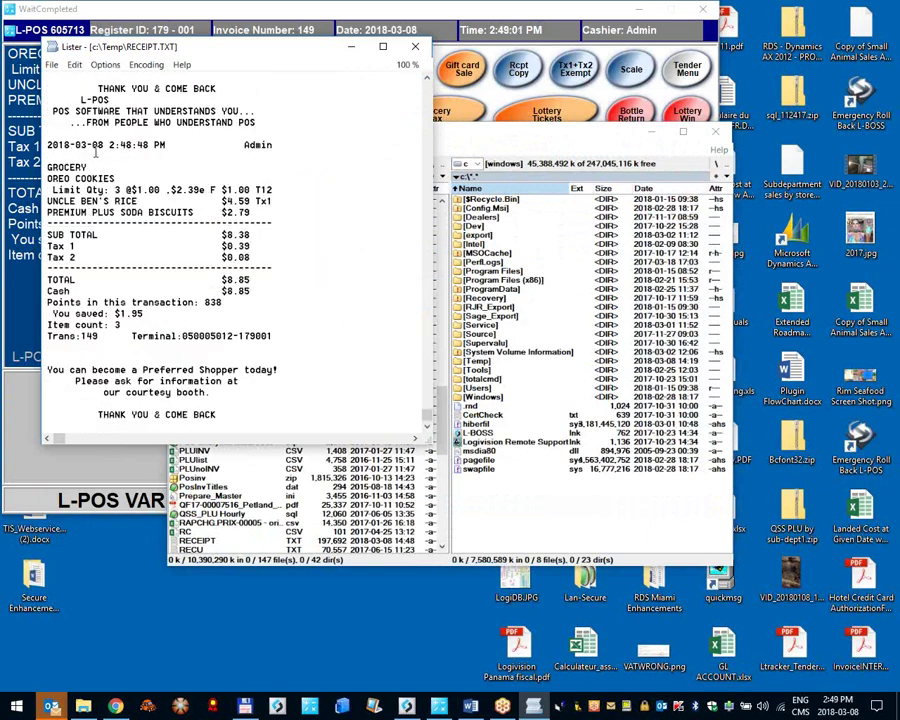
left_click_drag(55, 144, 148, 145)
left_click(150, 146)
Step: Delete RECEIPT.TXT from C:\Temp and return to the L-POS register
key("Escape")
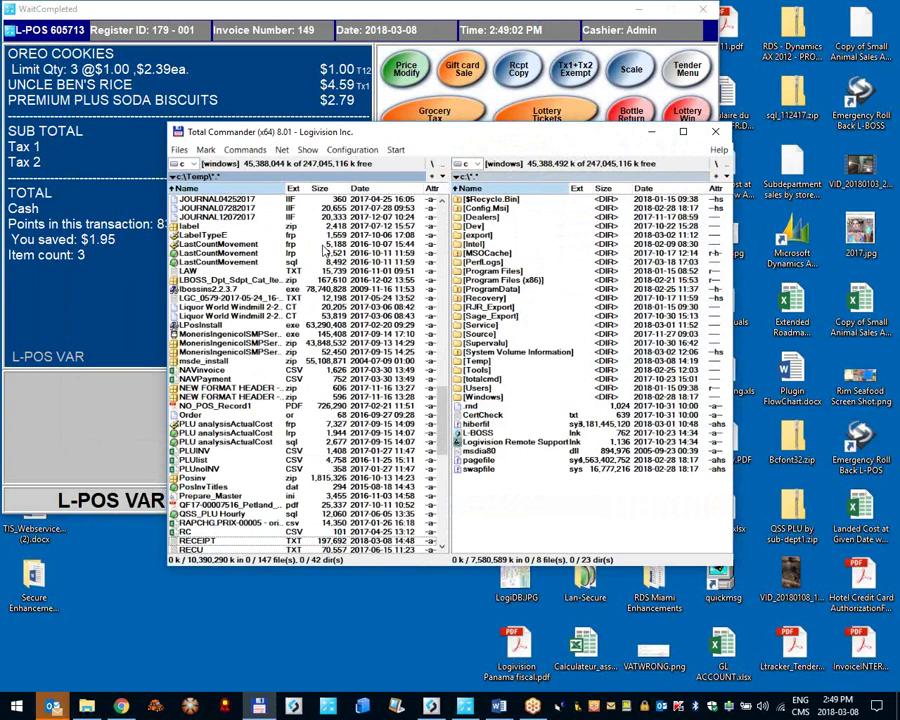
key("Delete")
key("Return")
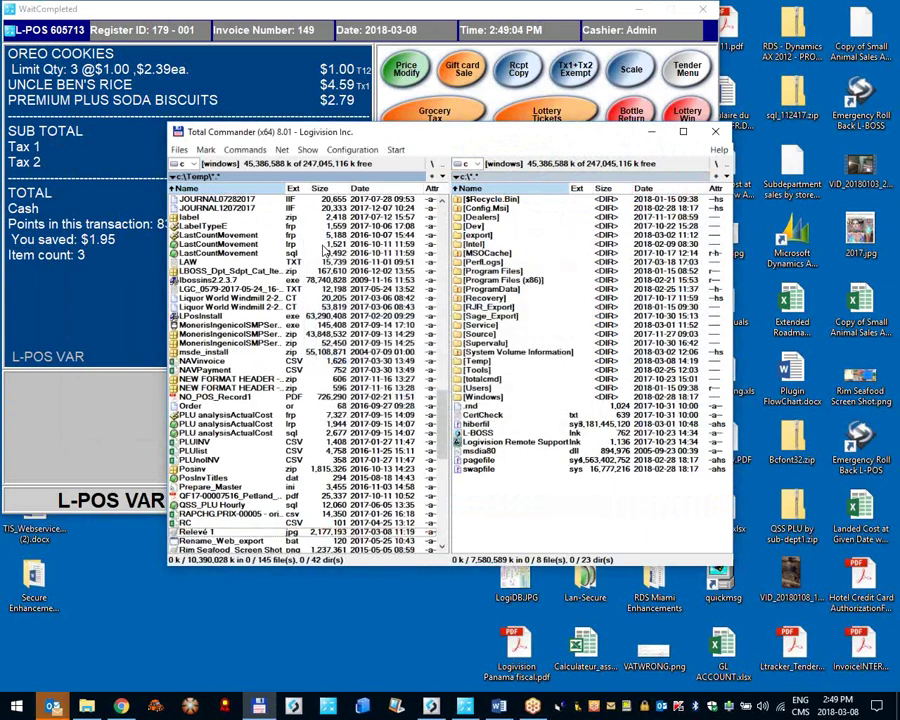
left_click(139, 333)
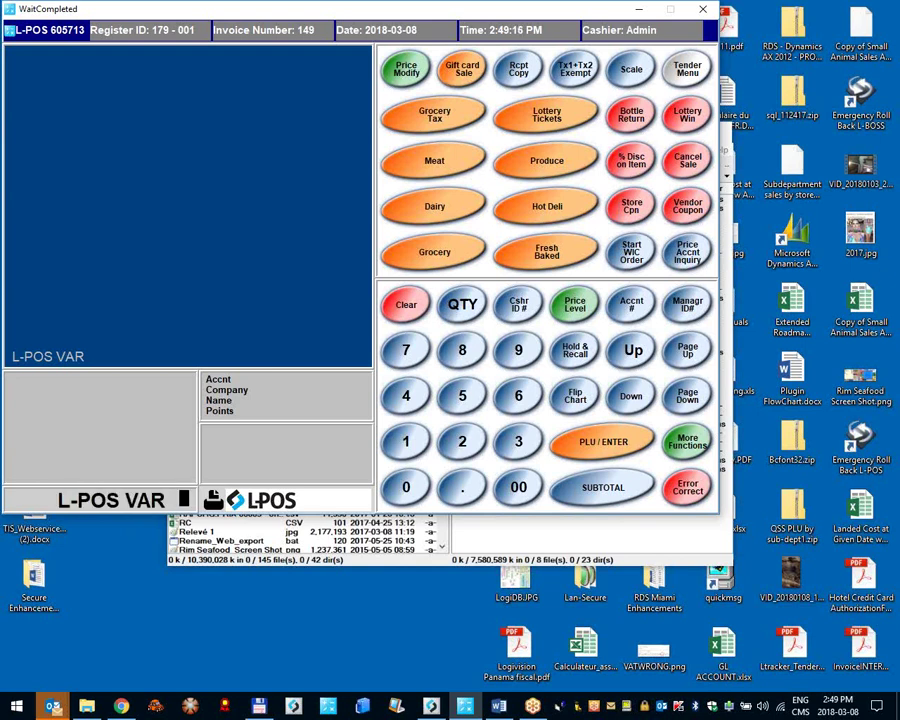
Step: Look up account 1 and select the second listed account for the sale
type("1")
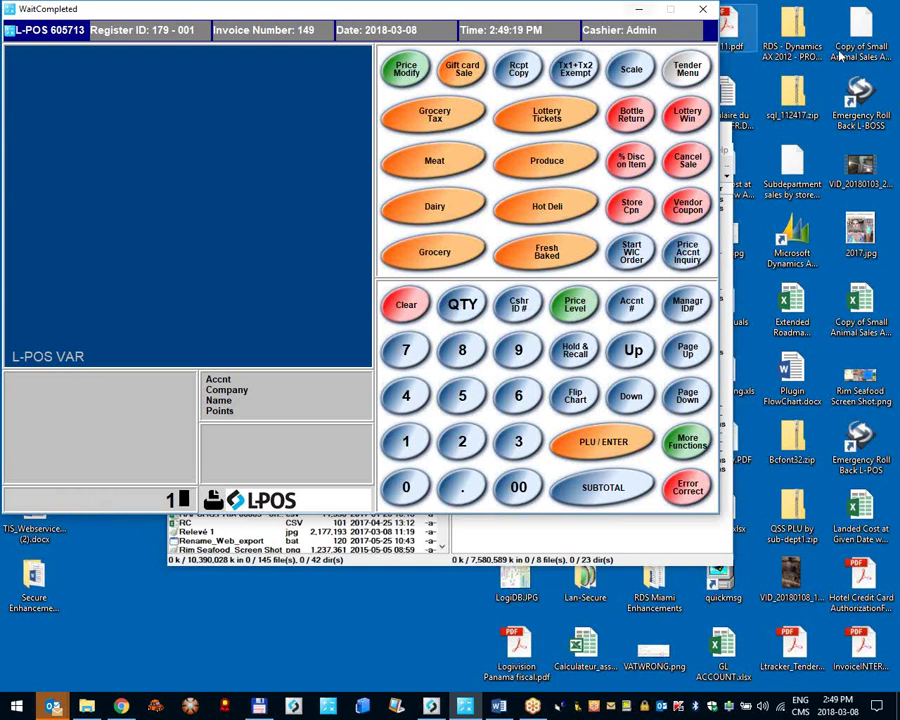
left_click(632, 305)
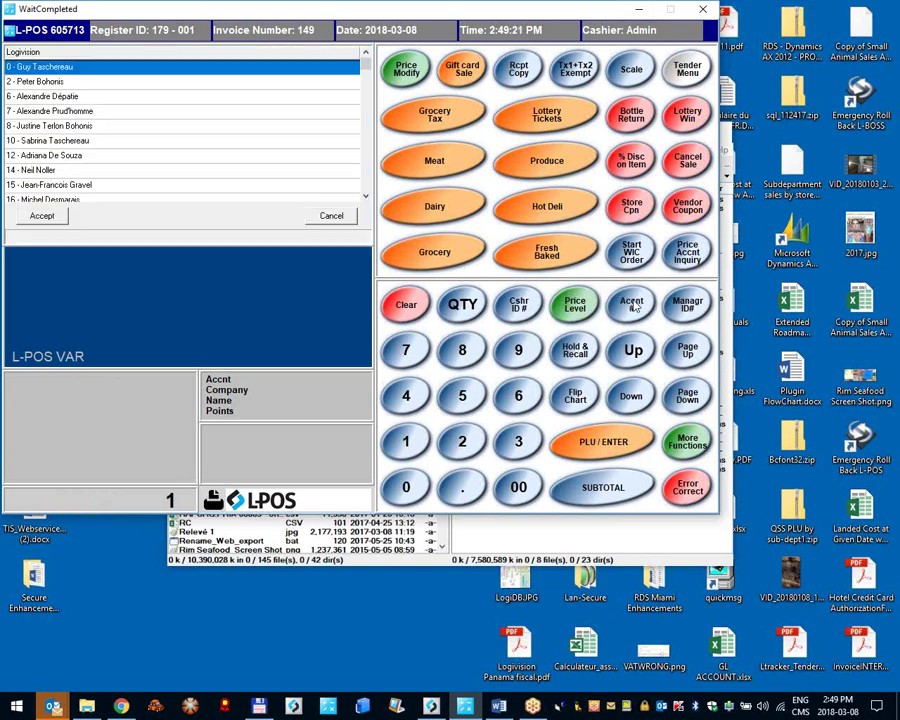
key("Down")
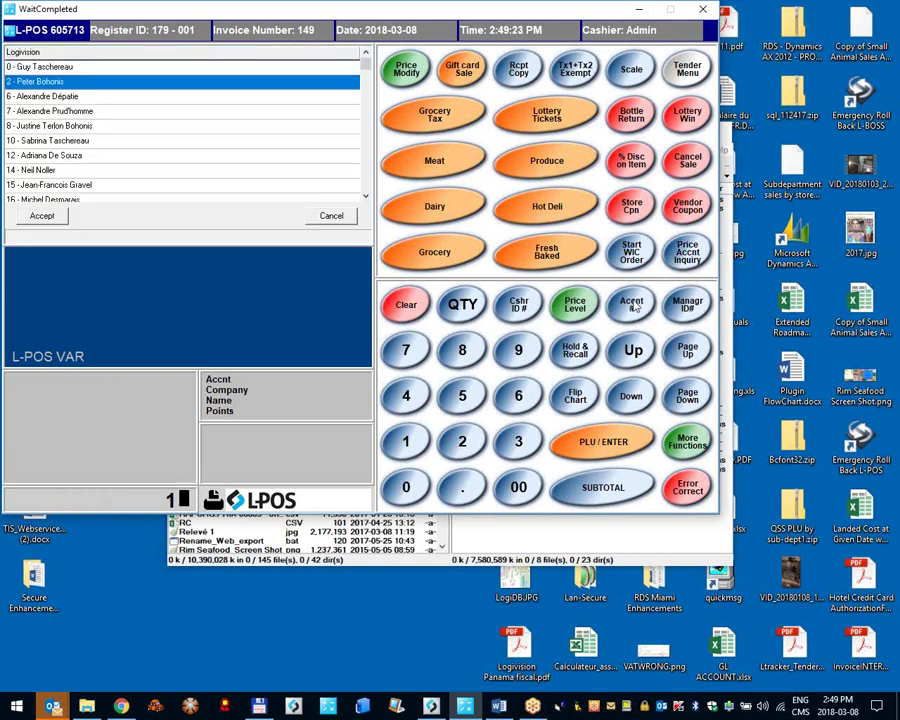
key("Return")
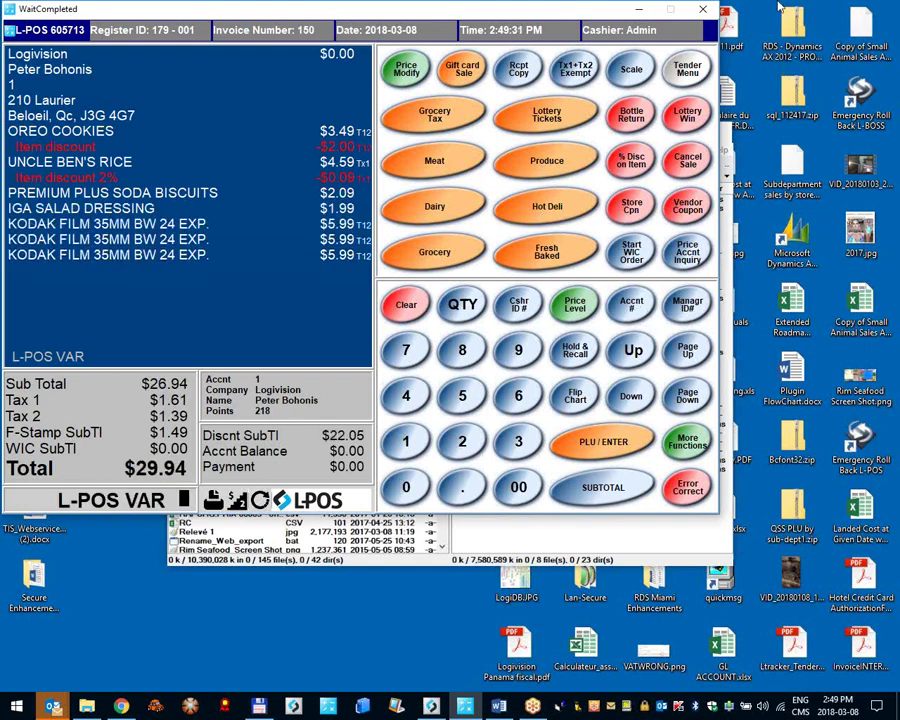
Step: Subtotal the $29.94 sale and charge it to the customer's account
left_click(603, 487)
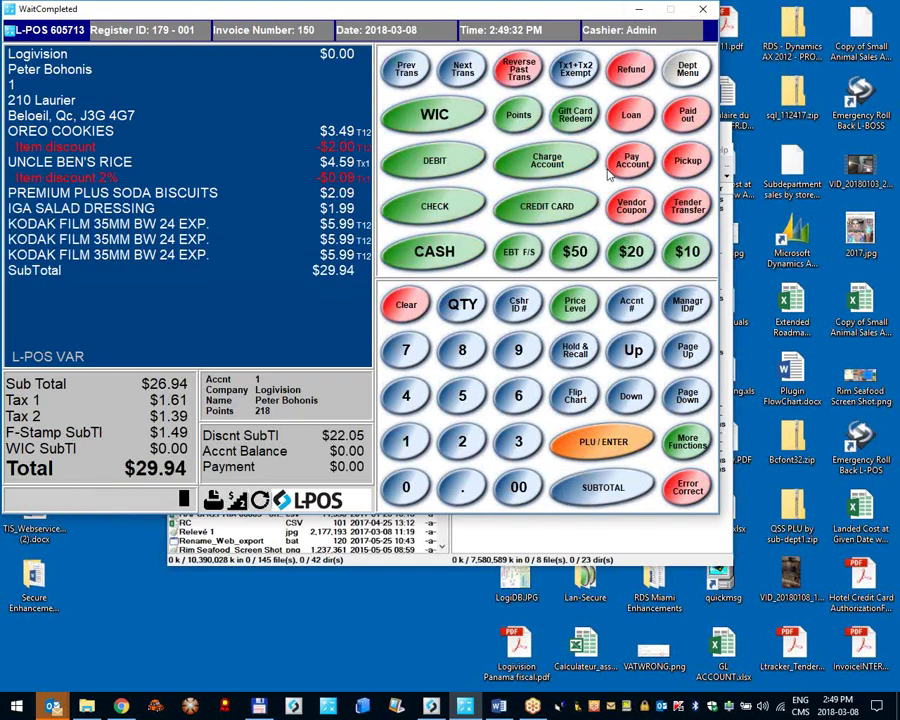
left_click(548, 165)
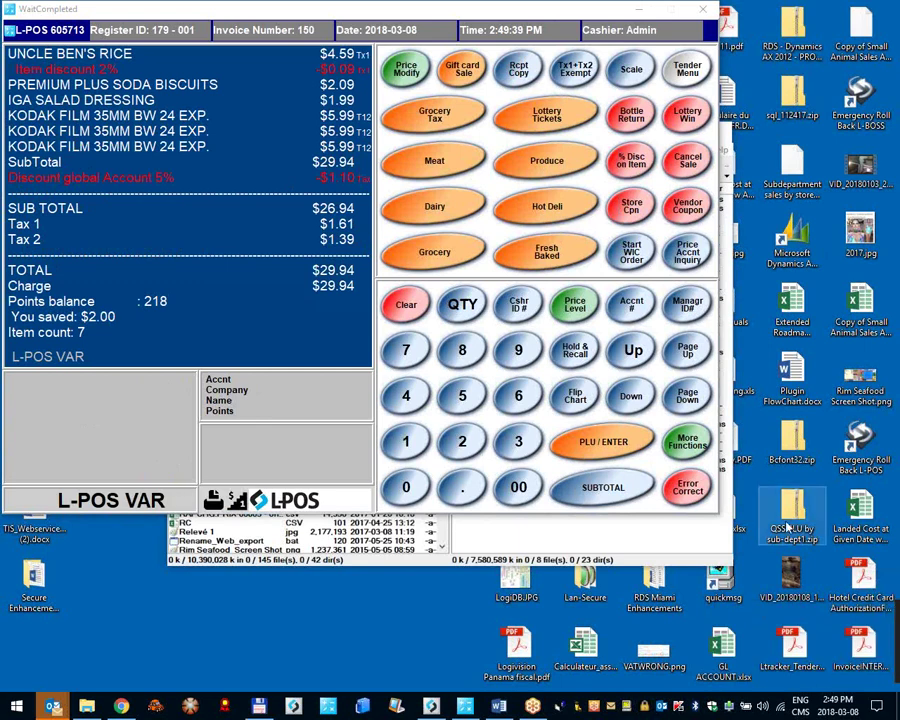
left_click(298, 229)
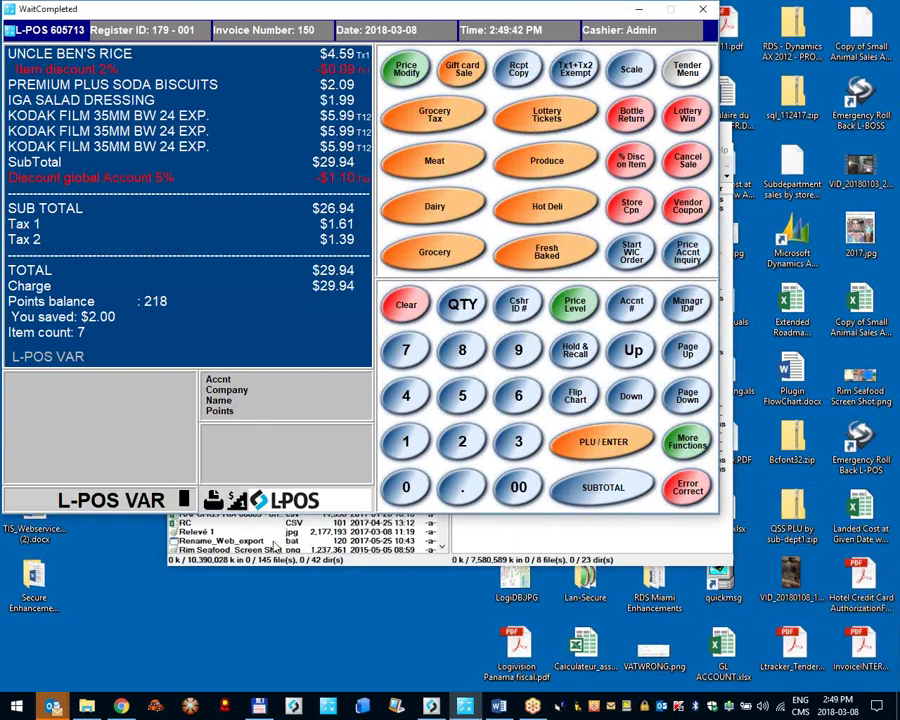
left_click(222, 530)
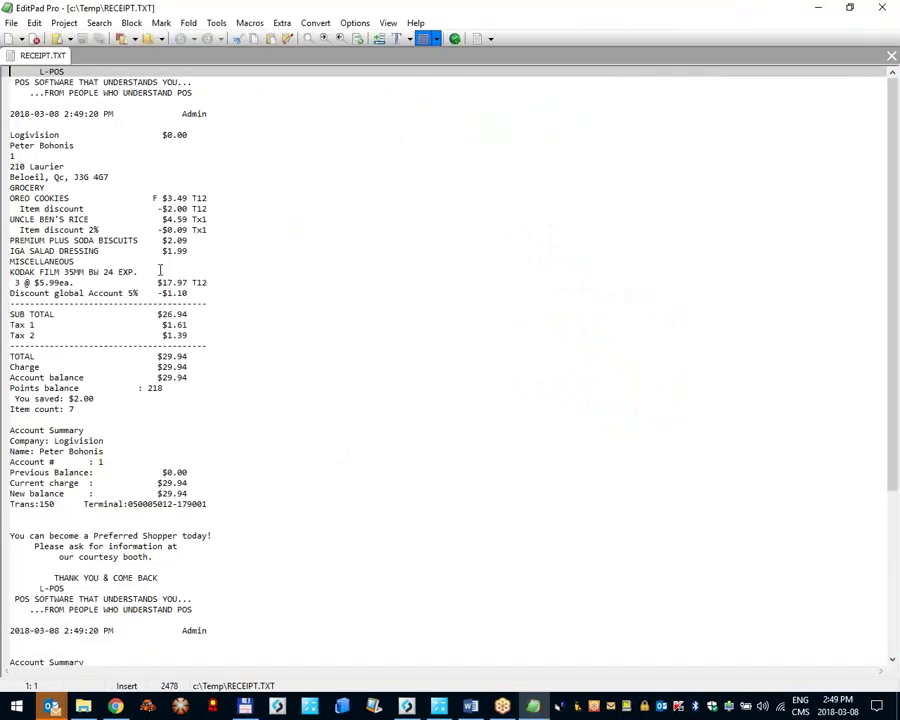
left_click_drag(12, 70, 117, 607)
left_click(882, 7)
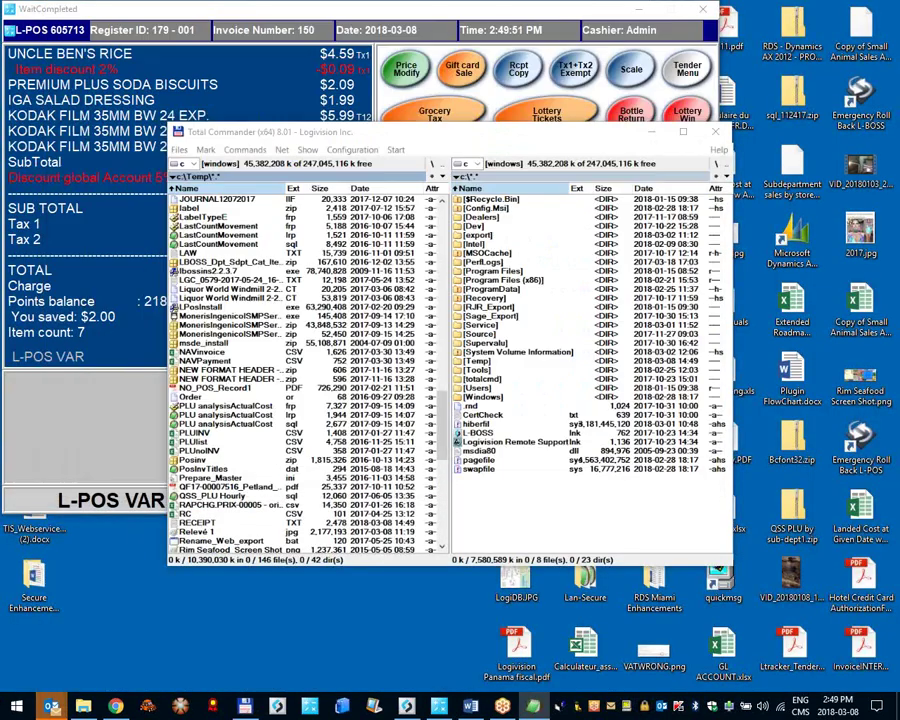
left_click(30, 28)
left_click(90, 118)
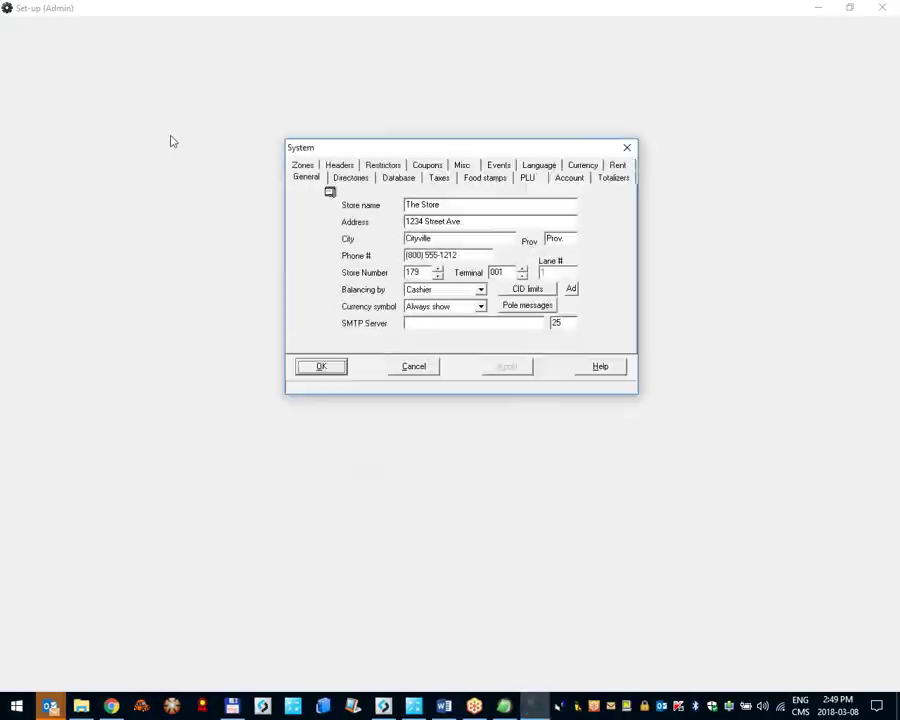
left_click(571, 177)
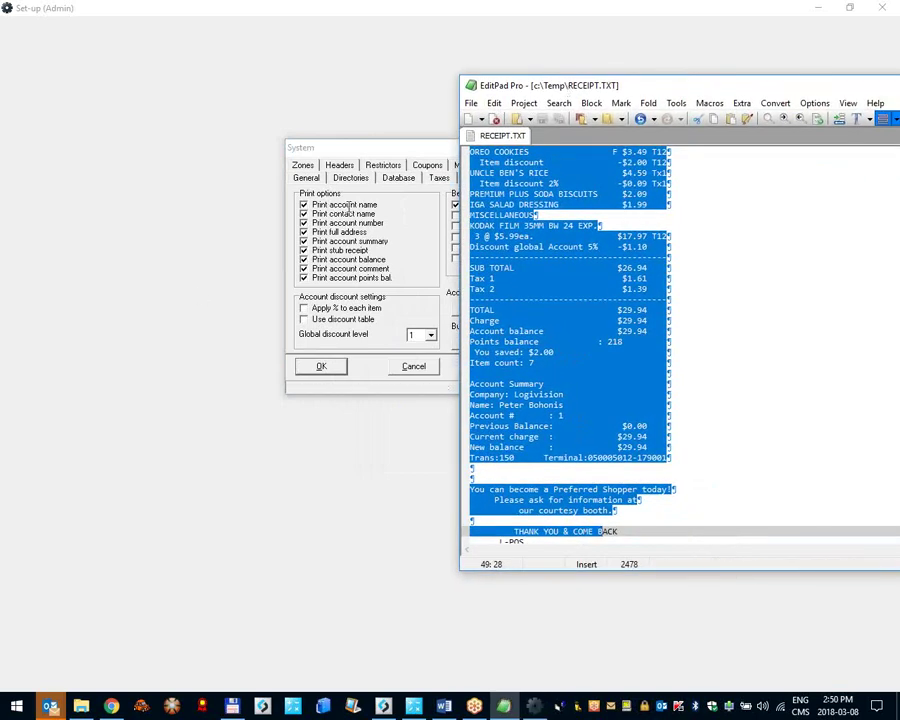
left_click(690, 236)
scroll(700, 244, "up", 4)
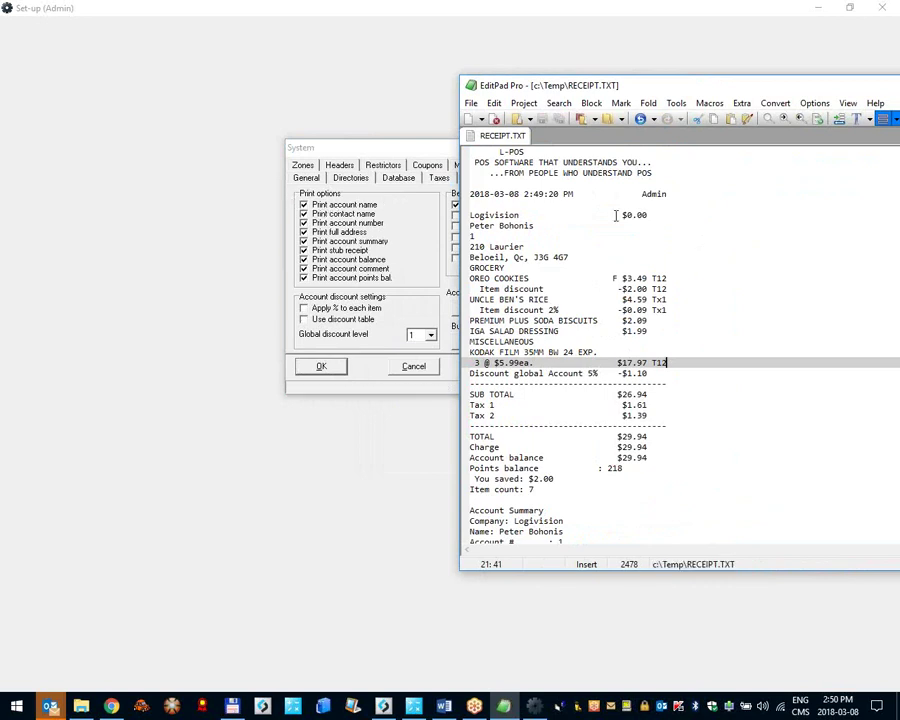
left_click_drag(582, 215, 463, 214)
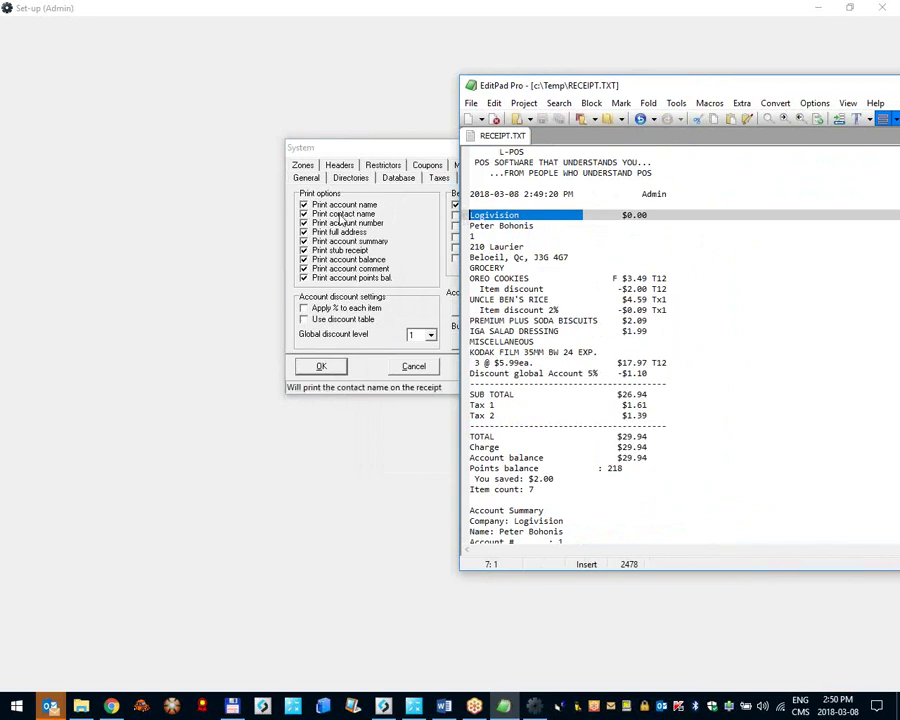
left_click_drag(542, 225, 454, 224)
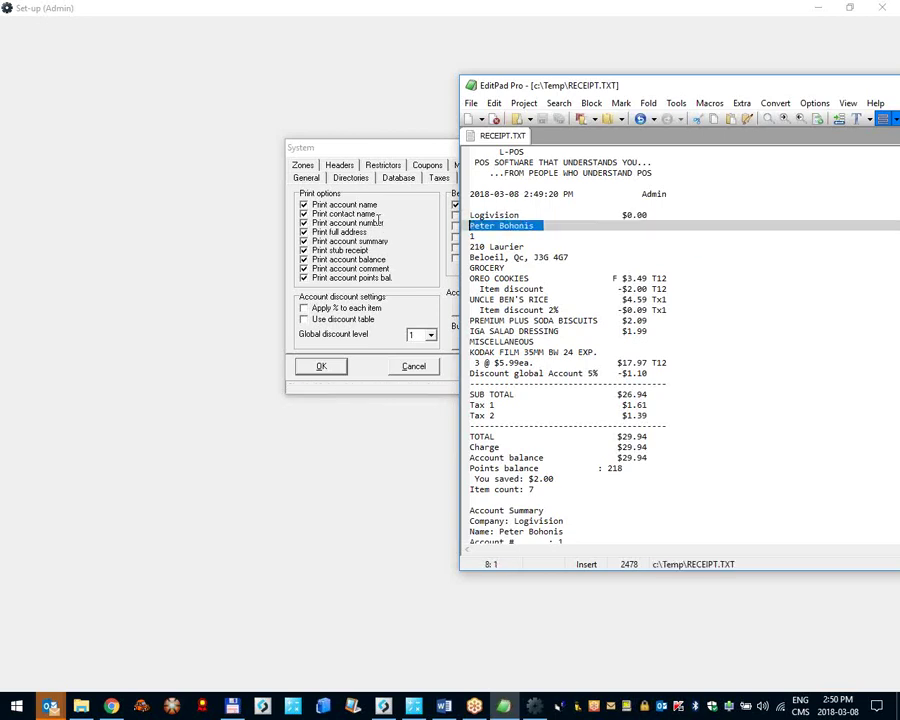
left_click_drag(478, 235, 463, 235)
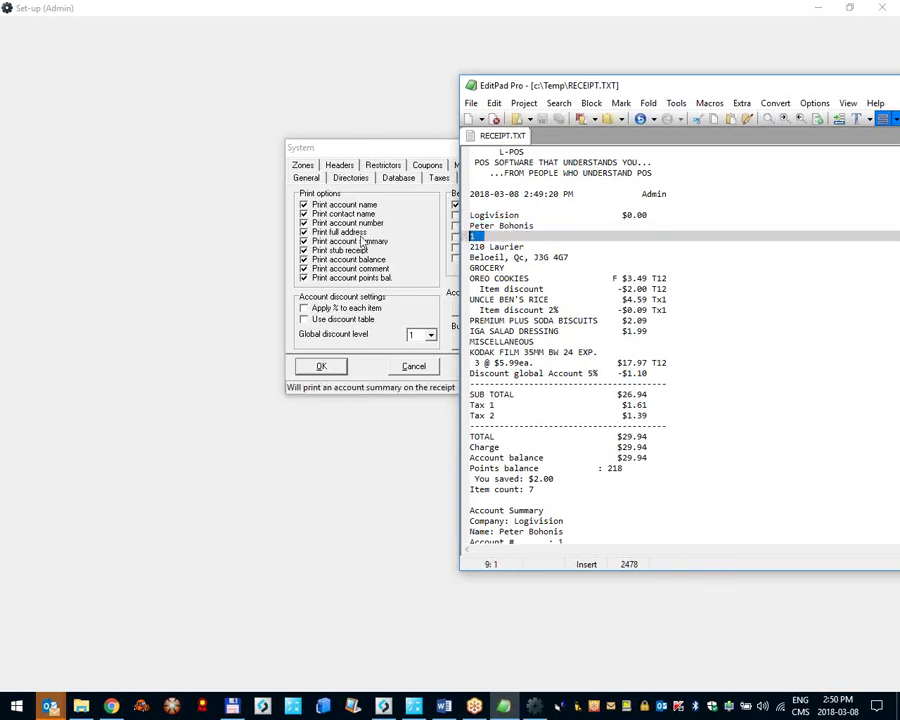
left_click(573, 258)
left_click_drag(573, 258, 659, 452)
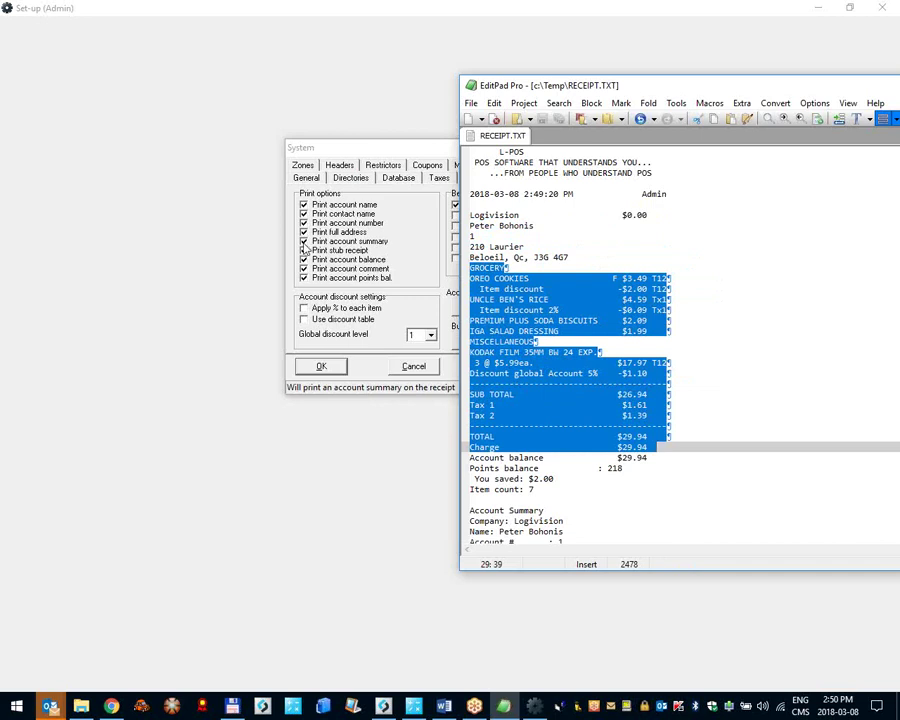
scroll(685, 299, "down", 5)
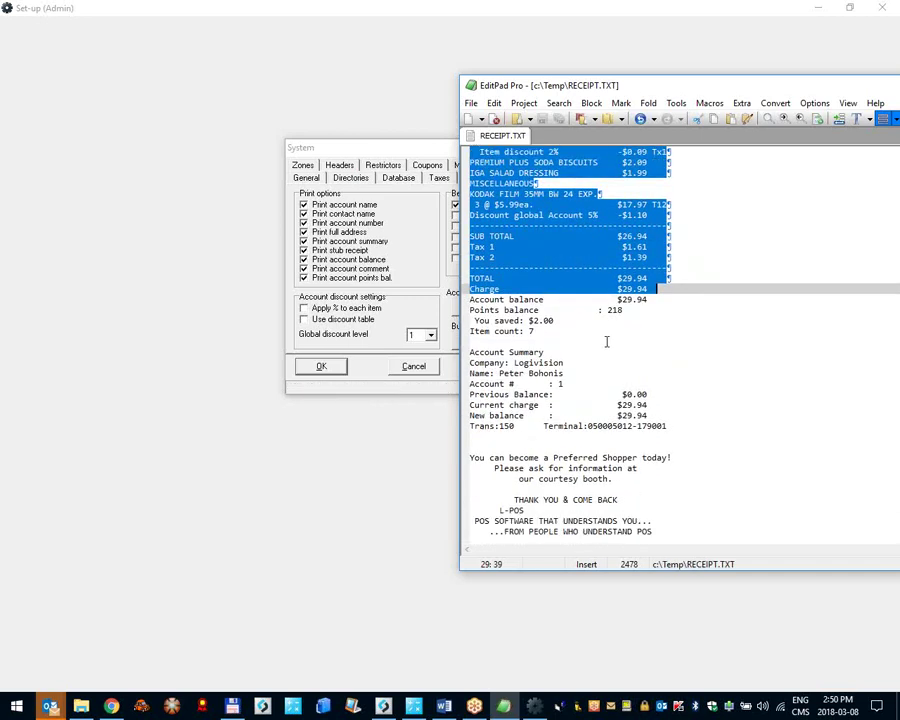
left_click_drag(474, 352, 655, 394)
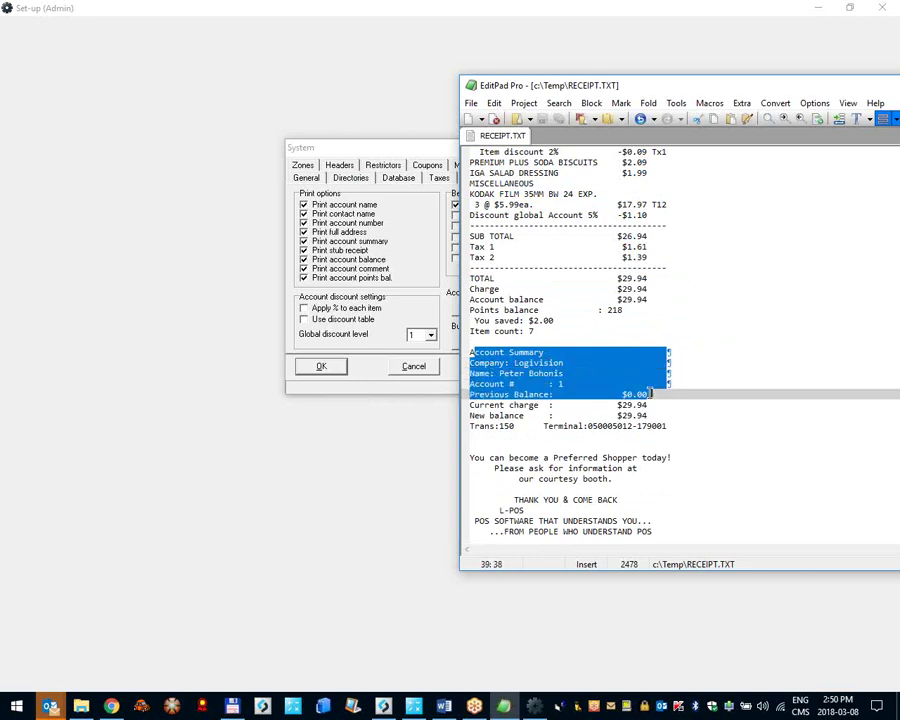
left_click_drag(655, 394, 664, 414)
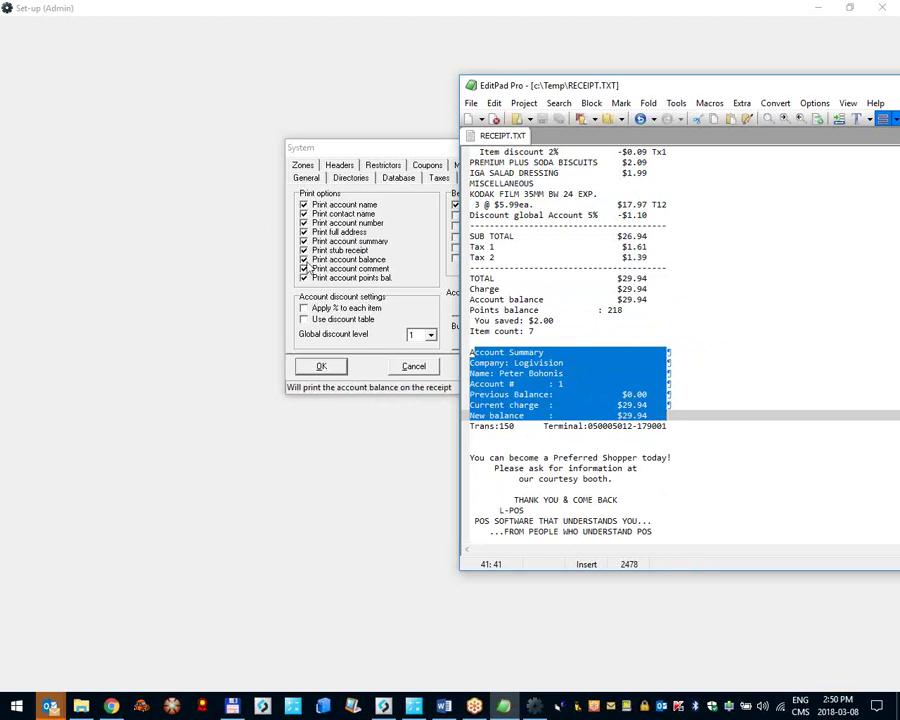
left_click_drag(669, 301, 455, 298)
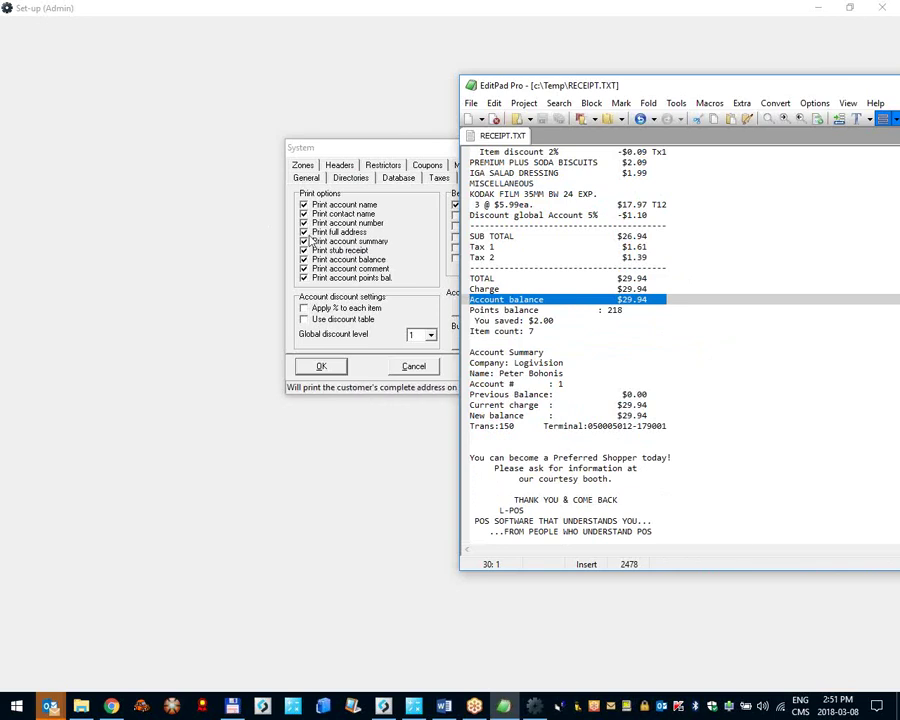
left_click(641, 405)
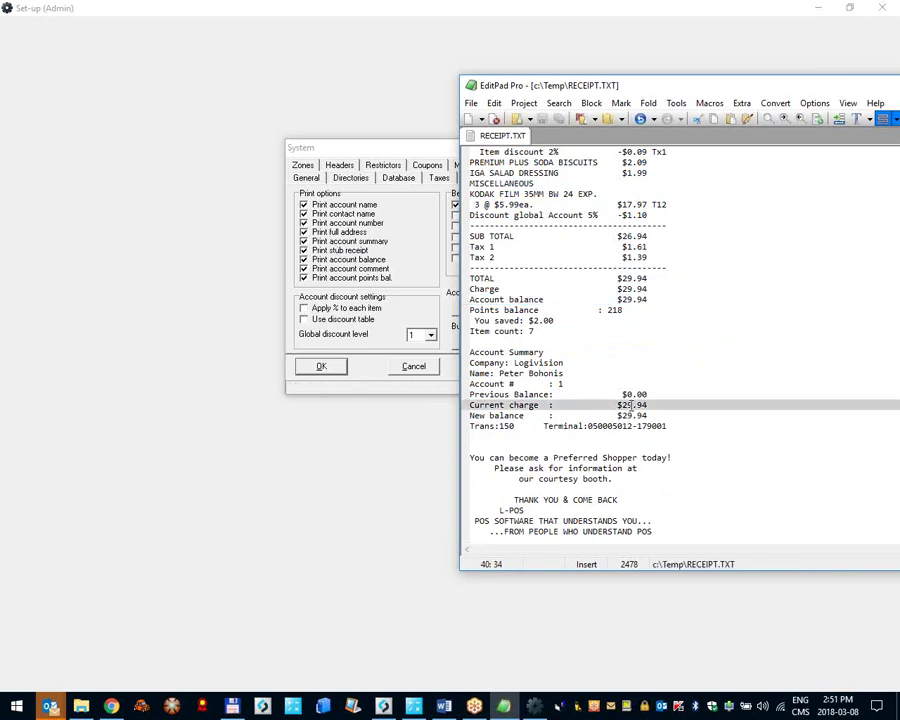
scroll(636, 405, "down", 9)
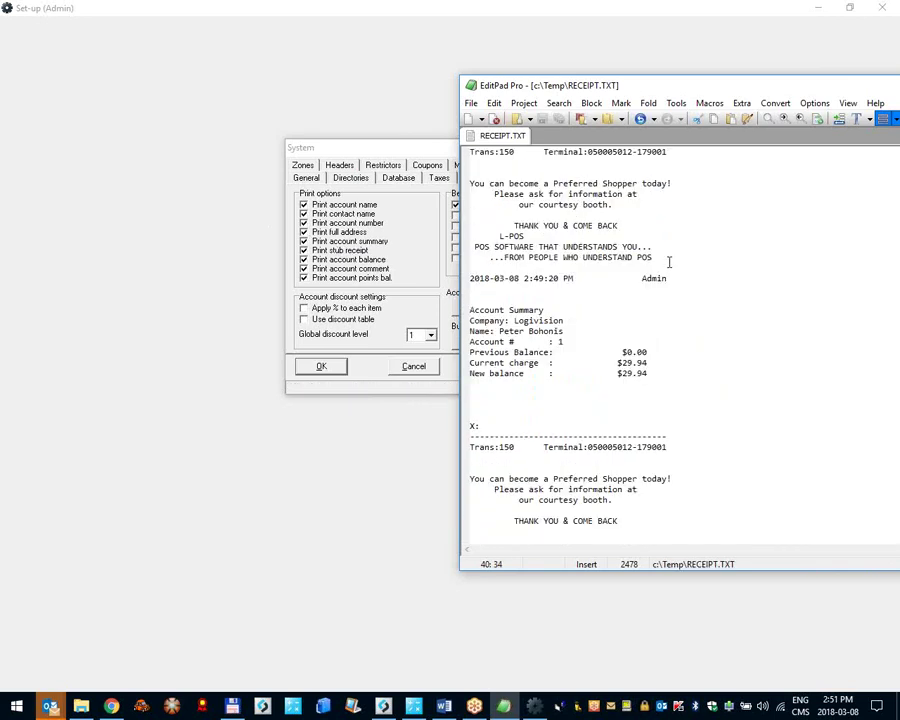
Step: Insert a row of '=' characters on the blank line above the receipt's date line
left_click(645, 269)
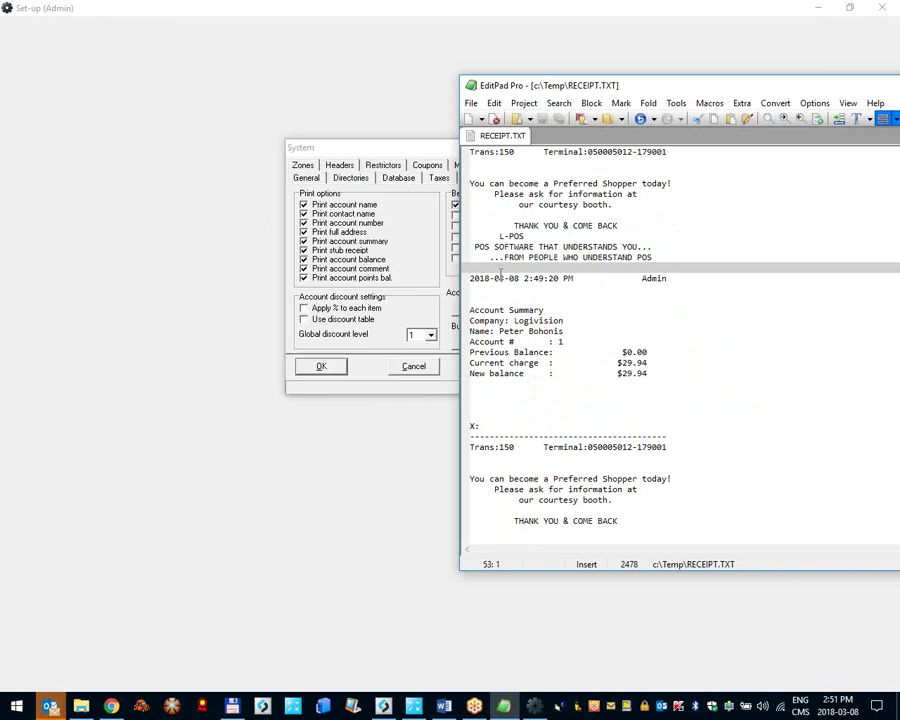
type("============================")
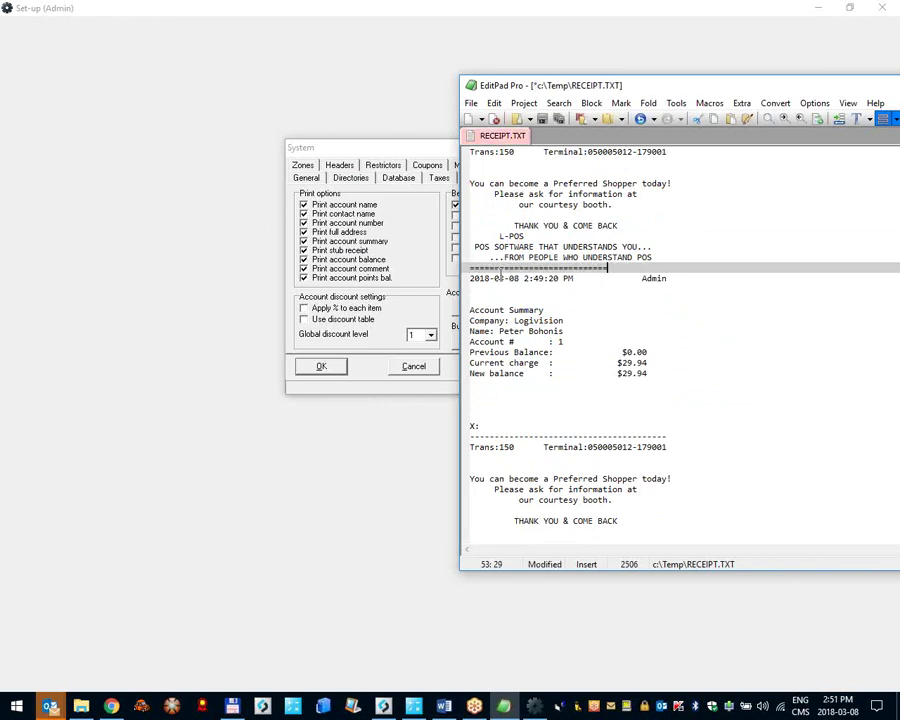
type("====================")
key("Return")
key("Up")
key("Up")
key("Up")
key("Up")
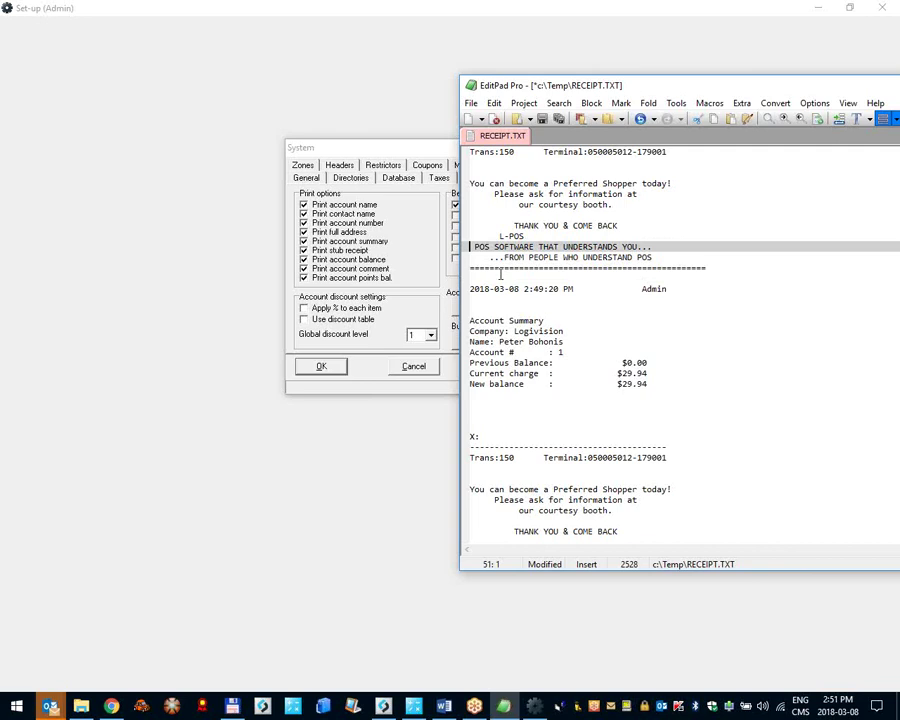
key("shift+Down")
key("shift+Down")
key("shift+Down")
key("Down")
key("Down")
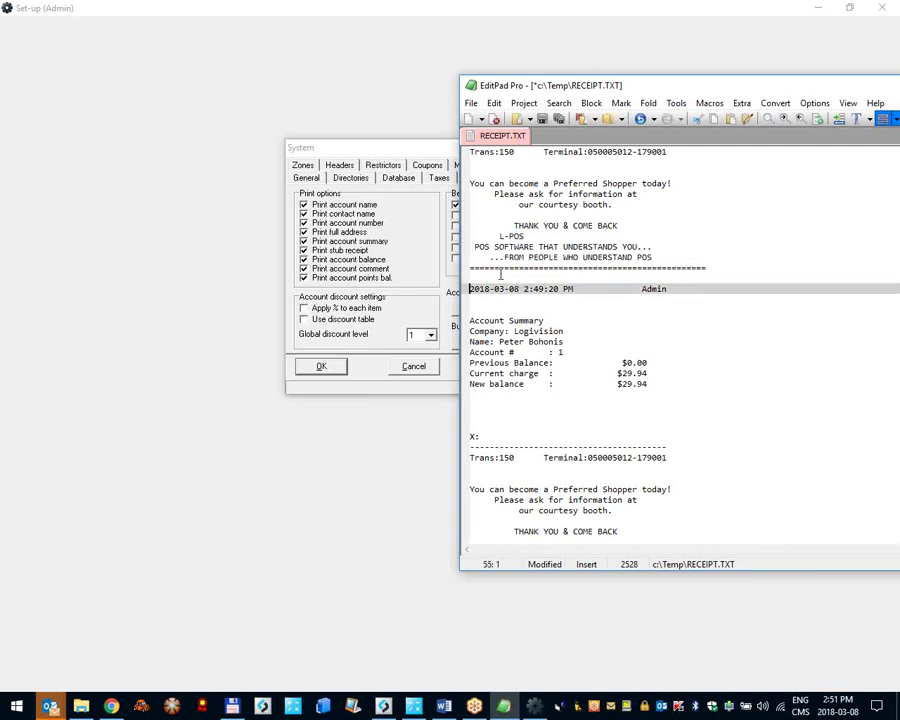
key("shift+Down")
key("shift+Down")
key("shift+Down")
key("shift+Down")
key("shift+Down")
key("shift+Down")
key("shift+Down")
key("shift+Down")
key("shift+Down")
key("shift+Down")
key("shift+Down")
key("shift+Down")
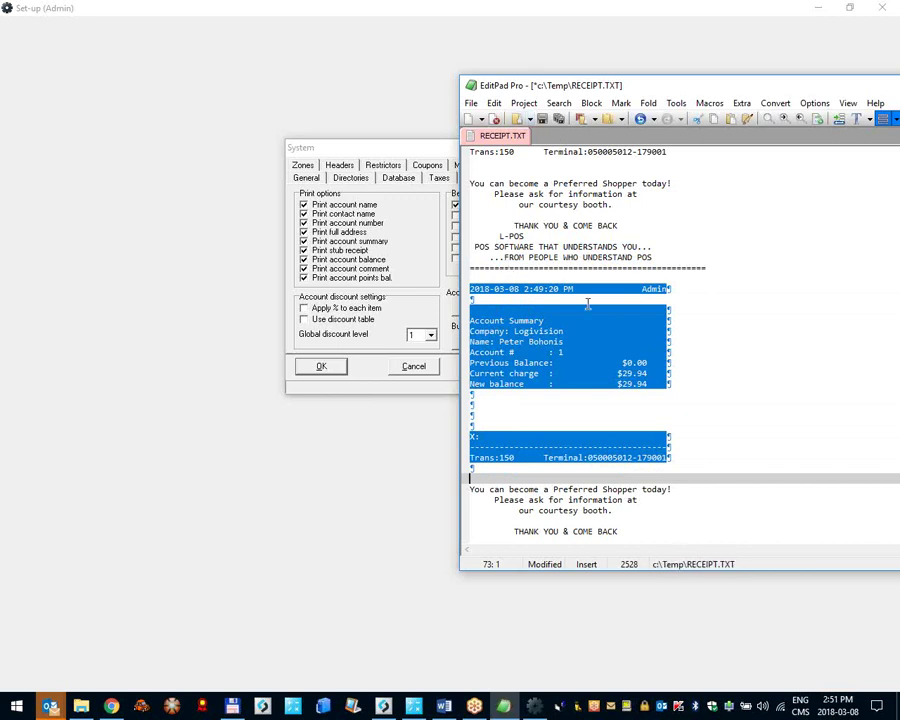
key("Left")
Step: Review the receipt's account summary, signature line and Points balance lines
left_click_drag(471, 318, 658, 388)
left_click_drag(484, 436, 673, 436)
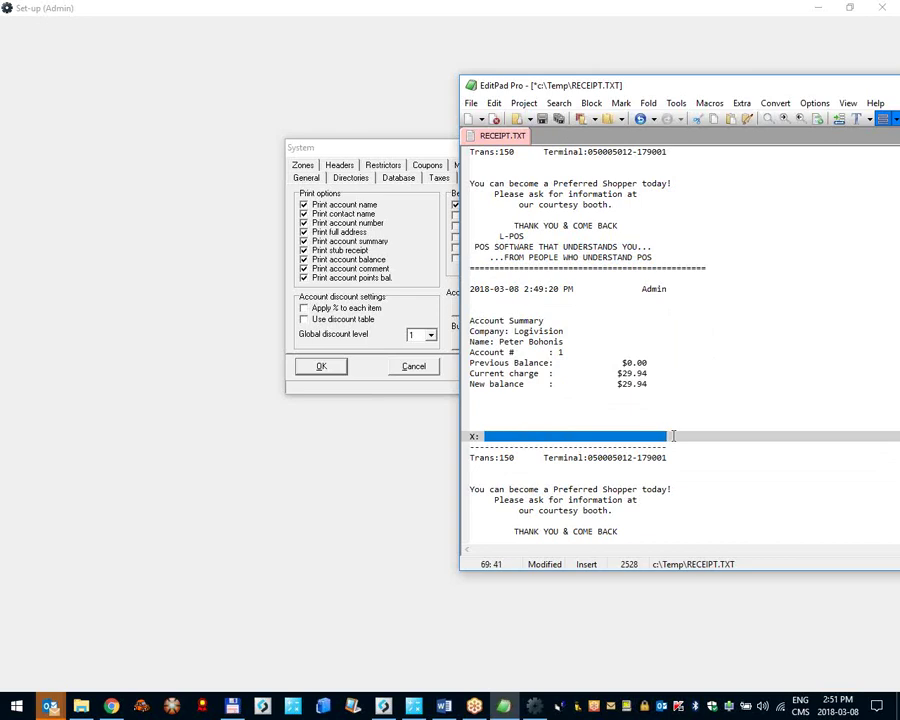
left_click(540, 436)
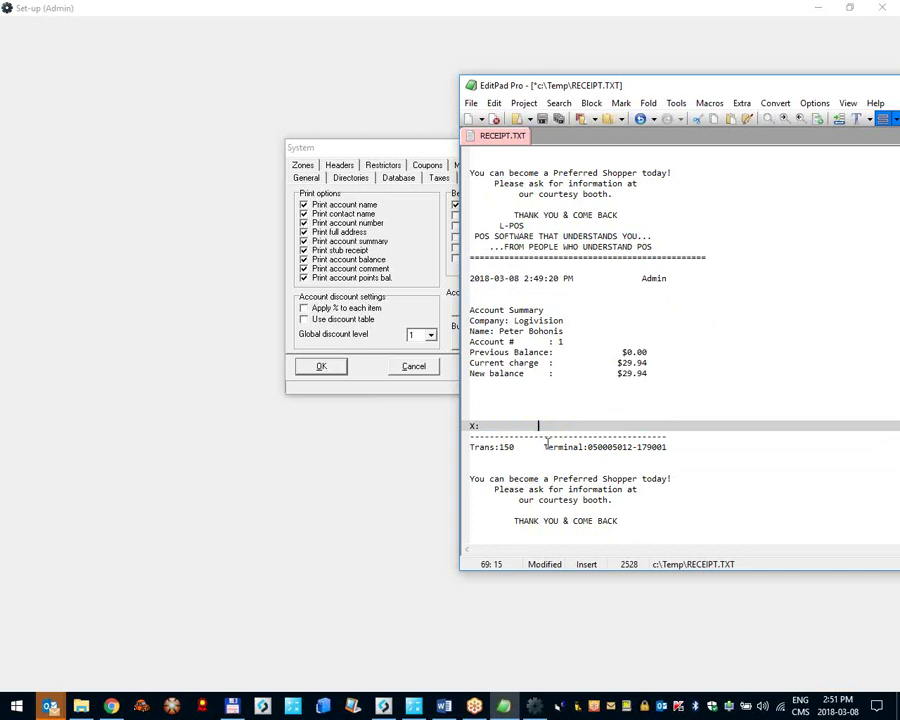
scroll(483, 447, "up", 7)
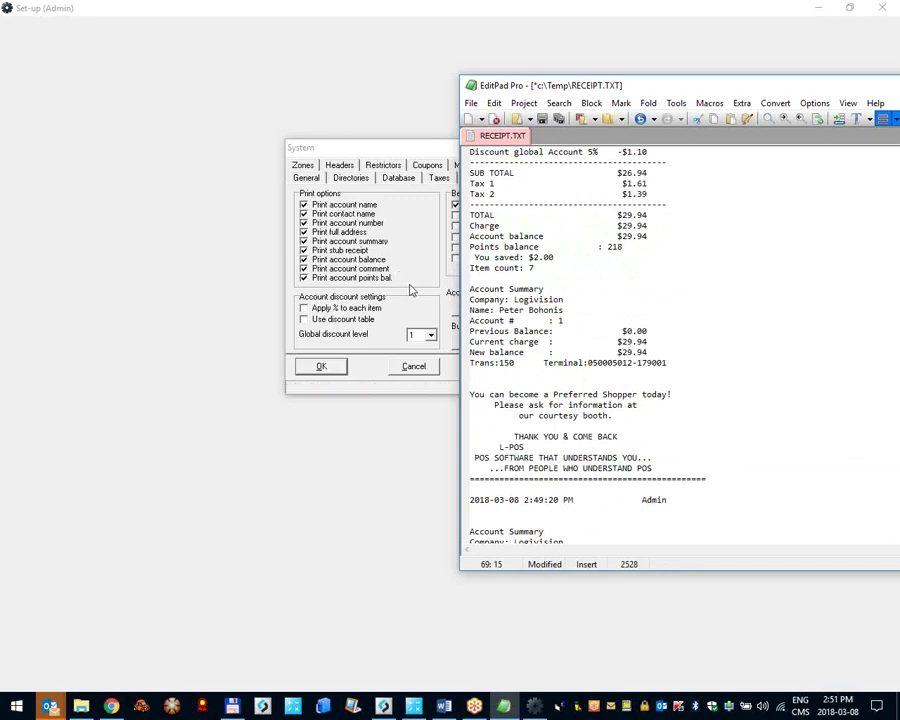
scroll(564, 294, "down", 4)
scroll(528, 346, "down", 2)
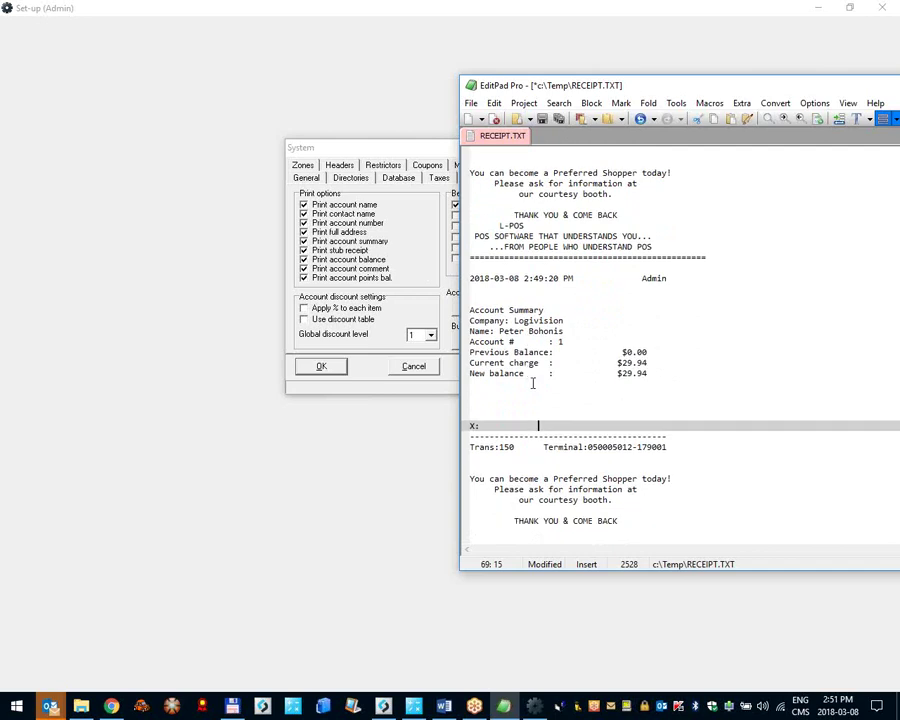
scroll(530, 380, "up", 3)
scroll(570, 197, "up", 2)
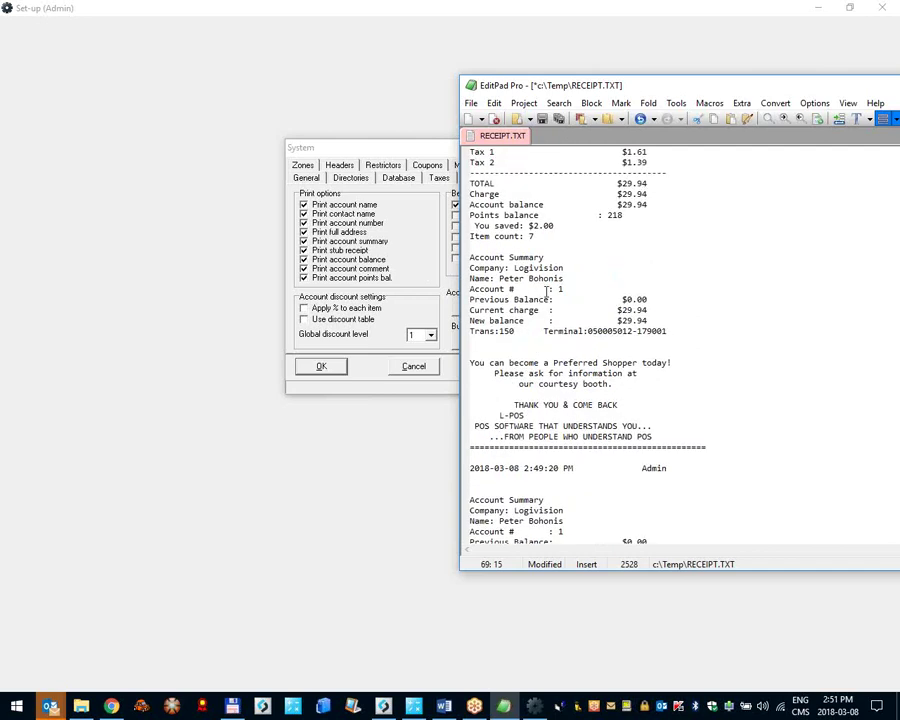
left_click_drag(497, 247, 545, 247)
left_click(551, 289)
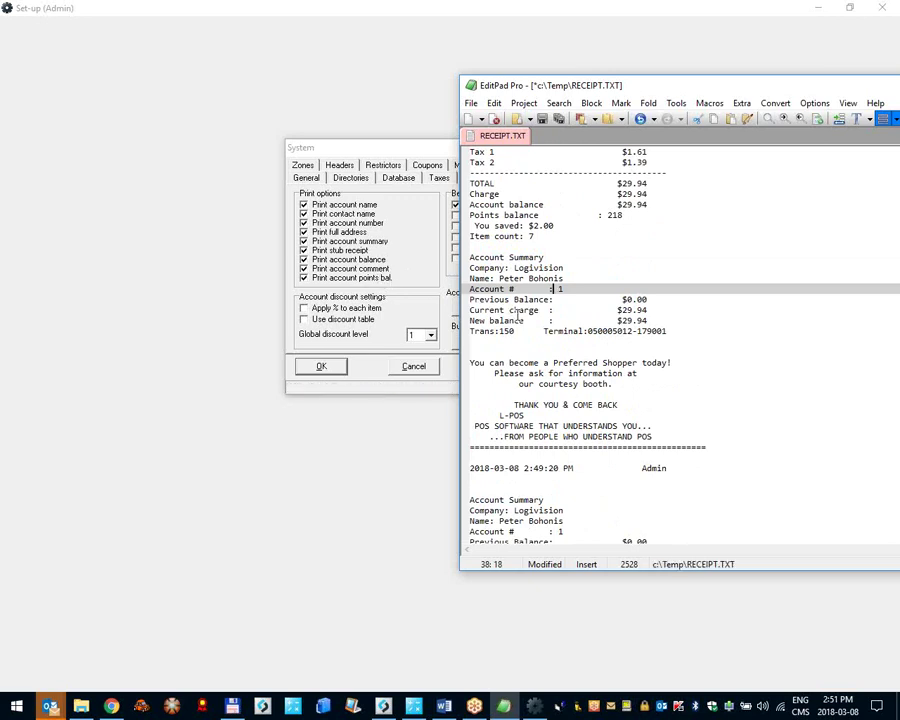
scroll(519, 316, "down", 6)
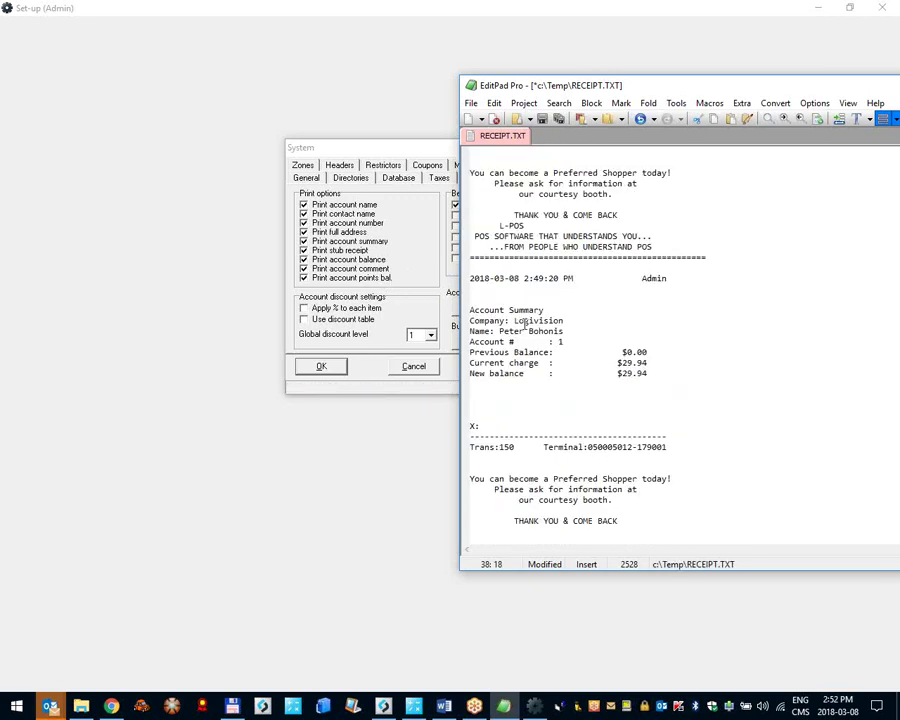
scroll(525, 326, "up", 7)
left_click_drag(470, 247, 677, 252)
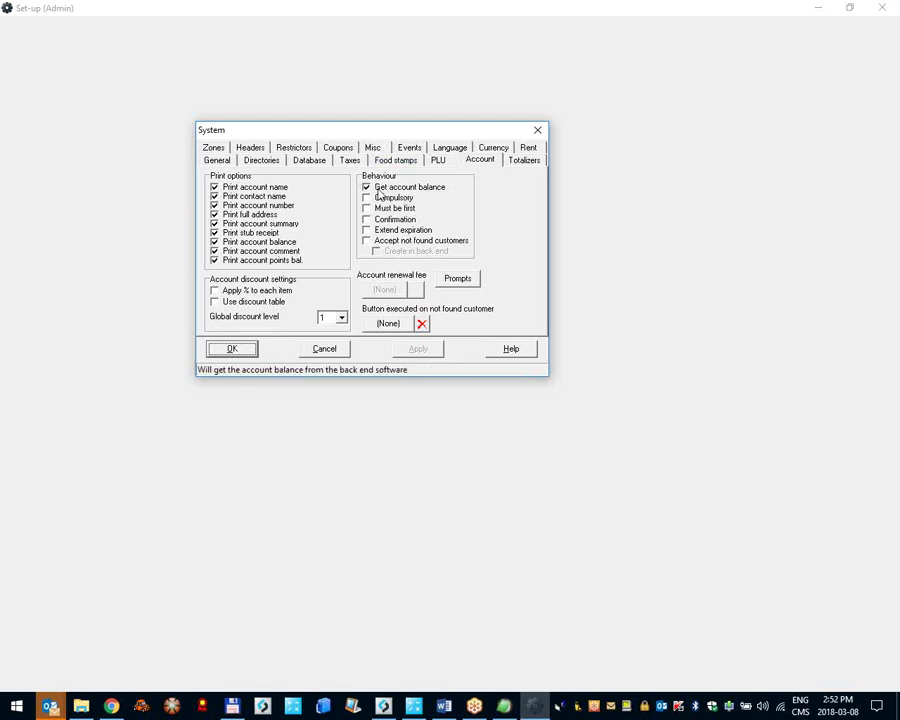
Step: Accept the System settings with Get account balance on and go back to the register
key("Return")
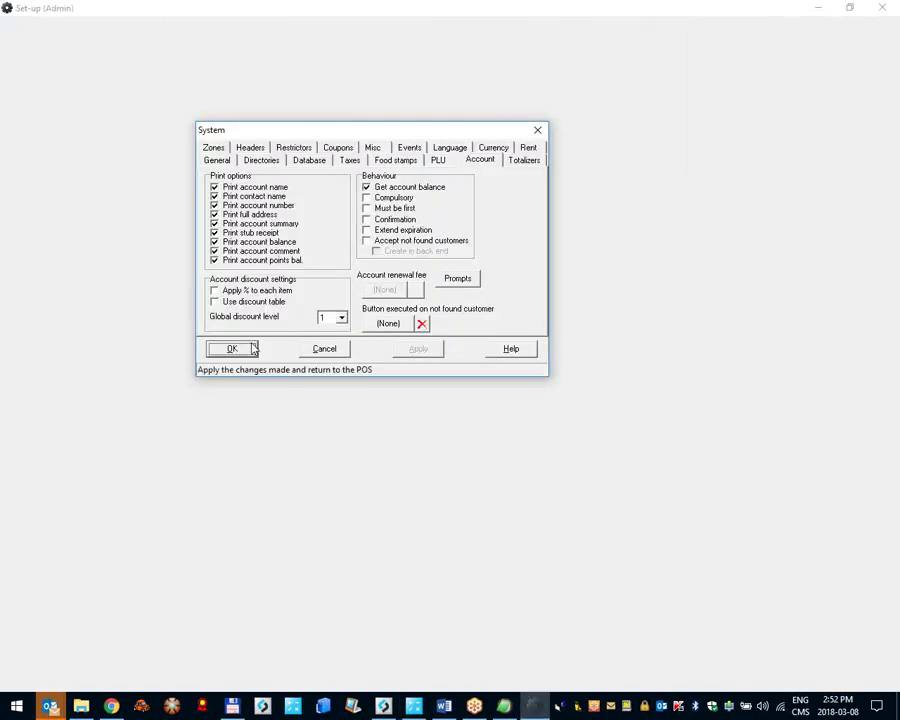
left_click(232, 349)
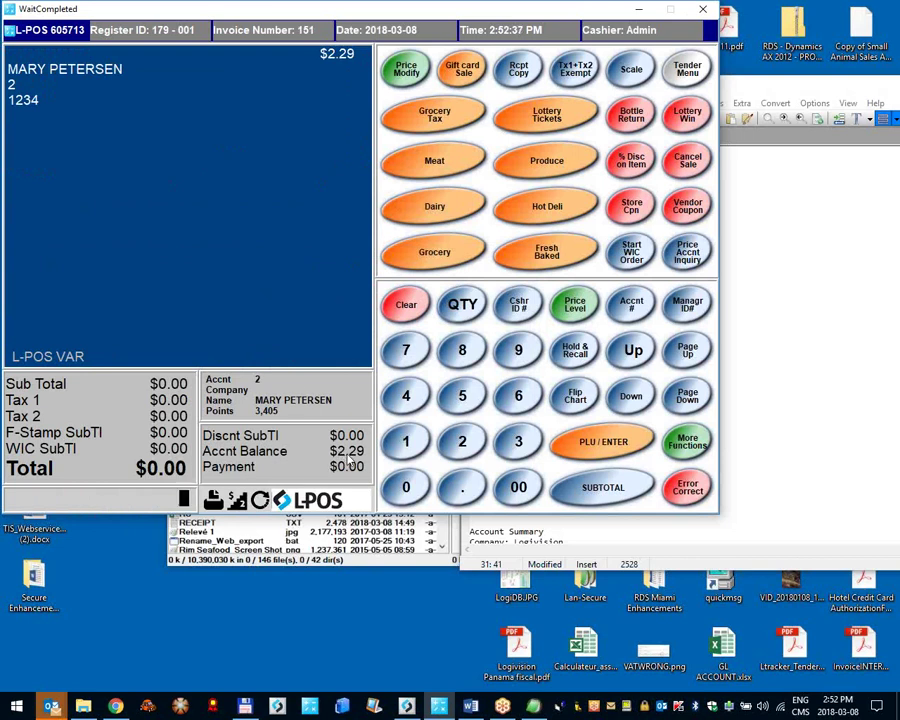
Step: Open System set-up from the register's settings menu and show its Account page
right_click(36, 34)
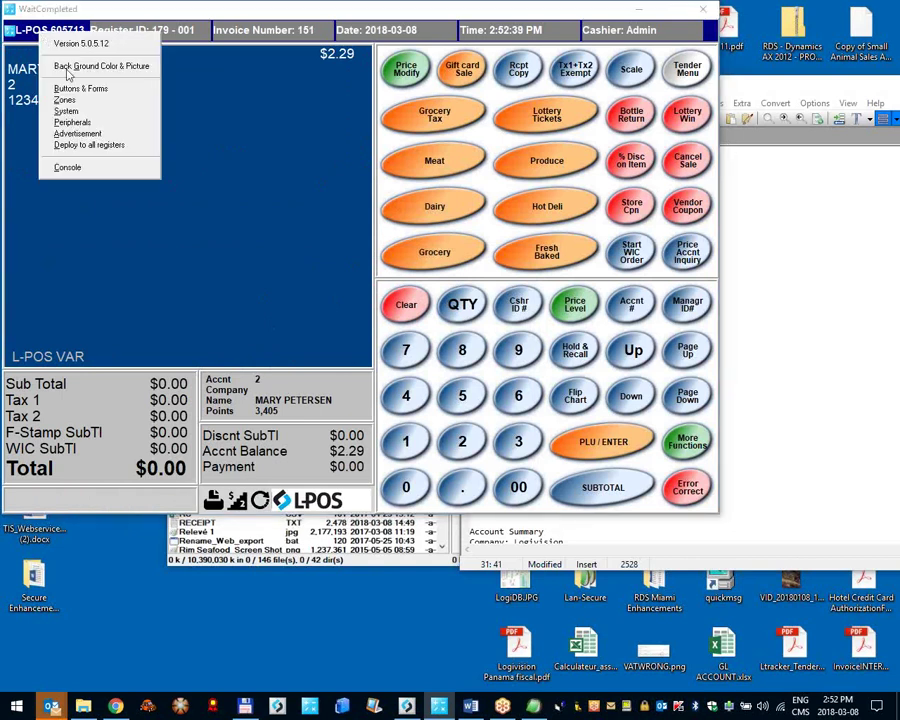
left_click(112, 111)
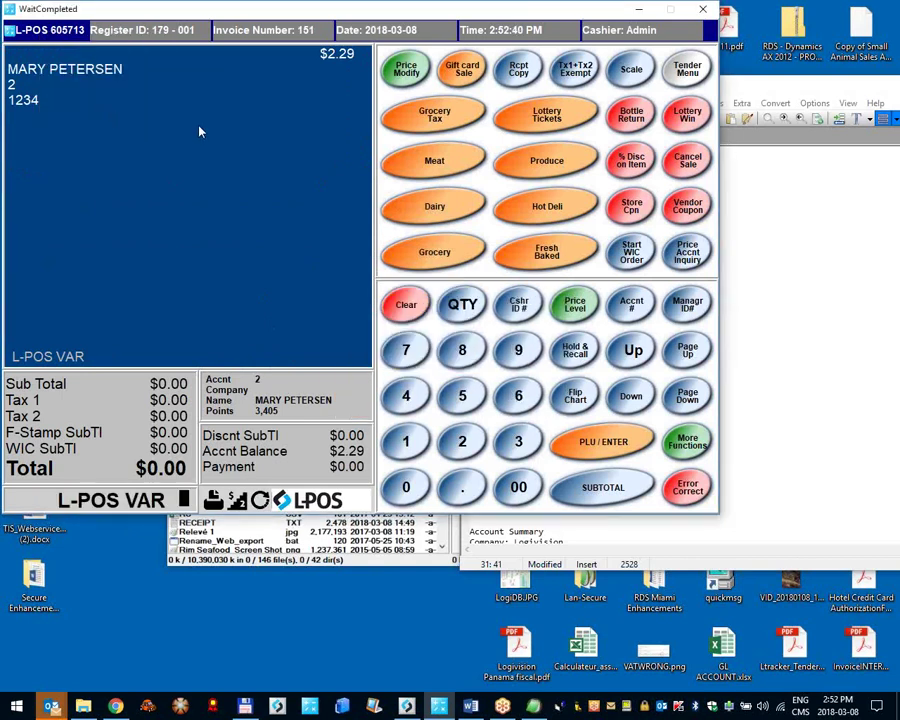
right_click(66, 30)
left_click(125, 108)
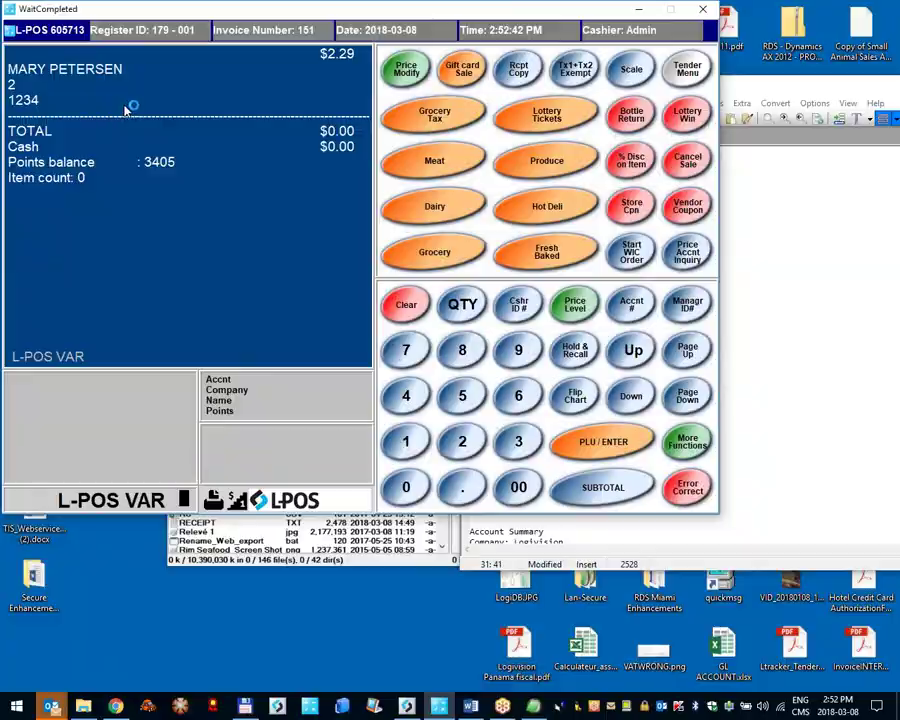
left_click(480, 162)
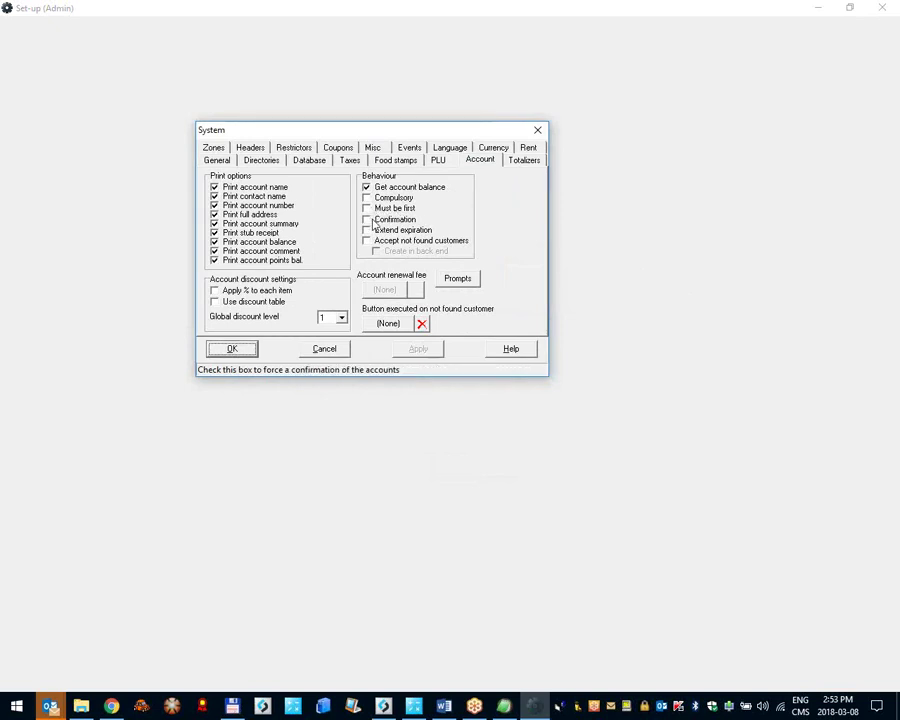
Step: Tick Confirmation under the Account page's Behaviour options
left_click(371, 223)
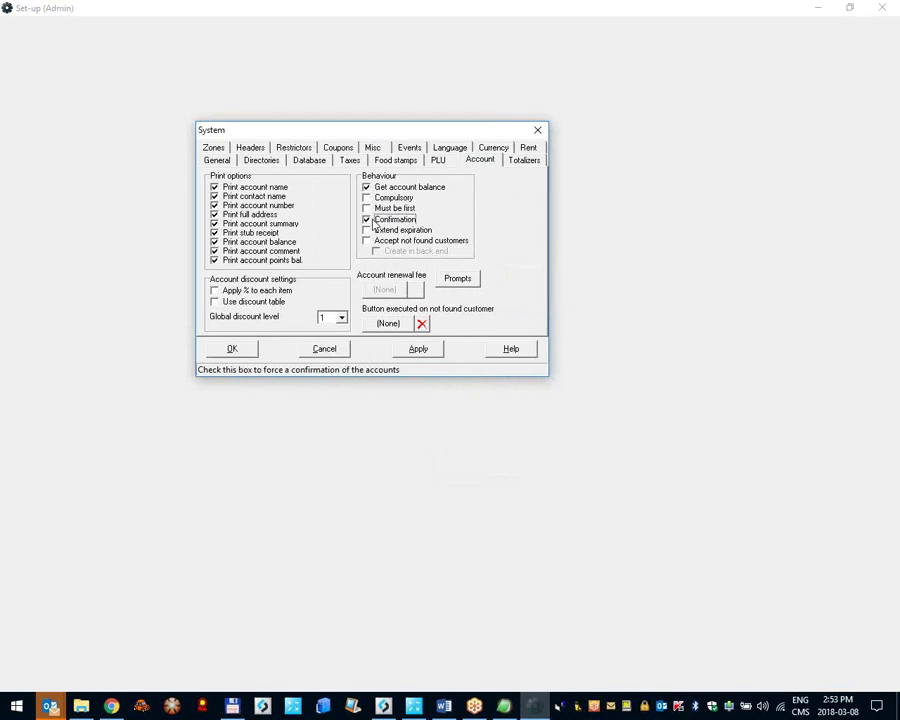
Step: Save the settings and load customer account 2 at the register
left_click(233, 348)
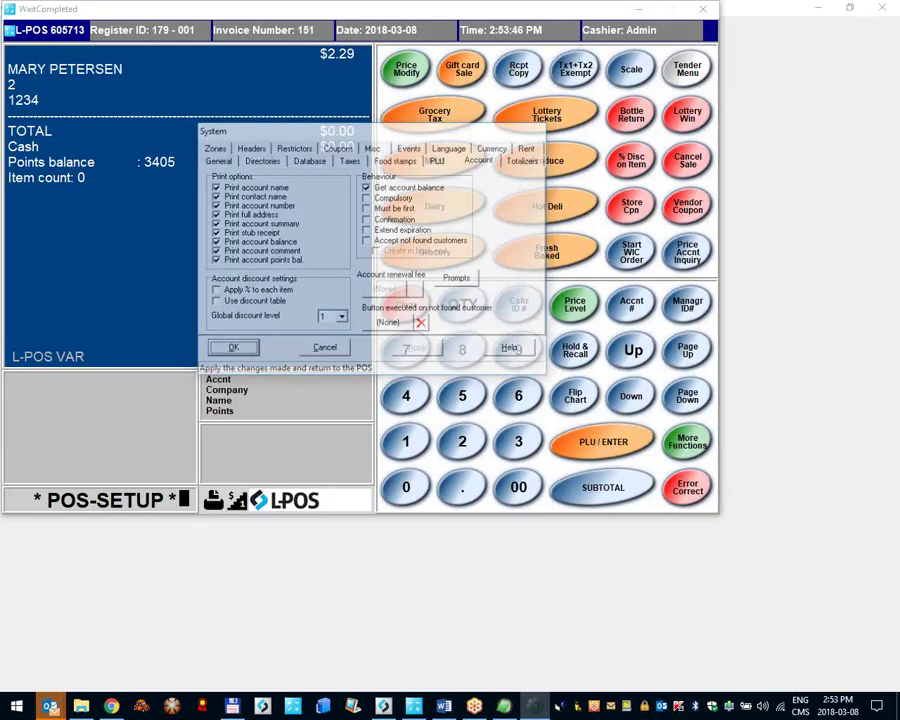
type("2")
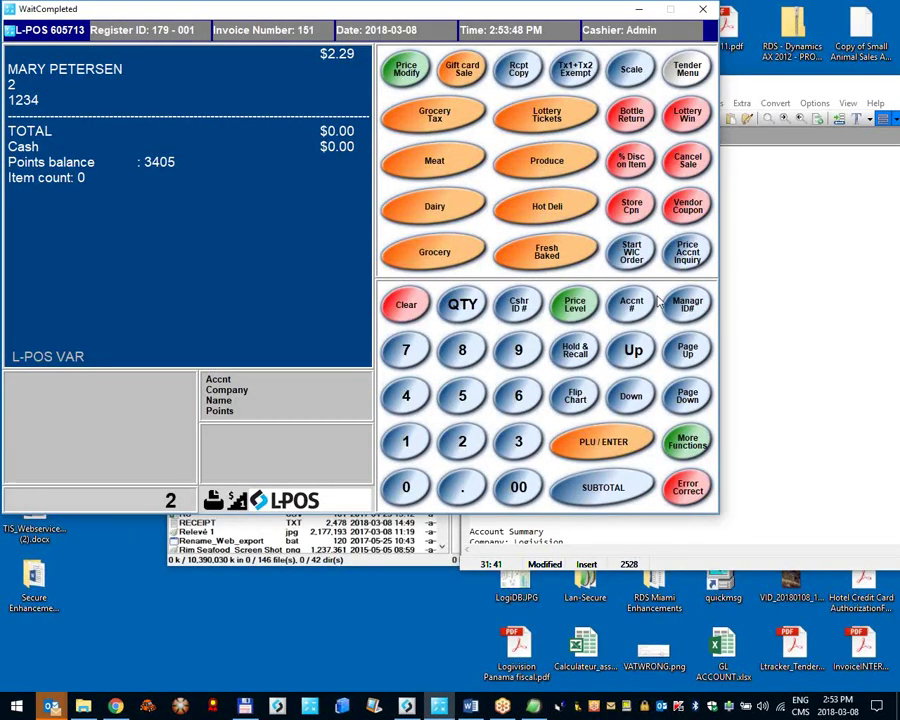
left_click(634, 305)
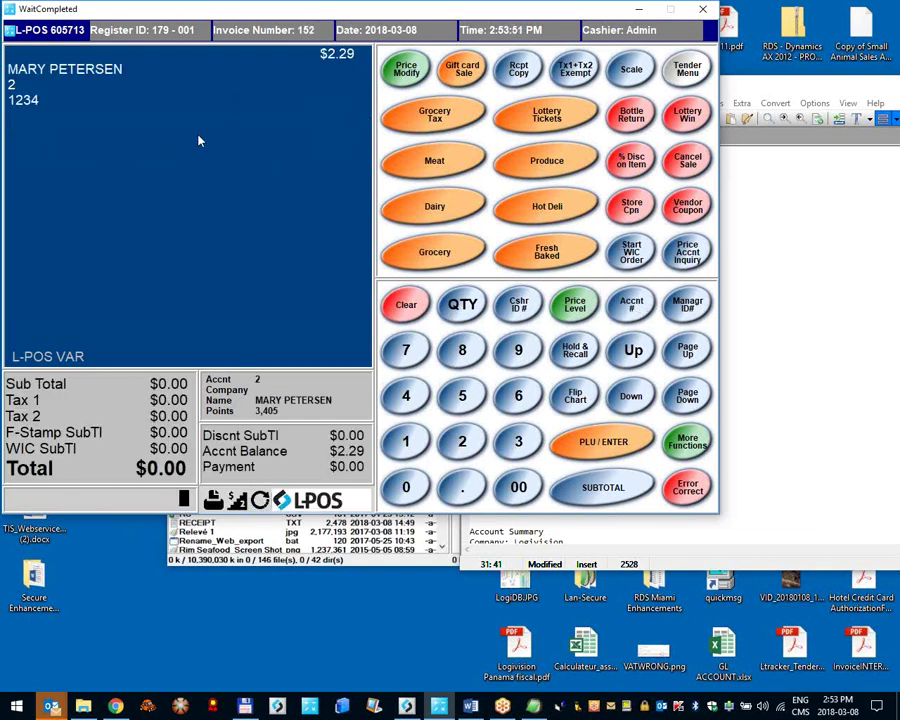
Step: Turn on account Confirmation in System set-up's Account page and save it
left_click(72, 38)
left_click(129, 113)
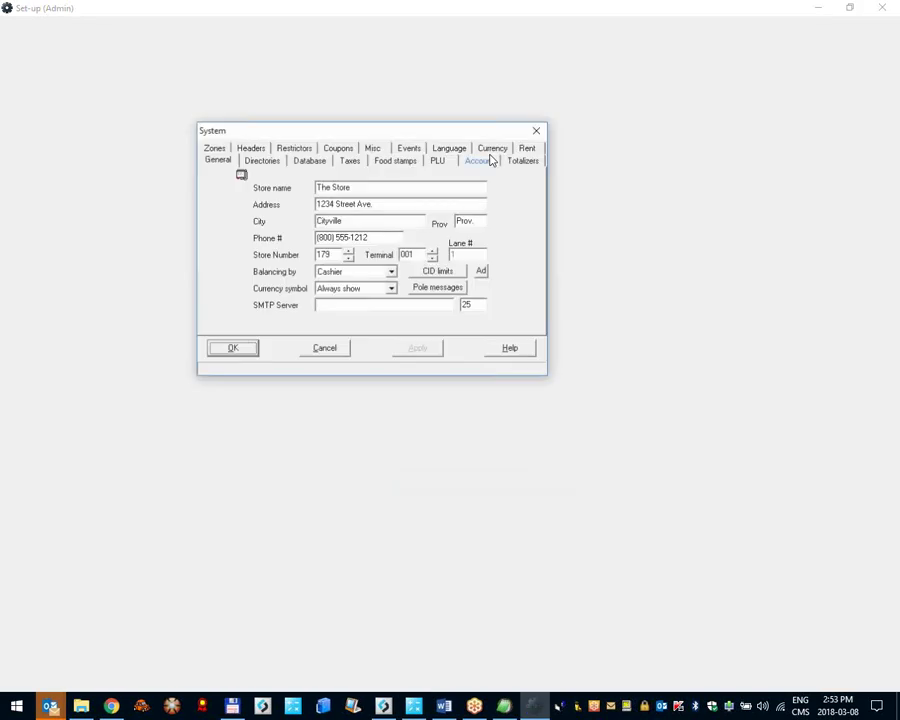
left_click(480, 160)
left_click(398, 220)
left_click(255, 349)
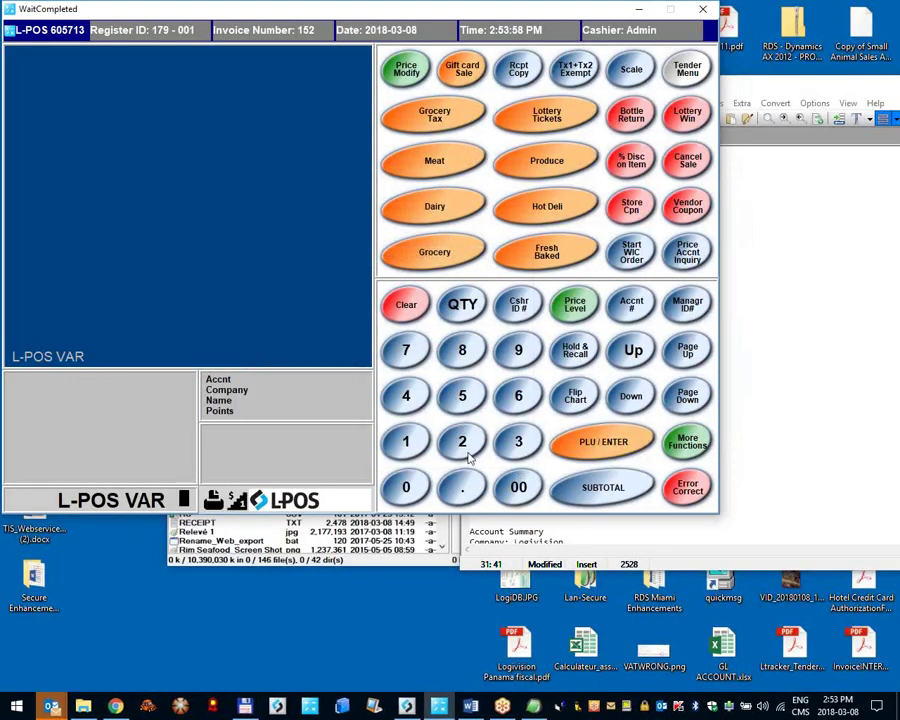
Step: Look up customer account 2 and confirm it, loading its $2.29 balance on invoice 153
left_click(473, 440)
left_click(631, 305)
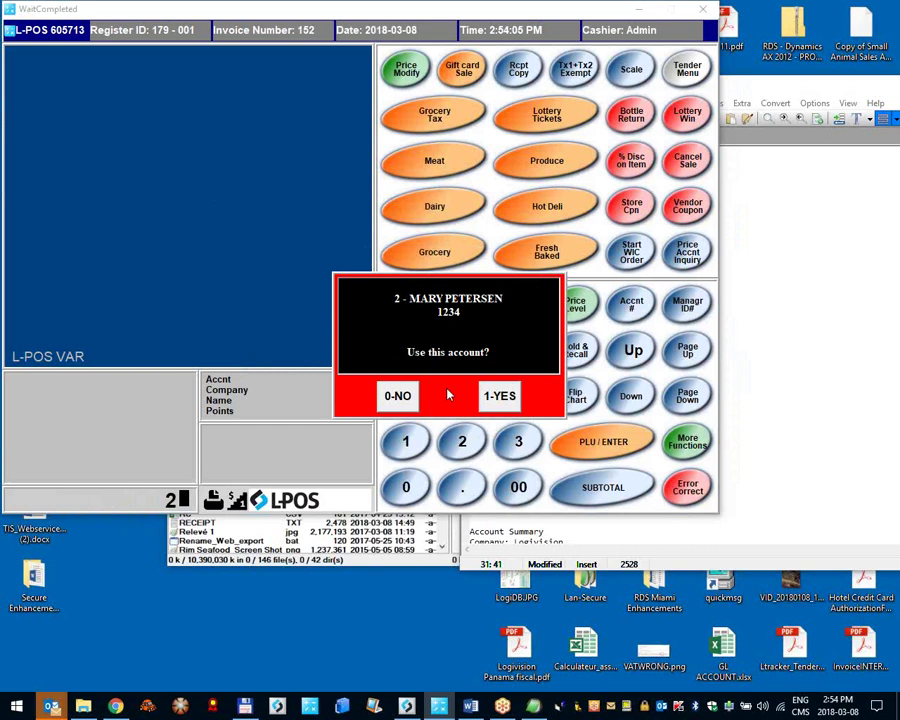
left_click(489, 398)
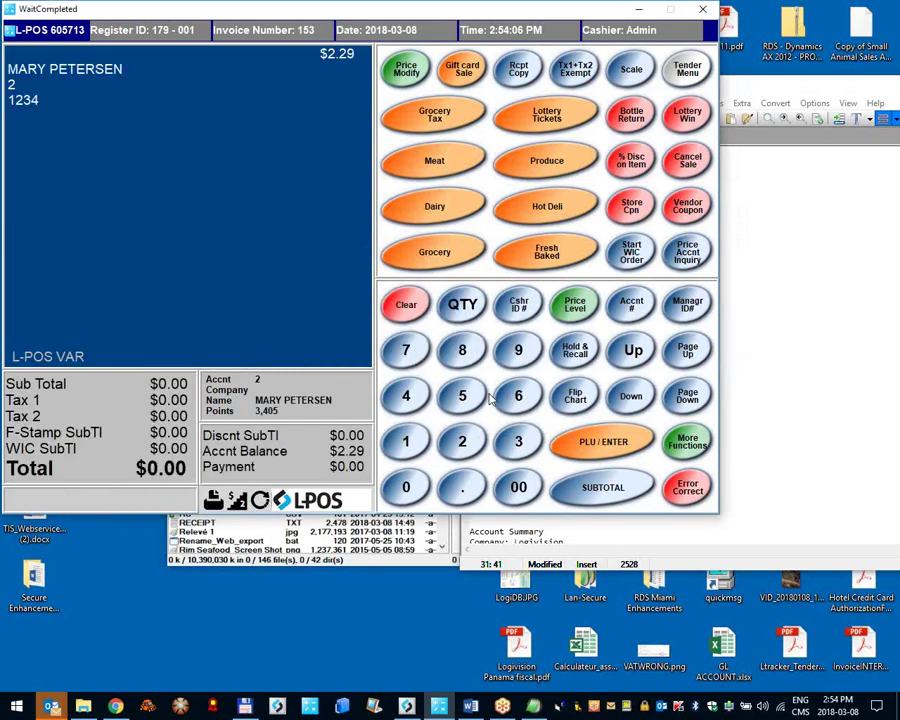
Step: Tick Extend expiration on the System set-up's Account page
right_click(68, 32)
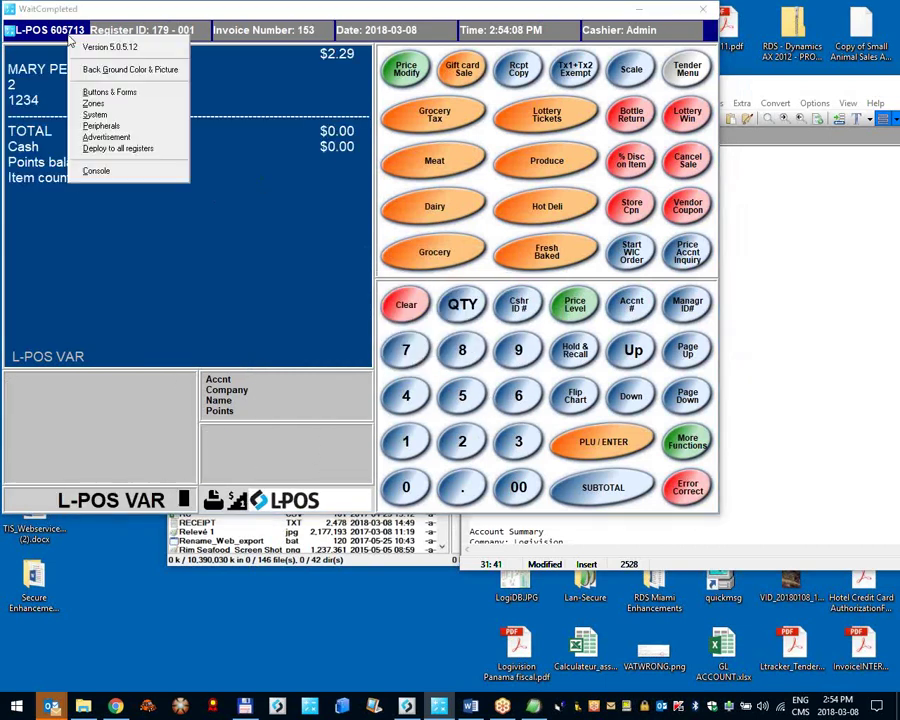
left_click(117, 117)
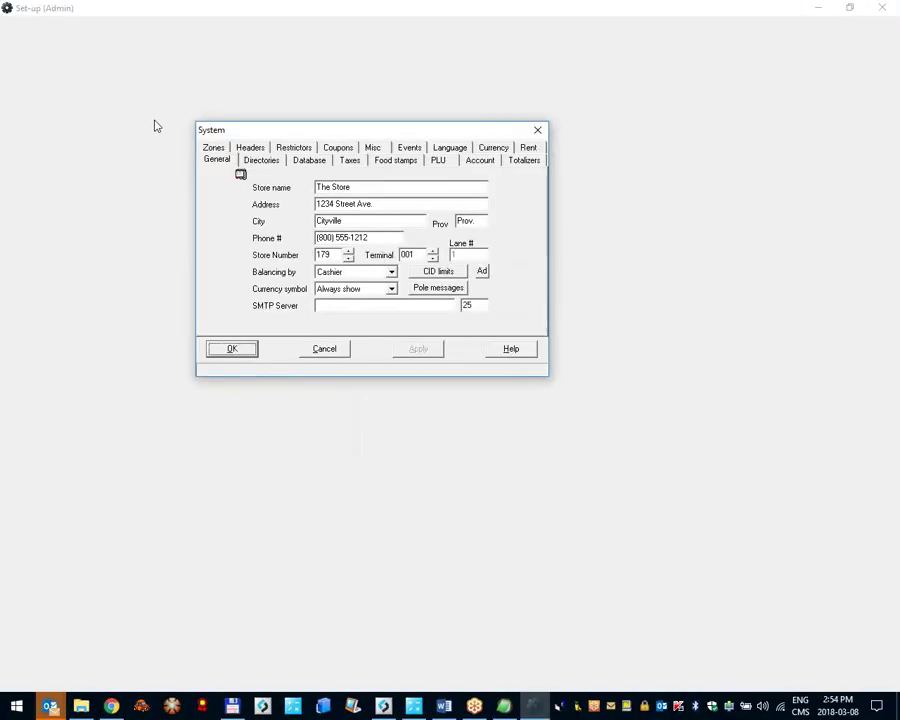
left_click(481, 168)
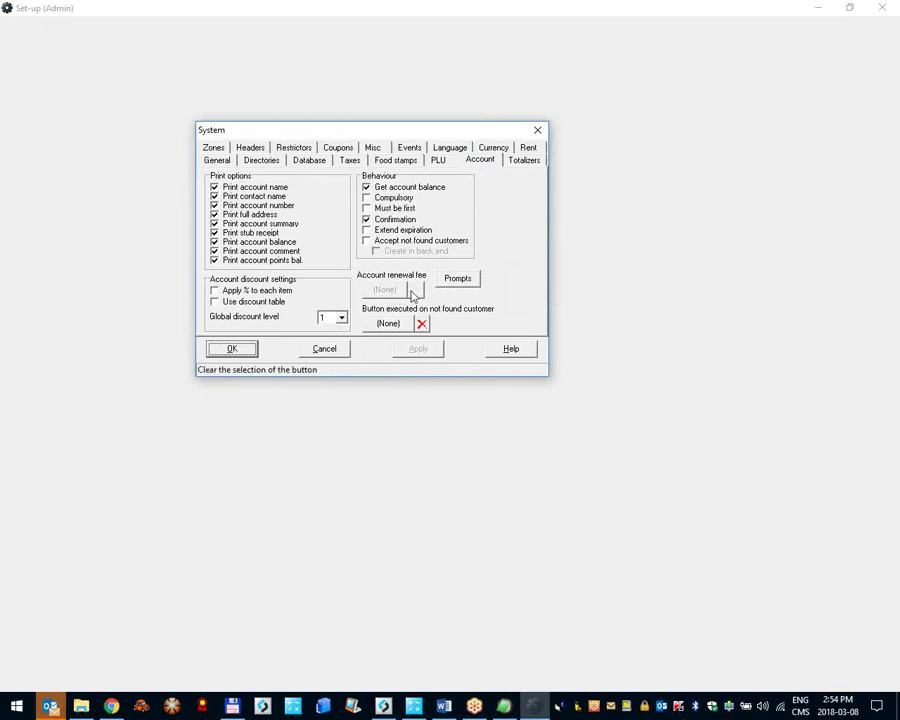
left_click(370, 234)
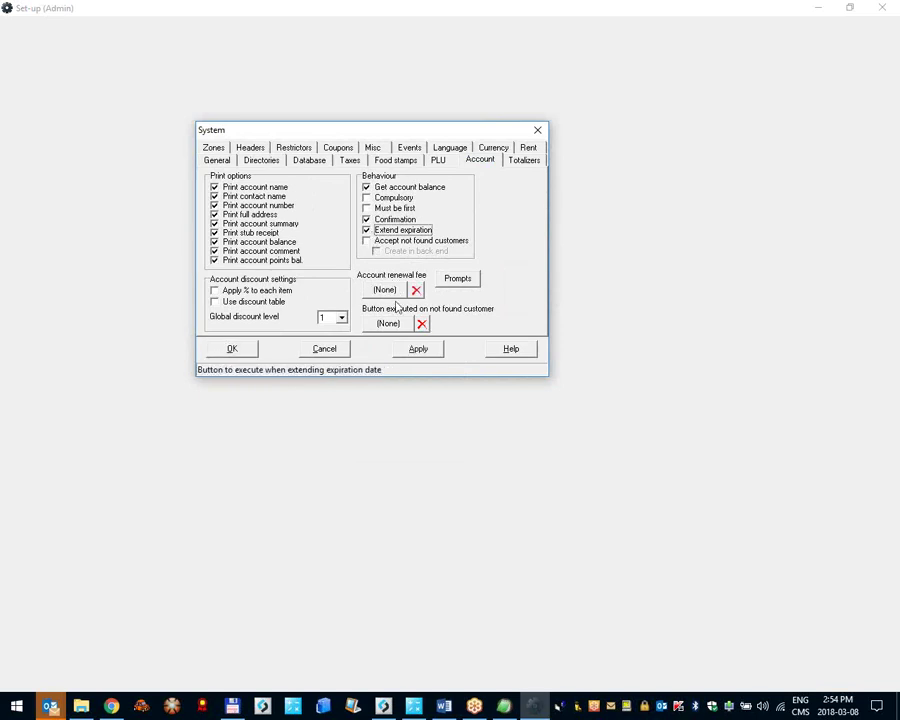
Step: Cancel the renewal fee function list unchosen, untick Extend expiration and save the settings
left_click(390, 292)
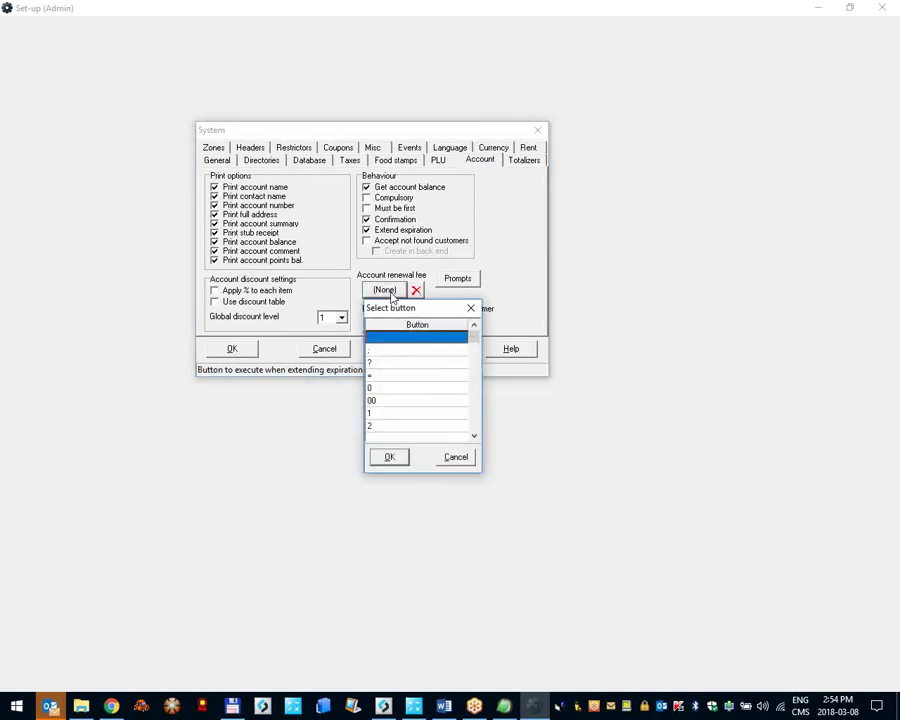
left_click(475, 437)
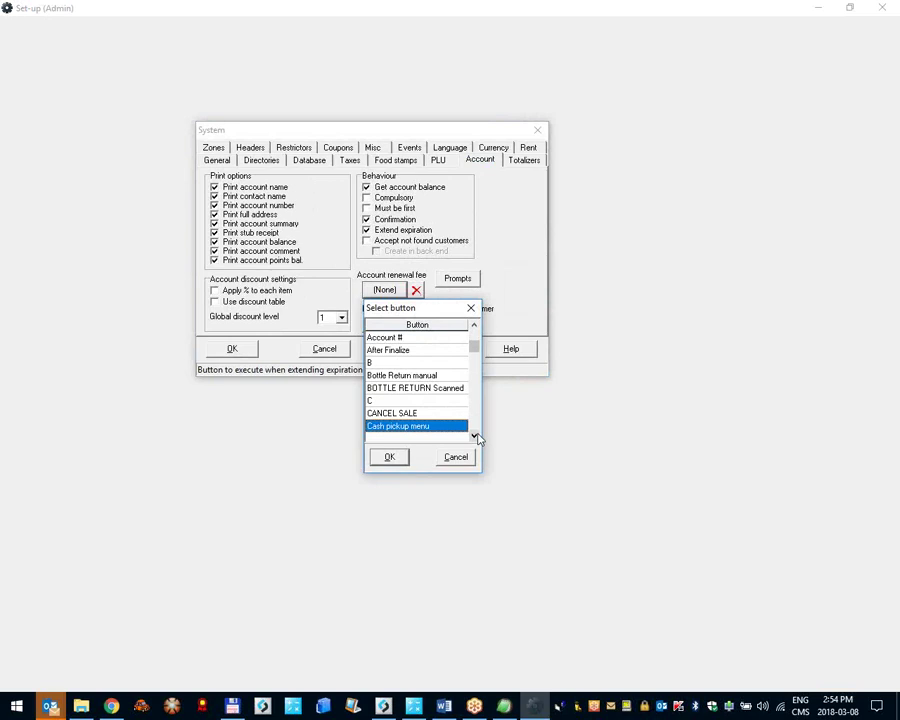
left_click_drag(474, 346, 479, 408)
key("Down")
key("Down")
key("Down")
key("Down")
key("Down")
key("Down")
key("Down")
key("Down")
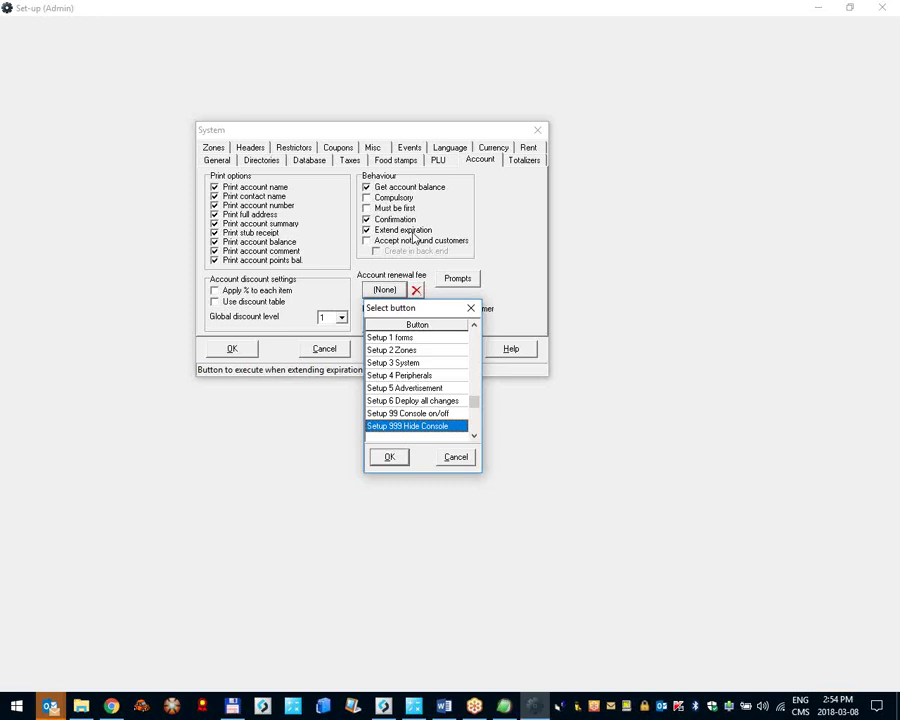
key("Escape")
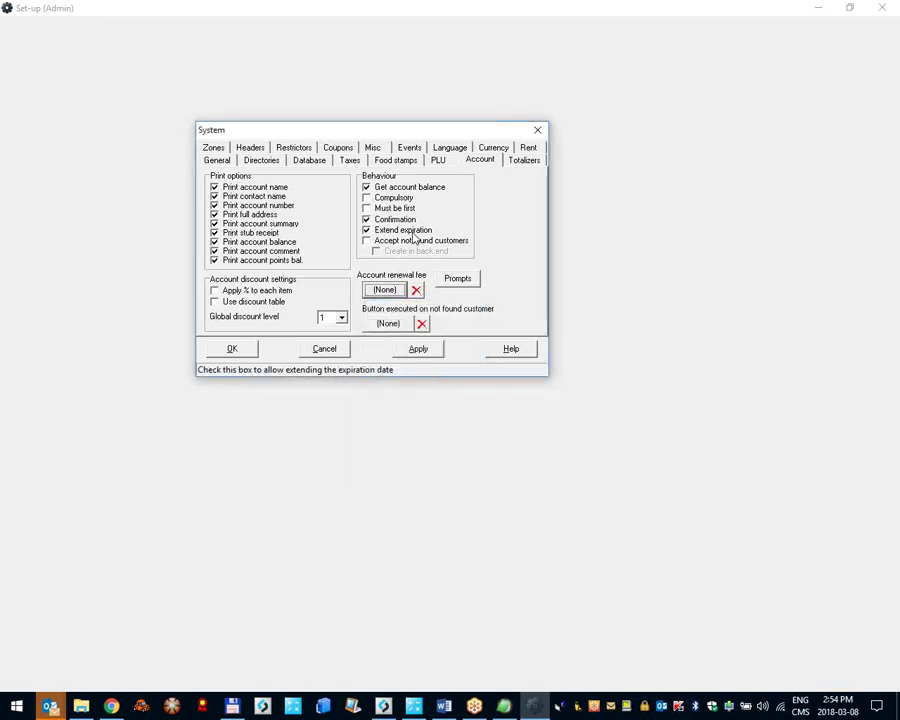
left_click(414, 233)
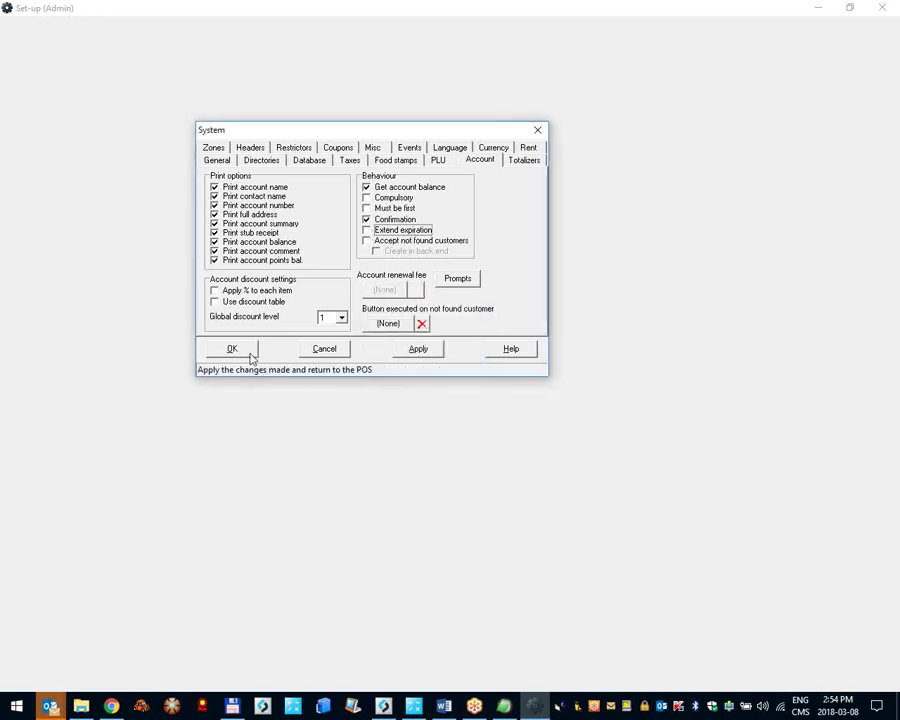
left_click(251, 355)
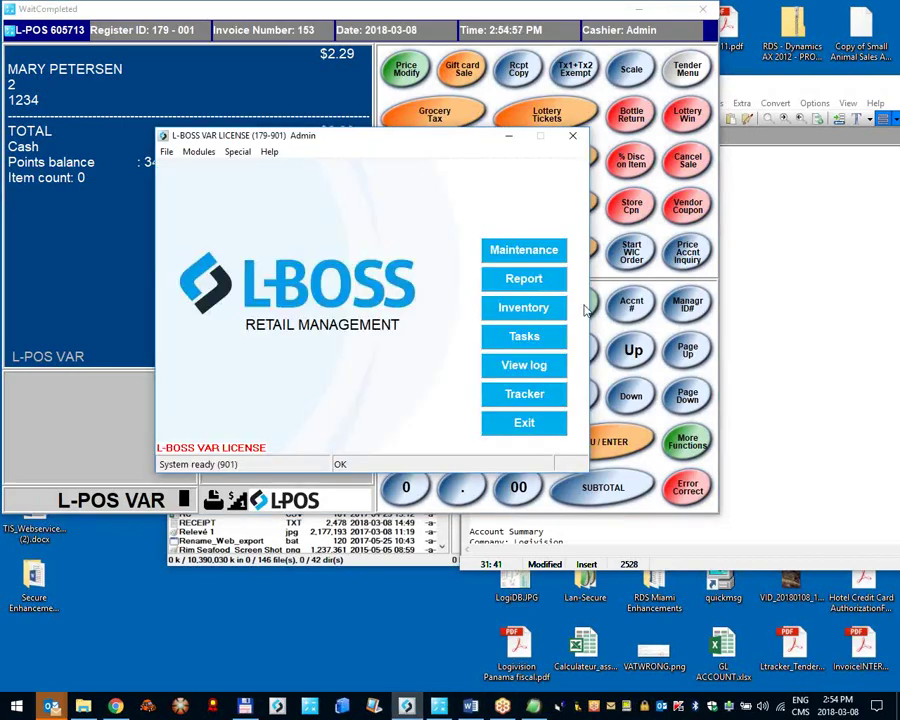
Step: Load customer 3 in Maintenance and enter its company name
left_click(545, 258)
left_click(122, 50)
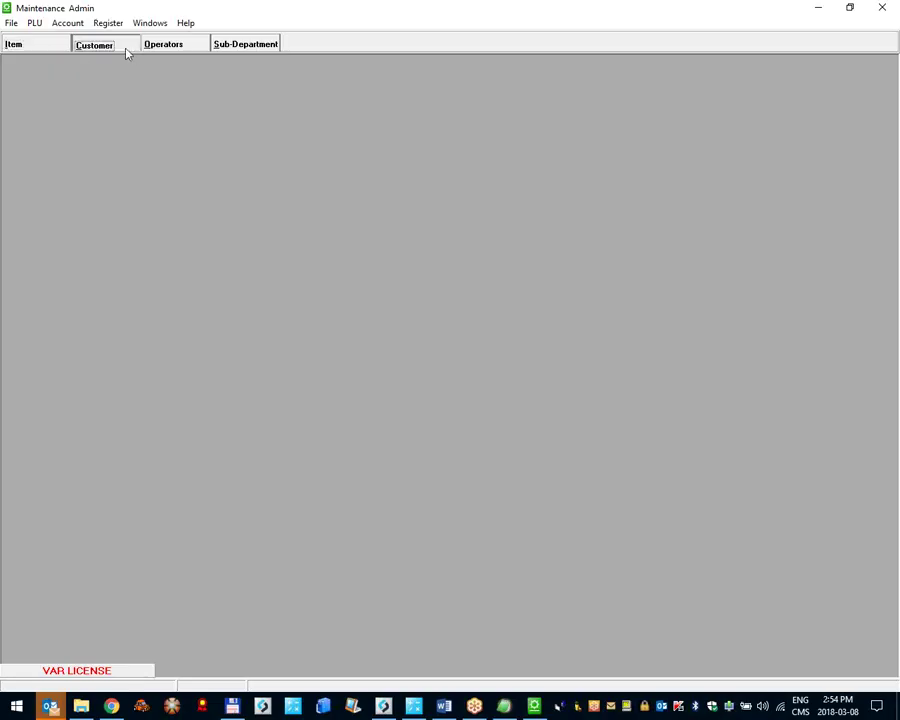
type("3")
key("Return")
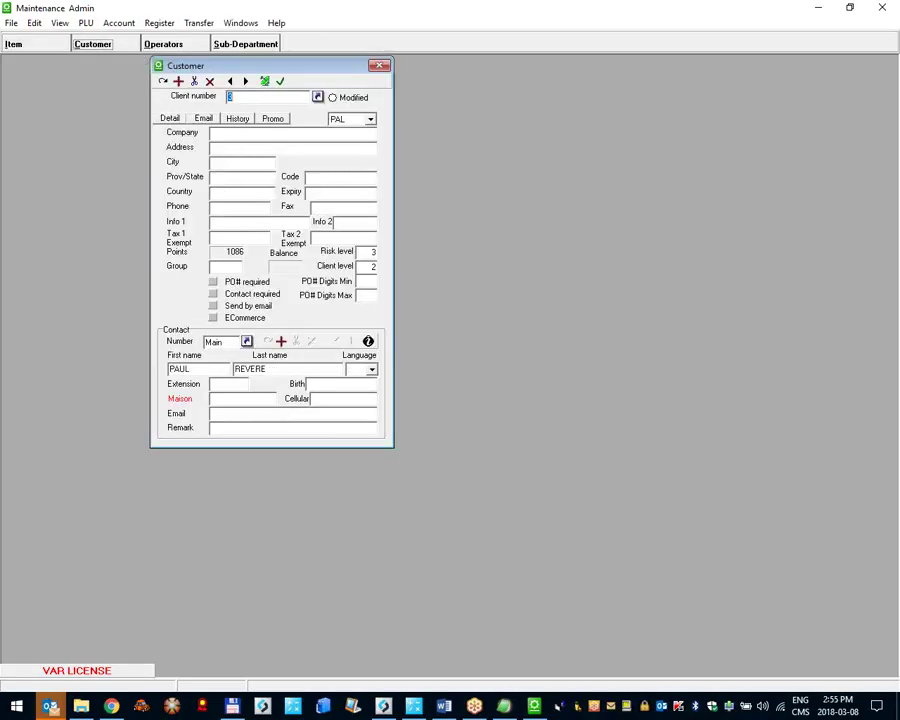
left_click(298, 140)
type("P")
key("shift+Home")
Step: Set the expiry date to 2018-02-28, save the record and send it to the registers
left_click(329, 199)
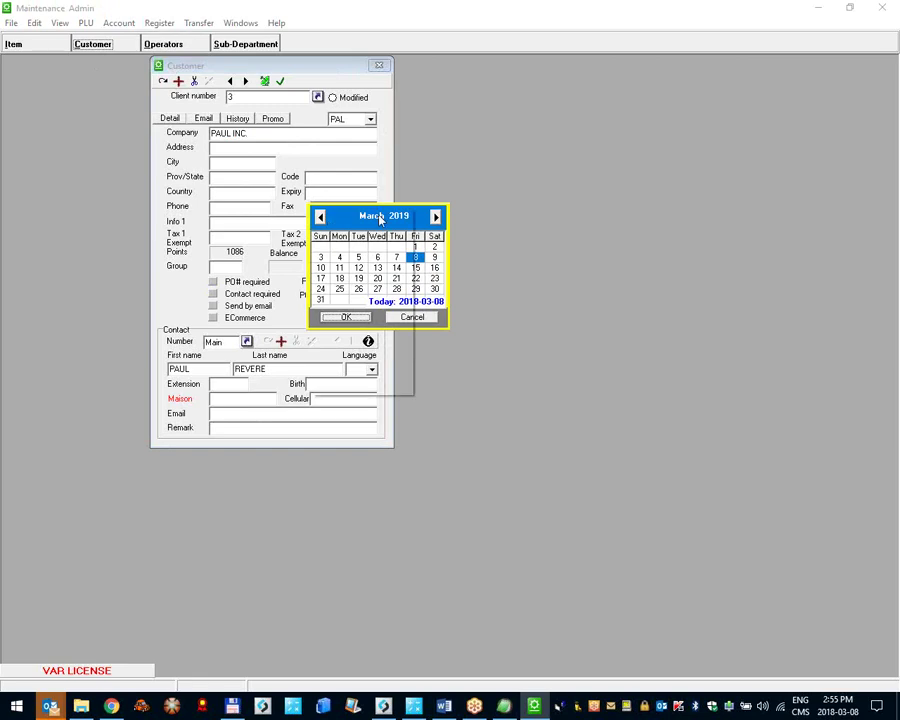
left_click(378, 215)
left_click(352, 230)
left_click(405, 218)
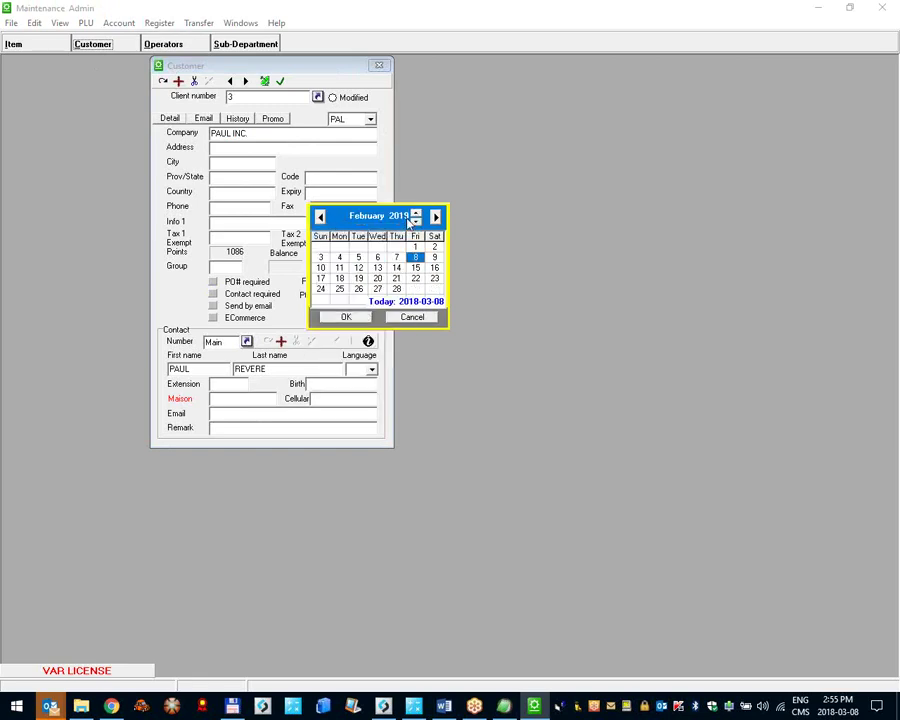
left_click(377, 288)
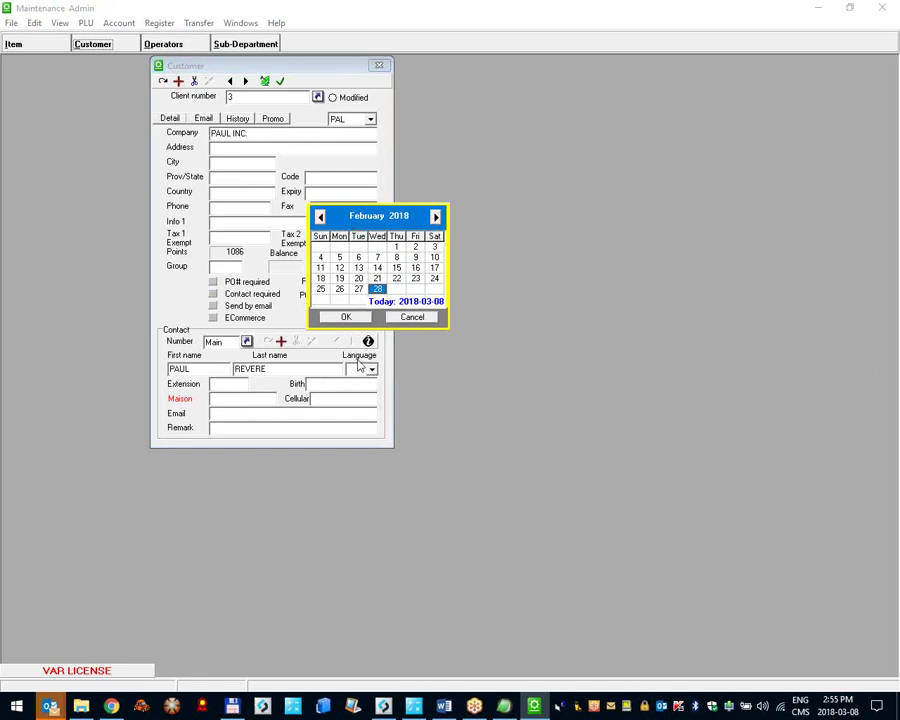
left_click(347, 318)
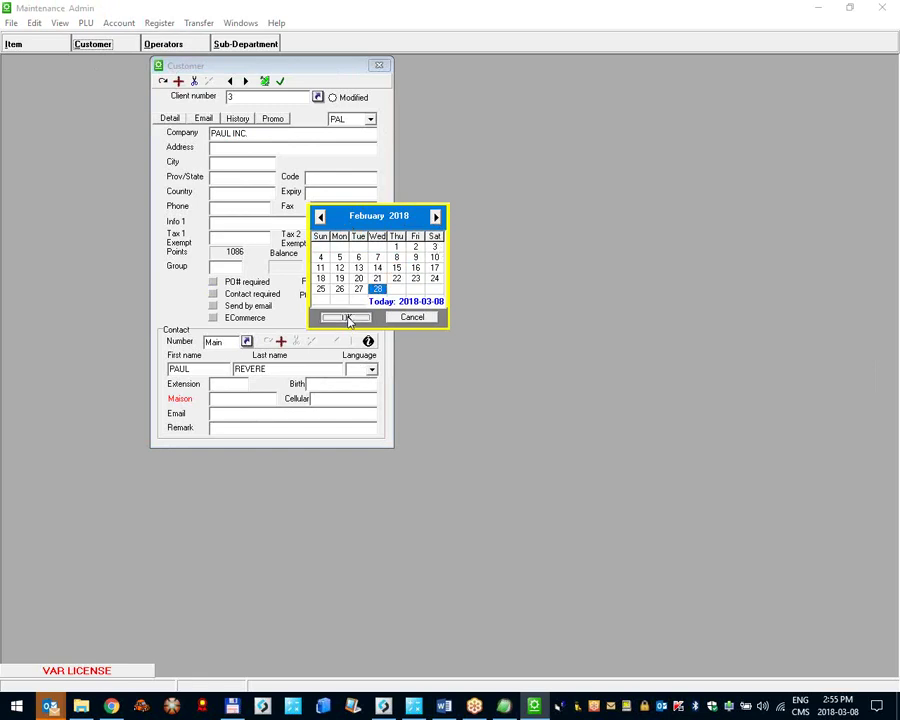
left_click(264, 82)
left_click(393, 386)
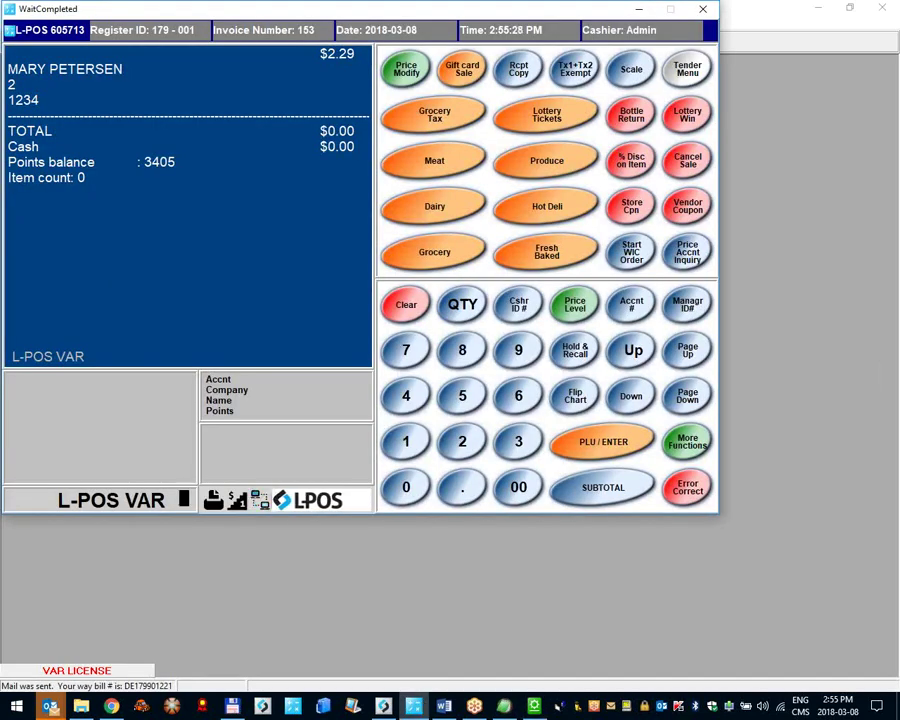
Step: Enter account 3 and confirm it, getting 'Sorry, this account has expired.'
type("3")
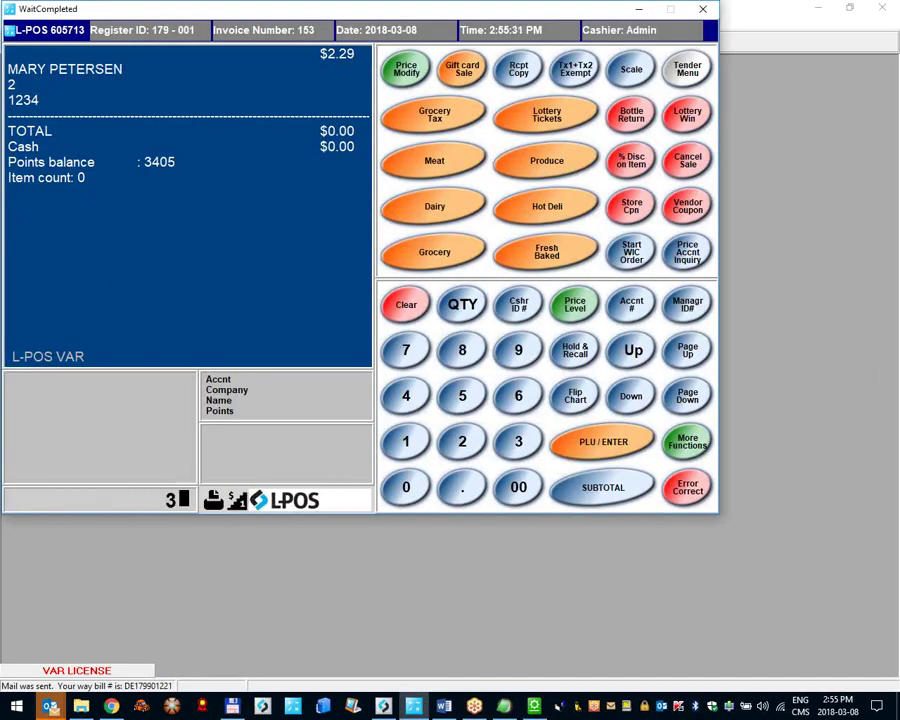
left_click(627, 303)
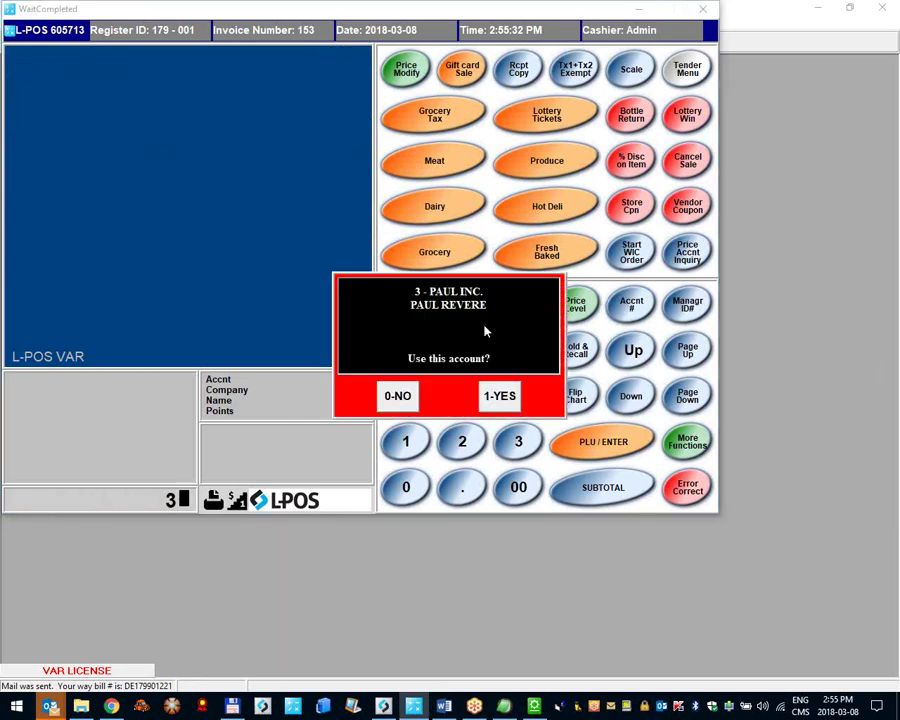
left_click(487, 396)
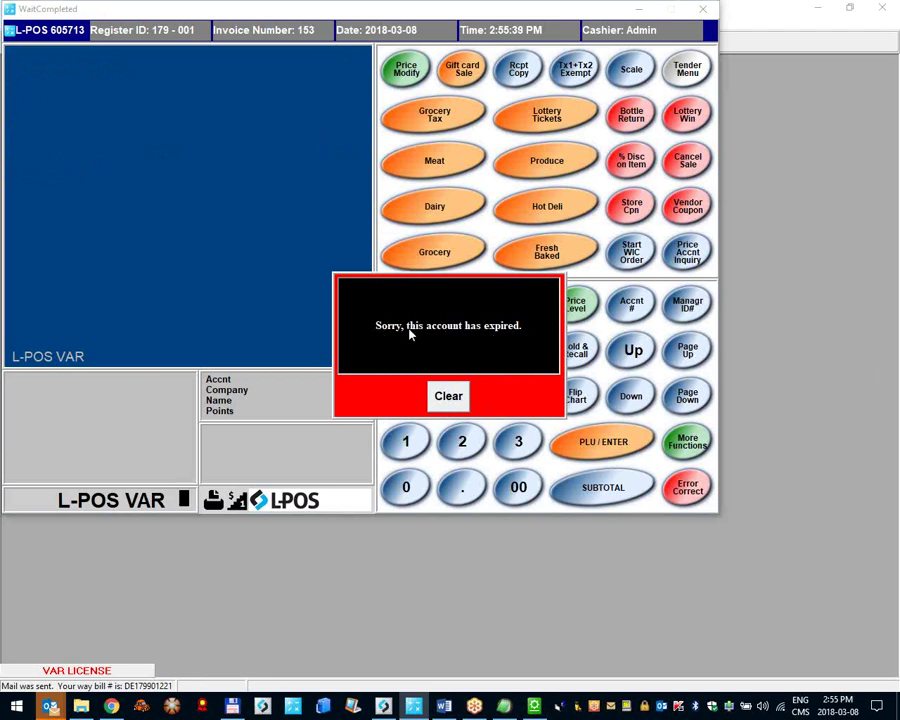
Step: Turn on Extend expiration in System set-up's Account page and save
left_click(60, 28)
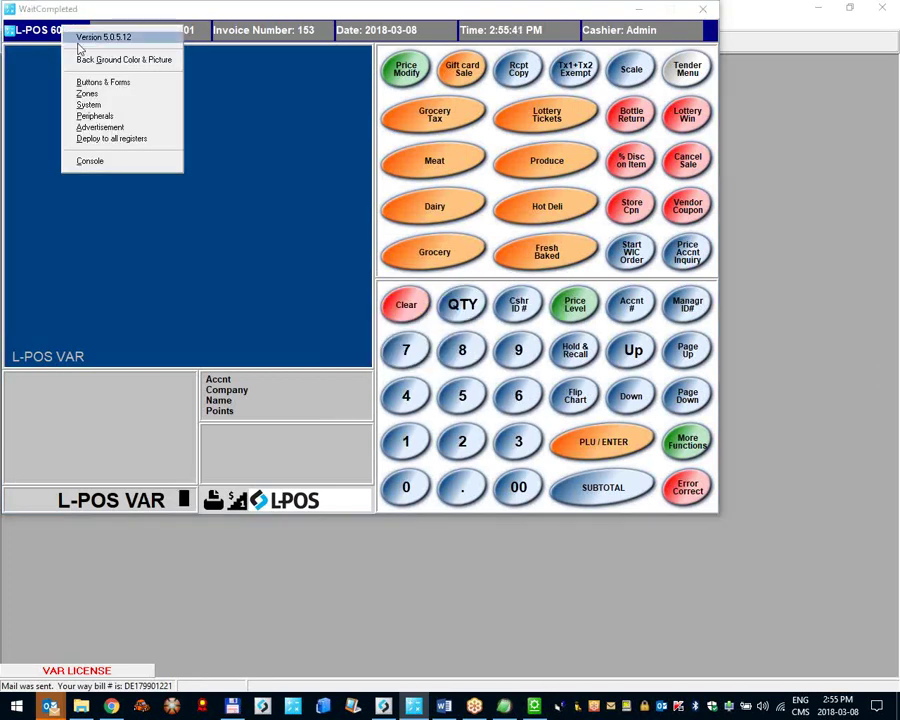
left_click(104, 104)
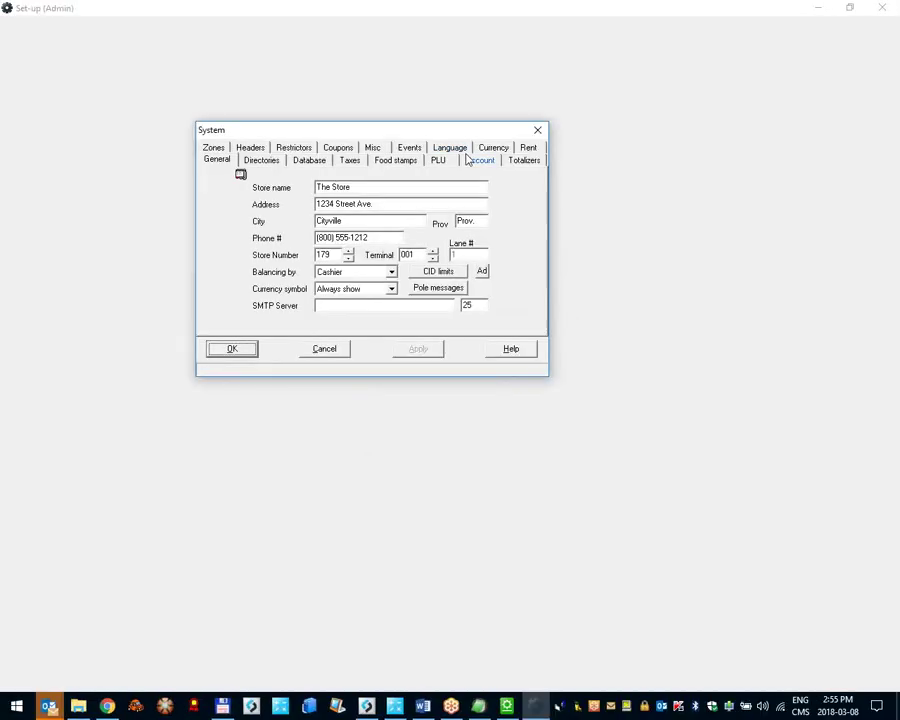
left_click(475, 162)
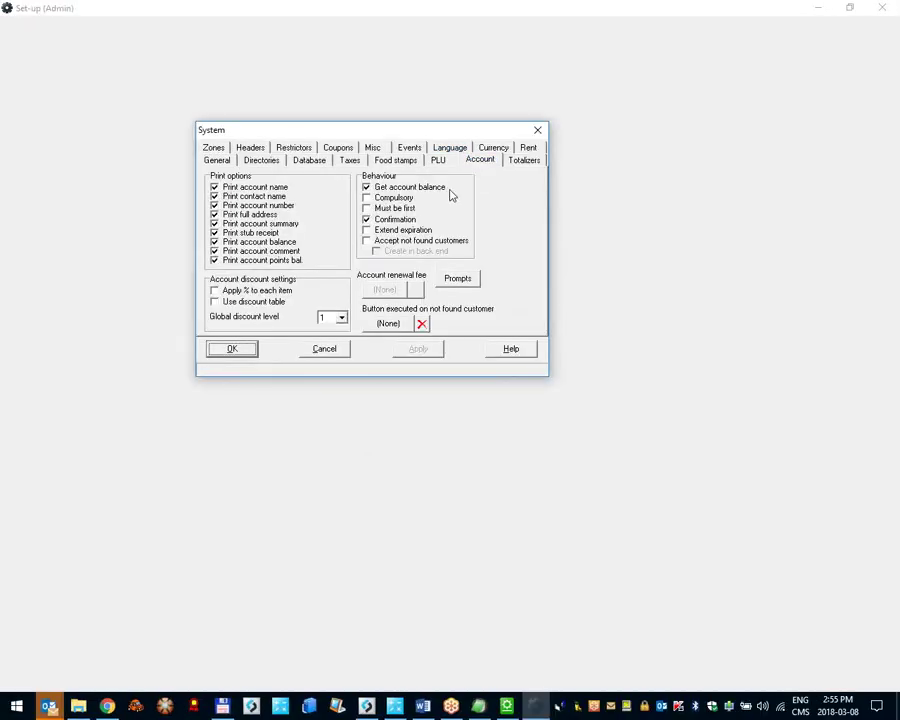
left_click(380, 232)
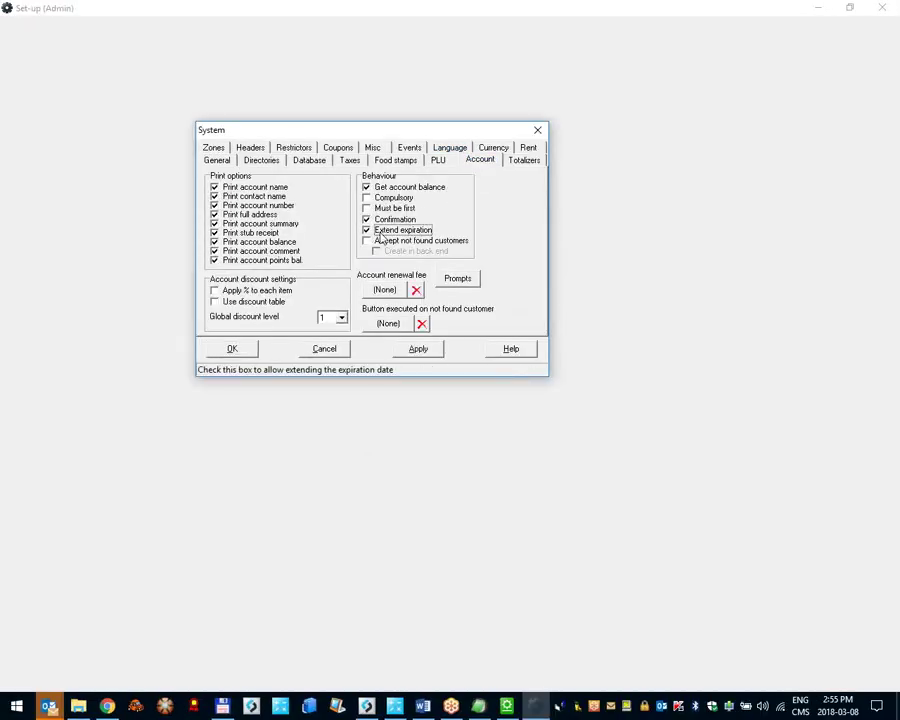
left_click(249, 347)
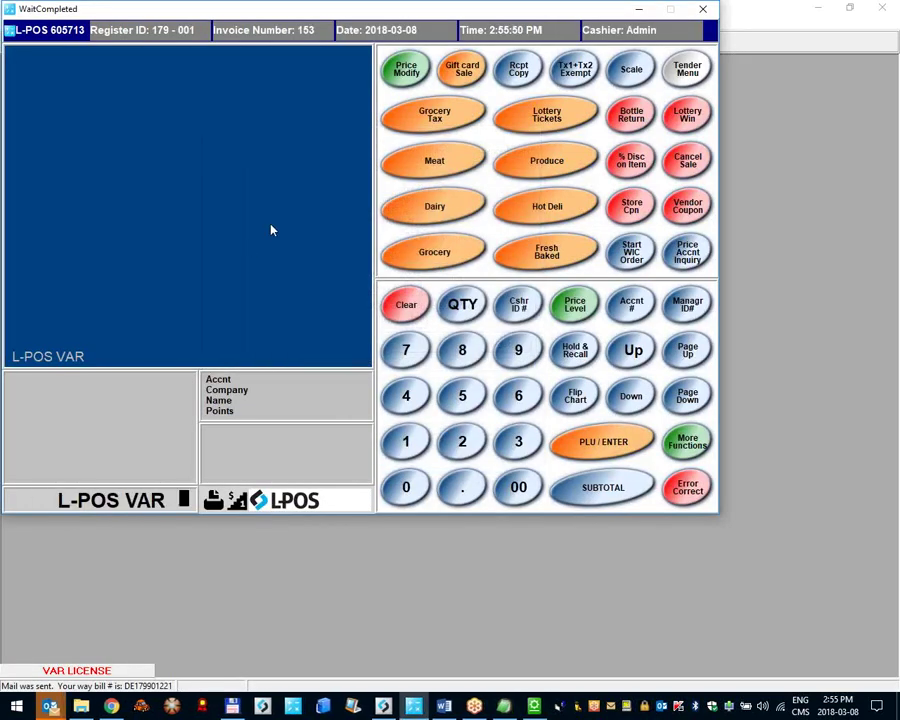
Step: Enter account 3, confirm it and accept the one-year extension of the expired account
type("3")
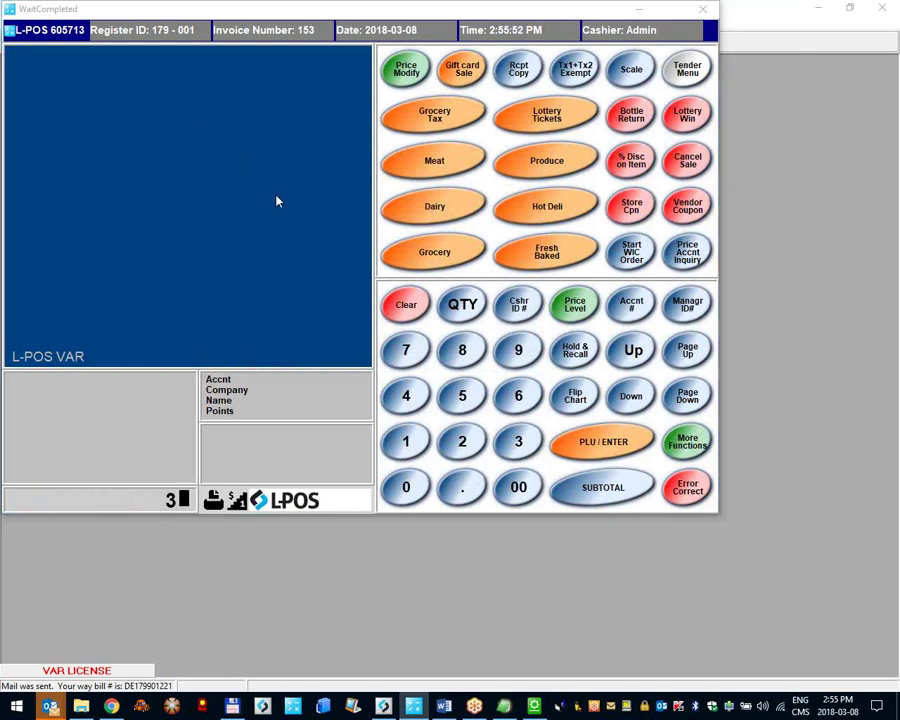
key("Return")
key("1")
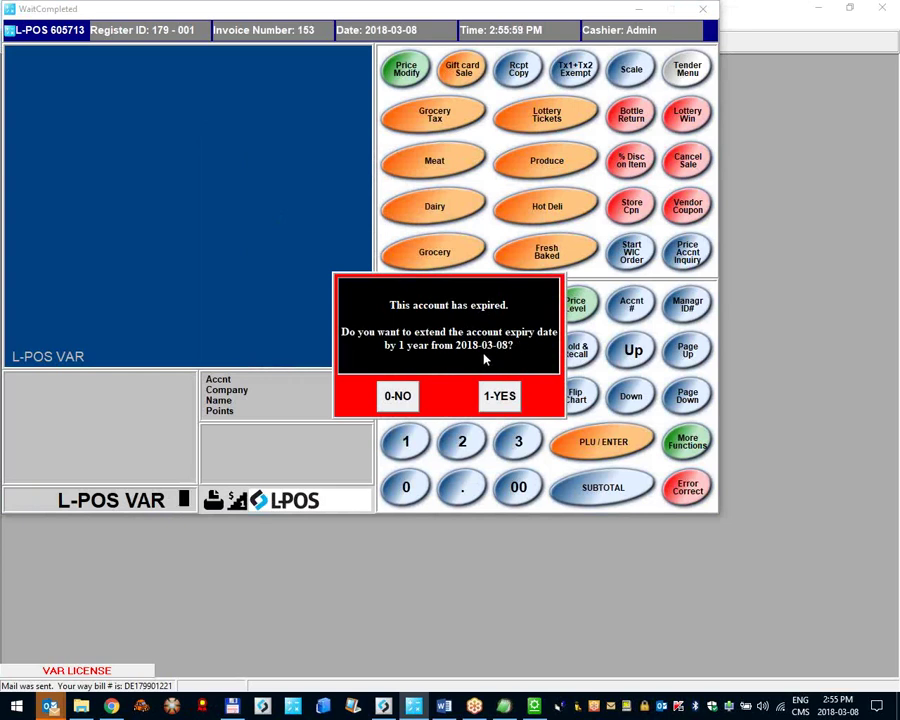
key("1")
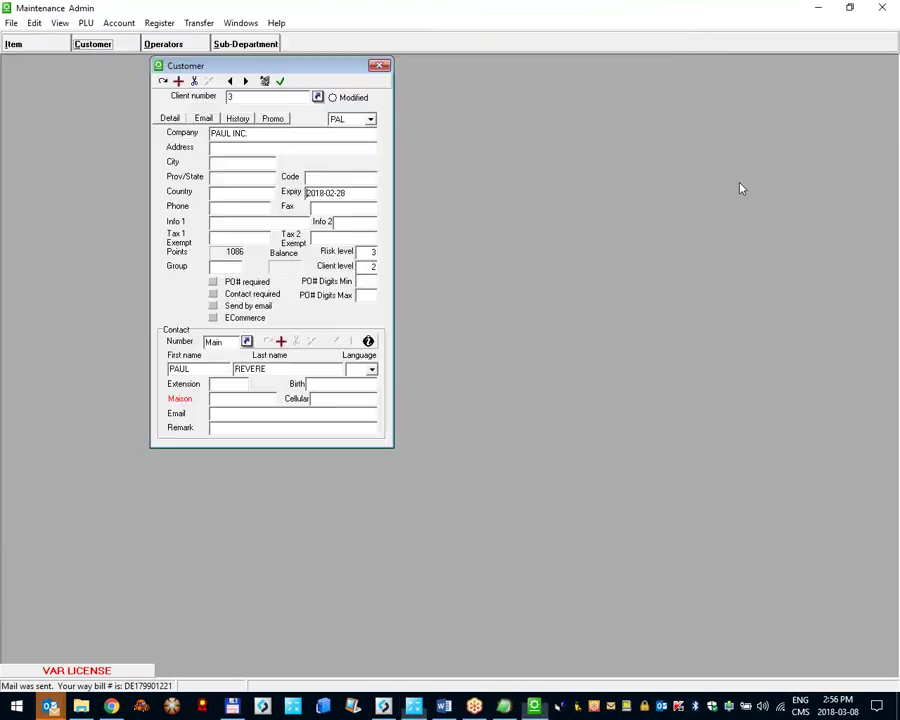
Step: Step through Maintenance's customer records to customer 3, then close Maintenance
key("Escape")
left_click(113, 50)
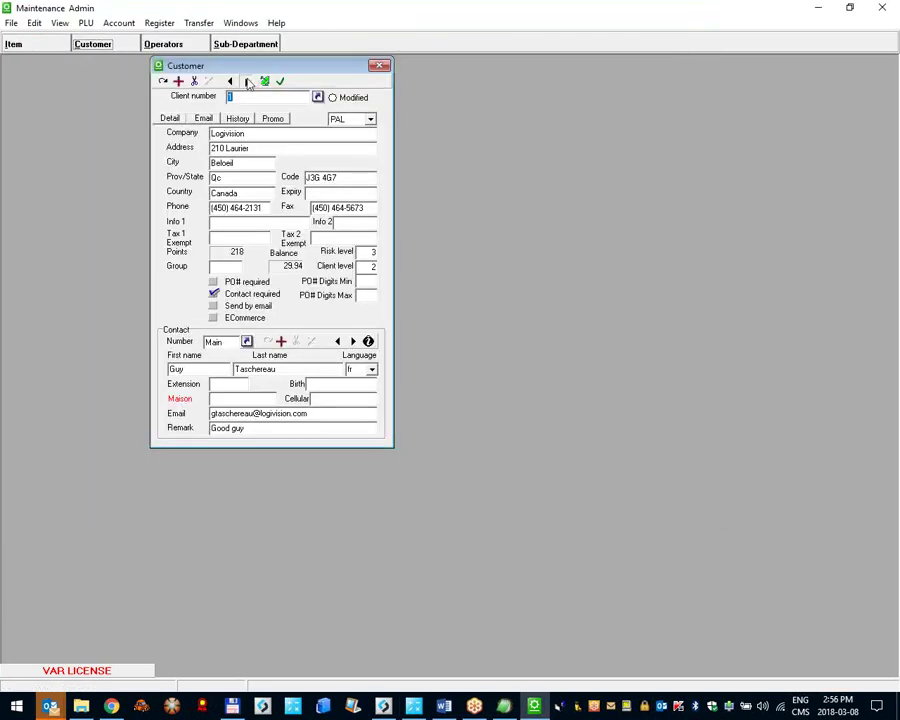
left_click(245, 81)
left_click(245, 81)
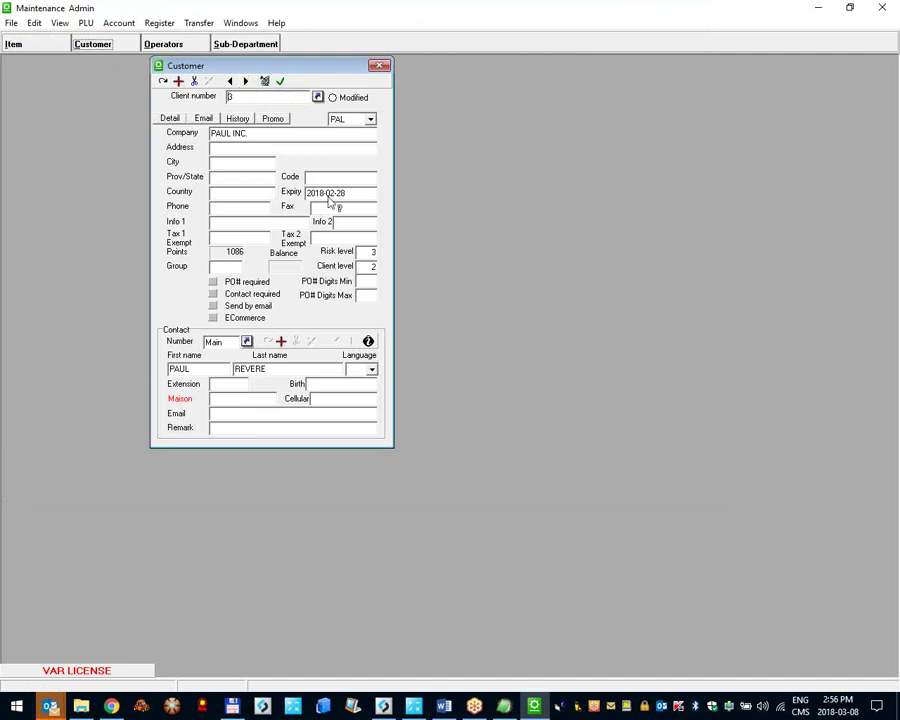
left_click(883, 9)
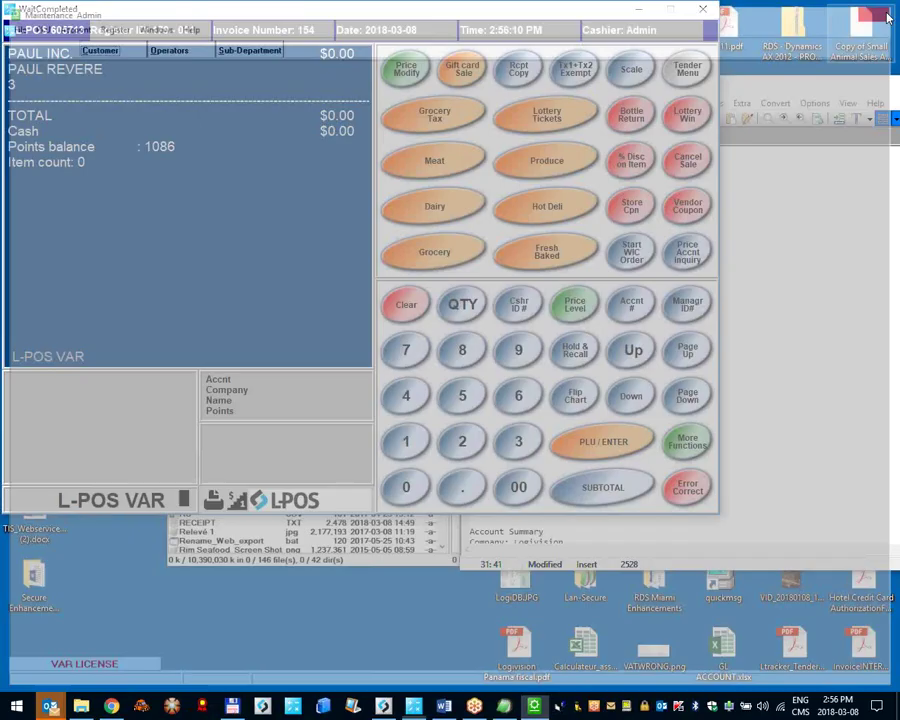
Step: Reopen Maintenance from the L-BOSS launcher and reload the test customer's record to check its expiry
left_click(414, 707)
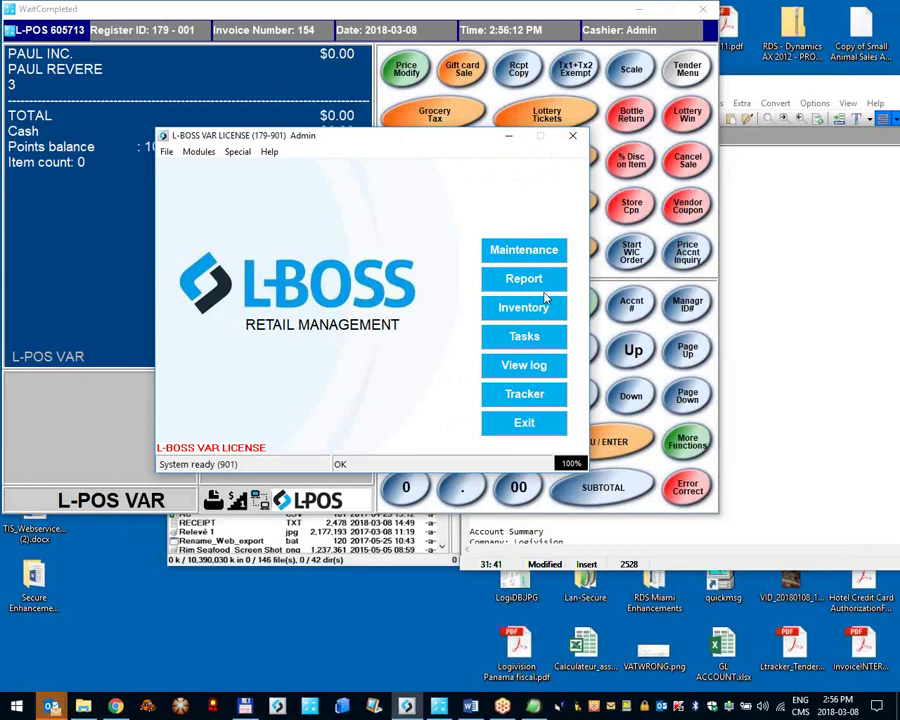
left_click(524, 252)
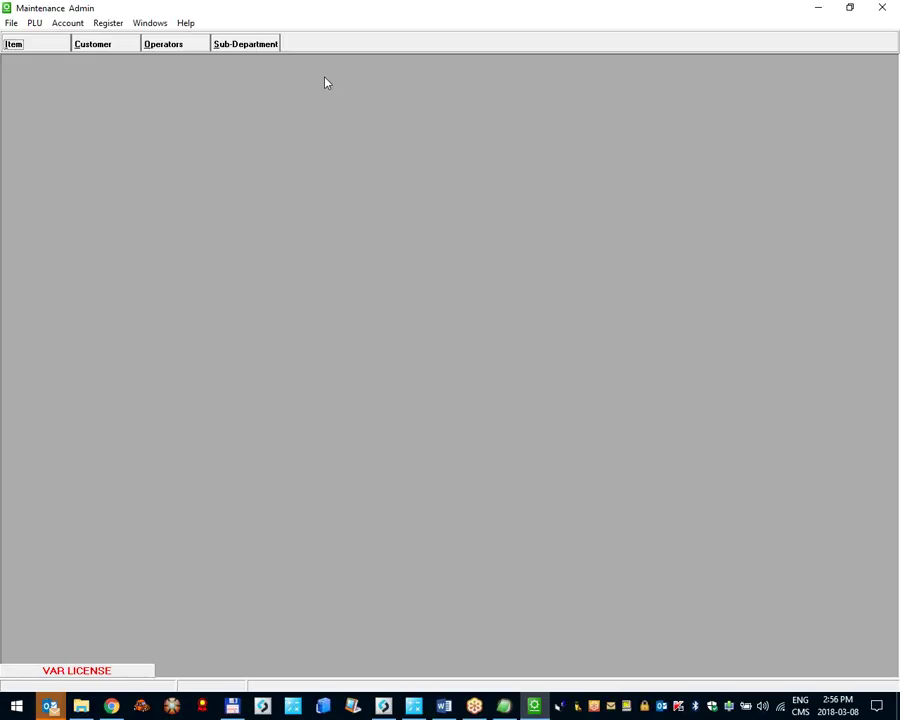
left_click(104, 46)
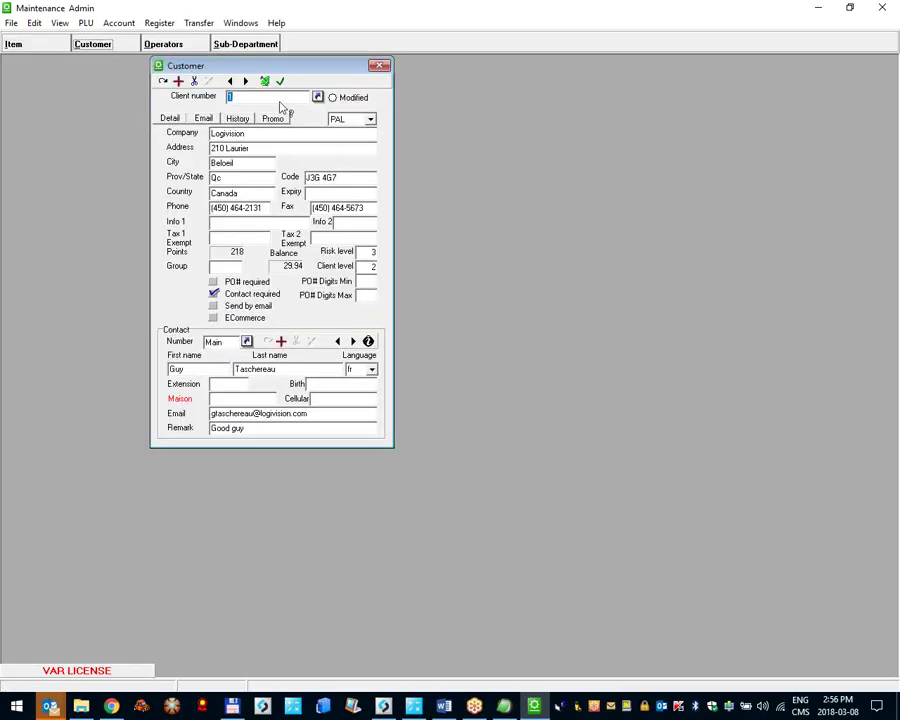
type("2")
key("Return")
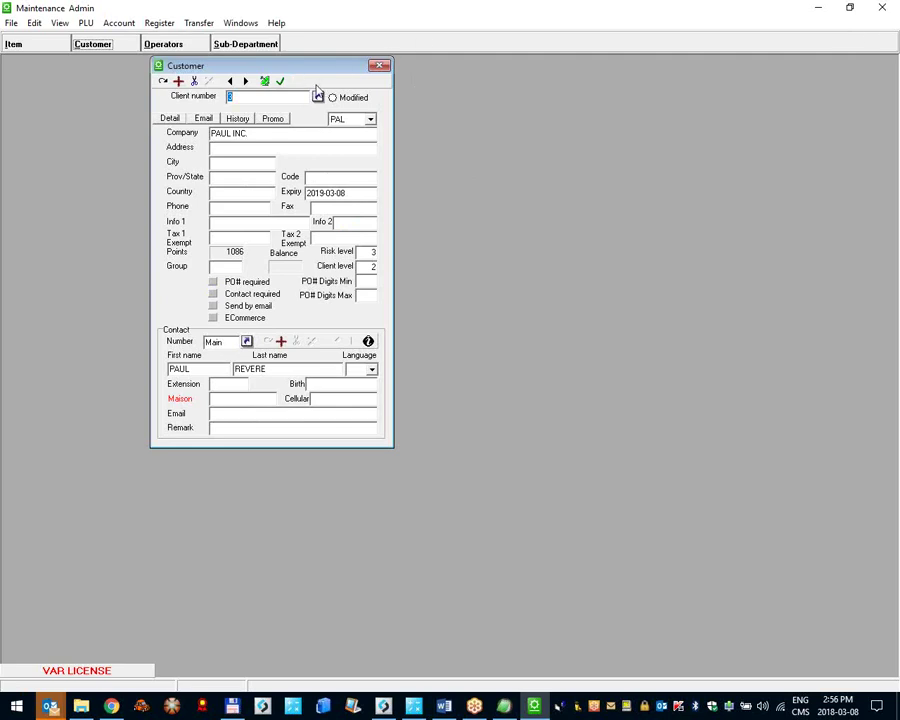
left_click(25, 45)
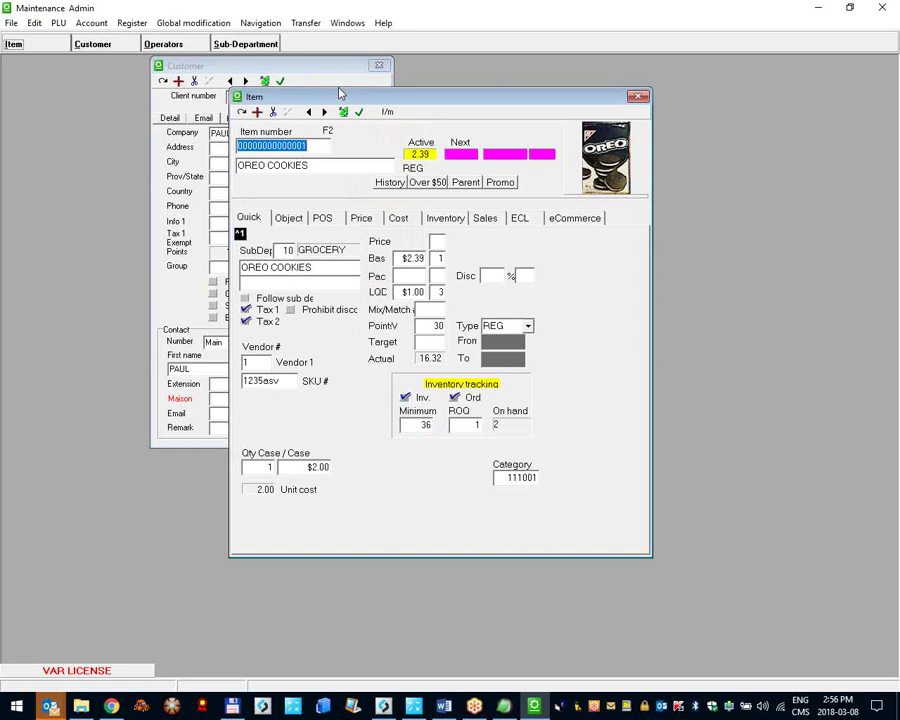
Step: Start a brand-new item with item number RENEWFEE
type("111")
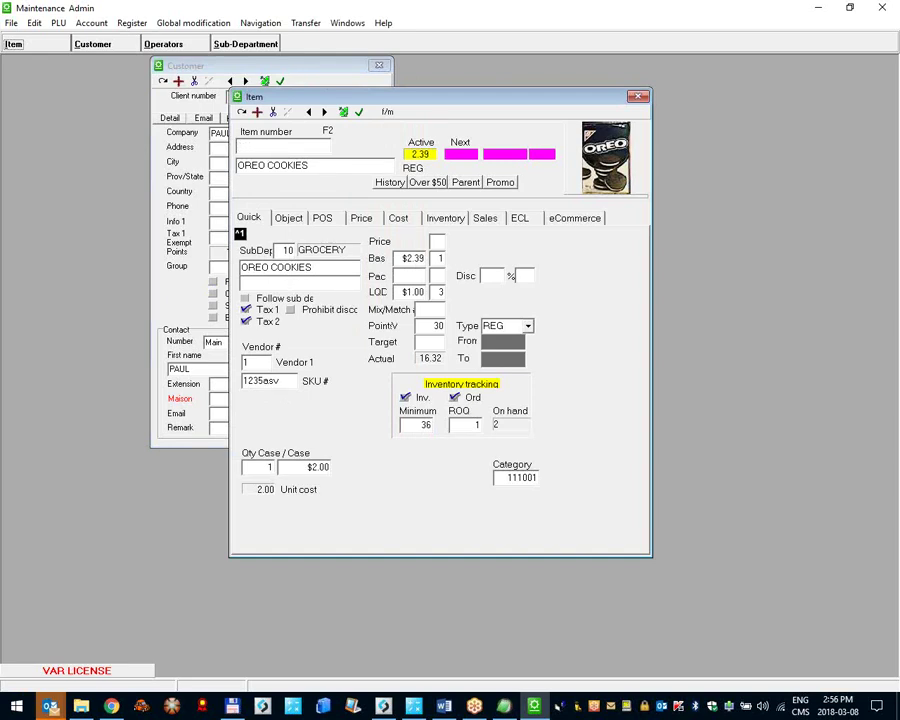
type("ERW")
key("BackSpace")
key("Return")
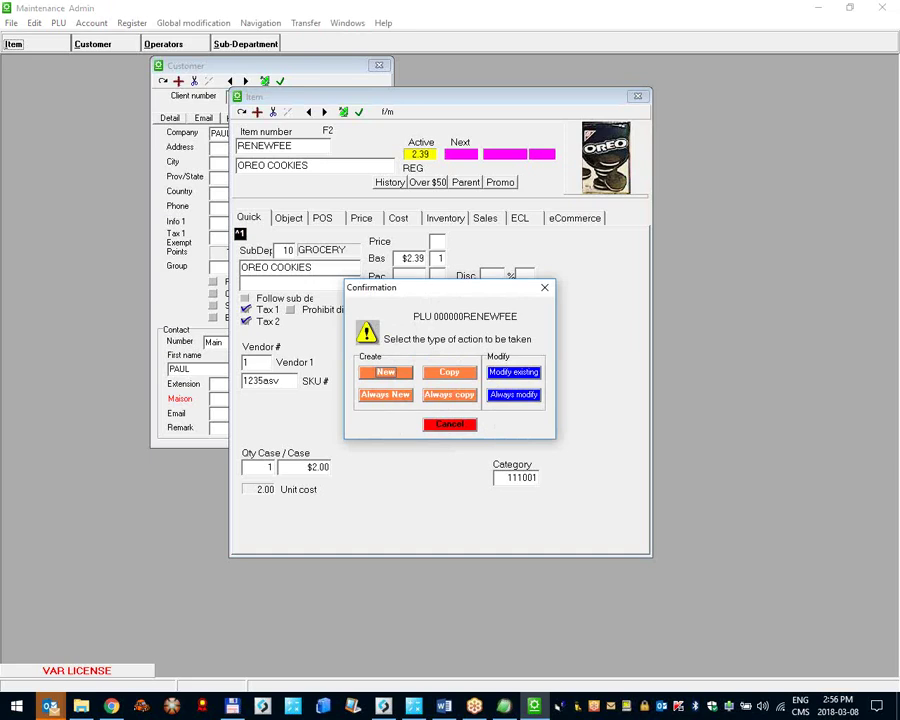
key("Return")
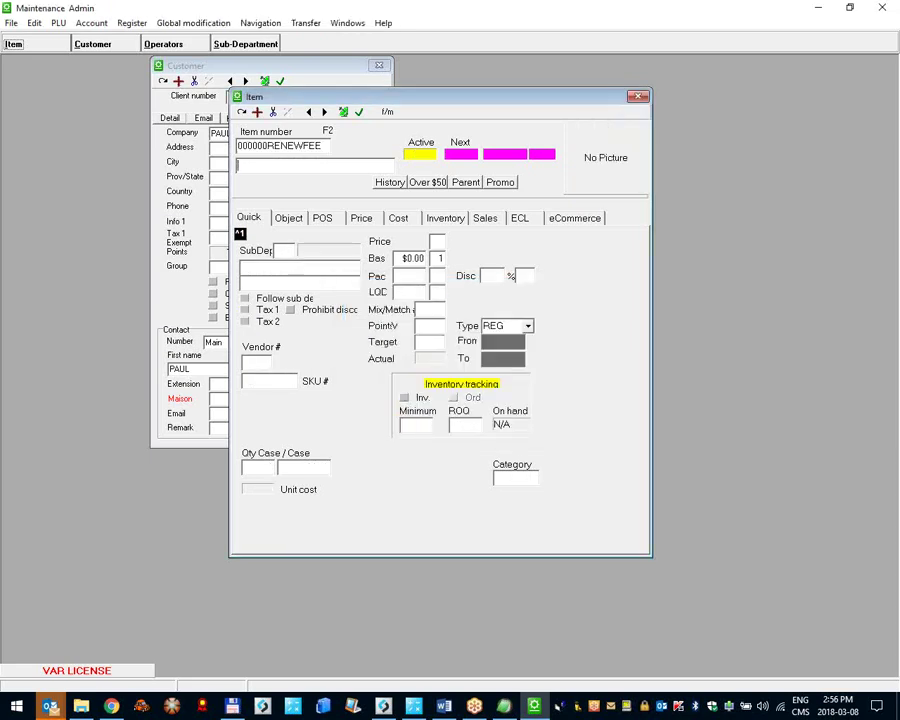
Step: Give the item description ACCOUNT RENEWAL FEE, base price $3.00 and sub-department 80 WINE
type("ACCOUNT RENEWA")
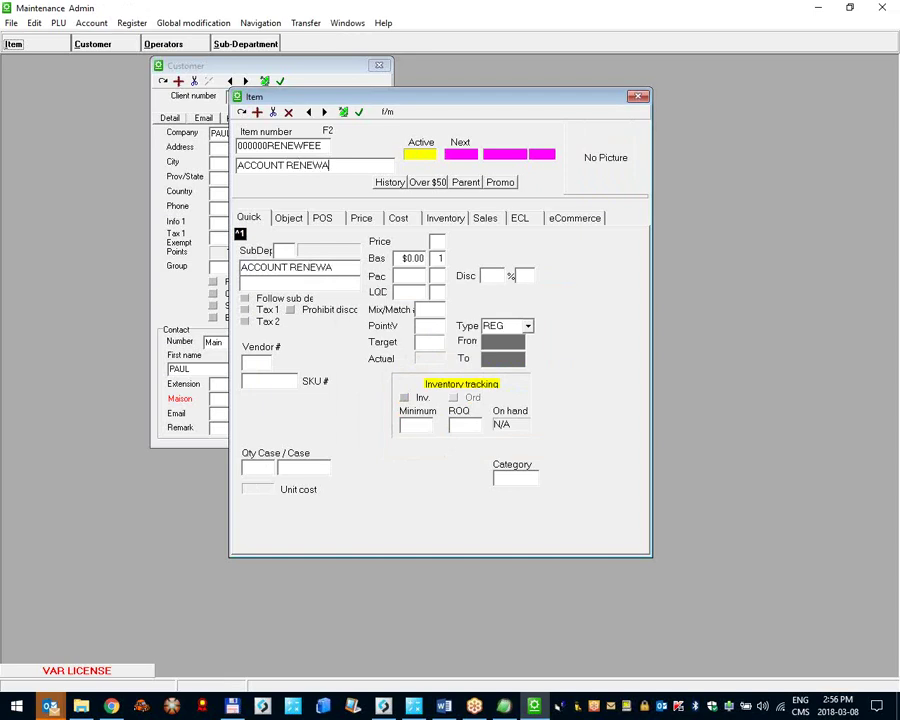
type("L FEE")
key("Tab")
type("30")
key("Tab")
double_click(280, 252)
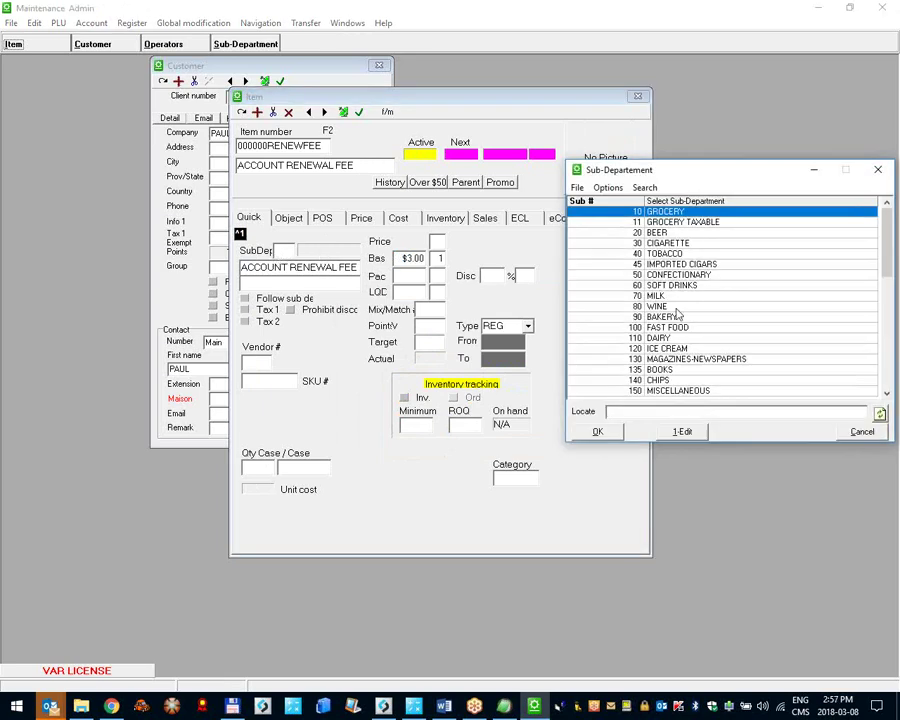
double_click(650, 315)
Step: Save the renewal fee item, send it to the registers and close Maintenance
left_click(359, 112)
left_click(386, 382)
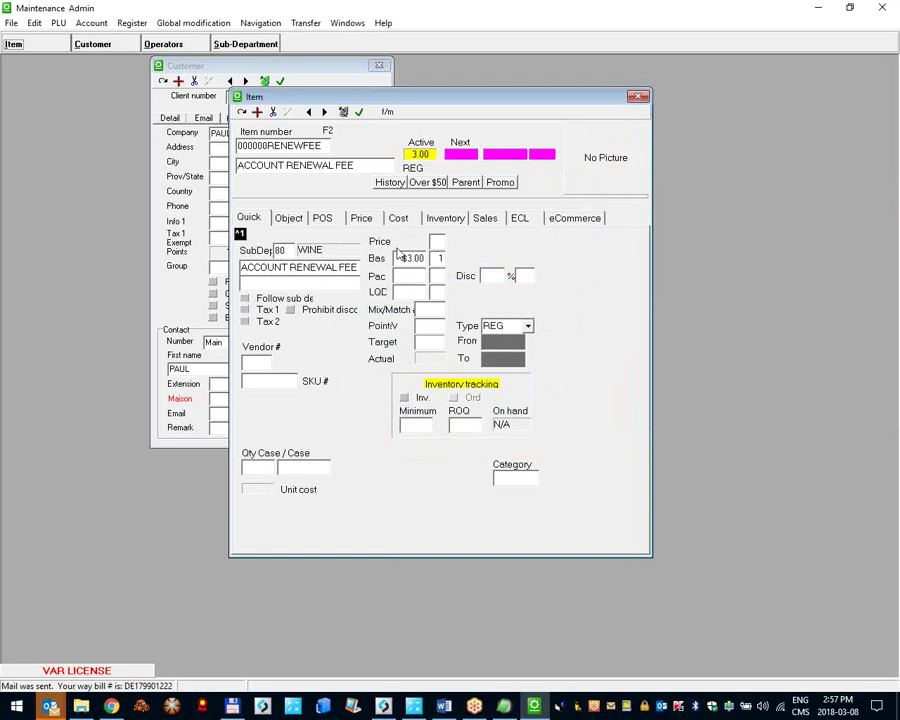
left_click(882, 7)
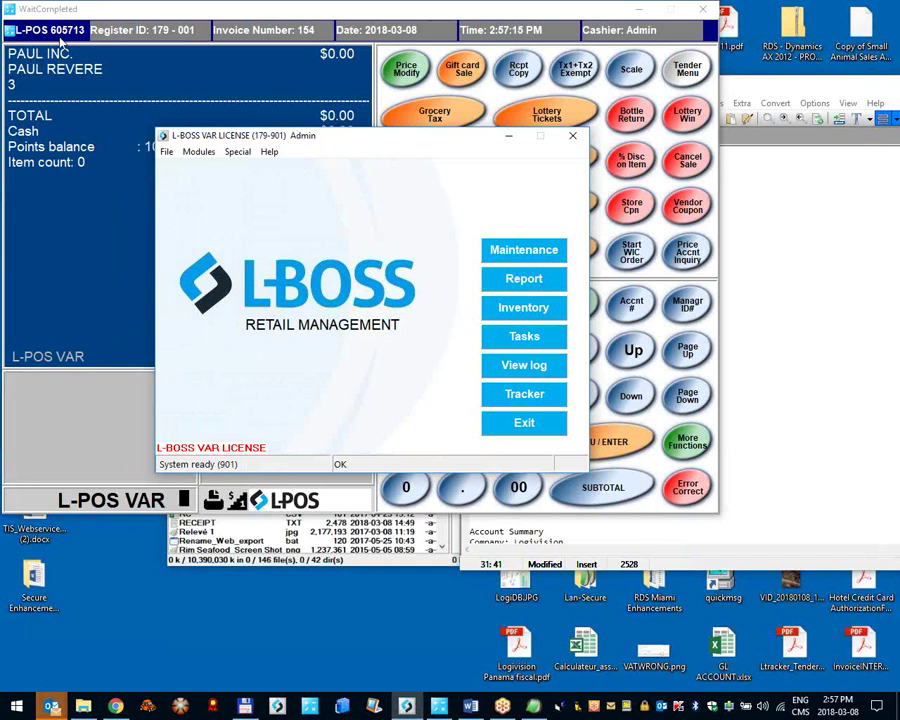
Step: Create a new register button named 'Accnt Renew' in Buttons & Forms
left_click(45, 30)
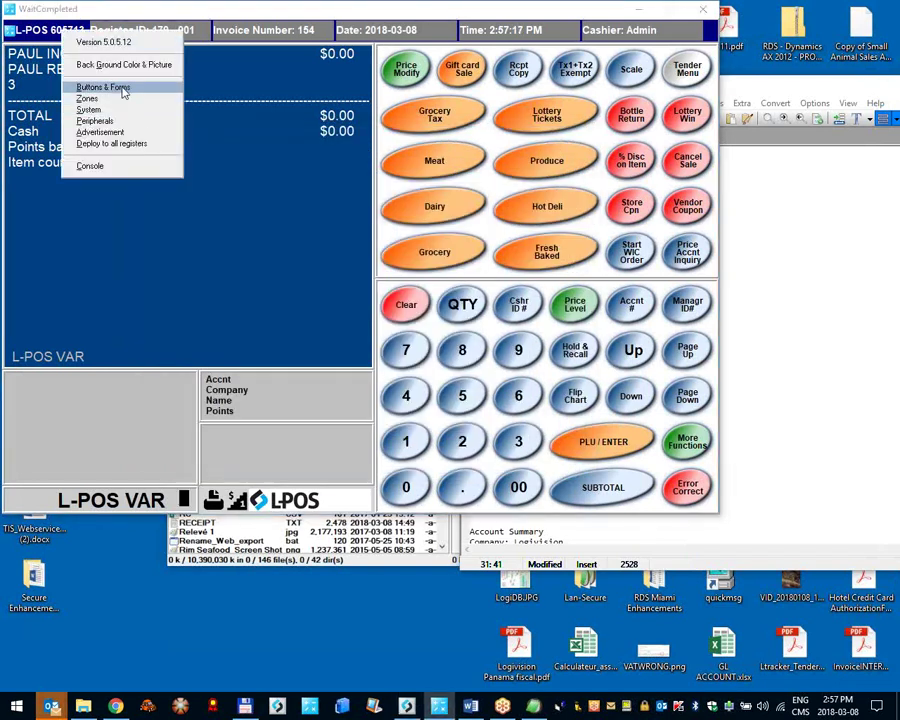
left_click(122, 88)
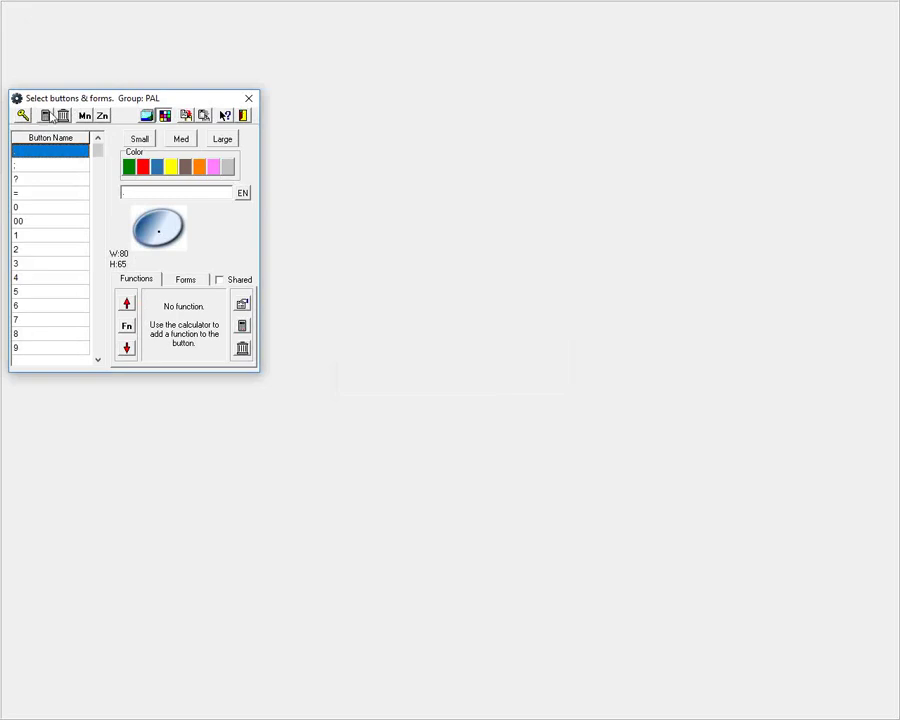
left_click(46, 116)
type("Accnt Renew")
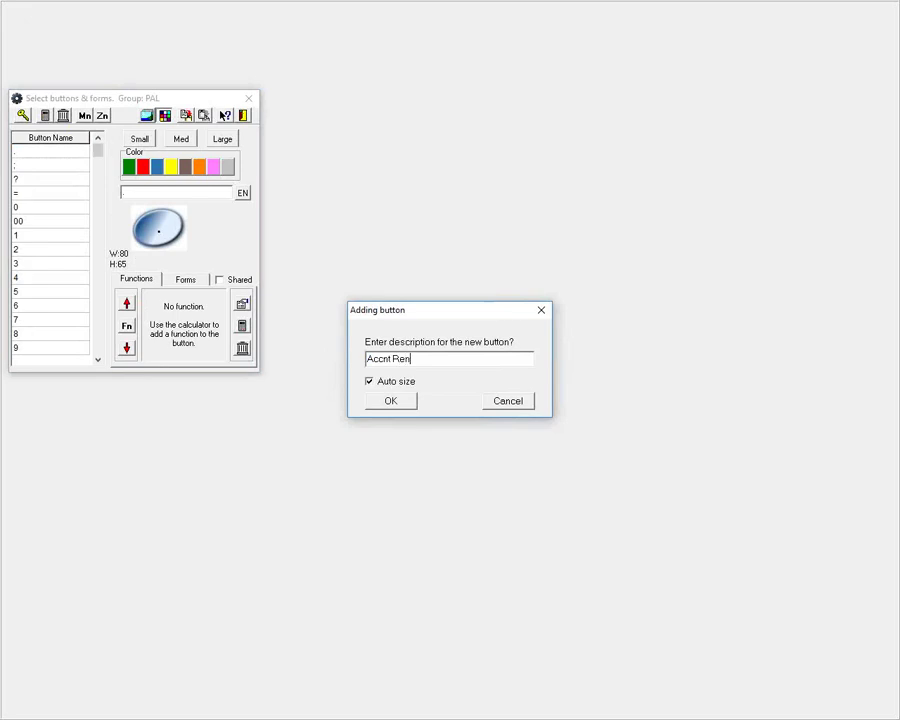
left_click(391, 400)
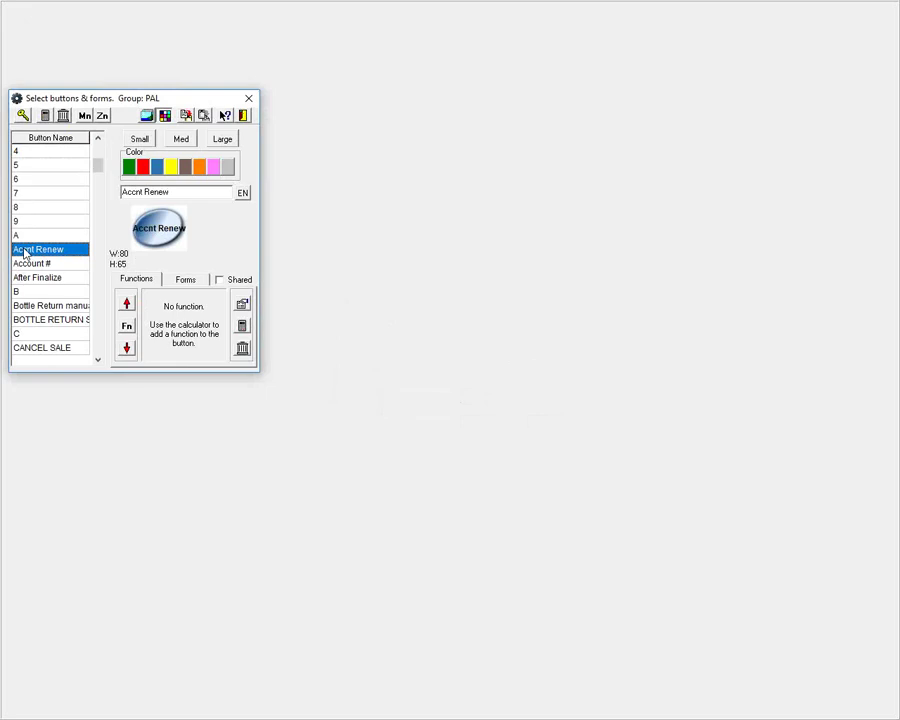
Step: Give the button a Plu code function for item 000000RENEWFEE, mark it Shared, and close setup
left_click(242, 327)
type("pl")
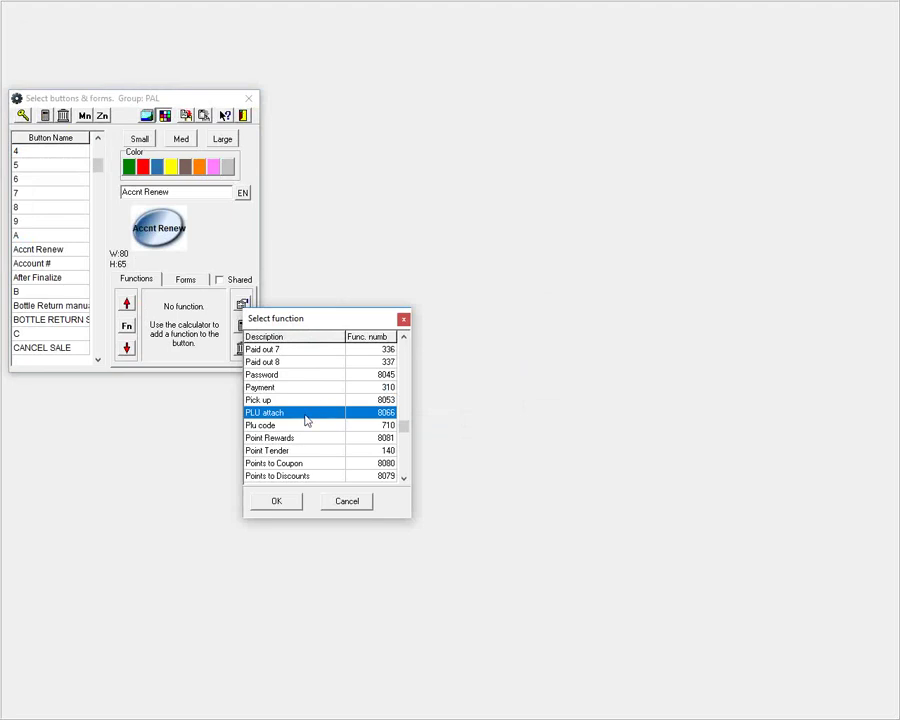
left_click(300, 425)
left_click(293, 508)
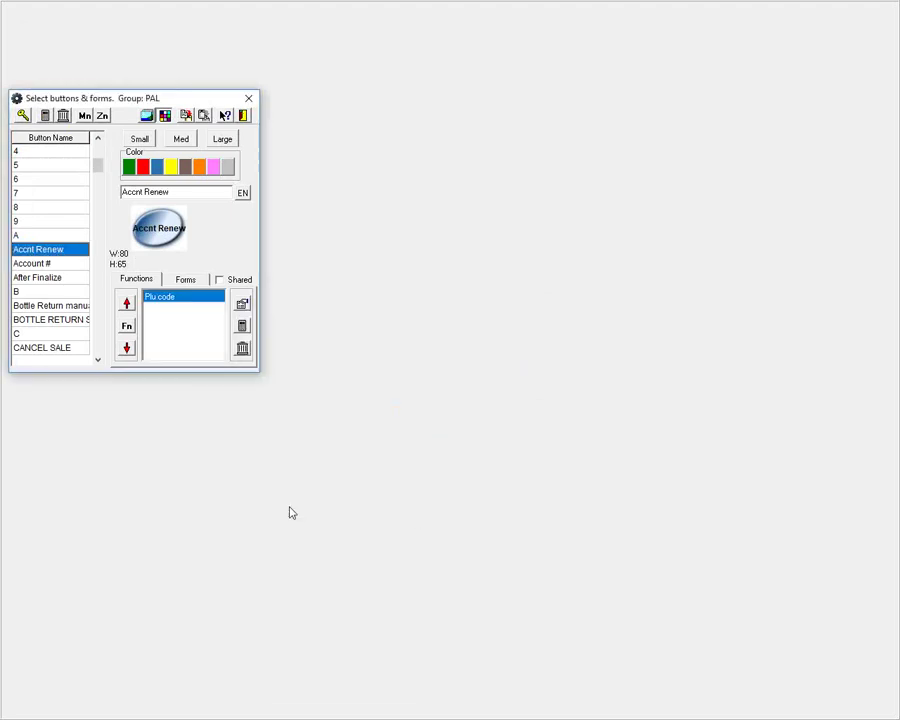
left_click(244, 304)
left_click(816, 106)
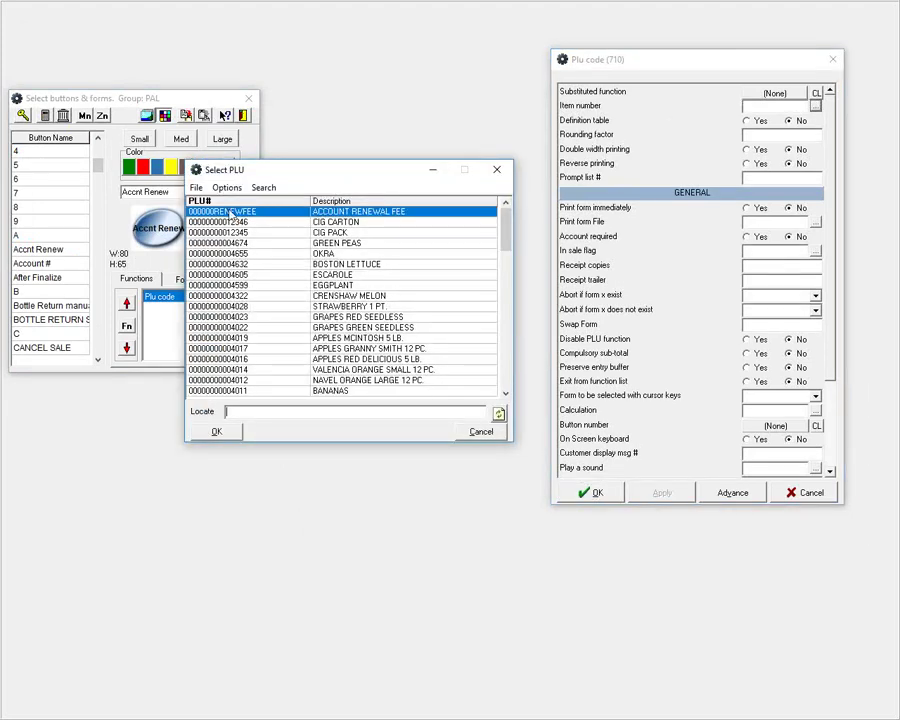
double_click(237, 213)
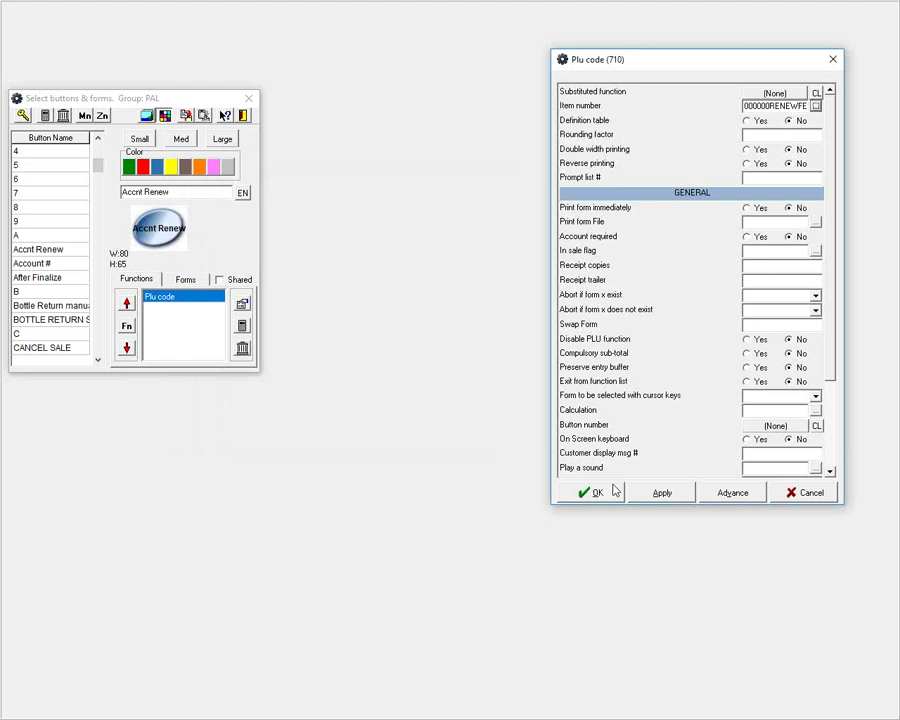
left_click(613, 491)
left_click(219, 279)
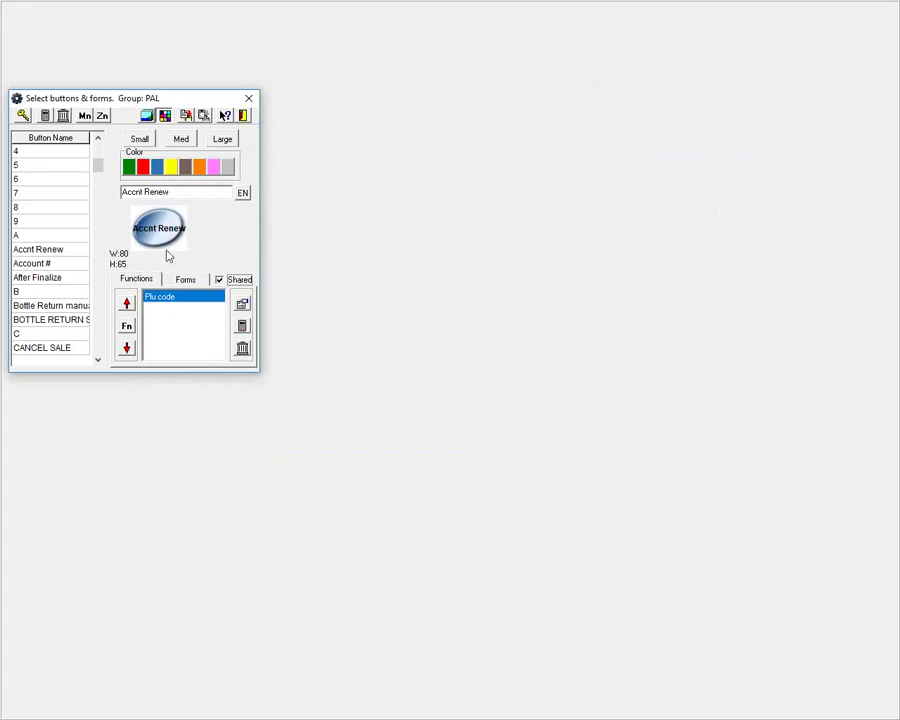
left_click(250, 100)
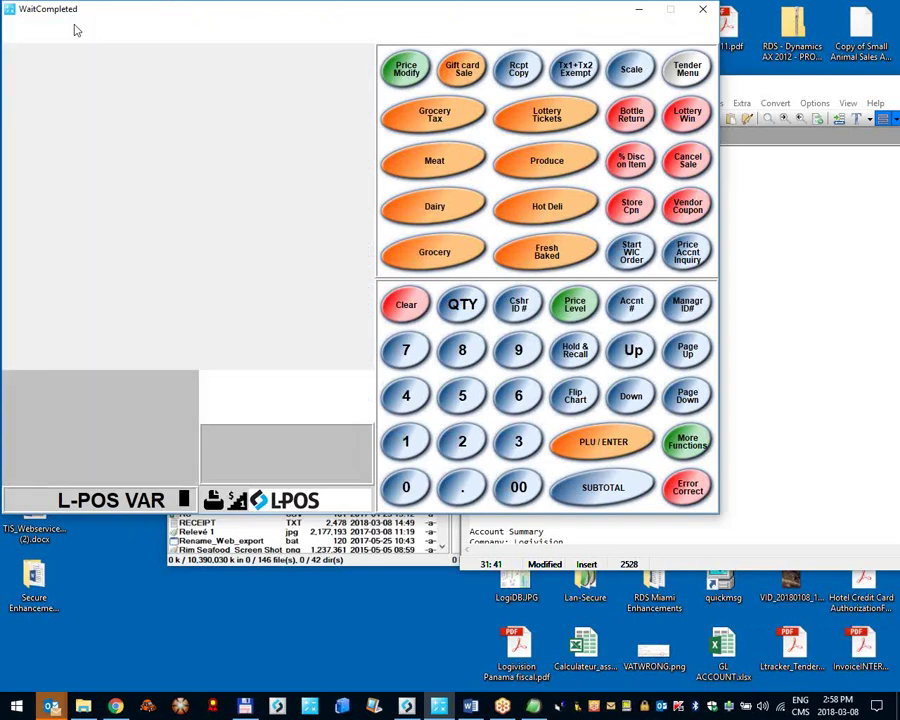
Step: Bring up the Account page of the L-POS System settings
left_click(58, 35)
left_click(133, 110)
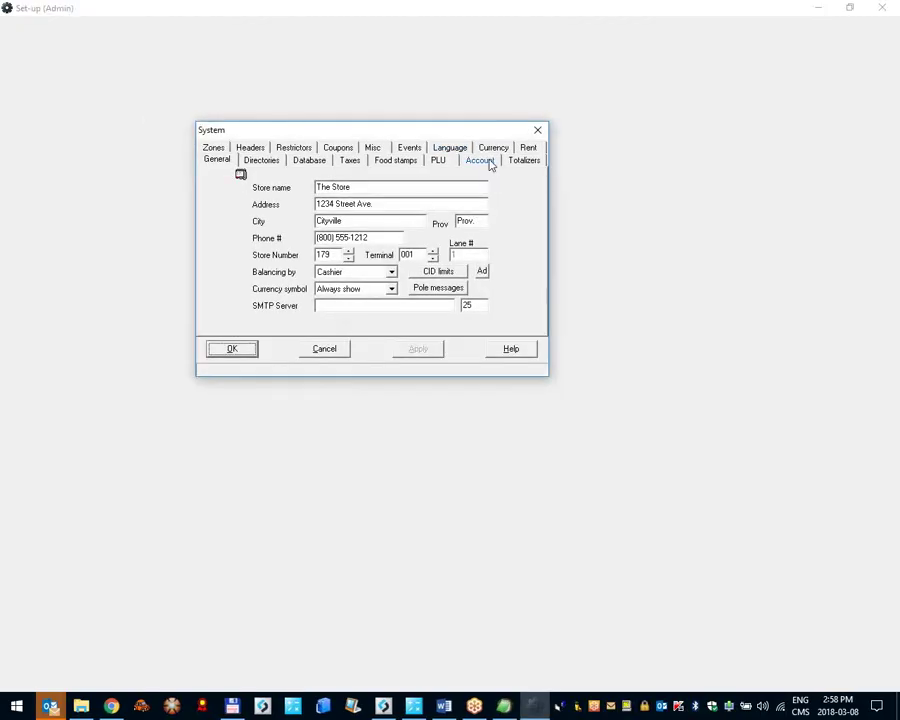
left_click(489, 162)
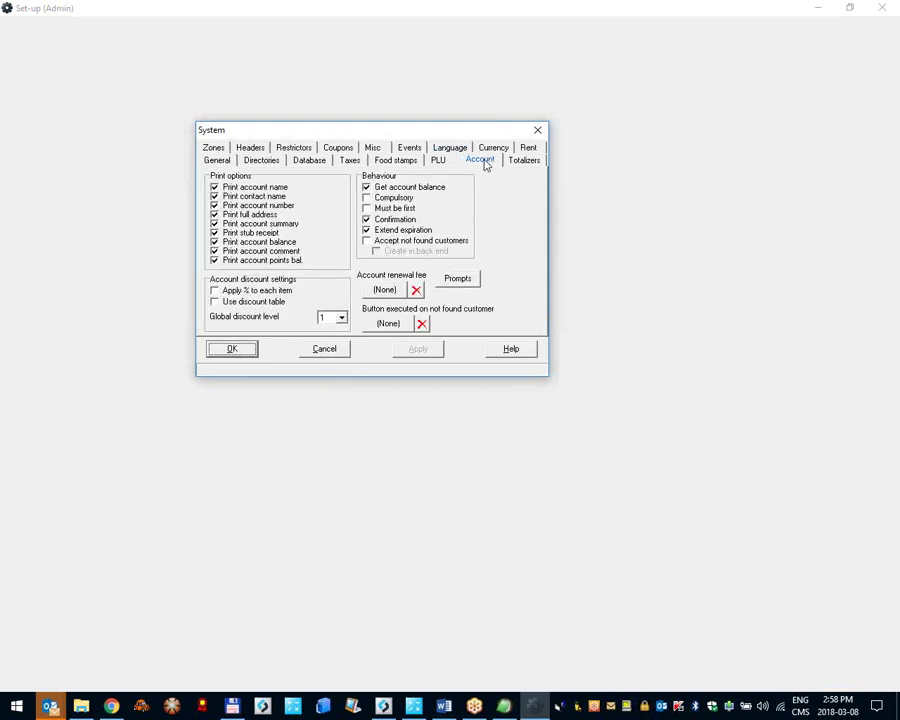
Step: Assign the Accnt Renew button as the account renewal fee and save the settings
left_click(384, 289)
type("rec")
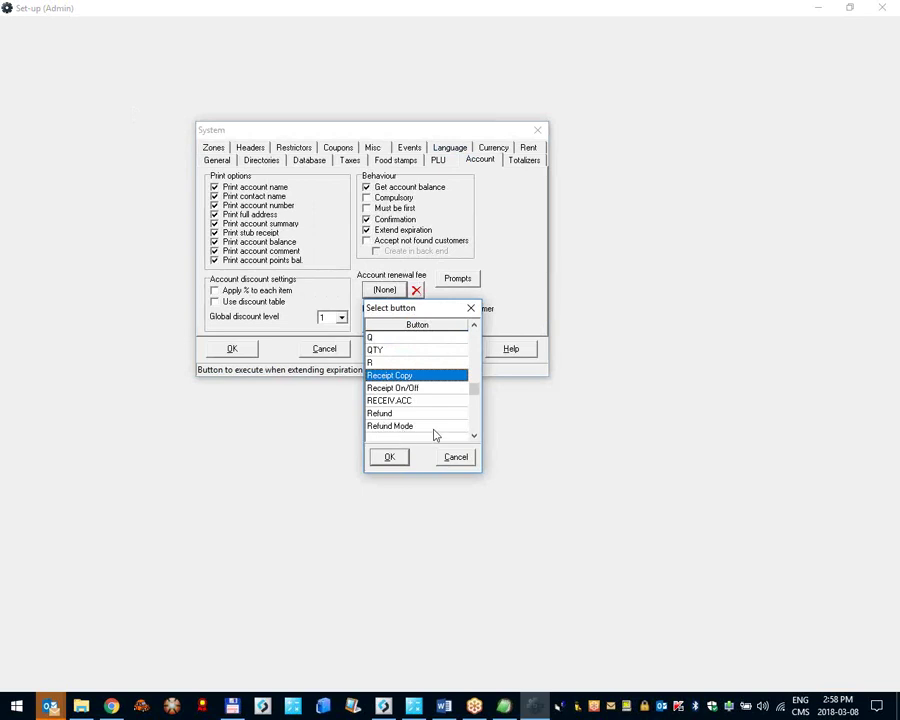
left_click(474, 436)
left_click(474, 436)
left_click(474, 436)
left_click(474, 436)
left_click(474, 436)
left_click(474, 436)
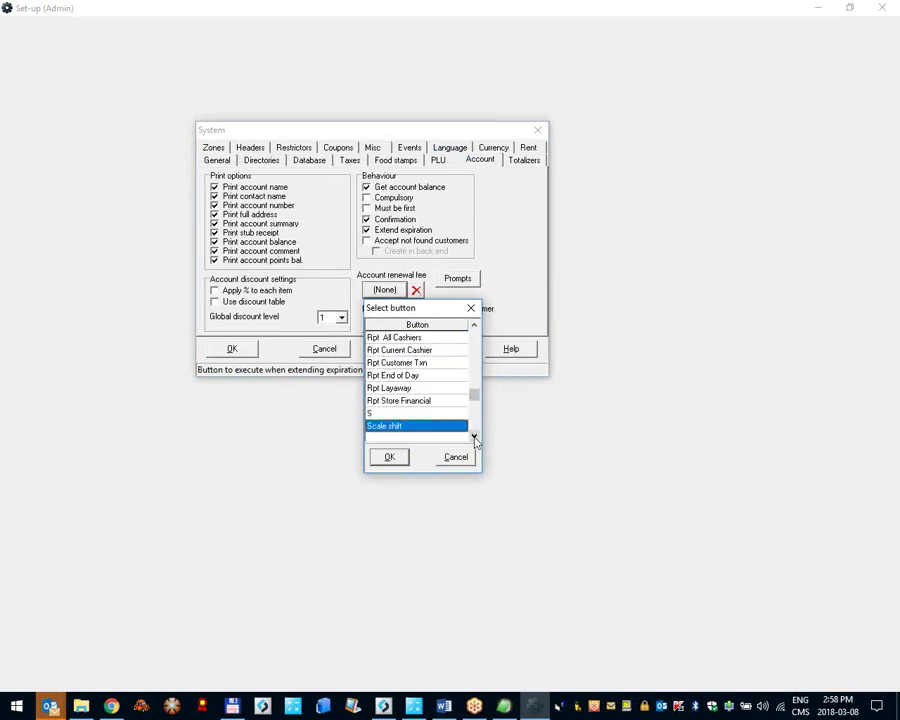
type("reca")
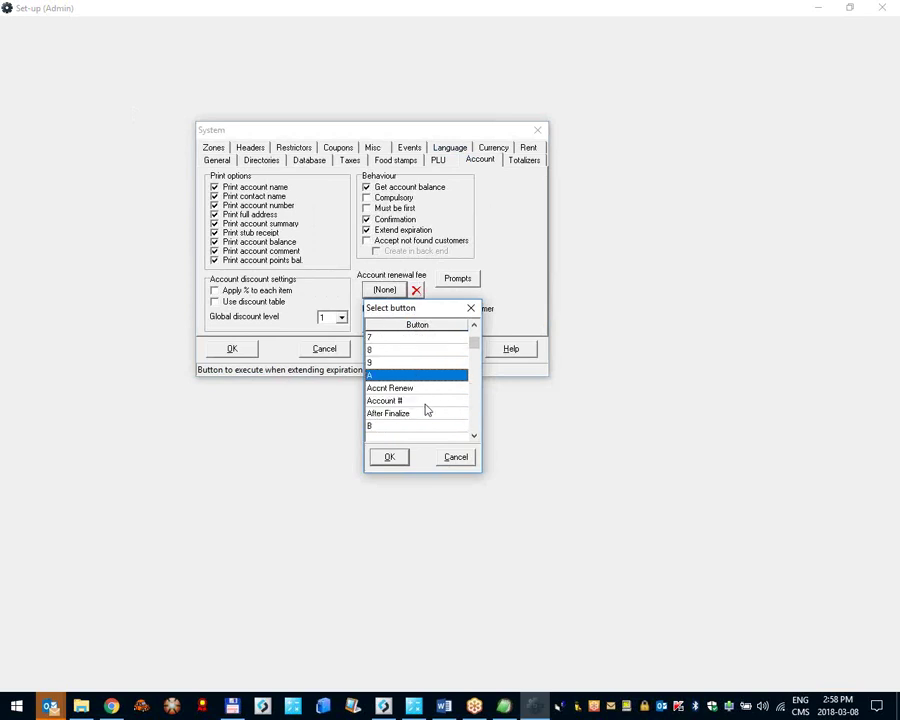
left_click(400, 390)
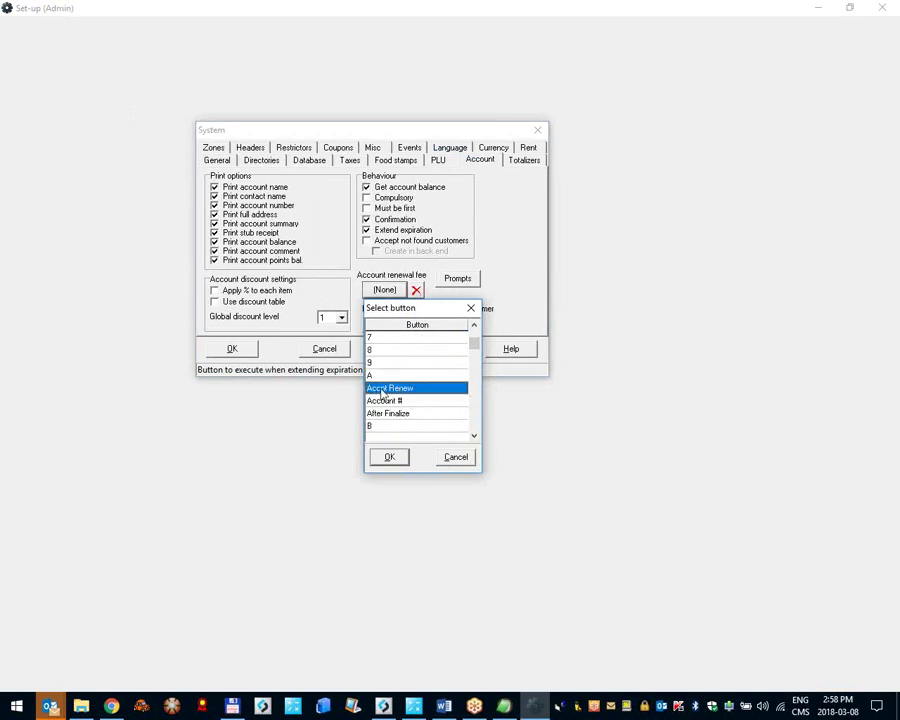
double_click(395, 390)
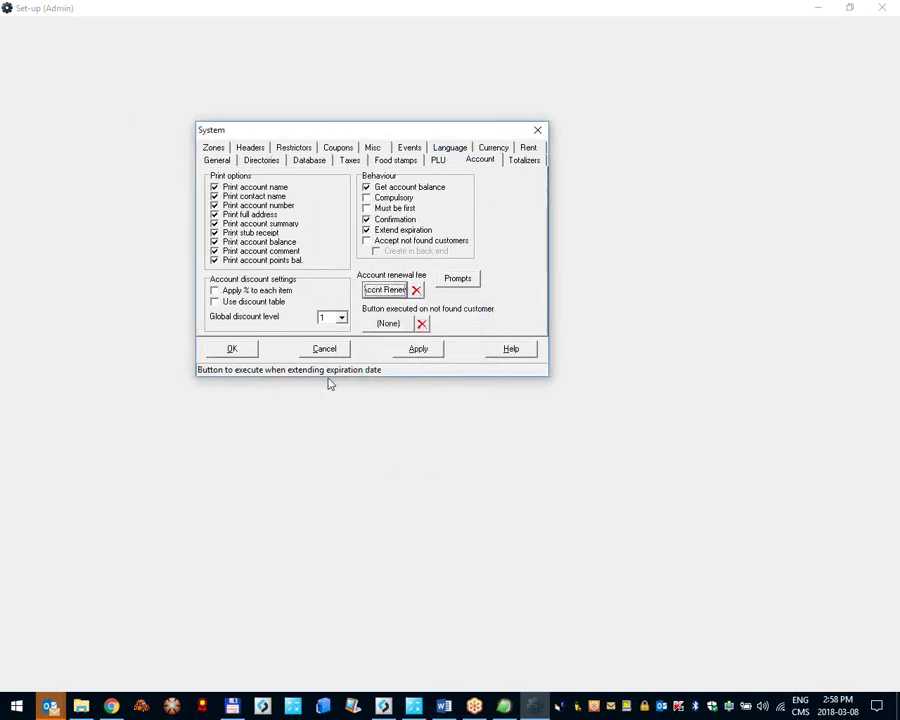
left_click(232, 349)
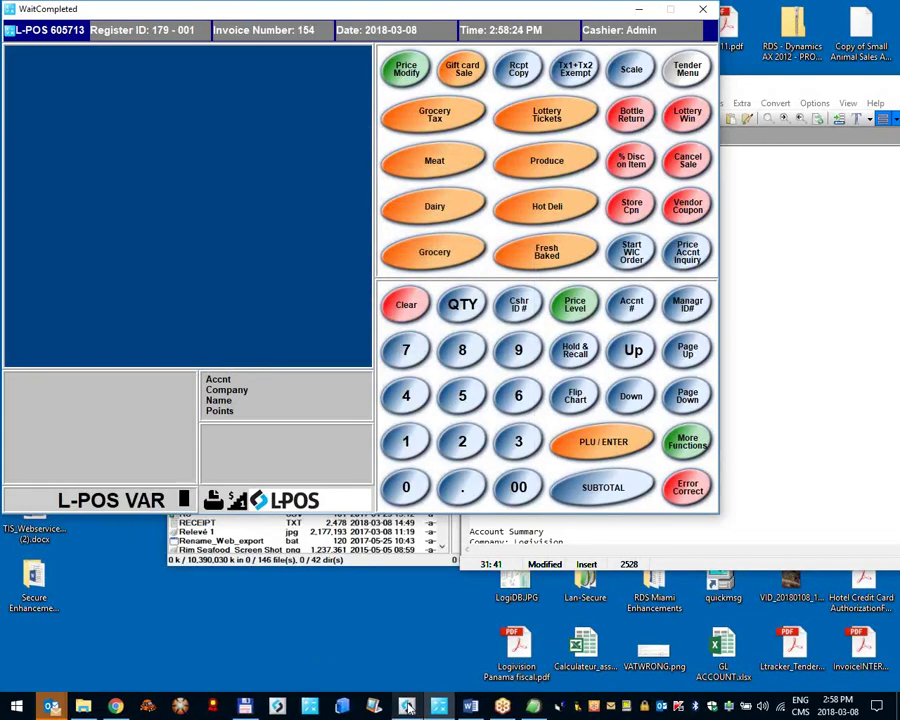
Step: Load customer record 3 (PAUL INC.) in L-BOSS Maintenance
left_click(405, 703)
left_click(508, 252)
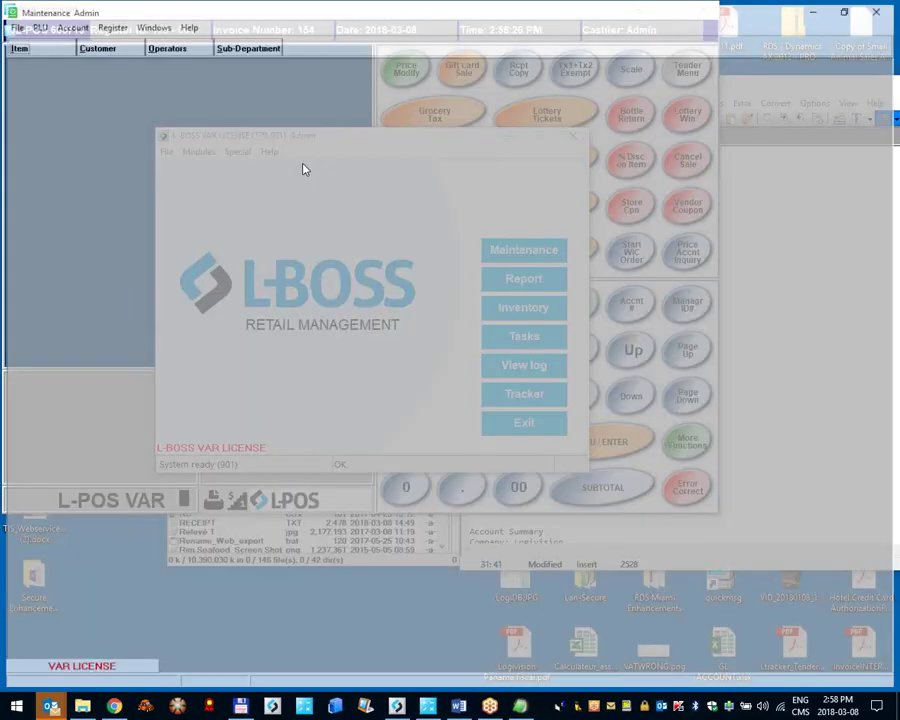
left_click(113, 53)
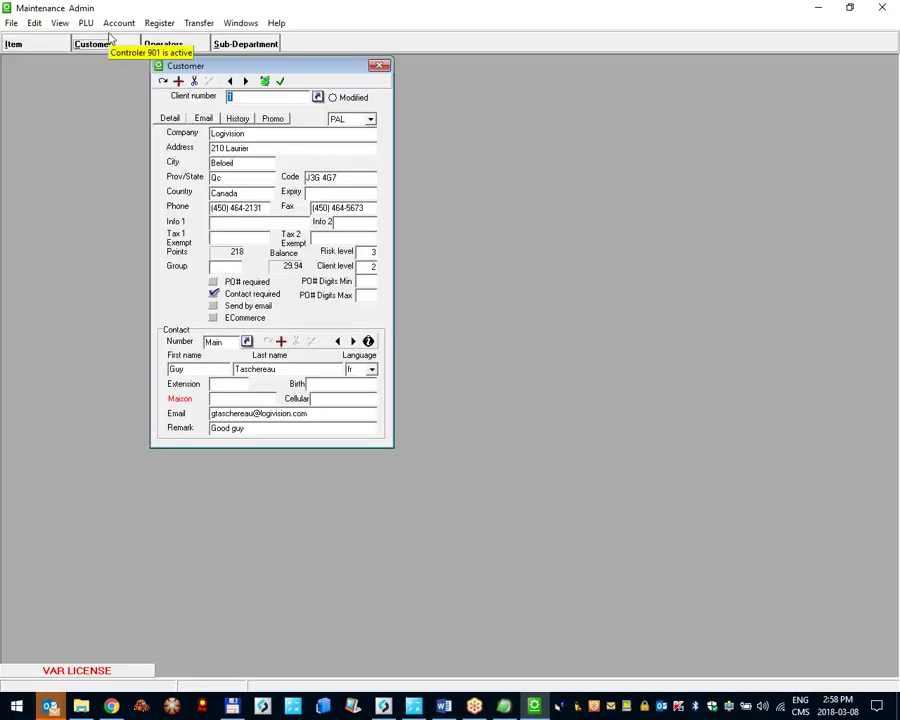
type("3")
key("Return")
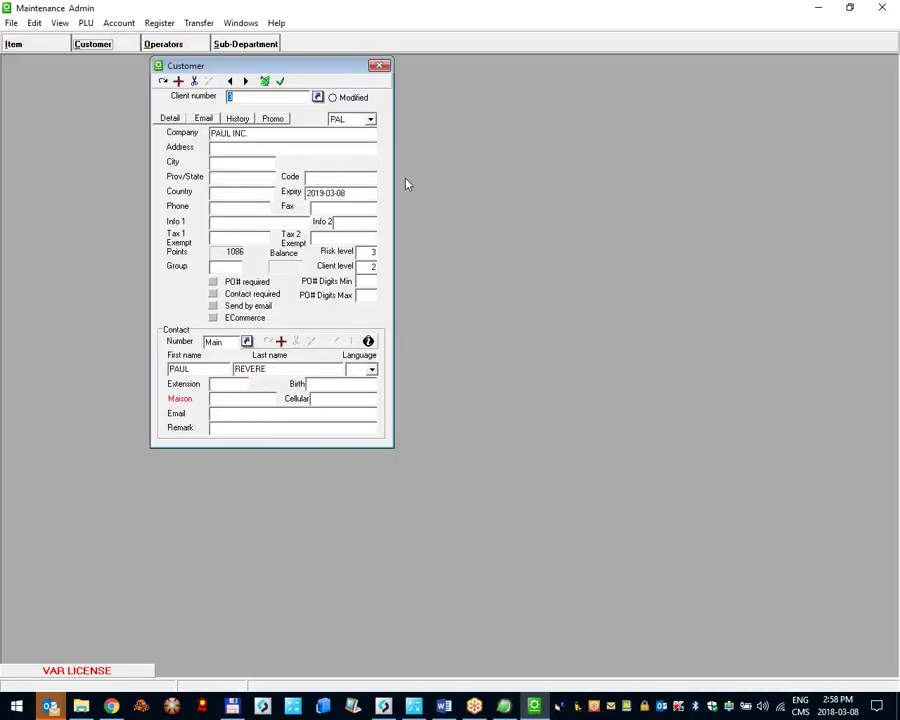
Step: Send the record with expiry date 2017-03-08 to the register and return to L-POS
left_click(320, 194)
double_click(320, 194)
left_click(264, 81)
left_click(403, 384)
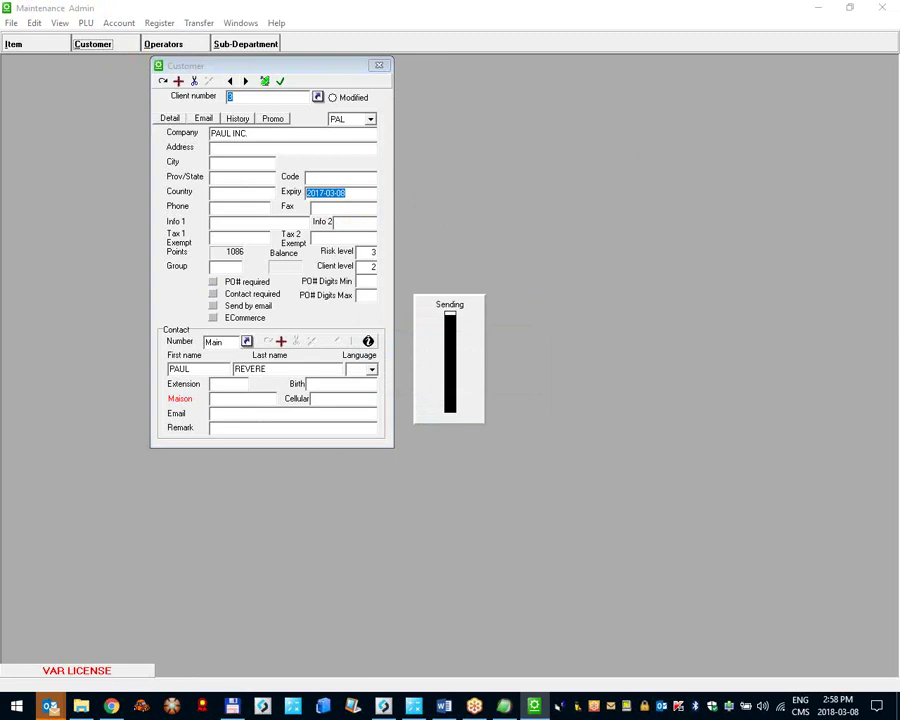
left_click(413, 707)
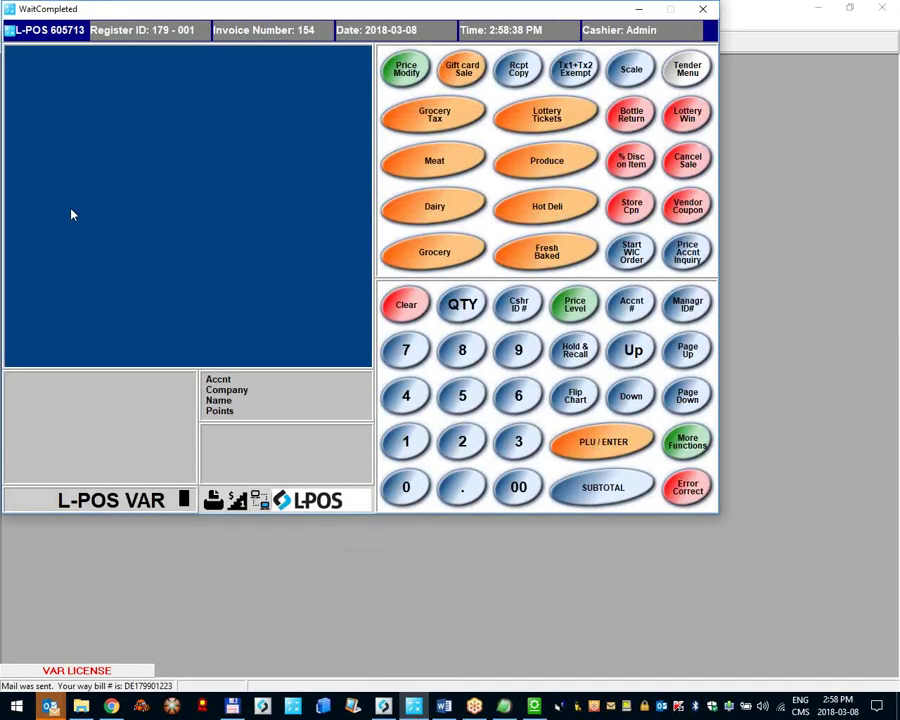
Step: Charge the sale to account 3 PAUL INC., extending it a year with the renewal fee
type("3")
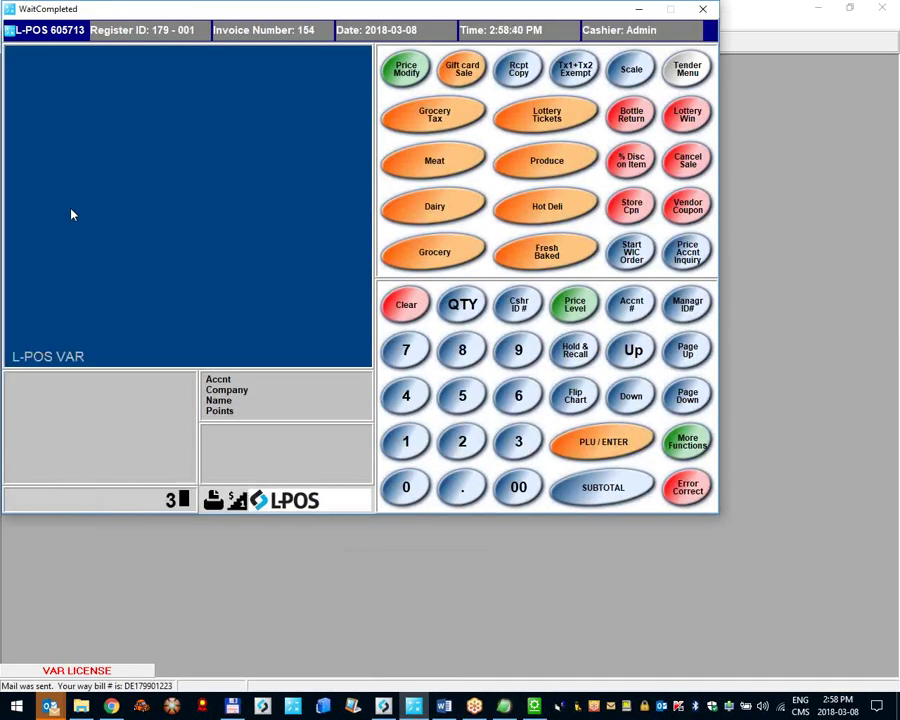
key("Return")
left_click(505, 396)
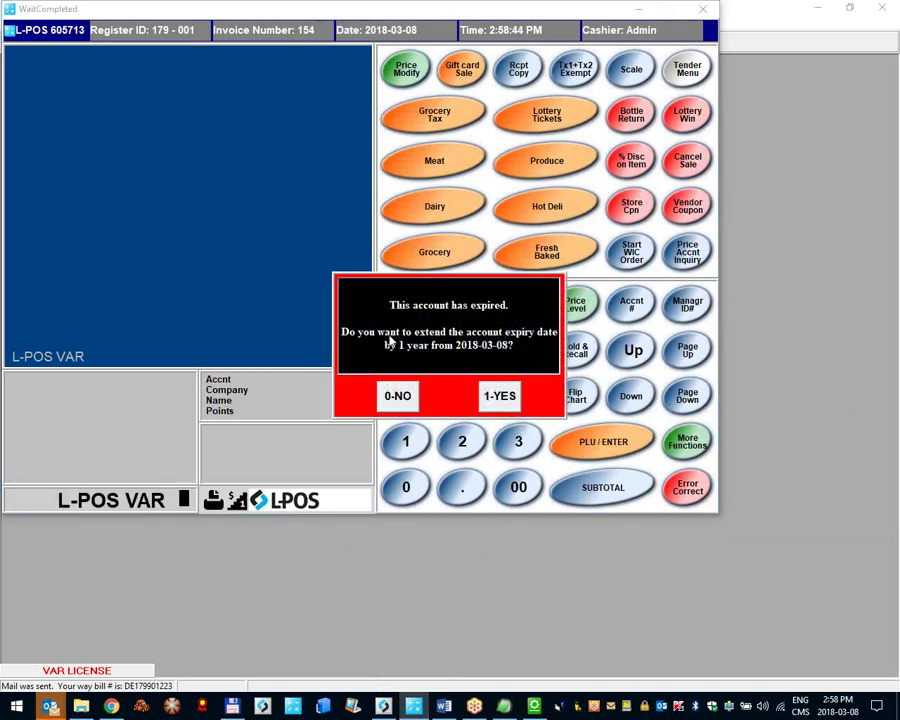
left_click(503, 400)
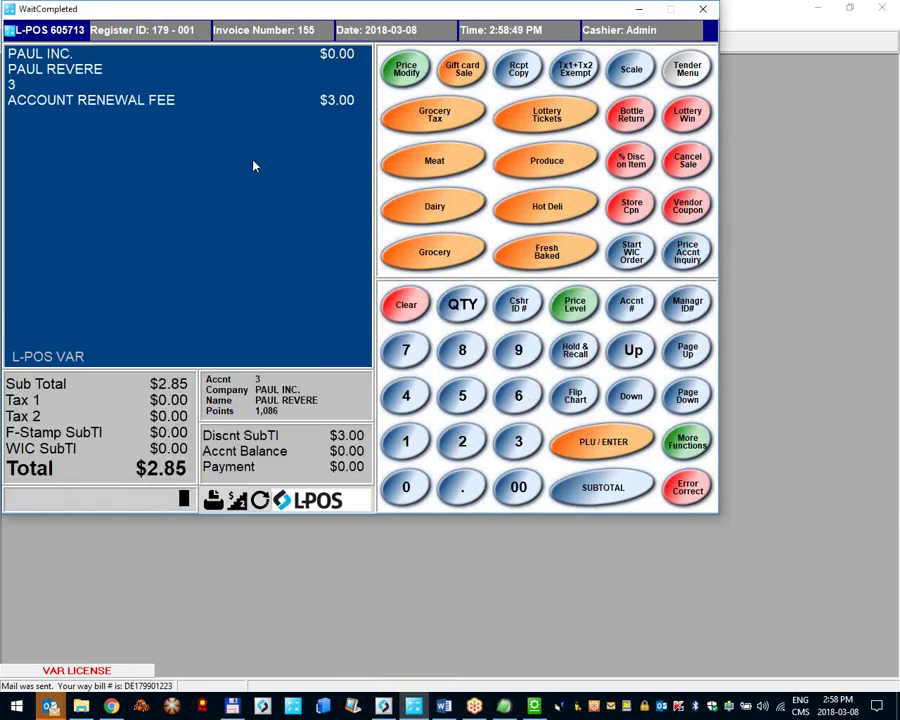
left_click(78, 106)
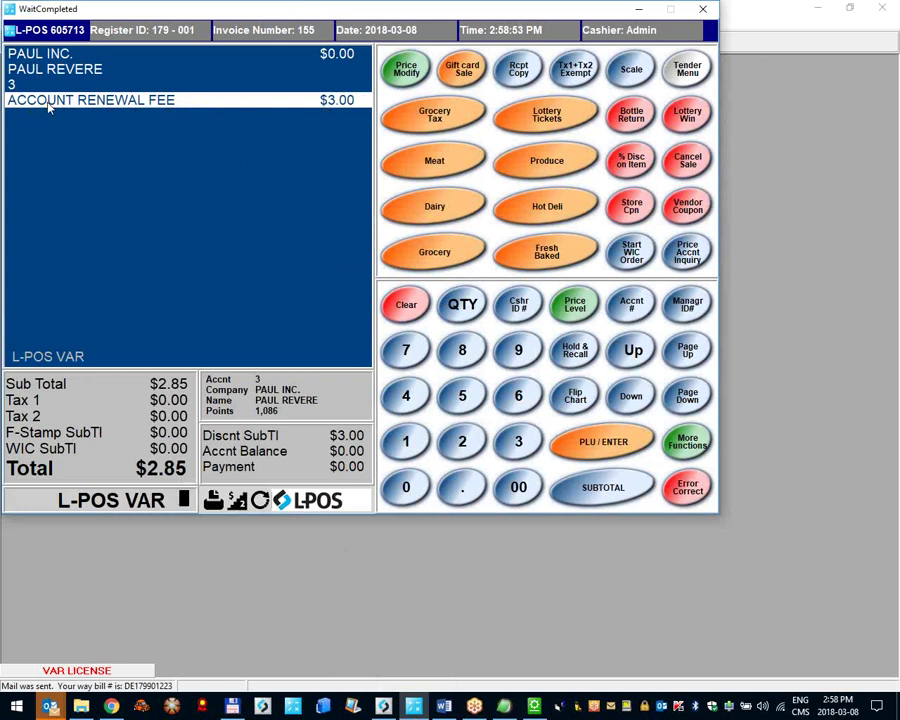
left_click(241, 118)
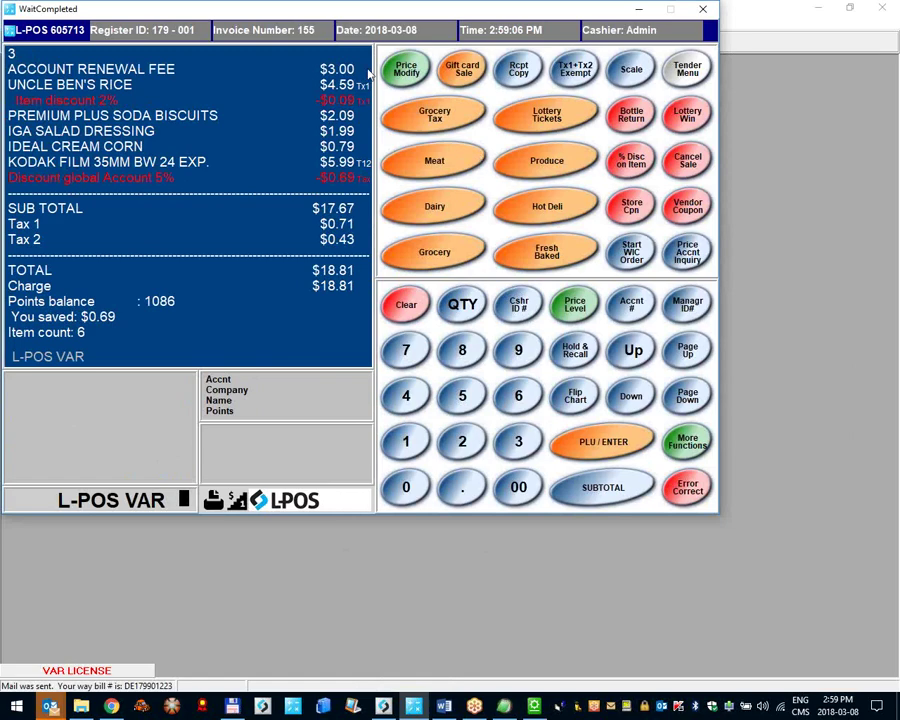
Step: Reopen the Account page of the L-POS System settings
left_click(78, 28)
left_click(118, 100)
left_click(481, 162)
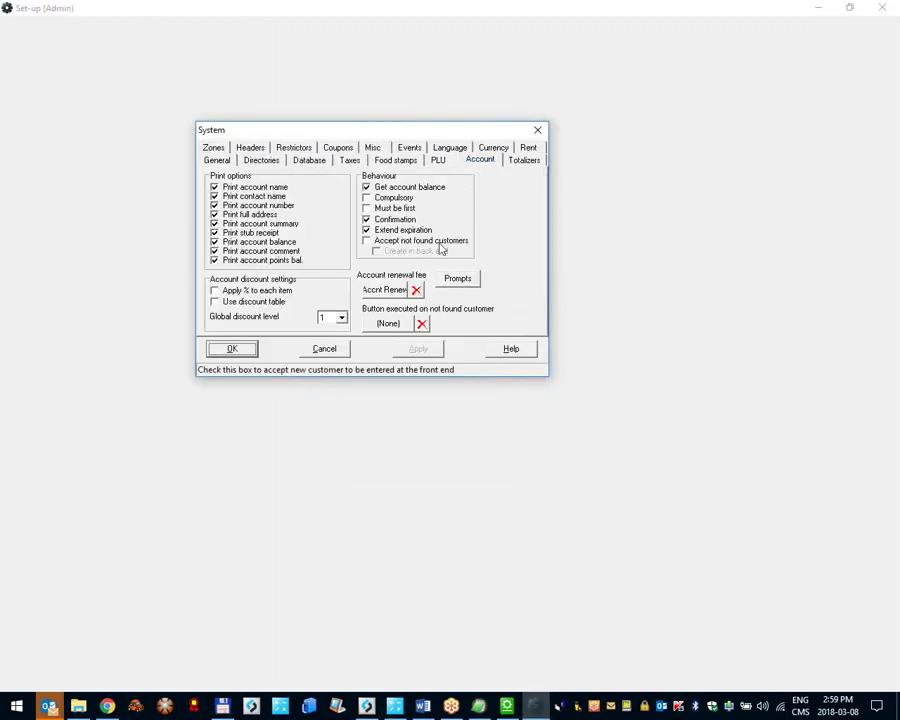
Step: Close the System settings and customer record window, then show L-BOSS's module list
left_click(530, 133)
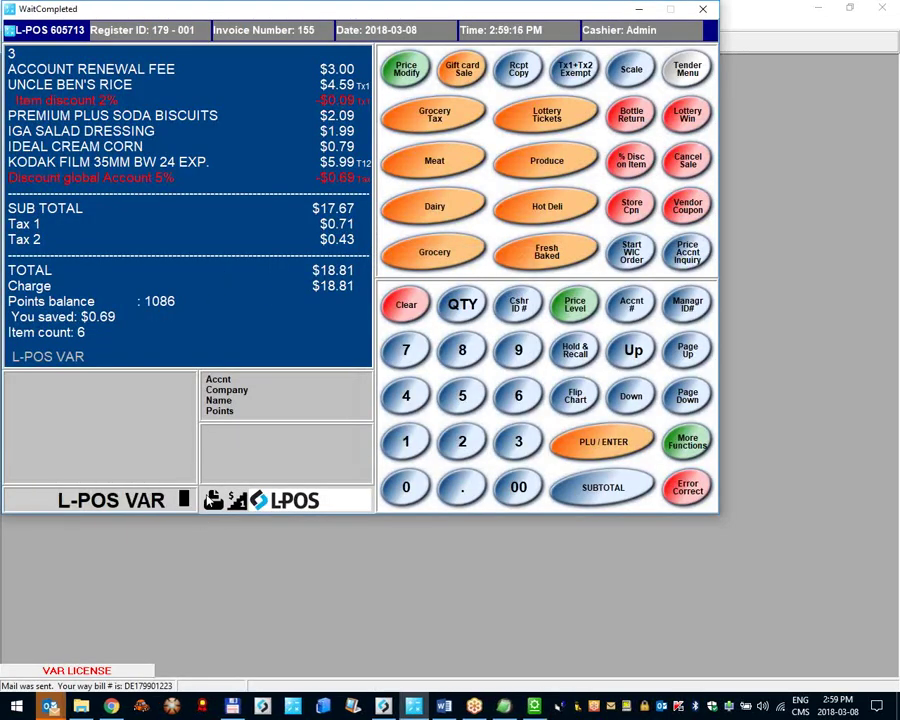
left_click(60, 32)
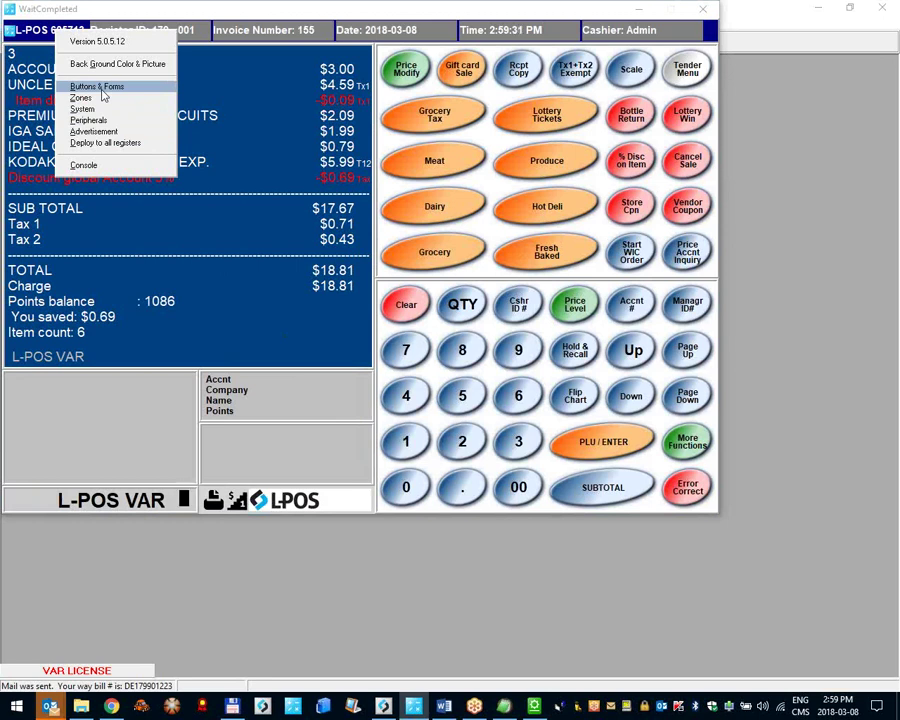
left_click(399, 588)
left_click(882, 8)
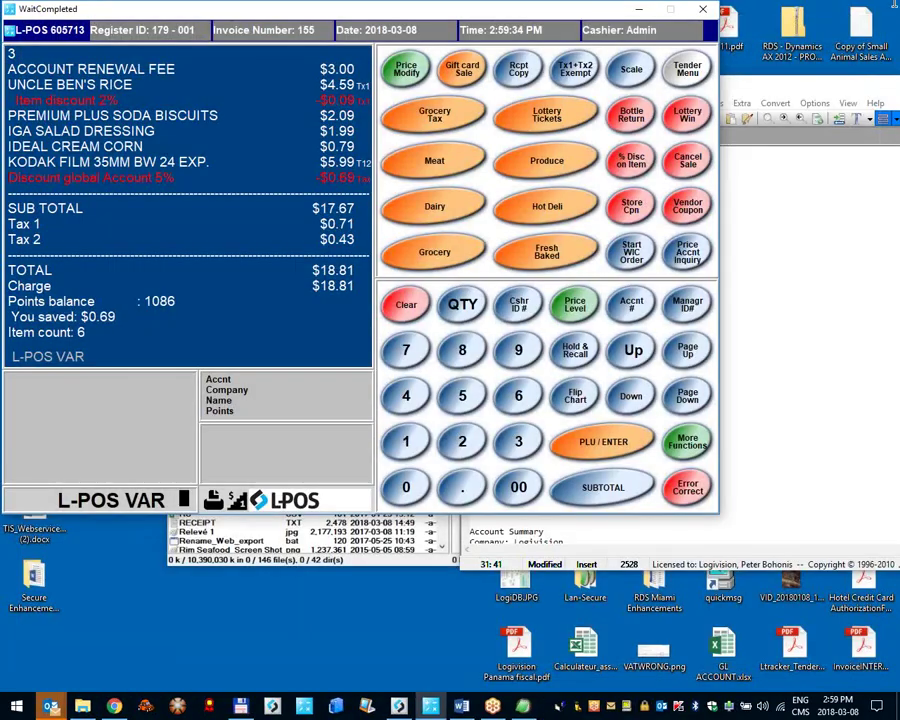
left_click(285, 499)
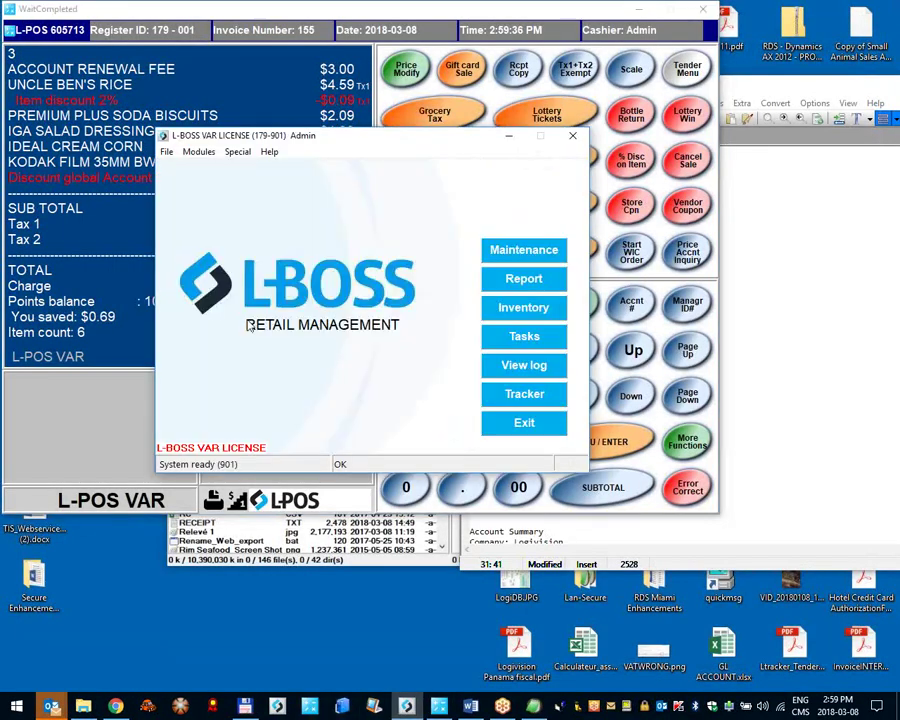
left_click(198, 152)
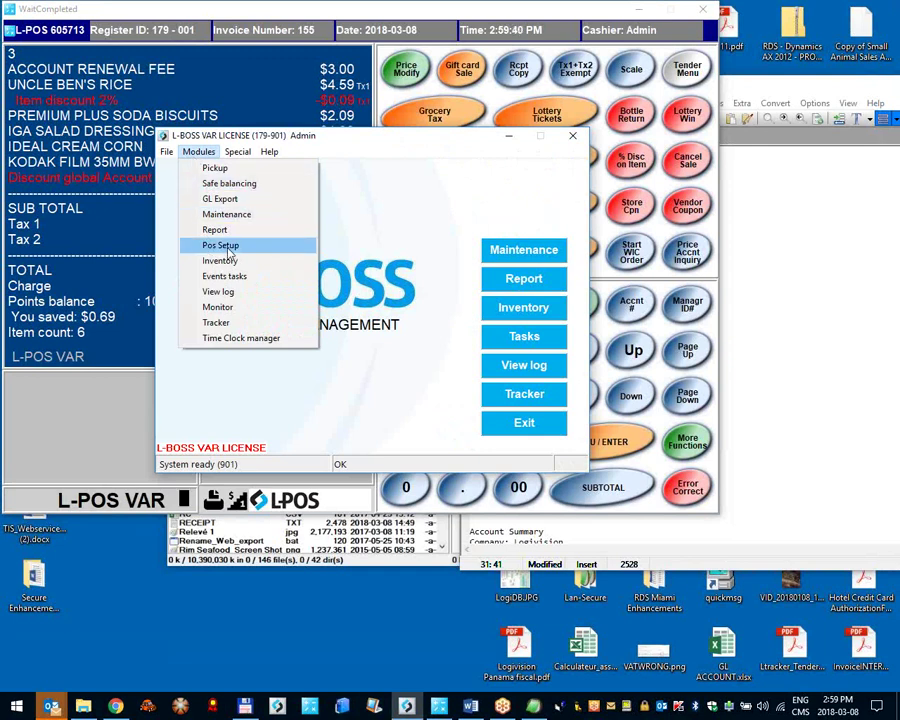
Step: Launch Pos Setup System settings for store 179 terminal 001, view the Account tab, and return
left_click(222, 245)
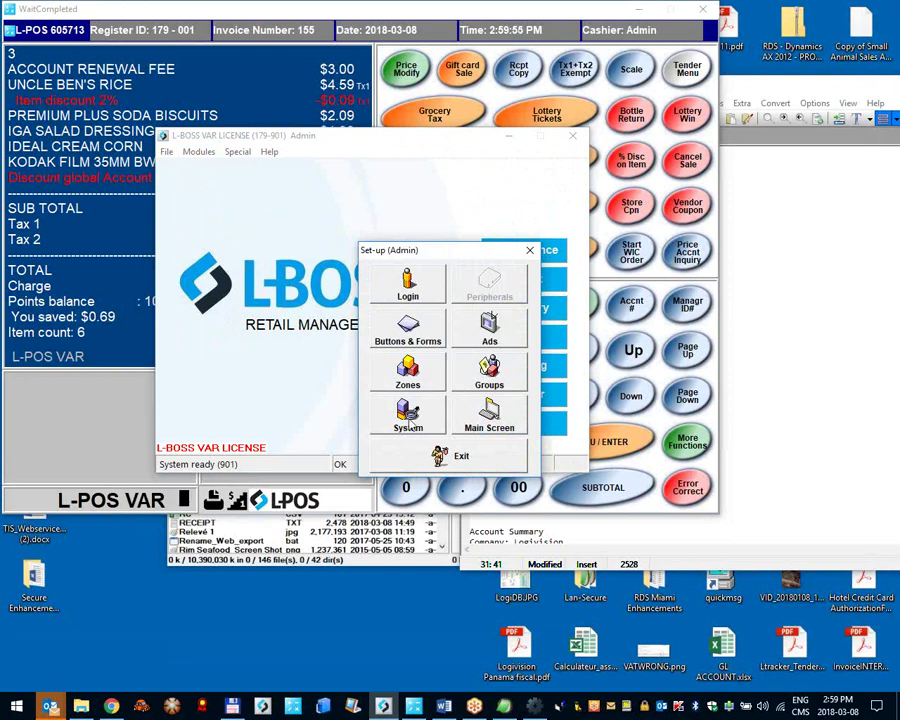
left_click(419, 425)
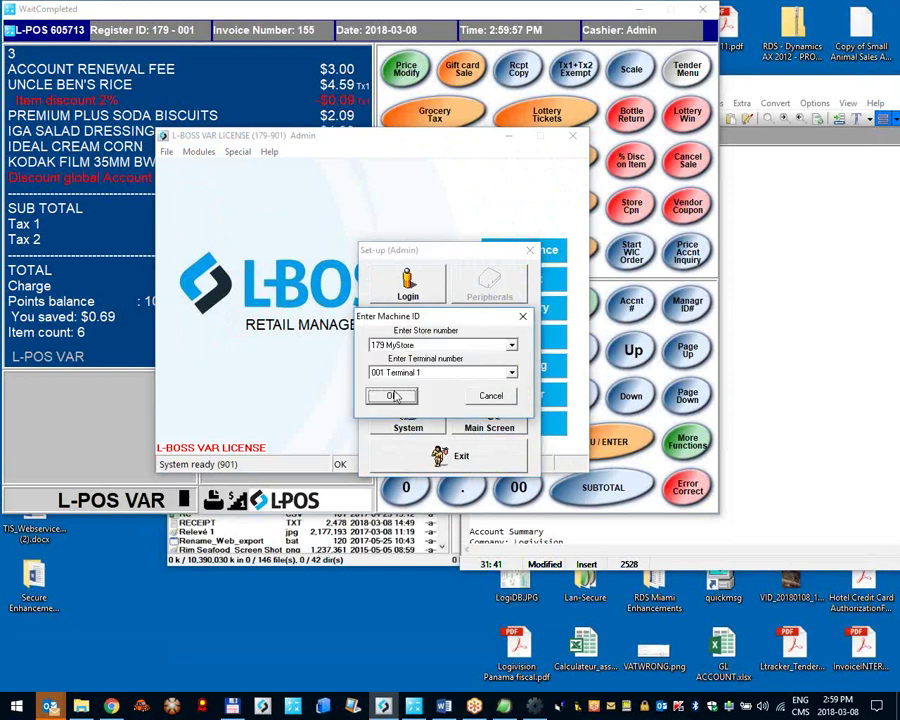
left_click(395, 396)
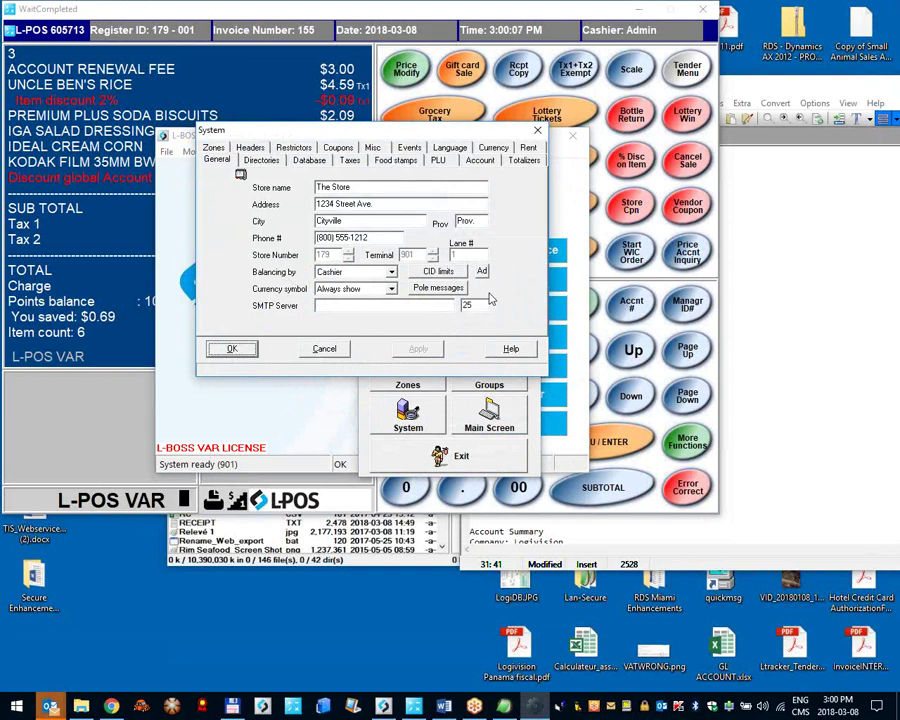
left_click(486, 163)
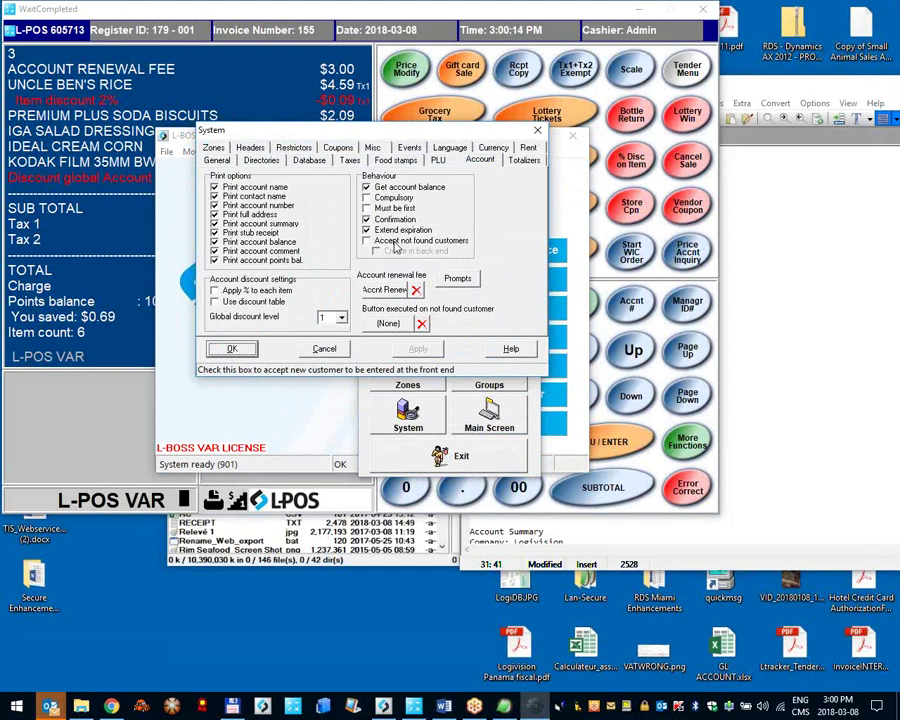
left_click(163, 245)
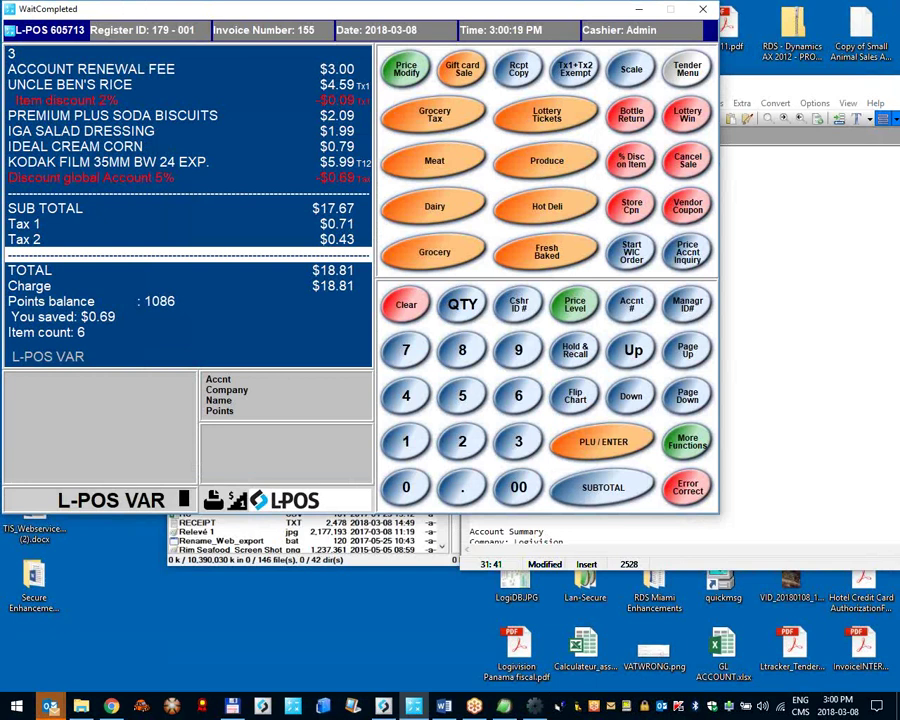
Step: Look up account 555 and dismiss the 'Account not found' message
type("555")
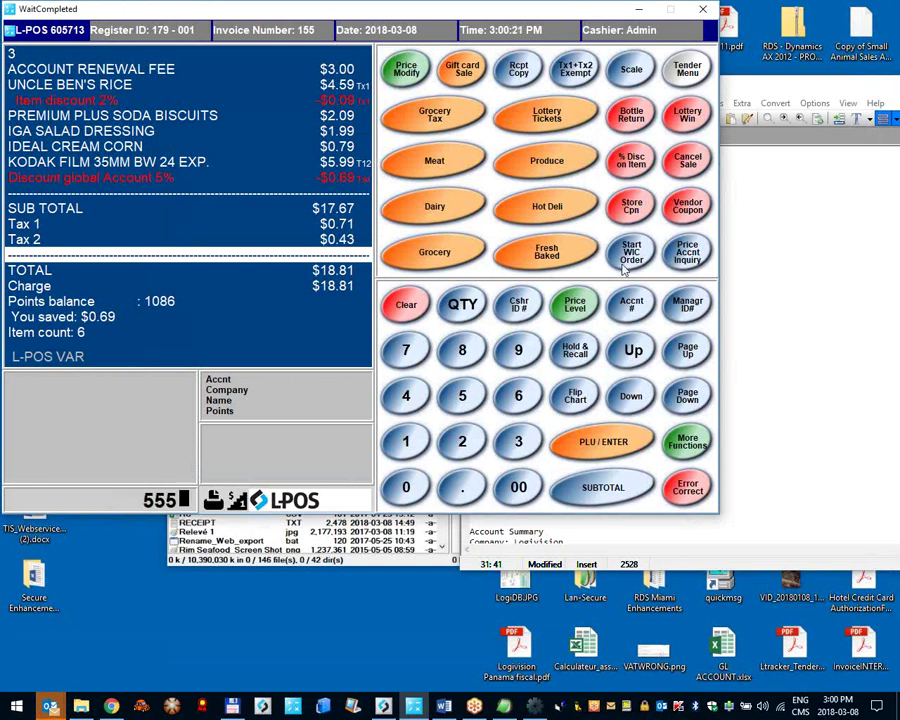
left_click(628, 306)
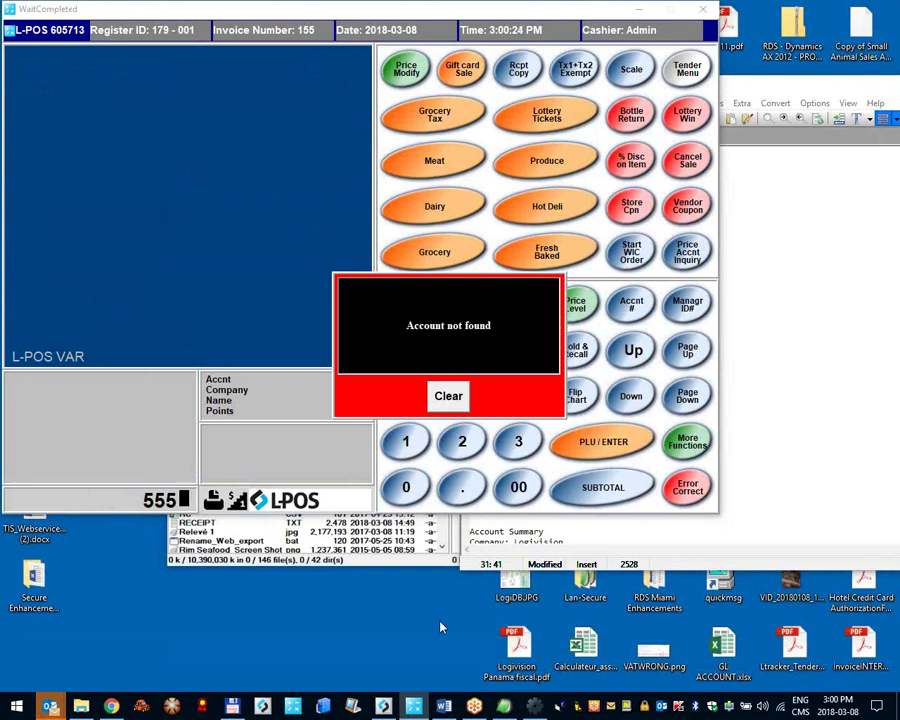
left_click(448, 396)
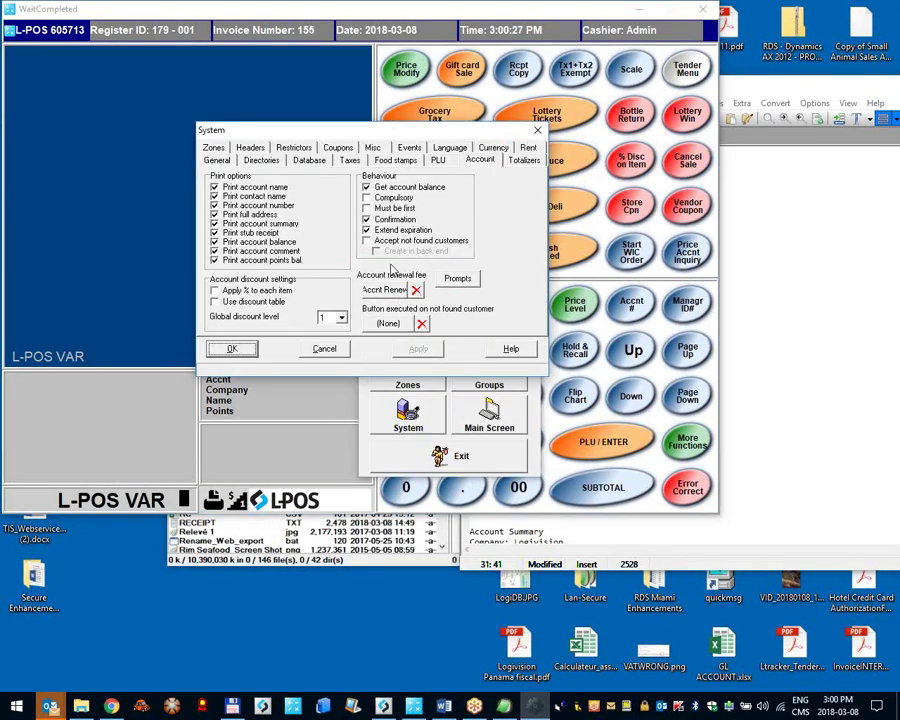
Step: Accept unknown customers, create them in the back end, and drop language, remark, city, address and contact prompts
left_click(382, 243)
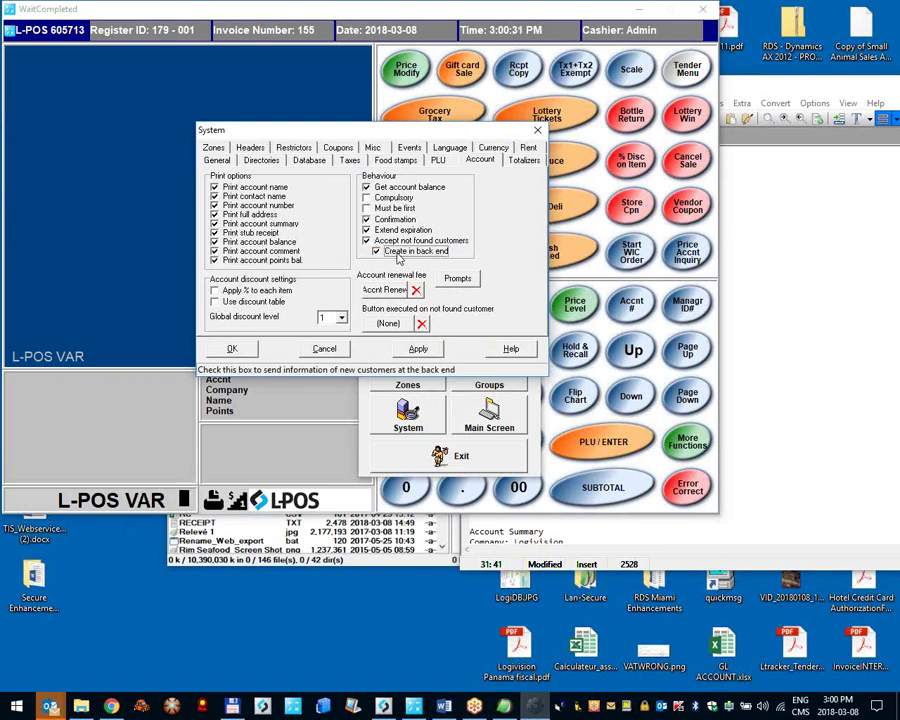
left_click(377, 252)
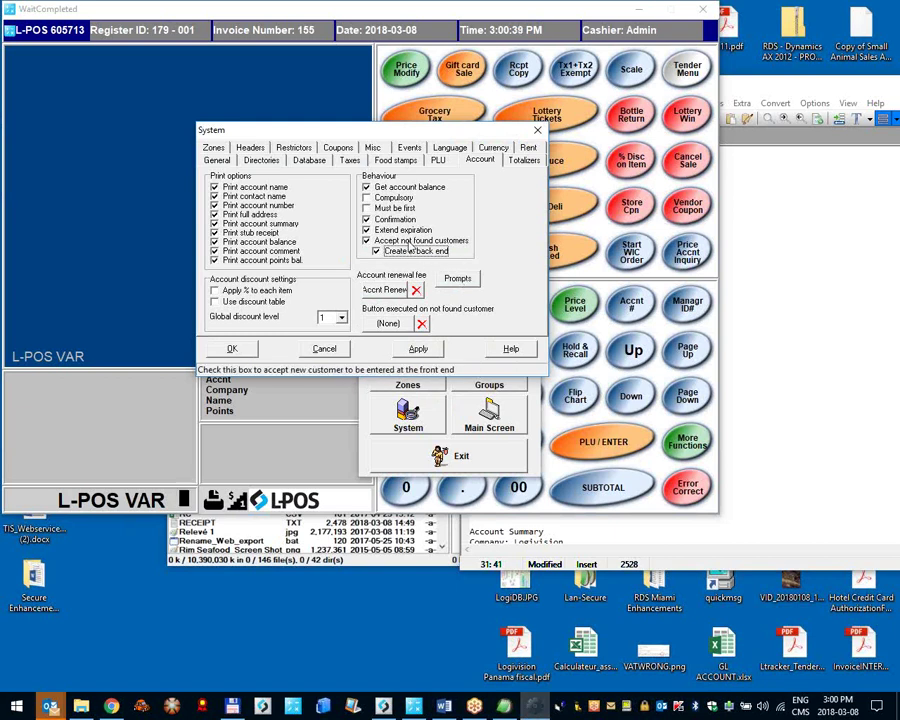
left_click(458, 280)
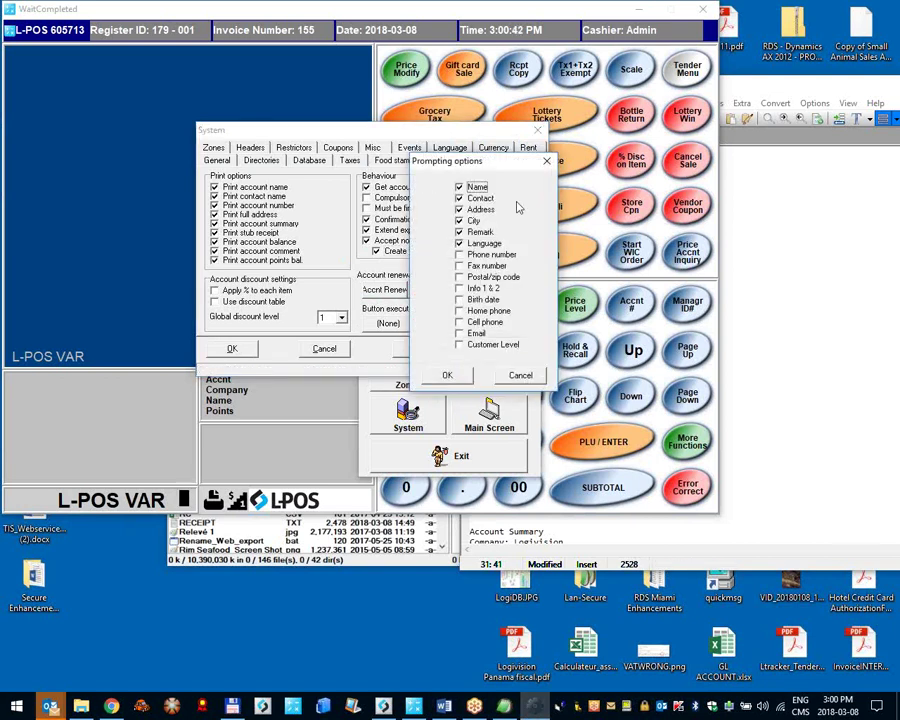
left_click(460, 243)
left_click(459, 221)
left_click(459, 209)
left_click(459, 198)
left_click(459, 232)
Step: Add phone number and email prompts, save the System settings, and exit set-up
left_click(460, 255)
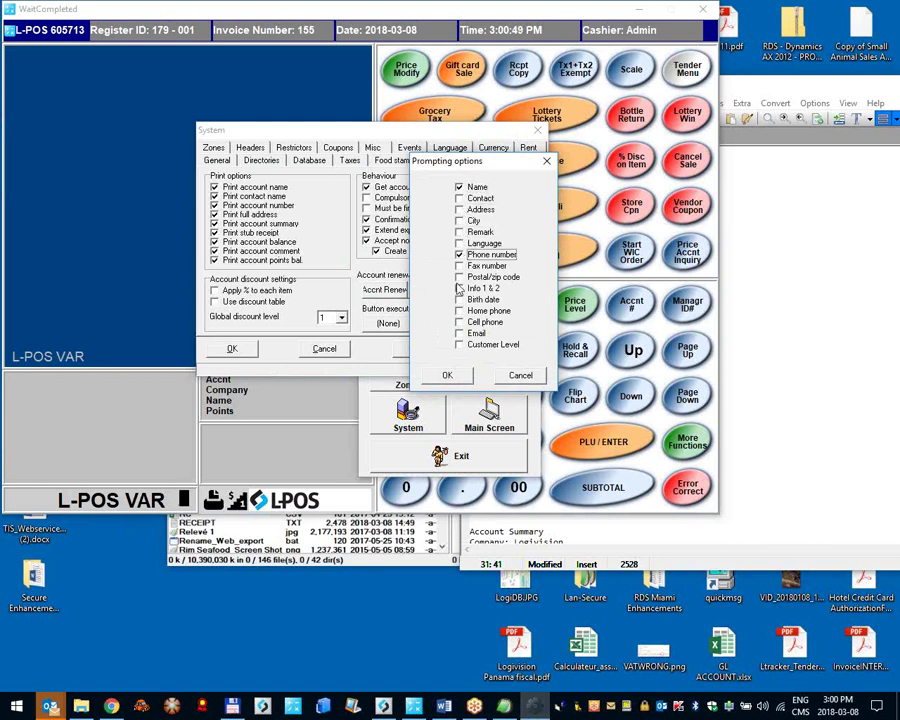
left_click(462, 338)
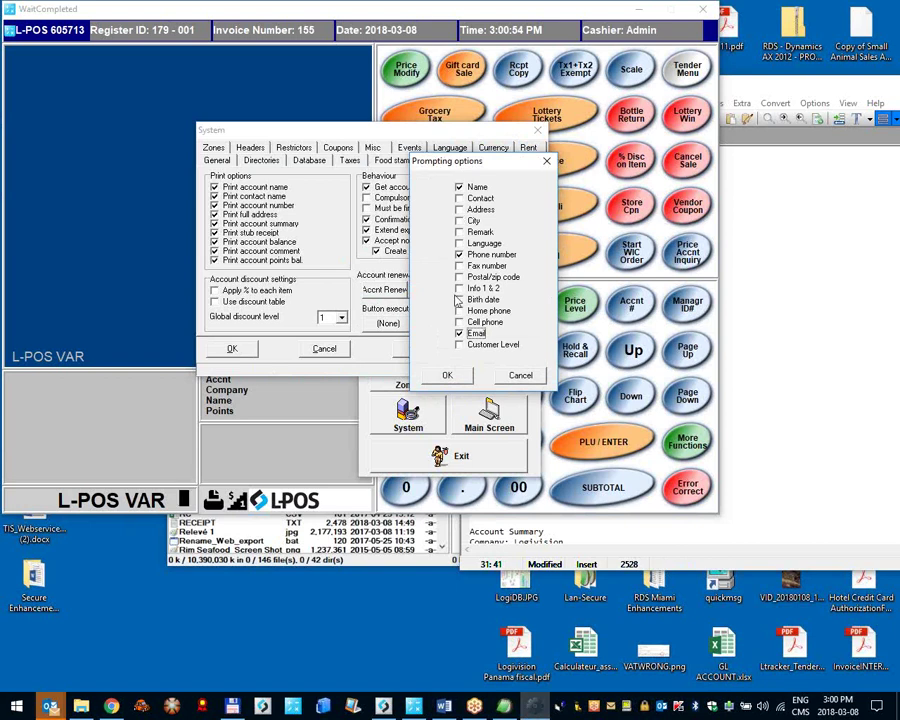
left_click(447, 375)
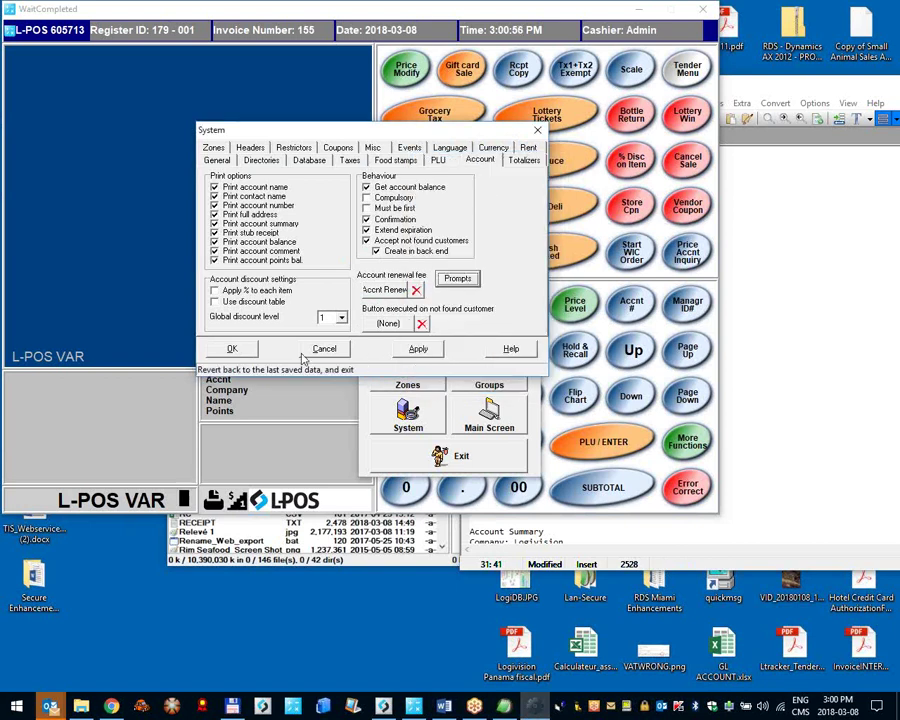
left_click(232, 348)
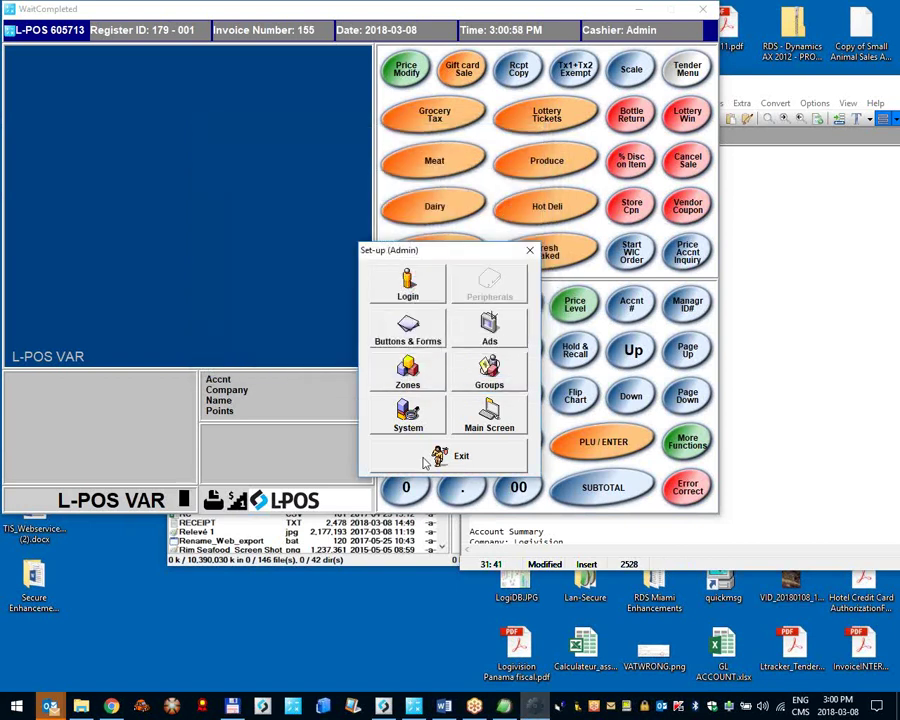
left_click(427, 460)
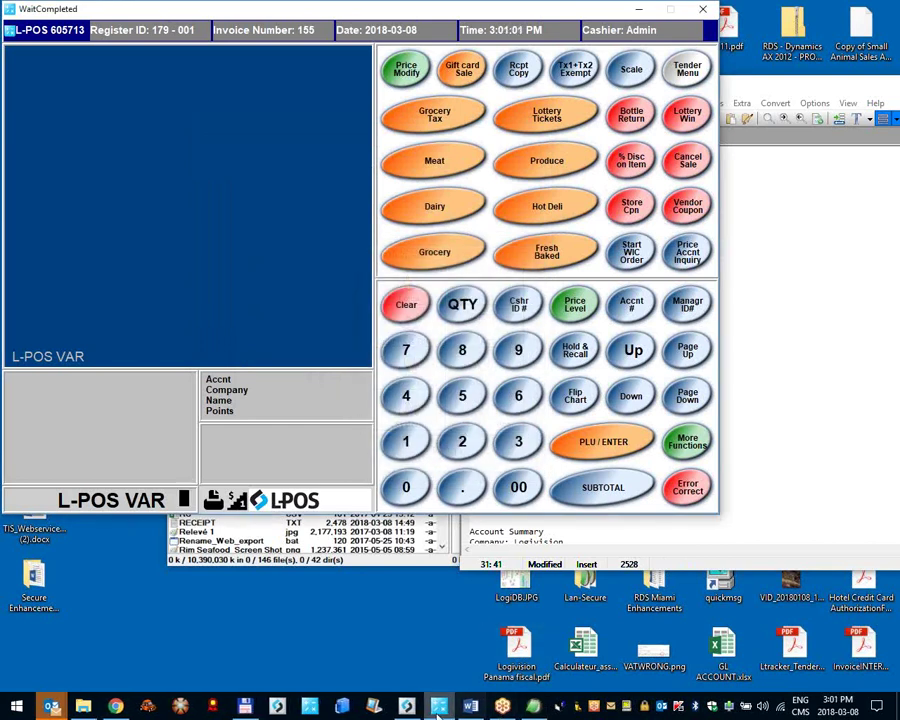
Step: Run the 'Deploy all changes' task from the L-BOSS Task list and confirm it
left_click(524, 337)
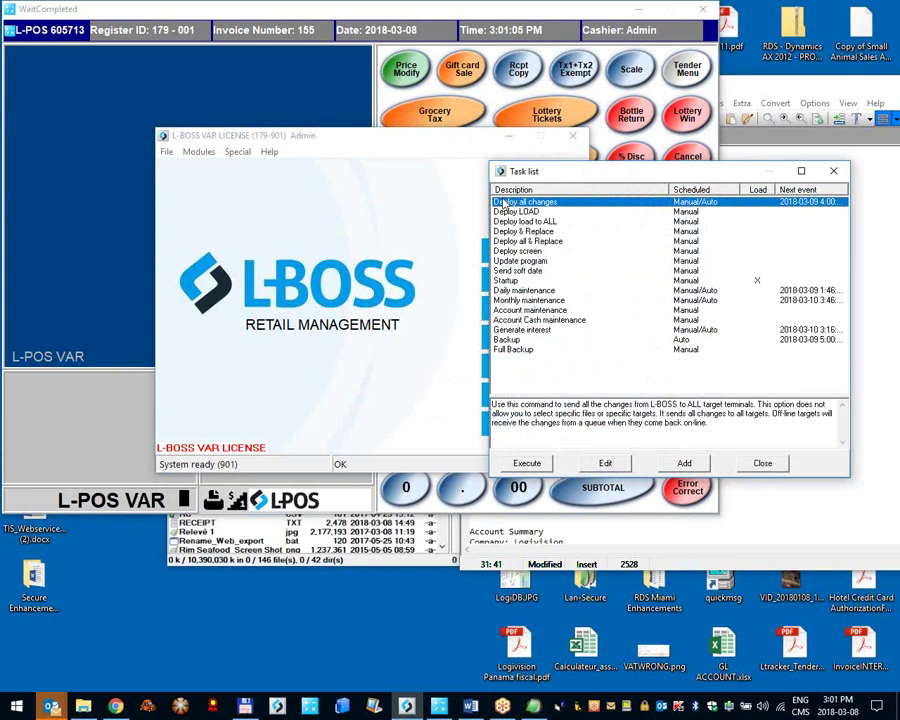
double_click(578, 204)
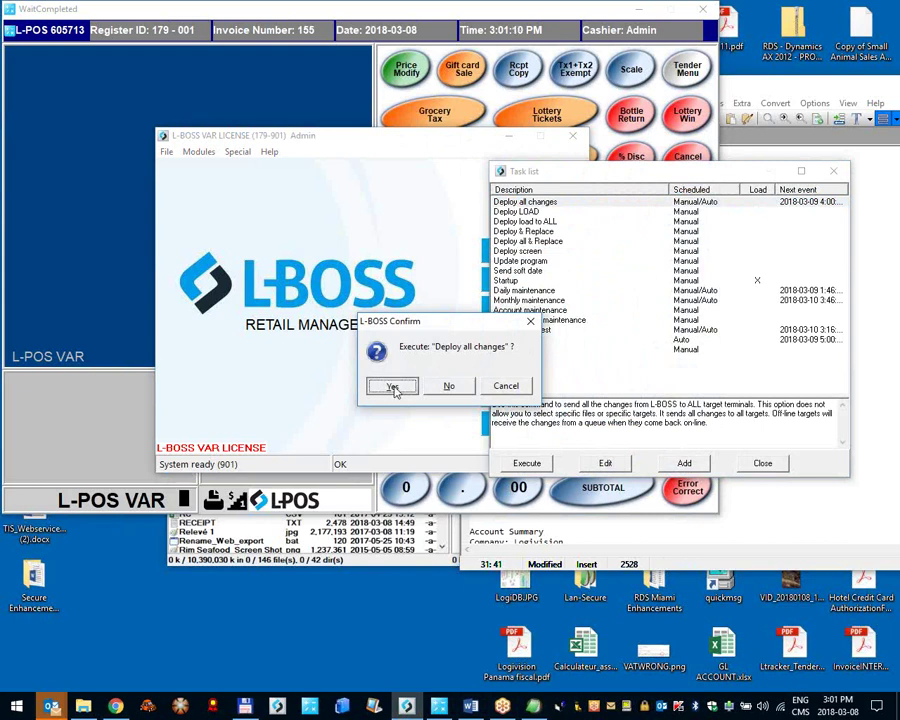
left_click(396, 389)
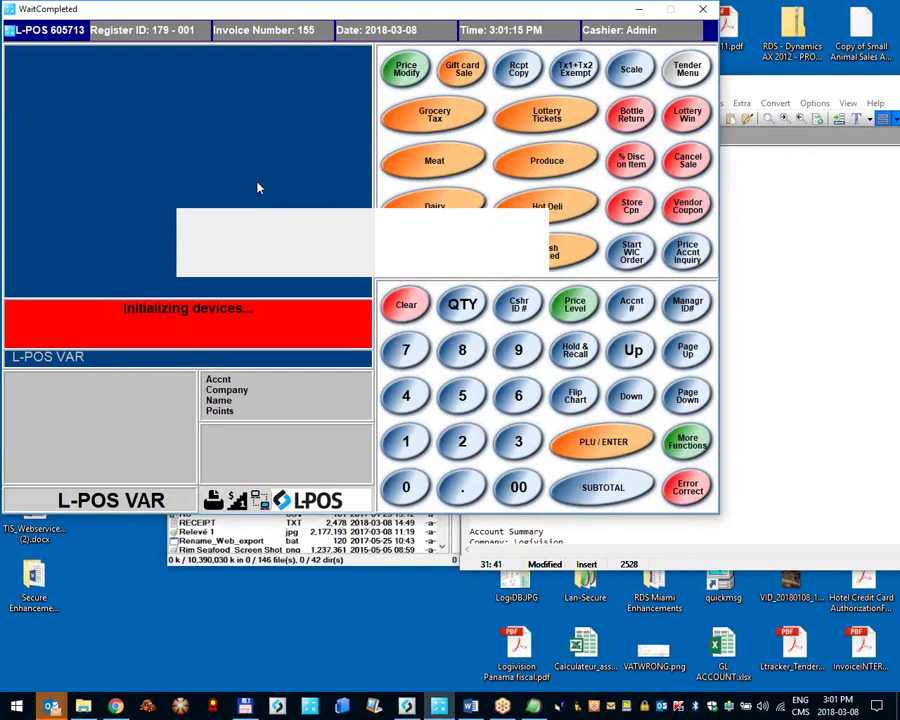
Step: Look up account 555, agree to create it, and enter its company name
left_click(465, 396)
left_click(465, 396)
left_click(465, 396)
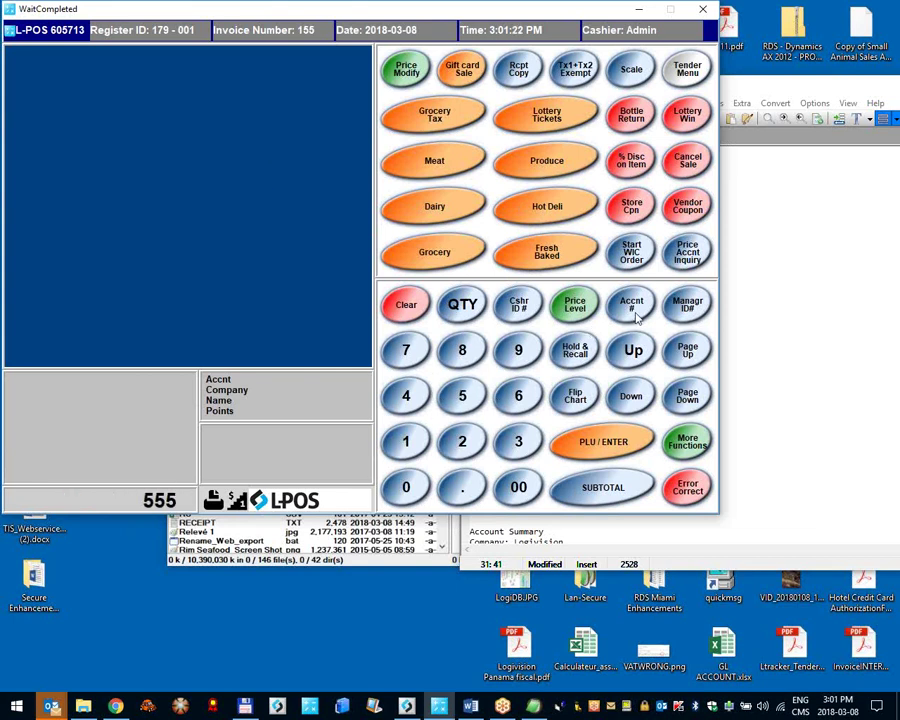
left_click(633, 312)
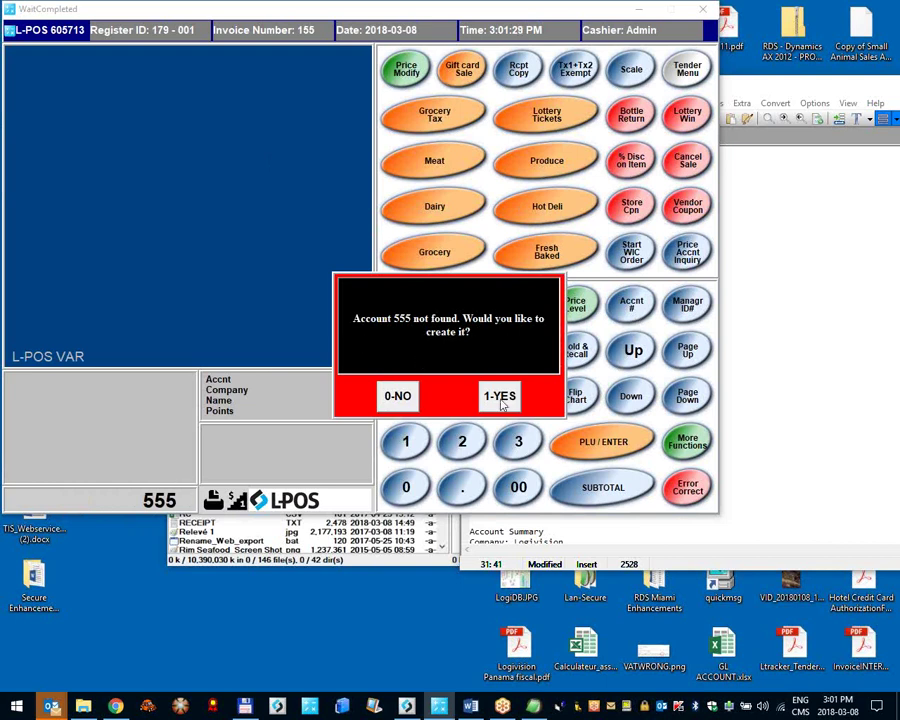
key("1")
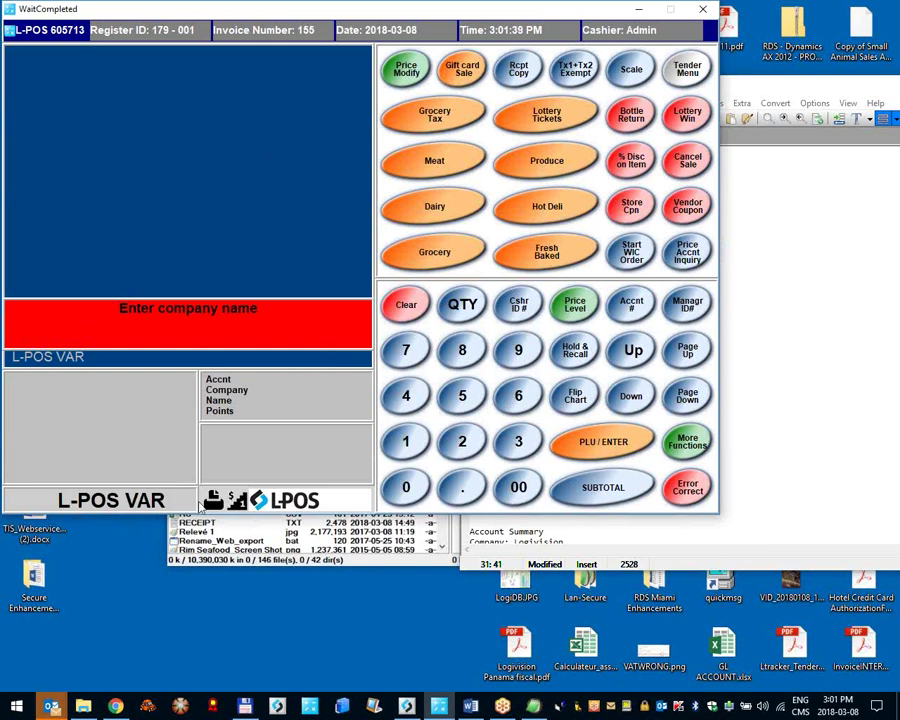
left_click(167, 503)
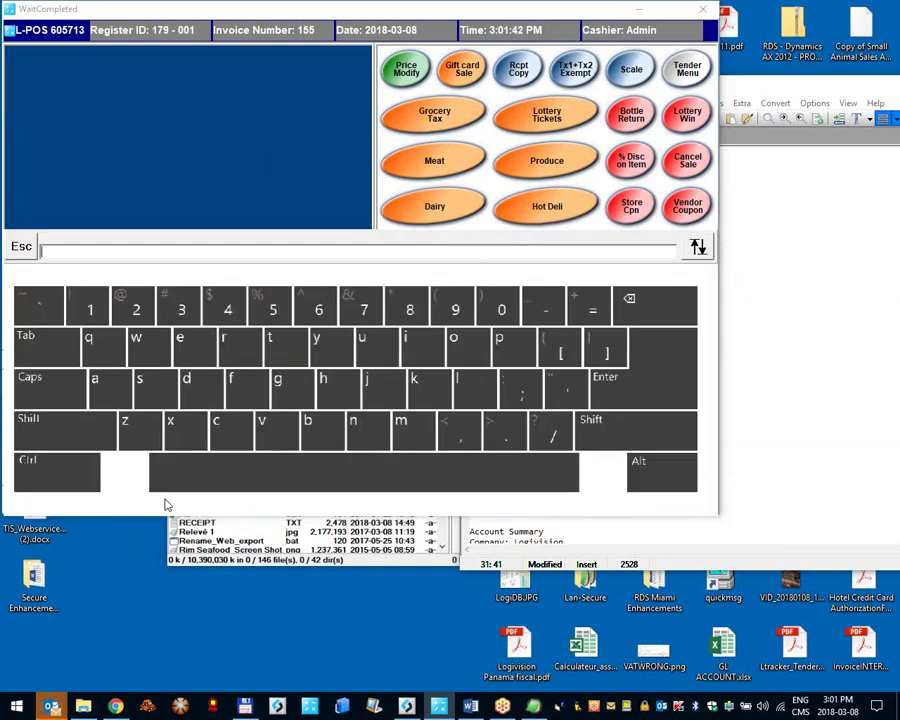
left_click(436, 381)
key("Return")
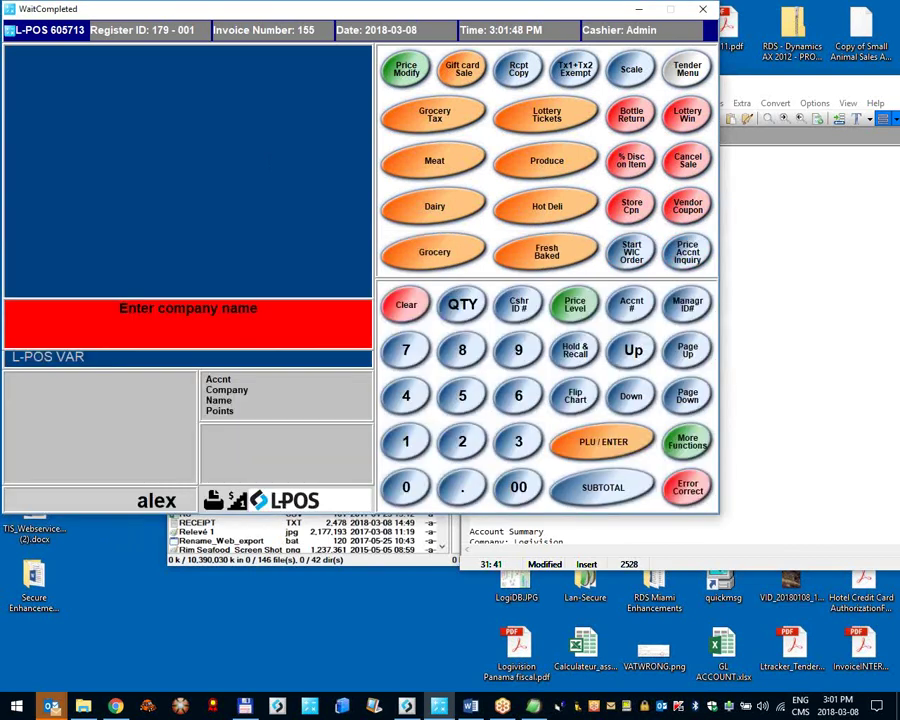
key("Return")
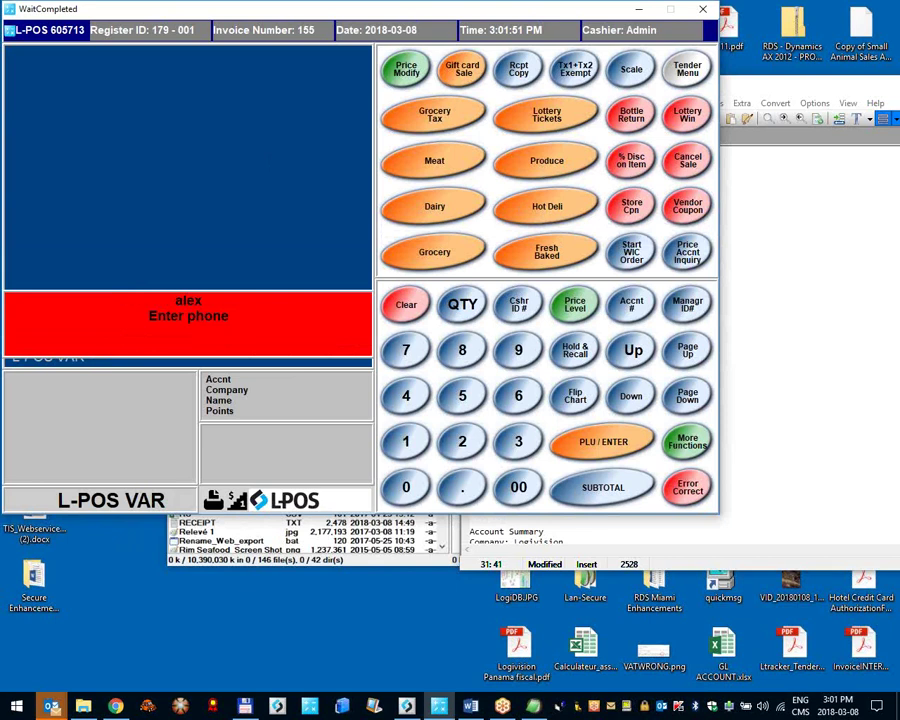
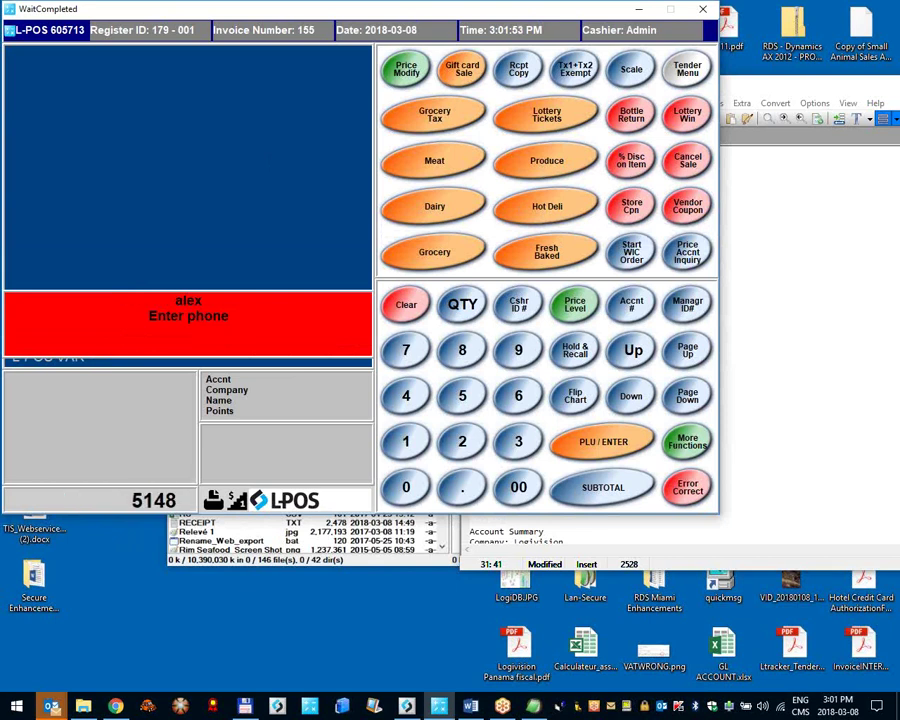
Step: Enter the phone number and e-mail at the prompts, then complete the three-item $5.57 sale
key("Return")
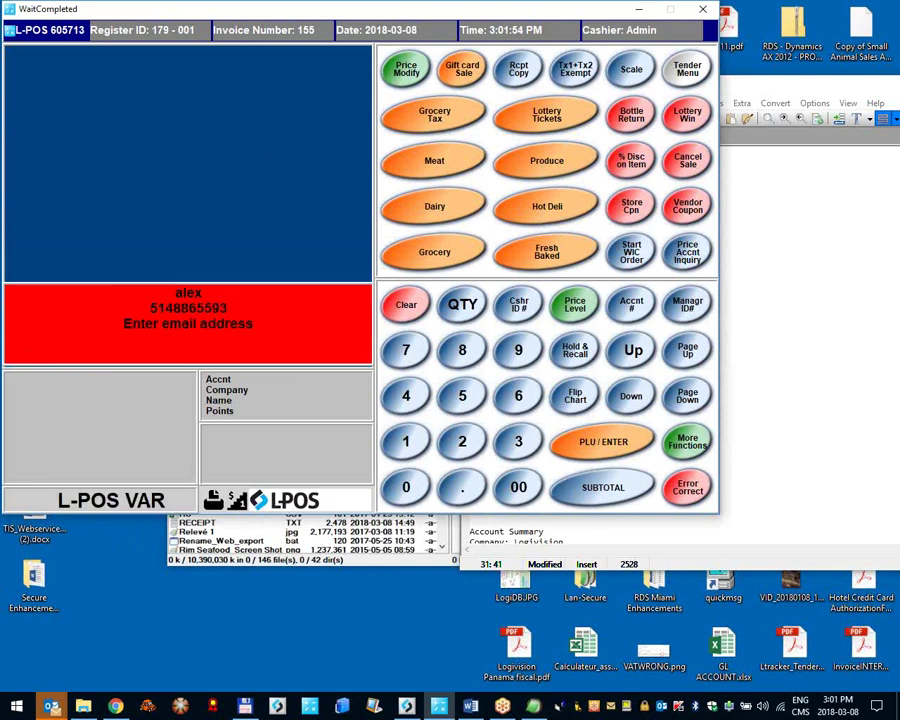
type("ASDASDASD")
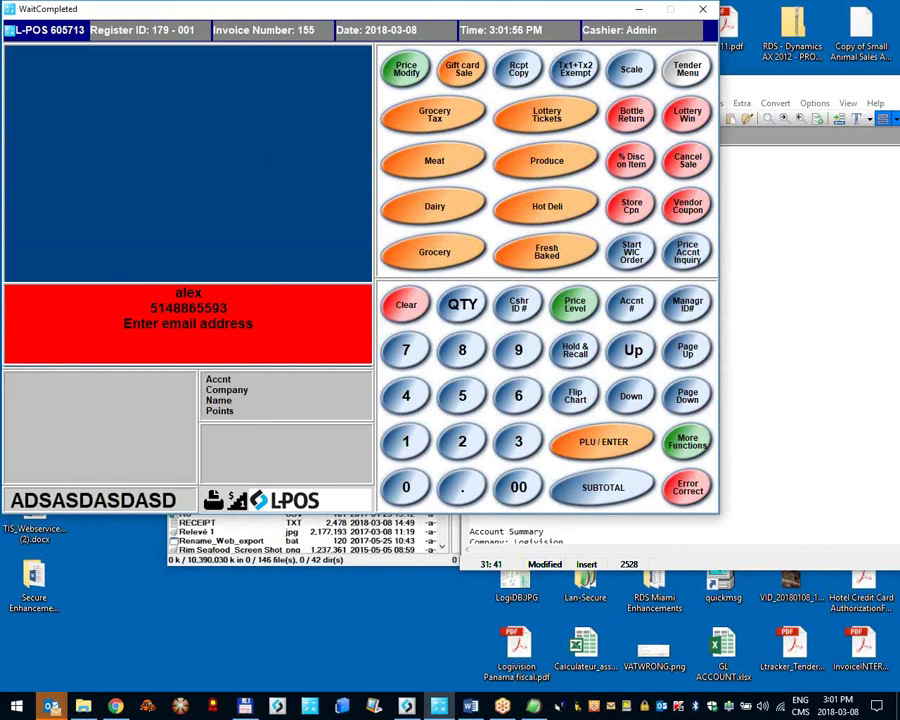
key("Return")
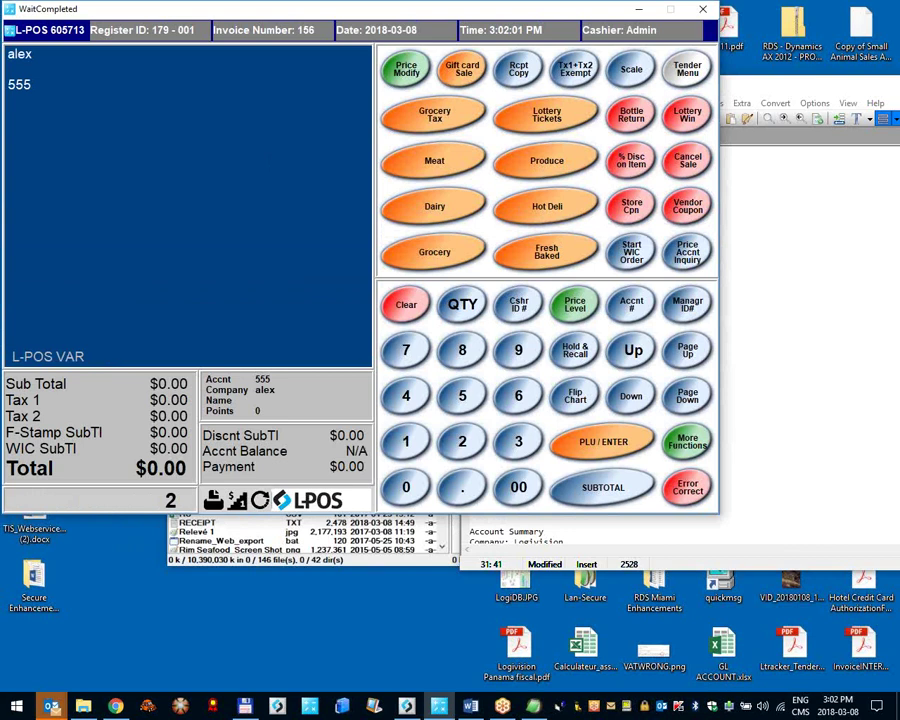
key("Return")
key("Return")
key("Return")
key("Return")
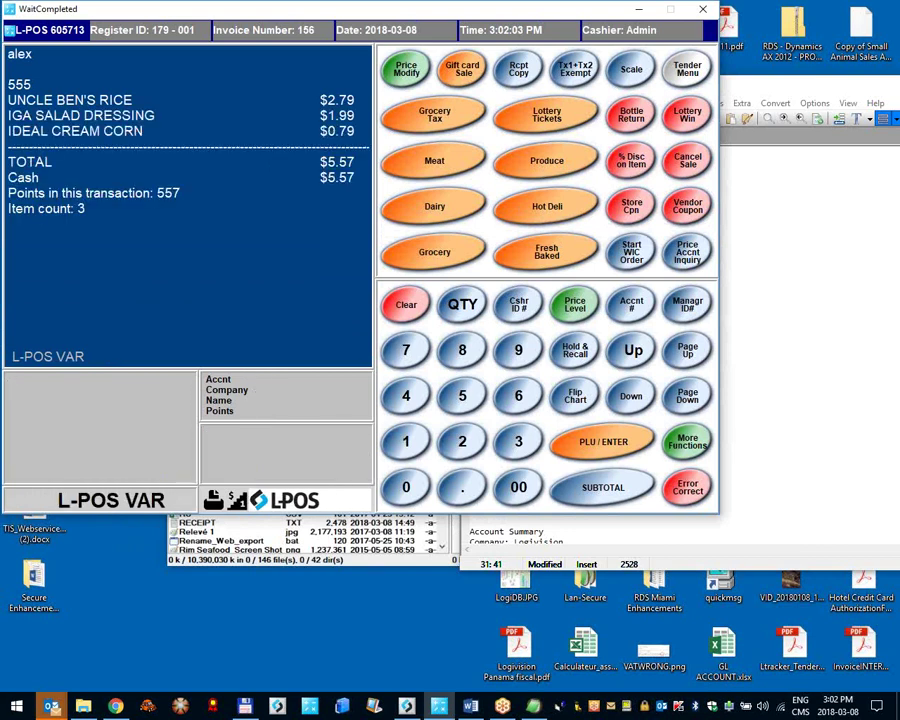
Step: Load customer 555's record in L-BOSS Maintenance
left_click(287, 498)
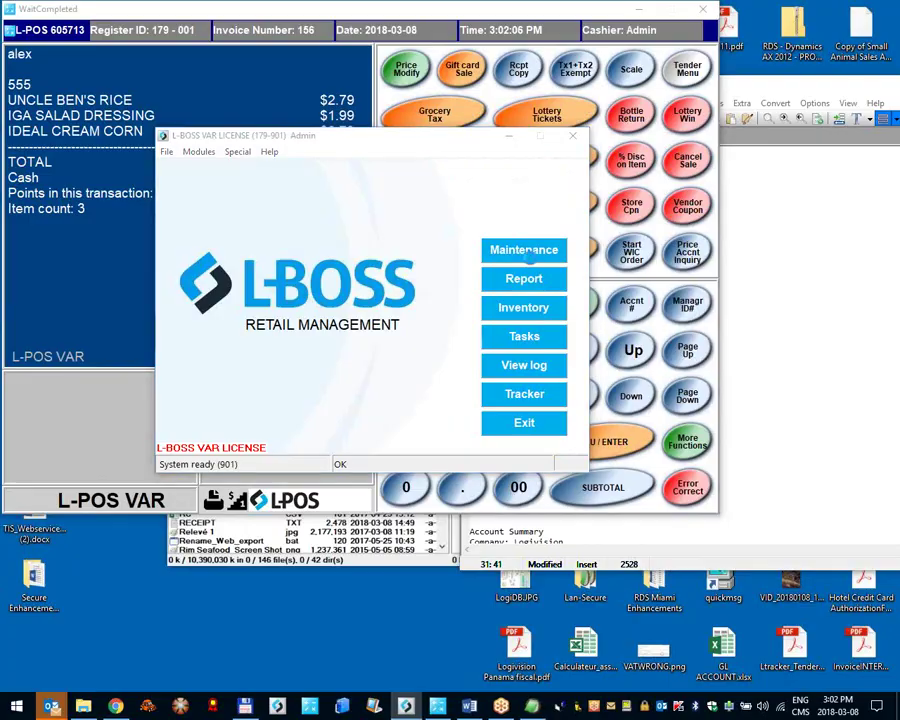
left_click(498, 251)
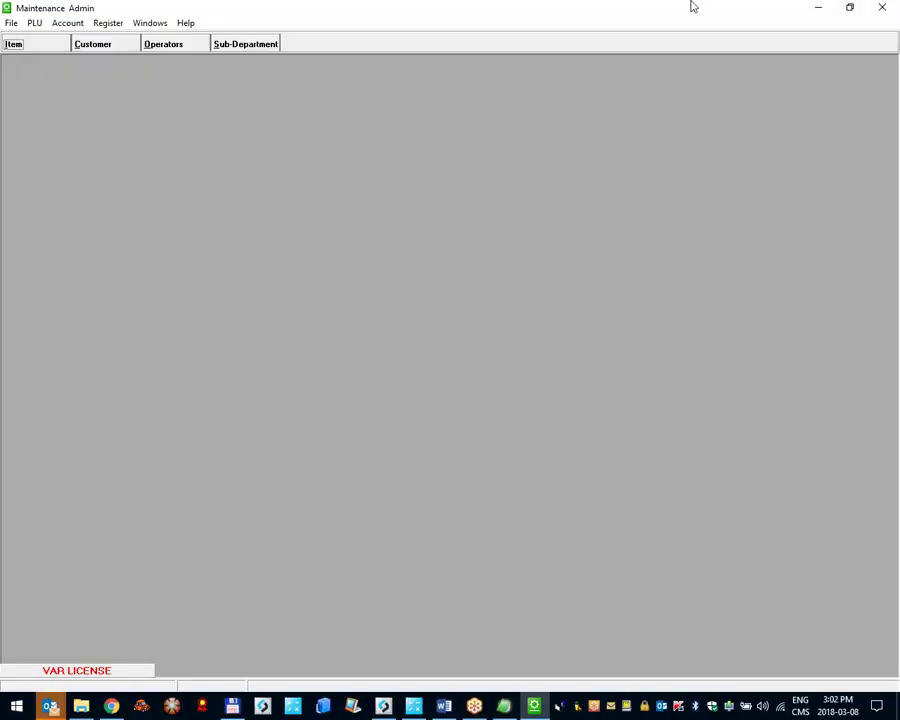
left_click(93, 44)
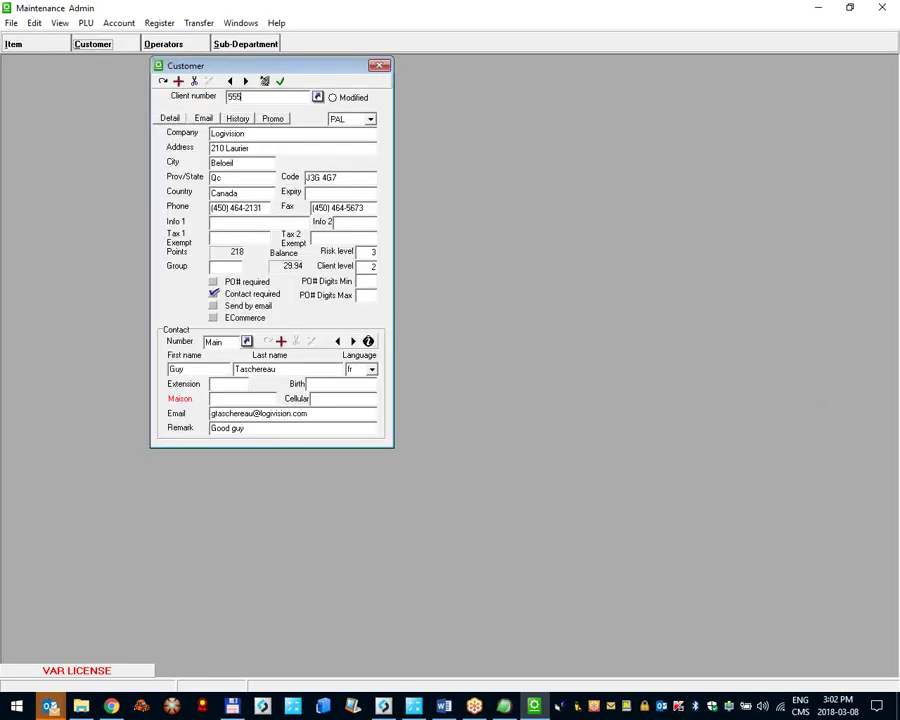
key("Return")
Step: Check the record's company name, phone number and e-mail, then close Maintenance
left_click(236, 137)
double_click(258, 208)
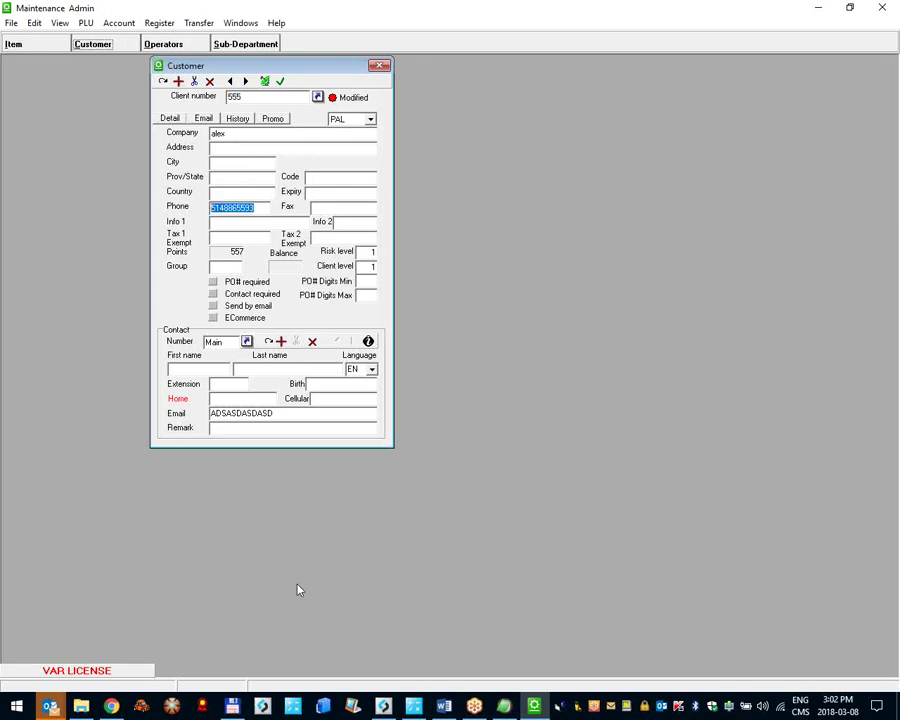
double_click(240, 413)
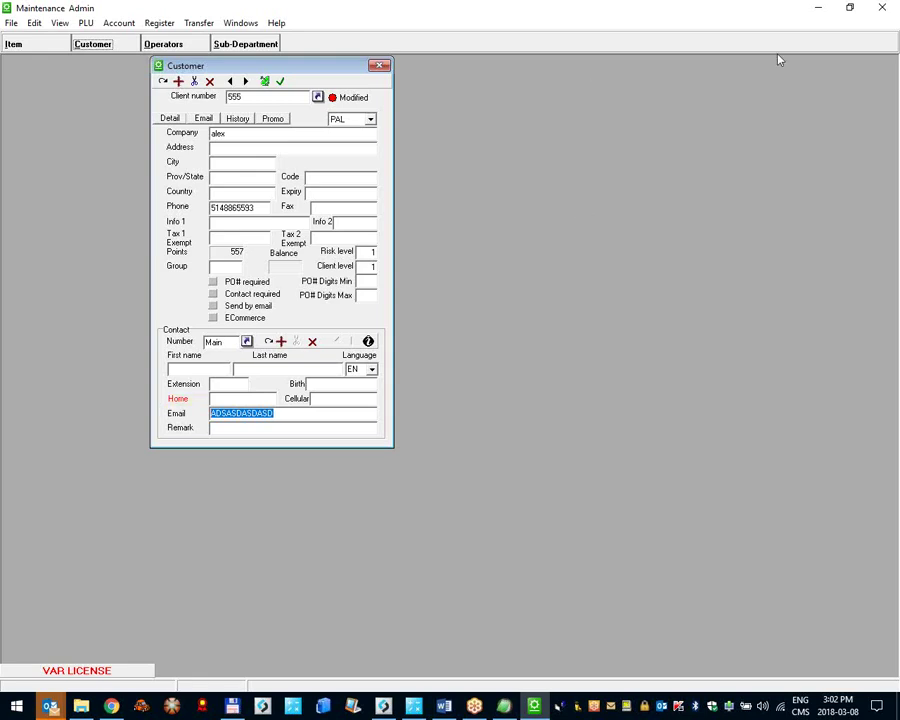
left_click(882, 7)
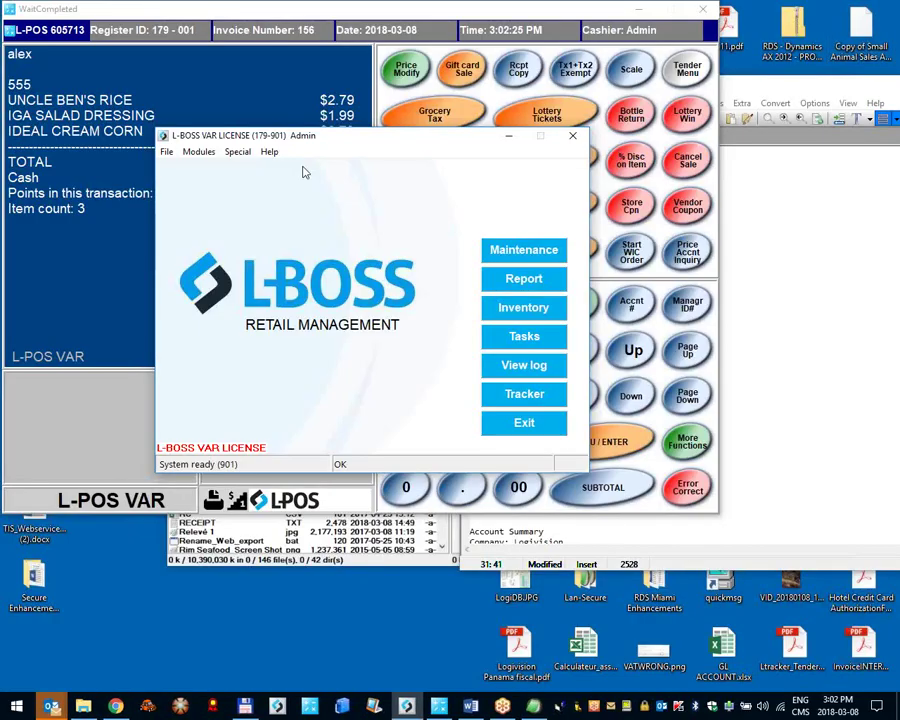
Step: Reopen System settings and review the Account, Totalizers, Zones, then Headers pages
left_click(52, 28)
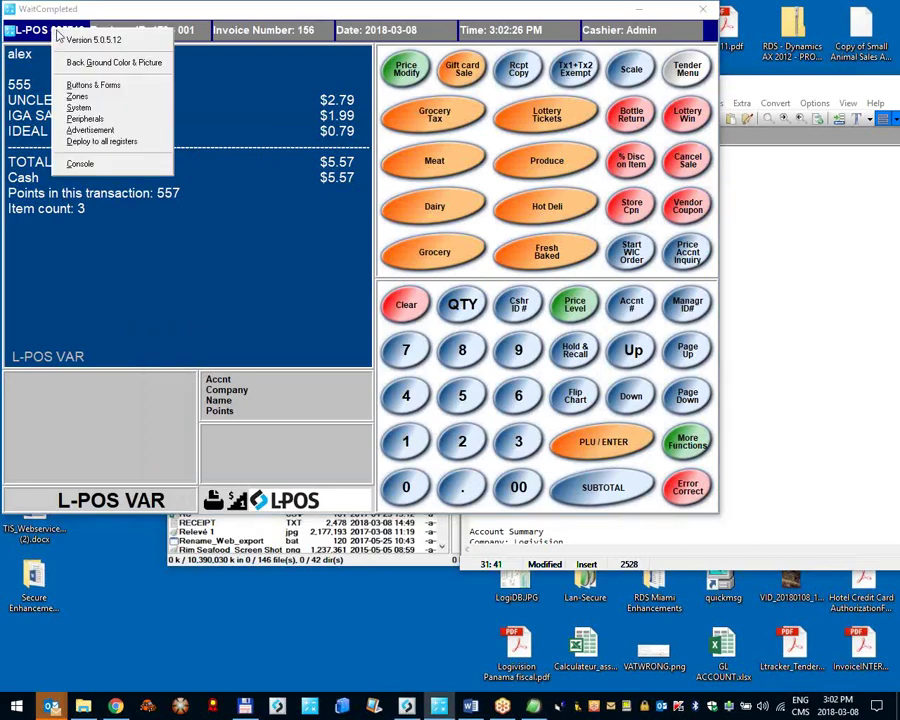
left_click(79, 107)
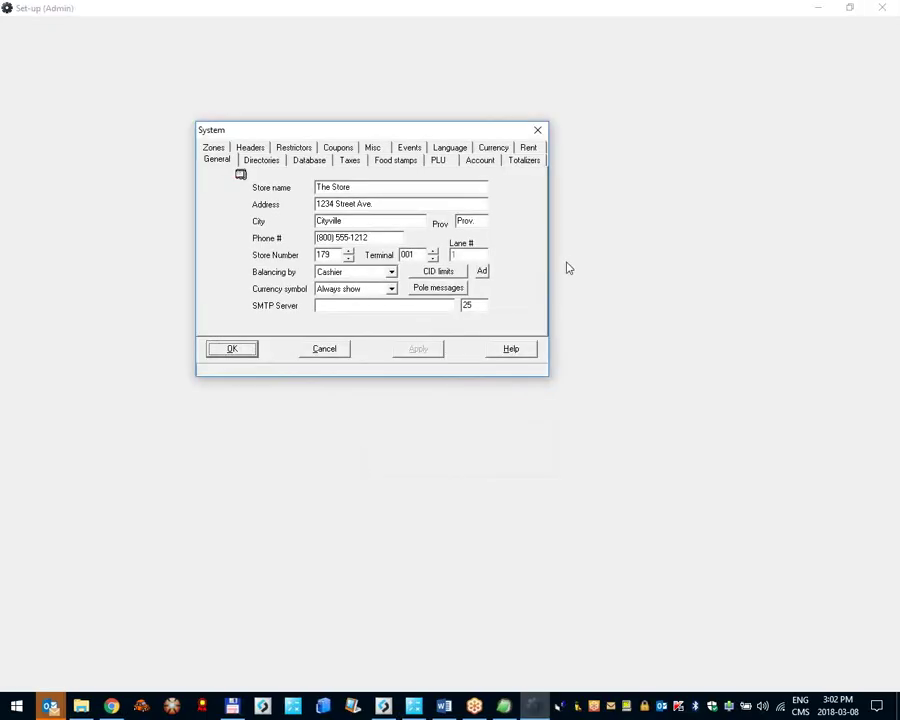
left_click(481, 162)
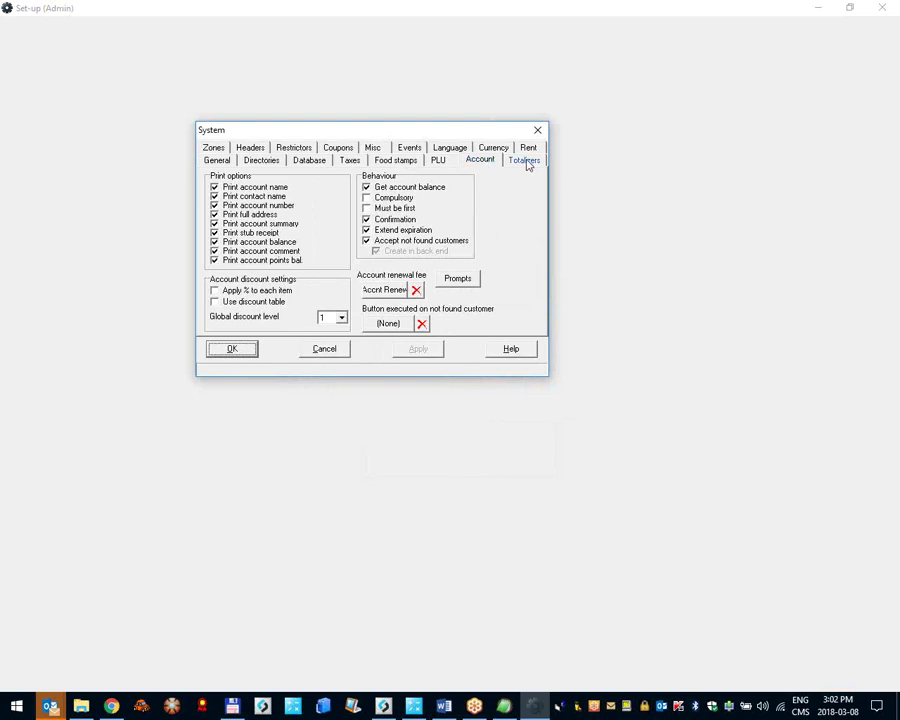
left_click(525, 162)
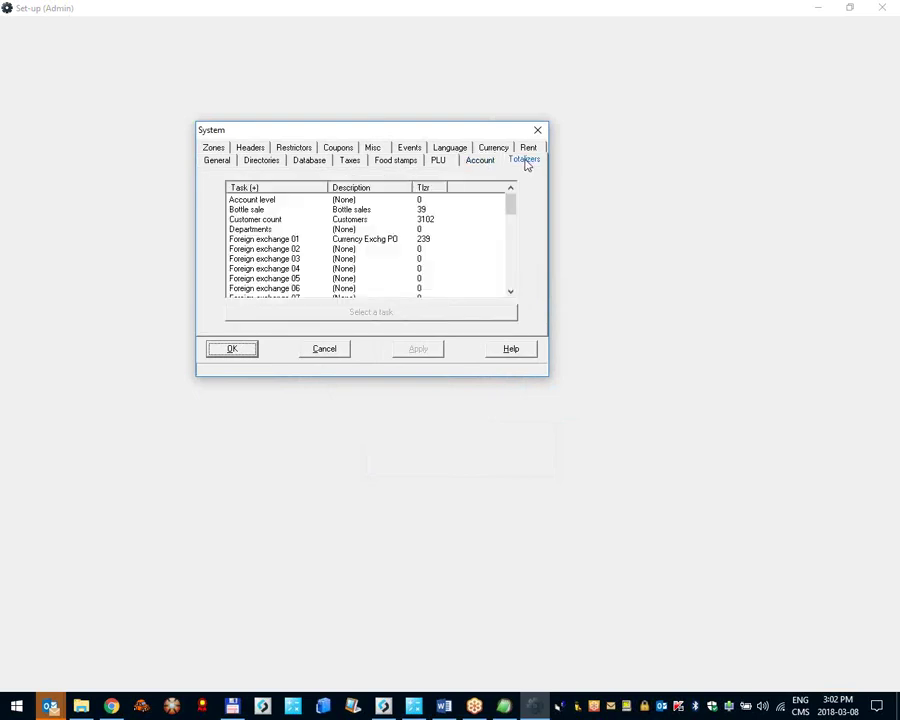
left_click(218, 148)
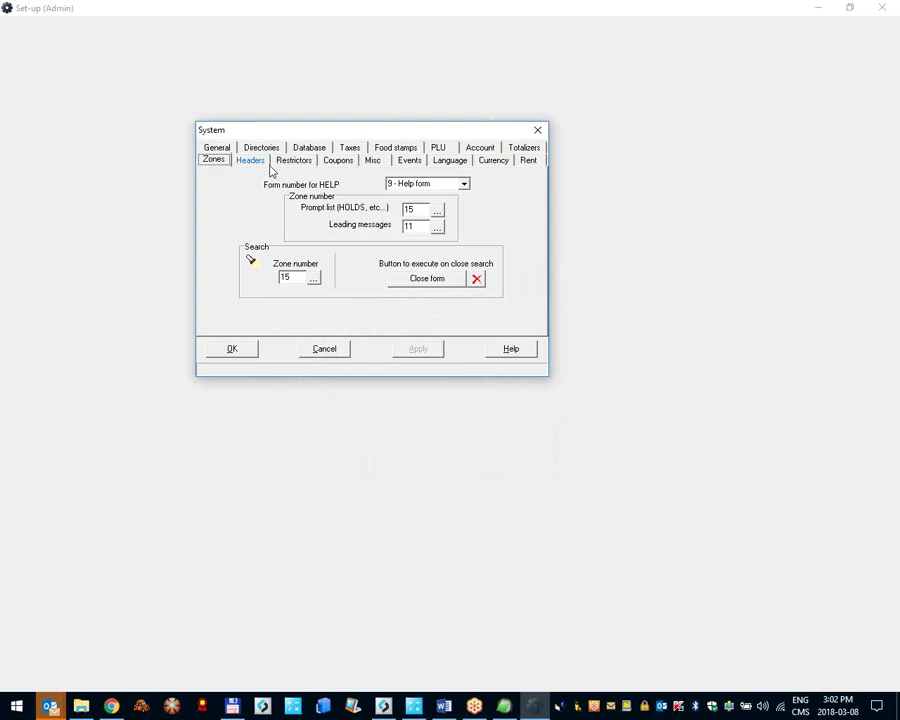
left_click(257, 161)
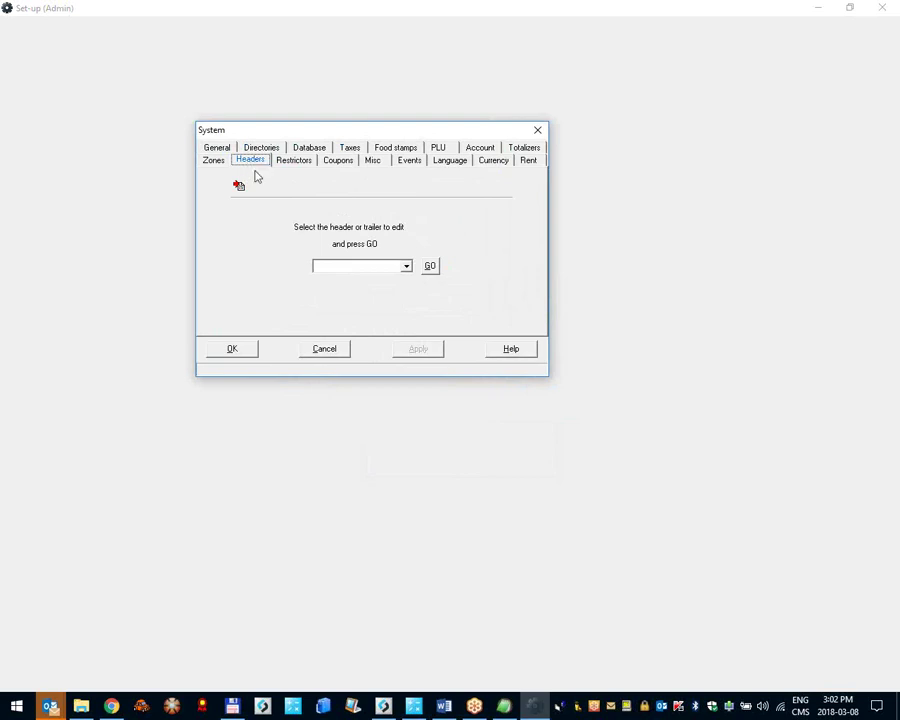
Step: Try opening the Receipt header, dismiss the 'OPOS Printer driver not available' warning, and cancel System
left_click(374, 269)
left_click(376, 267)
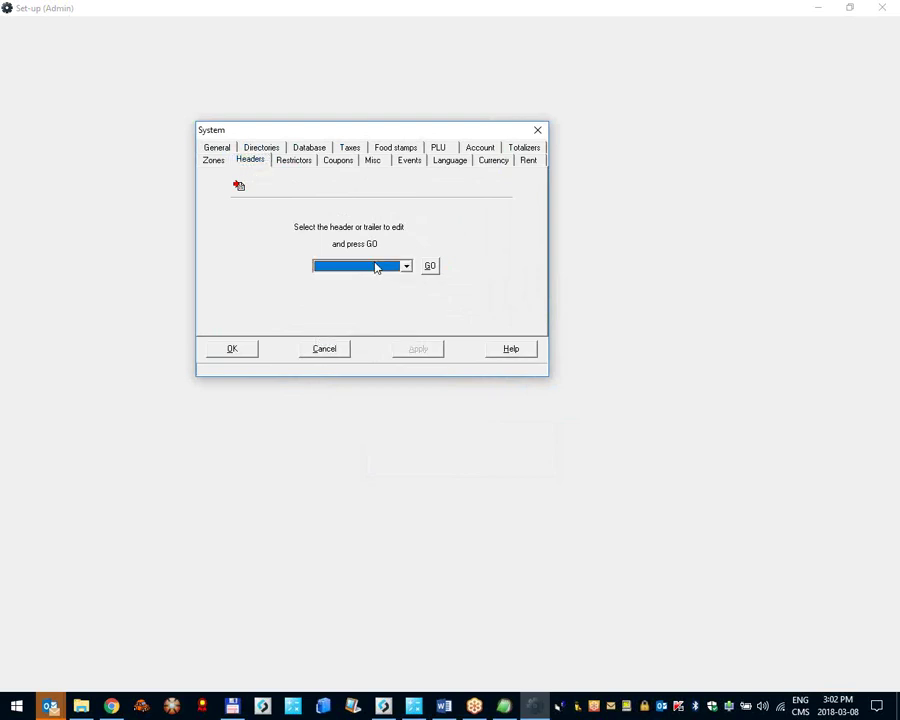
left_click(356, 267)
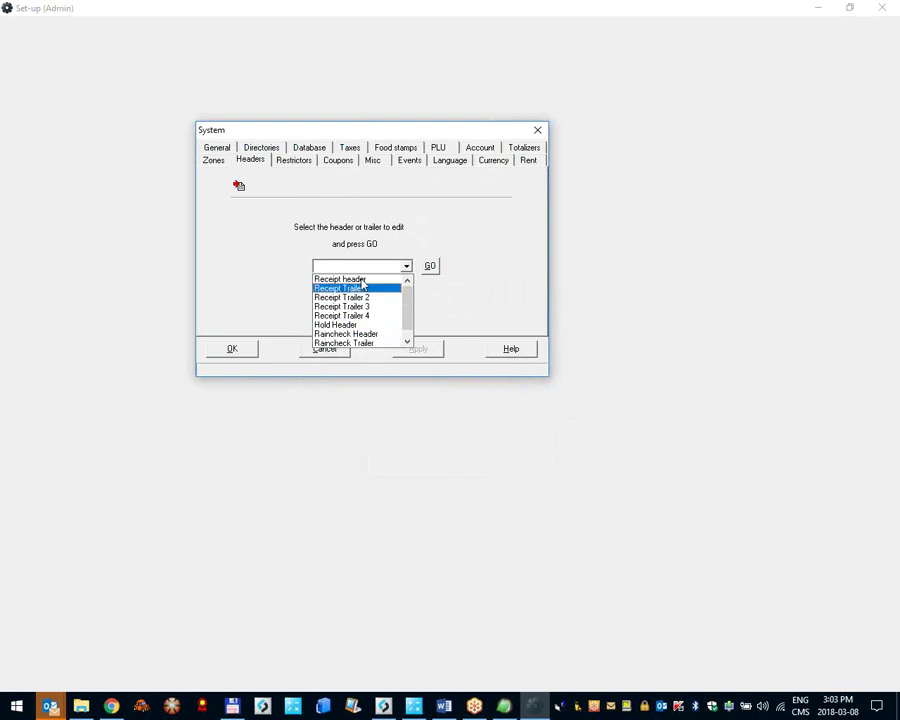
left_click(390, 279)
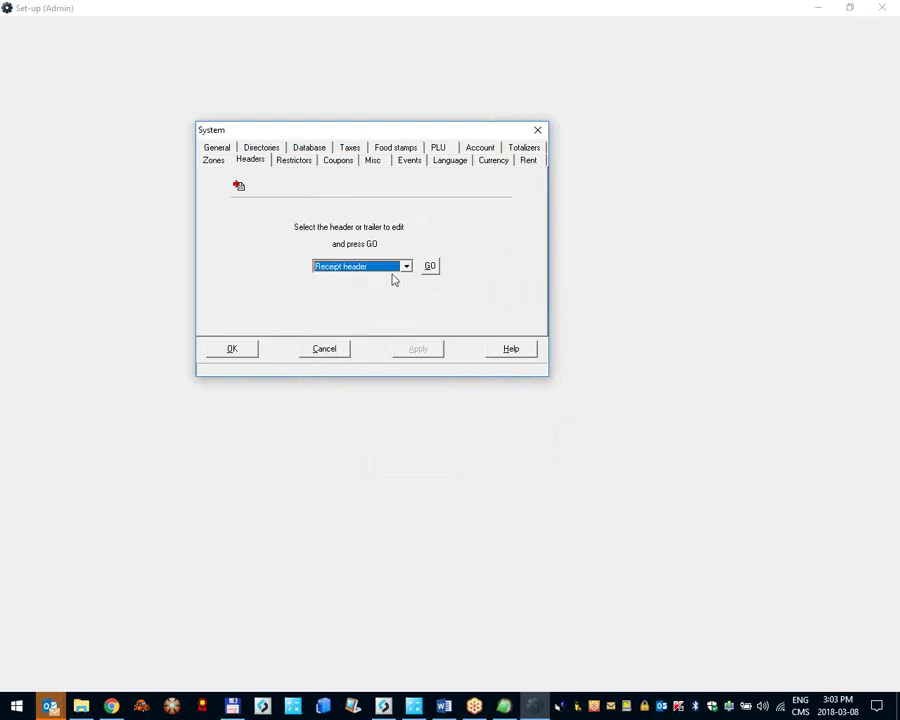
left_click(429, 267)
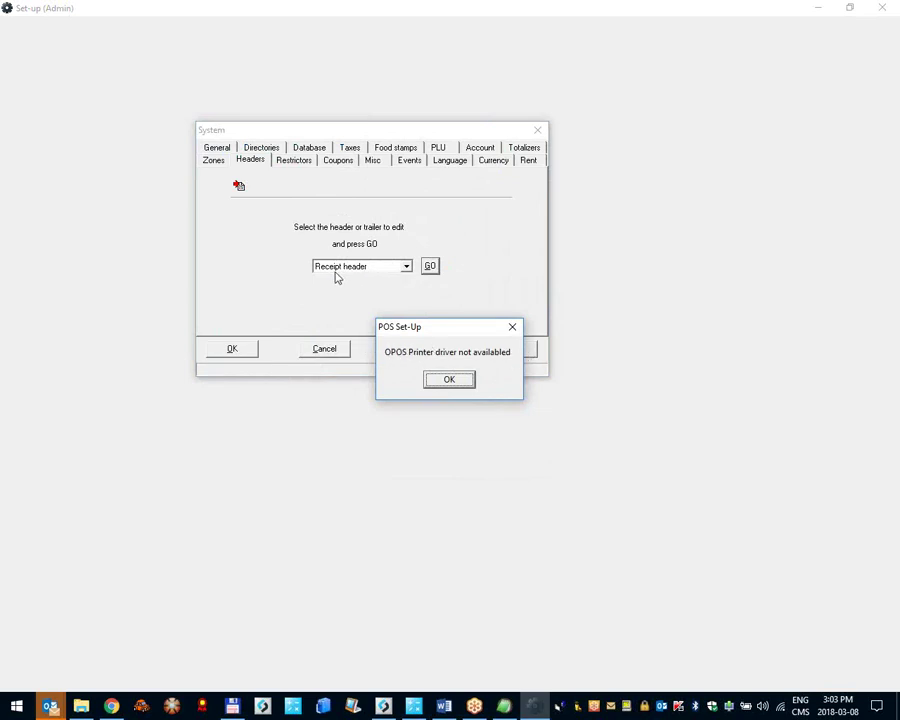
left_click(432, 379)
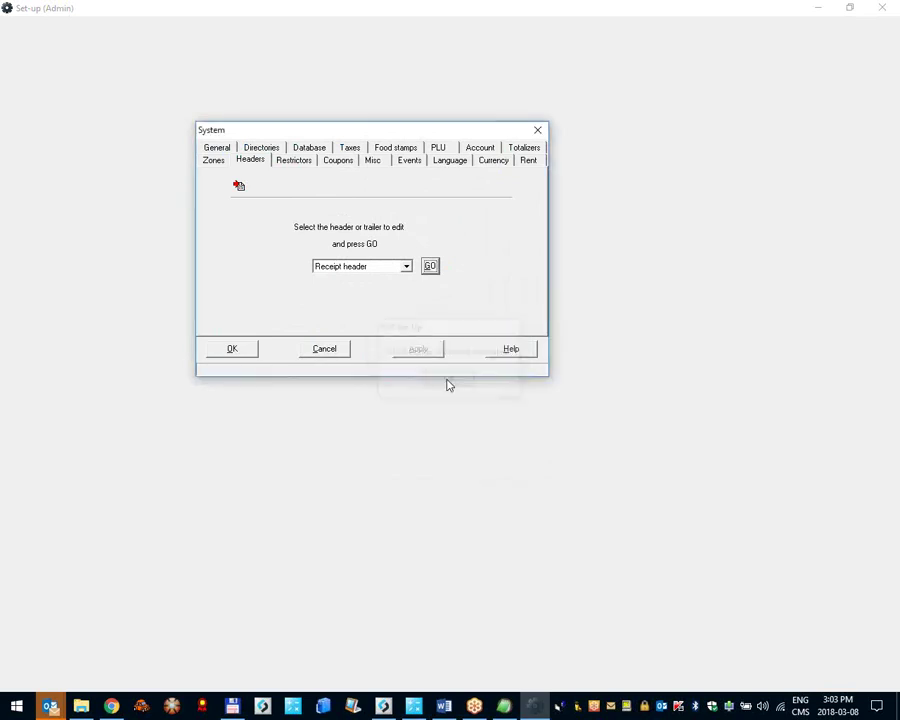
left_click(339, 353)
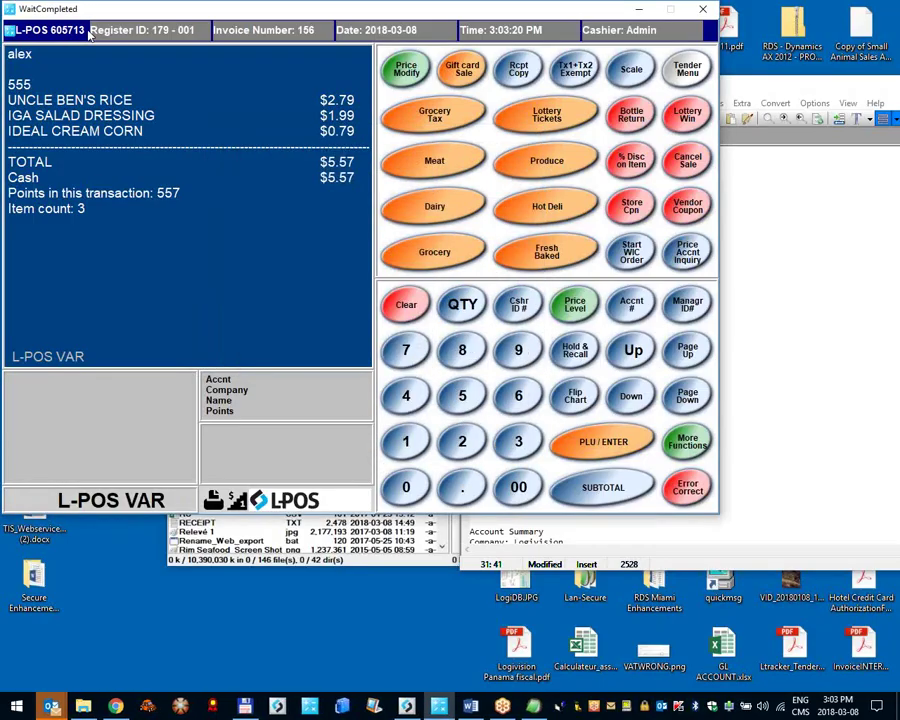
Step: In Peripherals, set the receipt printer's OPOS device to POSPrinter.dll on the Details tab
left_click(64, 36)
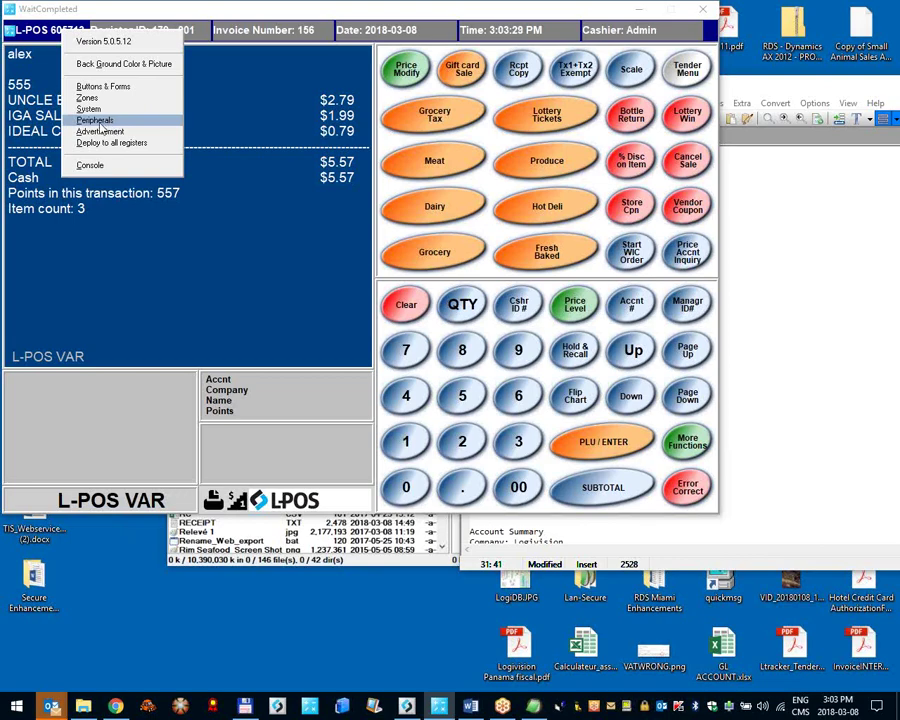
left_click(111, 121)
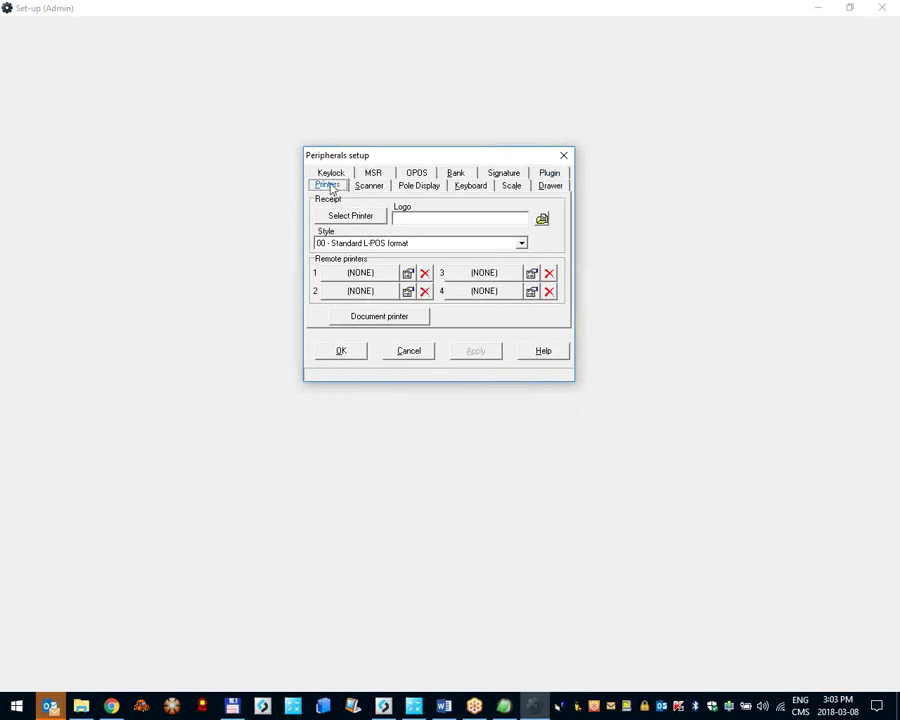
left_click(347, 218)
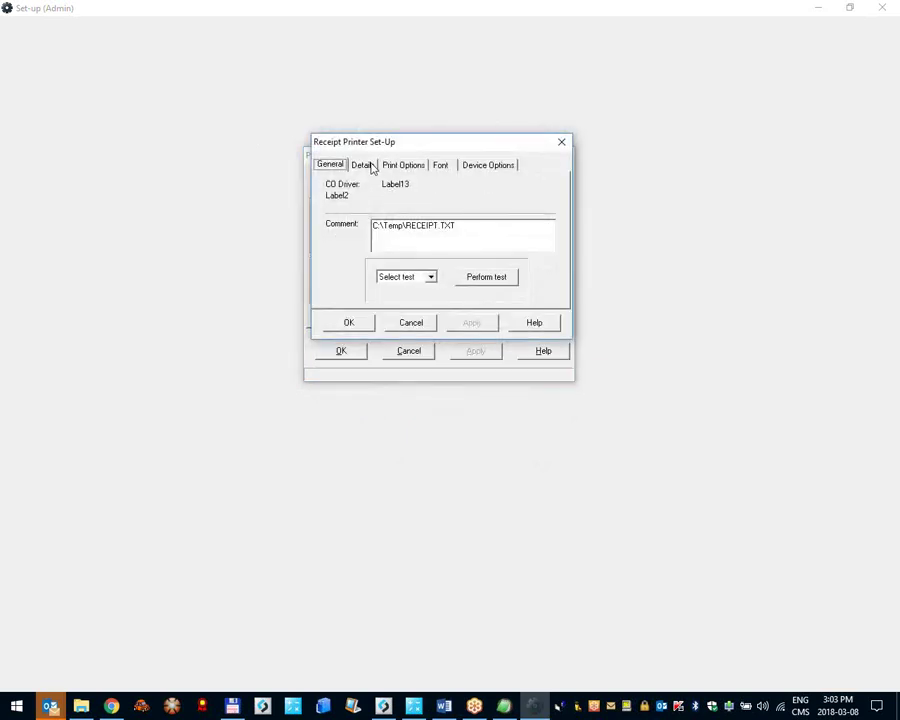
left_click(362, 165)
left_click(397, 258)
left_click(378, 280)
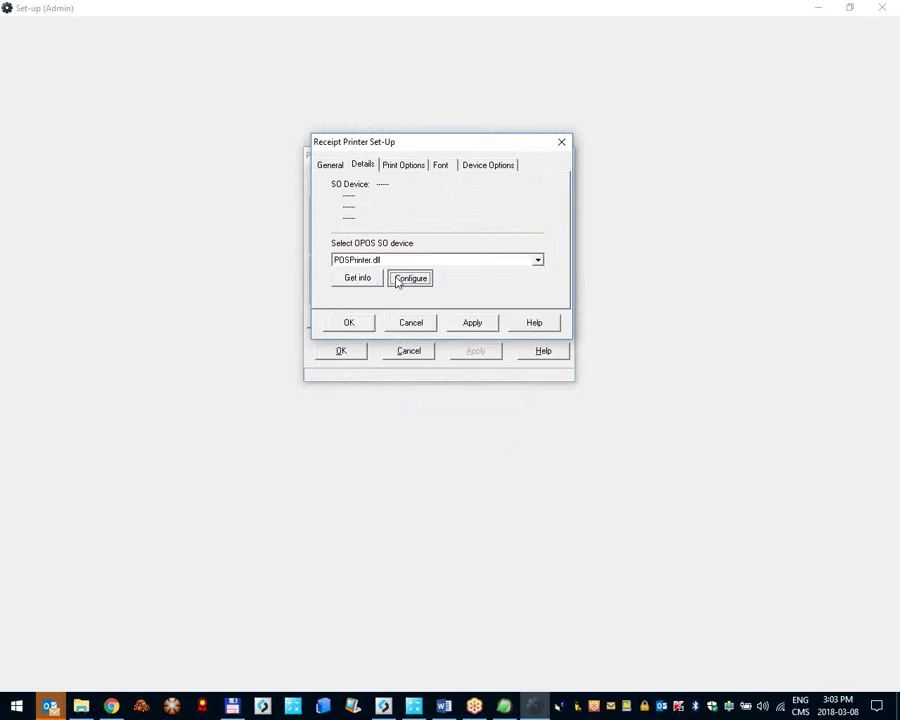
Step: Configure the printer model as Epson TM-T88 (42 Char per line) and confirm all dialogs
left_click(397, 280)
left_click(373, 302)
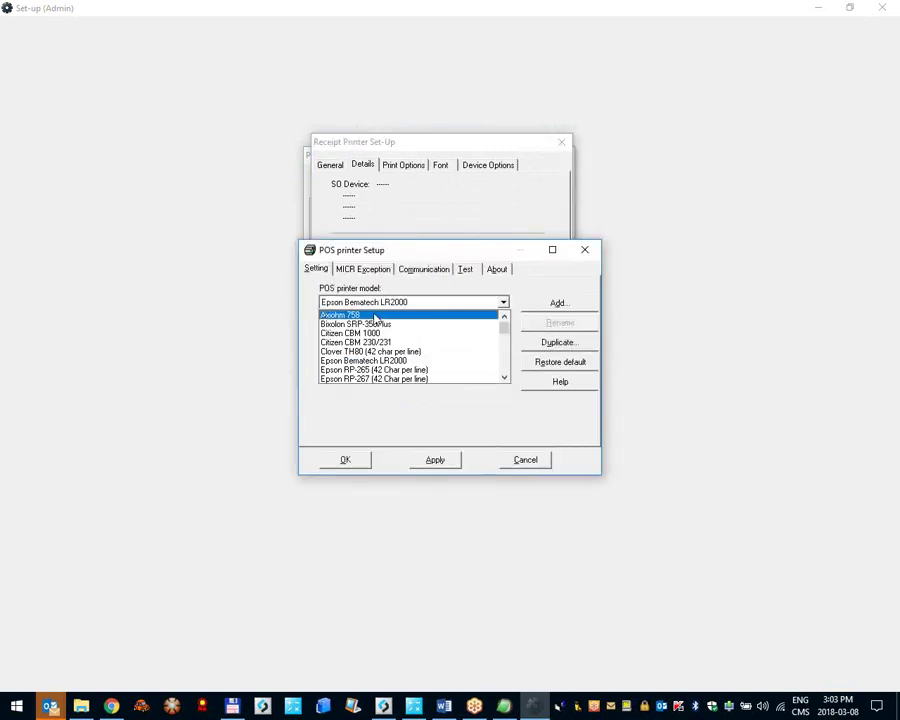
scroll(400, 350, "down", 5)
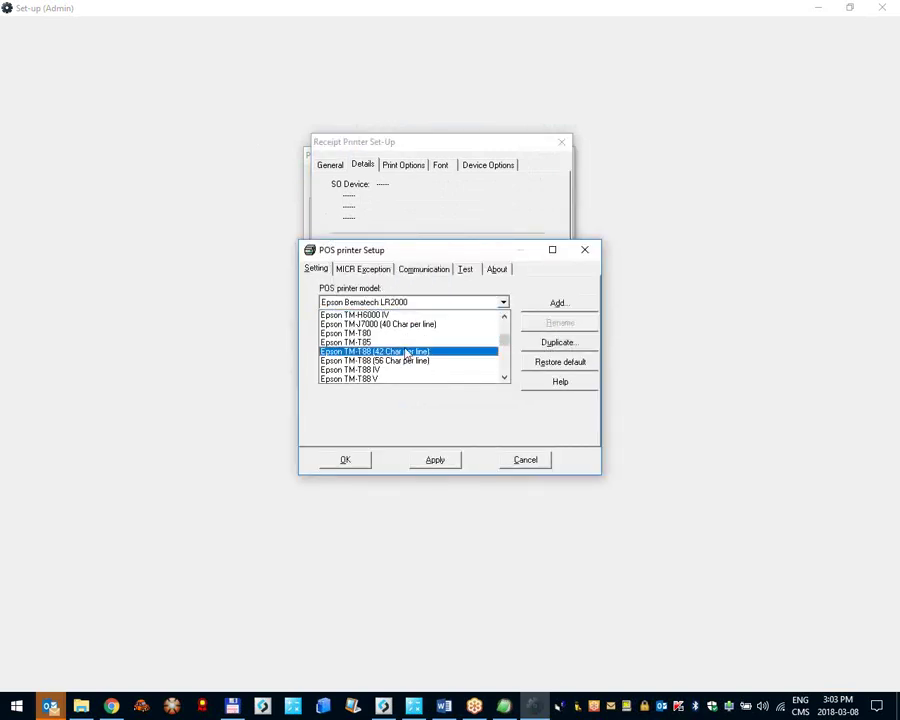
left_click(410, 352)
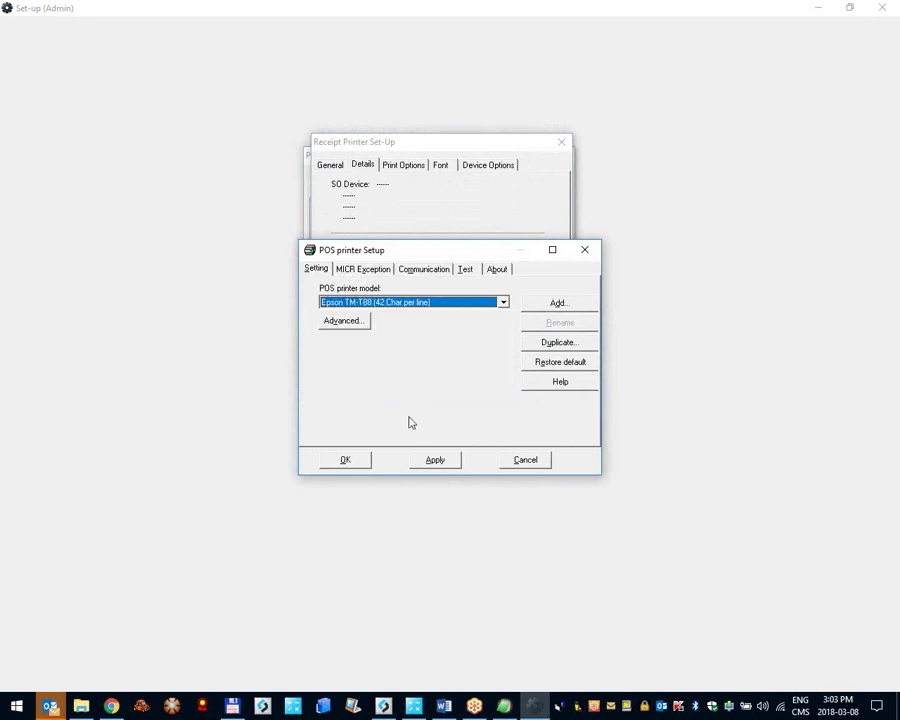
left_click(345, 460)
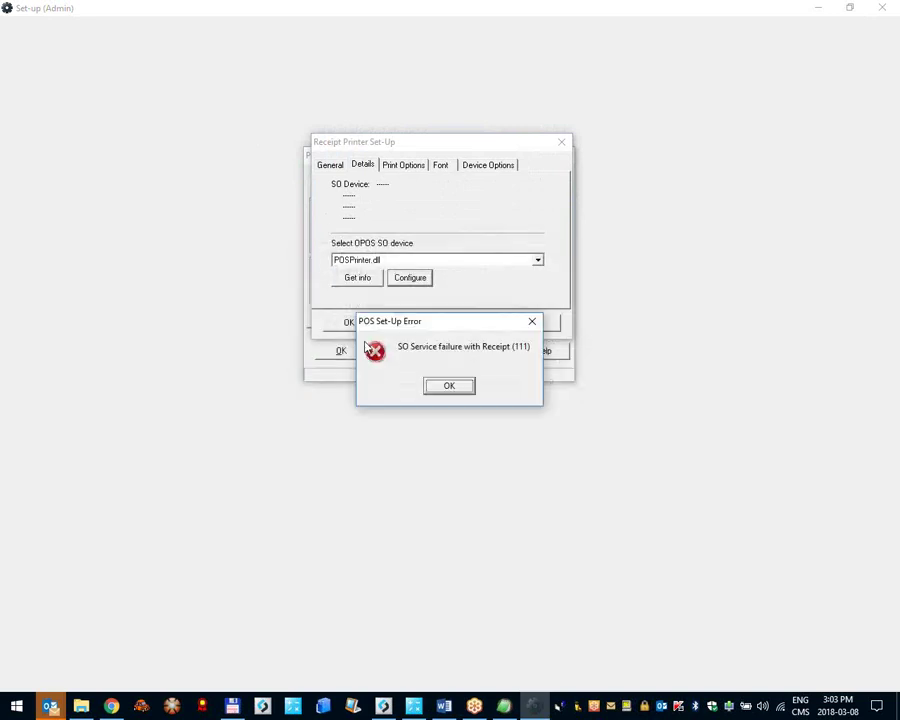
left_click(432, 386)
left_click(344, 322)
left_click(341, 352)
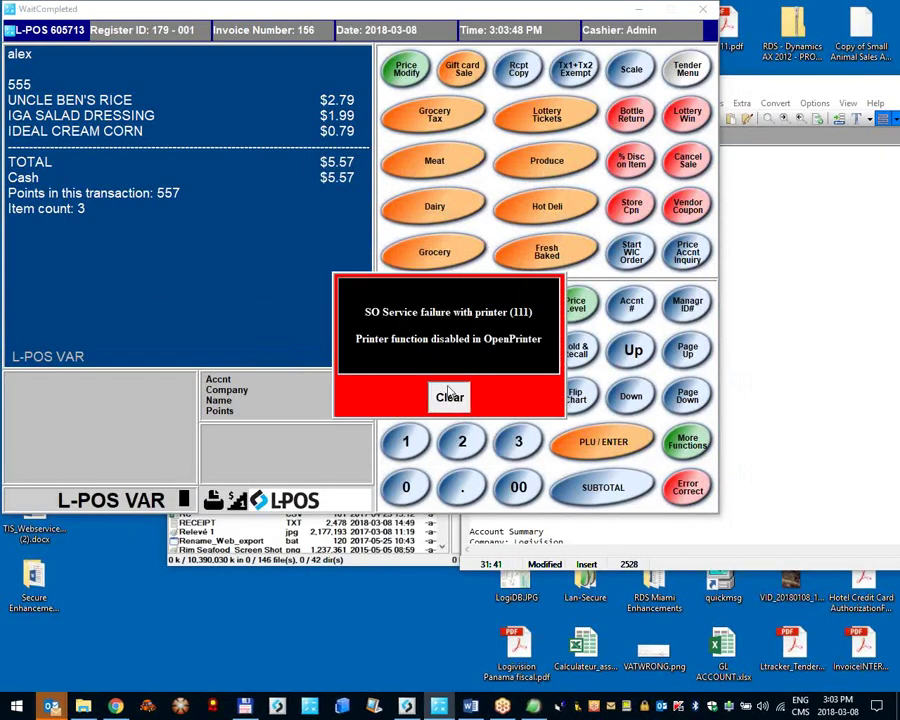
left_click(448, 395)
Step: Open the Receipt header for editing from System > Headers
right_click(60, 32)
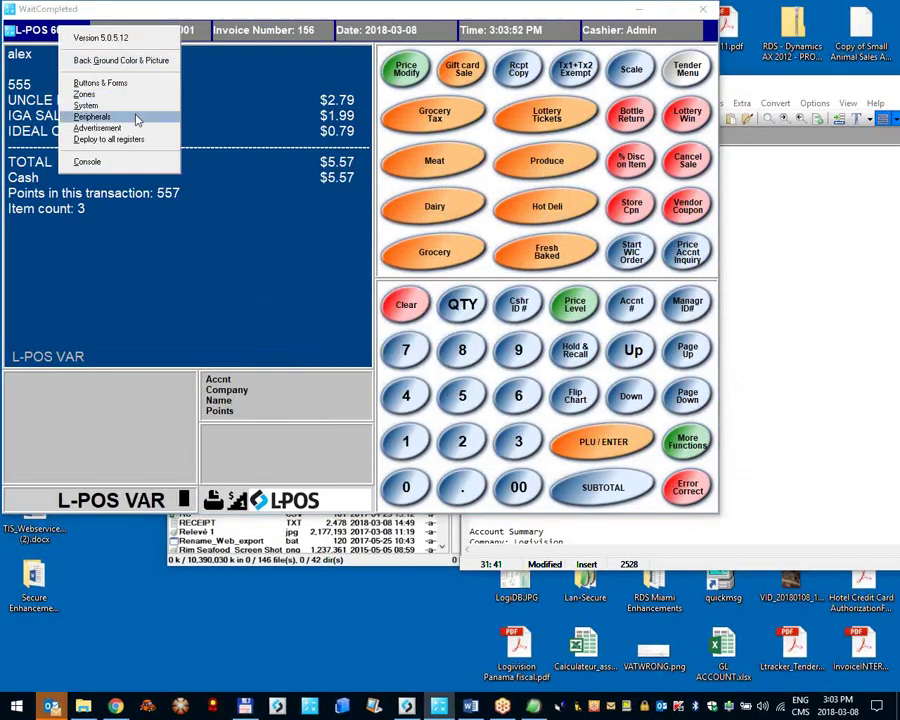
left_click(128, 113)
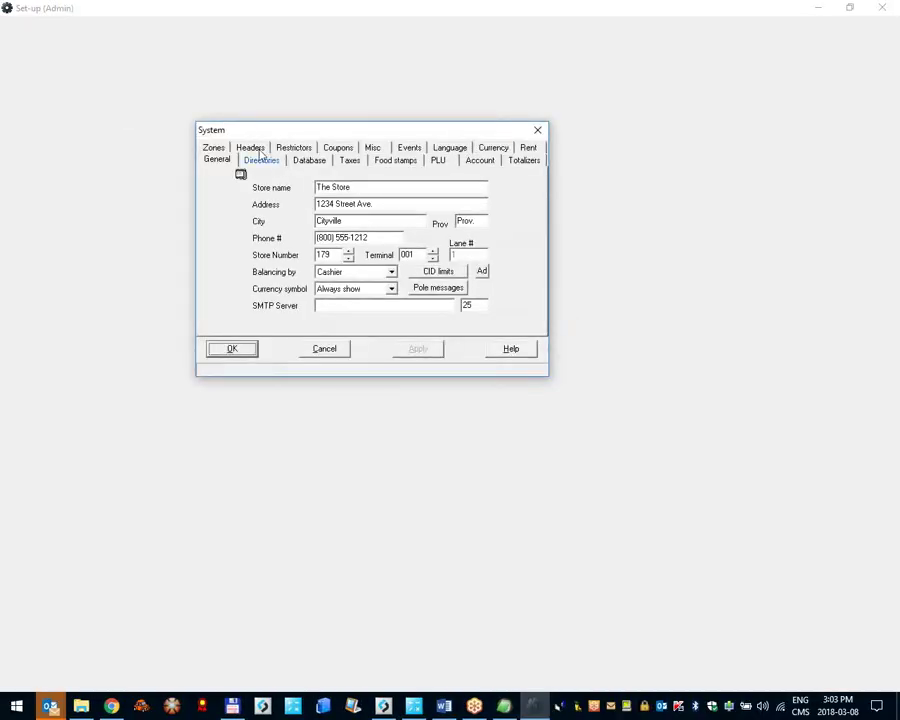
left_click(258, 148)
left_click(406, 266)
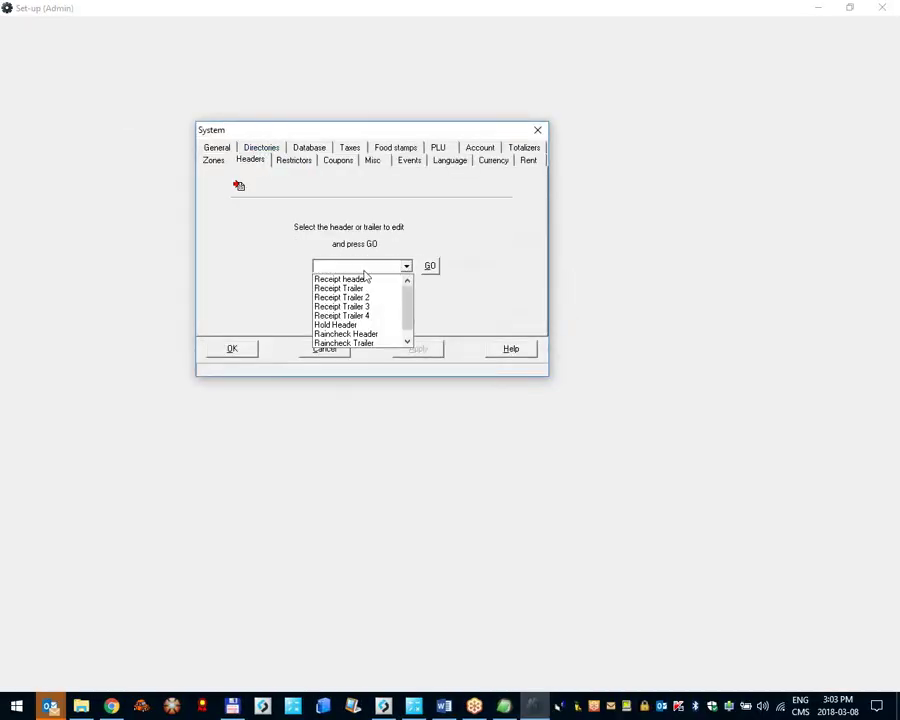
left_click(371, 281)
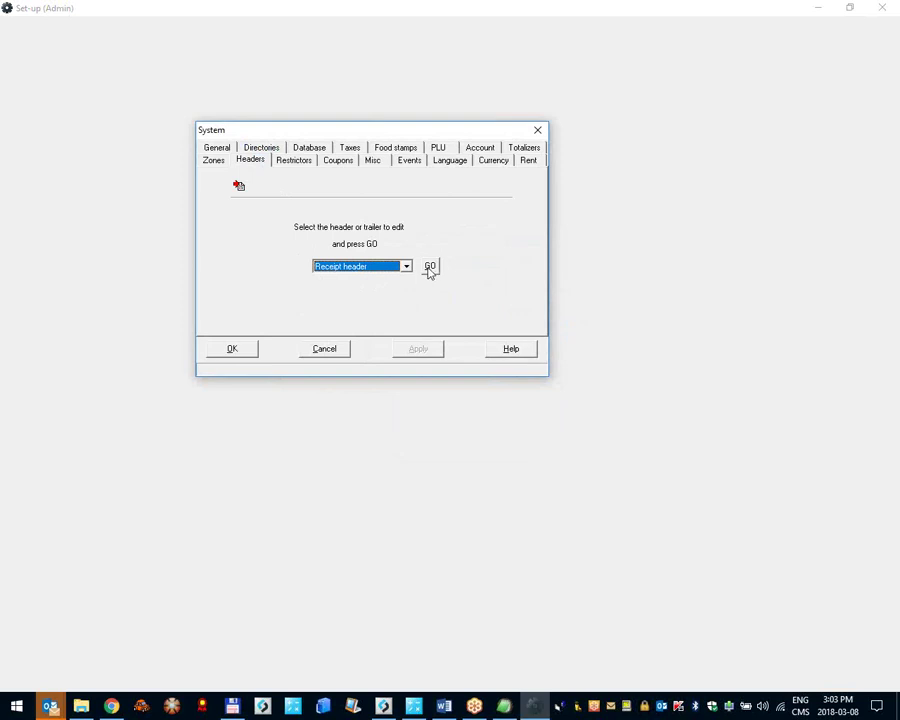
left_click(430, 268)
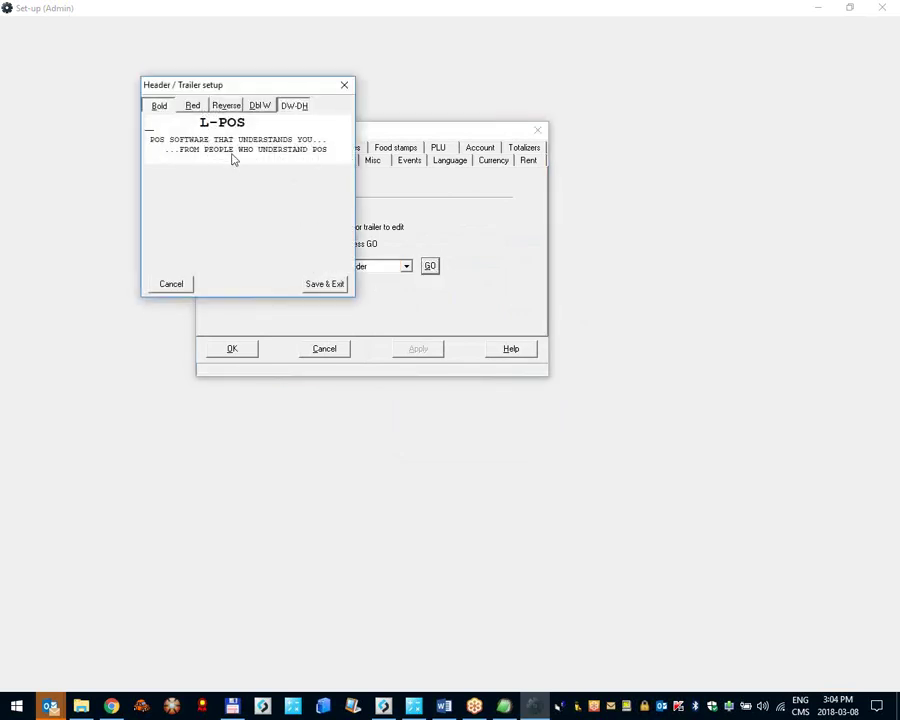
Step: Type sample header lines 'asdasdada', 'asdas', 'asdasdasd', 'asdasda', 'asdas' and 'dda'
type("asdasdada")
left_click(280, 140)
type("asdas")
key("Return")
key("Return")
type("asdasdasd")
key("Return")
type("asdasda")
key("Return")
type("asdas")
key("Return")
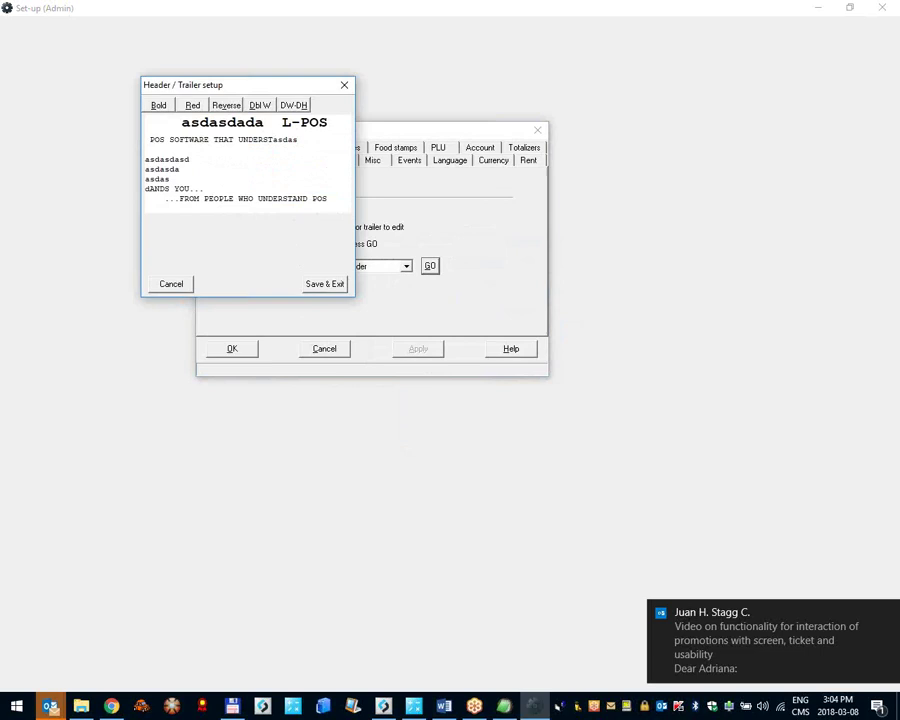
type("dda")
key("Return")
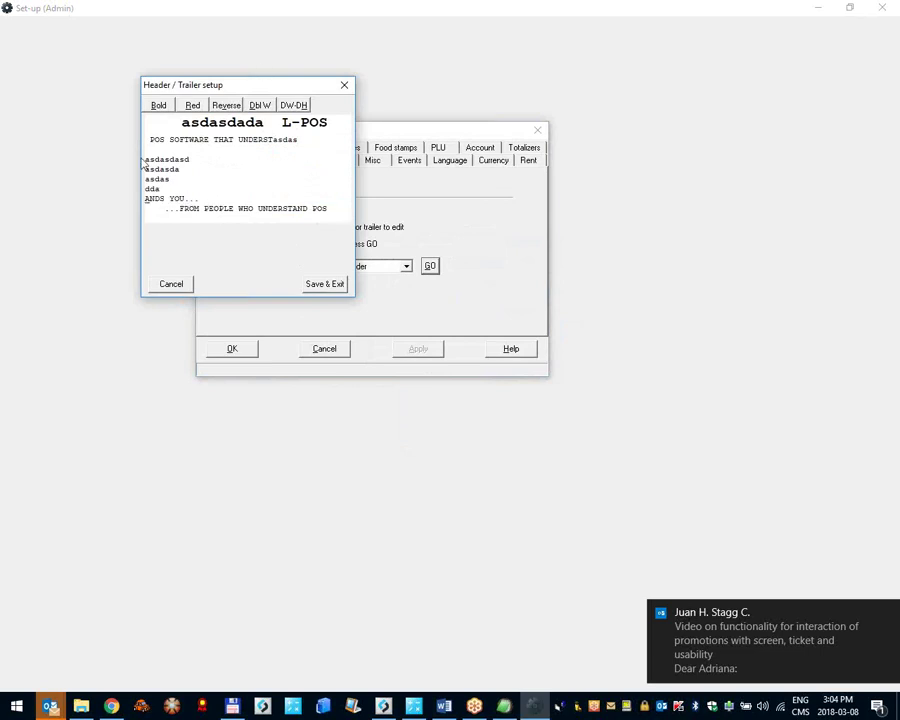
Step: Make the asdasdasd line double width and double height (DW-DH), without bold
left_click(166, 109)
left_click(260, 106)
left_click(296, 106)
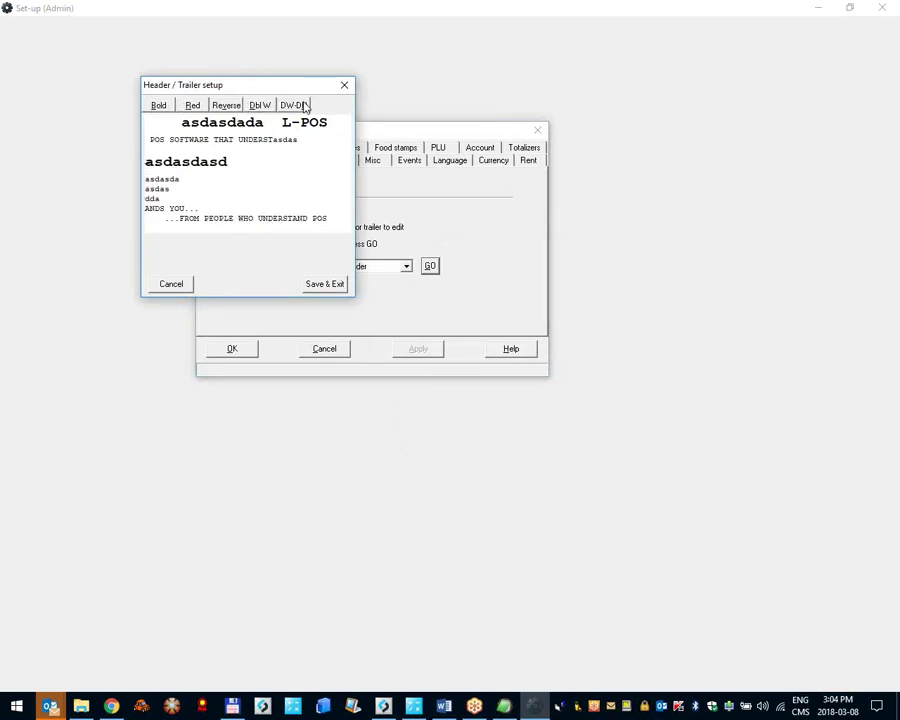
left_click(155, 110)
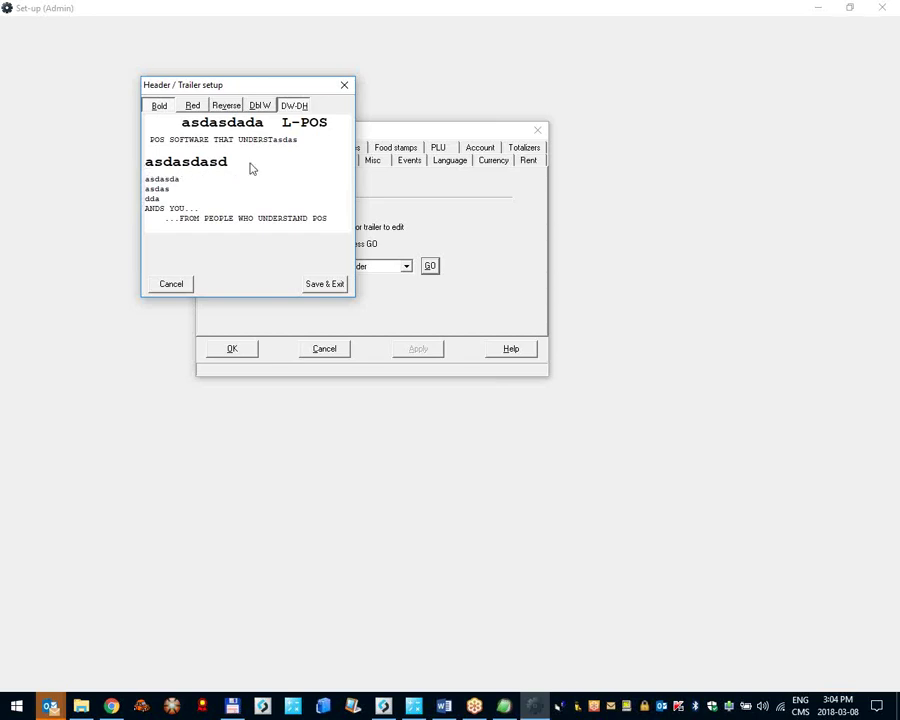
Step: Put the asdasdasd line and the top L-POS line in reverse video, then save the header
left_click(160, 169)
left_click(224, 105)
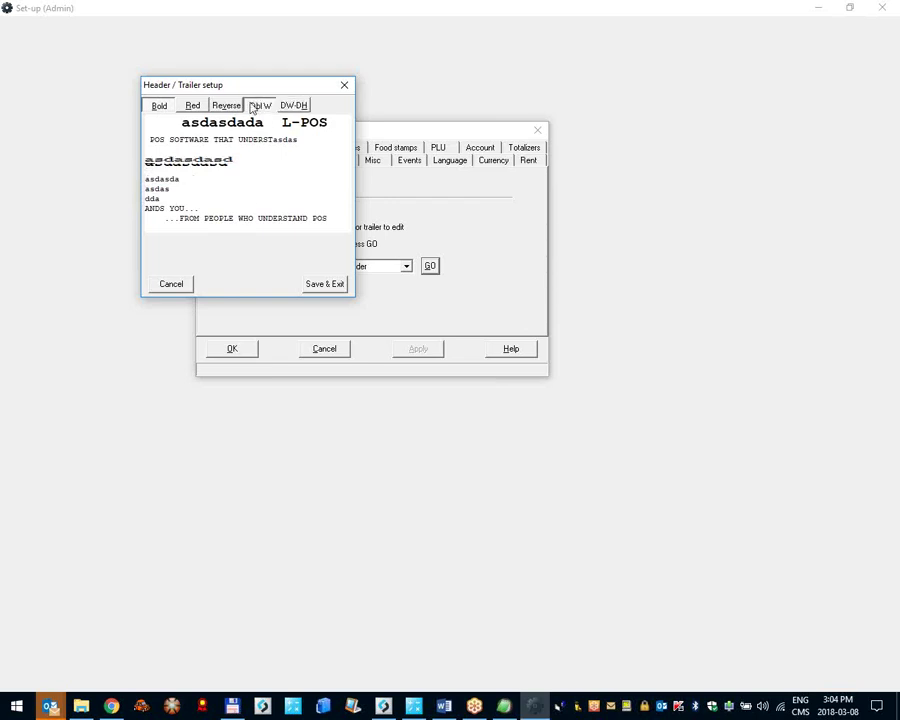
left_click(222, 121)
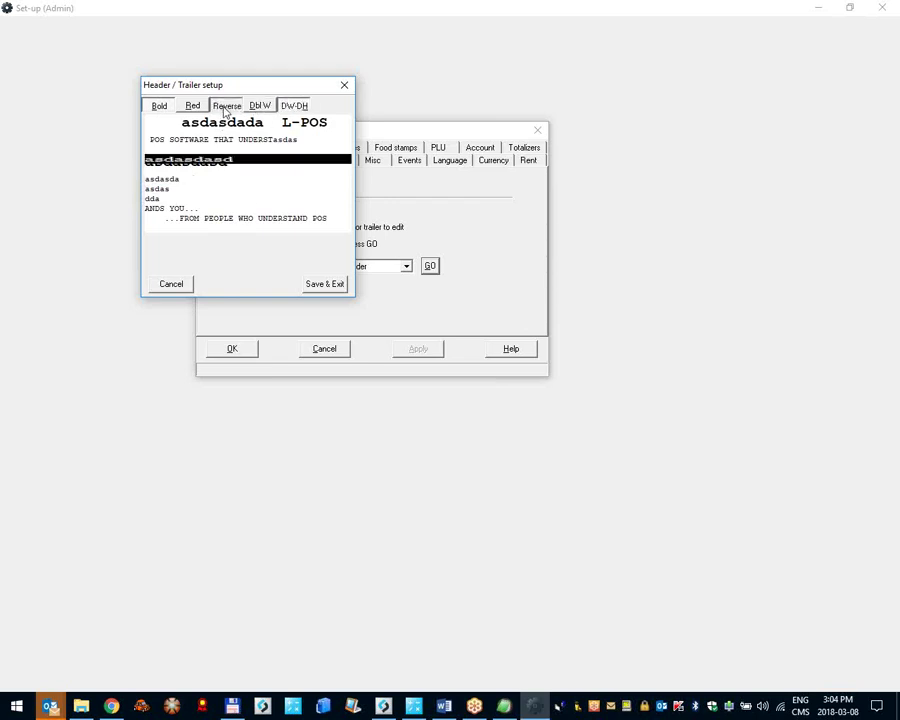
left_click(226, 105)
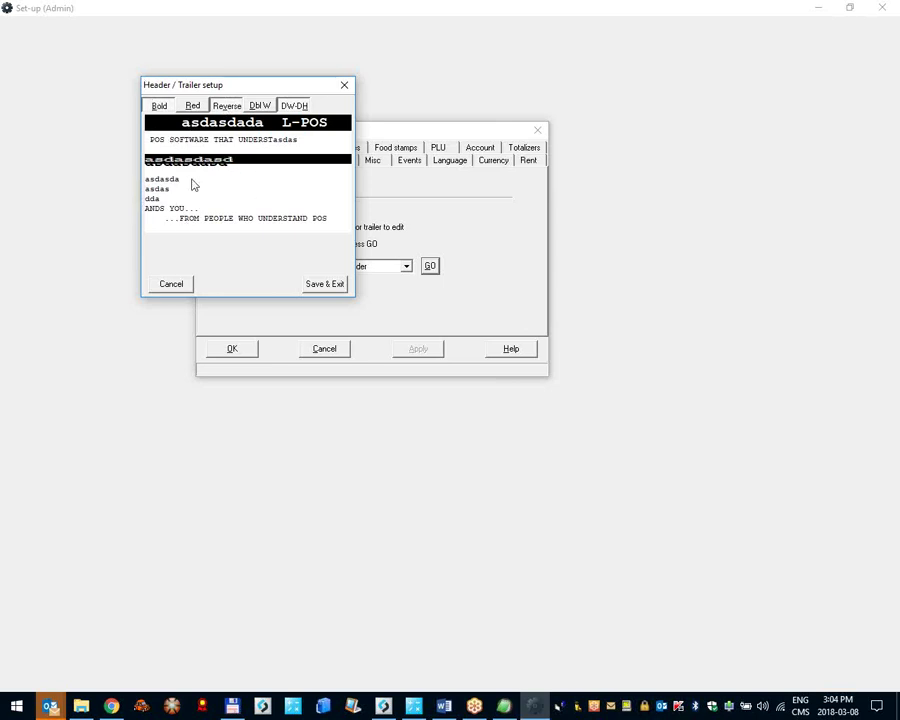
left_click(325, 286)
left_click(366, 267)
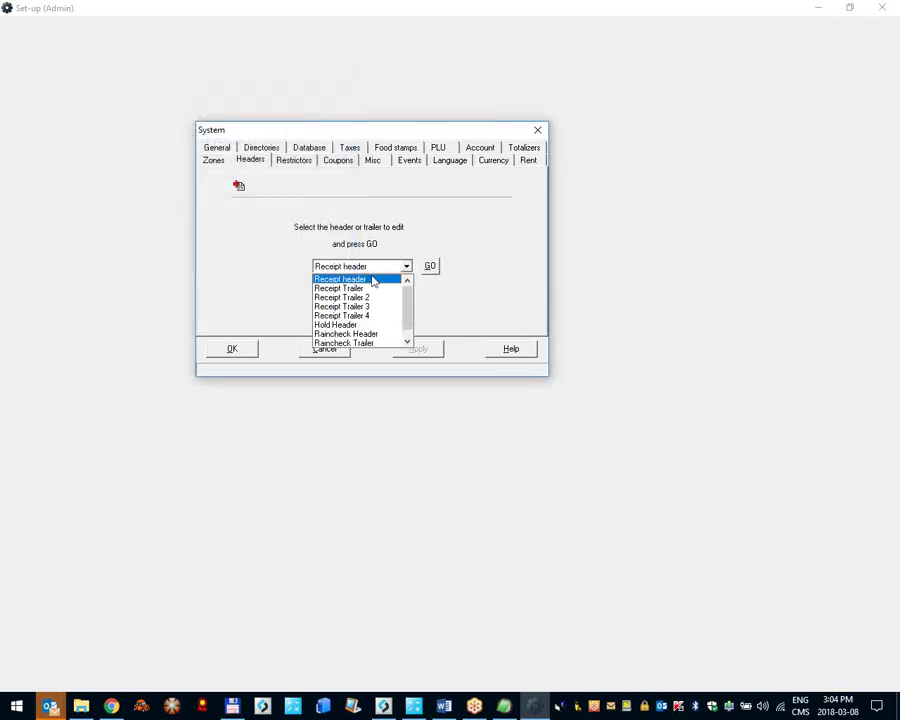
Step: Close the earlier trailer editor and open Receipt Trailer 3 for editing
left_click(376, 287)
left_click(430, 266)
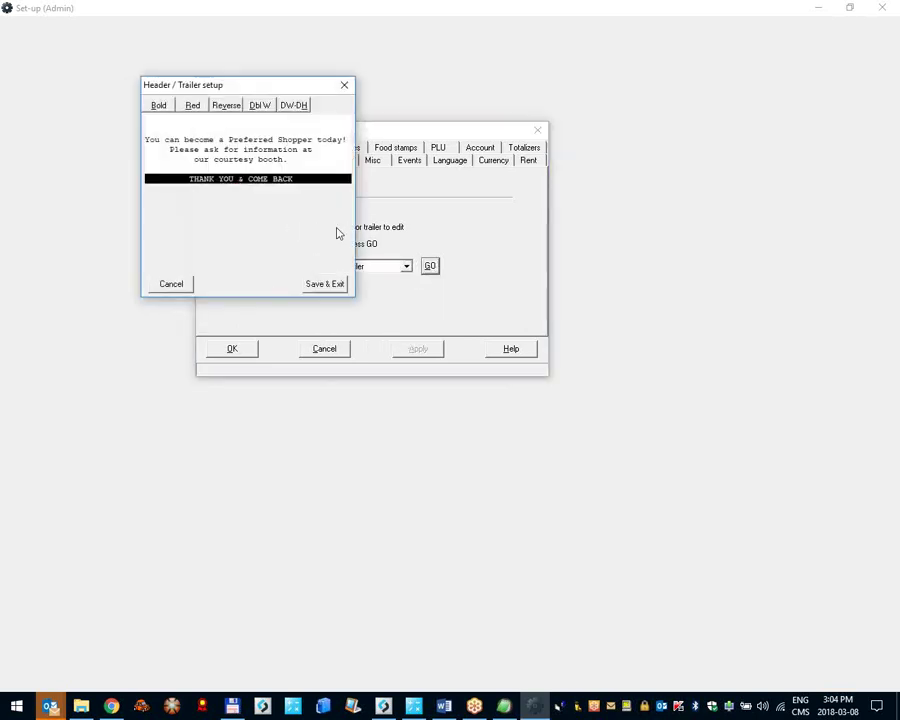
left_click(330, 285)
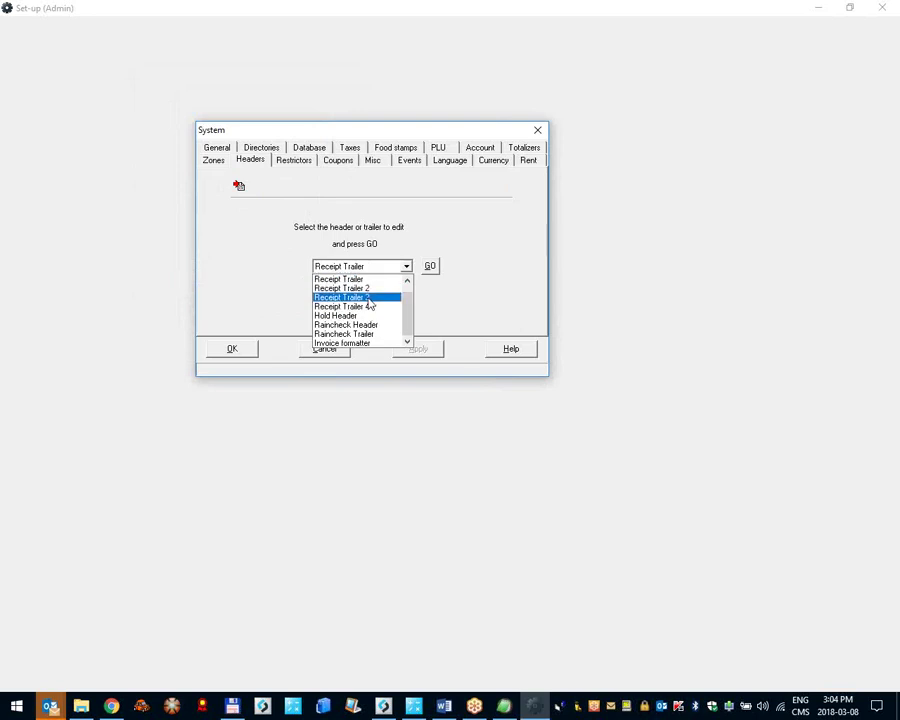
left_click(369, 298)
left_click(430, 266)
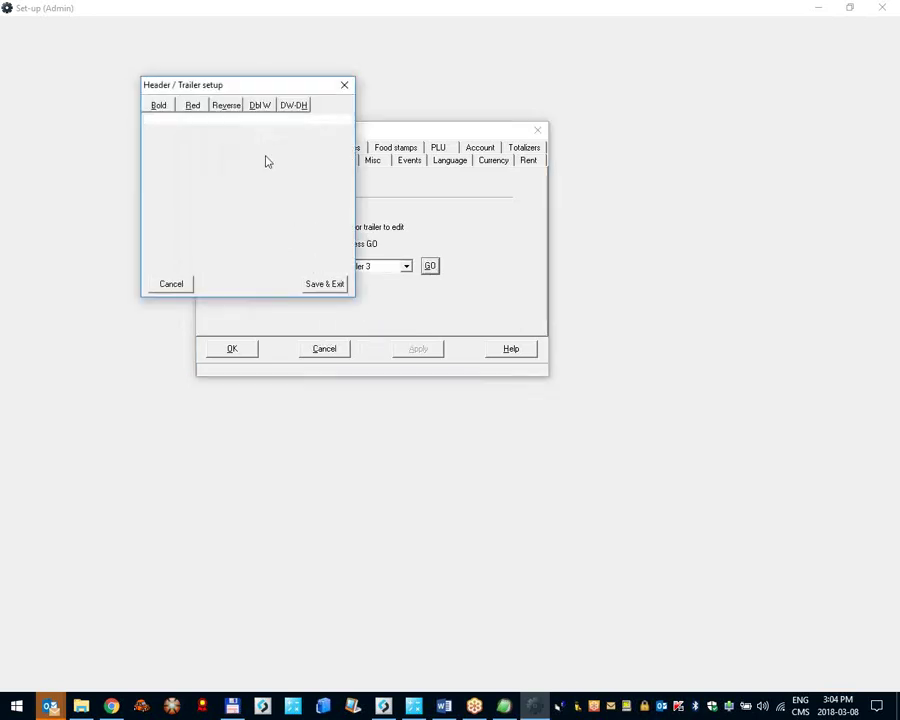
Step: Enter '=====' separators, 'Enter our contest to win big:' and Name/Number/Email blanks, then save
type("=====================================")
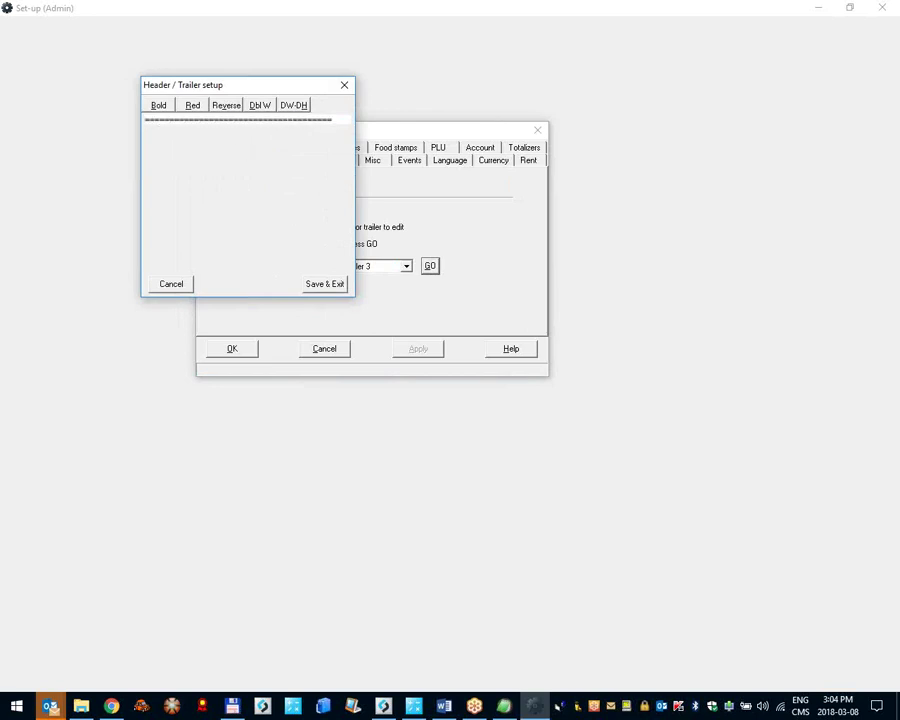
key("Return")
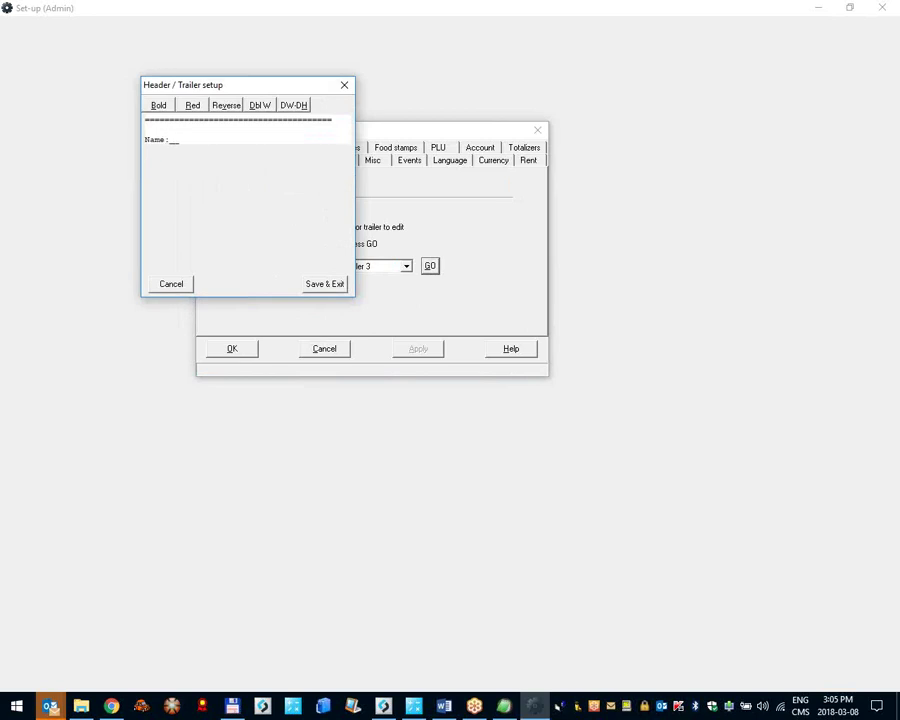
type("________")
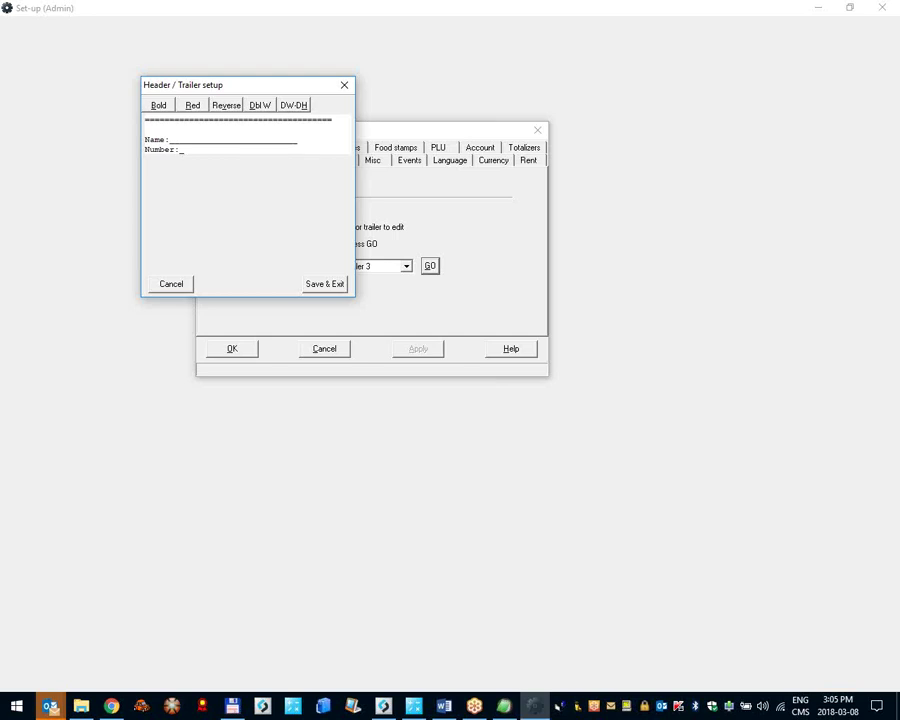
type("____________")
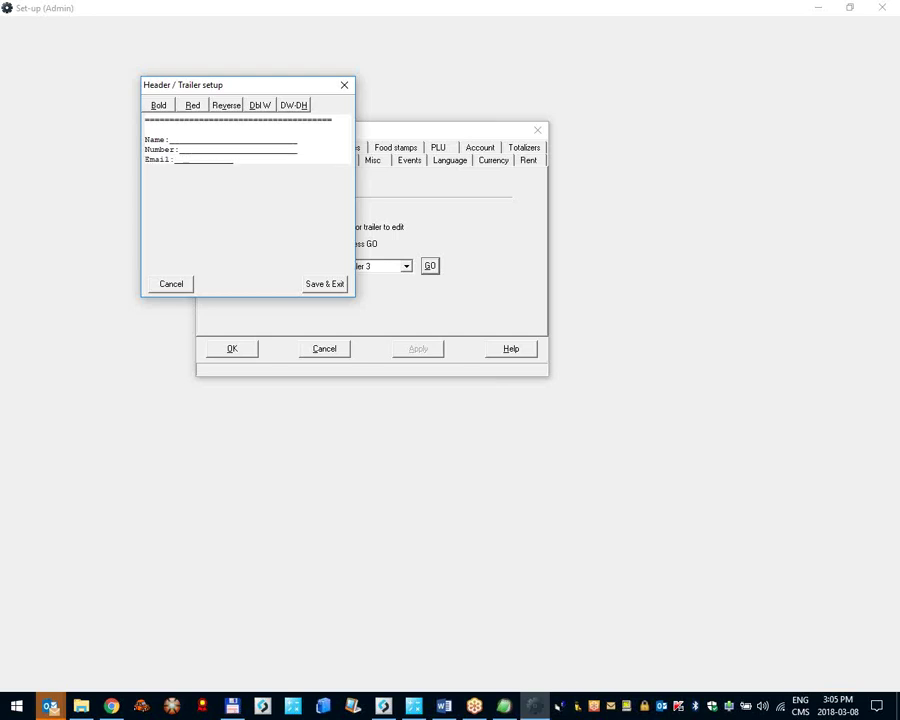
key("Return")
key("Return")
key("Return")
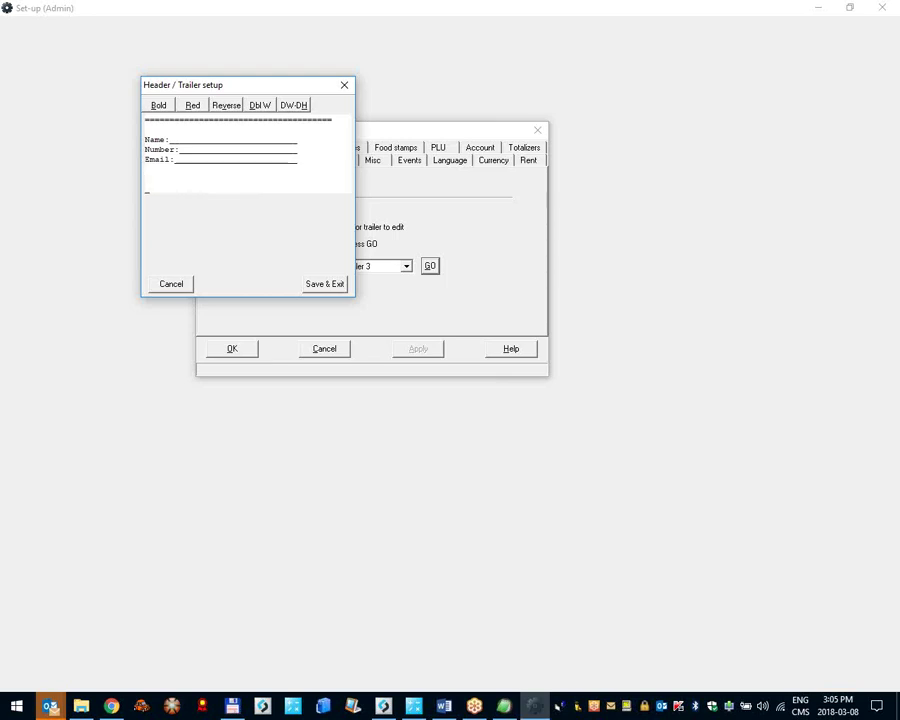
type("======================================")
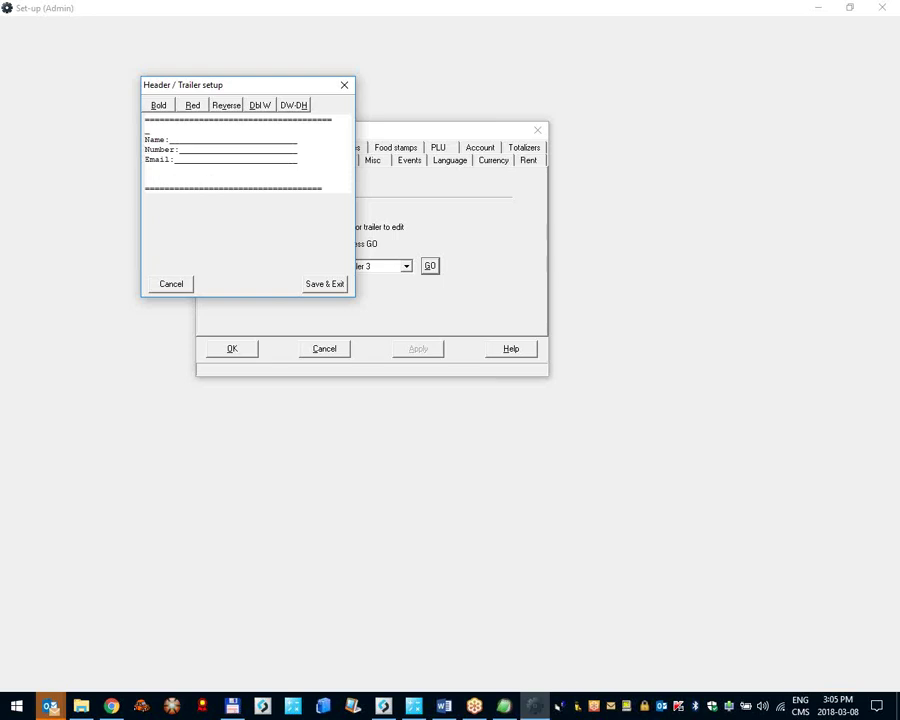
key("Return")
key("Return")
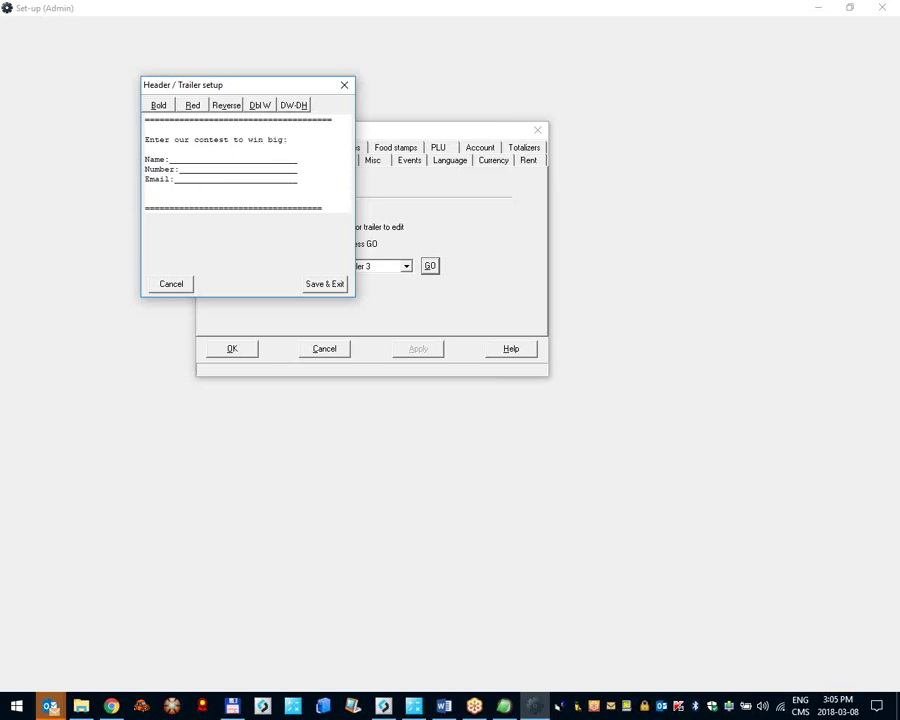
left_click(326, 283)
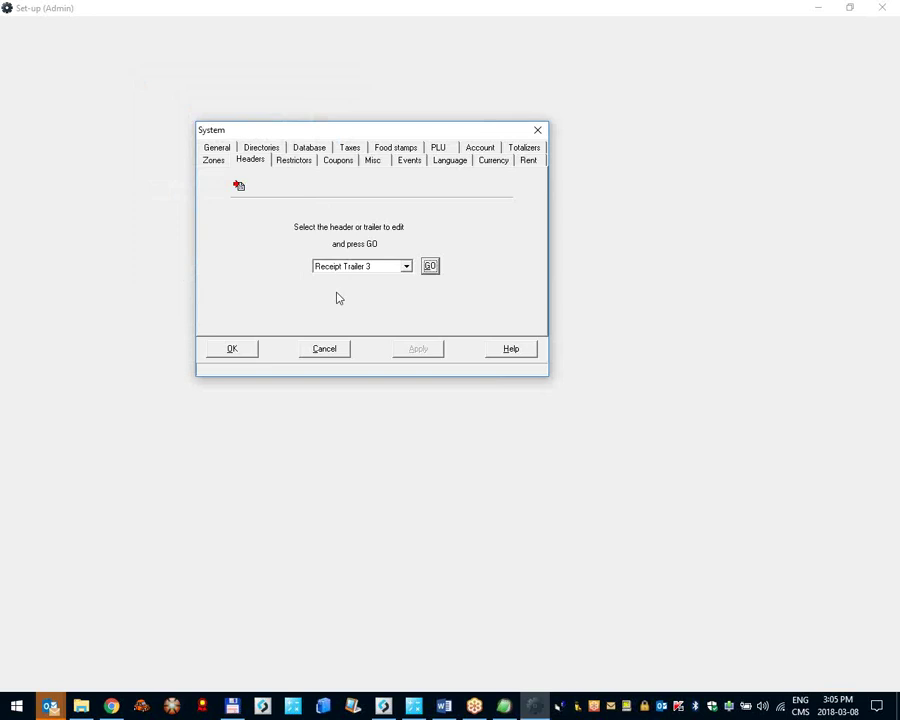
Step: Apply the System settings and open the Buttons & Forms editor
left_click(233, 352)
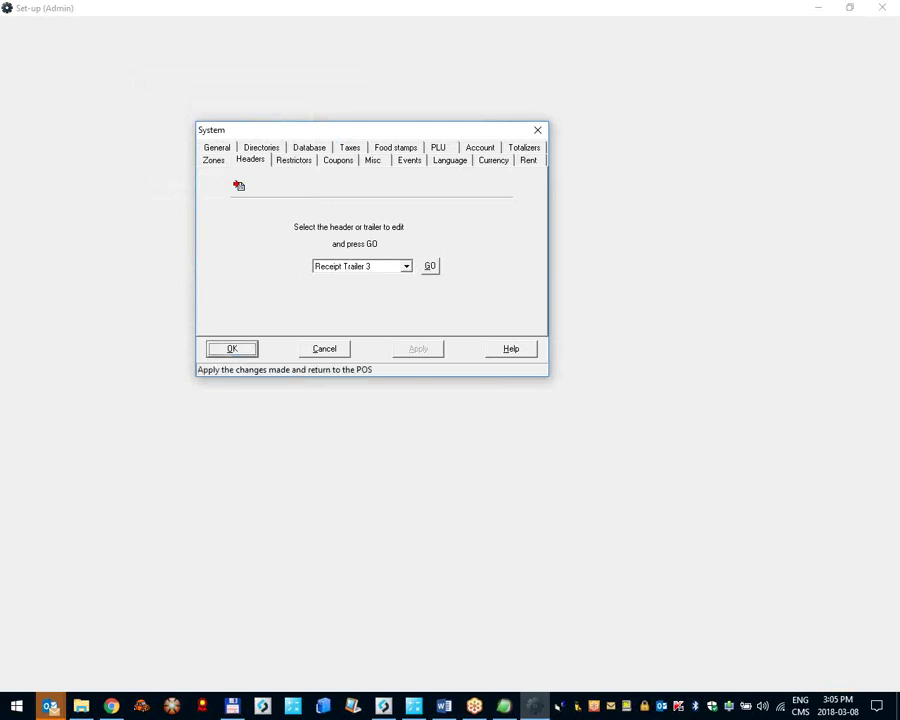
right_click(64, 31)
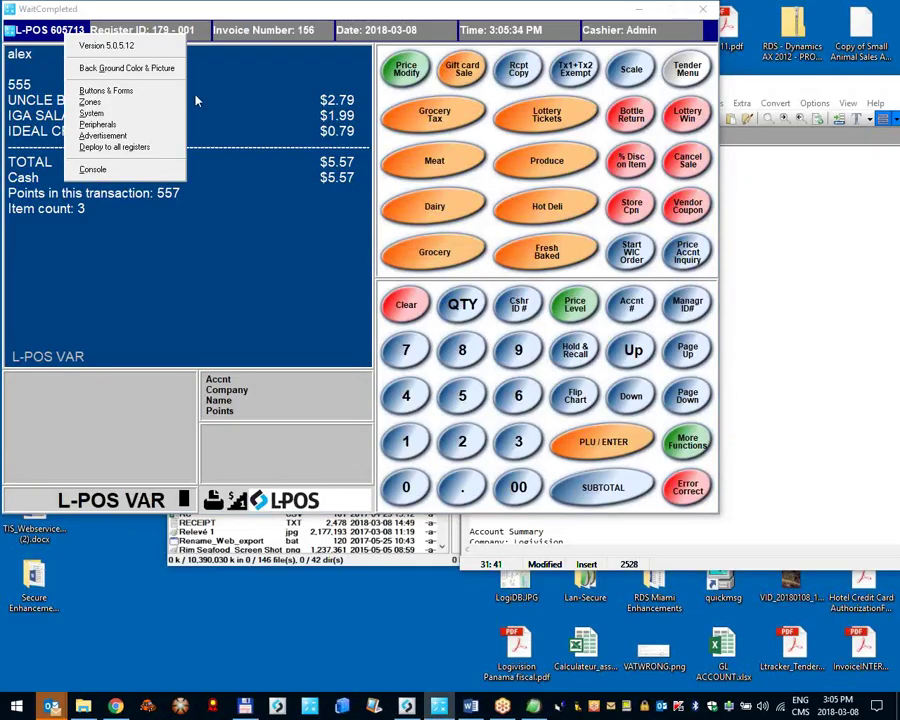
left_click(113, 92)
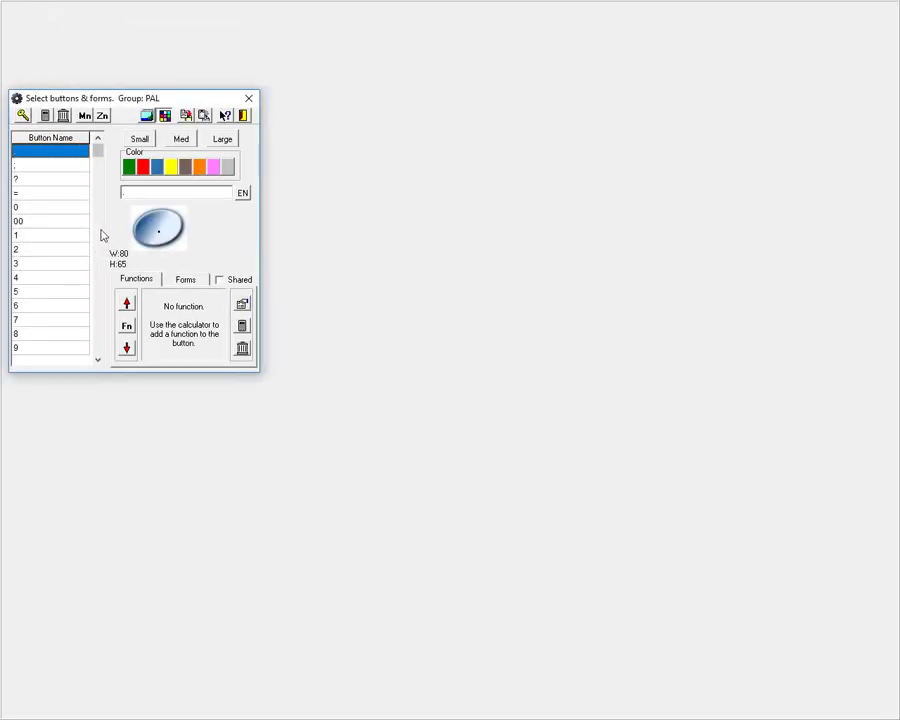
scroll(76, 295, "down", 7)
scroll(76, 293, "down", 6)
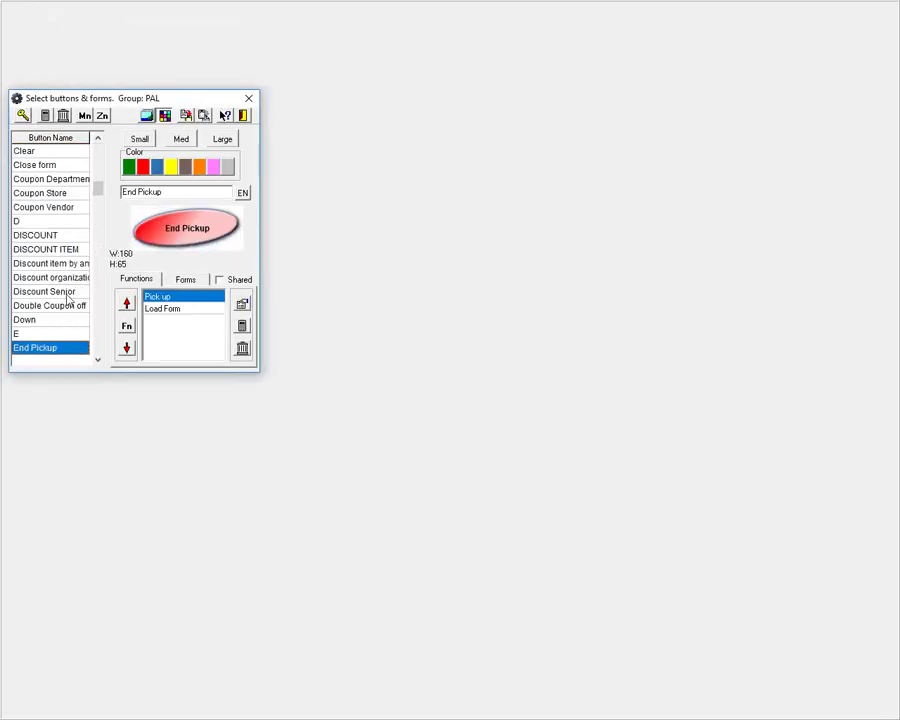
scroll(72, 312, "down", 8)
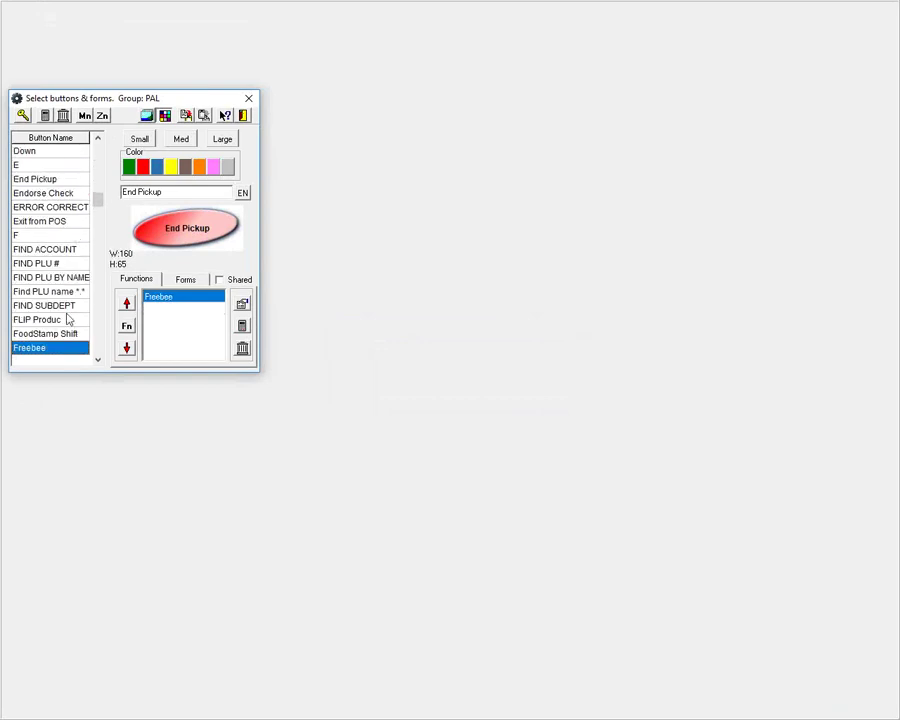
scroll(70, 313, "up", 15)
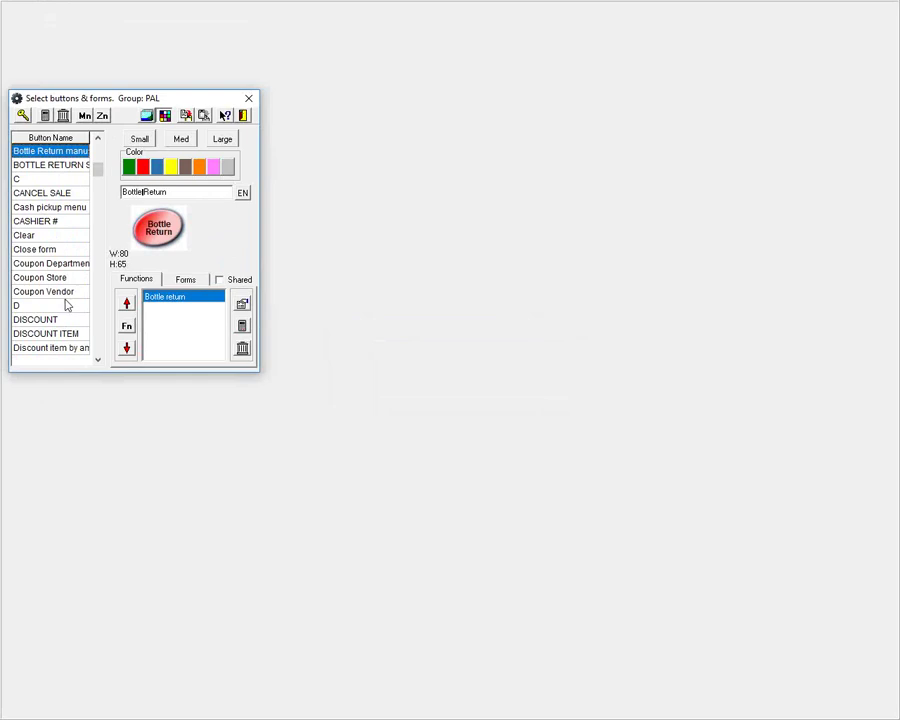
scroll(68, 306, "down", 15)
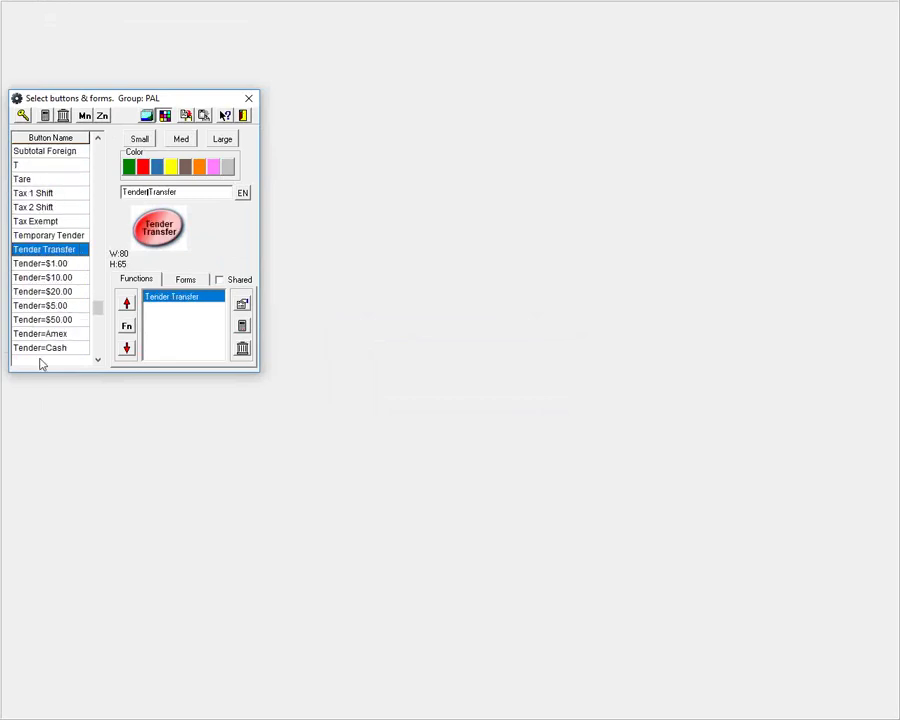
Step: Check that the Tender=Cash button's properties use Receipt trailer 3, then close the editor
left_click(60, 350)
left_click(242, 304)
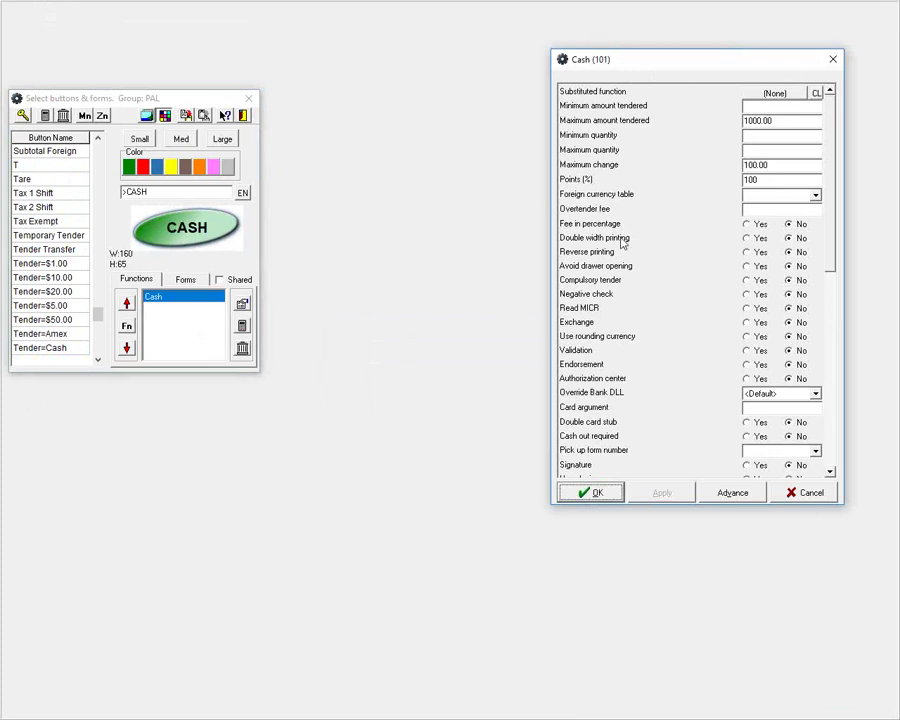
left_click_drag(832, 218, 832, 383)
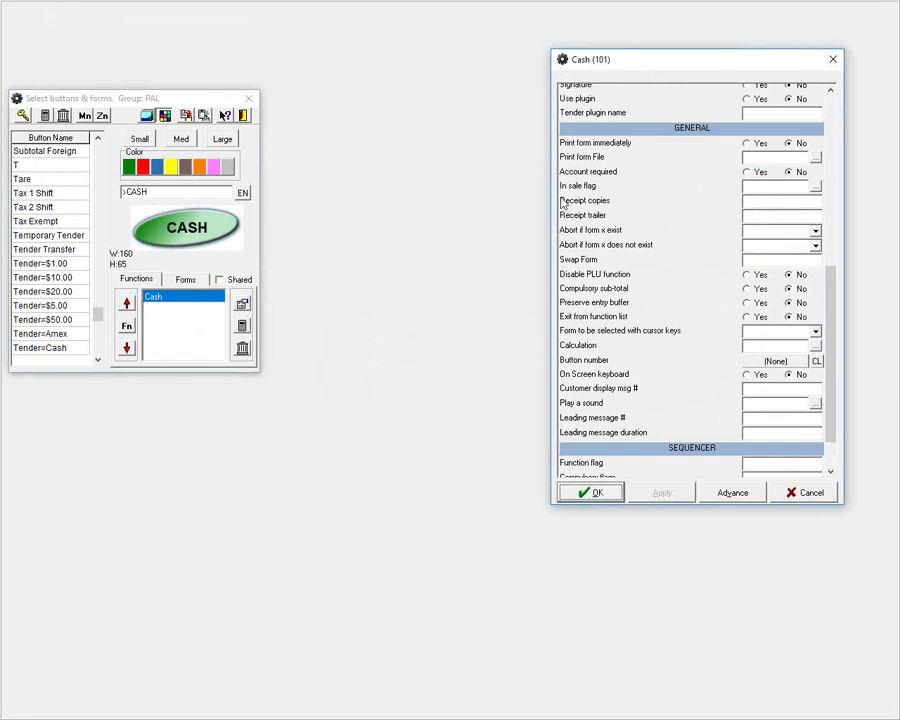
left_click(786, 216)
left_click(596, 495)
left_click(596, 495)
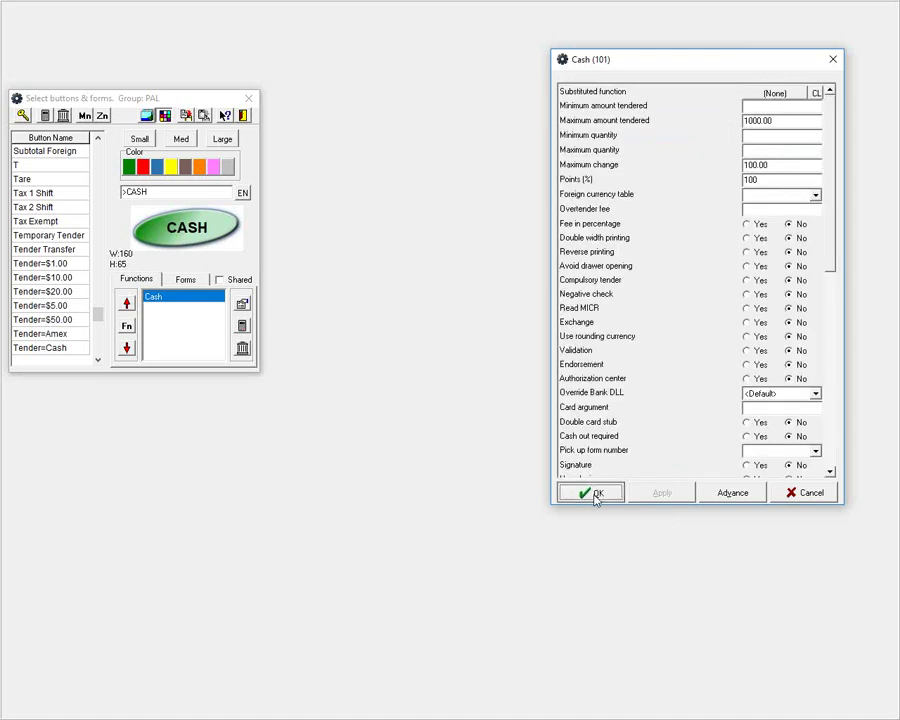
left_click(250, 117)
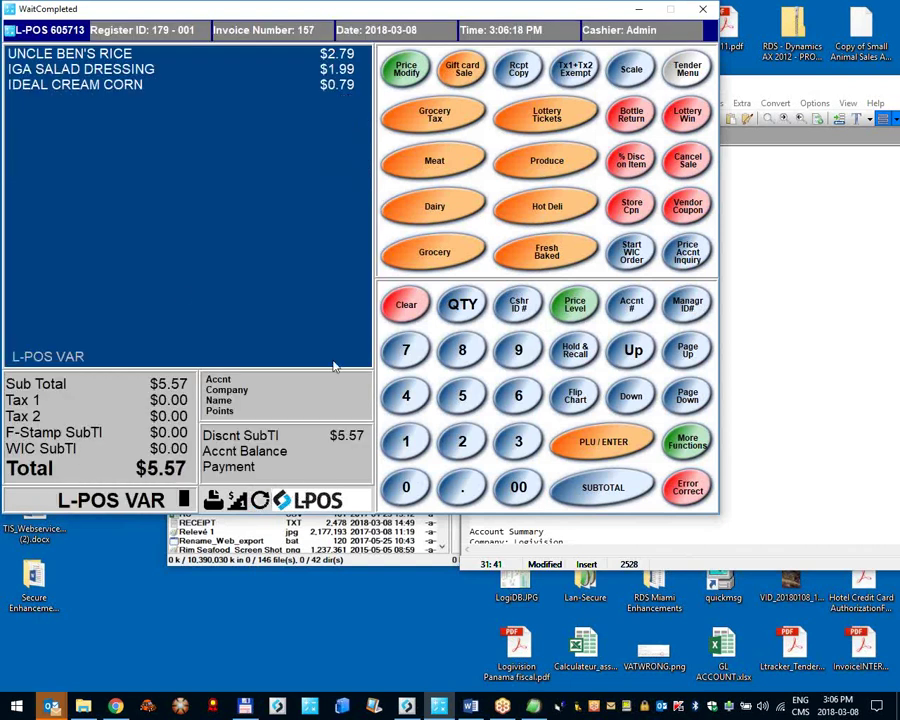
Step: Pay the $5.57 sale by DEBIT and select RECEIPT.TXT in Total Commander
left_click(688, 72)
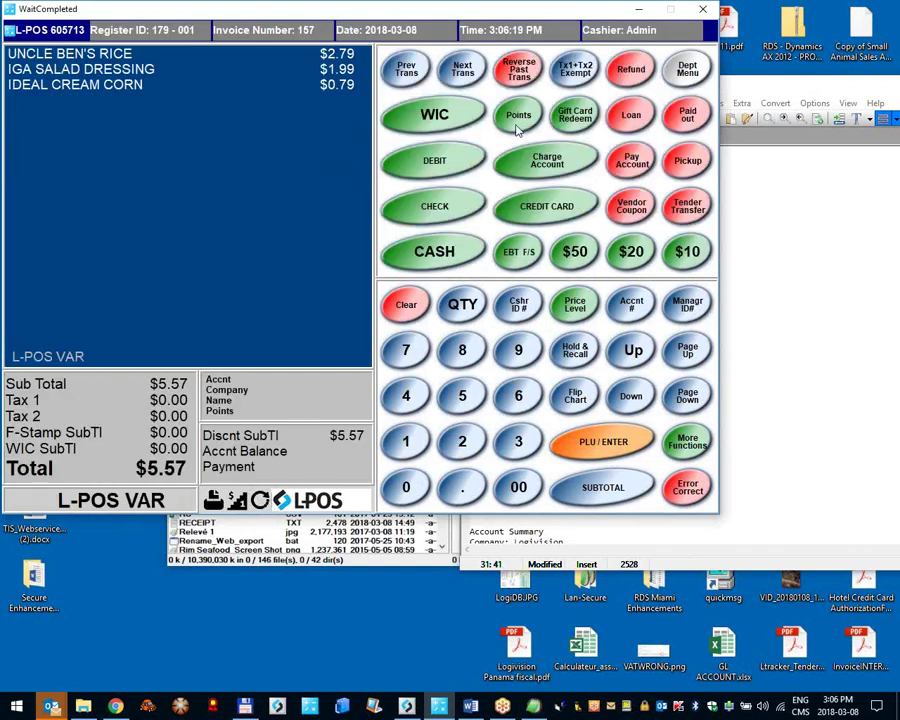
left_click(453, 162)
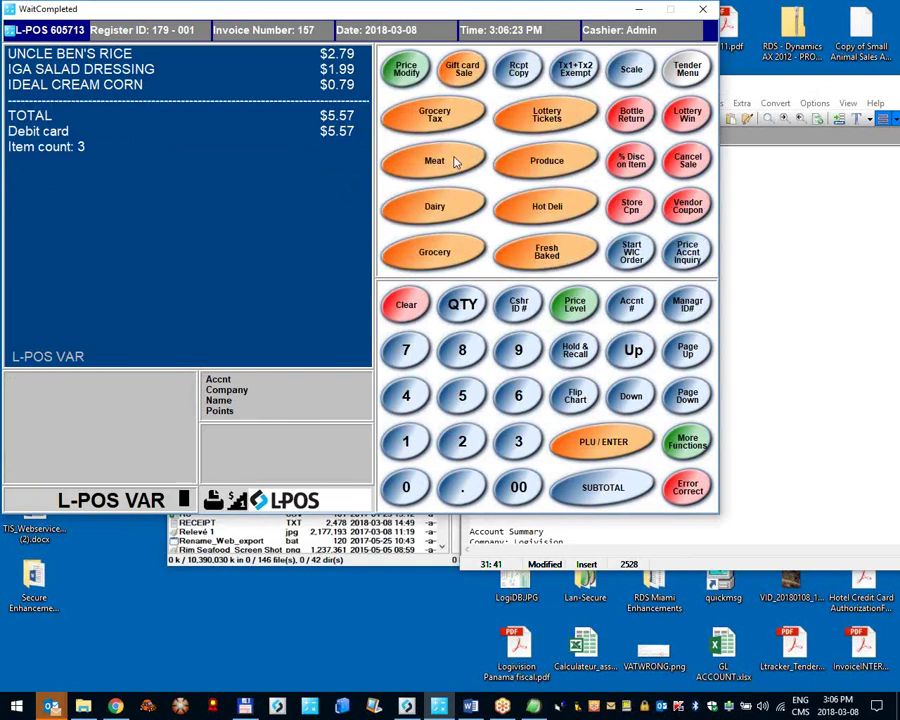
left_click(226, 530)
left_click(226, 530)
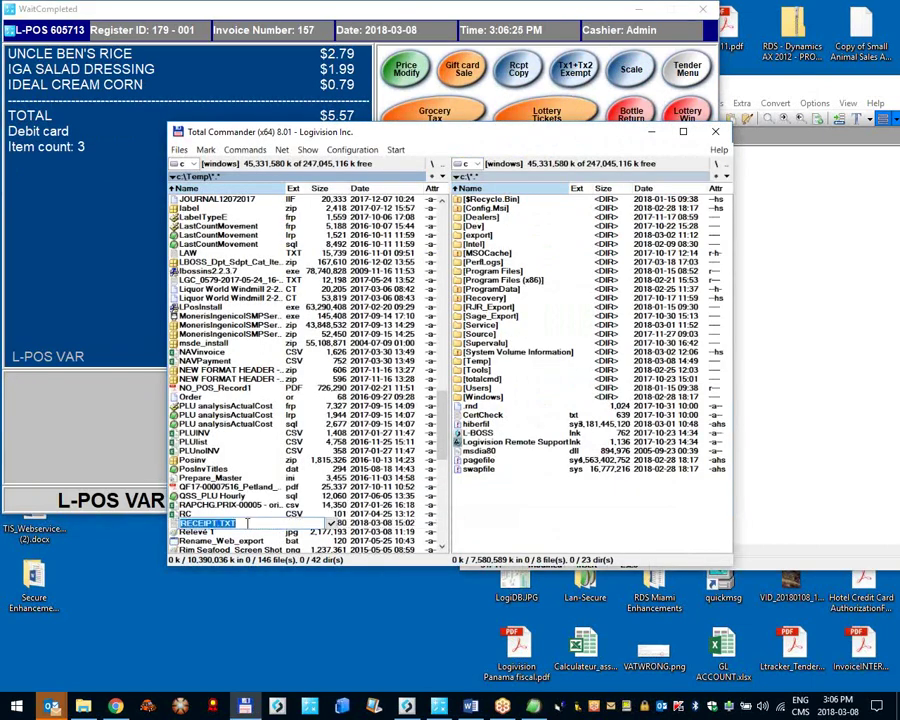
Step: Reload the changed RECEIPT.TXT from disk in EditPad Pro and maximize the window
key("Escape")
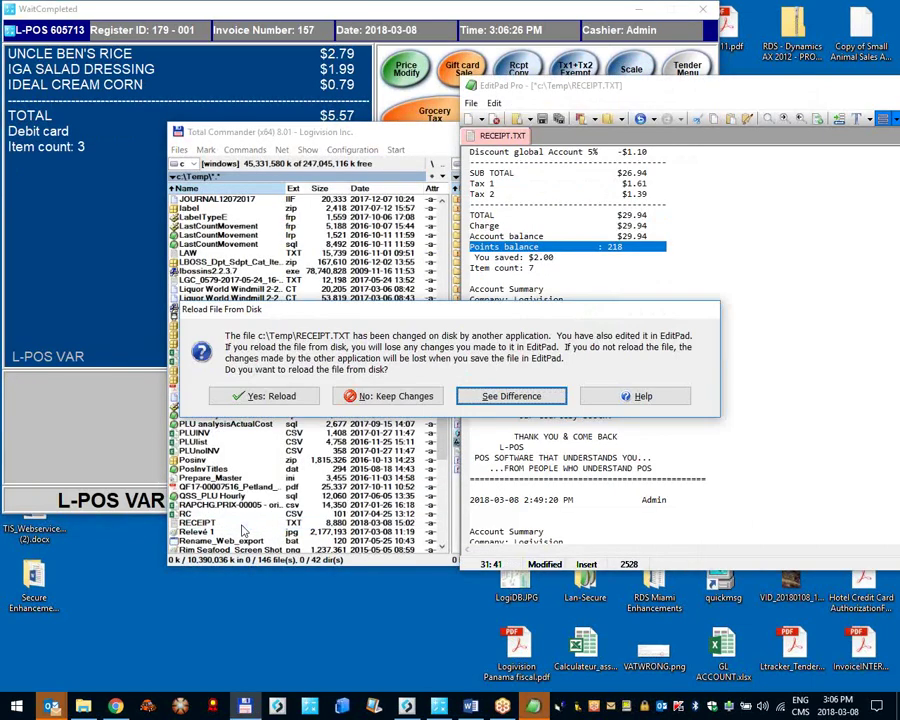
key("Escape")
key("ctrl+w")
key("n")
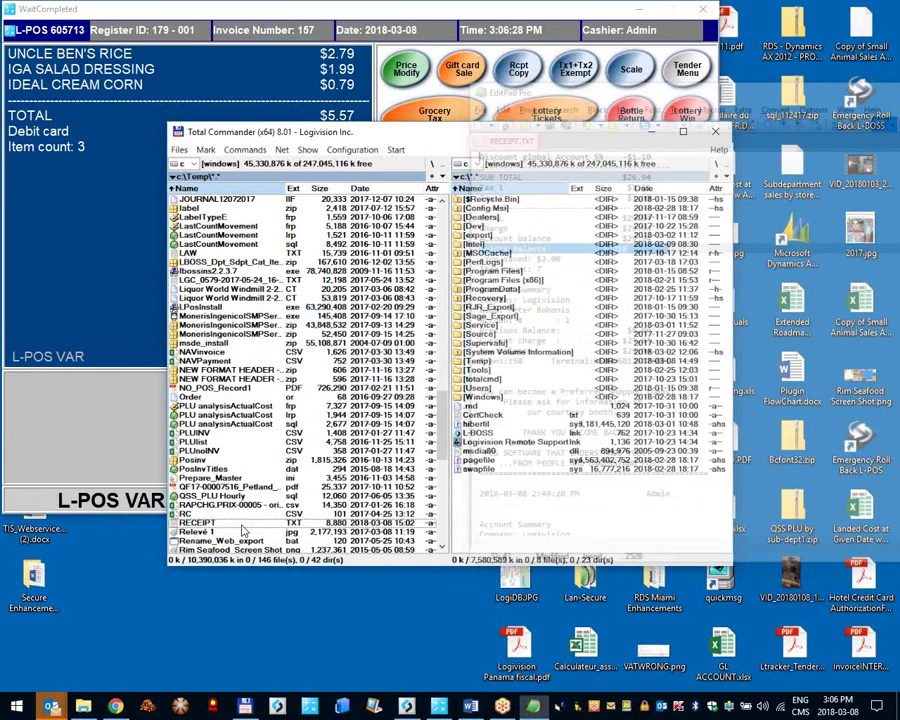
key("F4")
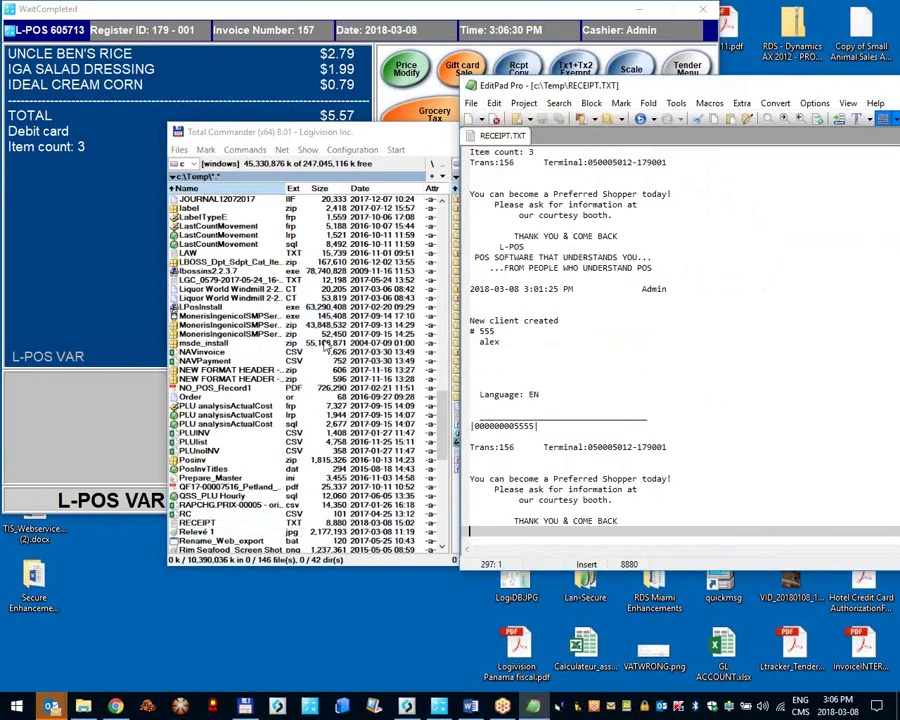
double_click(683, 85)
Step: Review the latest $5.57 receipt, close EditPad Pro, and return to L-POS
left_click(143, 336)
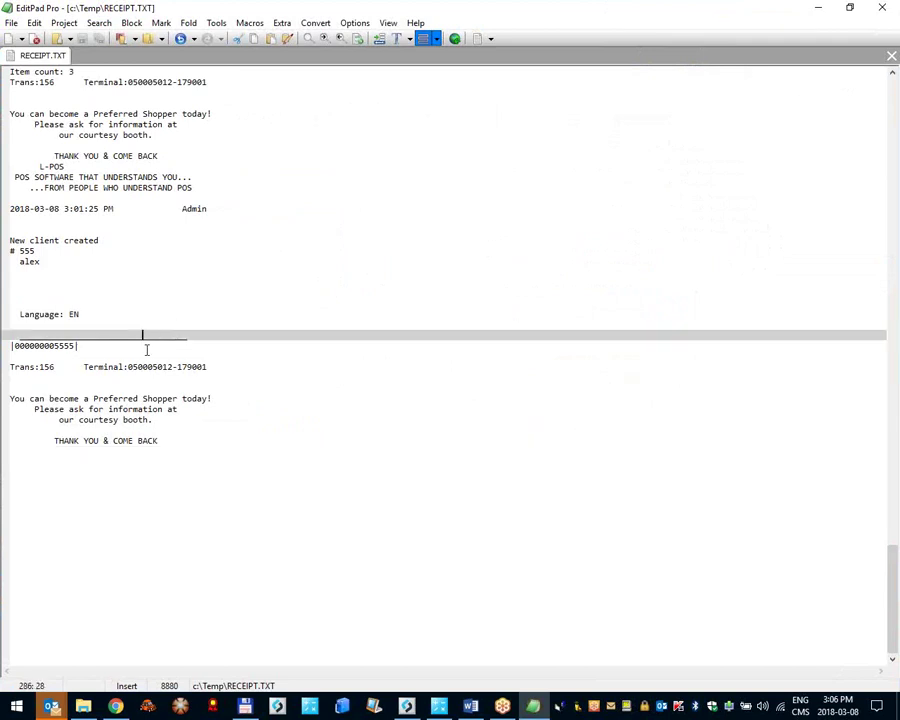
scroll(146, 349, "up", 9)
scroll(116, 354, "down", 1)
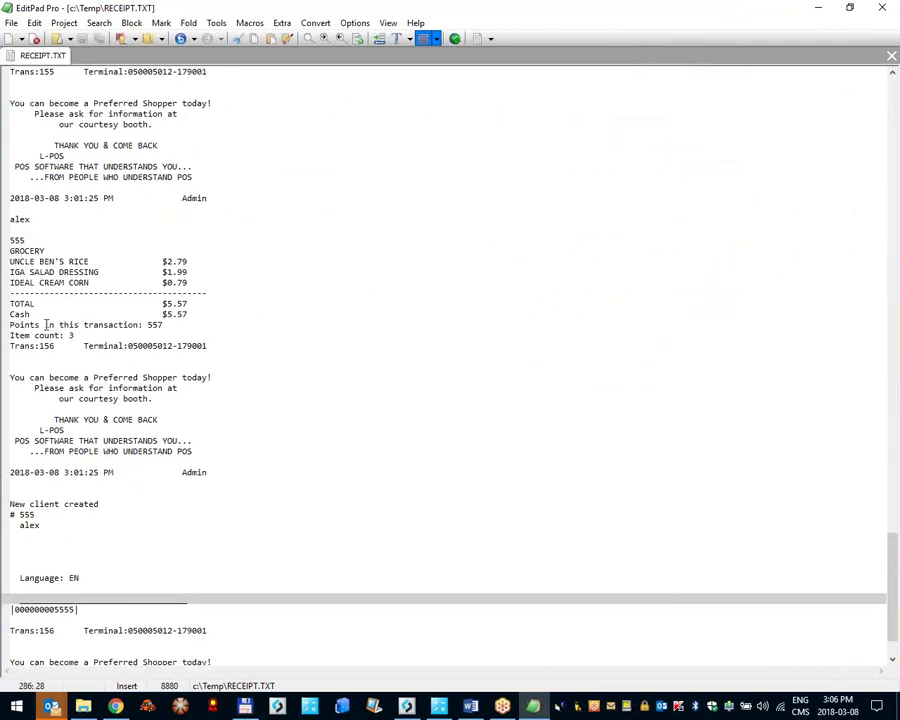
scroll(47, 484, "down", 2)
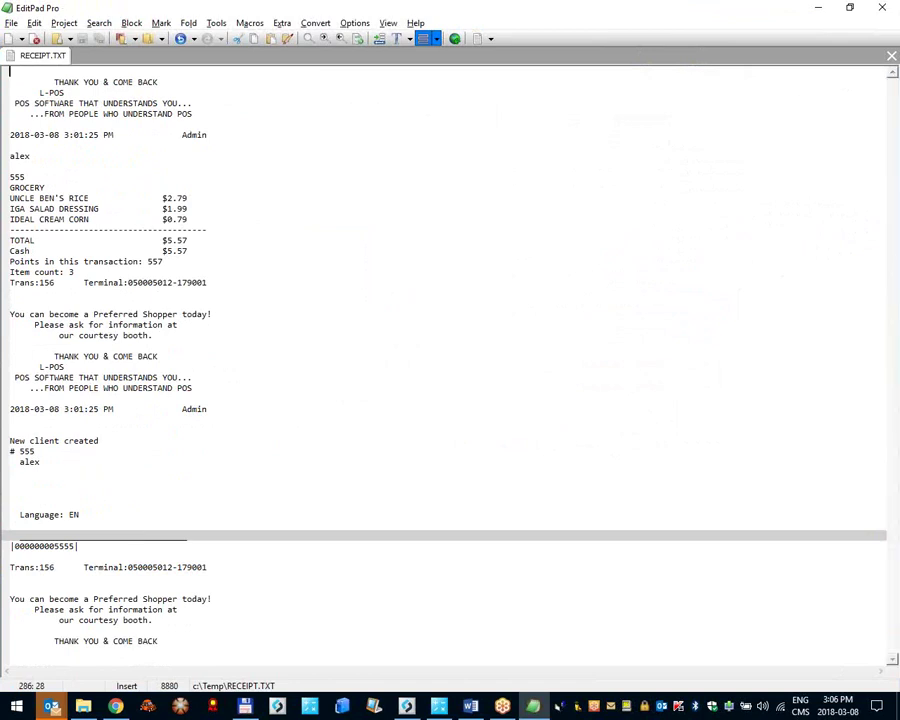
key("alt+F4")
left_click(68, 32)
Step: Set the receipt printer's OPOS SO device to (None) and apply the Peripherals settings
right_click(68, 32)
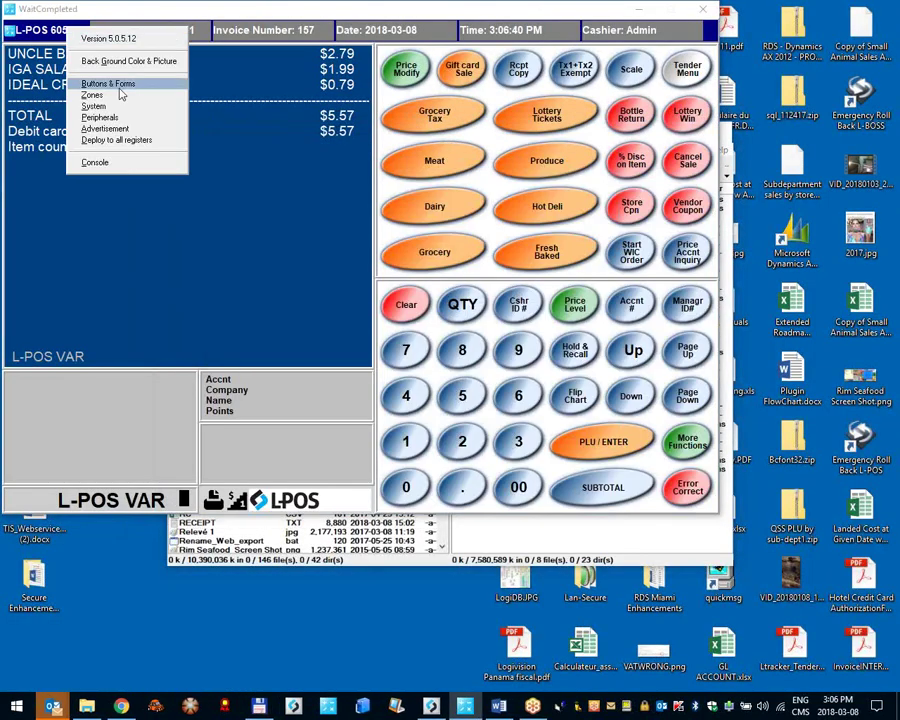
left_click(88, 86)
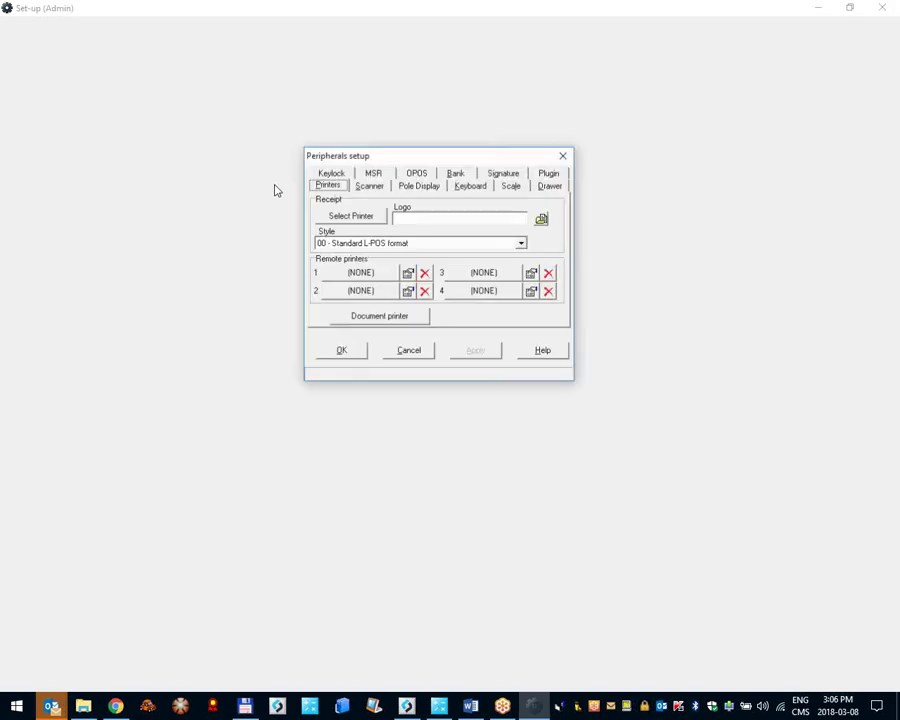
left_click(339, 218)
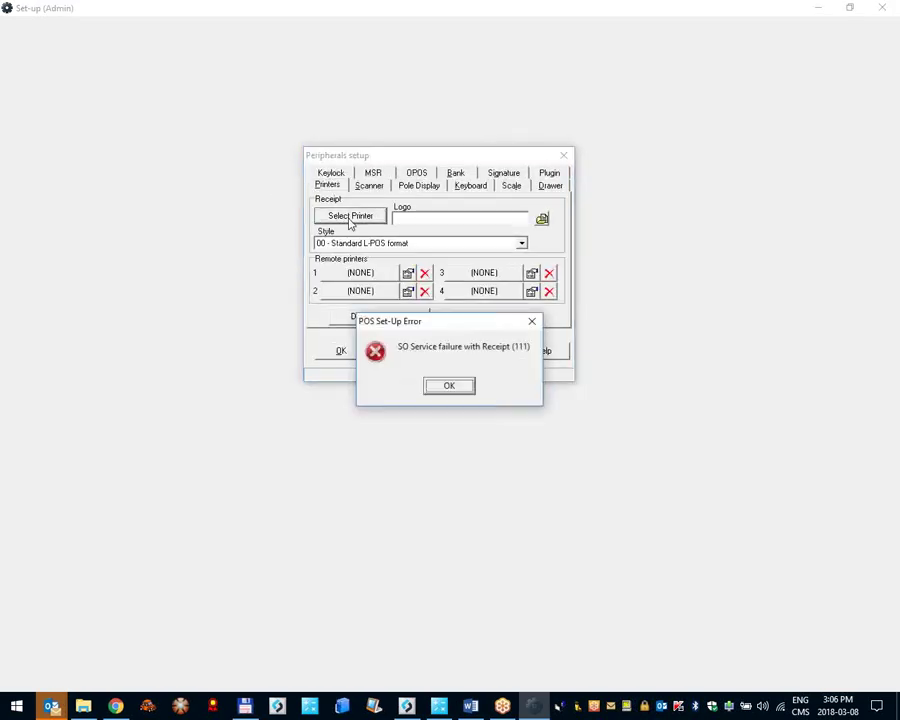
left_click(440, 392)
left_click(362, 166)
left_click(366, 261)
left_click(358, 273)
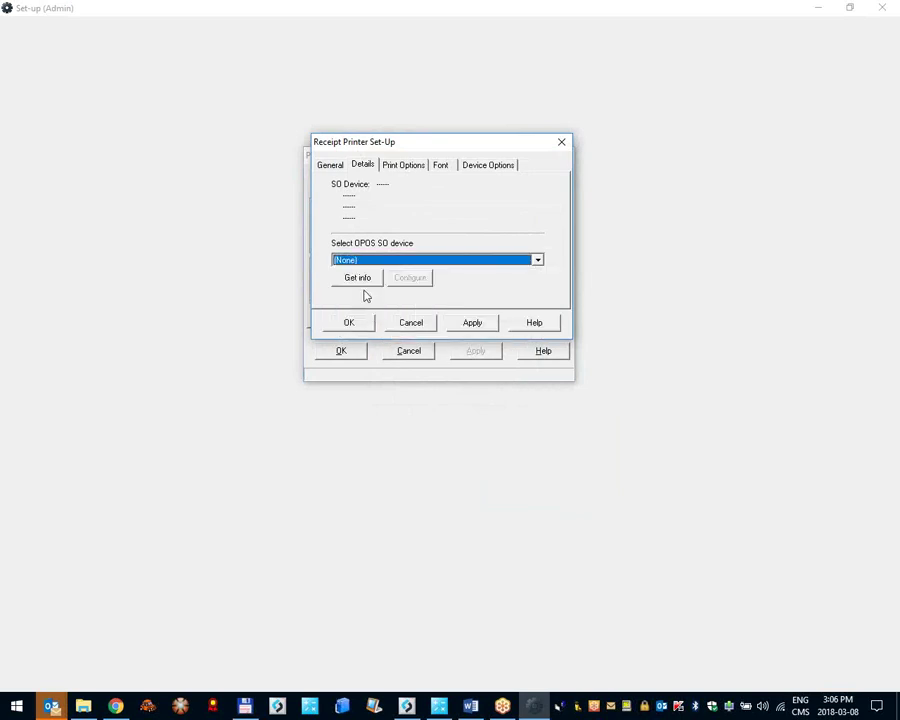
left_click(350, 321)
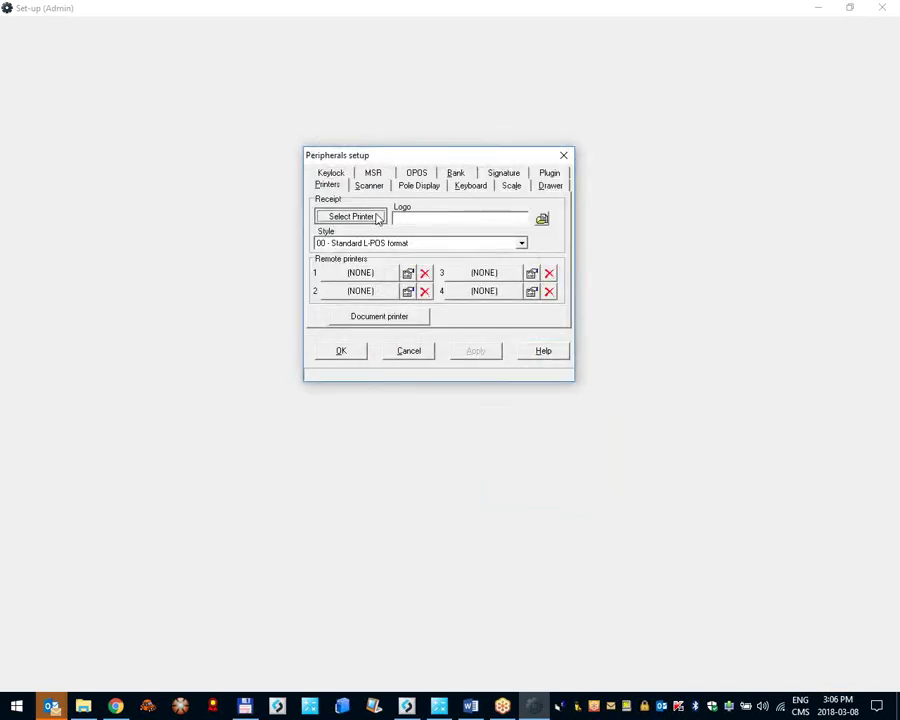
left_click(376, 214)
left_click(347, 322)
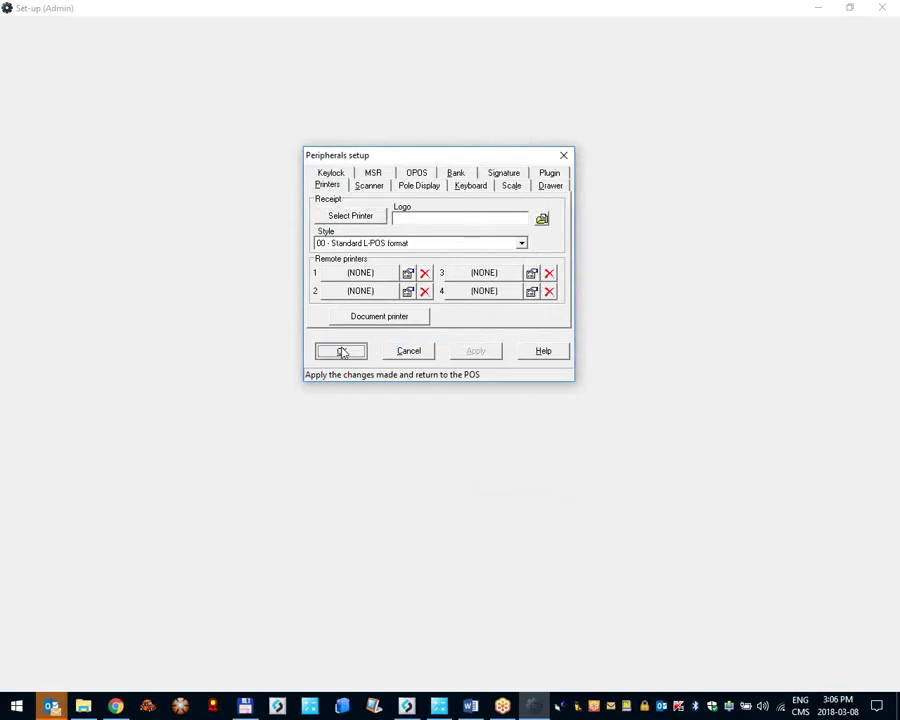
left_click(341, 350)
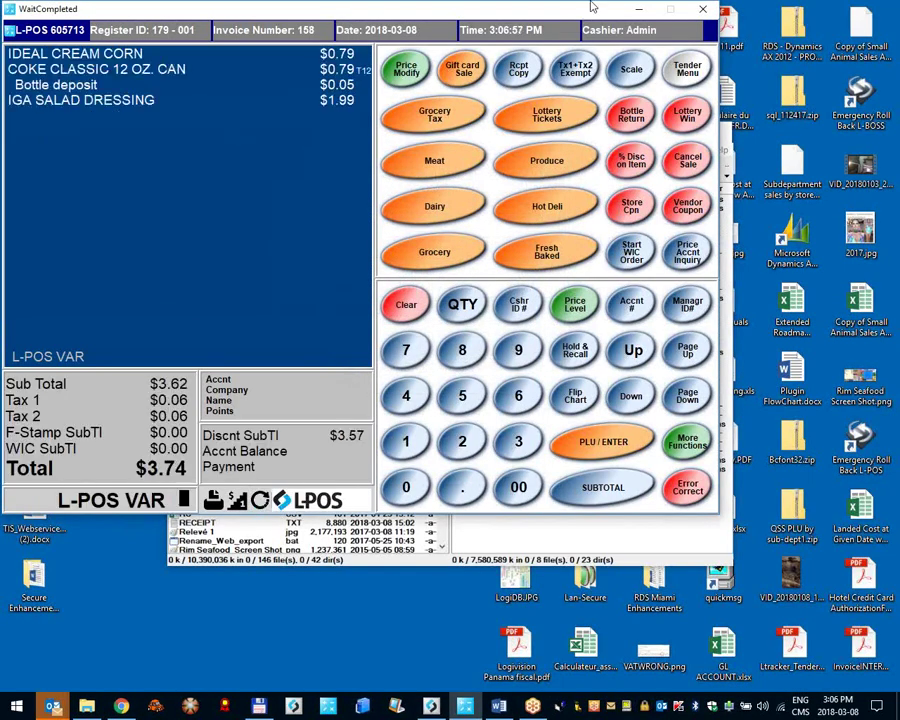
Step: Pay the sale by DEBIT and view the resulting RECEIPT.TXT in EditPad
left_click(686, 70)
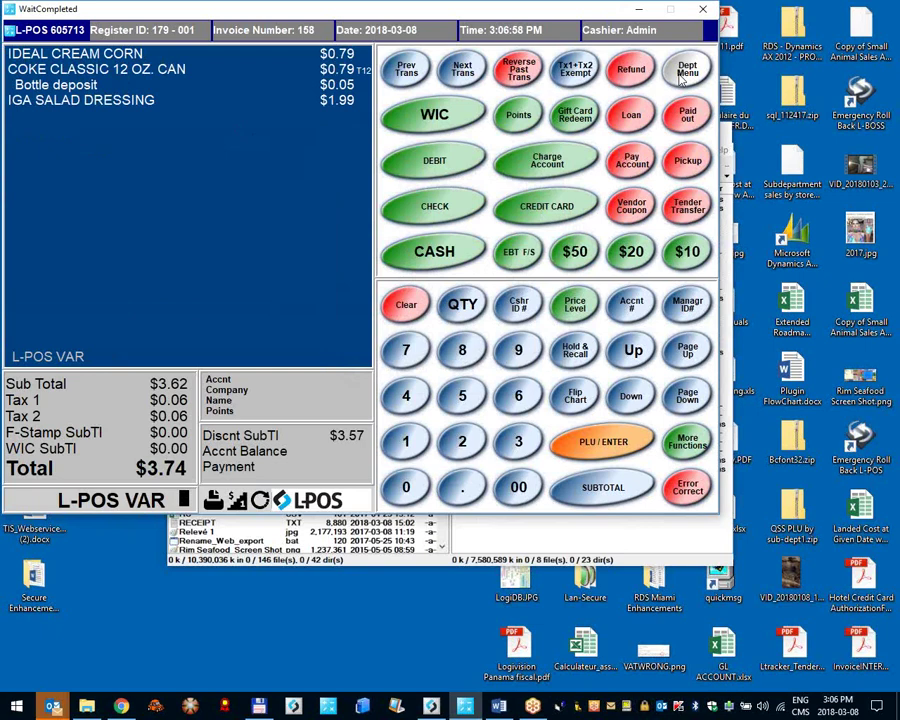
left_click(437, 170)
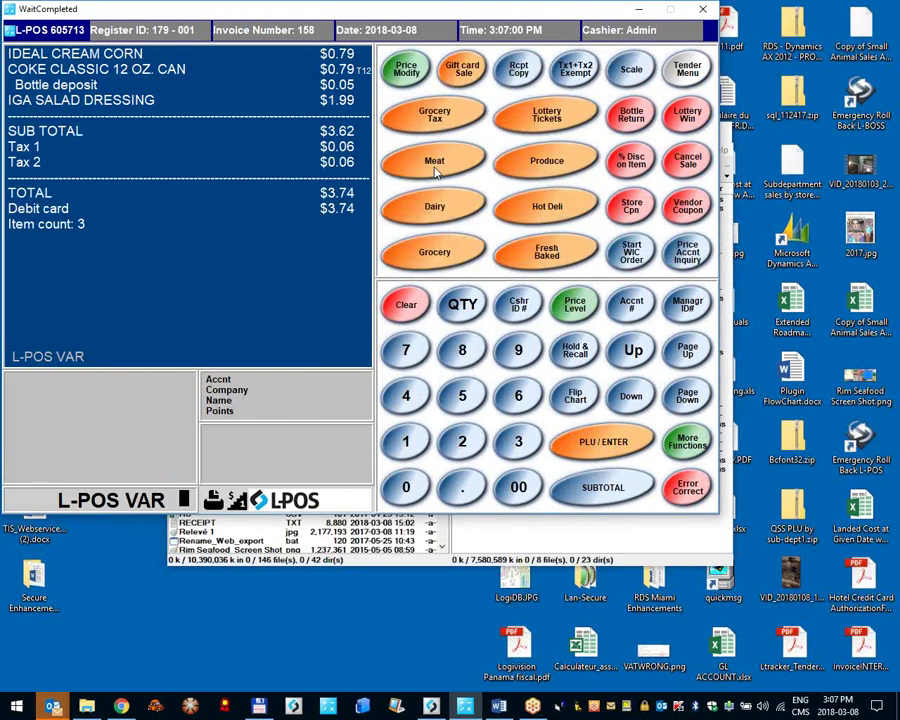
left_click(224, 533)
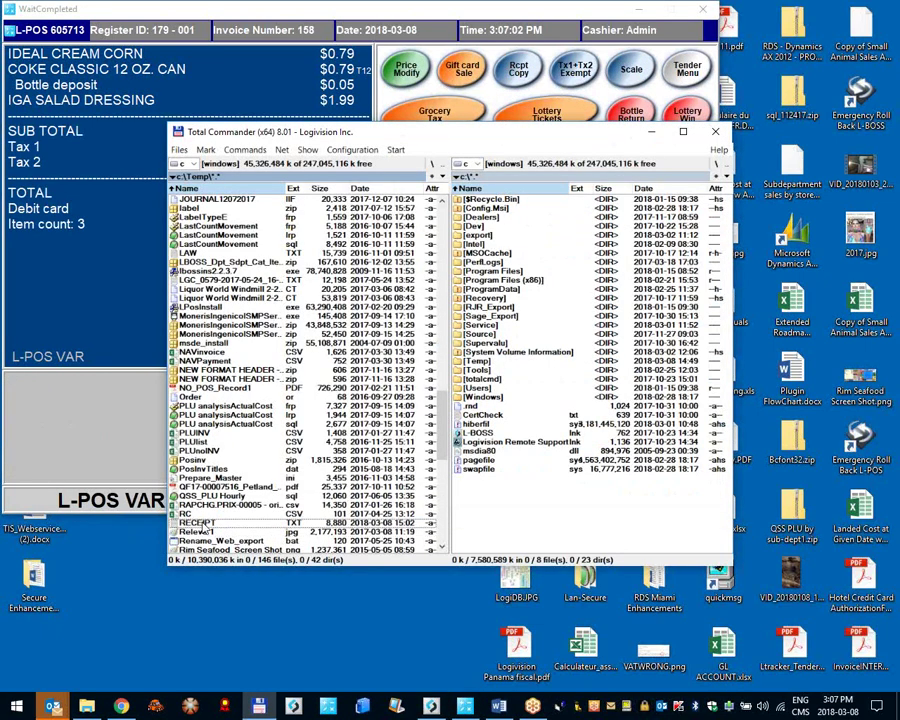
double_click(201, 521)
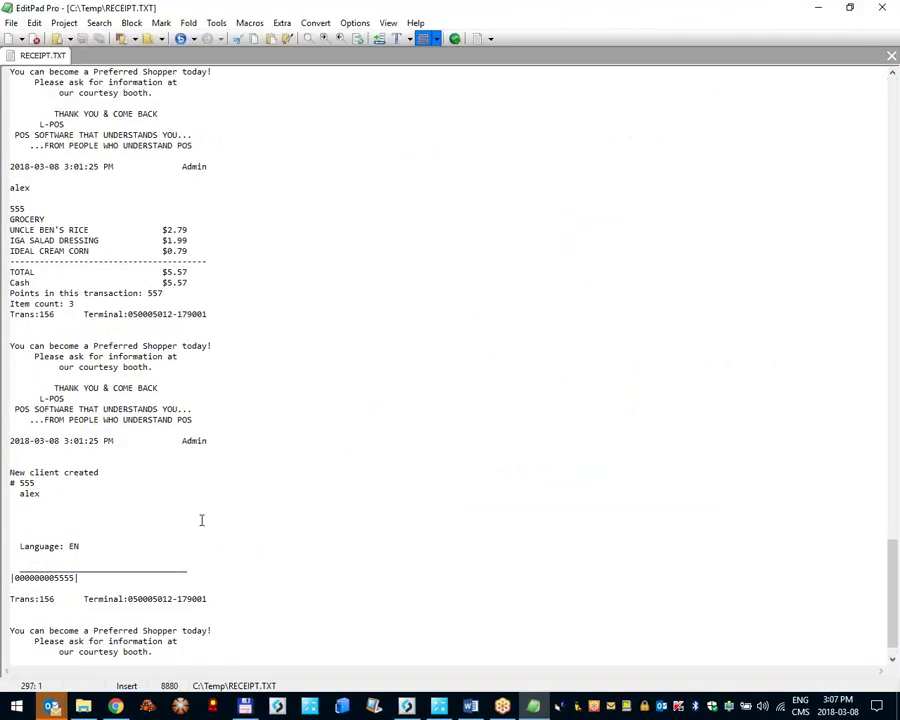
key("alt+F4")
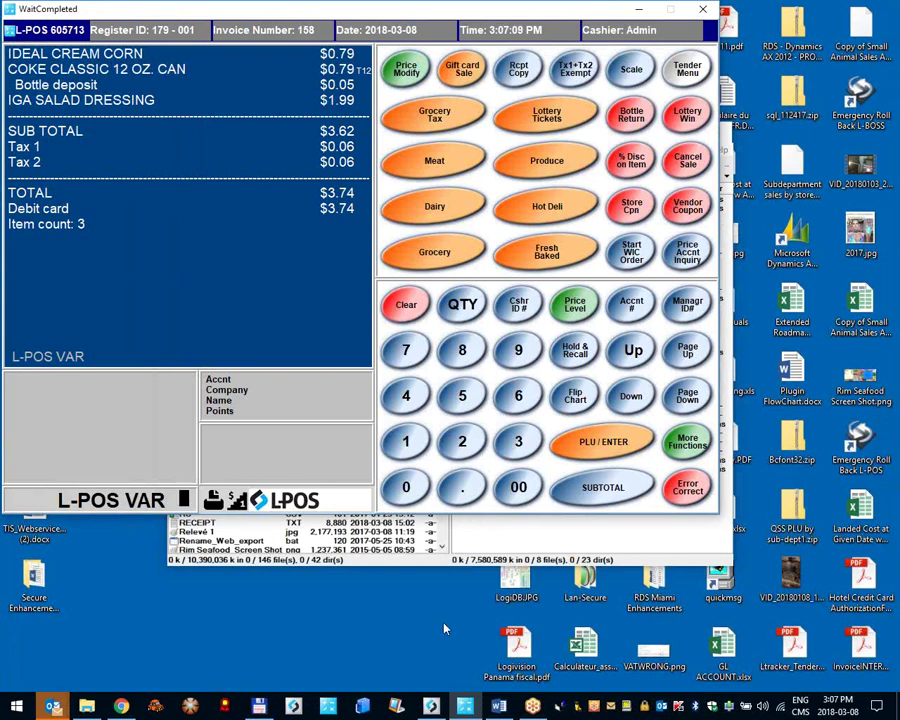
left_click(225, 535)
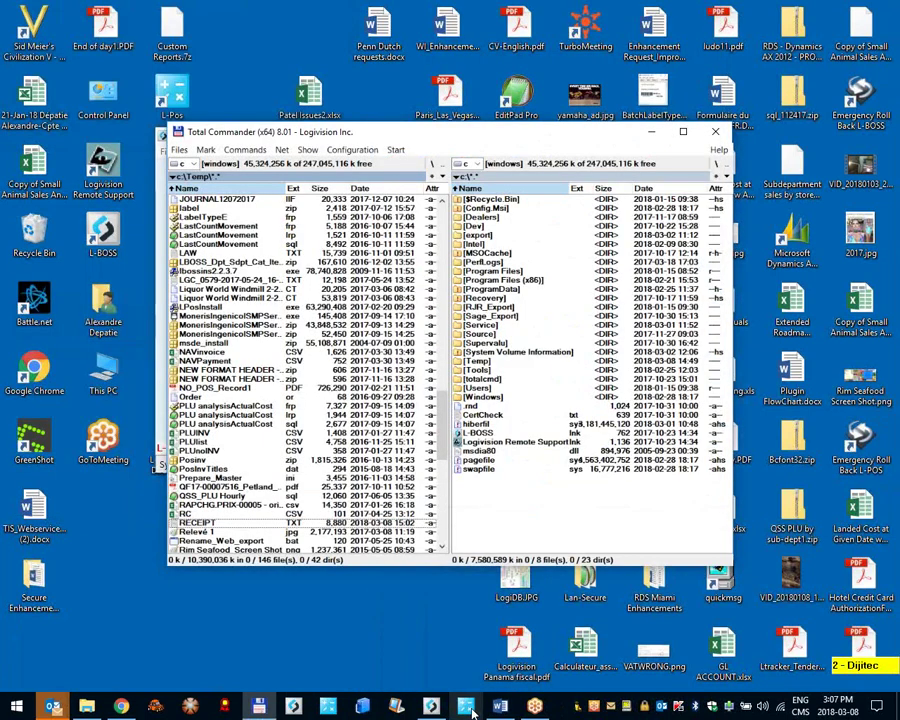
Step: Relaunch L-POS, enter the Admin login password, and answer the date prompt
left_click(468, 707)
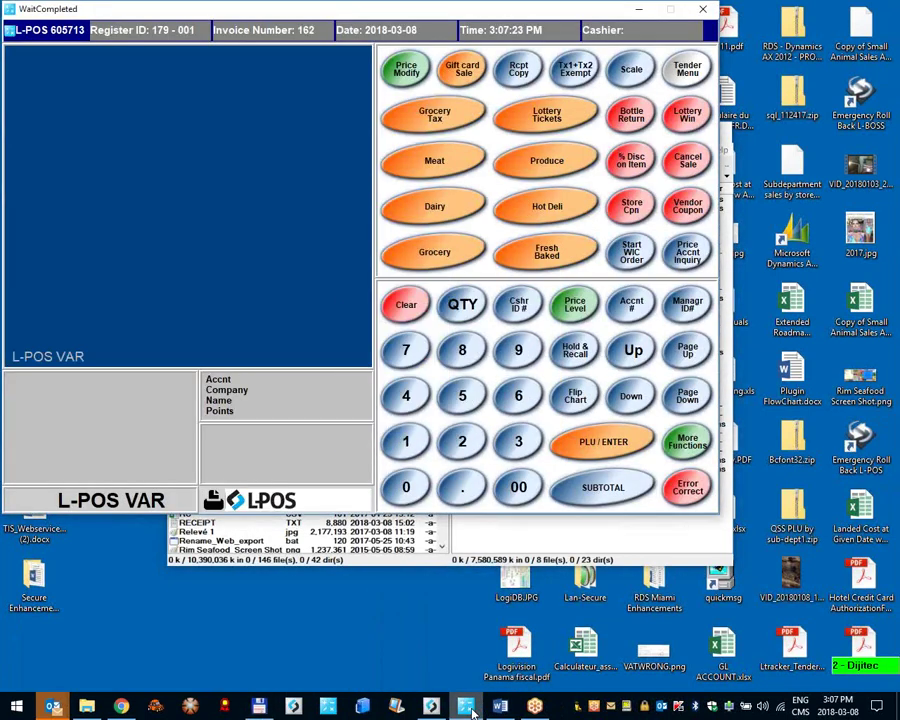
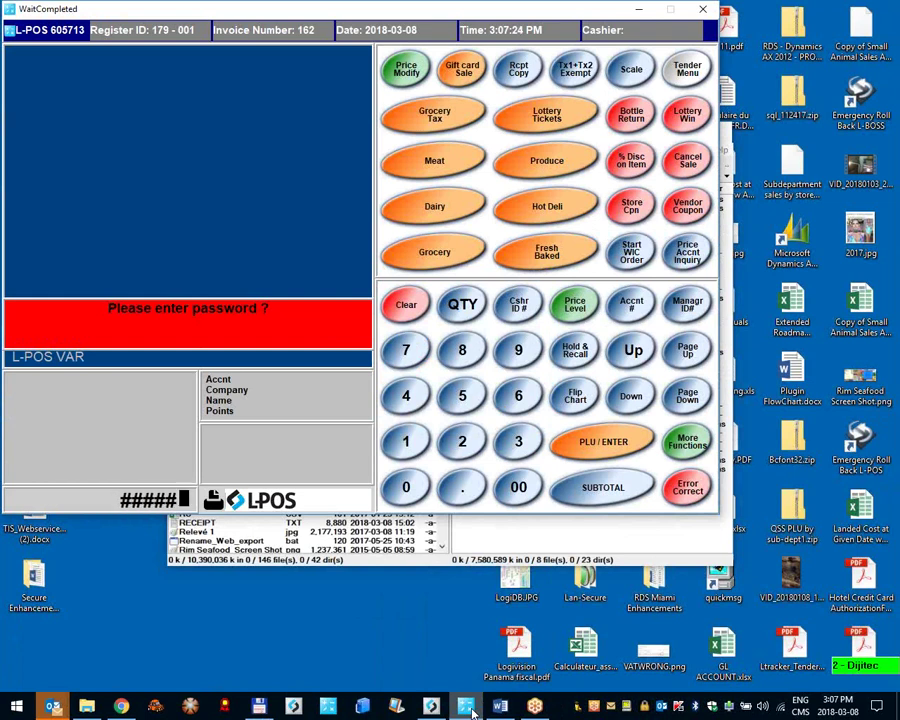
key("Return")
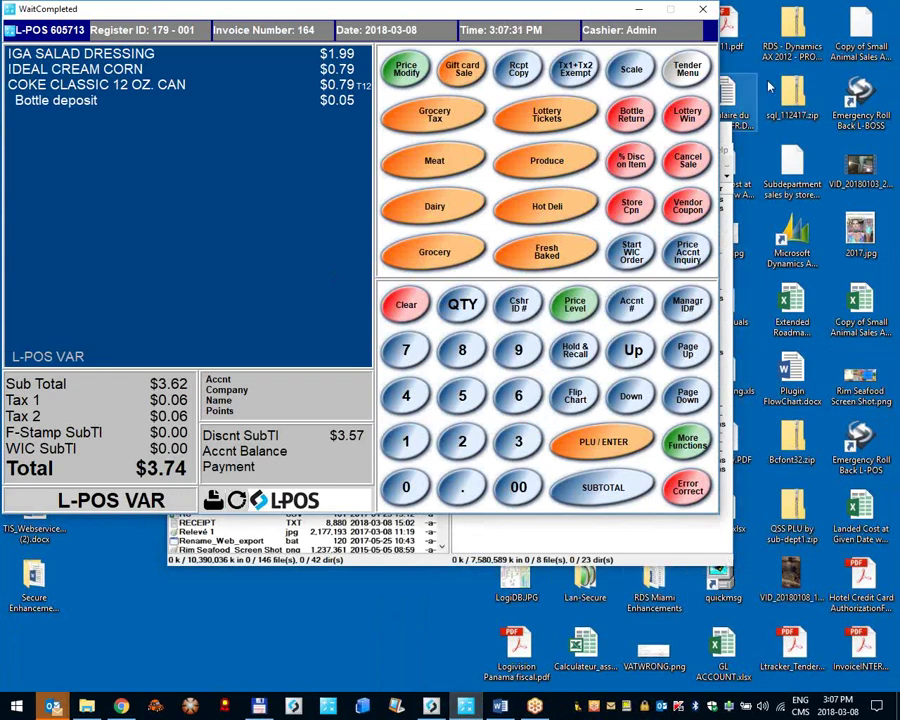
Step: Pay the current sale by DEBIT and return to the register window
left_click(705, 75)
left_click(474, 151)
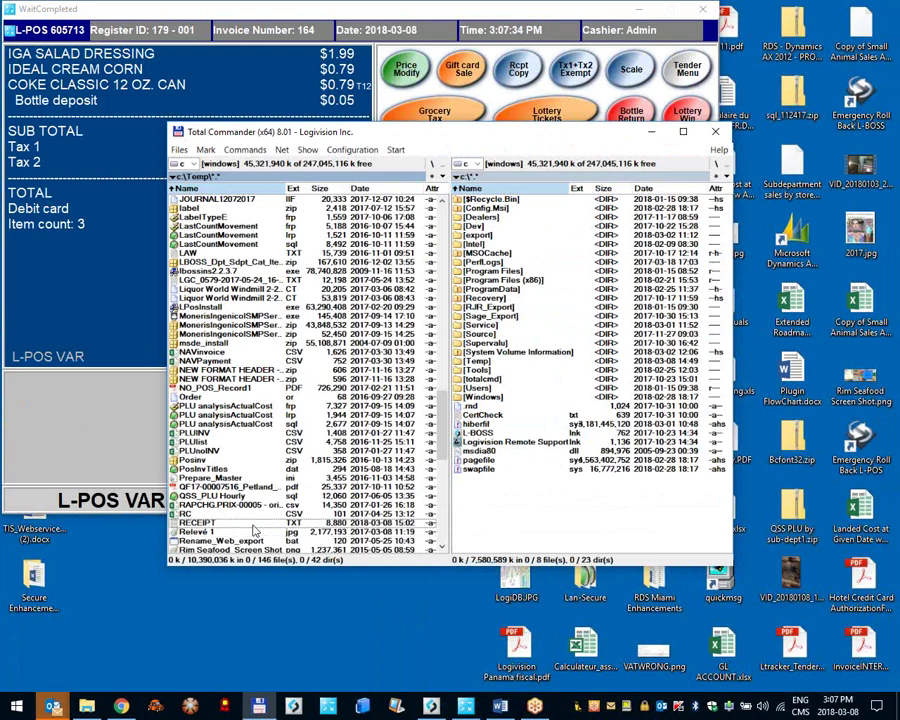
left_click(106, 433)
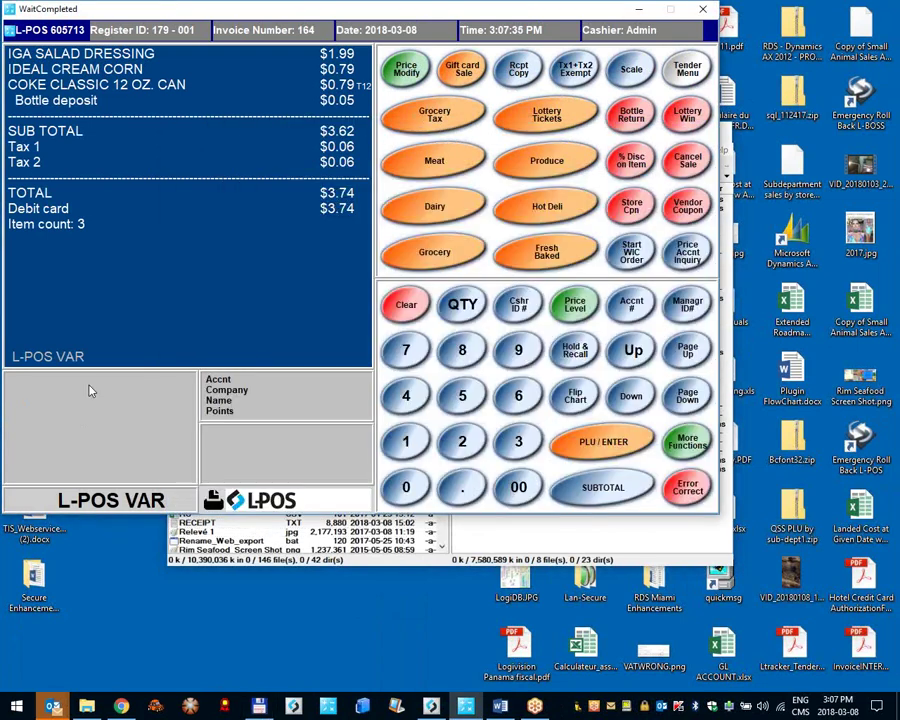
Step: Review the receipt printer's output path C:\Temp\RECEIPT.TXT in Peripherals, then close it
left_click(63, 31)
left_click(92, 115)
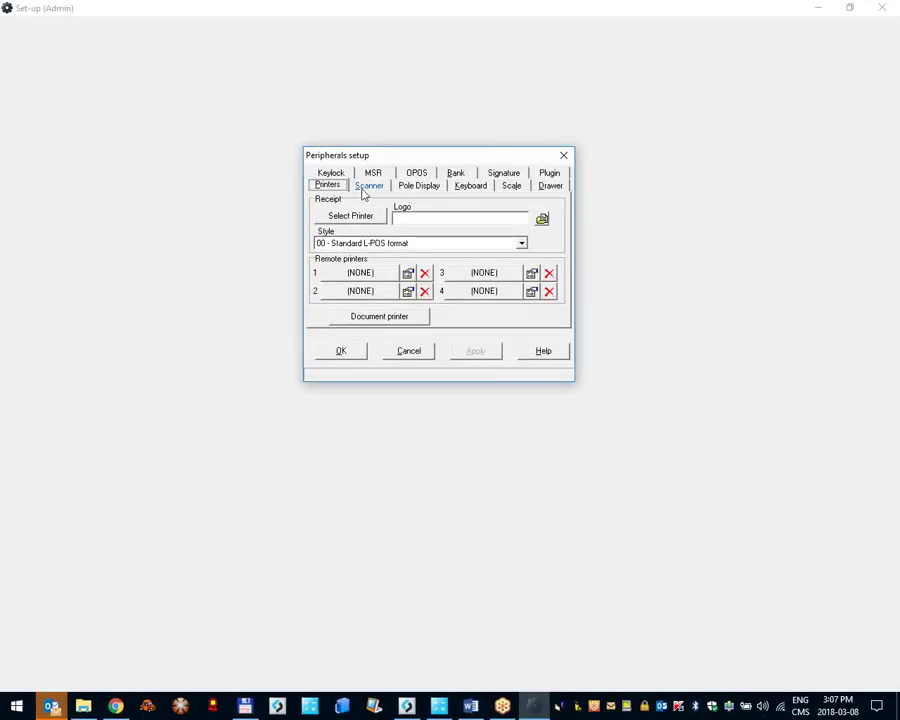
left_click(350, 215)
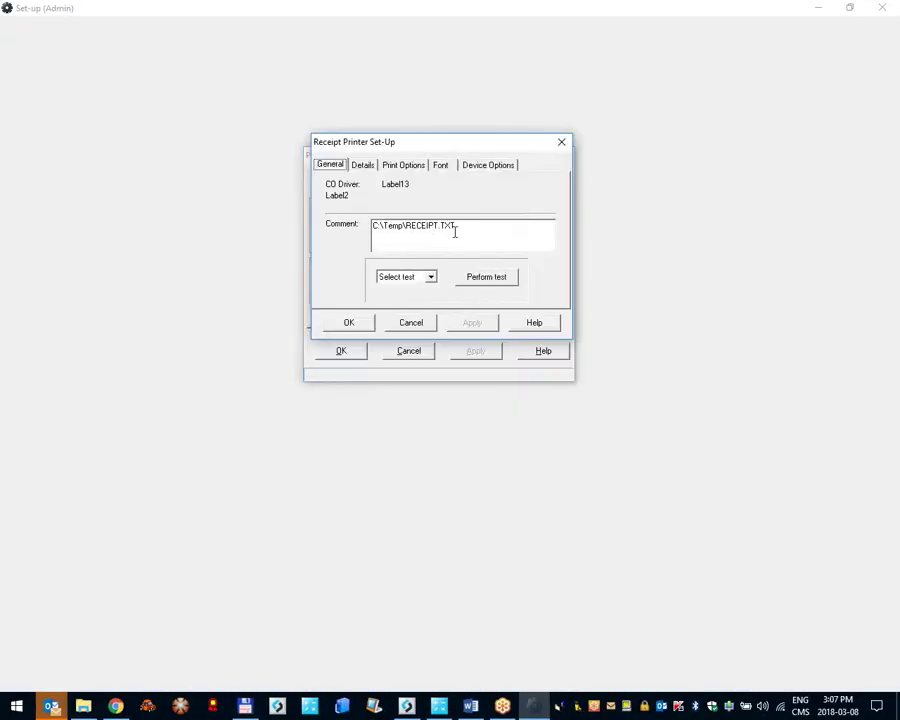
left_click(480, 233)
left_click(360, 322)
left_click(346, 350)
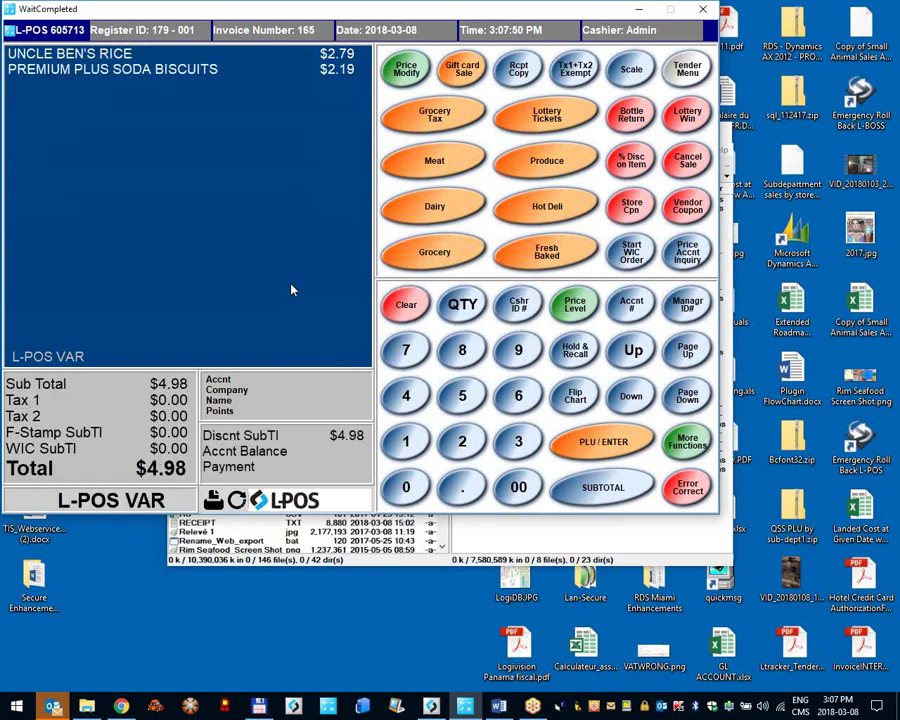
Step: Pay the $4.98 sale by debit card and confirm its receipt ends RECEIPT.TXT in Lister
left_click(686, 74)
left_click(442, 164)
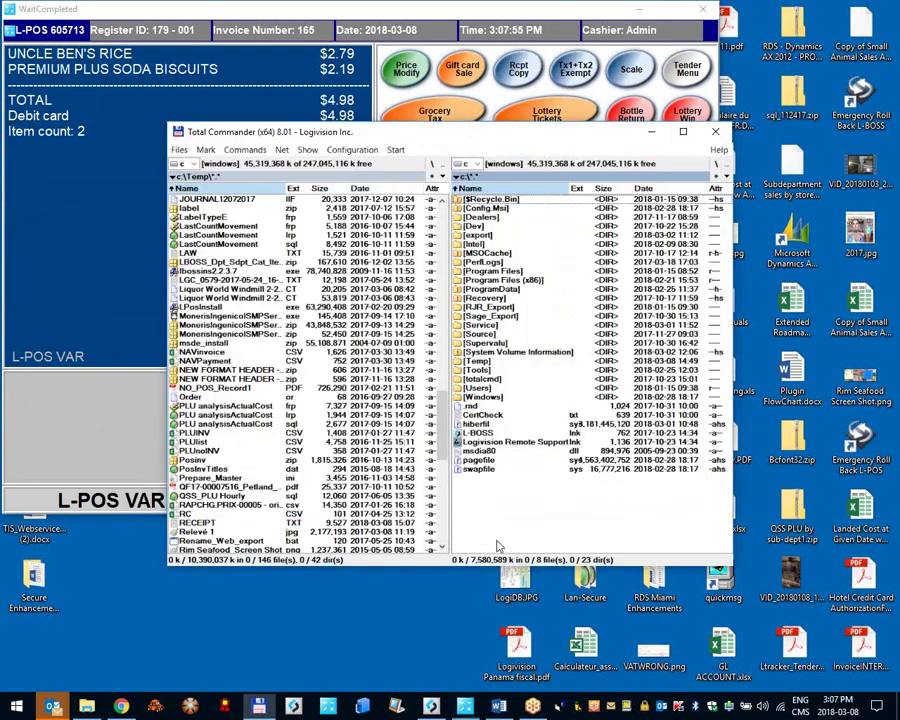
left_click(520, 558)
double_click(290, 523)
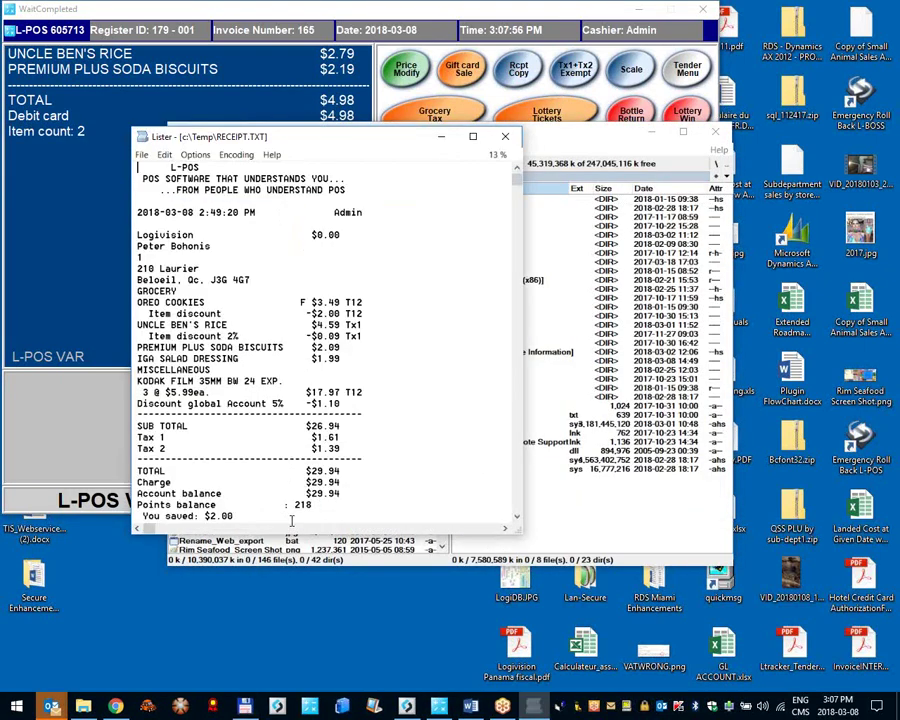
scroll(291, 520, "down", 5)
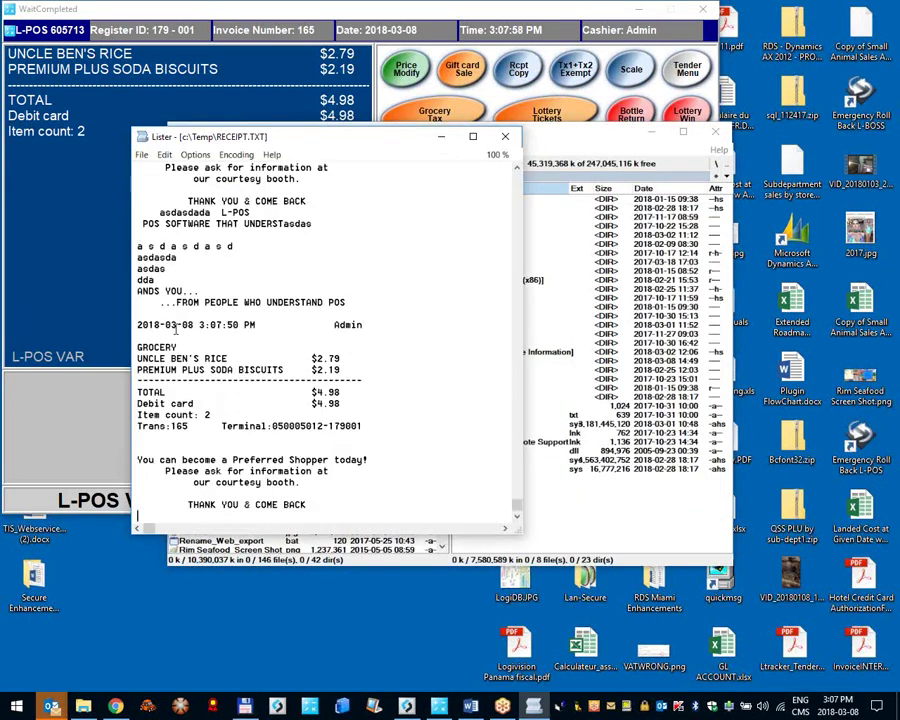
left_click_drag(138, 399, 346, 520)
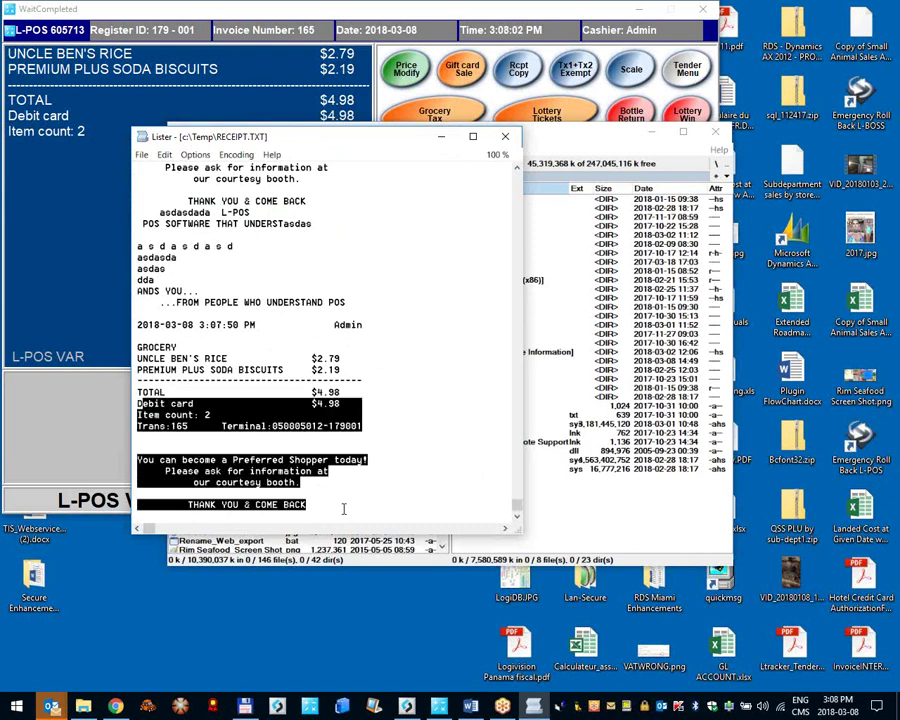
left_click(57, 272)
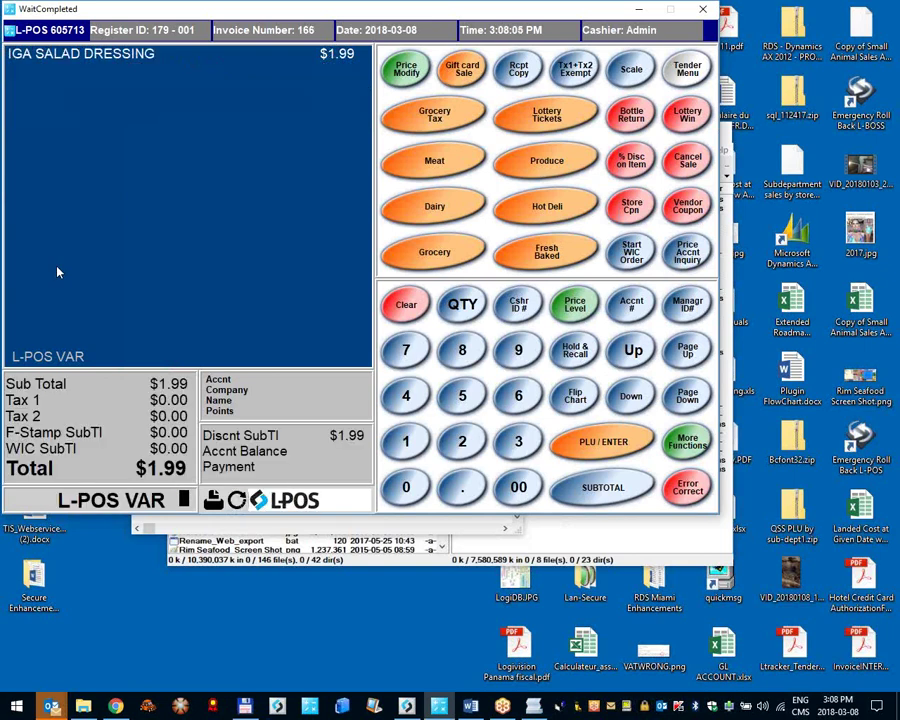
Step: Subtotal invoice 166 and pay the $9.95 sale in cash
left_click(603, 487)
left_click(450, 246)
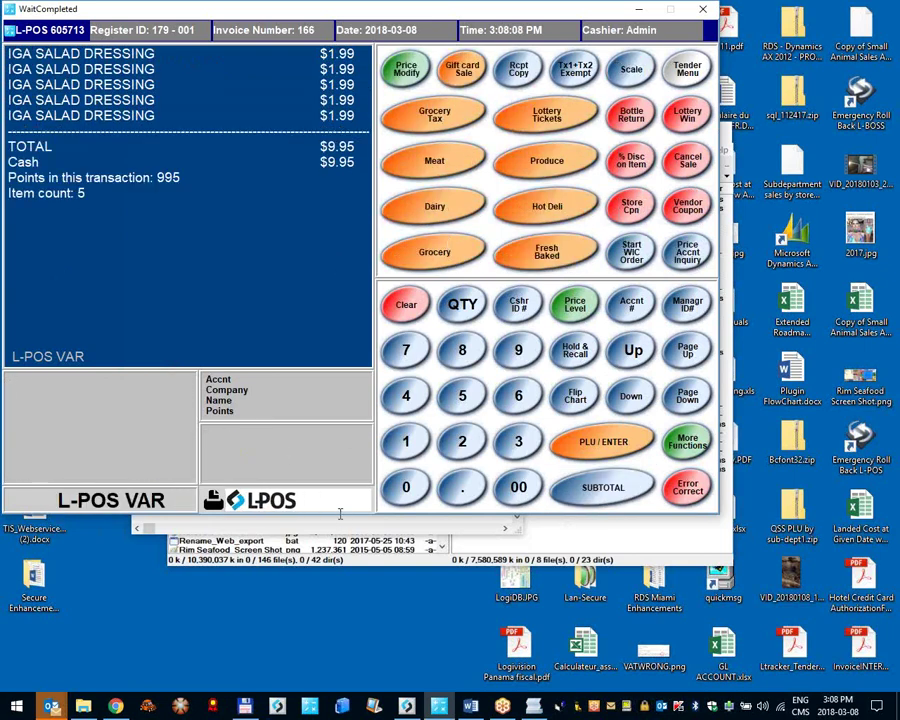
key("Escape")
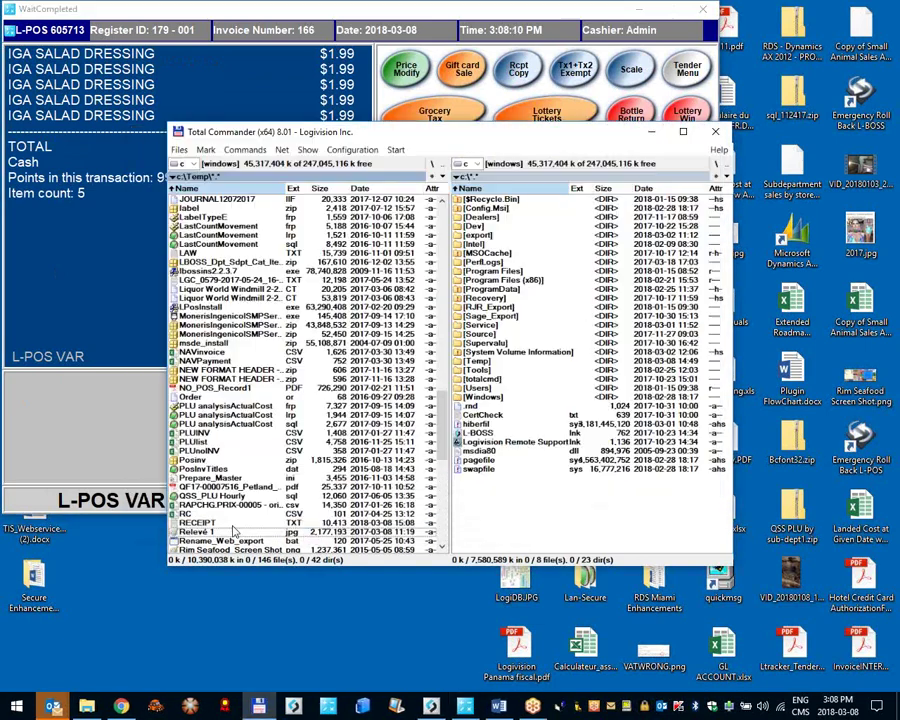
Step: Review the contest entry block at the end of RECEIPT.TXT in Lister, then close the viewer
double_click(233, 522)
scroll(452, 339, "down", 5)
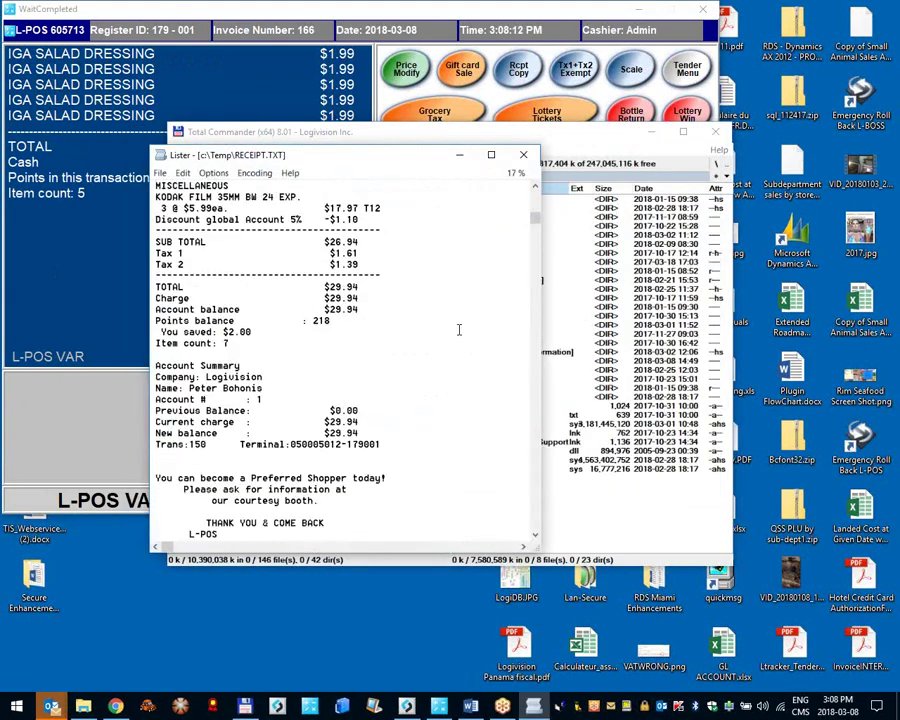
scroll(459, 329, "down", 10)
left_click_drag(368, 421, 160, 421)
left_click_drag(237, 463, 408, 524)
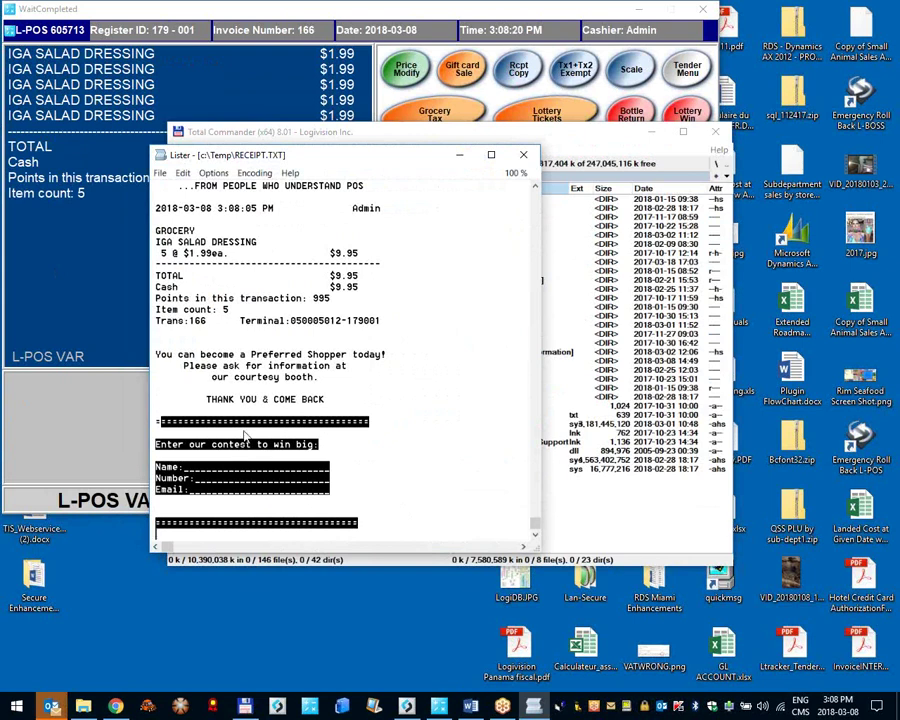
left_click(345, 452)
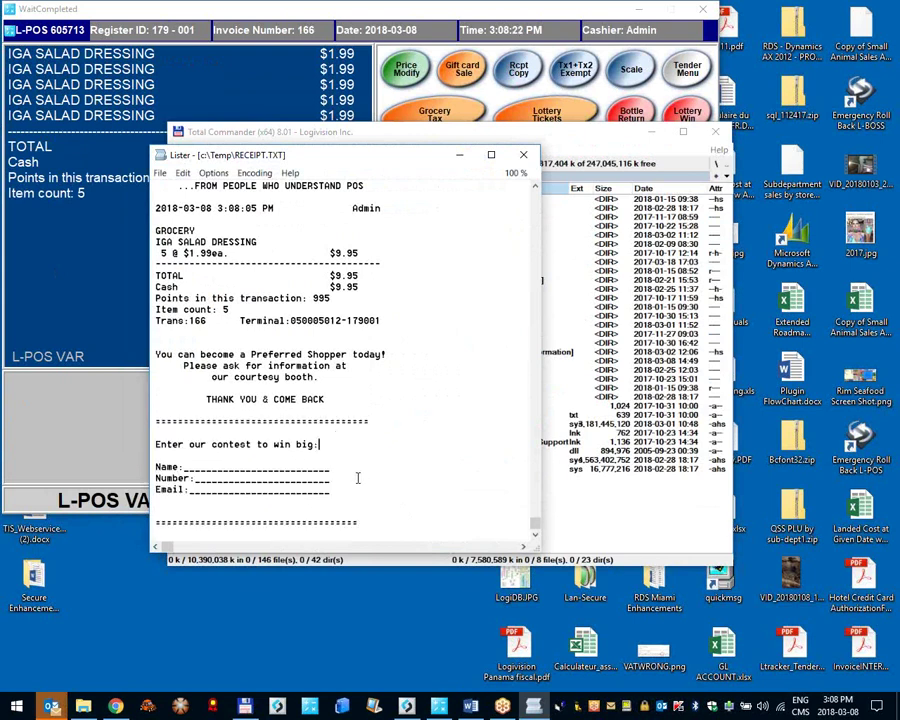
left_click_drag(374, 526, 126, 428)
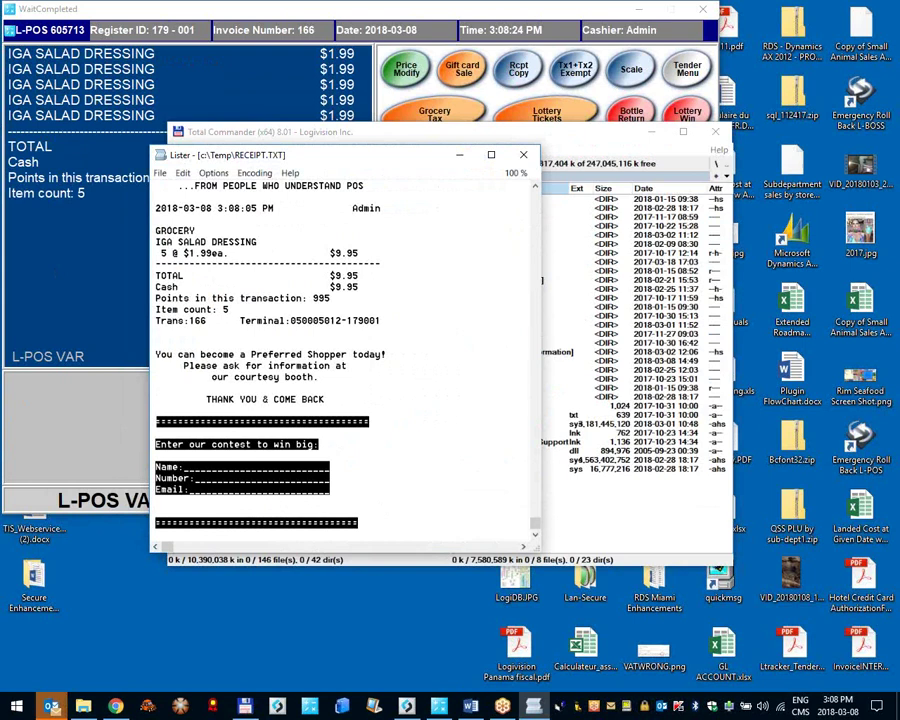
left_click(409, 492)
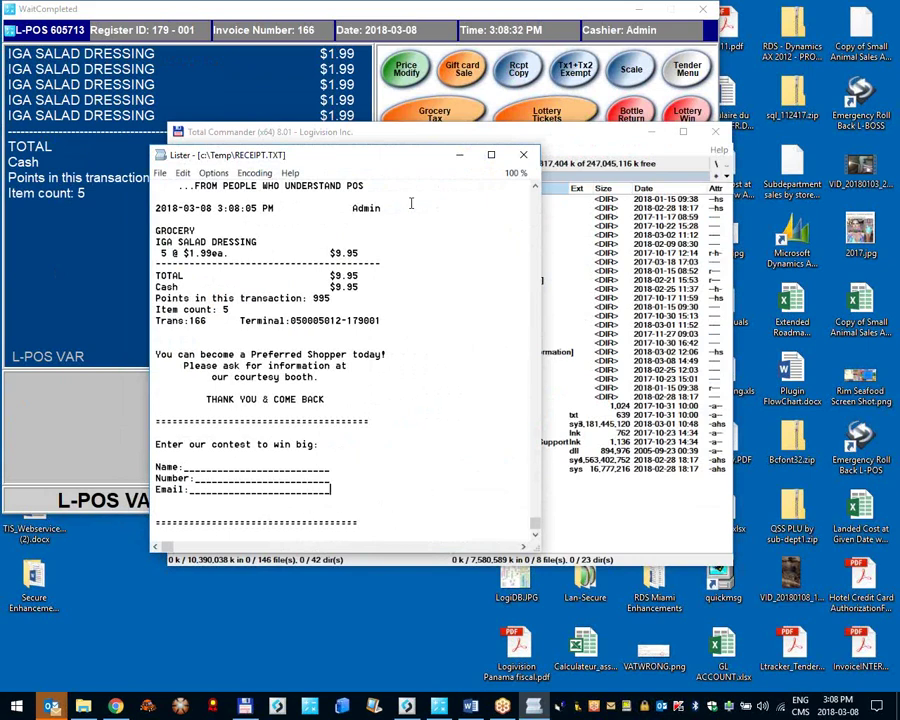
left_click(522, 158)
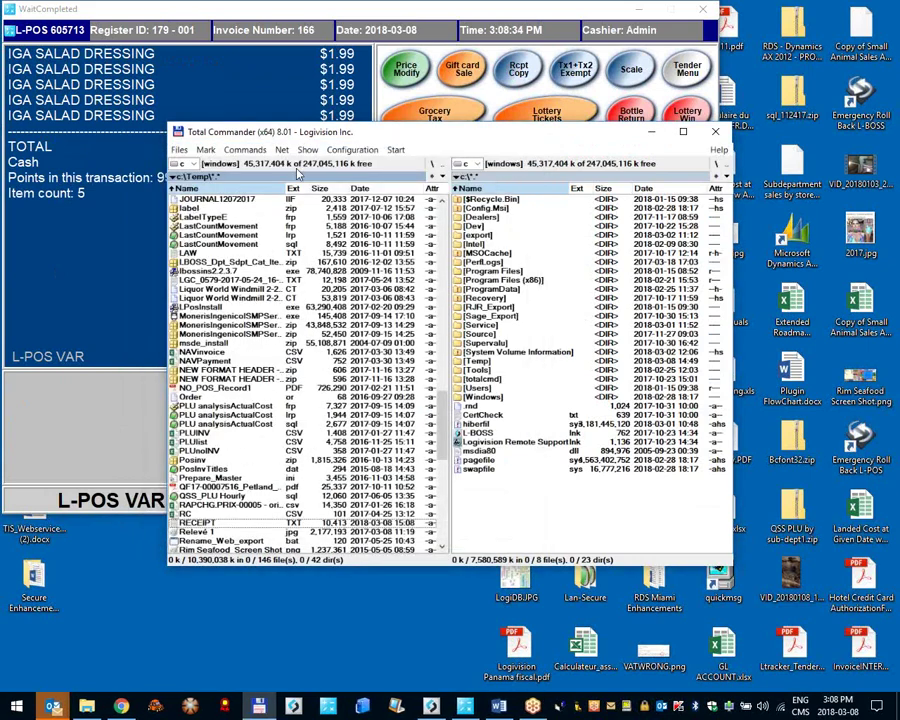
Step: Open the Restrictors page of L-POS System set-up
left_click(44, 30)
left_click(68, 112)
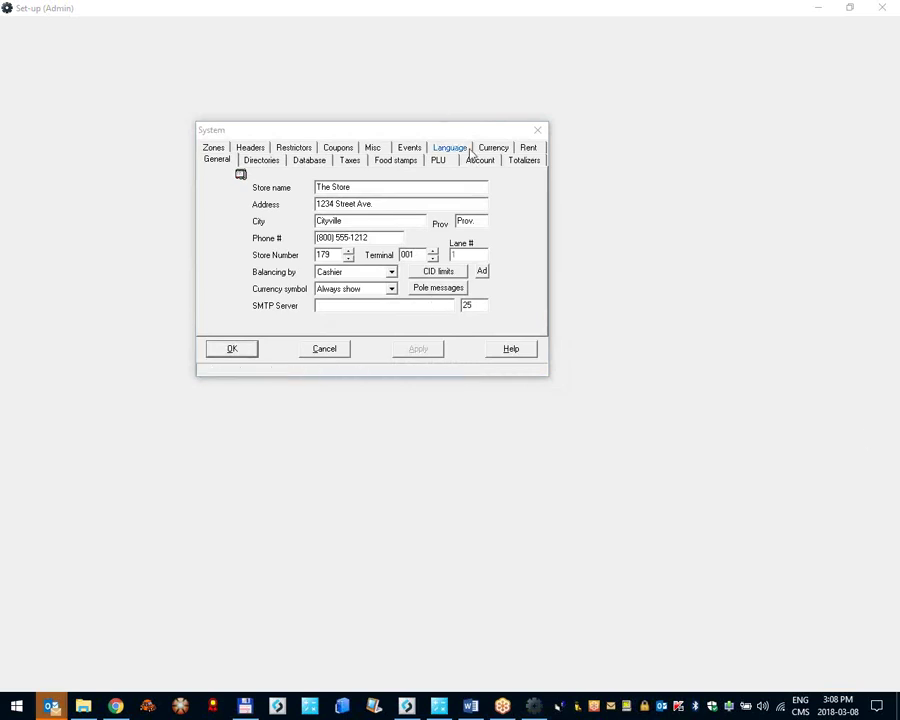
left_click(290, 150)
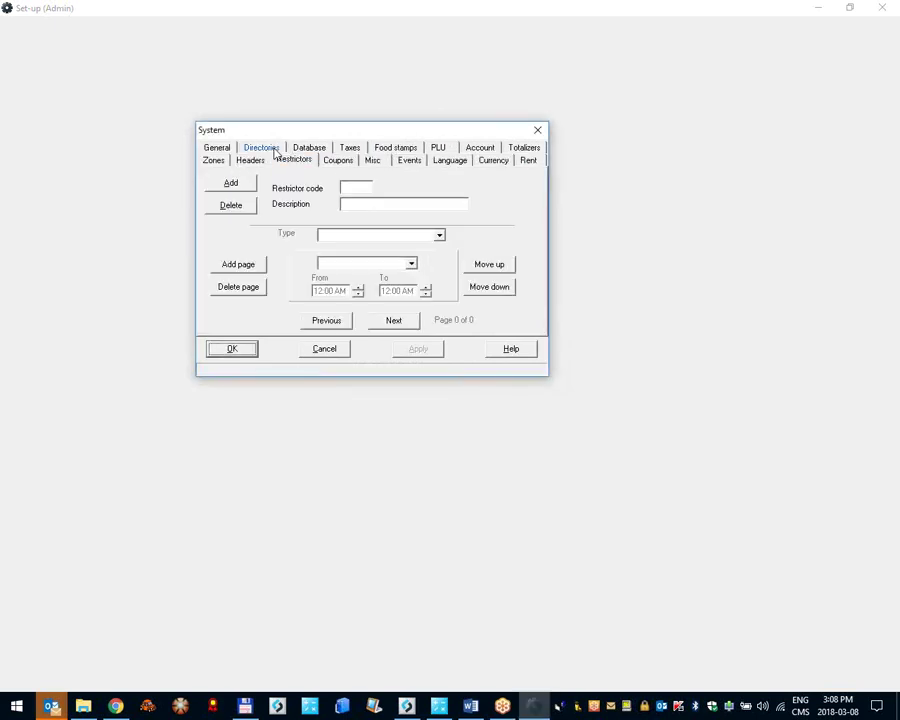
left_click(262, 162)
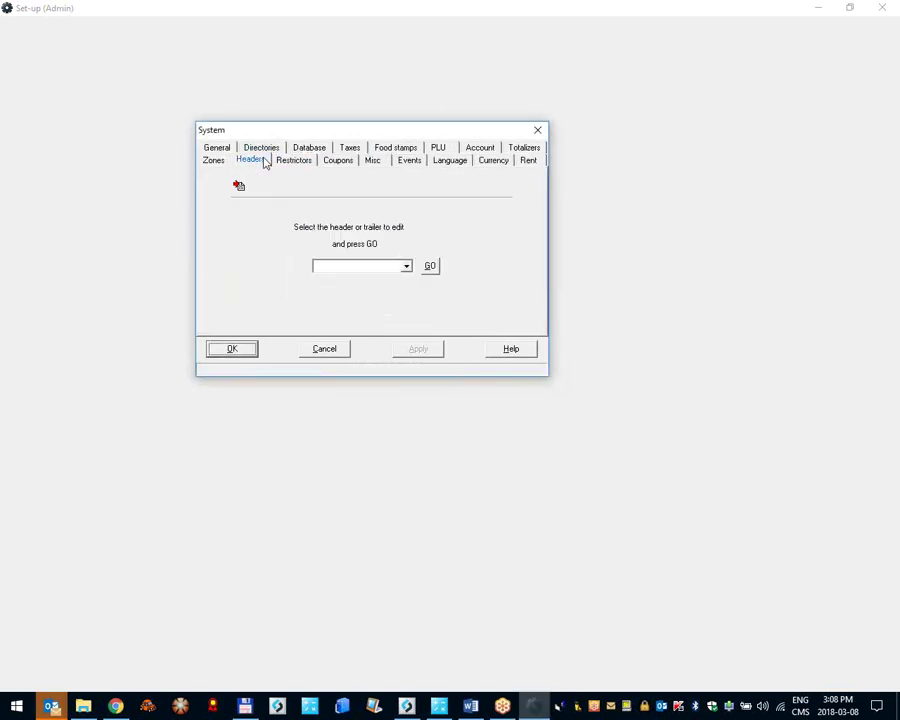
left_click(293, 161)
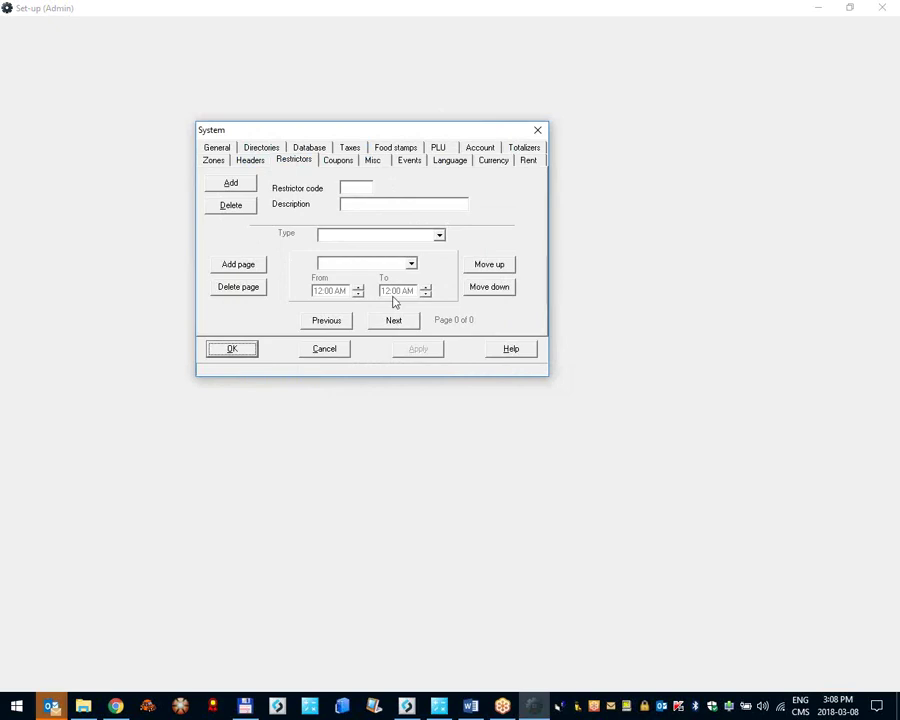
Step: Add restrictor 444 with the description 'Alcohol sales hours'
left_click(350, 190)
type("123")
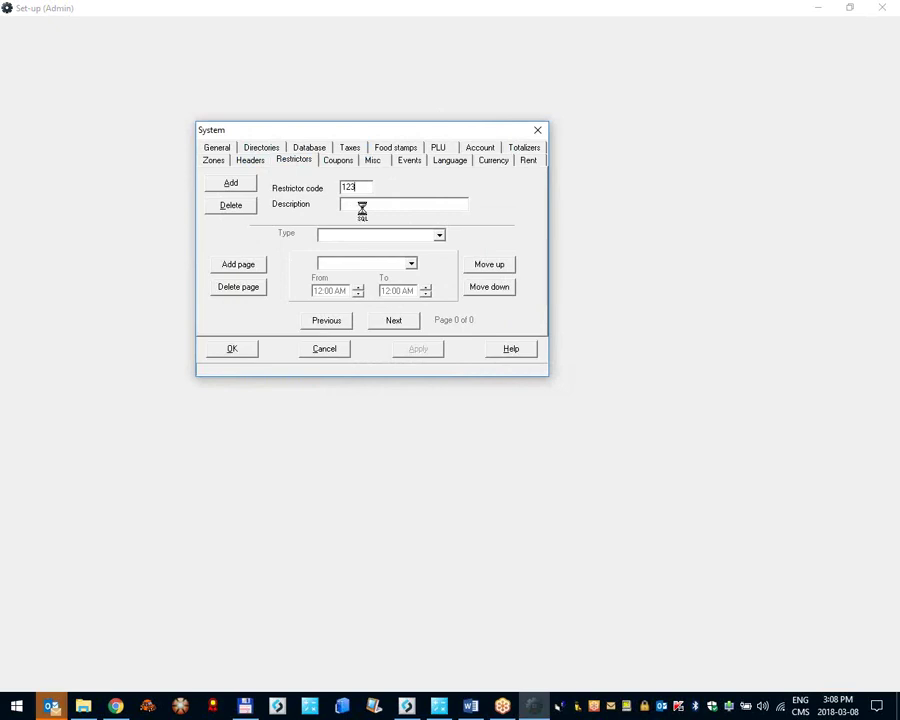
key("BackSpace")
key("BackSpace")
key("BackSpace")
left_click(250, 184)
type("444")
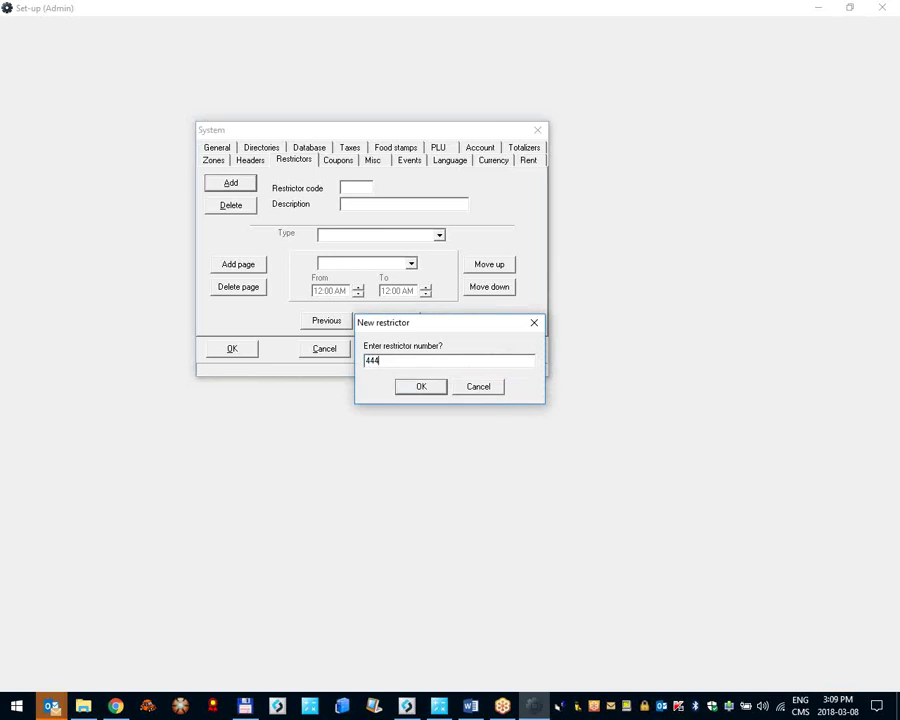
key("Return")
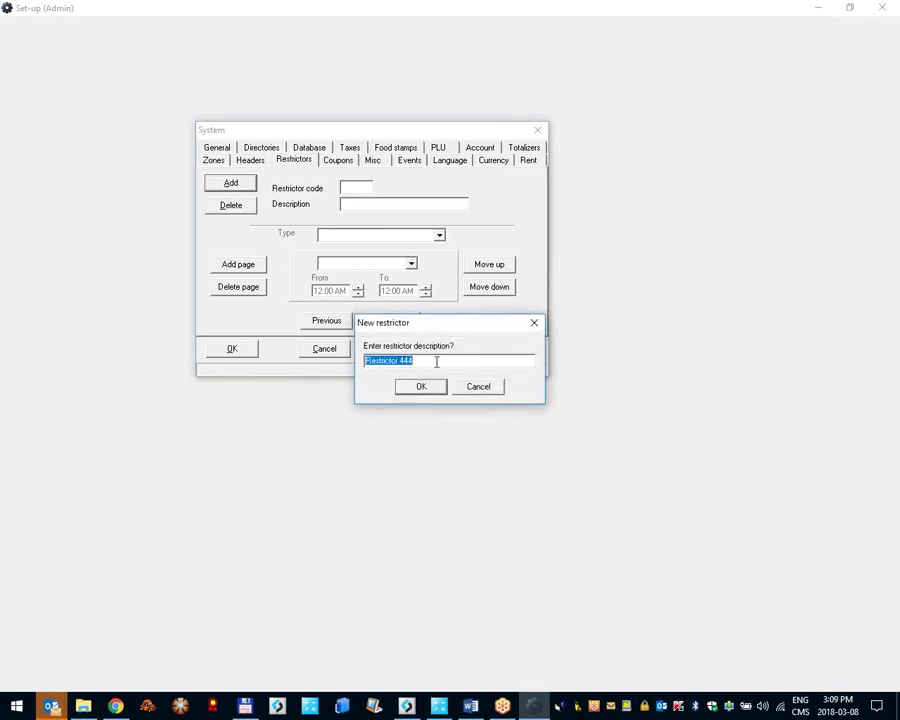
type("A")
type("lcohol sales hours")
left_click(438, 390)
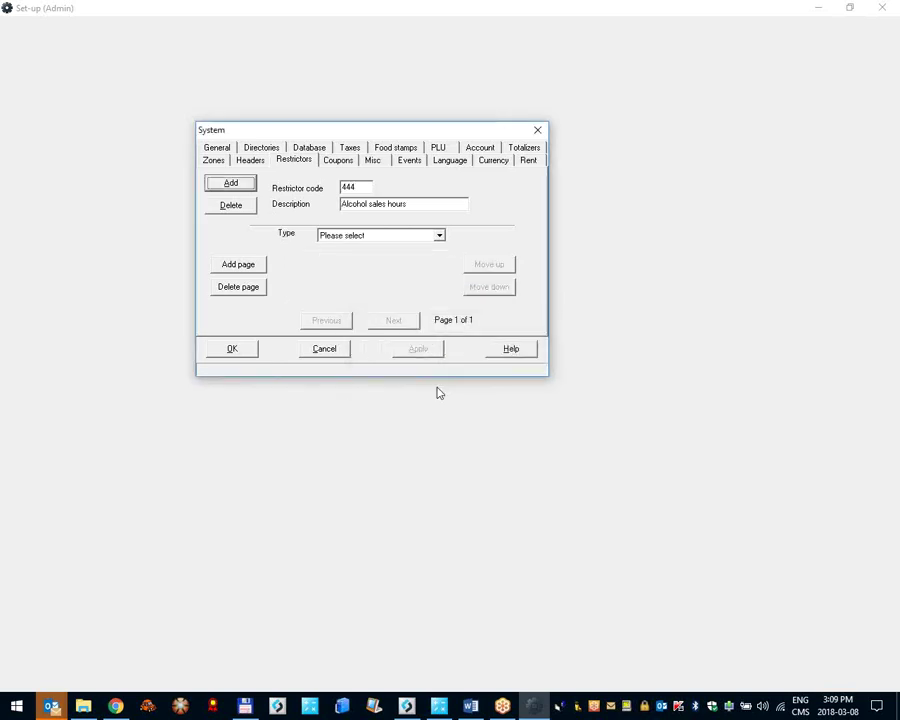
Step: Make restrictor 444 a Day of week restriction for All days, 11:00 PM to 07:59 AM, and save
left_click(374, 236)
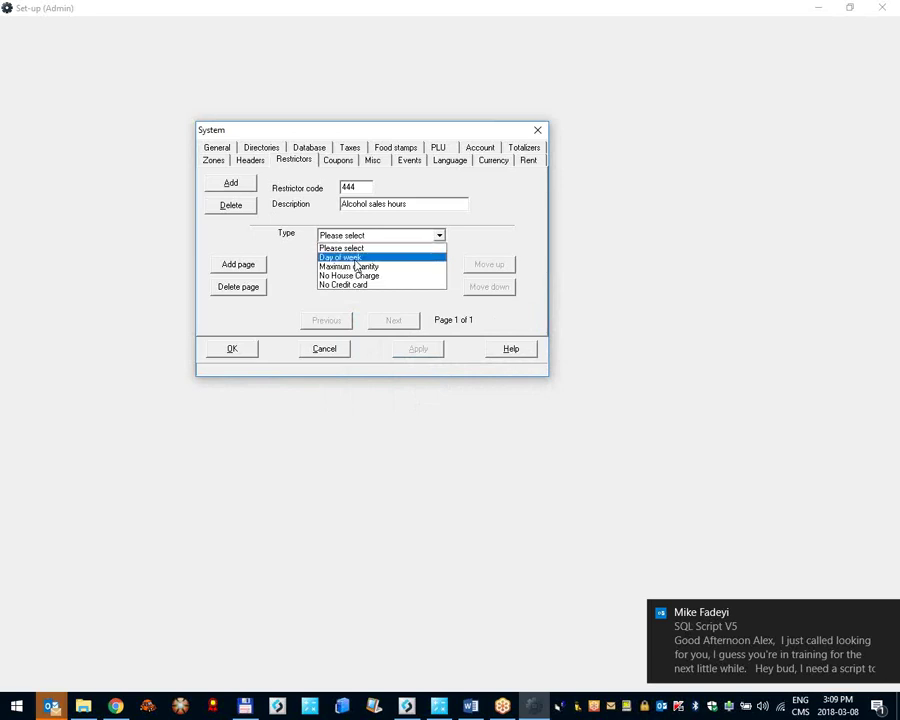
left_click(886, 611)
left_click(382, 233)
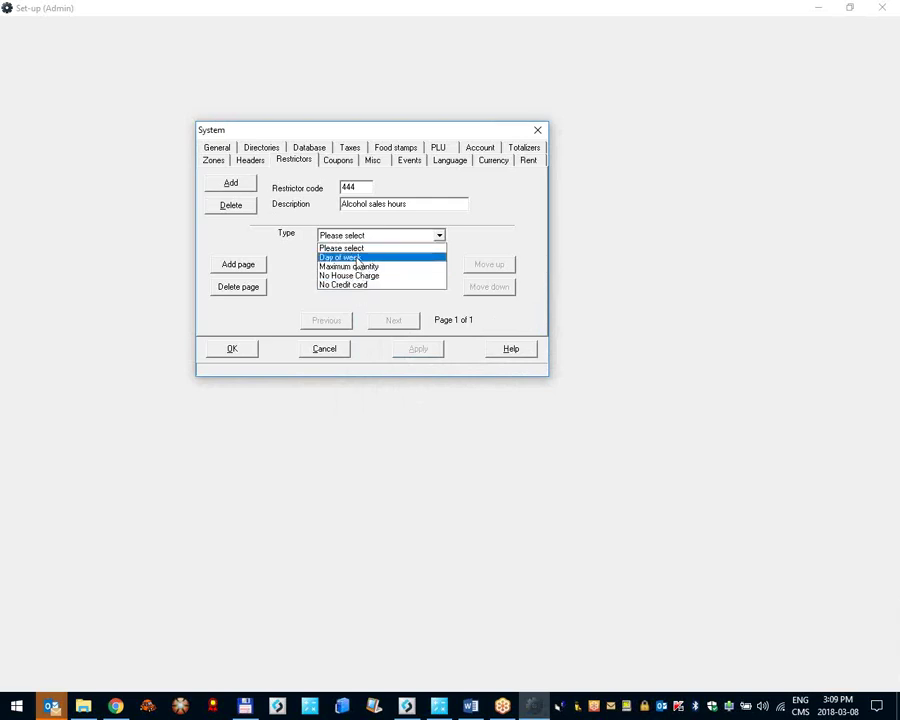
left_click(357, 260)
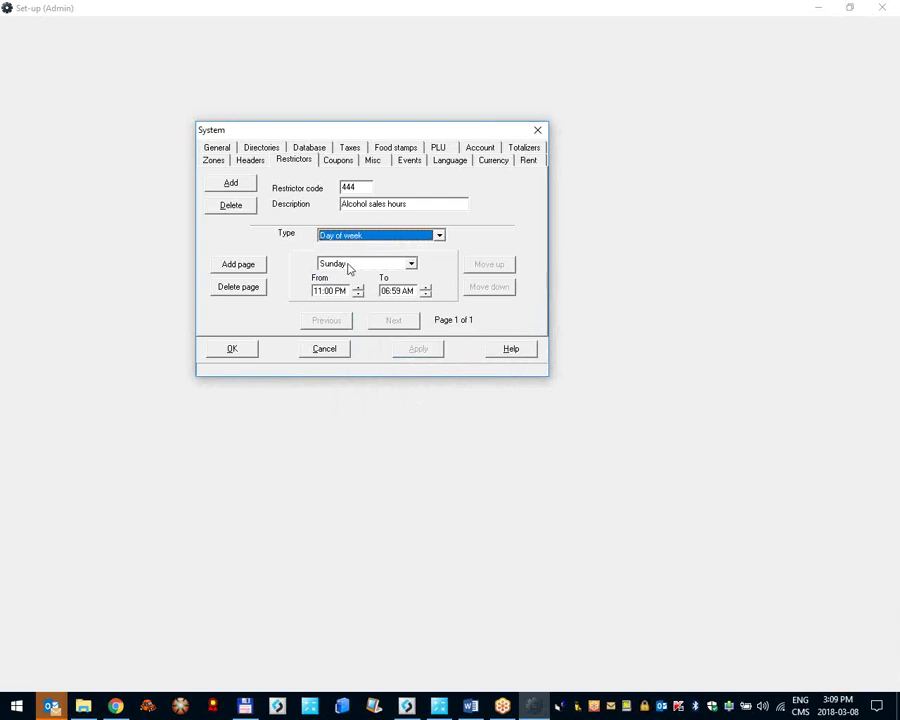
left_click(348, 265)
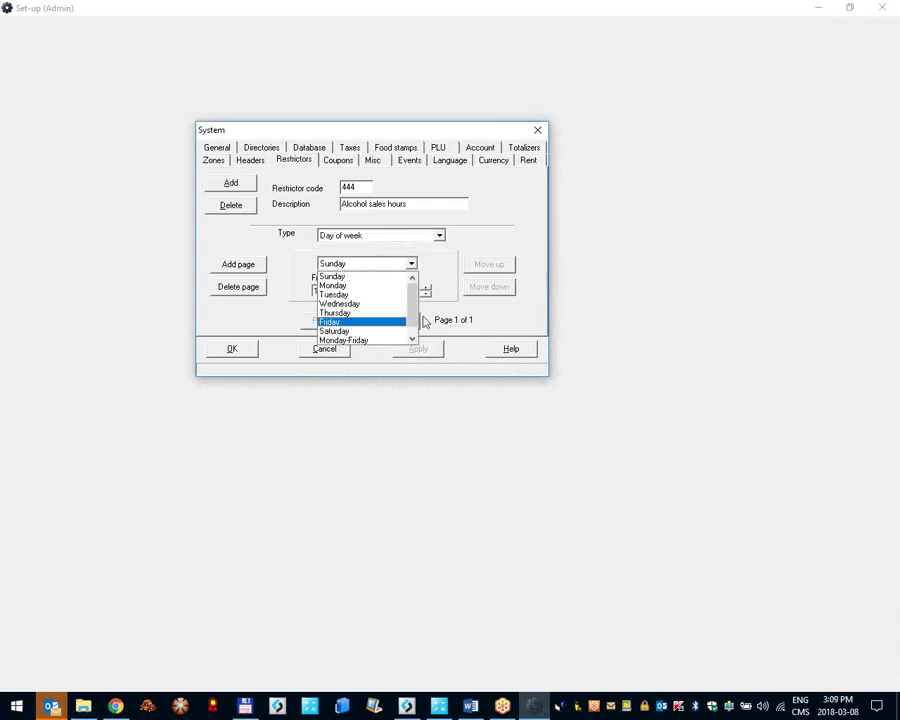
left_click_drag(411, 320, 412, 330)
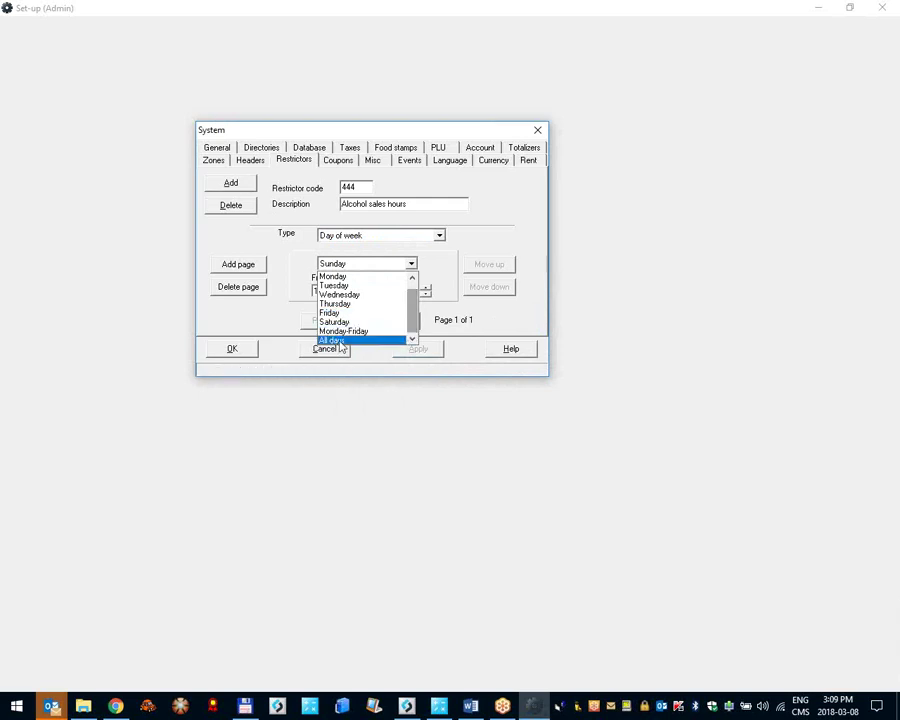
left_click(340, 344)
left_click(336, 292)
left_click(393, 290)
left_click(426, 288)
left_click(397, 290)
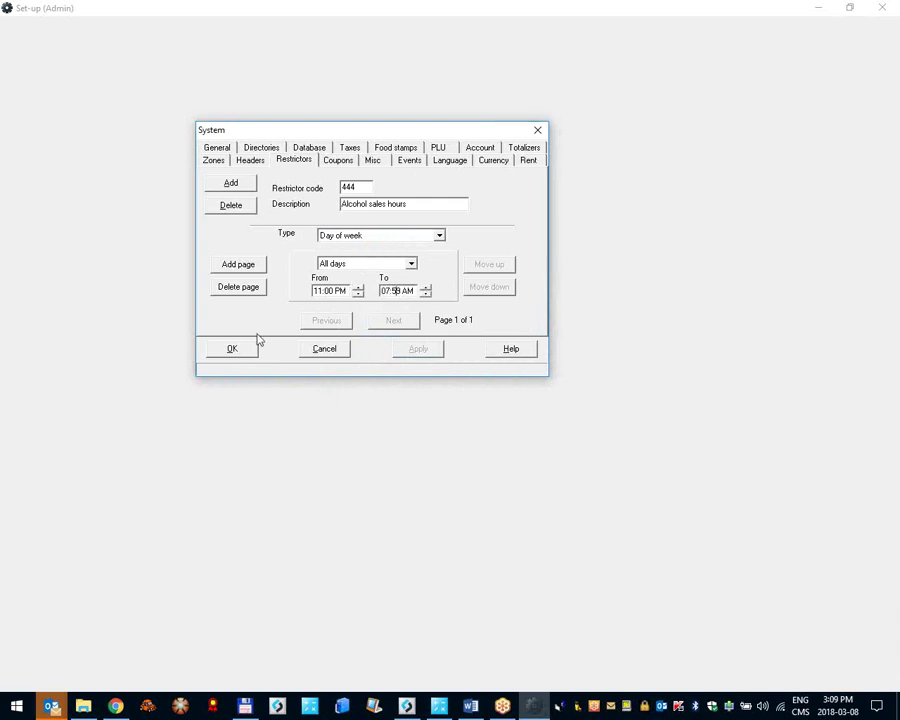
left_click(248, 347)
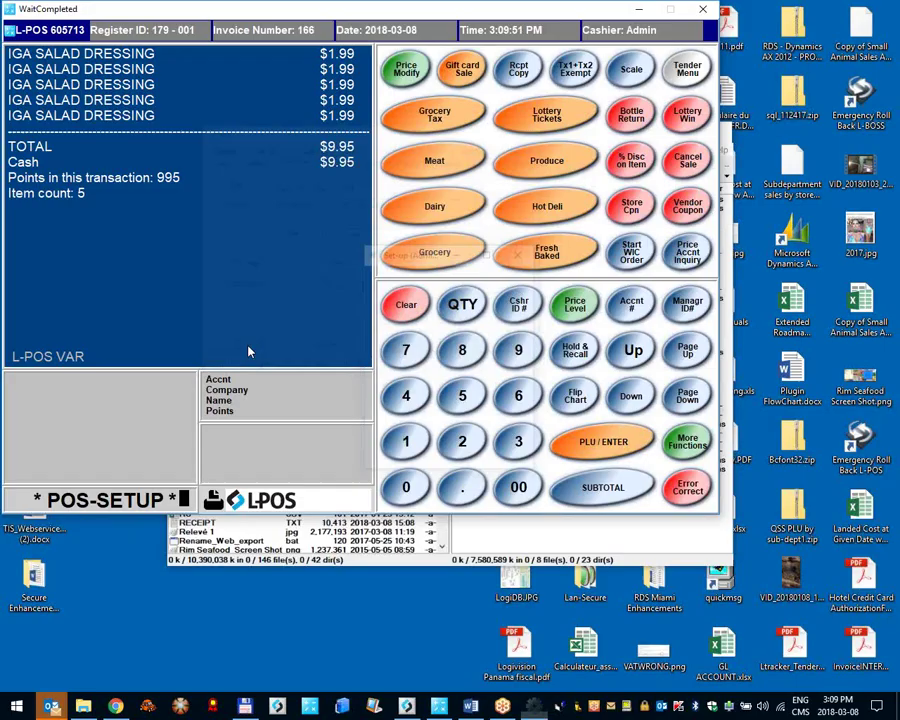
Step: In L-BOSS item maintenance, set OREO COOKIES' POS restriction code to 444 Alcohol sales hours
left_click(290, 706)
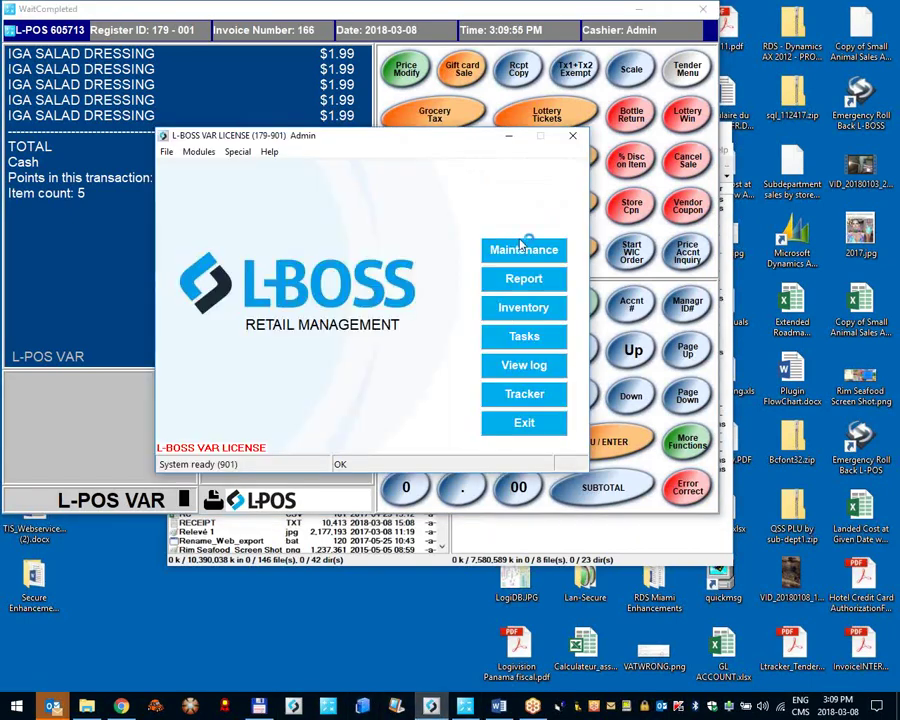
left_click(520, 245)
left_click(30, 44)
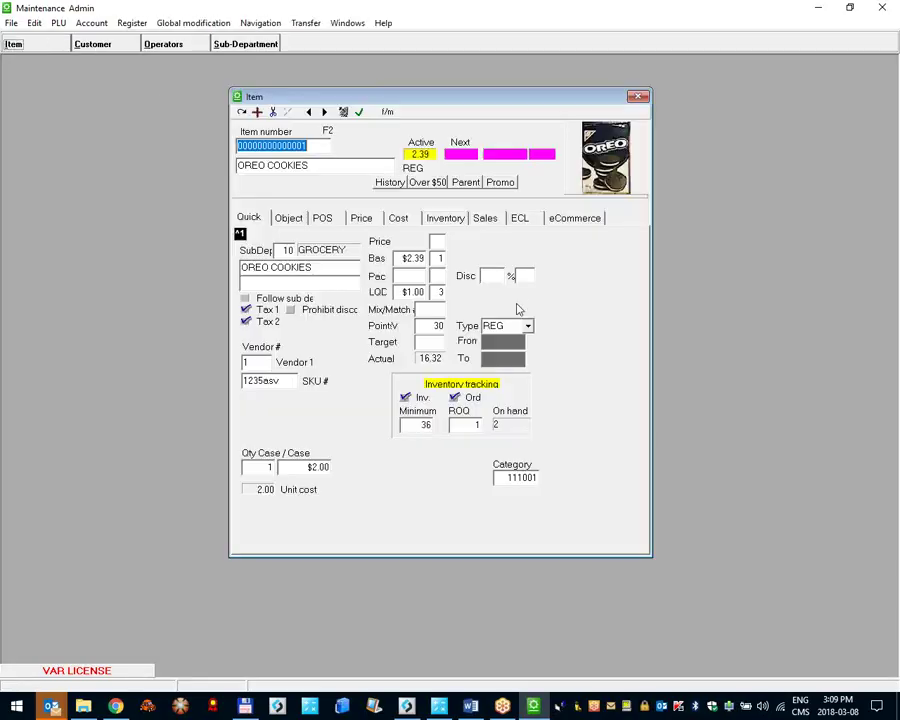
left_click(322, 218)
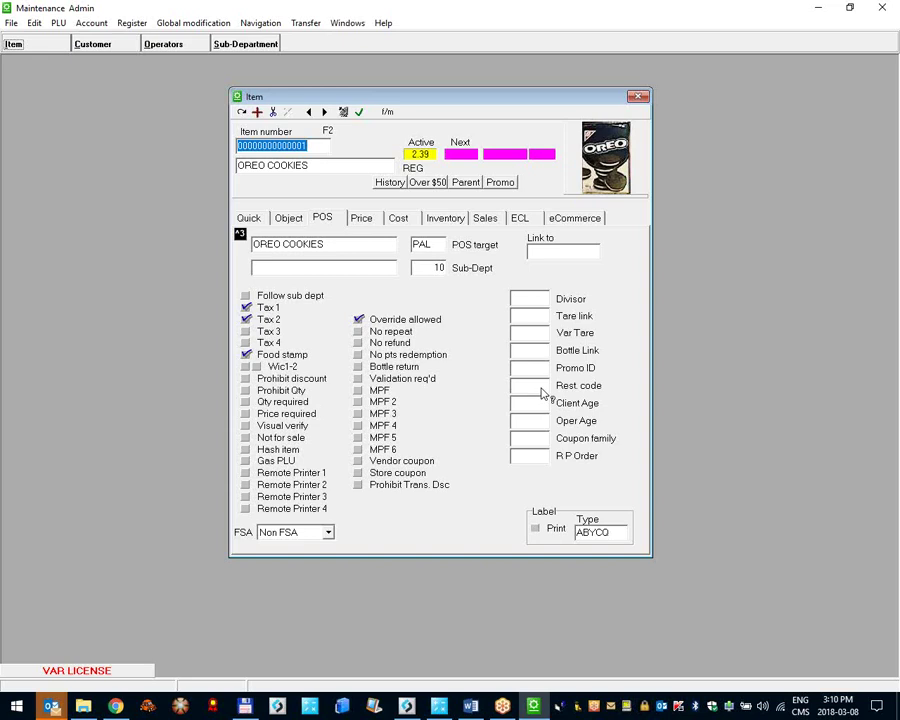
double_click(541, 391)
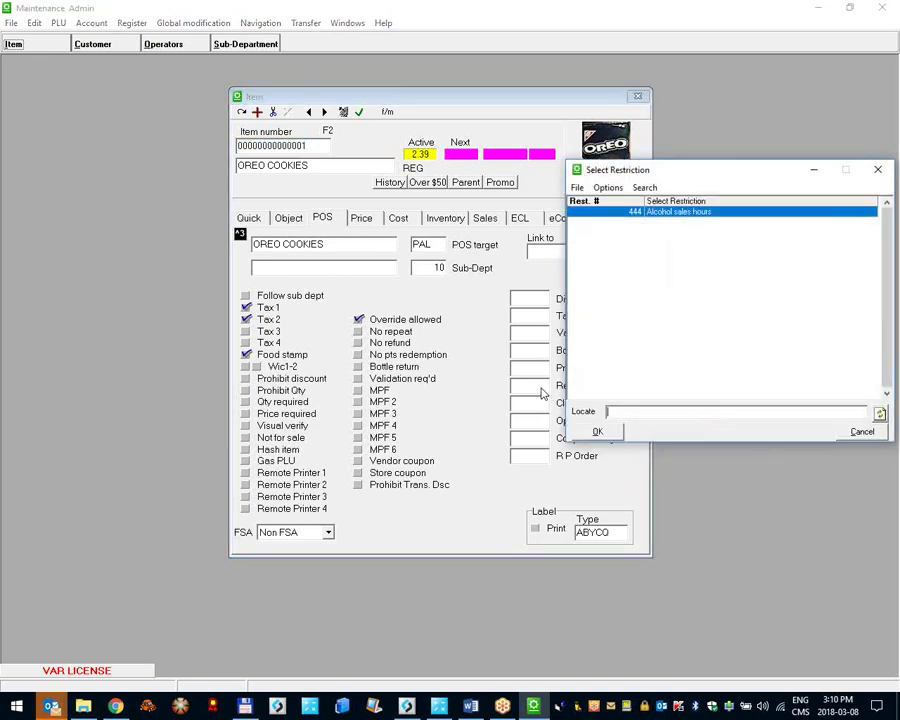
double_click(627, 218)
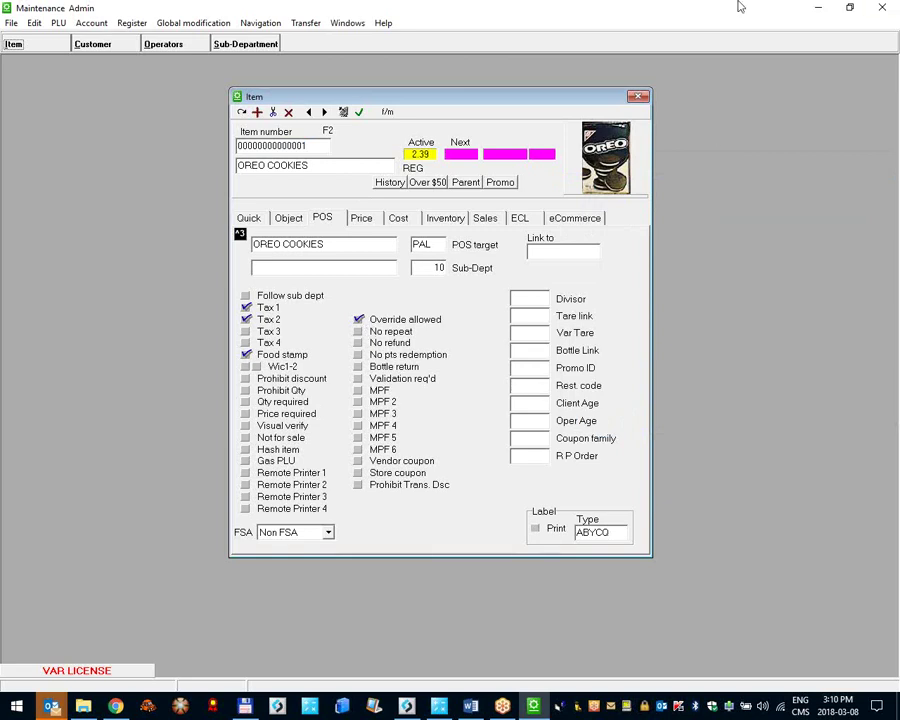
left_click(882, 7)
Step: Close L-BOSS and open the Restrictors page of L-POS System set-up
left_click(197, 81)
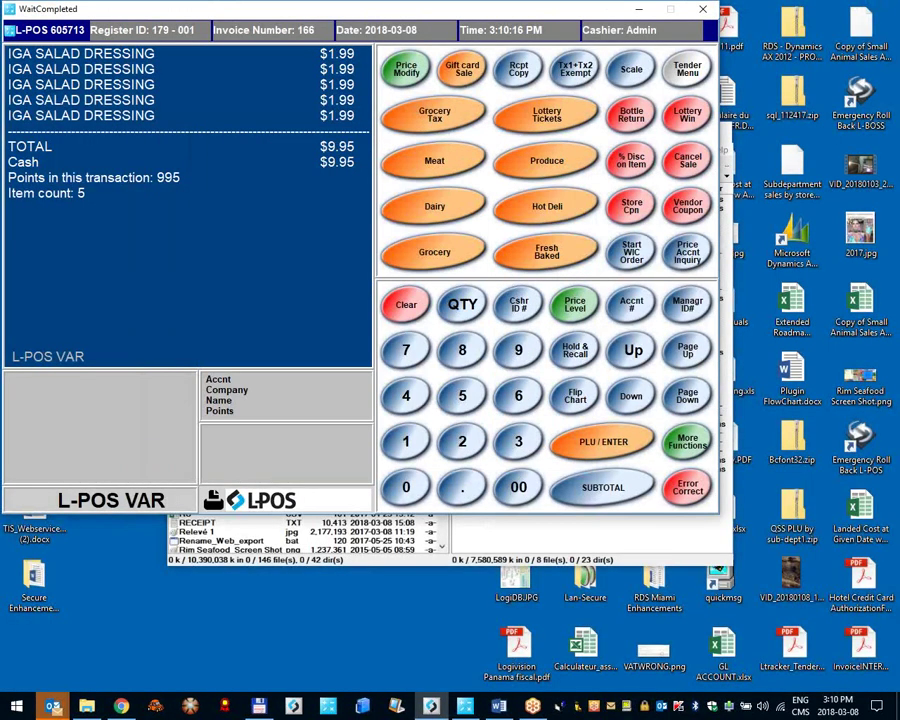
left_click(45, 28)
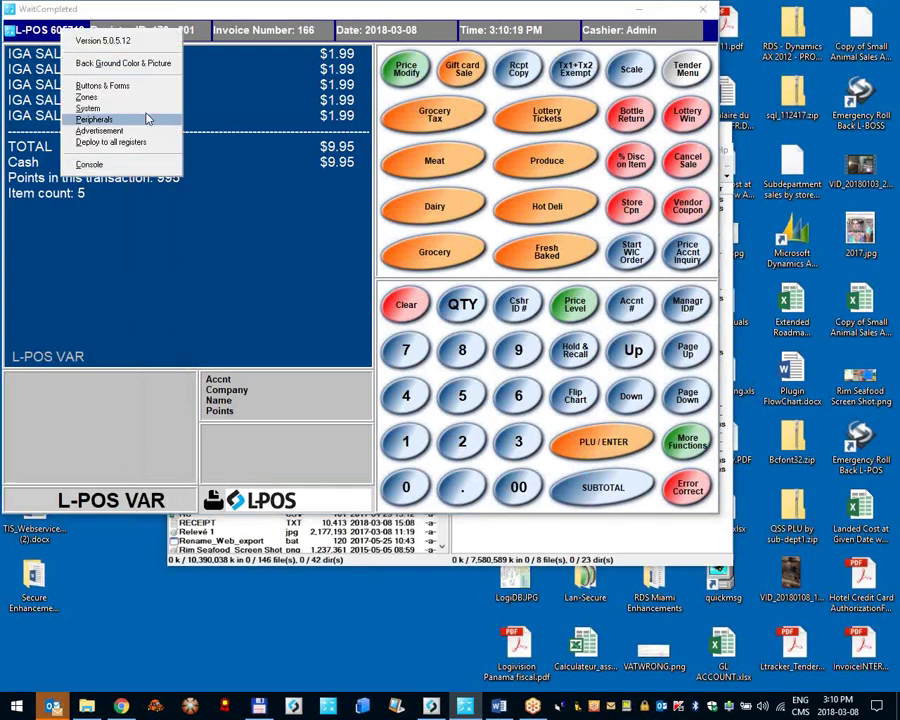
left_click(146, 116)
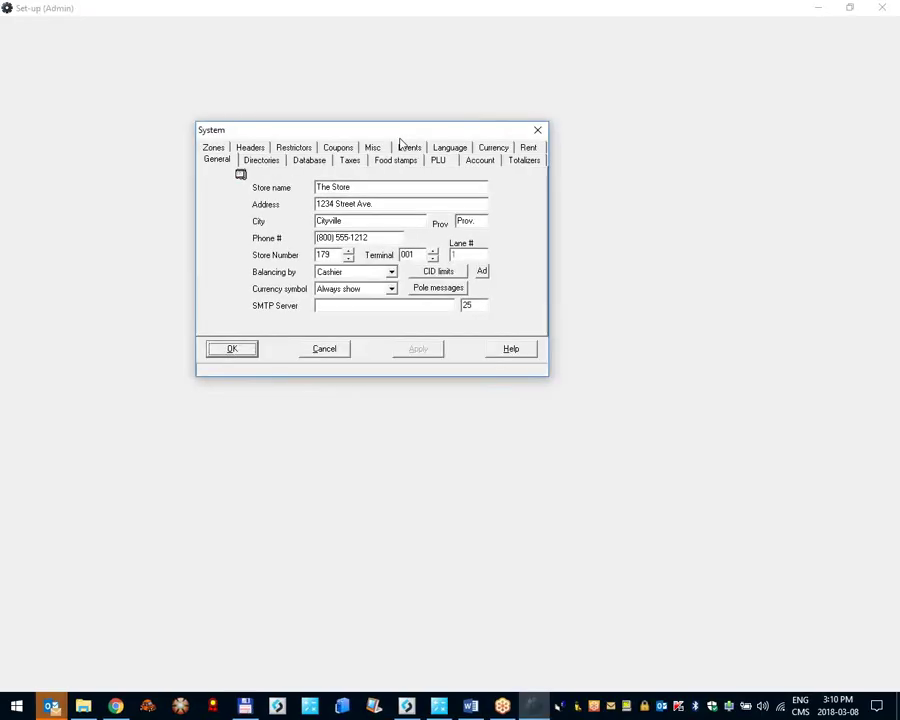
left_click(295, 145)
Step: Add restrictor 555, 'Restrictor 555', as a Maximum quantity restriction limited to 4
left_click(345, 189)
left_click(243, 185)
type("555")
key("Return")
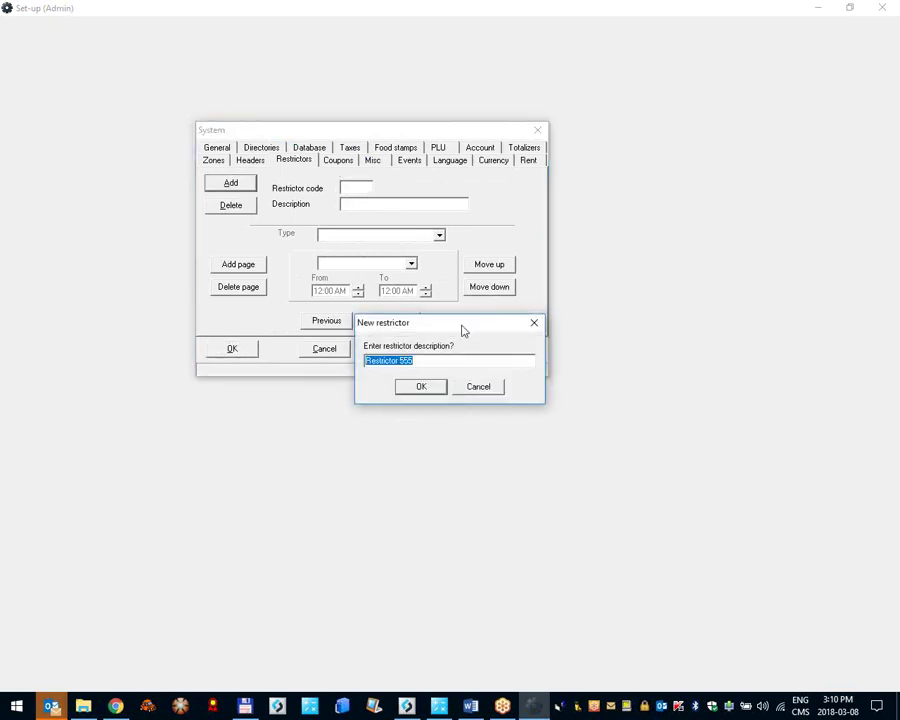
left_click(435, 386)
left_click(386, 237)
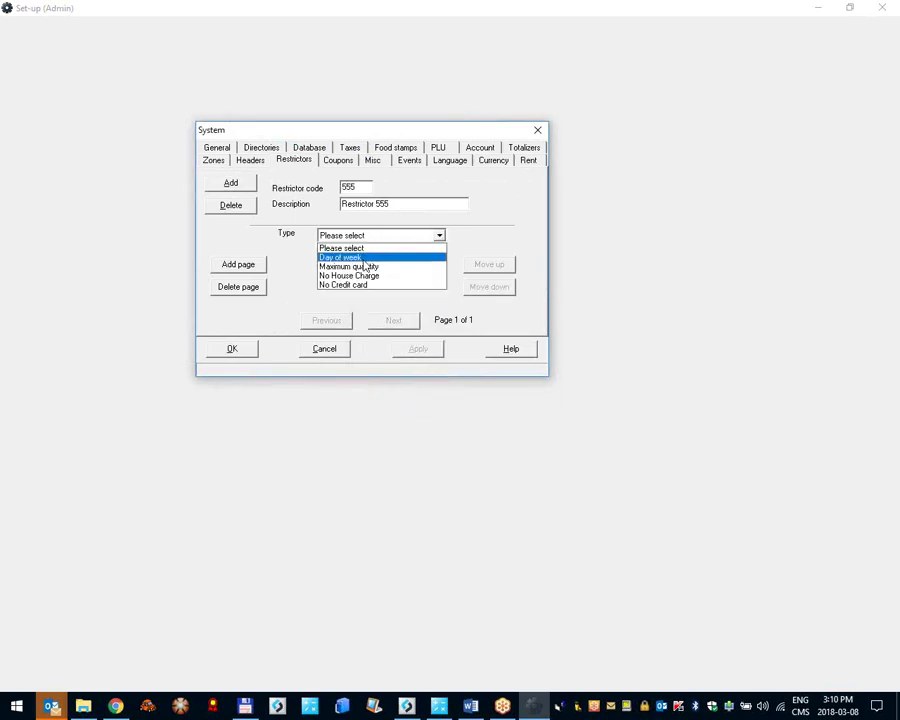
left_click(358, 266)
double_click(320, 280)
type("4")
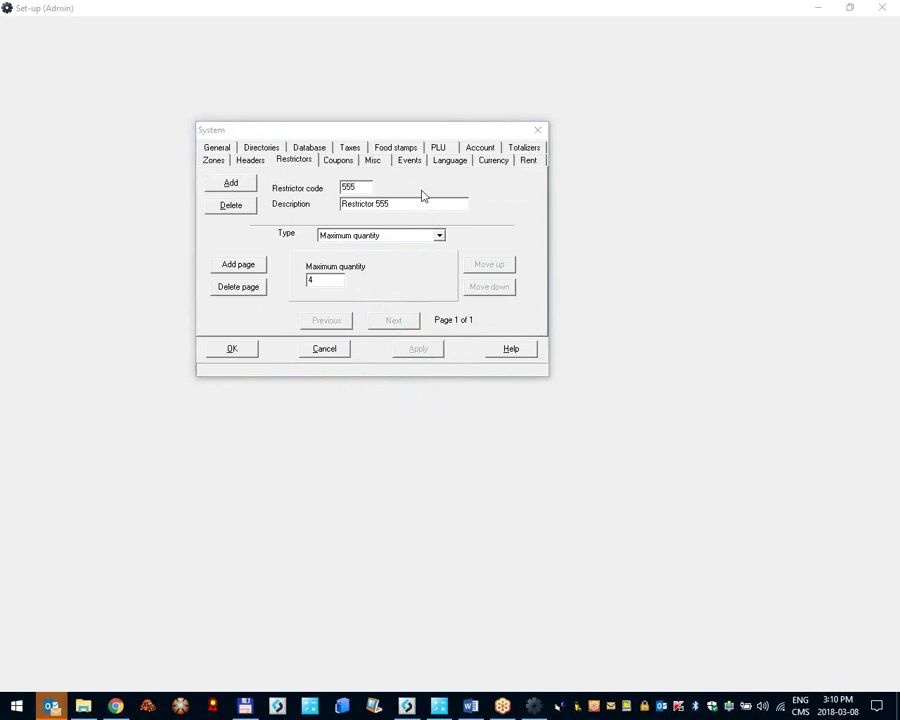
left_click(311, 166)
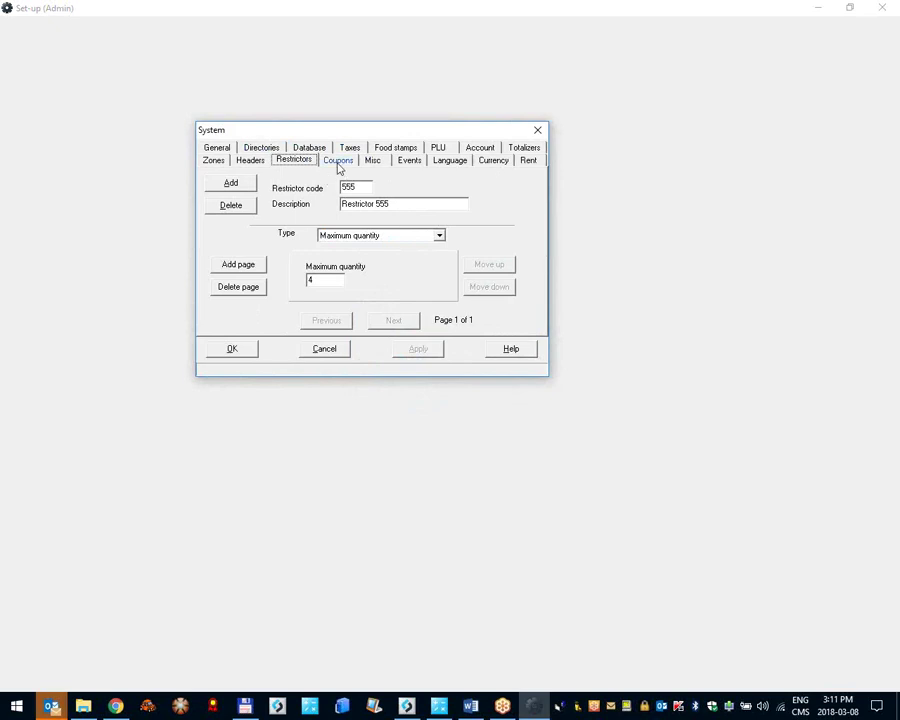
Step: On the Coupons settings, review coupon multiplication and vendor coupon maximum, then show the in-store coupon lists
left_click(339, 166)
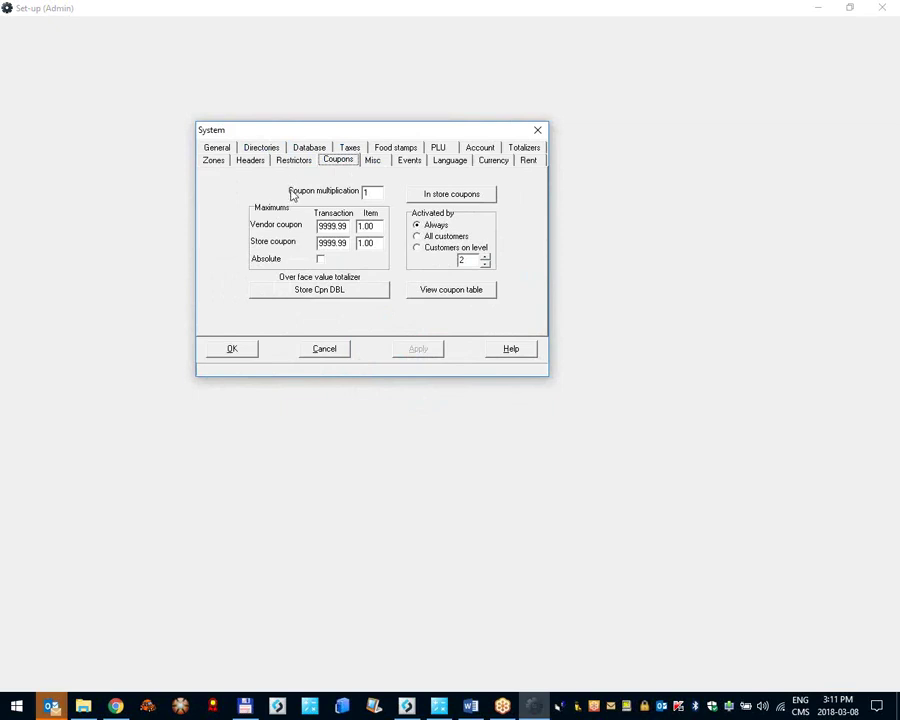
double_click(371, 192)
type("1")
double_click(364, 194)
left_click(368, 191)
left_click(270, 84)
left_click_drag(345, 229, 318, 243)
left_click(454, 200)
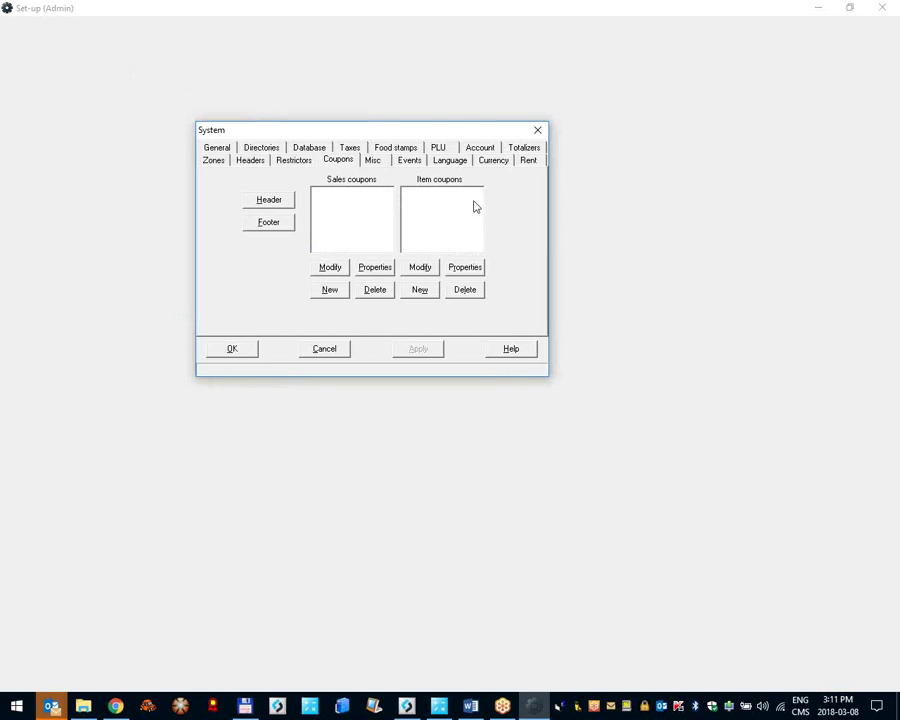
left_click(329, 207)
left_click(431, 202)
left_click(421, 290)
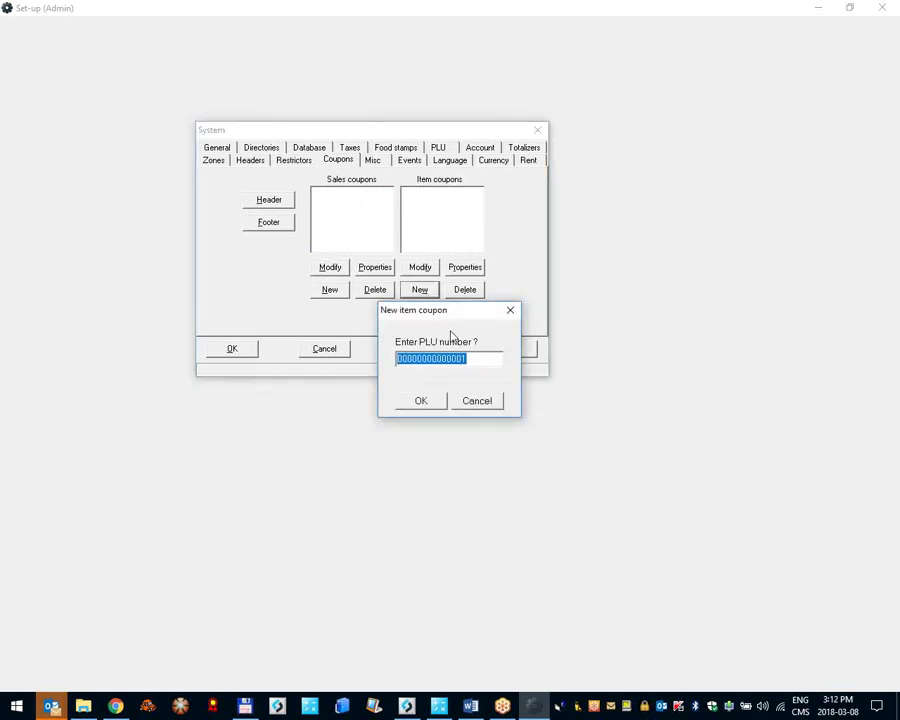
left_click_drag(400, 359, 483, 364)
left_click(483, 364)
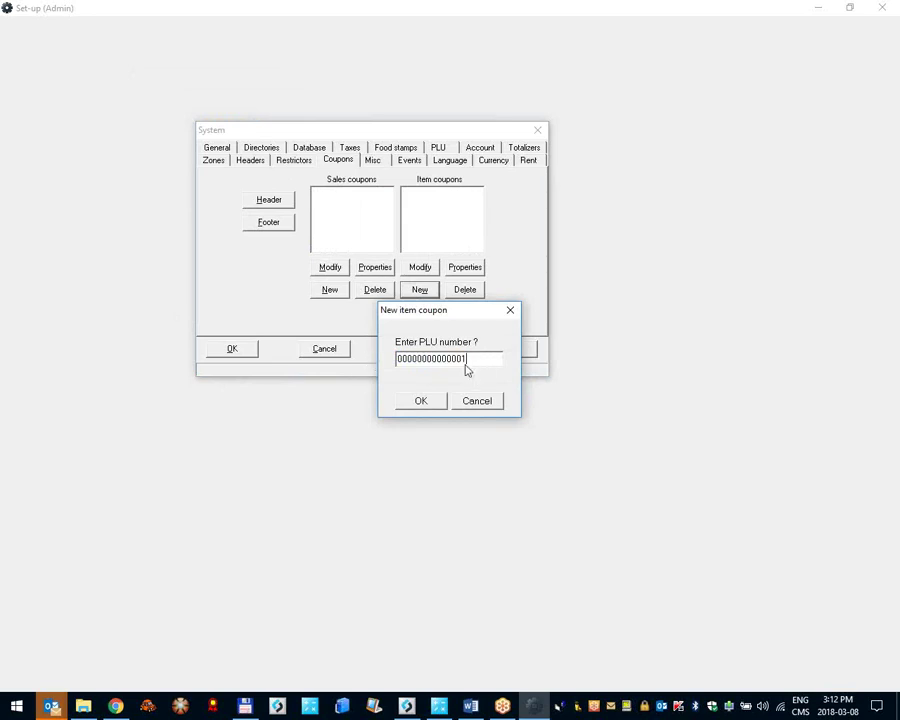
left_click(424, 401)
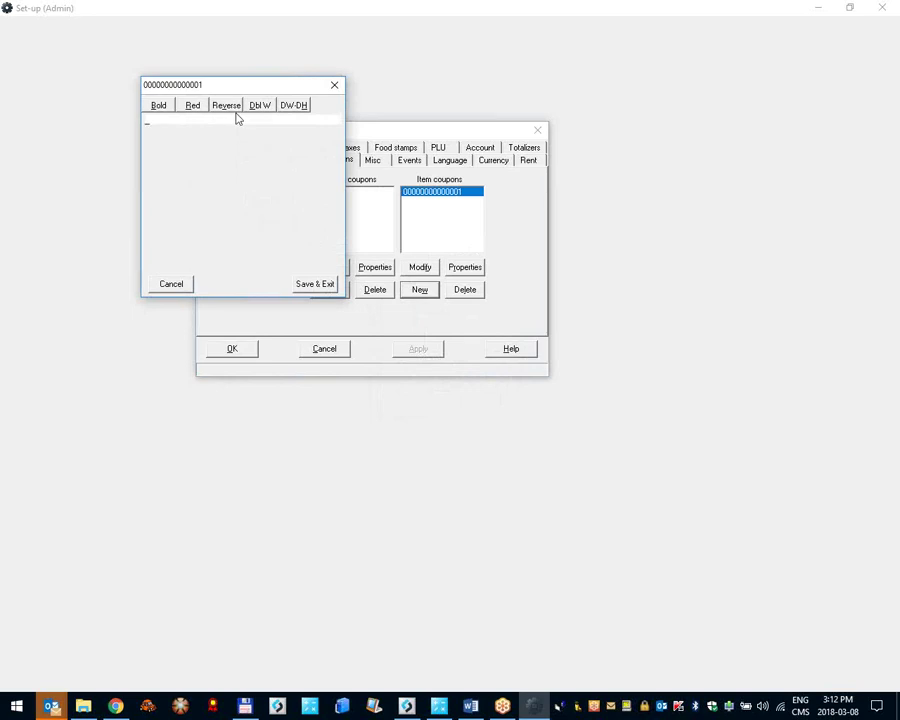
Step: Write the coupon text 'Get 0.50$ off your next milk purchase' between = divider lines and save
type("sdhgasdka")
key("Return")
type("asdljhsadklja")
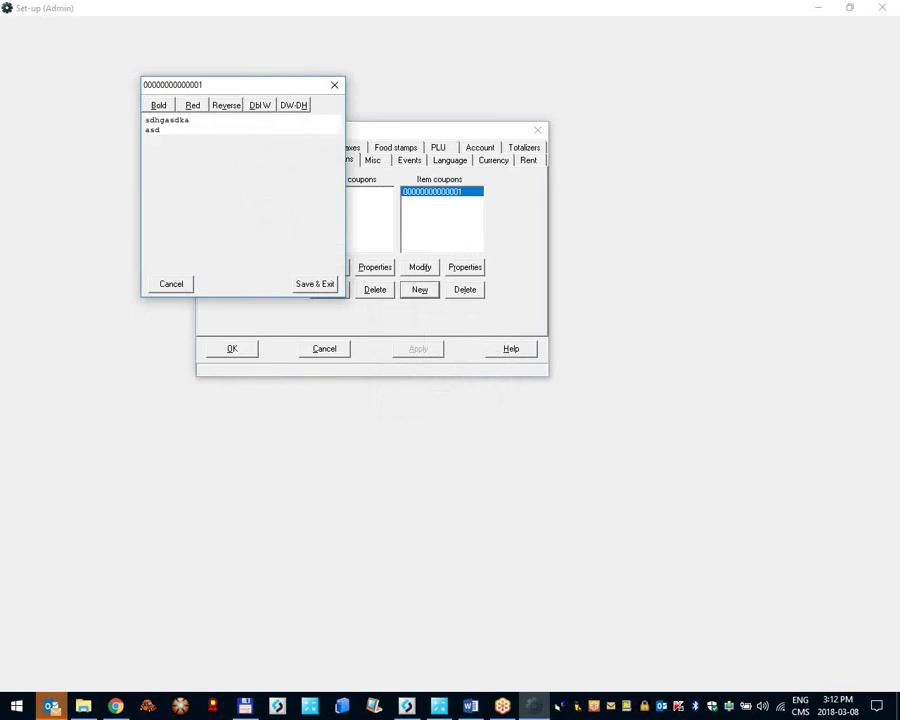
key("Return")
type("asdlj")
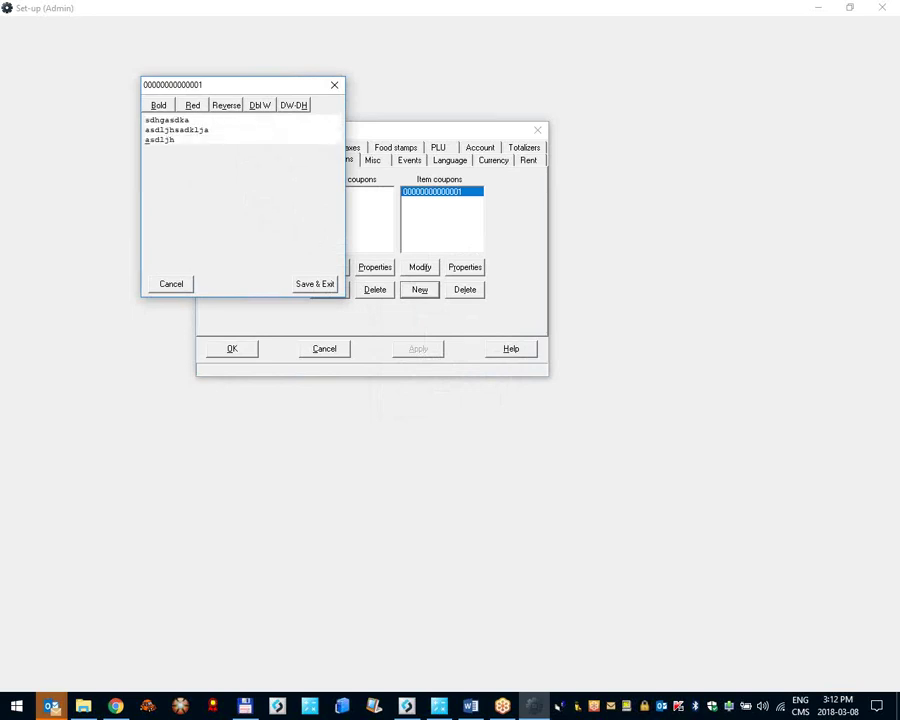
type("h")
key("BackSpace")
key("BackSpace")
key("BackSpace")
key("BackSpace")
key("BackSpace")
key("BackSpace")
key("BackSpace")
key("BackSpace")
key("BackSpace")
key("BackSpace")
key("BackSpace")
key("BackSpace")
key("BackSpace")
key("BackSpace")
key("BackSpace")
key("BackSpace")
key("BackSpace")
key("BackSpace")
key("BackSpace")
key("BackSpace")
key("BackSpace")
key("BackSpace")
key("BackSpace")
key("BackSpace")
key("BackSpace")
key("BackSpace")
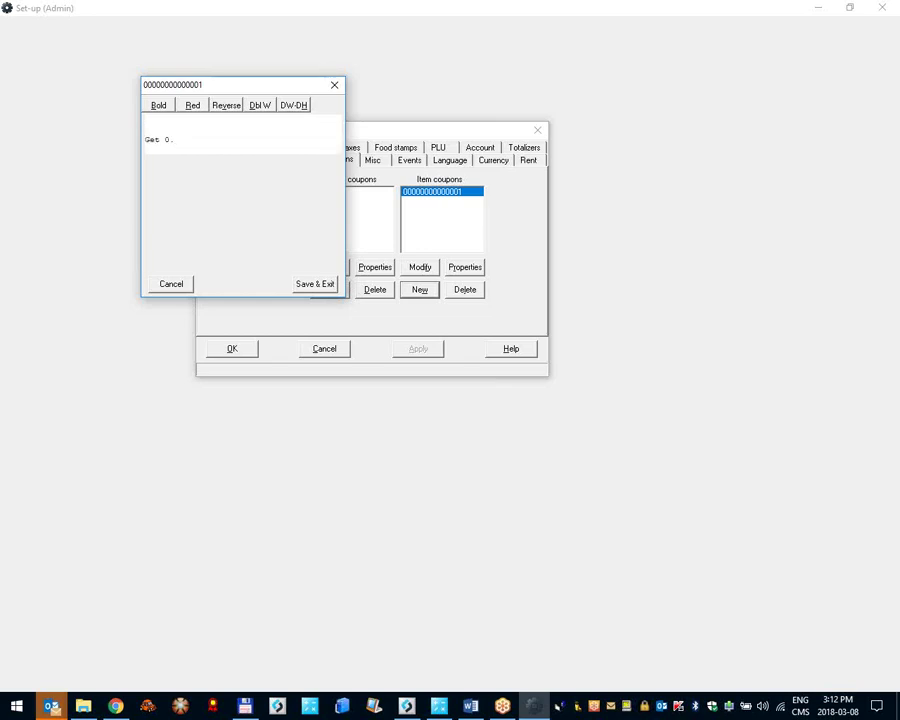
type("Get 0.50$ off your next milk purchase")
key("Return")
type("=-=")
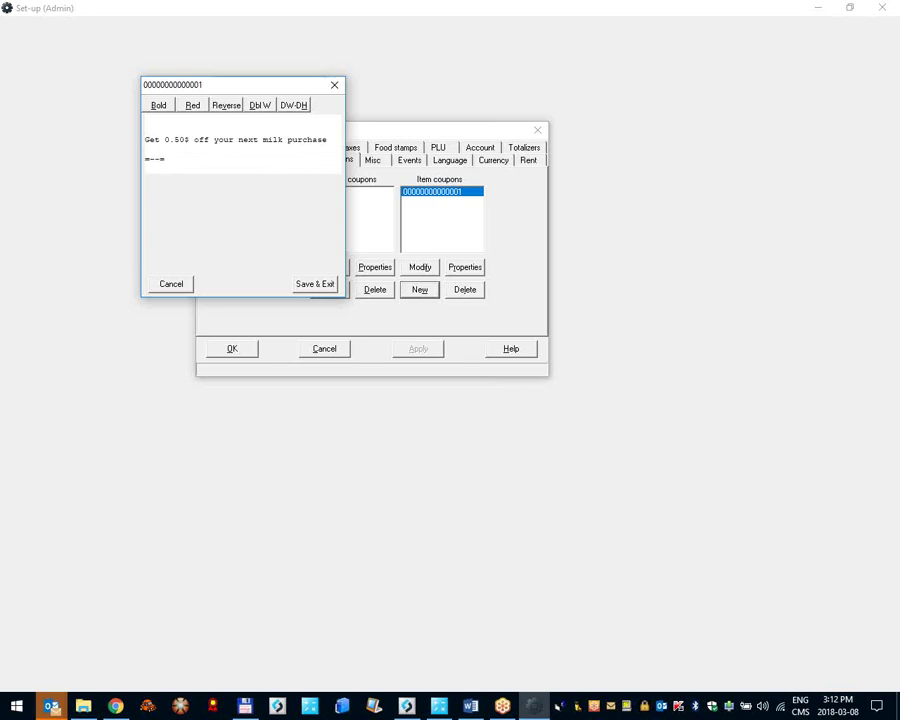
type("-============================")
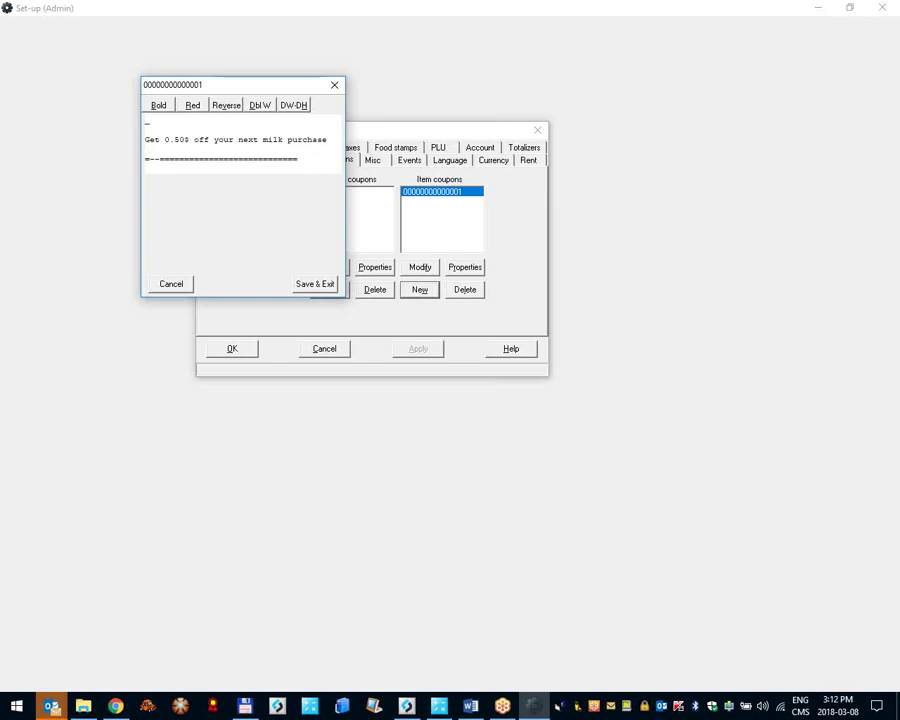
type("==============================")
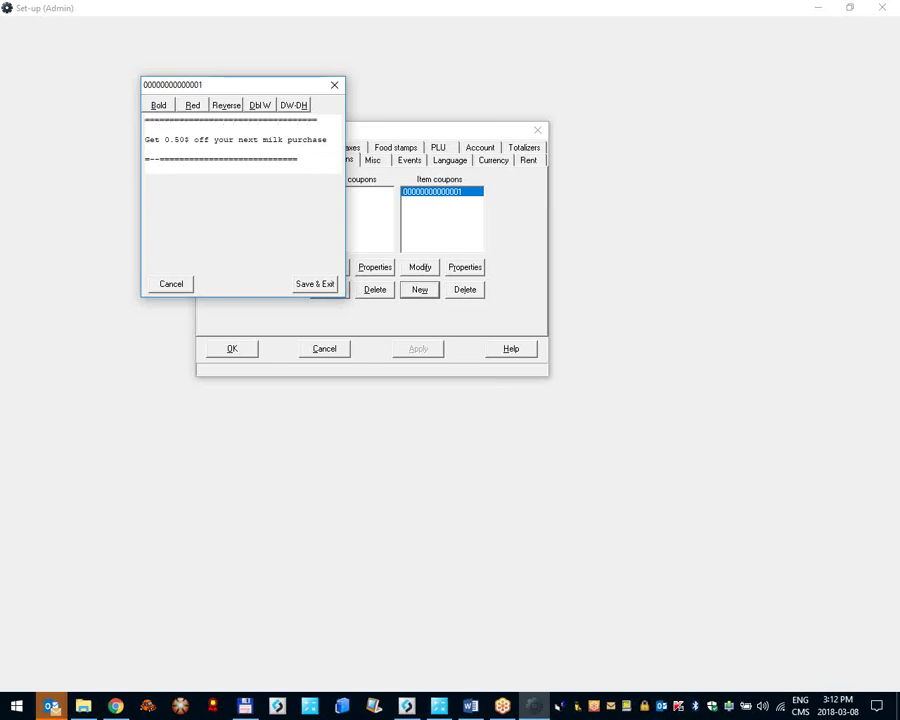
type("=")
left_click(314, 285)
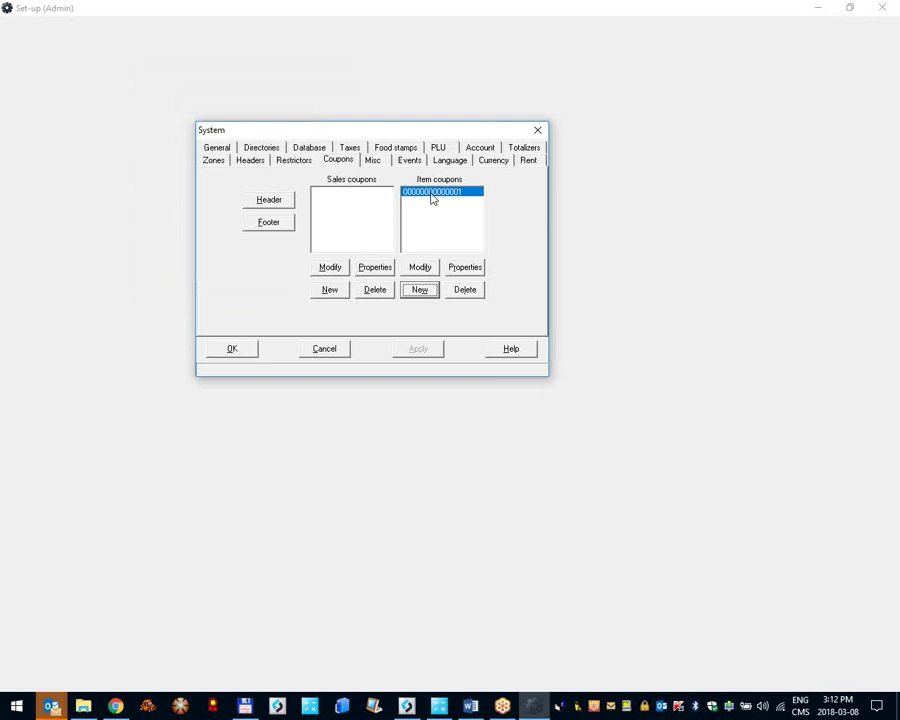
Step: In the coupon properties, trigger on sub-department 10 when the amount is greater than 20.00
left_click(467, 268)
left_click_drag(279, 94, 466, 237)
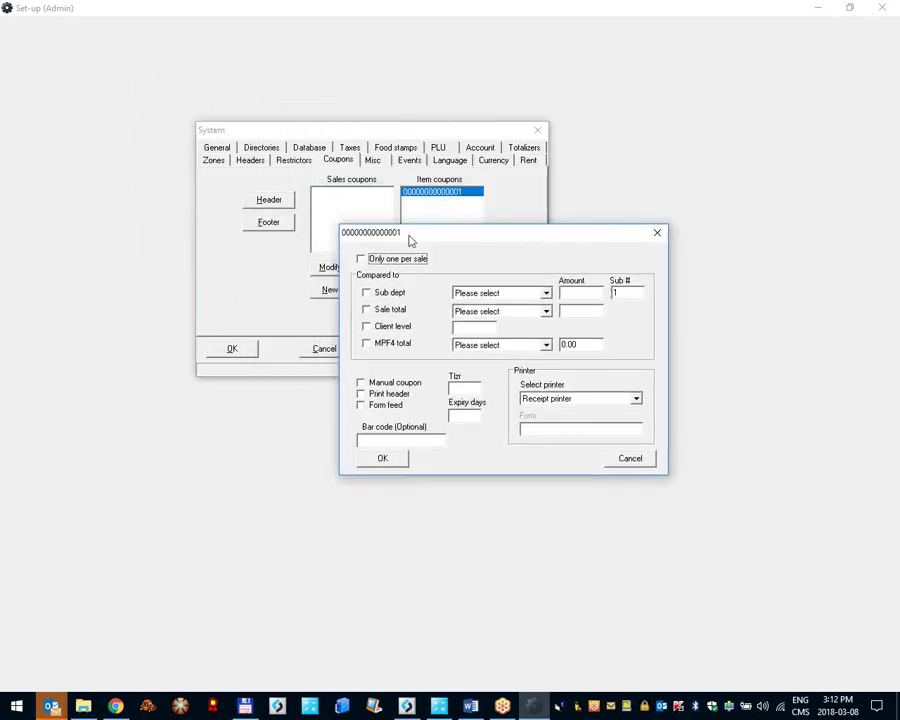
left_click(390, 293)
left_click(393, 310)
left_click(390, 310)
left_click(386, 293)
left_click(368, 312)
left_click(376, 294)
left_click(500, 293)
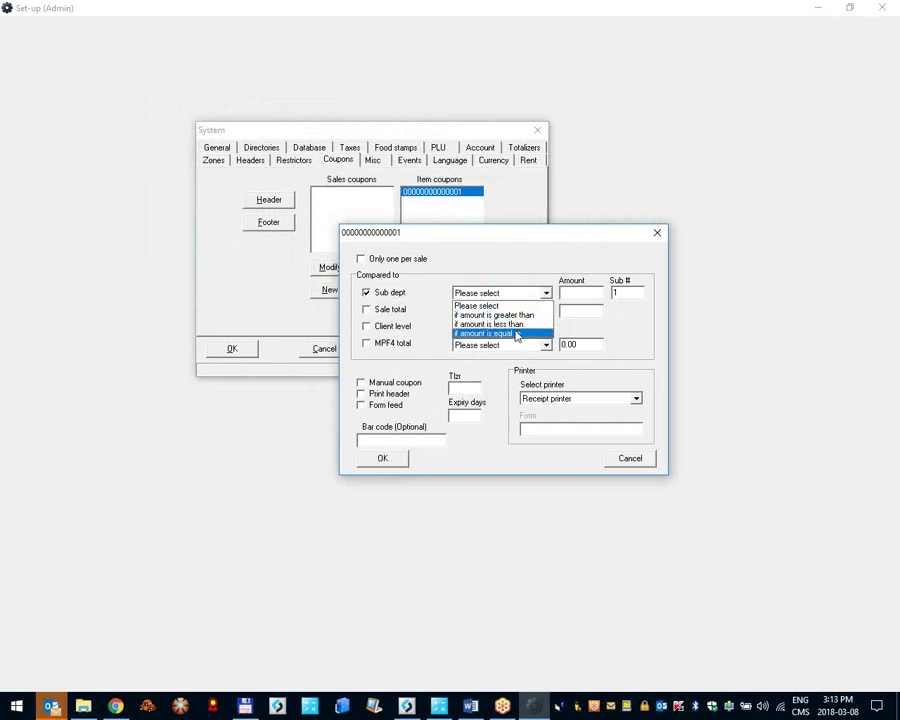
left_click(520, 315)
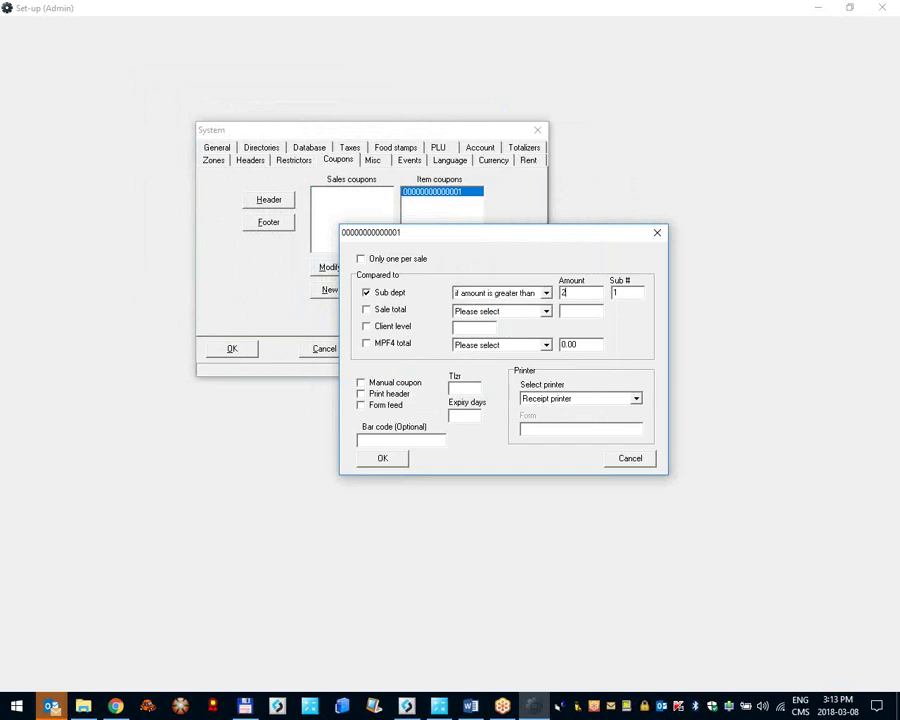
type("20")
key("Tab")
key("Tab")
Step: Keep Receipt printer, enter coupon bar code 99999, and save the properties
left_click(551, 400)
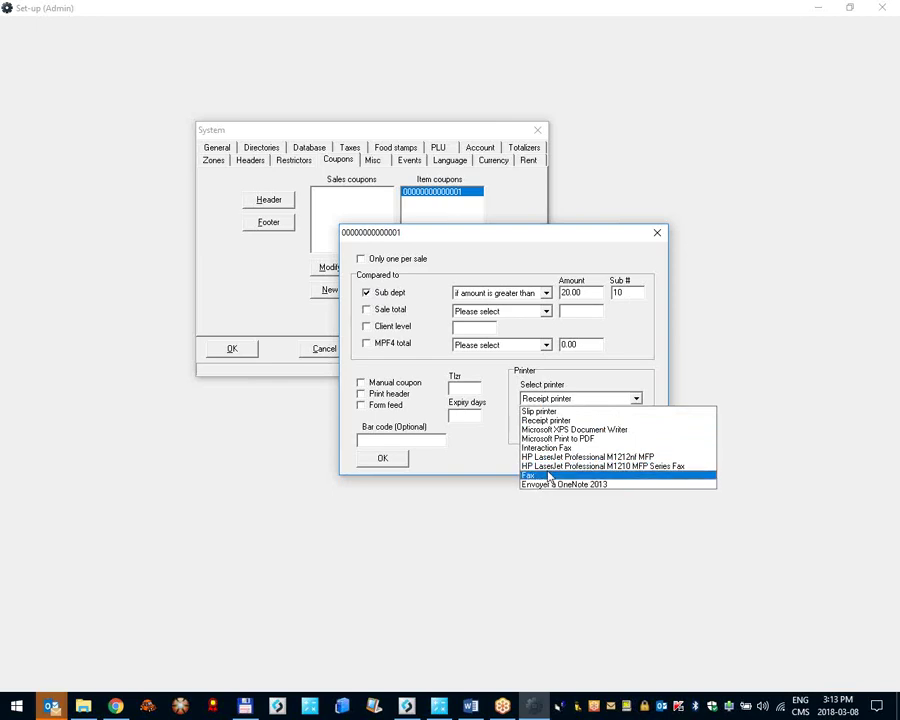
left_click(543, 421)
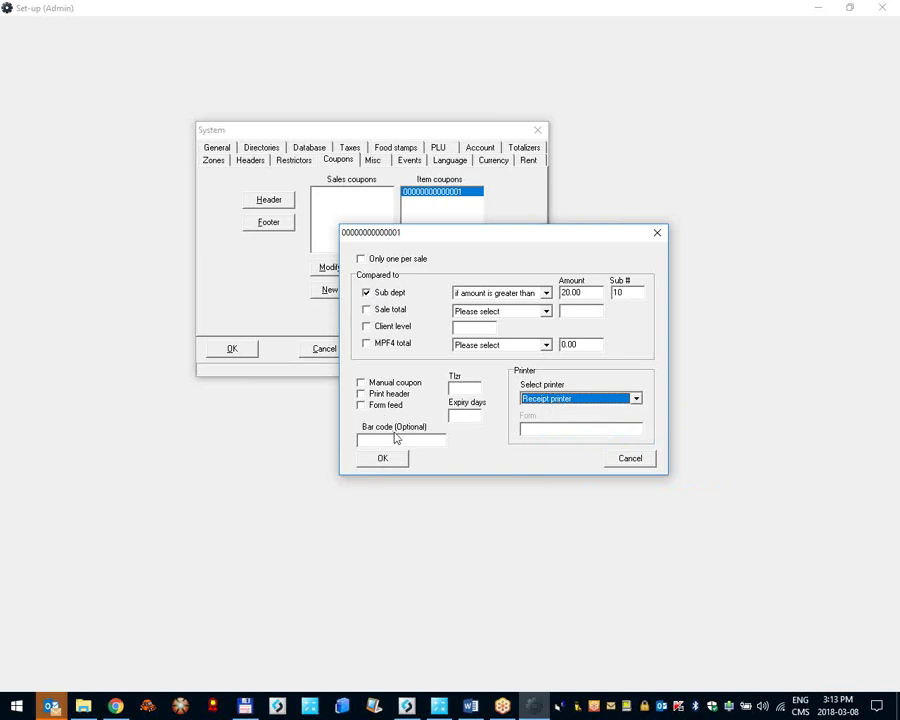
left_click(399, 438)
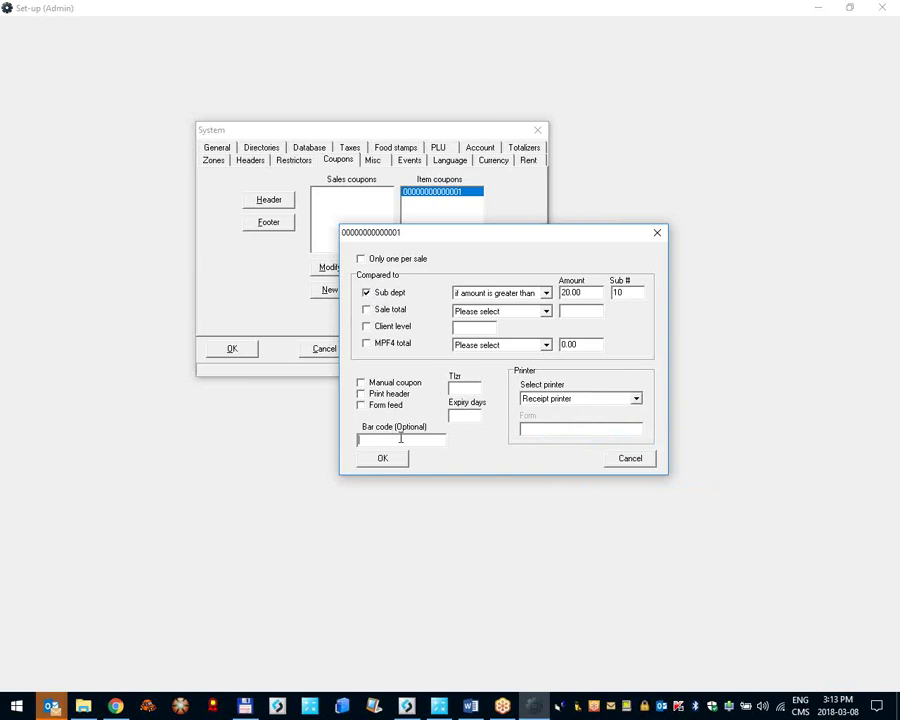
left_click(382, 458)
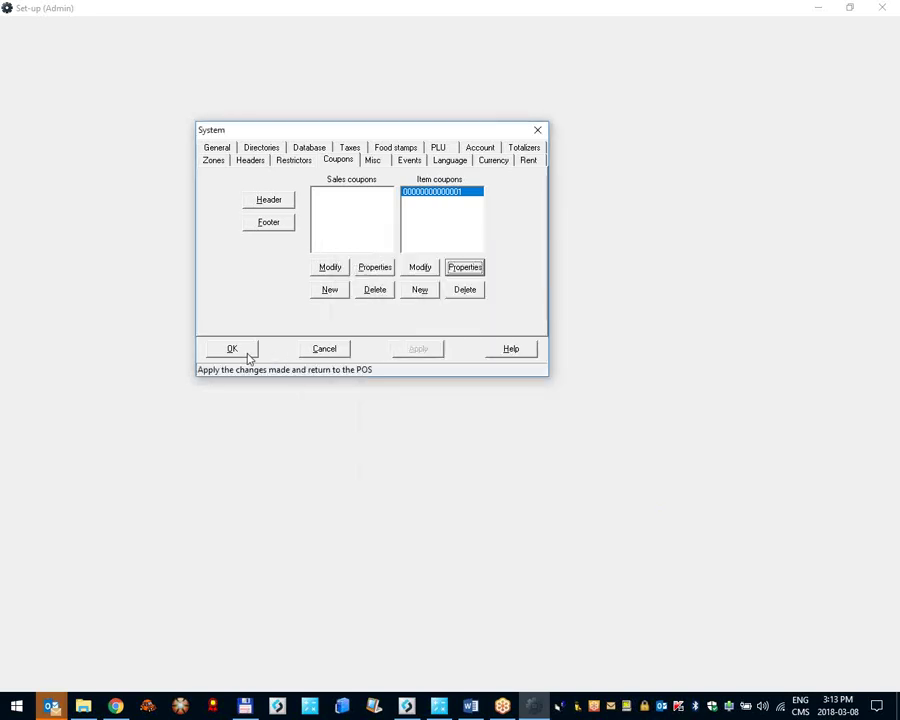
Step: Apply the coupon setup and ring up the $25.33 Oreo Cookies test sale
left_click(246, 354)
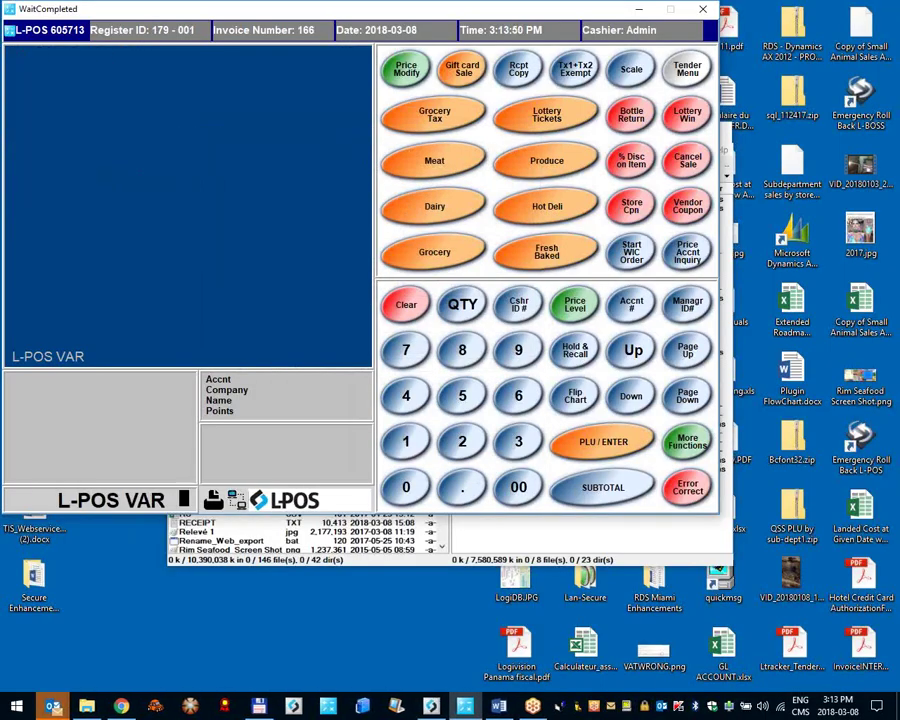
type("1")
key("Return")
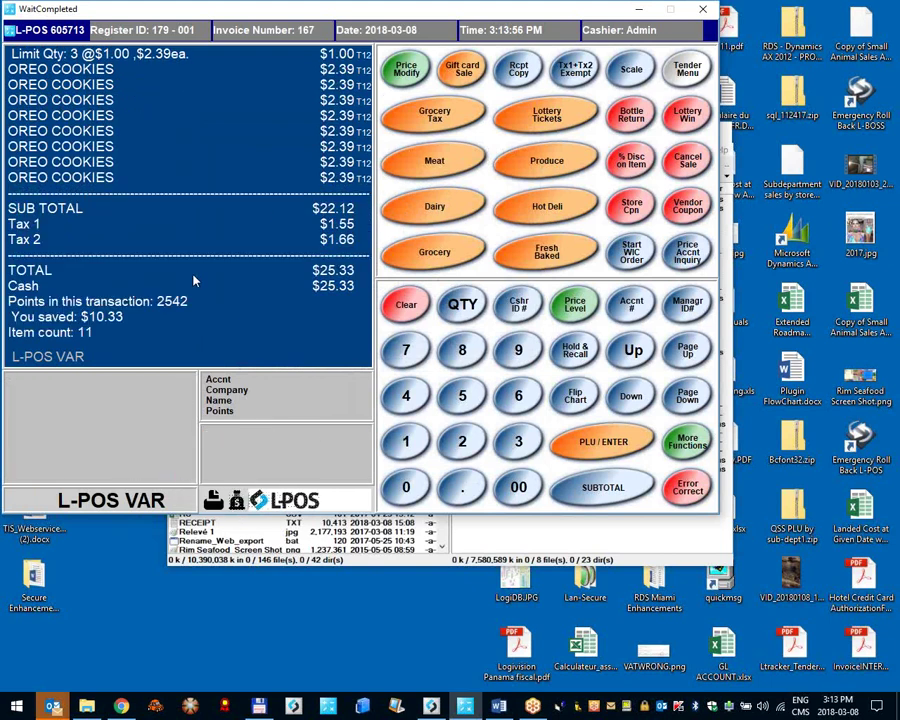
left_click(522, 546)
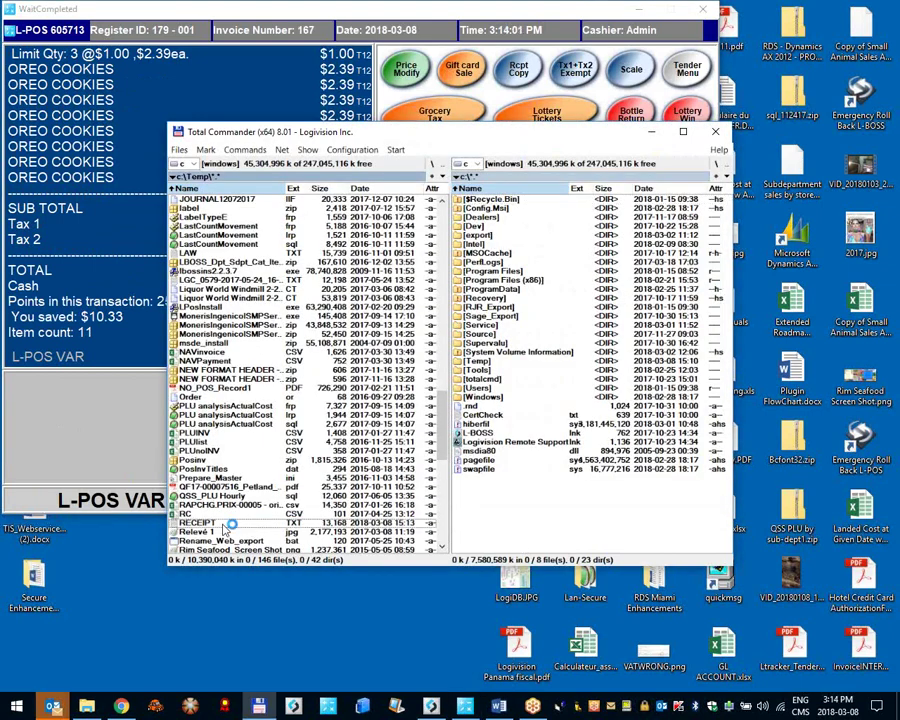
double_click(222, 523)
key("ctrl+End")
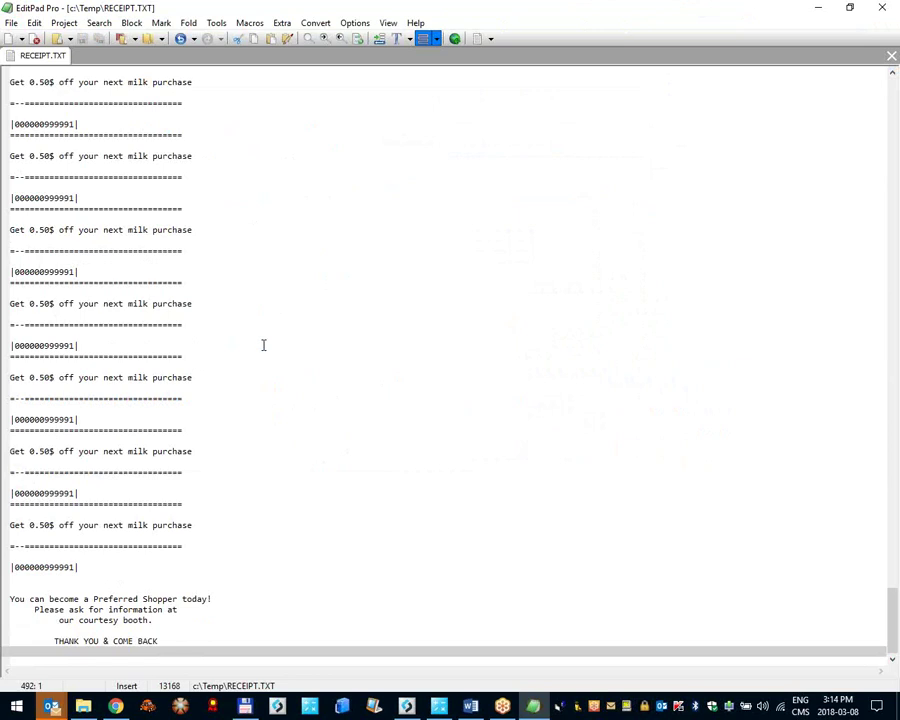
scroll(263, 345, "up", 20)
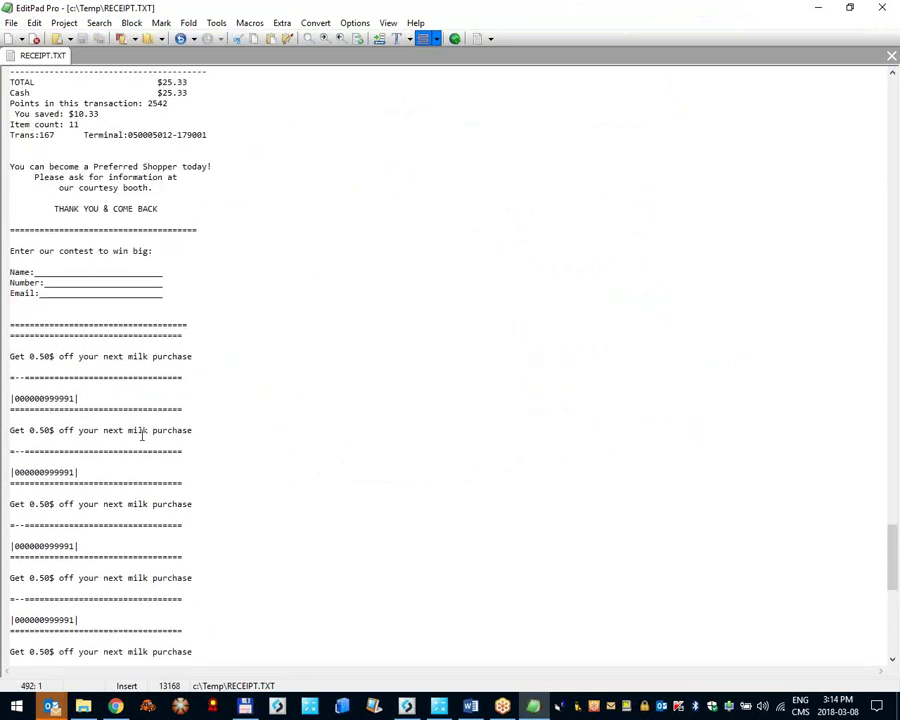
left_click_drag(15, 390, 298, 650)
left_click(165, 514)
left_click_drag(83, 344, 5, 347)
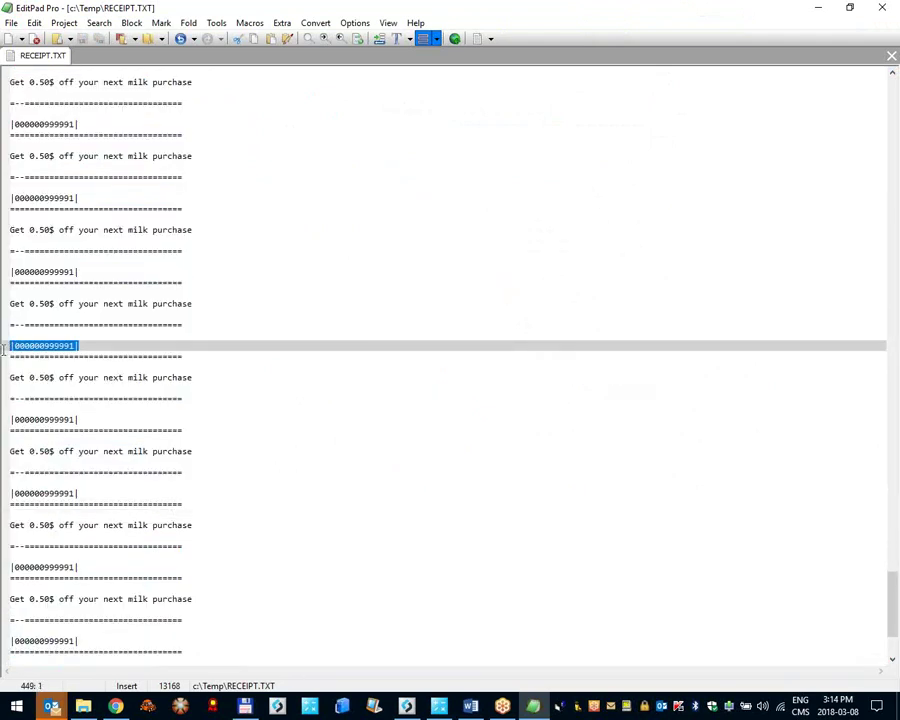
left_click(95, 343)
key("shift+Home")
scroll(95, 343, "up", 13)
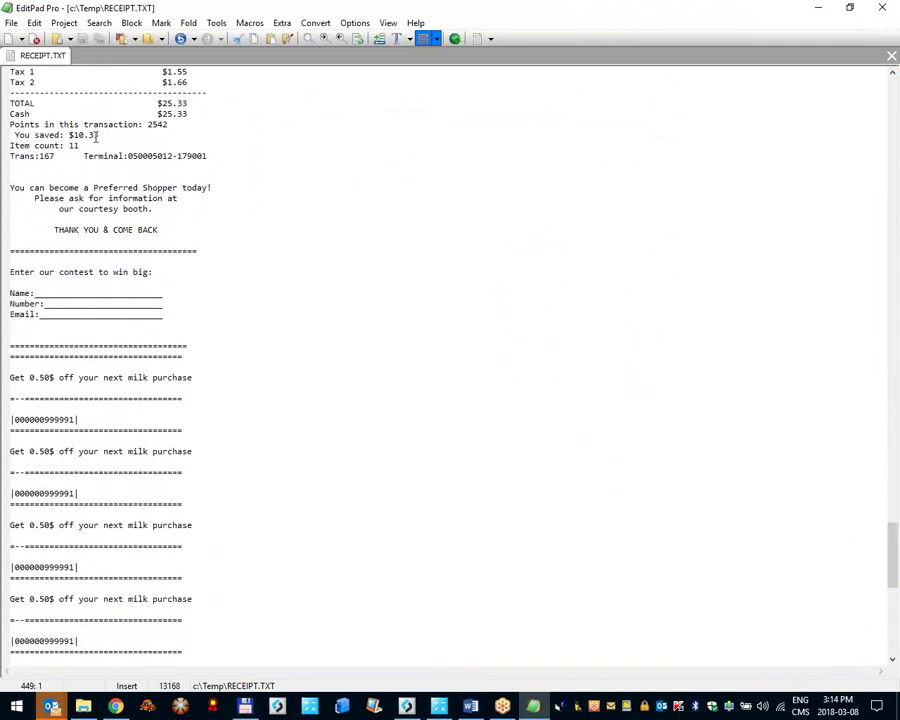
scroll(82, 637, "down", 10)
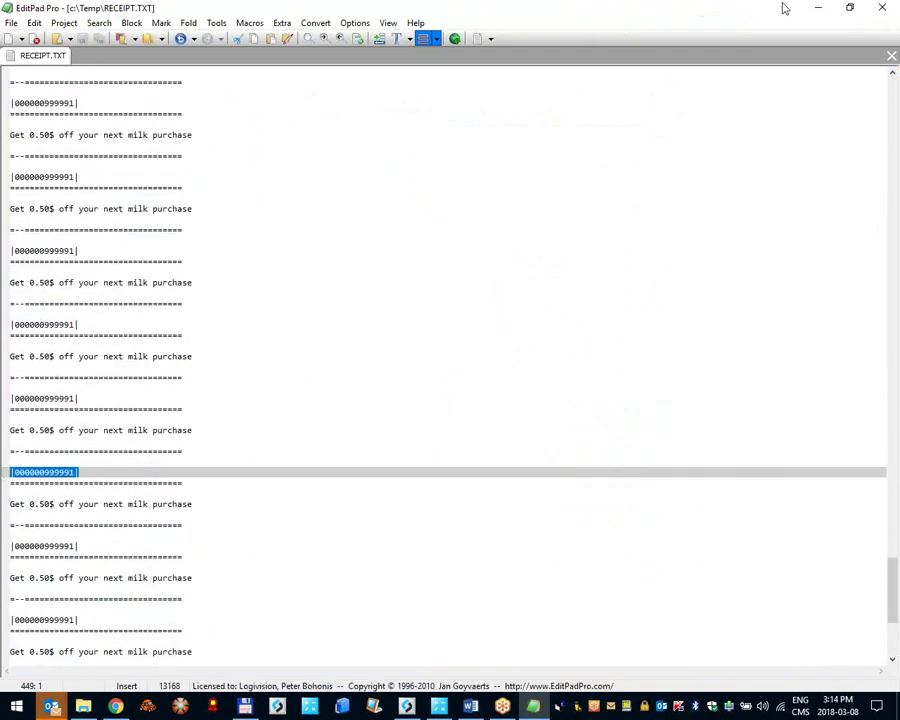
left_click(817, 8)
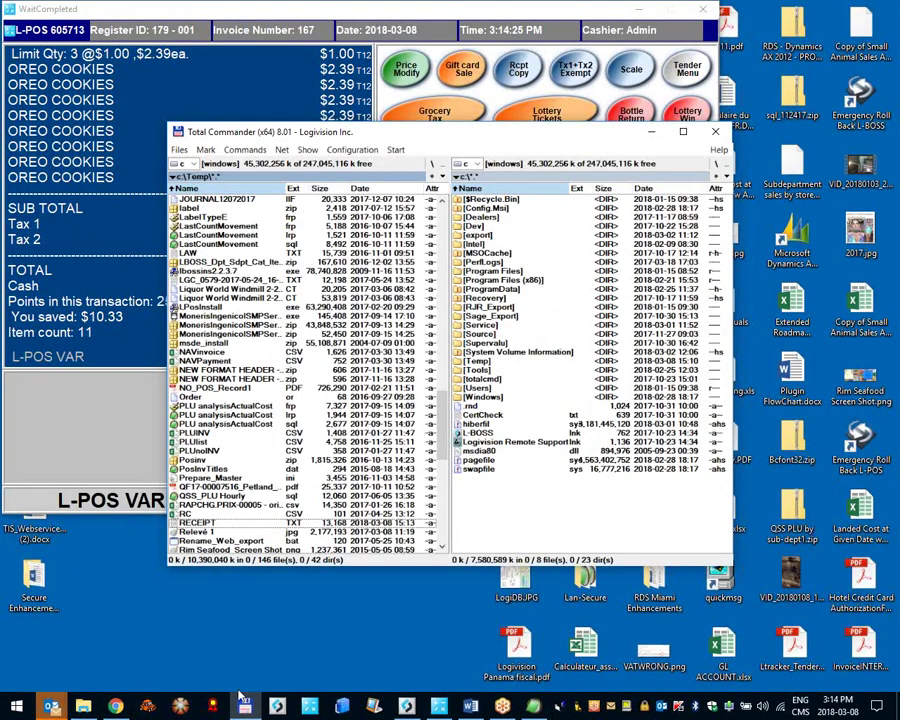
Step: Start a new item 999999 in L-BOSS item maintenance
left_click(406, 704)
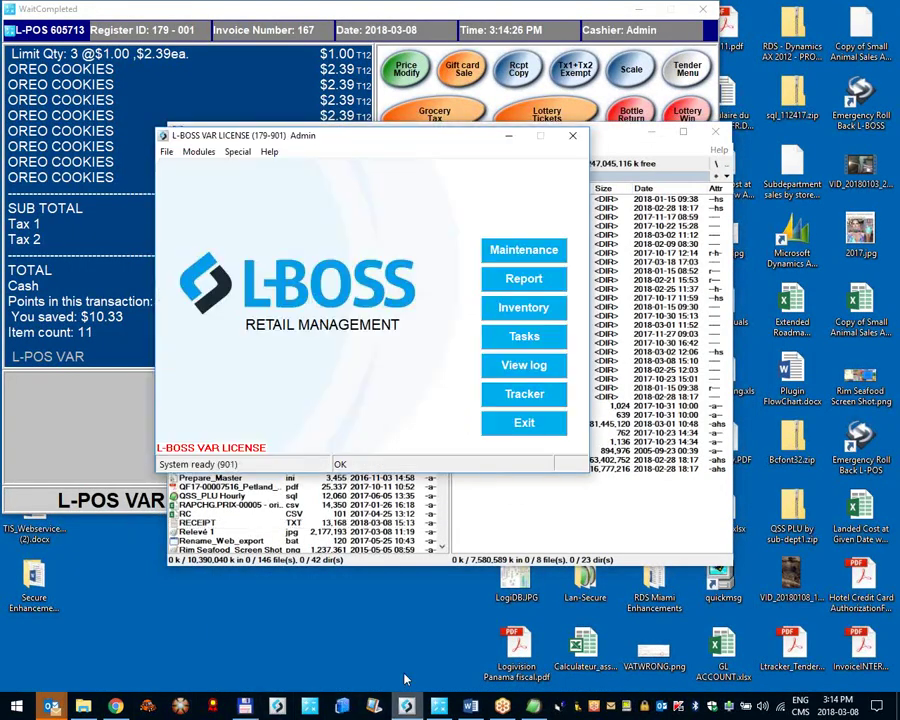
left_click(497, 250)
left_click(33, 45)
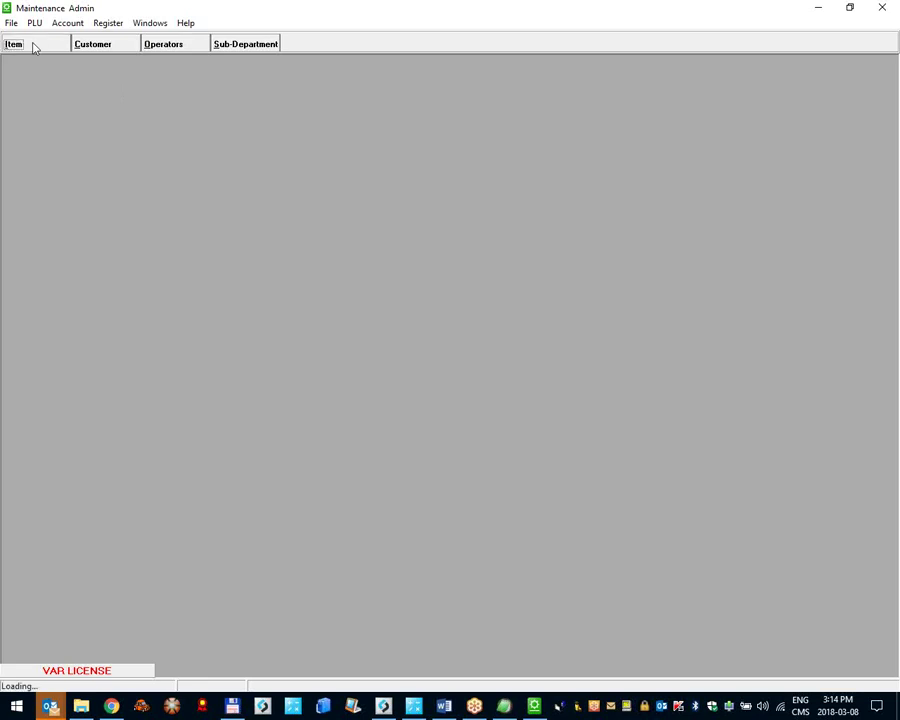
type("999999")
key("Return")
key("Return")
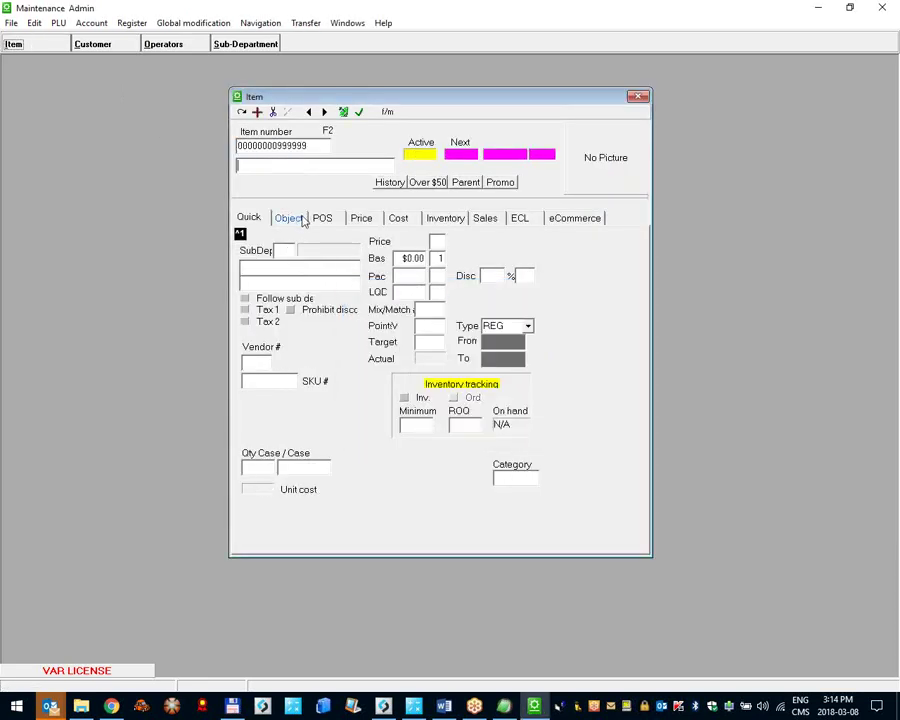
Step: Mark the item as a store coupon with a .50 base price, then close, accepting the sub-department warning
left_click(320, 217)
left_click(400, 473)
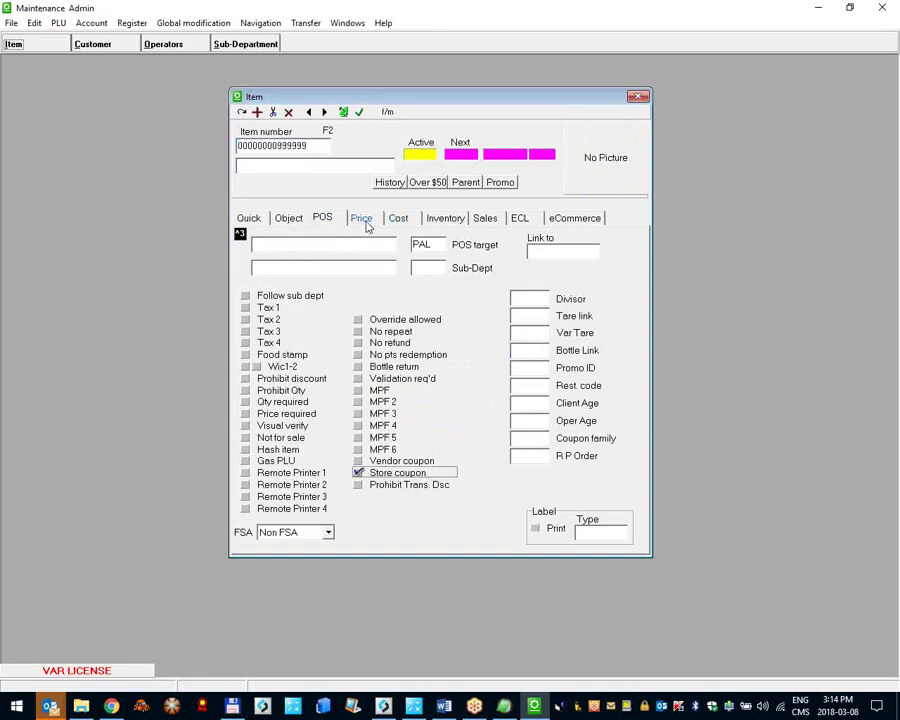
left_click(364, 221)
left_click(432, 402)
type(".50")
key("Tab")
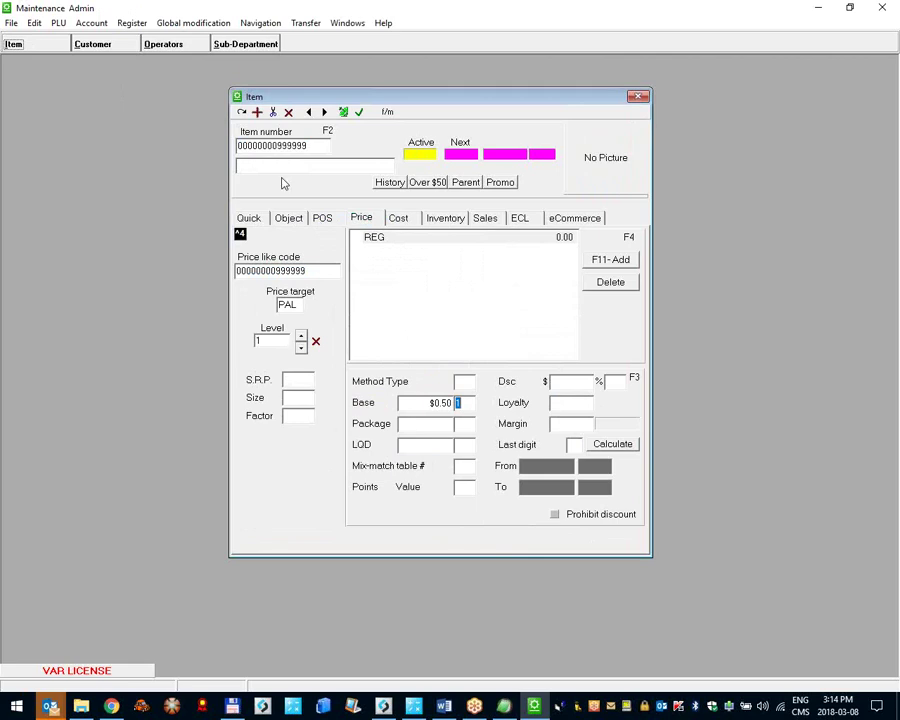
left_click(882, 7)
left_click(421, 385)
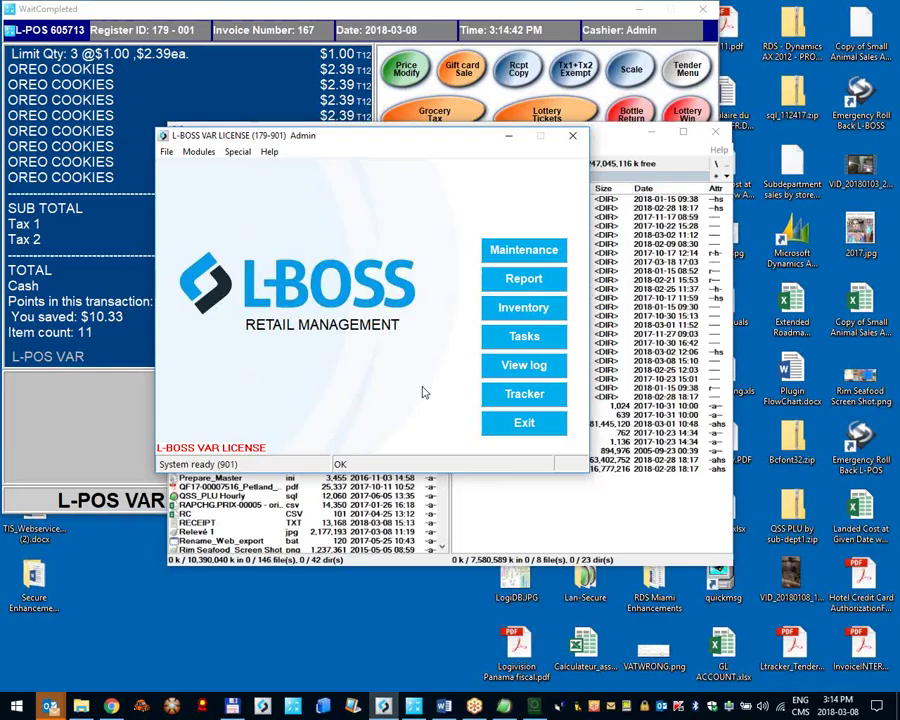
Step: Set the Misc tab's Refunds transaction limit to 5 and save system setup
left_click(100, 106)
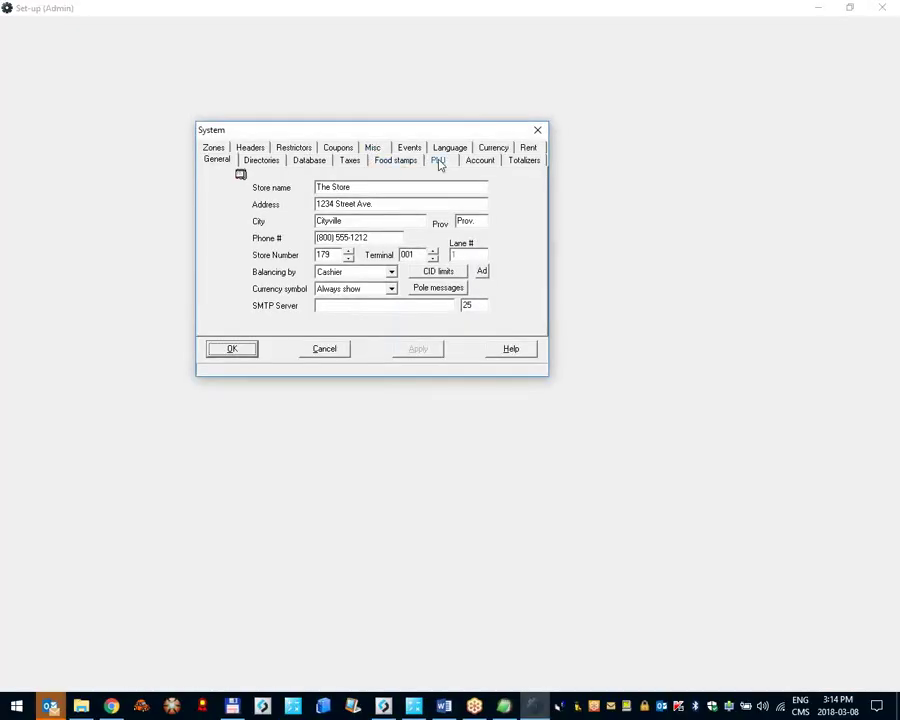
left_click(440, 162)
left_click(334, 149)
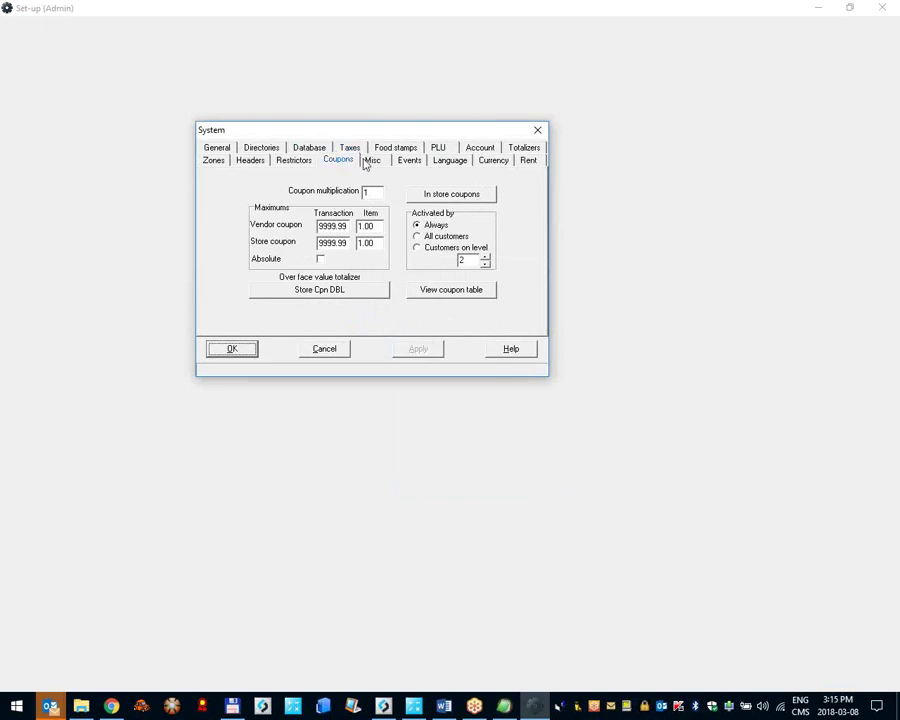
left_click(374, 161)
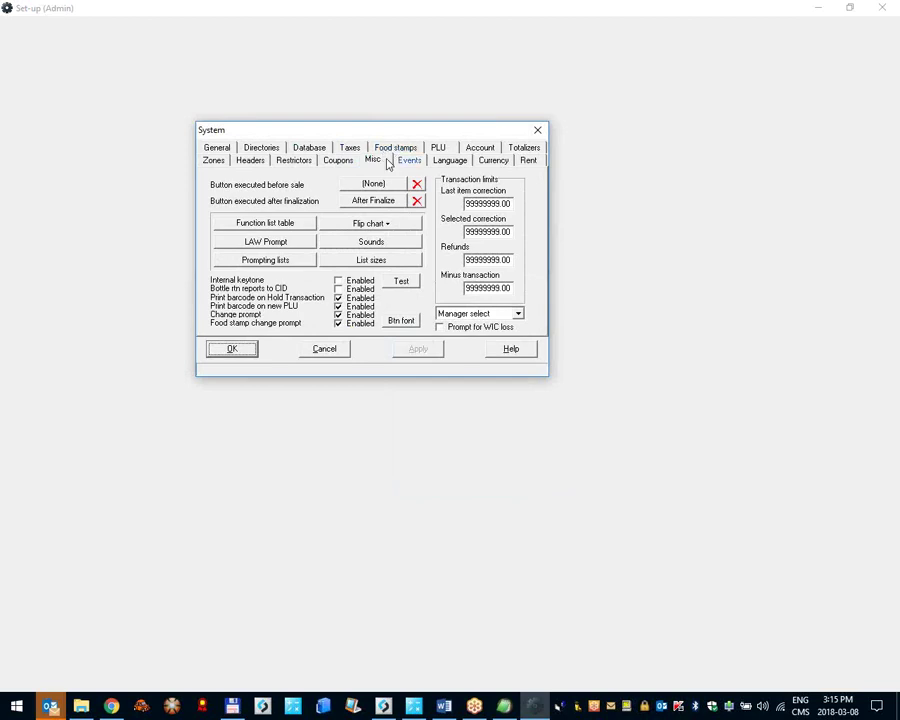
left_click(376, 162)
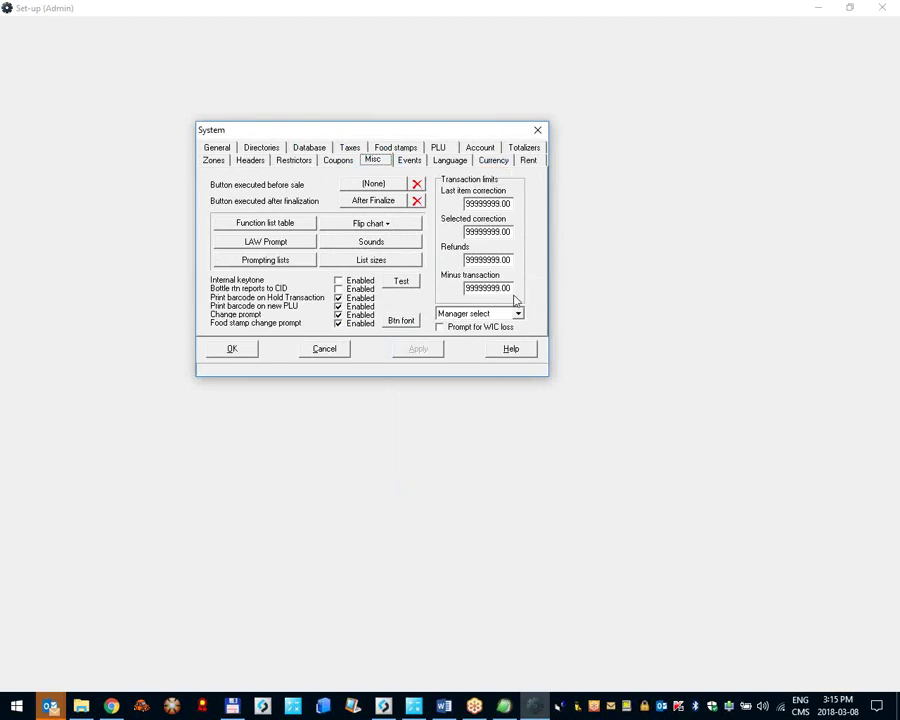
double_click(482, 259)
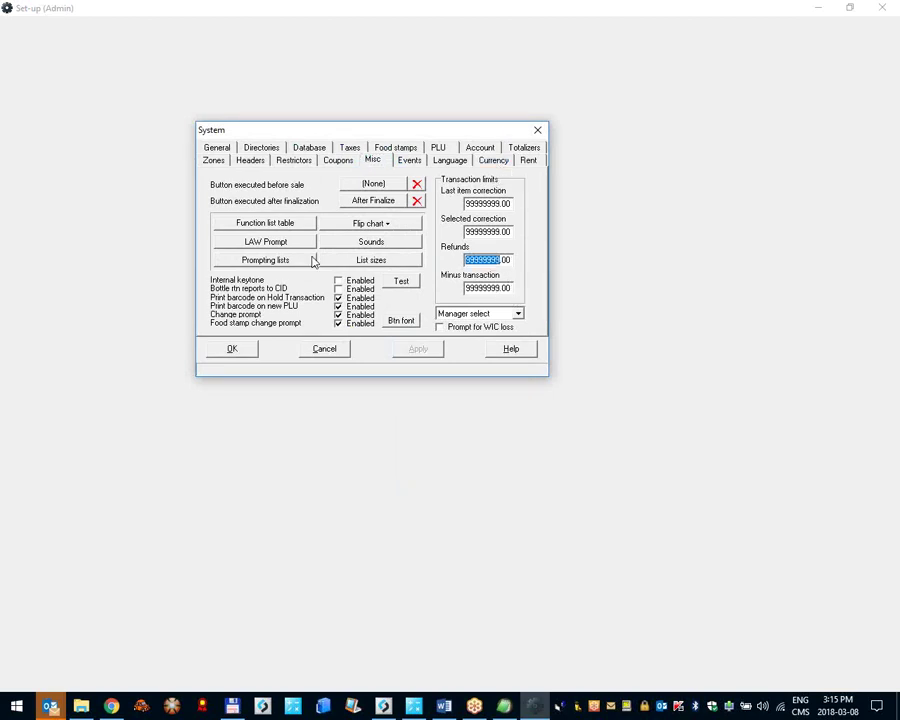
type("5")
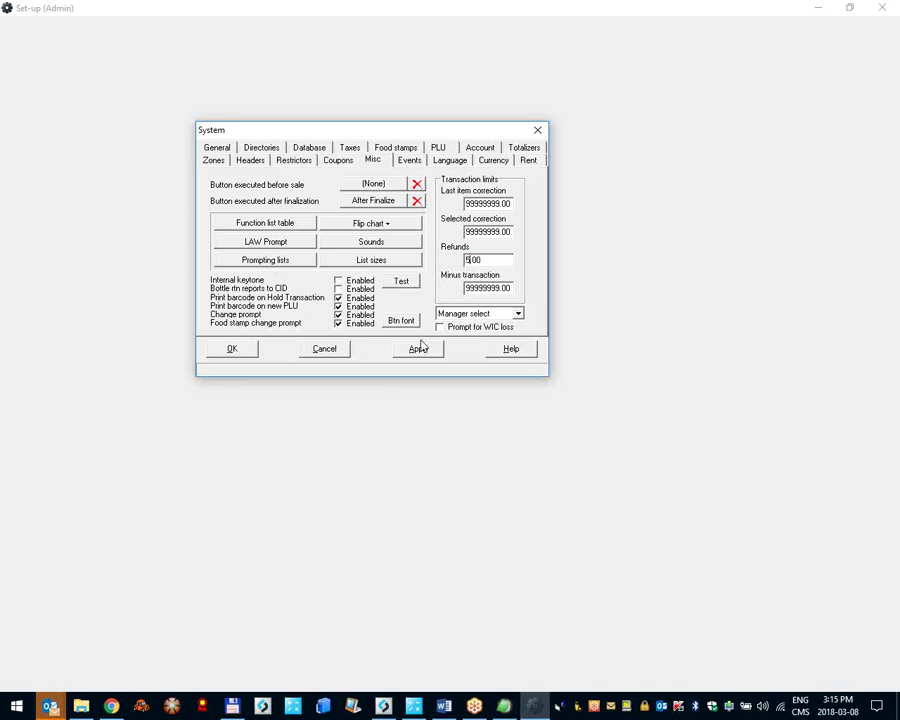
left_click(238, 347)
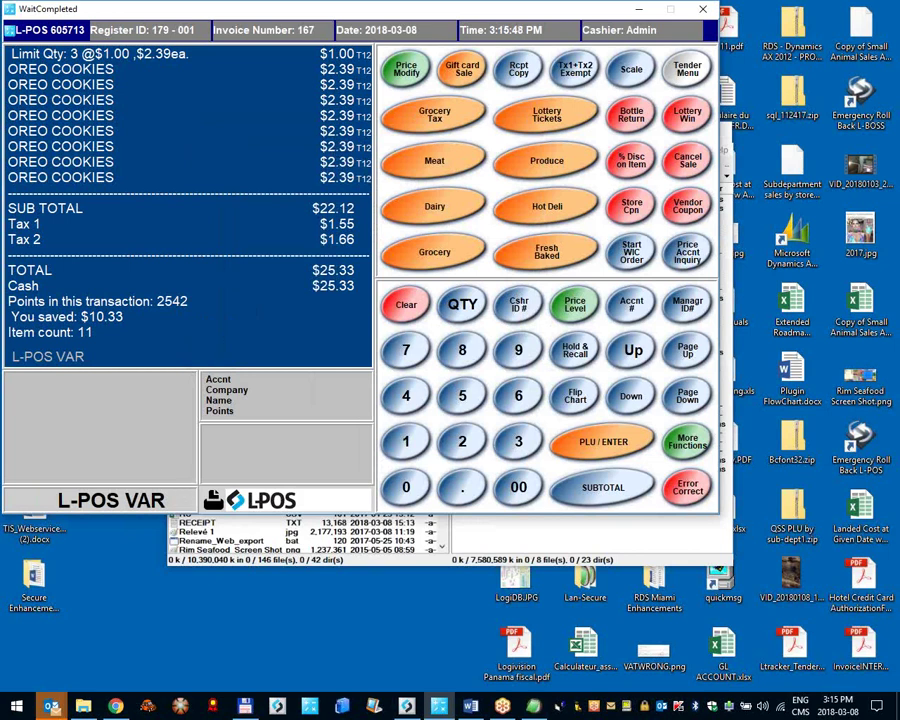
Step: Ring up OREO COOKIES, then refund UNCLE BEN'S RICE paid out in cash
type("1")
key("Return")
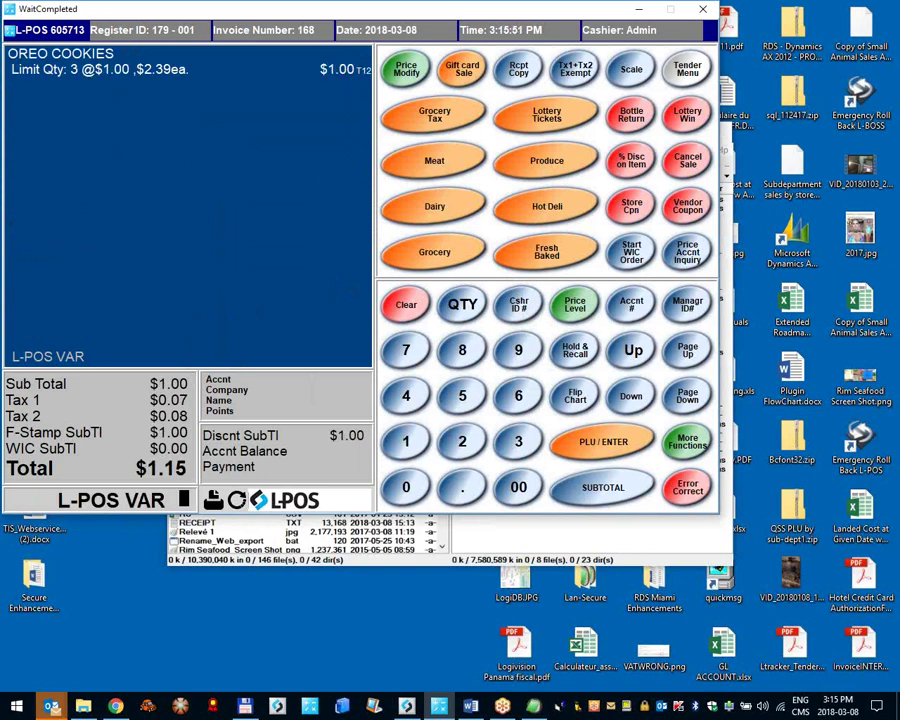
left_click(687, 69)
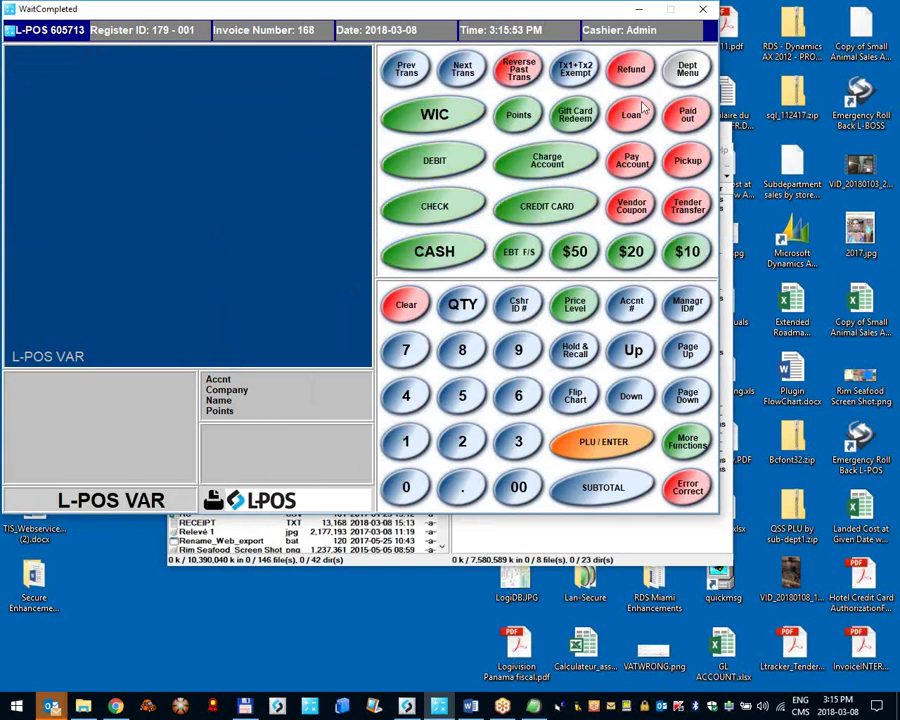
left_click(632, 69)
type("2")
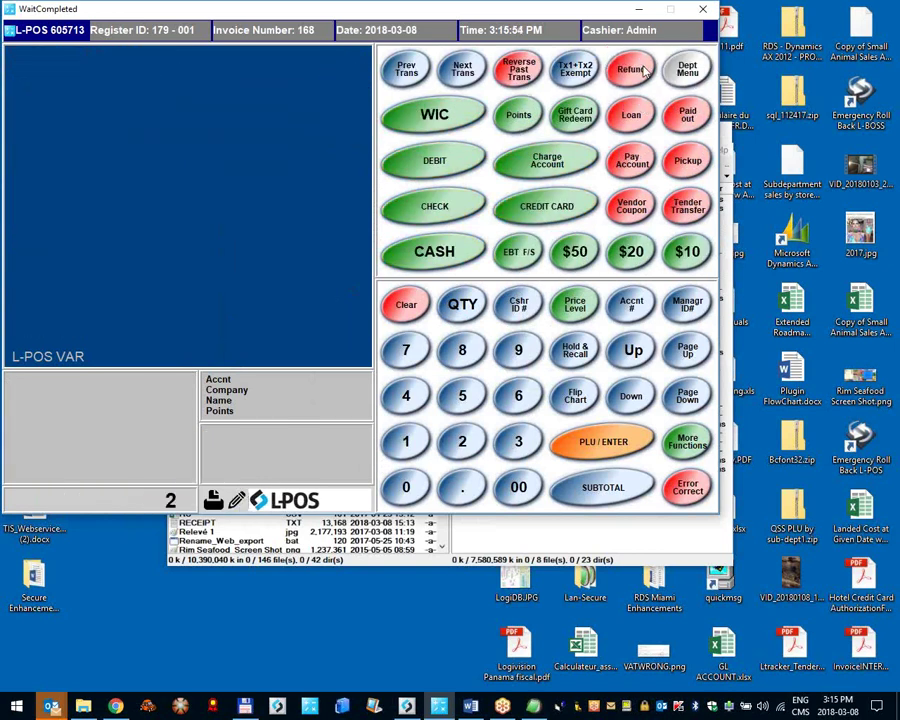
key("Return")
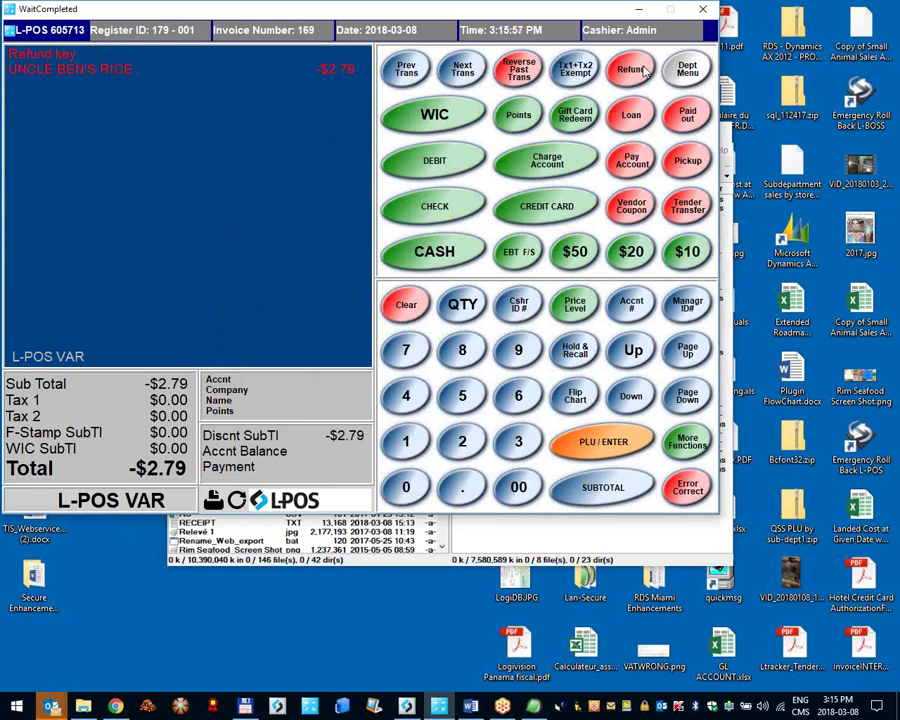
key("Return")
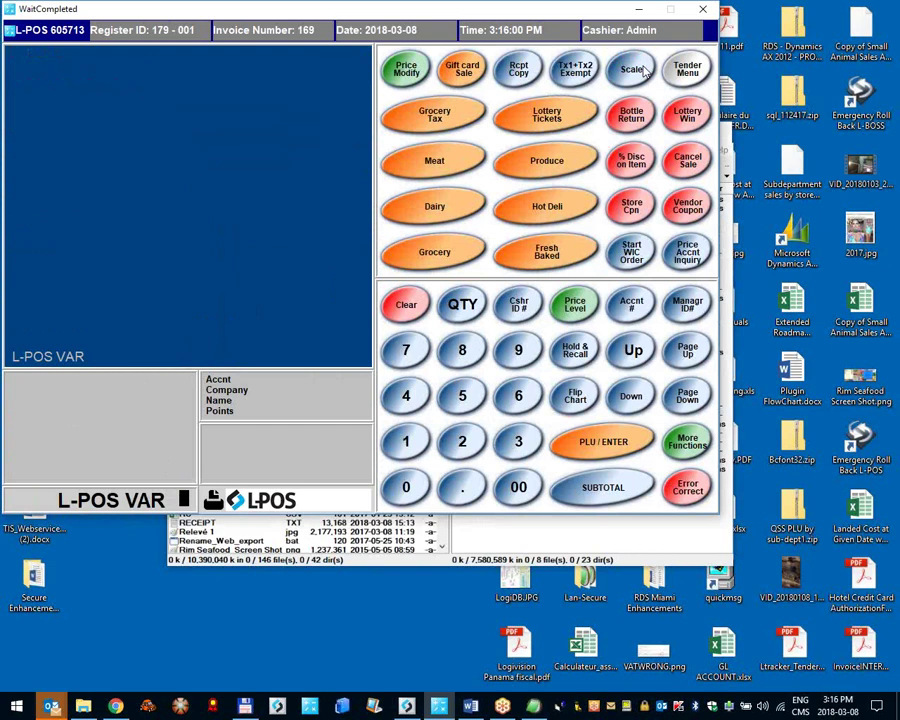
Step: Sell KODAK FILM for exact cash, then attempt its cash refund, dismissing the maximum refund warning
key("Return")
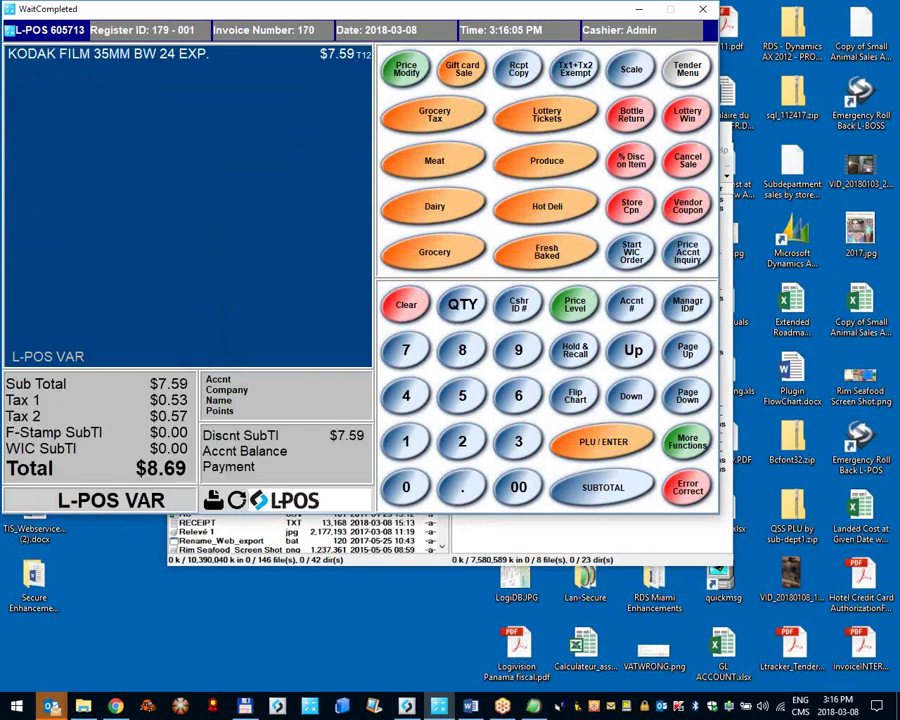
key("Return")
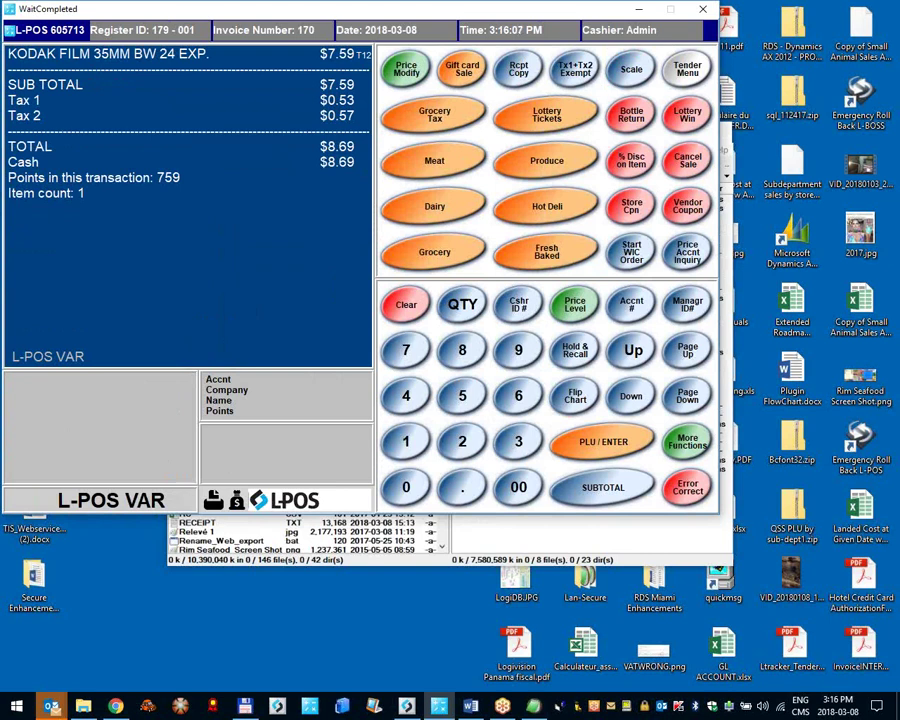
left_click(687, 70)
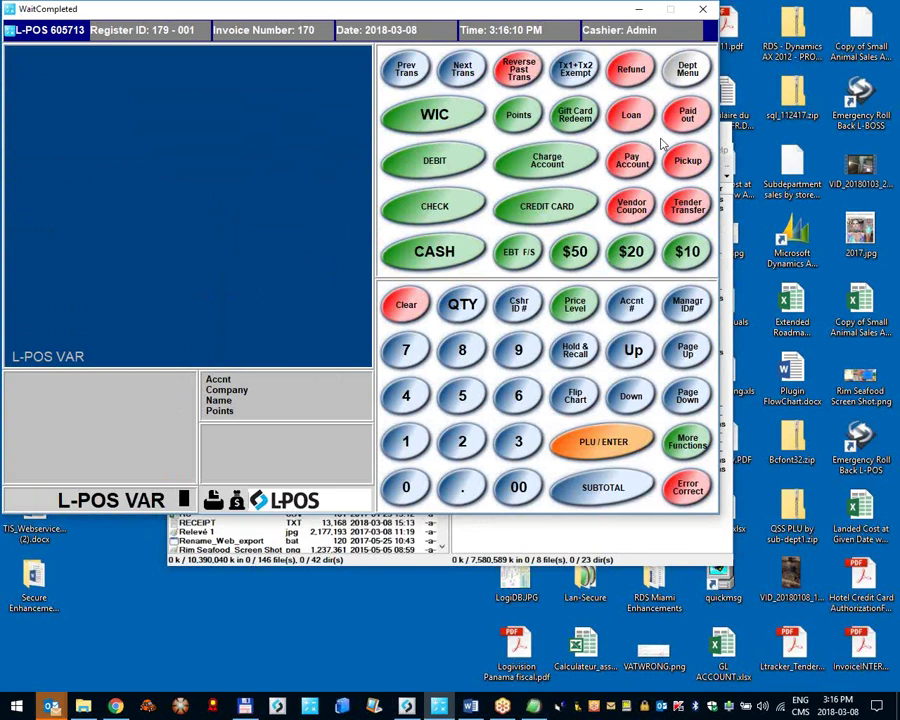
type("10")
left_click(631, 69)
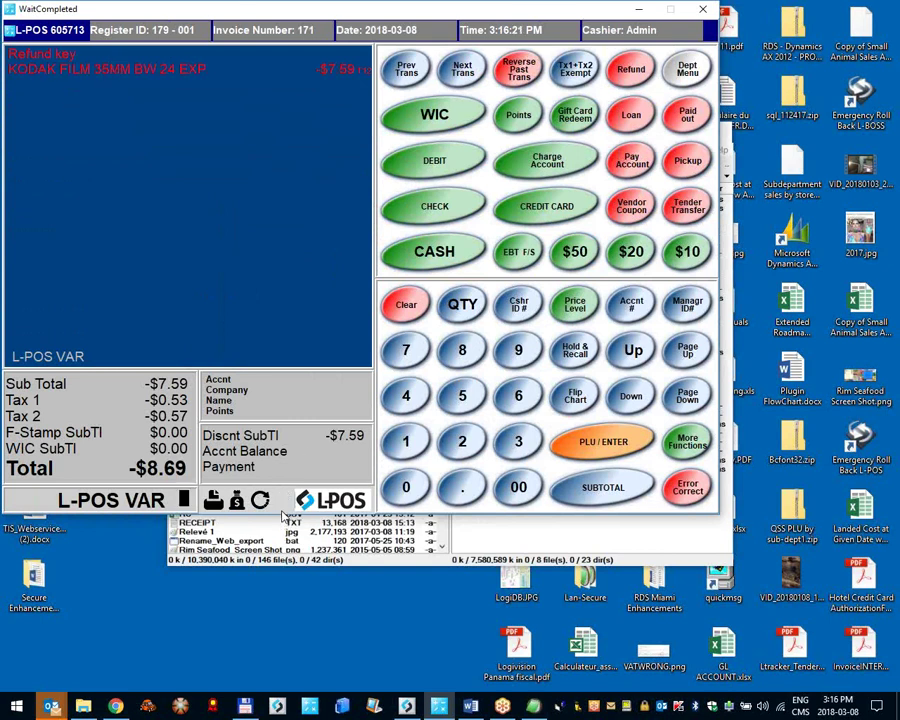
left_click(443, 252)
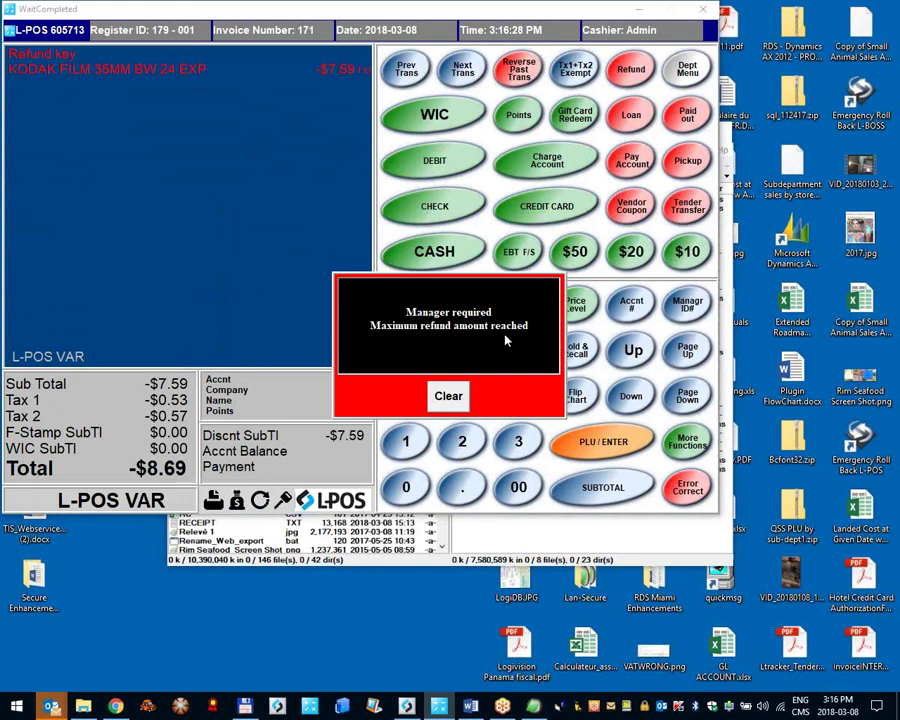
left_click(433, 340)
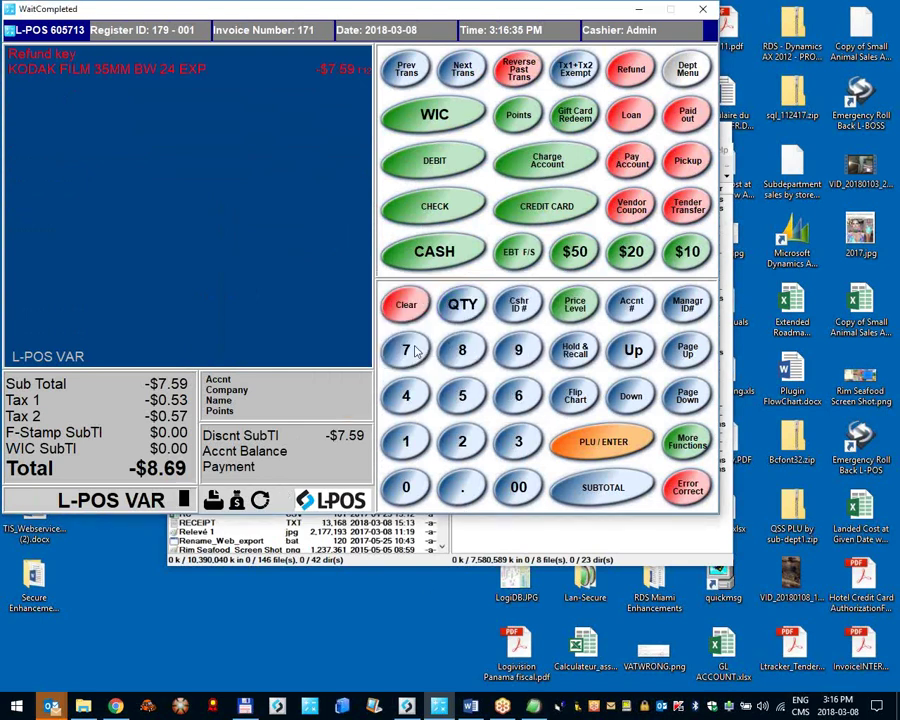
Step: Approve the refund with the manager password for the rest of the transaction and pay out $8.69 cash
left_click(410, 346)
left_click(687, 322)
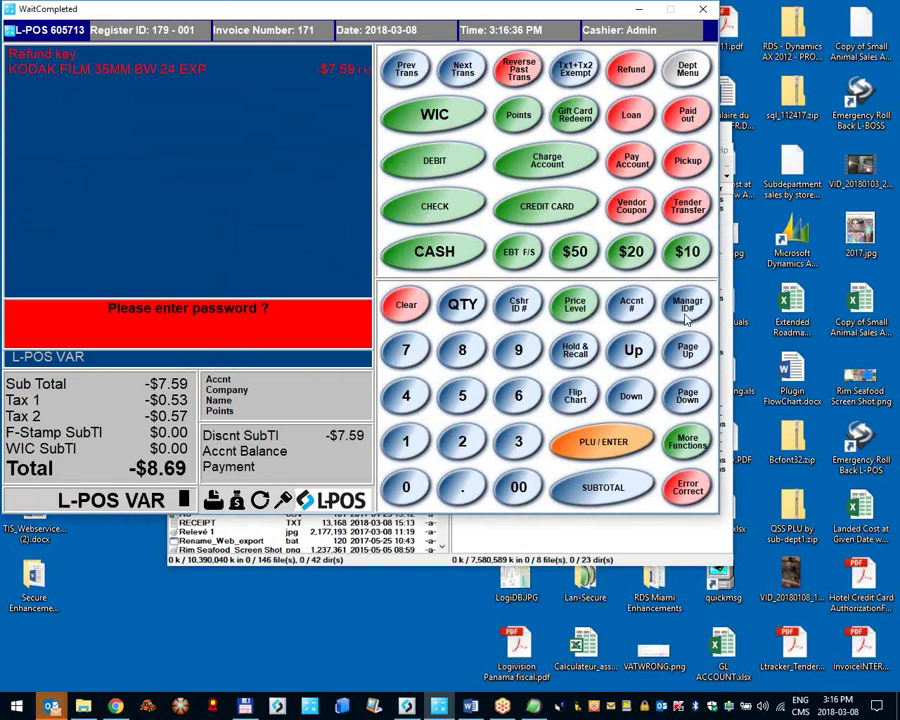
type("#####")
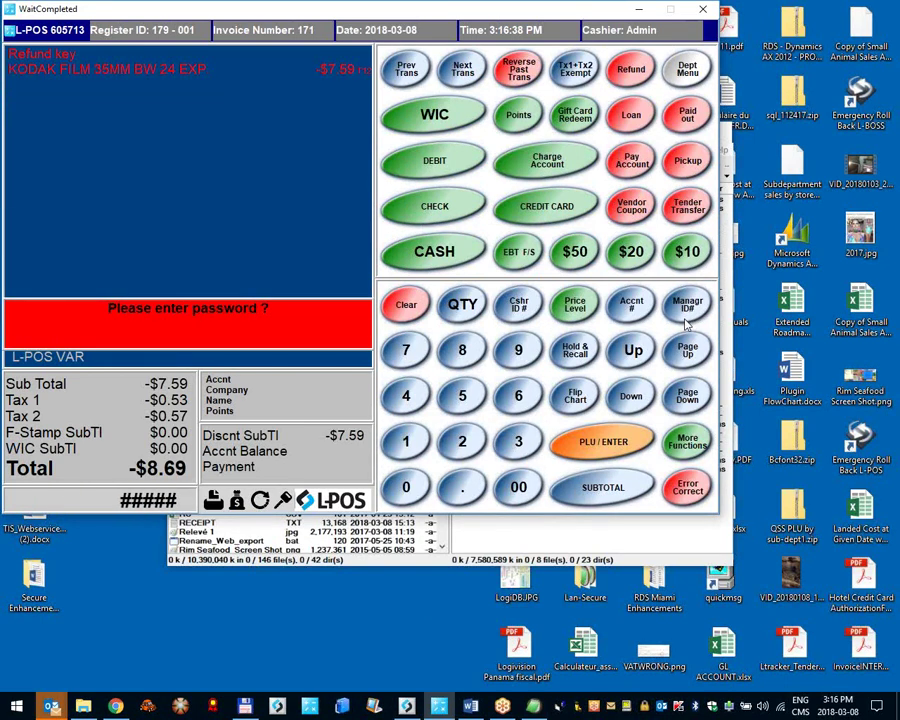
key("Return")
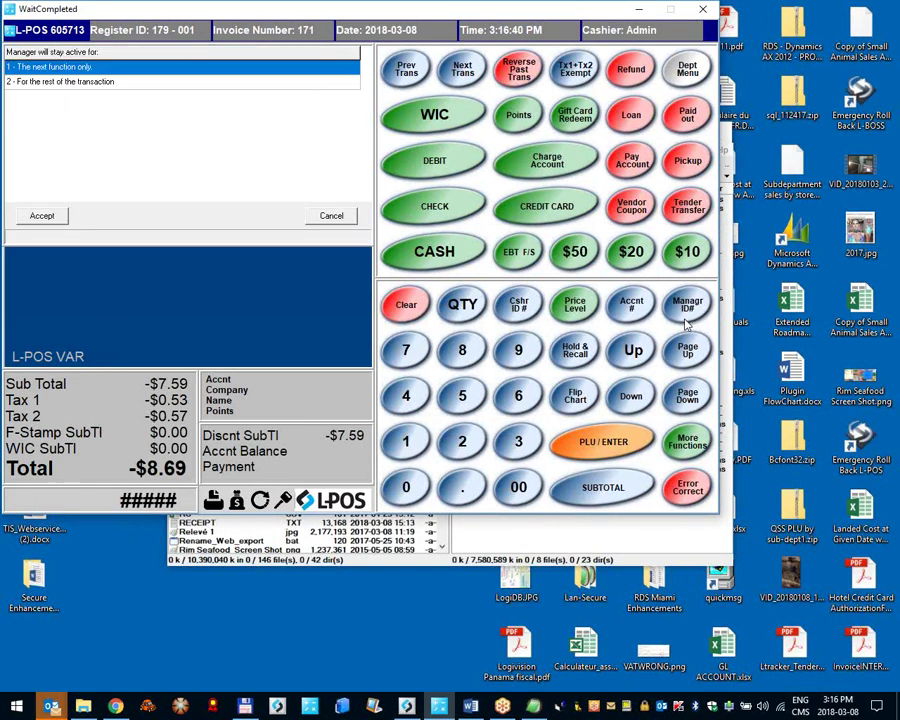
key("Down")
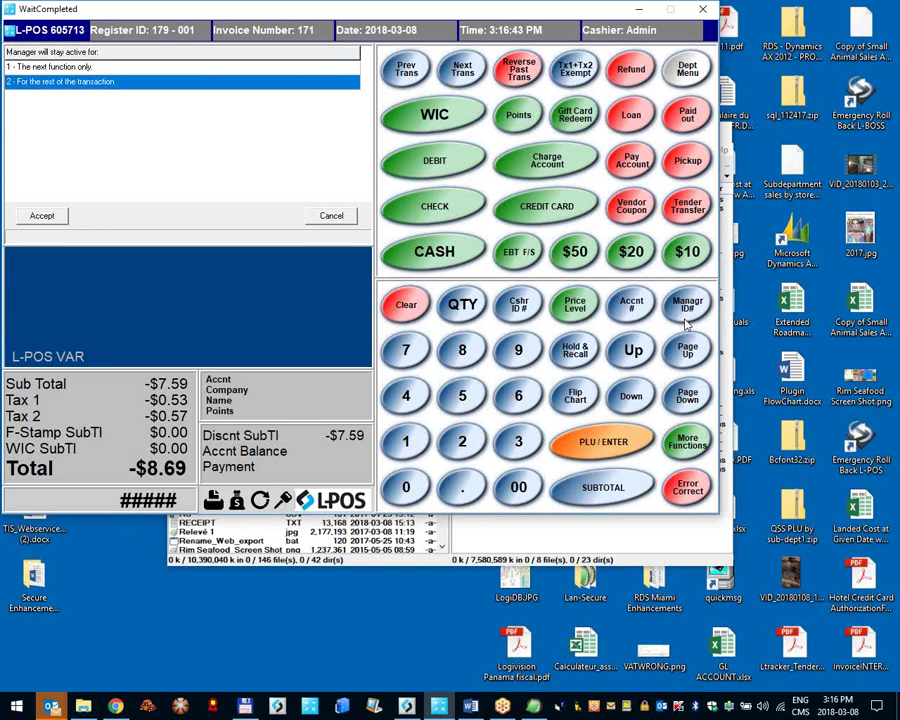
key("Return")
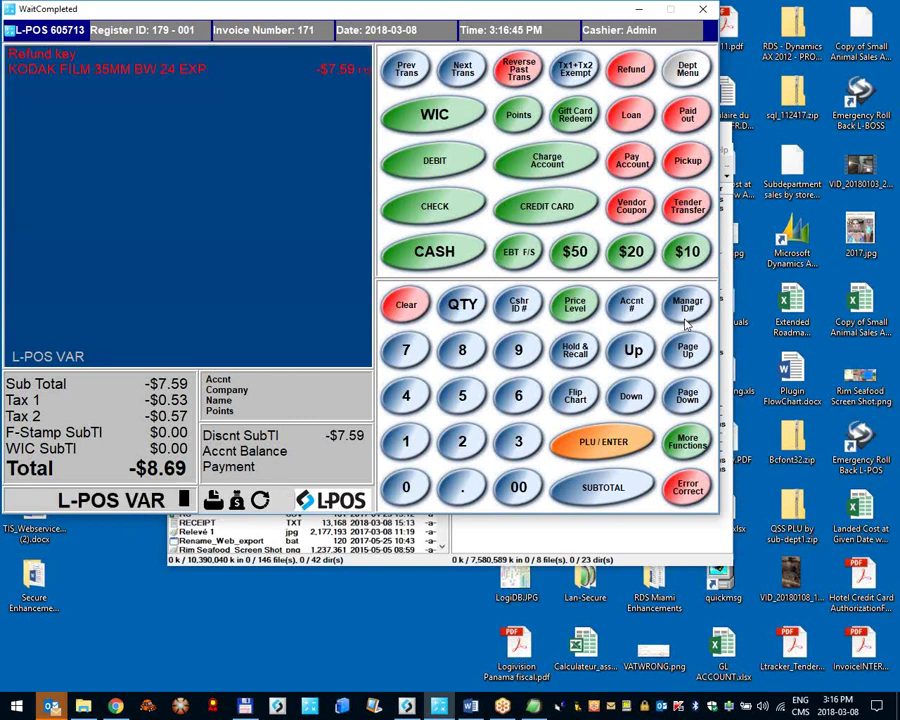
left_click(436, 251)
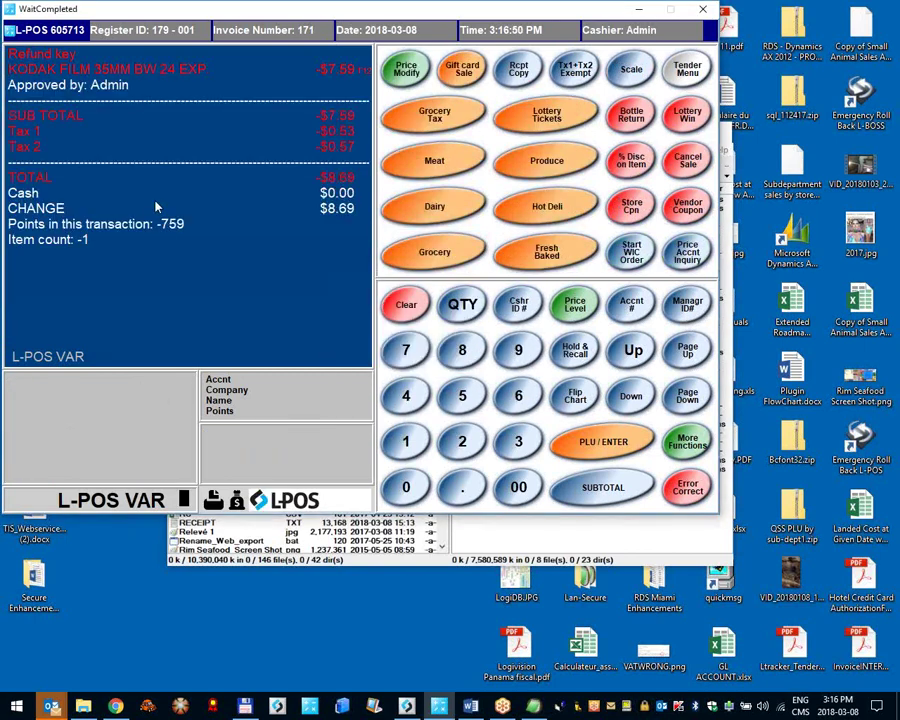
left_click(44, 88)
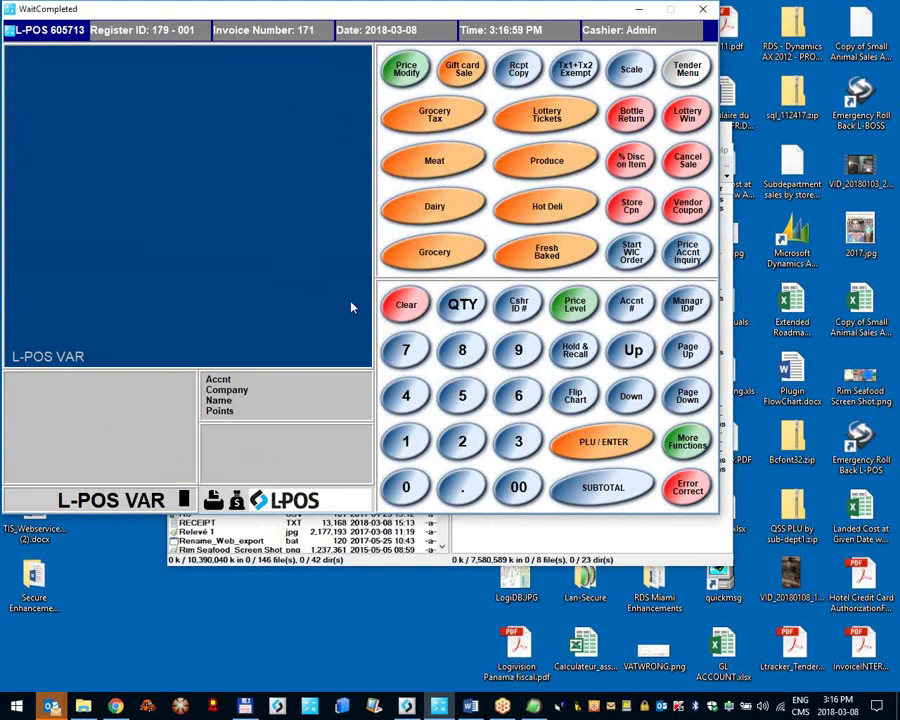
left_click(41, 33)
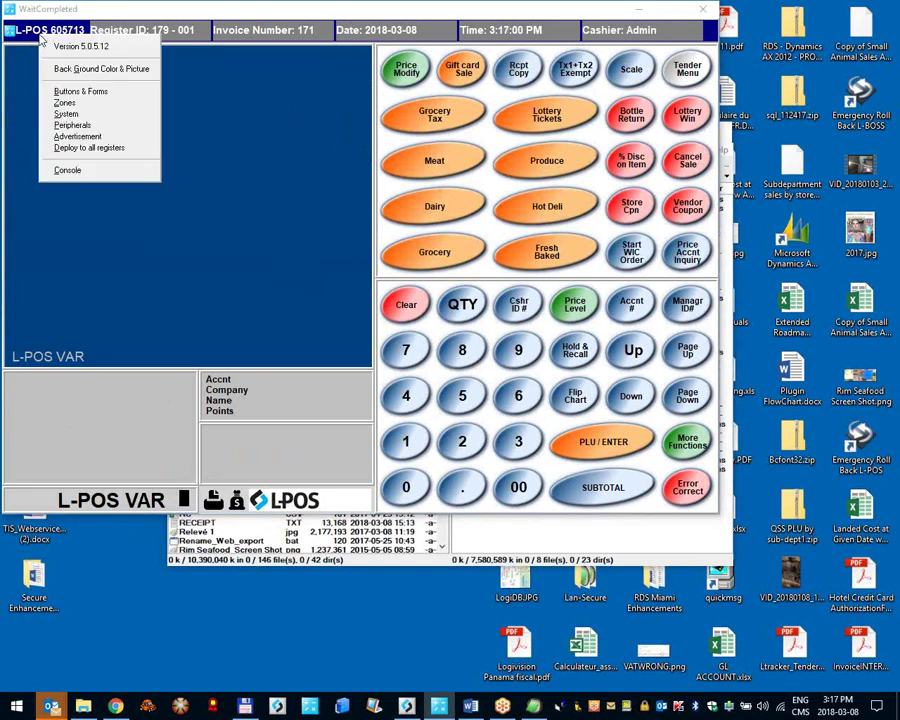
left_click(100, 113)
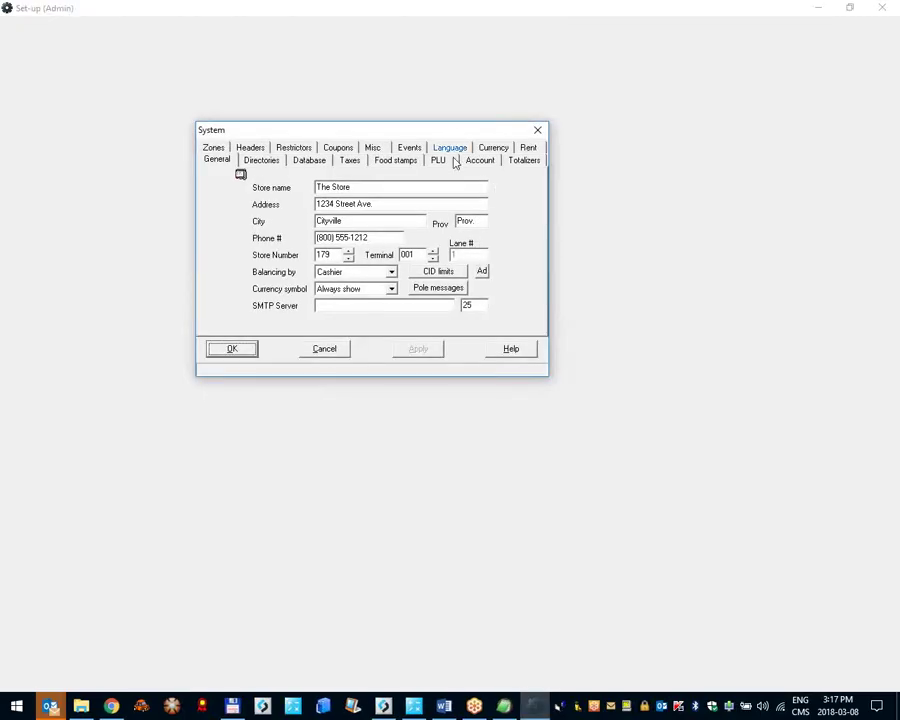
left_click(372, 147)
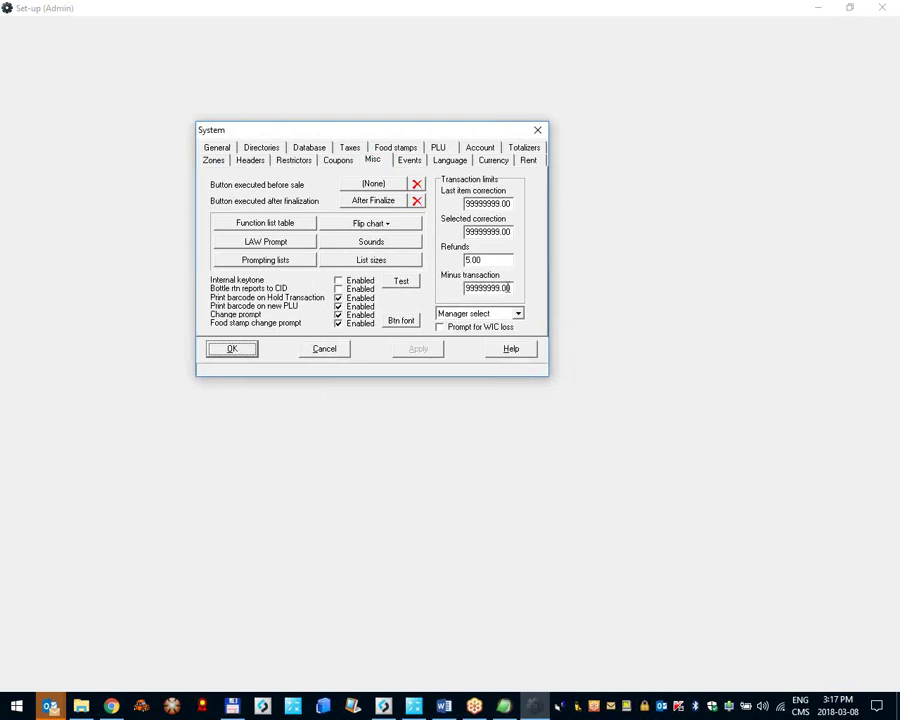
left_click_drag(508, 288, 464, 287)
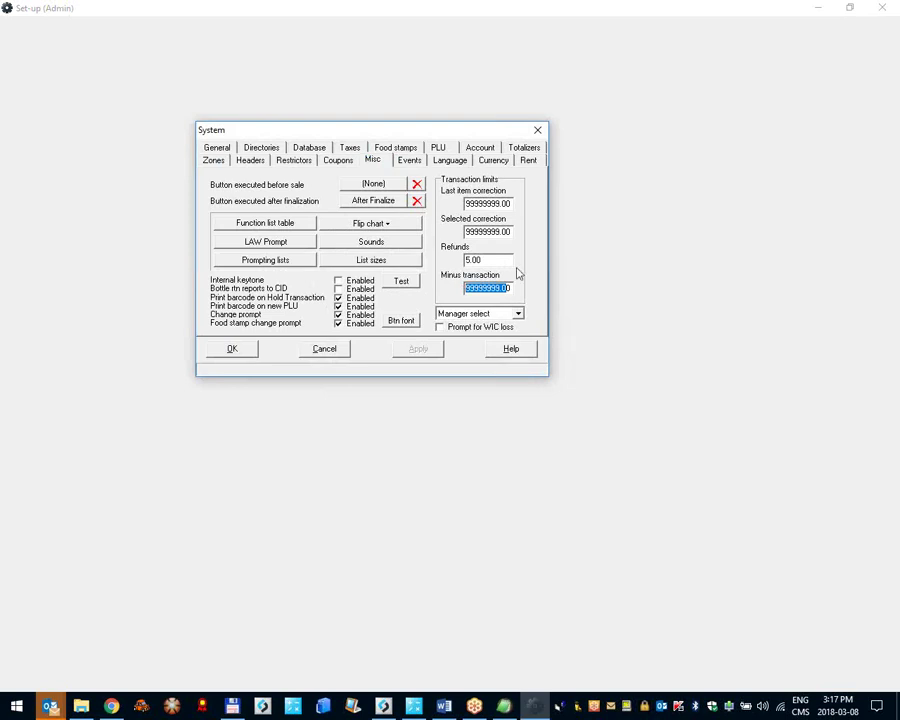
left_click_drag(503, 288, 449, 292)
left_click(479, 203)
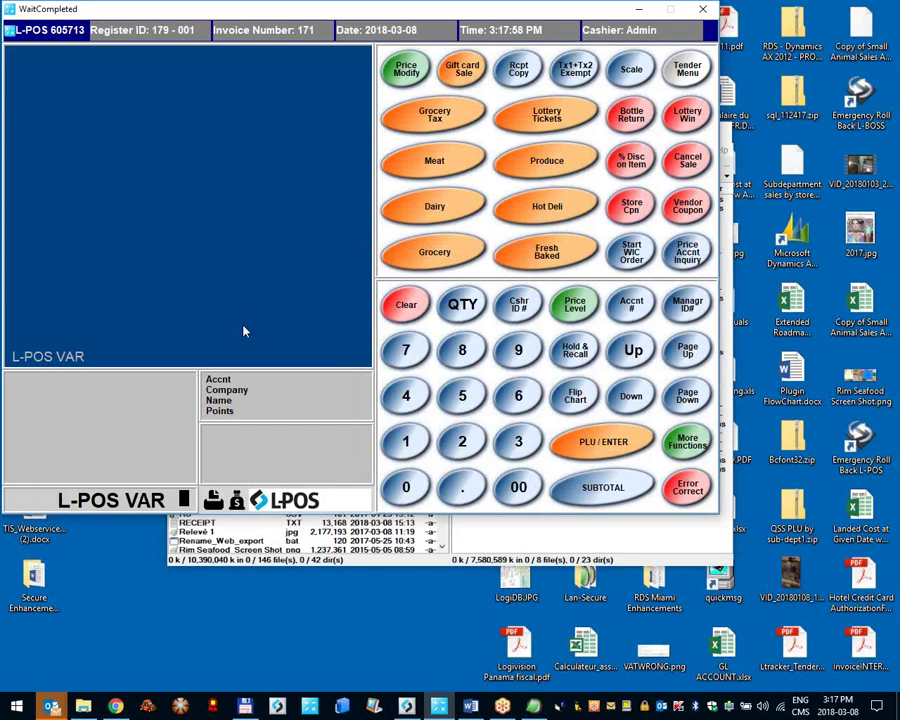
Step: Ring up Crenshaw Melon from VEGGIES and McIntosh Apples from FRESH FRUIT, settling $4.38 in cash
left_click(578, 398)
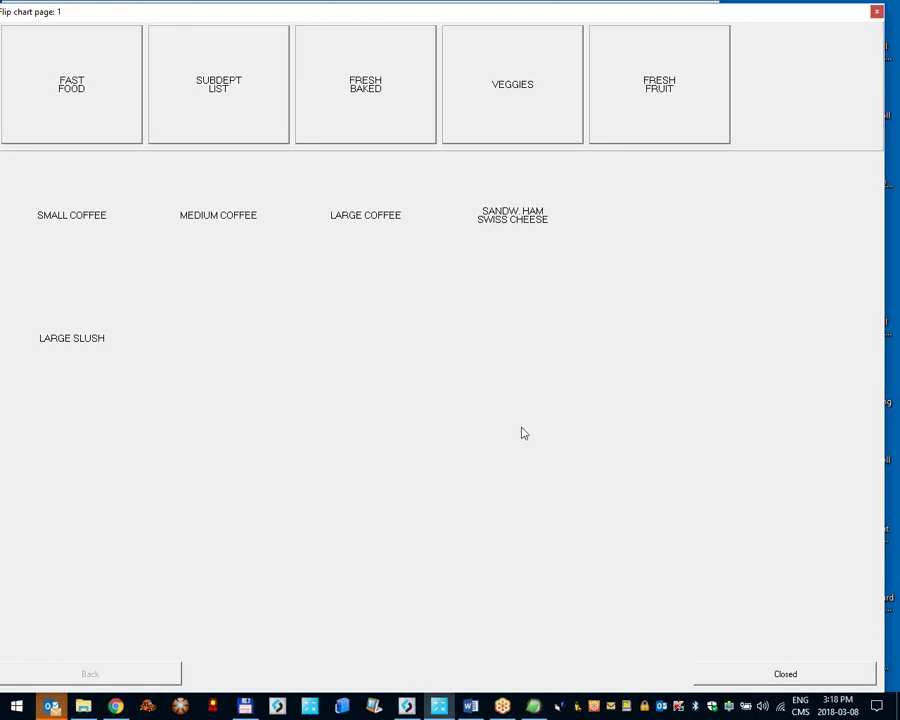
left_click(514, 72)
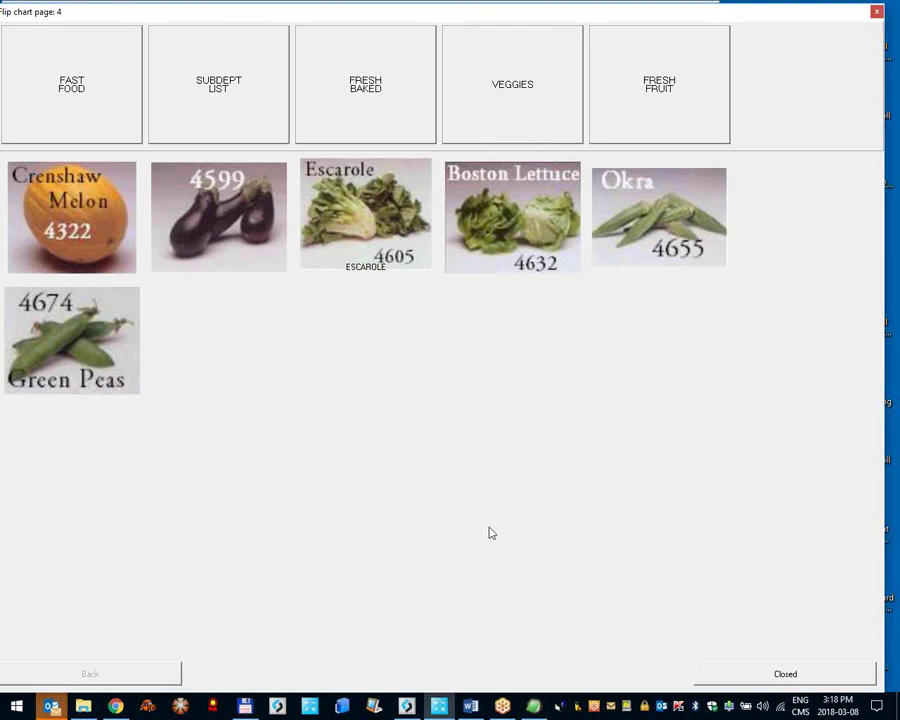
left_click(70, 222)
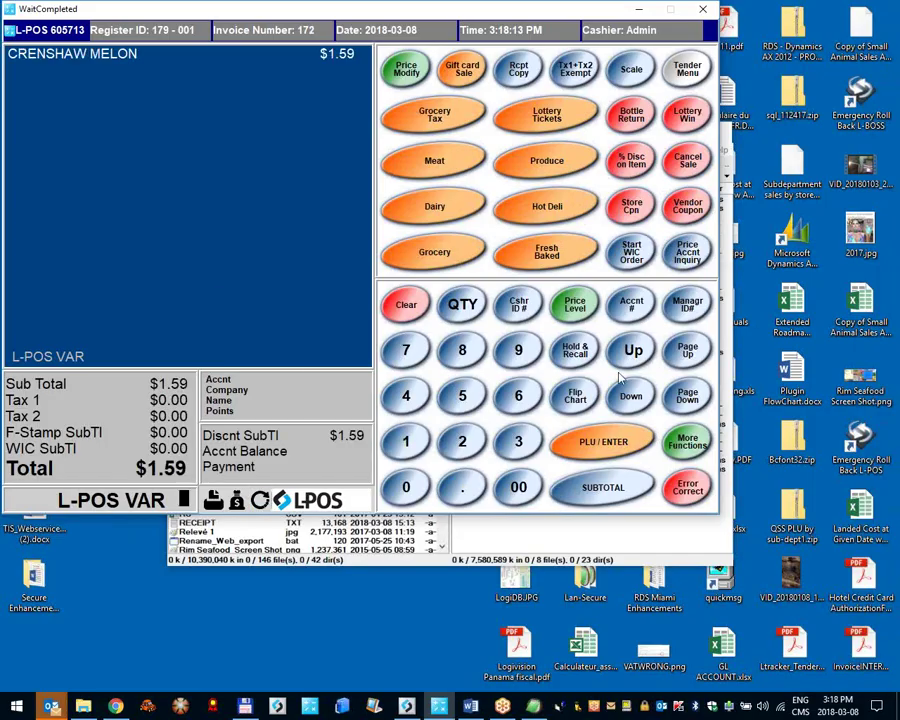
left_click(584, 404)
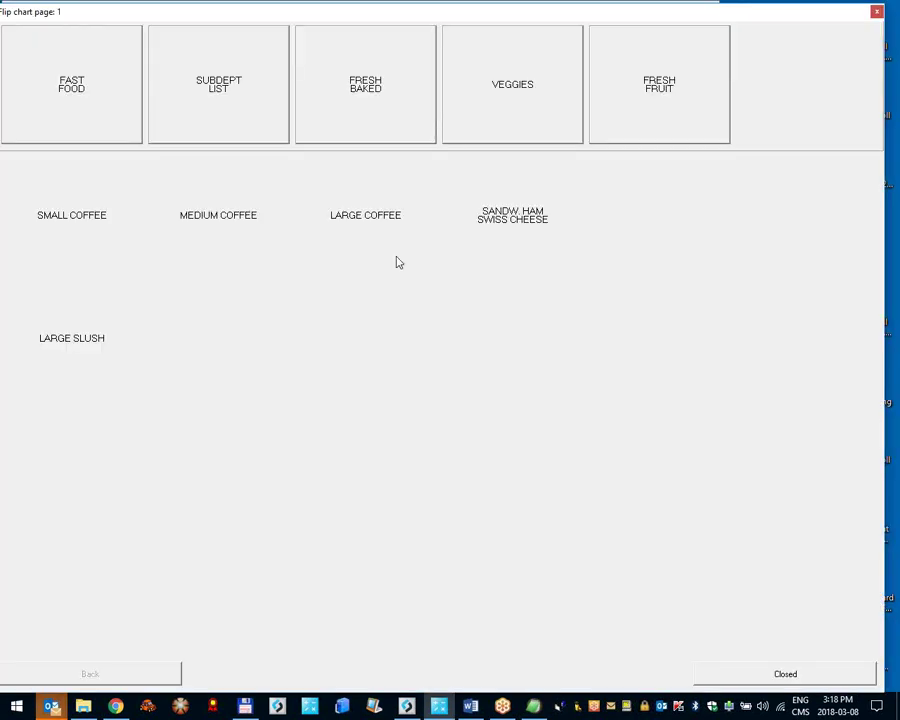
left_click(678, 120)
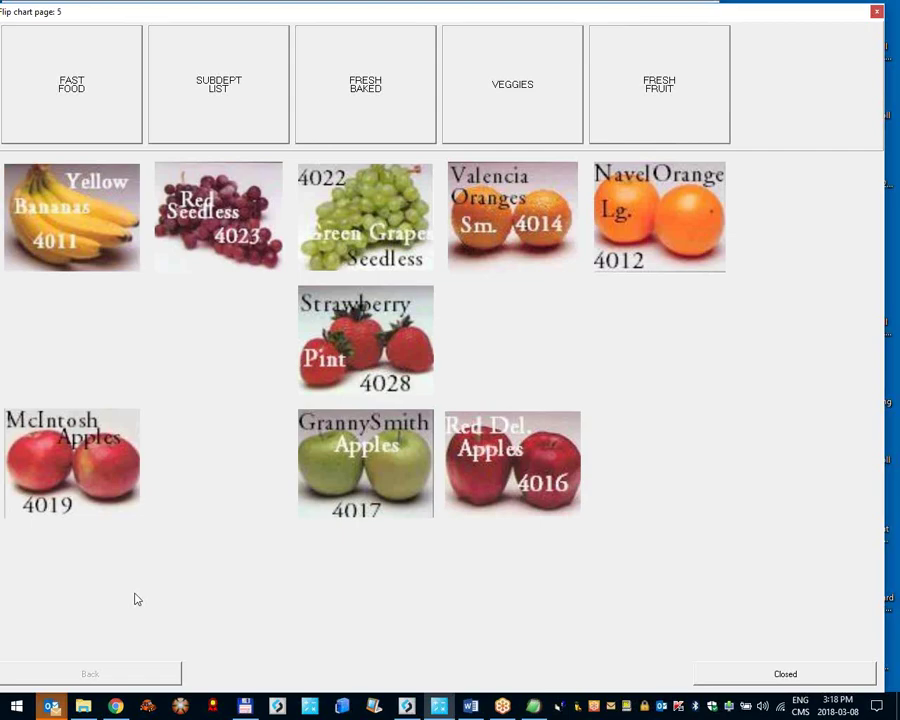
left_click(58, 490)
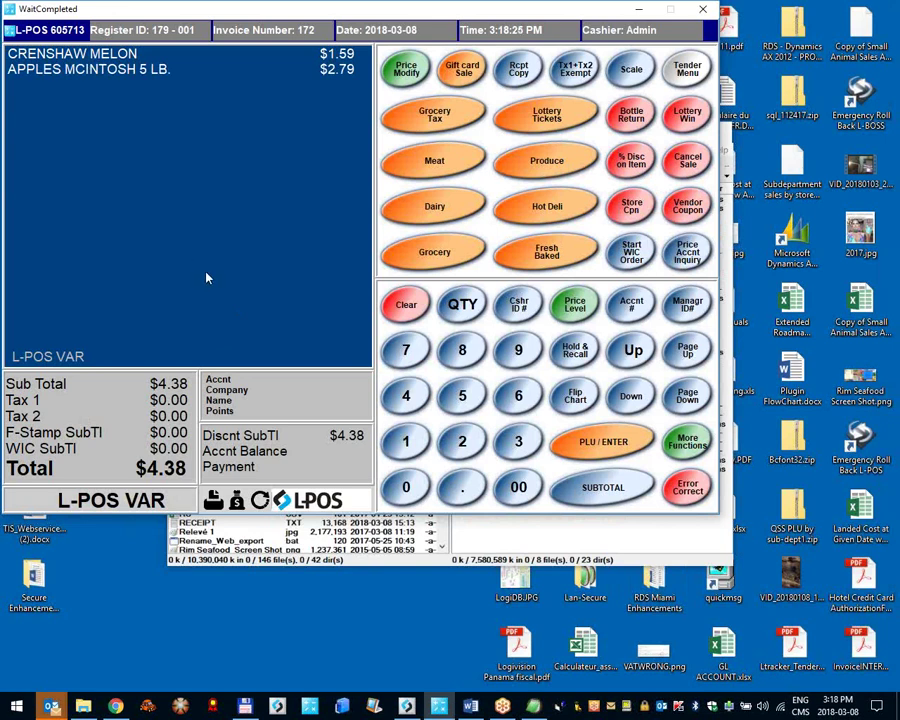
key("Return")
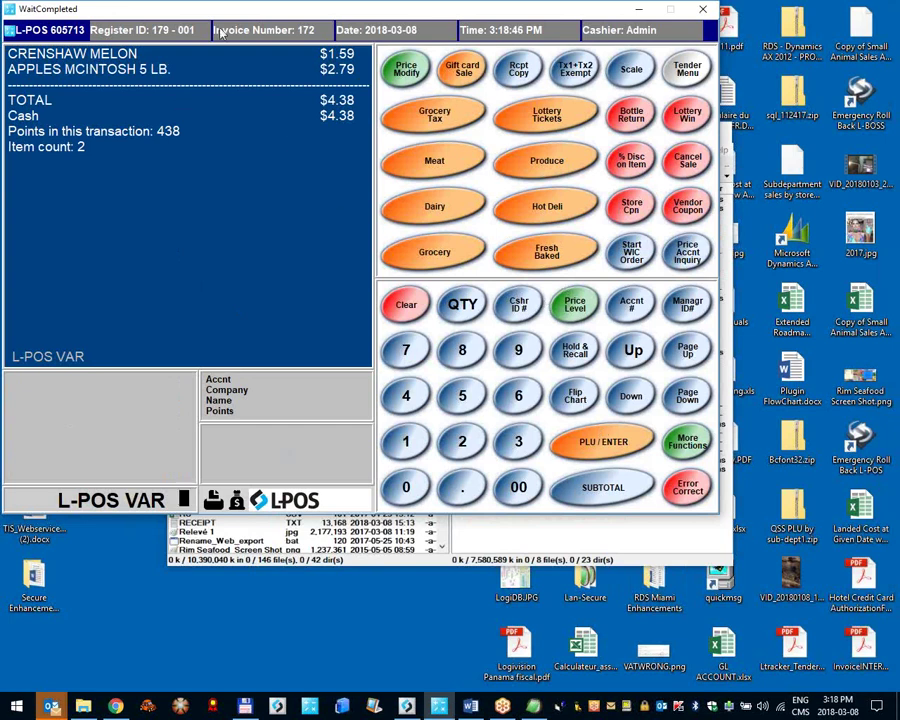
Step: Open the flip chart editor on page 1 via System setup's Misc tab
left_click(49, 24)
left_click(124, 112)
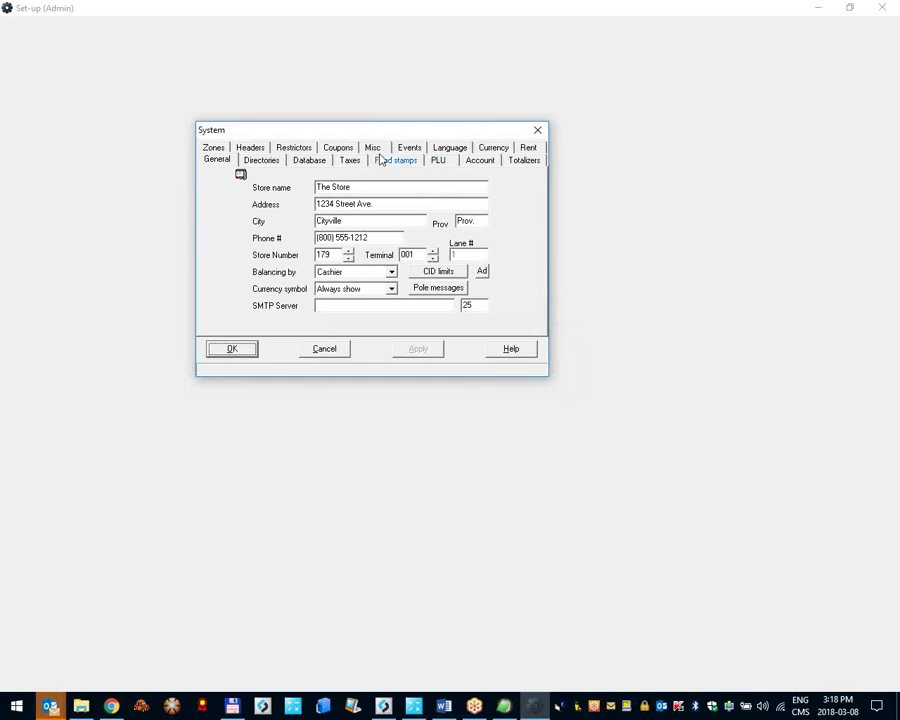
left_click(375, 149)
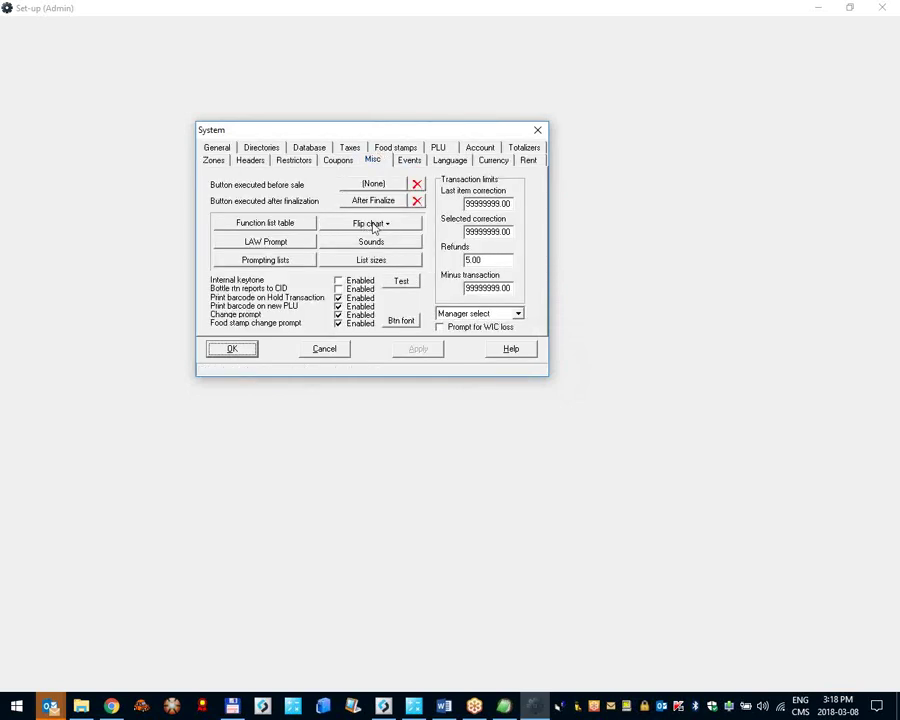
left_click(373, 224)
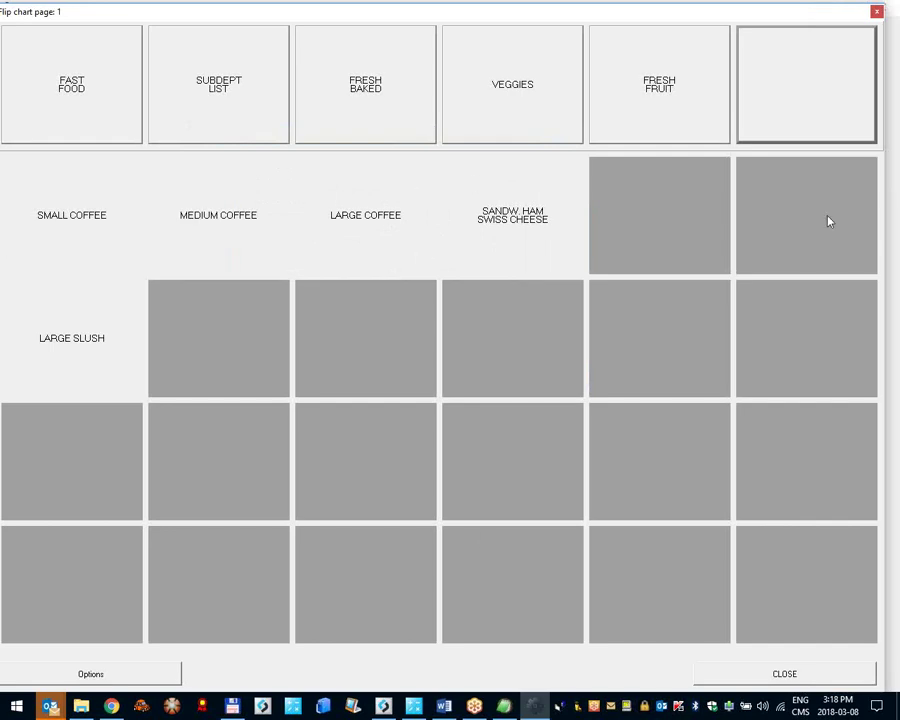
left_click(657, 237)
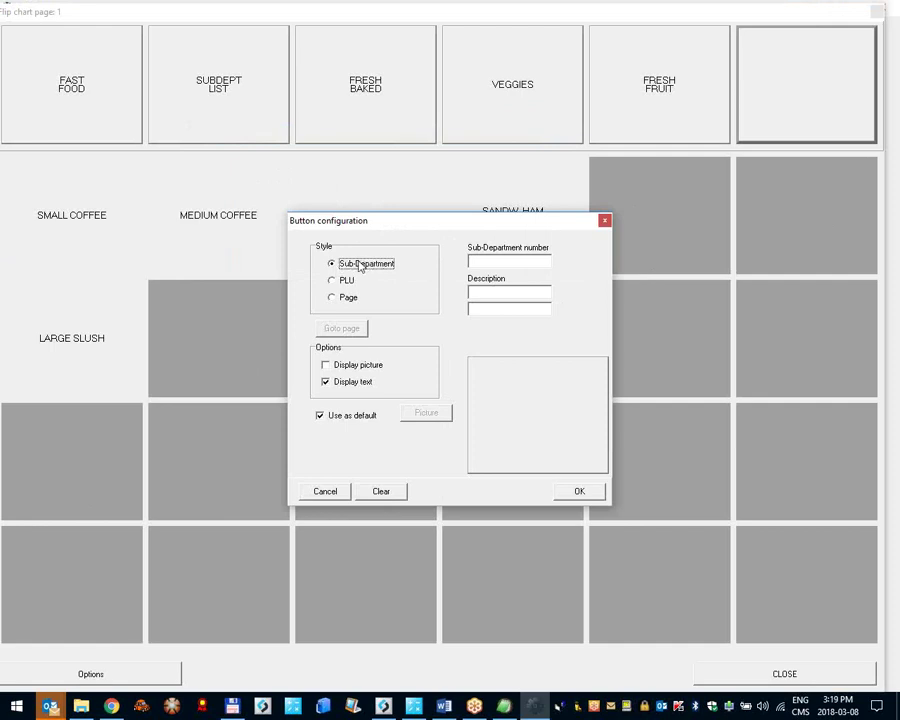
left_click(339, 284)
double_click(476, 260)
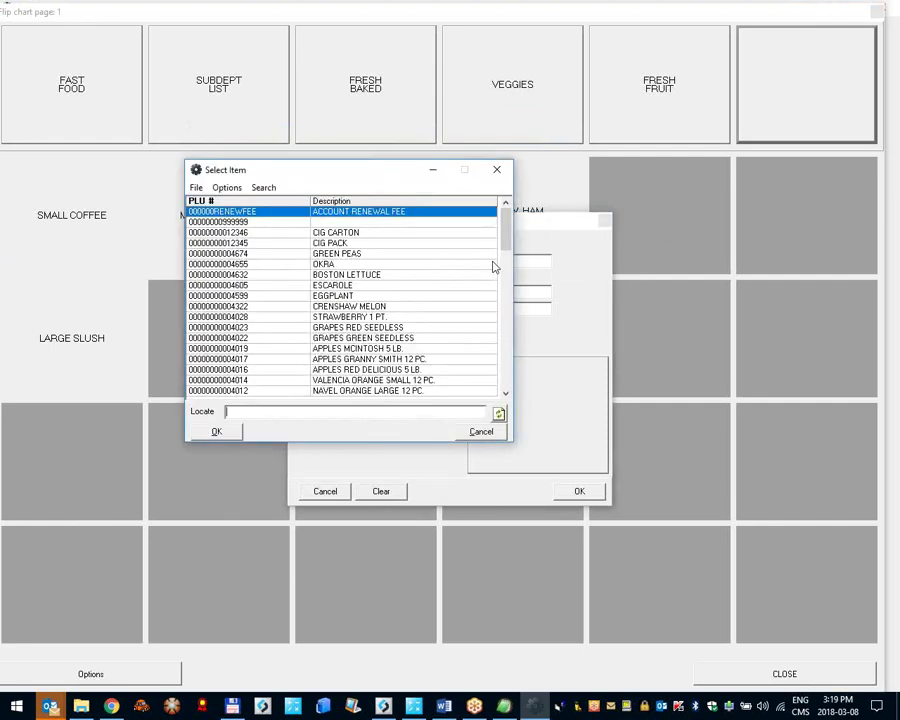
left_click(336, 286)
double_click(336, 286)
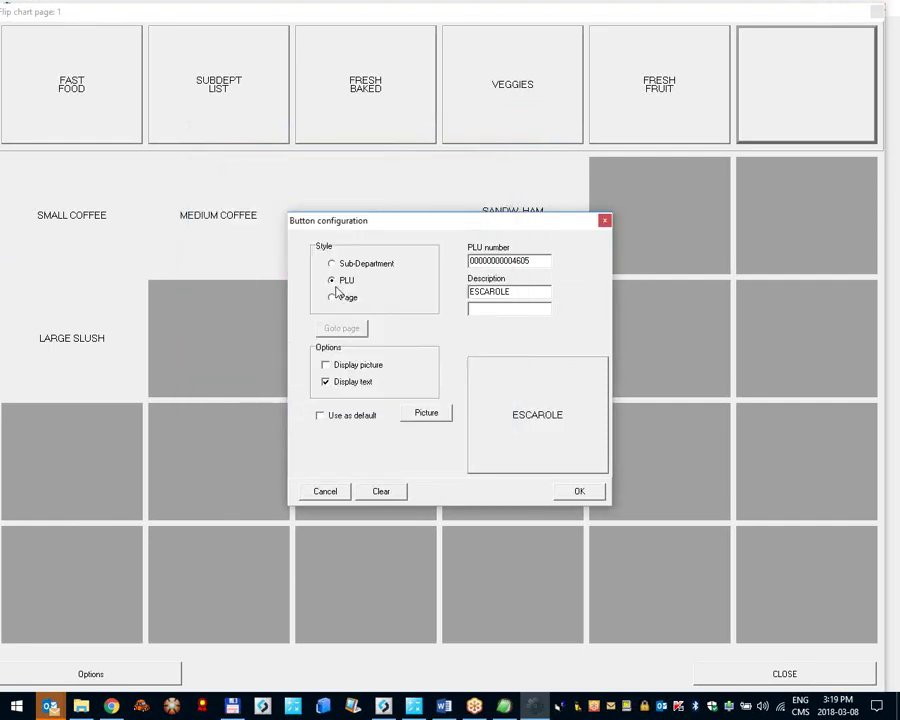
left_click_drag(518, 292, 432, 291)
left_click(515, 291)
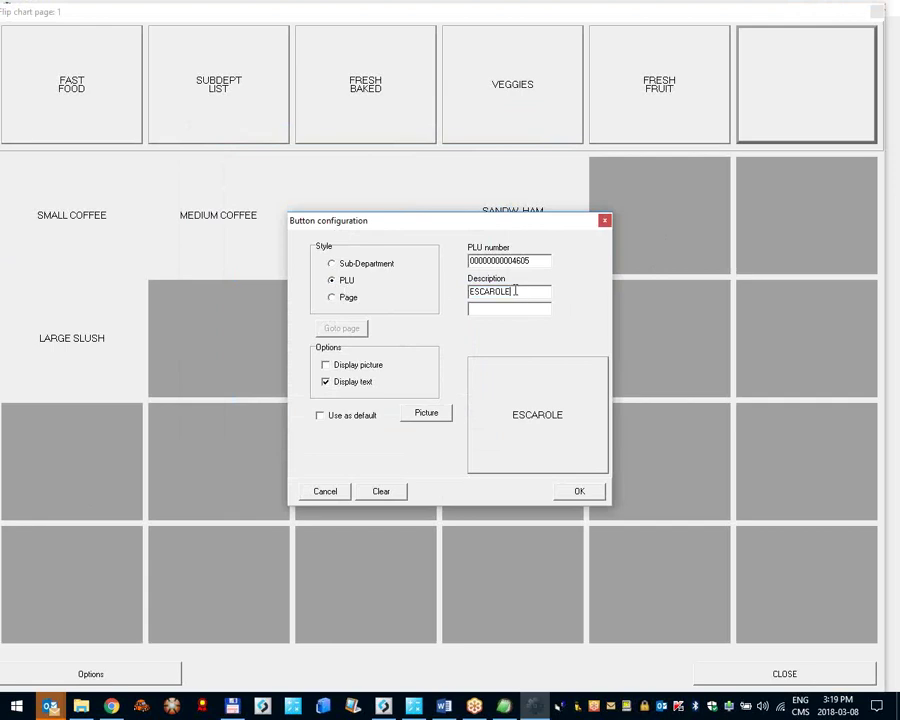
left_click(332, 298)
left_click(333, 281)
key("Escape")
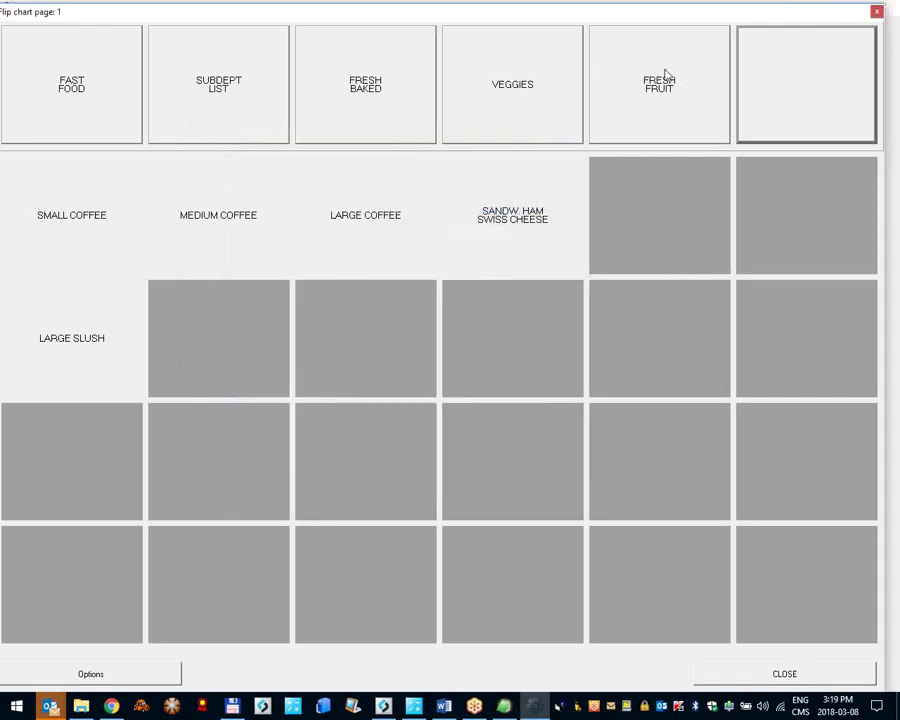
left_click(665, 75)
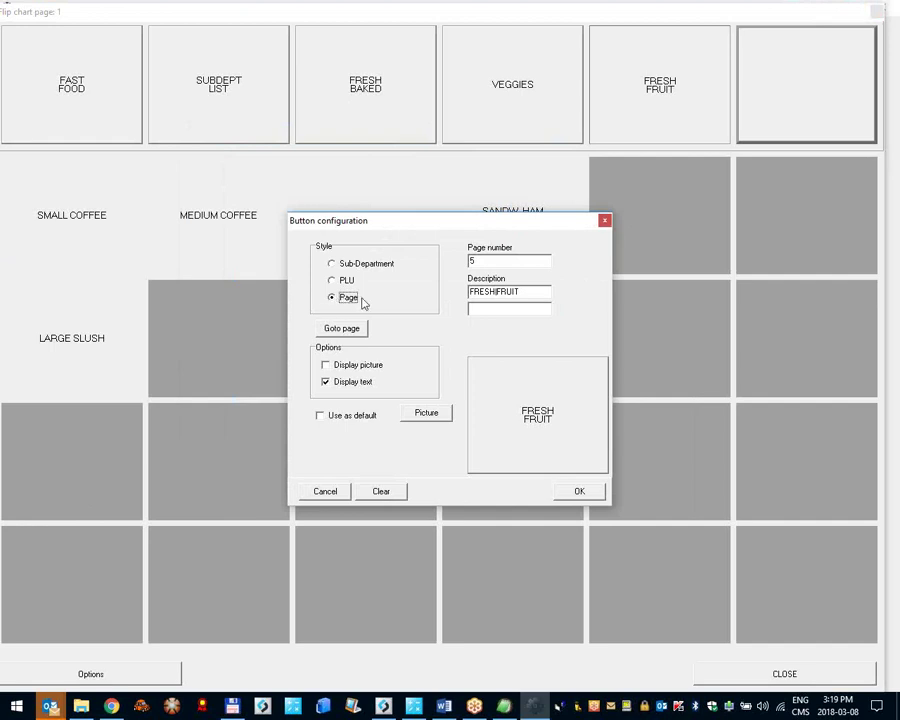
left_click(486, 264)
key("Escape")
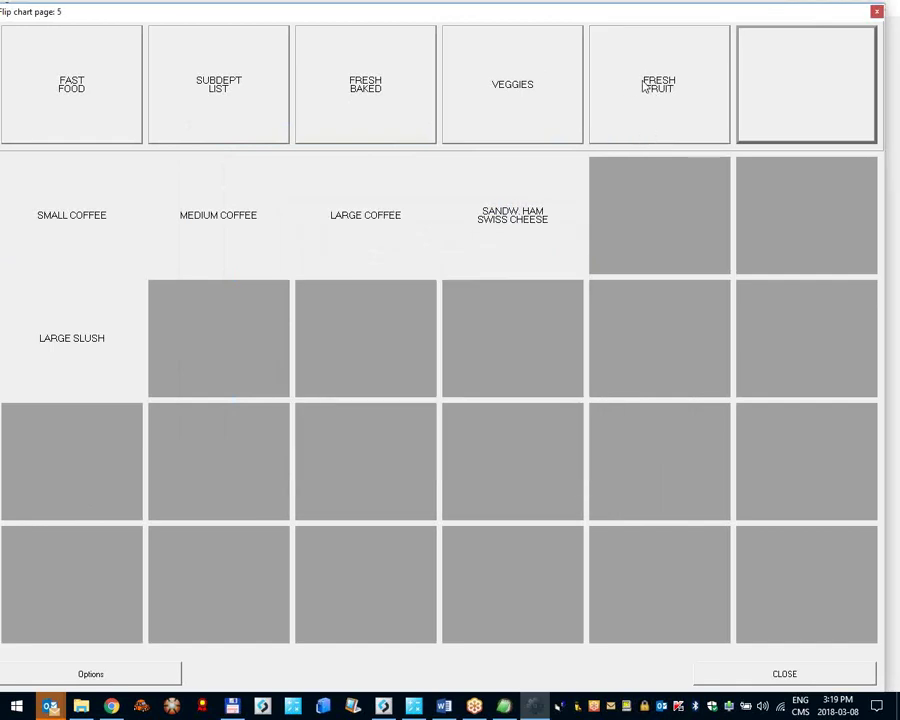
left_click(645, 87)
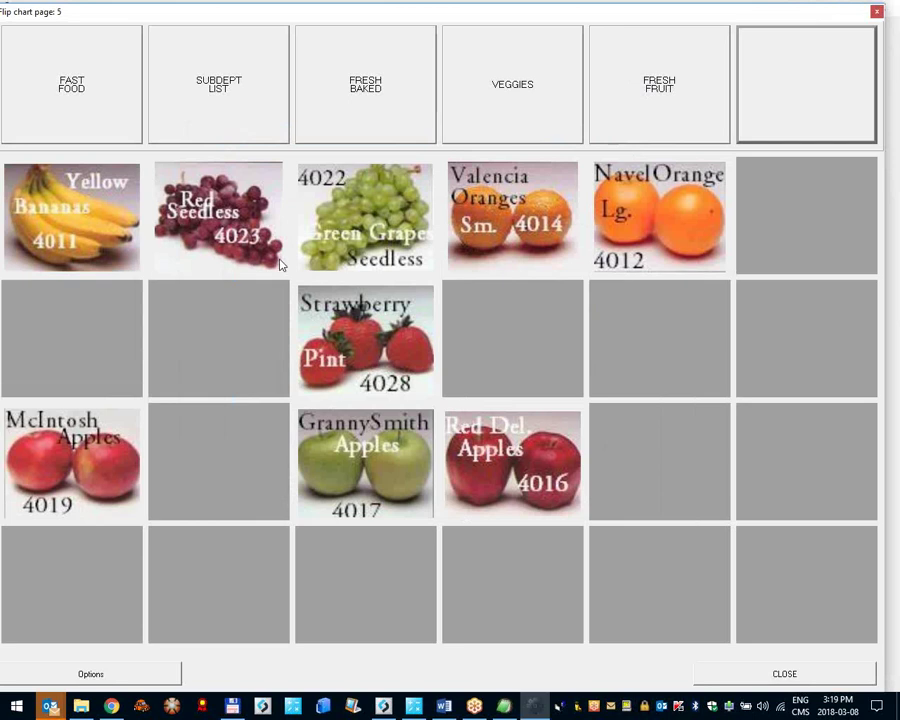
Step: Make the empty sixth tab a Page button to page 99 described 'Phone Cards', then open it
left_click(795, 74)
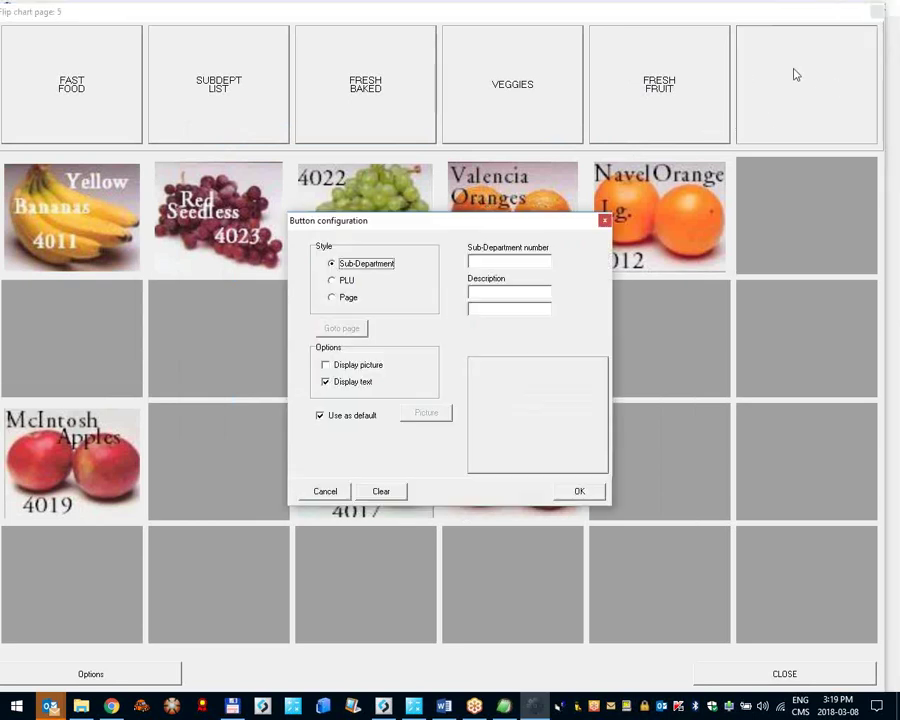
left_click(346, 298)
left_click(506, 264)
type("99")
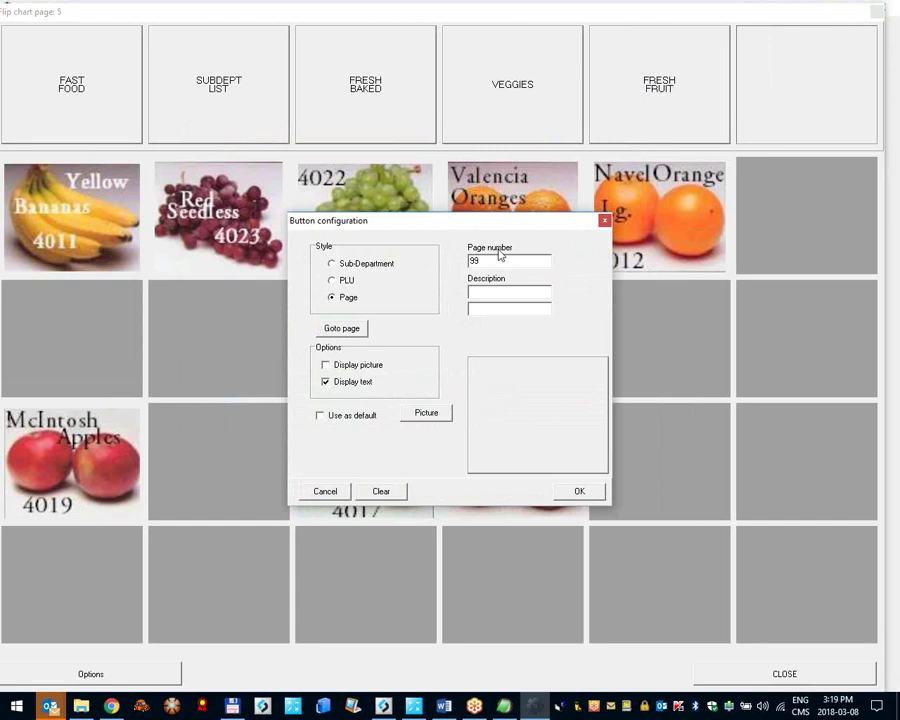
key("Tab")
type("Phone C")
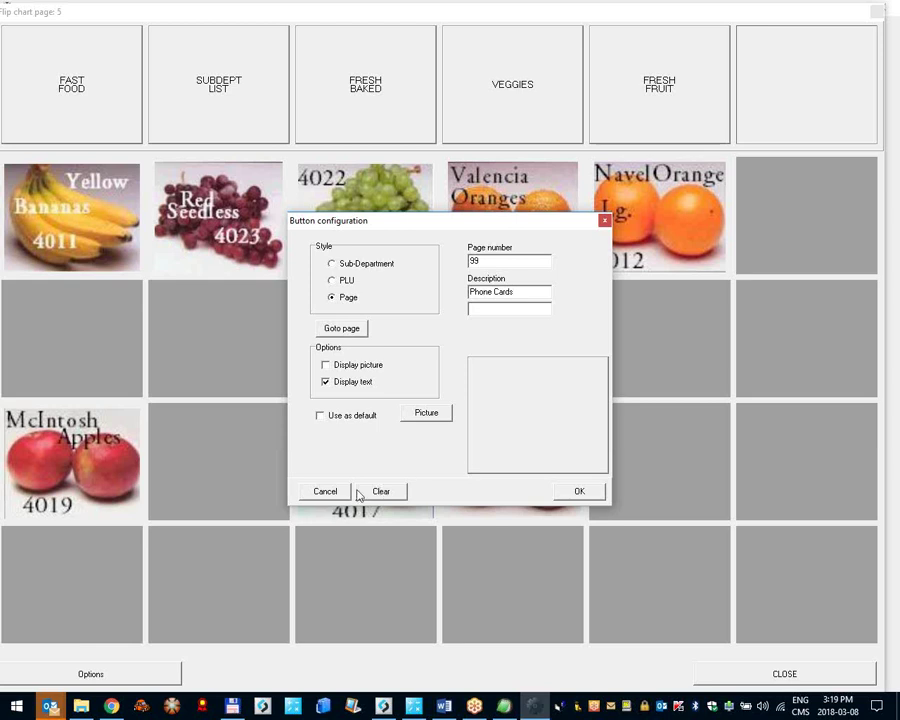
left_click(577, 489)
left_click(798, 105)
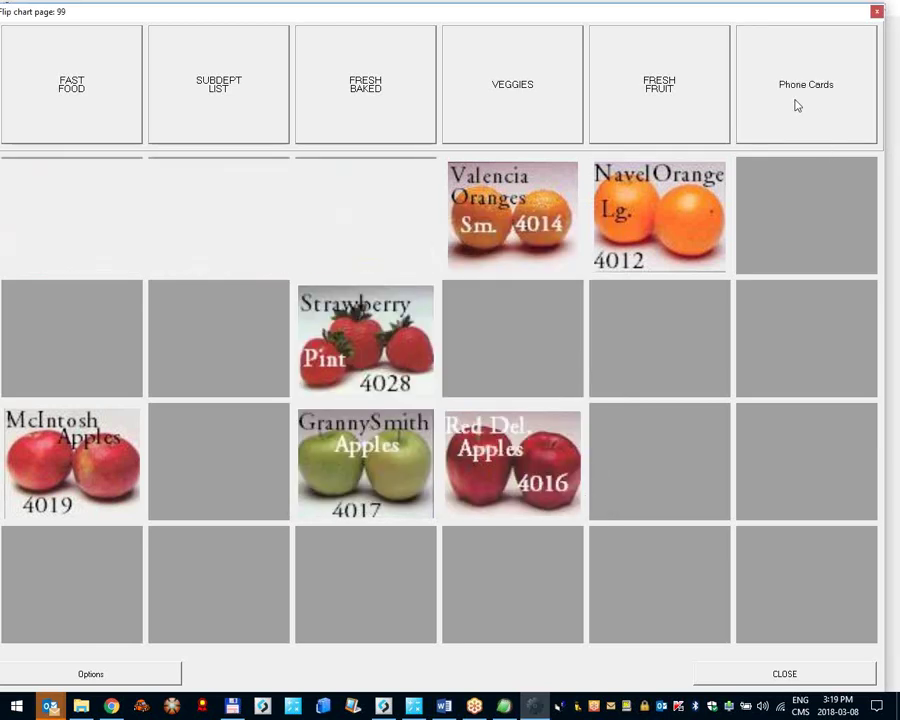
Step: Add BOSTON LETTUCE and APPLES RED DELICIOUS 5 LB. PLU buttons to the first two tiles
left_click(128, 214)
left_click(332, 280)
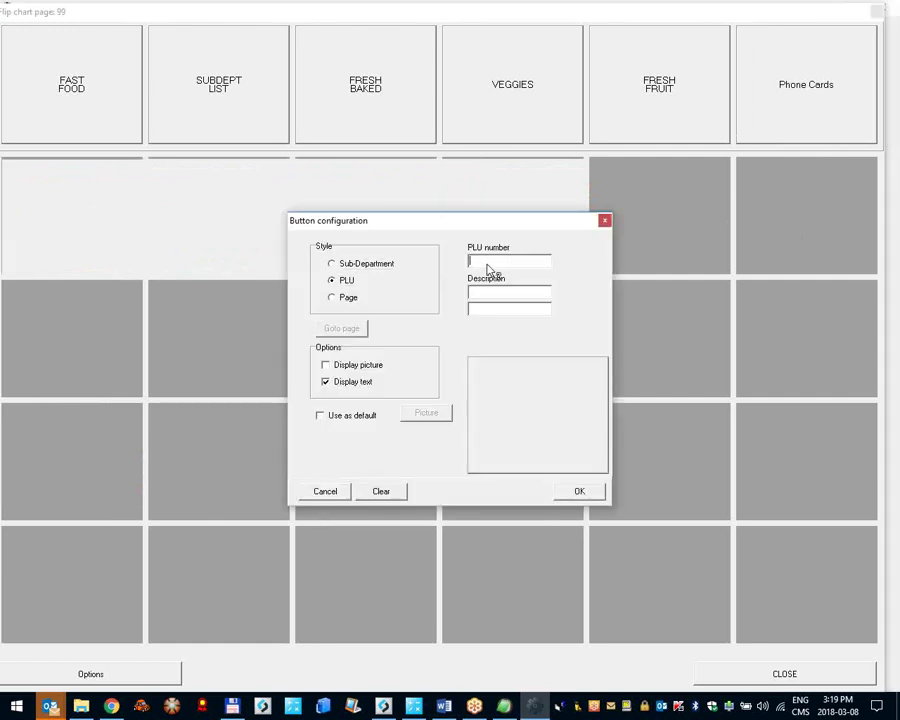
left_click(487, 262)
double_click(238, 200)
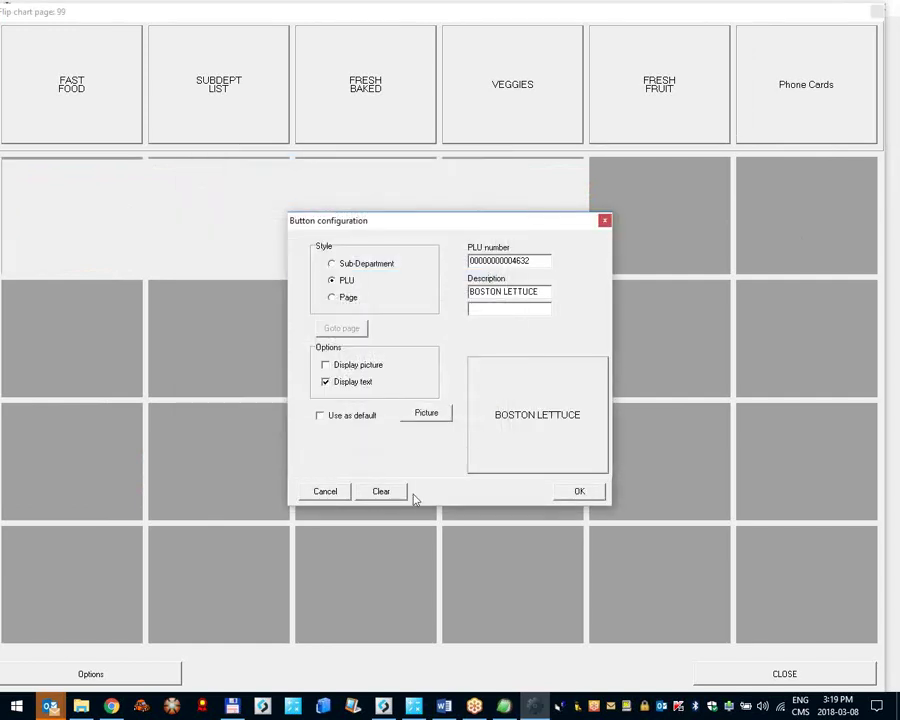
left_click(565, 496)
left_click(237, 257)
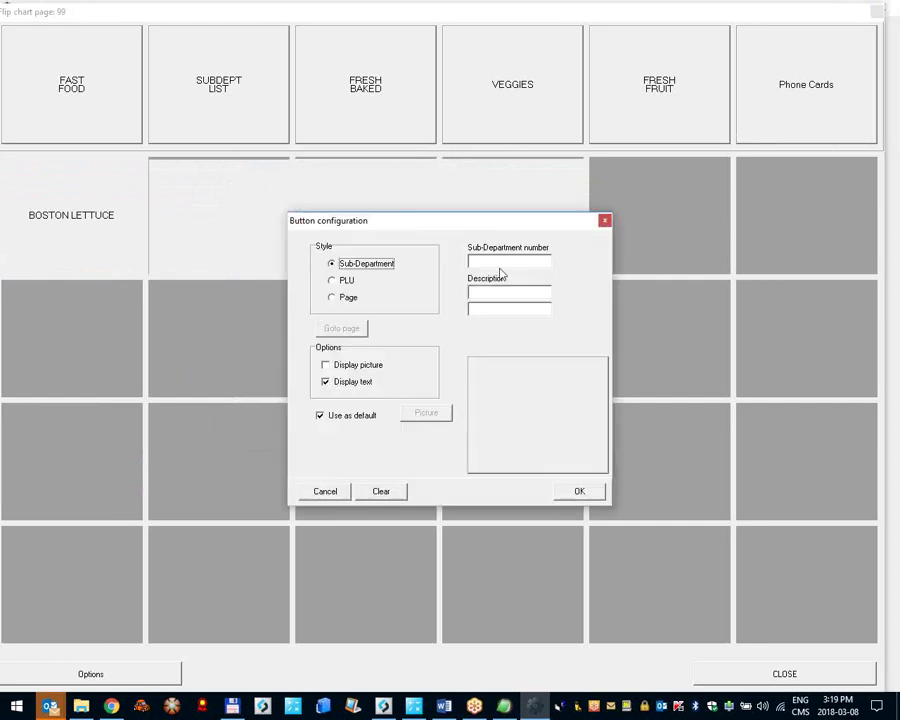
left_click(338, 280)
left_click(490, 262)
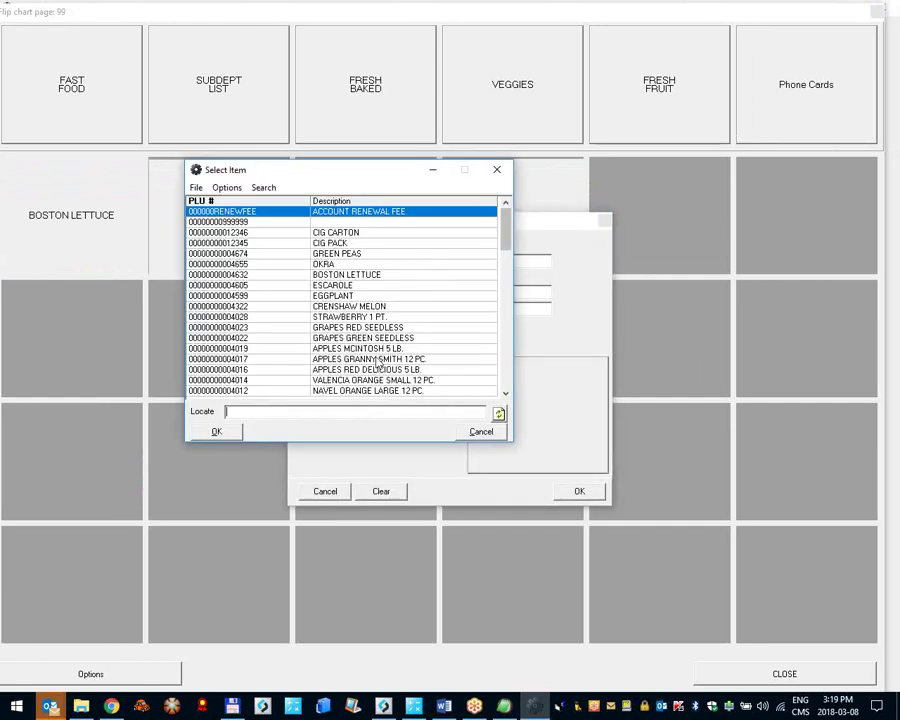
double_click(370, 370)
left_click(566, 490)
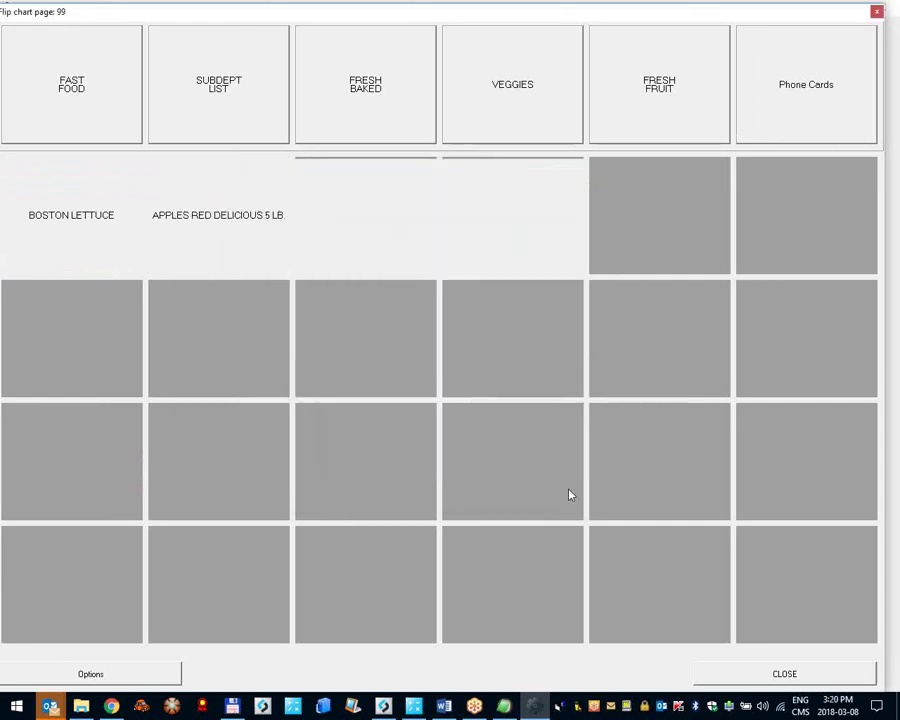
Step: Add a CRENSHAW MELON PLU button, then begin setting another tile to Page style
left_click(410, 250)
left_click(366, 286)
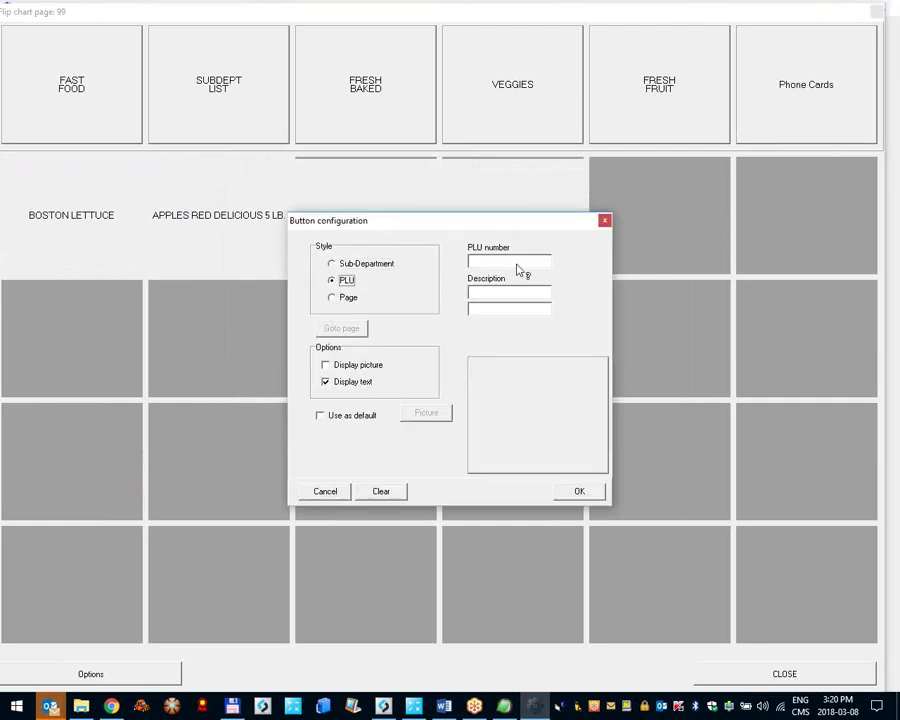
left_click(517, 269)
double_click(350, 306)
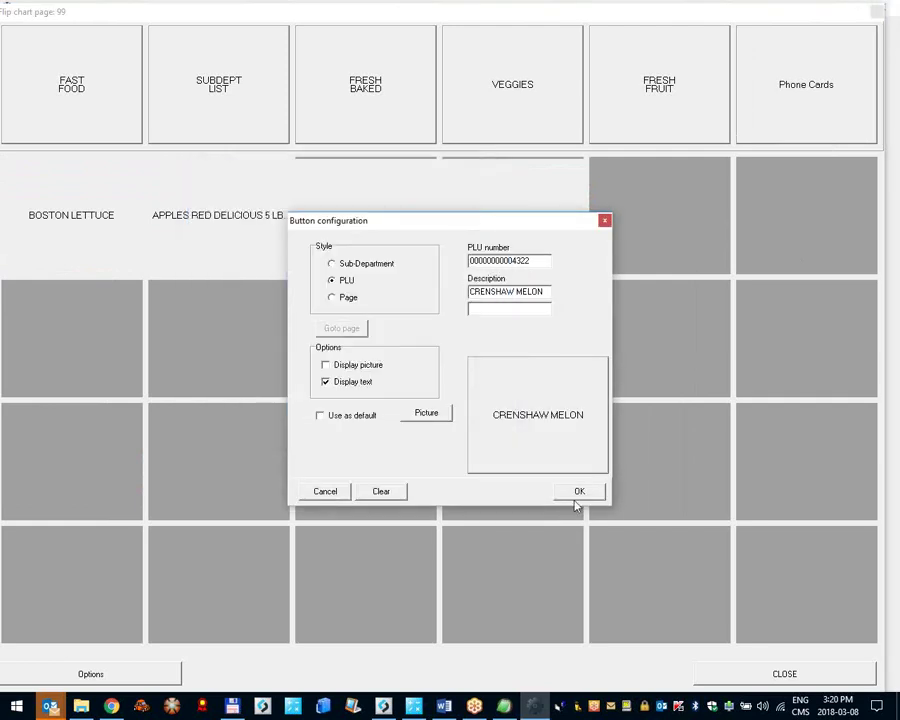
left_click(579, 493)
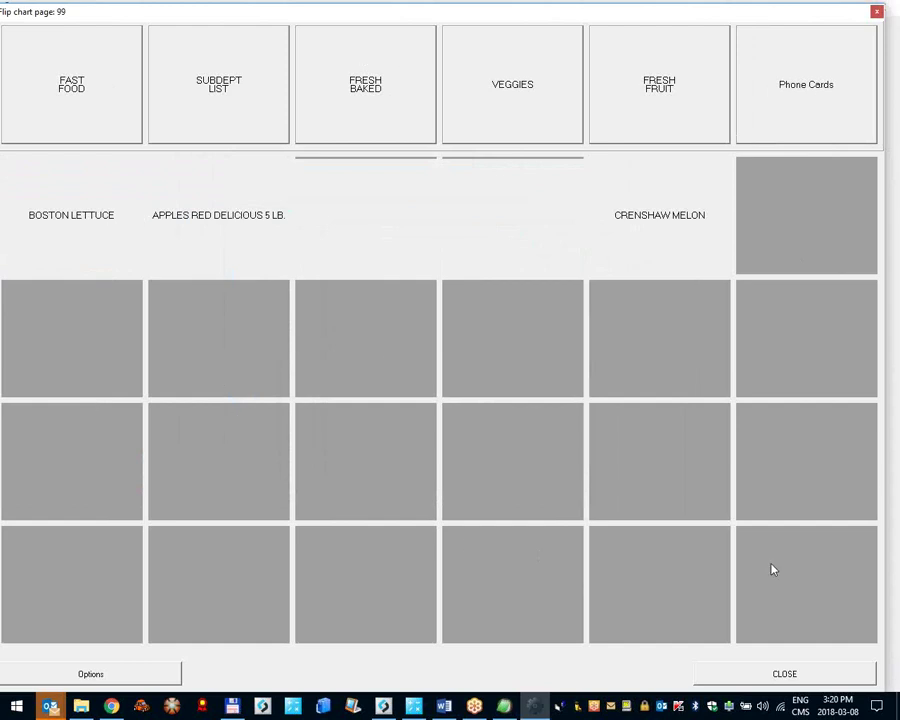
left_click(785, 216)
left_click(349, 299)
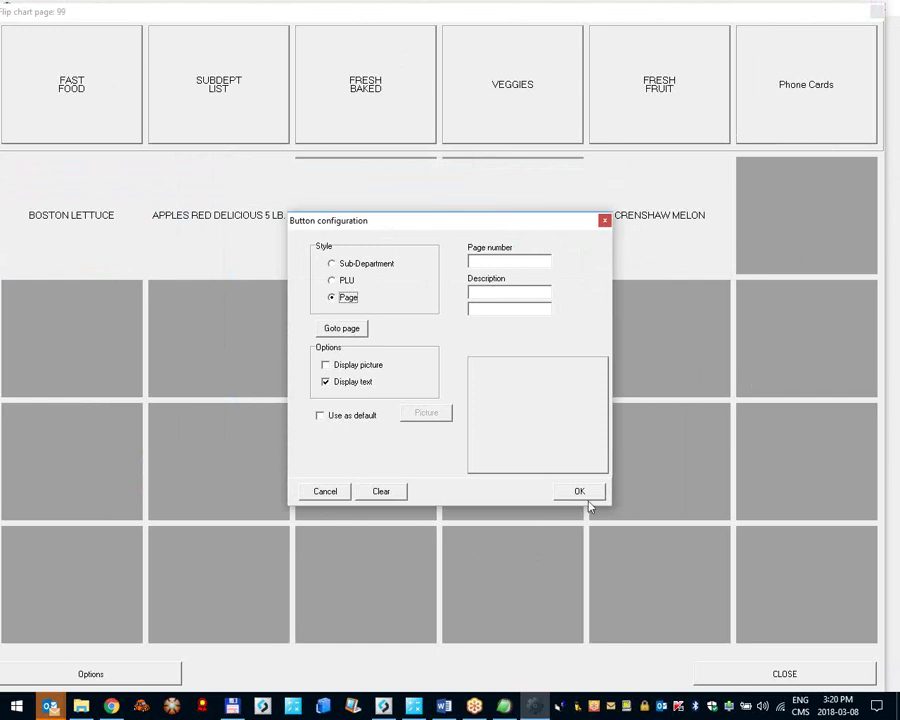
Step: Discard the unfinished tile and give the Phone Cards tab the displayed Red Del. Apples 4016 picture
left_click(330, 493)
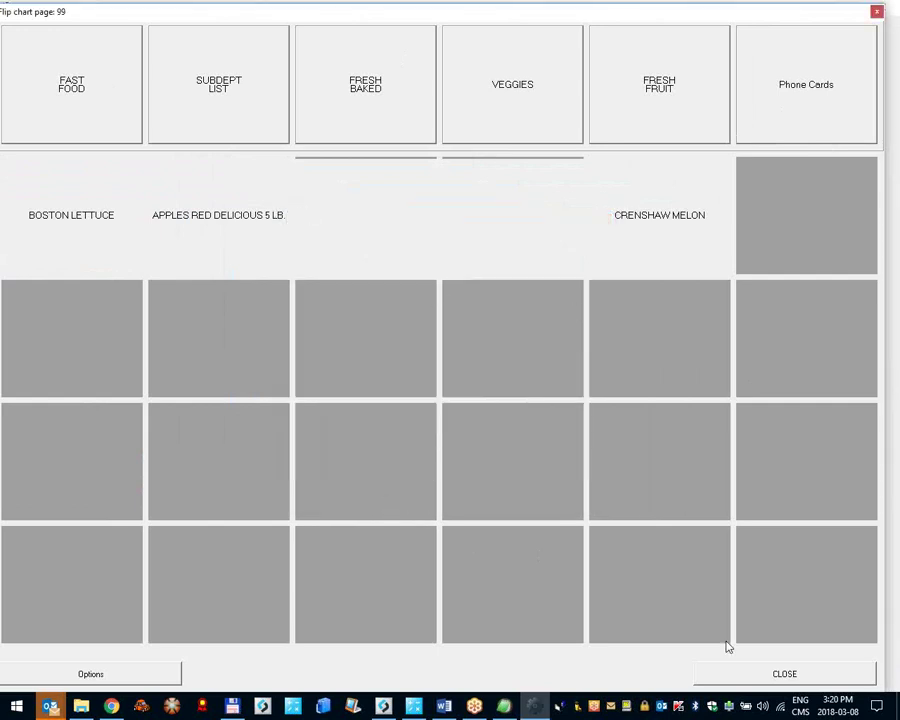
left_click(747, 118)
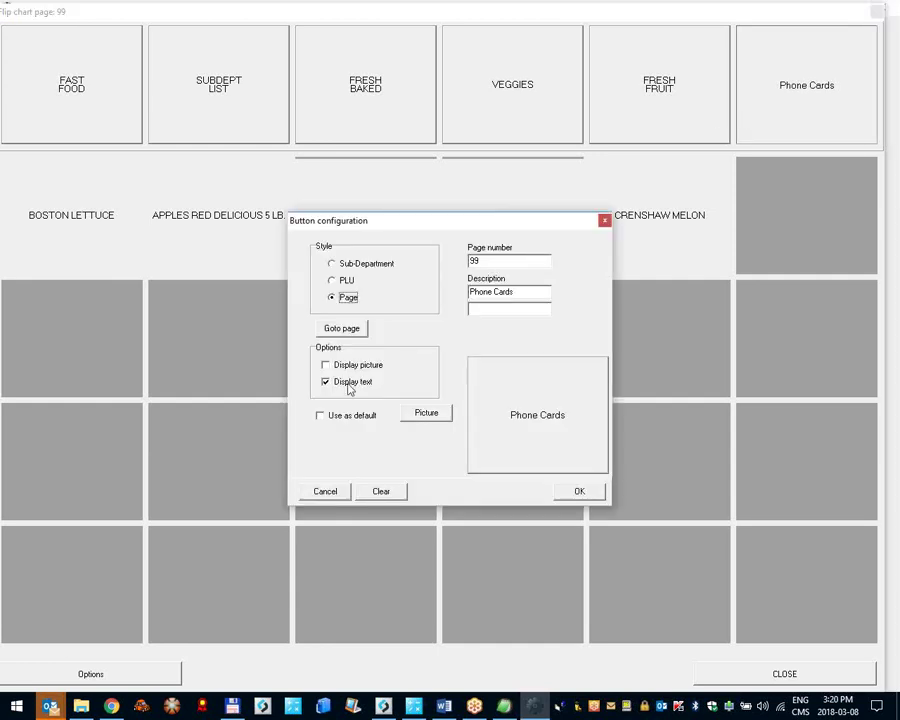
left_click(427, 414)
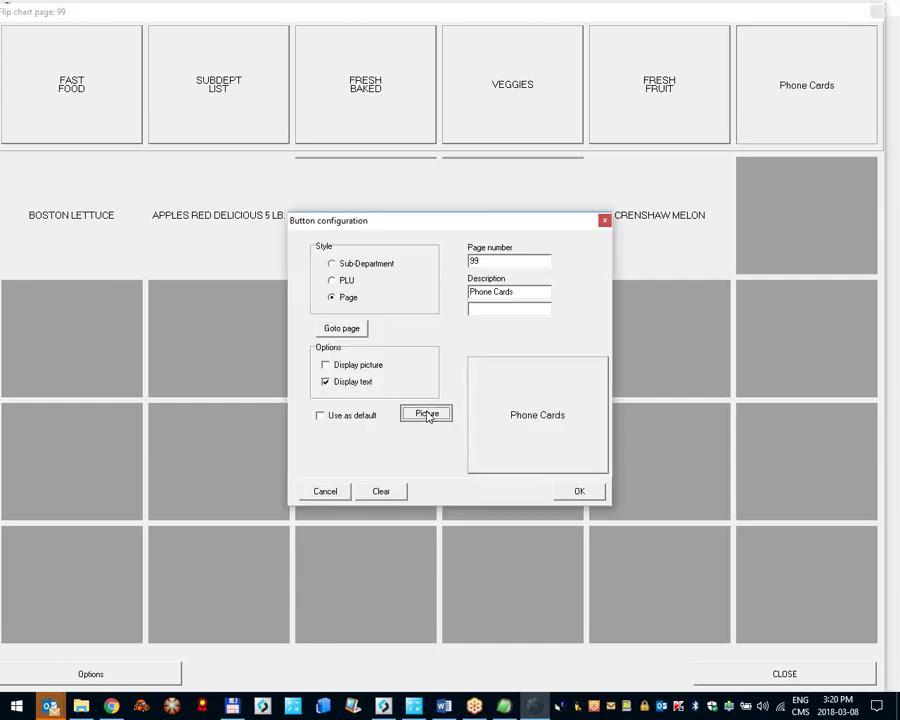
scroll(533, 288, "down", 3)
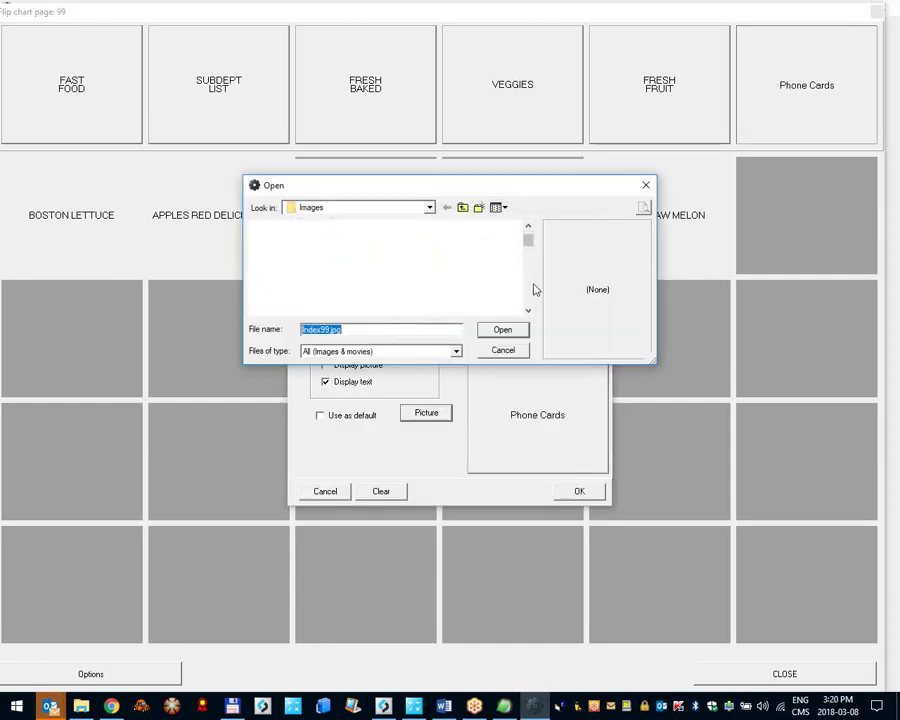
left_click(362, 282)
left_click(502, 329)
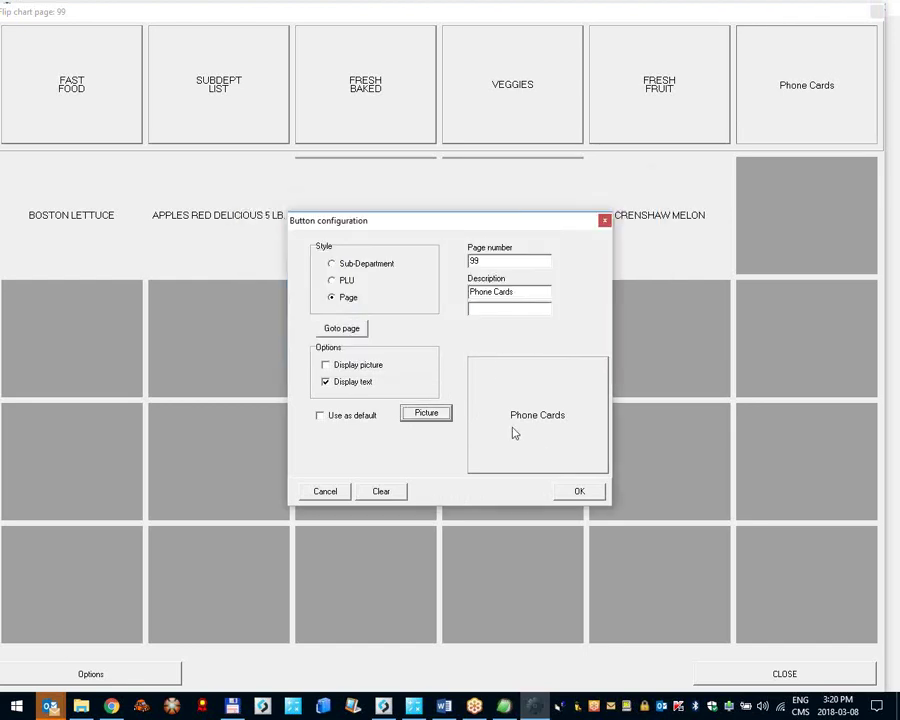
left_click(353, 365)
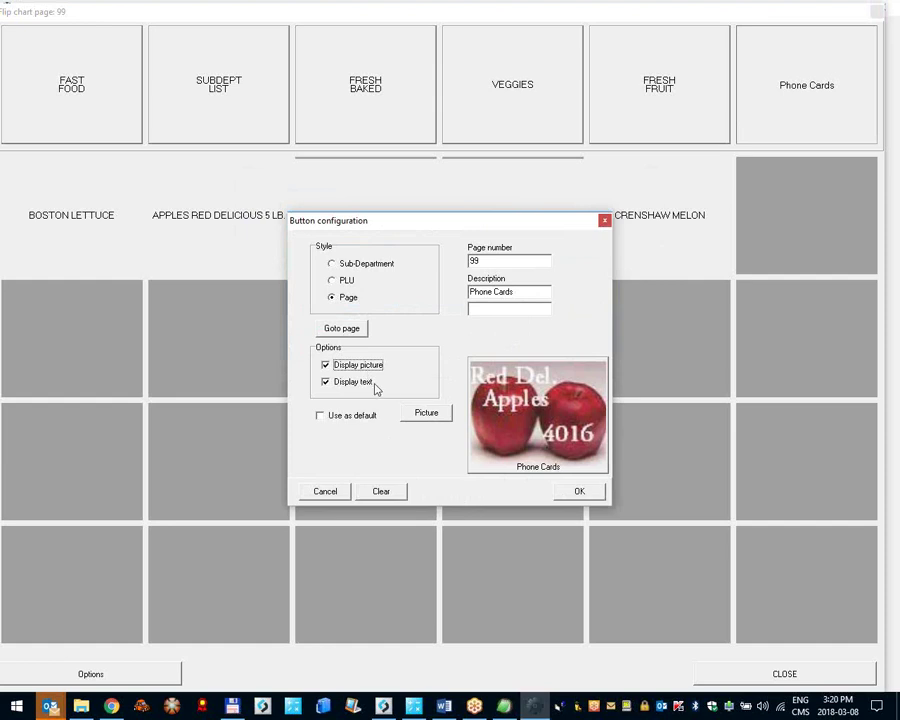
left_click(578, 492)
Step: Close the editor and system setup, then ring up BOSTON LETTUCE from the Phone Cards page
left_click(786, 674)
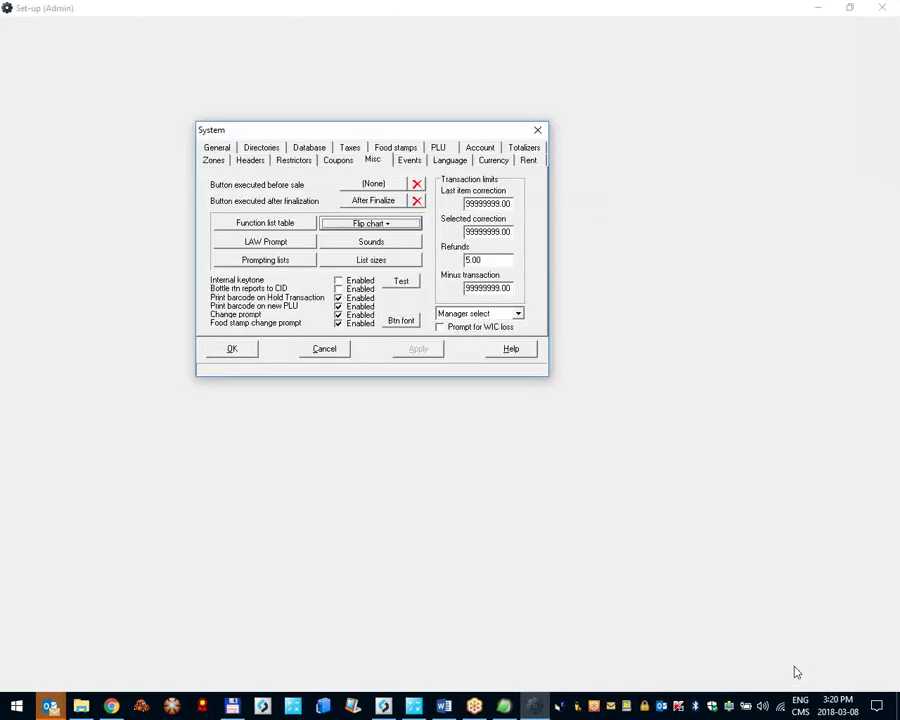
left_click(241, 347)
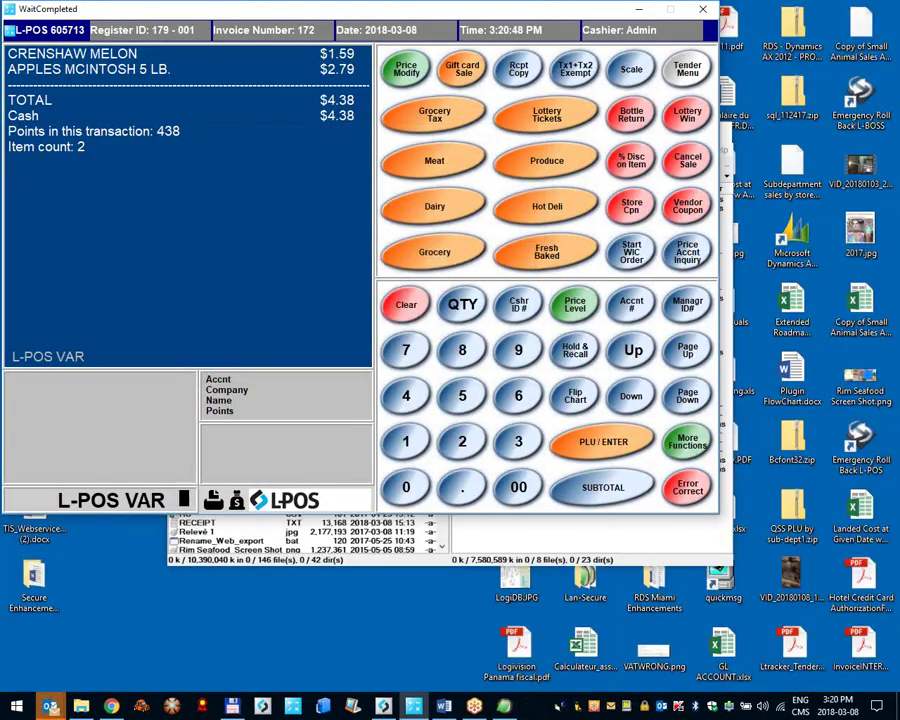
left_click(566, 392)
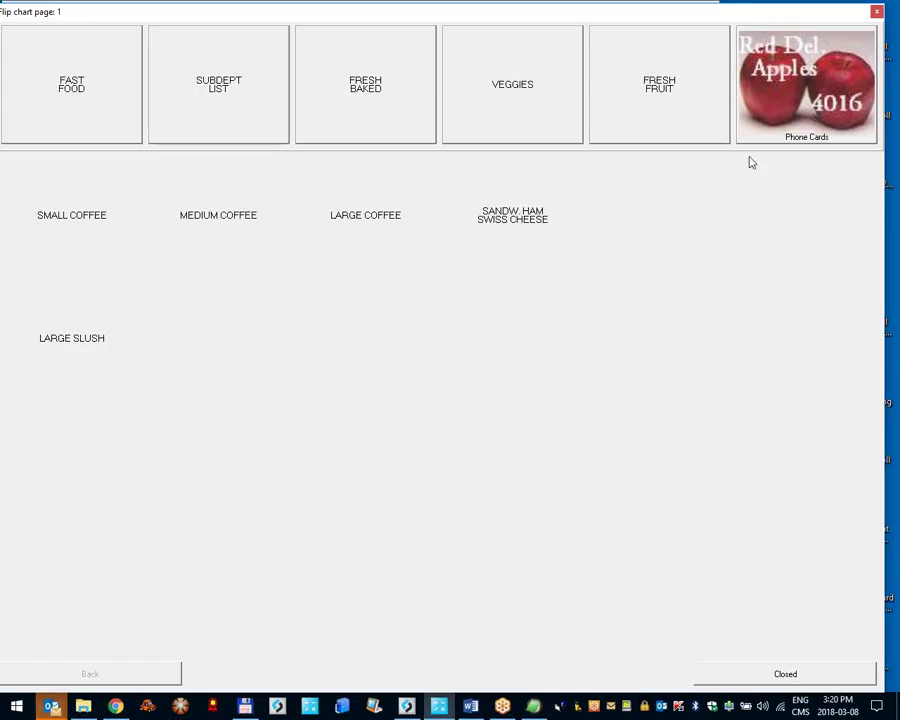
left_click(812, 100)
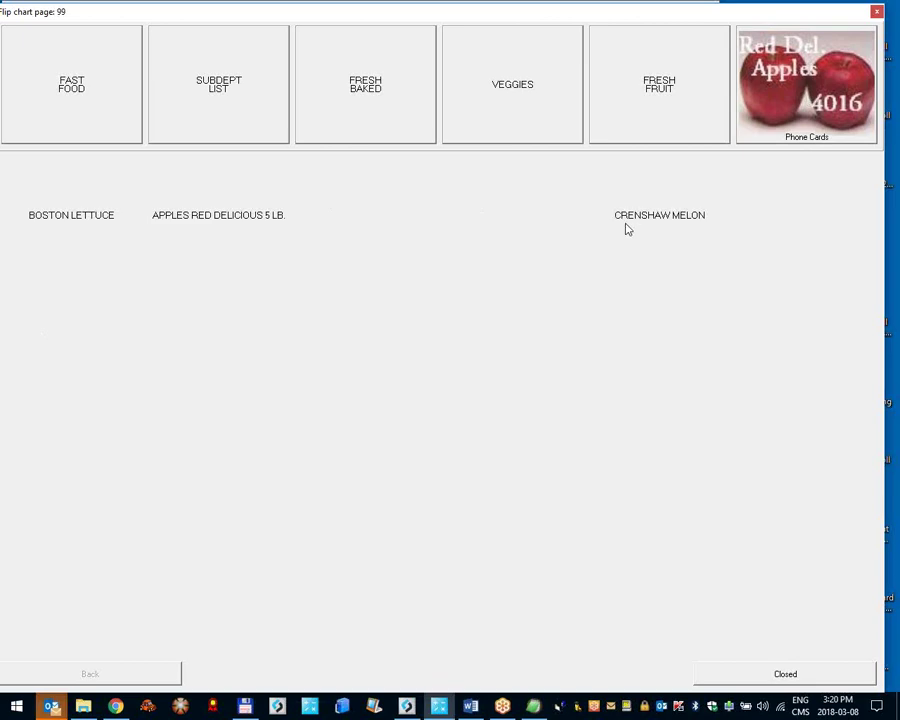
left_click(86, 210)
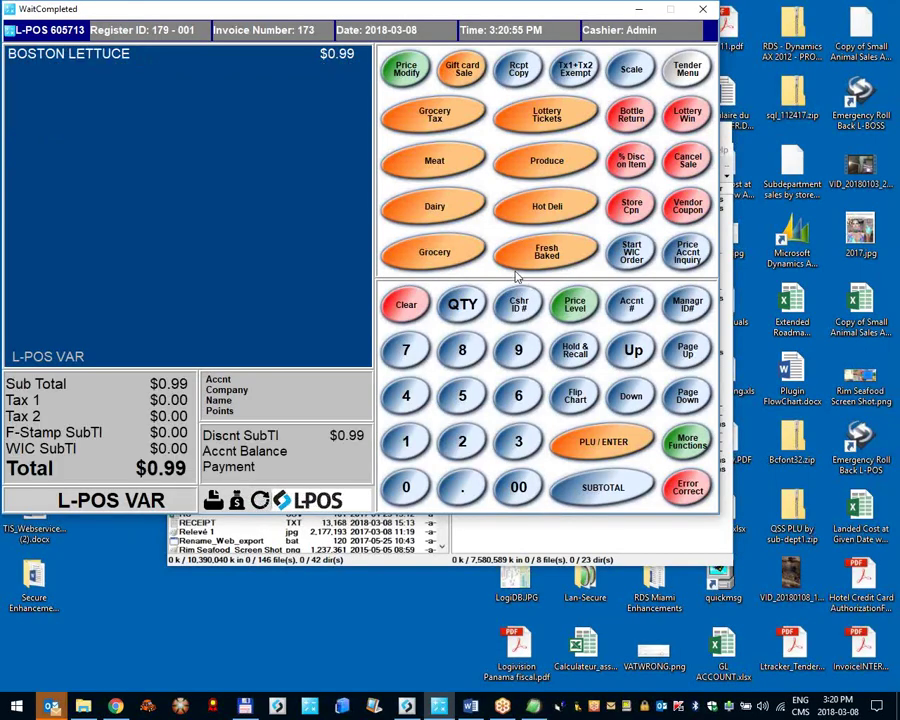
left_click(60, 32)
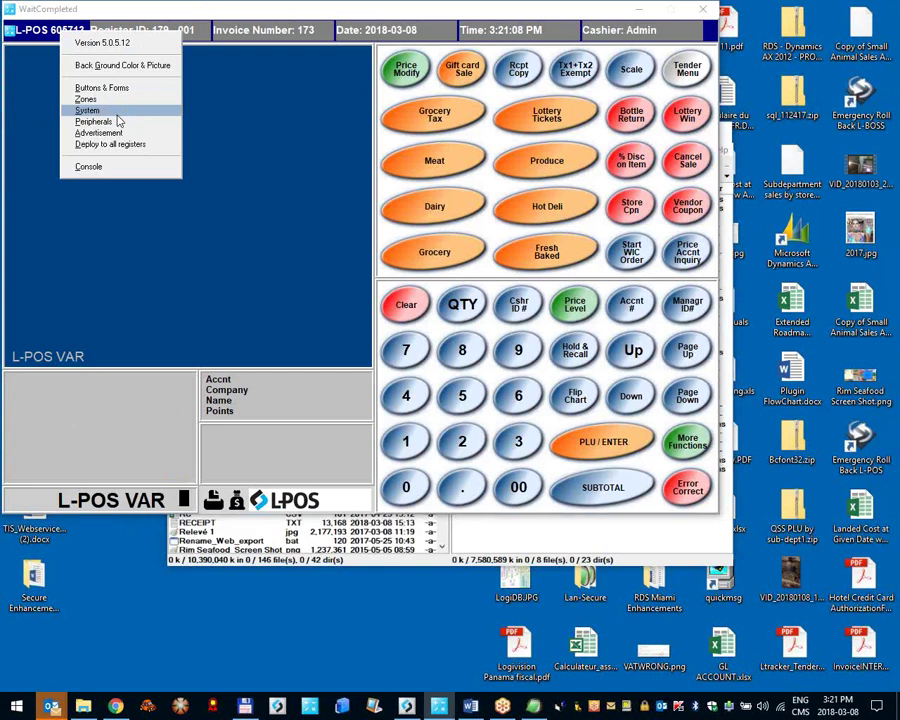
Step: Open System setup and go to the Misc settings' Events page
left_click(117, 113)
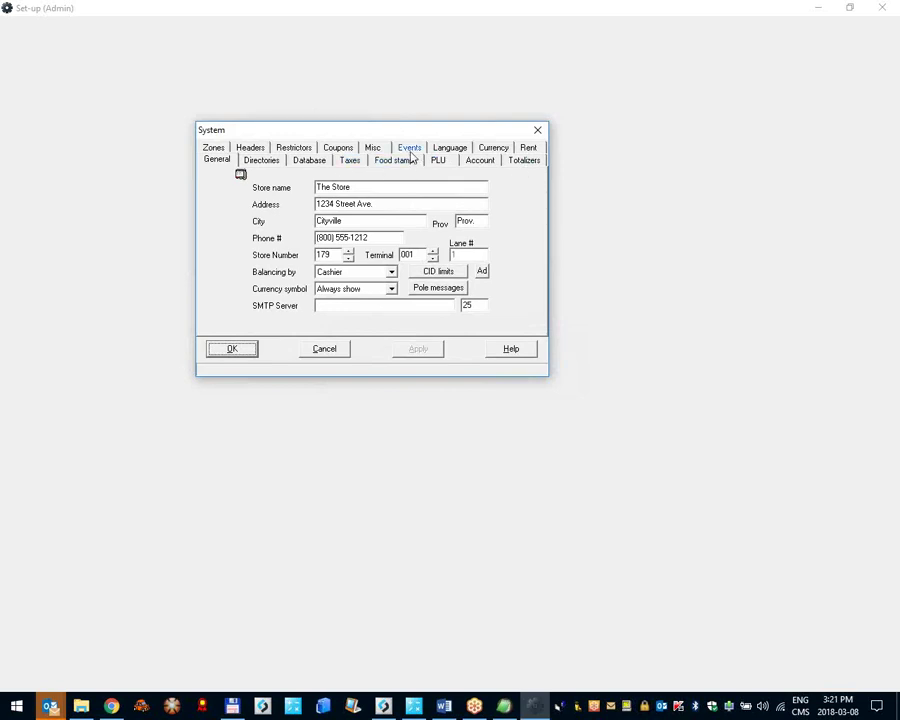
left_click(373, 148)
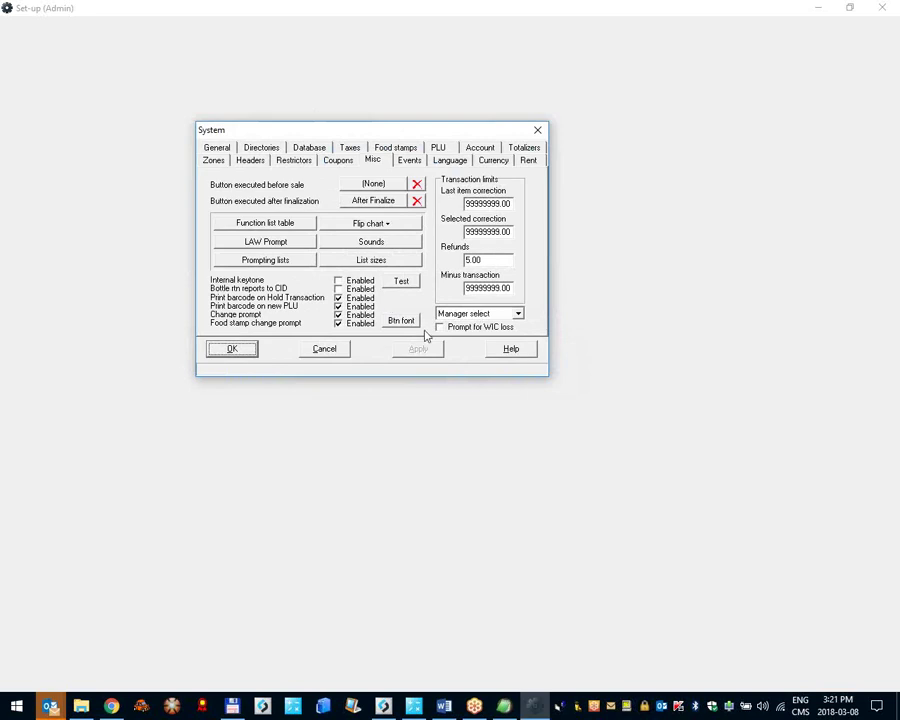
left_click(415, 162)
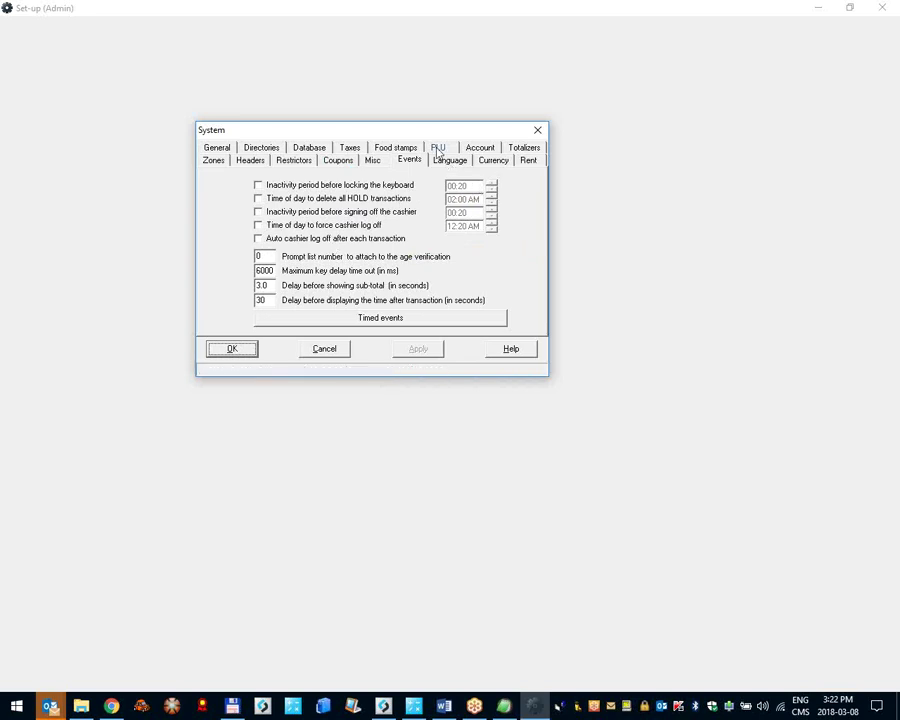
Step: Review the Events and Language tax descriptor settings, then close the System dialog
left_click(407, 161)
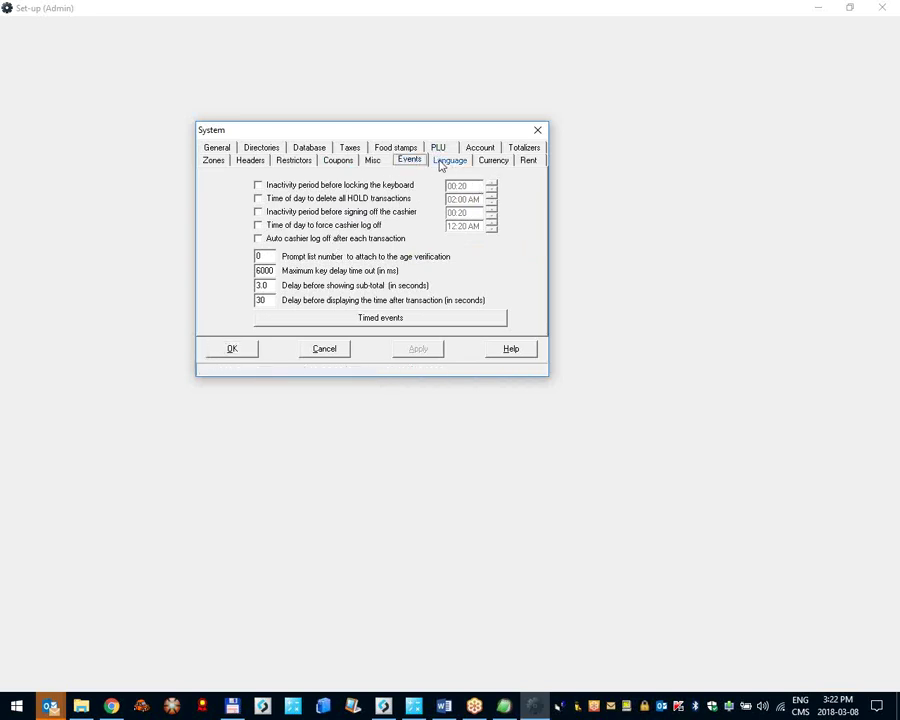
left_click(441, 163)
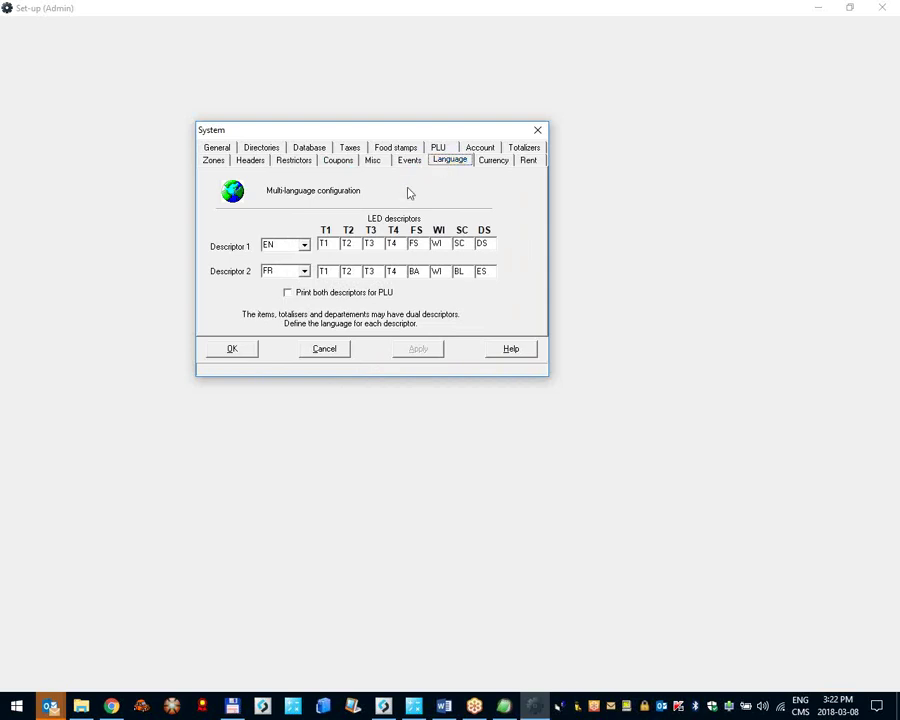
left_click(336, 245)
left_click(215, 346)
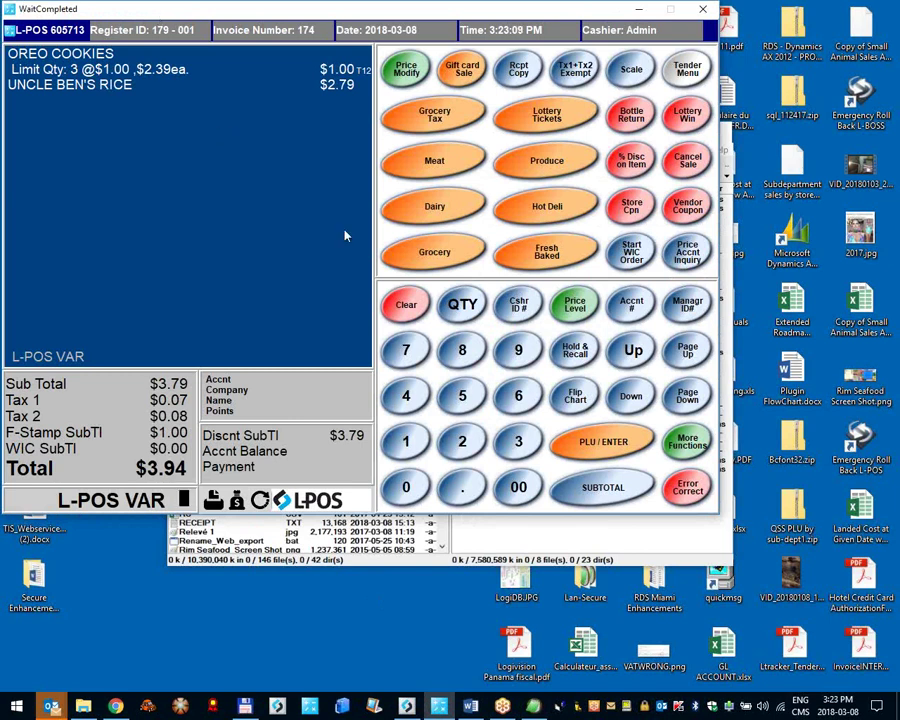
Step: Run a Price Accnt Inquiry on item 1 to check its tax flags
left_click(689, 256)
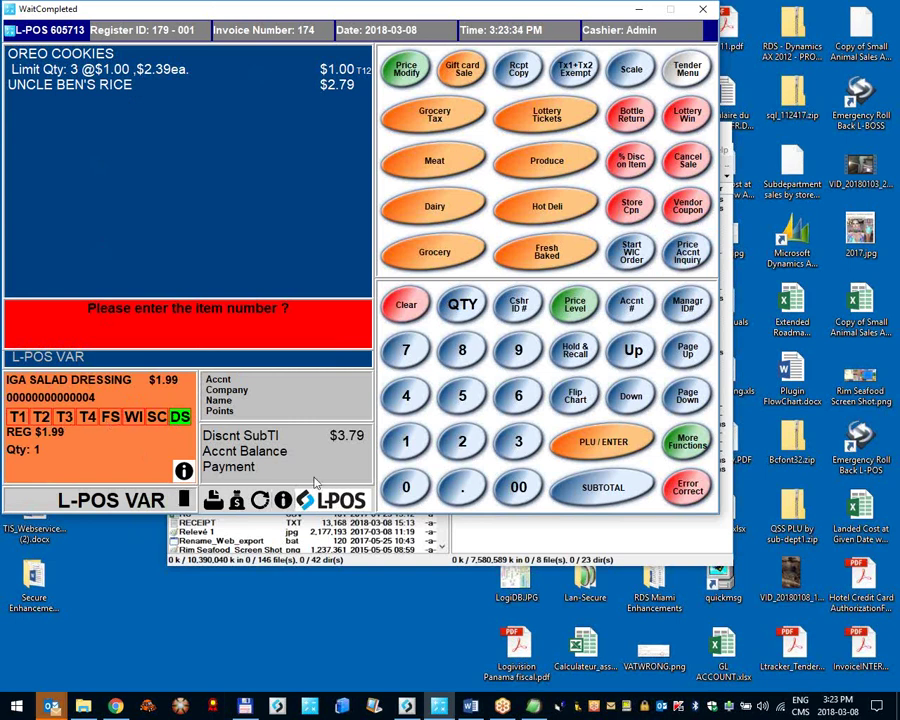
type("1")
key("Return")
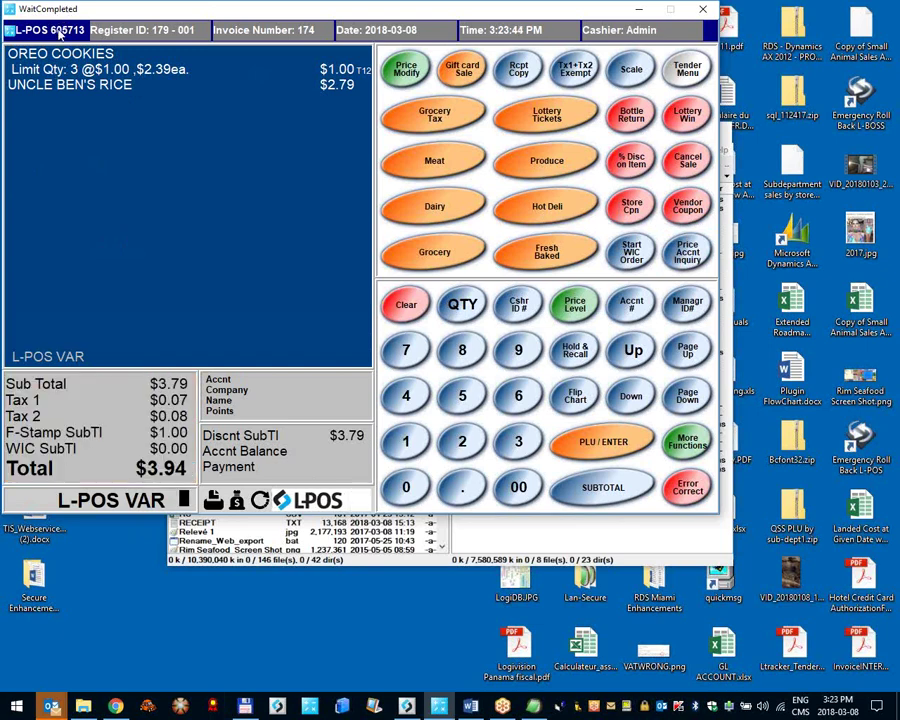
Step: Reopen System set-up from the L-POS label menu on the Language page
right_click(59, 34)
left_click(110, 112)
right_click(50, 30)
left_click(80, 97)
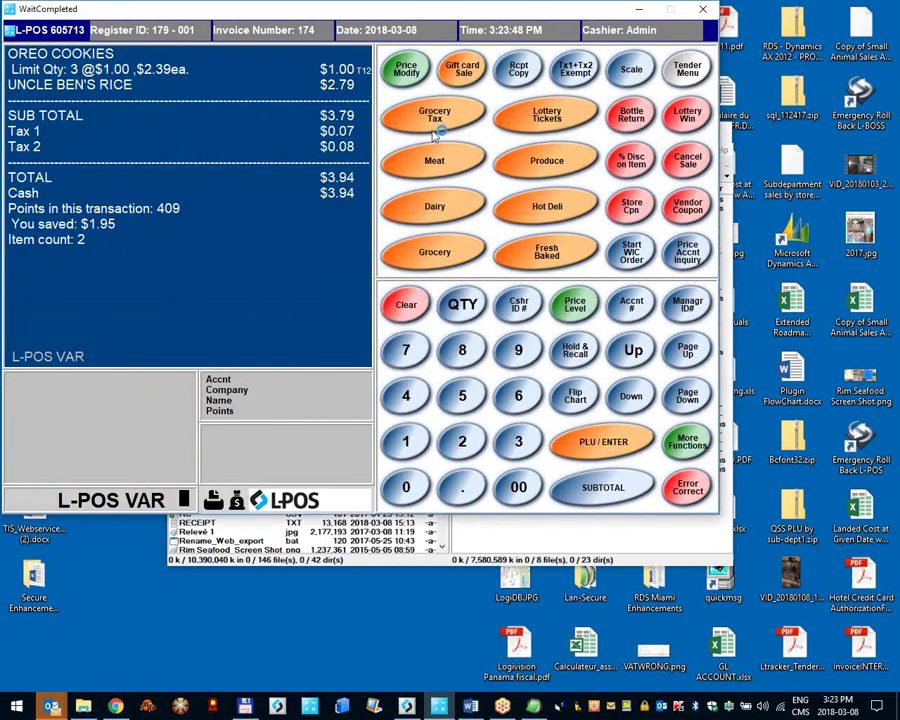
left_click(465, 149)
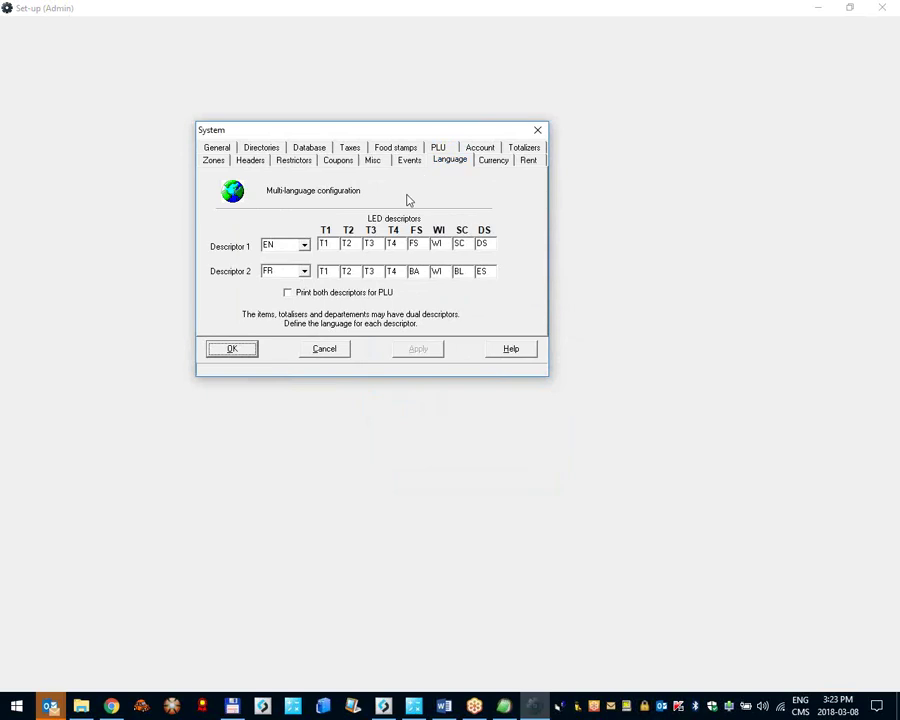
Step: Rename Descriptor 1's T1 to GST and T2 to PST, and blank T3 and T4
double_click(336, 249)
type("GS")
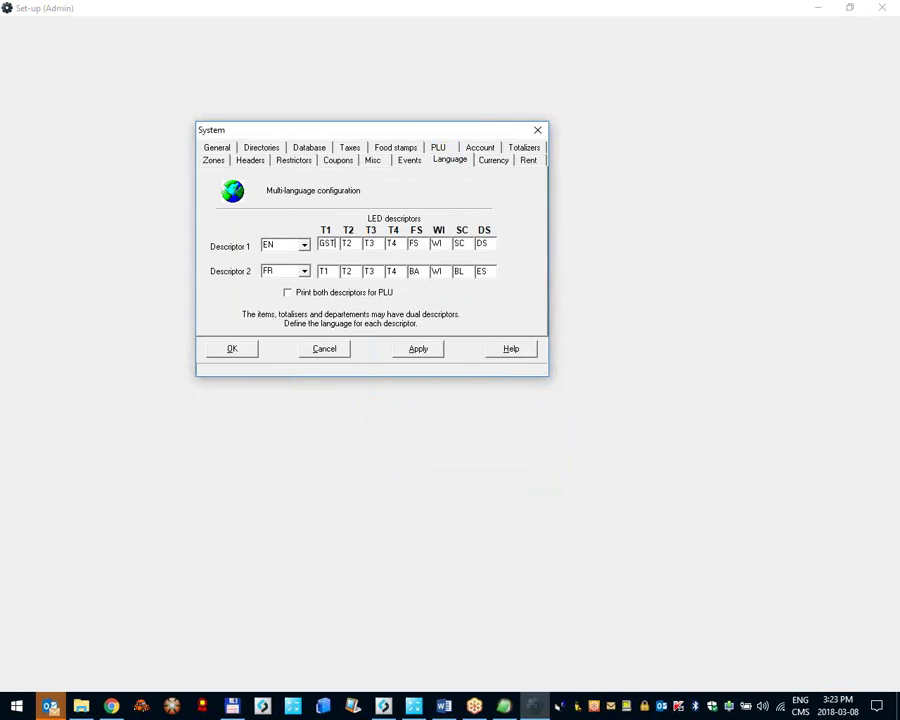
key("Tab")
type("PS")
key("Tab")
key("BackSpace")
key("Tab")
key("BackSpace")
Step: Keep FS, blank WI, enter SCL and DSC, and save the descriptors
key("Tab")
key("Tab")
key("BackSpace")
key("Tab")
type("SCL")
key("Tab")
type("DSC")
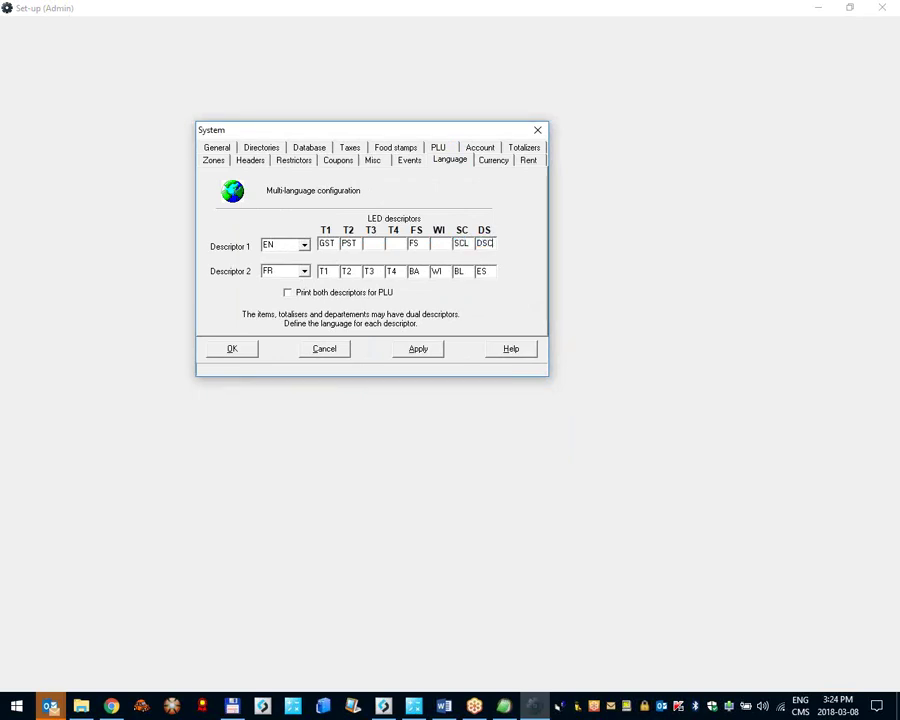
left_click(245, 352)
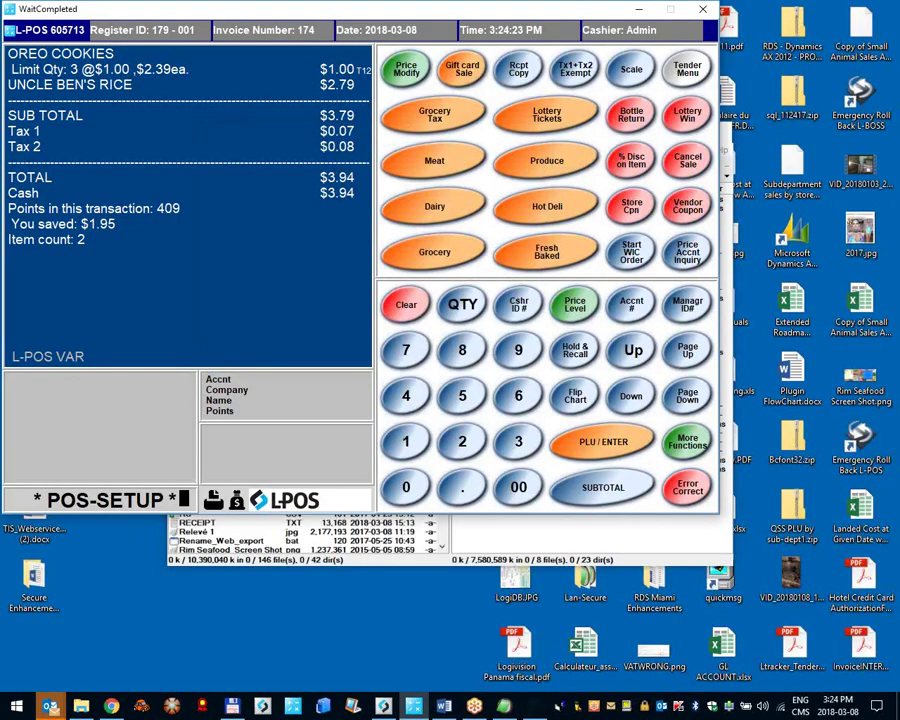
Step: Price-inquire OREO COOKIES to check its GST, PST, FS, SCL, DSC flags, then reopen System set-up
left_click(690, 260)
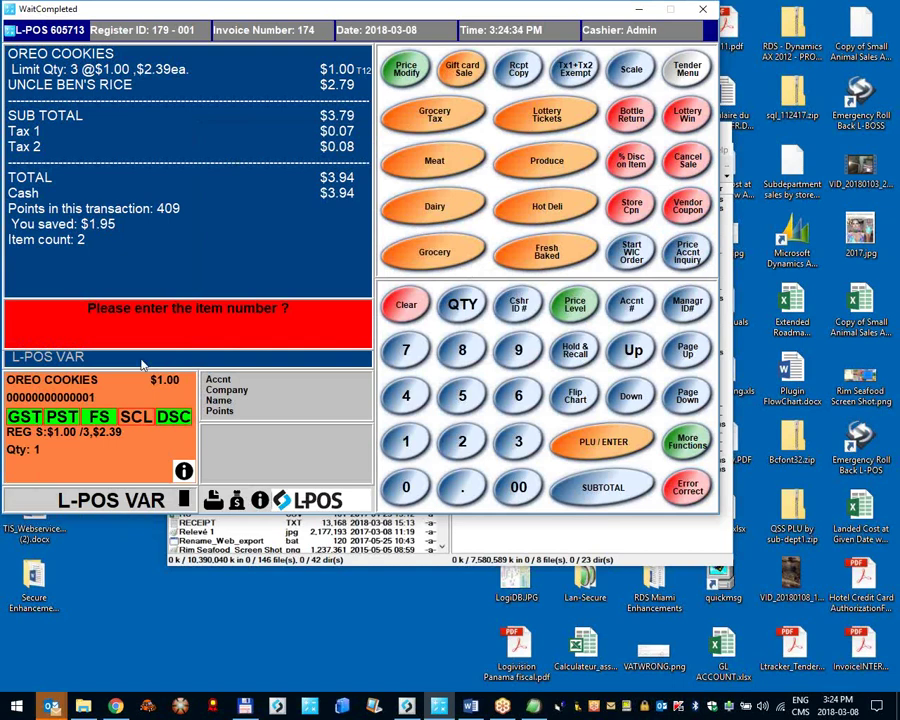
left_click(137, 417)
key("Return")
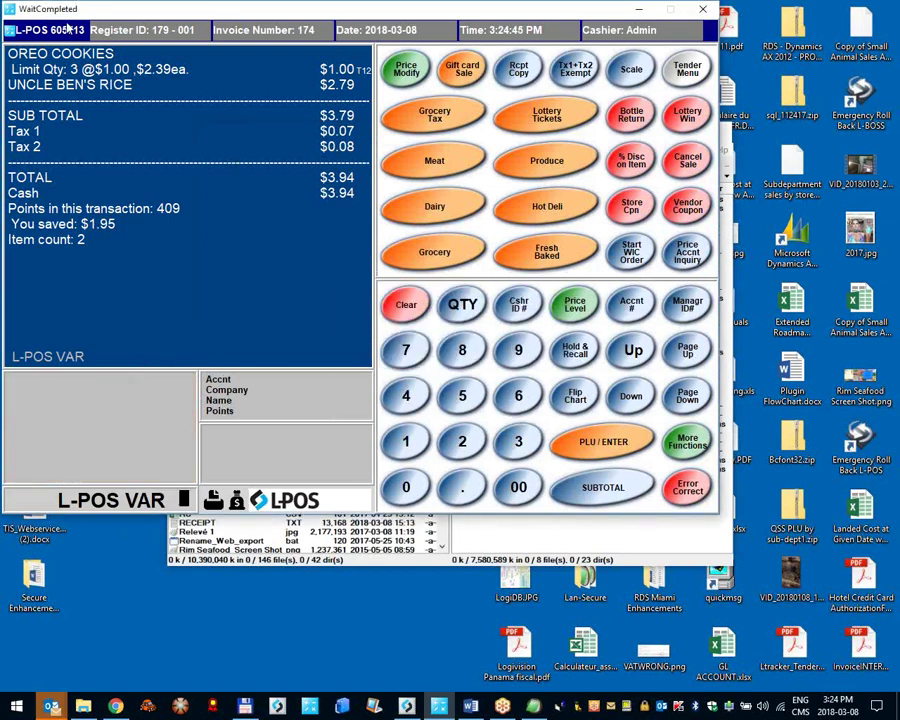
left_click(76, 29)
left_click(118, 111)
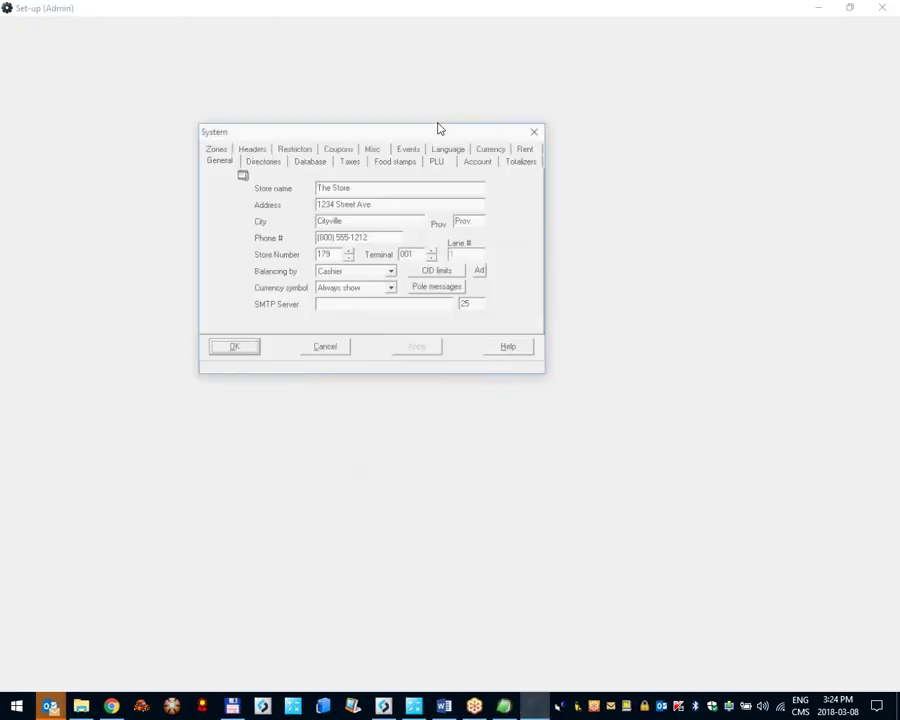
Step: Move through the Account and Language pages to the Currency page showing table 1 - US
left_click(490, 162)
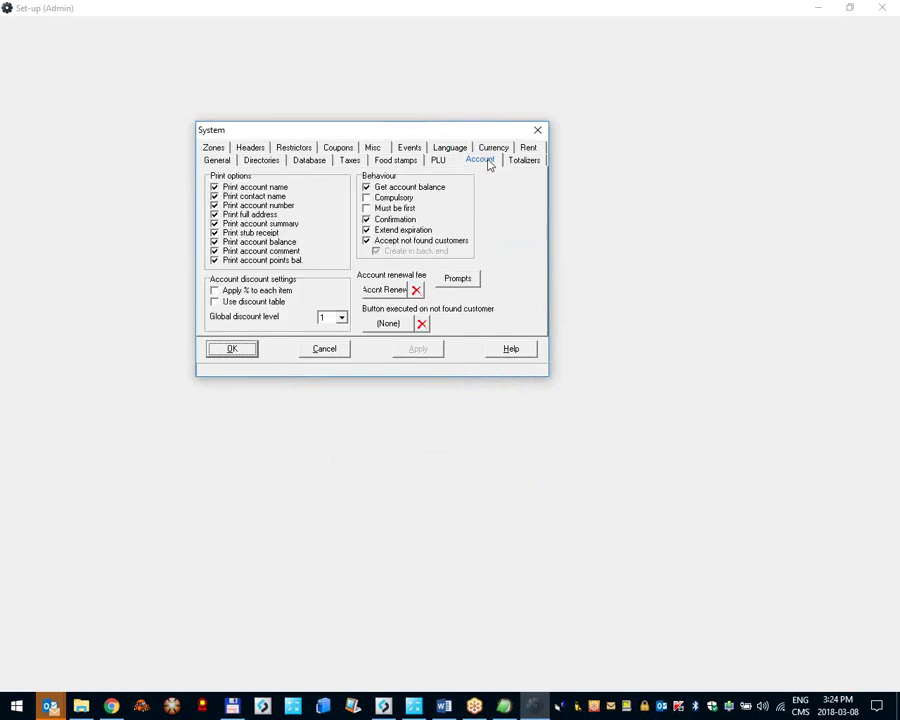
left_click(458, 150)
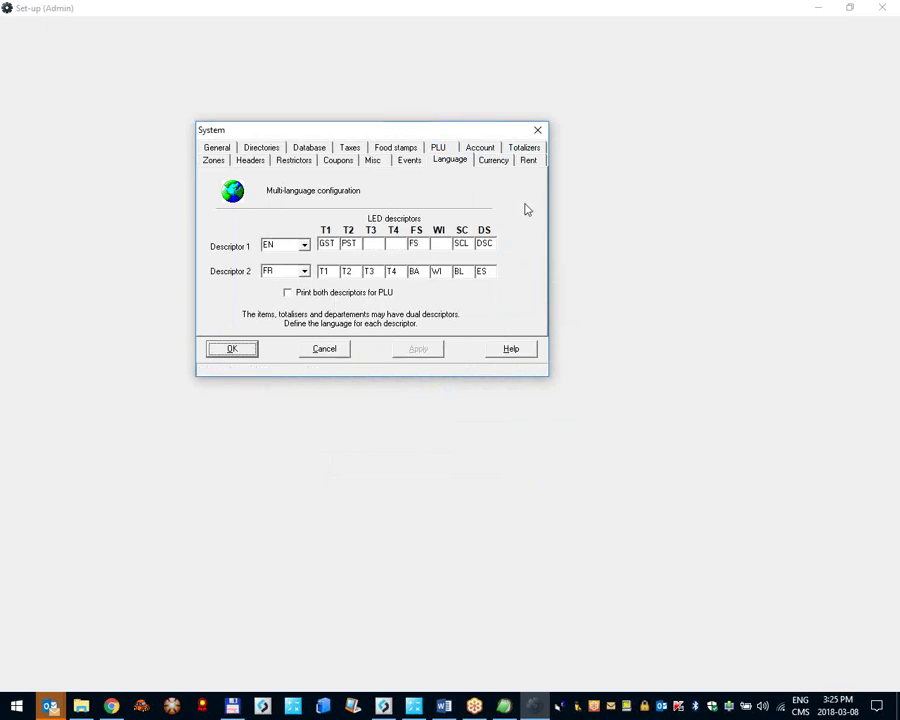
left_click(494, 161)
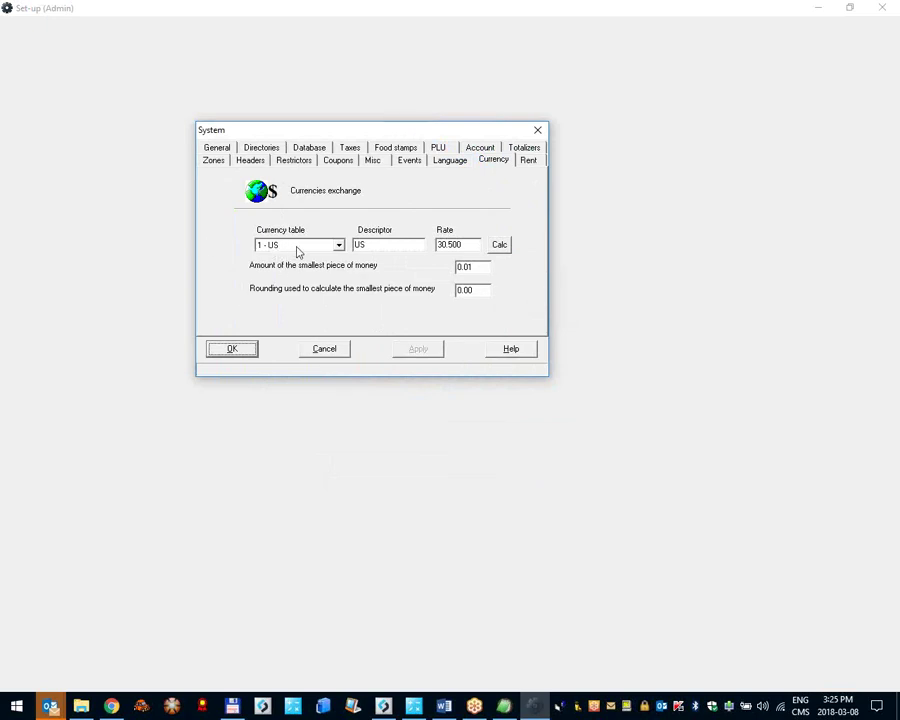
Step: Select currency table 2 - (Free) and give it the descriptor Euro
left_click(355, 248)
left_click(306, 247)
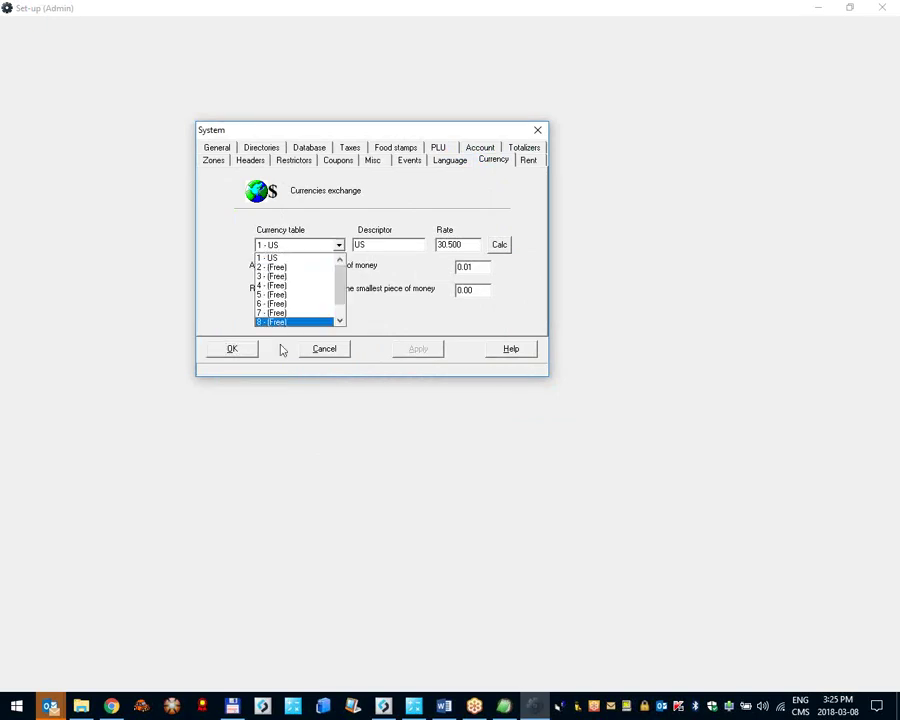
left_click(275, 267)
key("Tab")
type("Eru")
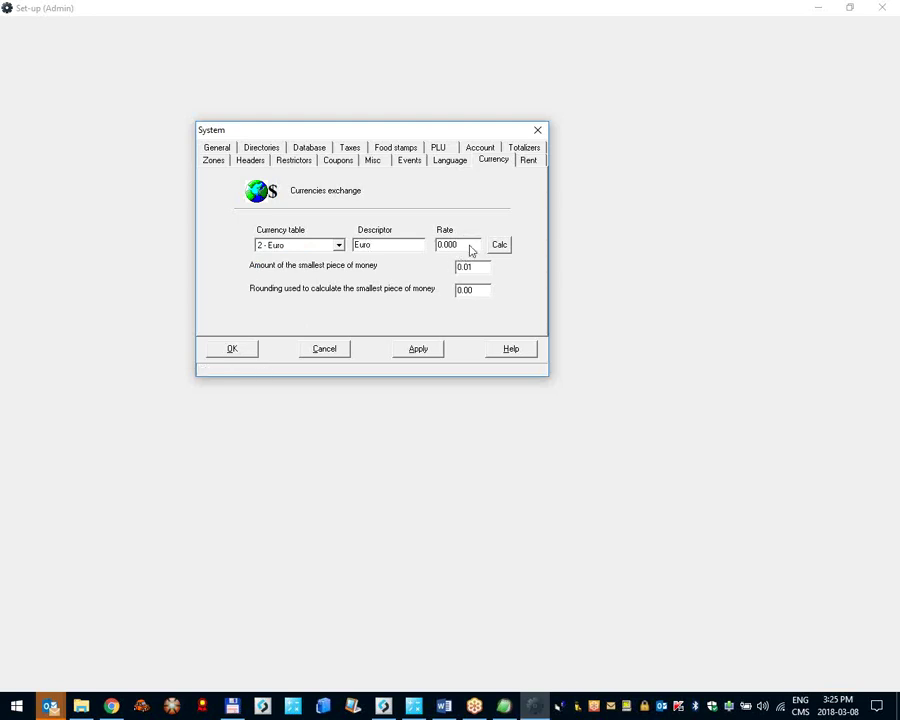
right_click(111, 706)
Step: Search Google for 1 Euro in USD, finding 1.23 US Dollar, and return to Set-up
left_click(95, 632)
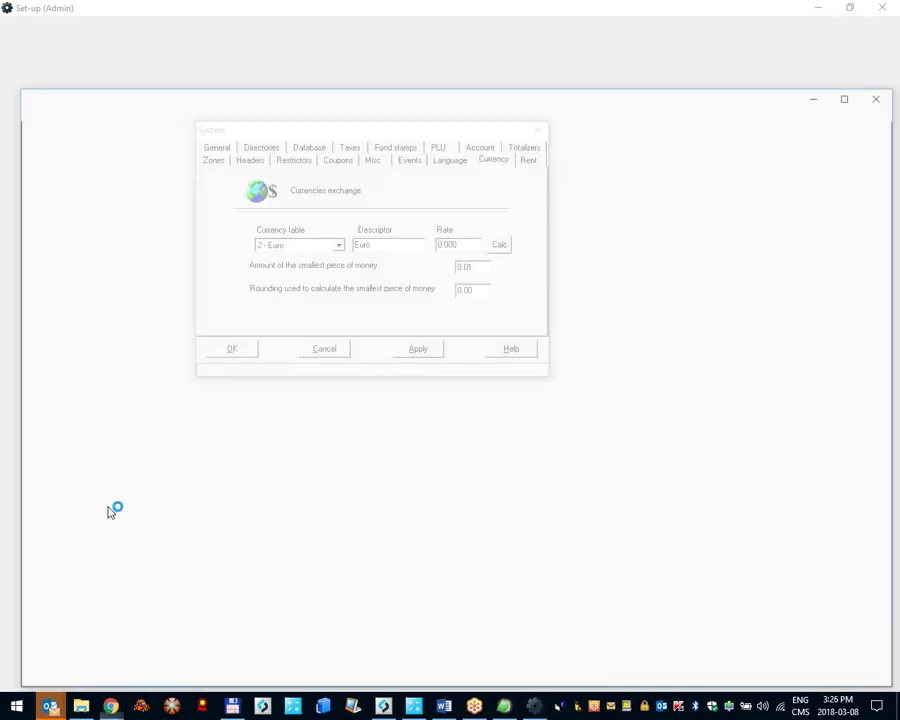
type("1")
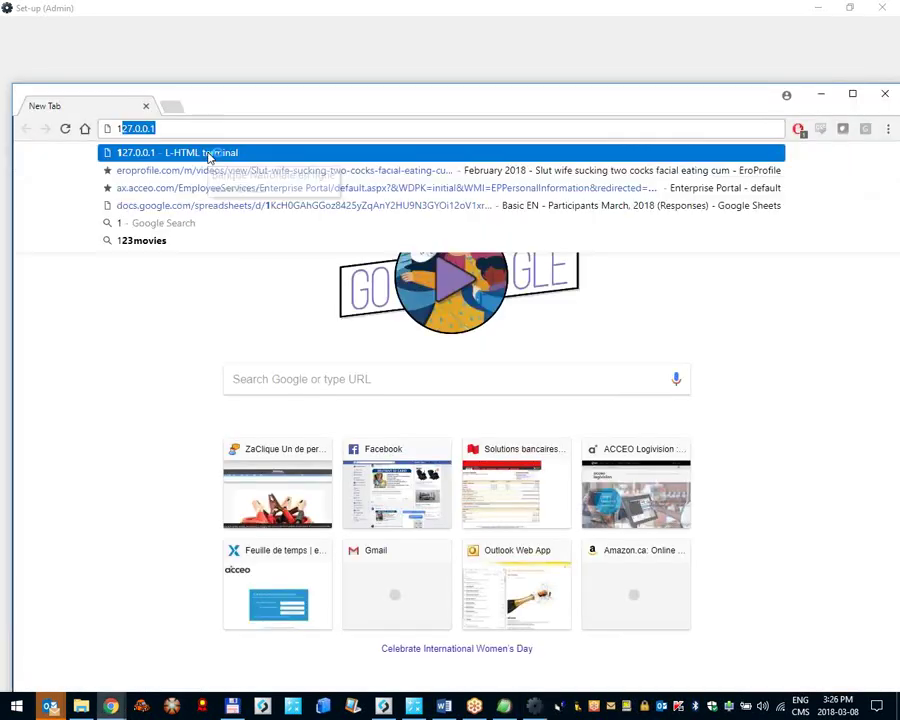
type("E in USD")
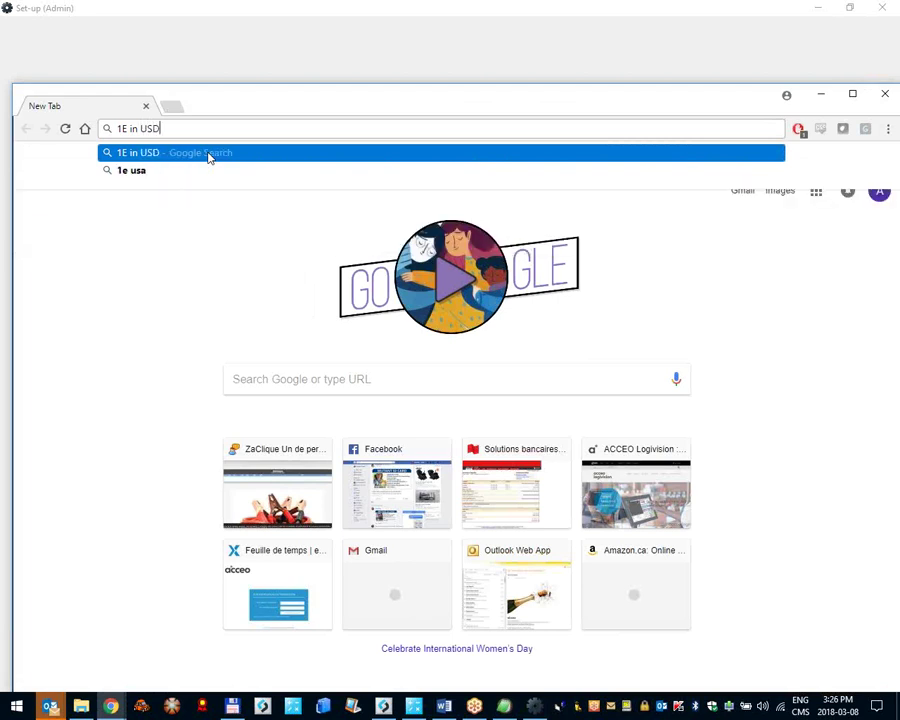
key("Return")
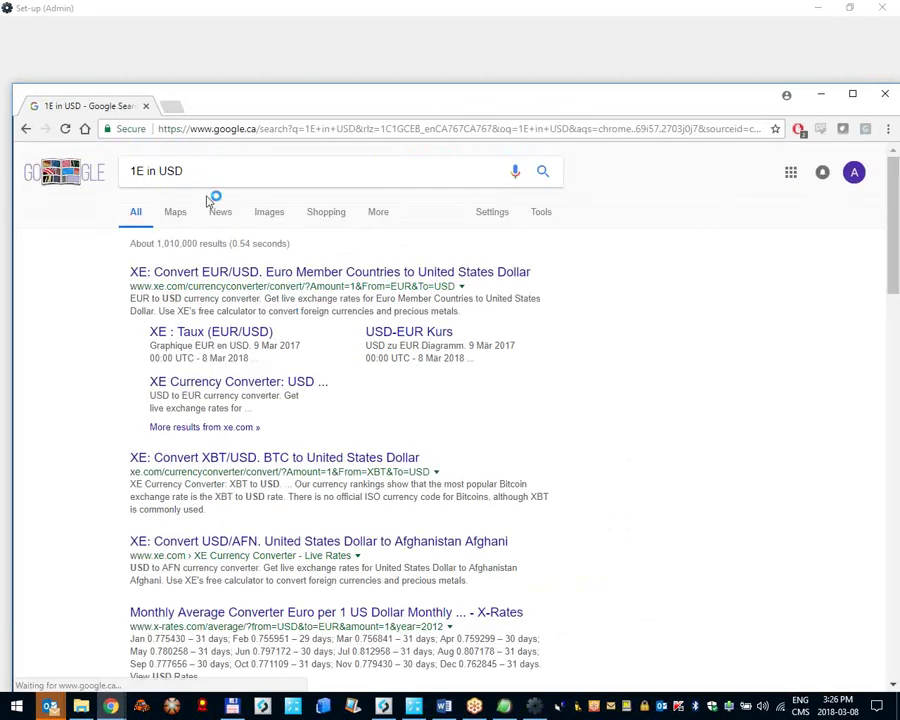
left_click(147, 175)
type("E")
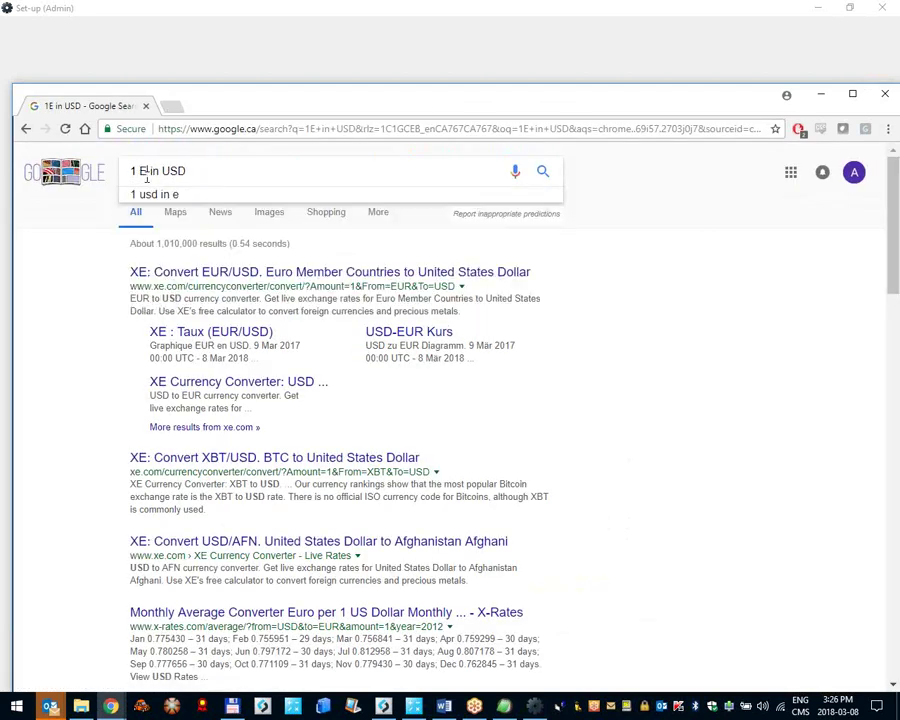
type("uro")
key("Return")
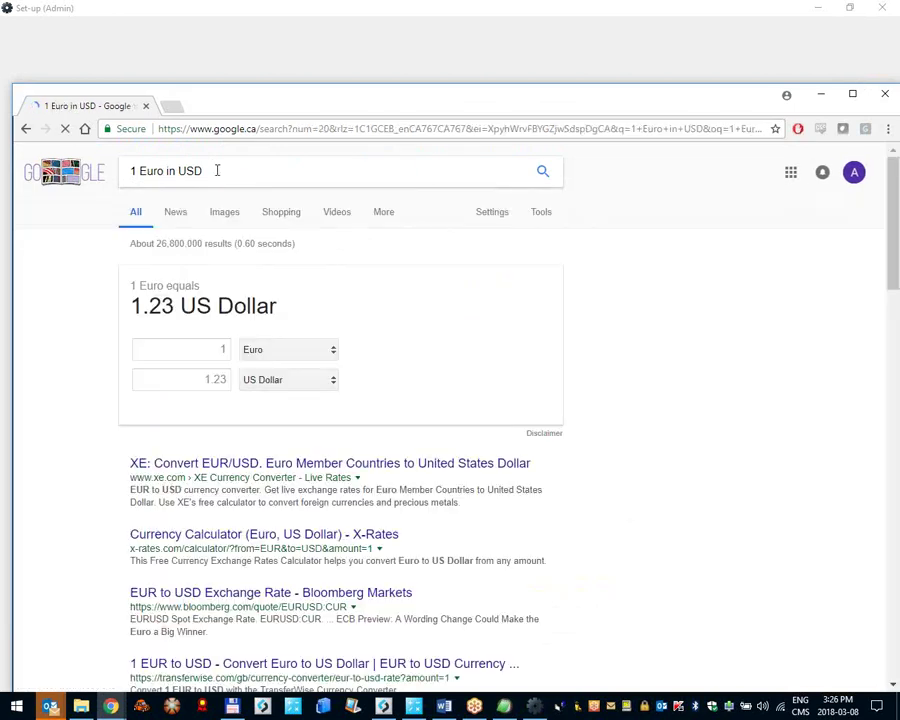
left_click(314, 57)
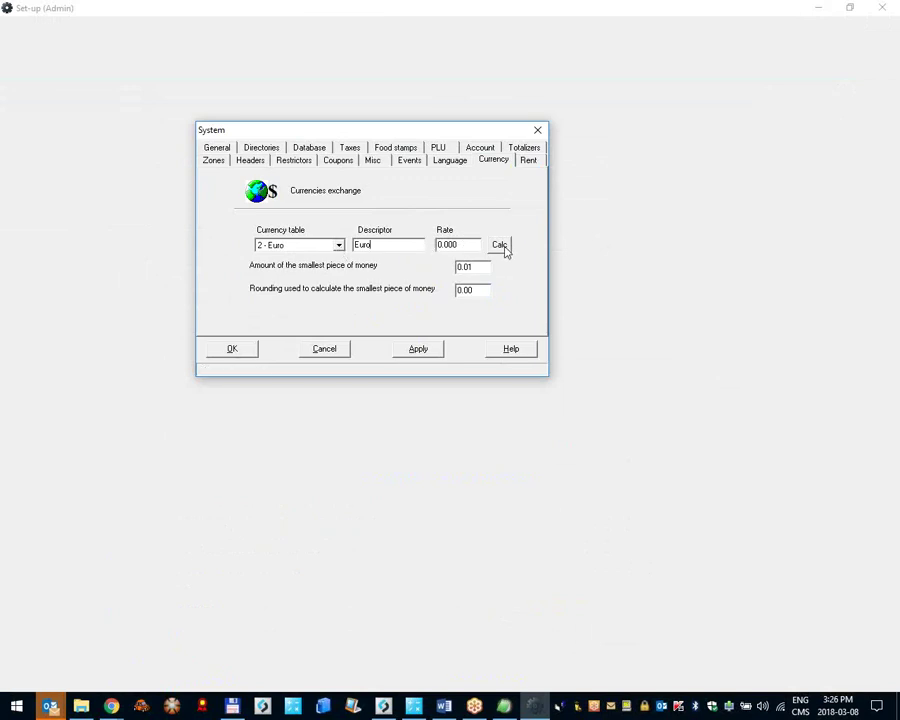
Step: With the rate calculator open, search Google for 1 USD in Euro, giving 0.81 Euro
left_click(500, 245)
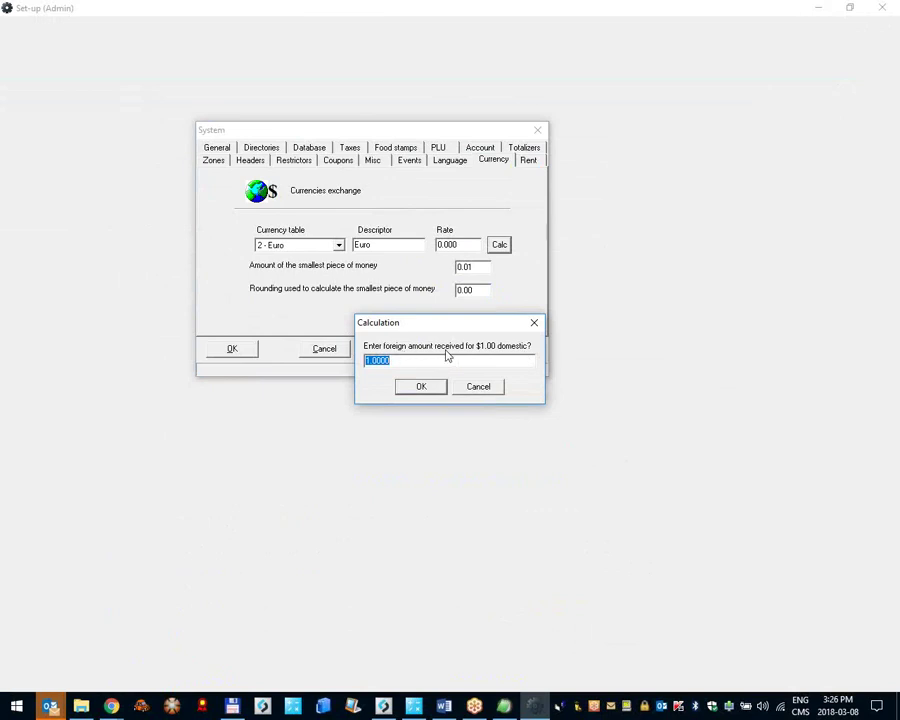
left_click(111, 706)
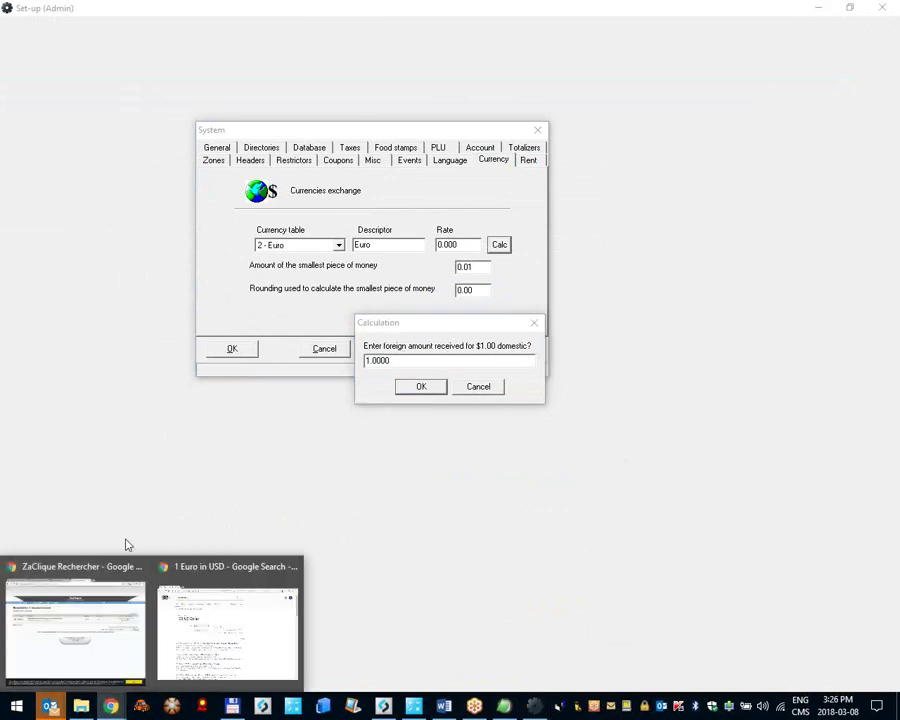
left_click(186, 632)
double_click(165, 173)
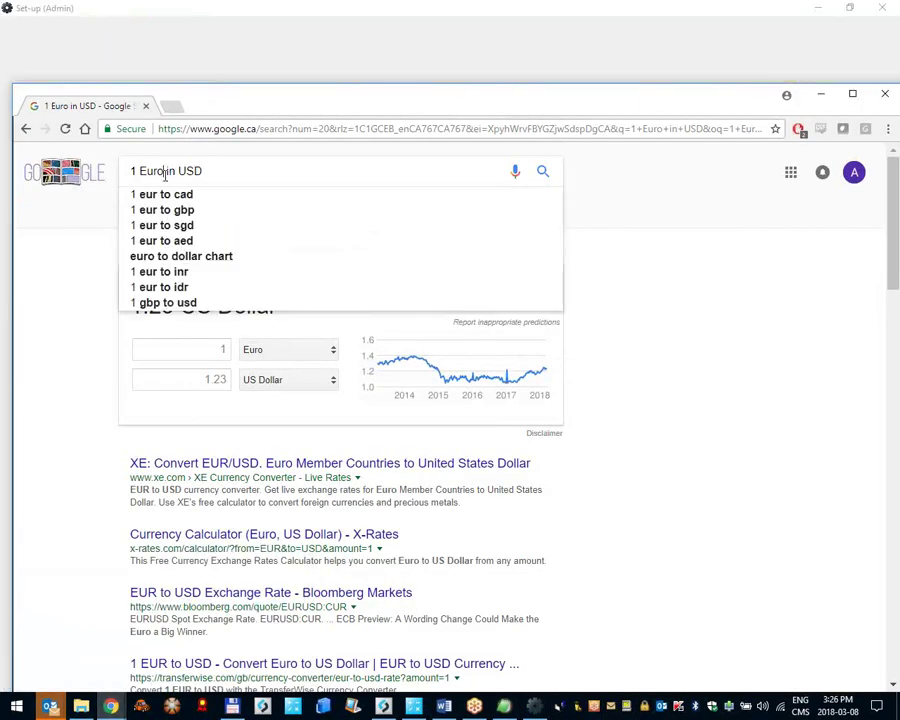
type("USD")
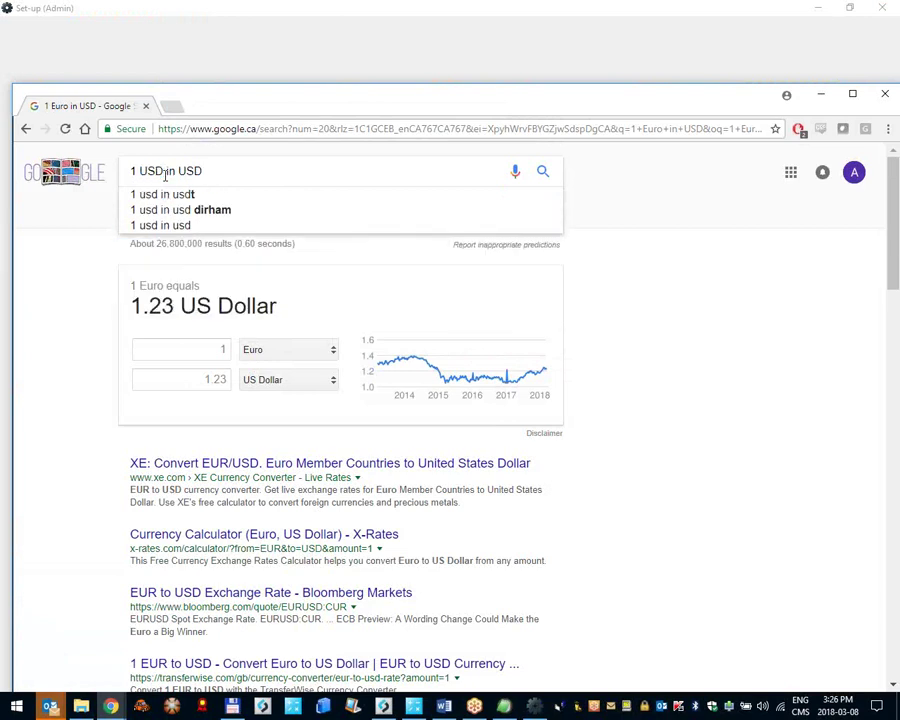
key("ctrl+shift+Left")
type("Euro")
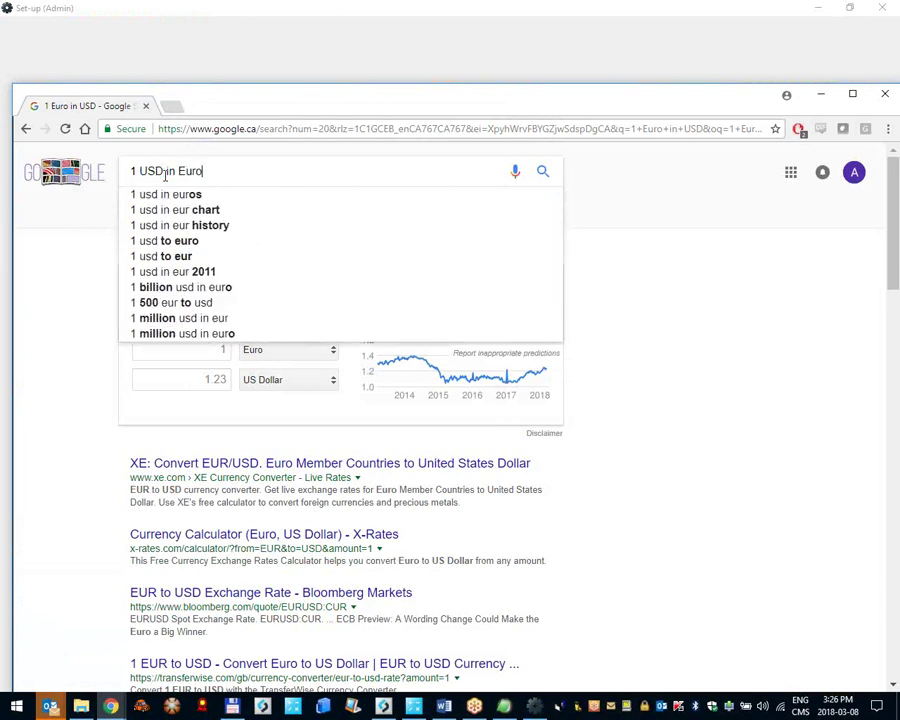
key("Return")
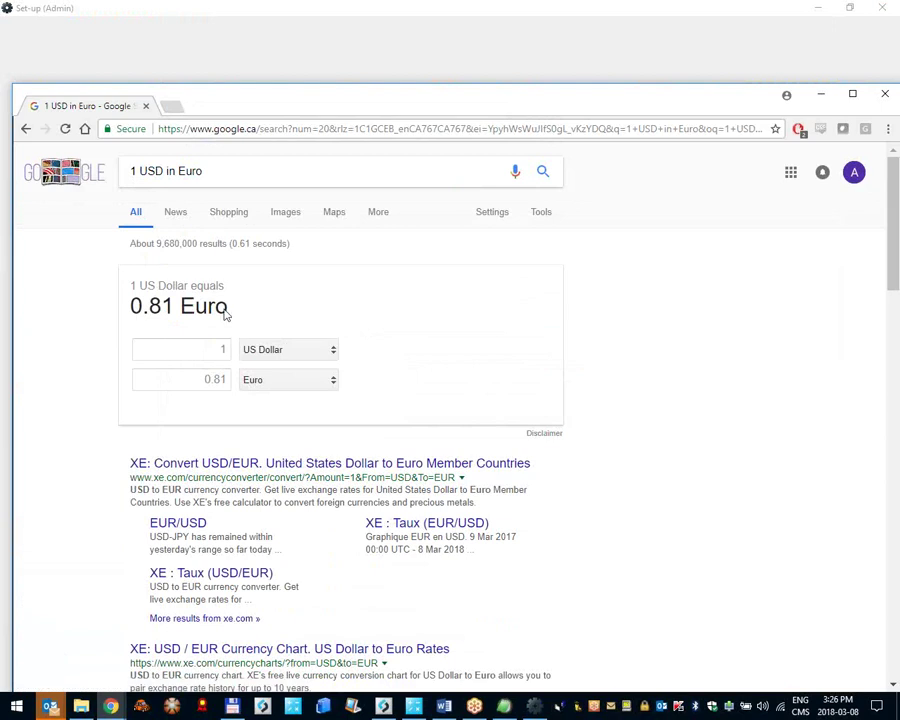
Step: Calculate with a 0.8 foreign amount and copy 23.4568 into the Euro rate
key("alt+Tab")
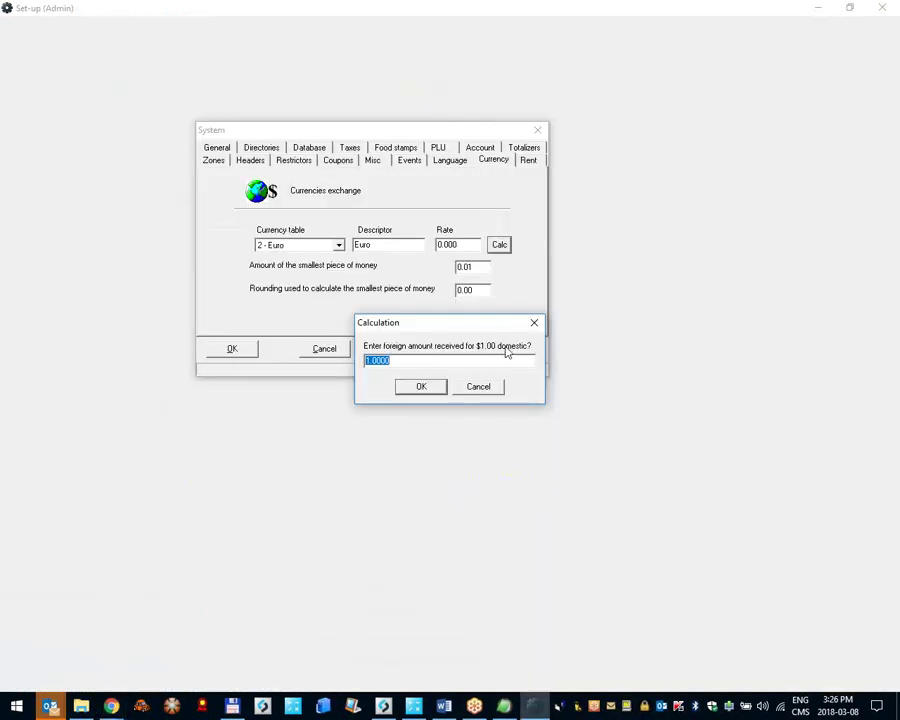
type("0.81")
left_click(419, 389)
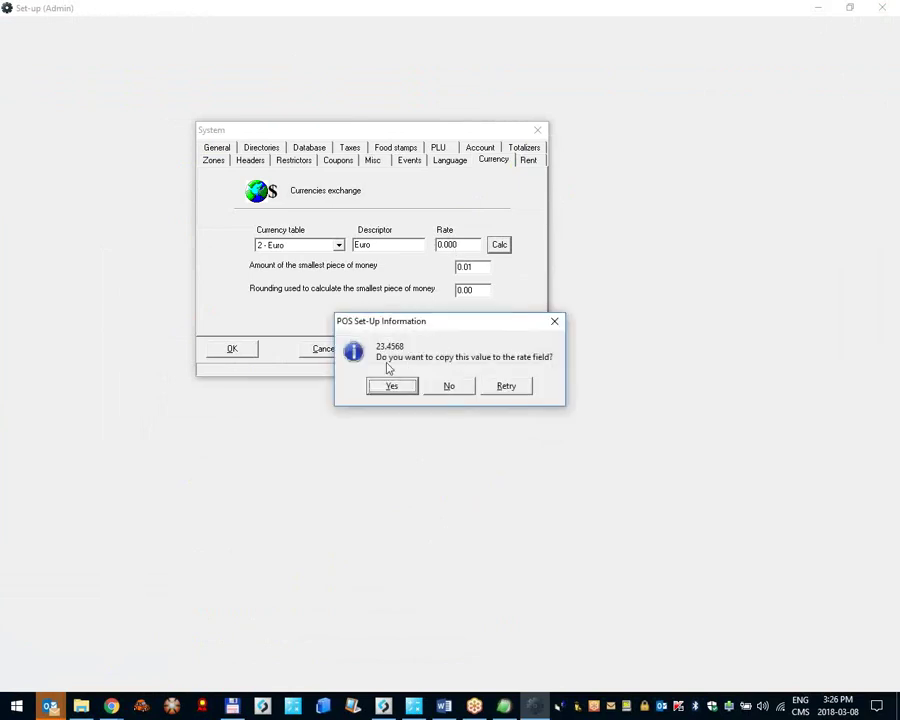
left_click(404, 388)
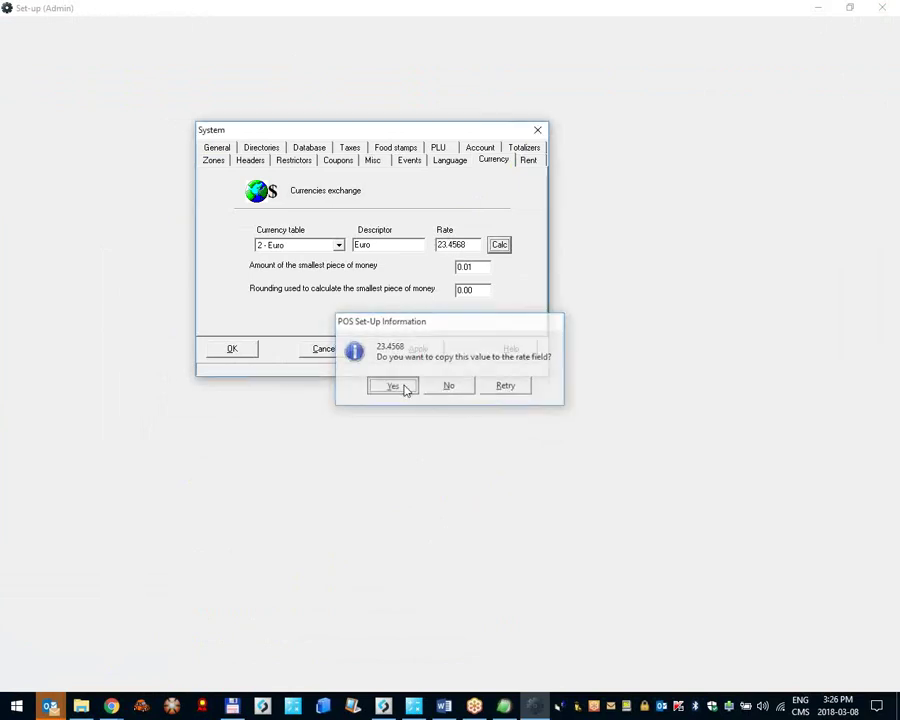
key("shift+Tab")
Step: Select free currency table slot 3 and name it Mex Pesos
key("shift+Left")
key("shift+Left")
key("shift+Left")
key("shift+Left")
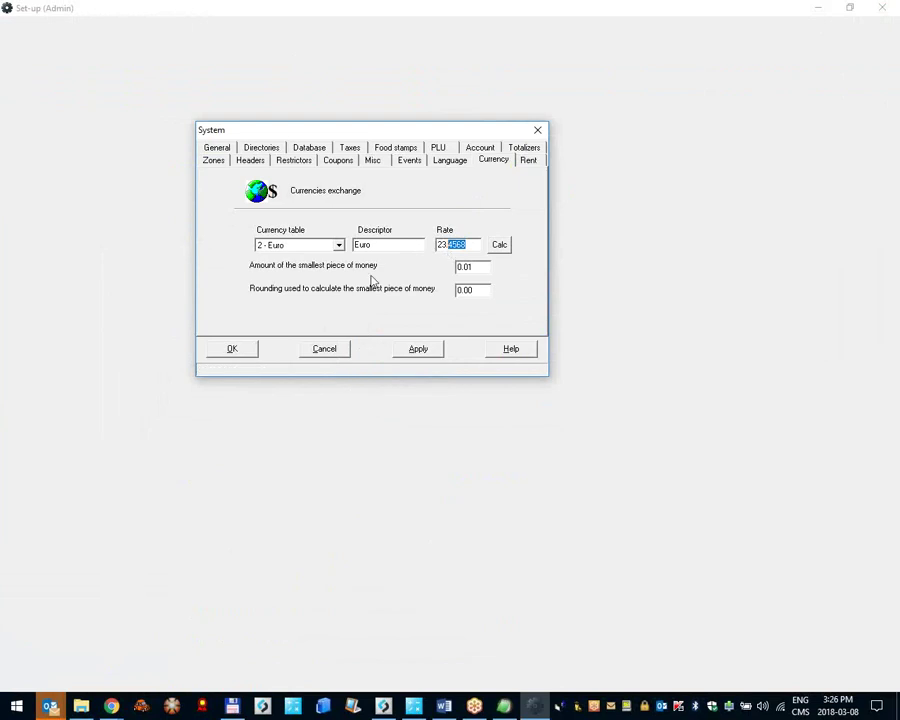
left_click(337, 245)
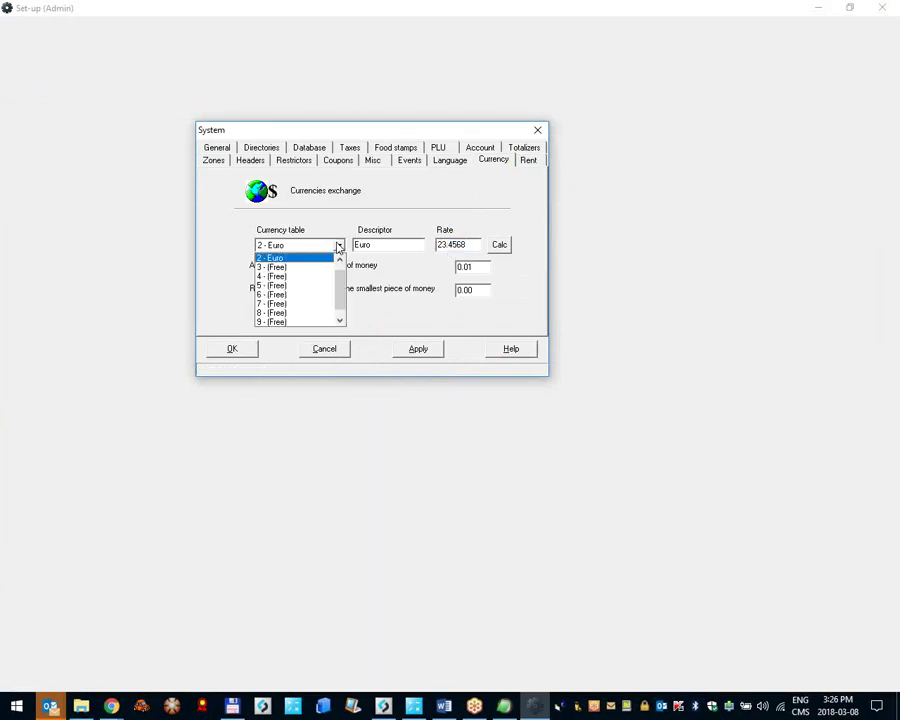
left_click(290, 267)
key("Tab")
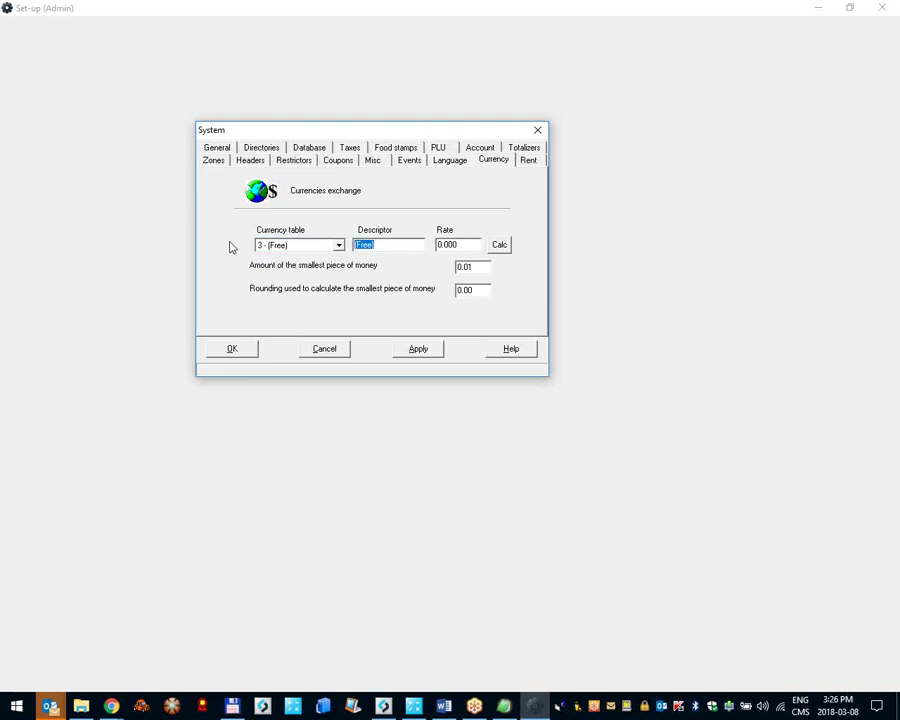
type("Mex Pesos")
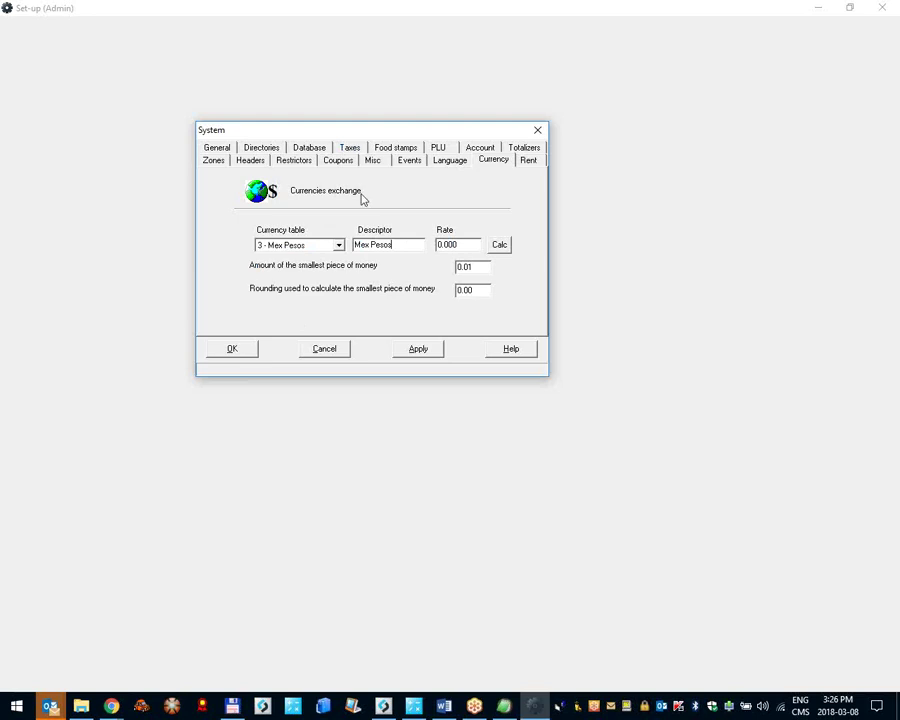
Step: Calculate the Mex Pesos rate from 20, copying -95.0000, then apply and save the settings
left_click(500, 245)
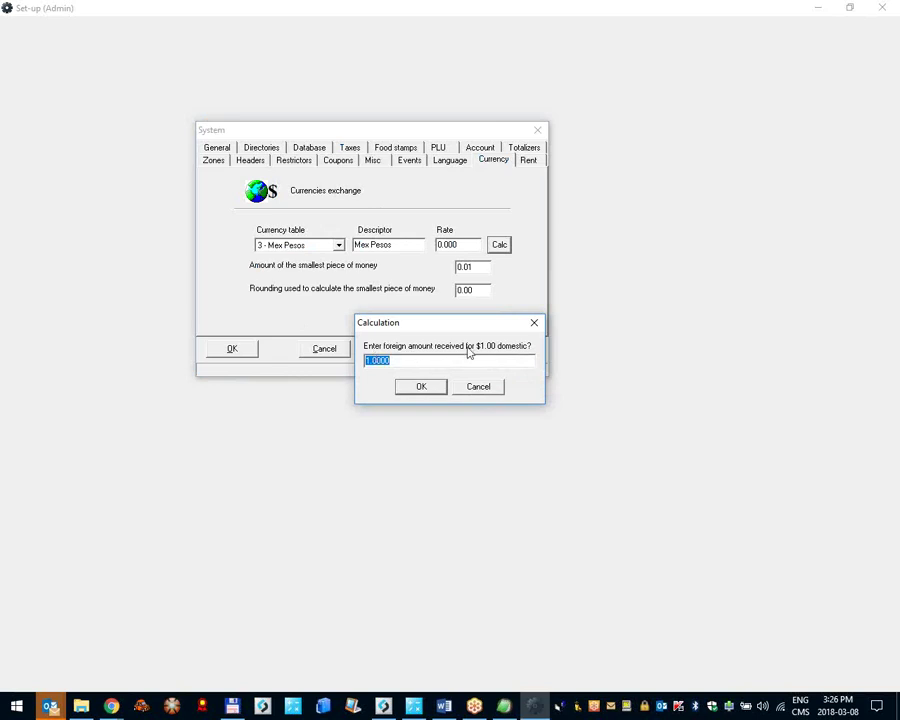
type("20")
left_click(436, 389)
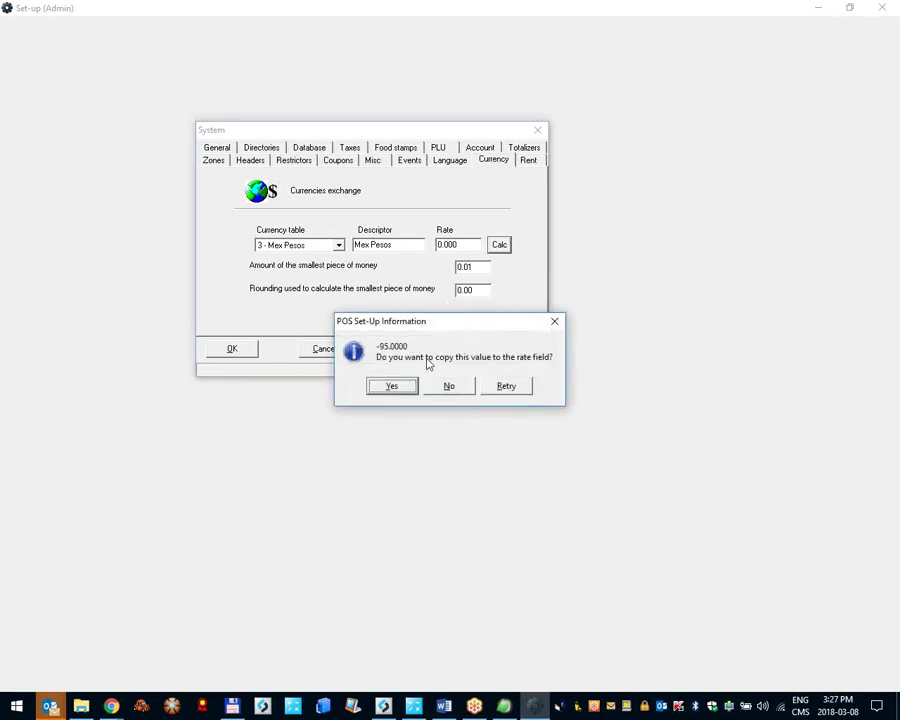
left_click(396, 389)
left_click(307, 247)
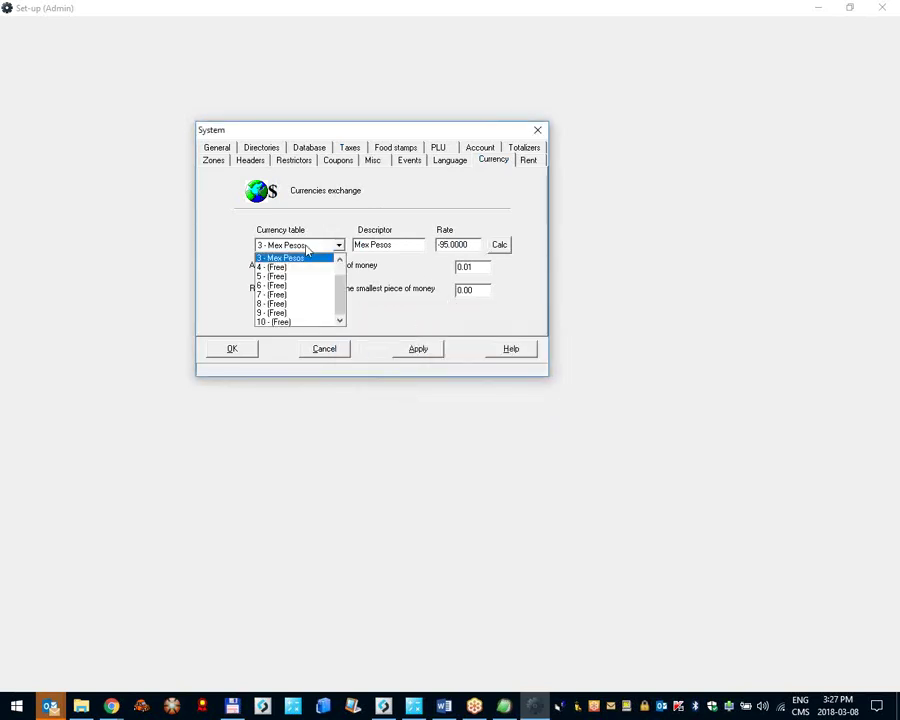
left_click(385, 321)
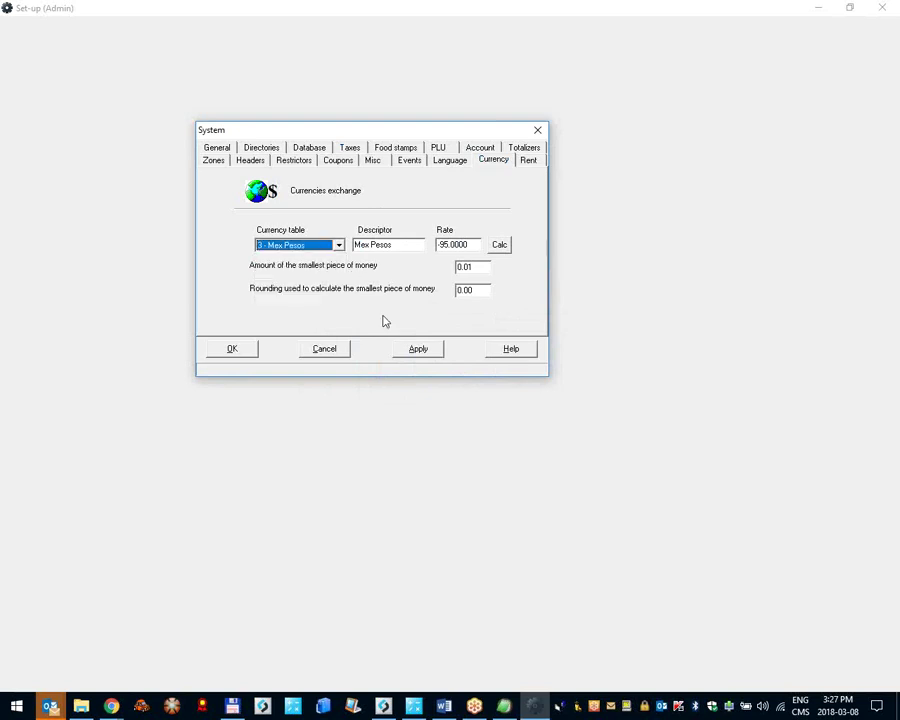
left_click(419, 349)
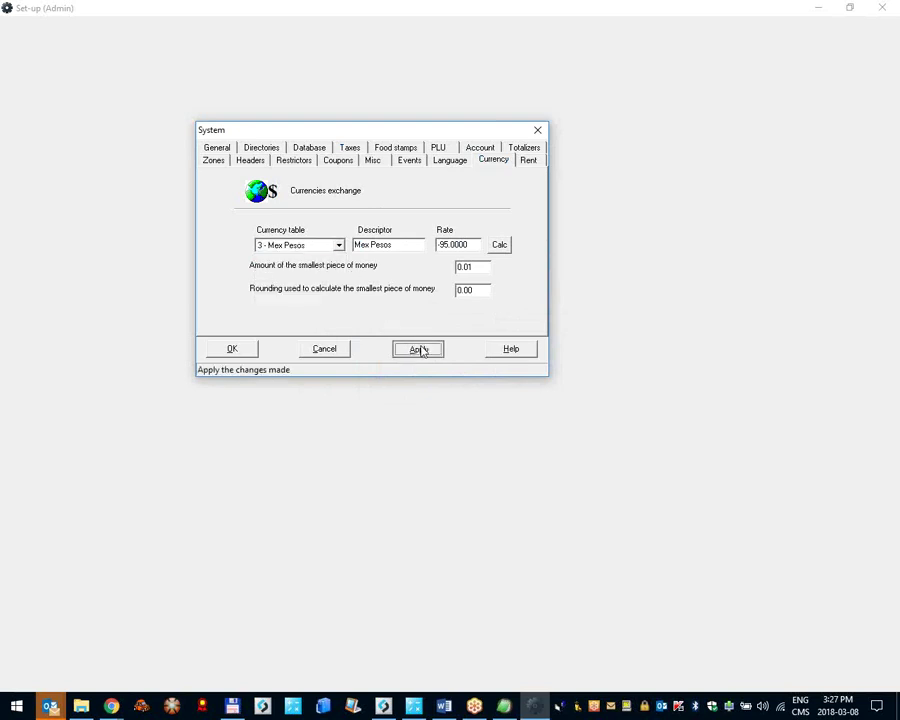
left_click(232, 349)
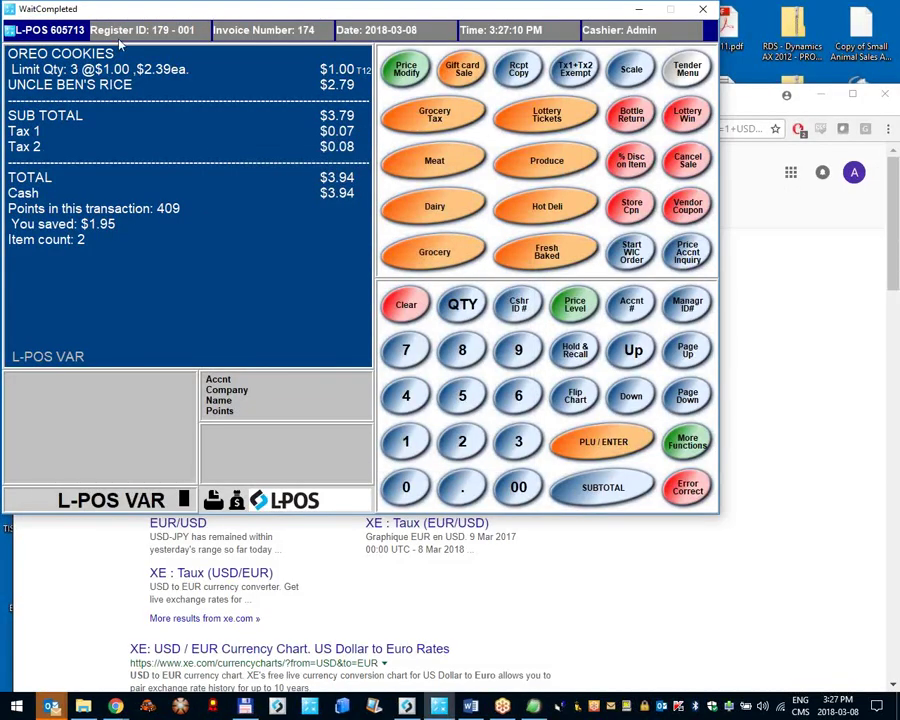
Step: In the buttons and forms set-up, select the Tender=Foreign button's Foreign currency function
left_click(57, 33)
left_click(80, 87)
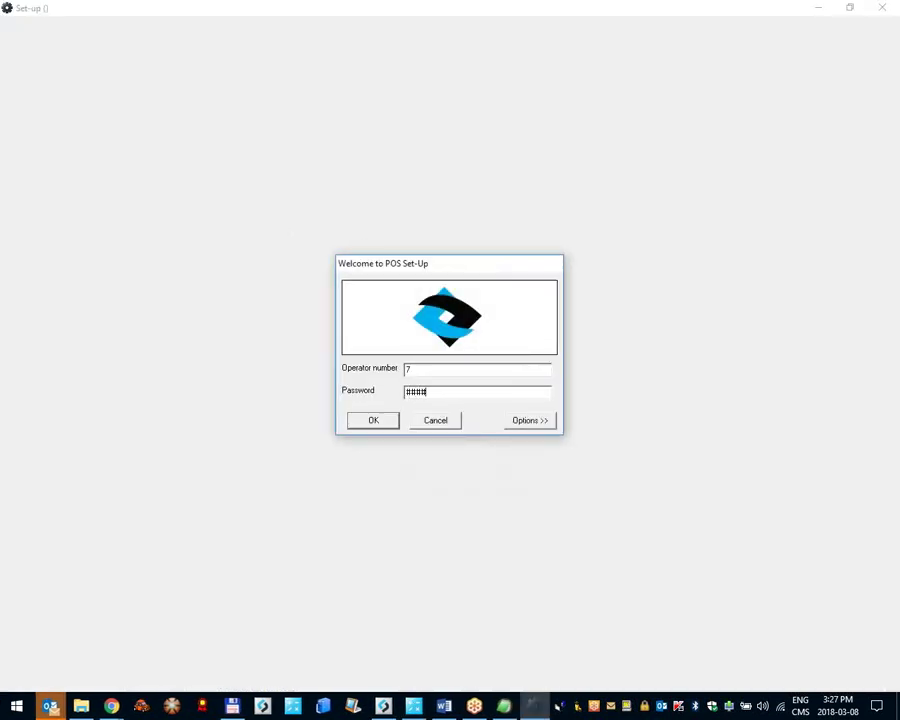
key("Return")
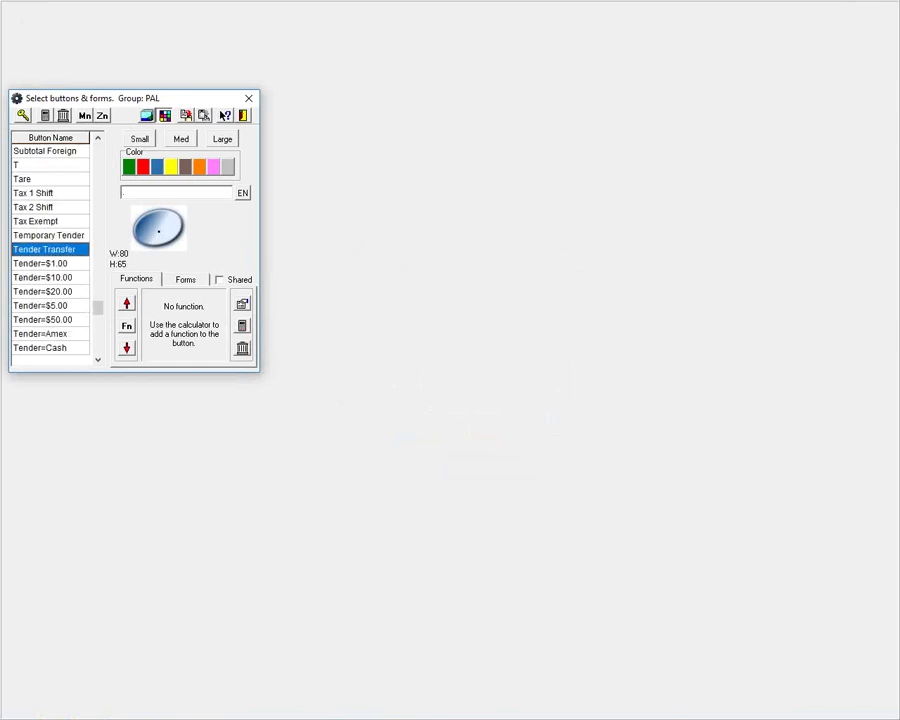
left_click(60, 305)
scroll(60, 305, "down", 3)
left_click(66, 345)
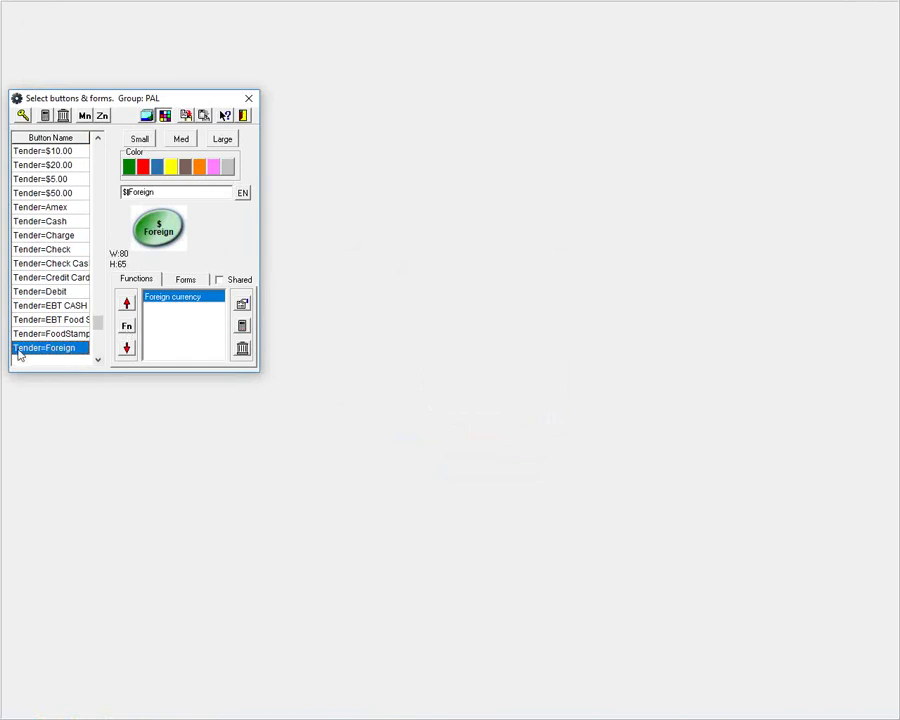
left_click(242, 302)
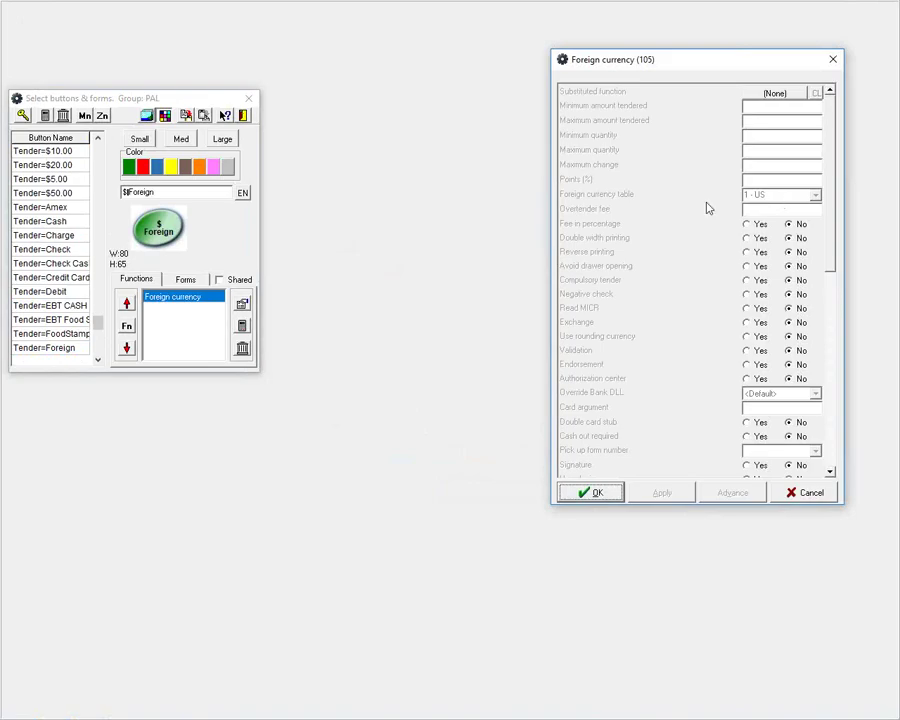
Step: Log in to set-up through the L-BOSS back office with the user ID and password
key("alt+Tab")
left_click(561, 241)
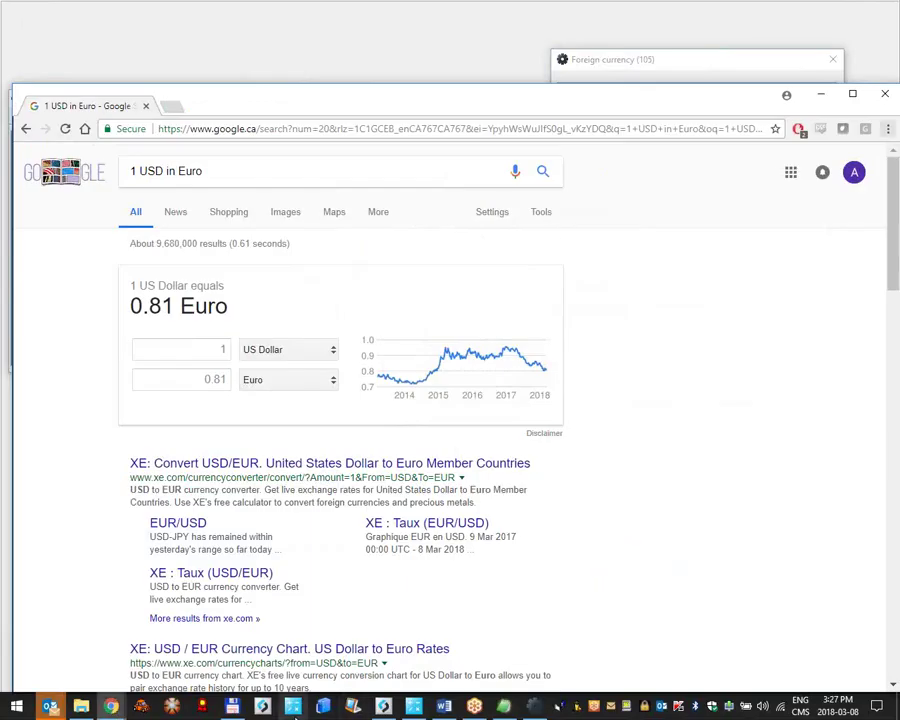
key("alt+Tab")
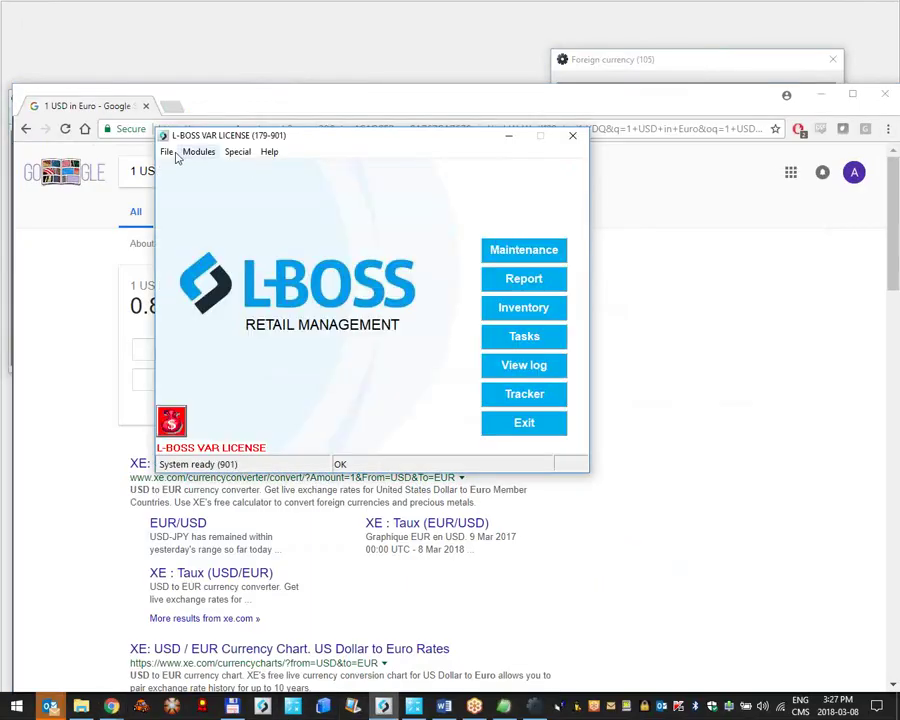
left_click(167, 151)
left_click(181, 170)
type("7")
key("Tab")
type("•••••••••")
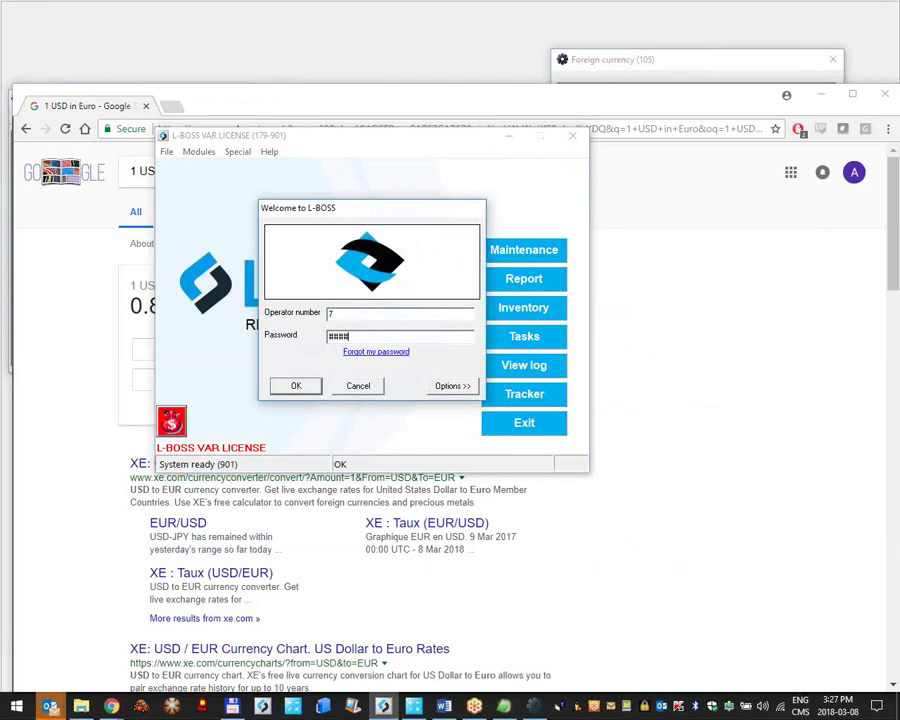
key("Return")
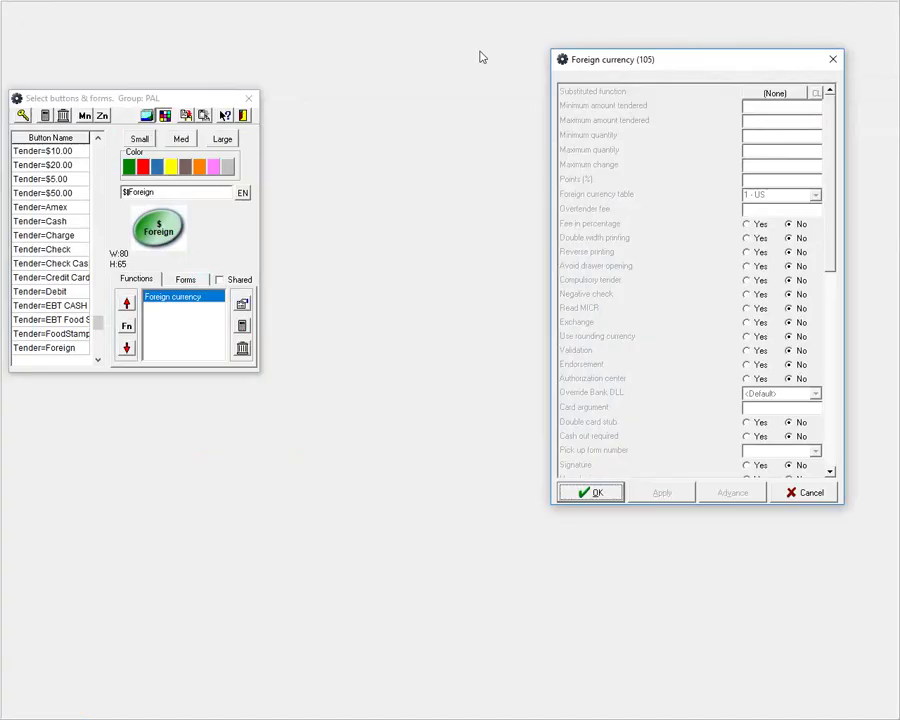
Step: Set the Foreign currency table to 3 - Mex Pesos and bring up the forms list
left_click(243, 303)
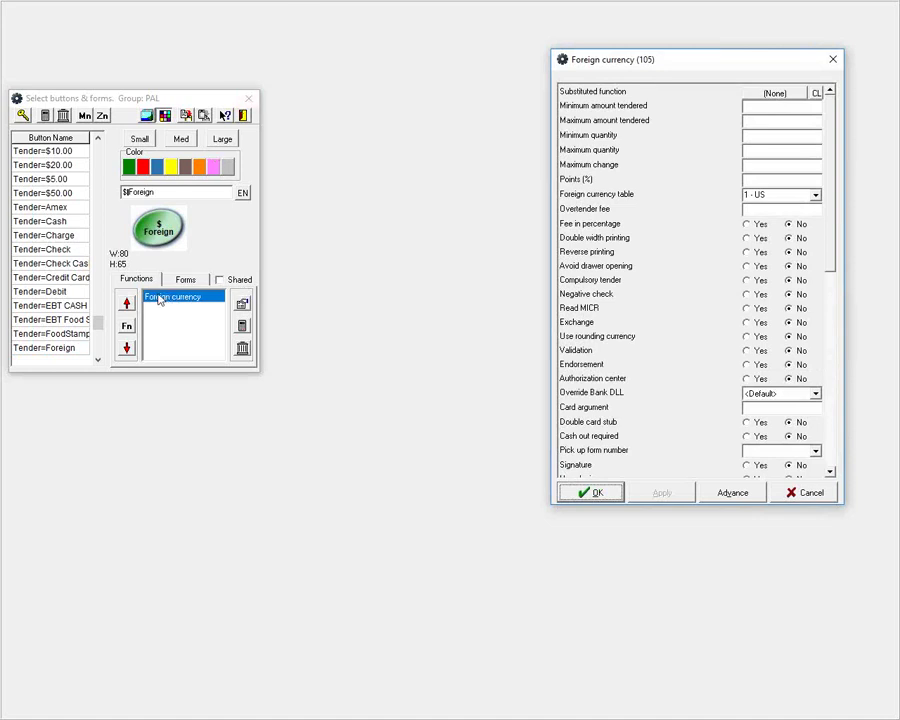
left_click(805, 197)
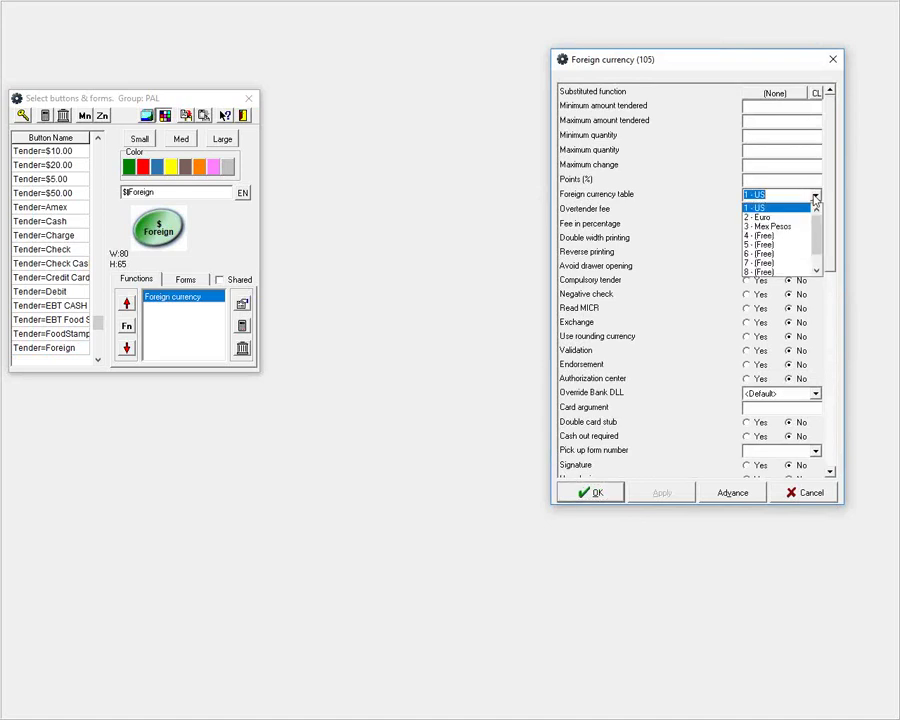
left_click(769, 227)
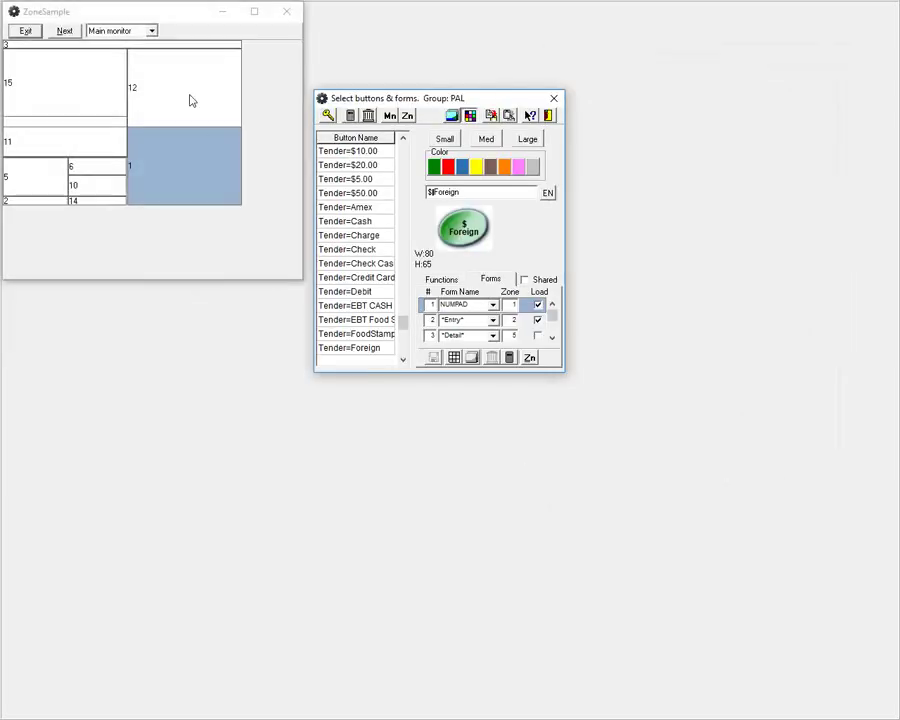
left_click(190, 100)
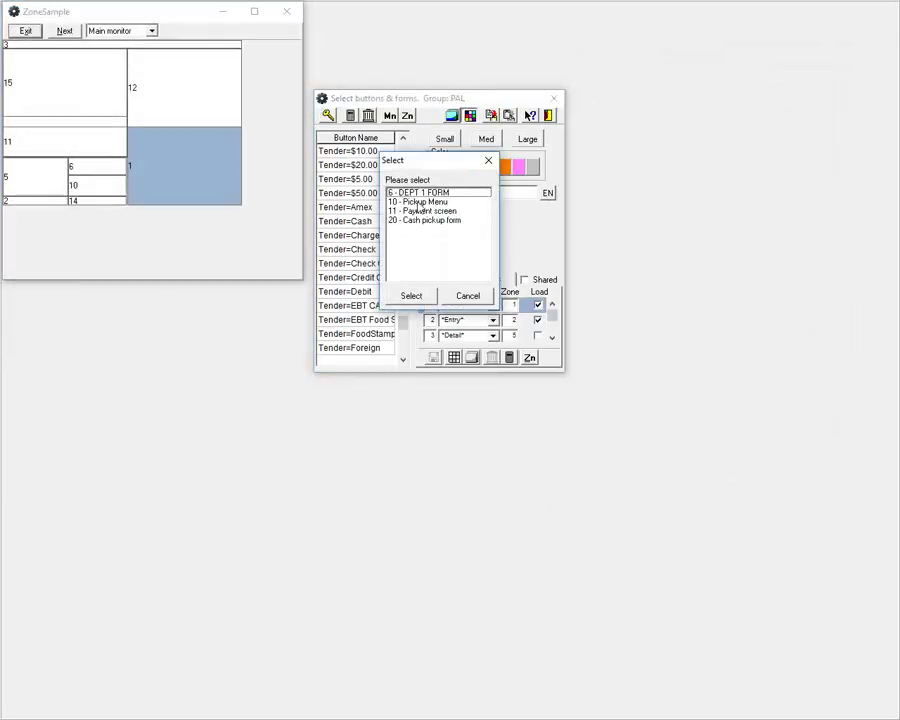
Step: On the 11 - Payment screen form, swap the $50 button for $ Foreign beside EBT F/S and save
double_click(422, 211)
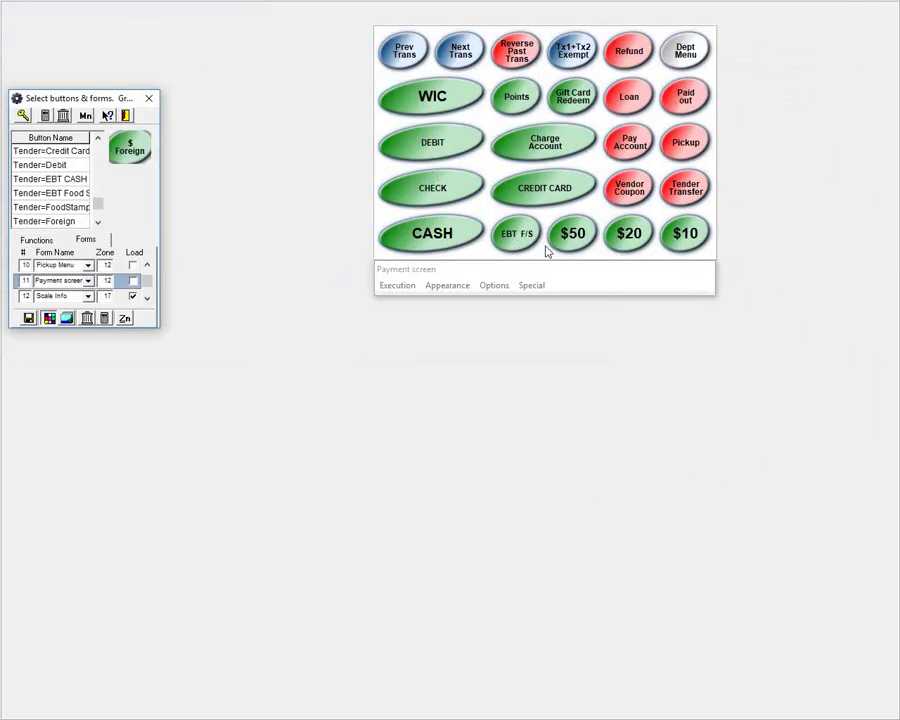
key("Delete")
key("Return")
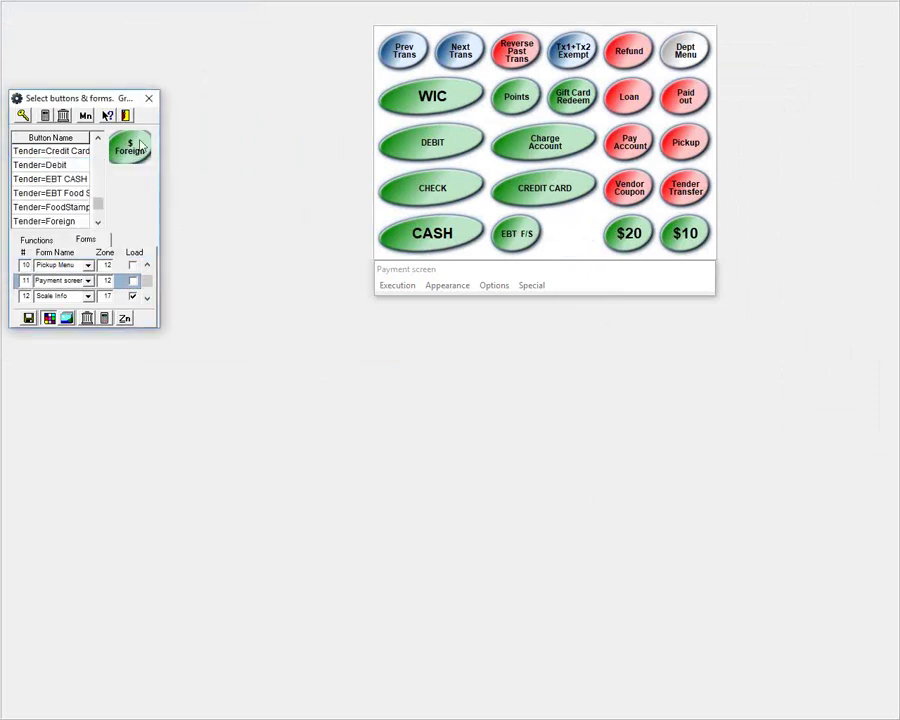
left_click_drag(525, 269, 572, 236)
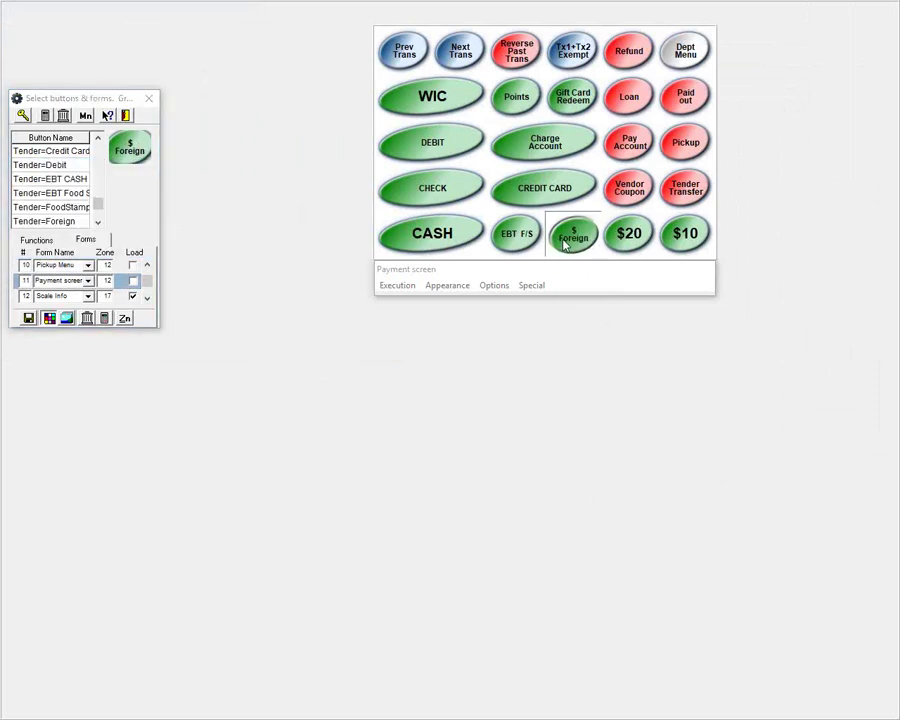
left_click(125, 115)
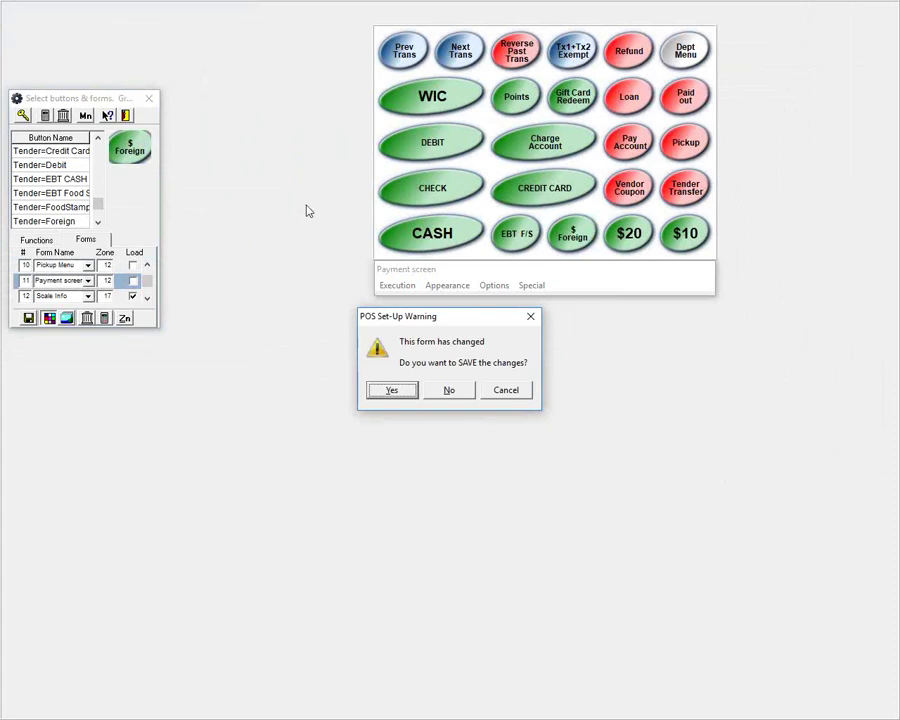
left_click(378, 391)
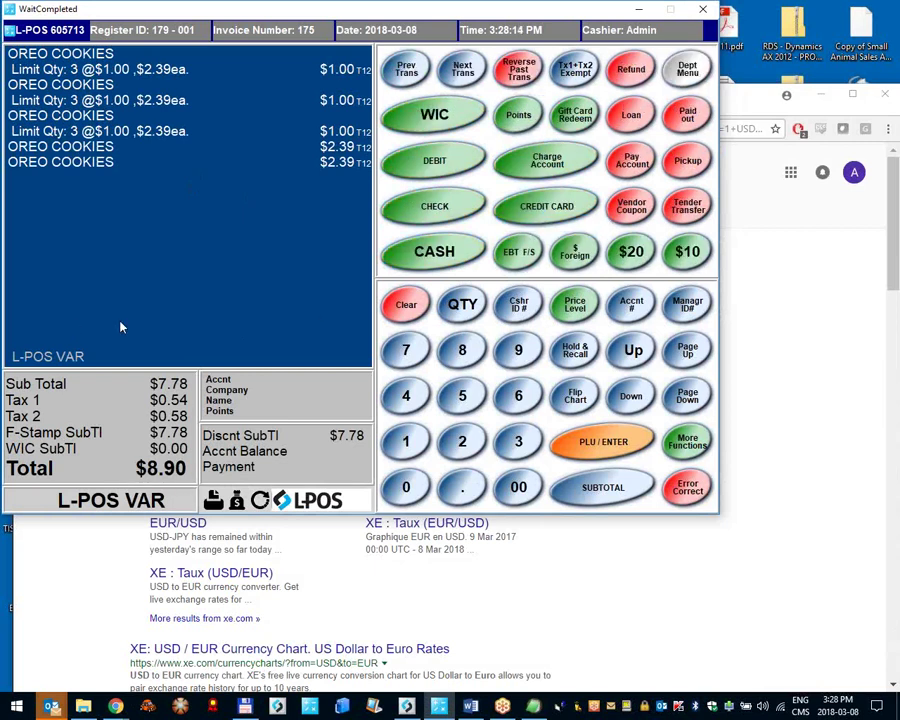
Step: Tender 50.00 as $ Foreign, clear the missing-totalizer error, and settle the $8.90 sale in cash
type("50.00")
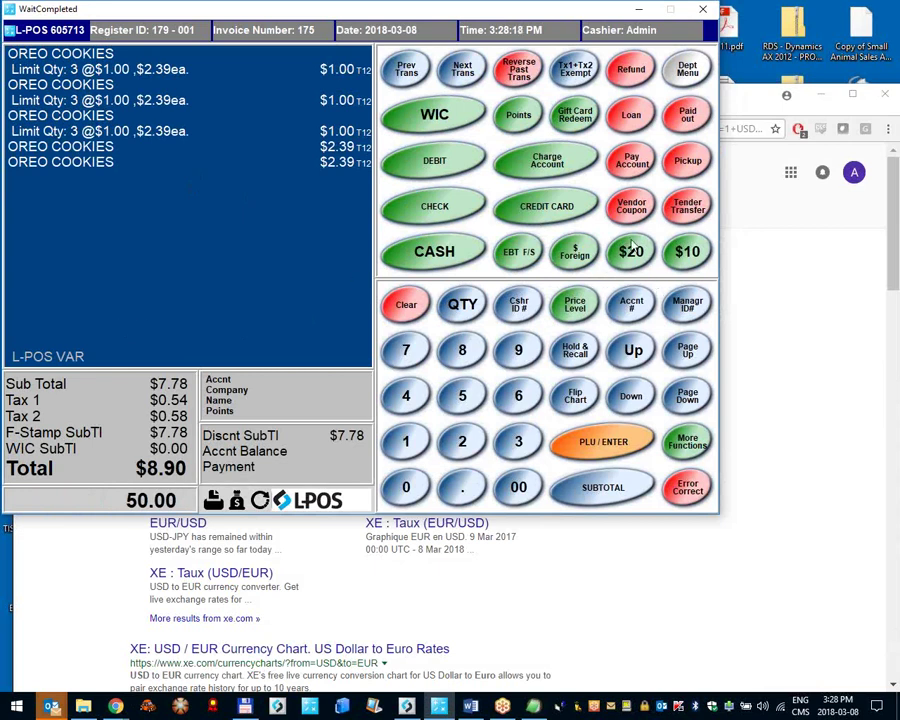
left_click(575, 256)
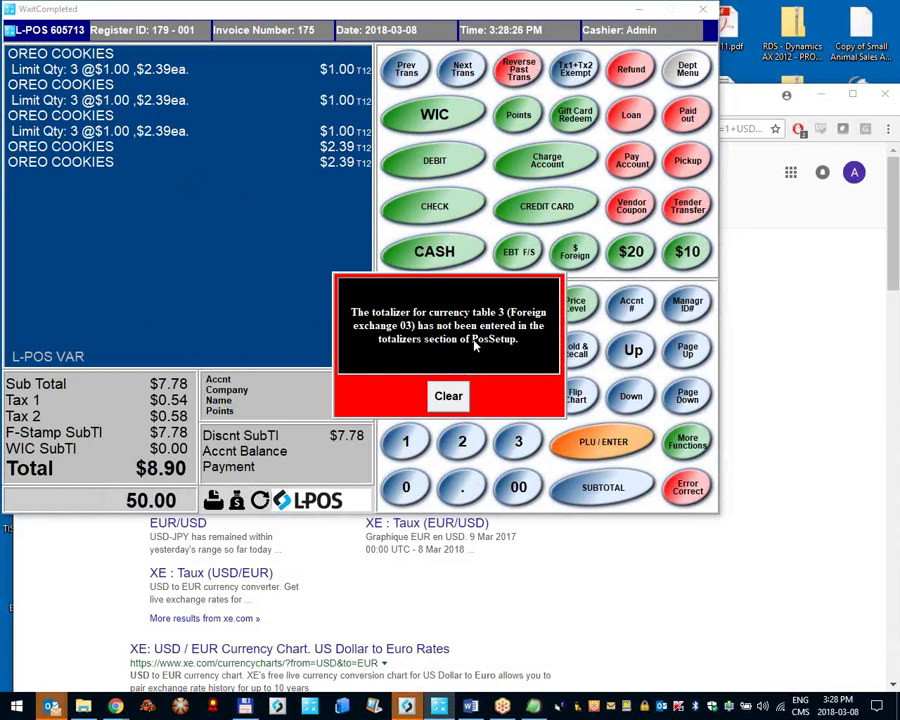
left_click(449, 395)
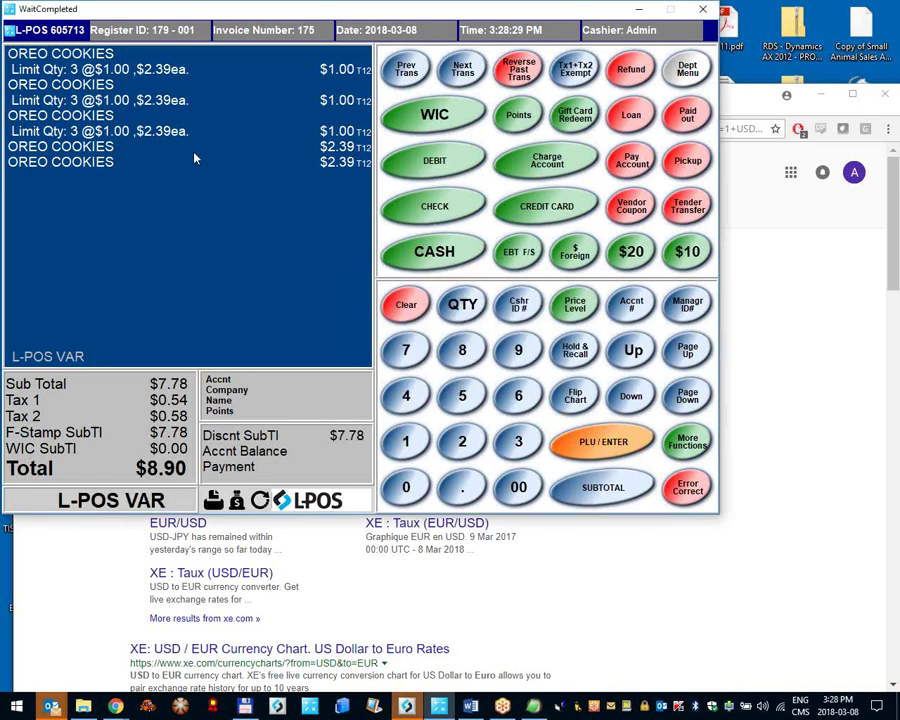
left_click(70, 32)
left_click(116, 116)
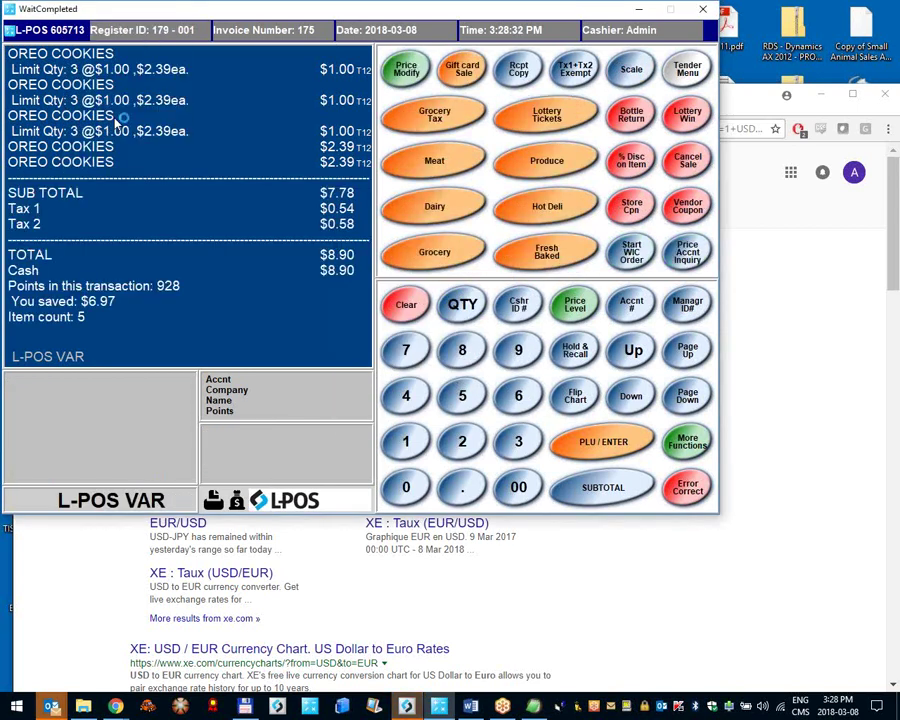
Step: Log in to L-POS Set-up with the operator number and password
type("8")
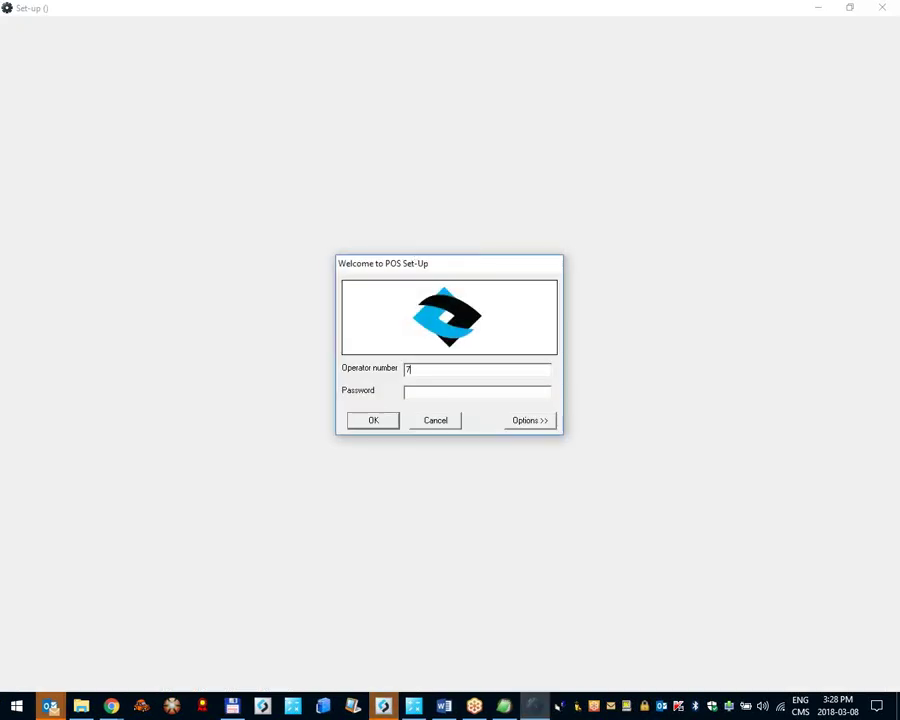
key("Return")
left_click(60, 30)
left_click(90, 80)
type("1")
key("Tab")
type("*******")
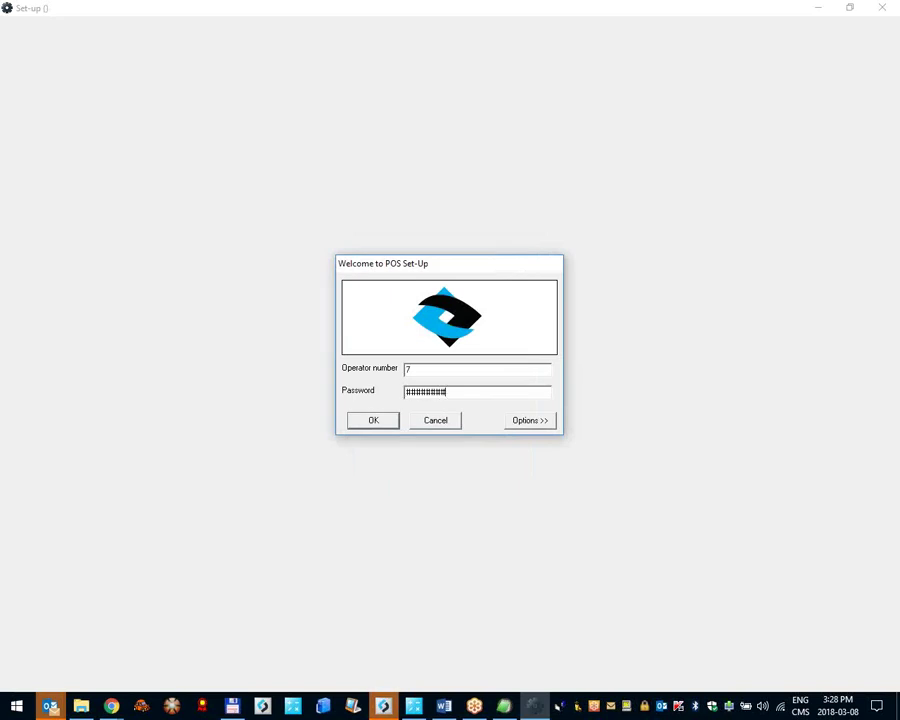
key("Return")
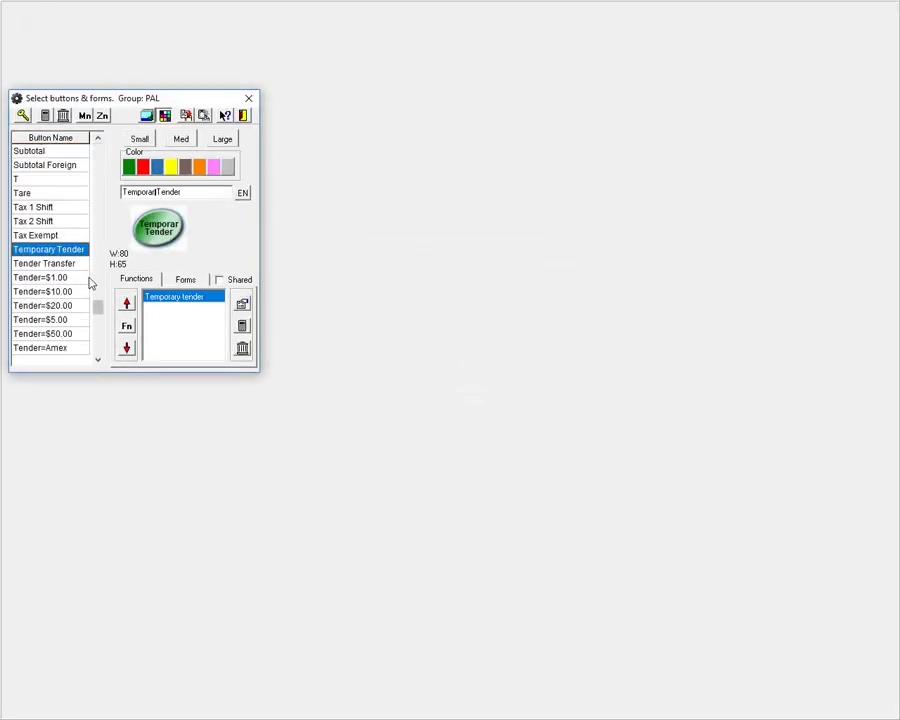
Step: Find the Tender=Foreign button and open the Foreign currency tender's properties
scroll(88, 281, "down", 4)
left_click(86, 347)
scroll(86, 347, "down", 2)
left_click(86, 347)
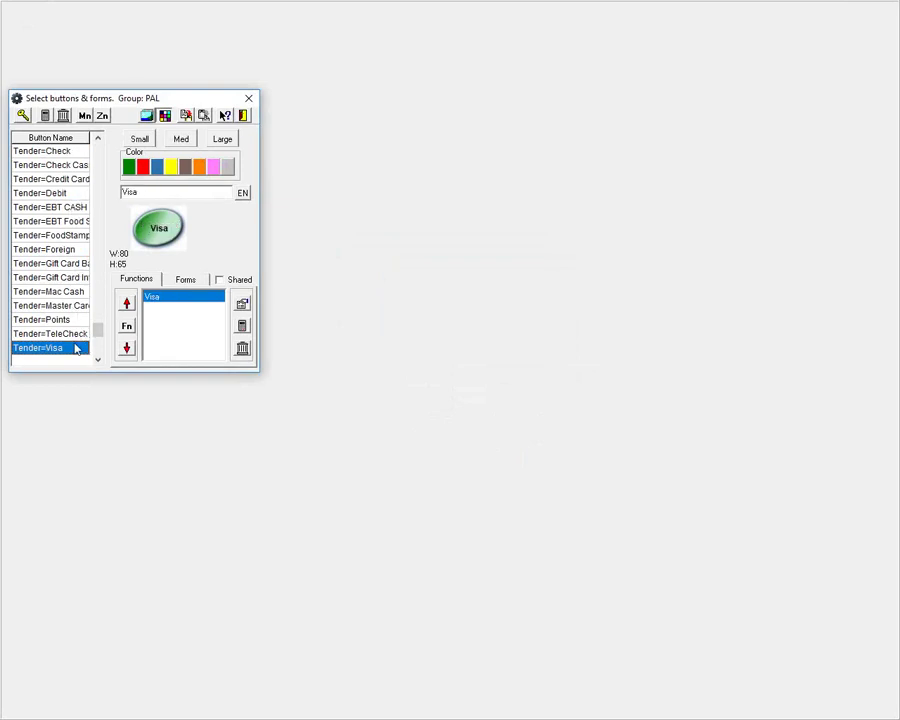
scroll(84, 347, "down", 2)
left_click(84, 347)
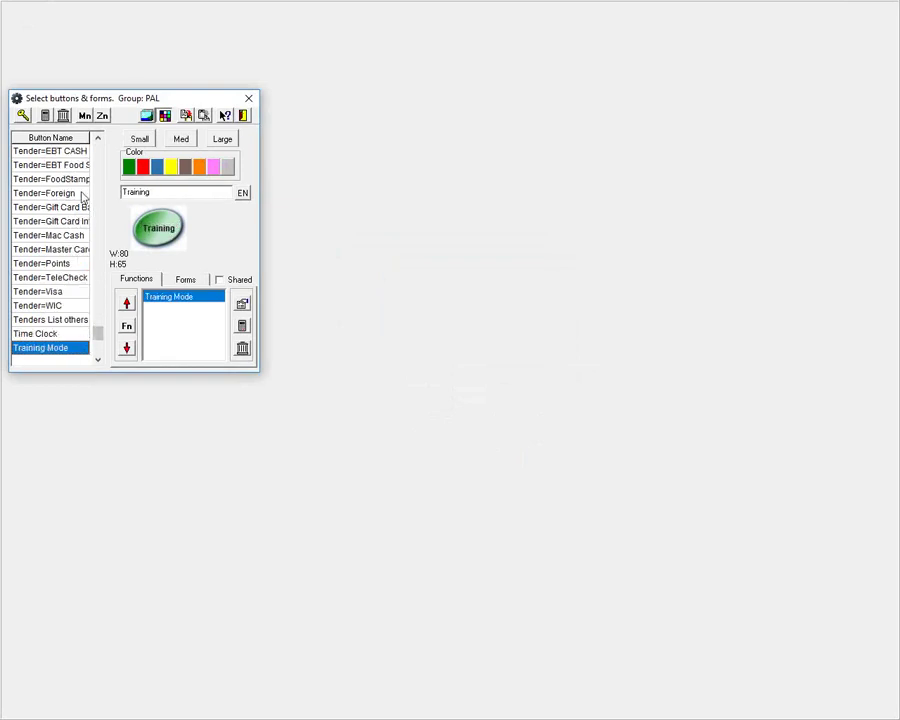
left_click(84, 193)
double_click(222, 297)
Step: Assign the 2 - Euro foreign currency table, confirm, and leave set-up
left_click(775, 194)
left_click(810, 195)
scroll(787, 222, "up", 1)
left_click(785, 219)
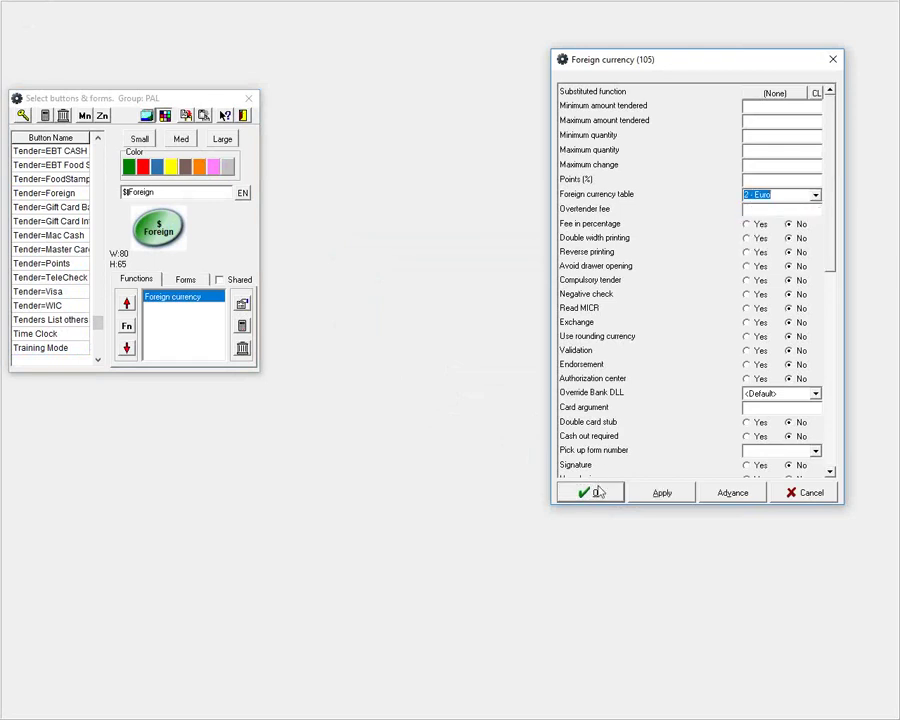
left_click(597, 492)
left_click(249, 98)
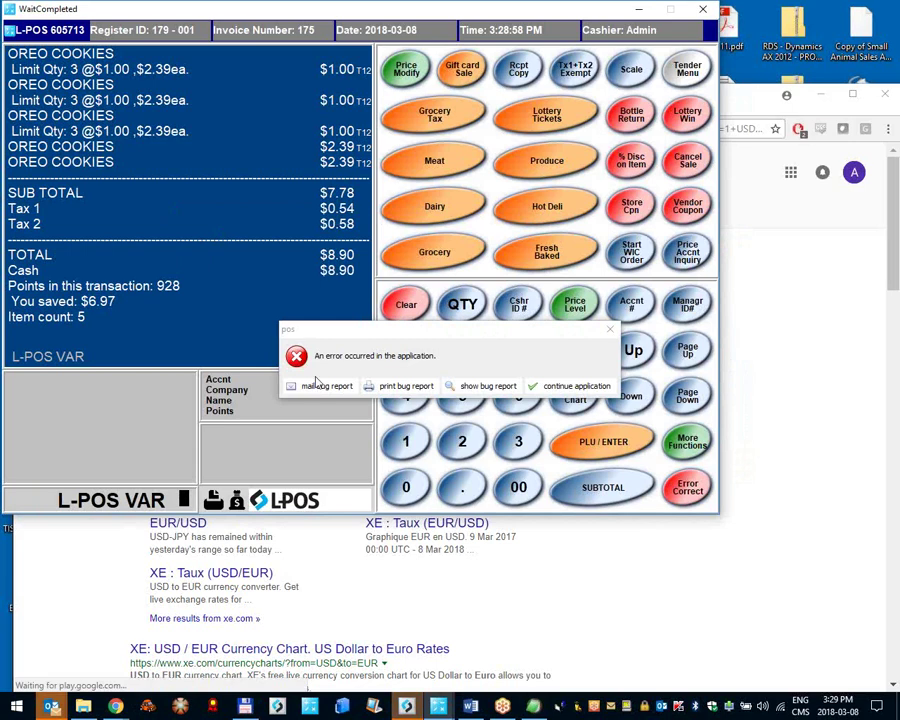
Step: Clear the error and tender $5.00 as foreign currency on the $6.17 Oreo sale
left_click(570, 386)
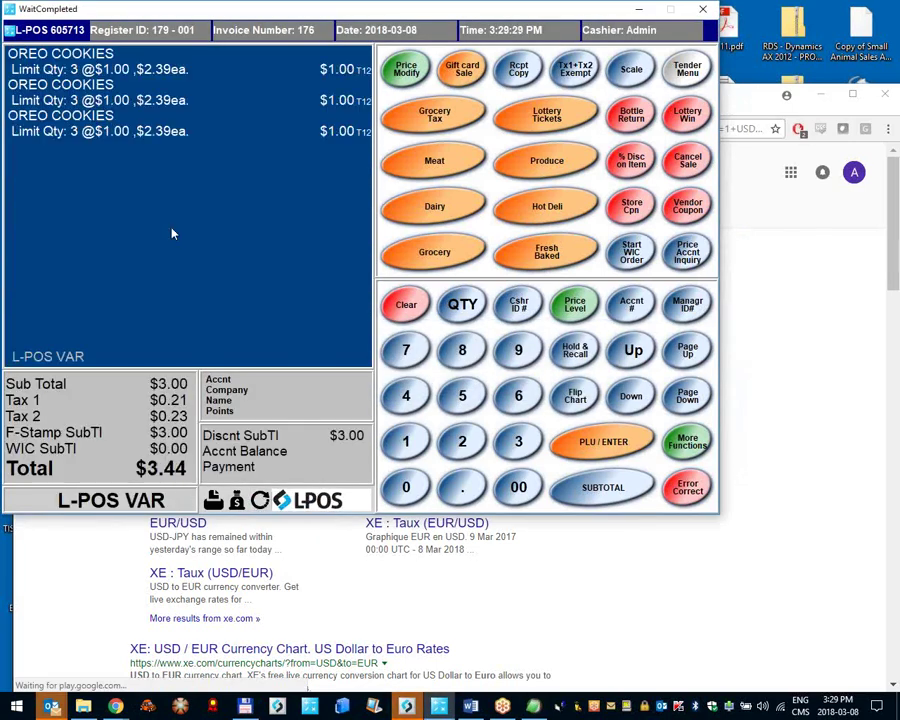
left_click(687, 68)
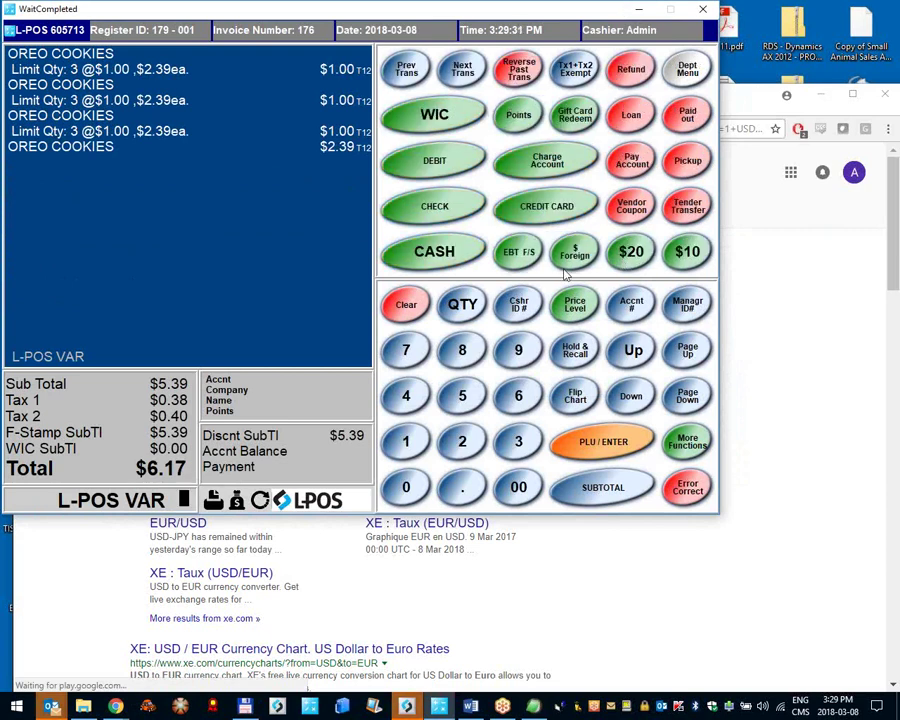
left_click(462, 395)
left_click(518, 487)
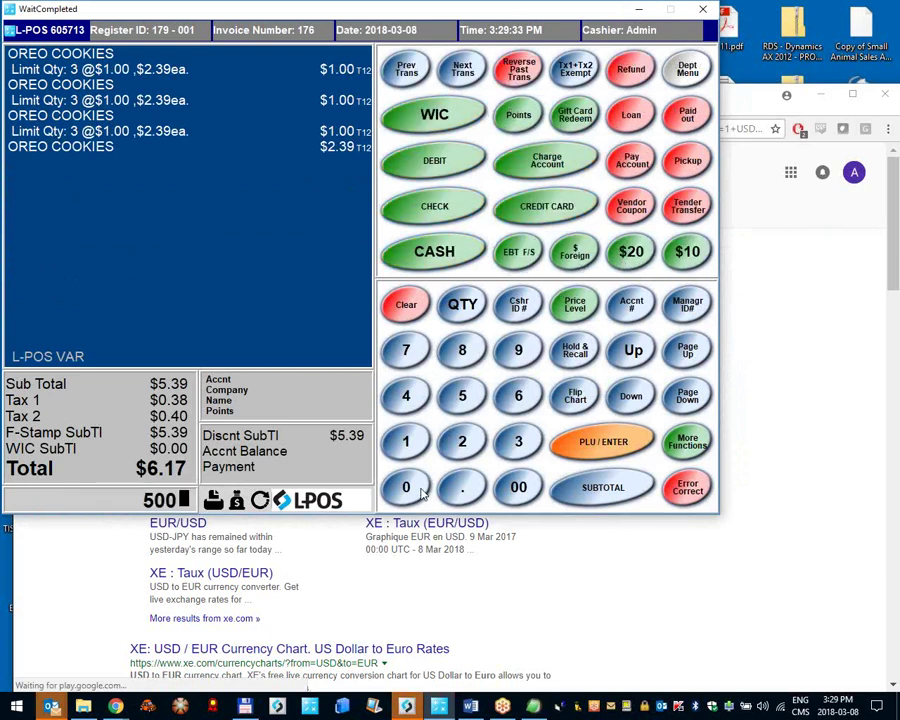
left_click(576, 256)
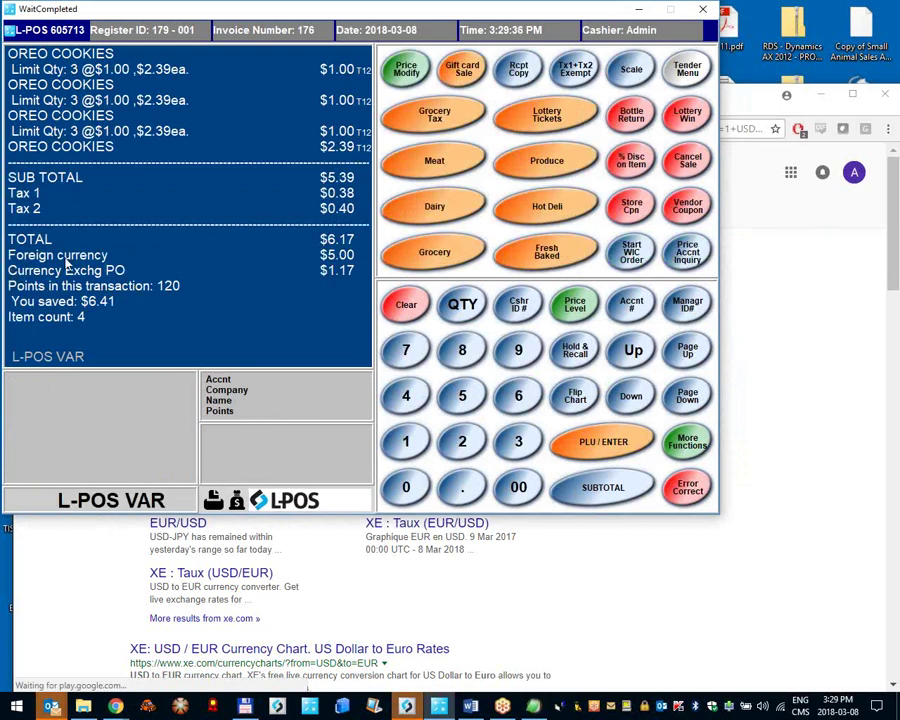
Step: Review the $5.00 Foreign currency and $1.17 Currency Exchg PO receipt lines
left_click(340, 257)
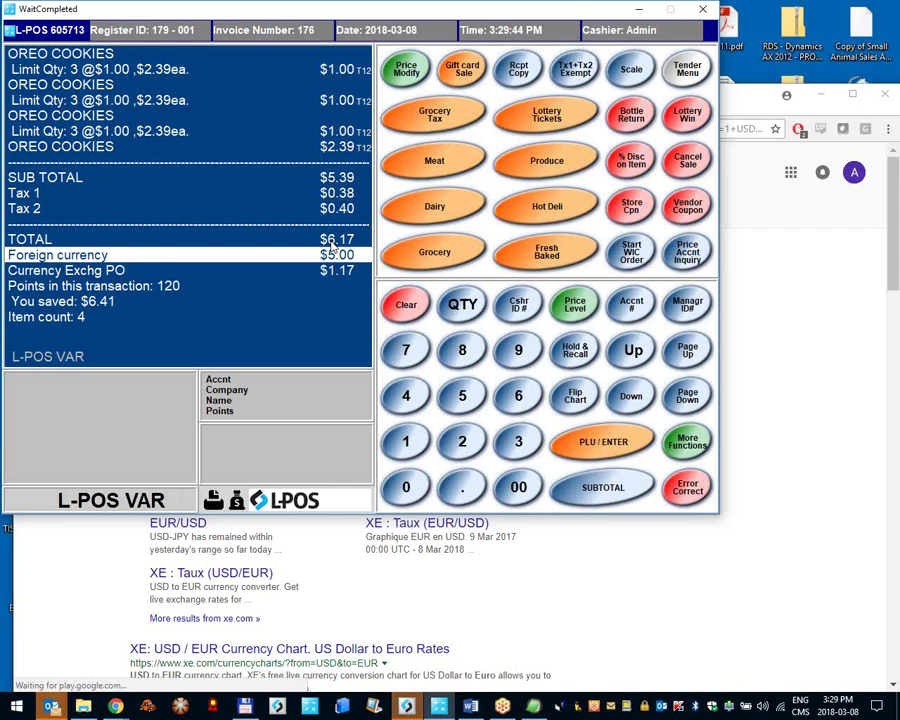
left_click(323, 276)
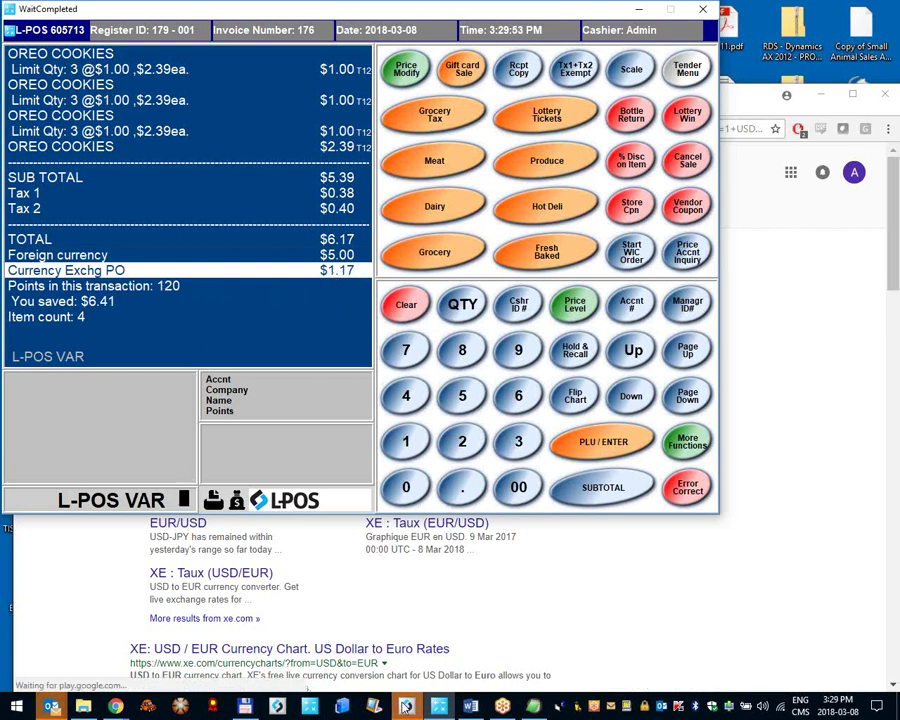
left_click(405, 706)
Step: Log in to L-BOSS with the operator number and admin password
type("7")
key("Tab")
type("********")
key("Return")
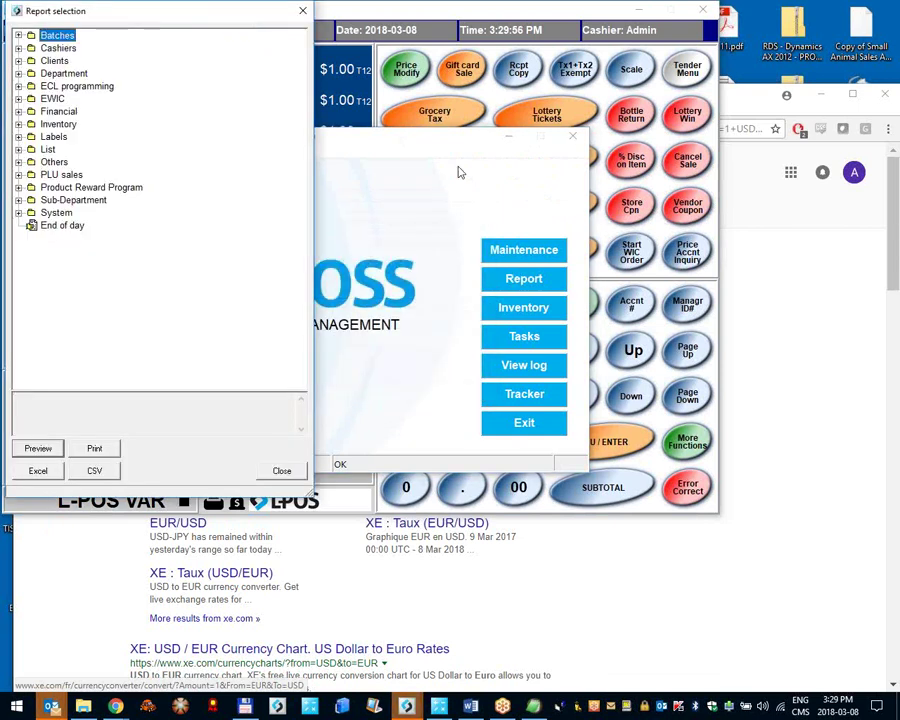
Step: Preview today's Financial report, check the Foreign currency tender, and close the preview
double_click(58, 111)
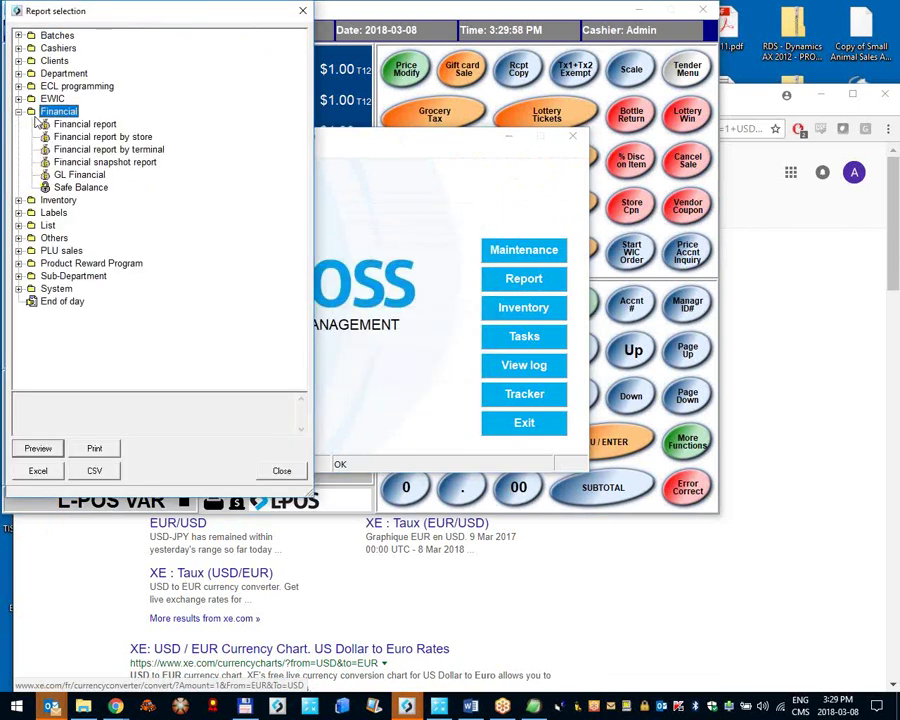
double_click(88, 124)
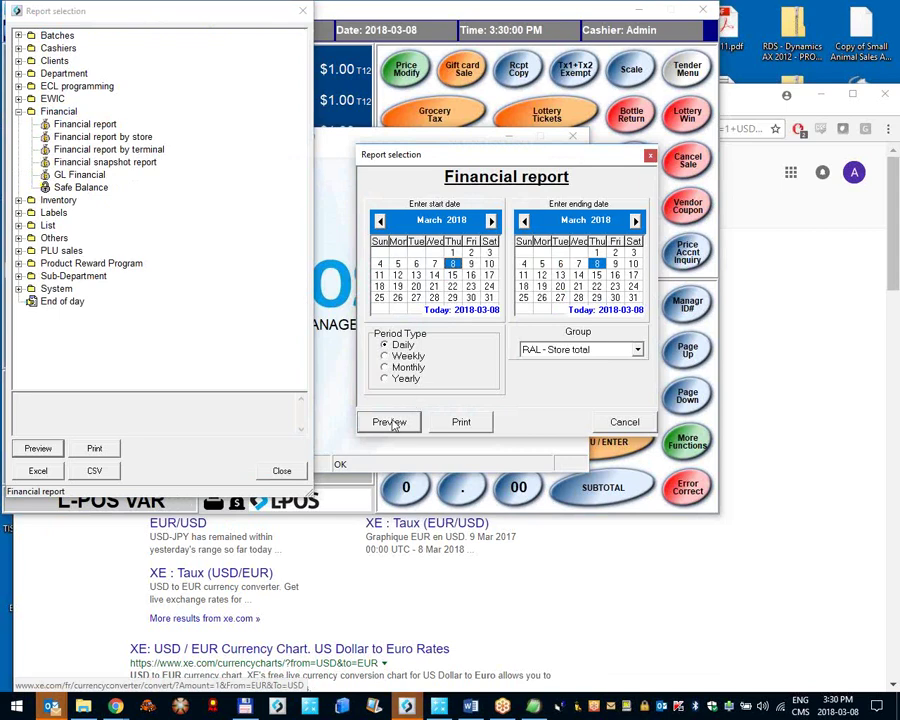
left_click(390, 422)
scroll(384, 376, "down", 2)
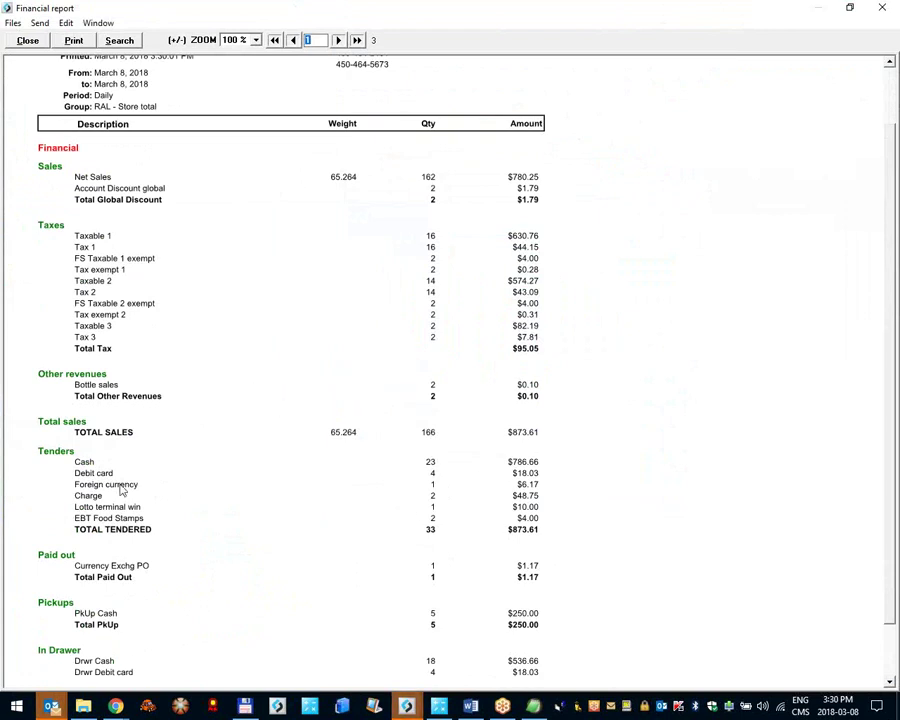
key("alt+F4")
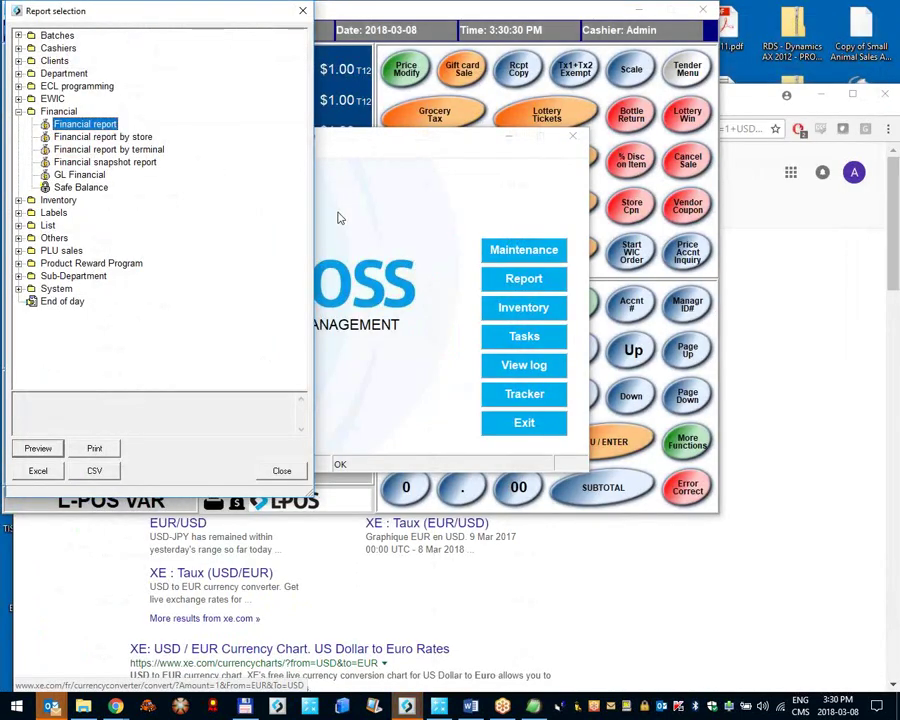
Step: Re-center the L-BOSS report list and bring up the register's settings menu
left_click(336, 208)
left_click_drag(78, 8, 470, 266)
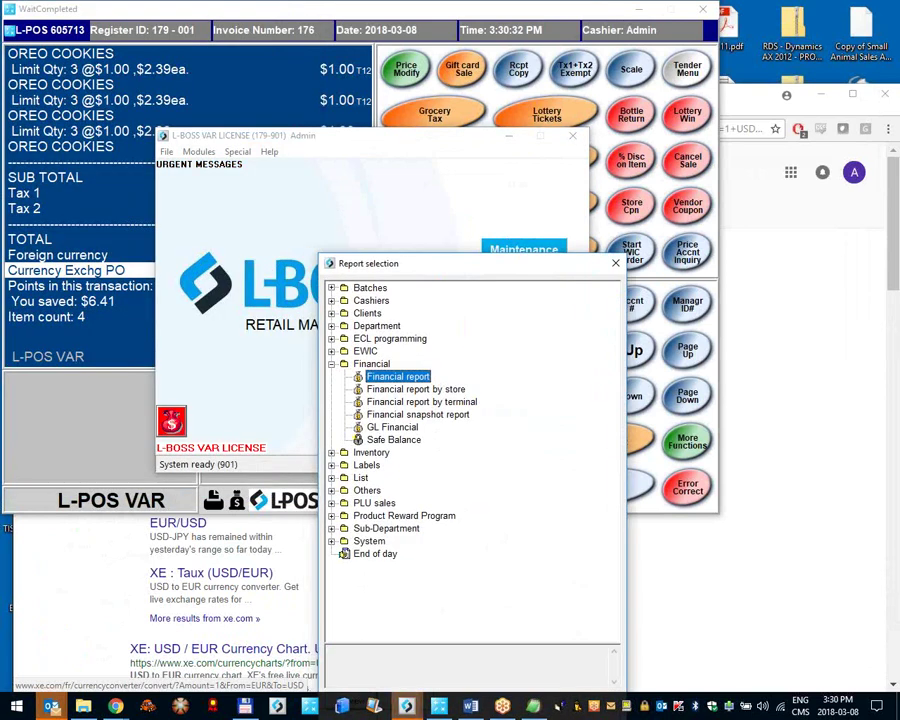
left_click(47, 30)
left_click(47, 30)
Step: On the System Currency tab, set the smallest piece of money to 0.05, apply and save
left_click(70, 74)
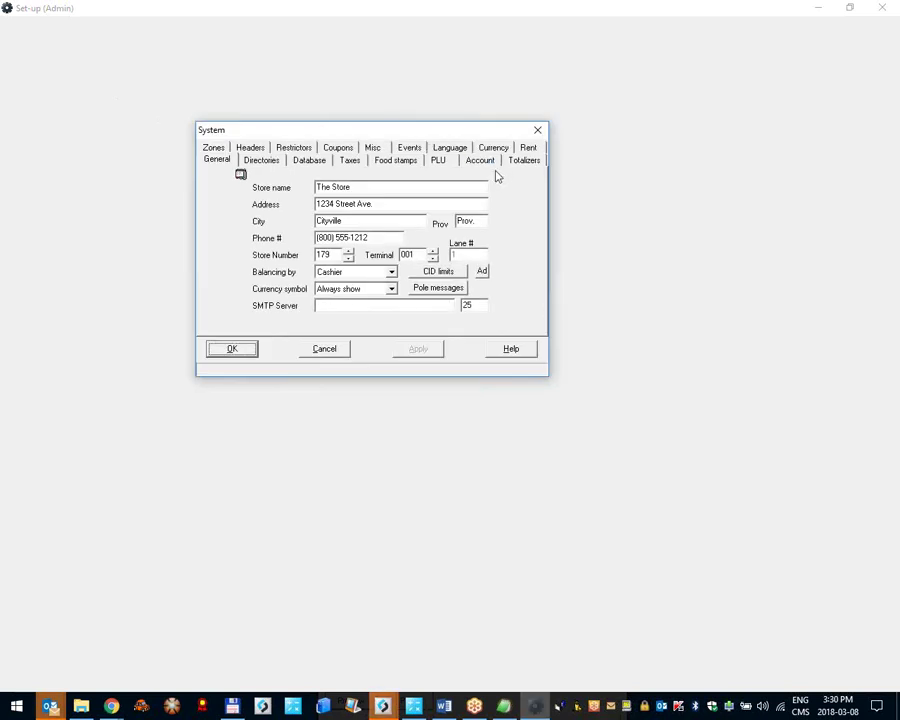
left_click(493, 148)
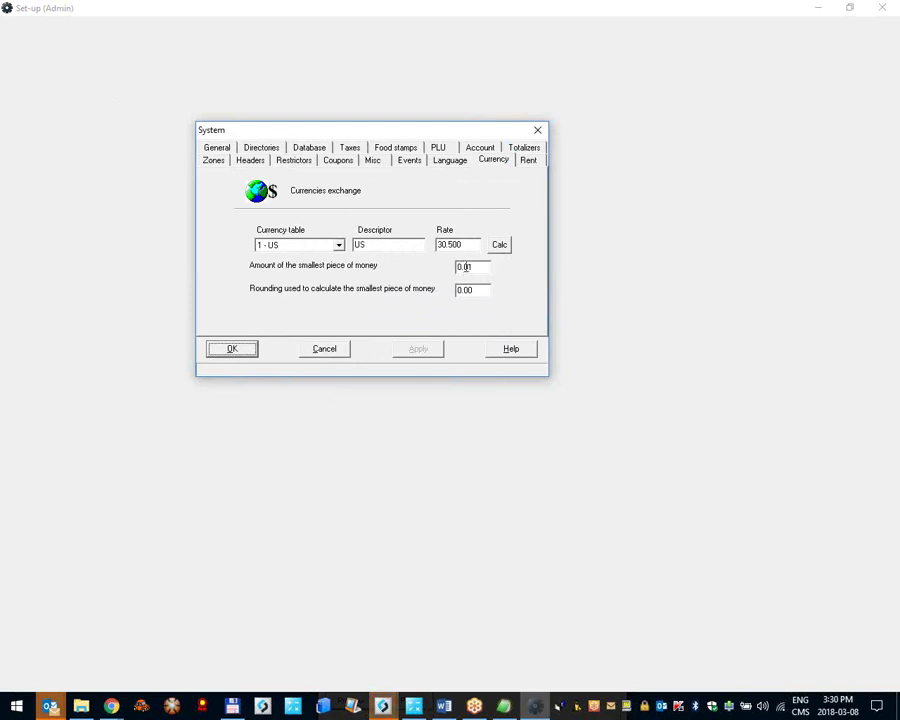
left_click(465, 267)
key("BackSpace")
type("5")
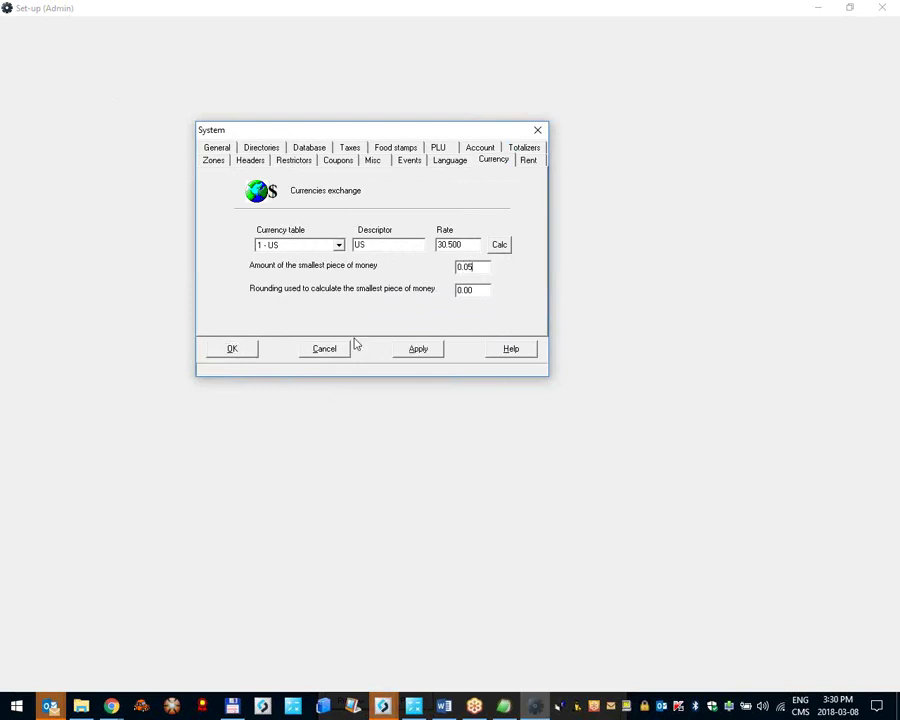
left_click(418, 349)
left_click(229, 350)
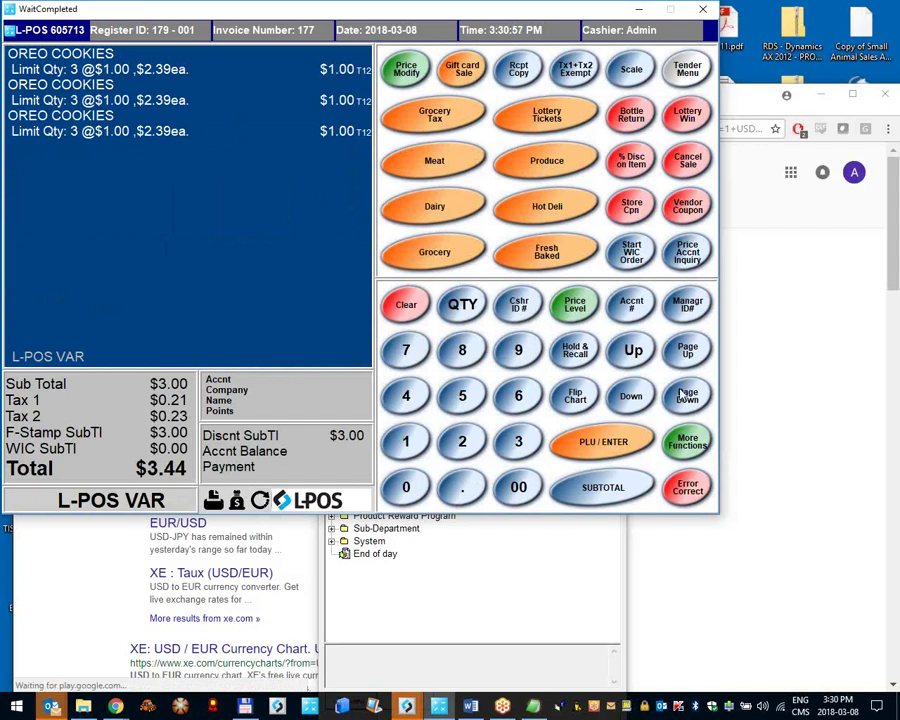
Step: Subtotal and pay the $3.44 Oreo sale in cash
left_click(608, 487)
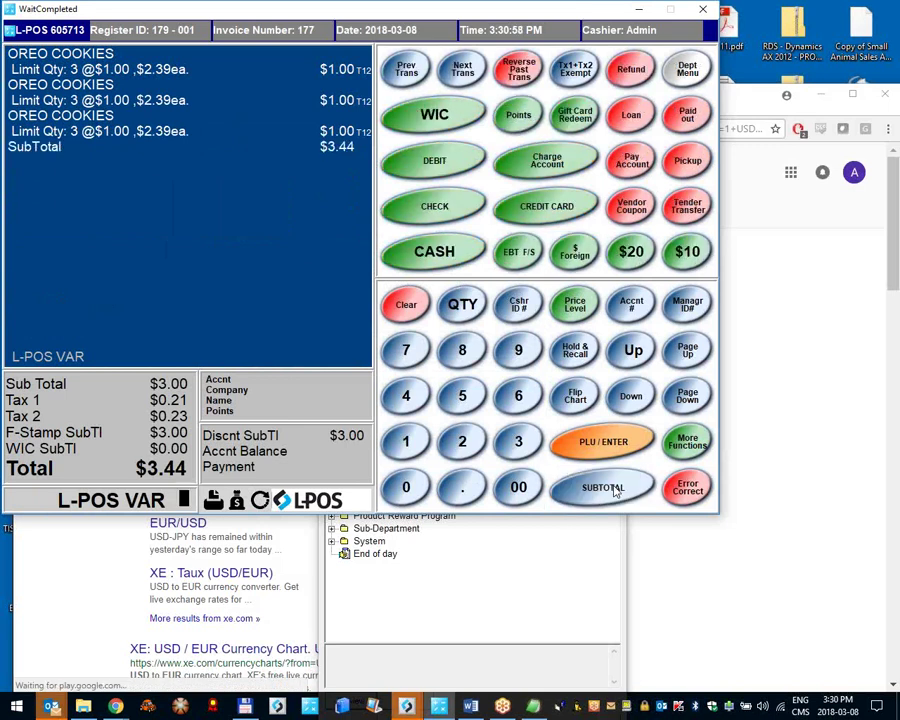
left_click(440, 253)
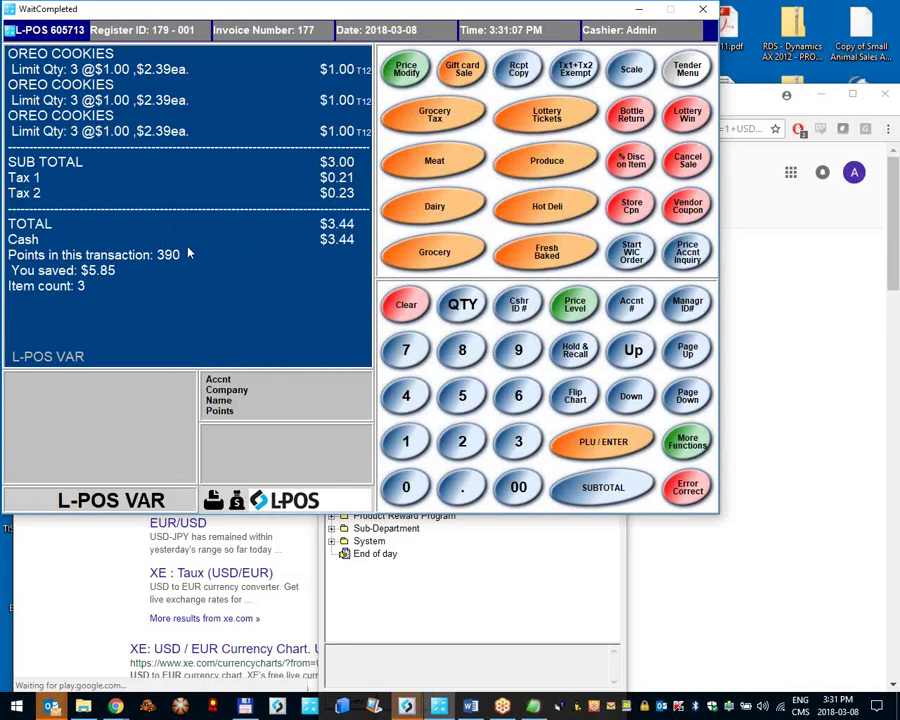
left_click(96, 30)
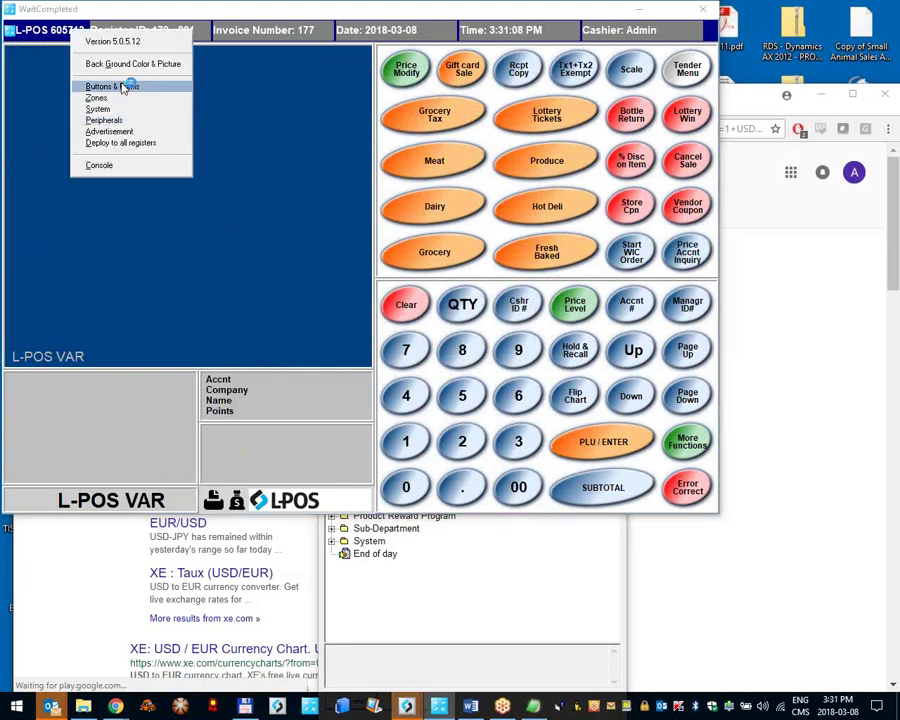
left_click(123, 88)
Step: Re-enter 0.05 as the smallest piece of money on the Currency tab and save
left_click(68, 37)
left_click(95, 109)
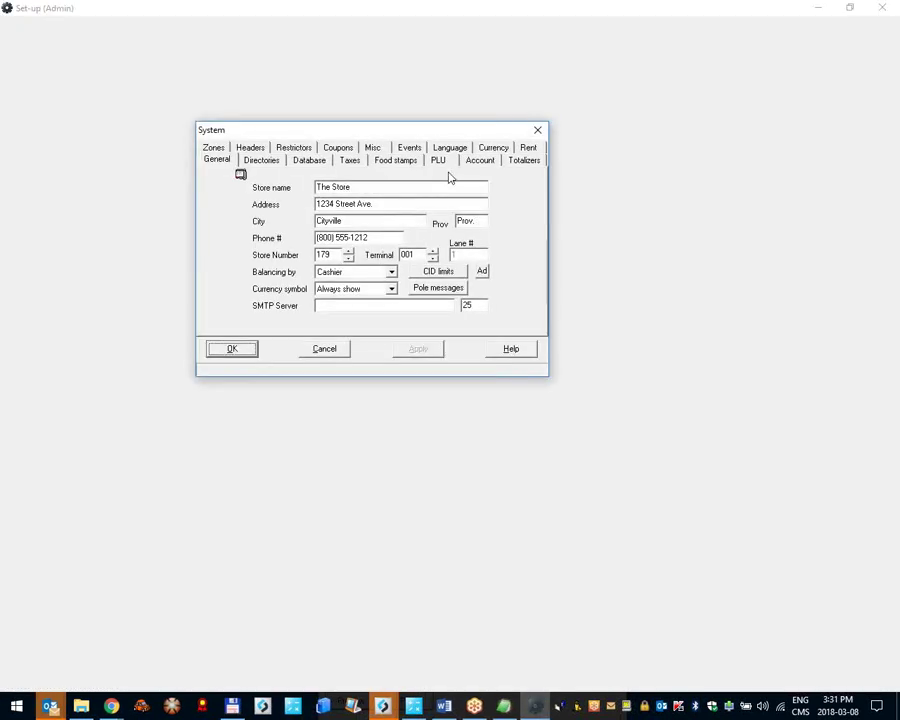
left_click(493, 148)
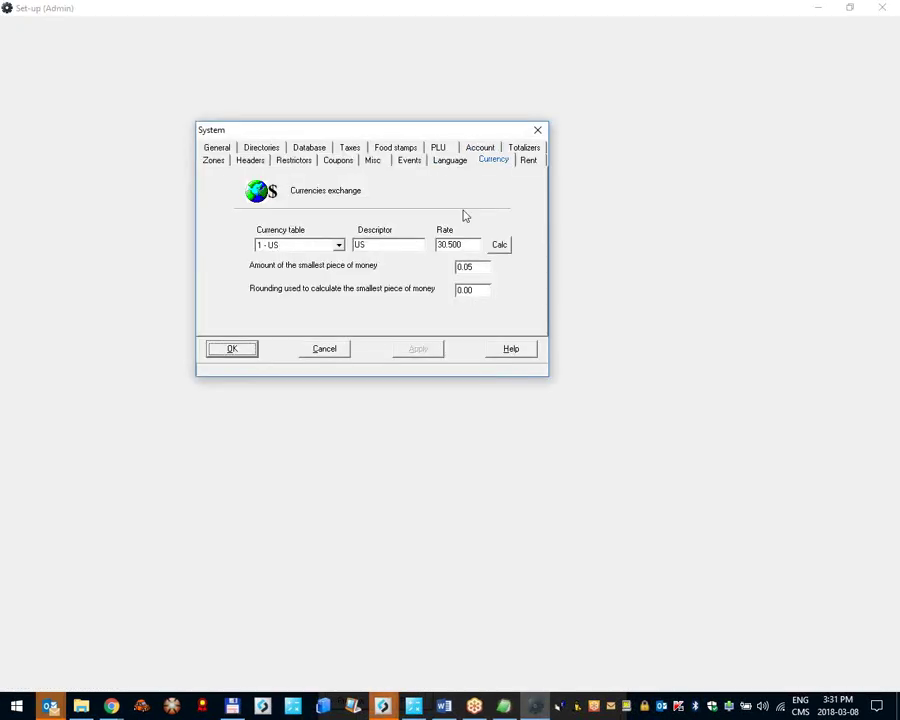
left_click_drag(470, 266, 480, 277)
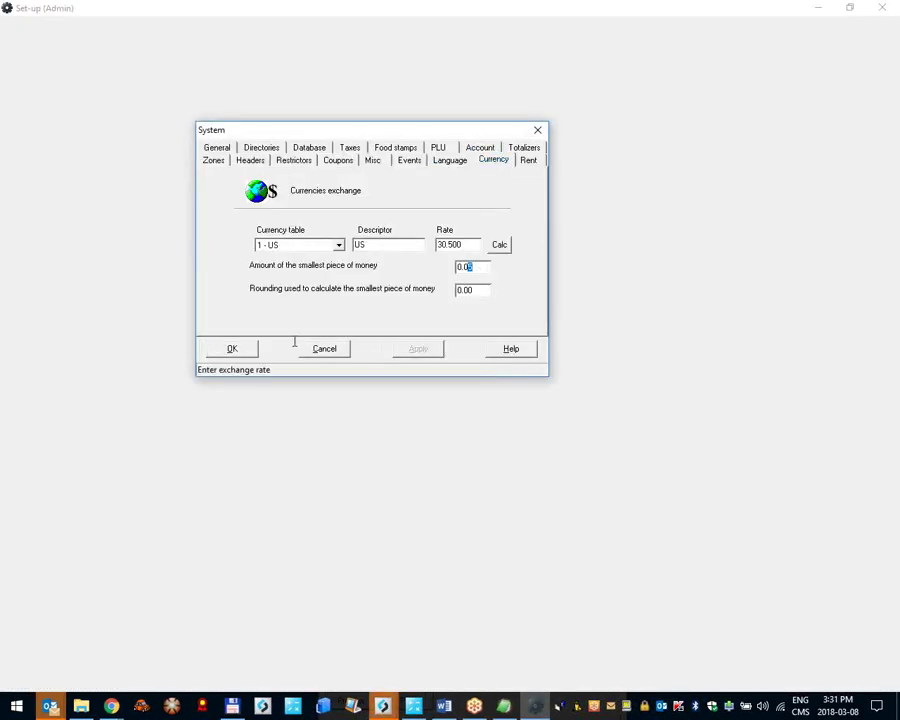
type("5")
left_click(244, 349)
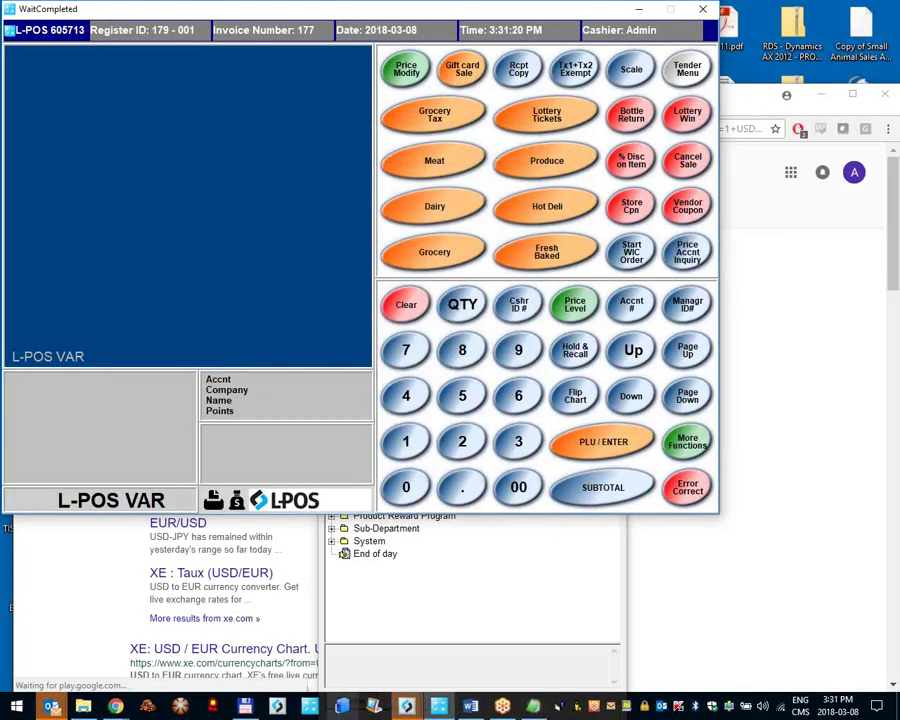
Step: Run Deploy all changes from L-BOSS Tasks and confirm it
mouse_move(406, 706)
left_click(462, 600)
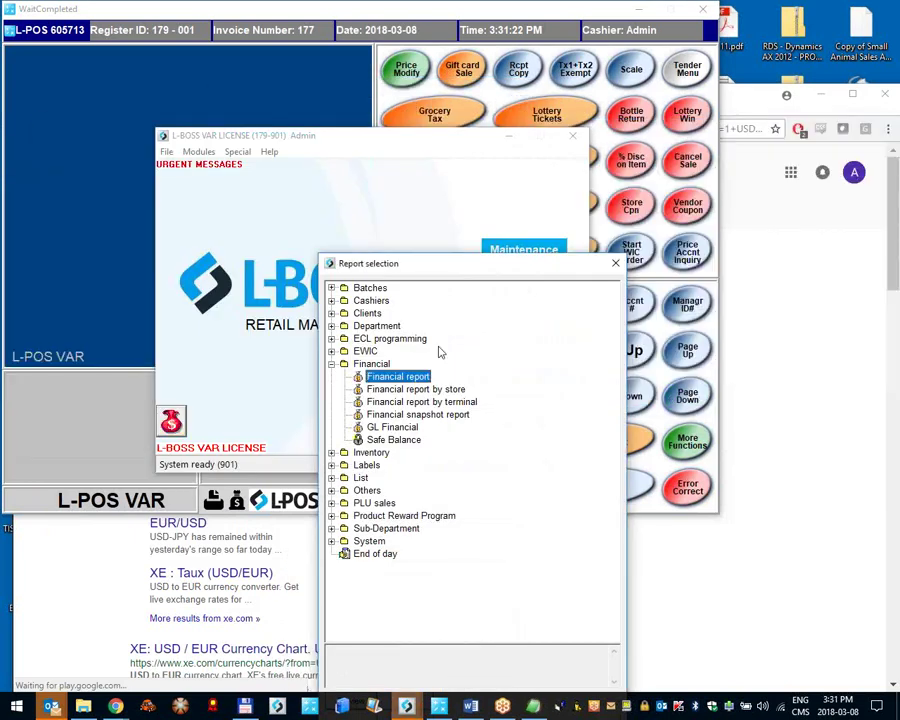
left_click(519, 337)
key("Return")
key("Return")
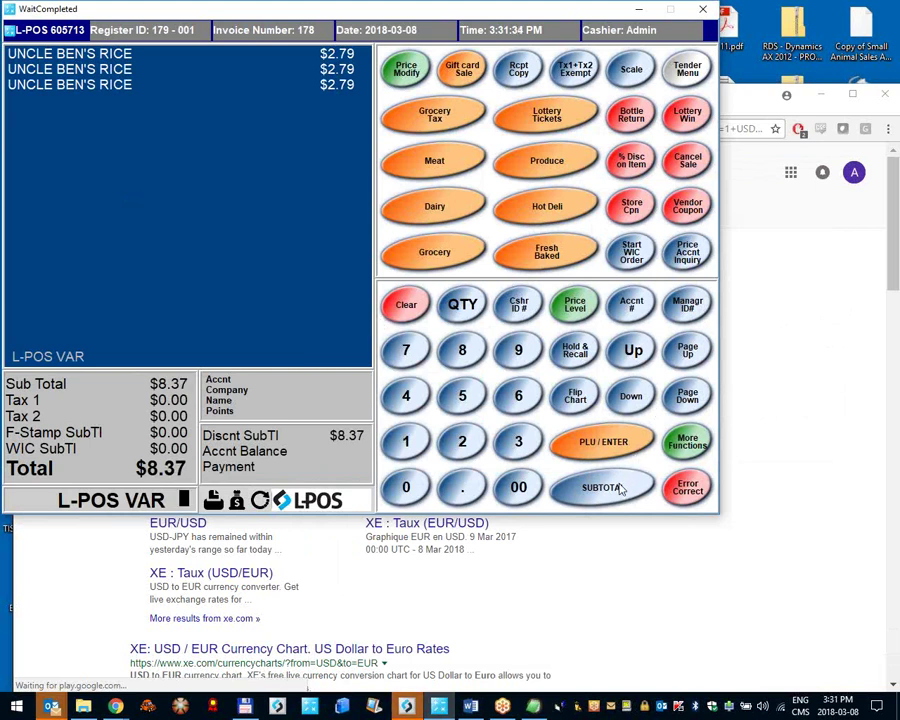
Step: Pay the $8.37 rice sale with $10.00 cash and clear the $1.65 change notice
left_click(615, 485)
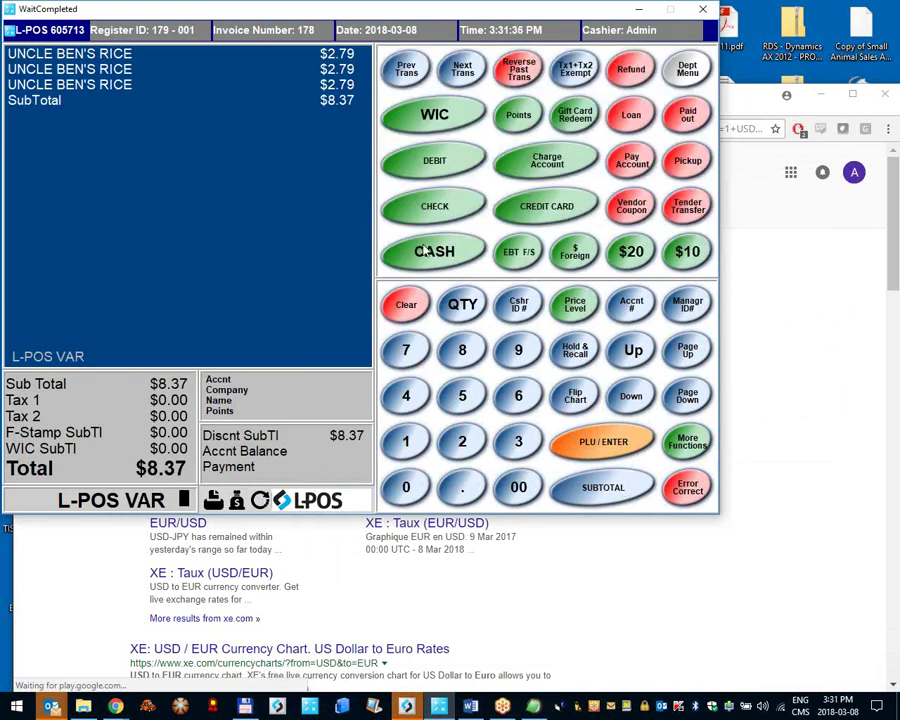
type("10.00")
left_click(427, 251)
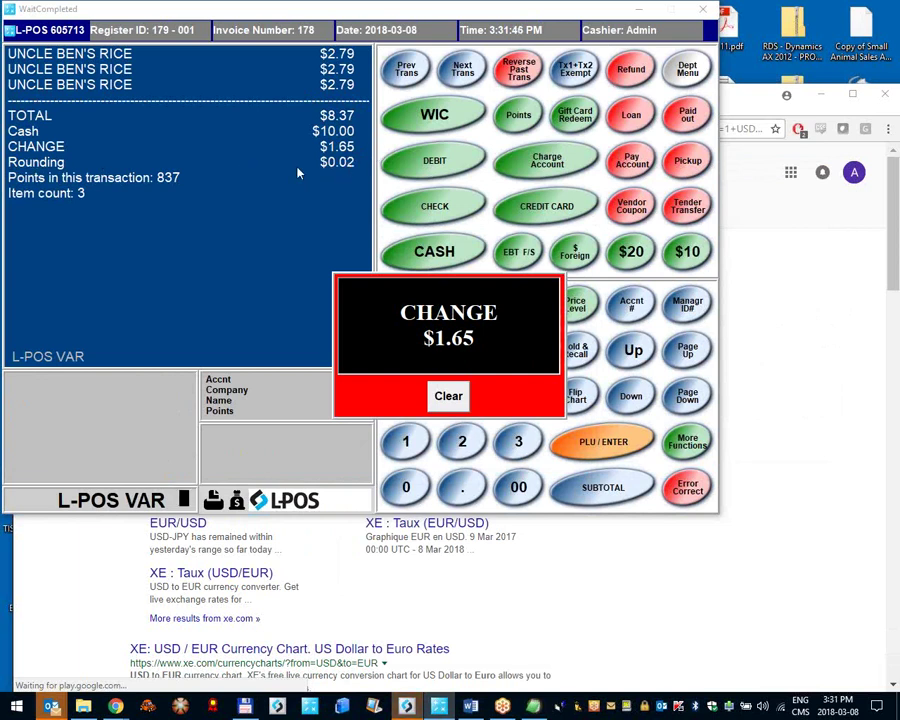
left_click(458, 401)
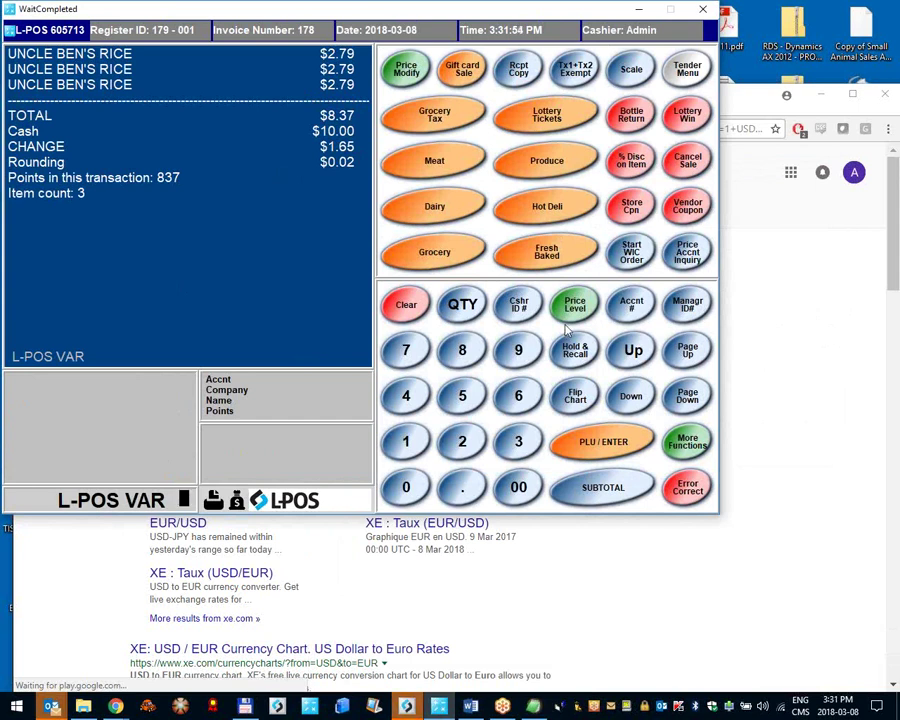
left_click(55, 30)
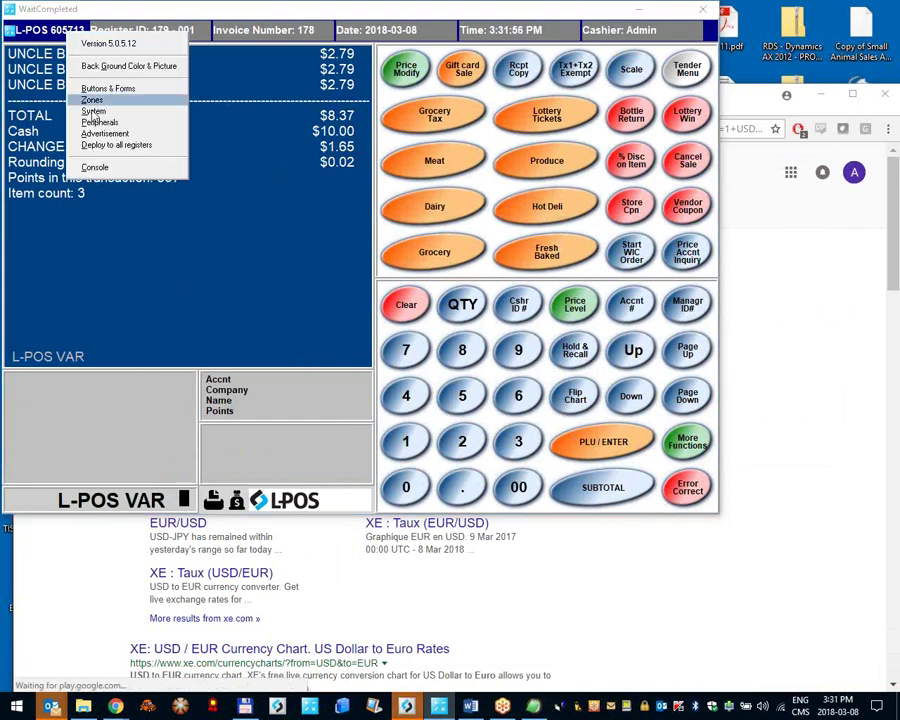
left_click(114, 121)
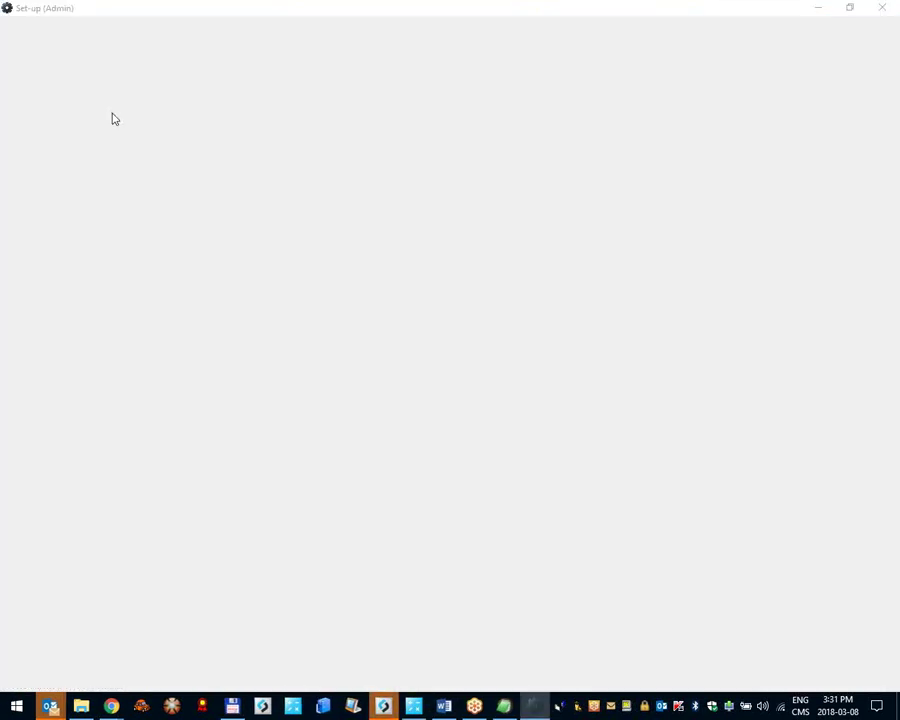
Step: Close the blank Set-up window and show the System Currency page with smallest piece 0.05
left_click(55, 30)
left_click(352, 128)
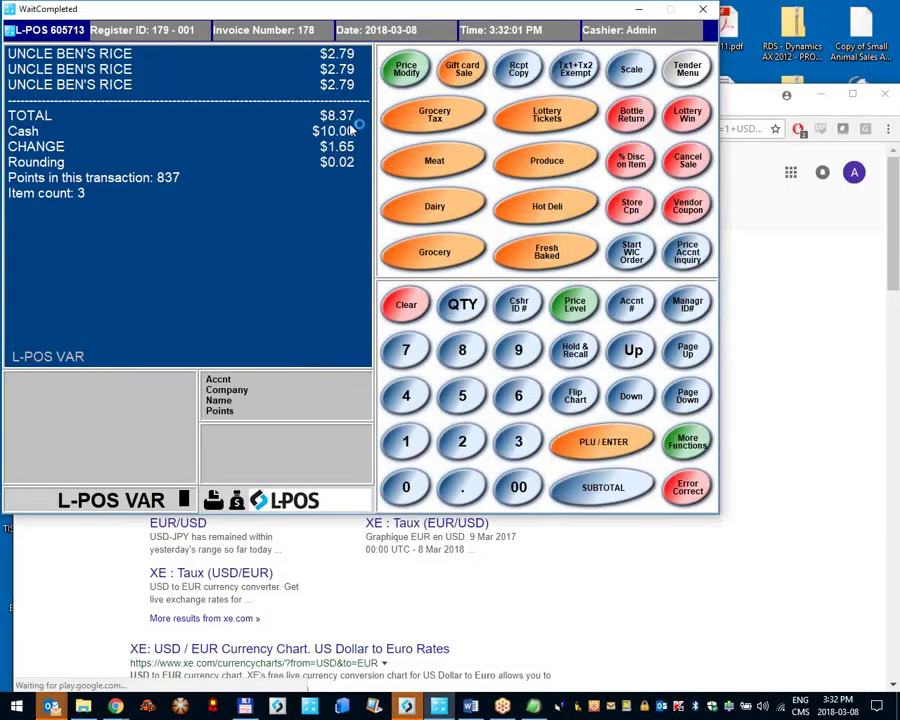
left_click(487, 152)
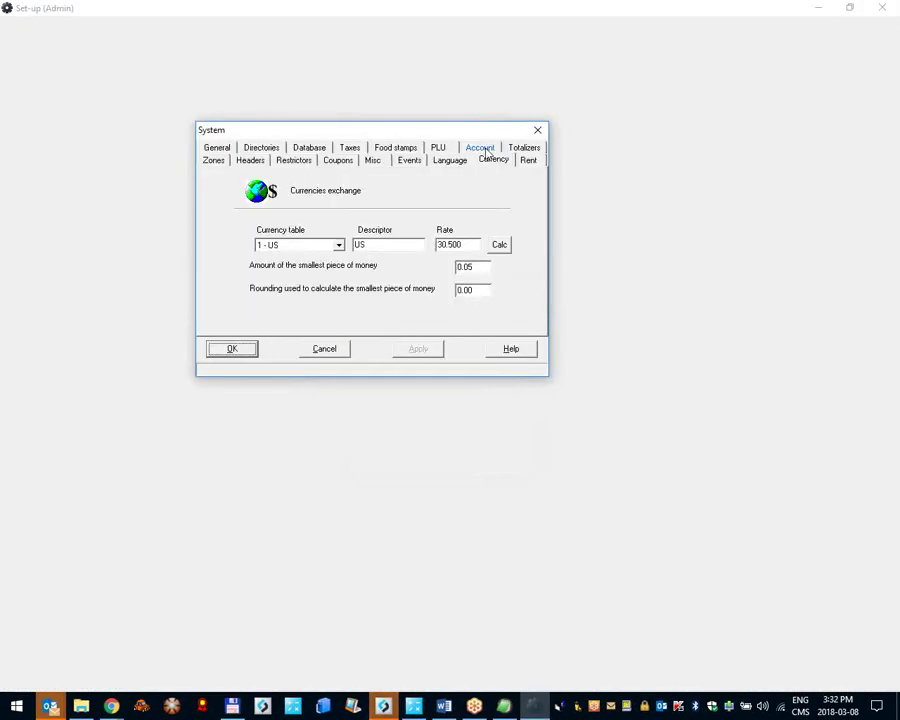